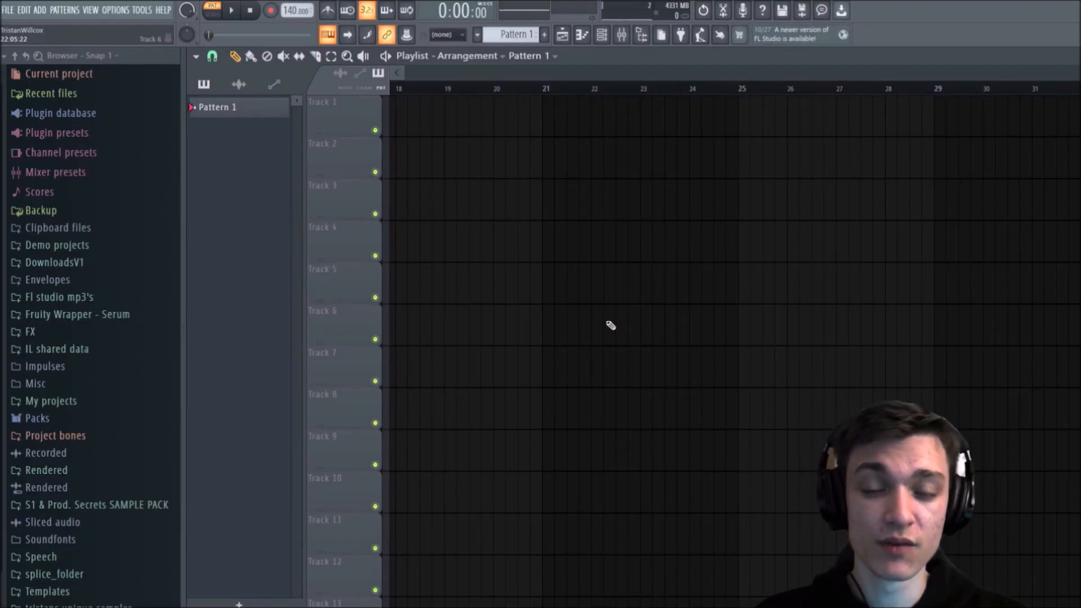
Step: Create a new project from the Empty template, discarding the changes to the untitled project
{"action": "left_click", "coordinate": [8, 10]}
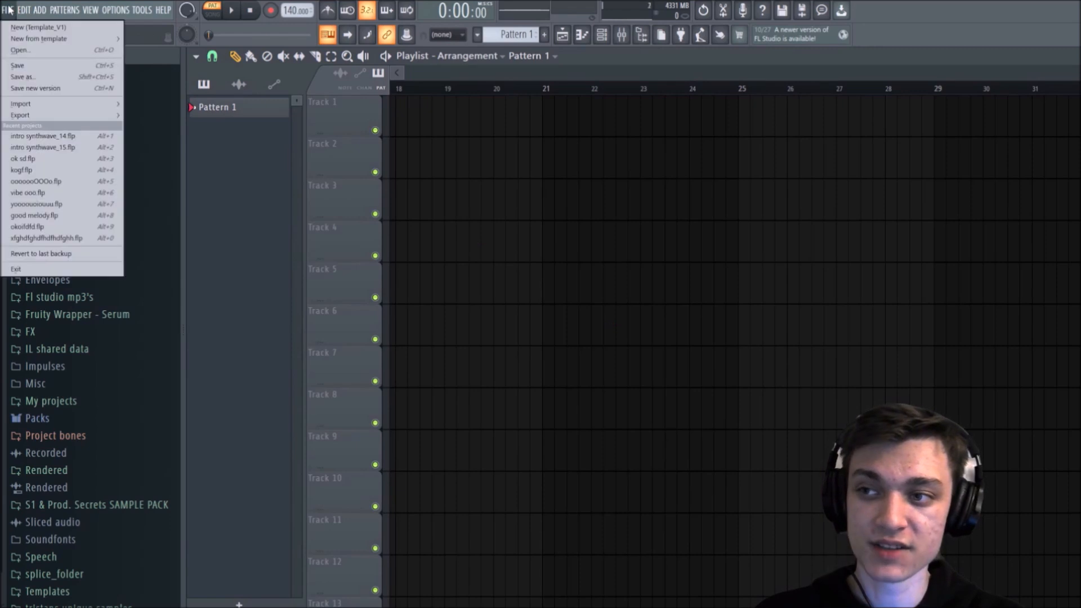
{"action": "left_click", "coordinate": [9, 11]}
{"action": "left_click", "coordinate": [8, 10]}
{"action": "mouse_move", "coordinate": [56, 38]}
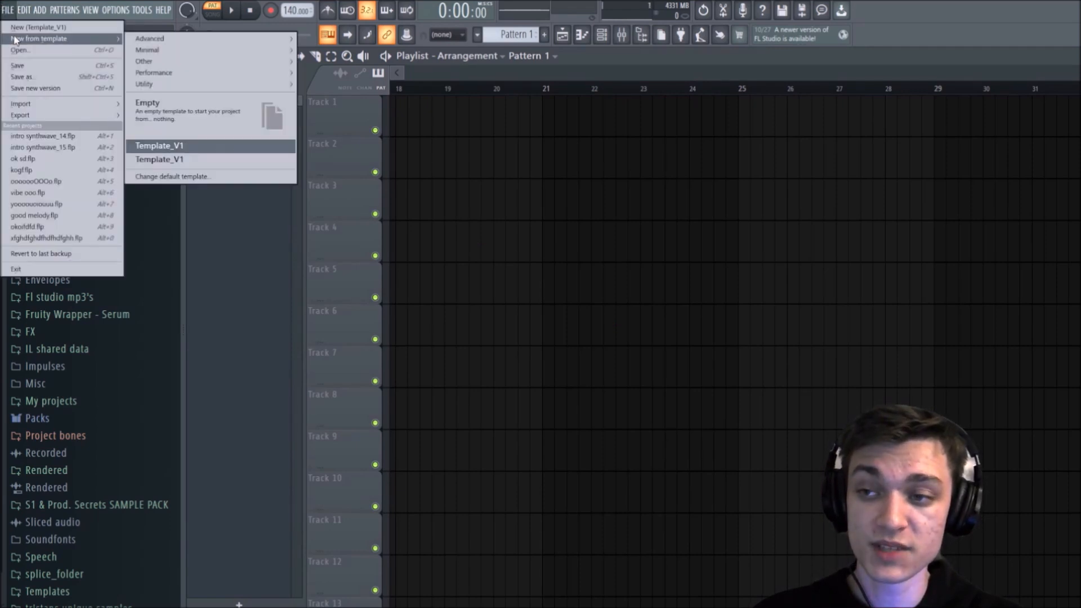
{"action": "left_click", "coordinate": [196, 119]}
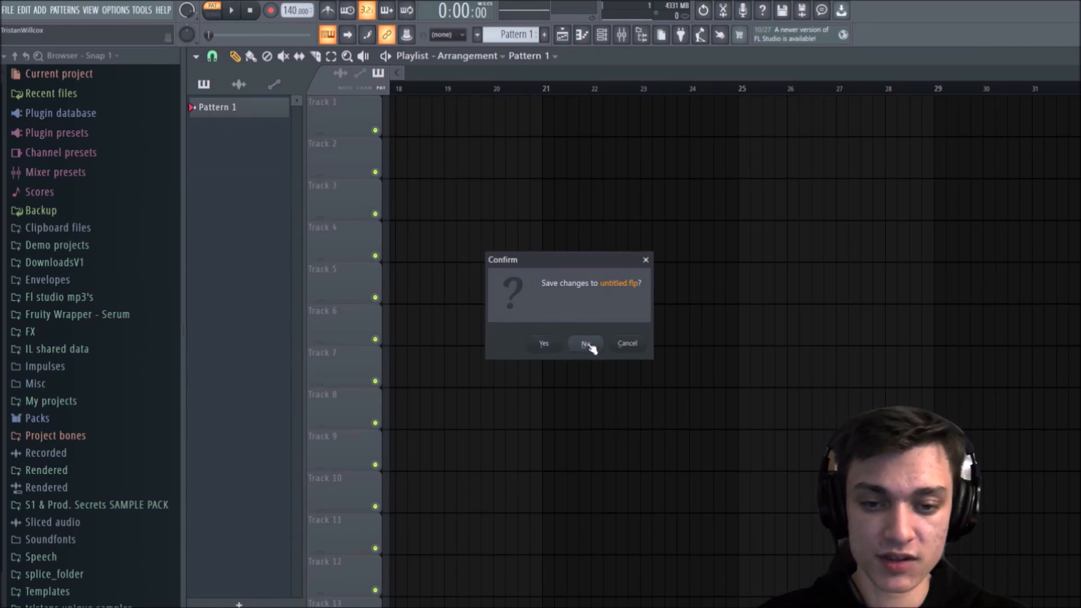
{"action": "left_click", "coordinate": [586, 343]}
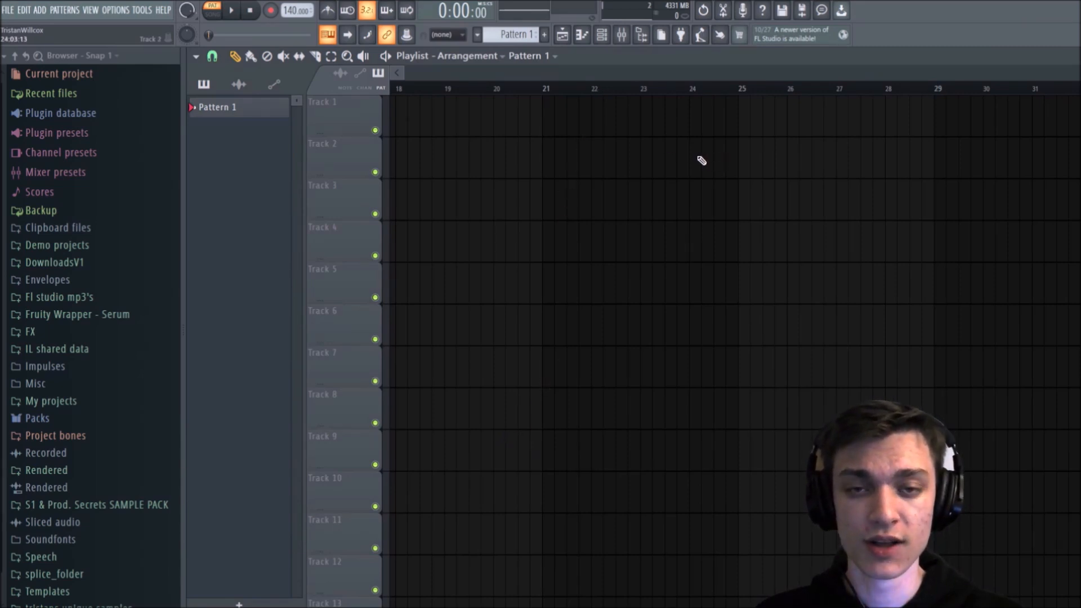
Step: Add a FLEX synth to the channel rack, close the rack and place the FLEX window in full view
{"action": "left_click", "coordinate": [602, 35]}
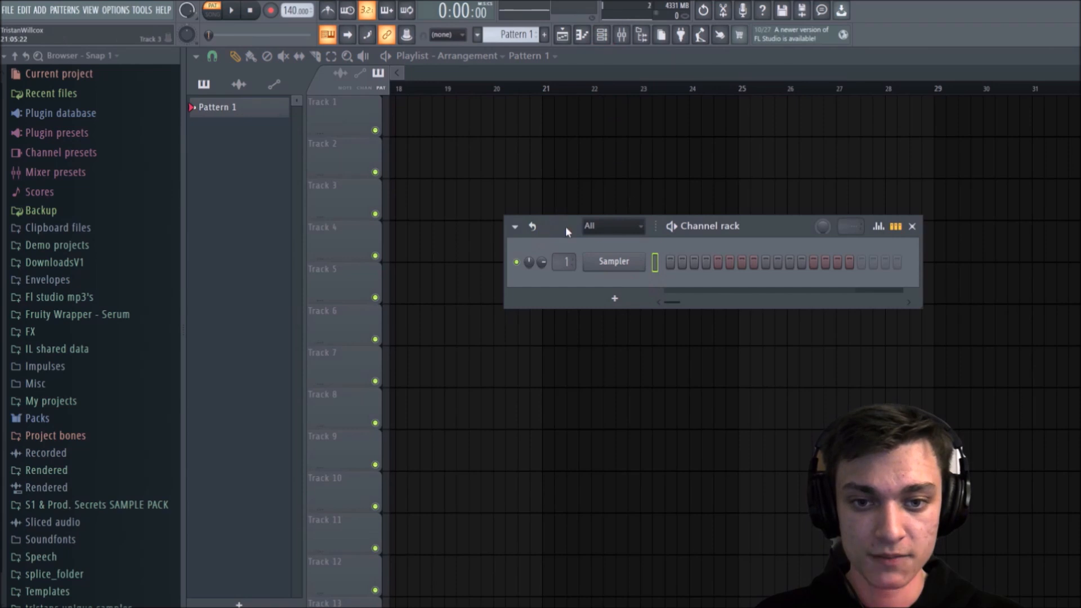
{"action": "left_click_drag", "start_coordinate": [566, 226], "coordinate": [570, 237]}
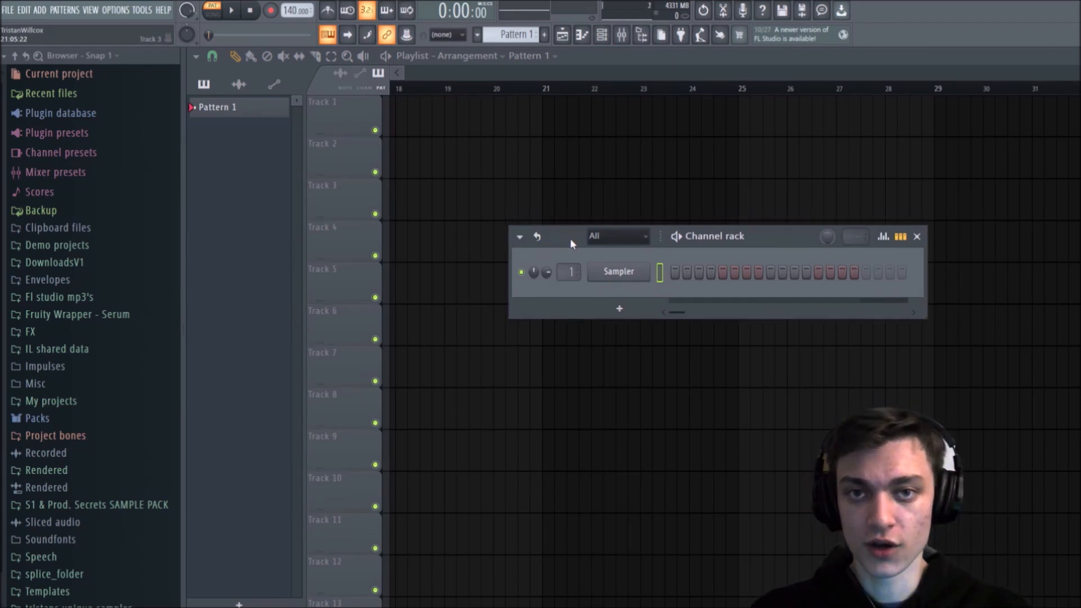
{"action": "left_click_drag", "start_coordinate": [570, 240], "coordinate": [565, 249]}
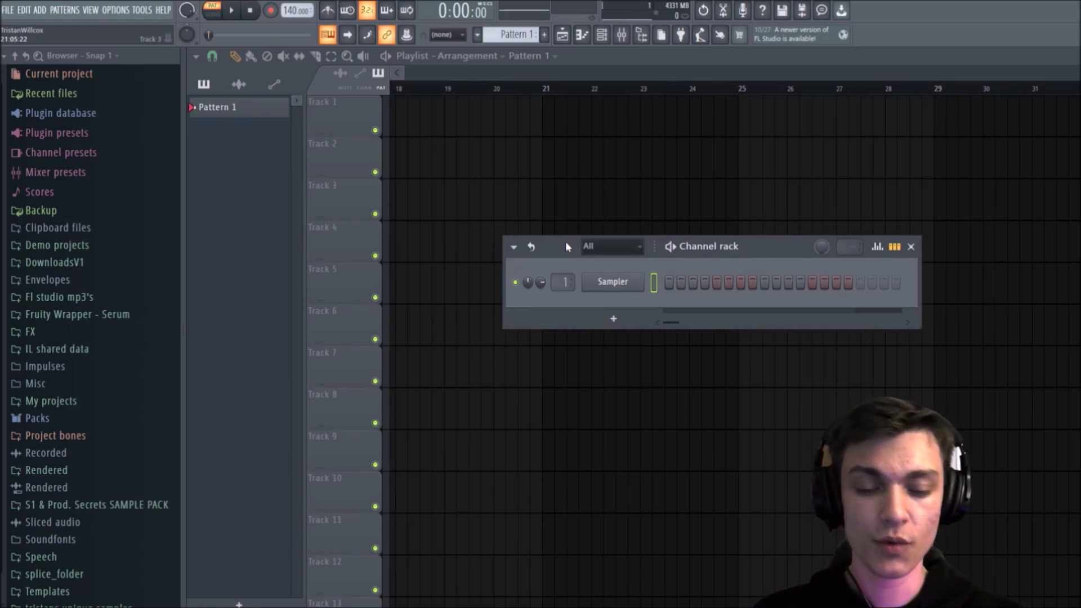
{"action": "left_click", "coordinate": [614, 319]}
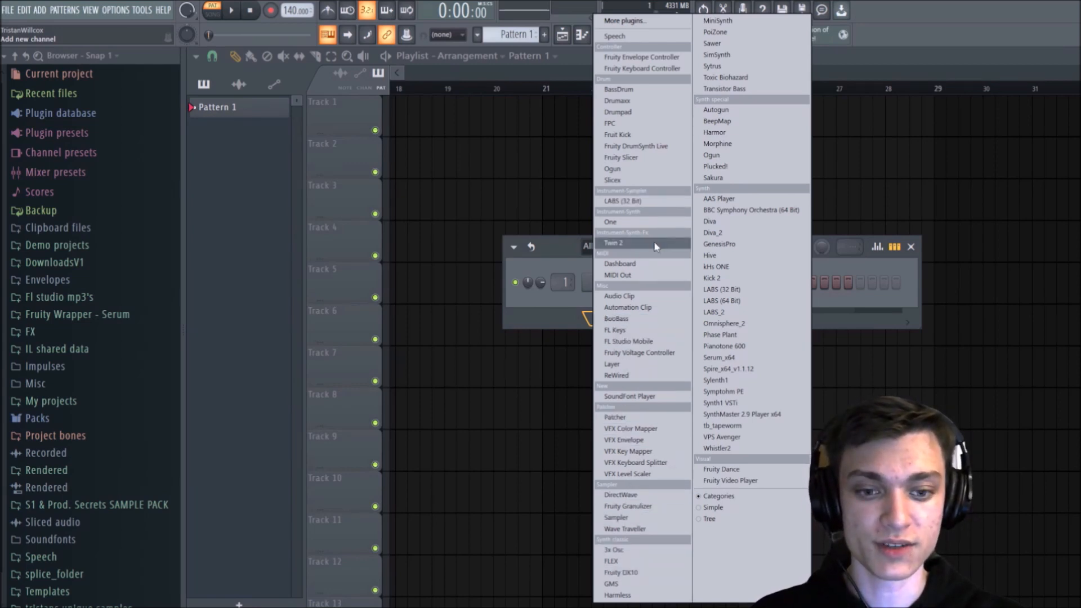
{"action": "left_click", "coordinate": [627, 561]}
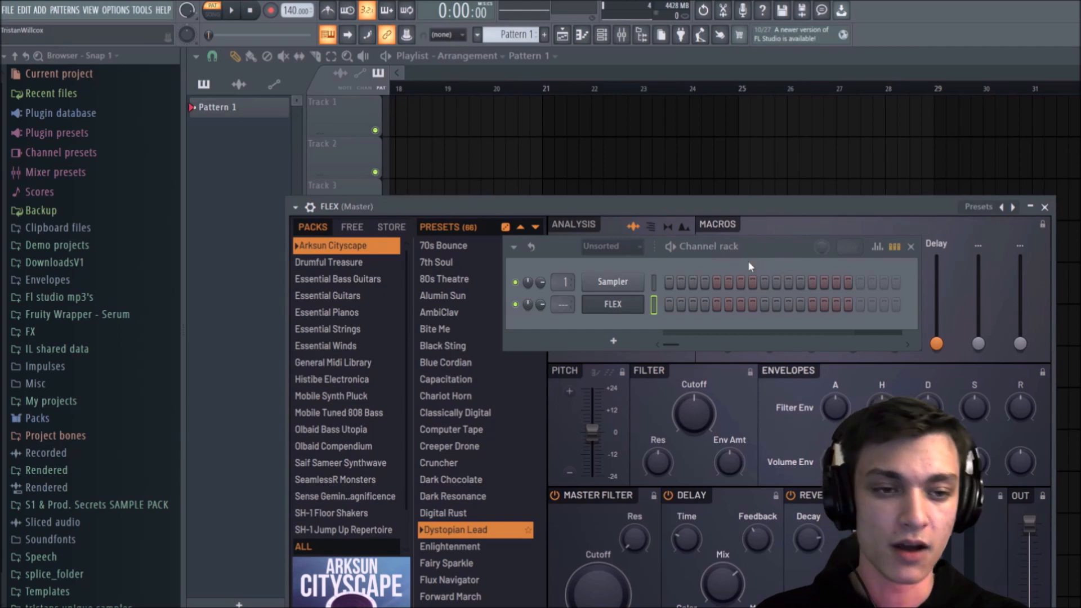
{"action": "left_click", "coordinate": [912, 247]}
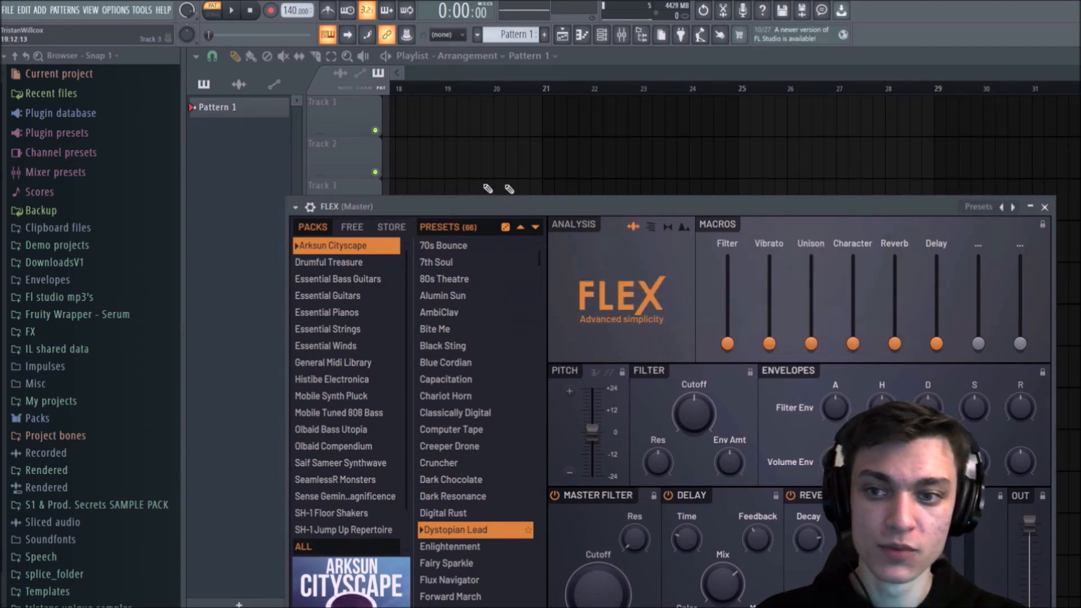
{"action": "left_click_drag", "start_coordinate": [554, 209], "coordinate": [531, 98]}
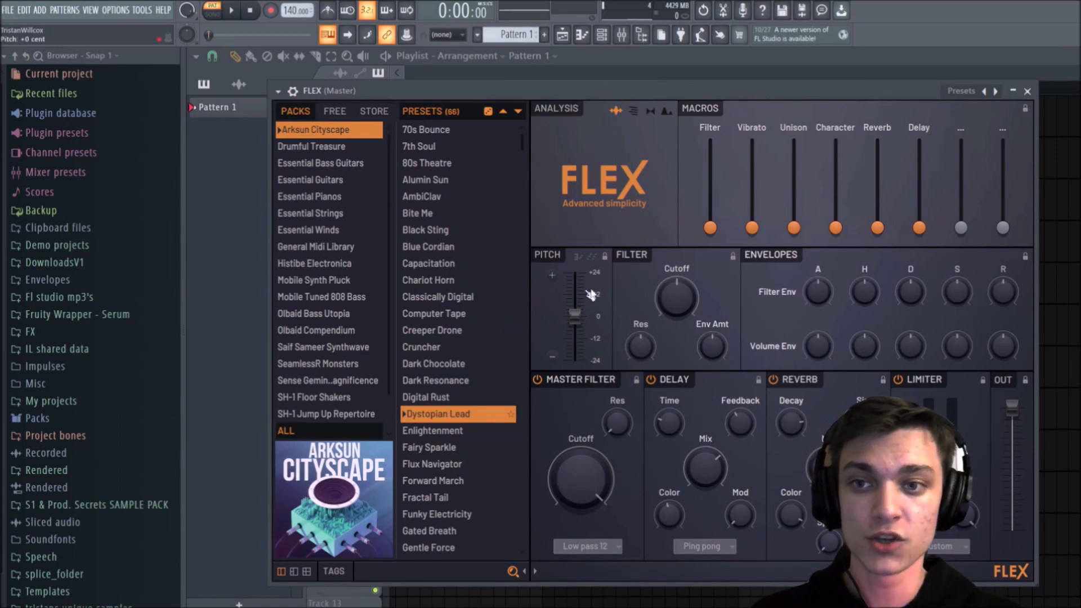
Step: Browse the FLEX sound packs and load the Close Grand preset from Essential Pianos
{"action": "left_click", "coordinate": [328, 112]}
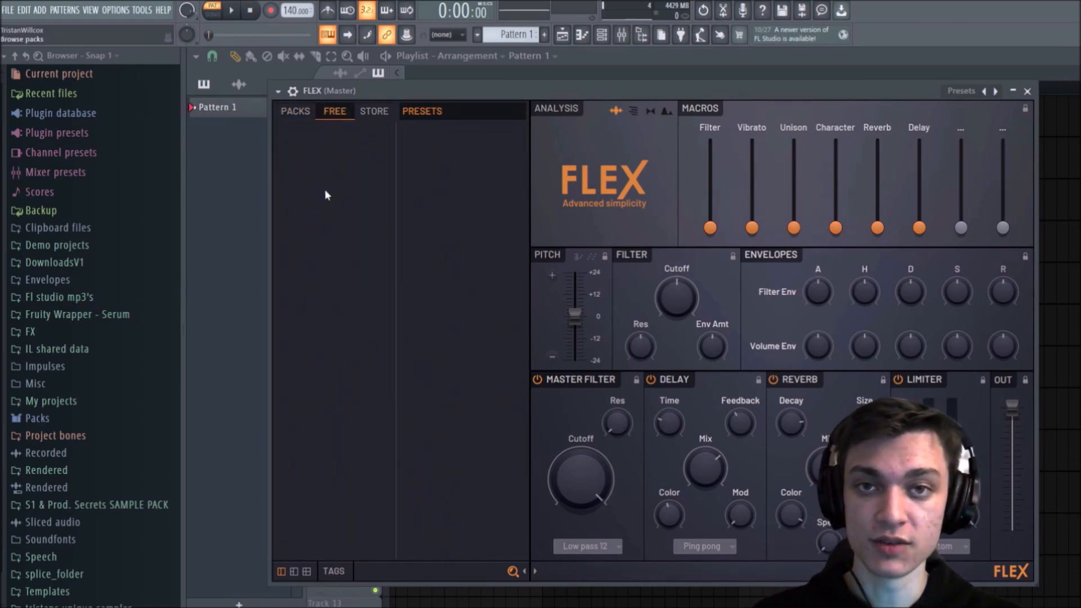
{"action": "left_click", "coordinate": [295, 112]}
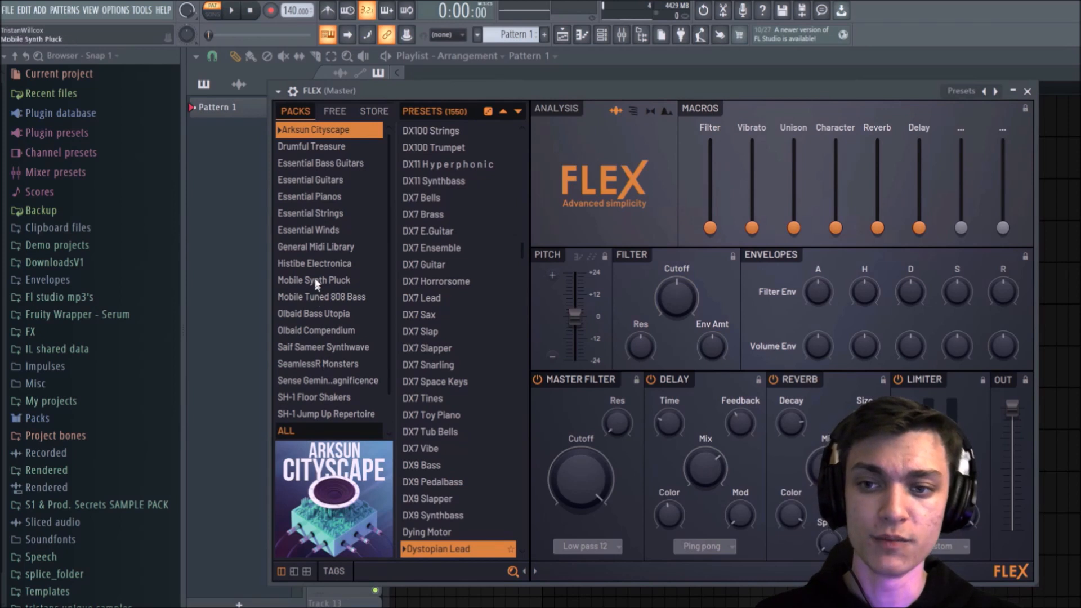
{"action": "left_click", "coordinate": [334, 200]}
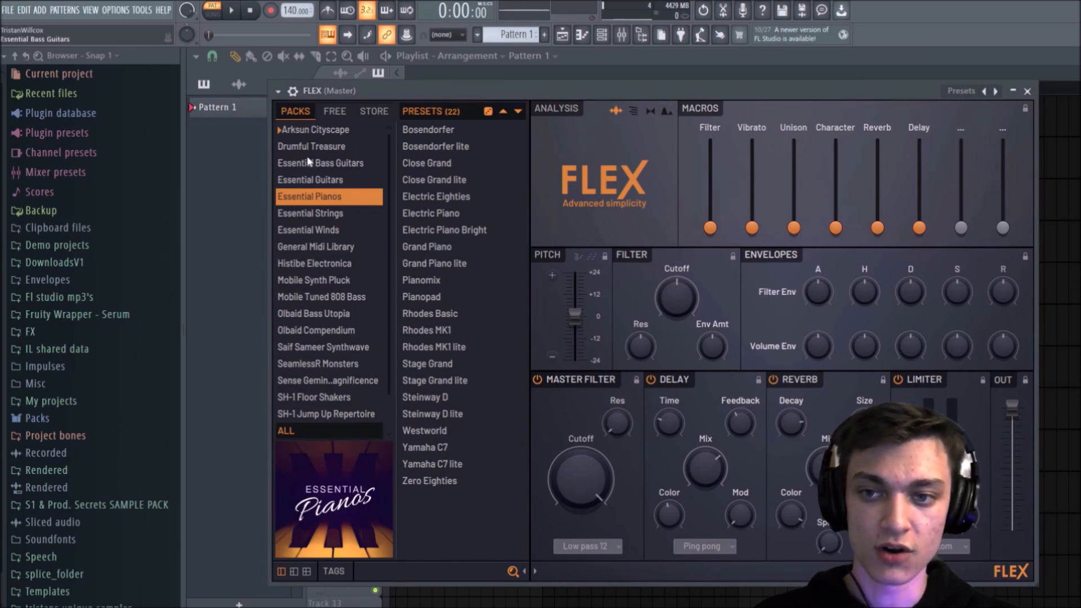
{"action": "left_click", "coordinate": [327, 163]}
{"action": "left_click", "coordinate": [335, 180]}
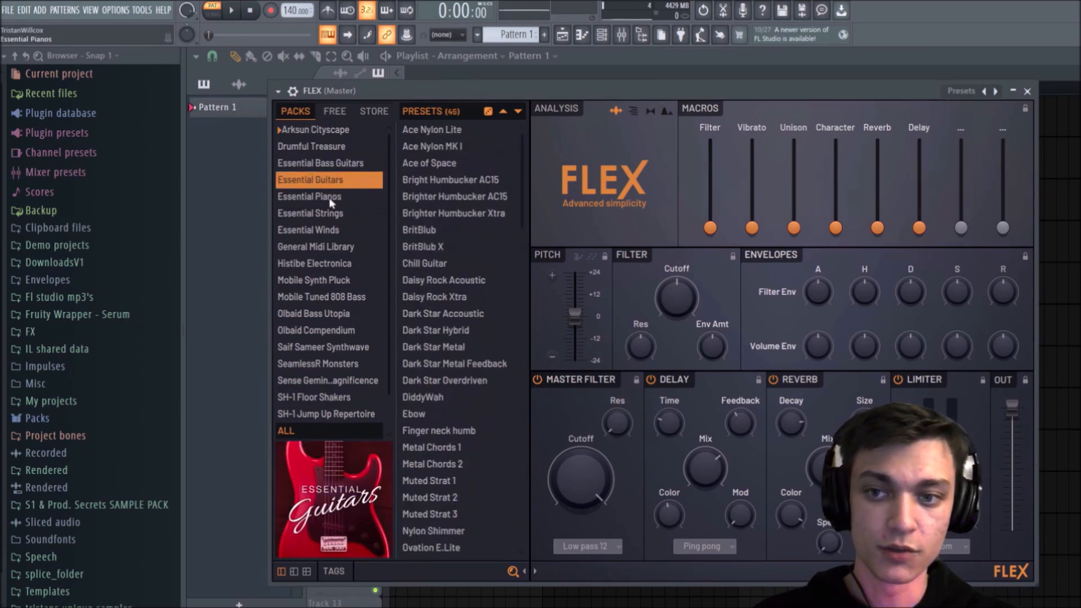
{"action": "left_click", "coordinate": [331, 200]}
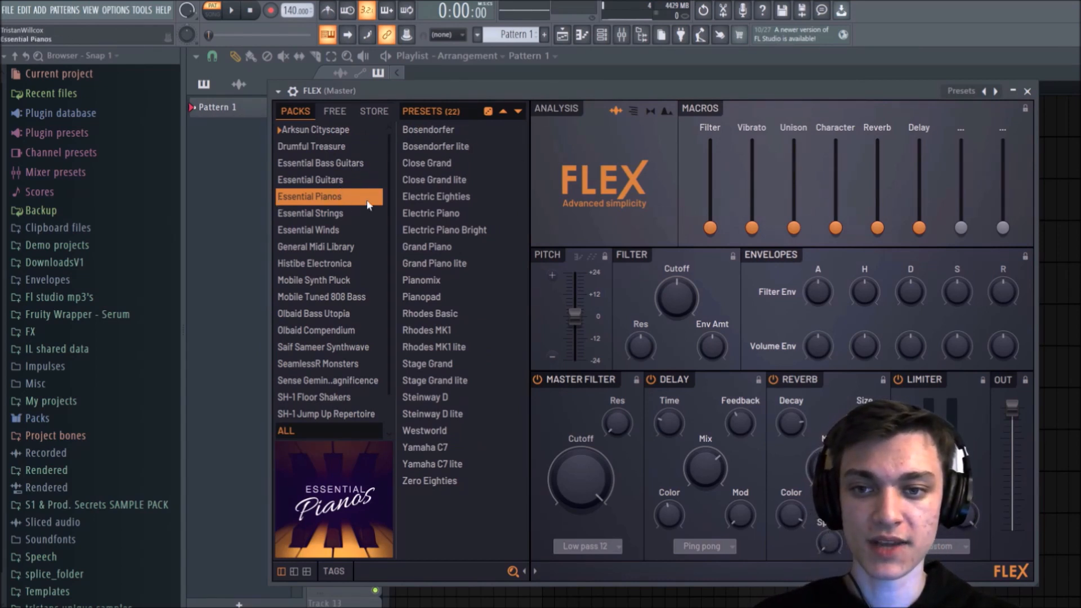
{"action": "left_click", "coordinate": [426, 163]}
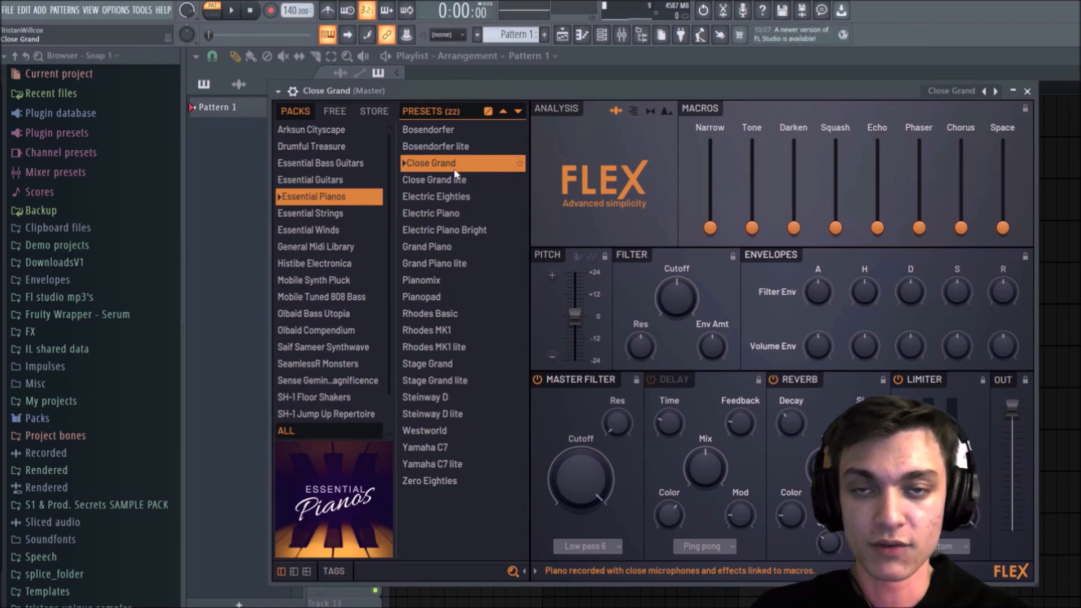
Step: Play a few test notes on the Close Grand sound and check the typing-keyboard-to-piano option
{"action": "key", "text": "m"}
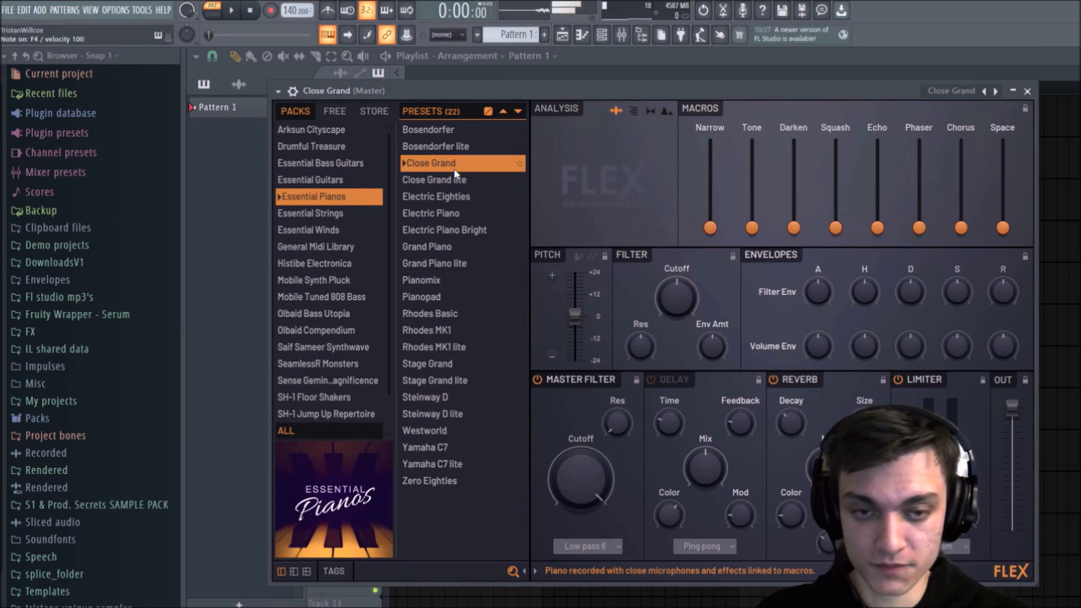
{"action": "key", "text": "comma"}
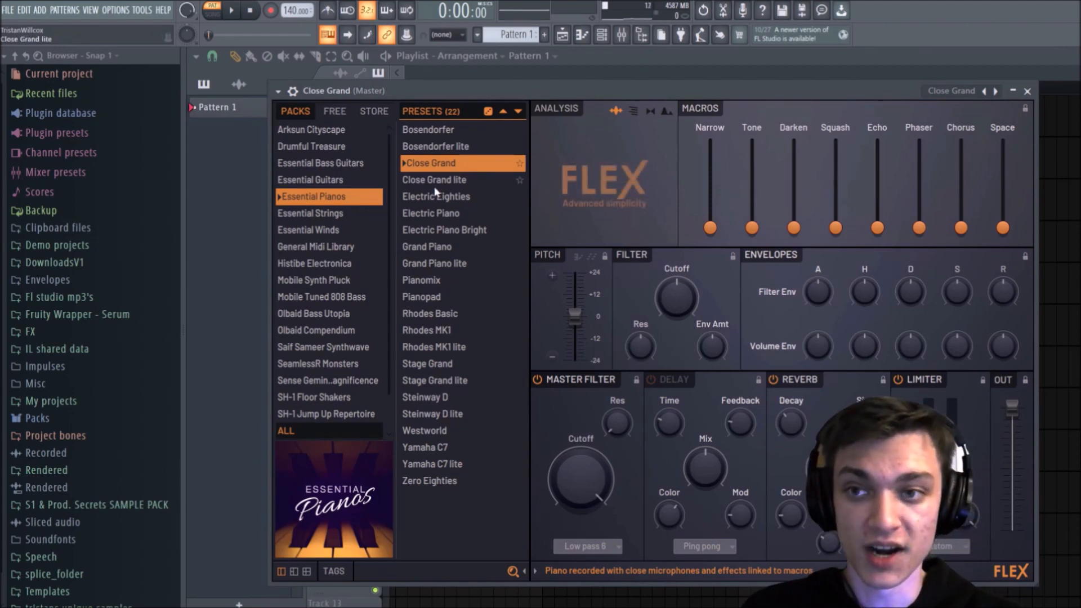
{"action": "left_click", "coordinate": [335, 35]}
{"action": "left_click", "coordinate": [335, 36]}
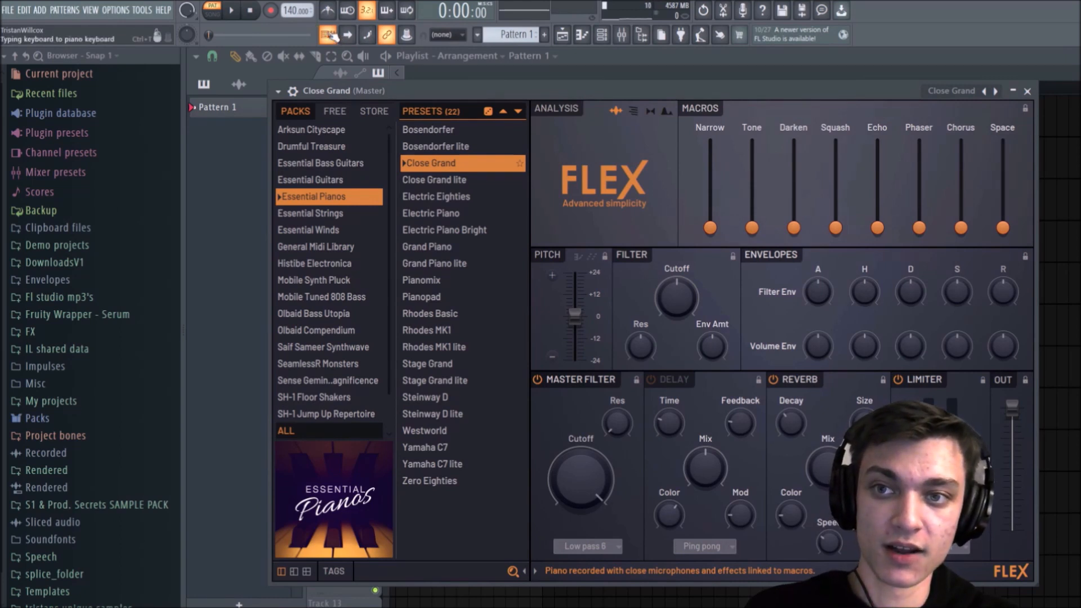
{"action": "key", "text": "space"}
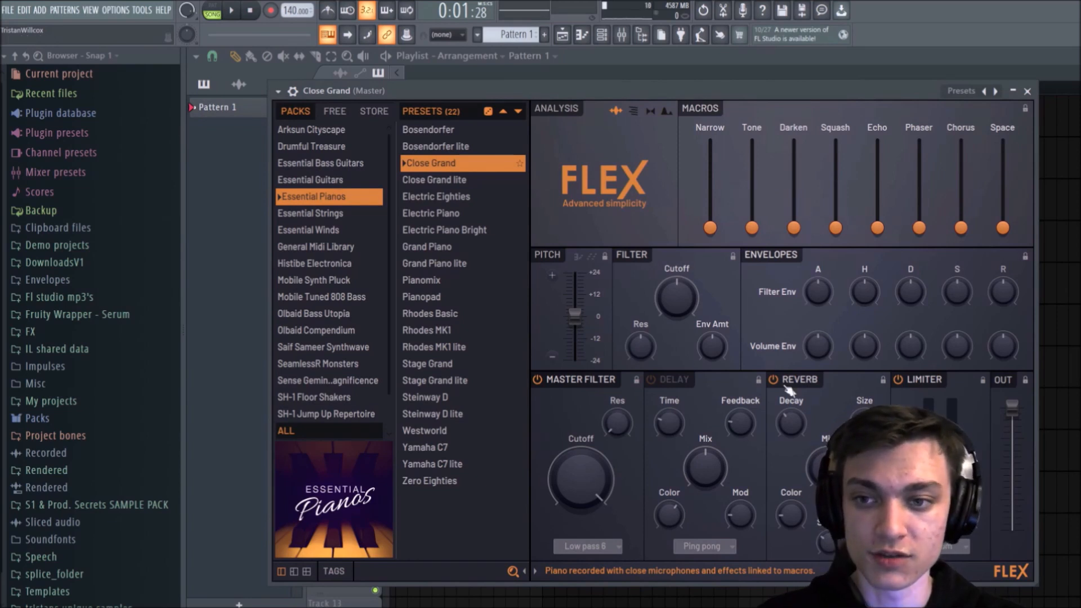
Step: Audition the Ace Nylon Lite guitar, Bass Pizzicato strings and Full Brass Sustain winds presets in FLEX
{"action": "left_click", "coordinate": [336, 181]}
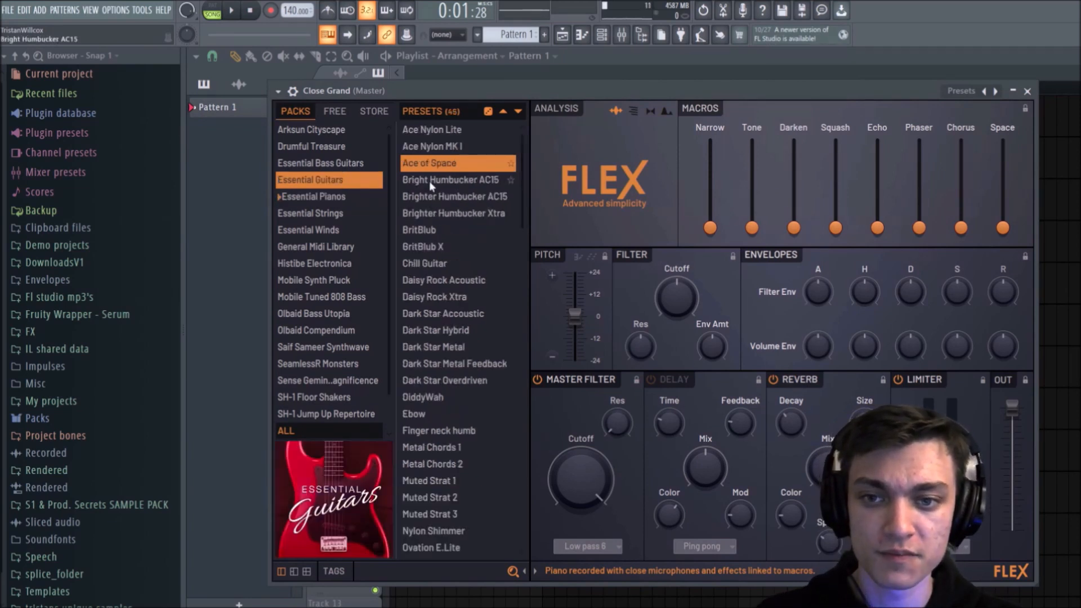
{"action": "left_click", "coordinate": [434, 133]}
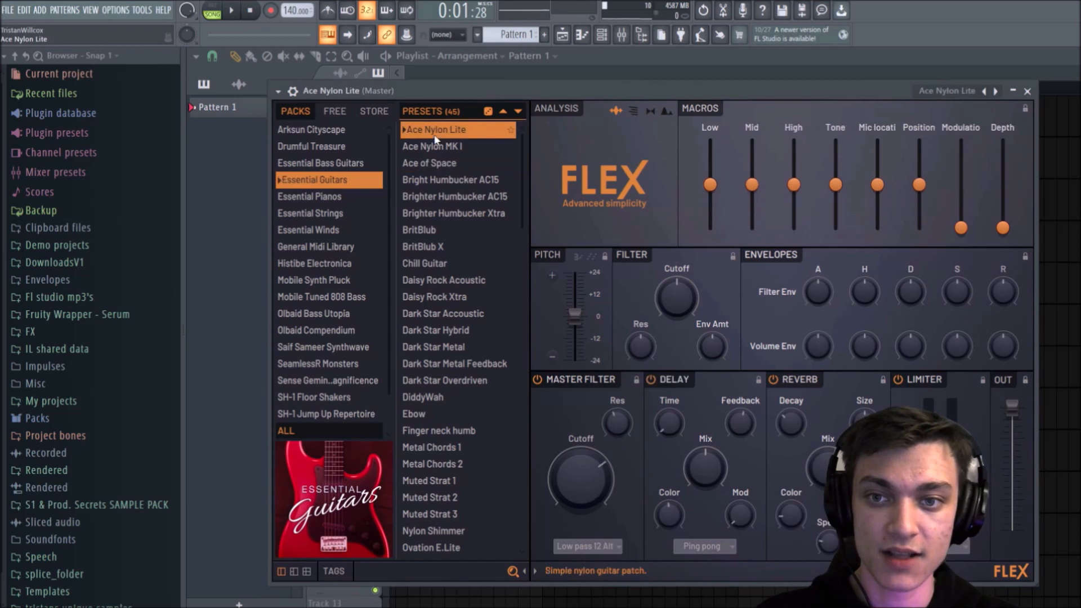
{"action": "key", "text": "c"}
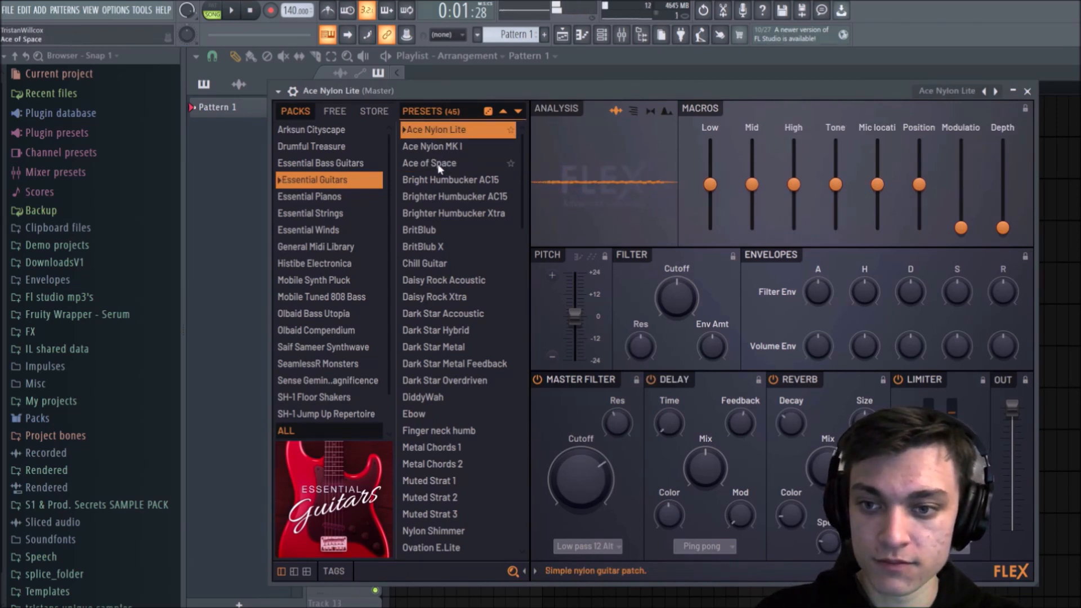
{"action": "left_click", "coordinate": [344, 213]}
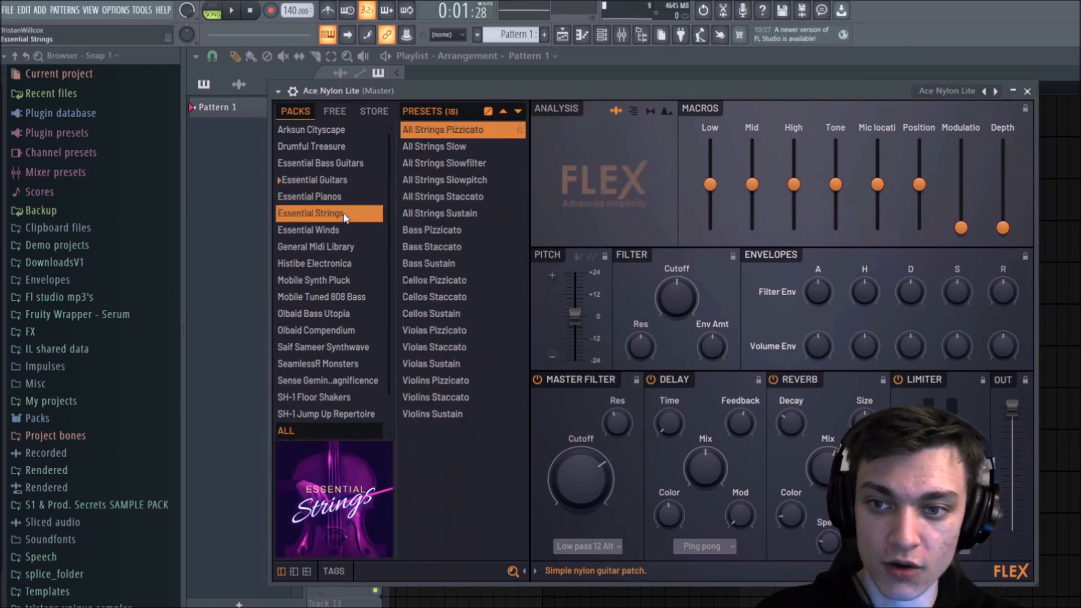
{"action": "left_click", "coordinate": [445, 225]}
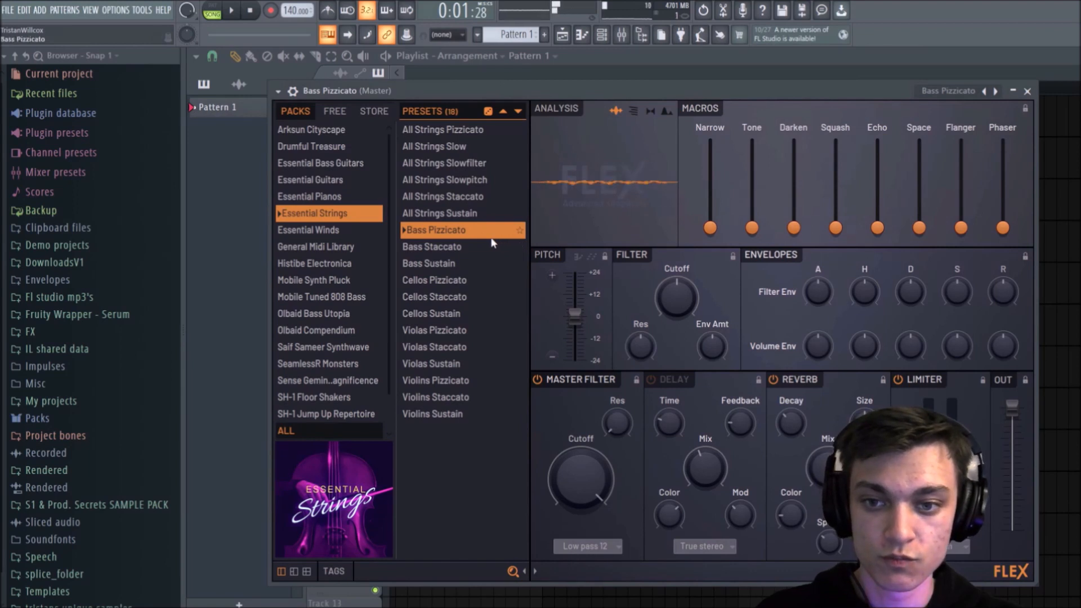
{"action": "left_click", "coordinate": [338, 229]}
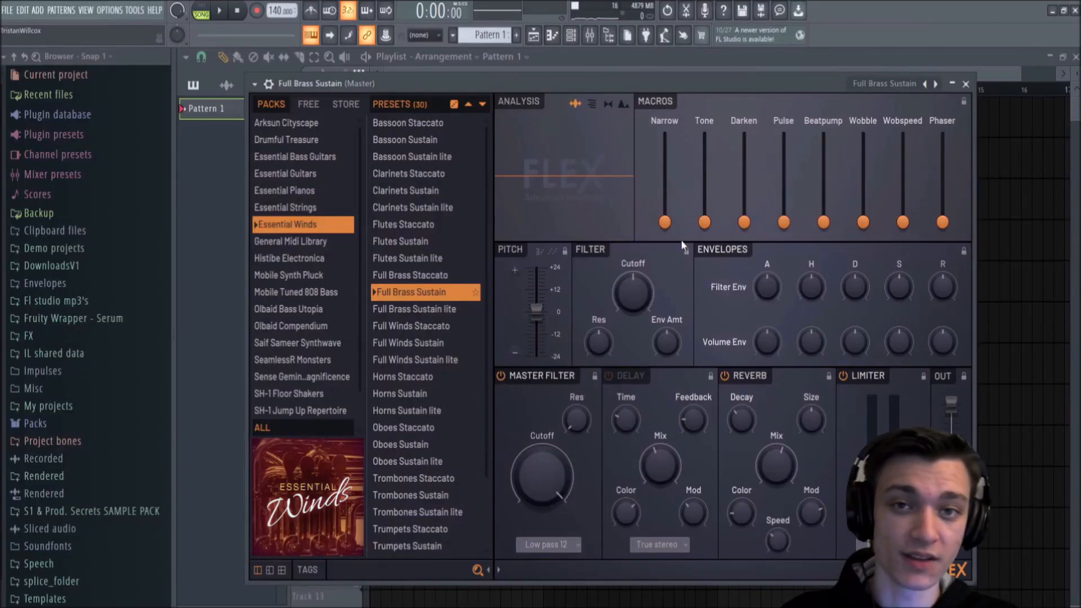
Step: Load Close Grand from the Essential Pianos pack, close FLEX and open the channel's piano roll
{"action": "left_click", "coordinate": [291, 192]}
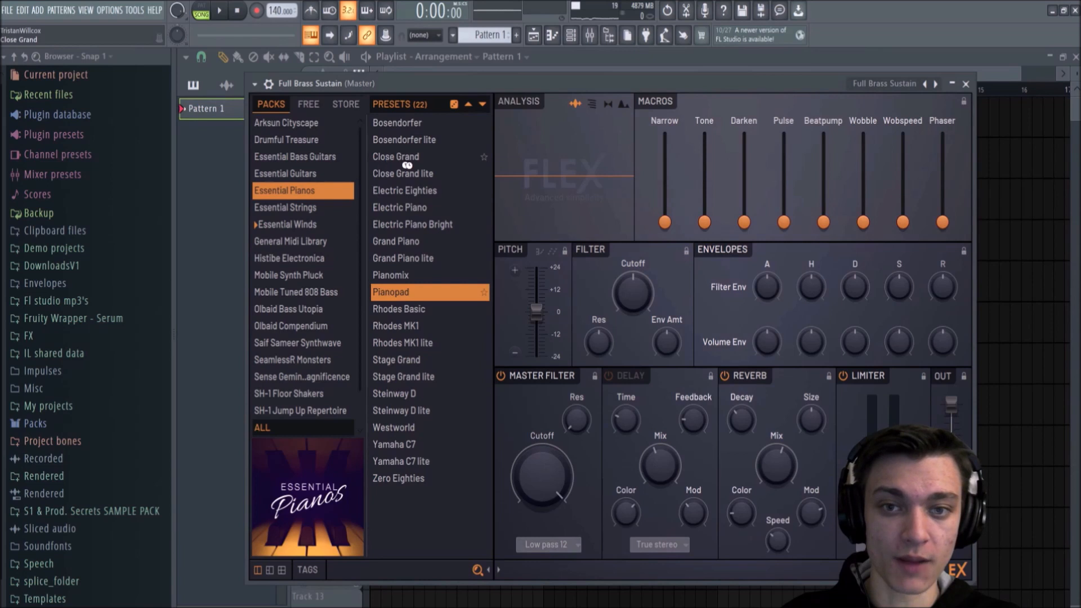
{"action": "left_click", "coordinate": [966, 84]}
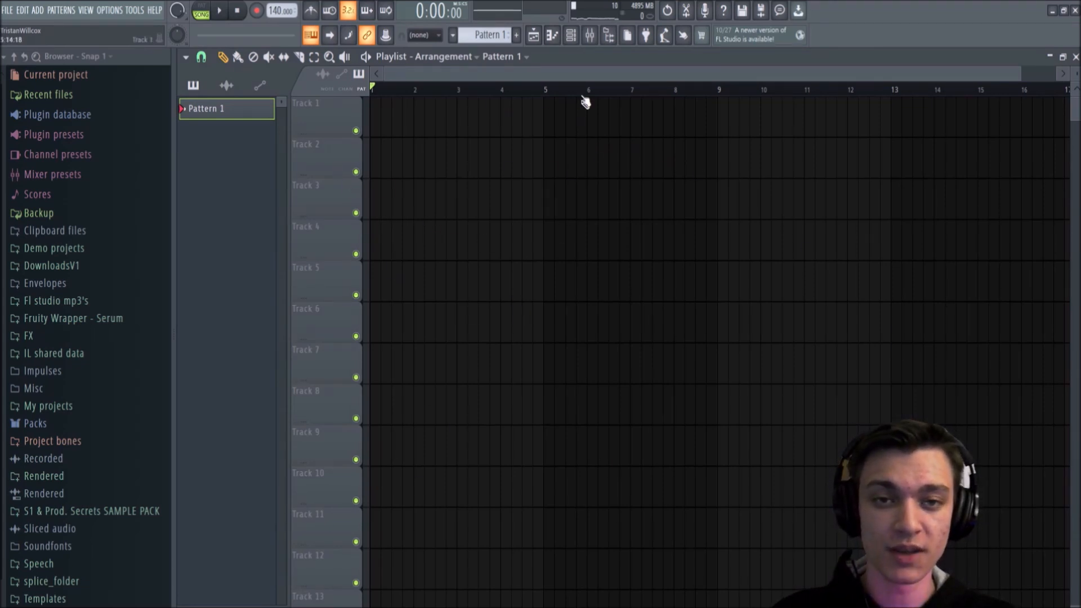
{"action": "left_click", "coordinate": [561, 36]}
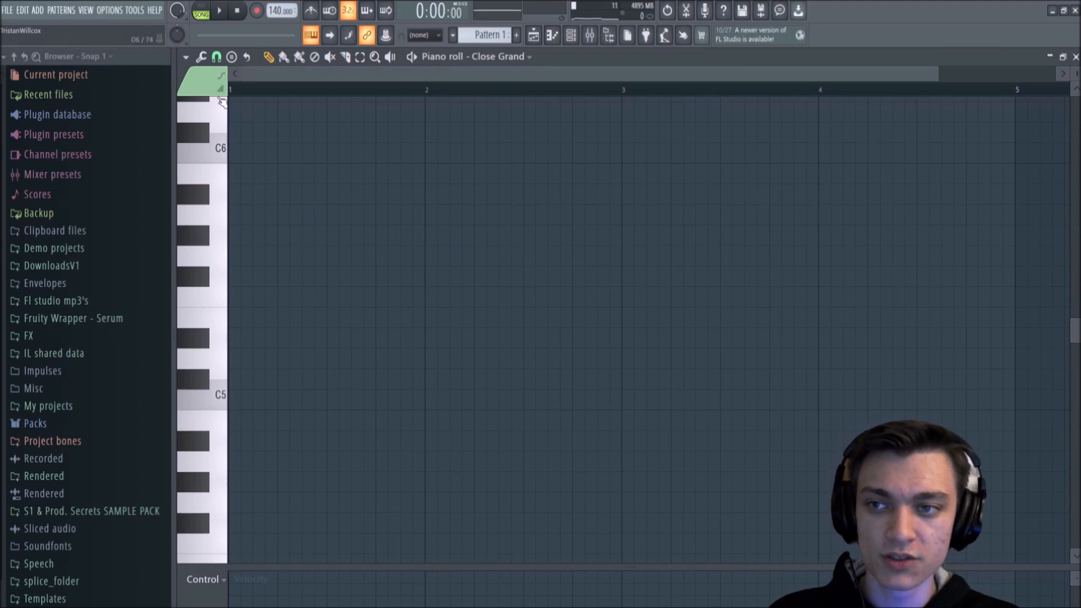
{"action": "left_click", "coordinate": [186, 58]}
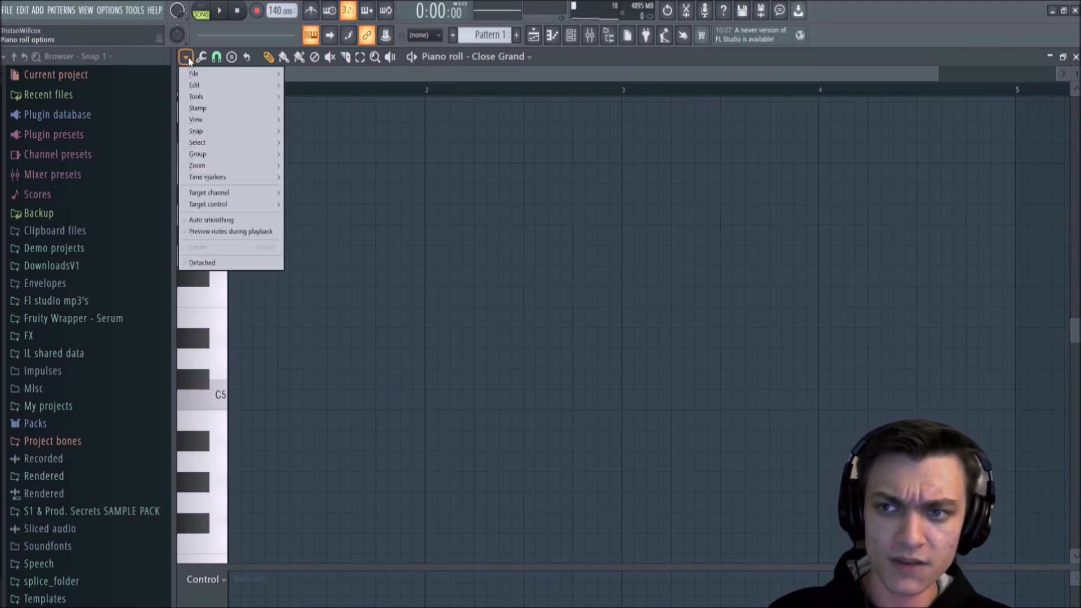
{"action": "mouse_move", "coordinate": [199, 84]}
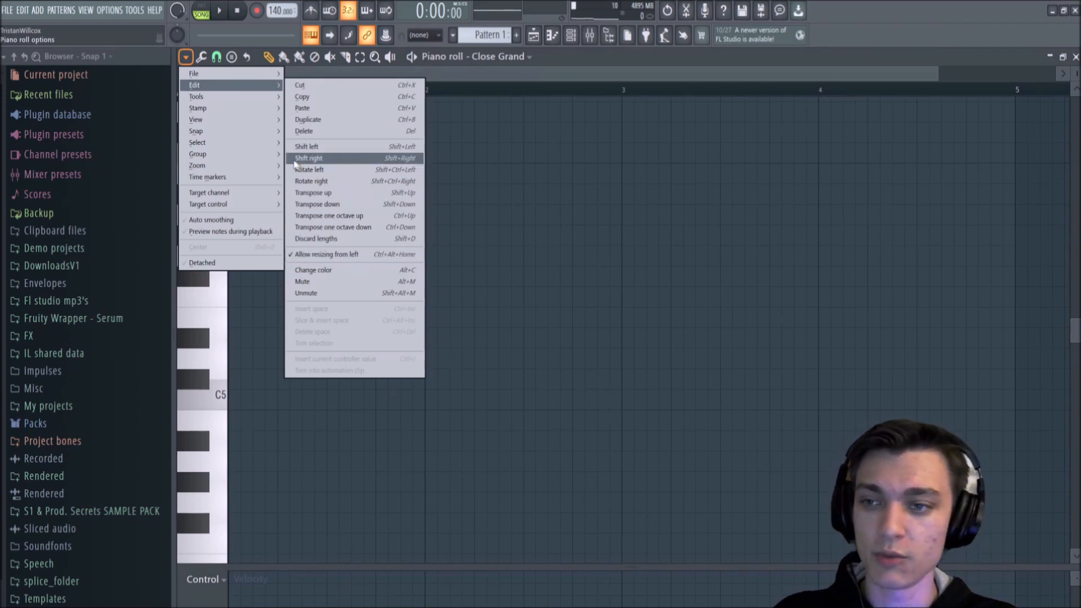
{"action": "mouse_move", "coordinate": [239, 119]}
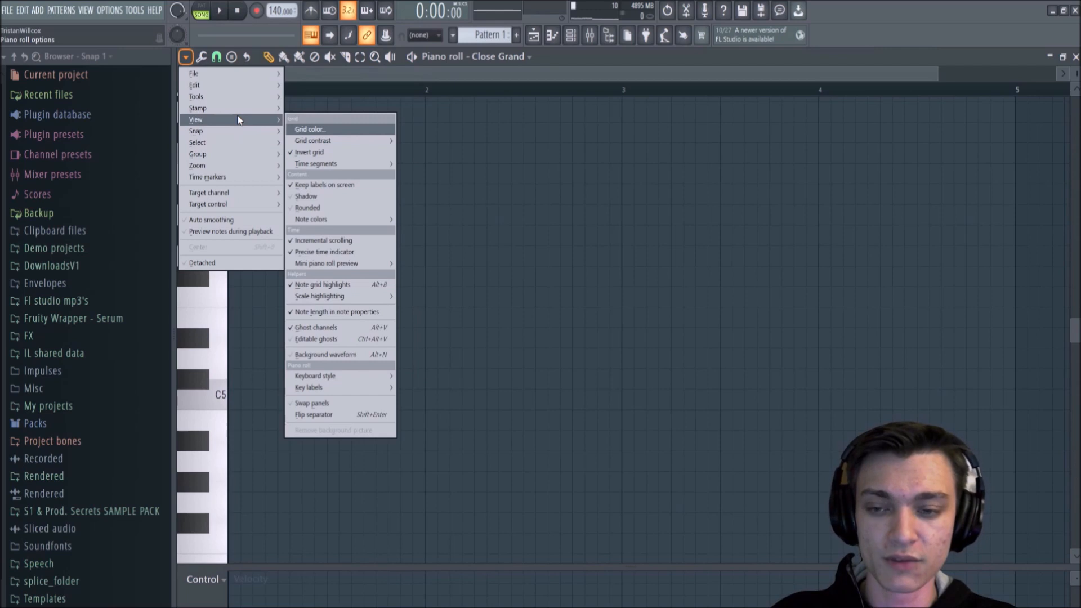
{"action": "mouse_move", "coordinate": [336, 298]}
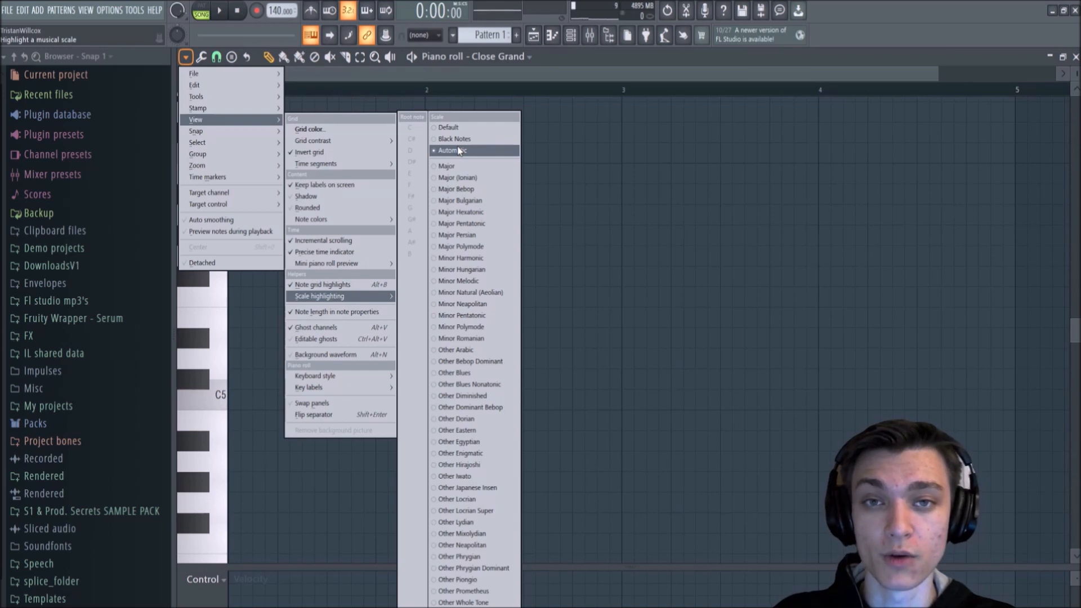
{"action": "left_click", "coordinate": [189, 59]}
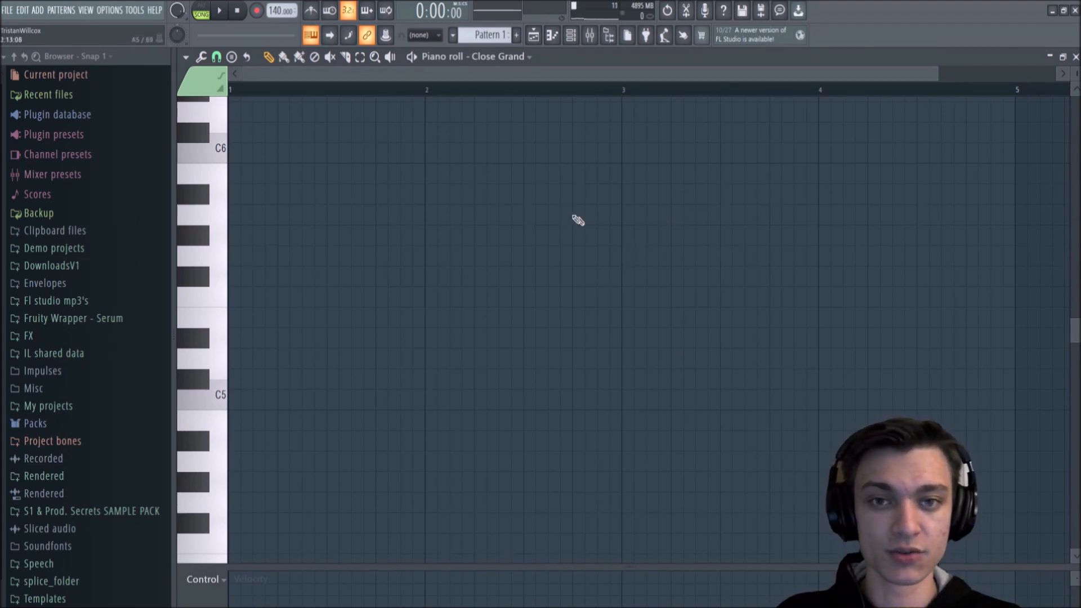
Step: Explore the piano roll's timeline and octave range, and audition C6, E6 and two lower keys on its keyboard
{"action": "left_click_drag", "start_coordinate": [338, 73], "coordinate": [276, 91]}
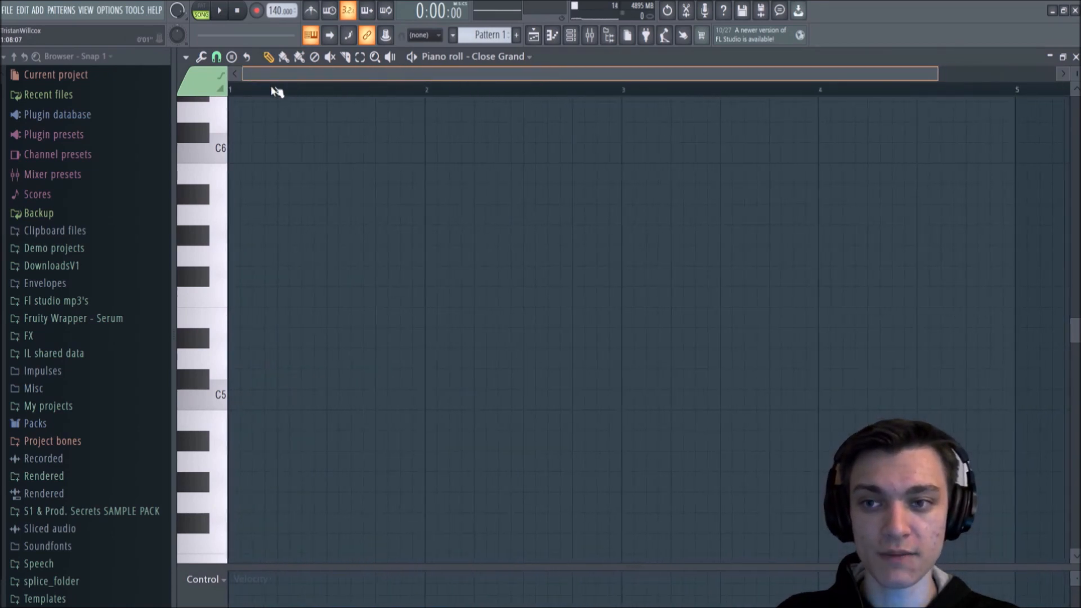
{"action": "left_click_drag", "start_coordinate": [1077, 329], "coordinate": [1078, 228]}
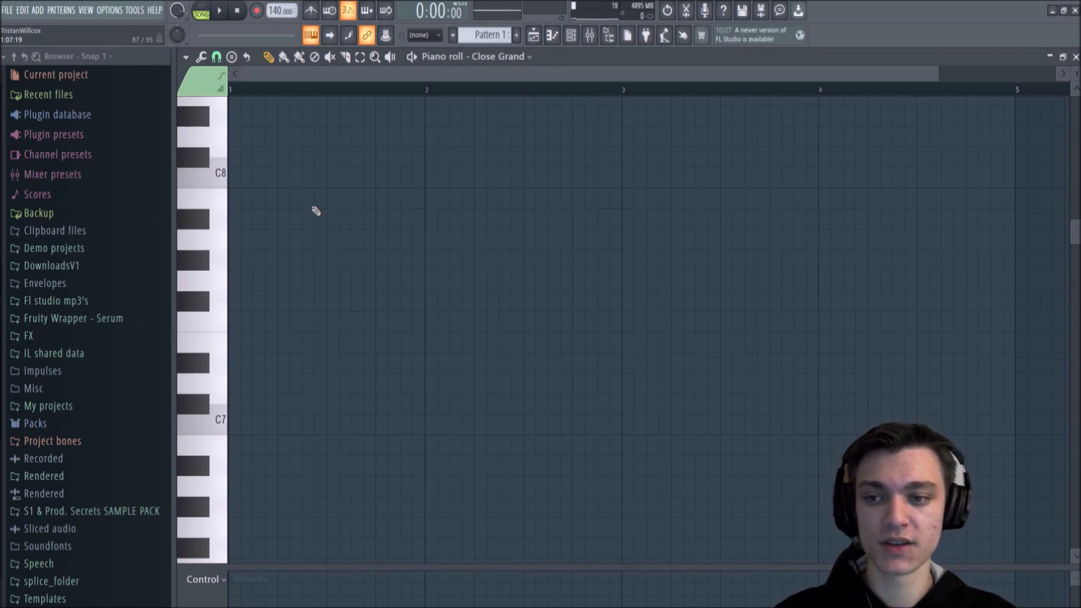
{"action": "scroll", "coordinate": [265, 352], "scroll_direction": "down", "scroll_amount": 3}
{"action": "scroll", "coordinate": [296, 310], "scroll_direction": "up", "scroll_amount": 3}
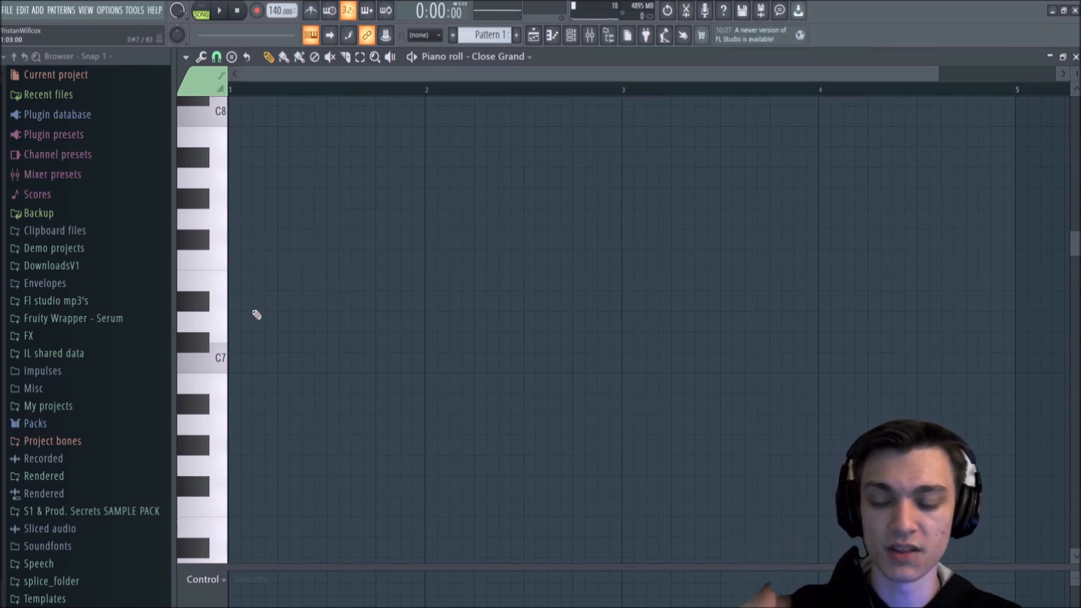
{"action": "scroll", "coordinate": [225, 389], "scroll_direction": "down", "scroll_amount": 4}
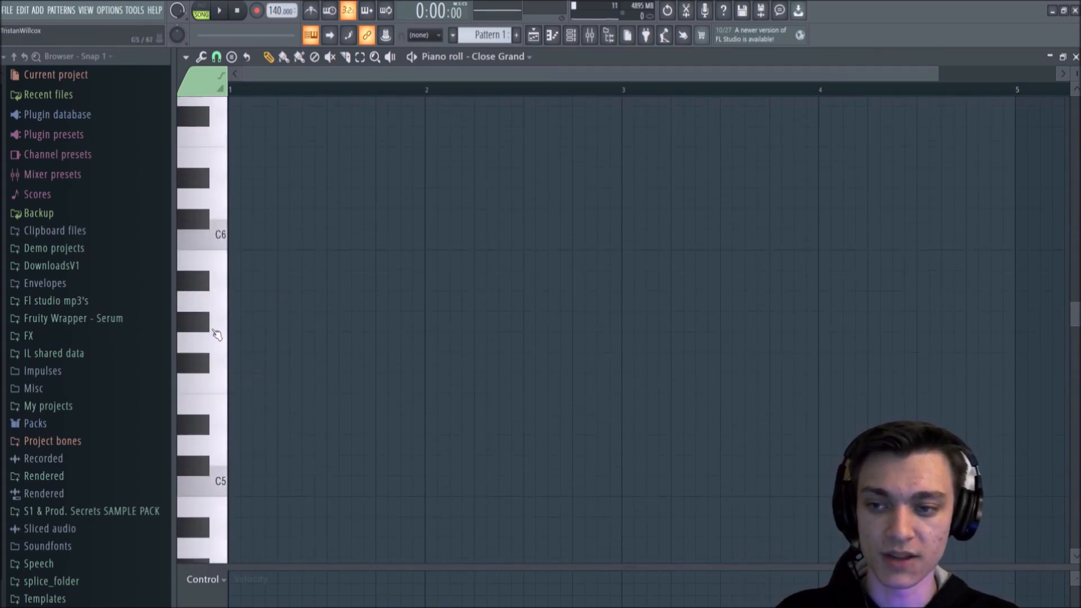
{"action": "left_click", "coordinate": [220, 237]}
{"action": "left_click", "coordinate": [219, 157]}
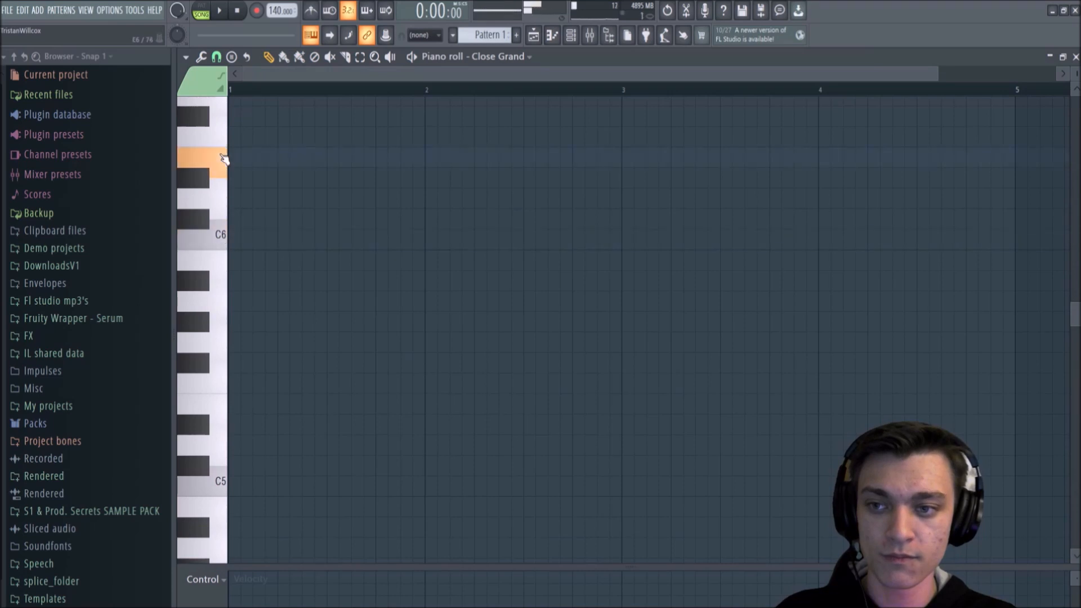
{"action": "scroll", "coordinate": [336, 314], "scroll_direction": "down", "scroll_amount": 1}
{"action": "left_click", "coordinate": [222, 268]}
{"action": "left_click", "coordinate": [219, 375]}
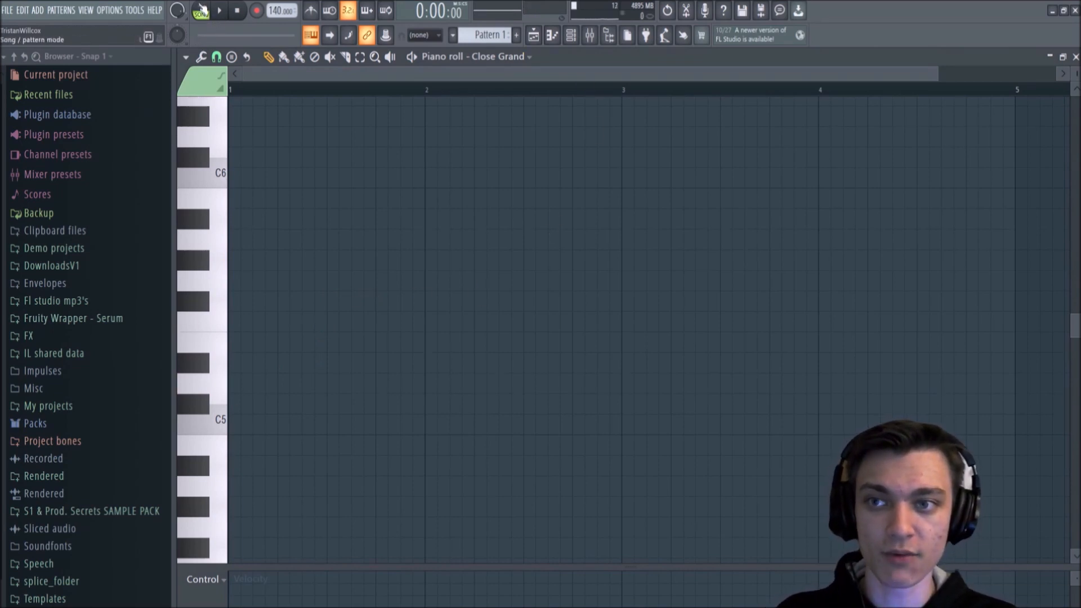
Step: Switch playback from song to pattern mode and briefly play the empty pattern from the start
{"action": "left_click", "coordinate": [205, 18]}
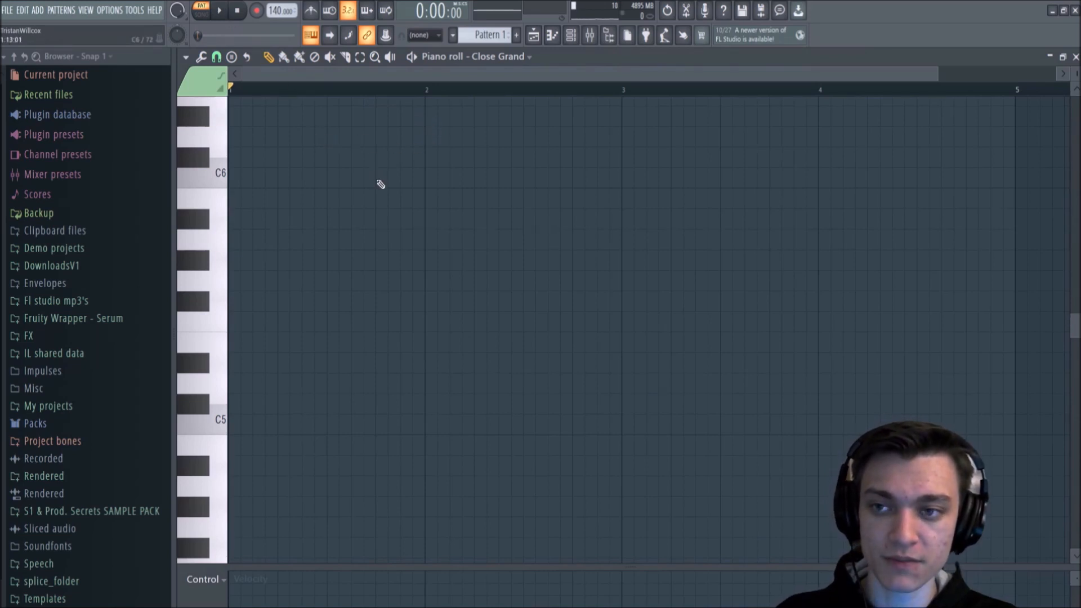
{"action": "key", "text": "space"}
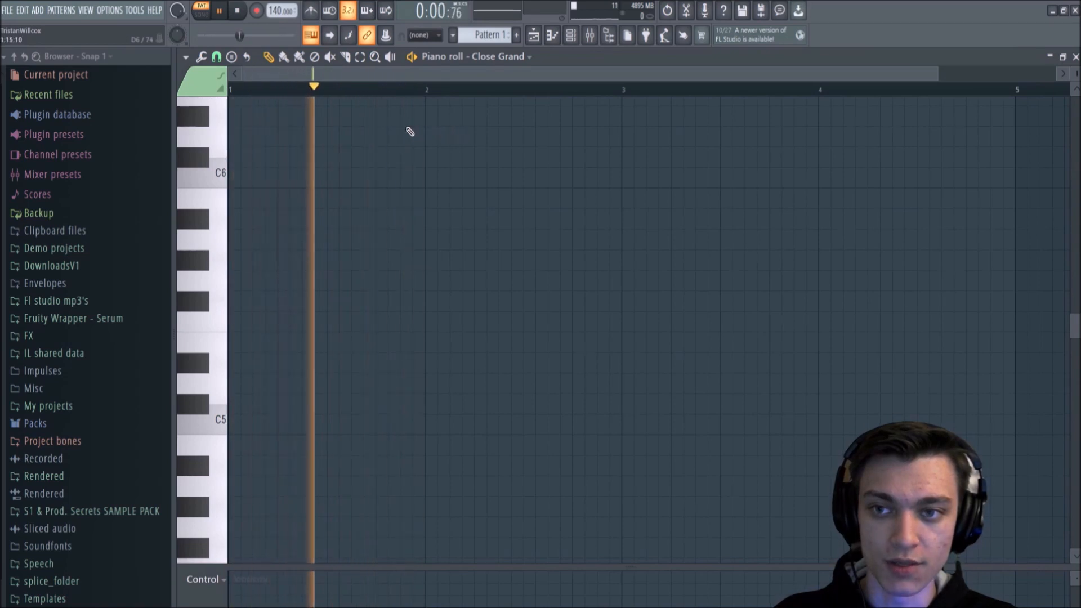
{"action": "key", "text": "space"}
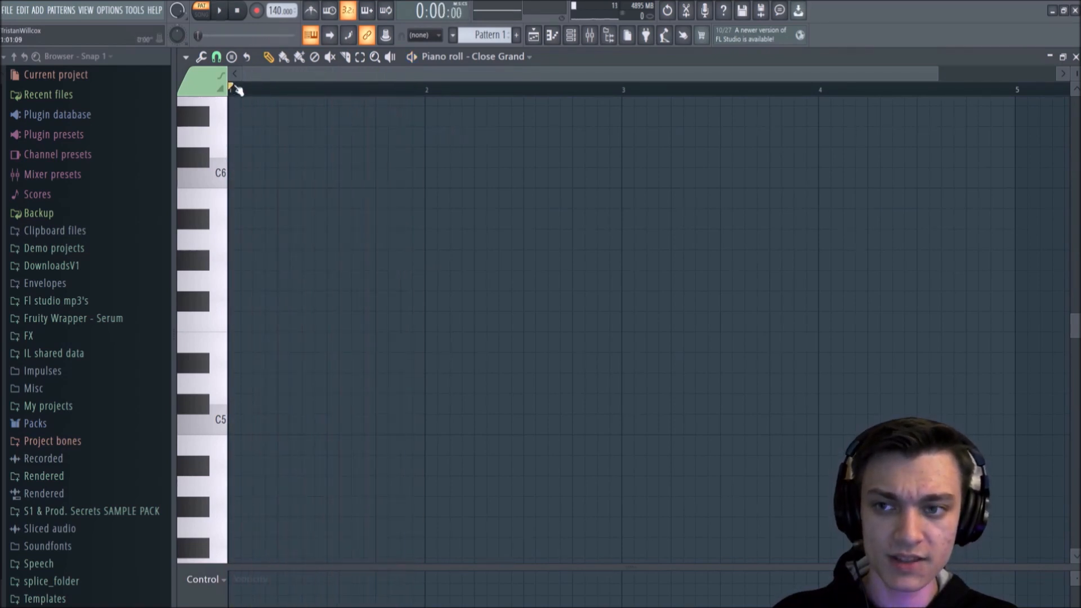
{"action": "left_click_drag", "start_coordinate": [236, 90], "coordinate": [194, 82]}
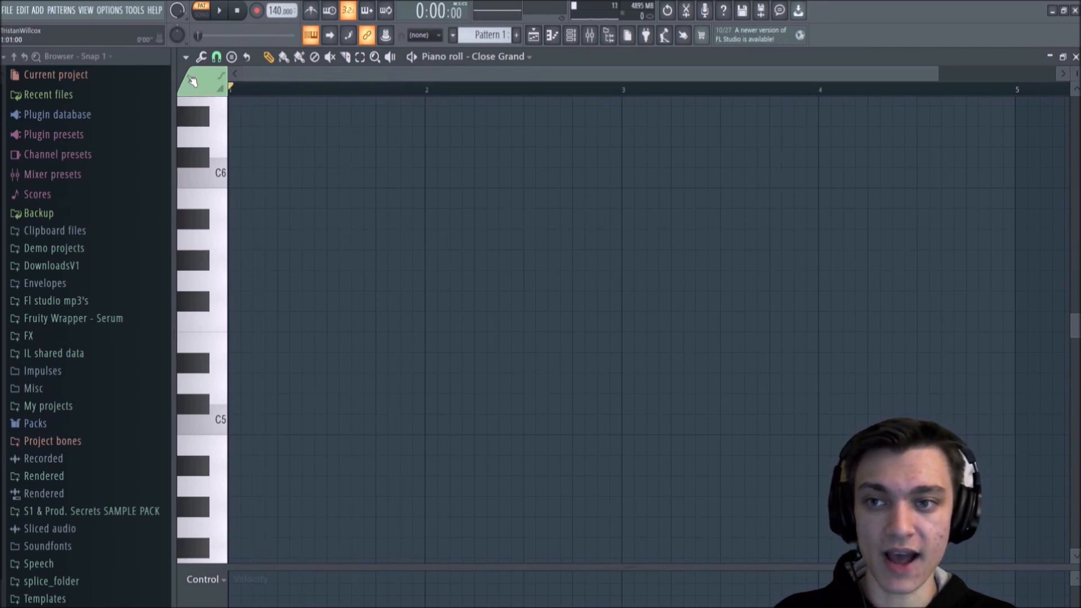
Step: Draw A5 and B5 notes in bar 1 and a D6 note in bar 2, and play the pattern
{"action": "left_click", "coordinate": [257, 239]}
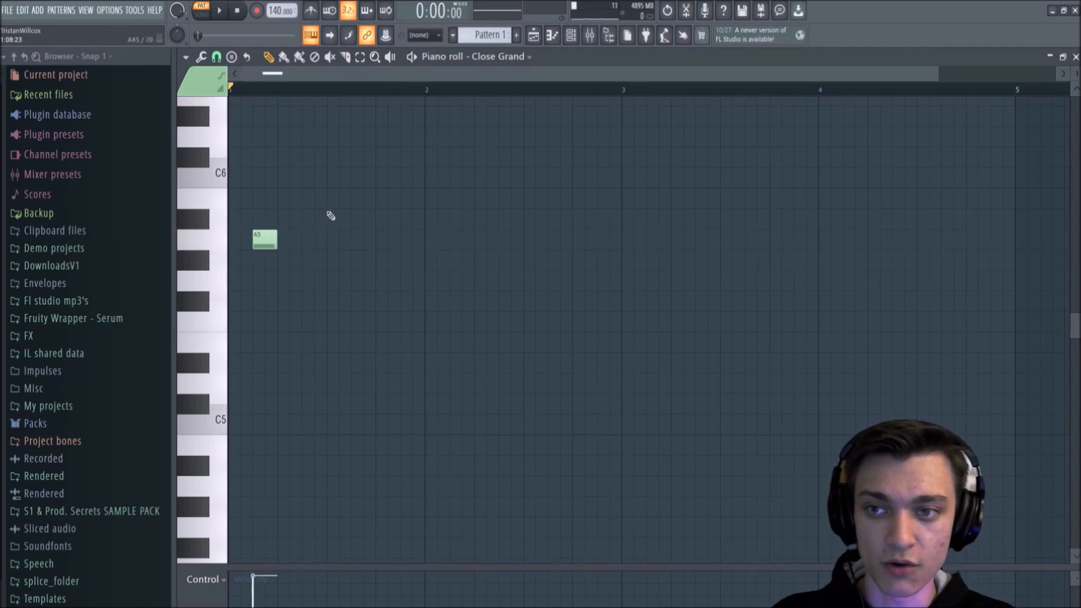
{"action": "left_click", "coordinate": [356, 198]}
{"action": "left_click_drag", "start_coordinate": [449, 164], "coordinate": [449, 140]}
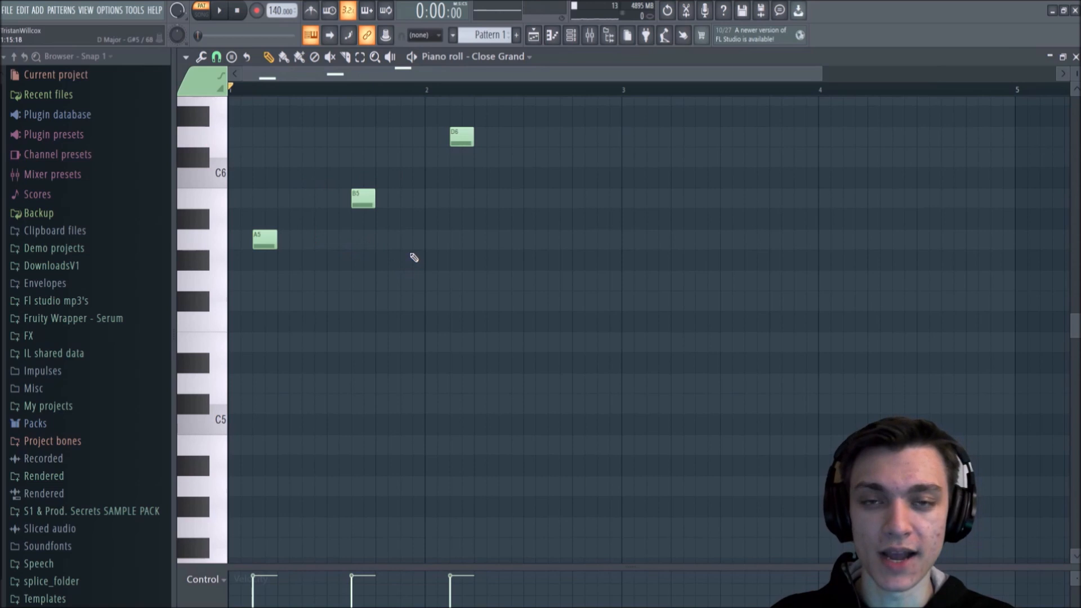
{"action": "key", "text": "space"}
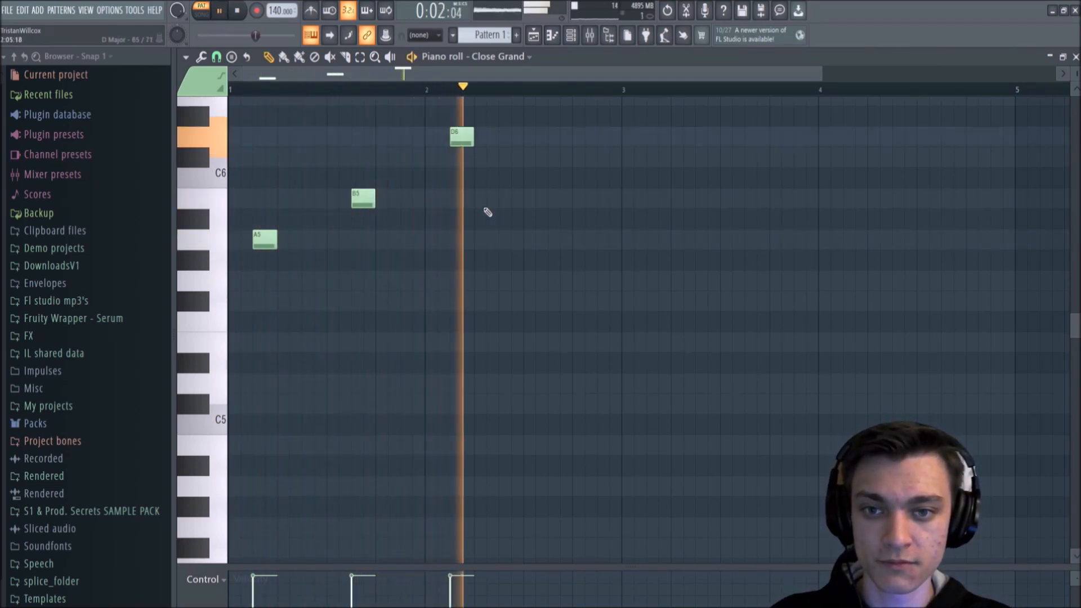
{"action": "key", "text": "space"}
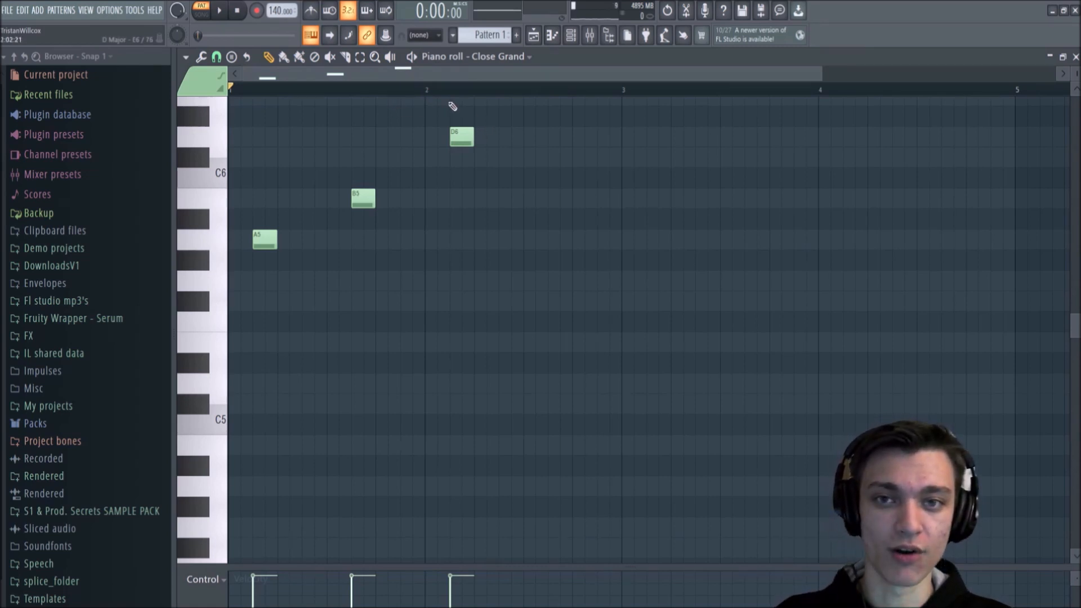
Step: Move the D6 note in bar 2 down to B5
{"action": "scroll", "coordinate": [430, 93], "scroll_direction": "up", "scroll_amount": 8}
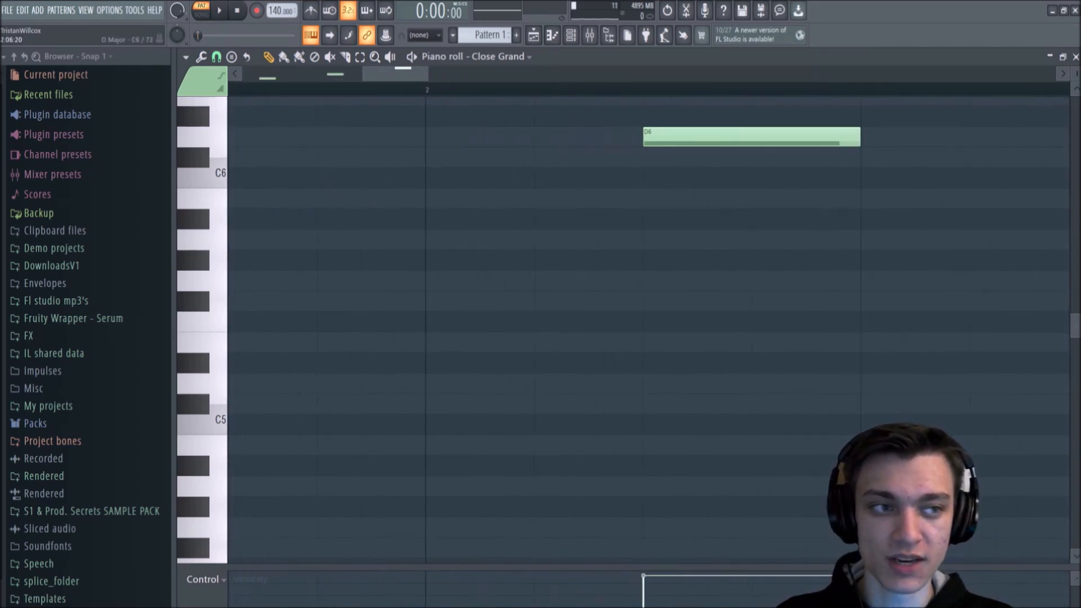
{"action": "scroll", "coordinate": [725, 138], "scroll_direction": "up", "scroll_amount": 5}
{"action": "left_click_drag", "start_coordinate": [725, 138], "coordinate": [715, 319]}
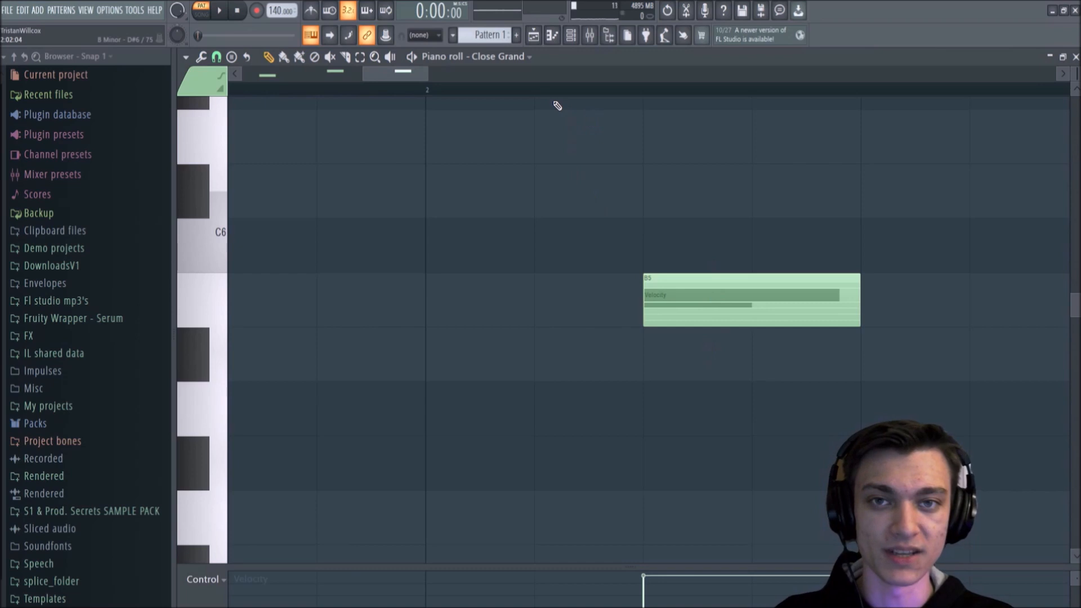
Step: Examine the three notes and the surrounding bars at different horizontal and vertical zoom levels
{"action": "scroll", "coordinate": [553, 91], "scroll_direction": "down", "scroll_amount": 1}
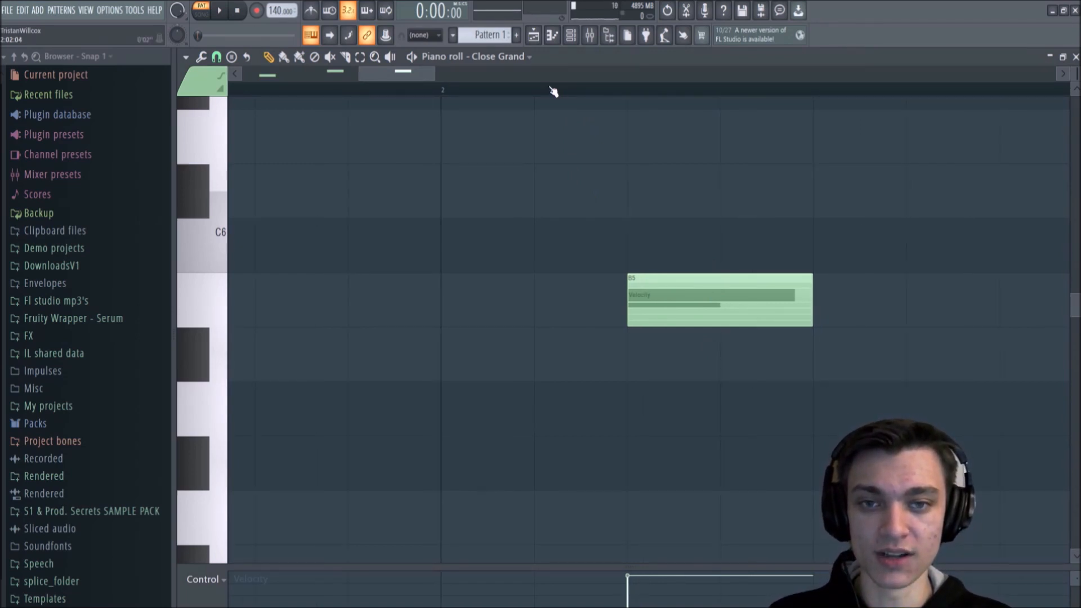
{"action": "scroll", "coordinate": [554, 91], "scroll_direction": "down", "scroll_amount": 5}
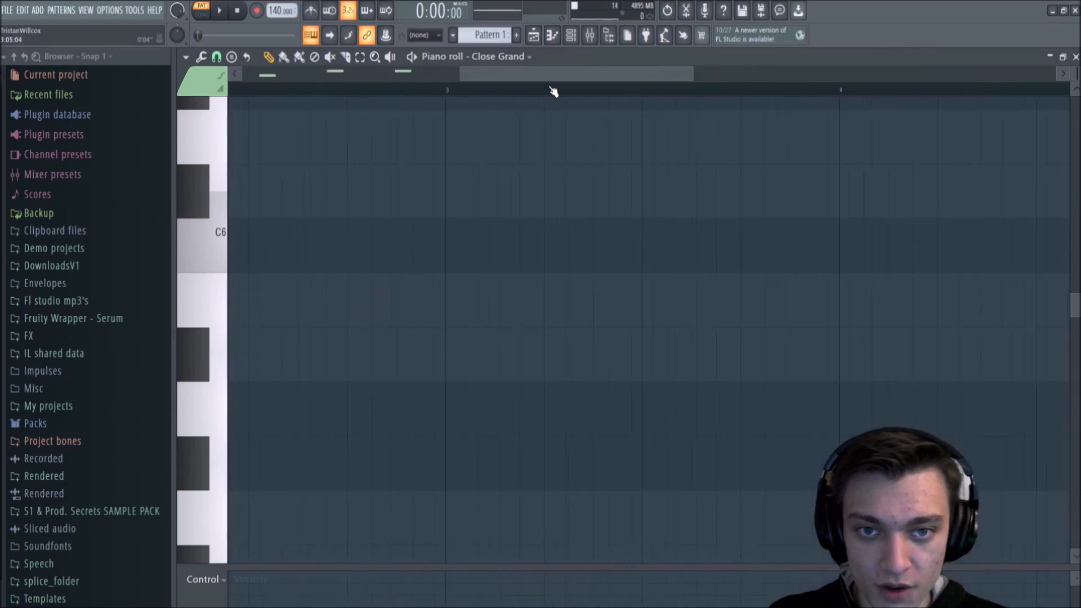
{"action": "scroll", "coordinate": [345, 93], "scroll_direction": "down", "scroll_amount": 3}
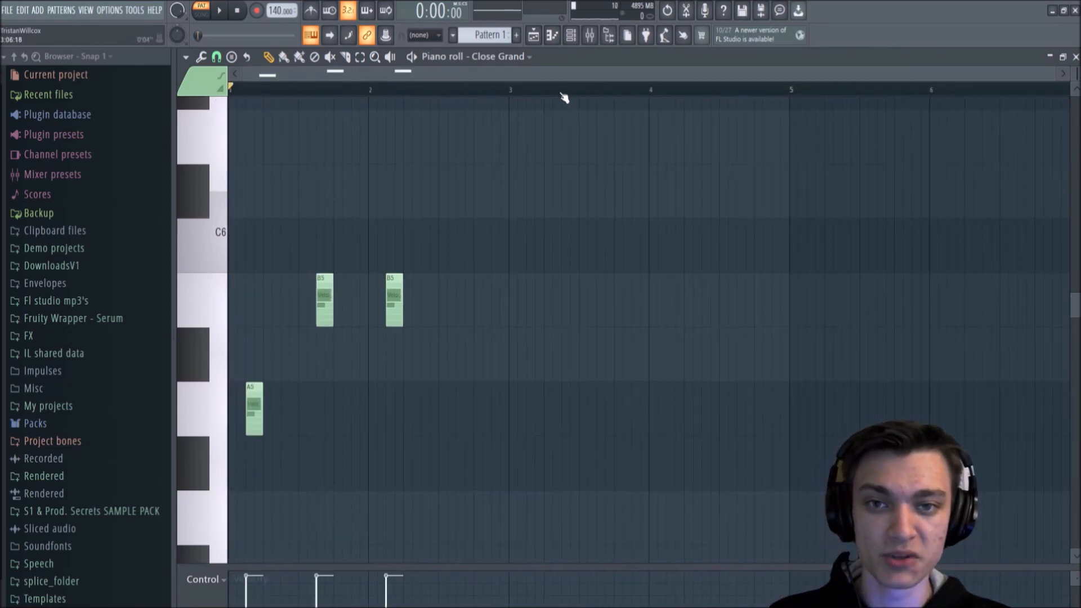
{"action": "scroll", "coordinate": [563, 97], "scroll_direction": "up", "scroll_amount": 4}
{"action": "scroll", "coordinate": [563, 97], "scroll_direction": "down", "scroll_amount": 3}
{"action": "scroll", "coordinate": [563, 97], "scroll_direction": "up", "scroll_amount": 2}
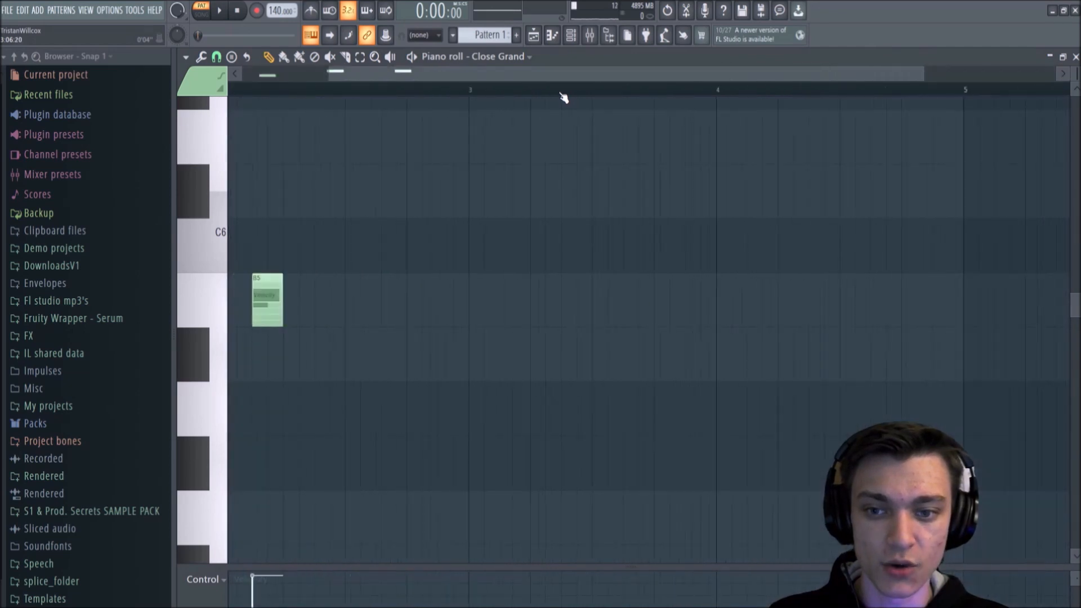
{"action": "scroll", "coordinate": [563, 97], "scroll_direction": "down", "scroll_amount": 2}
{"action": "scroll", "coordinate": [563, 97], "scroll_direction": "up", "scroll_amount": 2}
{"action": "scroll", "coordinate": [563, 97], "scroll_direction": "down", "scroll_amount": 3}
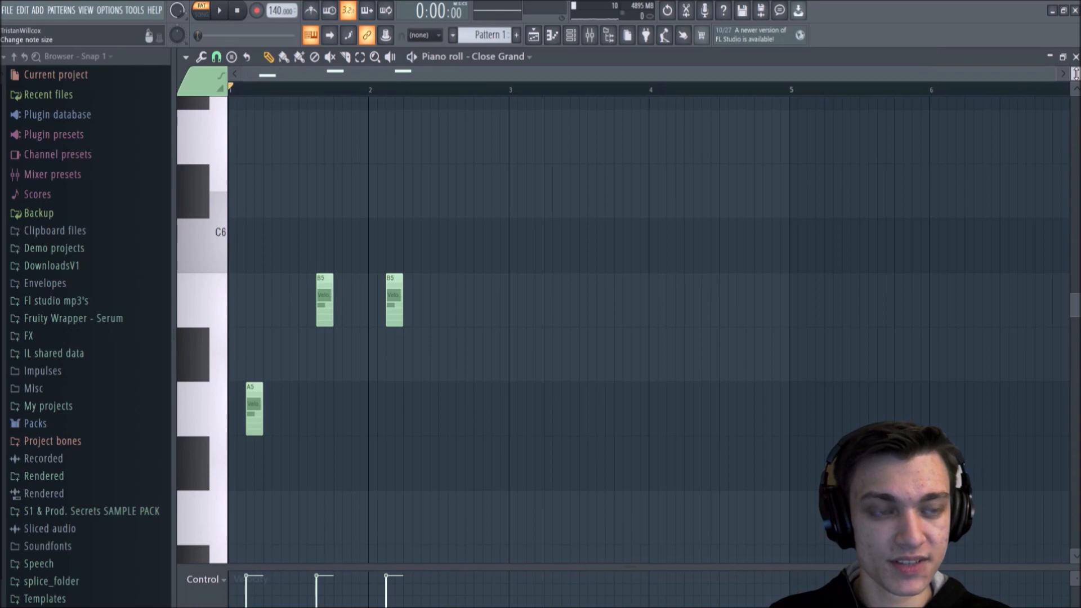
{"action": "scroll", "coordinate": [1075, 73], "scroll_direction": "down", "scroll_amount": 5}
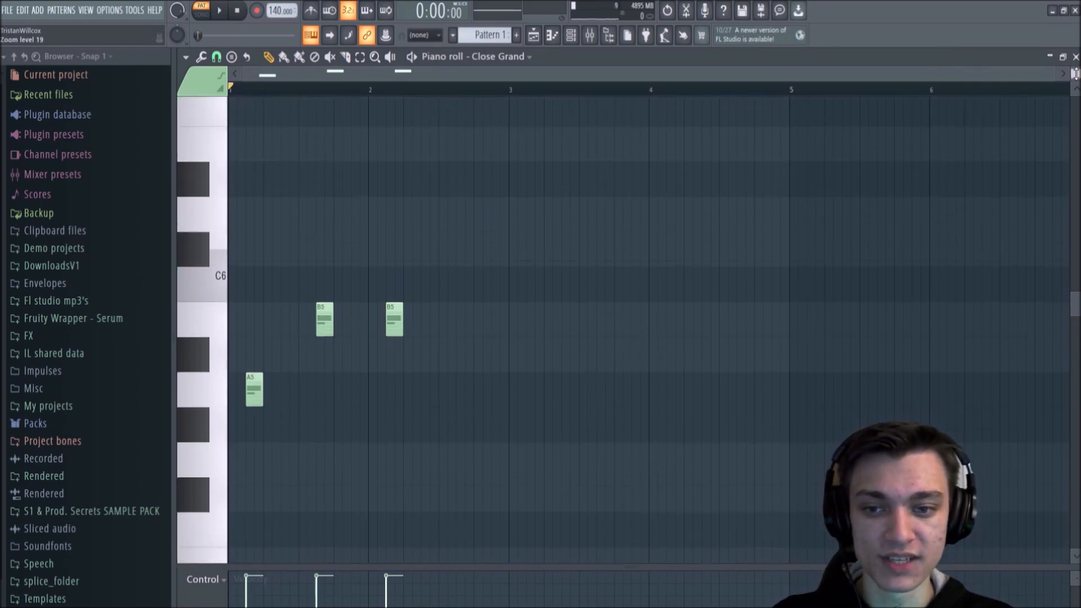
{"action": "scroll", "coordinate": [1076, 74], "scroll_direction": "down", "scroll_amount": 2}
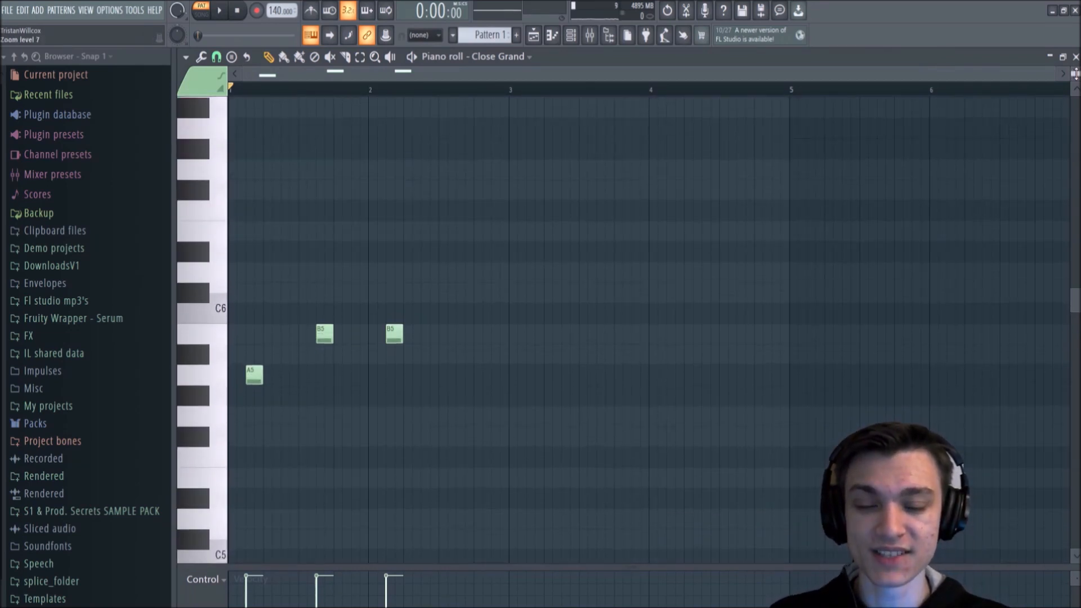
{"action": "scroll", "coordinate": [462, 88], "scroll_direction": "up", "scroll_amount": 3}
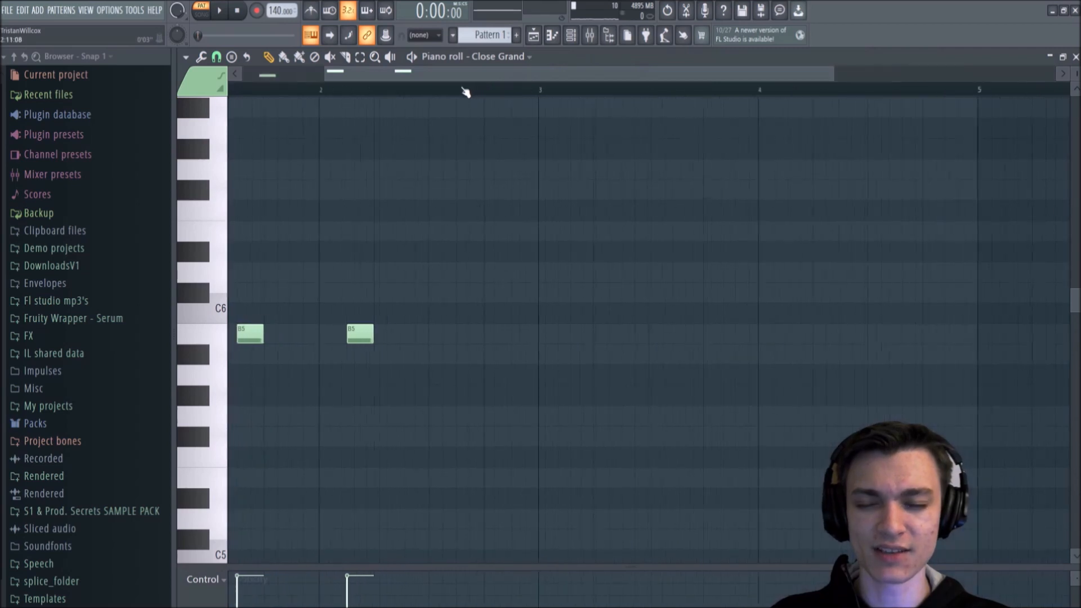
{"action": "left_click_drag", "start_coordinate": [518, 70], "coordinate": [220, 84]}
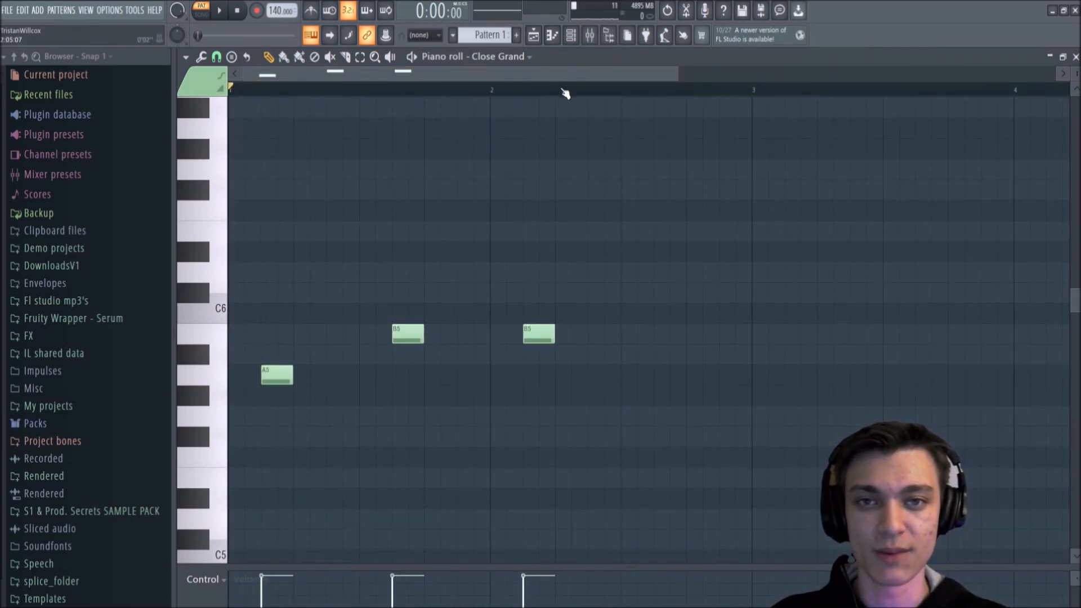
{"action": "scroll", "coordinate": [565, 93], "scroll_direction": "down", "scroll_amount": 1}
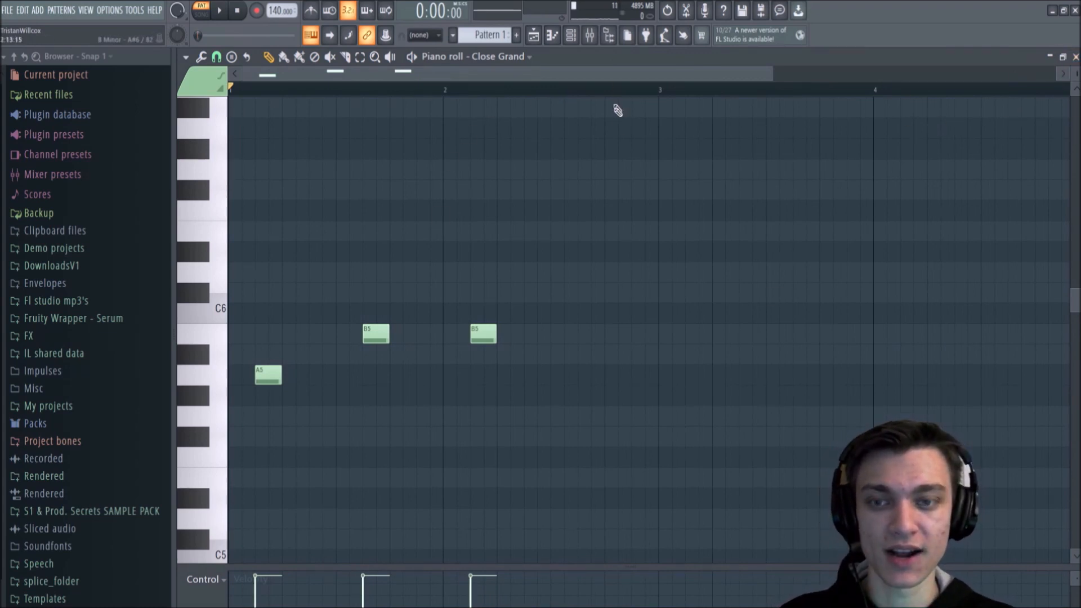
{"action": "scroll", "coordinate": [552, 239], "scroll_direction": "down", "scroll_amount": 1}
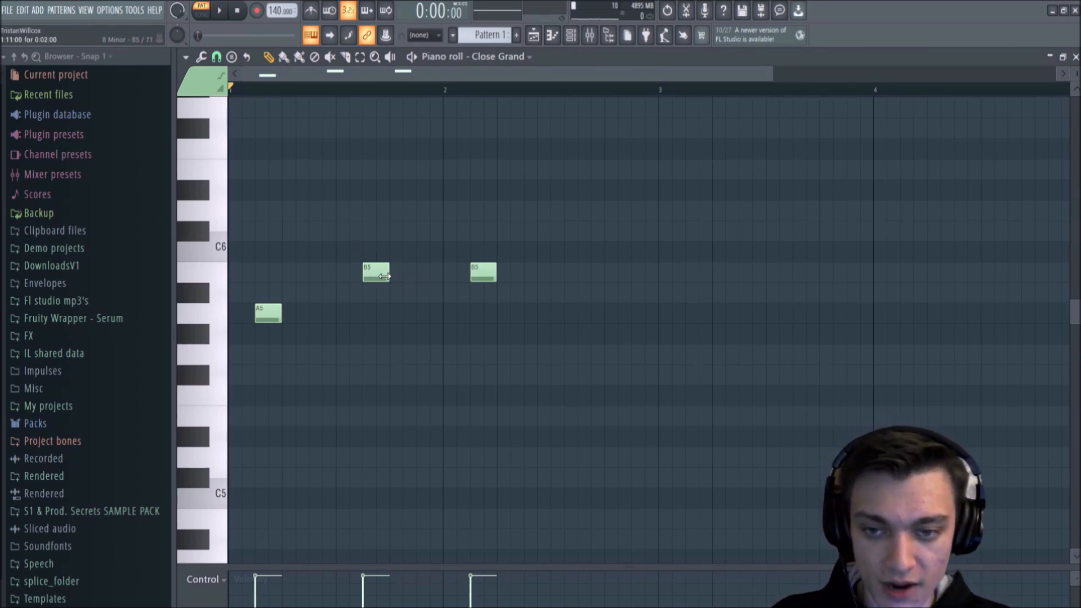
Step: Try resizing, moving and deleting the B5 note in bar 1, and undo the deletion
{"action": "left_click_drag", "start_coordinate": [386, 276], "coordinate": [367, 231]}
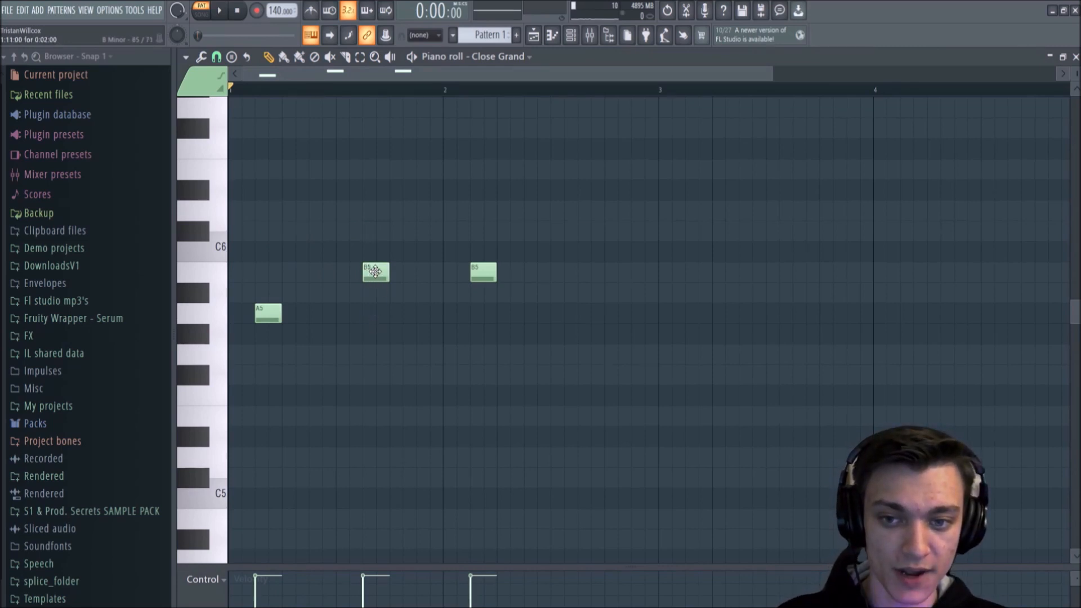
{"action": "mouse_move", "coordinate": [375, 272]}
{"action": "left_mouse_down"}
{"action": "mouse_move", "coordinate": [394, 225]}
{"action": "mouse_move", "coordinate": [363, 296]}
{"action": "mouse_move", "coordinate": [377, 276]}
{"action": "left_mouse_up"}
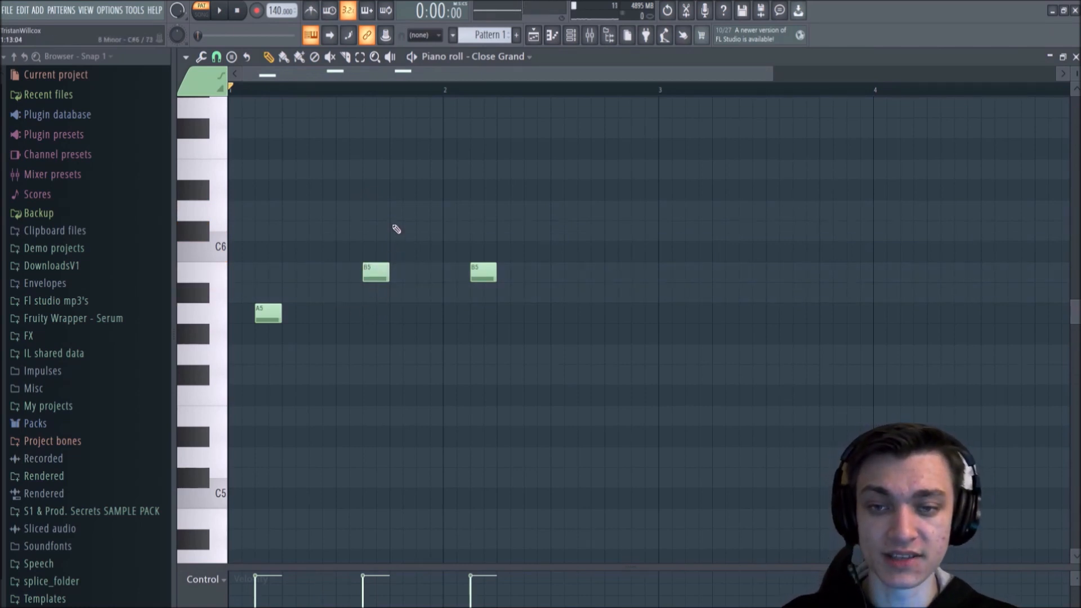
{"action": "right_click", "coordinate": [376, 272]}
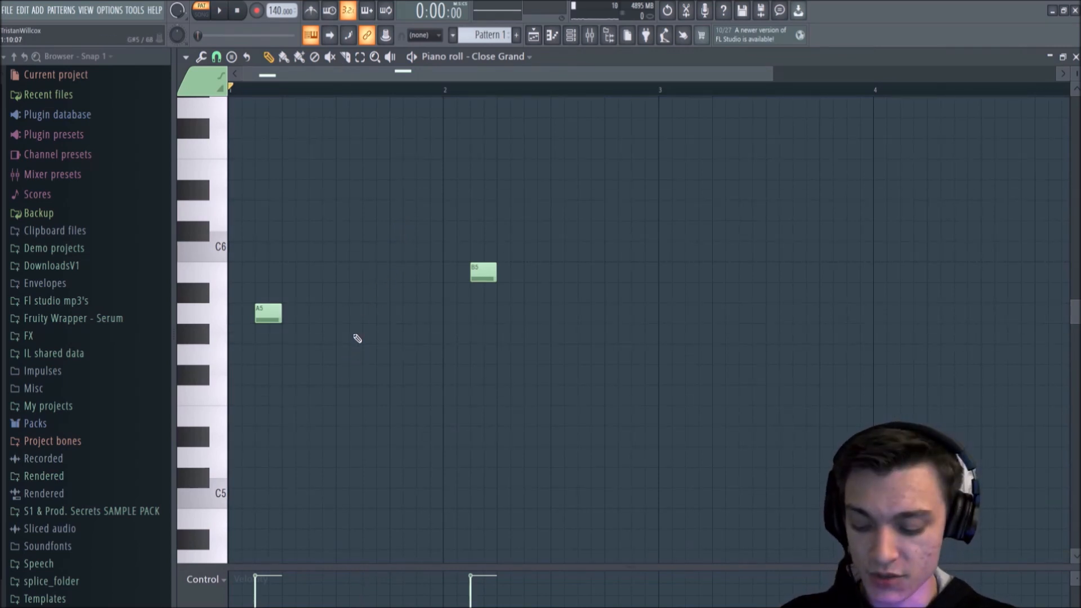
{"action": "key", "text": "ctrl+z"}
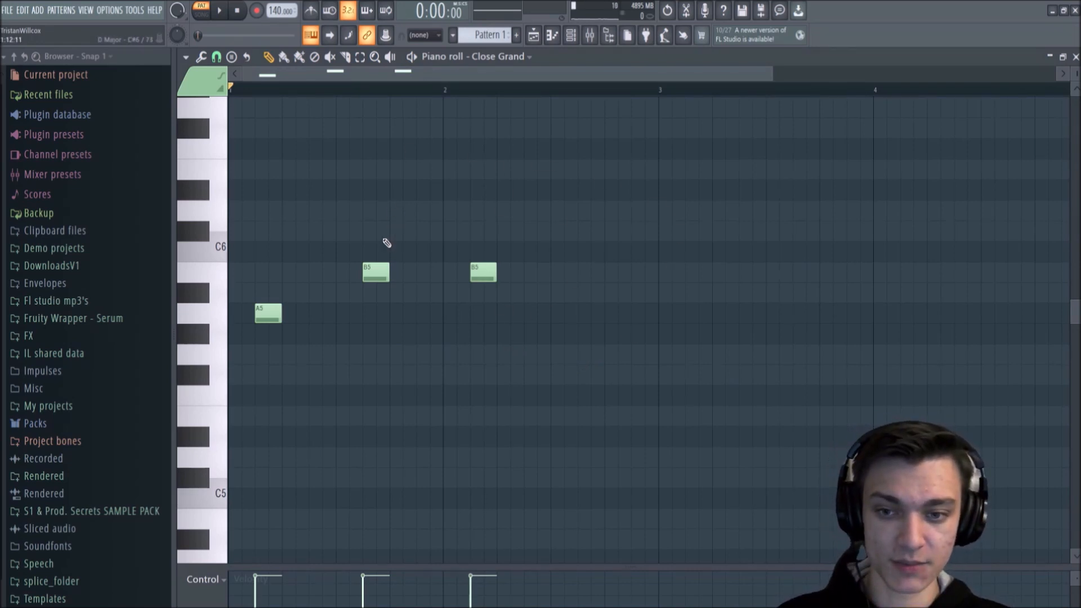
Step: Undo the note edits back to an empty pattern, and redo the A5, B5 and D6 notes
{"action": "key", "text": "ctrl+z"}
{"action": "key", "text": "ctrl+z"}
{"action": "key", "text": "ctrl+z"}
{"action": "key", "text": "ctrl+z"}
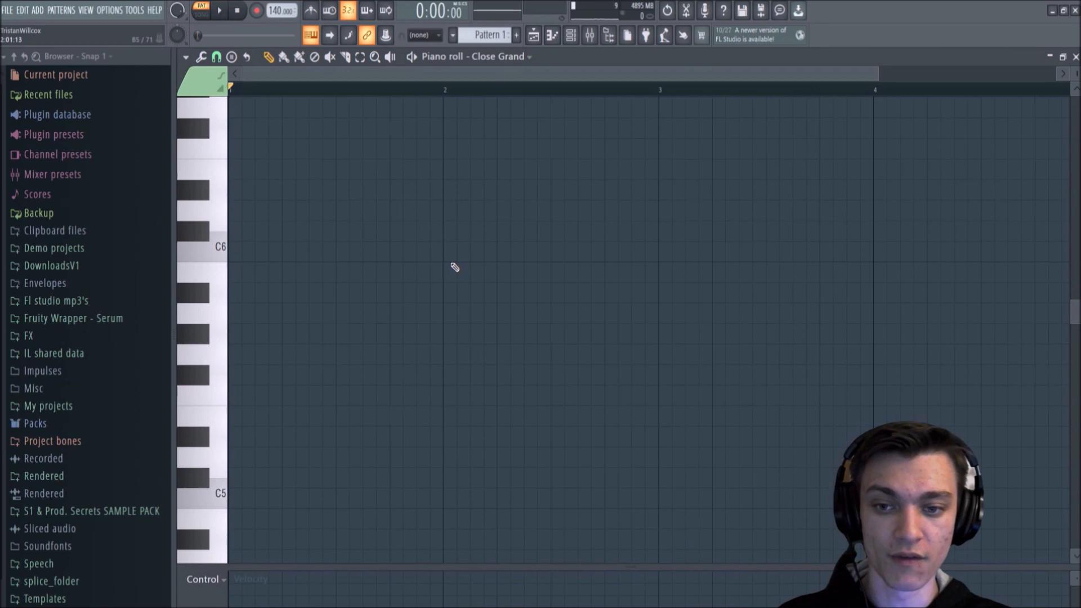
{"action": "key", "text": "ctrl+shift+z"}
{"action": "key", "text": "ctrl+shift+z"}
{"action": "key", "text": "ctrl+shift+z"}
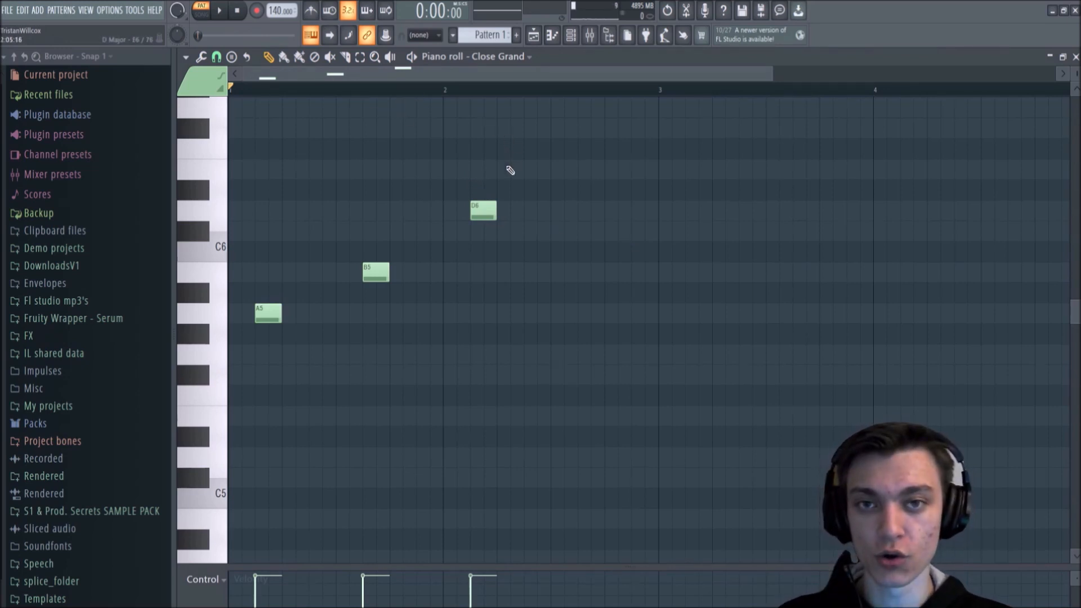
Step: Select all three notes, try moving them up together, and clear the selection
{"action": "left_click_drag", "start_coordinate": [596, 119], "coordinate": [233, 382]}
{"action": "mouse_move", "coordinate": [264, 312]}
{"action": "left_mouse_down"}
{"action": "mouse_move", "coordinate": [506, 312]}
{"action": "mouse_move", "coordinate": [261, 298]}
{"action": "left_mouse_up"}
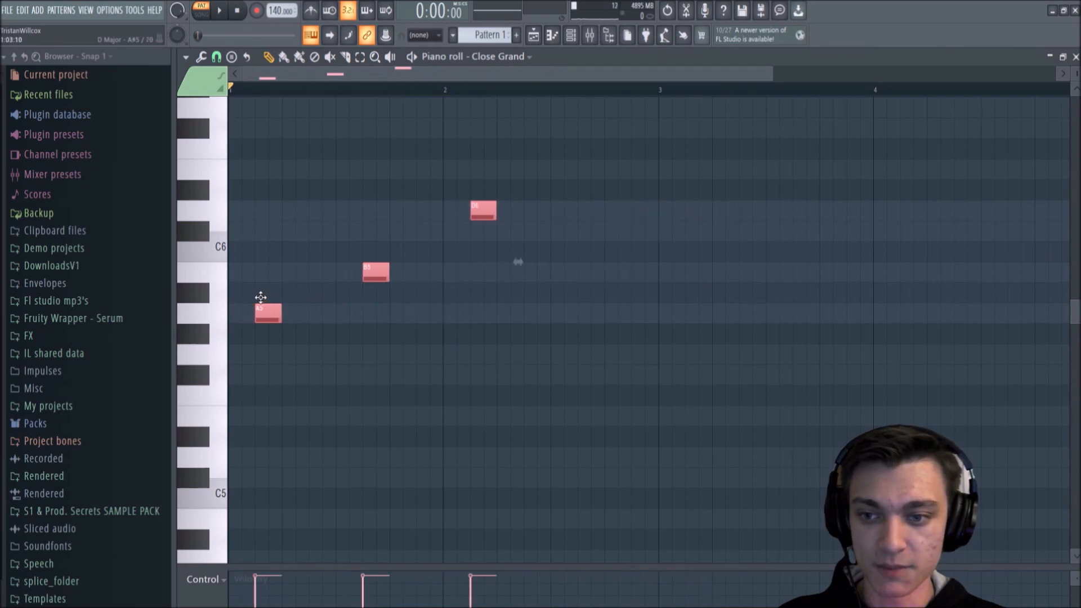
{"action": "left_click", "coordinate": [266, 275]}
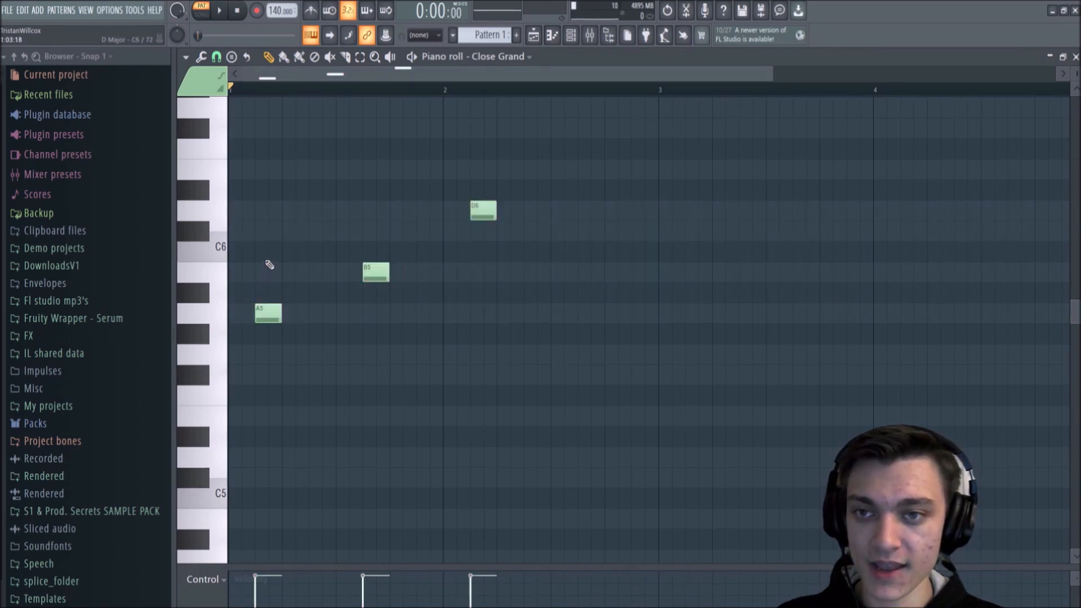
Step: Lengthen the B5 note to the end of bar 1 and select all three notes with the Select tool
{"action": "left_click_drag", "start_coordinate": [388, 272], "coordinate": [449, 273]}
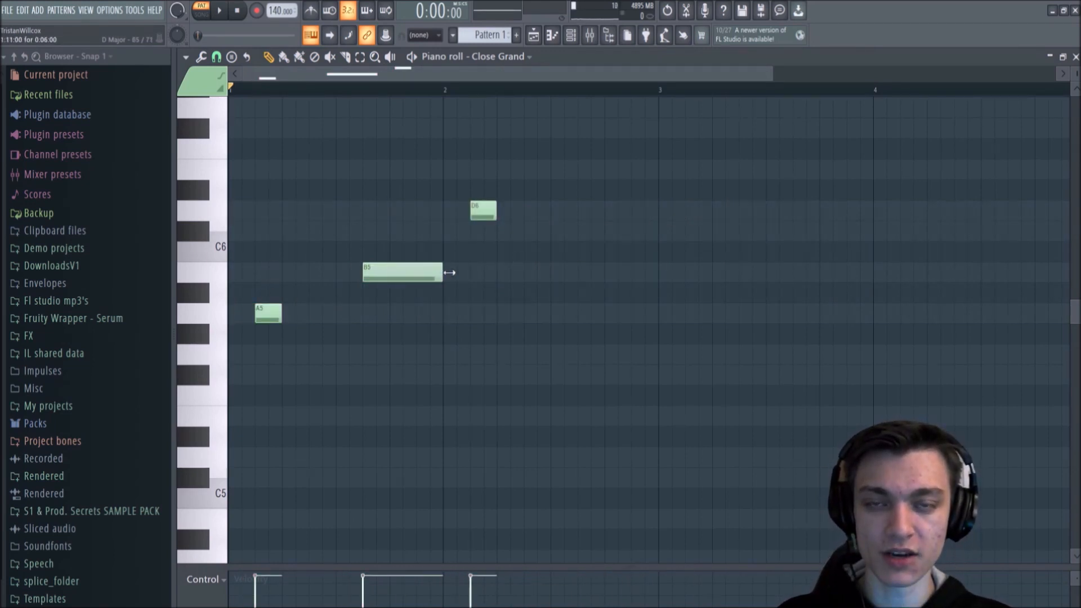
{"action": "left_click", "coordinate": [361, 58]}
{"action": "left_click_drag", "start_coordinate": [567, 119], "coordinate": [270, 377]}
{"action": "left_click", "coordinate": [601, 145]}
{"action": "left_click_drag", "start_coordinate": [601, 119], "coordinate": [229, 447]}
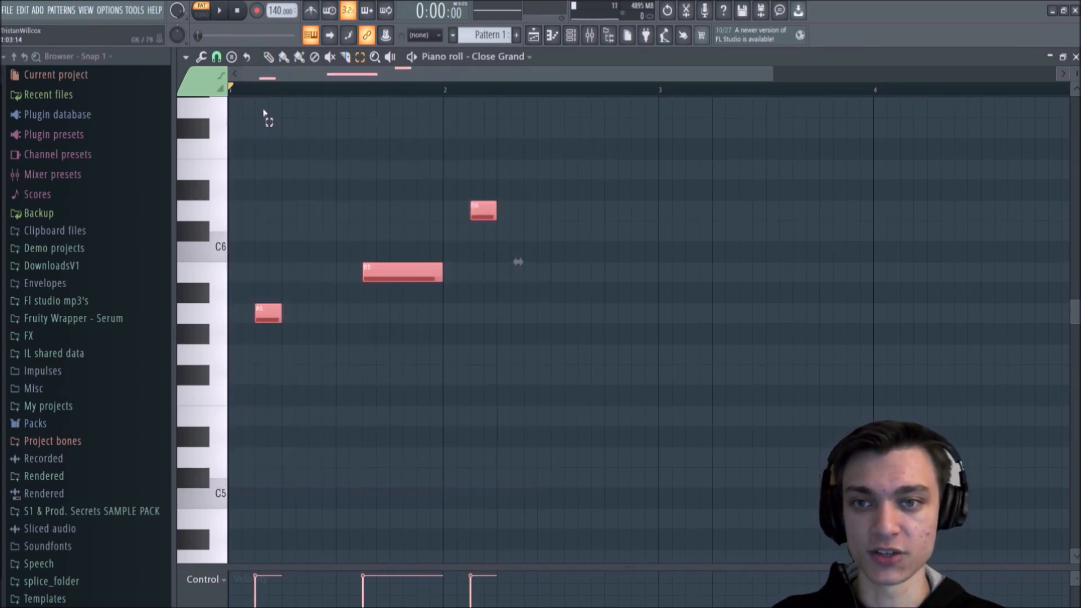
Step: Try slicing the B5 note, and draw stacked D6 and D#6 notes above it in bar 1
{"action": "left_click", "coordinate": [350, 58]}
{"action": "mouse_move", "coordinate": [431, 170]}
{"action": "left_mouse_down"}
{"action": "mouse_move", "coordinate": [439, 207]}
{"action": "mouse_move", "coordinate": [405, 292]}
{"action": "left_mouse_up"}
{"action": "key", "text": "p"}
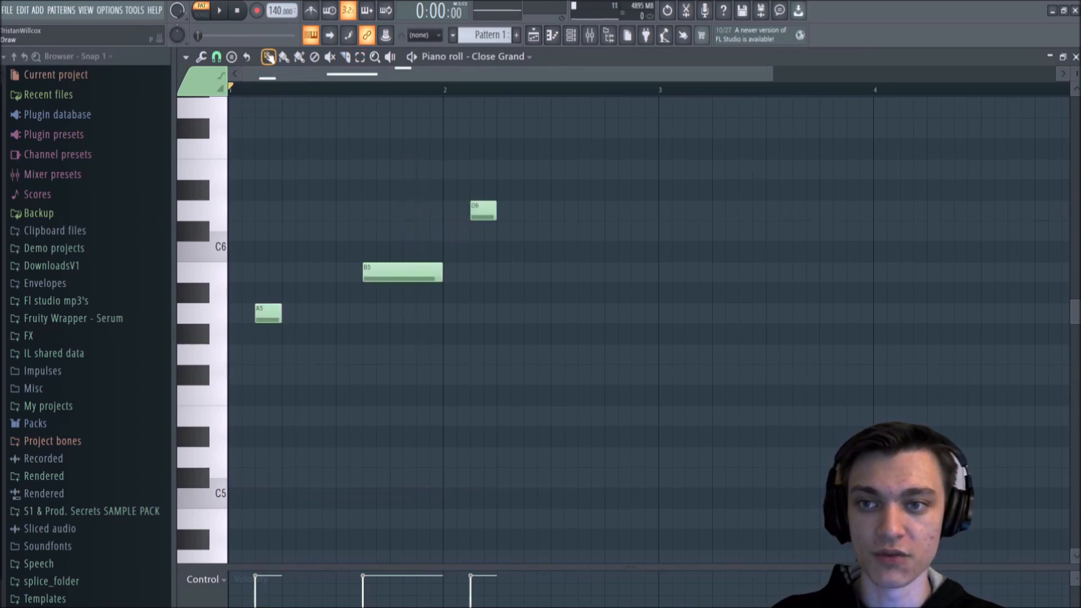
{"action": "left_click", "coordinate": [397, 189]}
{"action": "left_click", "coordinate": [401, 210]}
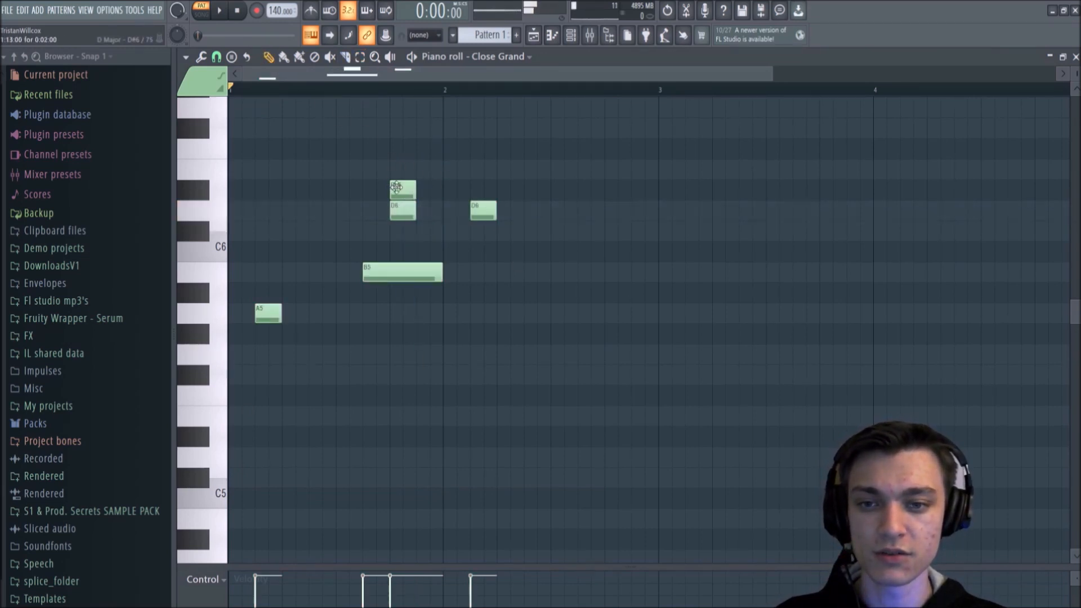
Step: Slice the stacked D#6 and D6 notes and the long B5 note vertically with the Slice tool
{"action": "left_click_drag", "start_coordinate": [367, 150], "coordinate": [387, 183]}
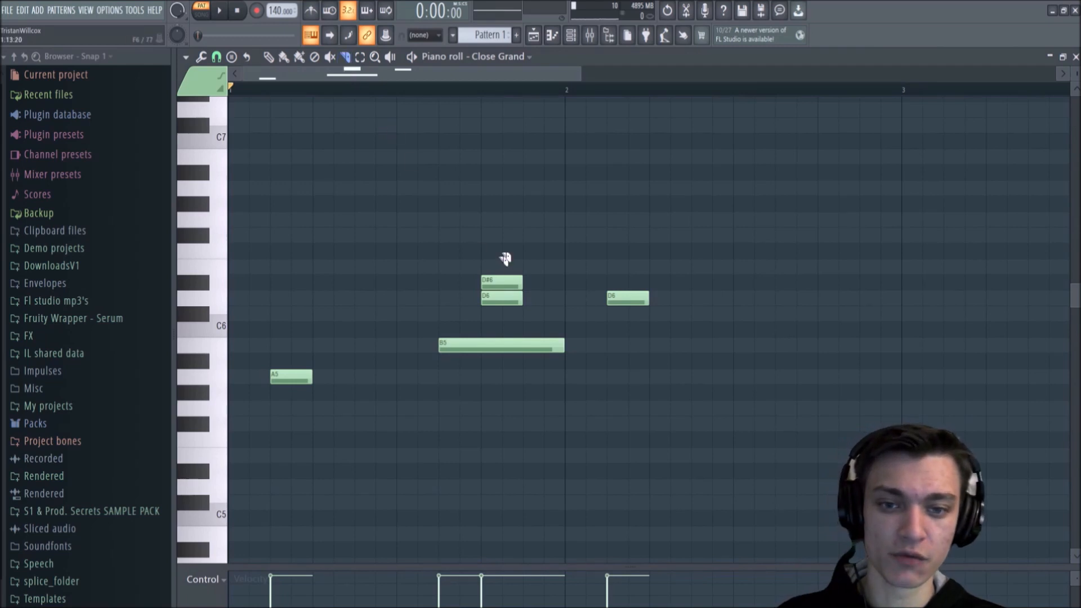
{"action": "left_click_drag", "start_coordinate": [503, 239], "coordinate": [514, 490]}
{"action": "left_click_drag", "start_coordinate": [544, 252], "coordinate": [543, 408]}
{"action": "left_click_drag", "start_coordinate": [524, 278], "coordinate": [523, 417]}
{"action": "left_click", "coordinate": [268, 57]}
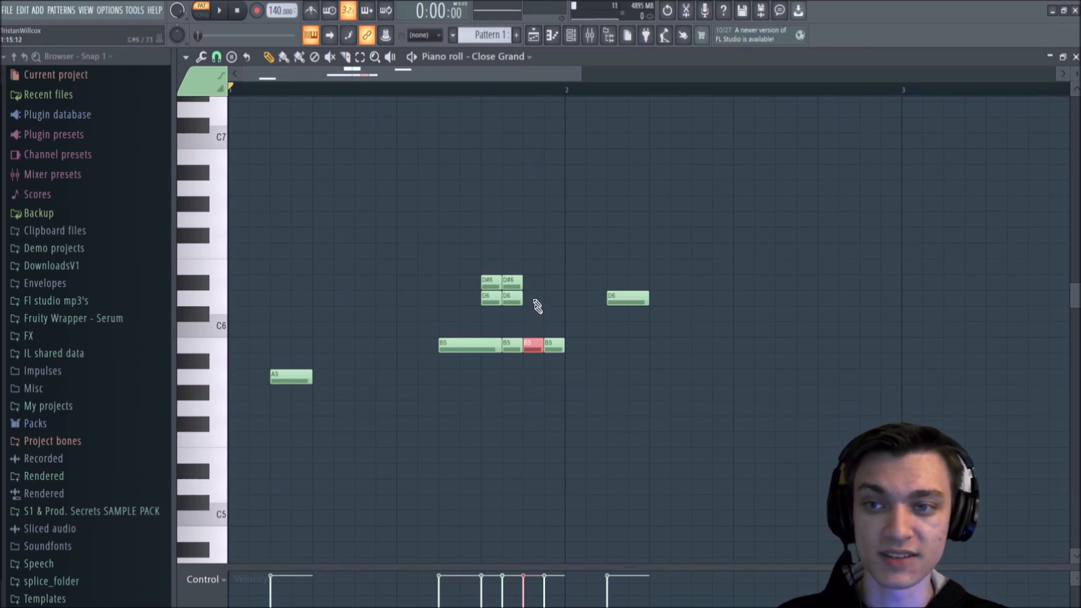
Step: Delete the D#6 and D6 pieces above B5 and the trailing B5 pieces, keeping the first B5 segment
{"action": "right_click", "coordinate": [512, 298]}
{"action": "right_click", "coordinate": [491, 298]}
{"action": "right_click", "coordinate": [491, 282]}
{"action": "right_click", "coordinate": [512, 283]}
{"action": "right_click", "coordinate": [554, 345]}
{"action": "right_click", "coordinate": [534, 345]}
{"action": "right_click", "coordinate": [513, 345]}
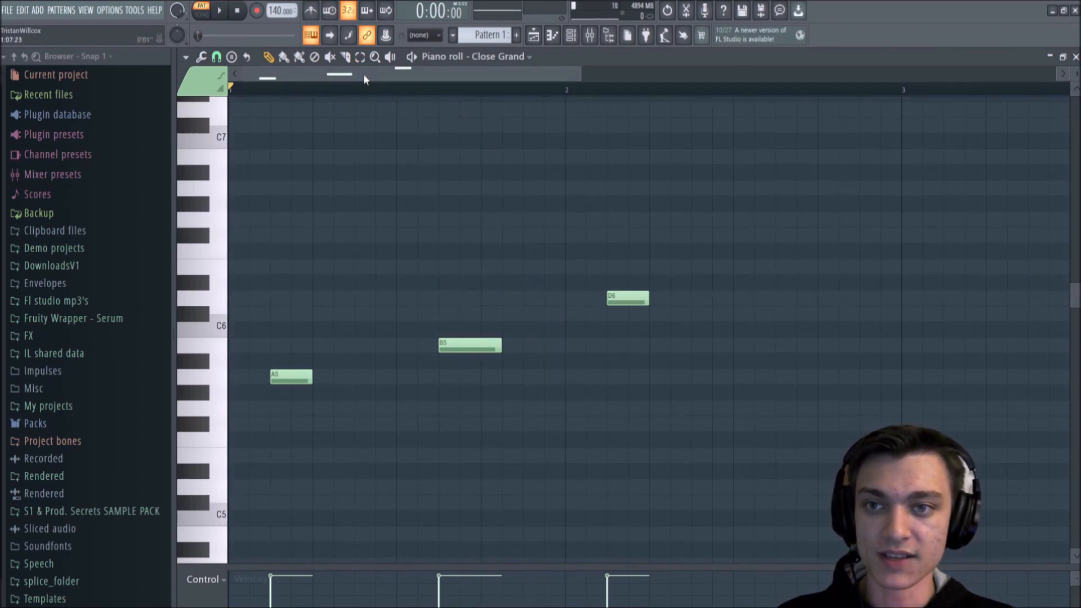
Step: Mute and unmute the B5 note with the Mute tool, and return to the Draw tool
{"action": "left_click", "coordinate": [330, 56]}
{"action": "left_click", "coordinate": [479, 349]}
{"action": "left_click", "coordinate": [479, 349]}
{"action": "left_click", "coordinate": [268, 57]}
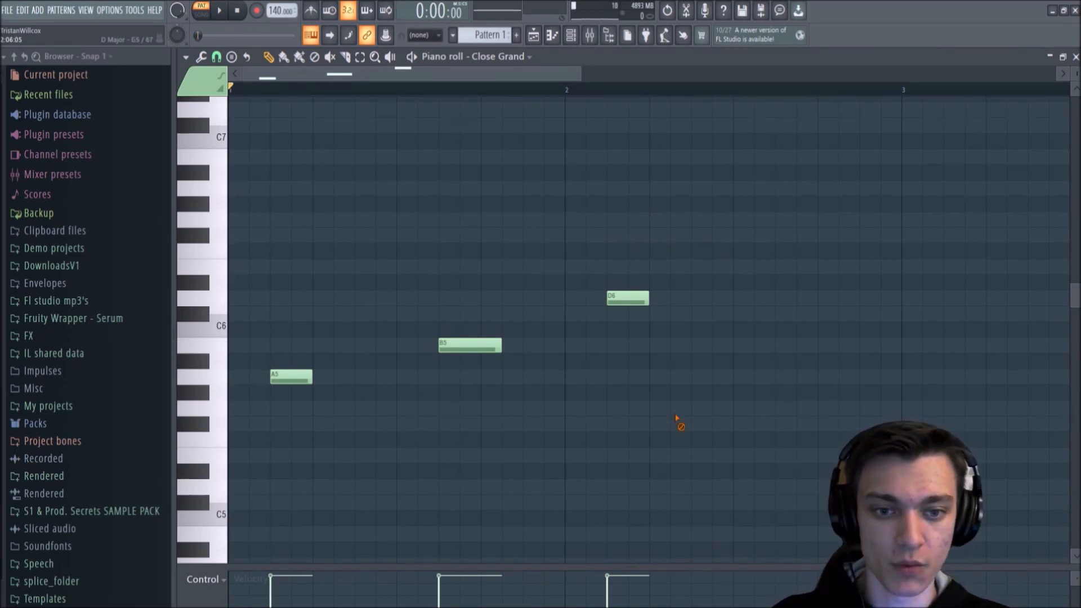
Step: Delete the D6, B5 and A5 notes to empty the pattern
{"action": "right_click", "coordinate": [628, 298]}
{"action": "right_click", "coordinate": [485, 345]}
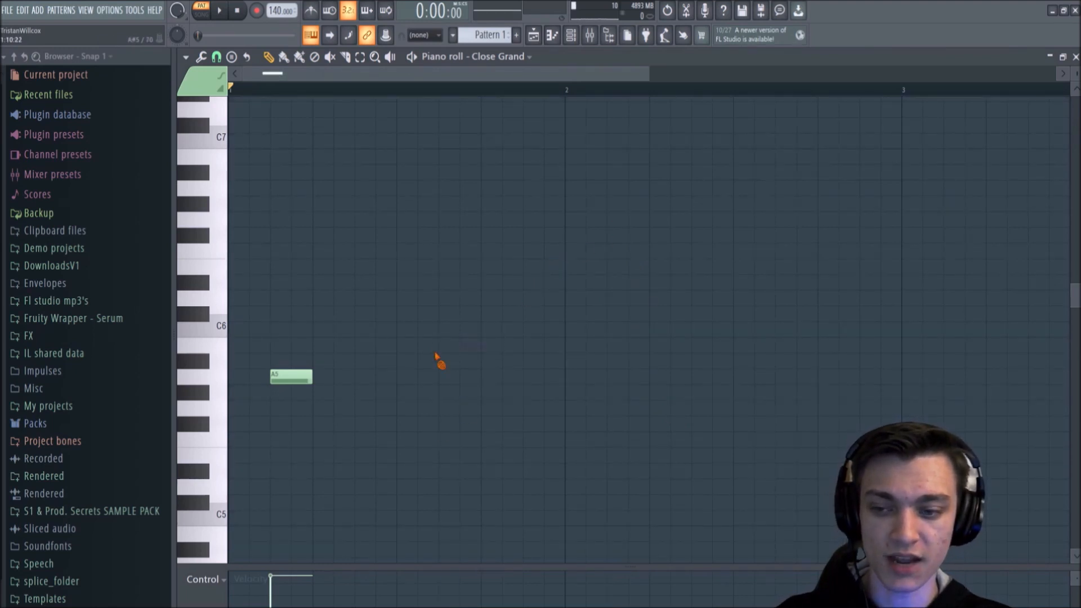
{"action": "scroll", "coordinate": [437, 359], "scroll_direction": "down", "scroll_amount": 4}
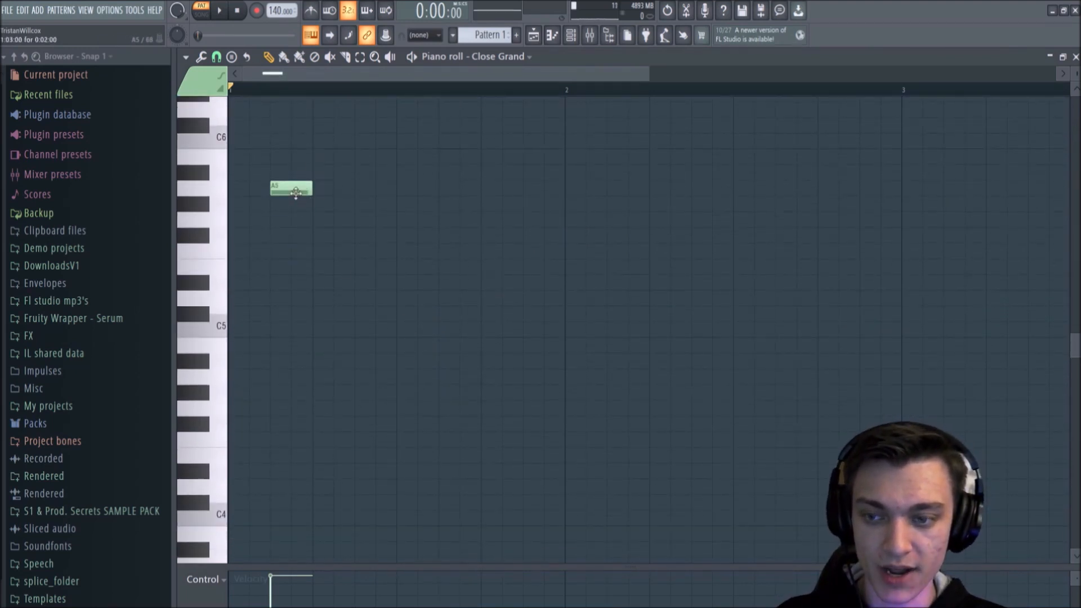
{"action": "scroll", "coordinate": [313, 221], "scroll_direction": "down", "scroll_amount": 2}
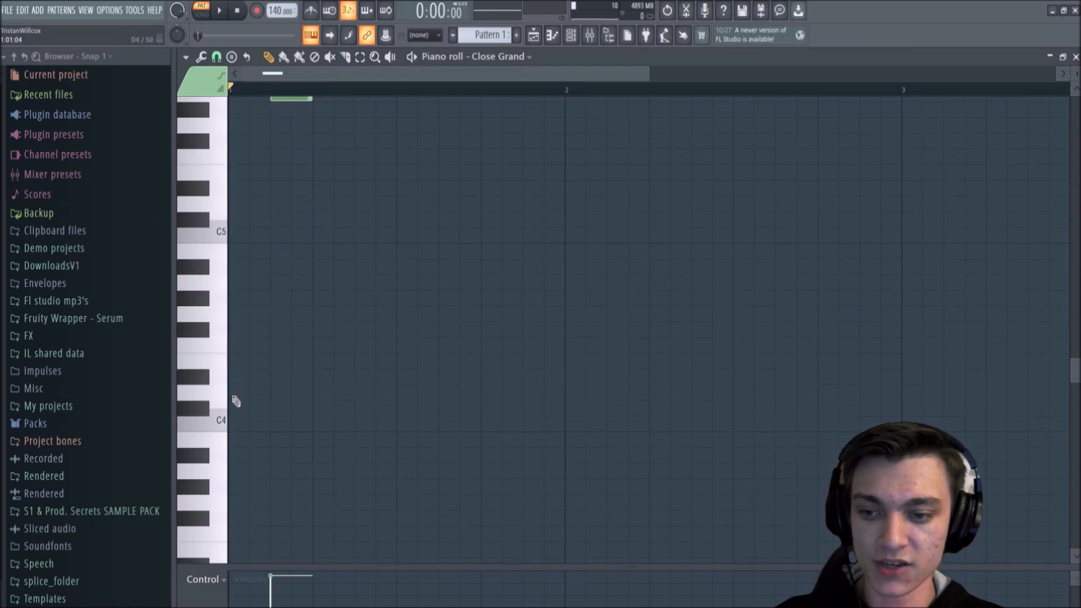
{"action": "scroll", "coordinate": [234, 394], "scroll_direction": "down", "scroll_amount": 2}
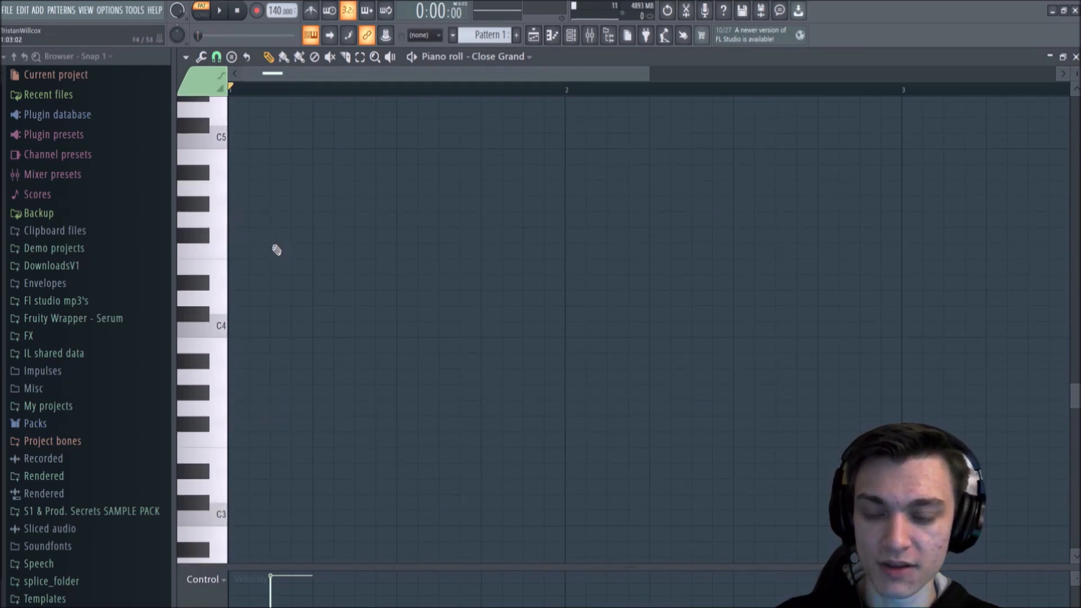
{"action": "scroll", "coordinate": [295, 225], "scroll_direction": "up", "scroll_amount": 5}
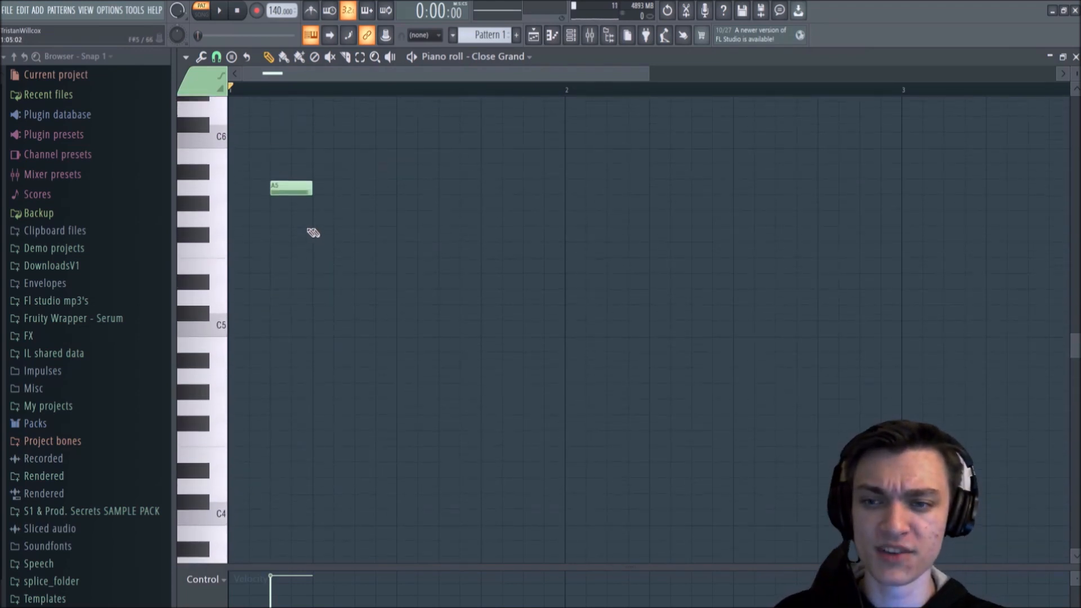
{"action": "right_click", "coordinate": [291, 187]}
Step: Draw a C4 note at the start of bar 1 and lengthen it to fill the whole bar
{"action": "scroll", "coordinate": [299, 227], "scroll_direction": "down", "scroll_amount": 6}
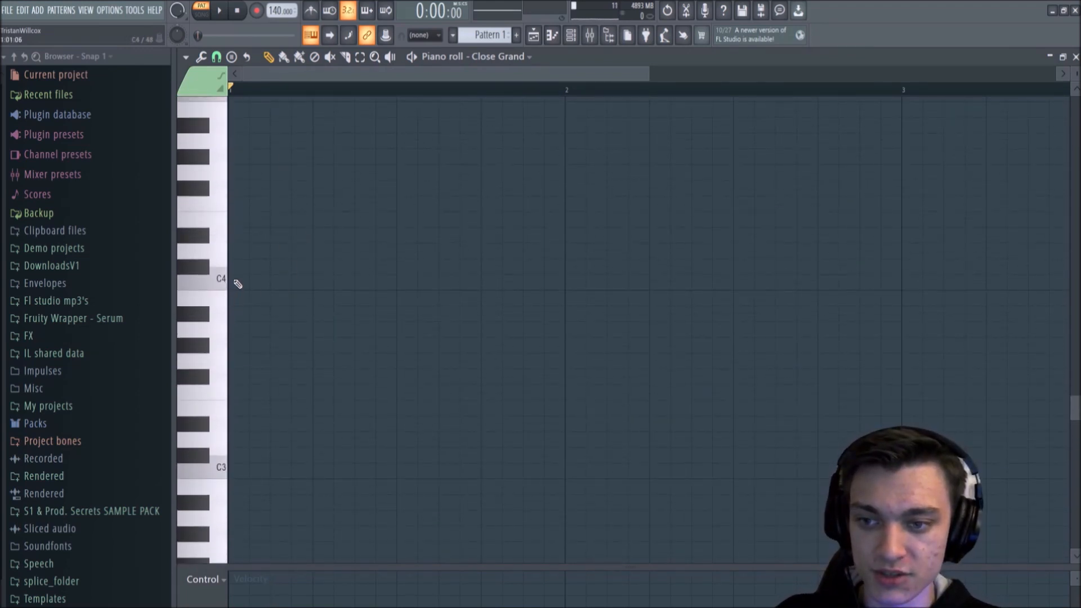
{"action": "left_click", "coordinate": [235, 282]}
{"action": "right_click", "coordinate": [255, 282]}
{"action": "left_click", "coordinate": [242, 285]}
{"action": "left_click_drag", "start_coordinate": [242, 285], "coordinate": [229, 284]}
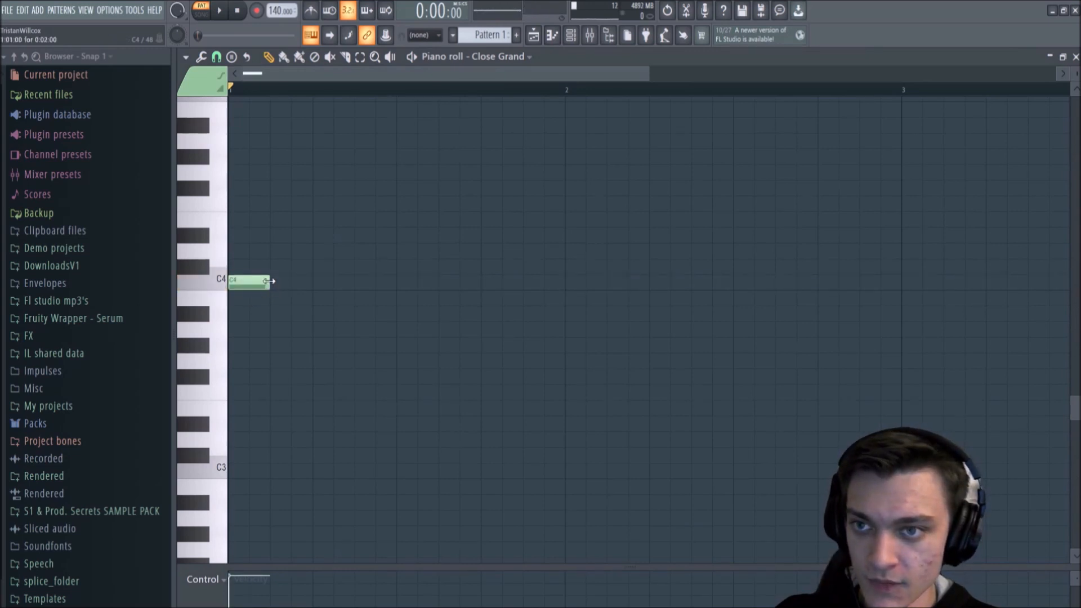
{"action": "left_click_drag", "start_coordinate": [270, 281], "coordinate": [565, 282]}
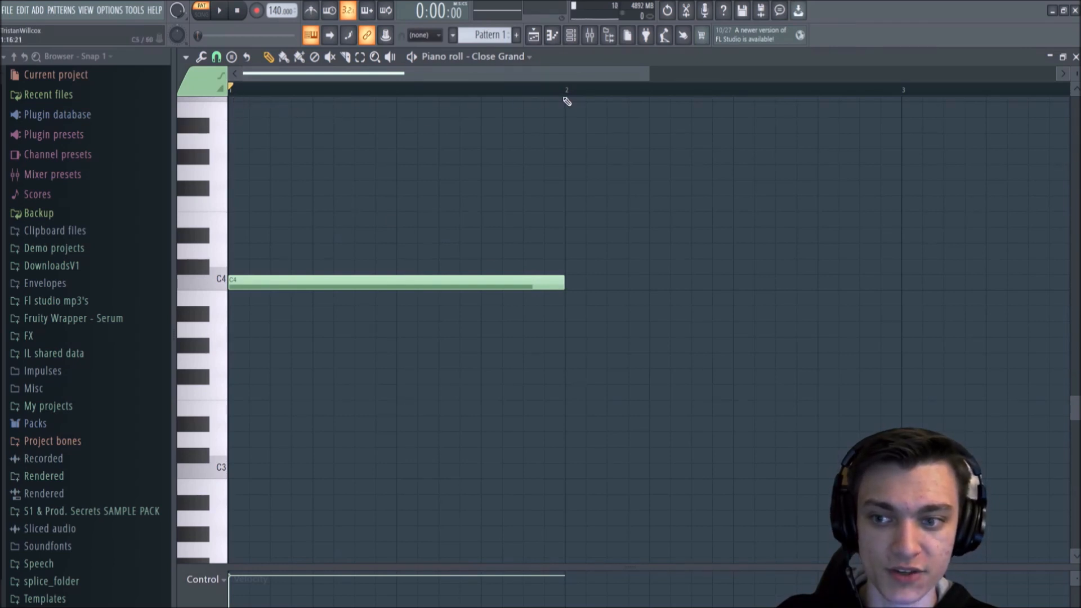
Step: Draw a one-bar note in bar 2 and, with the pattern playing, move it to G#3
{"action": "scroll", "coordinate": [467, 90], "scroll_direction": "down", "scroll_amount": 2}
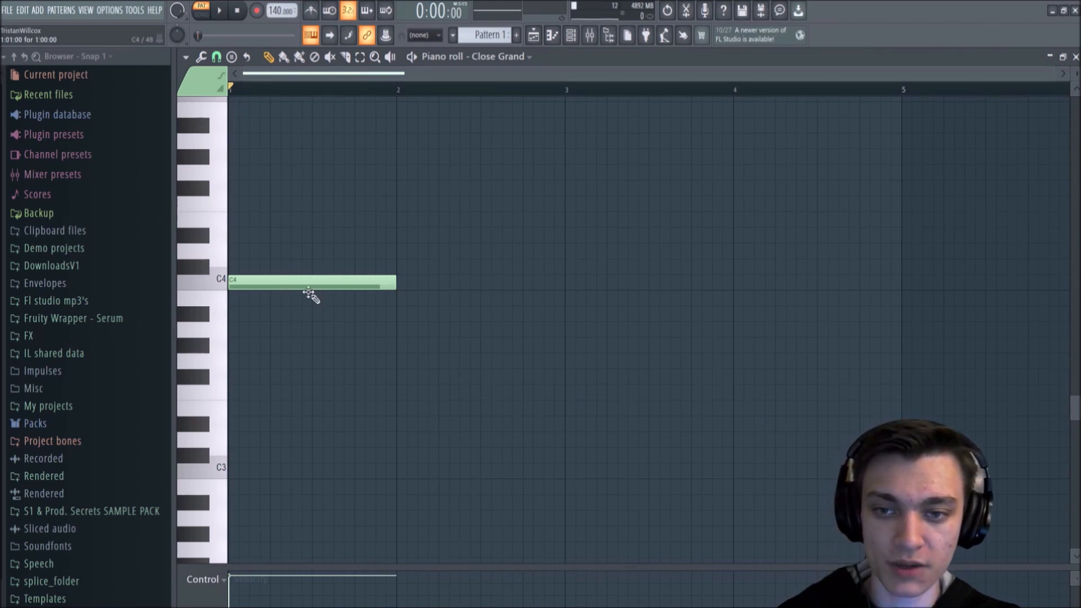
{"action": "scroll", "coordinate": [338, 297], "scroll_direction": "up", "scroll_amount": 3}
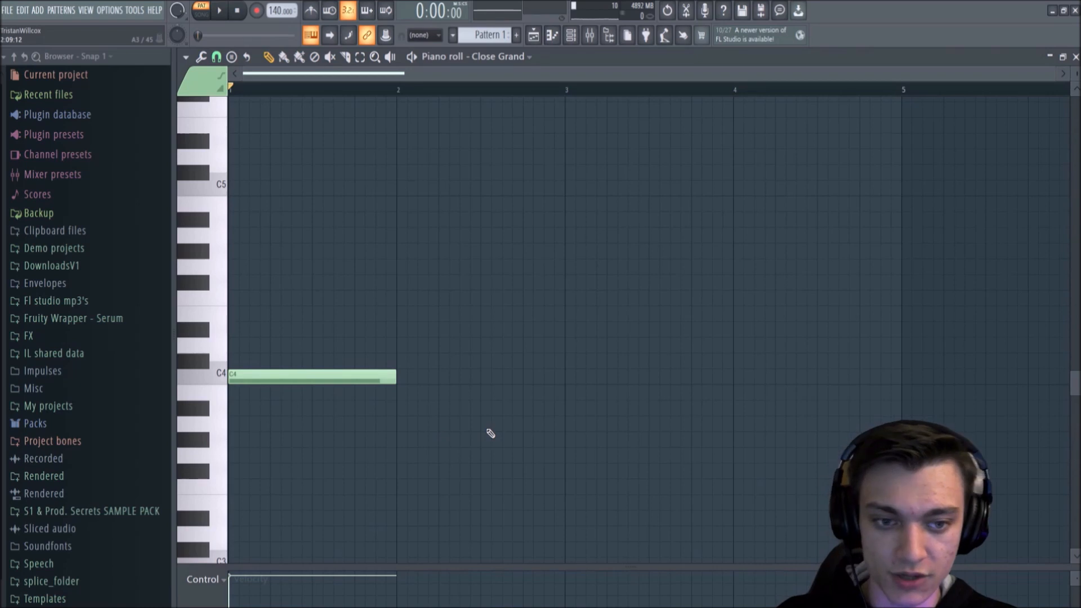
{"action": "left_click", "coordinate": [398, 409]}
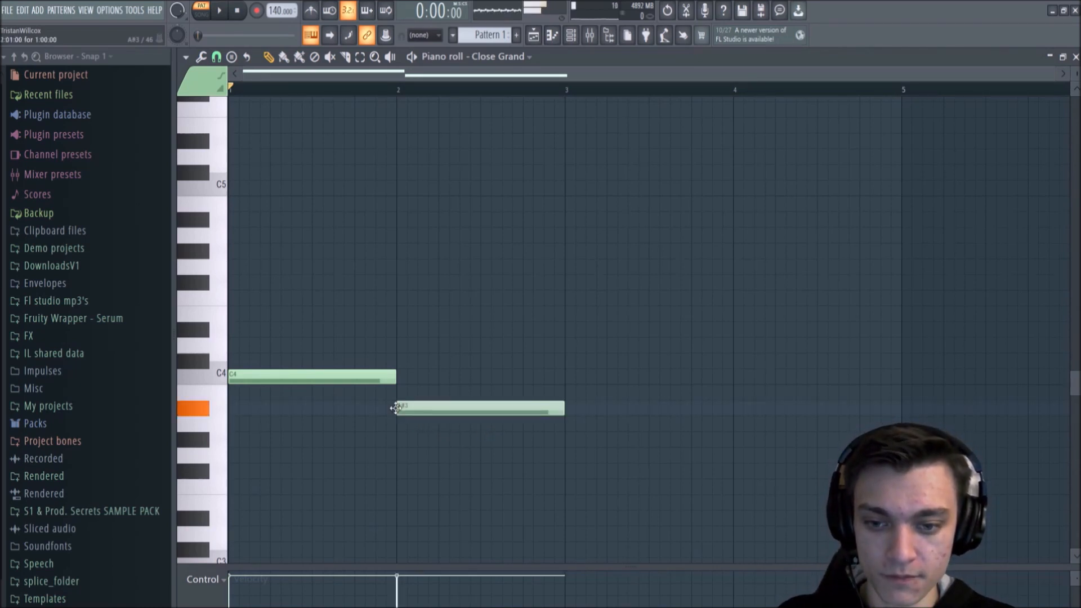
{"action": "key", "text": "space"}
{"action": "left_click_drag", "start_coordinate": [431, 409], "coordinate": [431, 444]}
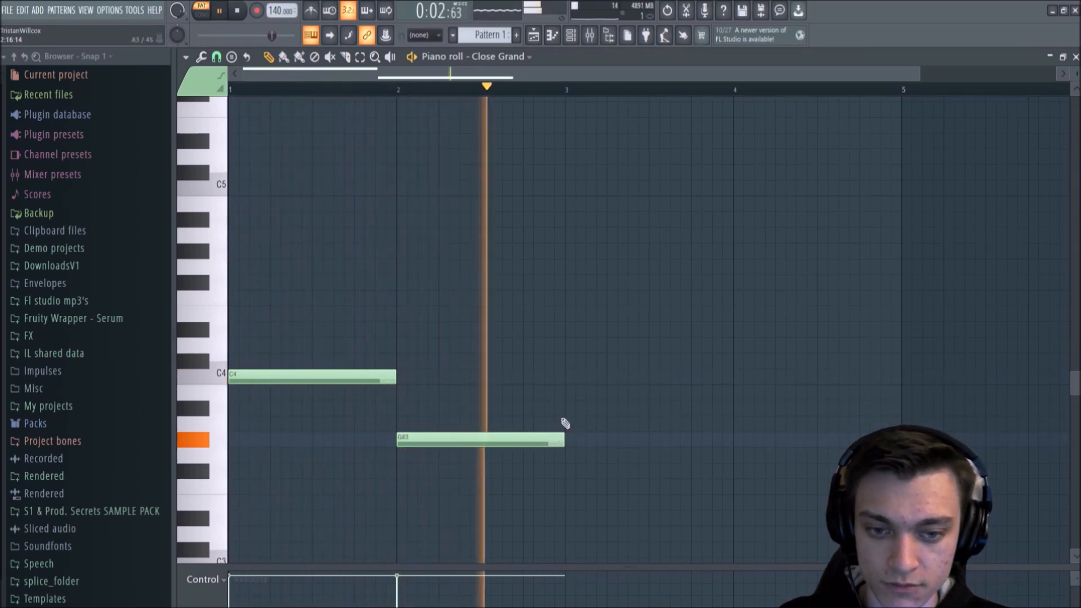
Step: Add a one-bar D#3 note in bar 3 and a G3 note in bar 4, and stop playback
{"action": "left_click", "coordinate": [590, 333]}
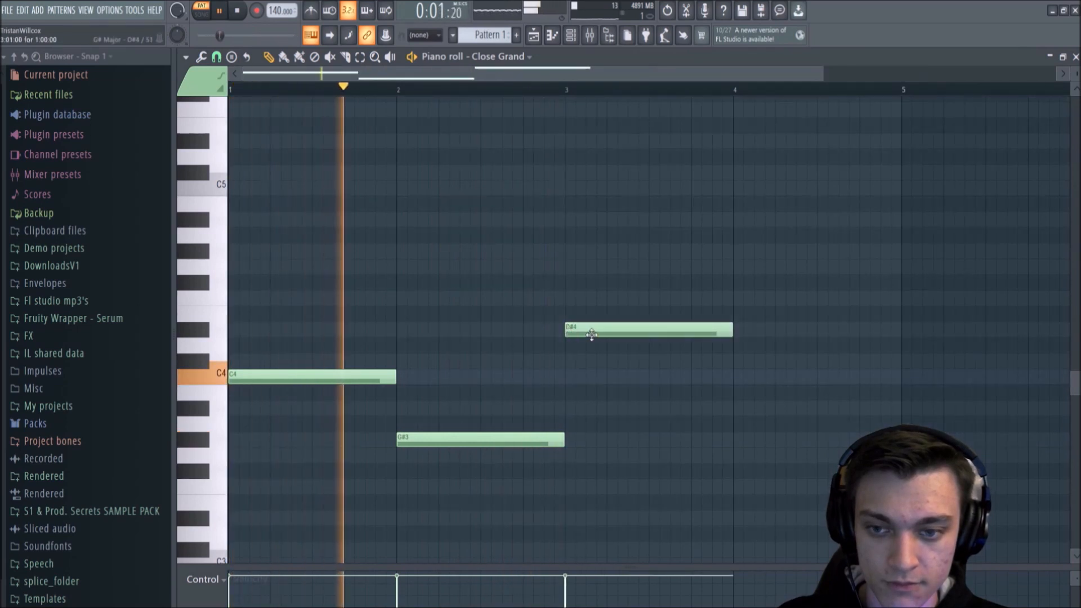
{"action": "left_click_drag", "start_coordinate": [610, 332], "coordinate": [616, 531]}
{"action": "left_click", "coordinate": [741, 460]}
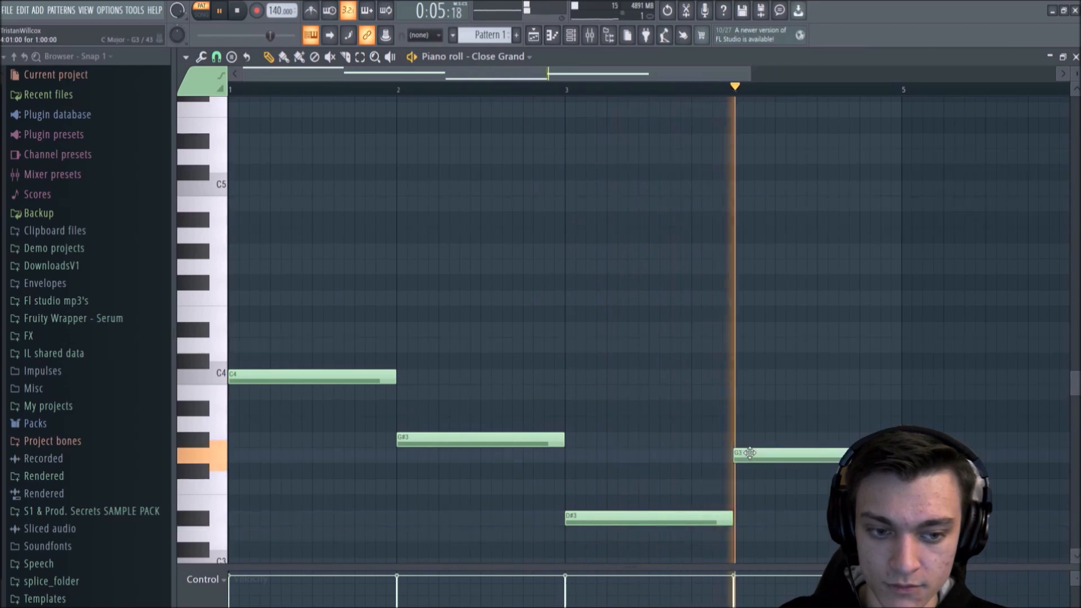
{"action": "key", "text": "space"}
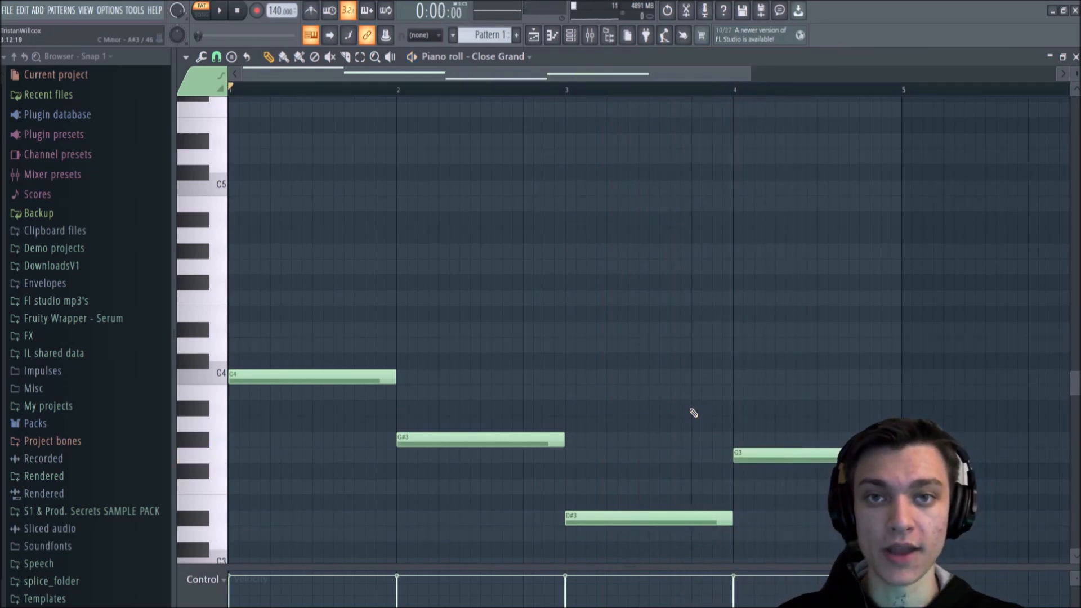
Step: Delete the notes in bars 2, 3 and 4, keeping only the C4 note
{"action": "scroll", "coordinate": [567, 355], "scroll_direction": "down", "scroll_amount": 3}
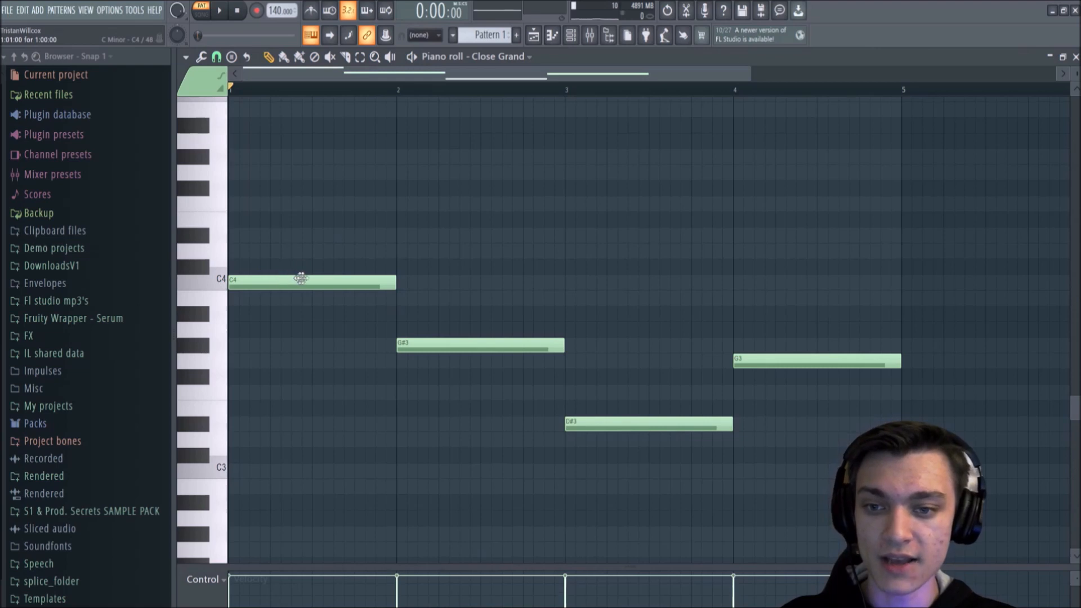
{"action": "right_click", "coordinate": [496, 345]}
{"action": "right_click", "coordinate": [620, 424]}
{"action": "right_click", "coordinate": [811, 361]}
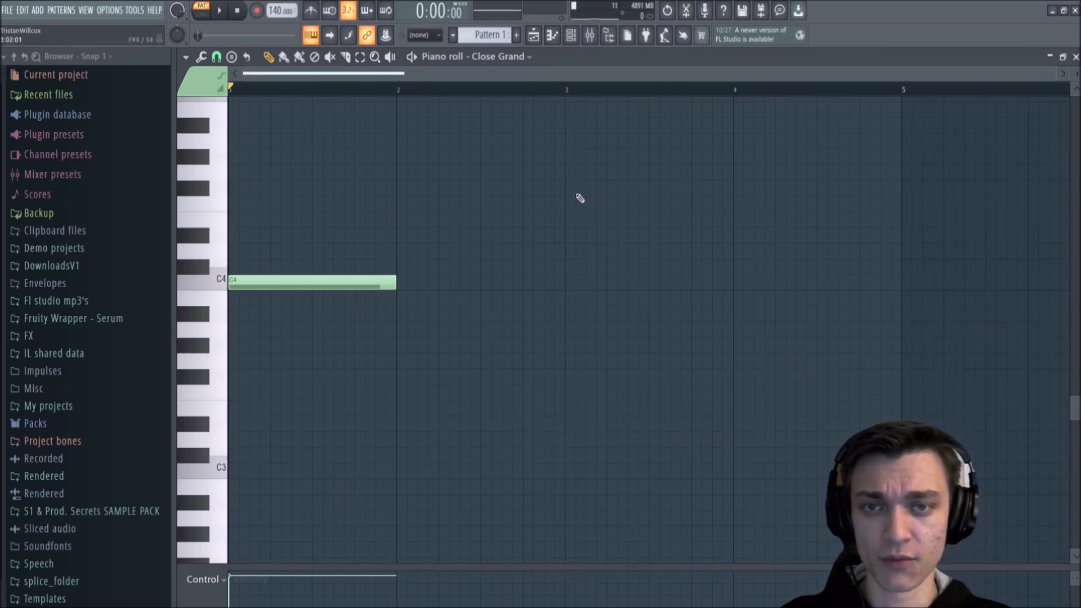
Step: Draw an alternative progression of one-bar notes: A3 in bar 2, F3 in bar 3 and G3 in bar 4
{"action": "left_click", "coordinate": [403, 331]}
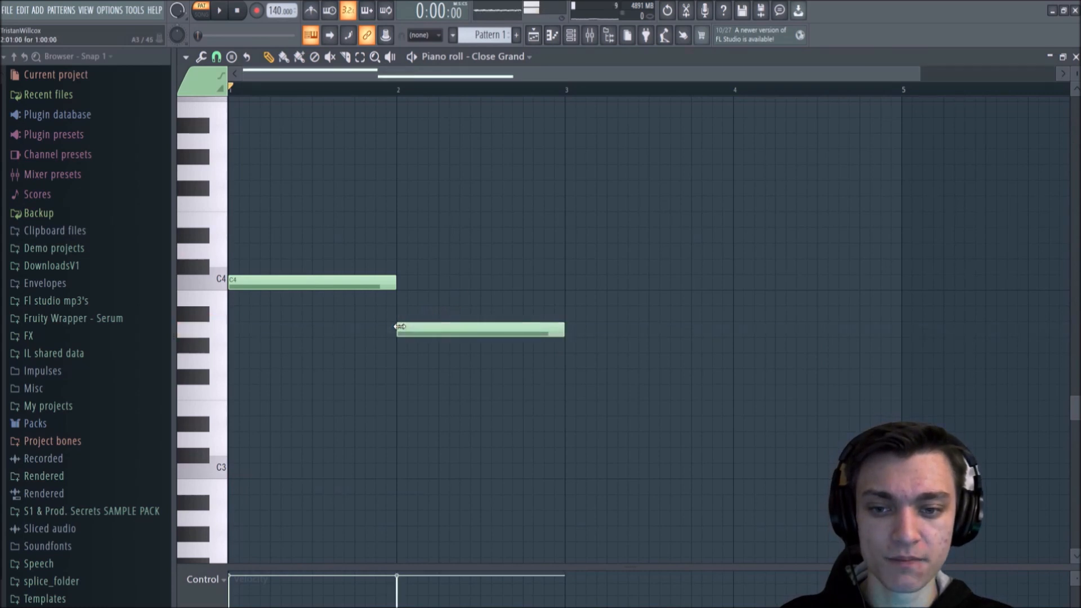
{"action": "left_click", "coordinate": [569, 378]}
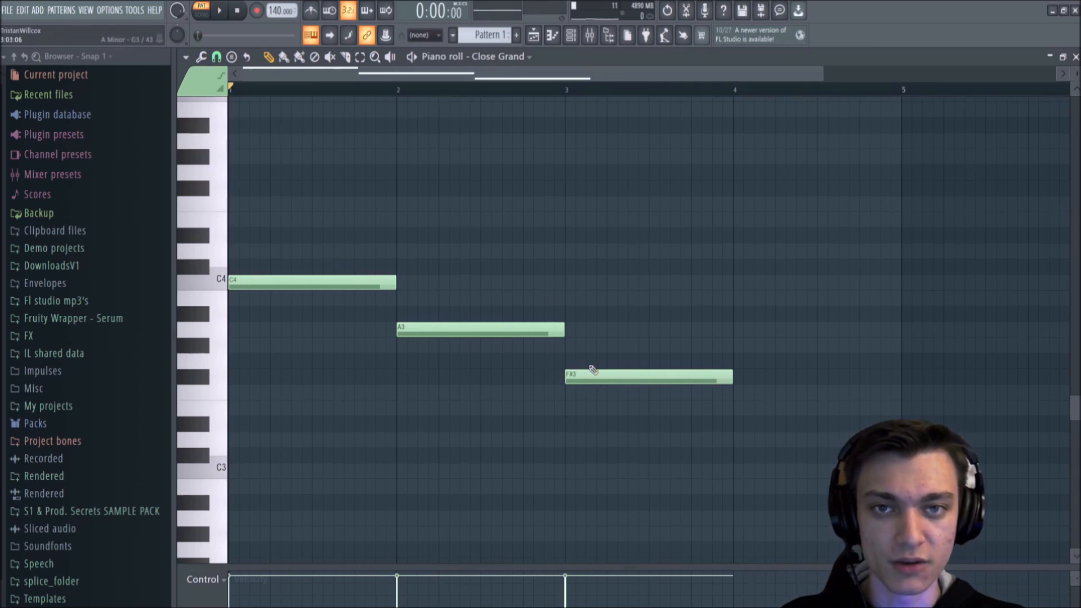
{"action": "left_click_drag", "start_coordinate": [590, 370], "coordinate": [589, 400]}
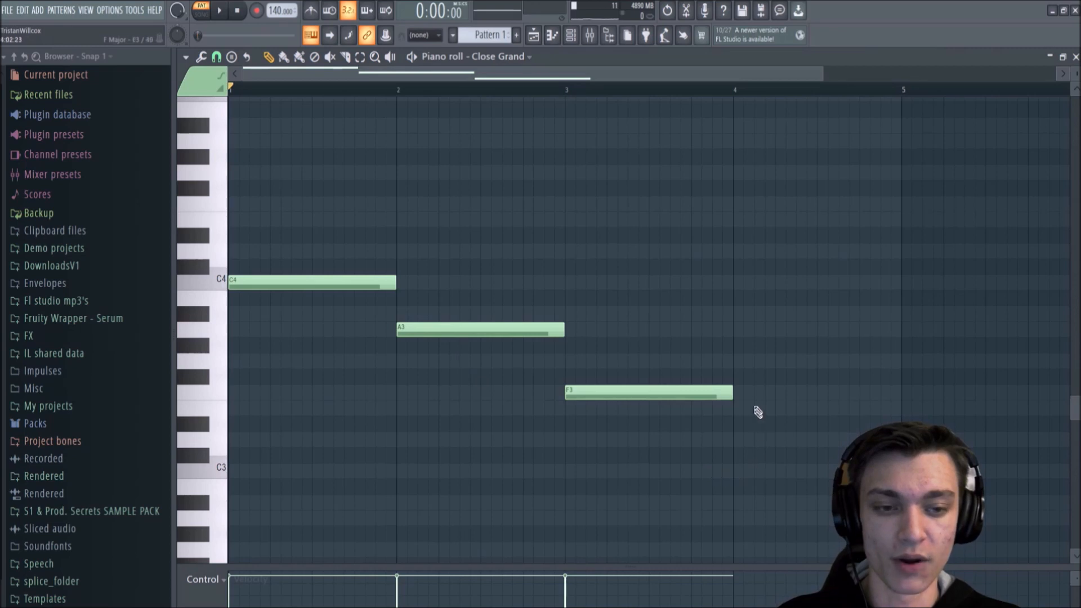
{"action": "left_click", "coordinate": [742, 363]}
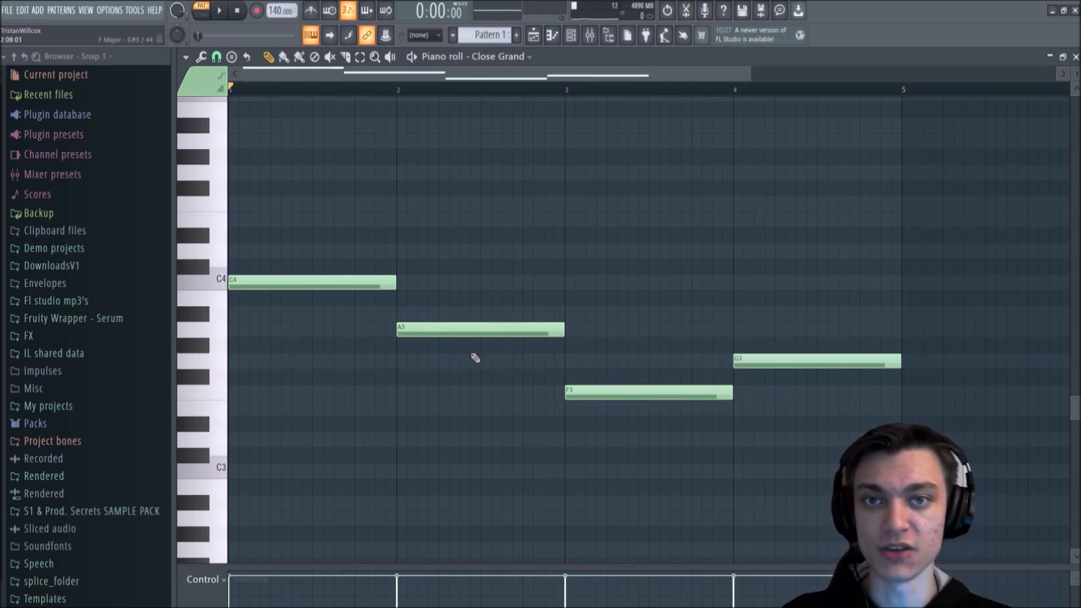
Step: Undo the alternative notes and the deletions to restore the G#3, D#3 and G3 notes
{"action": "key", "text": "ctrl+alt+z"}
{"action": "key", "text": "ctrl+alt+z"}
{"action": "key", "text": "ctrl+alt+z"}
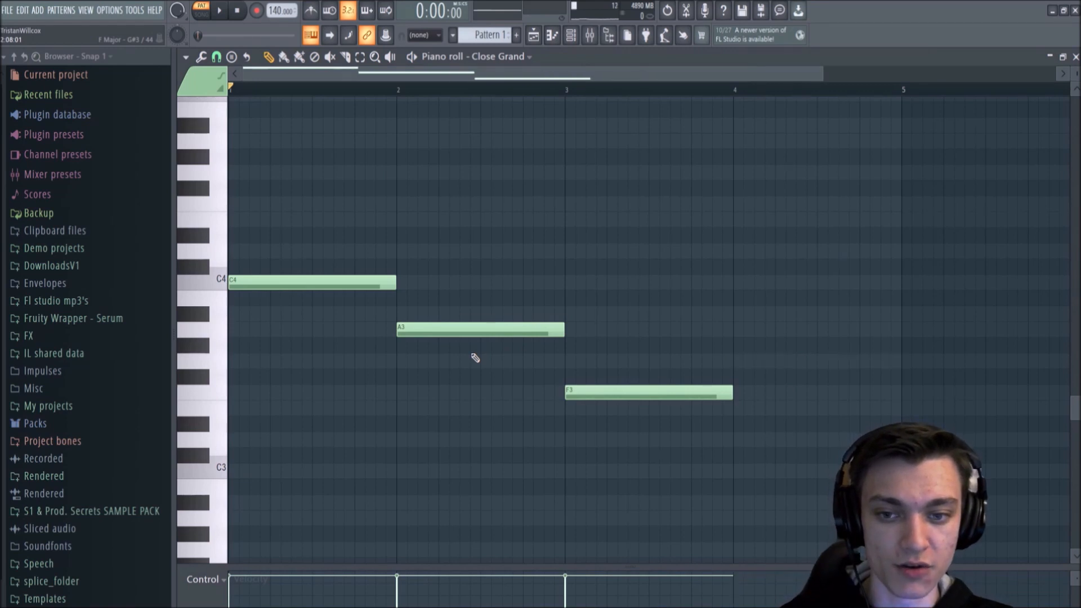
{"action": "key", "text": "ctrl+shift+z"}
{"action": "key", "text": "ctrl+shift+z"}
{"action": "key", "text": "ctrl+shift+z"}
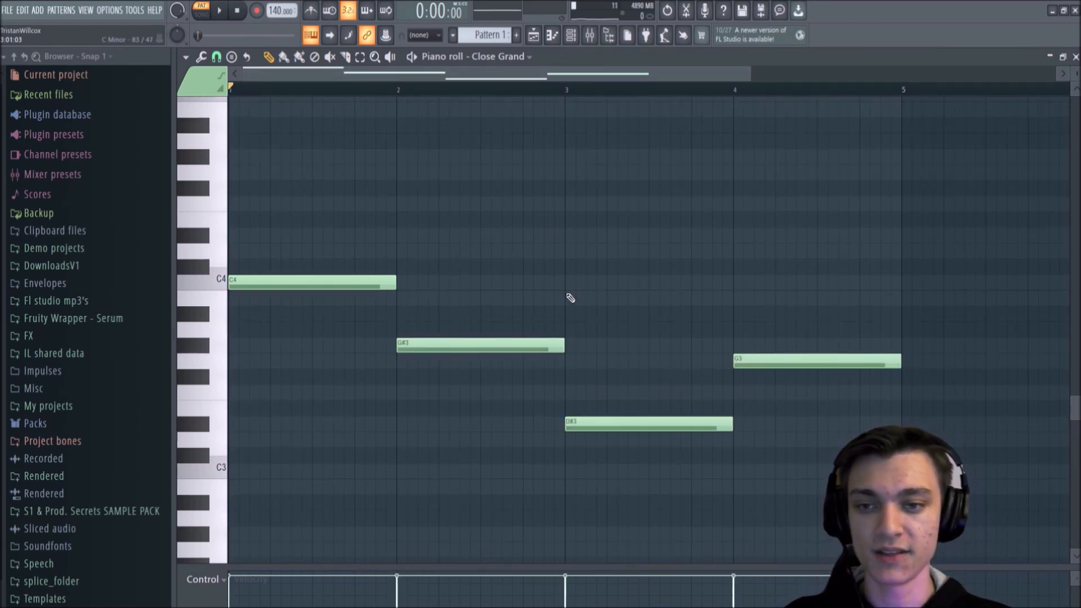
Step: Play the four-bar sequence through once, stop it, and examine the octaves above and below the notes
{"action": "scroll", "coordinate": [571, 298], "scroll_direction": "up", "scroll_amount": 2}
{"action": "key", "text": "space"}
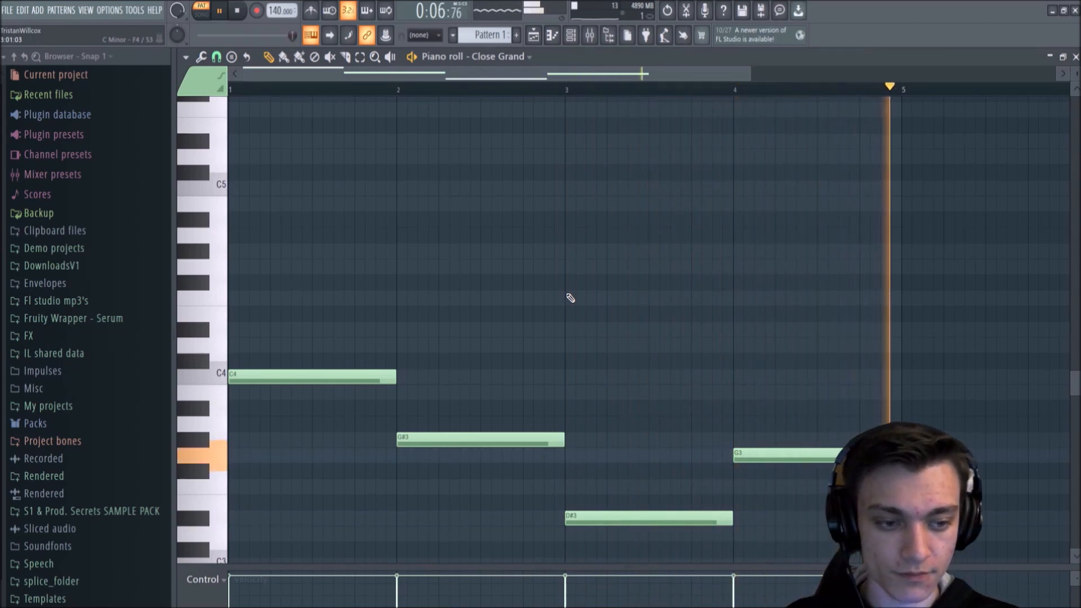
{"action": "key", "text": "space"}
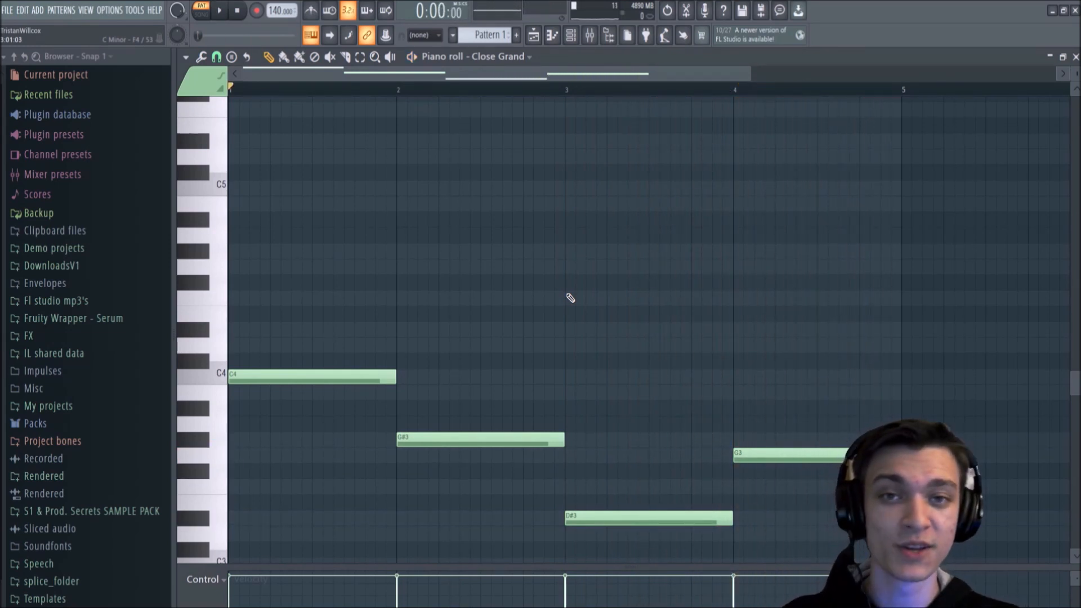
{"action": "scroll", "coordinate": [570, 298], "scroll_direction": "down", "scroll_amount": 3}
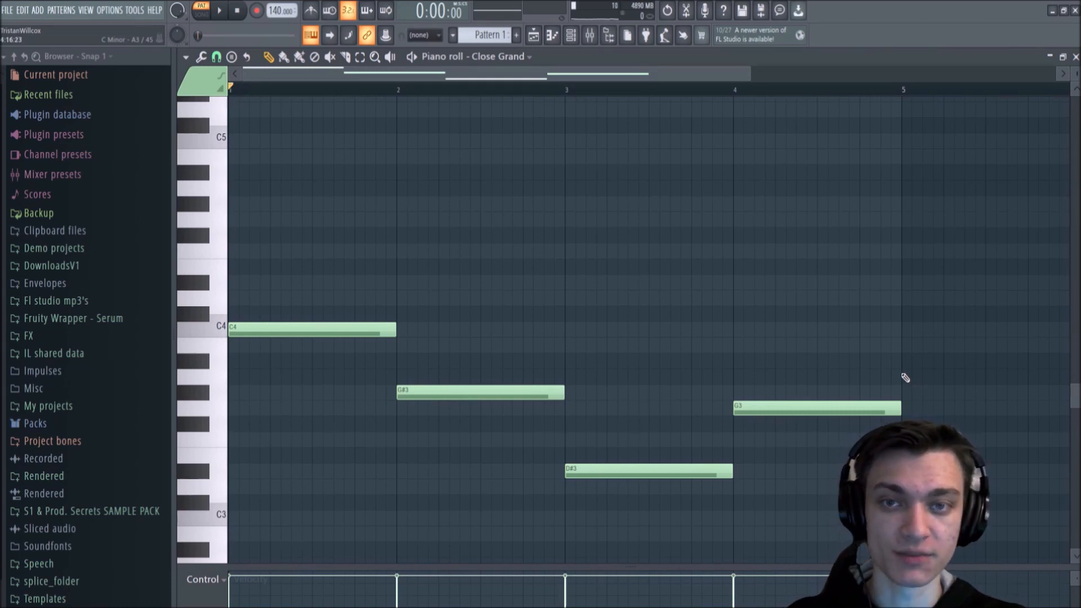
{"action": "scroll", "coordinate": [611, 306], "scroll_direction": "up", "scroll_amount": 9}
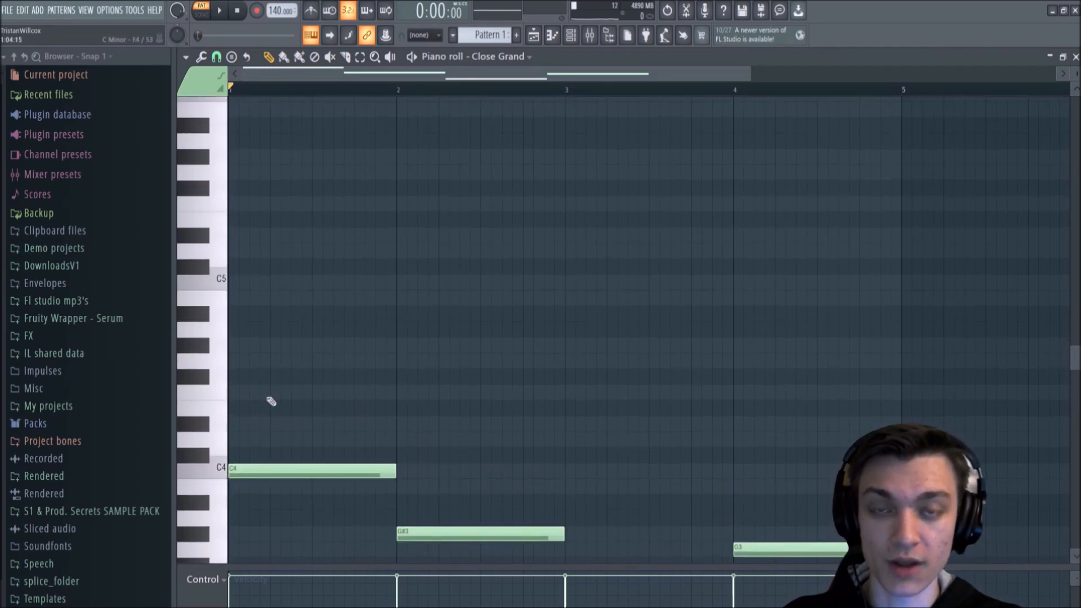
Step: Draw a one-bar G4 note above the C4 root note in bar 1
{"action": "scroll", "coordinate": [297, 379], "scroll_direction": "down", "scroll_amount": 6}
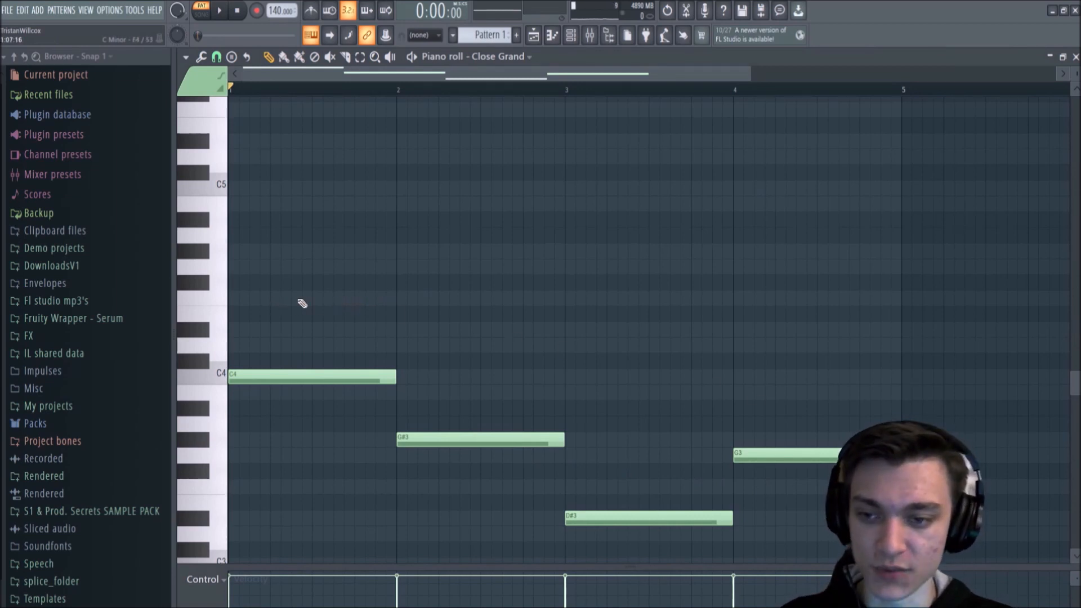
{"action": "left_click", "coordinate": [245, 336]}
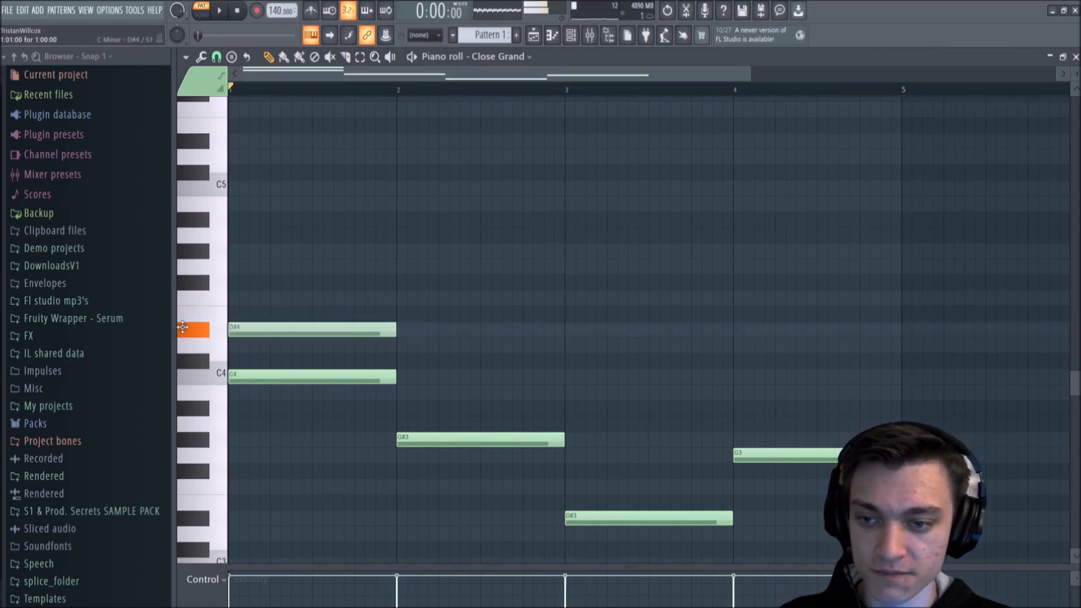
{"action": "right_click", "coordinate": [286, 331]}
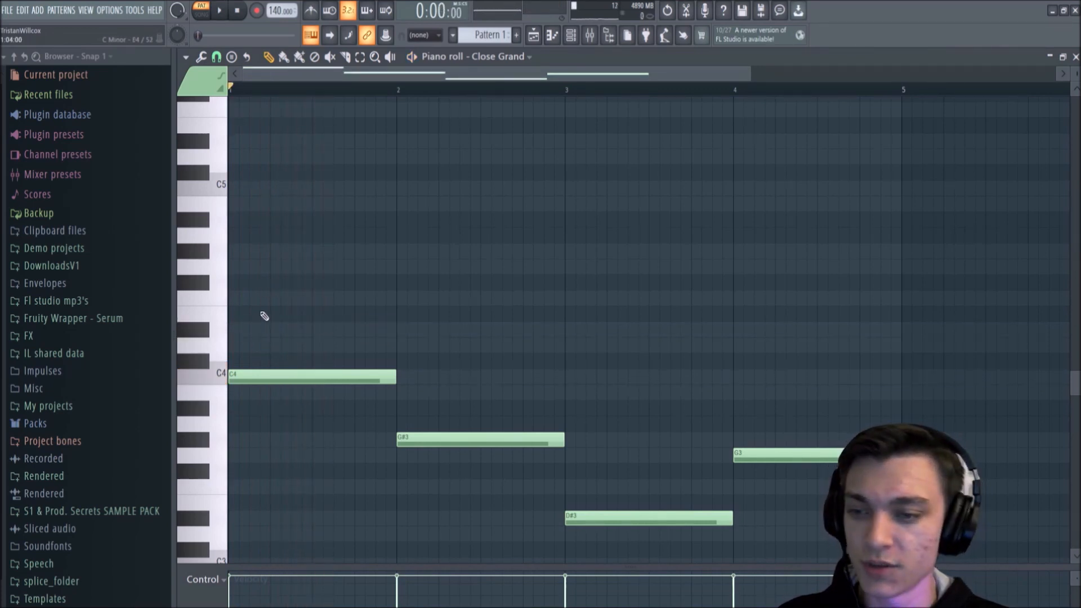
{"action": "left_click", "coordinate": [276, 308]}
{"action": "key", "text": "space"}
{"action": "left_click_drag", "start_coordinate": [273, 307], "coordinate": [268, 263]}
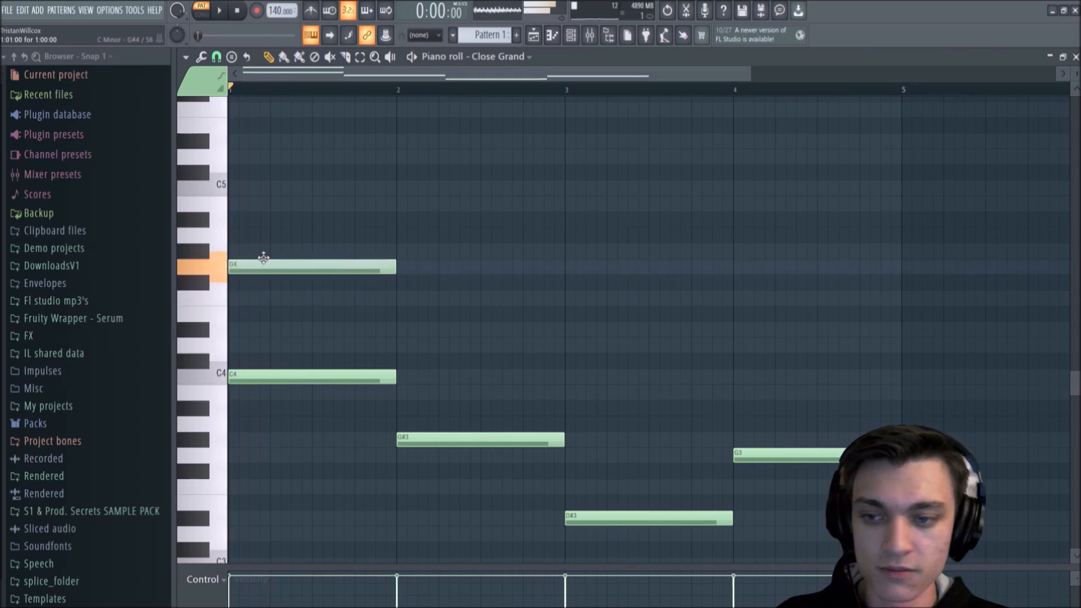
{"action": "key", "text": "space"}
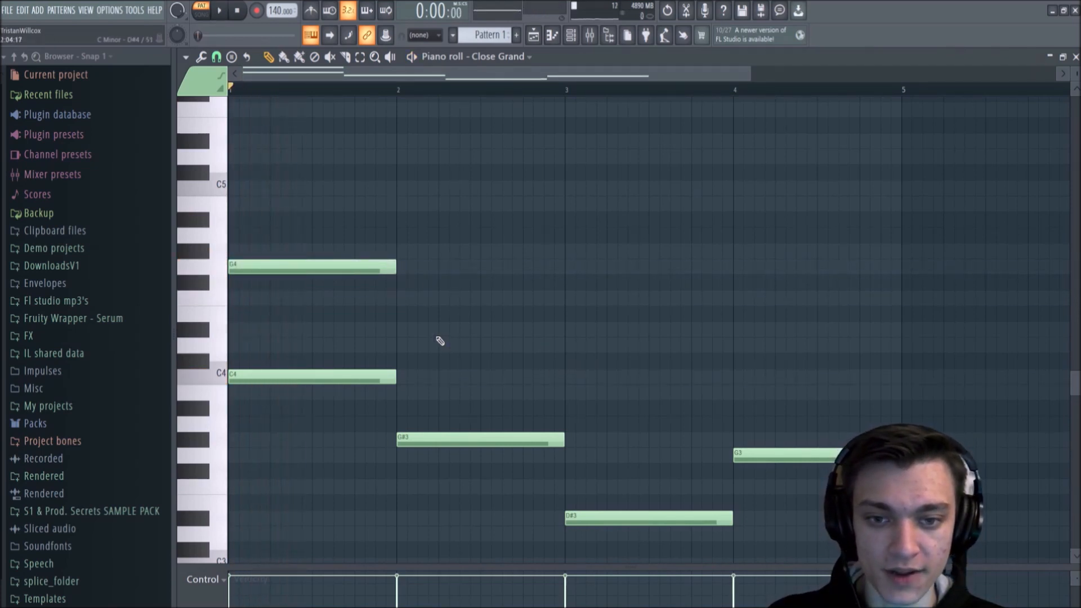
Step: During playback, draw one-bar second-layer notes D#4 in bar 2 and F4 in bar 3
{"action": "key", "text": "space"}
{"action": "left_click", "coordinate": [400, 331]}
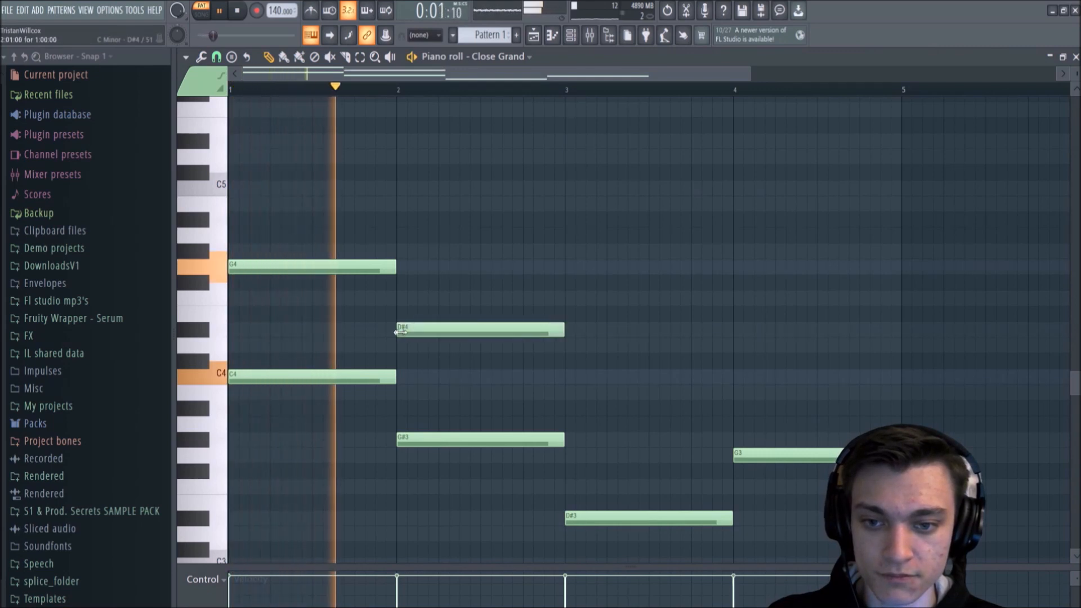
{"action": "left_click", "coordinate": [565, 298]}
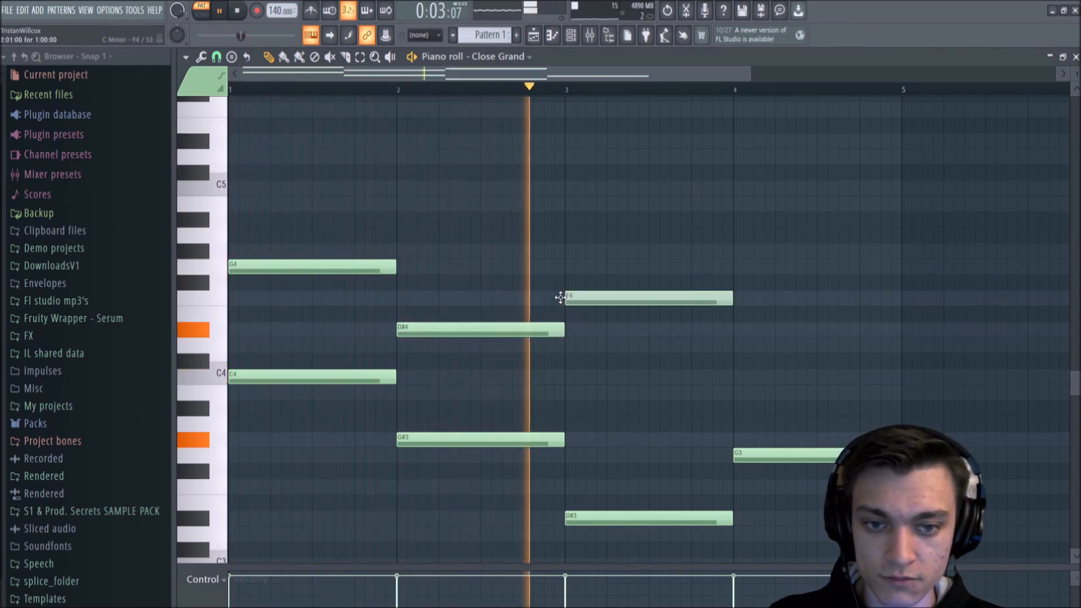
{"action": "key", "text": "space"}
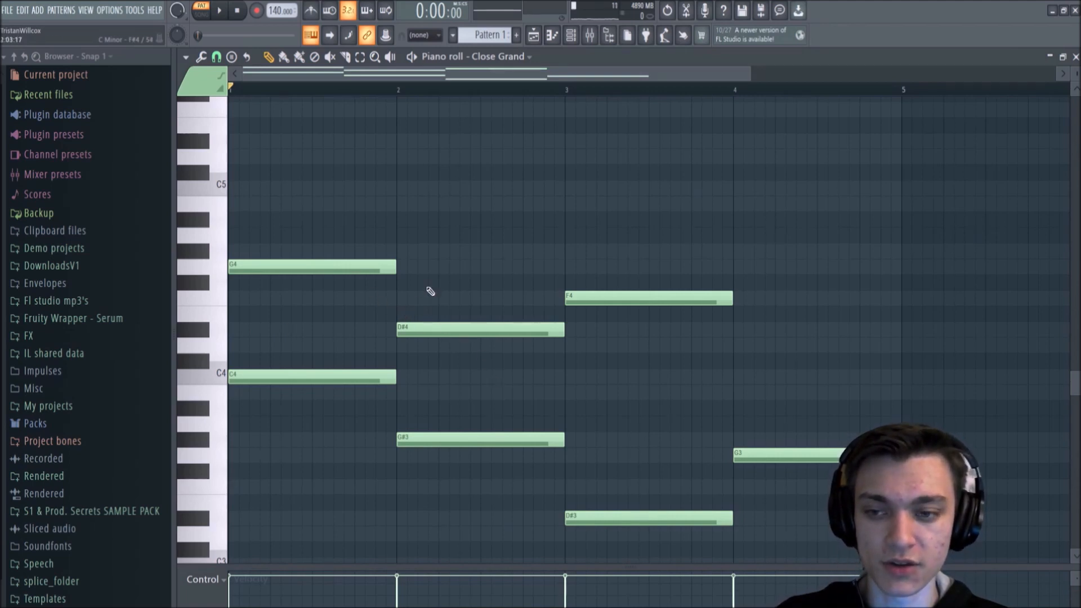
Step: Listen to the sequence, lower the upper note in bar 3 from F4 to C4, and play it again
{"action": "key", "text": "space"}
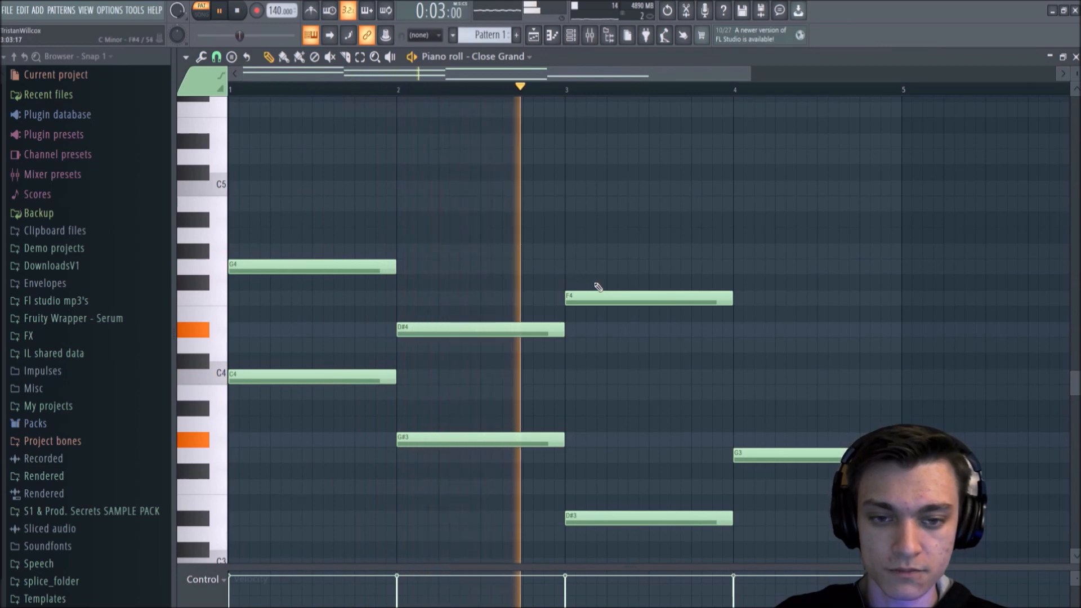
{"action": "key", "text": "space"}
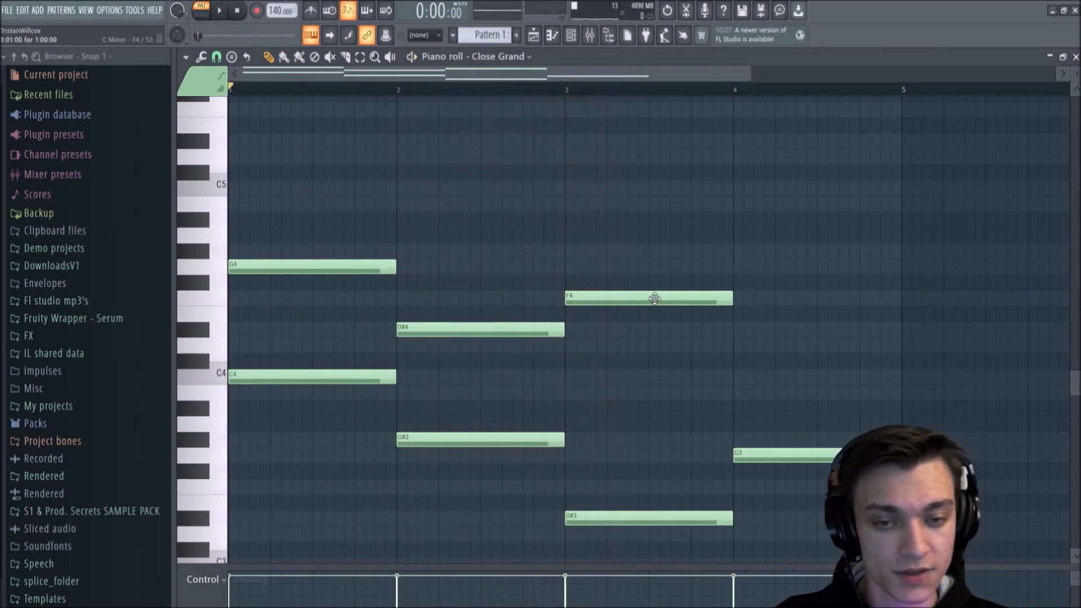
{"action": "left_click", "coordinate": [654, 298]}
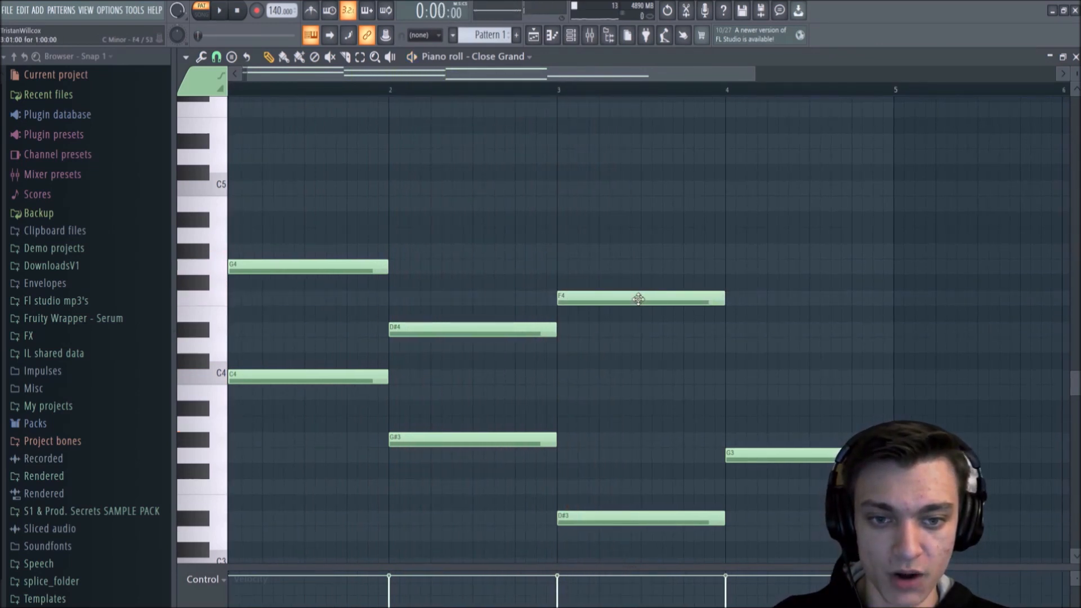
{"action": "left_click_drag", "start_coordinate": [637, 299], "coordinate": [639, 387]}
{"action": "key", "text": "space"}
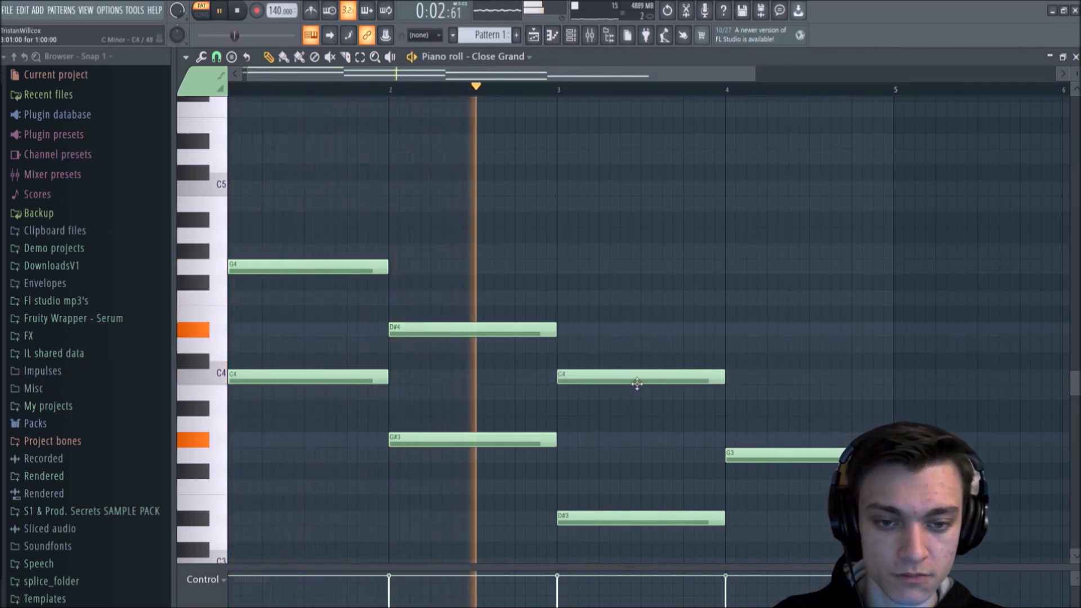
{"action": "key", "text": "space"}
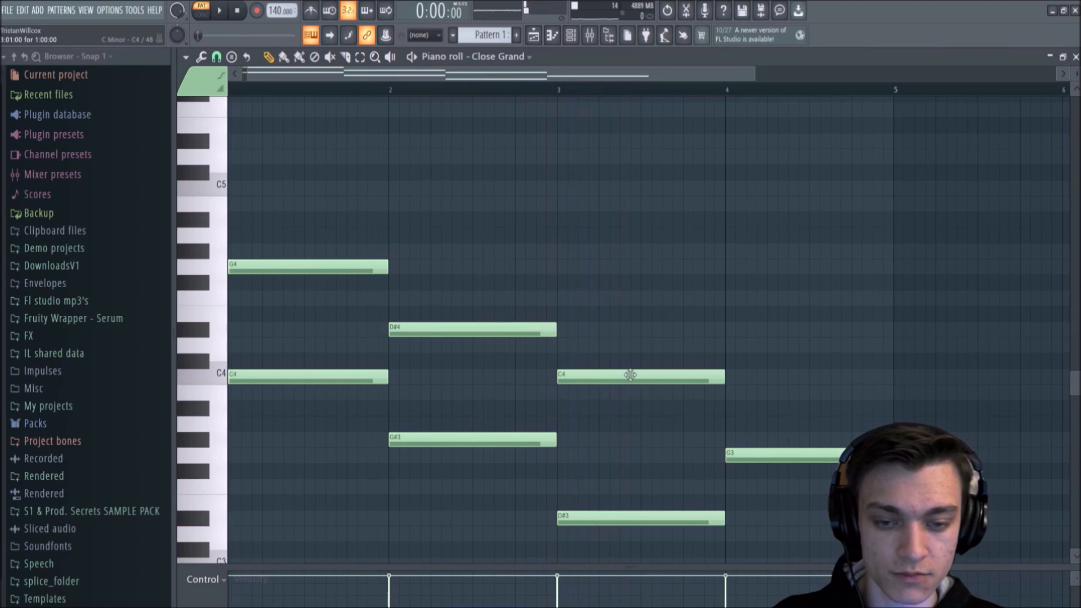
Step: Lower the upper note in bar 3 to B3 and play back from the start of bar 3
{"action": "left_click_drag", "start_coordinate": [630, 375], "coordinate": [627, 391]}
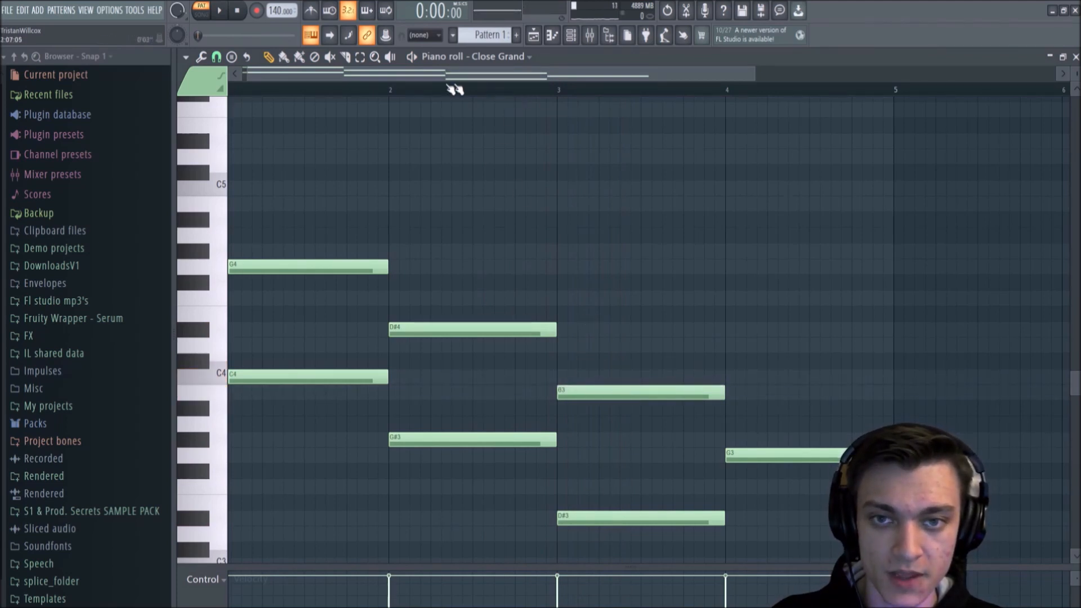
{"action": "left_click_drag", "start_coordinate": [350, 75], "coordinate": [326, 77]}
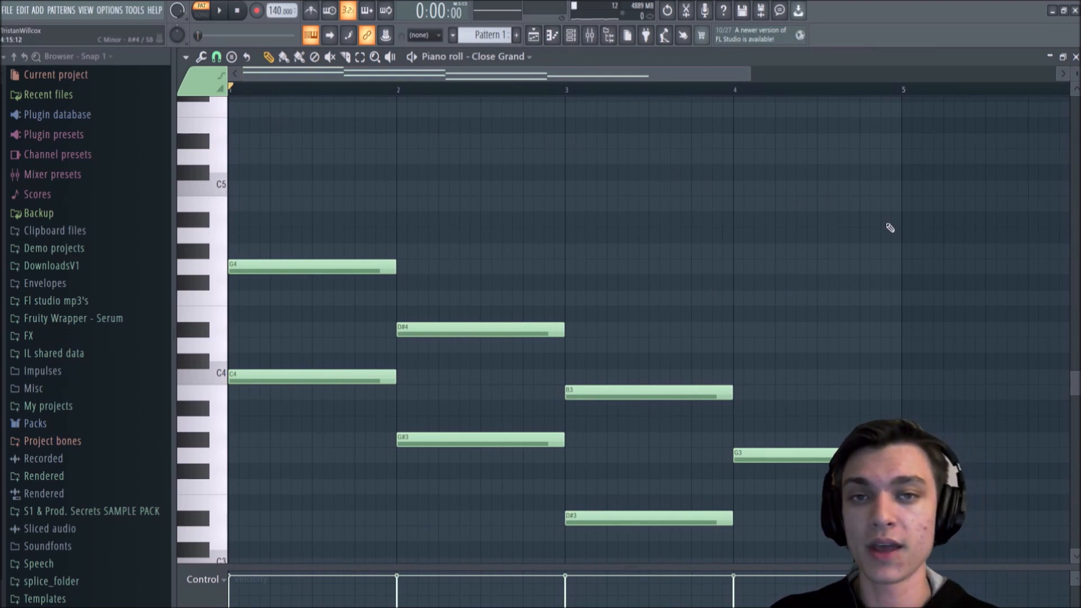
{"action": "mouse_move", "coordinate": [250, 89]}
{"action": "left_mouse_down"}
{"action": "mouse_move", "coordinate": [717, 87]}
{"action": "mouse_move", "coordinate": [434, 85]}
{"action": "mouse_move", "coordinate": [765, 109]}
{"action": "mouse_move", "coordinate": [502, 82]}
{"action": "mouse_move", "coordinate": [596, 77]}
{"action": "mouse_move", "coordinate": [565, 88]}
{"action": "left_mouse_up"}
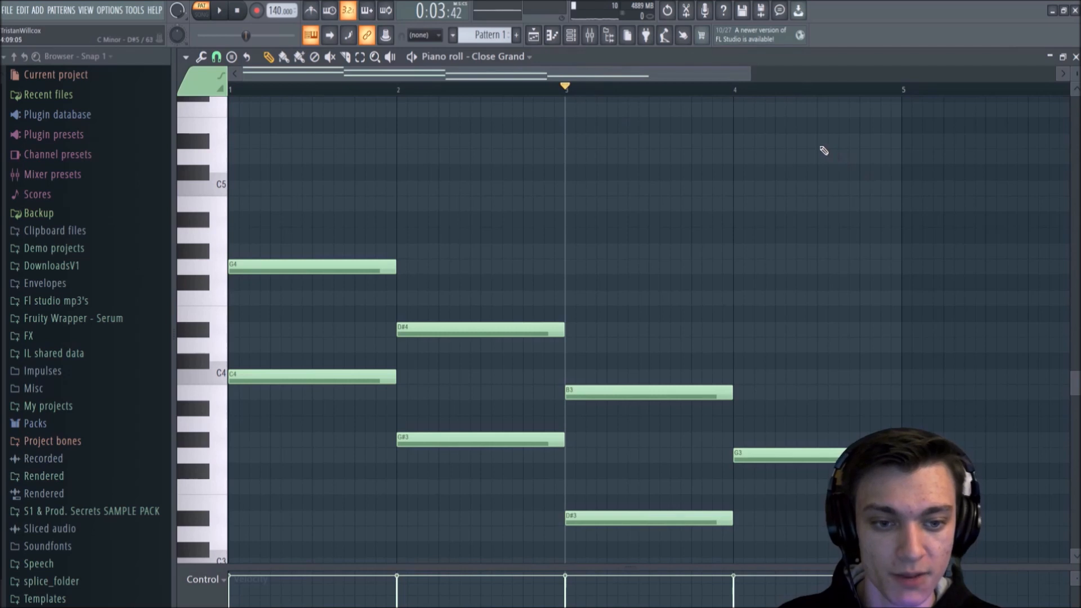
{"action": "key", "text": "space"}
{"action": "key", "text": "space"}
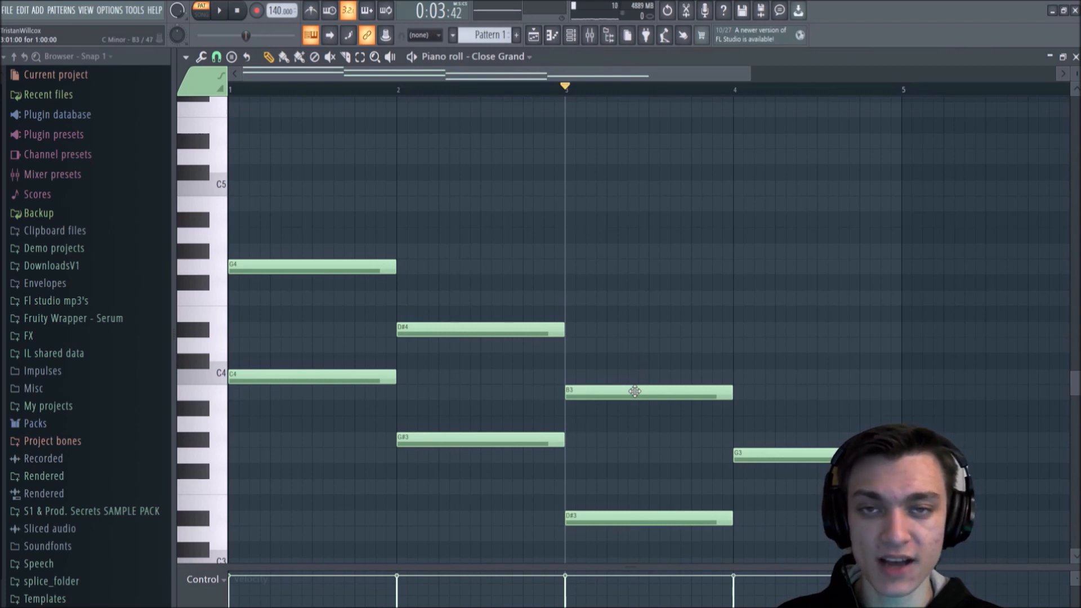
Step: Move the upper note in bar 3 down to A#3 and listen to it from bar 3
{"action": "mouse_move", "coordinate": [636, 391]}
{"action": "left_mouse_down"}
{"action": "mouse_move", "coordinate": [635, 423]}
{"action": "mouse_move", "coordinate": [636, 406]}
{"action": "left_mouse_up"}
{"action": "key", "text": "space"}
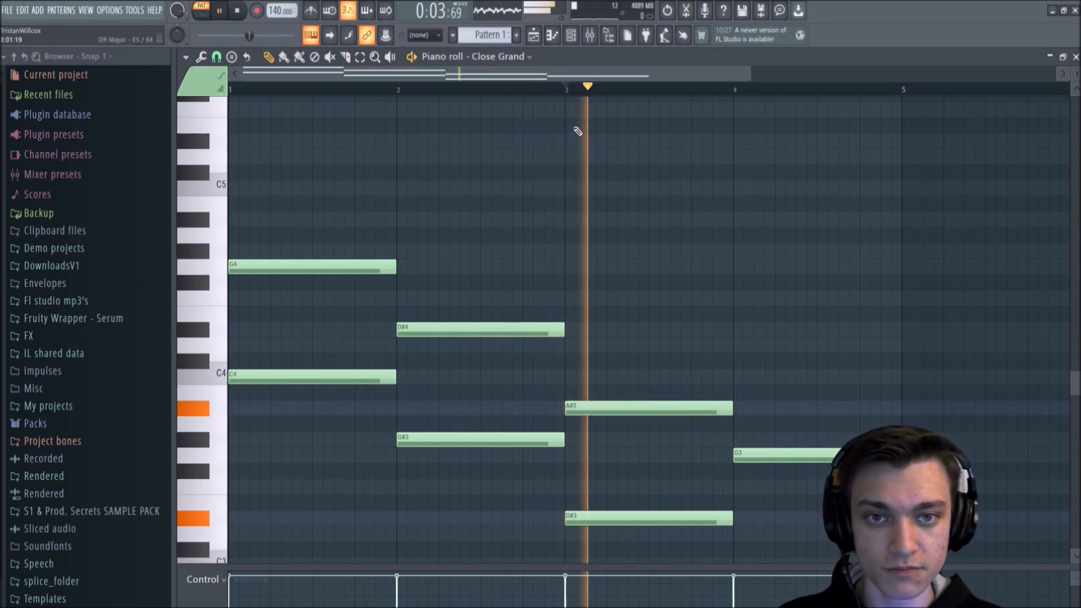
{"action": "key", "text": "space"}
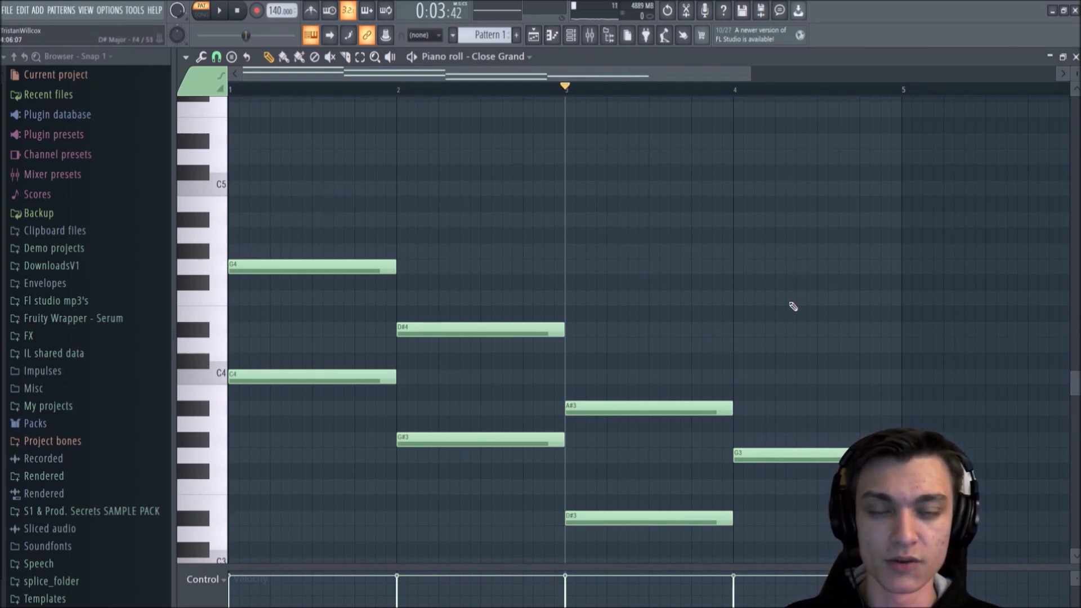
Step: Draw a one-bar D4 note above the G3 in bar 4 and play the two-layer progression
{"action": "left_click", "coordinate": [735, 345]}
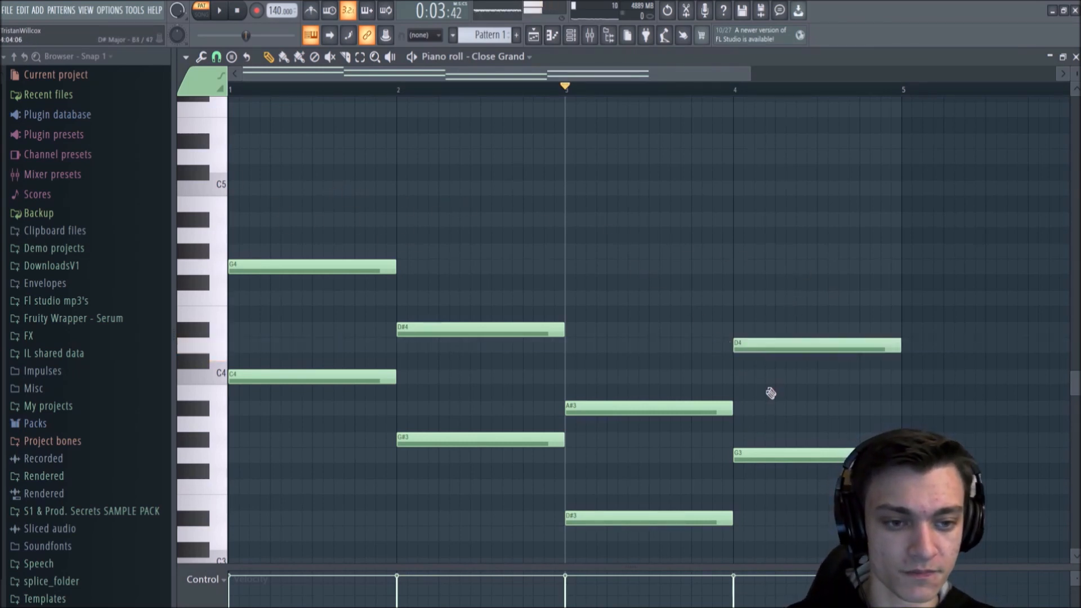
{"action": "key", "text": "space"}
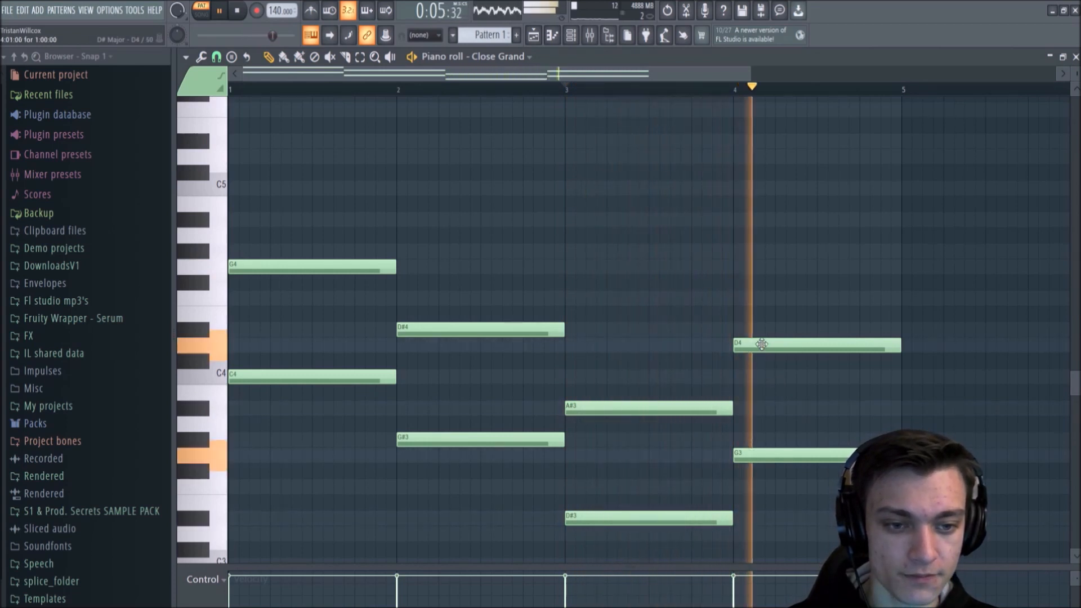
{"action": "key", "text": "space"}
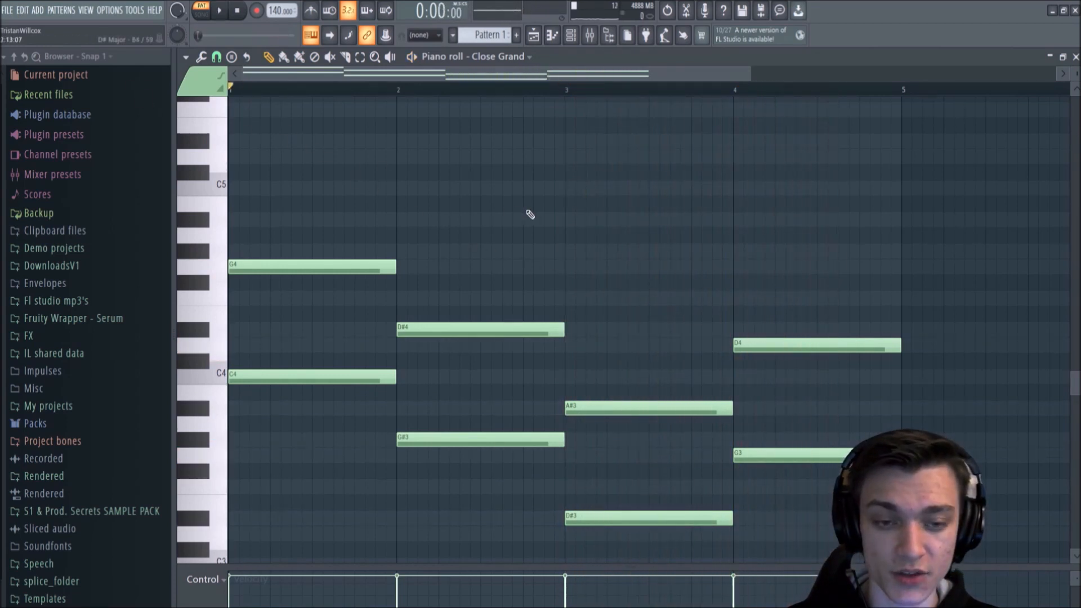
{"action": "key", "text": "space"}
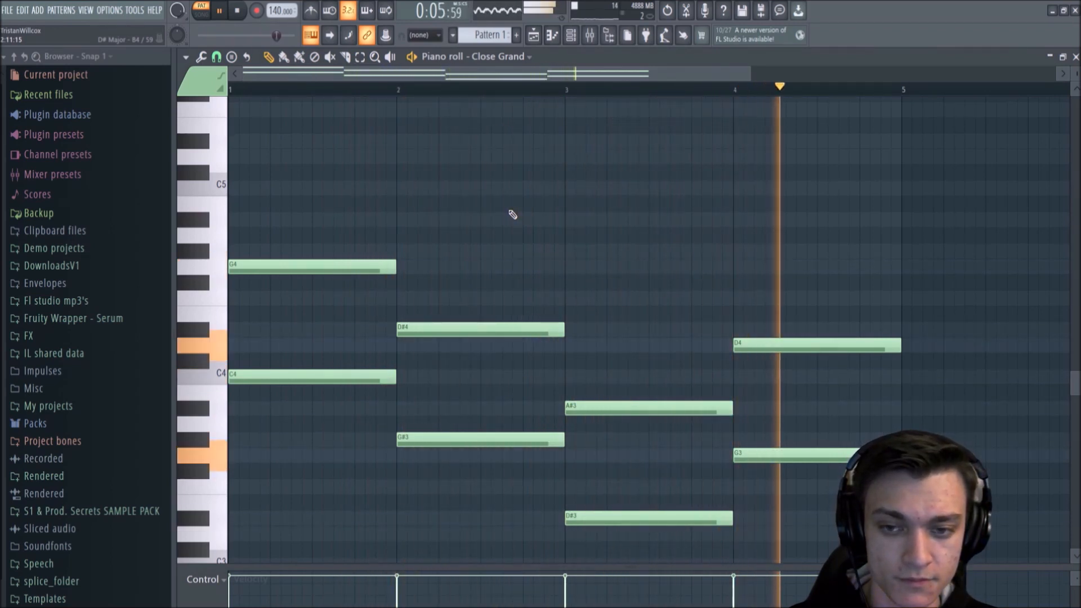
{"action": "key", "text": "space"}
Step: Start a third layer with a one-bar C5 note in bar 1 and begin playback
{"action": "scroll", "coordinate": [509, 217], "scroll_direction": "up", "scroll_amount": 3}
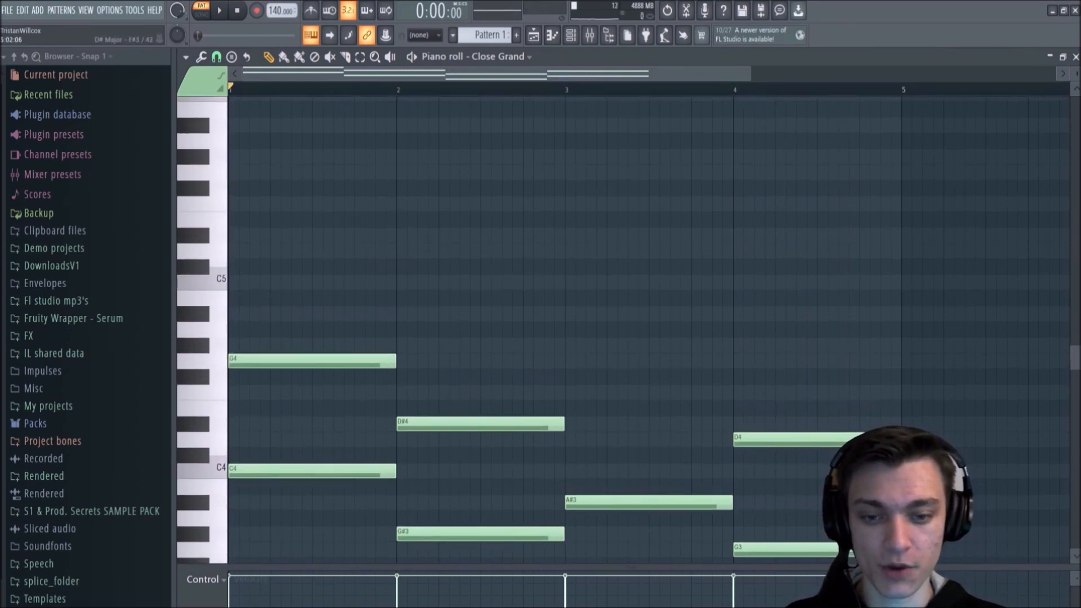
{"action": "left_click", "coordinate": [262, 283]}
{"action": "key", "text": "space"}
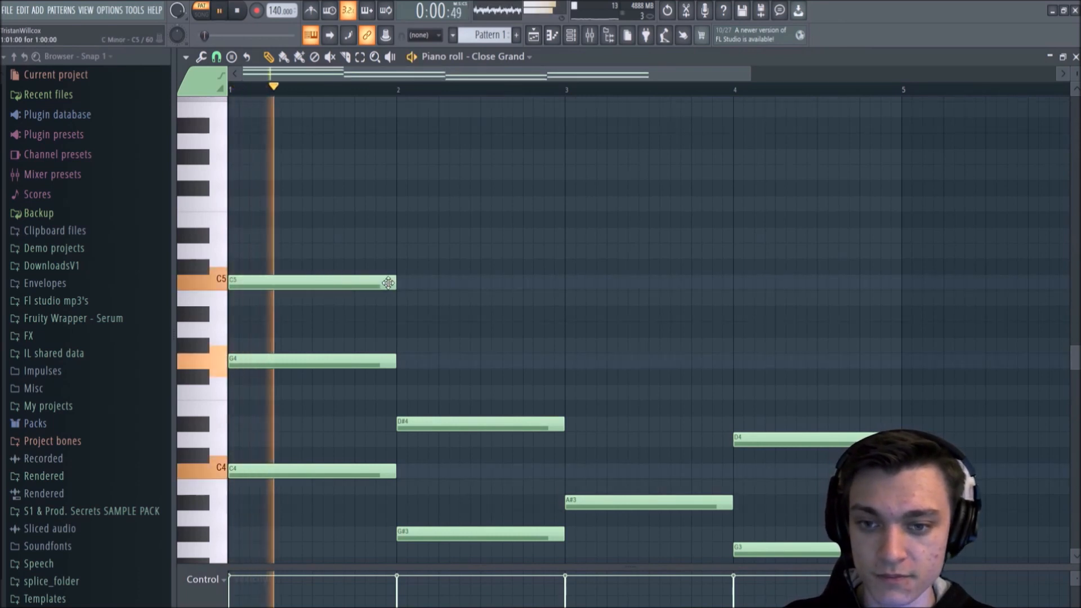
Step: Draw third-layer notes D5 in bar 2, D#5 in bar 3 and A#4 in bar 4 during playback
{"action": "left_click", "coordinate": [398, 250]}
{"action": "left_click", "coordinate": [567, 236]}
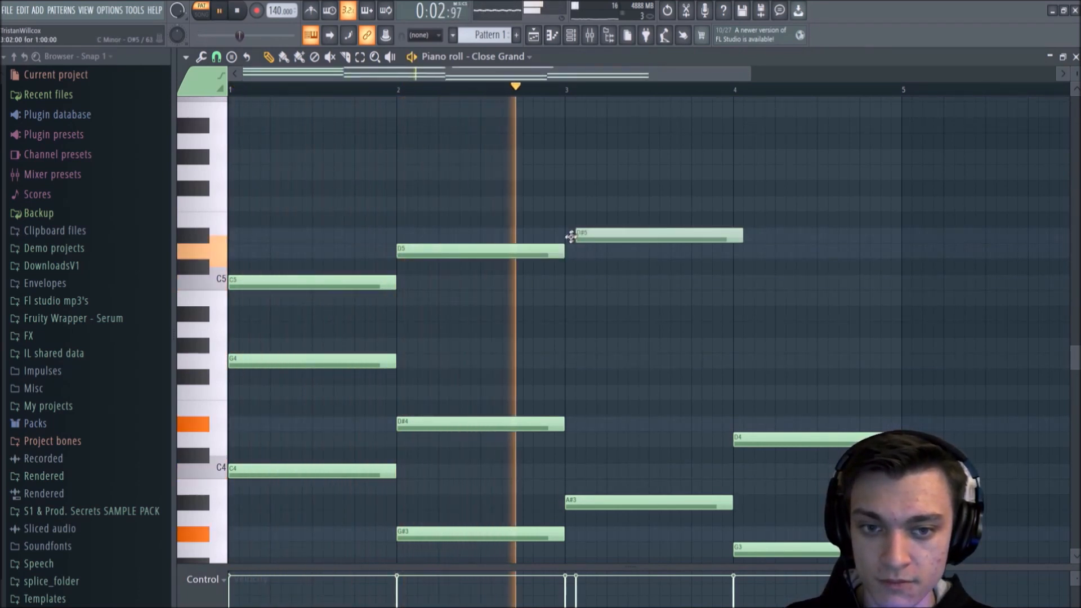
{"action": "left_click", "coordinate": [738, 314]}
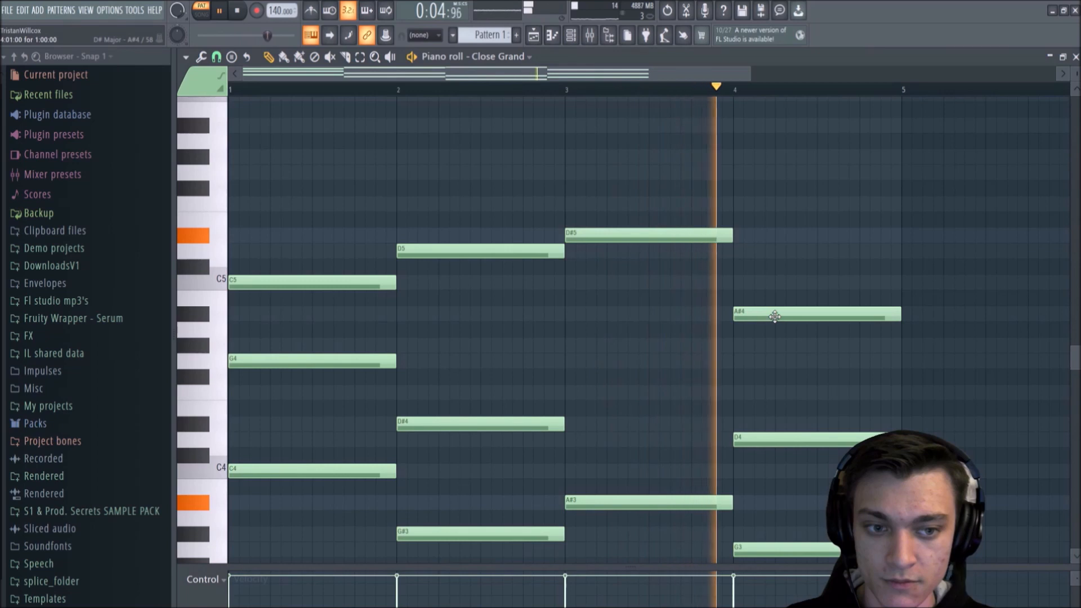
{"action": "key", "text": "space"}
Step: Delete the third-layer notes in bars 2, 3 and 4, keeping the C5
{"action": "right_click", "coordinate": [623, 237]}
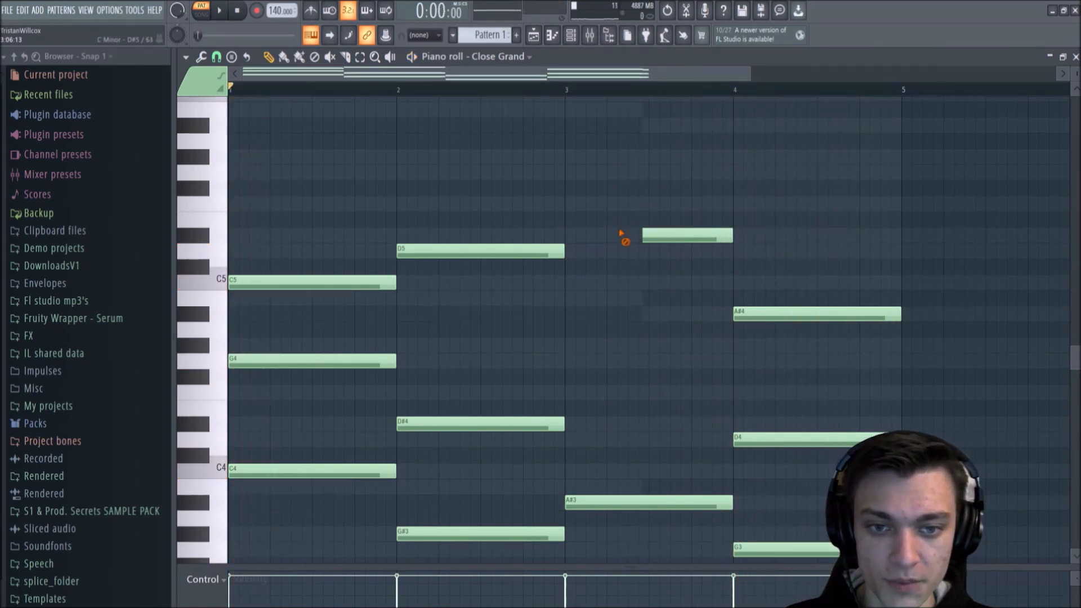
{"action": "right_click", "coordinate": [497, 250]}
{"action": "right_click", "coordinate": [789, 313]}
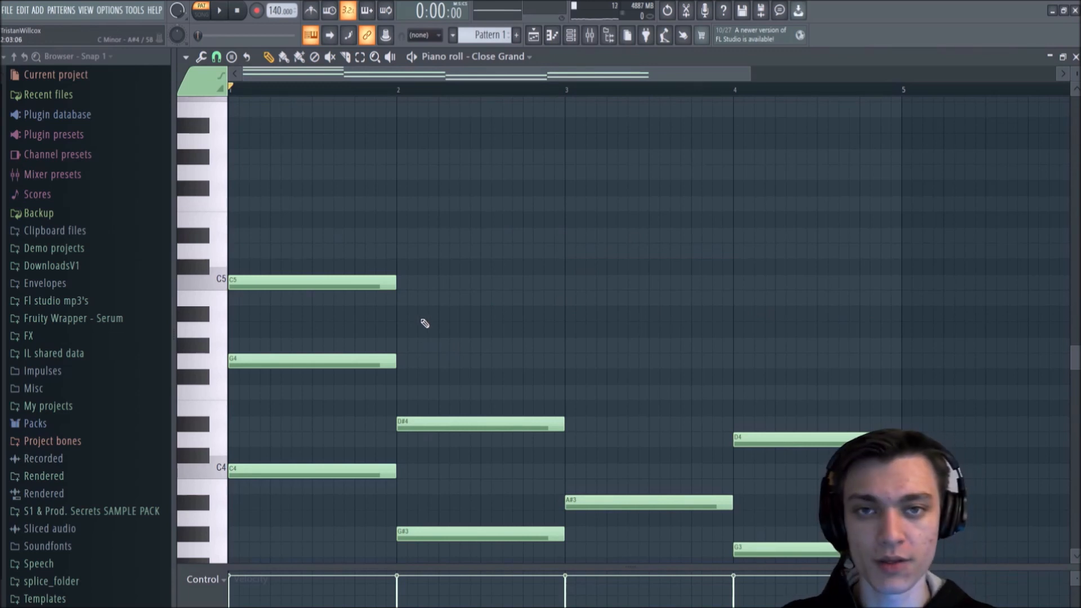
Step: Draw new one-bar third-layer notes: G5 in bar 2, A#4 in bar 3 and F5 in bar 4
{"action": "left_click", "coordinate": [413, 204]}
{"action": "key", "text": "space"}
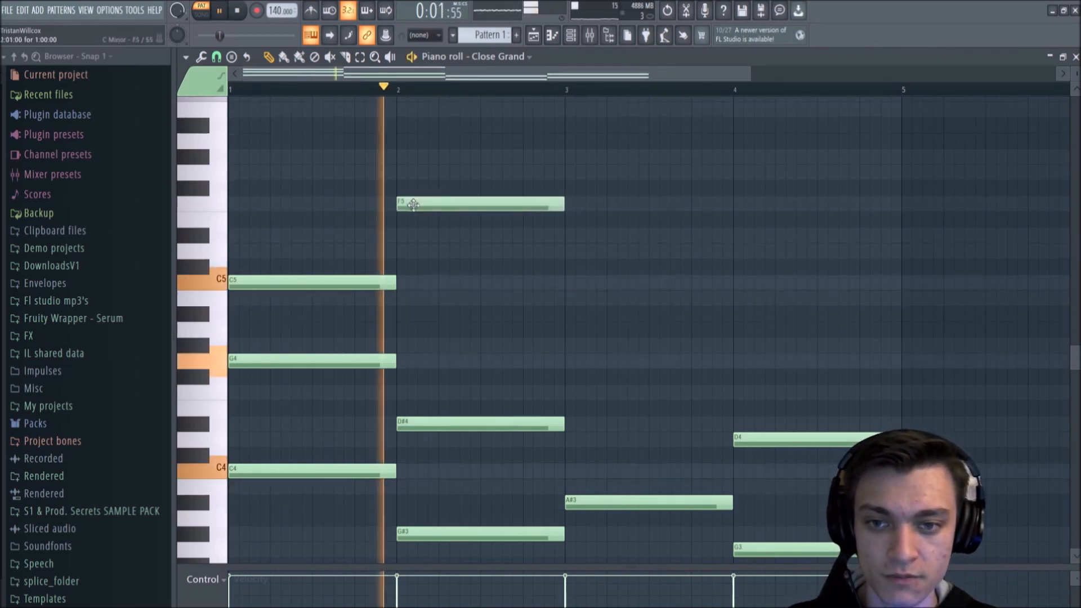
{"action": "key", "text": "space"}
{"action": "left_click_drag", "start_coordinate": [412, 204], "coordinate": [413, 172]}
Step: Play the three-layer progression through, stop it, and look over the lower notes
{"action": "key", "text": "space"}
{"action": "left_click", "coordinate": [575, 314]}
{"action": "left_click", "coordinate": [742, 204]}
{"action": "key", "text": "space"}
{"action": "key", "text": "space"}
{"action": "key", "text": "space"}
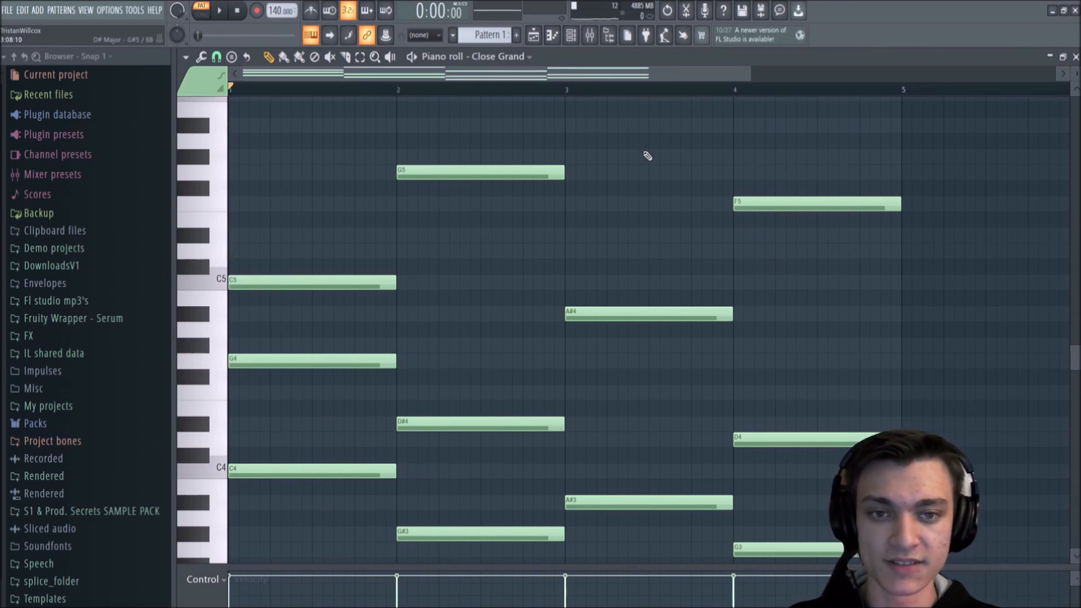
{"action": "key", "text": "space"}
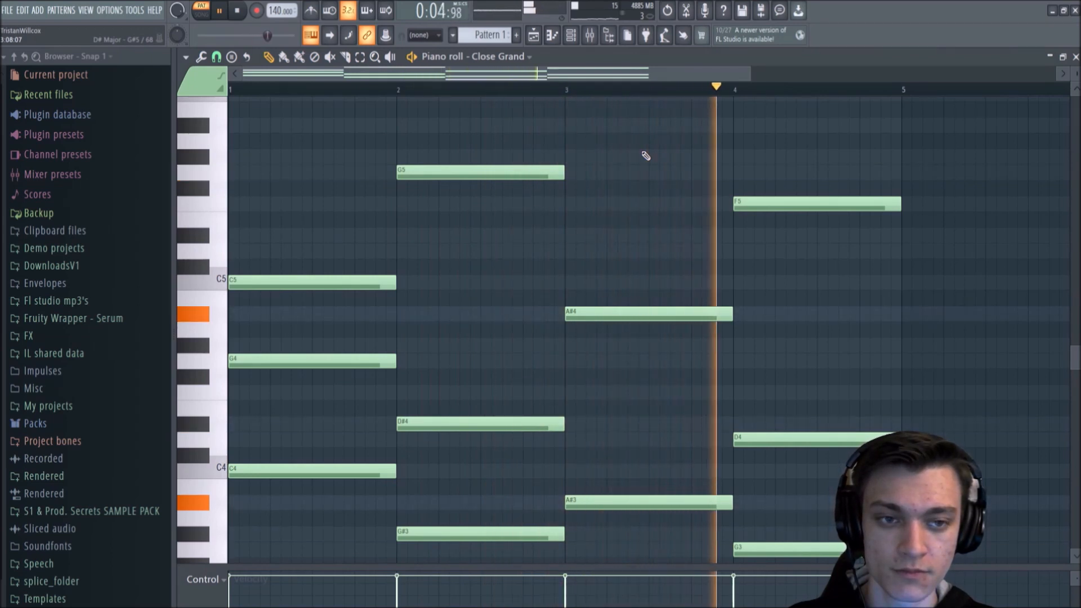
{"action": "key", "text": "space"}
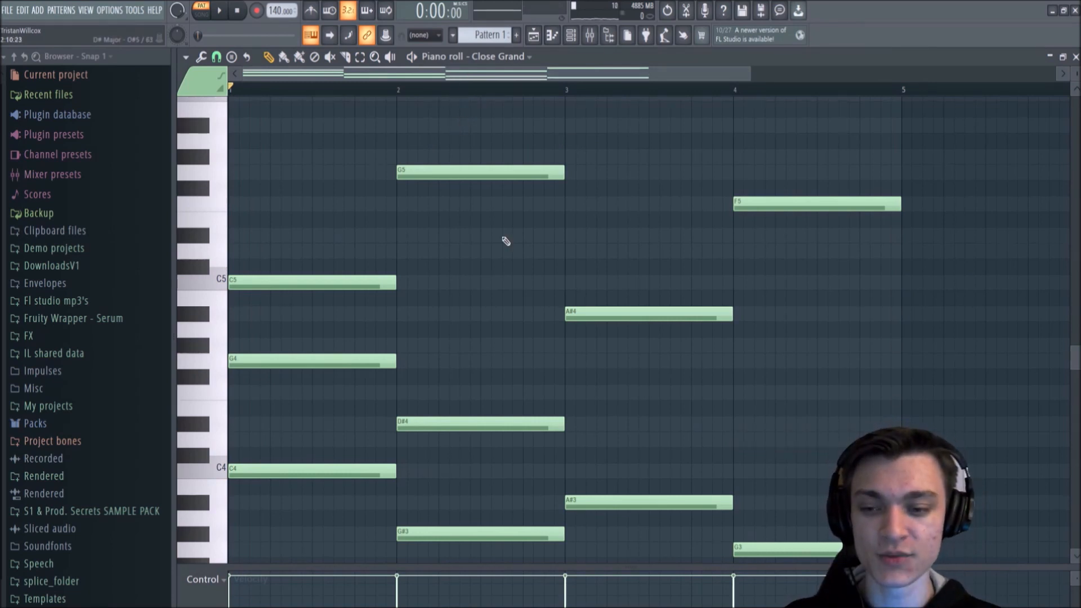
{"action": "scroll", "coordinate": [467, 241], "scroll_direction": "down", "scroll_amount": 1}
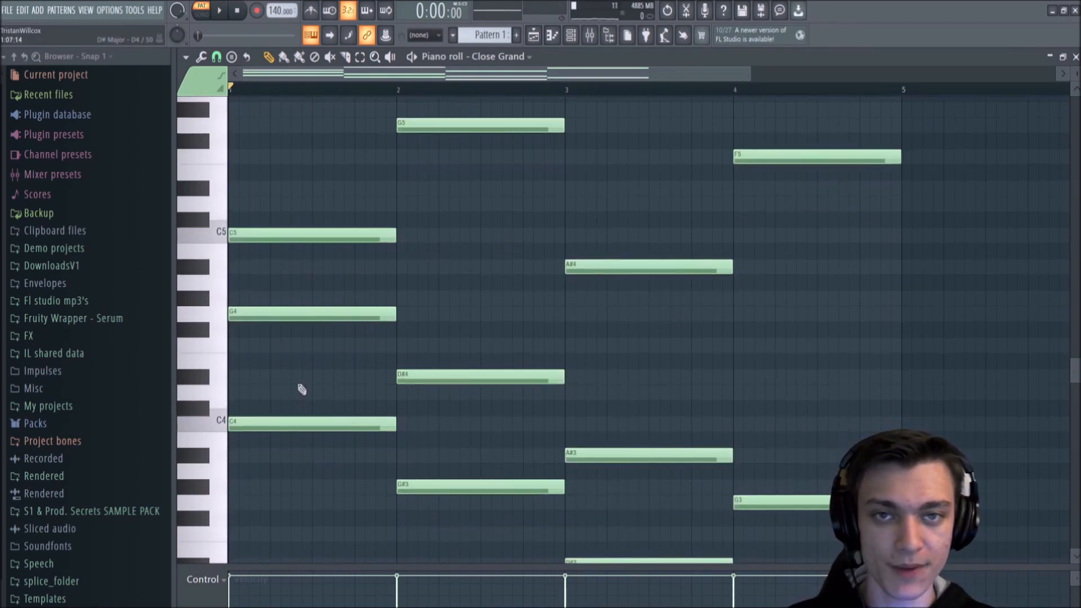
{"action": "scroll", "coordinate": [302, 405], "scroll_direction": "down", "scroll_amount": 2}
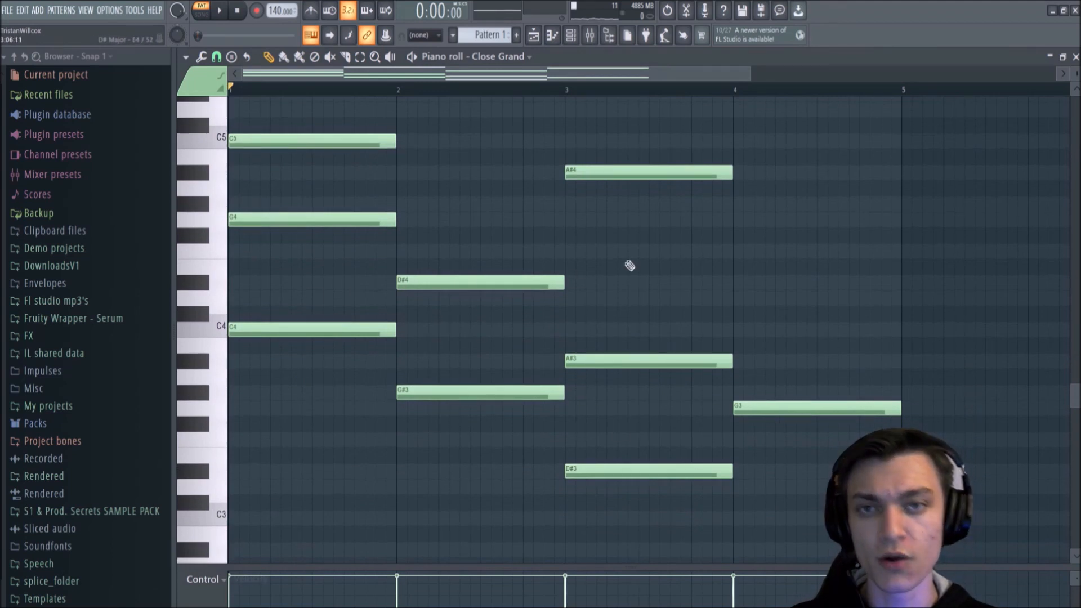
Step: Add a FLEX instrument as a new channel in the channel rack
{"action": "scroll", "coordinate": [668, 254], "scroll_direction": "up", "scroll_amount": 1}
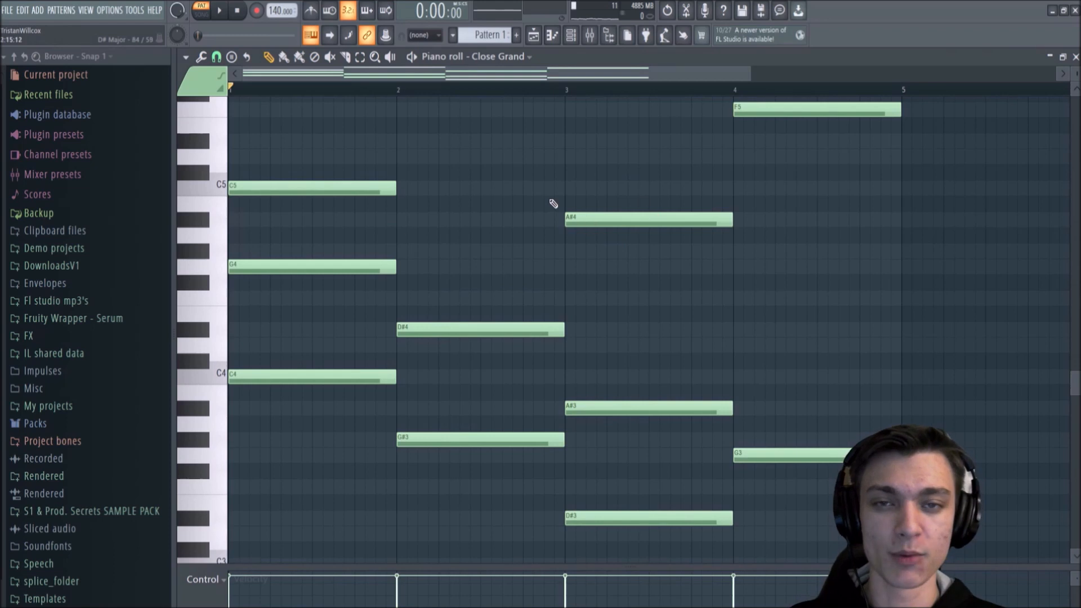
{"action": "scroll", "coordinate": [554, 203], "scroll_direction": "up", "scroll_amount": 2}
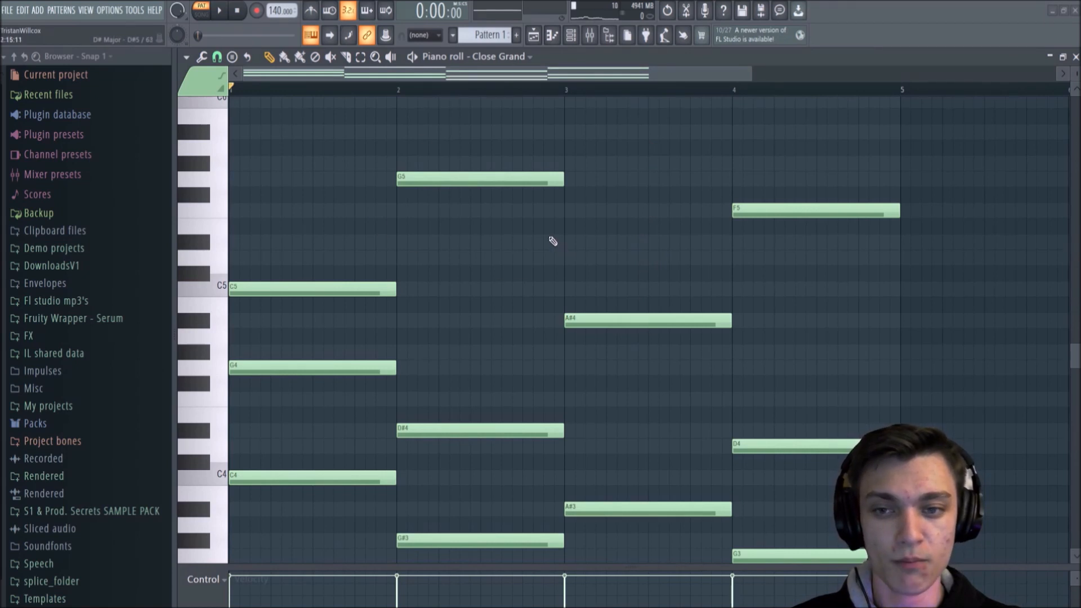
{"action": "scroll", "coordinate": [553, 241], "scroll_direction": "down", "scroll_amount": 4}
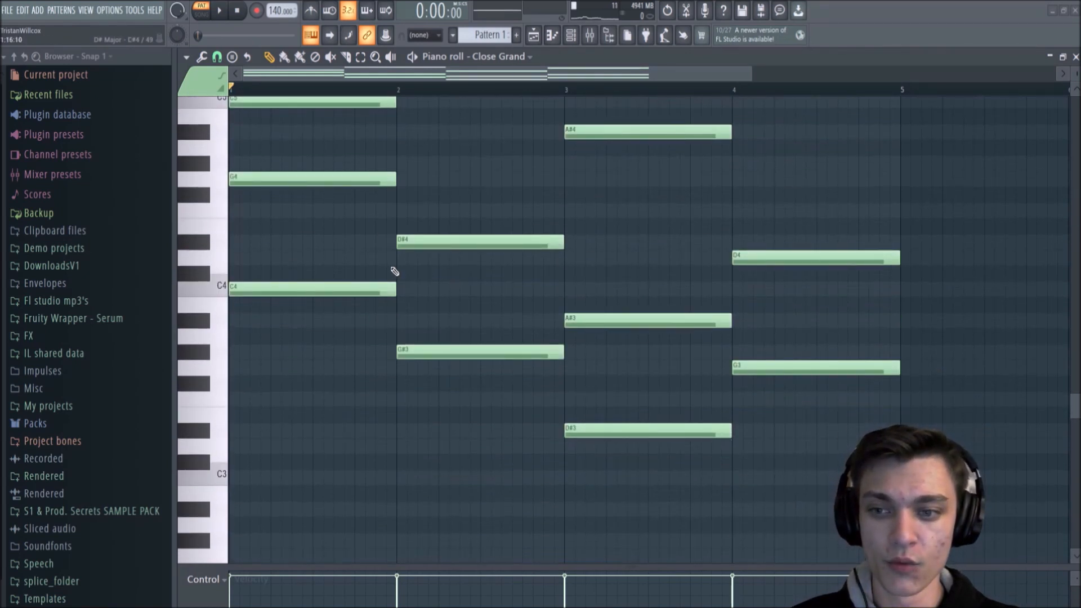
{"action": "left_click", "coordinate": [571, 38]}
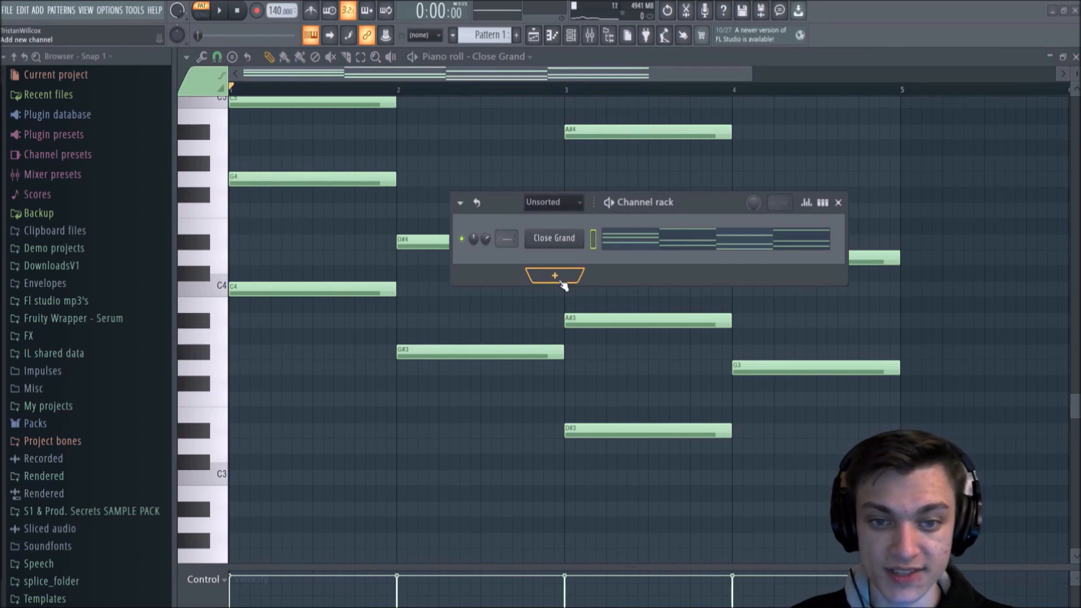
{"action": "left_click", "coordinate": [562, 282]}
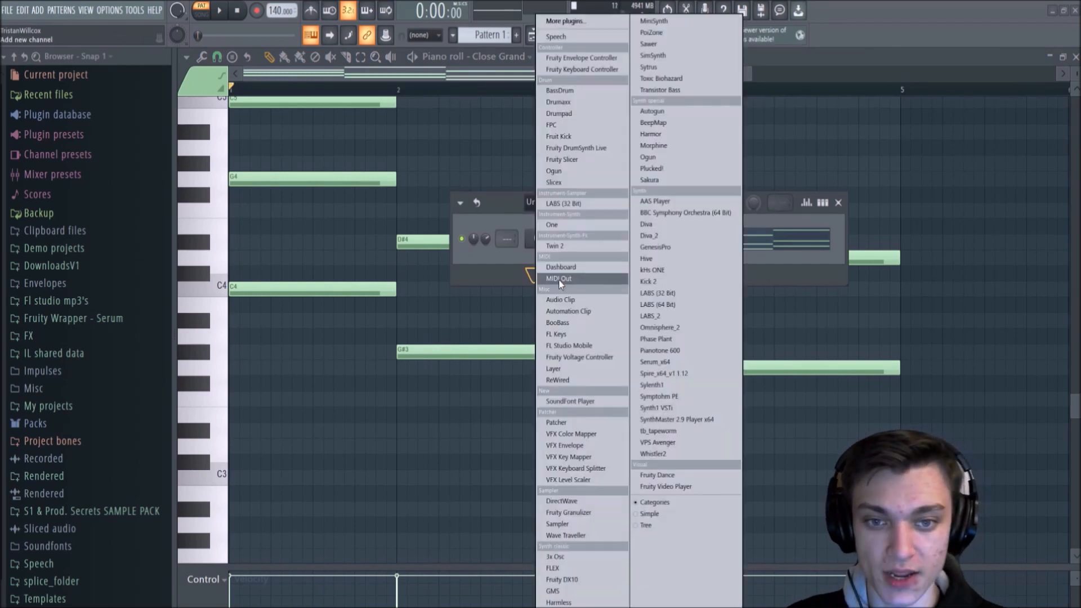
{"action": "left_click", "coordinate": [567, 570]}
Step: Load the Bass Sustain preset from FLEX's Essential Strings pack and close the plugin window
{"action": "left_click_drag", "start_coordinate": [732, 180], "coordinate": [757, 85]}
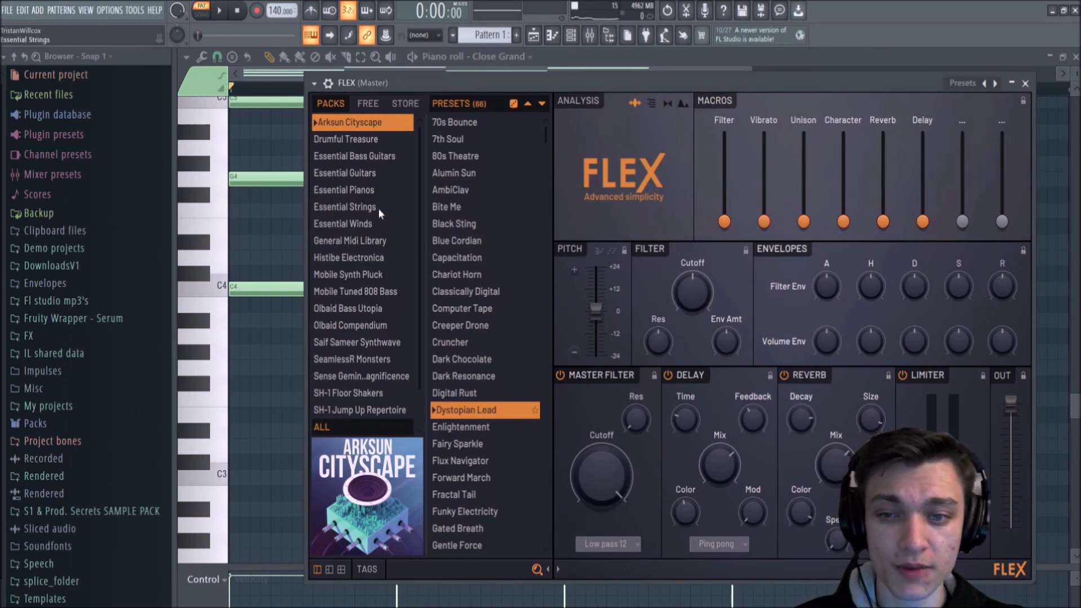
{"action": "left_click", "coordinate": [336, 206]}
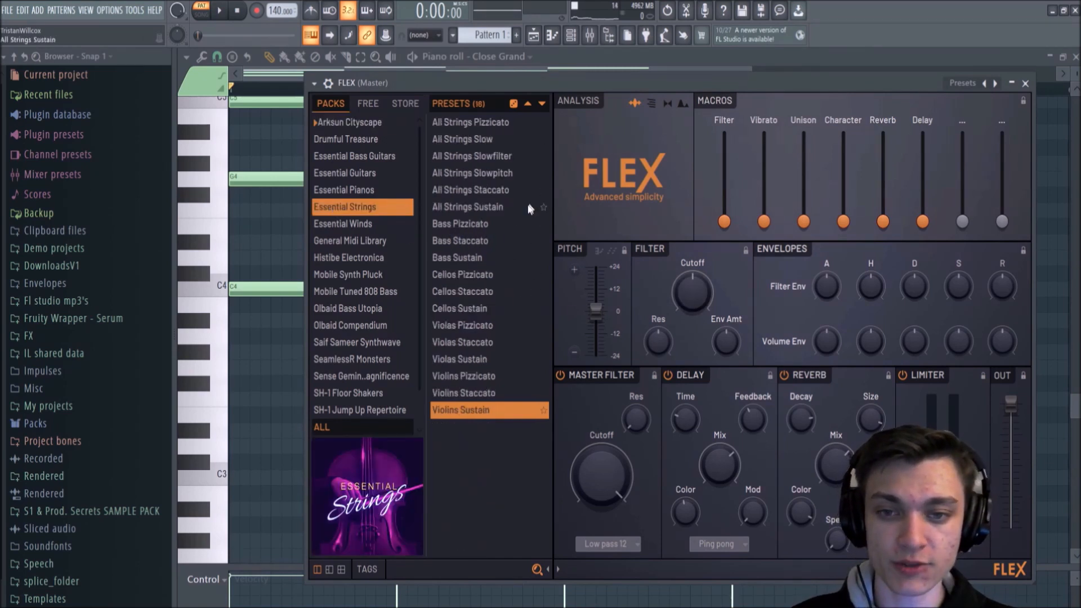
{"action": "left_click", "coordinate": [457, 258]}
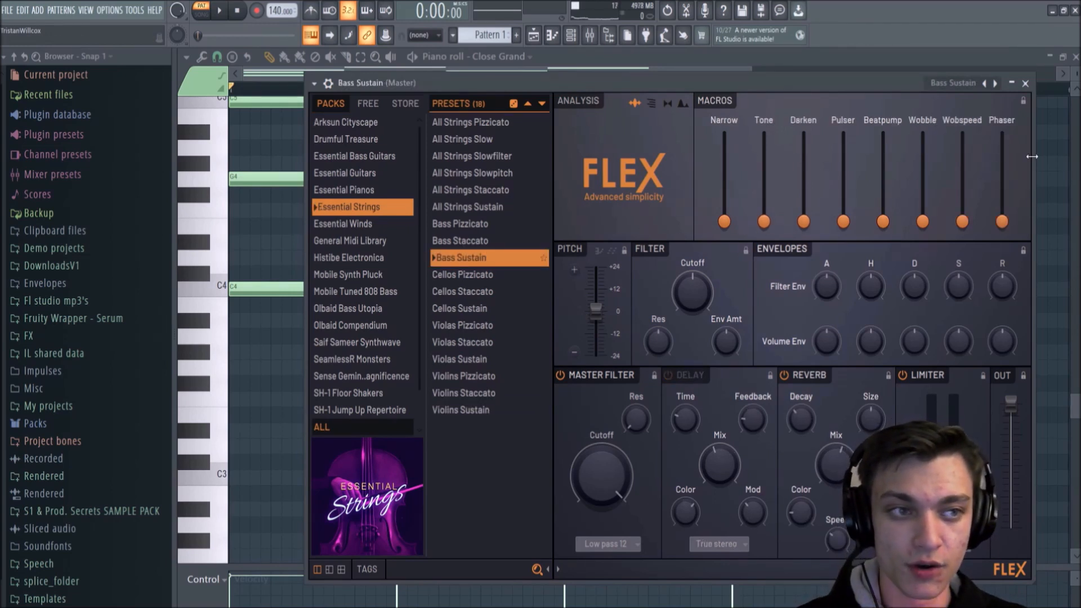
{"action": "left_click", "coordinate": [1025, 84]}
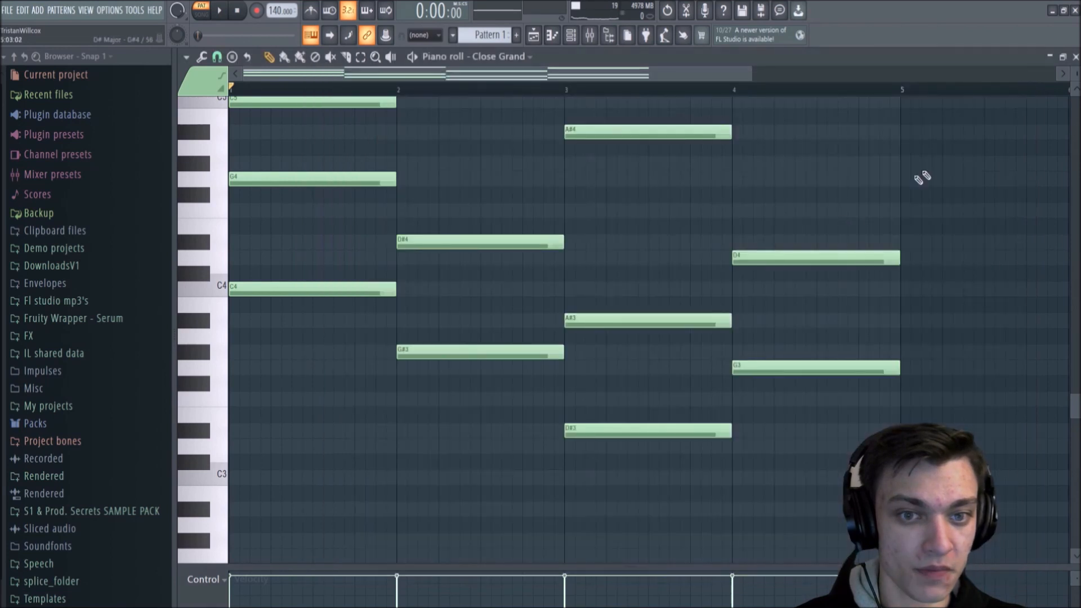
Step: Look at the new channel in the channel rack, and switch the piano roll to the Bass Sustain channel
{"action": "scroll", "coordinate": [578, 345], "scroll_direction": "up", "scroll_amount": 4}
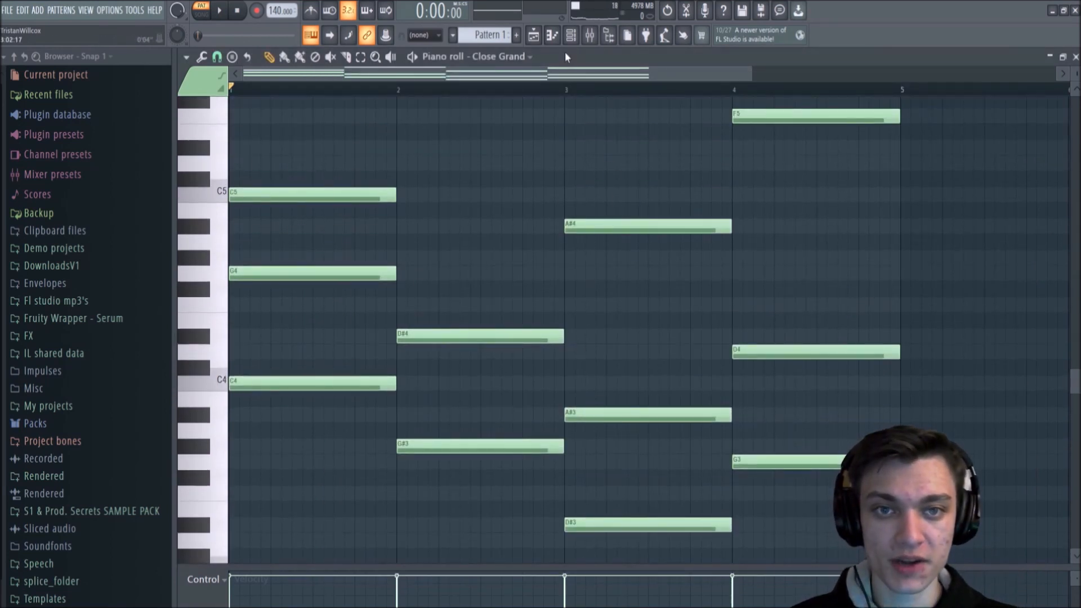
{"action": "left_click", "coordinate": [571, 35]}
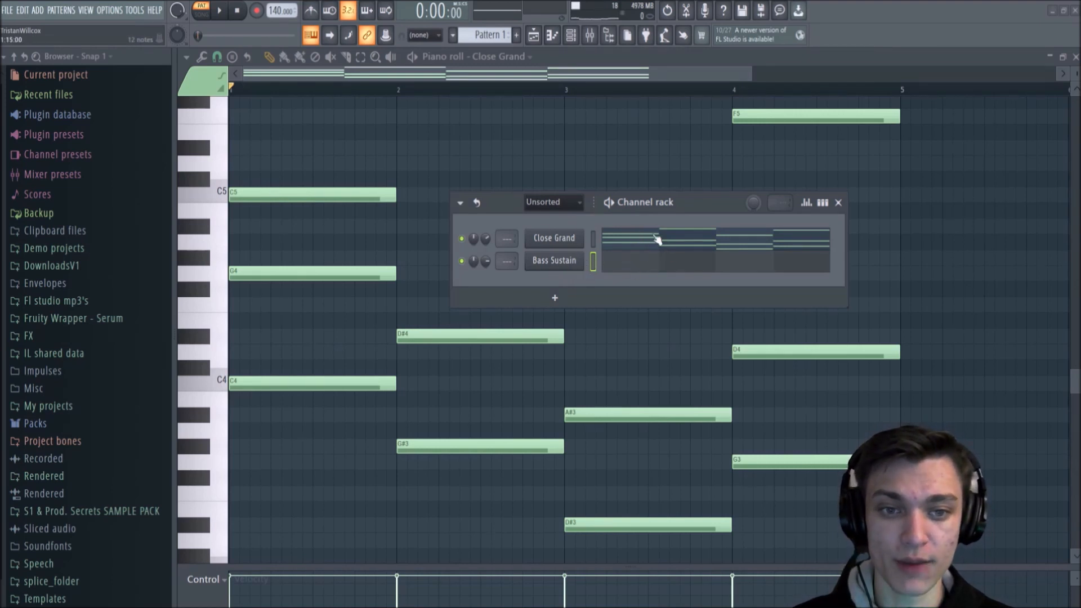
{"action": "left_click", "coordinate": [839, 202]}
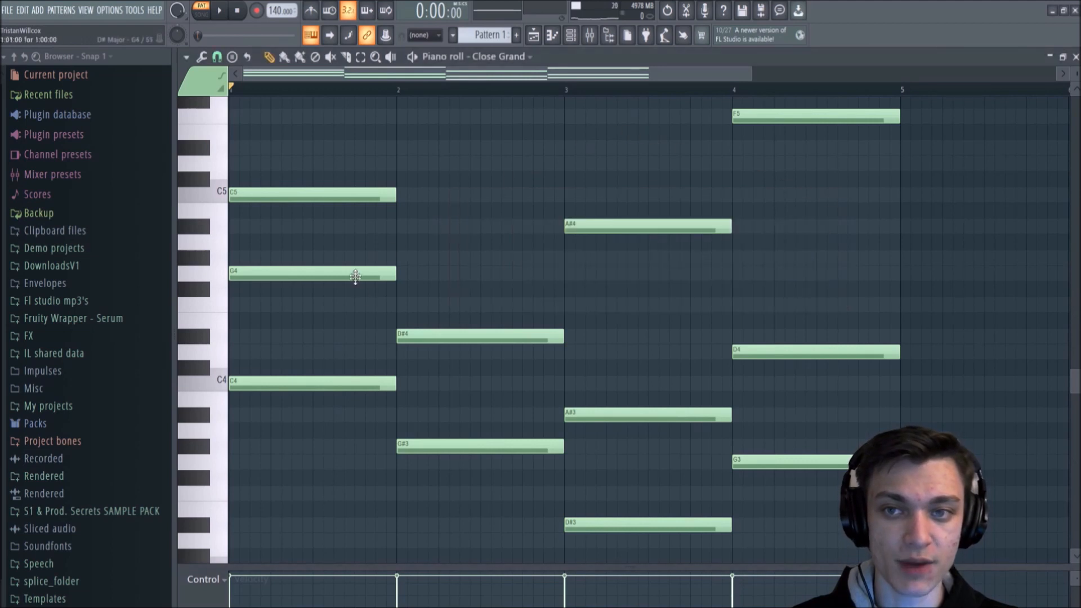
{"action": "left_click", "coordinate": [511, 59]}
{"action": "left_click", "coordinate": [510, 58]}
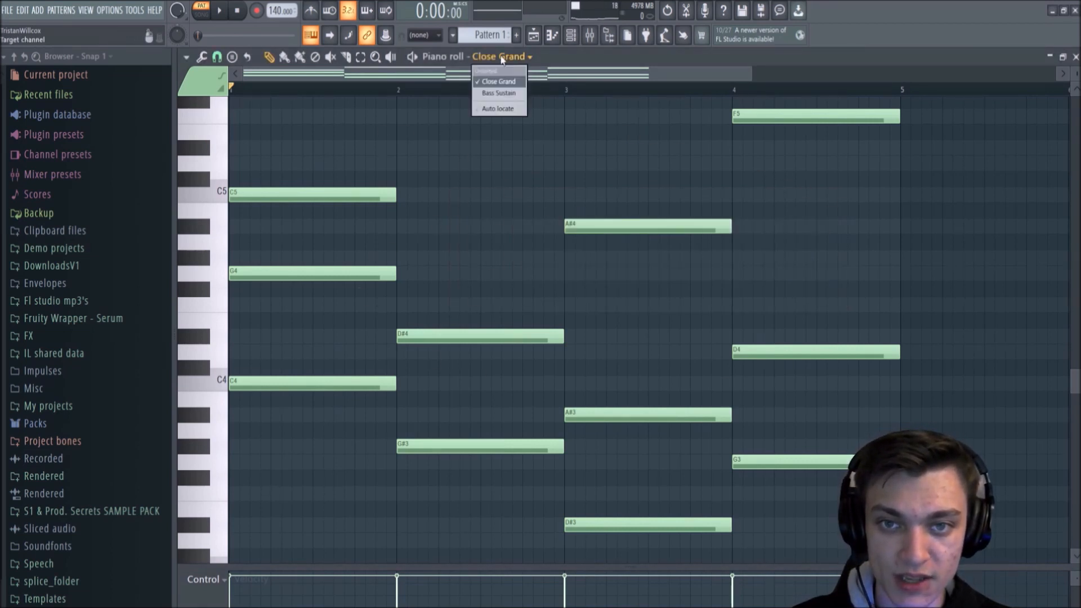
{"action": "left_click", "coordinate": [493, 94]}
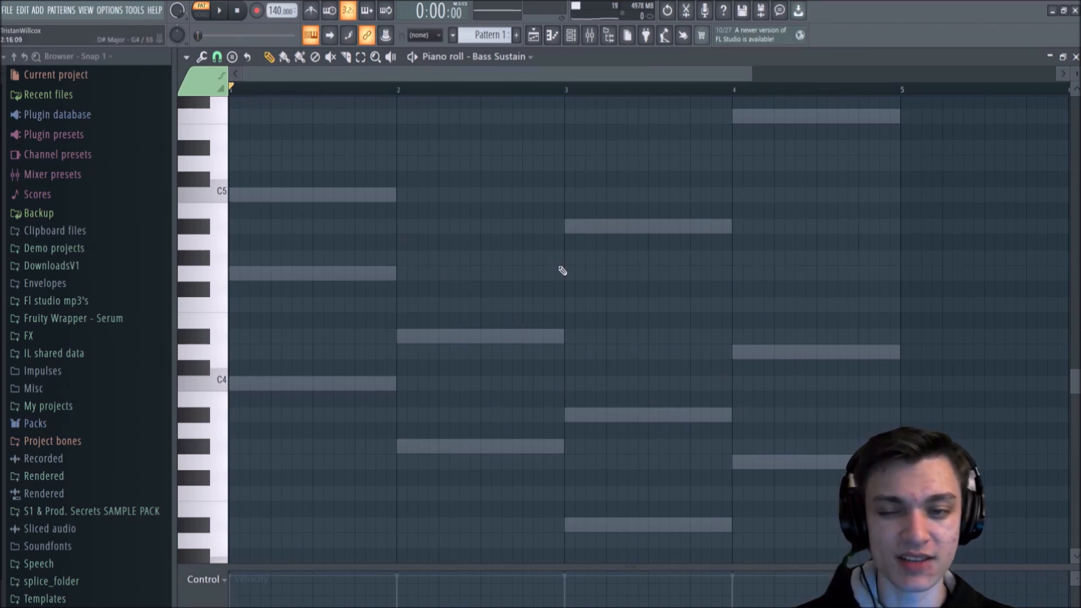
{"action": "key", "text": "space"}
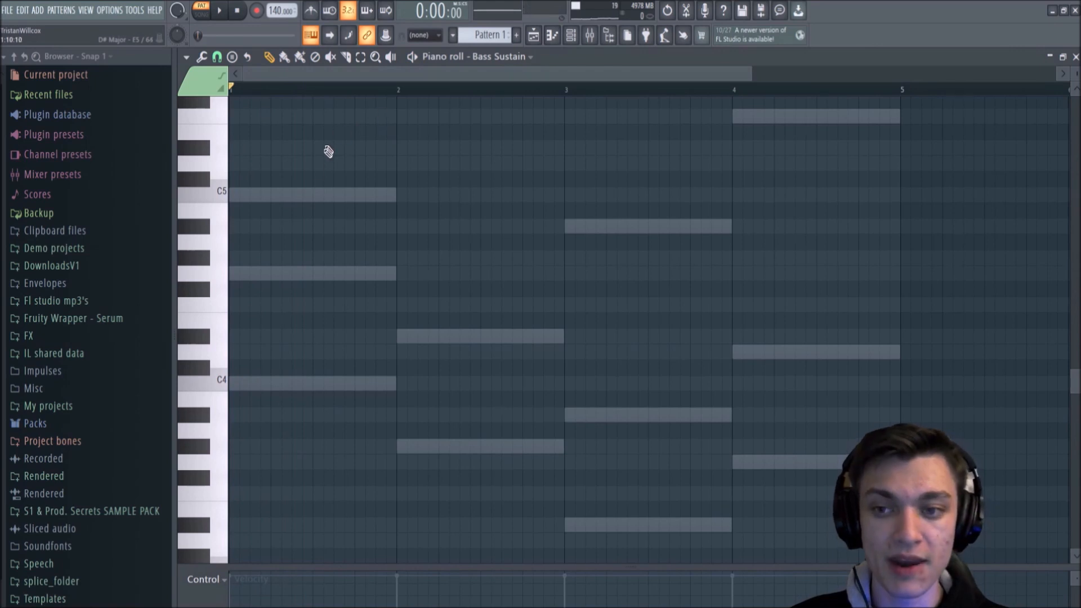
{"action": "left_click", "coordinate": [277, 195]}
{"action": "key", "text": "space"}
{"action": "left_click", "coordinate": [350, 196]}
{"action": "key", "text": "space"}
{"action": "right_click", "coordinate": [352, 196]}
{"action": "right_click", "coordinate": [279, 195]}
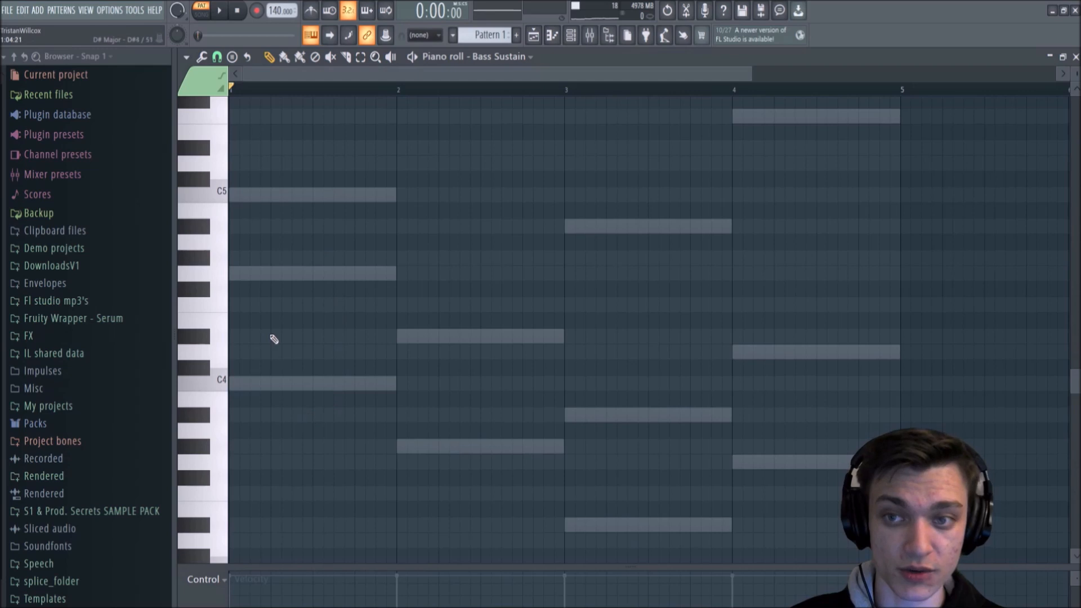
Step: Turn the piano roll's ghost channels display off and back on
{"action": "left_click", "coordinate": [185, 57]}
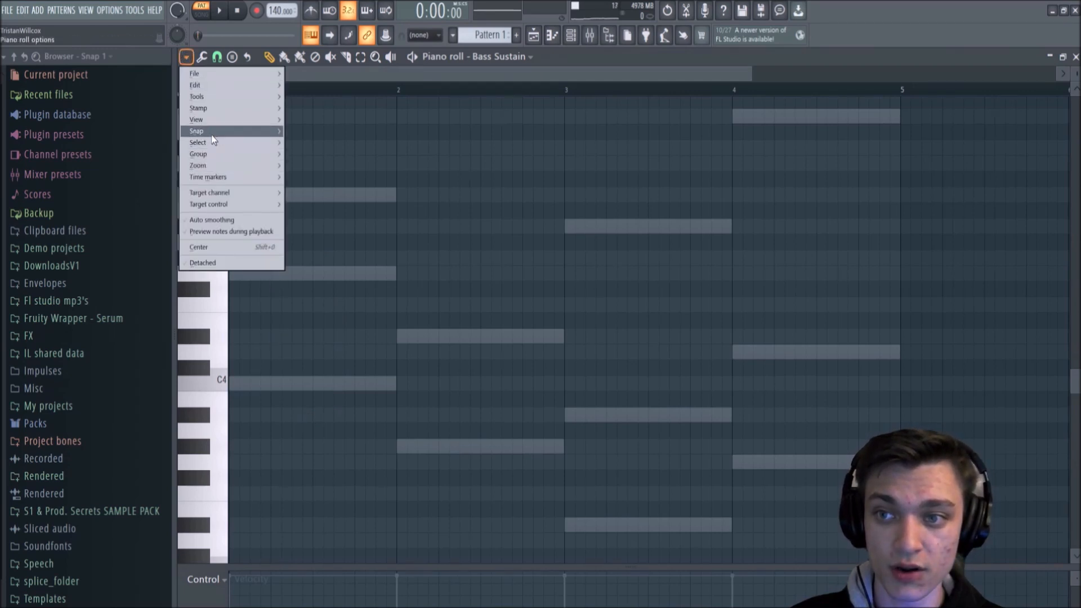
{"action": "mouse_move", "coordinate": [215, 120]}
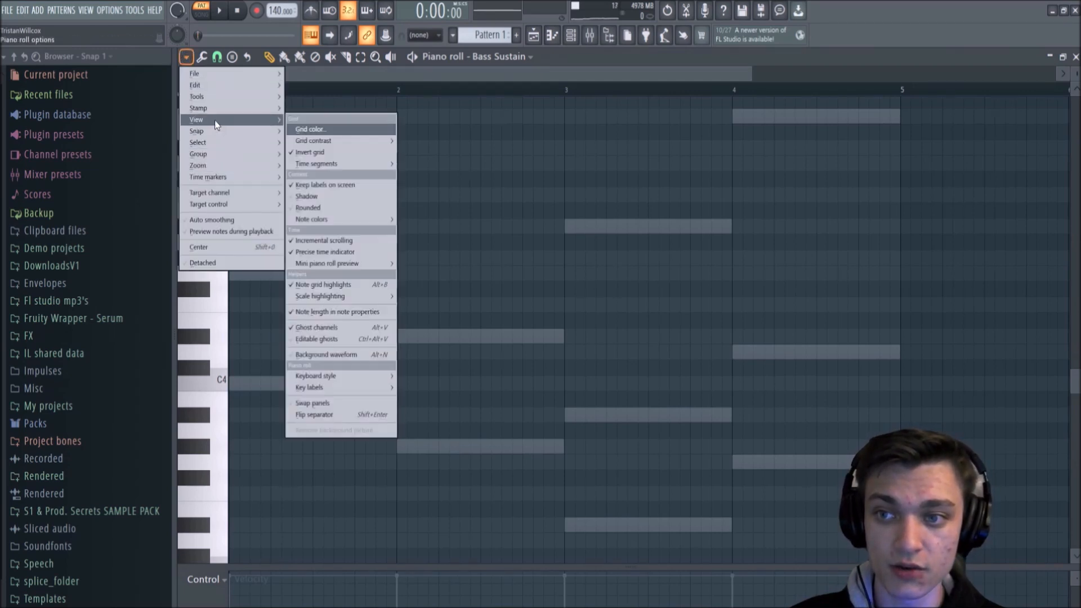
{"action": "left_click", "coordinate": [337, 325]}
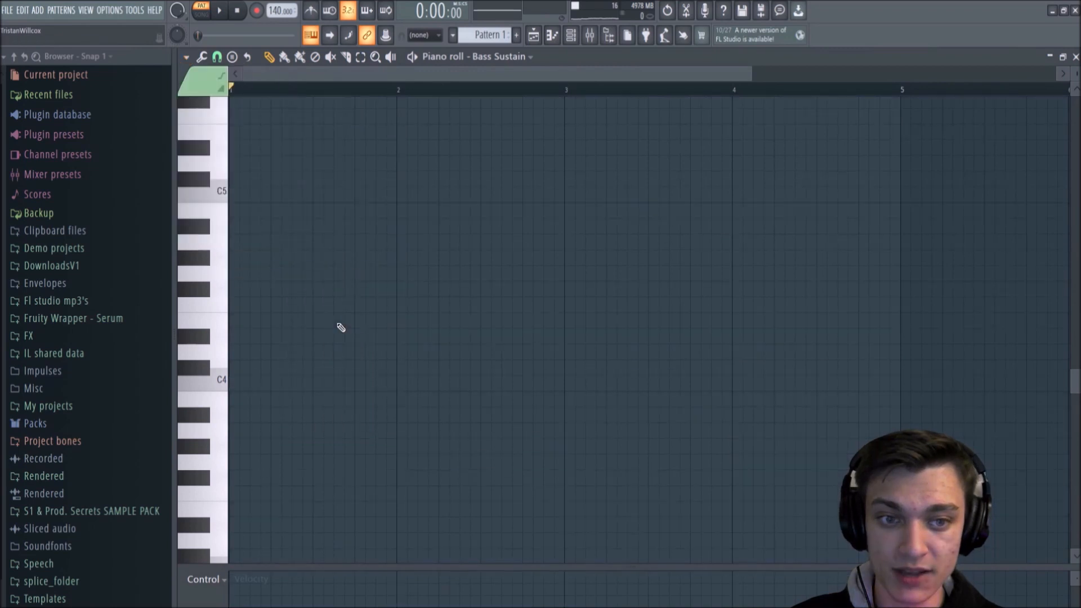
{"action": "left_click", "coordinate": [186, 57]}
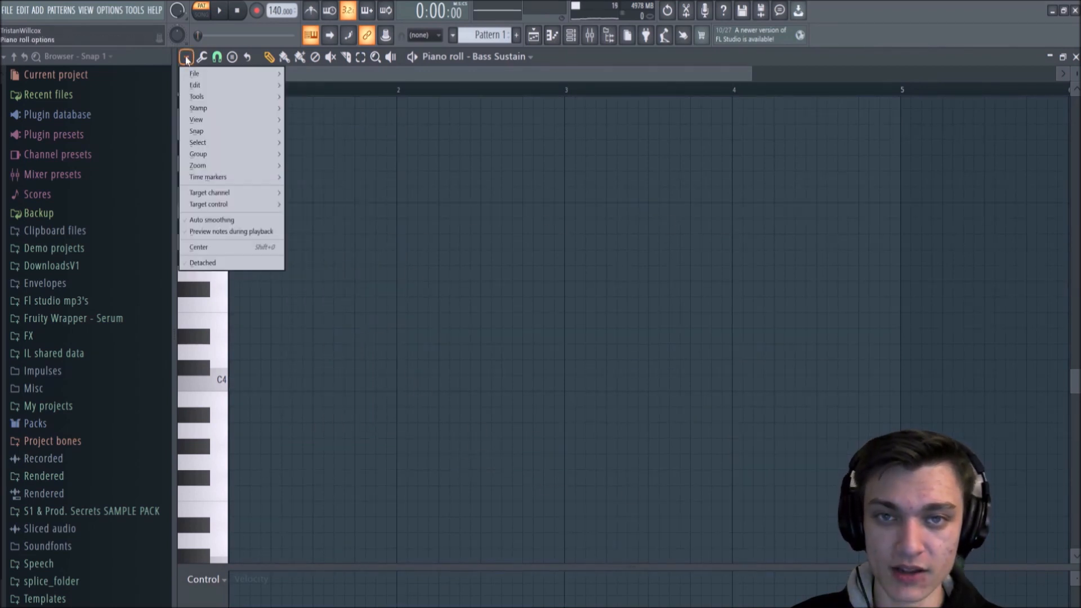
{"action": "mouse_move", "coordinate": [225, 124]}
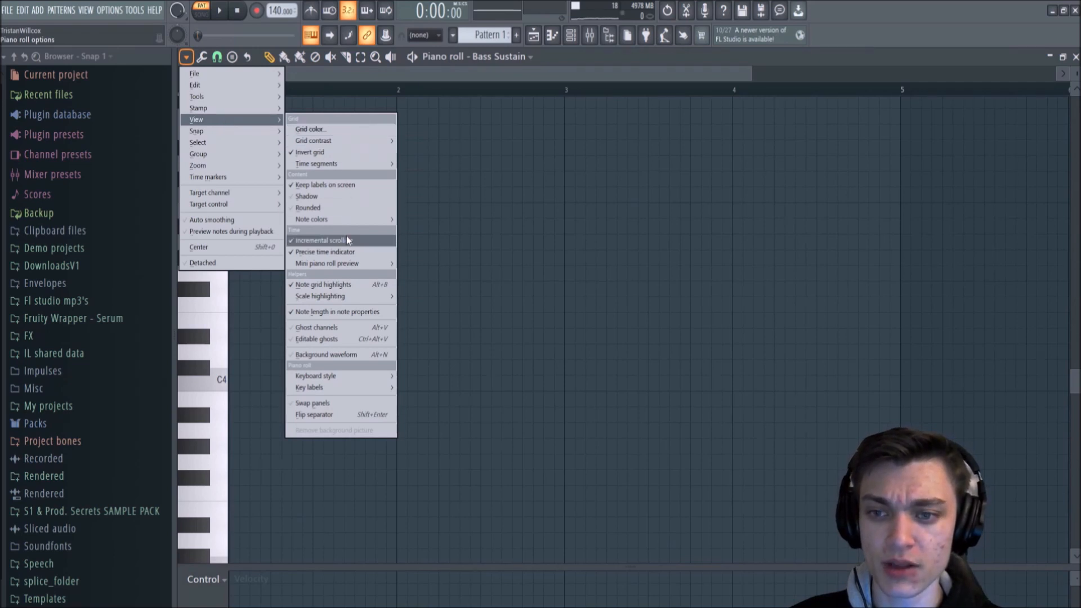
{"action": "left_click", "coordinate": [322, 328]}
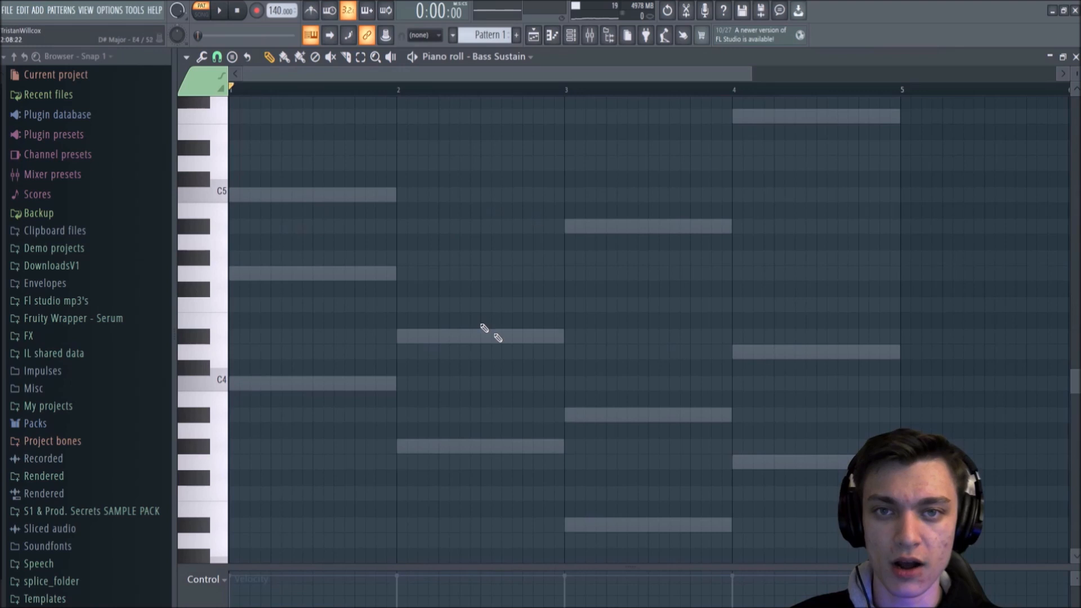
Step: Return the piano roll to Close Grand and copy its four root notes: C4, G#3, D#3 and G3
{"action": "scroll", "coordinate": [405, 357], "scroll_direction": "down", "scroll_amount": 3}
{"action": "scroll", "coordinate": [595, 340], "scroll_direction": "up", "scroll_amount": 3}
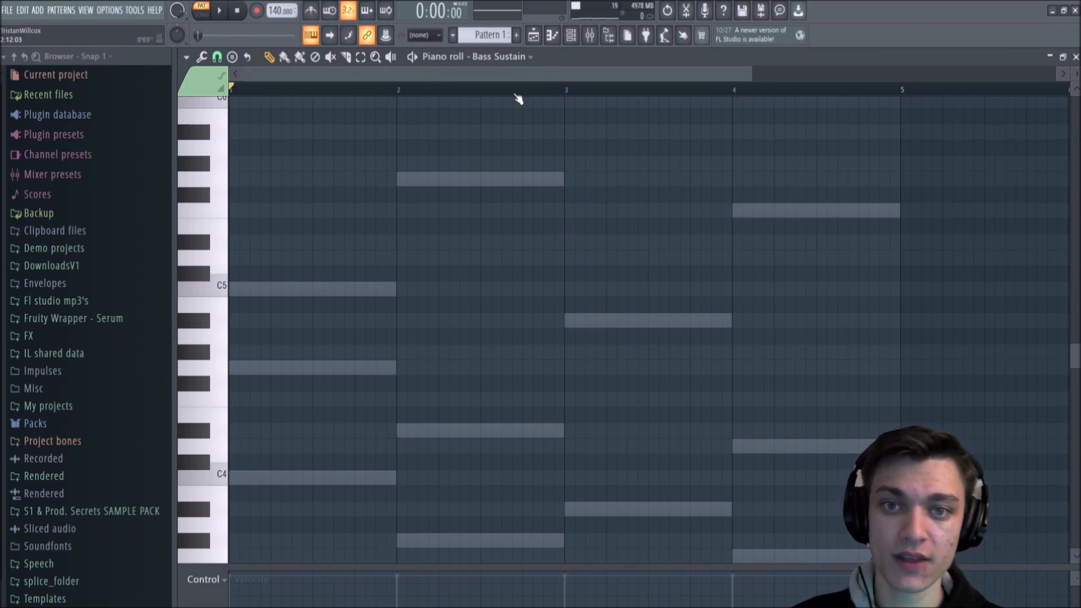
{"action": "left_click", "coordinate": [506, 57]}
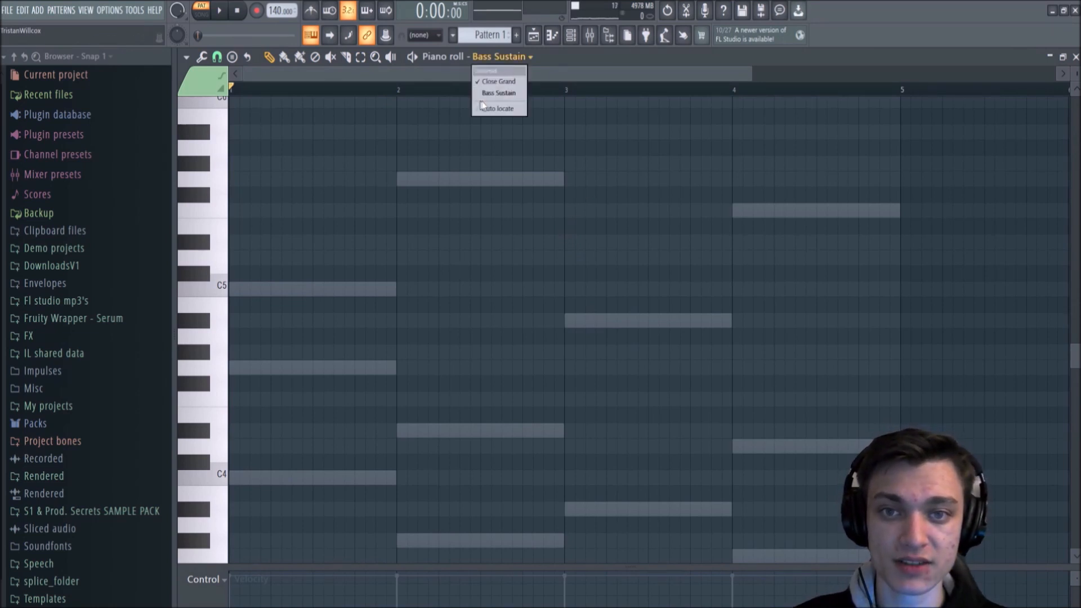
{"action": "left_click", "coordinate": [510, 83]}
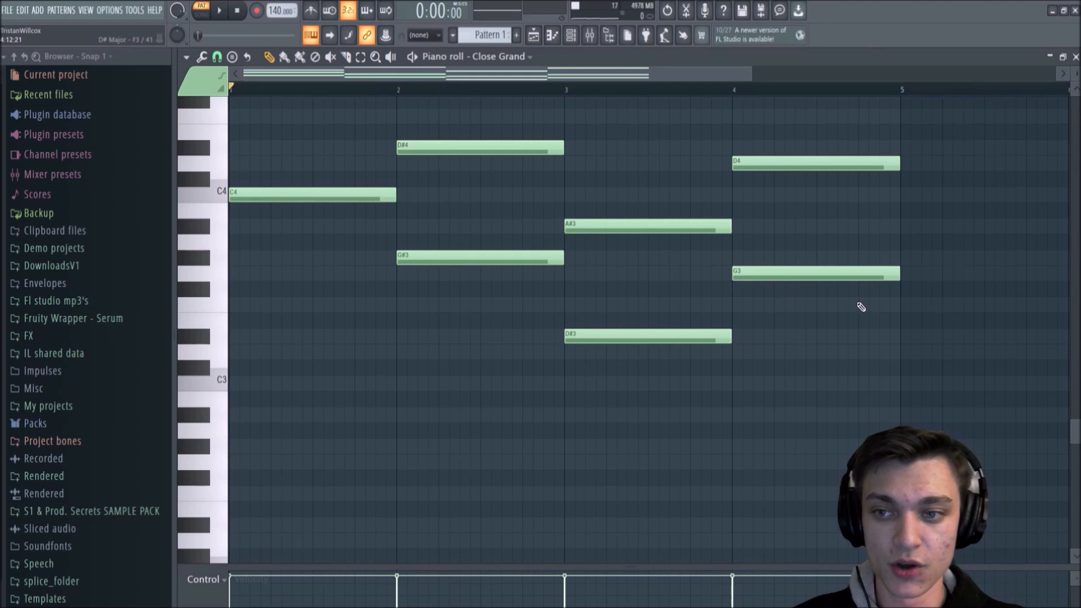
{"action": "scroll", "coordinate": [714, 331], "scroll_direction": "up", "scroll_amount": 1}
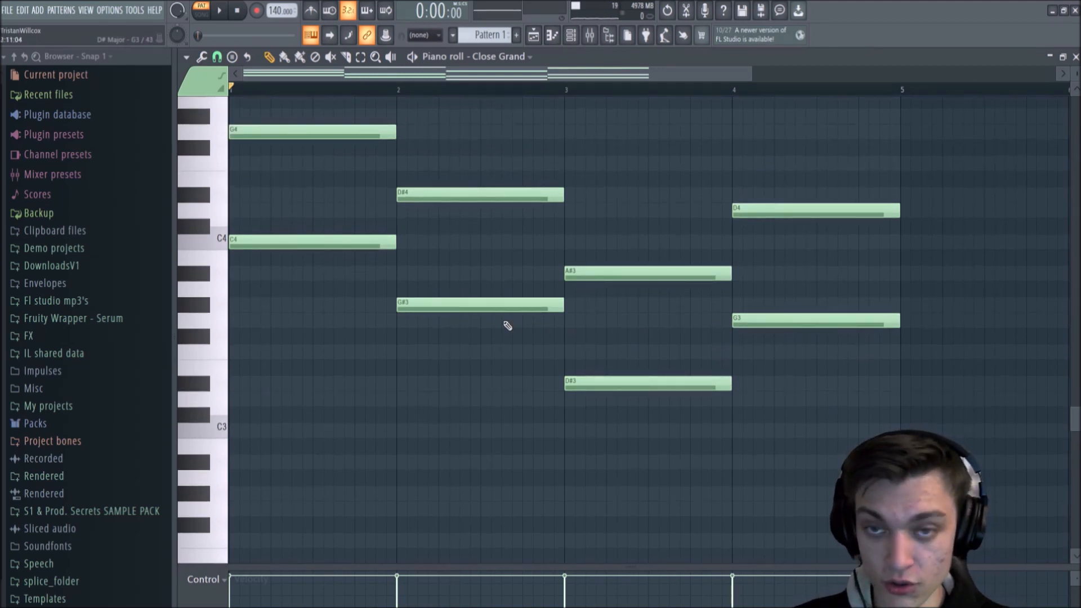
{"action": "left_click_drag", "start_coordinate": [280, 171], "coordinate": [285, 318]}
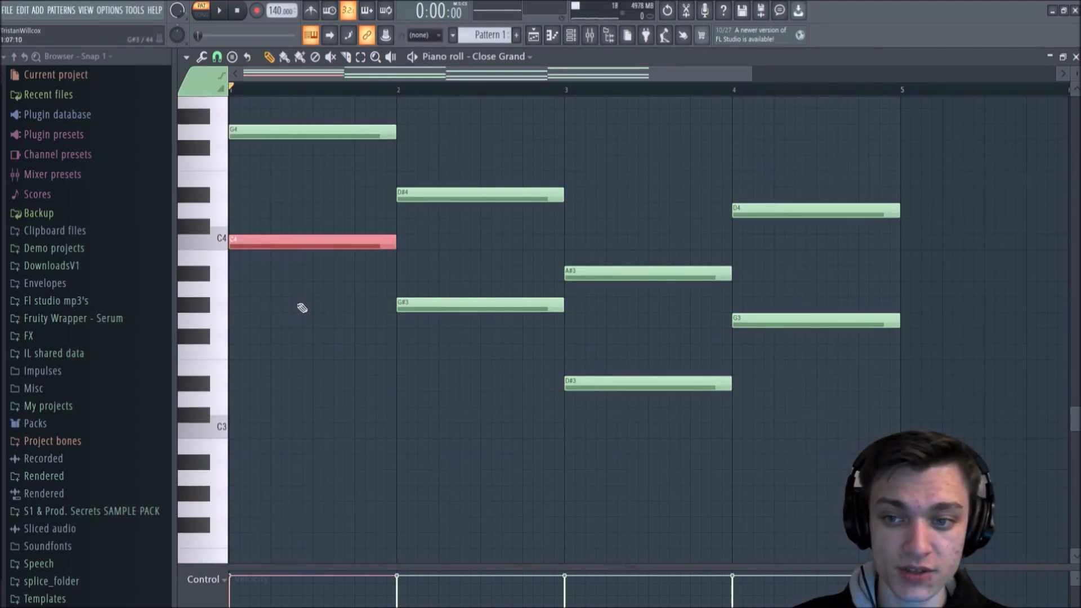
{"action": "left_click_drag", "start_coordinate": [448, 251], "coordinate": [504, 420]}
{"action": "left_click_drag", "start_coordinate": [596, 313], "coordinate": [687, 418]}
{"action": "mouse_move", "coordinate": [791, 299]}
{"action": "left_mouse_down"}
{"action": "mouse_move", "coordinate": [881, 403]}
{"action": "mouse_move", "coordinate": [833, 306]}
{"action": "mouse_move", "coordinate": [855, 368]}
{"action": "left_mouse_up"}
{"action": "left_click", "coordinate": [804, 326], "text": "ctrl+shift"}
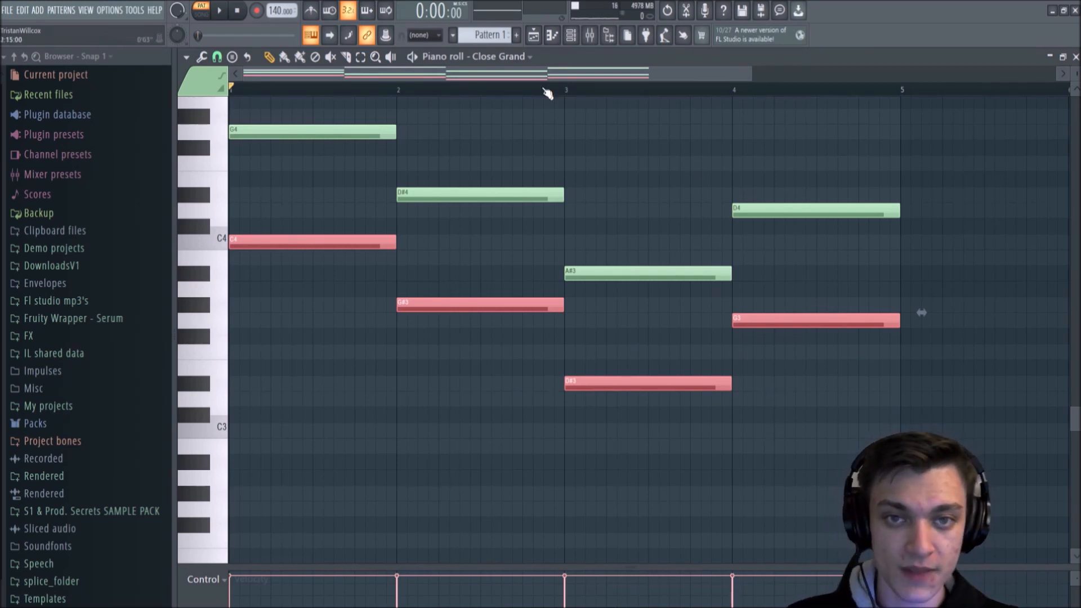
Step: Paste the copied root notes into the Bass Sustain channel at the same bars and pitches, and play the pattern through once
{"action": "left_click", "coordinate": [498, 56]}
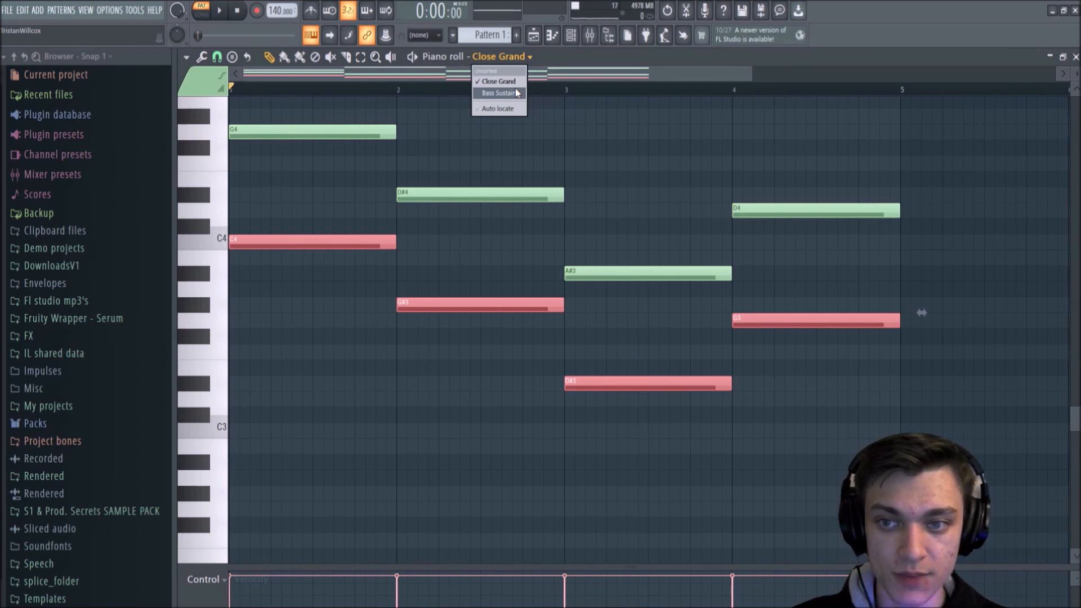
{"action": "left_click", "coordinate": [517, 93]}
{"action": "key", "text": "ctrl+v"}
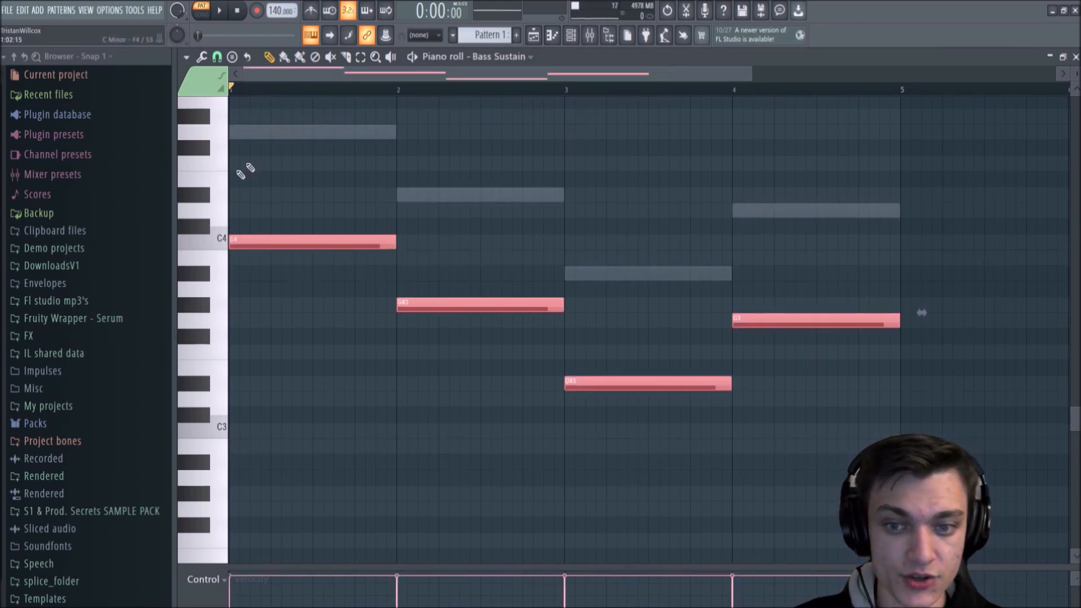
{"action": "scroll", "coordinate": [535, 337], "scroll_direction": "up", "scroll_amount": 3}
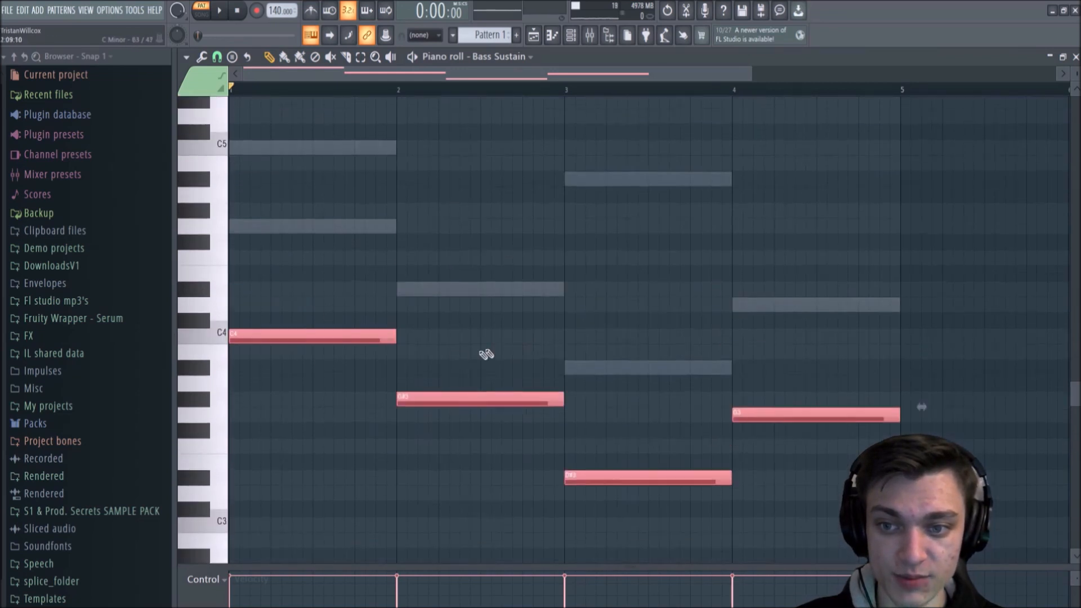
{"action": "mouse_move", "coordinate": [261, 334]}
{"action": "left_mouse_down"}
{"action": "mouse_move", "coordinate": [387, 334]}
{"action": "mouse_move", "coordinate": [262, 334]}
{"action": "left_mouse_up"}
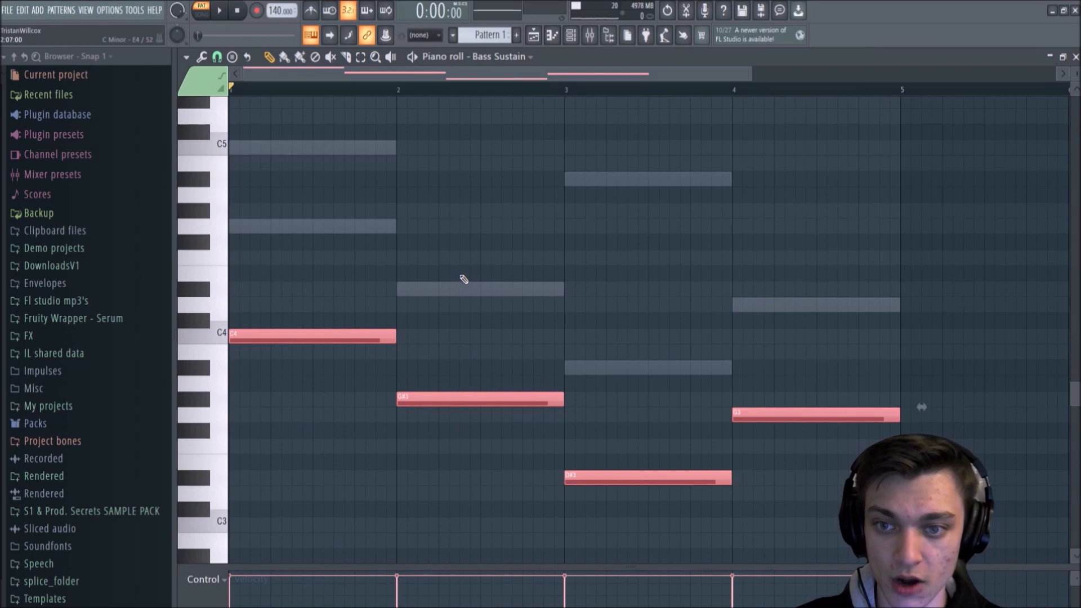
{"action": "key", "text": "ctrl+d"}
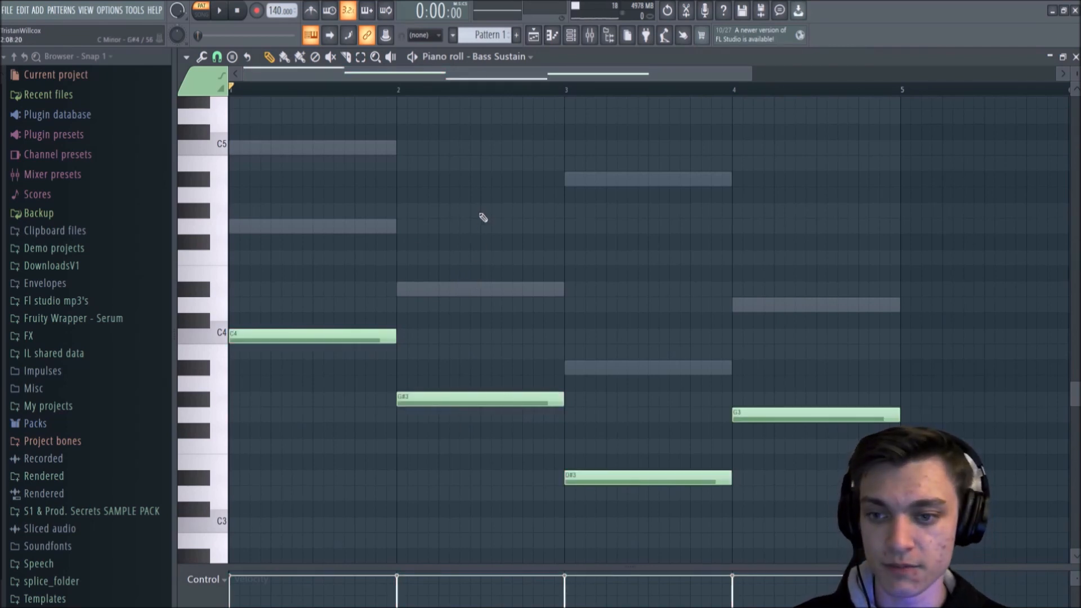
{"action": "key", "text": "space"}
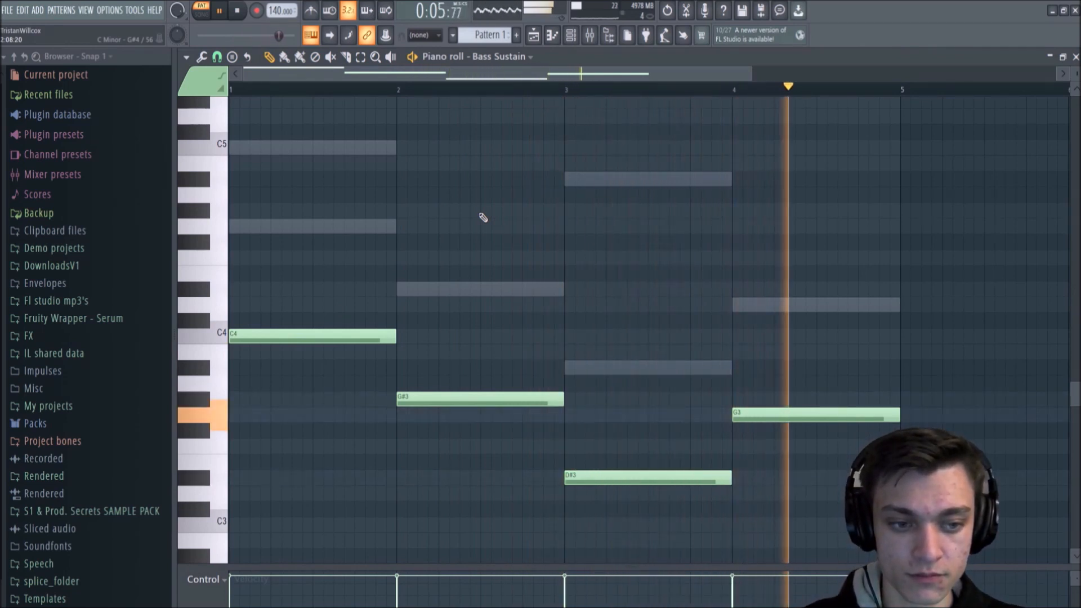
{"action": "key", "text": "space"}
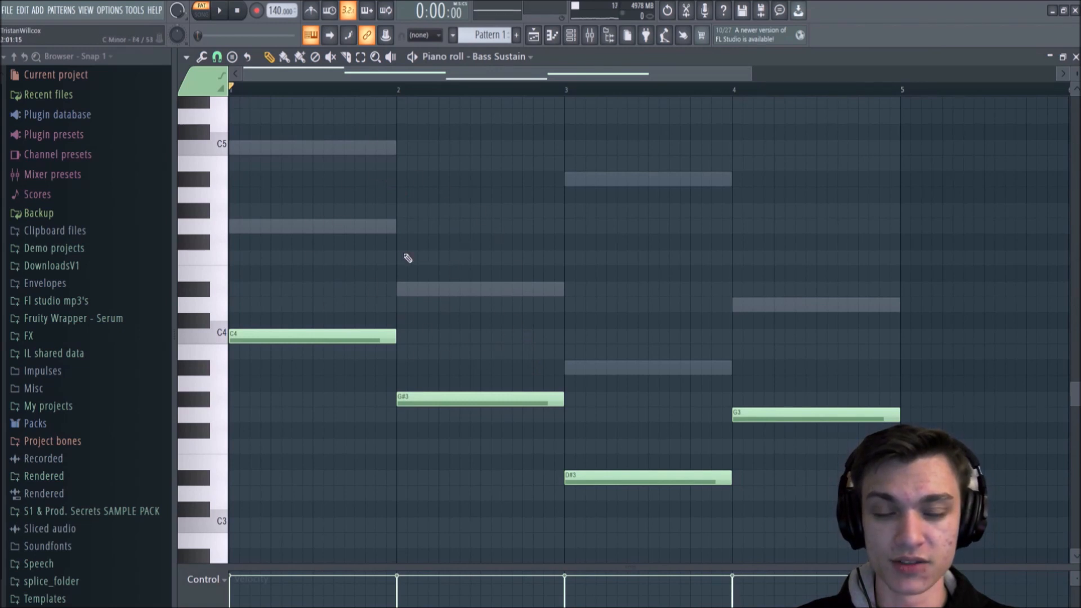
Step: Add a new FLEX channel in the channel rack, close the rack, and reposition the FLEX window so its controls are fully visible
{"action": "scroll", "coordinate": [569, 279], "scroll_direction": "up", "scroll_amount": 3}
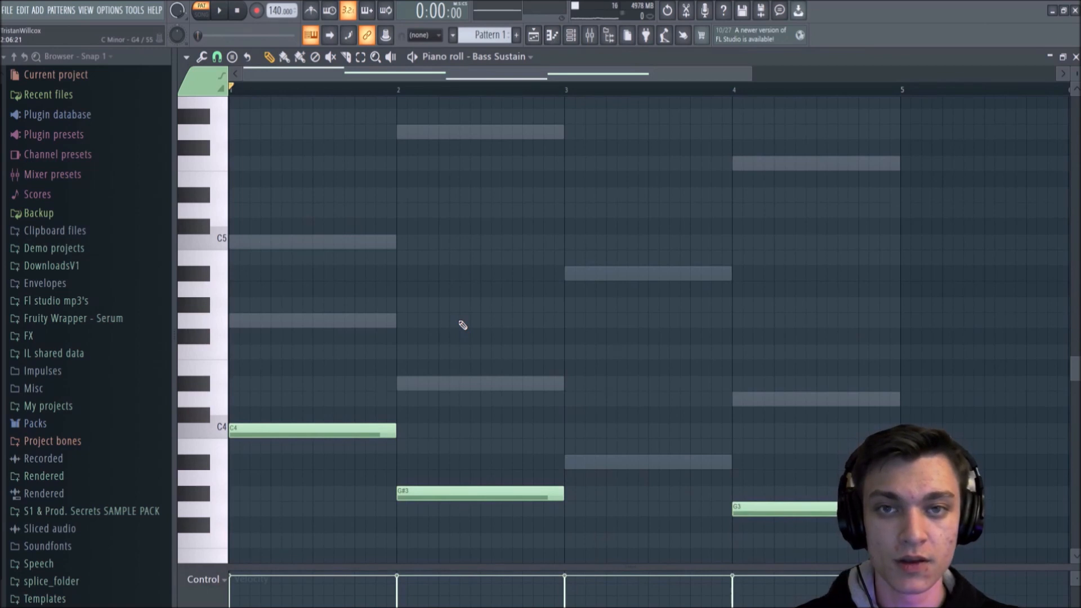
{"action": "left_click", "coordinate": [571, 35]}
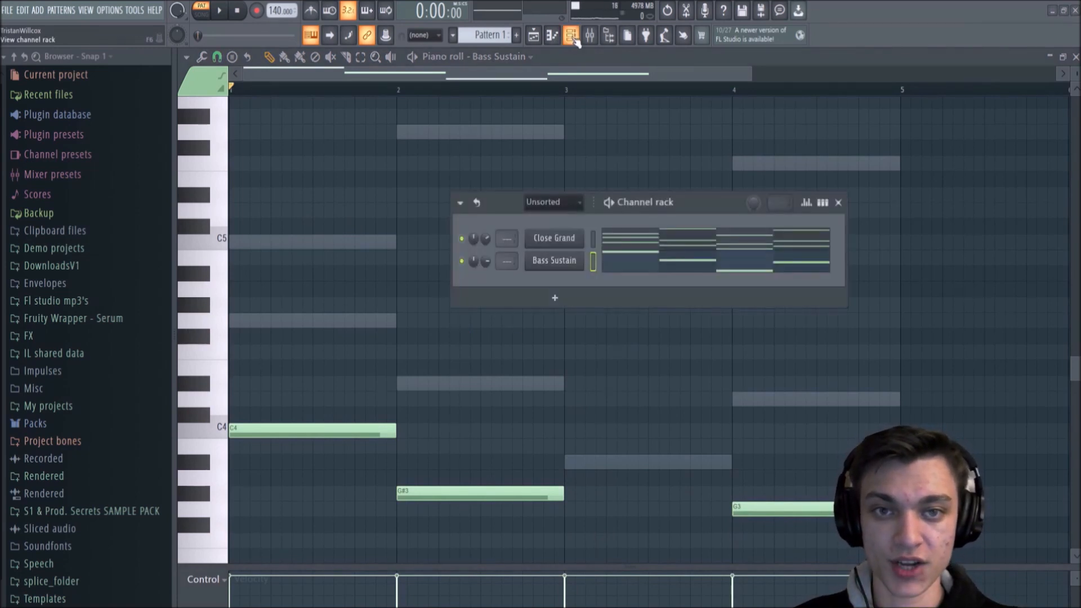
{"action": "left_click", "coordinate": [563, 296]}
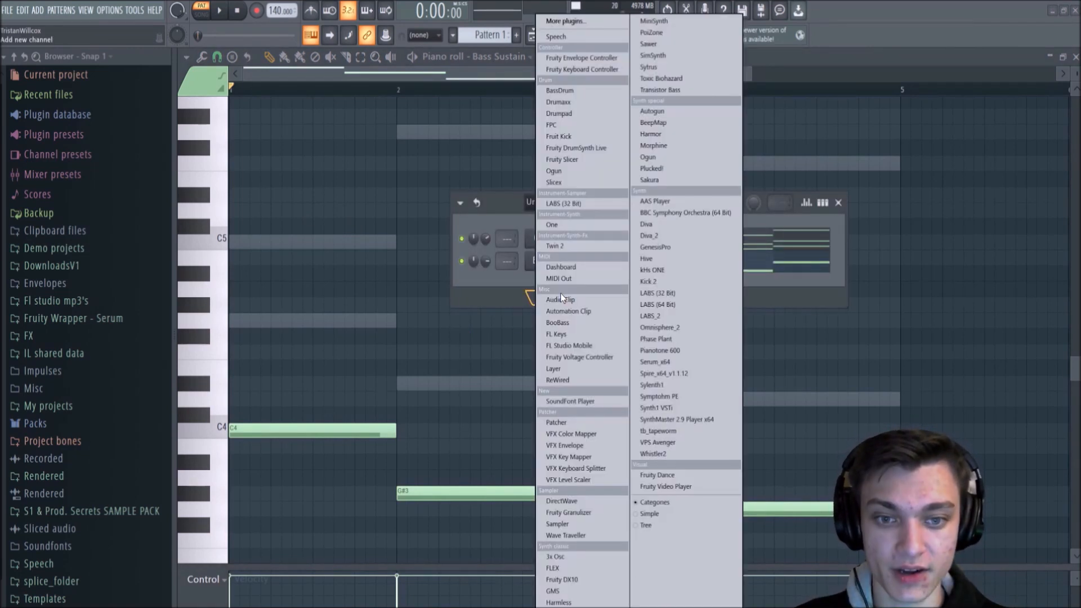
{"action": "left_click", "coordinate": [567, 568]}
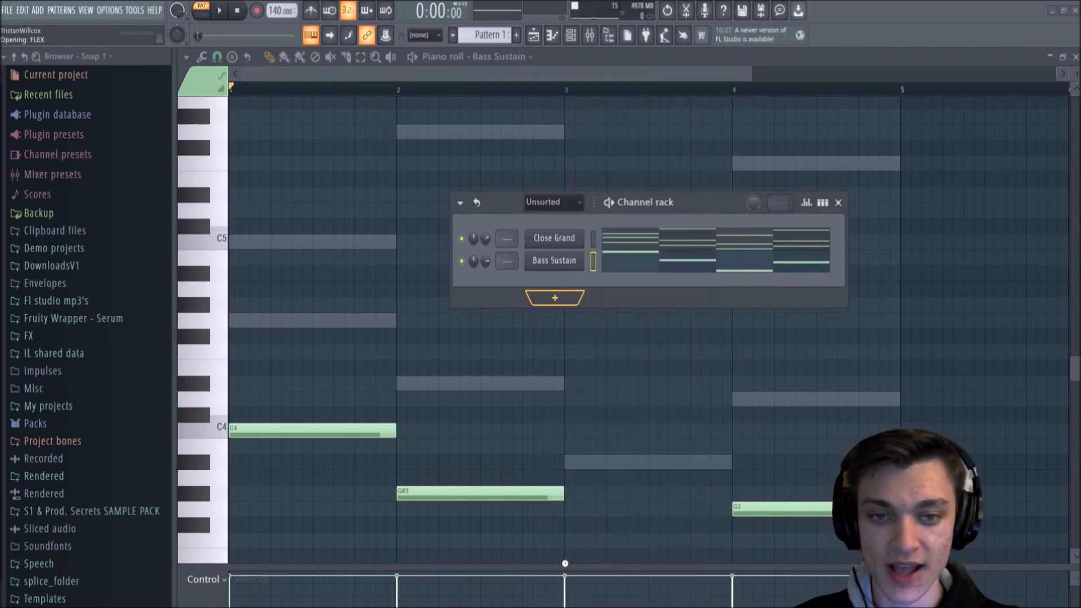
{"action": "left_click", "coordinate": [838, 204]}
{"action": "left_click_drag", "start_coordinate": [587, 242], "coordinate": [600, 96]}
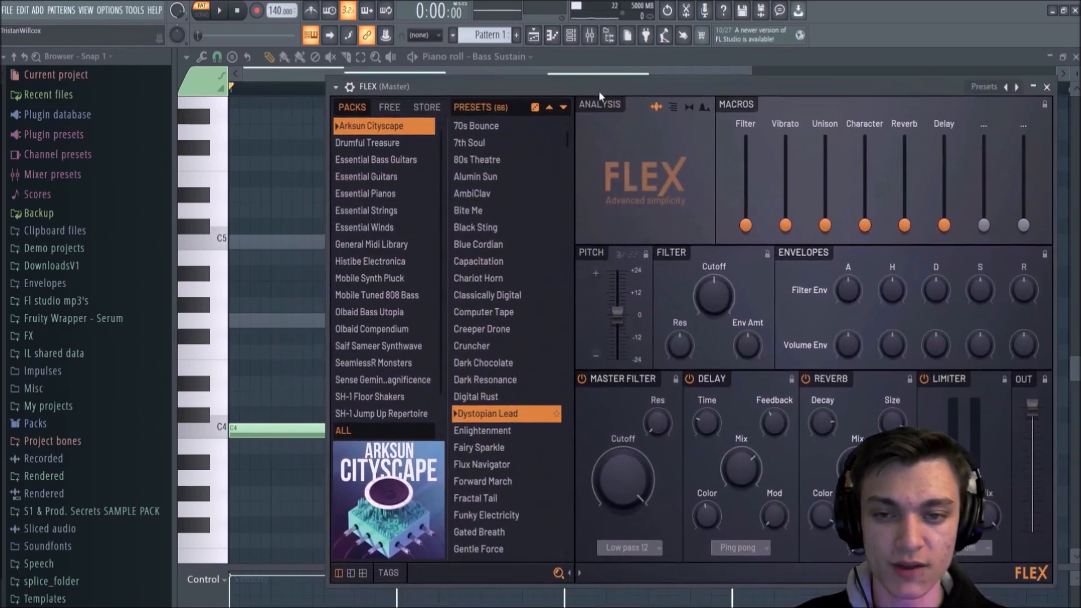
Step: Load the Tubas Staccato preset from the Essential Winds pack in FLEX, and close the plugin window
{"action": "left_click", "coordinate": [367, 227]}
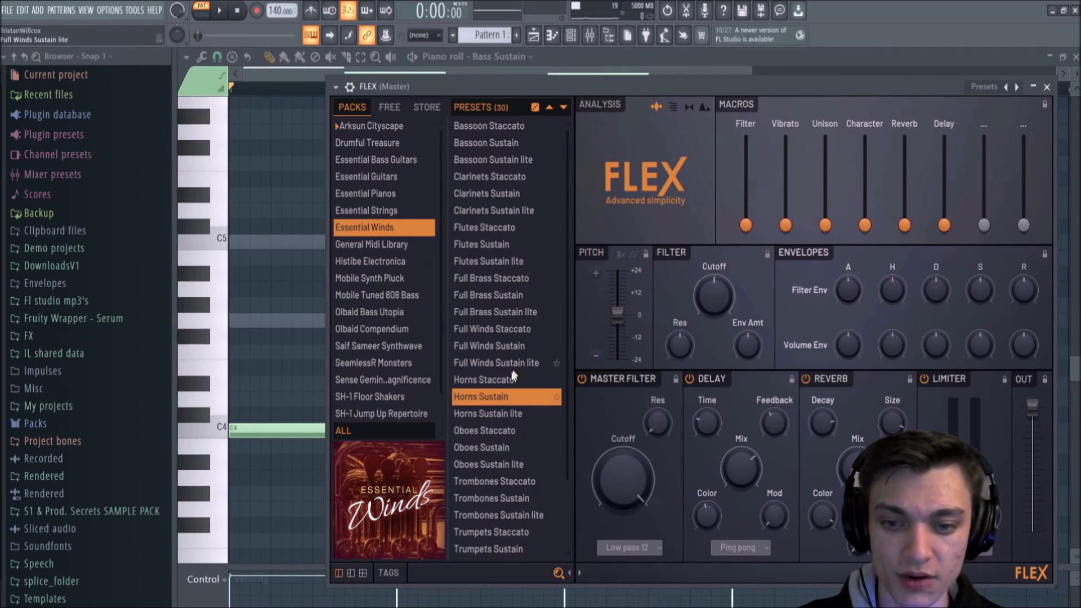
{"action": "scroll", "coordinate": [506, 442], "scroll_direction": "down", "scroll_amount": 2}
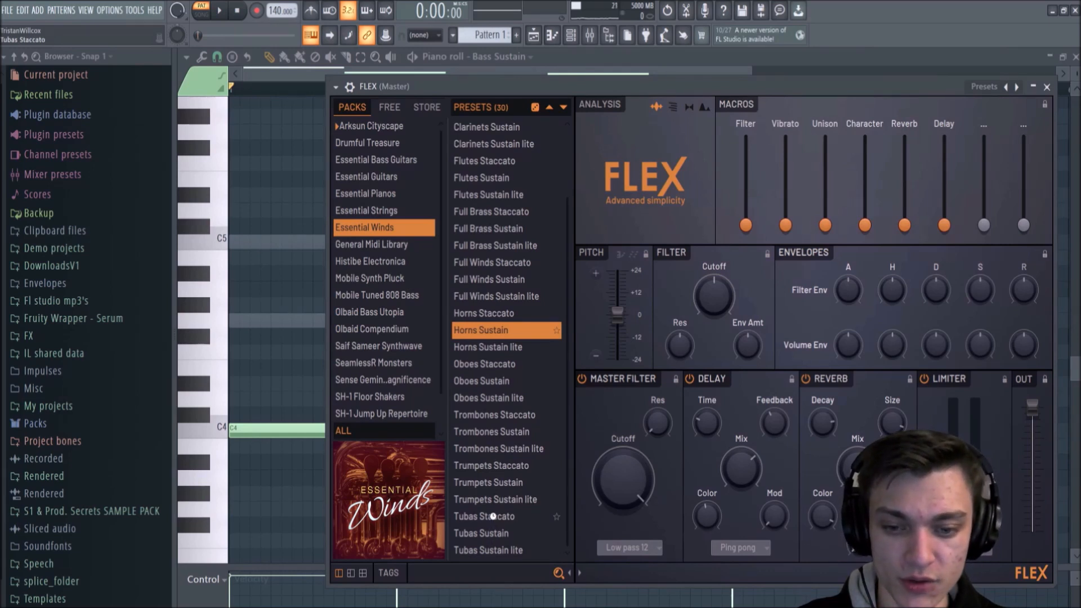
{"action": "left_click", "coordinate": [492, 516]}
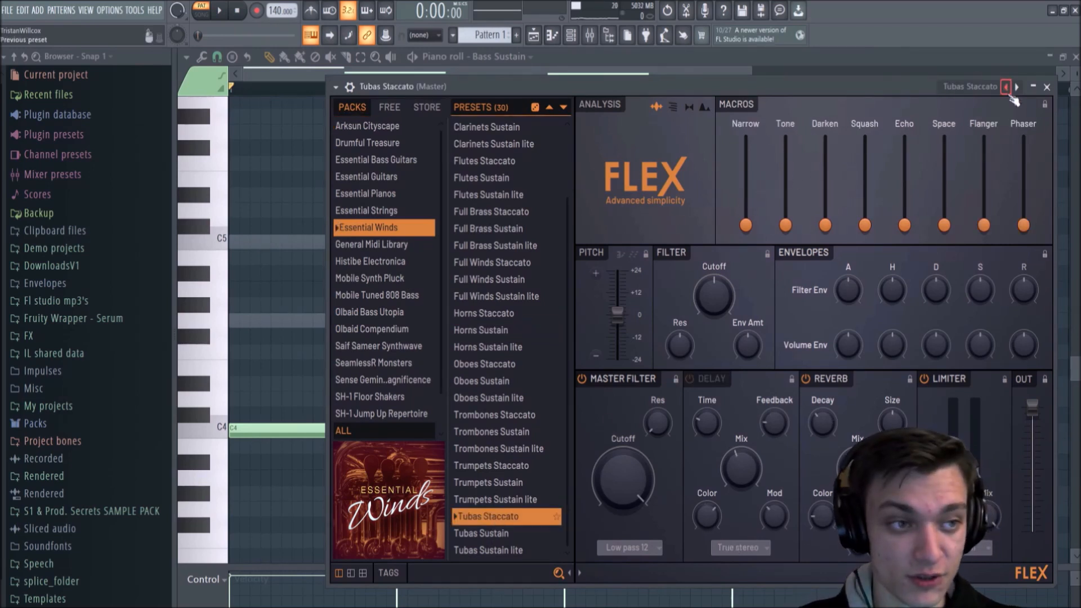
{"action": "left_click", "coordinate": [1047, 86]}
Step: Switch the piano roll to the Tubas Staccato channel
{"action": "scroll", "coordinate": [416, 179], "scroll_direction": "up", "scroll_amount": 3}
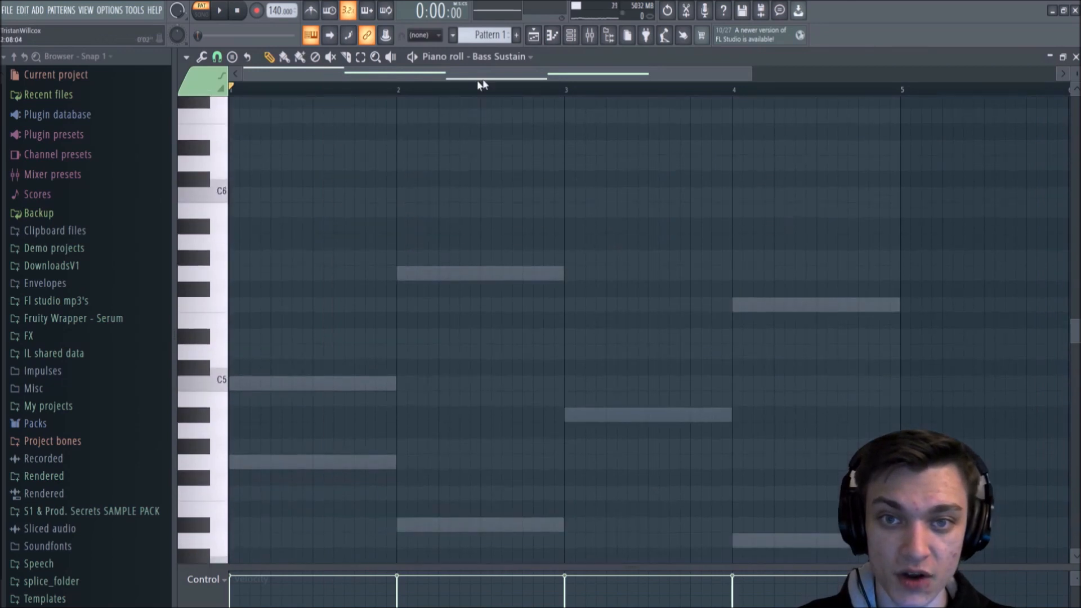
{"action": "left_click", "coordinate": [499, 56]}
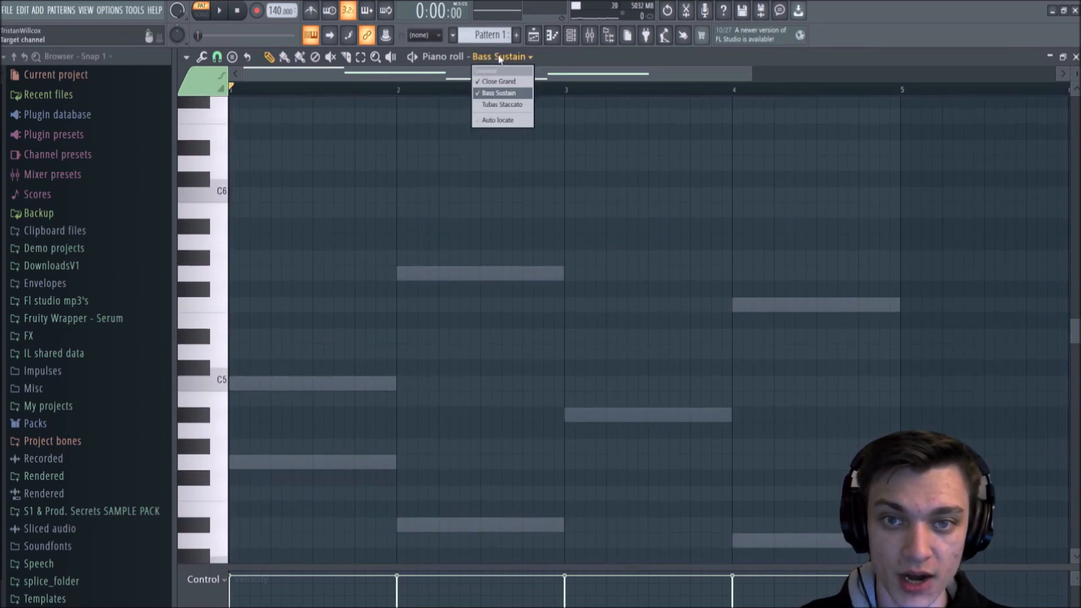
{"action": "left_click", "coordinate": [508, 104]}
{"action": "scroll", "coordinate": [499, 150], "scroll_direction": "down", "scroll_amount": 1}
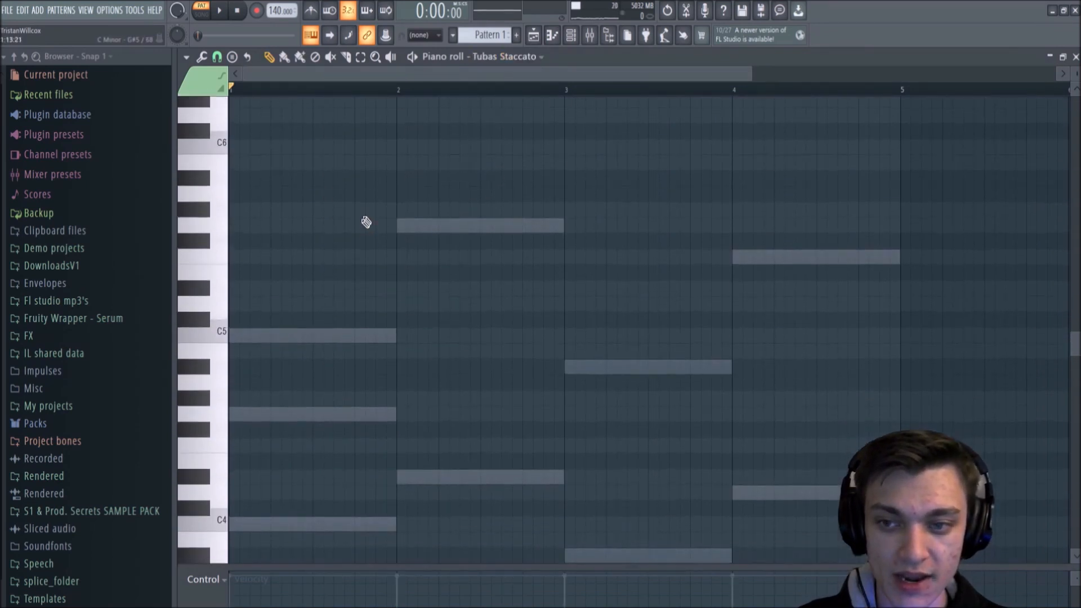
{"action": "left_click", "coordinate": [252, 259]}
{"action": "left_click", "coordinate": [294, 226]}
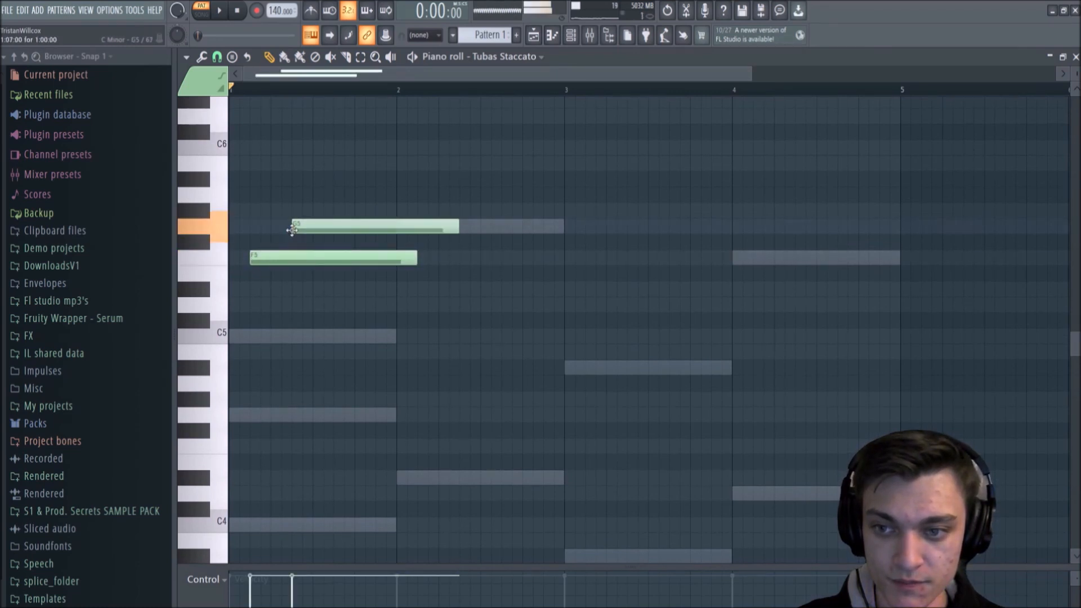
{"action": "left_click", "coordinate": [325, 211]}
{"action": "right_click", "coordinate": [351, 210]}
{"action": "right_click", "coordinate": [333, 226]}
{"action": "right_click", "coordinate": [297, 258]}
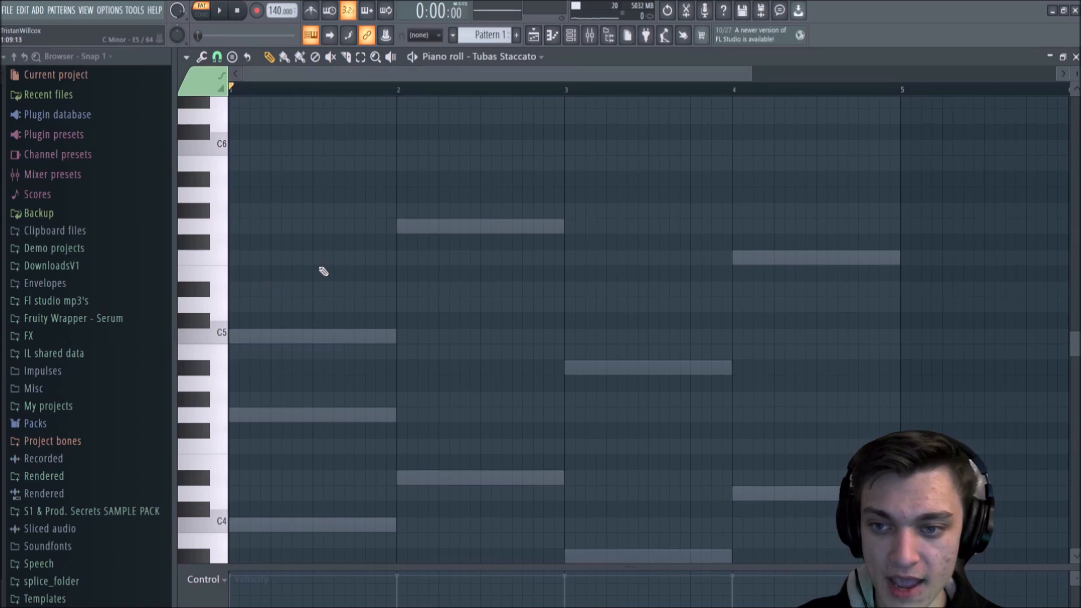
Step: Draw three consecutive one-beat G5 notes from the start of bar 1
{"action": "left_click_drag", "start_coordinate": [313, 258], "coordinate": [252, 258]}
{"action": "left_click_drag", "start_coordinate": [393, 269], "coordinate": [266, 278]}
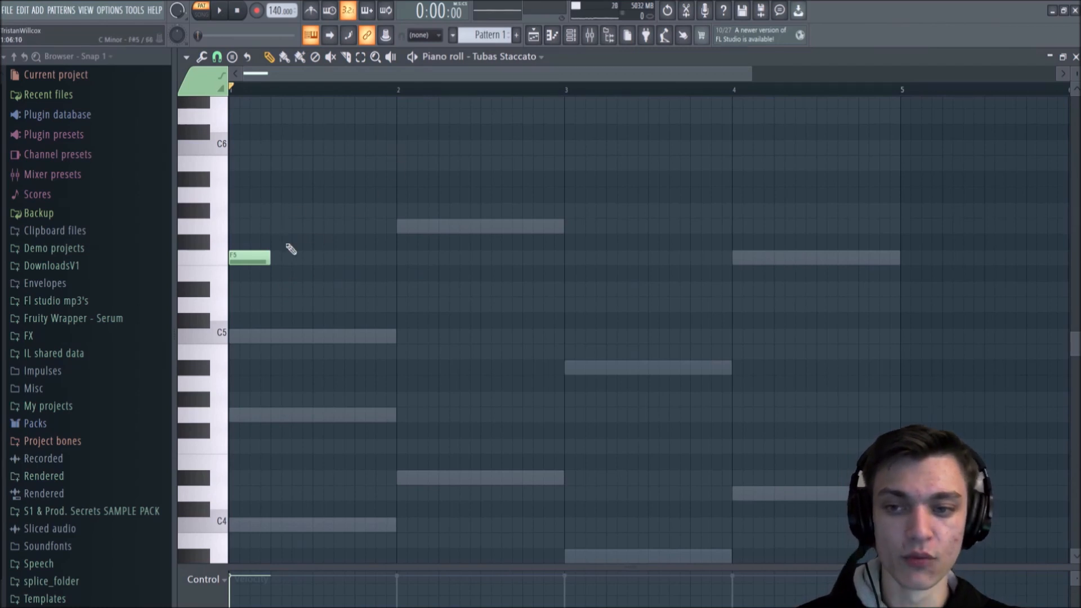
{"action": "right_click", "coordinate": [246, 256]}
{"action": "left_click", "coordinate": [267, 229]}
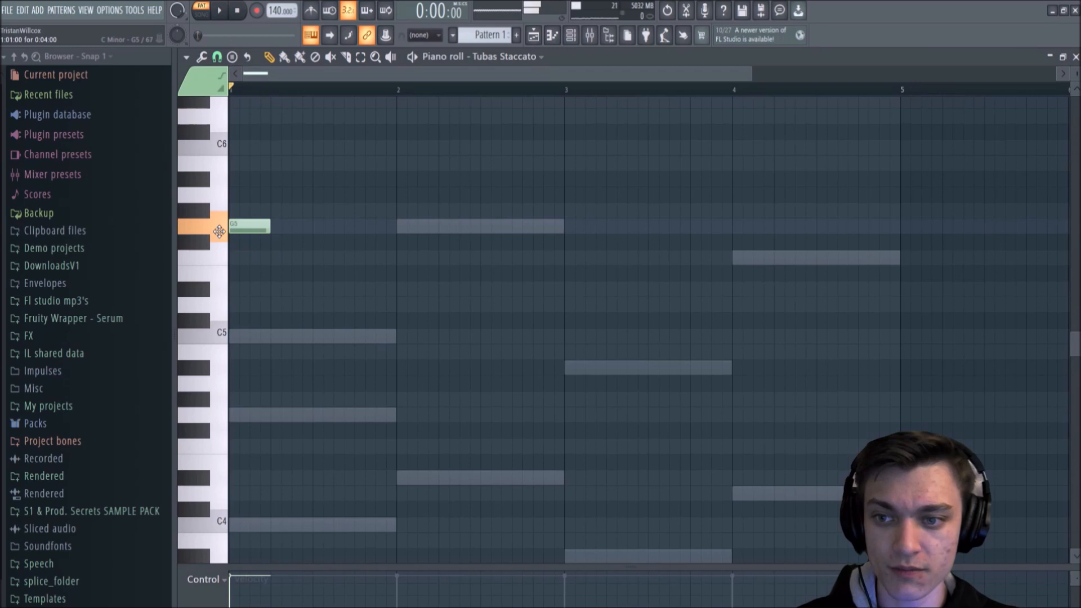
{"action": "left_click", "coordinate": [274, 224]}
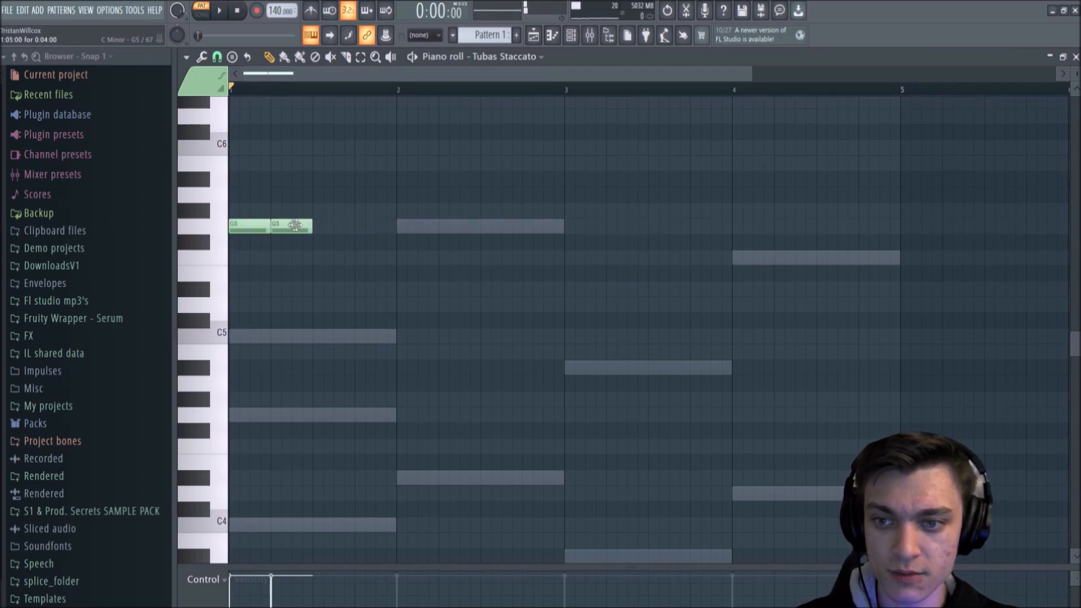
{"action": "left_click", "coordinate": [322, 226]}
{"action": "left_click_drag", "start_coordinate": [317, 226], "coordinate": [313, 226]}
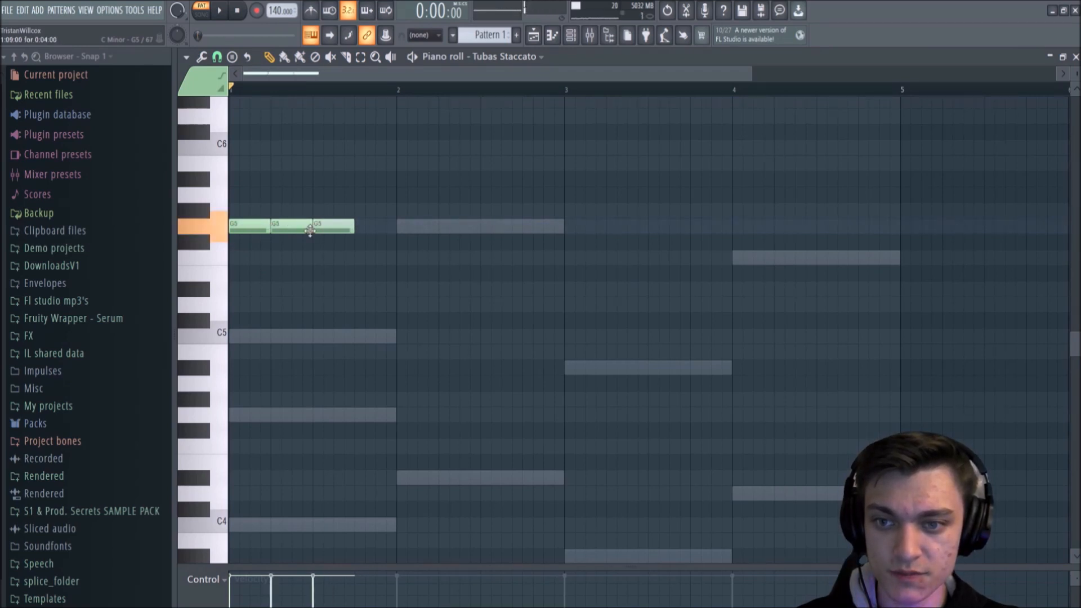
Step: Fill the last beat of bar 1 with two half-beat G5 notes
{"action": "left_click", "coordinate": [370, 224]}
{"action": "left_click_drag", "start_coordinate": [389, 226], "coordinate": [376, 226]}
{"action": "left_click", "coordinate": [385, 225]}
Step: Duplicate the five-note G5 rhythm into bars 2, 3 and 4, play the pattern, and deselect the notes
{"action": "left_click_drag", "start_coordinate": [437, 191], "coordinate": [248, 281]}
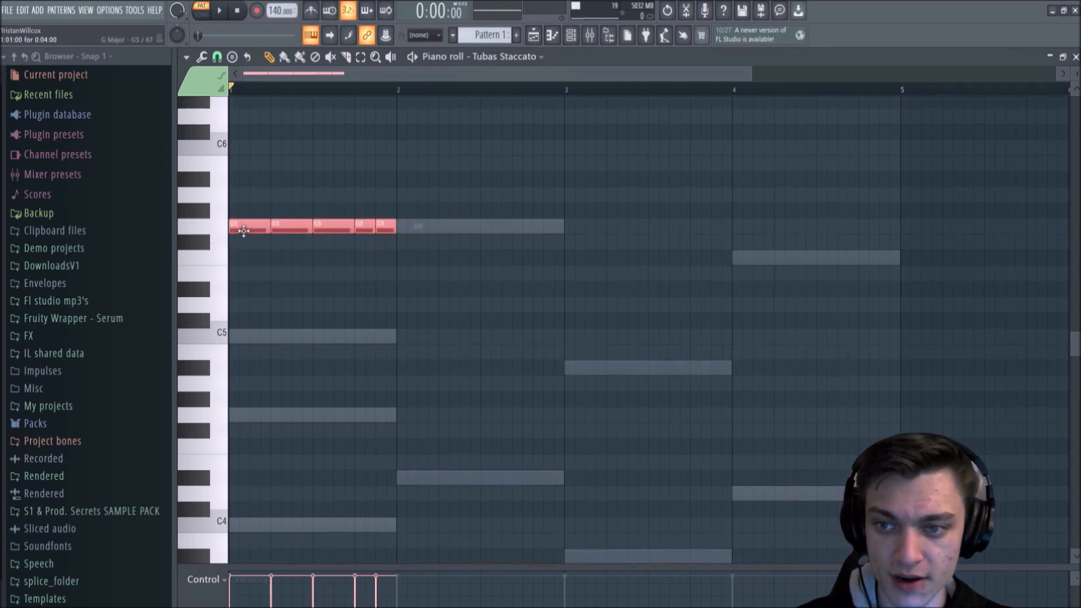
{"action": "left_click_drag", "start_coordinate": [243, 225], "coordinate": [416, 226]}
{"action": "key", "text": "ctrl+b"}
{"action": "key", "text": "ctrl+b"}
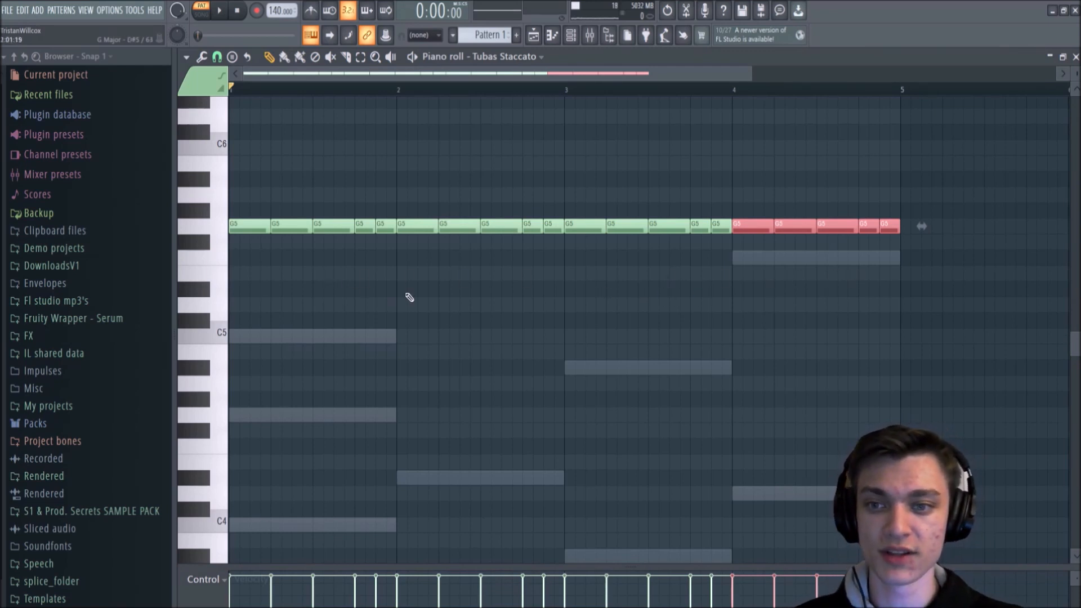
{"action": "key", "text": "space"}
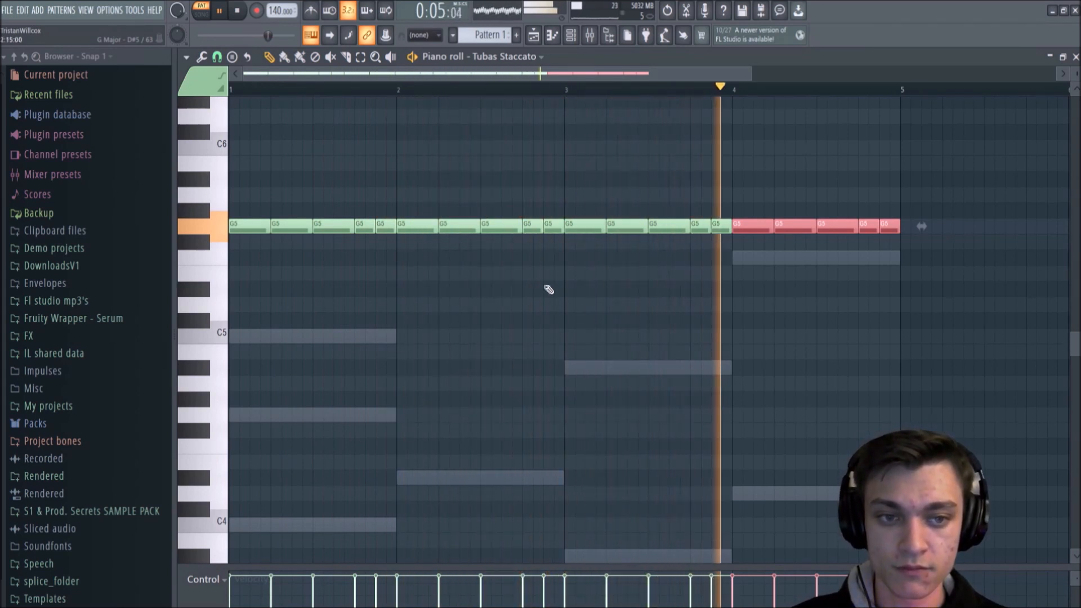
{"action": "key", "text": "space"}
{"action": "left_click", "coordinate": [641, 301]}
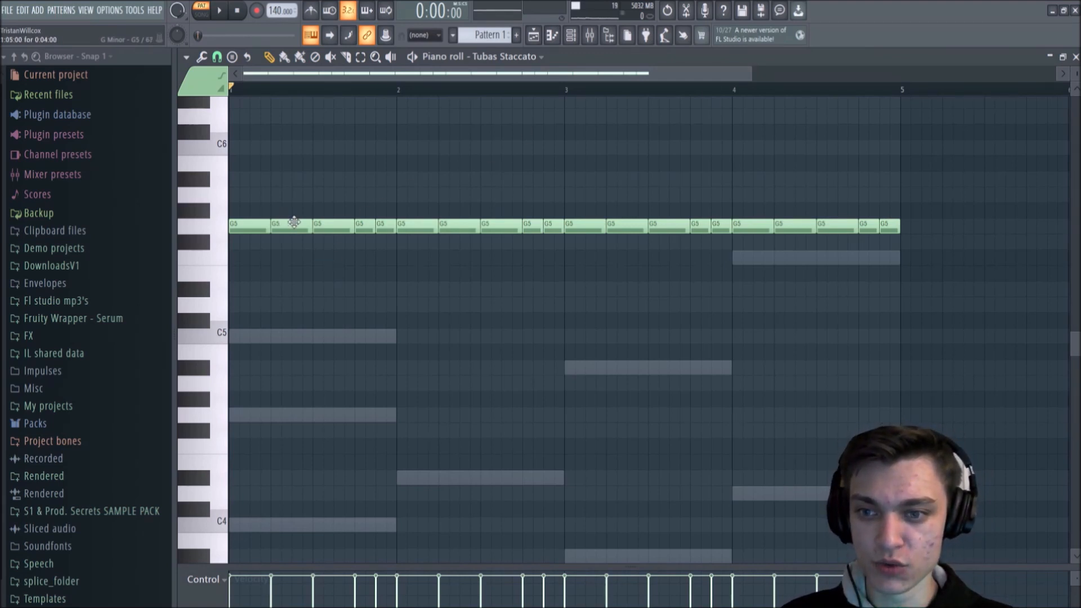
Step: Lower the second note of bar 1 to F5 and the third to C5, and listen to the melody
{"action": "left_click_drag", "start_coordinate": [294, 223], "coordinate": [322, 341]}
{"action": "key", "text": "space"}
Step: Lower the two half-beat notes at the end of bar 1 to D5 and D#5, playing the melody after each change
{"action": "key", "text": "space"}
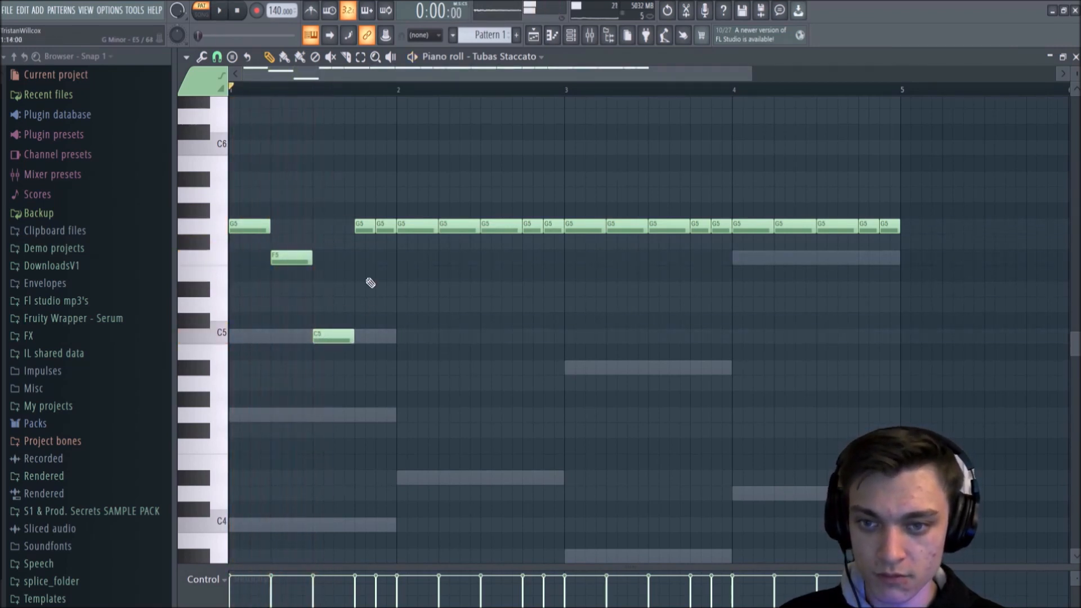
{"action": "left_click_drag", "start_coordinate": [365, 226], "coordinate": [367, 307]}
{"action": "key", "text": "space"}
{"action": "key", "text": "space"}
{"action": "left_click_drag", "start_coordinate": [386, 226], "coordinate": [387, 289]}
{"action": "key", "text": "space"}
Step: Raise the first note of bar 2 to A#5 and lower the second to F5, checking the melody by playback
{"action": "key", "text": "space"}
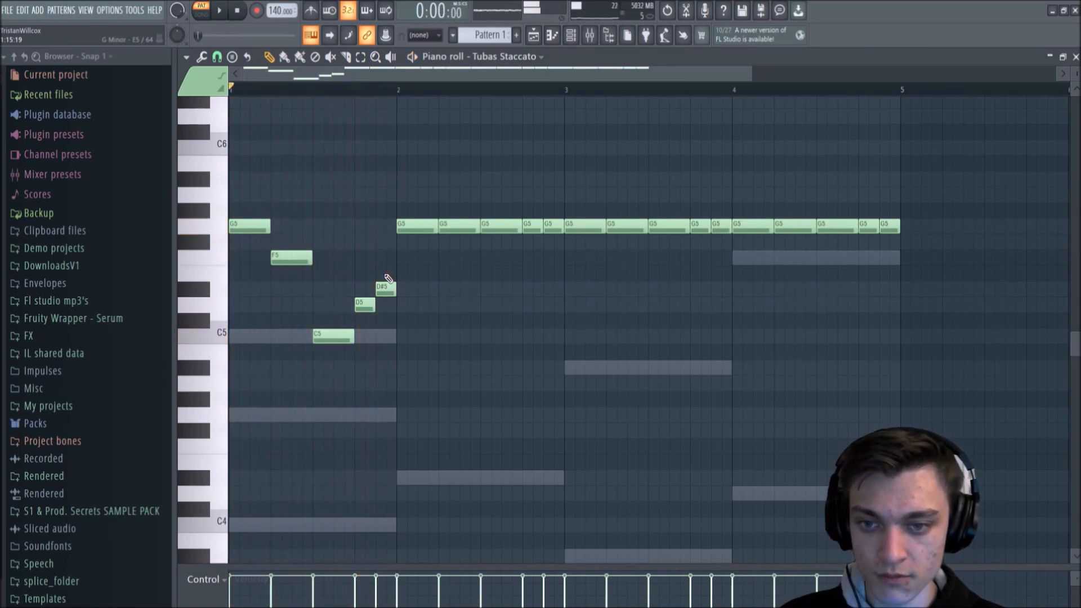
{"action": "key", "text": "space"}
{"action": "left_click_drag", "start_coordinate": [405, 228], "coordinate": [416, 171]}
{"action": "key", "text": "space"}
{"action": "left_click_drag", "start_coordinate": [446, 227], "coordinate": [452, 261]}
{"action": "key", "text": "space"}
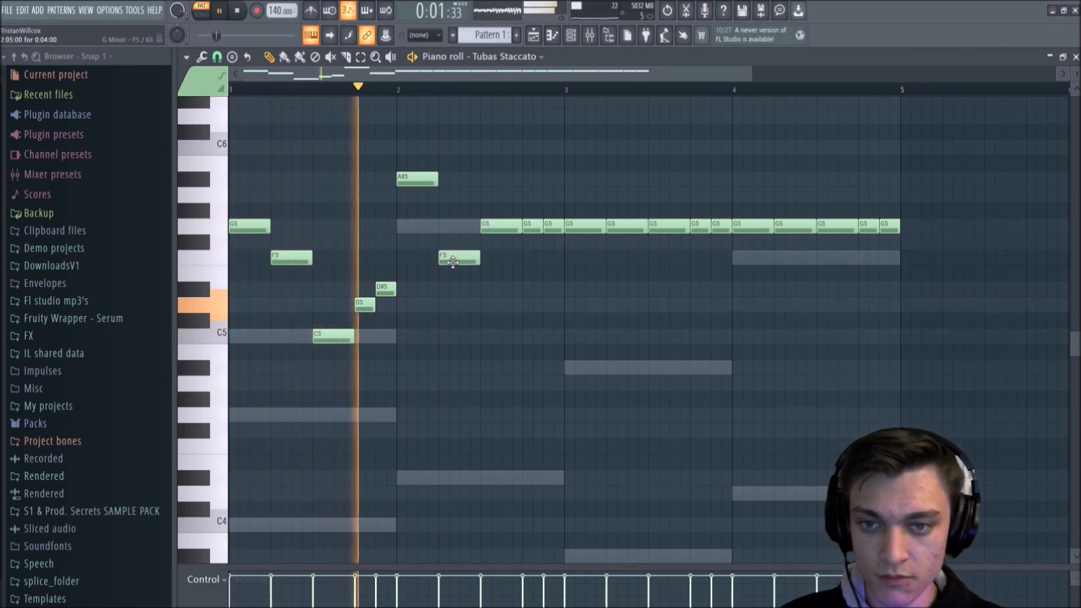
{"action": "key", "text": "space"}
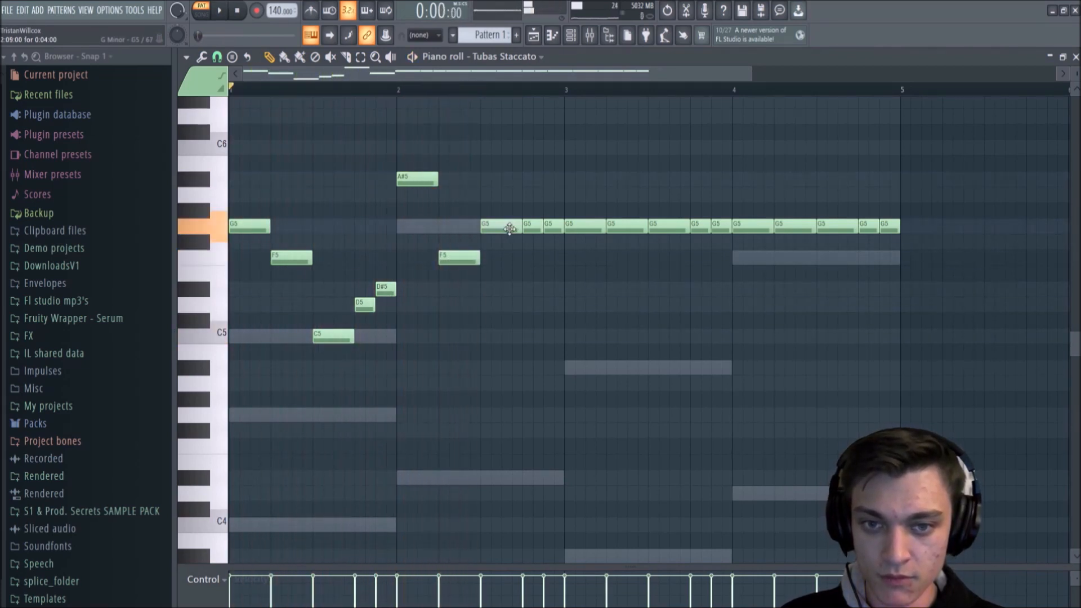
Step: Delete the two half-beat G5 notes at the end of bar 2 and at the end of bar 4
{"action": "right_click", "coordinate": [538, 226]}
{"action": "right_click", "coordinate": [552, 228]}
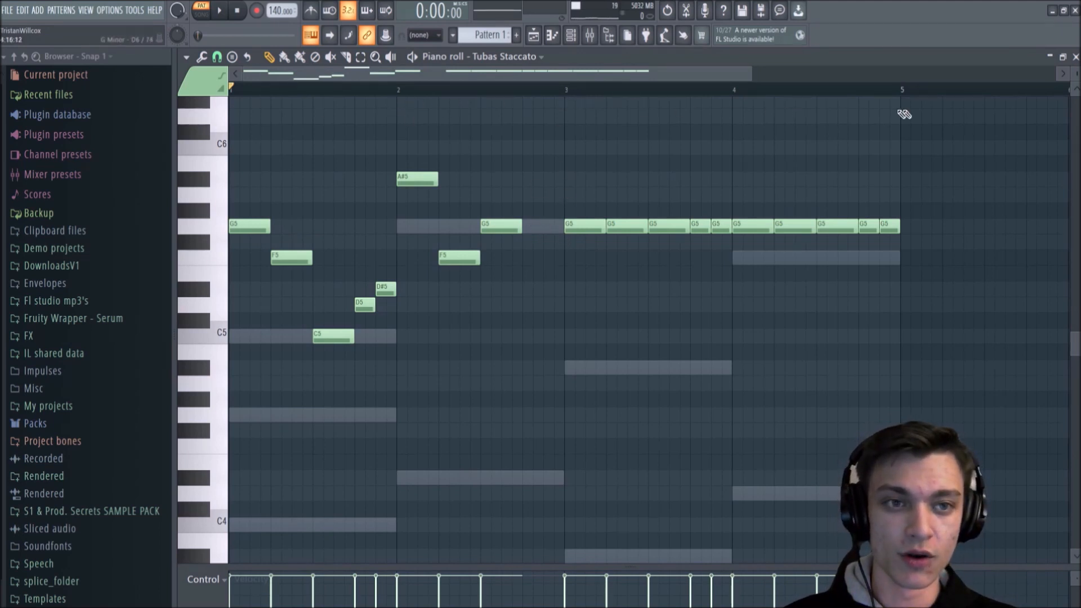
{"action": "right_click", "coordinate": [884, 227]}
{"action": "right_click", "coordinate": [876, 228]}
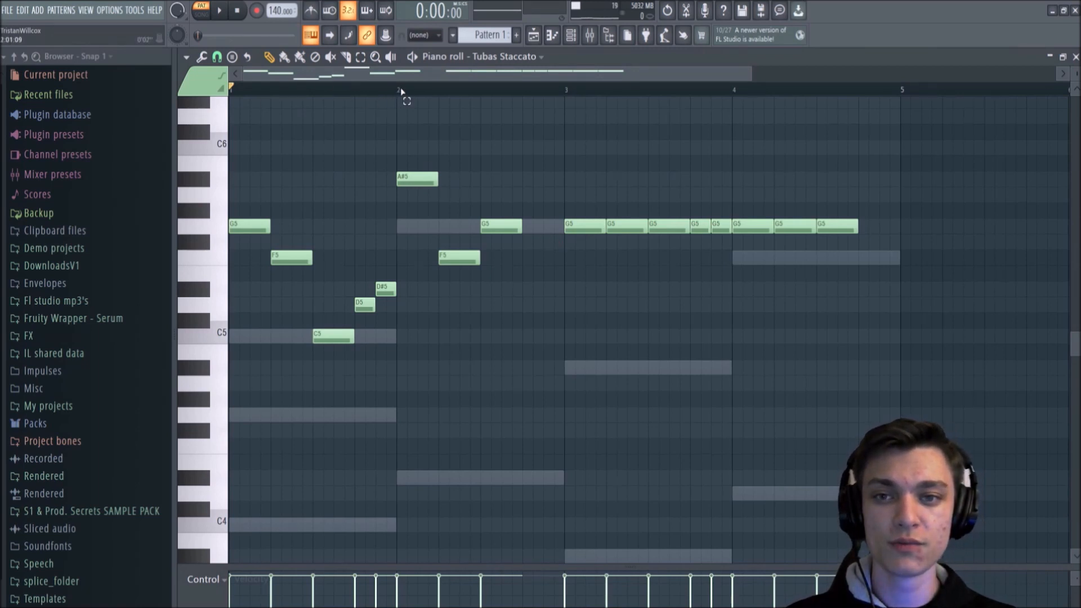
Step: Set a time selection over bar 1 and play only that section
{"action": "left_click_drag", "start_coordinate": [402, 90], "coordinate": [225, 90]}
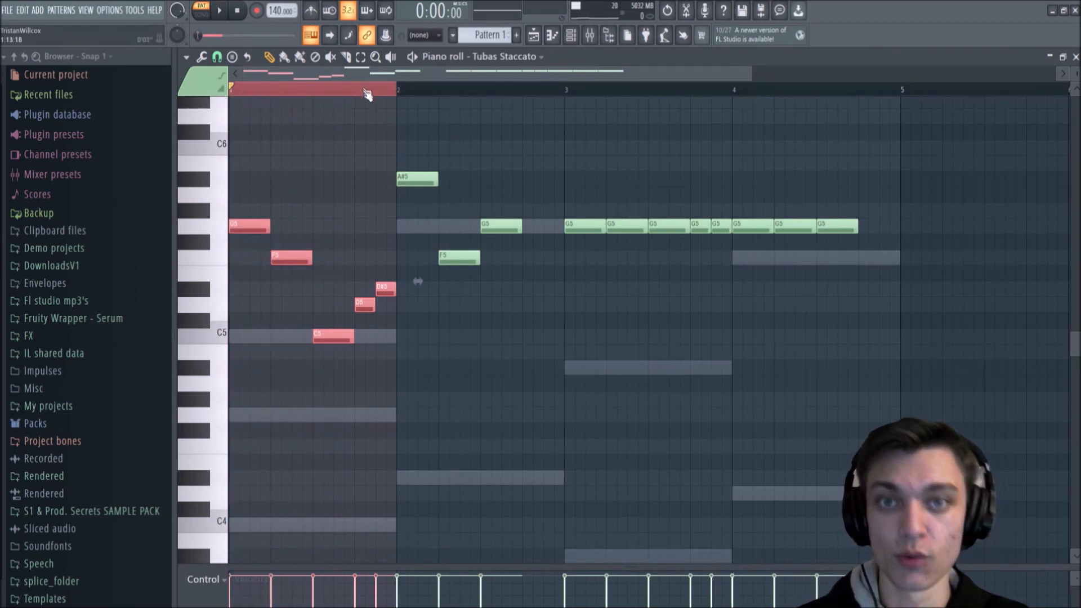
{"action": "key", "text": "space"}
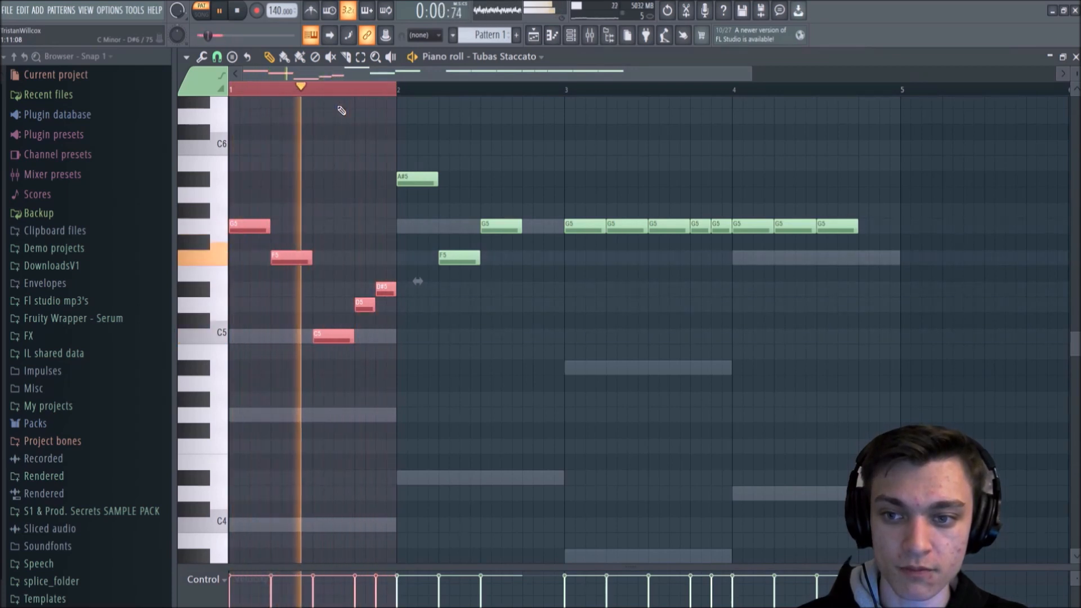
{"action": "key", "text": "space"}
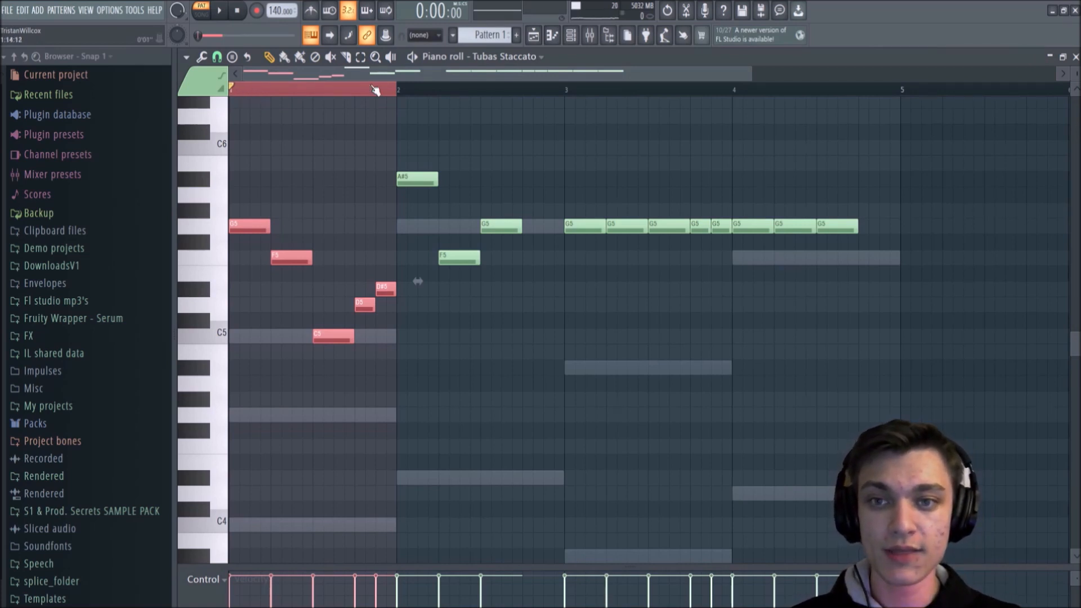
Step: Set the time selection over bar 3 and play only that section
{"action": "left_click_drag", "start_coordinate": [397, 90], "coordinate": [711, 80]}
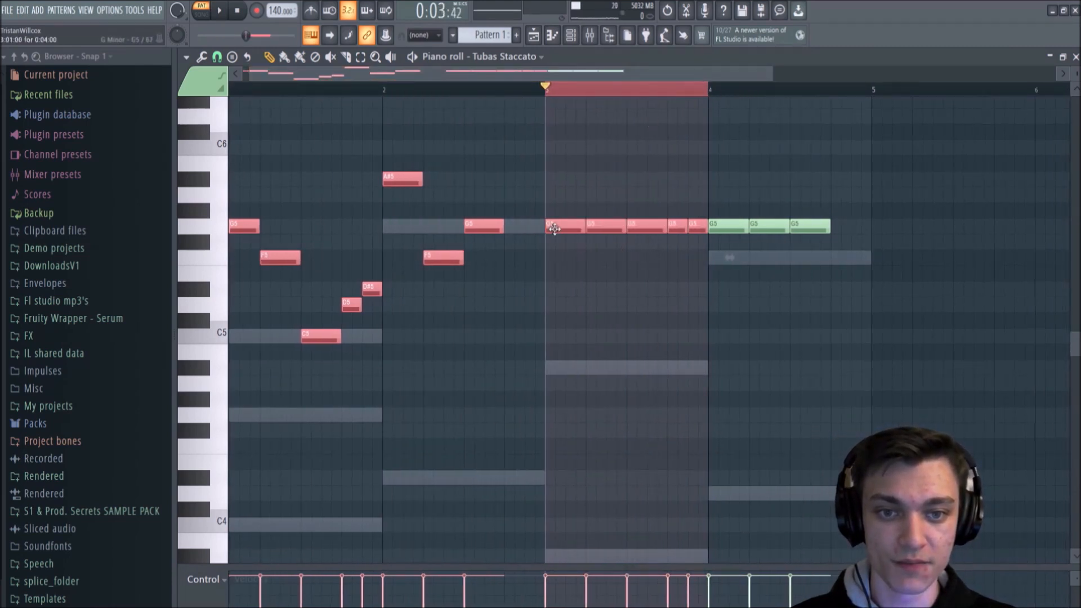
{"action": "key", "text": "space"}
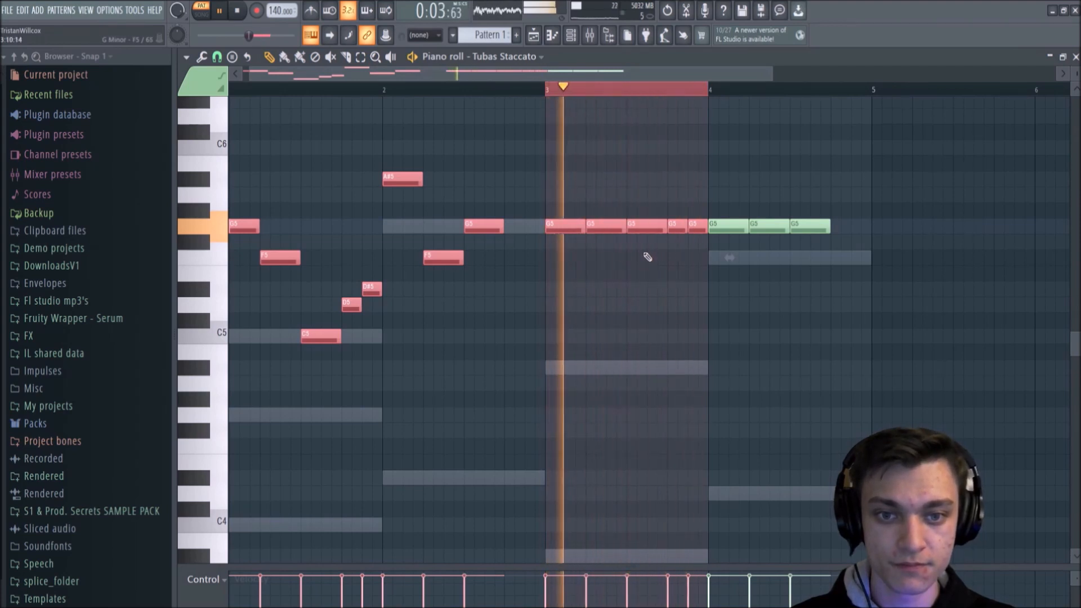
{"action": "key", "text": "space"}
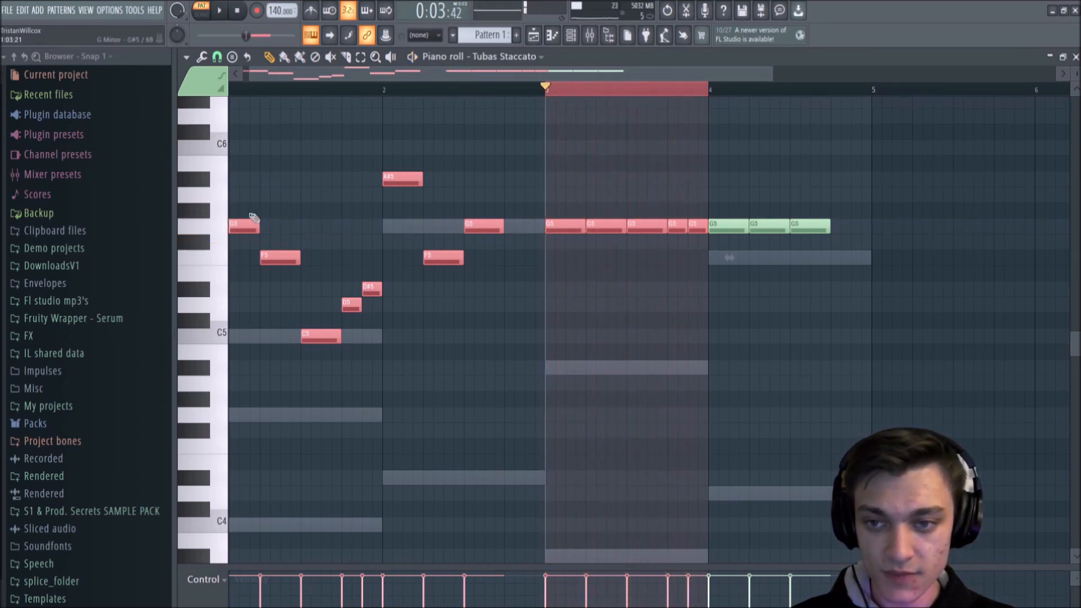
Step: Clear the note selection, and set the time selection over bars 1 and 2, followed by bars 3 and 4
{"action": "left_click_drag", "start_coordinate": [560, 85], "coordinate": [714, 92]}
{"action": "key", "text": "ctrl+d"}
{"action": "left_click_drag", "start_coordinate": [329, 76], "coordinate": [555, 93]}
{"action": "key", "text": "ctrl+d"}
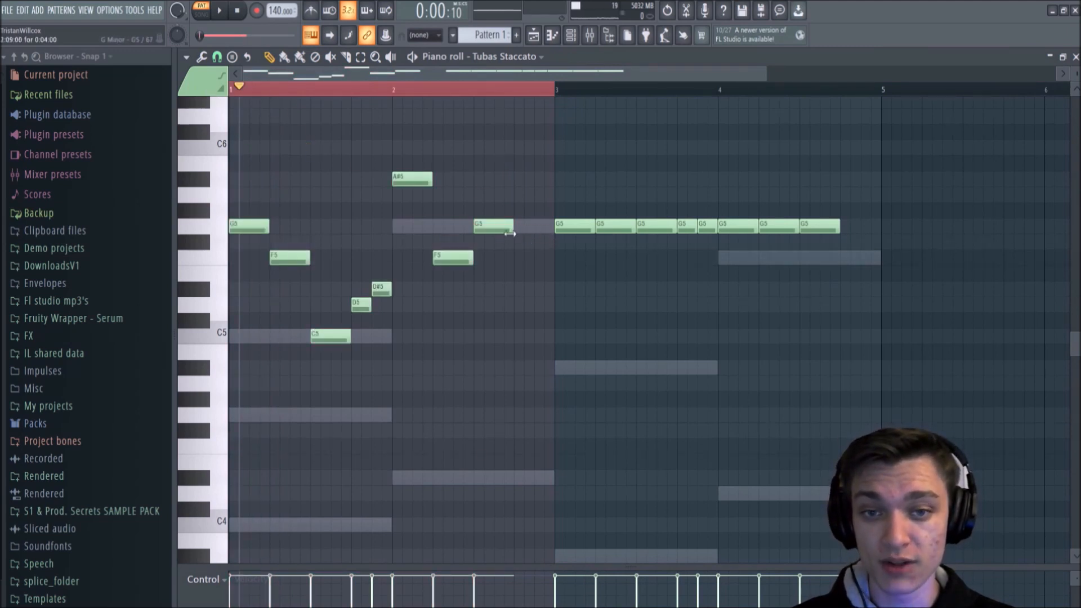
{"action": "left_click_drag", "start_coordinate": [234, 90], "coordinate": [442, 95]}
{"action": "left_click_drag", "start_coordinate": [557, 91], "coordinate": [881, 106]}
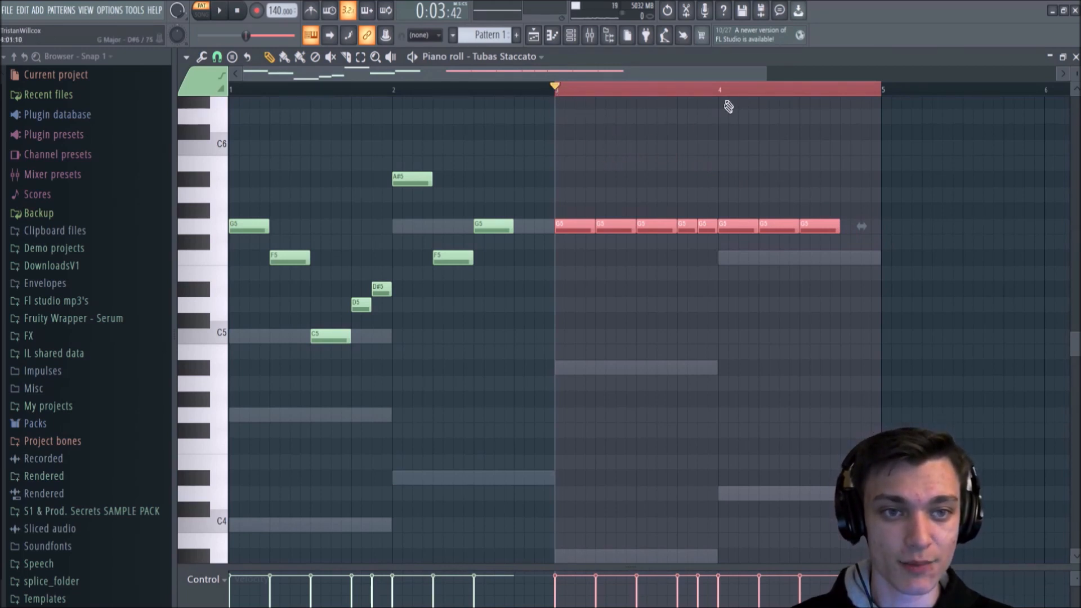
Step: Select the time range of bars 1 and 2, extend the note selection with bars 3 and 4, and deselect all notes
{"action": "left_click_drag", "start_coordinate": [874, 99], "coordinate": [134, 85]}
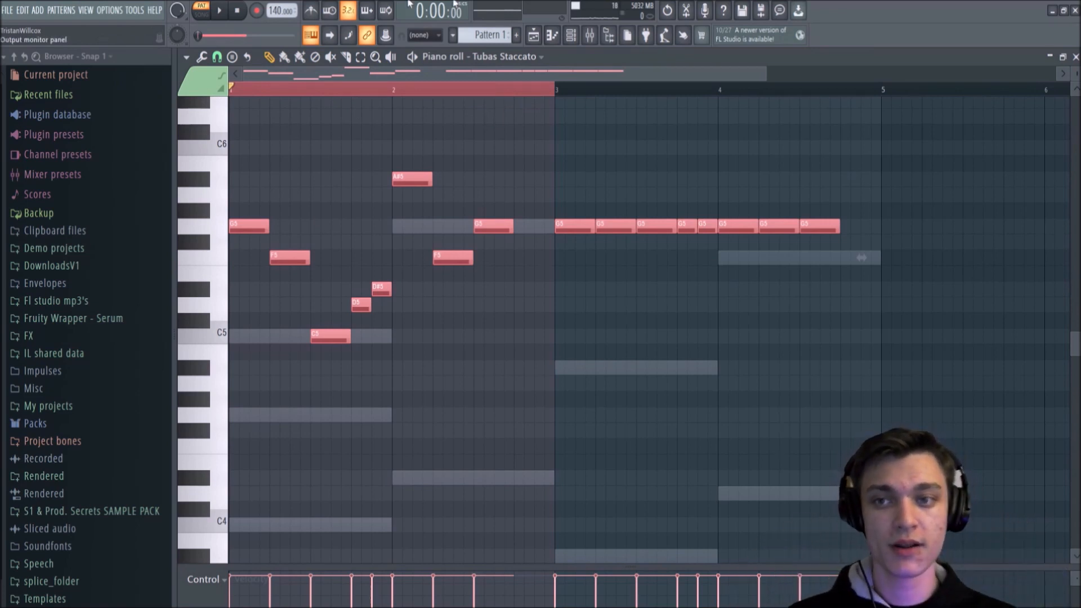
{"action": "left_click_drag", "start_coordinate": [232, 90], "coordinate": [881, 122]}
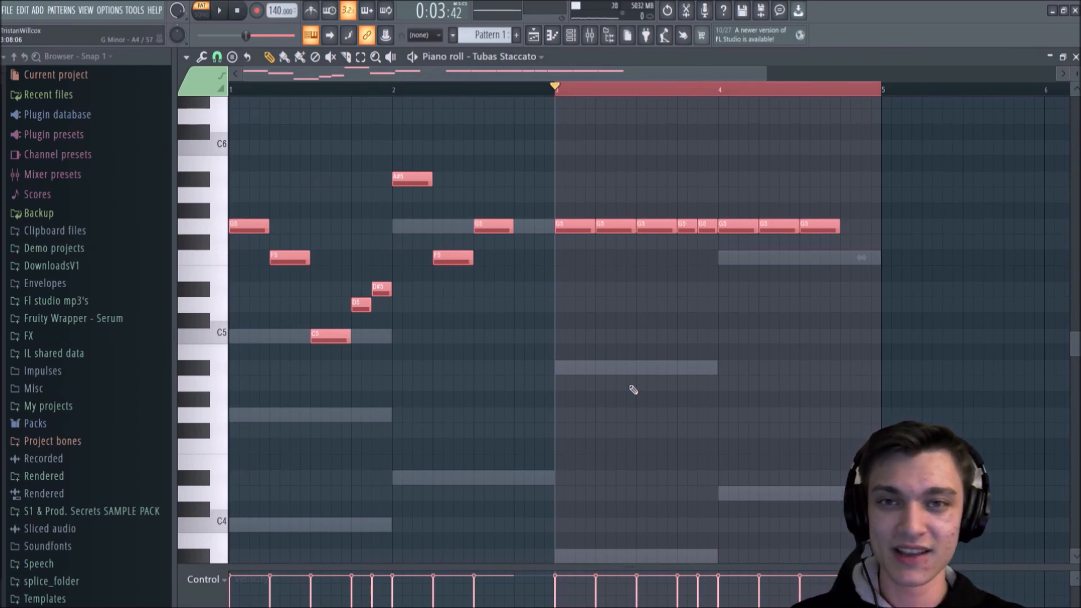
{"action": "key", "text": "ctrl+d"}
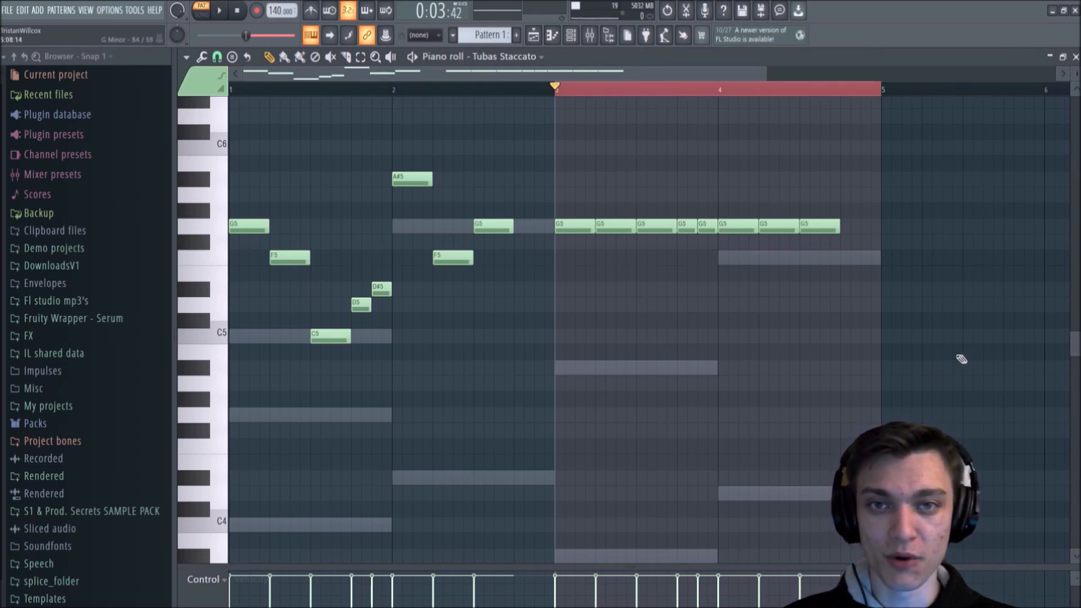
Step: Try an A5 note in bar 1 and C6 and D6 notes at the ends of bars 1 and 2, and undo all three
{"action": "left_click", "coordinate": [281, 194]}
{"action": "left_click", "coordinate": [382, 148]}
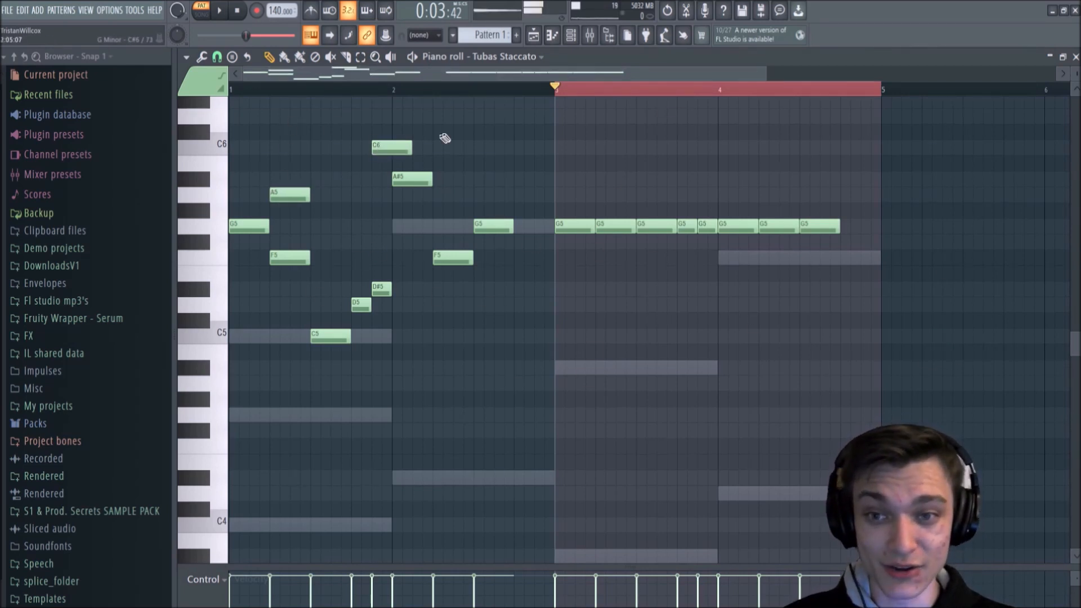
{"action": "left_click", "coordinate": [543, 116]}
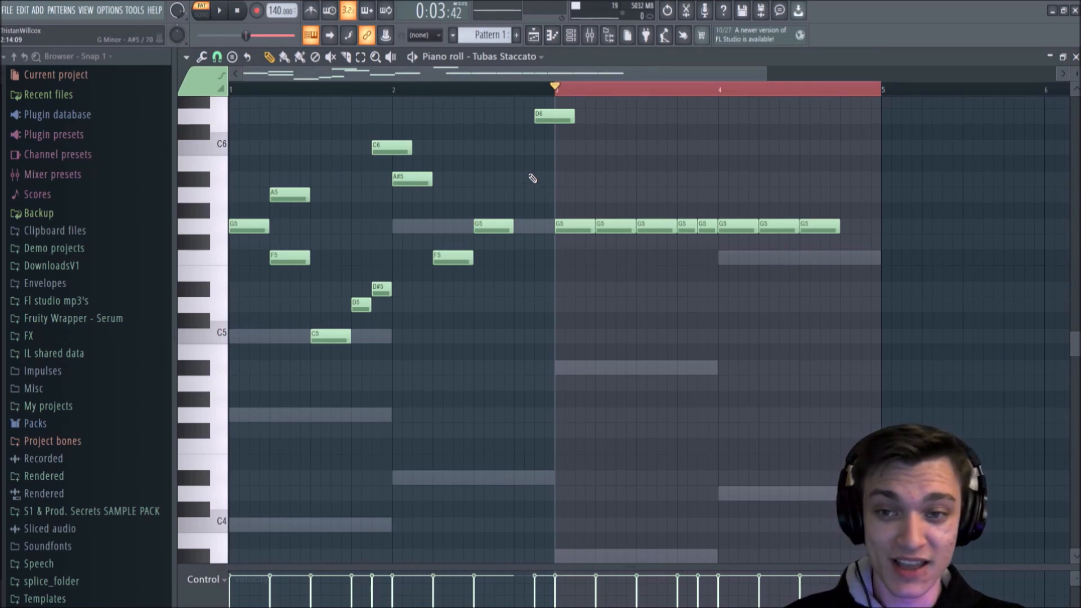
{"action": "key", "text": "ctrl+z"}
{"action": "key", "text": "ctrl+z"}
{"action": "key", "text": "ctrl+z"}
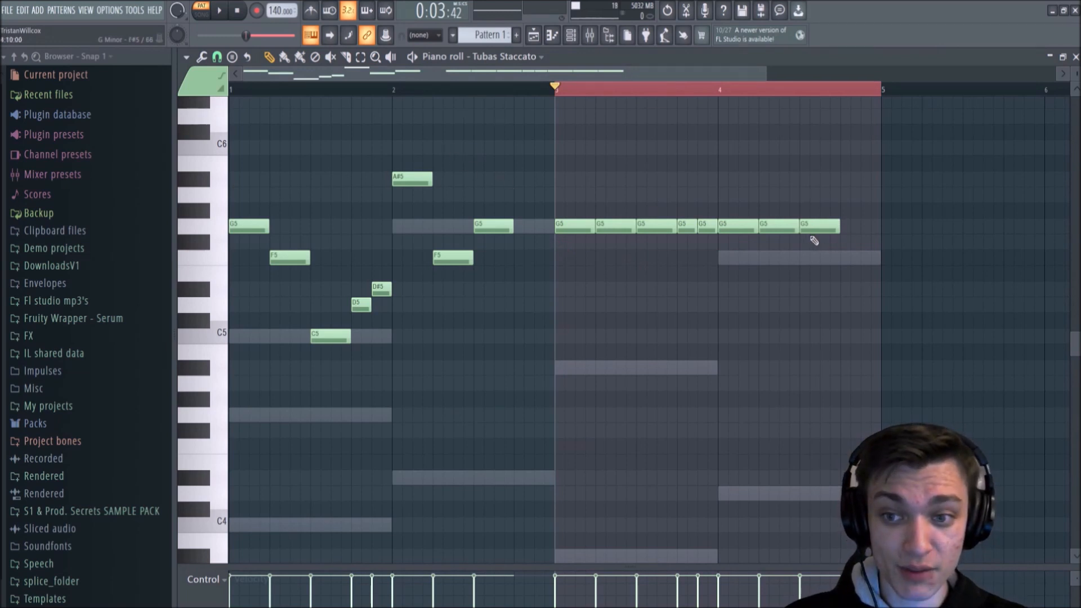
Step: Clear the time selection and move the last four G5 notes of bar 3 to F5, C5, D5 and D#5
{"action": "mouse_move", "coordinate": [554, 90]}
{"action": "left_mouse_down"}
{"action": "mouse_move", "coordinate": [768, 90]}
{"action": "mouse_move", "coordinate": [555, 91]}
{"action": "left_mouse_up"}
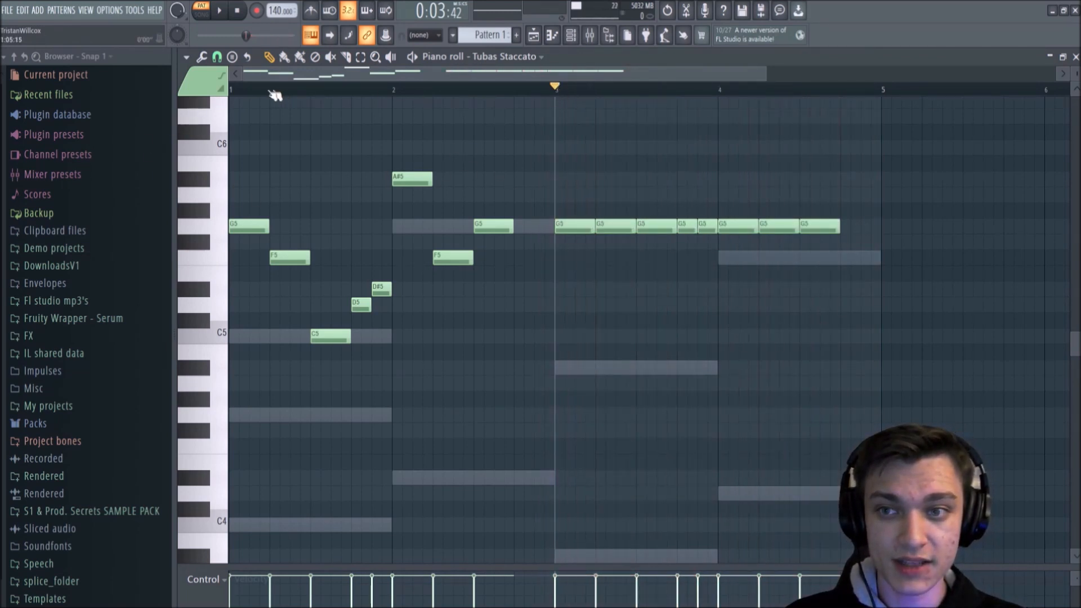
{"action": "left_click_drag", "start_coordinate": [609, 227], "coordinate": [645, 342]}
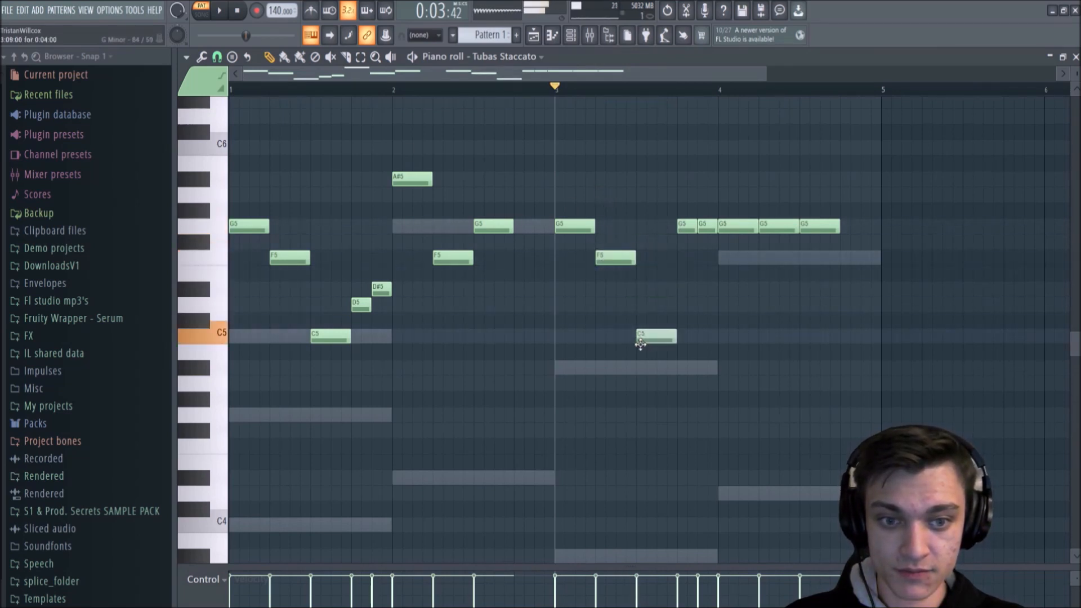
{"action": "left_click", "coordinate": [687, 238]}
{"action": "left_click_drag", "start_coordinate": [687, 238], "coordinate": [705, 291]}
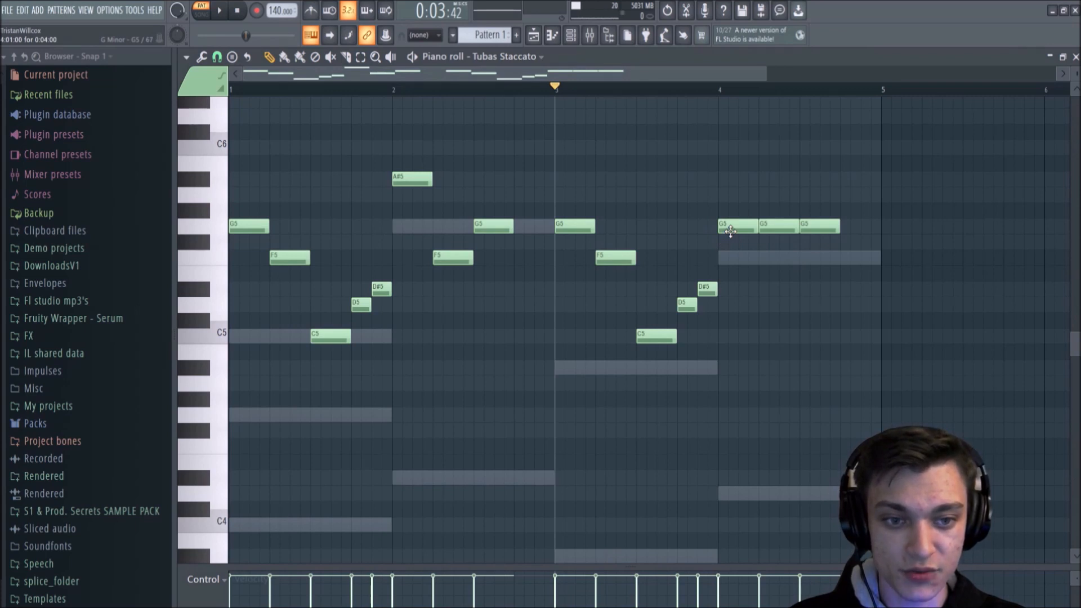
Step: Move the three G5 notes of bar 4 to C5, G#4 and G4, and play the pattern
{"action": "left_click_drag", "start_coordinate": [730, 231], "coordinate": [731, 340]}
{"action": "left_click_drag", "start_coordinate": [775, 230], "coordinate": [776, 402]}
{"action": "left_click_drag", "start_coordinate": [815, 228], "coordinate": [810, 428]}
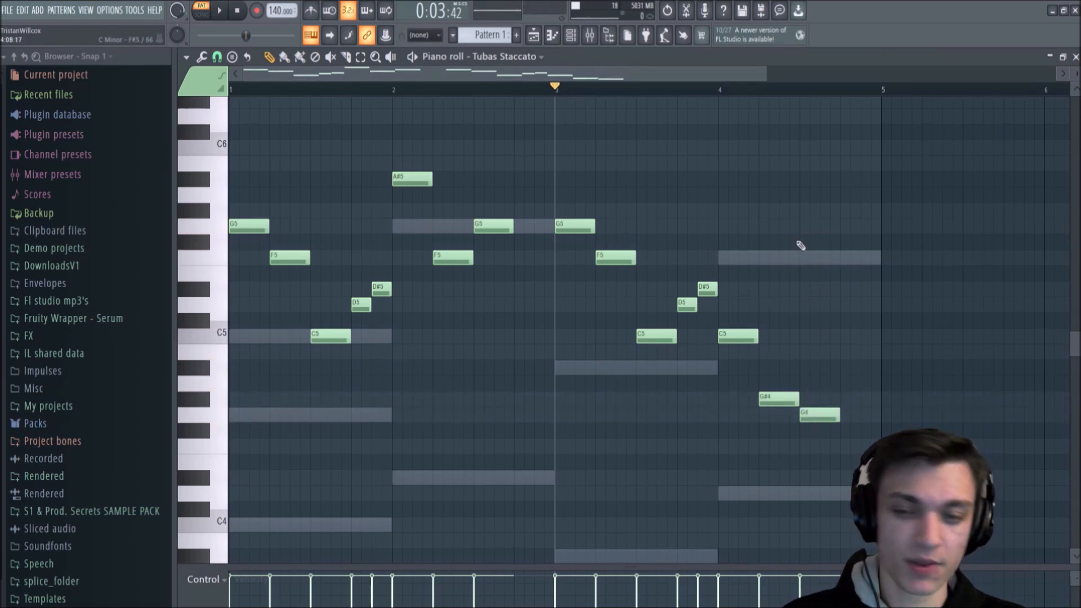
{"action": "key", "text": "space"}
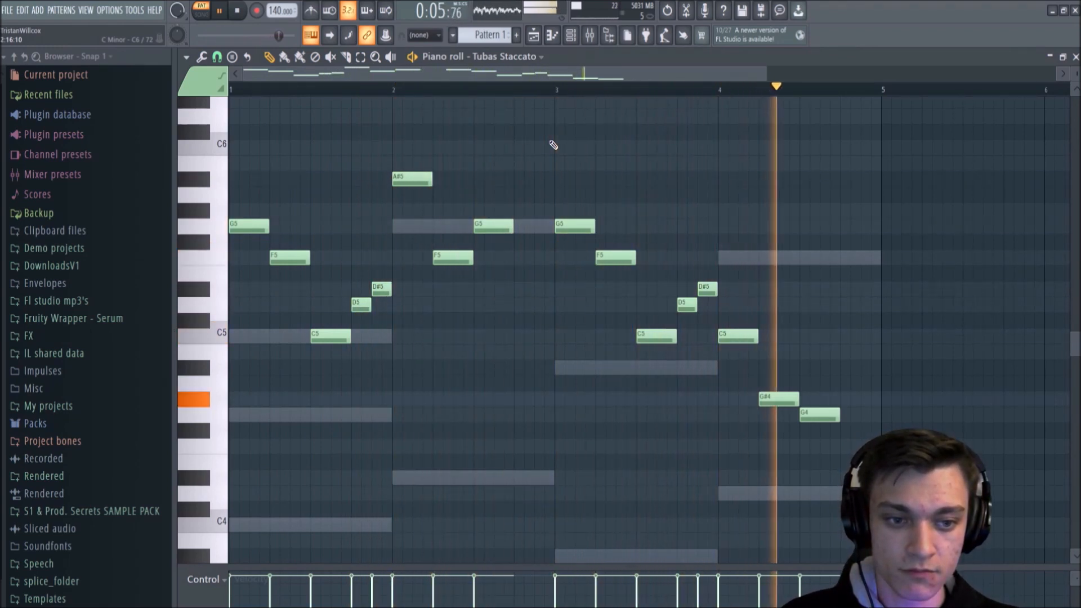
{"action": "key", "text": "space"}
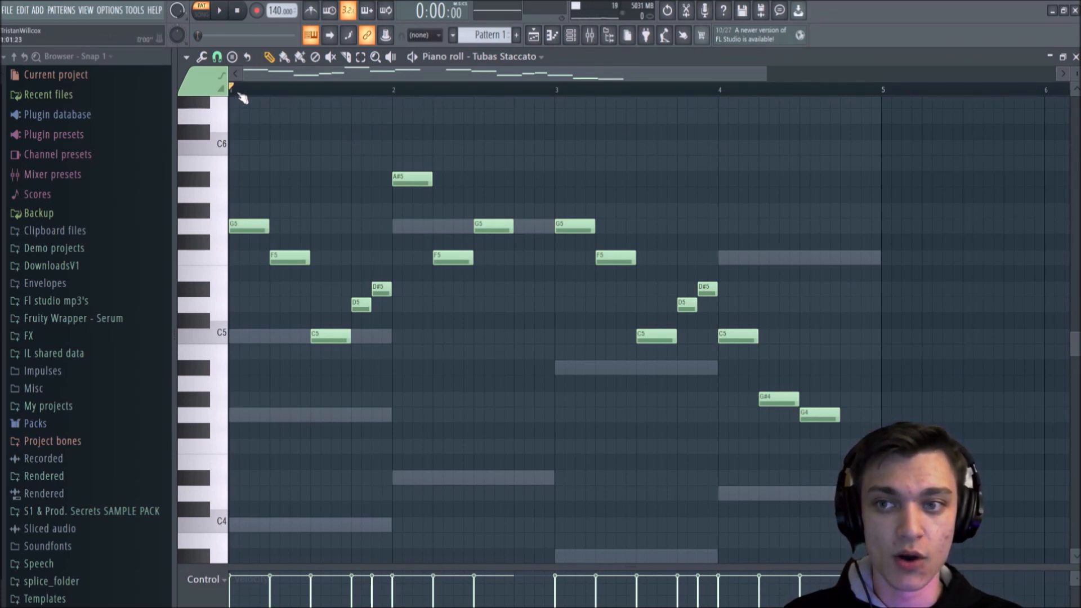
Step: Set the time selection over bars 2, 3 and 4 one after another, and clear the time and note selections
{"action": "left_click_drag", "start_coordinate": [396, 94], "coordinate": [882, 100]}
{"action": "left_click", "coordinate": [436, 96]}
{"action": "left_click", "coordinate": [553, 94]}
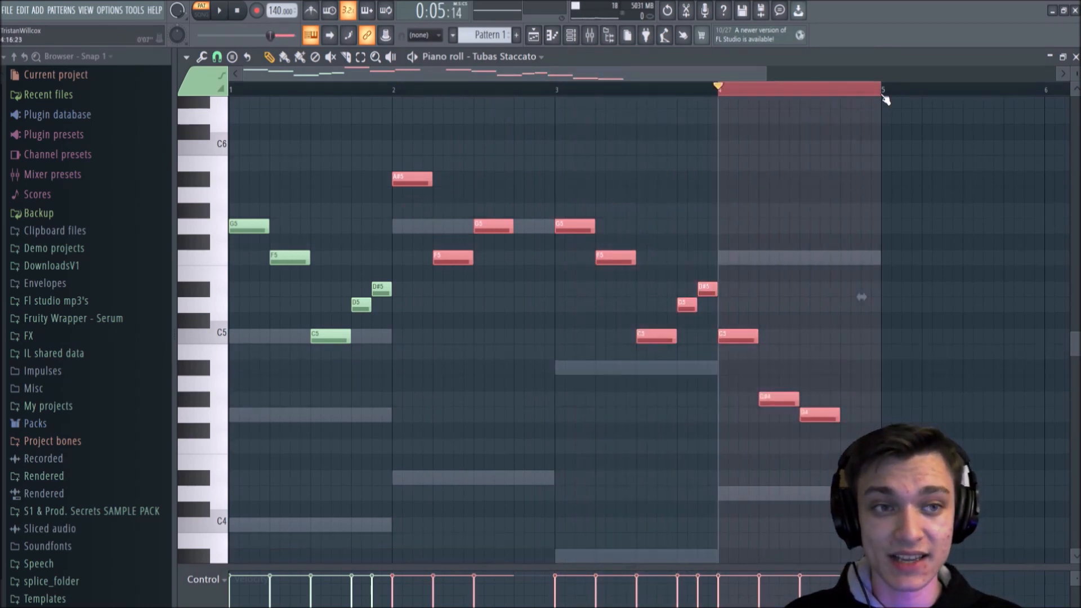
{"action": "left_click", "coordinate": [732, 93]}
{"action": "key", "text": "ctrl+d"}
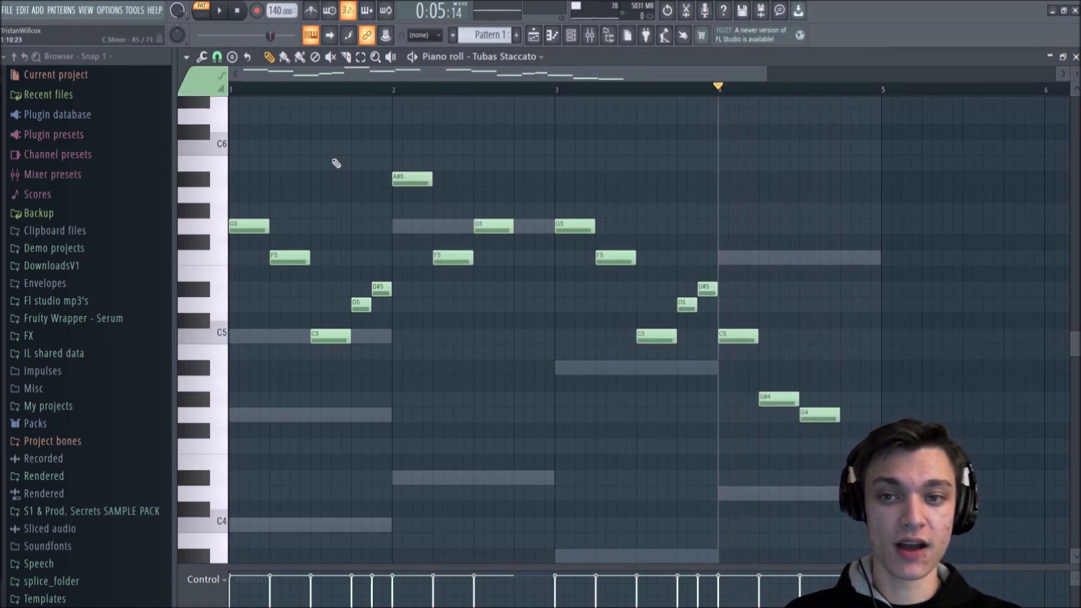
Step: Set the time selection over bar 1 only, and clear it together with the note selection
{"action": "left_click_drag", "start_coordinate": [231, 93], "coordinate": [413, 281]}
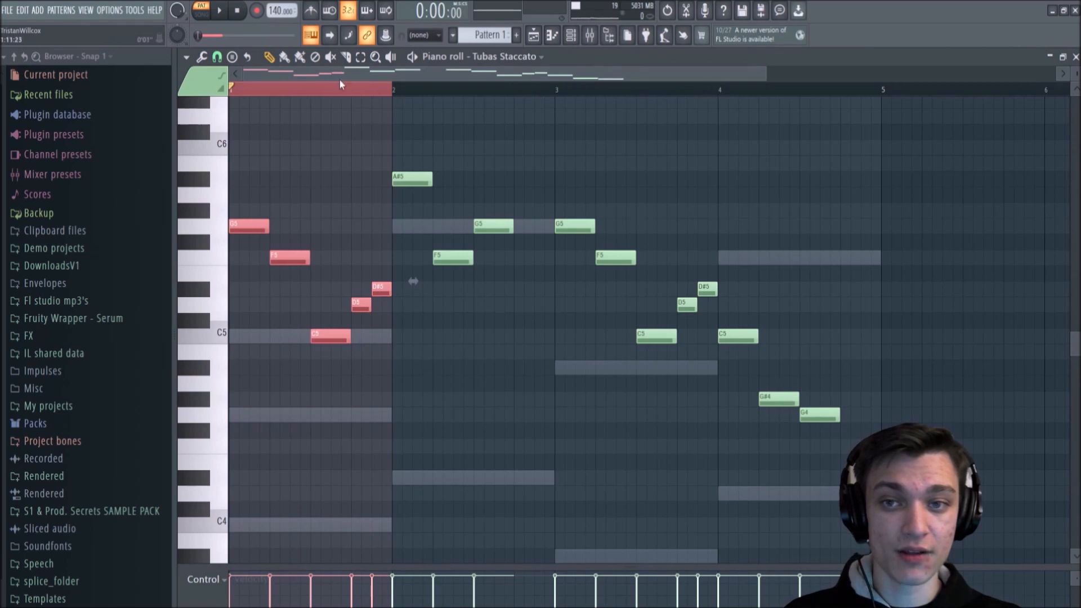
{"action": "left_click_drag", "start_coordinate": [378, 88], "coordinate": [152, 87]}
{"action": "mouse_move", "coordinate": [721, 93]}
{"action": "left_mouse_down"}
{"action": "mouse_move", "coordinate": [561, 90]}
{"action": "mouse_move", "coordinate": [724, 90]}
{"action": "left_mouse_up"}
{"action": "mouse_move", "coordinate": [555, 91]}
{"action": "left_mouse_down"}
{"action": "mouse_move", "coordinate": [396, 89]}
{"action": "mouse_move", "coordinate": [555, 97]}
{"action": "left_mouse_up"}
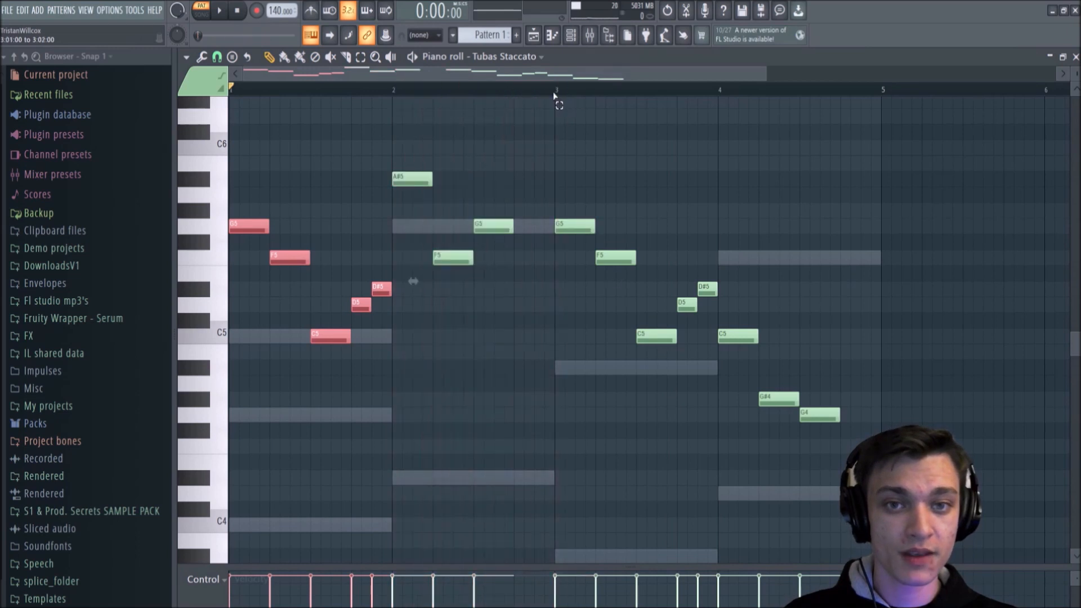
{"action": "right_click", "coordinate": [453, 105]}
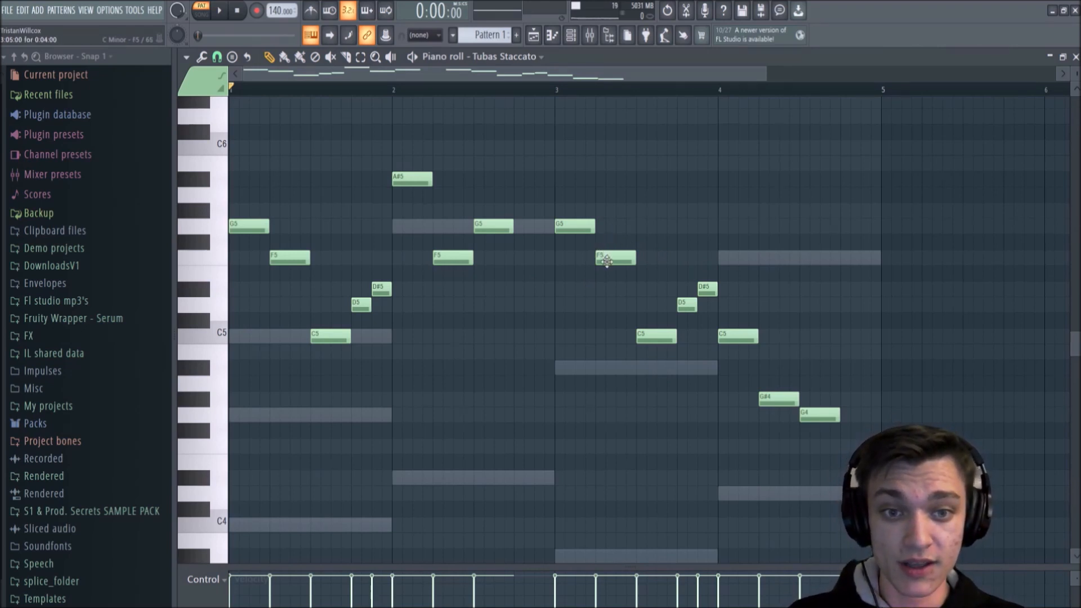
Step: Try the last four notes of bar 3 at A#5, D6, C6 and A#5, and play the pattern
{"action": "left_click_drag", "start_coordinate": [607, 260], "coordinate": [607, 179]}
{"action": "left_click_drag", "start_coordinate": [652, 336], "coordinate": [652, 117]}
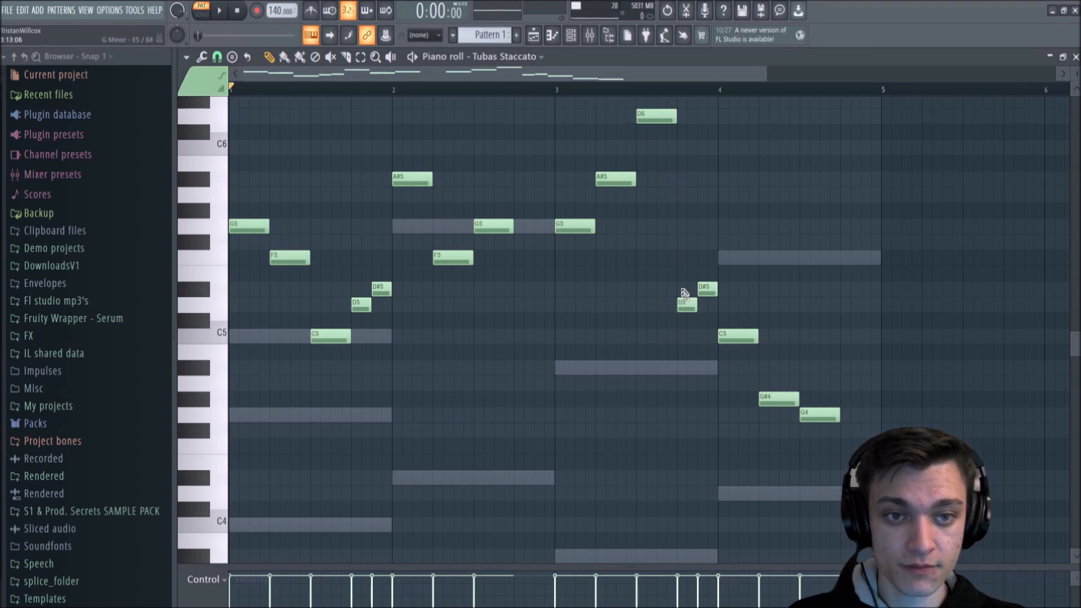
{"action": "left_click_drag", "start_coordinate": [686, 305], "coordinate": [687, 148]}
{"action": "left_click", "coordinate": [702, 179]}
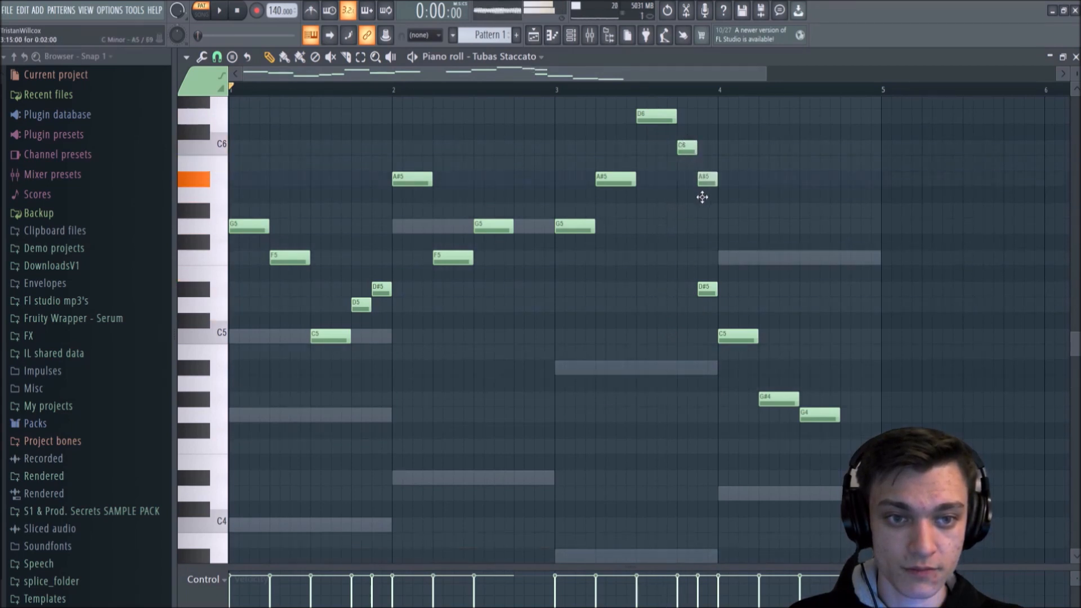
{"action": "right_click", "coordinate": [711, 290]}
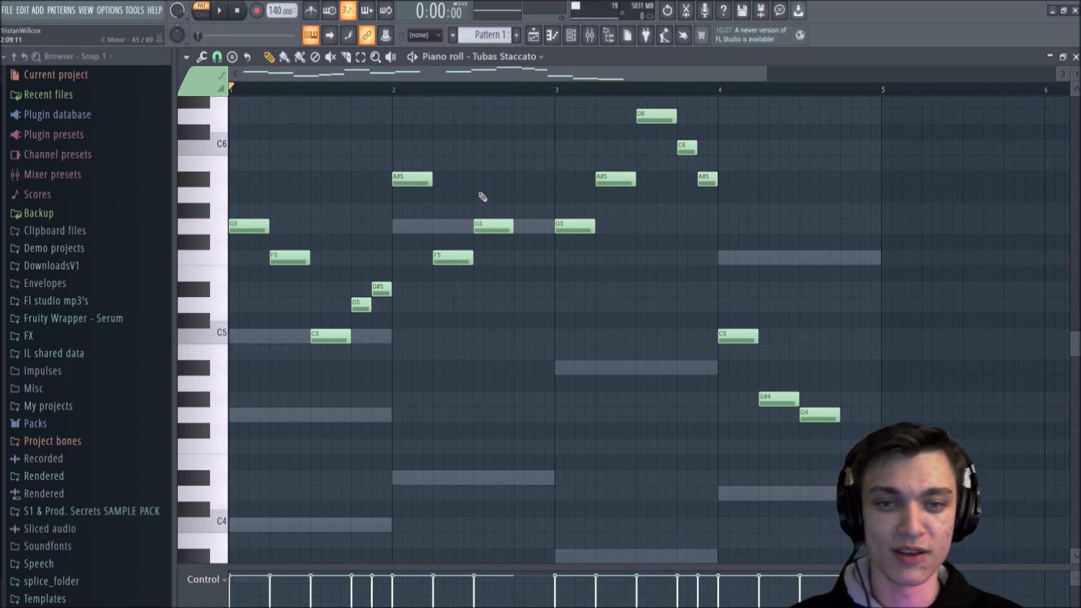
{"action": "key", "text": "space"}
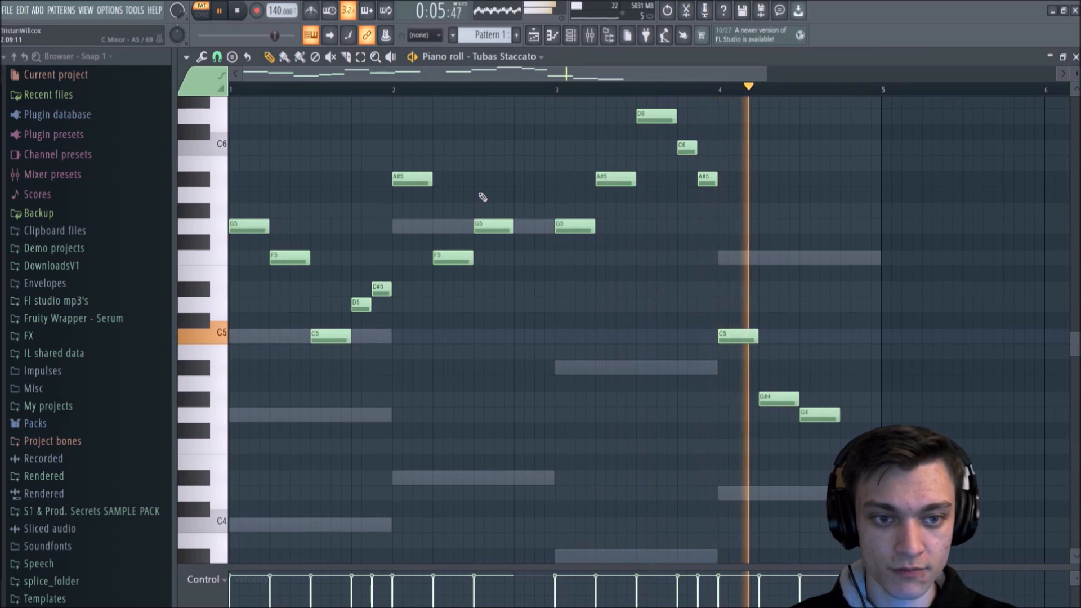
{"action": "key", "text": "space"}
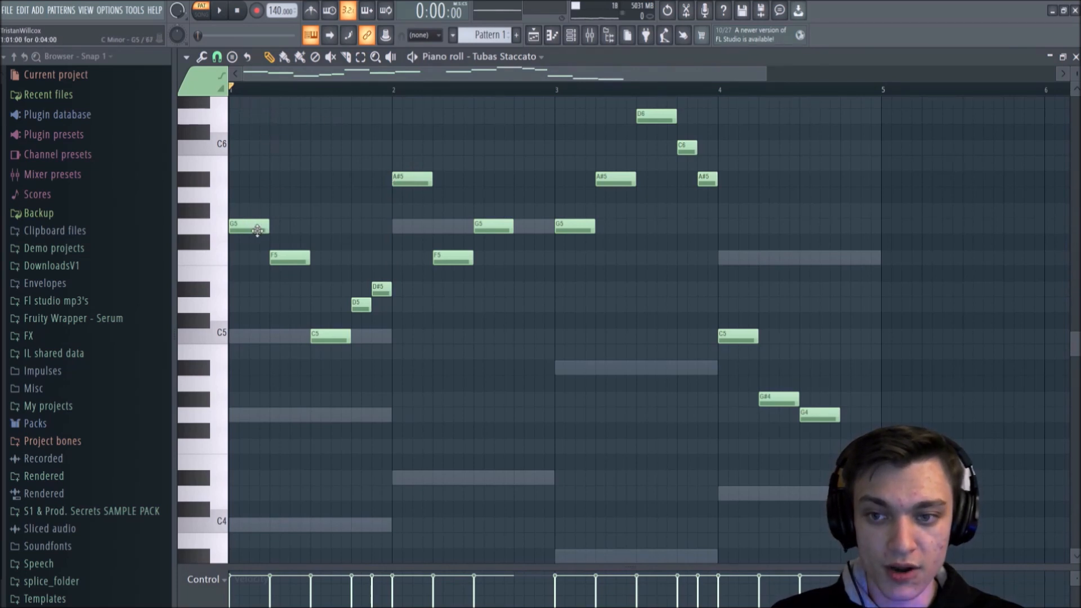
Step: Audition individual melody notes across bars 1 to 4
{"action": "left_click", "coordinate": [327, 332]}
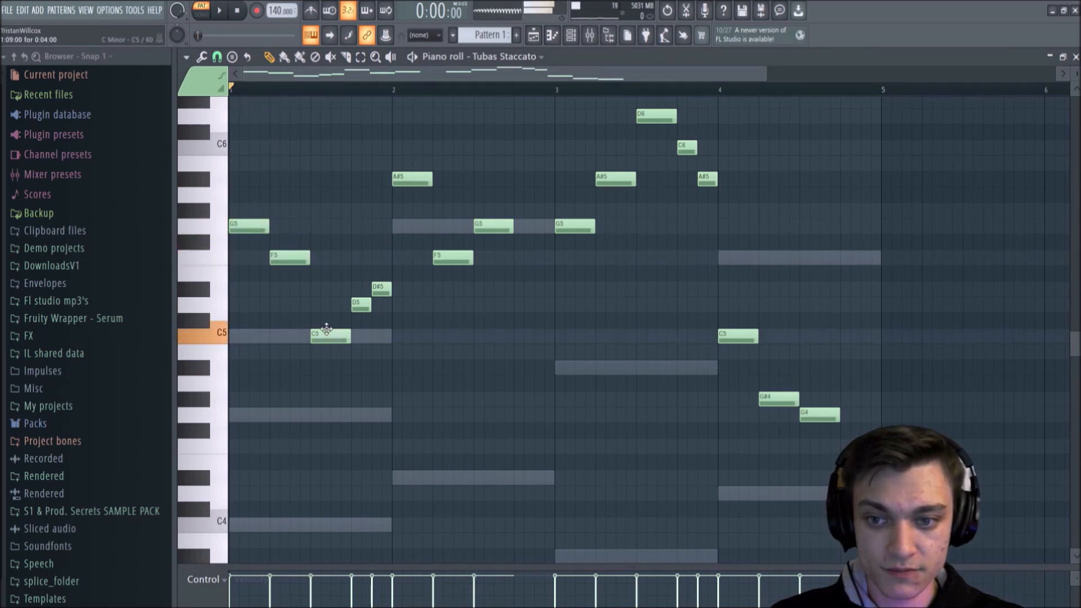
{"action": "left_click", "coordinate": [414, 179]}
{"action": "left_click", "coordinate": [450, 254]}
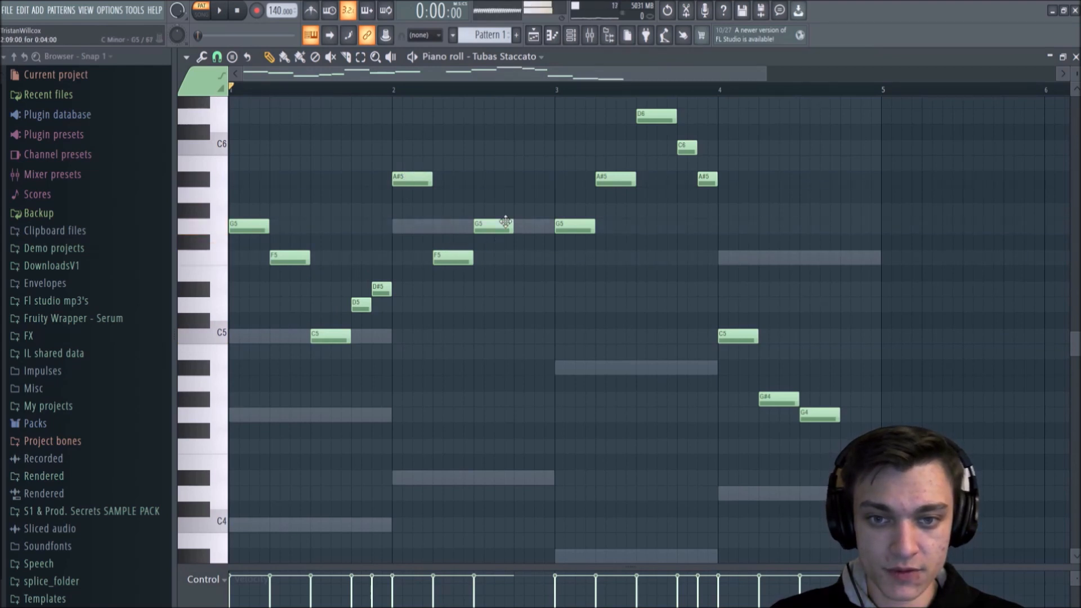
{"action": "left_click", "coordinate": [611, 181]}
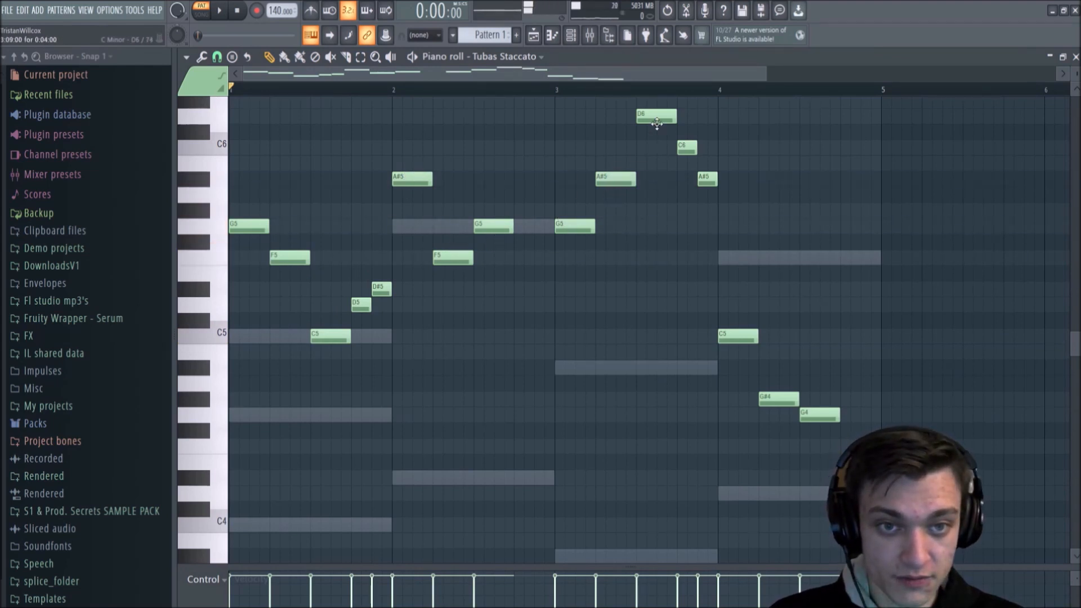
{"action": "left_click", "coordinate": [660, 119]}
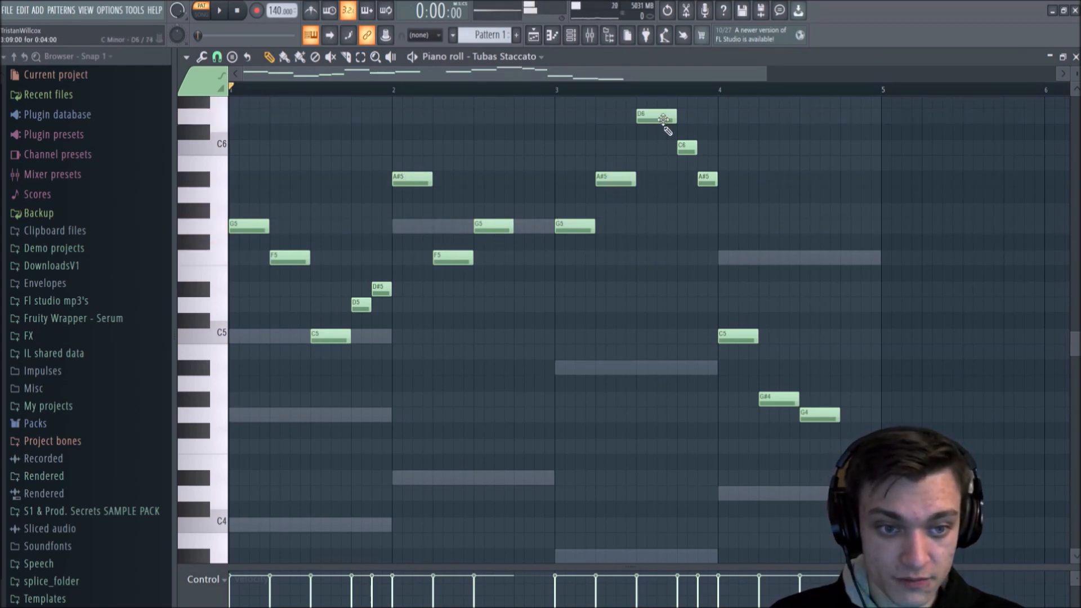
{"action": "left_click", "coordinate": [732, 331]}
{"action": "left_click", "coordinate": [780, 401]}
{"action": "left_click", "coordinate": [814, 412]}
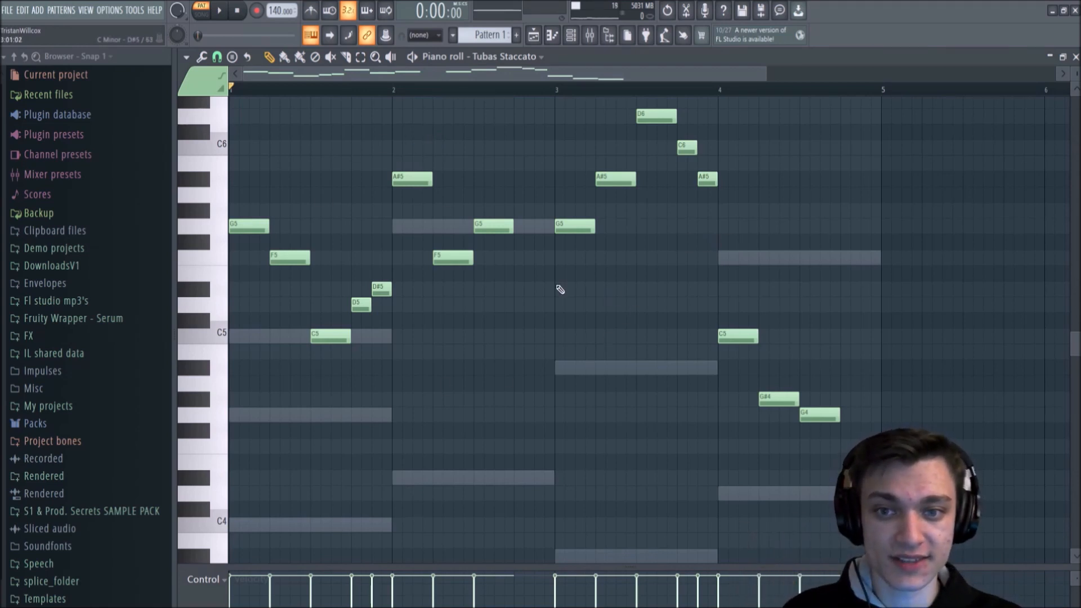
Step: Undo the pitch changes to the last four notes of bar 3, and play the pattern
{"action": "key", "text": "ctrl+alt+z"}
{"action": "key", "text": "ctrl+alt+z"}
{"action": "key", "text": "ctrl+alt+z"}
{"action": "key", "text": "ctrl+alt+z"}
{"action": "key", "text": "ctrl+alt+z"}
{"action": "key", "text": "ctrl+alt+z"}
{"action": "key", "text": "ctrl+alt+z"}
{"action": "key", "text": "ctrl+alt+z"}
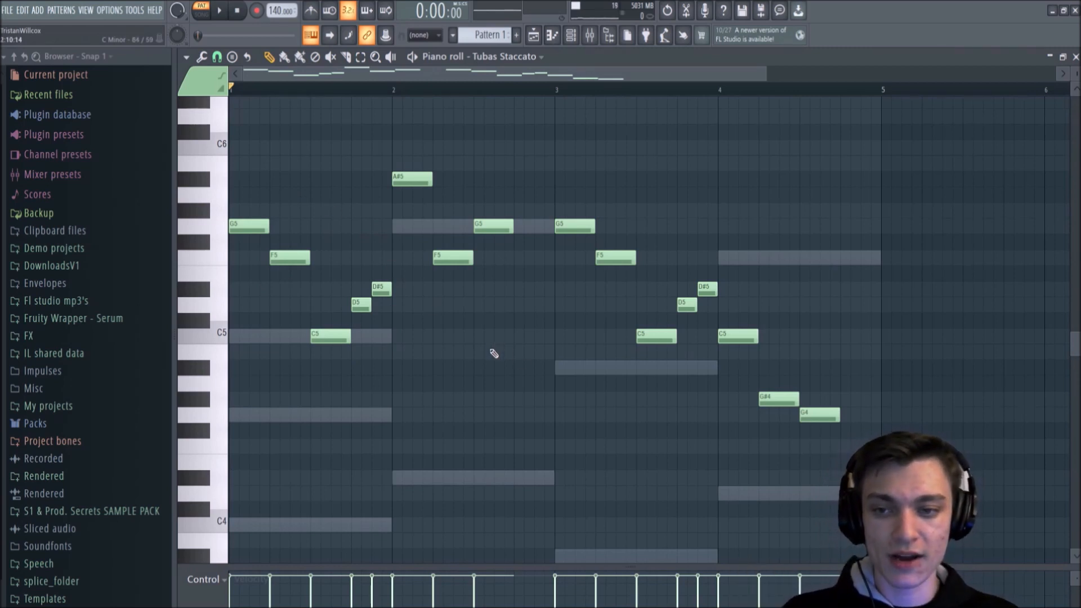
{"action": "key", "text": "space"}
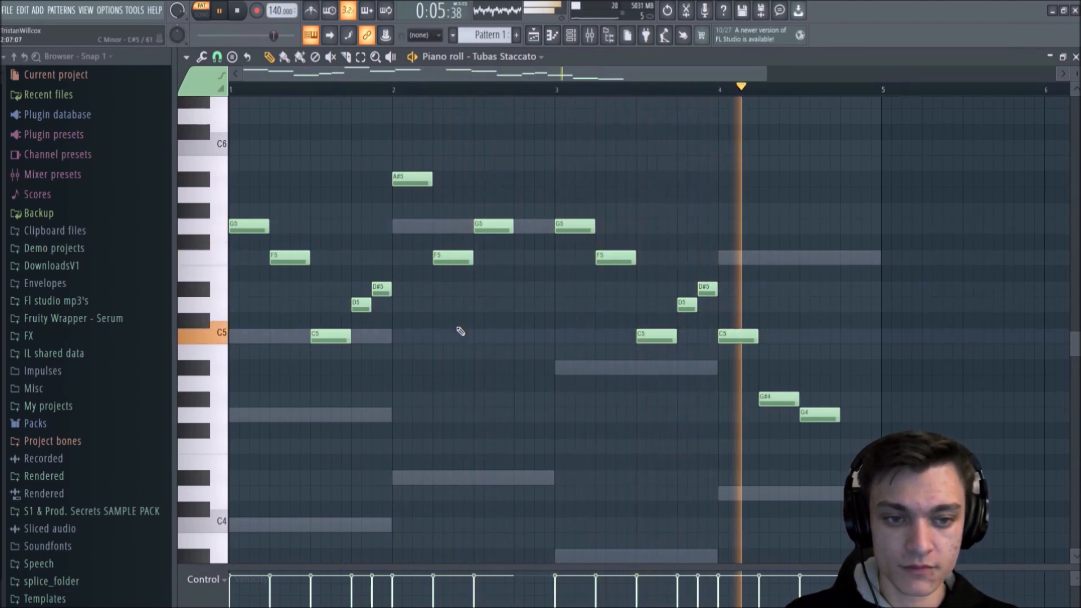
{"action": "key", "text": "space"}
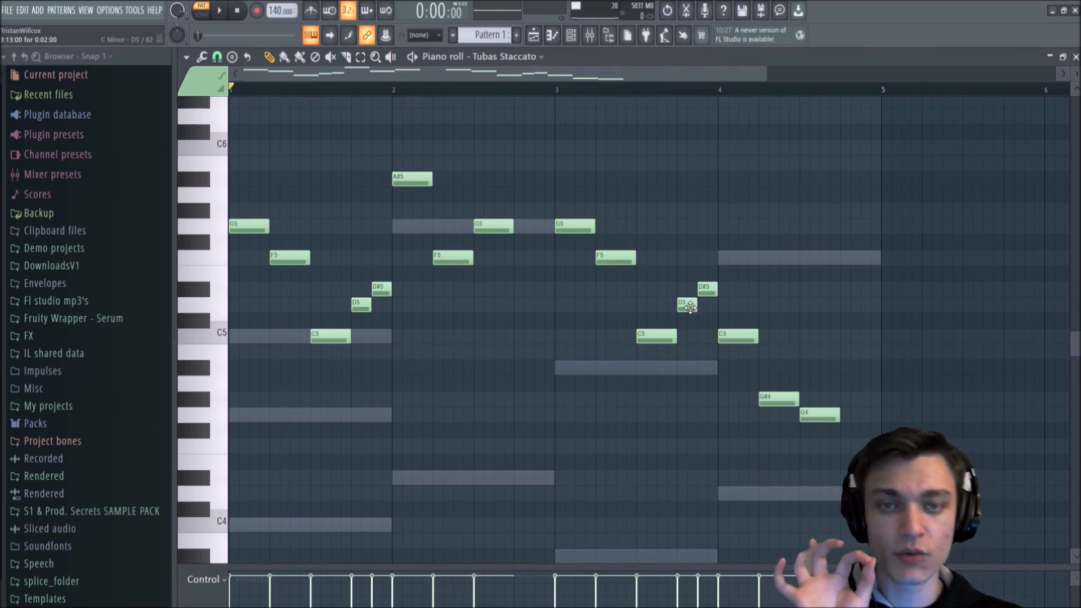
Step: Try the last two notes of bar 3 at A#4 and G#4 during playback, and undo both moves
{"action": "left_click_drag", "start_coordinate": [690, 306], "coordinate": [686, 370]}
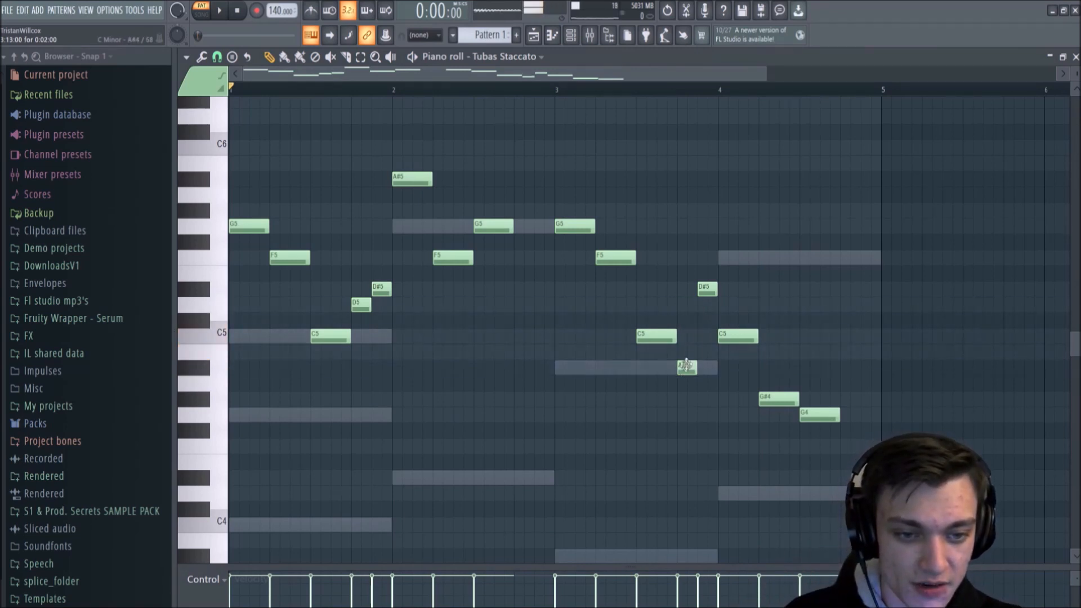
{"action": "left_click_drag", "start_coordinate": [707, 290], "coordinate": [709, 400]}
{"action": "key", "text": "space"}
{"action": "key", "text": "space"}
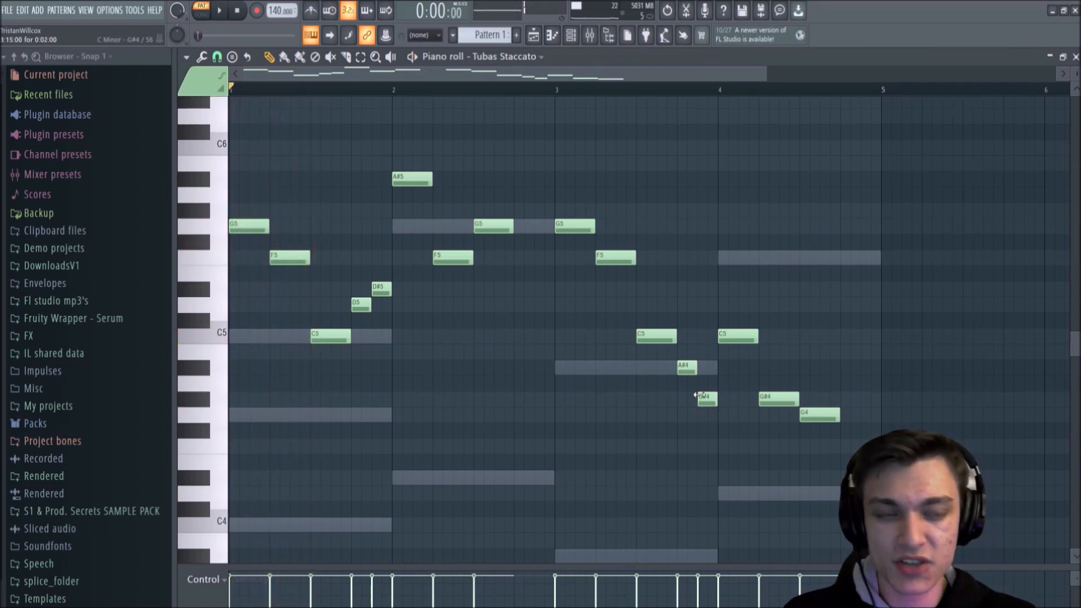
{"action": "key", "text": "space"}
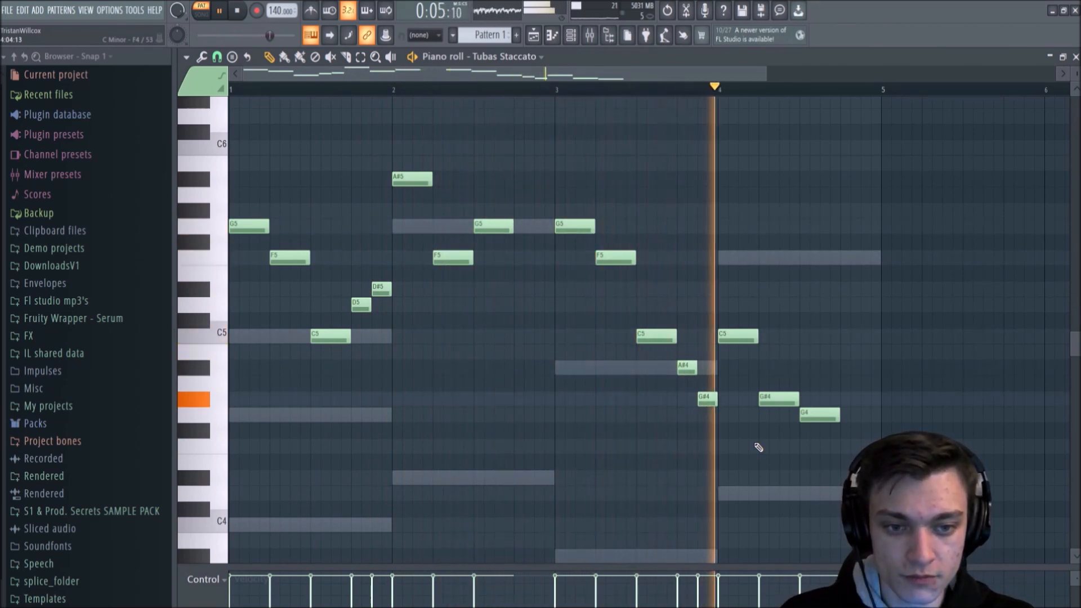
{"action": "key", "text": "space"}
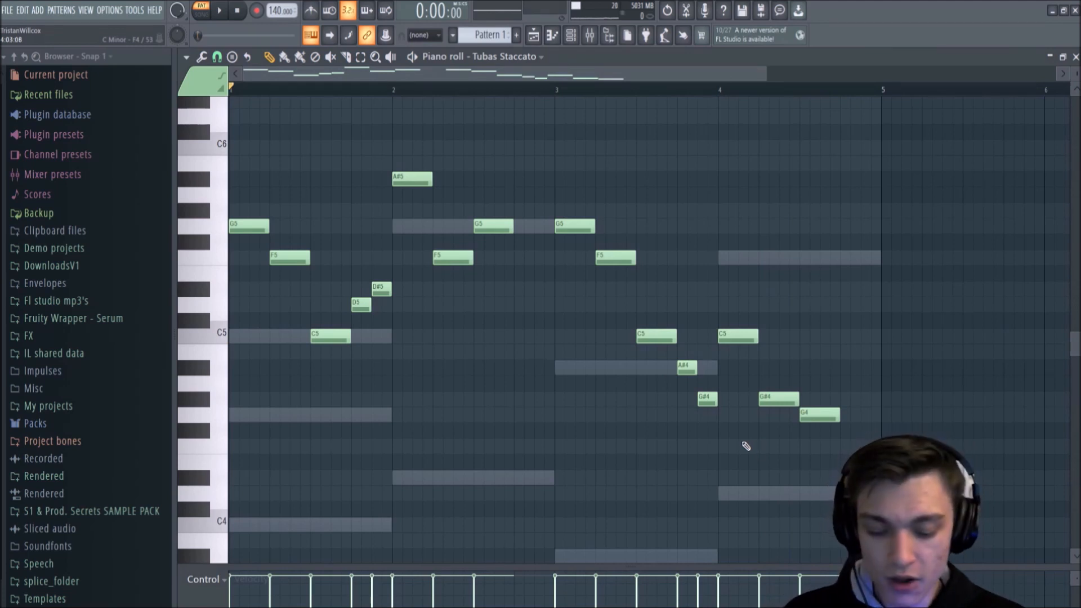
{"action": "key", "text": "ctrl+alt+z"}
{"action": "key", "text": "ctrl+alt+z"}
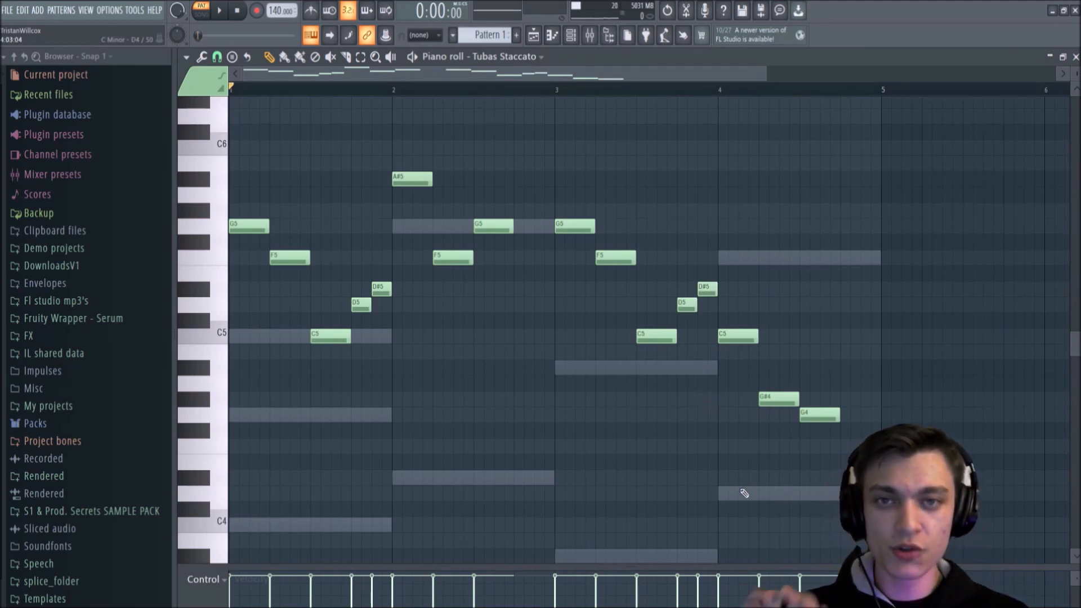
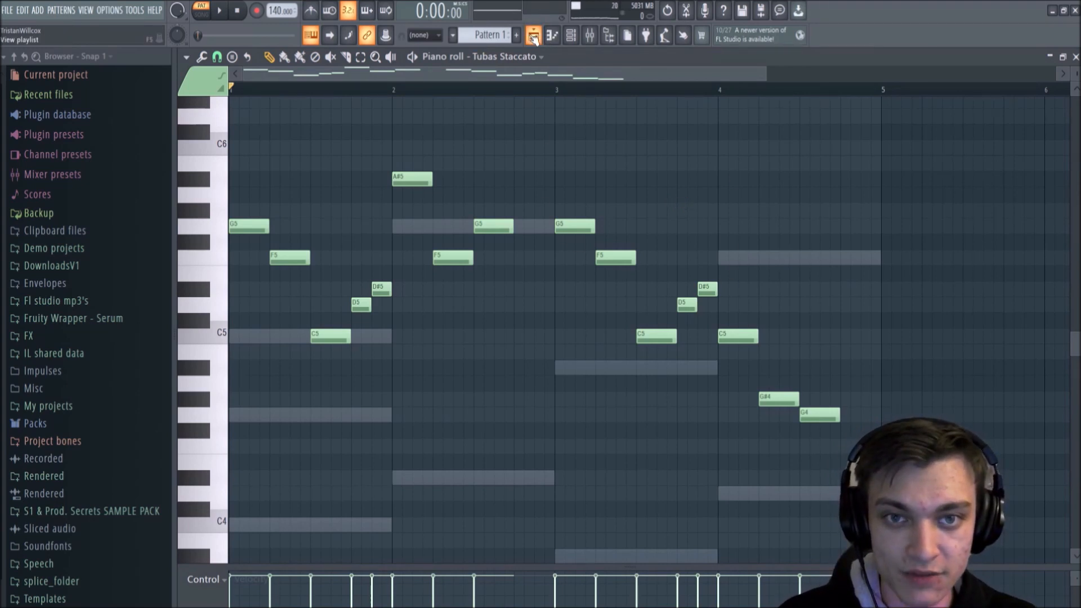
Step: Switch from the piano roll to the Playlist
{"action": "left_click", "coordinate": [571, 36]}
{"action": "left_click", "coordinate": [570, 36]}
{"action": "left_click", "coordinate": [552, 35]}
{"action": "left_click", "coordinate": [553, 35]}
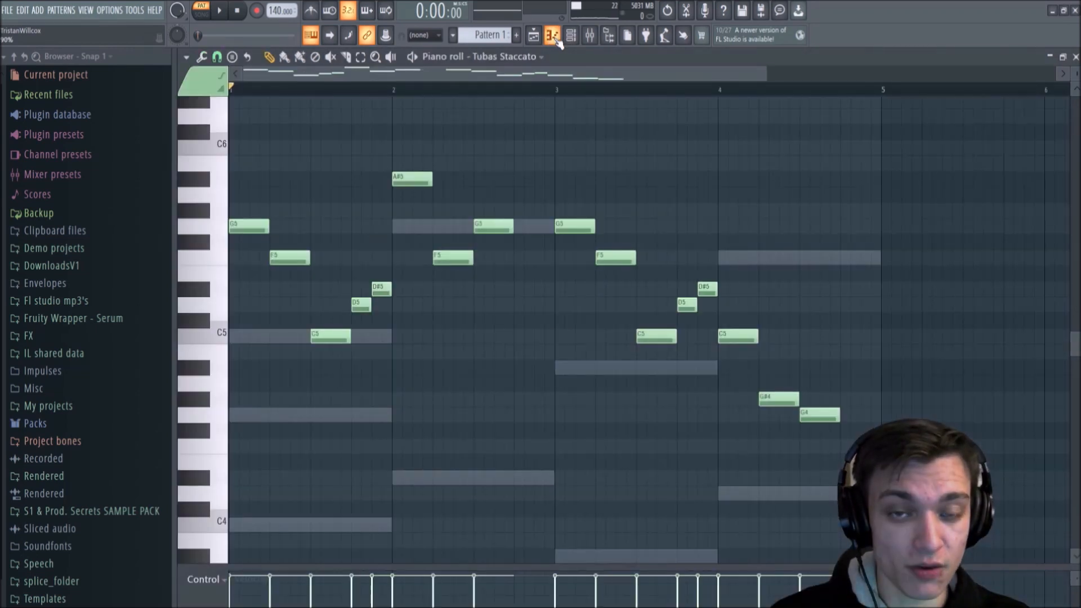
{"action": "left_click", "coordinate": [535, 40]}
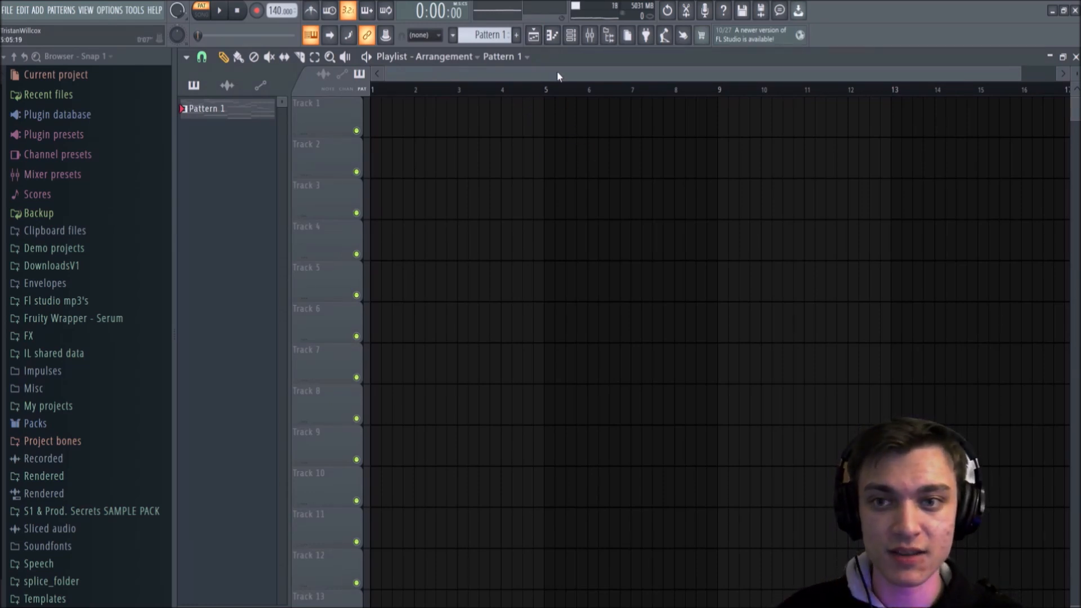
Step: Place a Pattern 1 clip on Track 1 of the Playlist, starting at bar 1
{"action": "left_click_drag", "start_coordinate": [561, 72], "coordinate": [529, 52]}
{"action": "mouse_move", "coordinate": [1078, 121]}
{"action": "left_mouse_down"}
{"action": "mouse_move", "coordinate": [1062, 213]}
{"action": "mouse_move", "coordinate": [1077, 207]}
{"action": "mouse_move", "coordinate": [1070, 101]}
{"action": "left_mouse_up"}
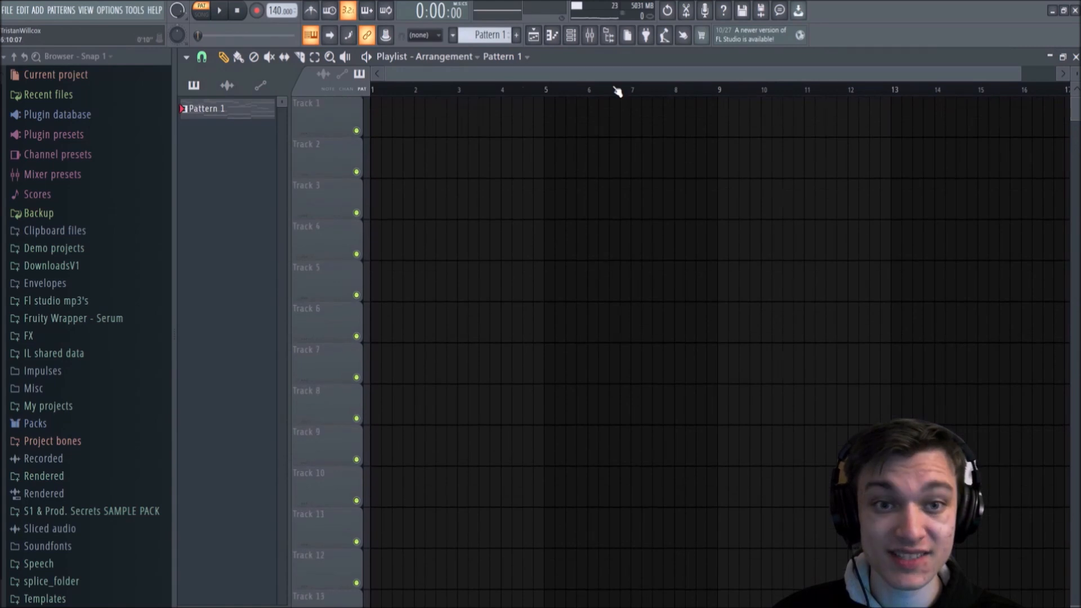
{"action": "scroll", "coordinate": [617, 91], "scroll_direction": "down", "scroll_amount": 1}
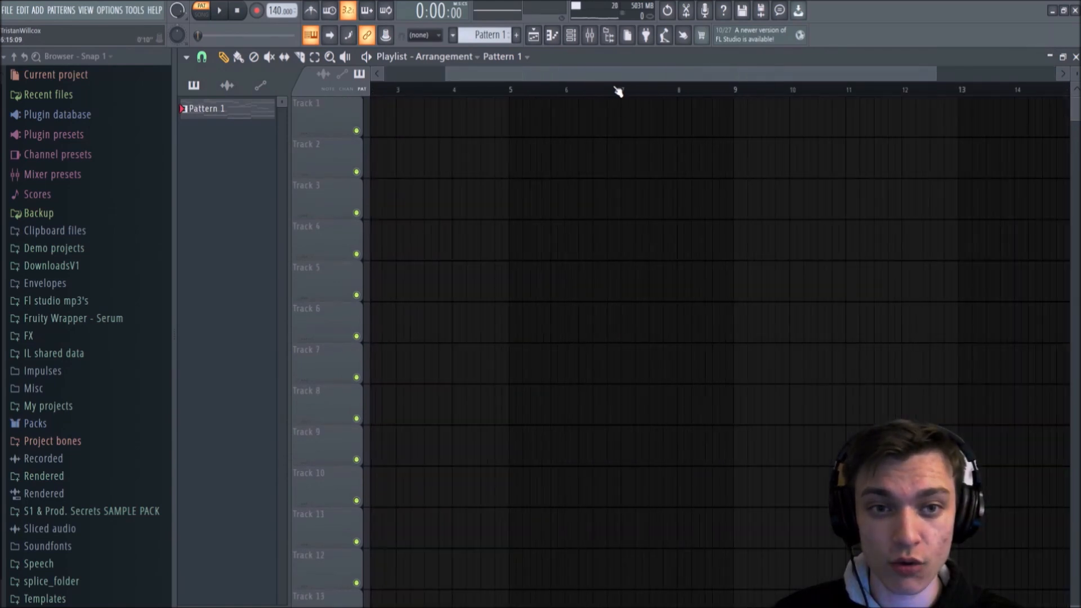
{"action": "mouse_move", "coordinate": [1076, 79]}
{"action": "left_mouse_down"}
{"action": "mouse_move", "coordinate": [1077, 66]}
{"action": "mouse_move", "coordinate": [1076, 79]}
{"action": "left_mouse_up"}
{"action": "scroll", "coordinate": [718, 436], "scroll_direction": "up", "scroll_amount": 1}
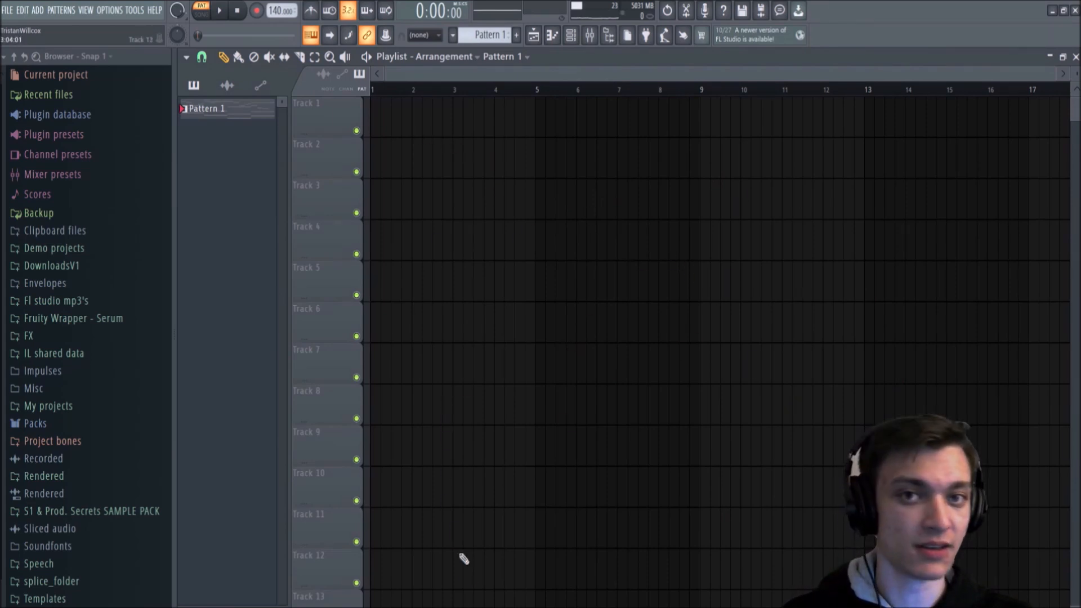
{"action": "left_click", "coordinate": [232, 115]}
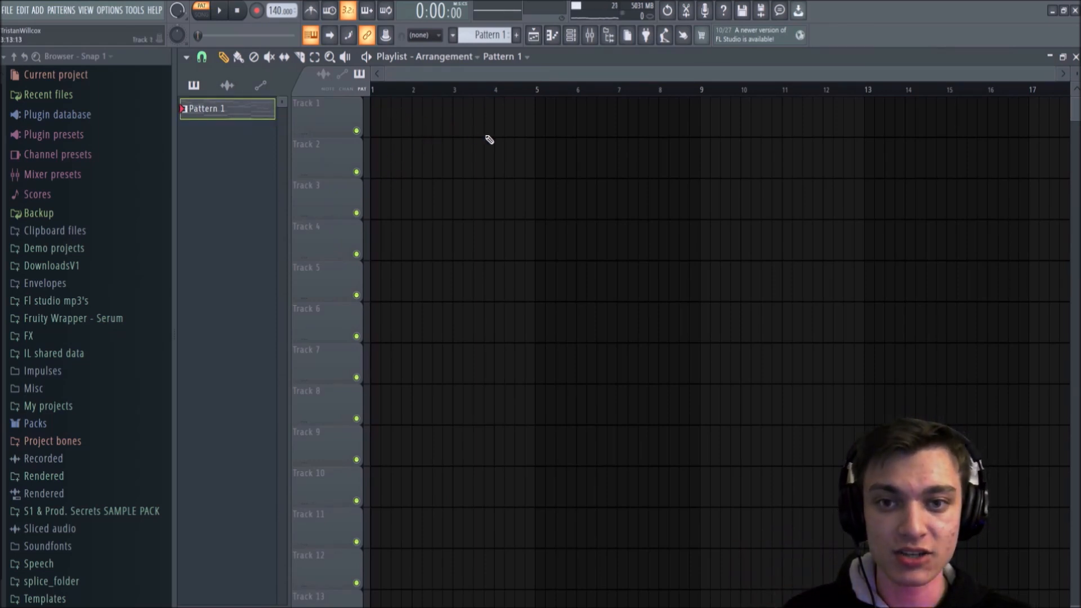
{"action": "left_click_drag", "start_coordinate": [489, 139], "coordinate": [328, 135]}
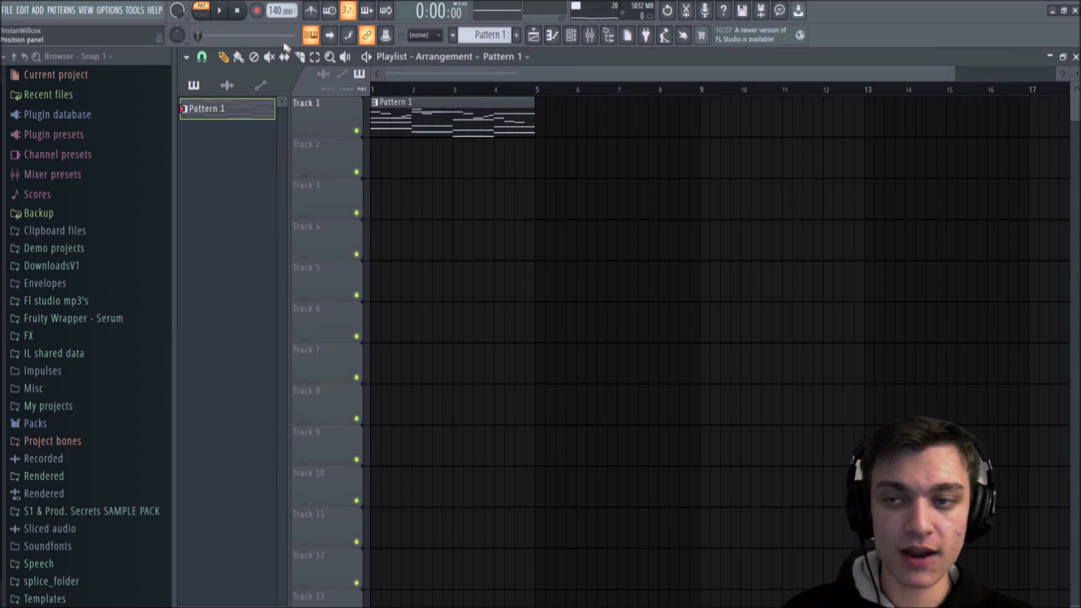
Step: Set playback to song mode and play the arrangement from bar 1, stopping it after listening
{"action": "left_click", "coordinate": [204, 10]}
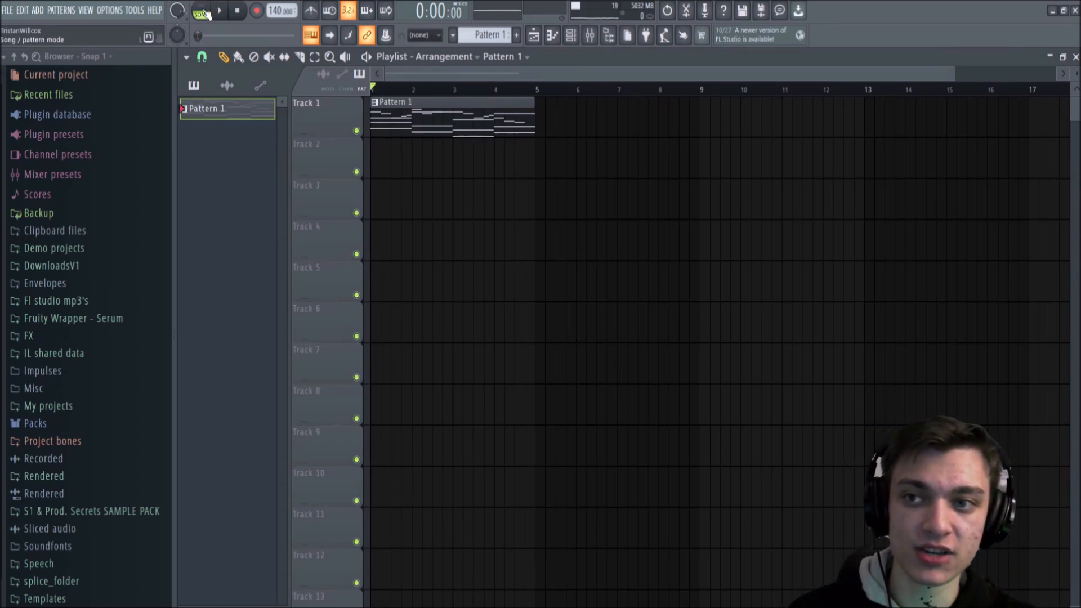
{"action": "left_click", "coordinate": [203, 13]}
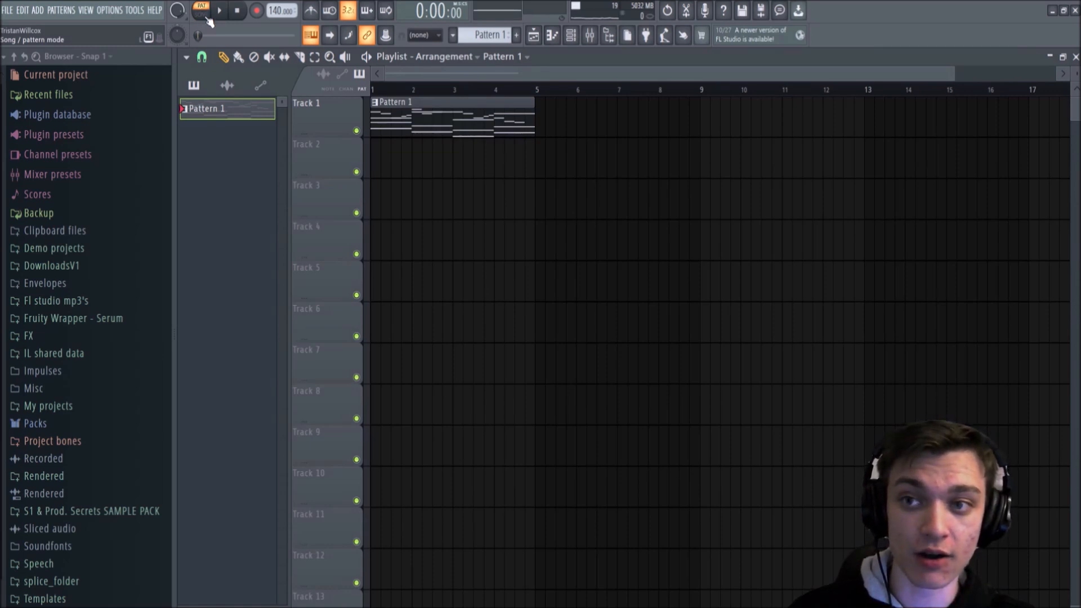
{"action": "left_click", "coordinate": [203, 12]}
{"action": "mouse_move", "coordinate": [422, 88]}
{"action": "left_mouse_down"}
{"action": "mouse_move", "coordinate": [516, 91]}
{"action": "mouse_move", "coordinate": [369, 86]}
{"action": "left_mouse_up"}
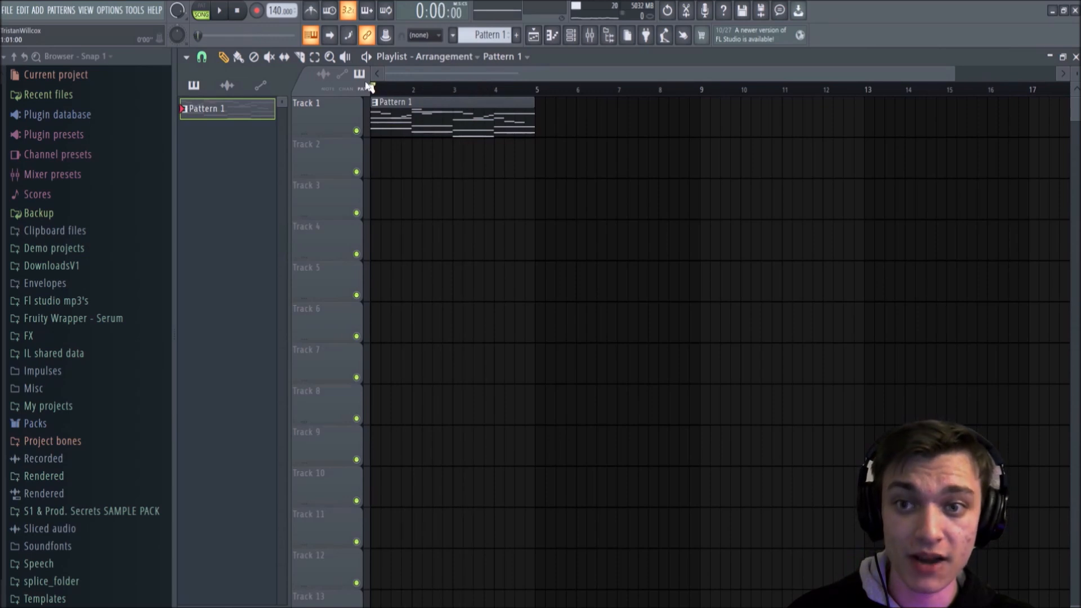
{"action": "left_click", "coordinate": [203, 11]}
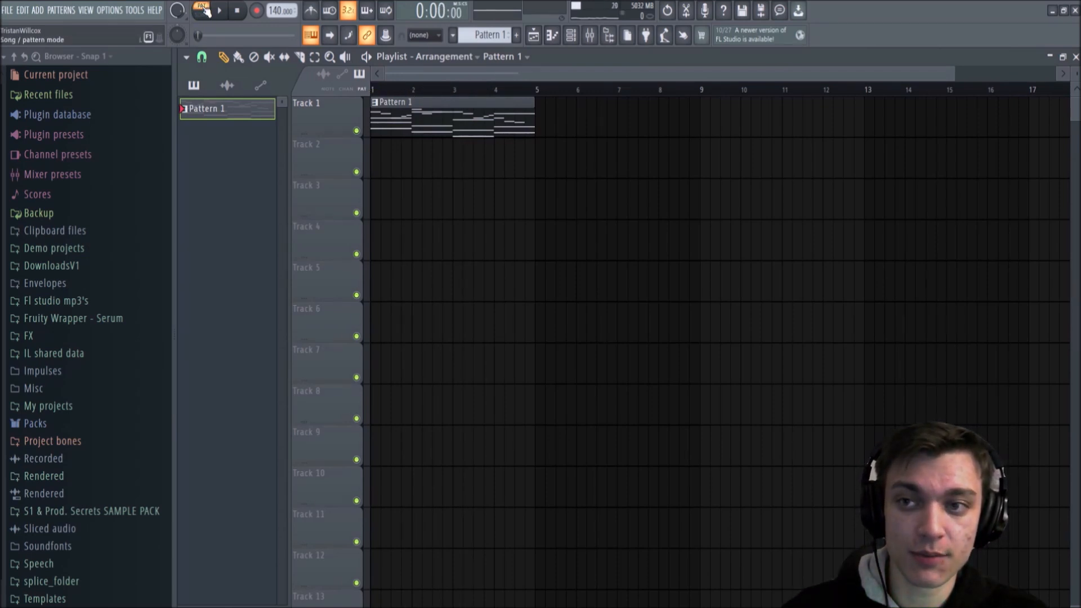
{"action": "left_click", "coordinate": [203, 11]}
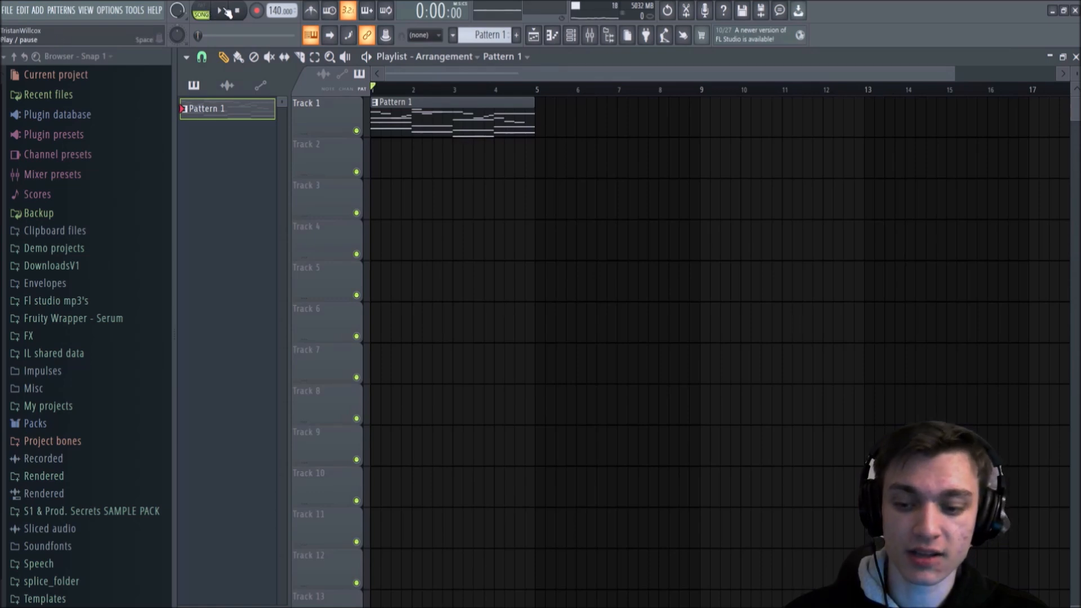
{"action": "key", "text": "space"}
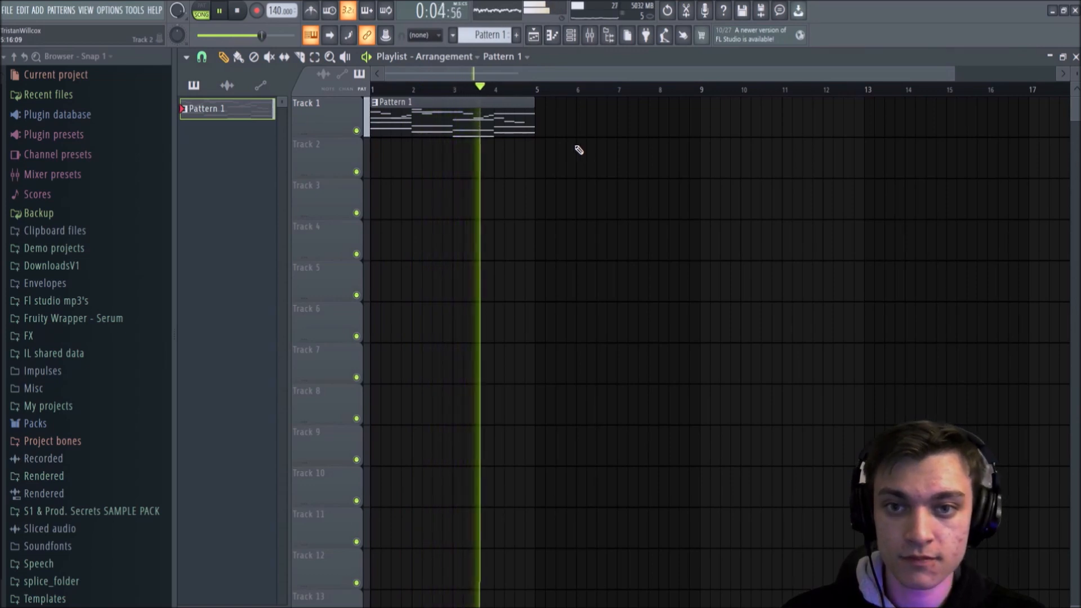
{"action": "key", "text": "space"}
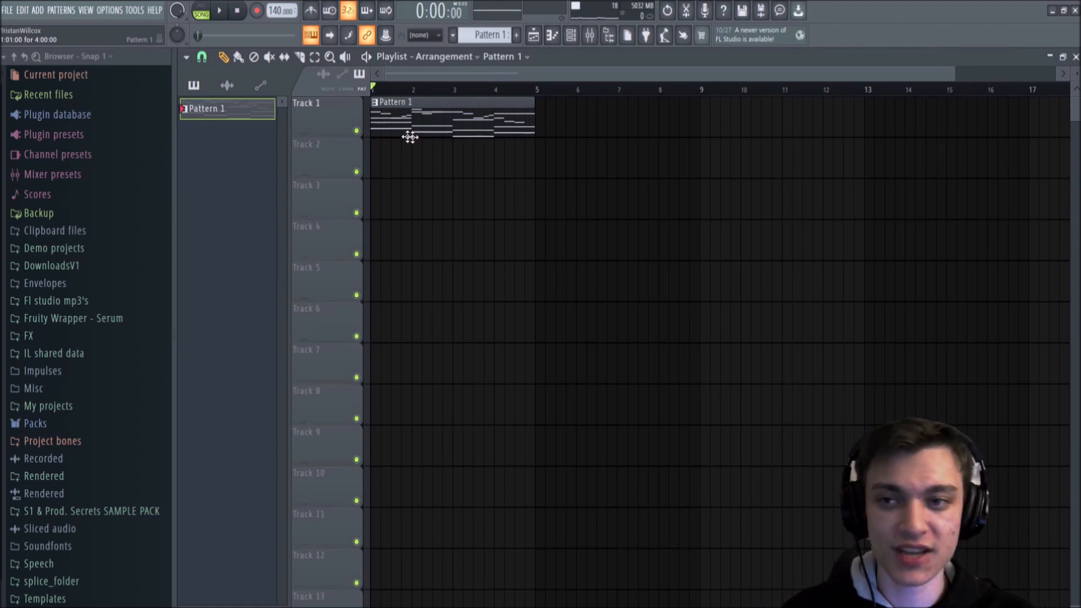
Step: Split Pattern 1 by channel and delete the combined clip from Track 1
{"action": "right_click", "coordinate": [223, 107]}
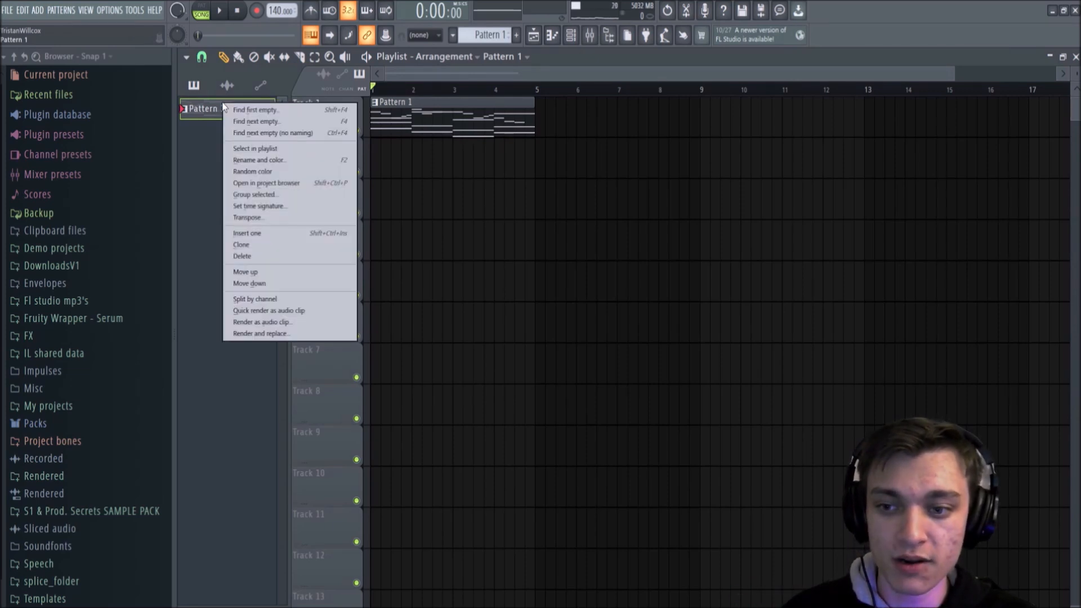
{"action": "left_click", "coordinate": [281, 300]}
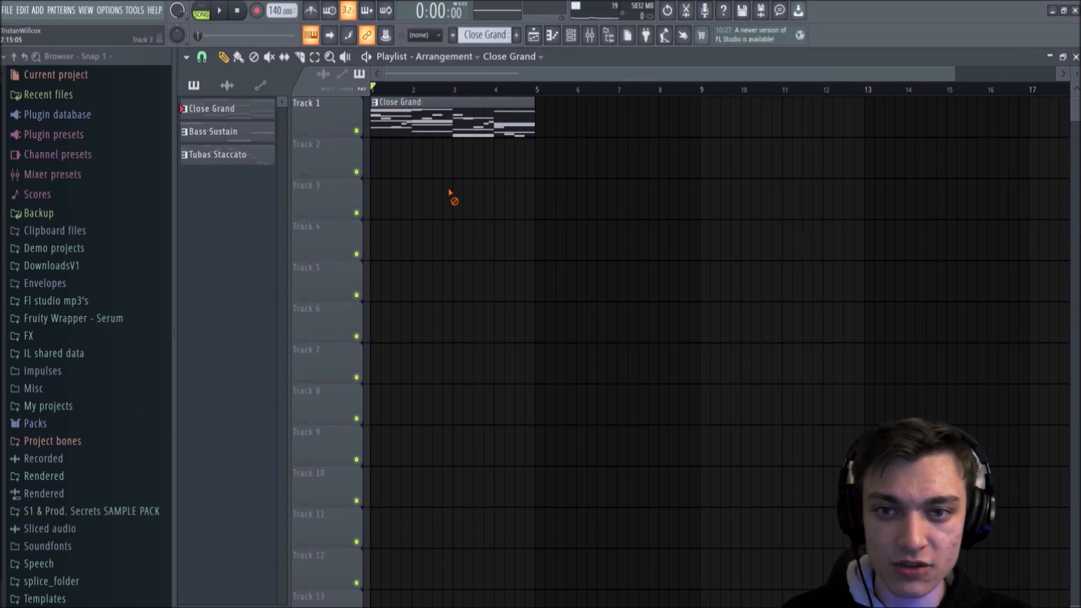
{"action": "left_click", "coordinate": [450, 125]}
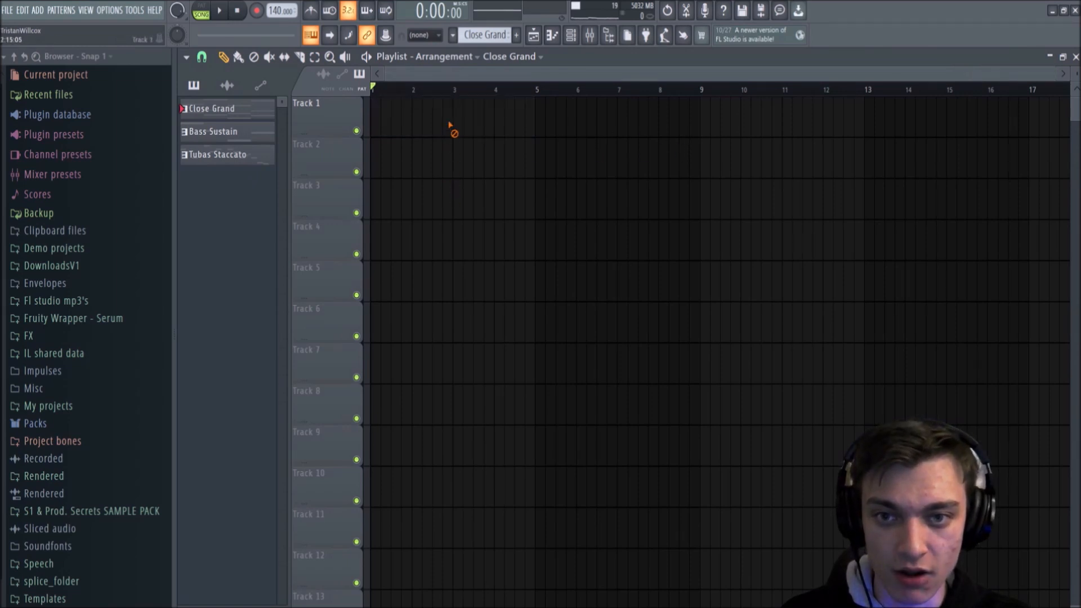
Step: Place Close Grand on Track 1, Bass Sustain on Track 2 and Tubas Staccato on Track 3, all starting at bar 1
{"action": "left_click", "coordinate": [228, 118]}
{"action": "left_click_drag", "start_coordinate": [382, 125], "coordinate": [325, 123]}
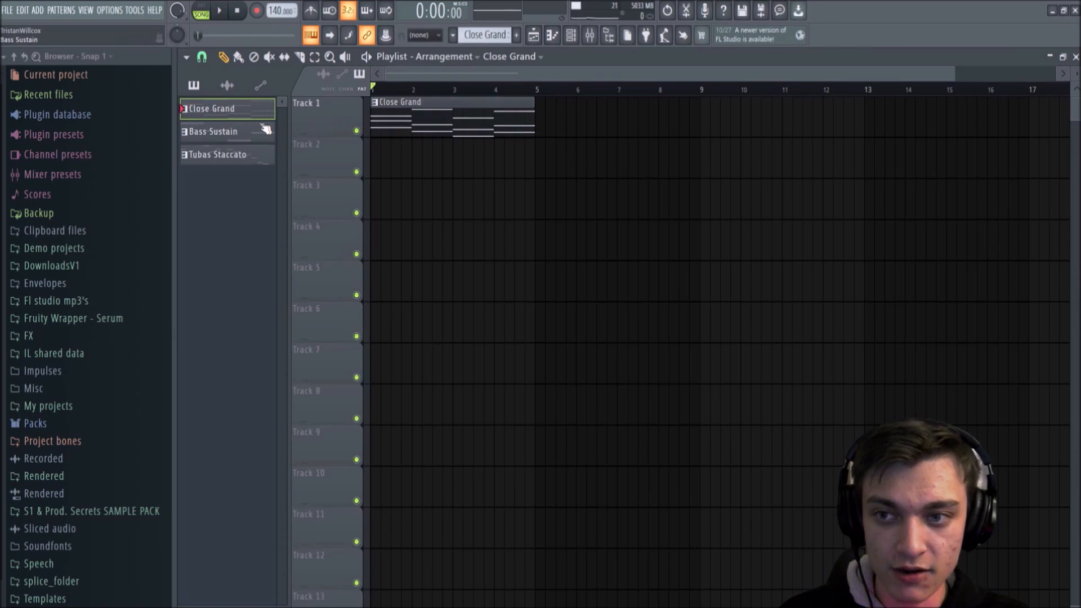
{"action": "left_click", "coordinate": [241, 140]}
{"action": "left_click", "coordinate": [437, 159]}
{"action": "left_click", "coordinate": [243, 160]}
{"action": "left_click", "coordinate": [382, 191]}
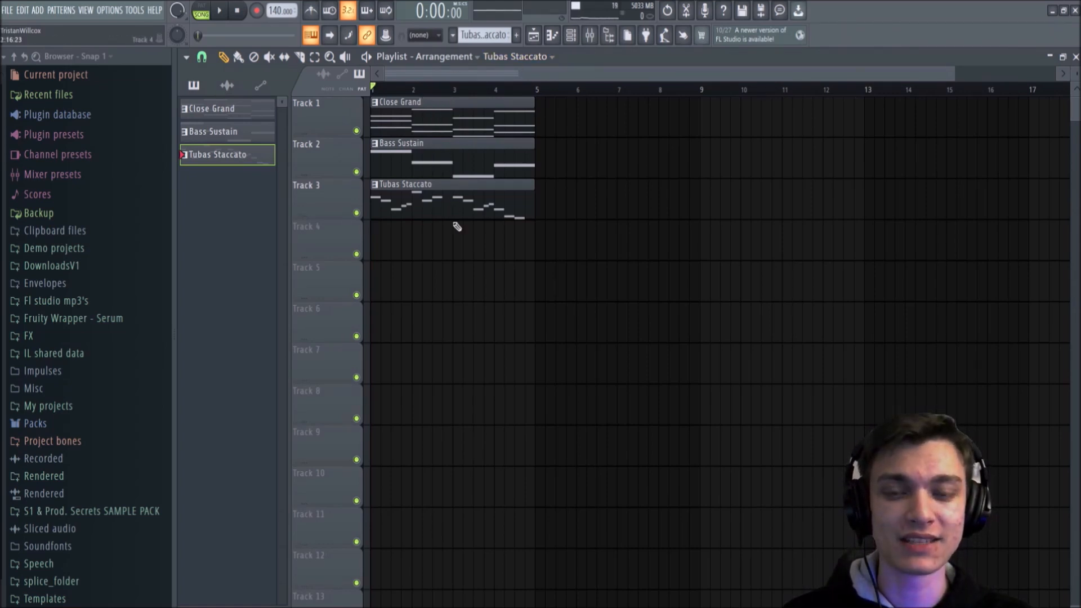
Step: Play the three clips together, try playback with the Close Grand clip deleted, and undo the deletion
{"action": "key", "text": "space"}
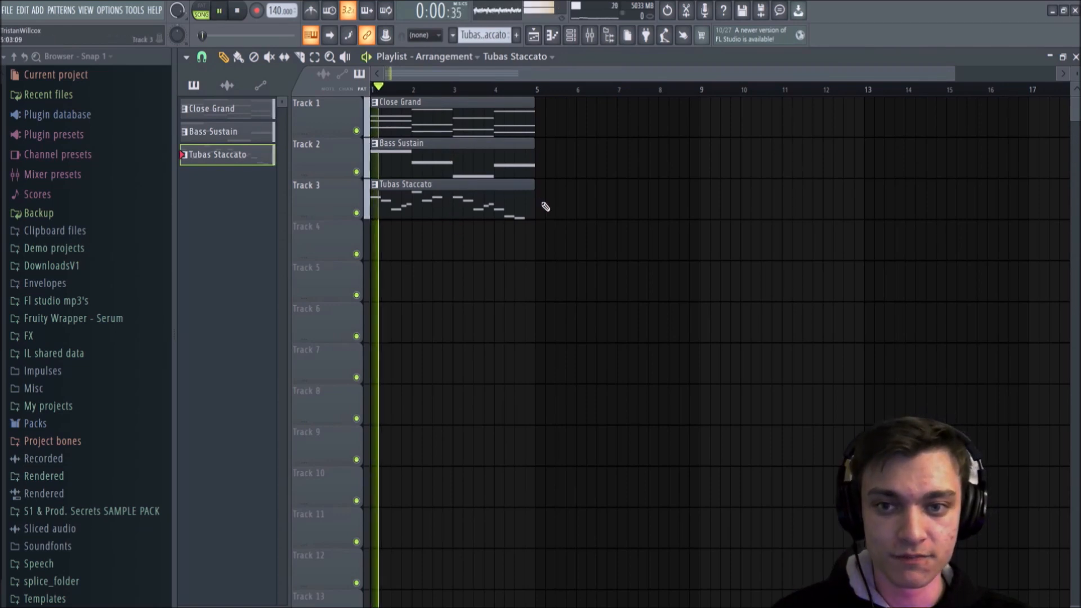
{"action": "key", "text": "space"}
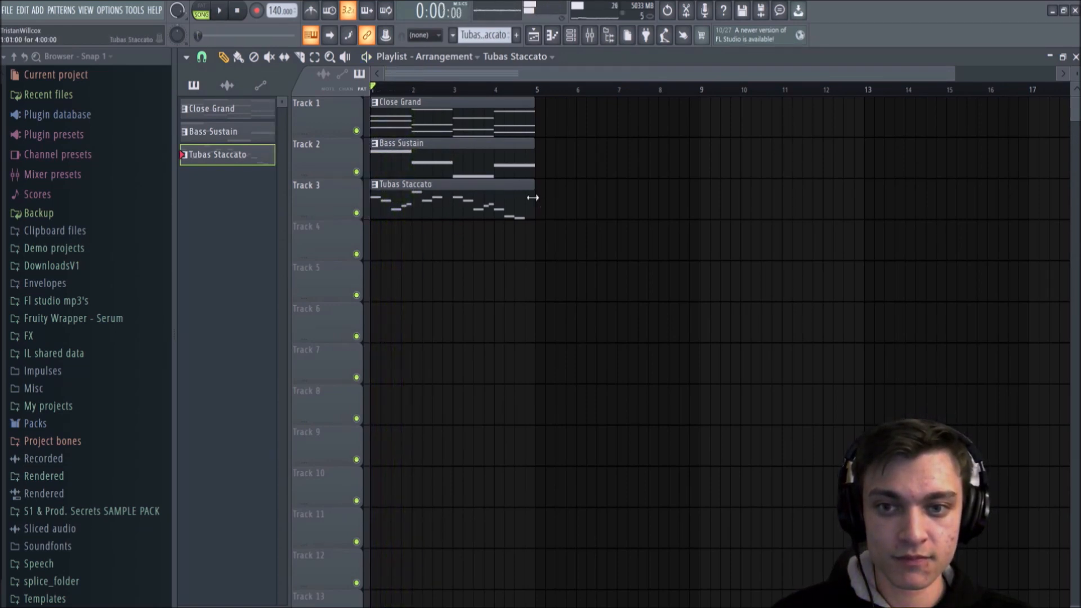
{"action": "right_click", "coordinate": [430, 116]}
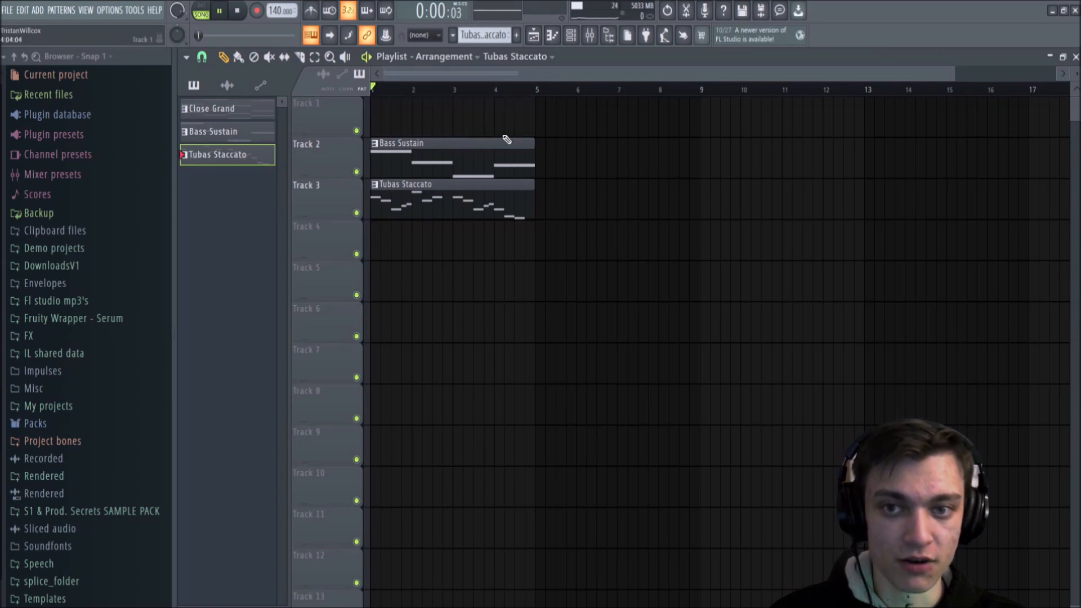
{"action": "key", "text": "space"}
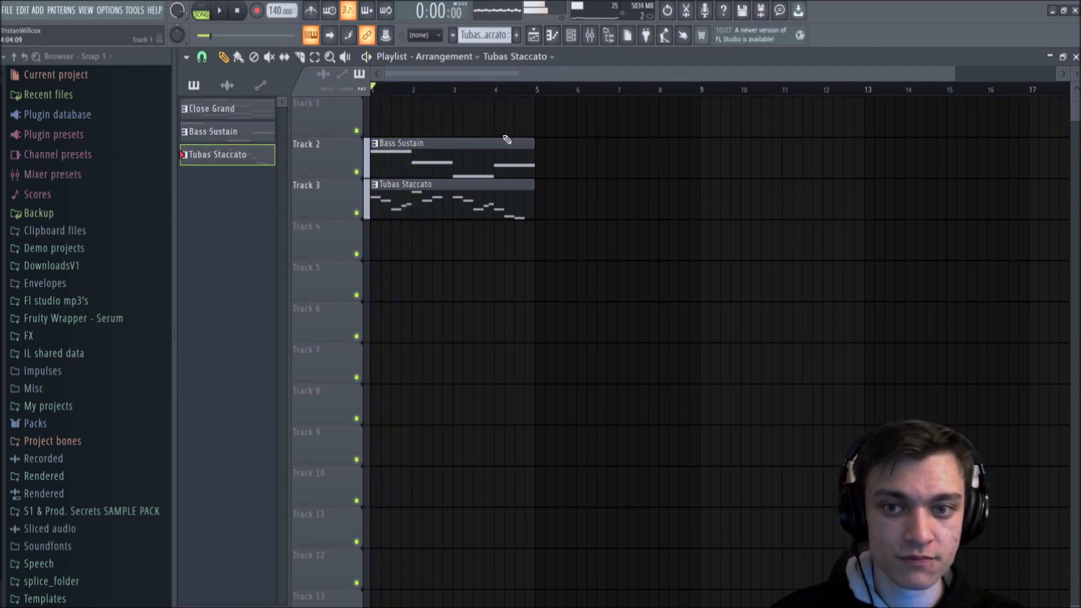
{"action": "key", "text": "space"}
{"action": "key", "text": "ctrl+z"}
Step: Try playback with the Tubas Staccato clip deleted, undo the deletion, and stop playback
{"action": "right_click", "coordinate": [411, 209]}
{"action": "key", "text": "space"}
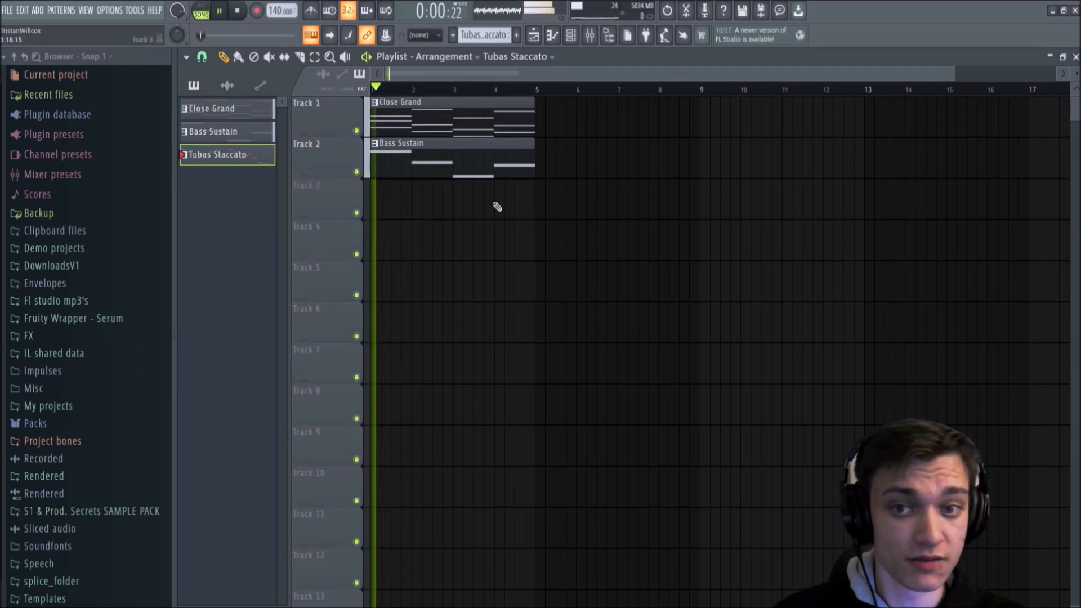
{"action": "key", "text": "ctrl+z"}
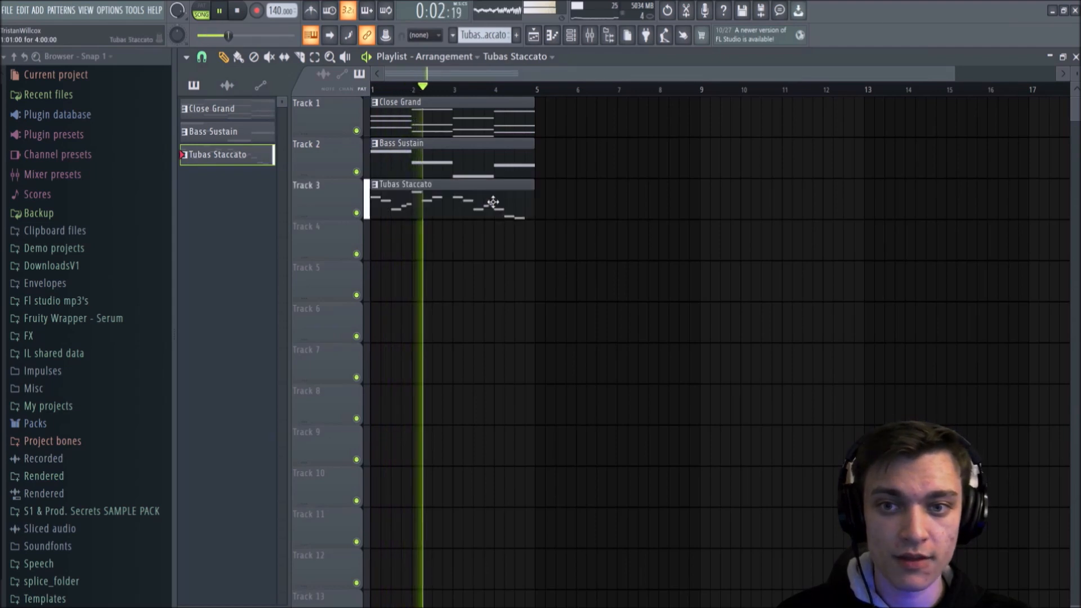
{"action": "key", "text": "space"}
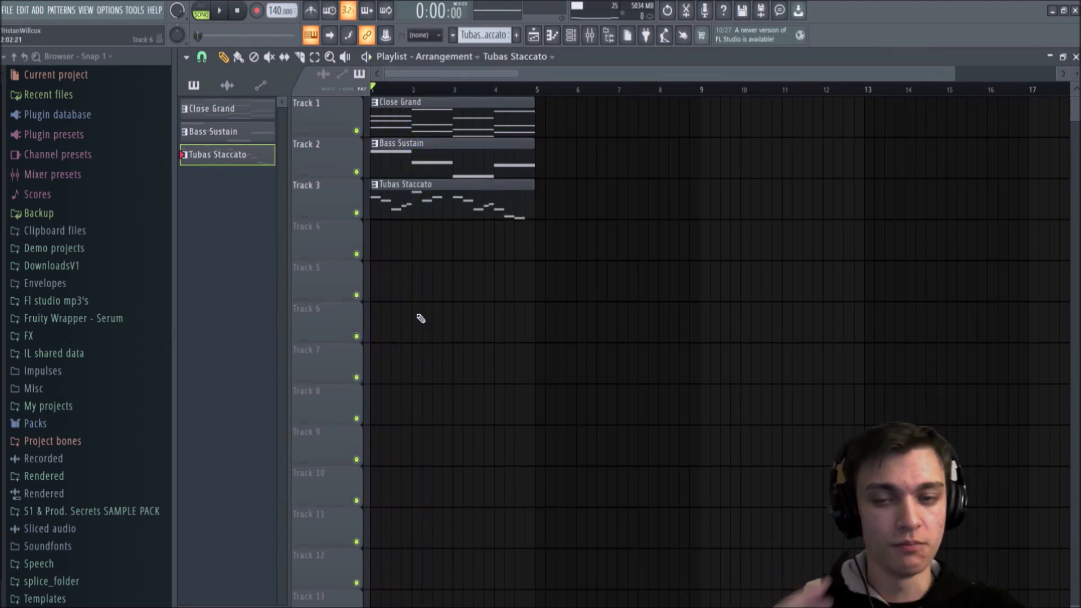
Step: Add two more Close Grand clips on Track 1, at bars 5 and 9
{"action": "left_click", "coordinate": [454, 117]}
{"action": "left_click", "coordinate": [541, 123]}
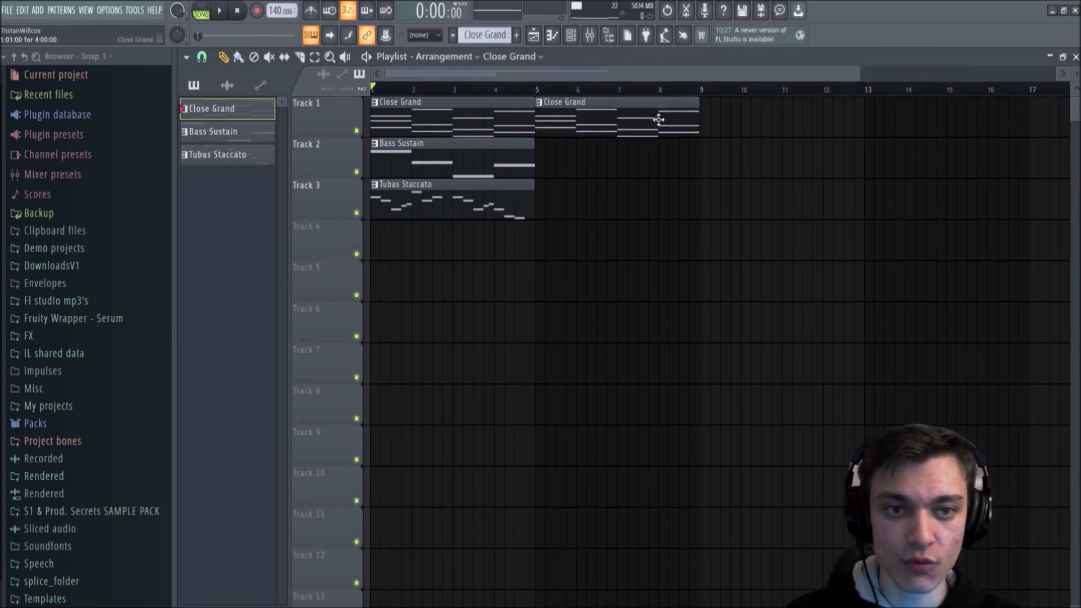
{"action": "left_click", "coordinate": [710, 119]}
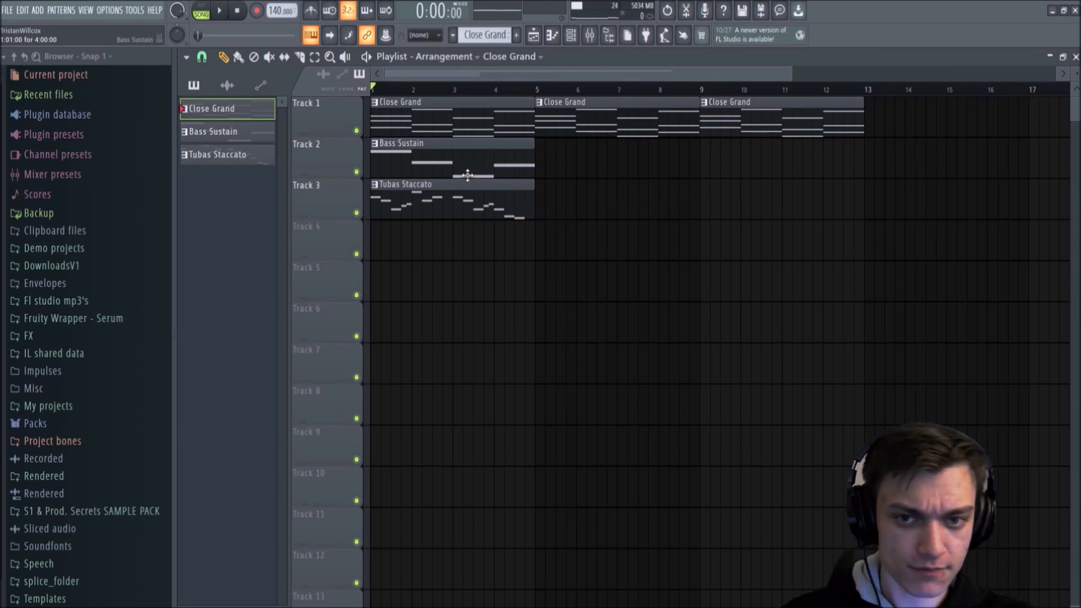
Step: Move the Bass Sustain and Tubas Staccato clips to bar 9, and add another Bass Sustain clip at bar 5 of Track 2
{"action": "left_click_drag", "start_coordinate": [431, 164], "coordinate": [757, 164]}
{"action": "left_click_drag", "start_coordinate": [408, 206], "coordinate": [737, 206]}
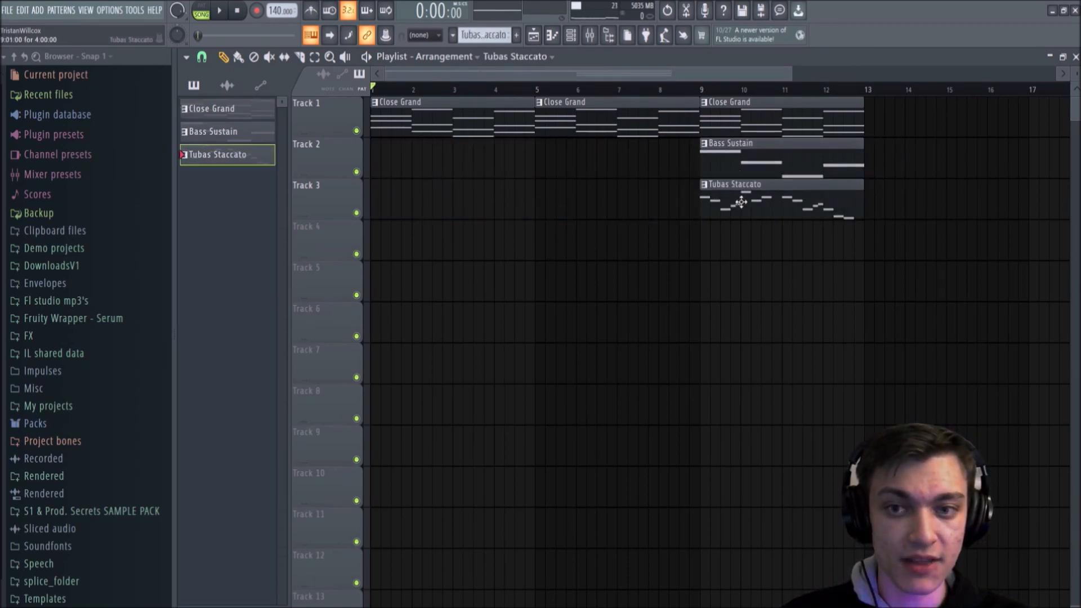
{"action": "left_click", "coordinate": [742, 169]}
{"action": "left_click", "coordinate": [551, 170]}
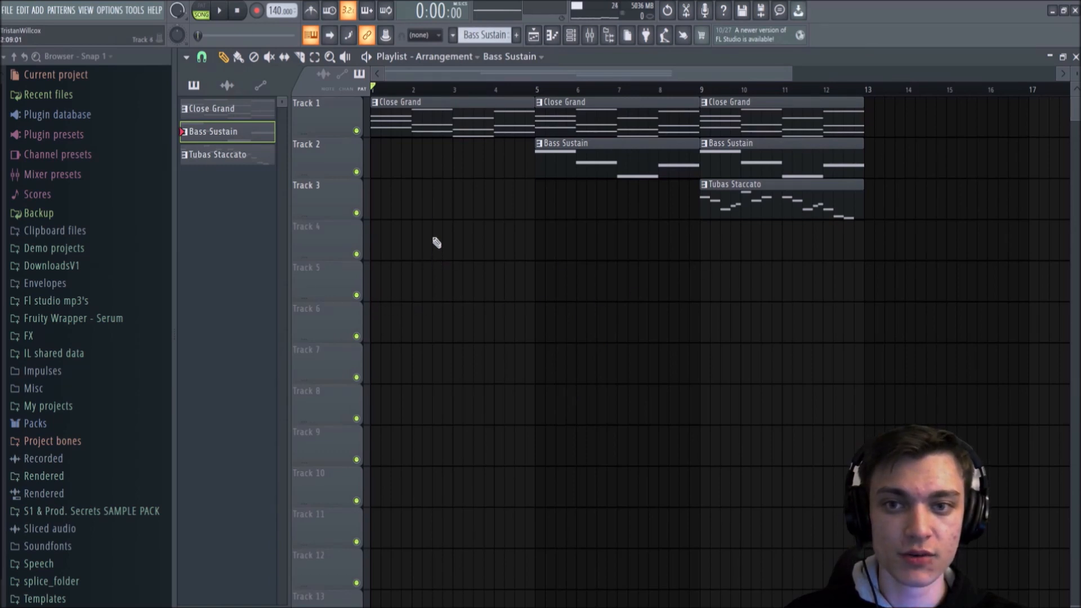
Step: Move the track holding the Tubas Staccato clip up to the Track 1 position, above the Close Grand and Bass Sustain tracks
{"action": "left_click", "coordinate": [759, 196]}
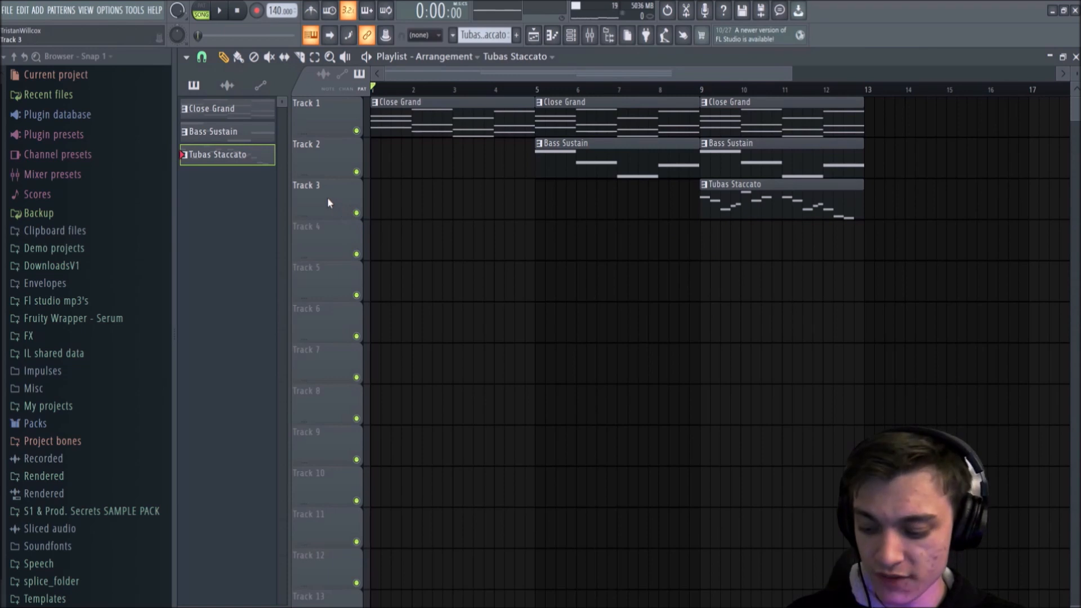
{"action": "left_click_drag", "start_coordinate": [326, 199], "coordinate": [326, 117]}
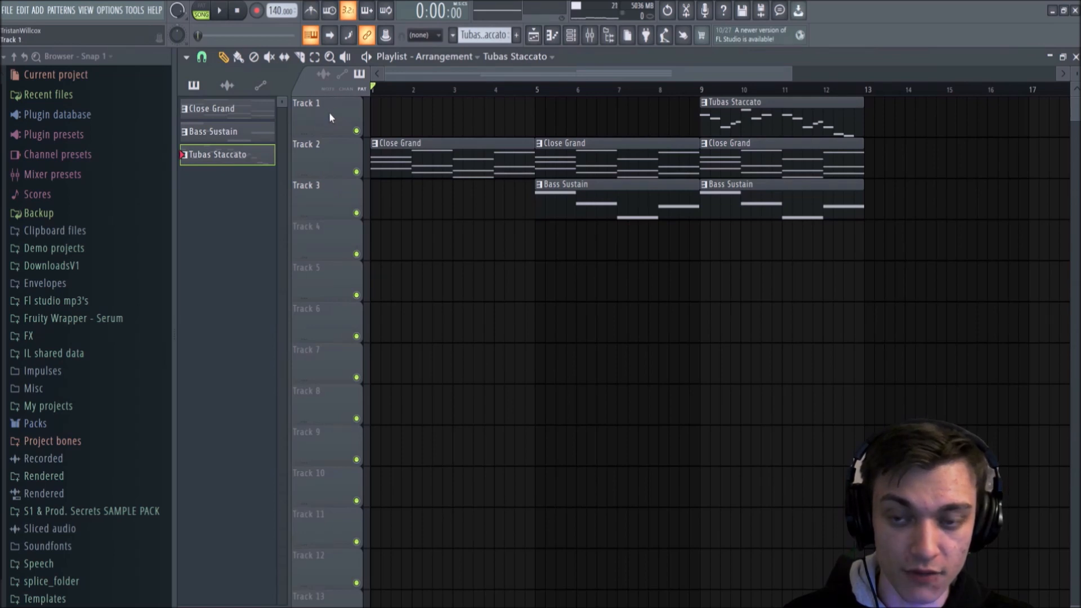
{"action": "mouse_move", "coordinate": [330, 117]}
{"action": "left_mouse_down"}
{"action": "mouse_move", "coordinate": [330, 406]}
{"action": "mouse_move", "coordinate": [329, 116]}
{"action": "left_mouse_up"}
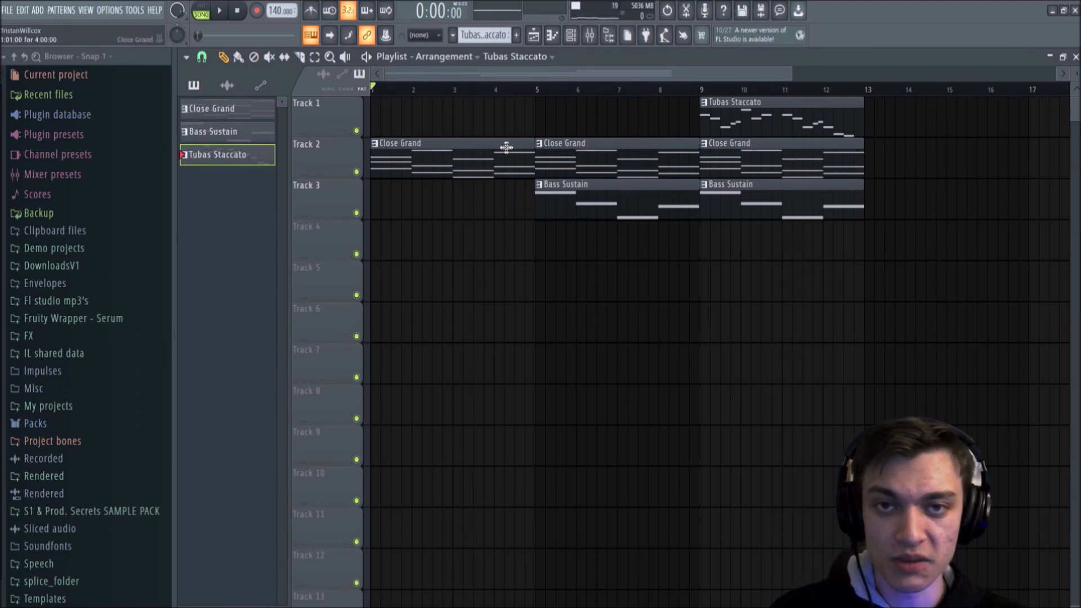
Step: Select the Close Grand, Bass Sustain and Tubas Staccato patterns in turn to review the split patterns
{"action": "left_click", "coordinate": [475, 157]}
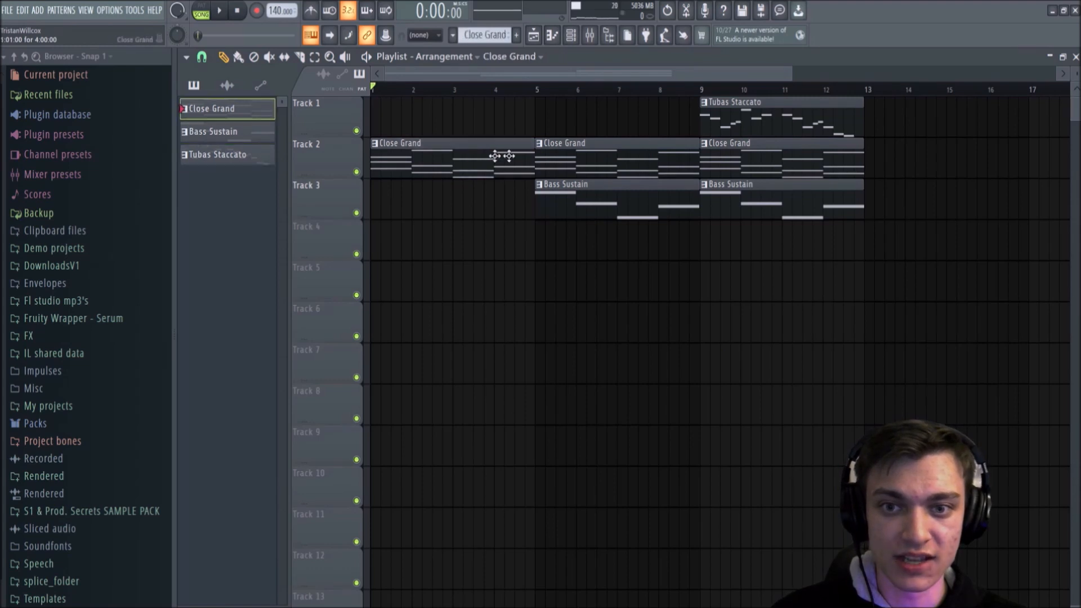
{"action": "left_click", "coordinate": [224, 132]}
{"action": "left_click", "coordinate": [231, 154]}
{"action": "left_click", "coordinate": [229, 126]}
{"action": "left_click", "coordinate": [229, 112]}
{"action": "left_click", "coordinate": [232, 130]}
{"action": "left_click", "coordinate": [234, 151]}
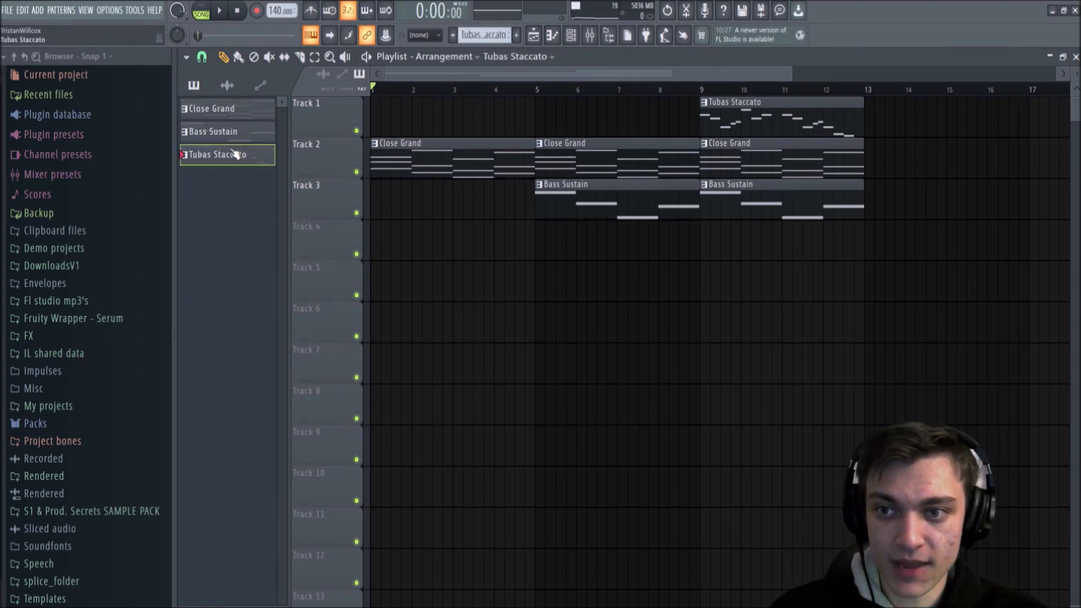
Step: Pick up the Close Grand pattern from its Track 2 clip and play the arrangement through from the start
{"action": "left_click", "coordinate": [427, 151]}
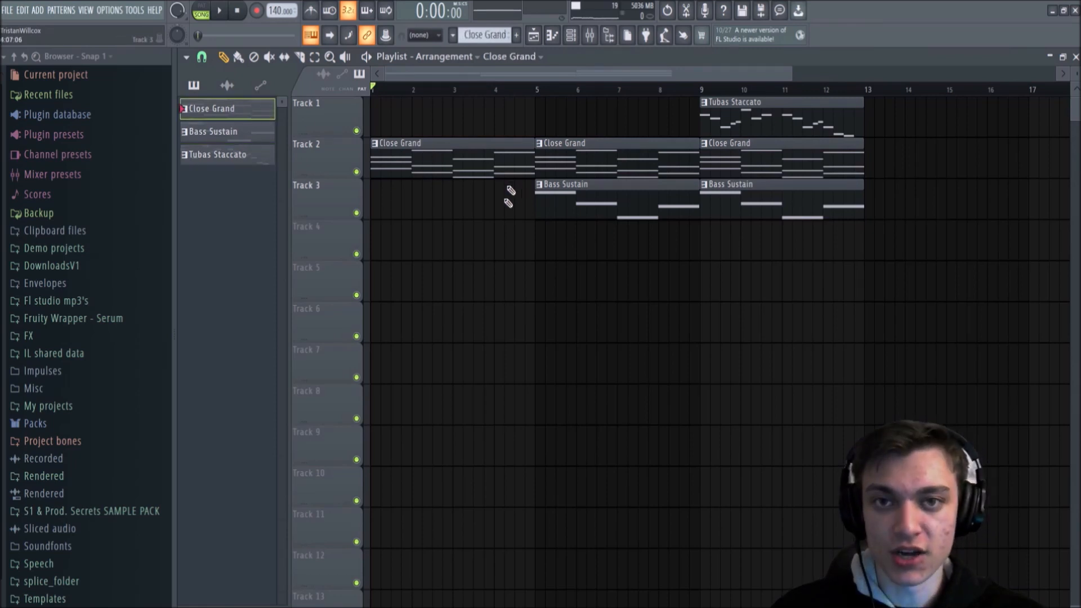
{"action": "key", "text": "space"}
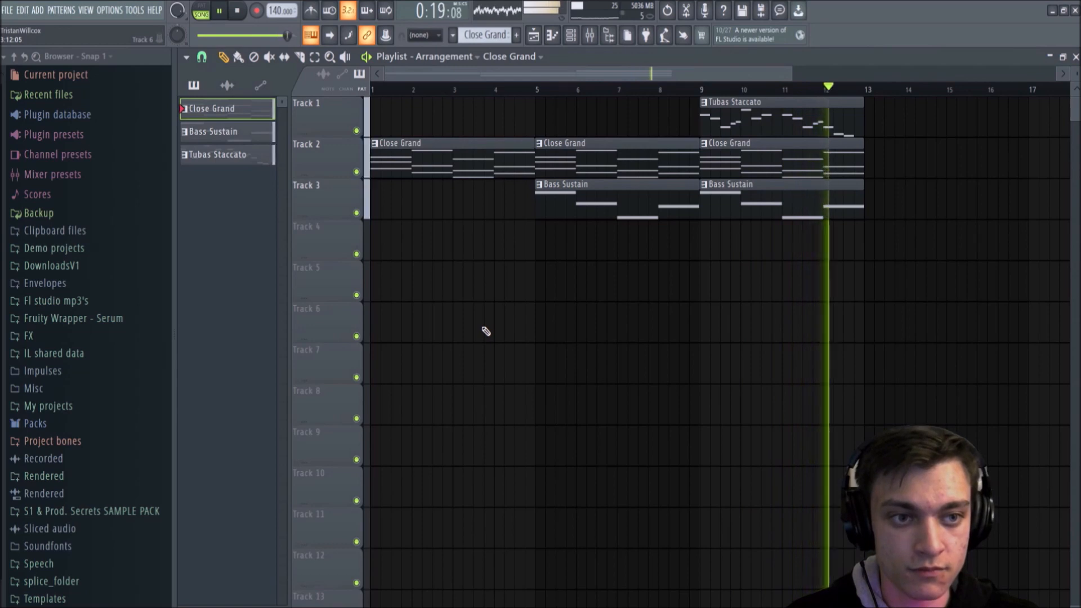
{"action": "key", "text": "space"}
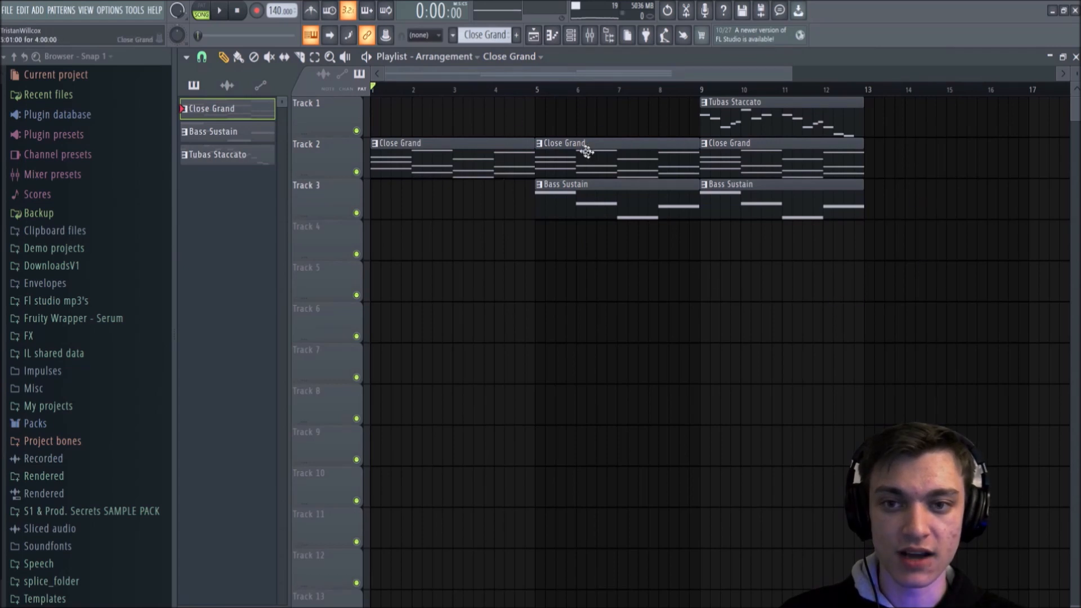
Step: Place trial notes B5 and C#6 in bar 2 of the Tubas Staccato piano roll, and delete both
{"action": "left_click", "coordinate": [553, 38]}
{"action": "left_click", "coordinate": [421, 164]}
{"action": "left_click", "coordinate": [543, 132]}
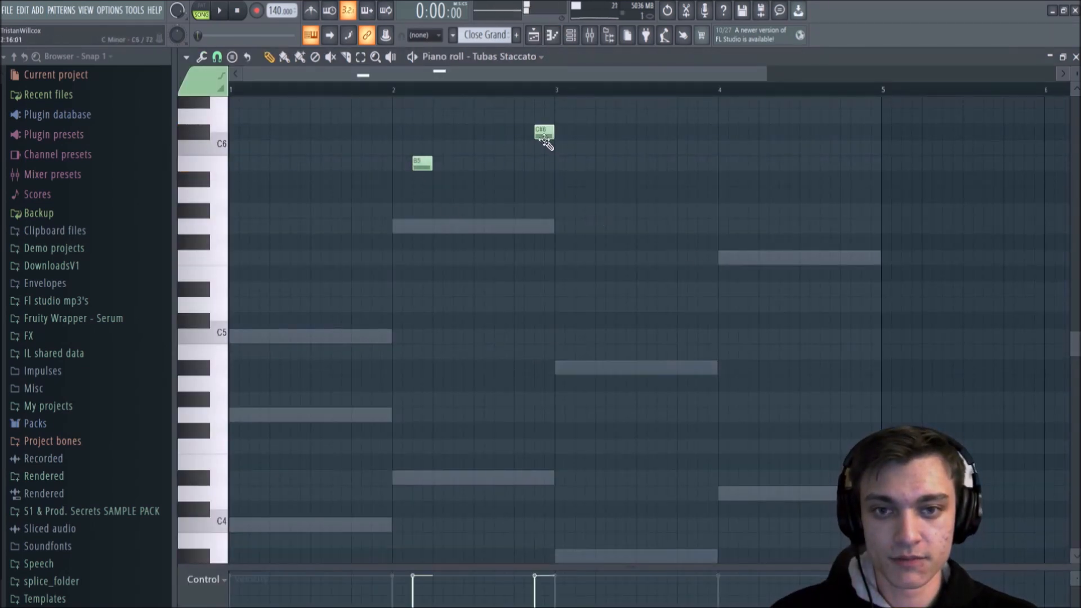
{"action": "right_click", "coordinate": [423, 164]}
{"action": "right_click", "coordinate": [544, 131]}
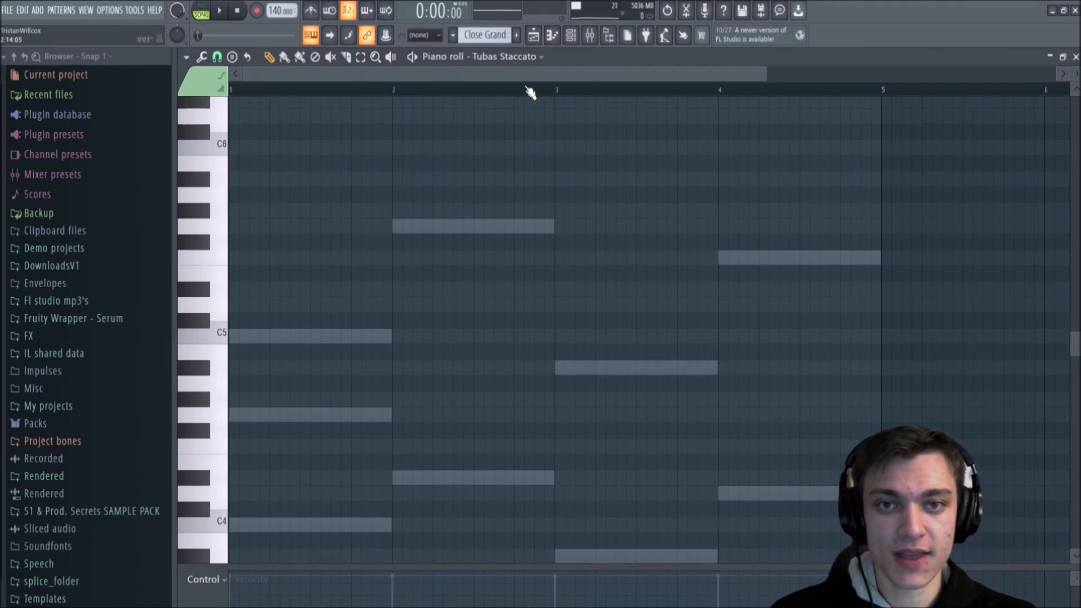
Step: Place trial Close Grand clips on Track 1 and Track 6 of the Playlist, and delete both
{"action": "left_click", "coordinate": [532, 36]}
{"action": "left_click", "coordinate": [510, 135]}
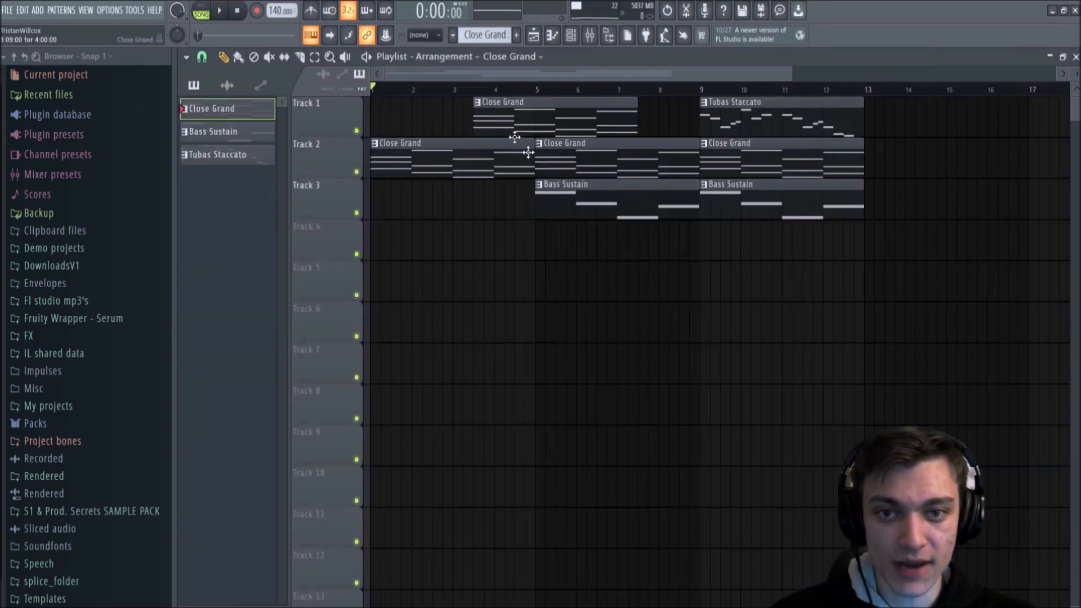
{"action": "right_click", "coordinate": [574, 124]}
{"action": "right_click", "coordinate": [789, 315]}
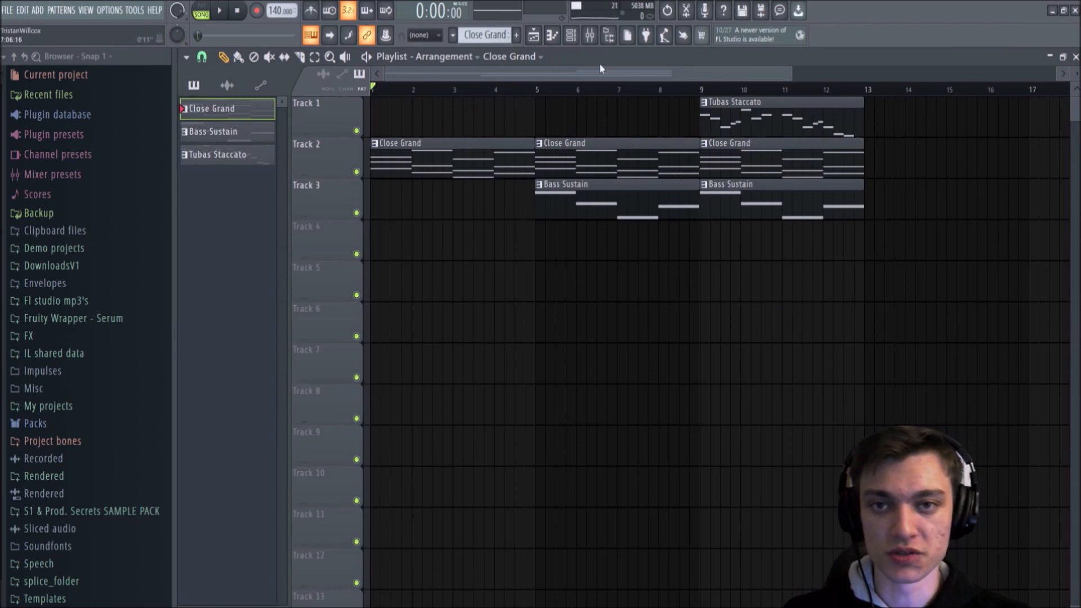
Step: Try slicing the first Close Grand clip on Track 2, undo the cuts, and return to the Draw tool
{"action": "left_click_drag", "start_coordinate": [457, 117], "coordinate": [459, 222]}
{"action": "left_click_drag", "start_coordinate": [482, 174], "coordinate": [495, 136]}
{"action": "key", "text": "ctrl+z"}
{"action": "key", "text": "ctrl+z"}
{"action": "key", "text": "ctrl+z"}
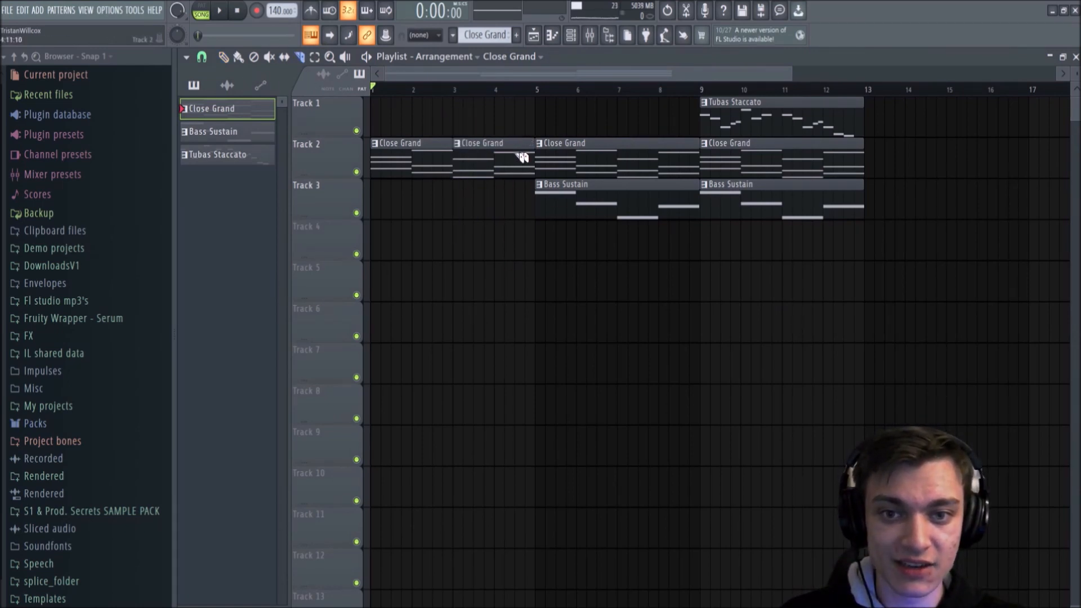
{"action": "key", "text": "ctrl+z"}
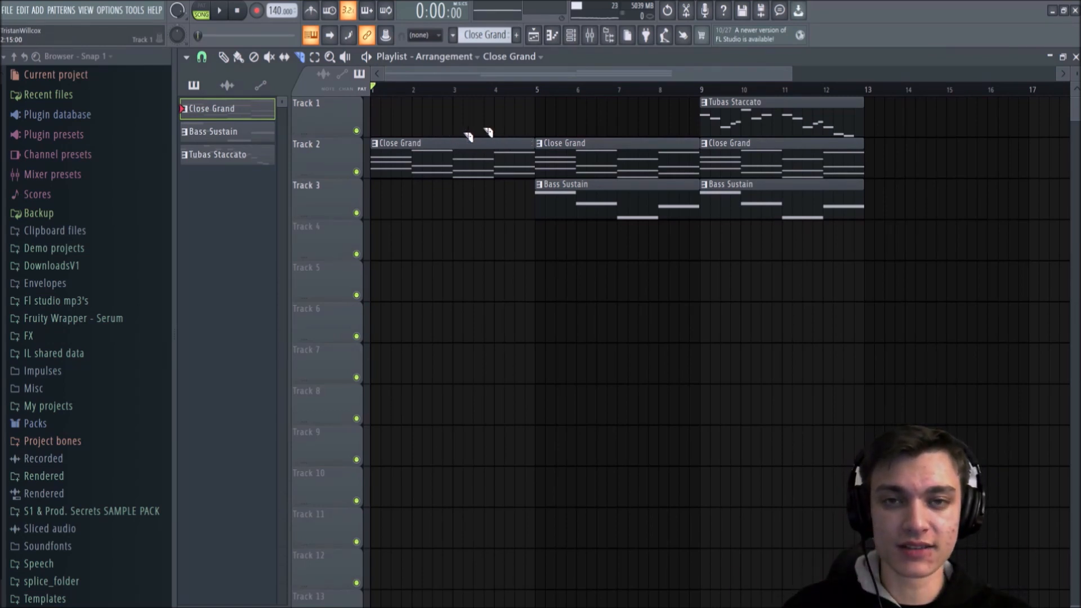
{"action": "left_click", "coordinate": [225, 56]}
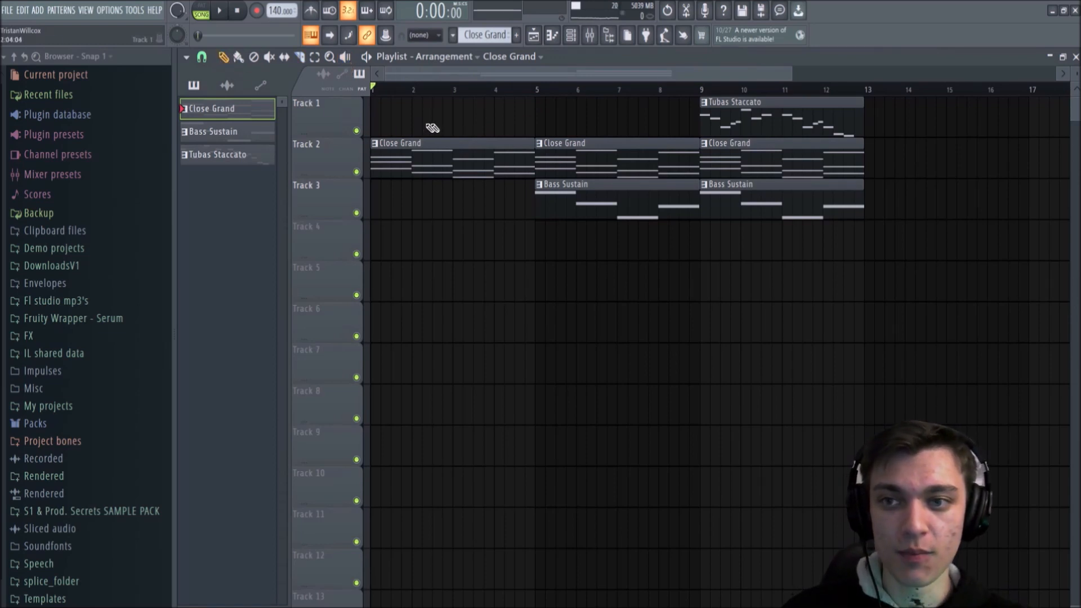
Step: Cycle through the Bass Sustain, Tubas Staccato and Close Grand patterns, ending on Close Grand
{"action": "left_click", "coordinate": [230, 132]}
{"action": "left_click", "coordinate": [232, 155]}
{"action": "left_click", "coordinate": [232, 132]}
{"action": "left_click", "coordinate": [237, 115]}
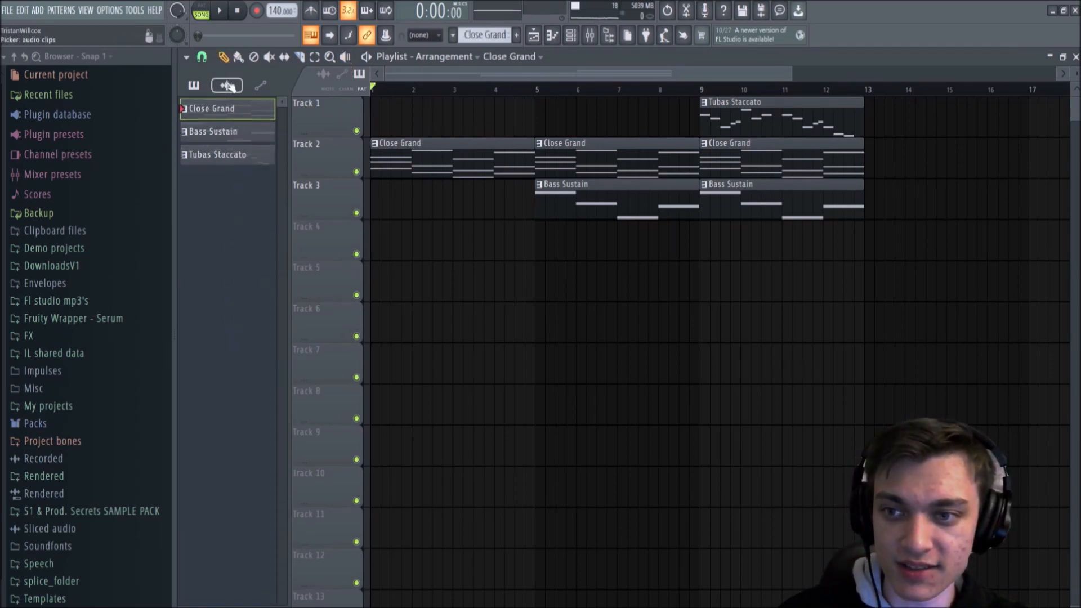
{"action": "left_click", "coordinate": [233, 138]}
{"action": "left_click", "coordinate": [238, 155]}
{"action": "left_click", "coordinate": [243, 134]}
{"action": "left_click", "coordinate": [242, 112]}
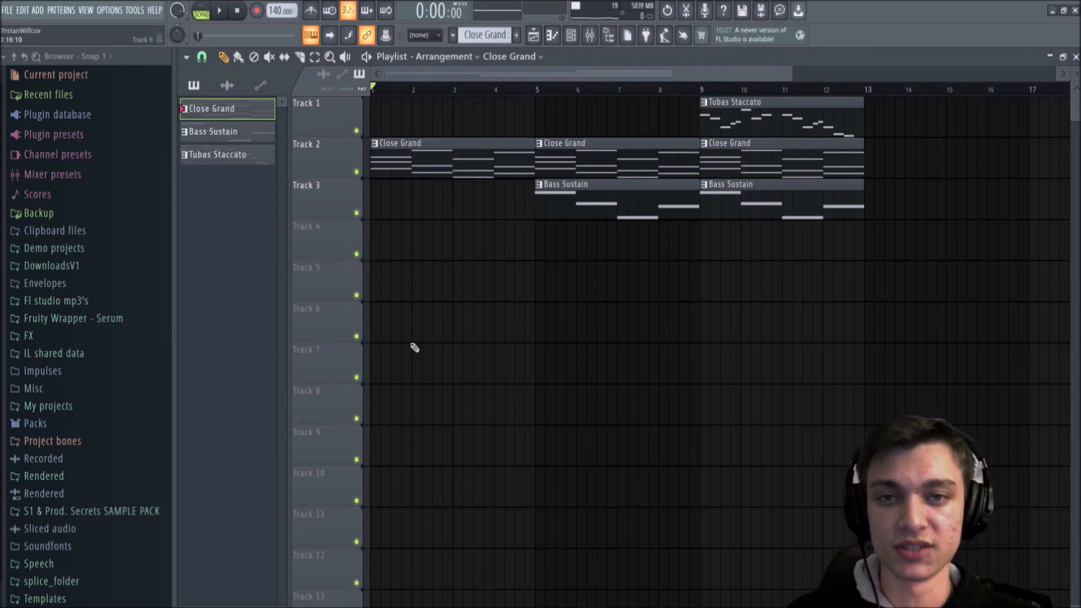
Step: Check the piano roll for the Close Grand pattern, and step through the three patterns again in the Playlist
{"action": "left_click", "coordinate": [552, 35]}
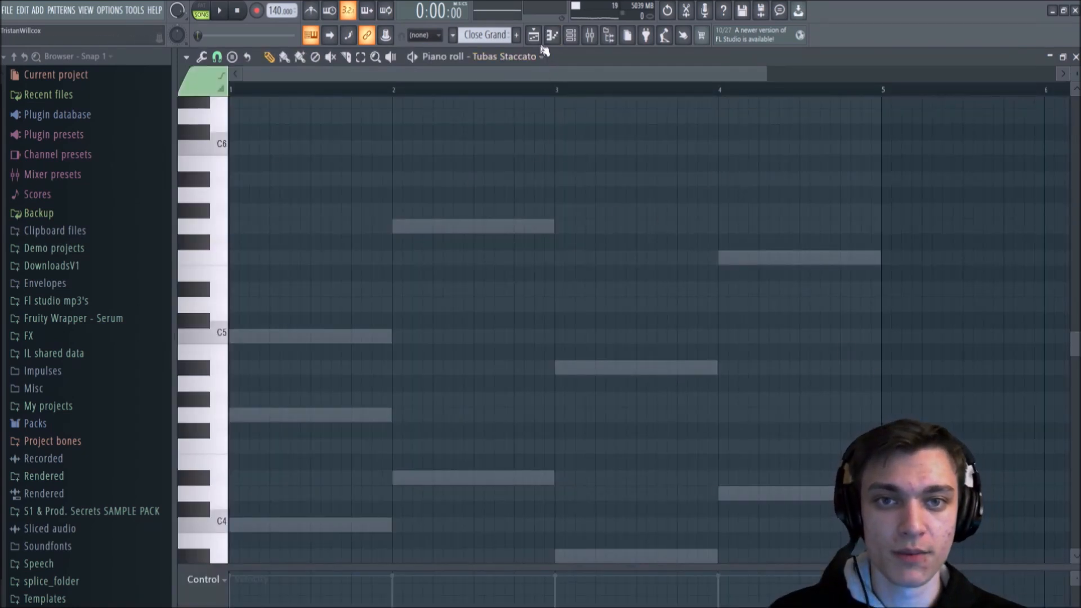
{"action": "left_click", "coordinate": [533, 35]}
{"action": "left_click", "coordinate": [225, 134]}
{"action": "left_click", "coordinate": [229, 157]}
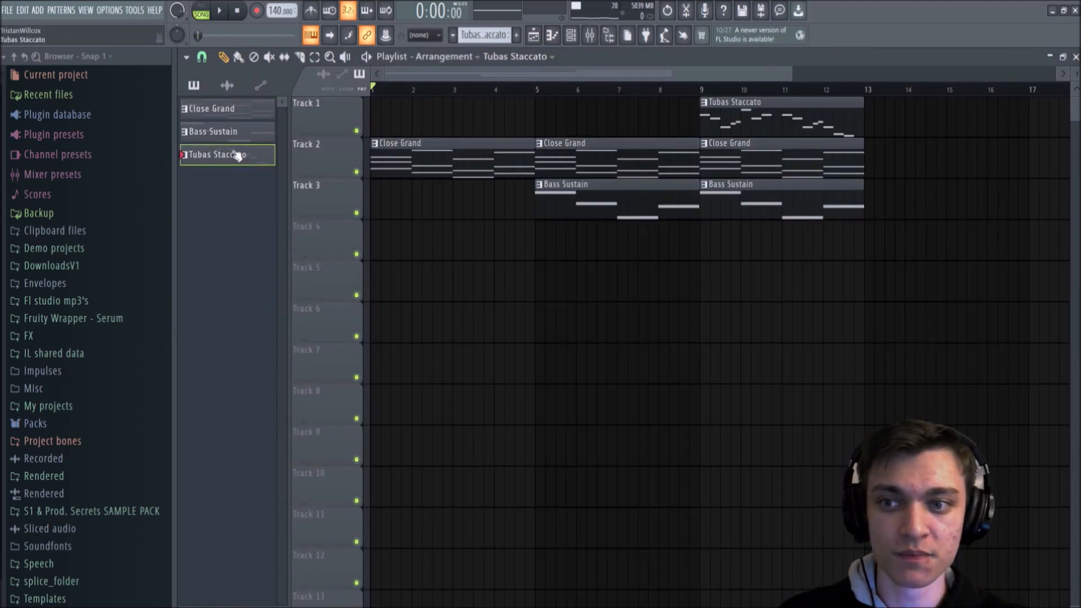
{"action": "left_click", "coordinate": [241, 112]}
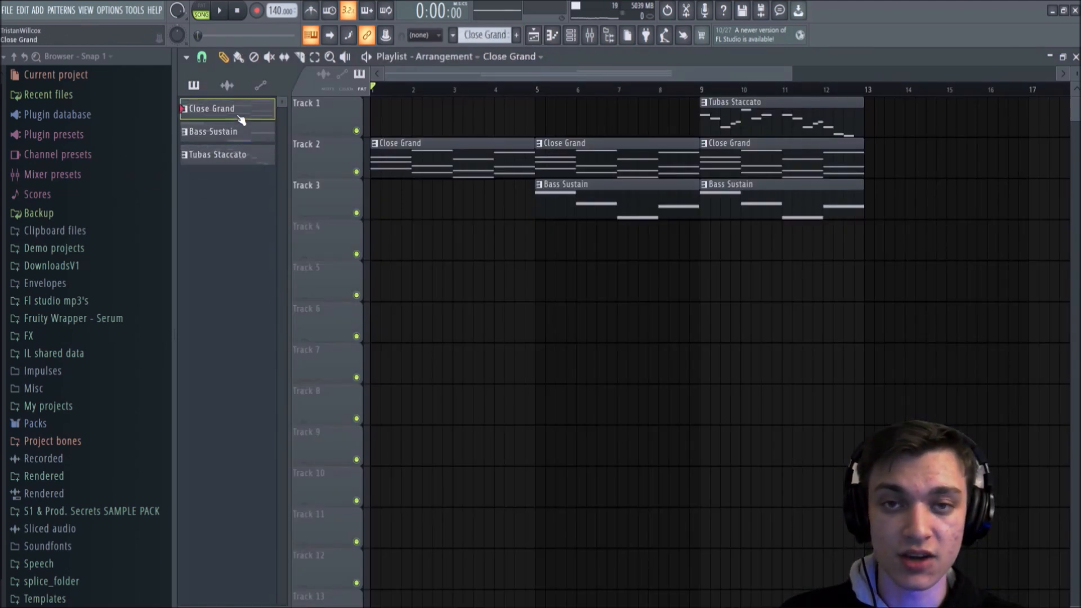
Step: Open the Close Grand pattern in the piano roll and inspect its Bass Sustain and Tubas Staccato channels
{"action": "double_click", "coordinate": [241, 120]}
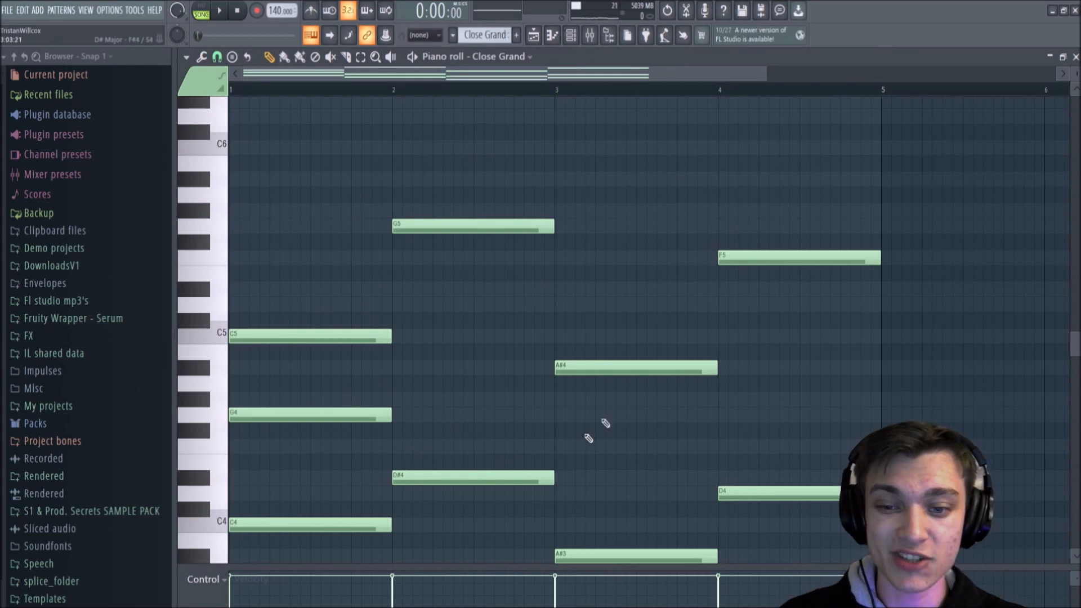
{"action": "left_click", "coordinate": [521, 59]}
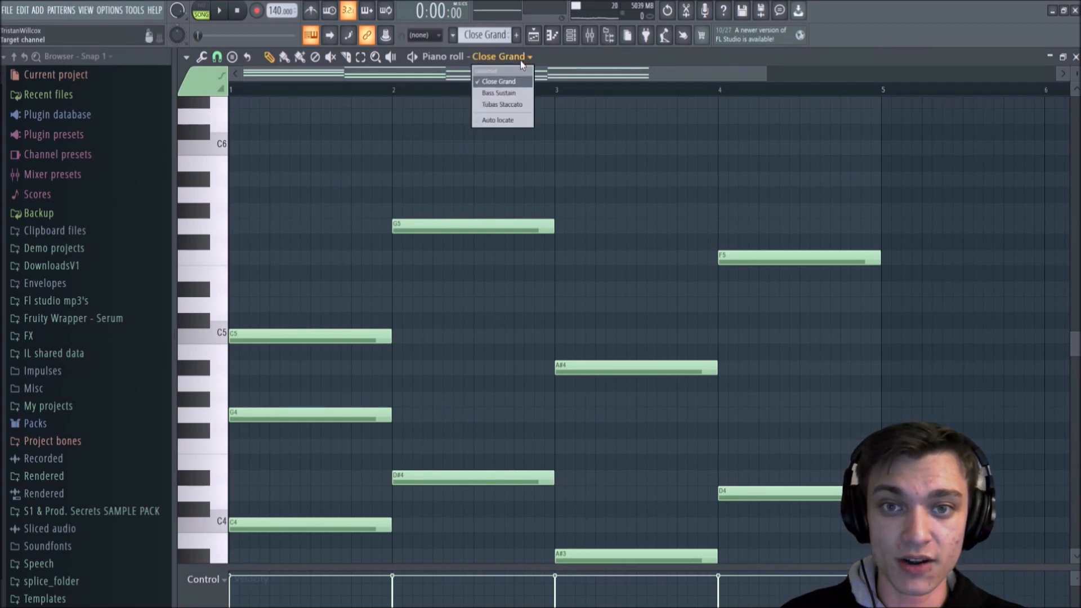
{"action": "left_click", "coordinate": [499, 93]}
{"action": "scroll", "coordinate": [485, 162], "scroll_direction": "down", "scroll_amount": 5}
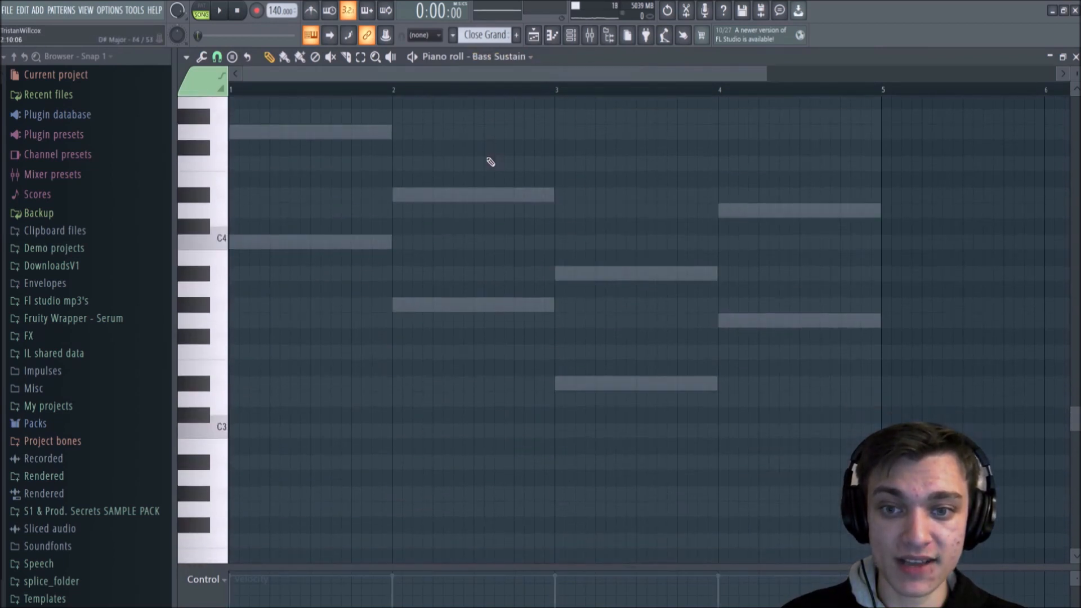
{"action": "left_click", "coordinate": [496, 57]}
{"action": "left_click", "coordinate": [495, 104]}
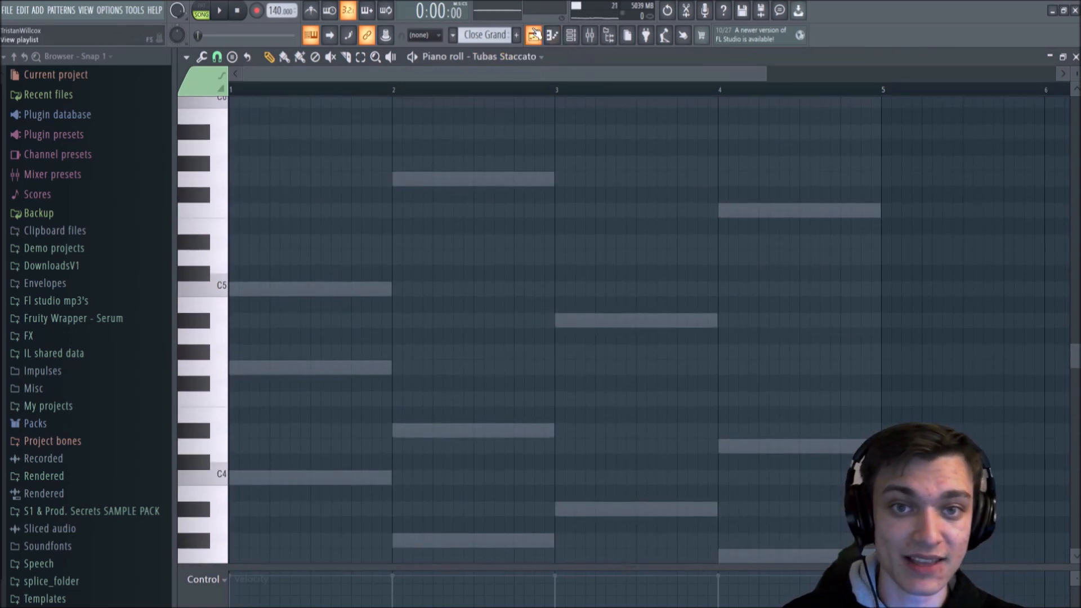
Step: Open the Tubas Staccato clip from Track 1 in the piano roll, check its target channels, and return to the Playlist
{"action": "left_click", "coordinate": [534, 35]}
{"action": "scroll", "coordinate": [225, 157], "scroll_direction": "down", "scroll_amount": 2}
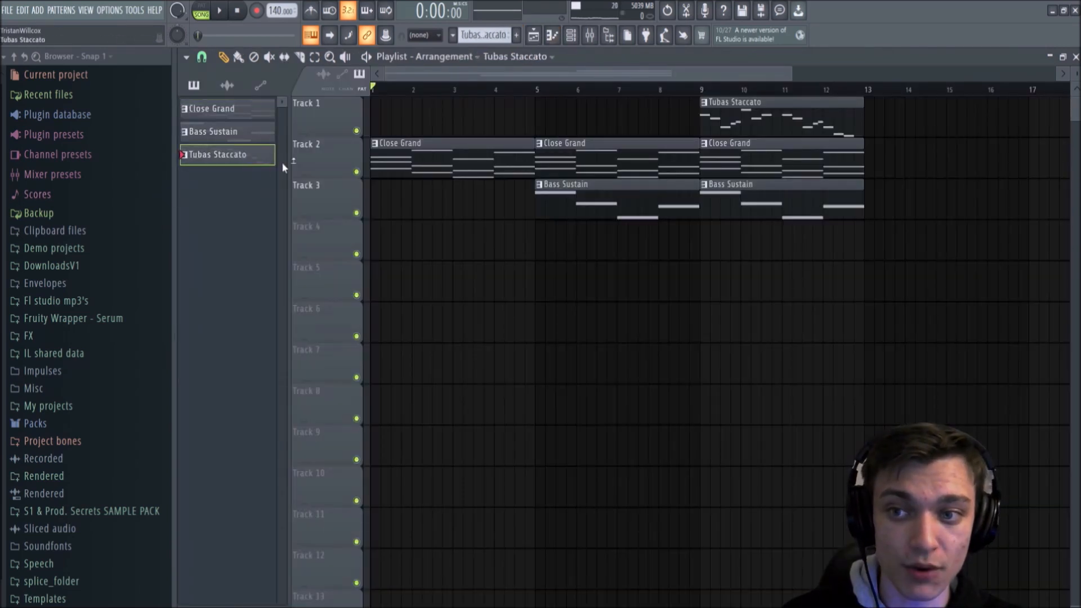
{"action": "double_click", "coordinate": [754, 118]}
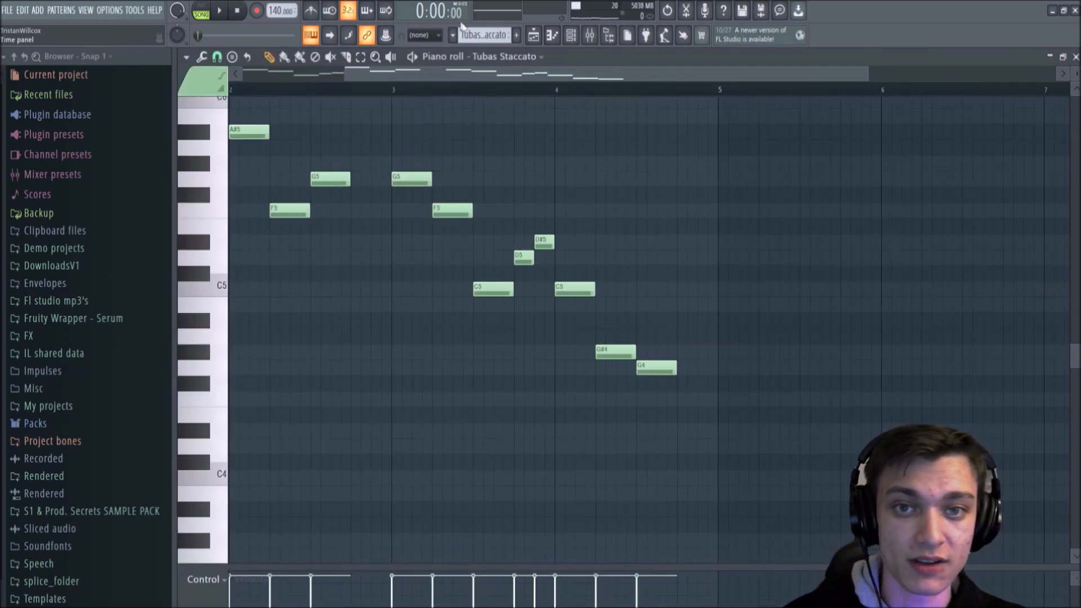
{"action": "left_click", "coordinate": [509, 57]}
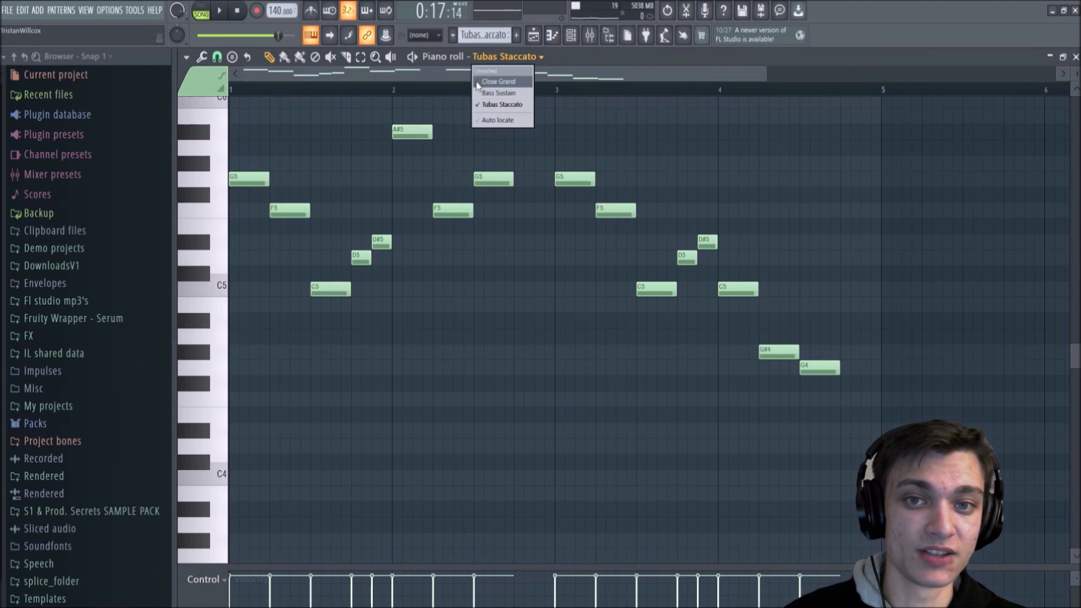
{"action": "key", "text": "F5"}
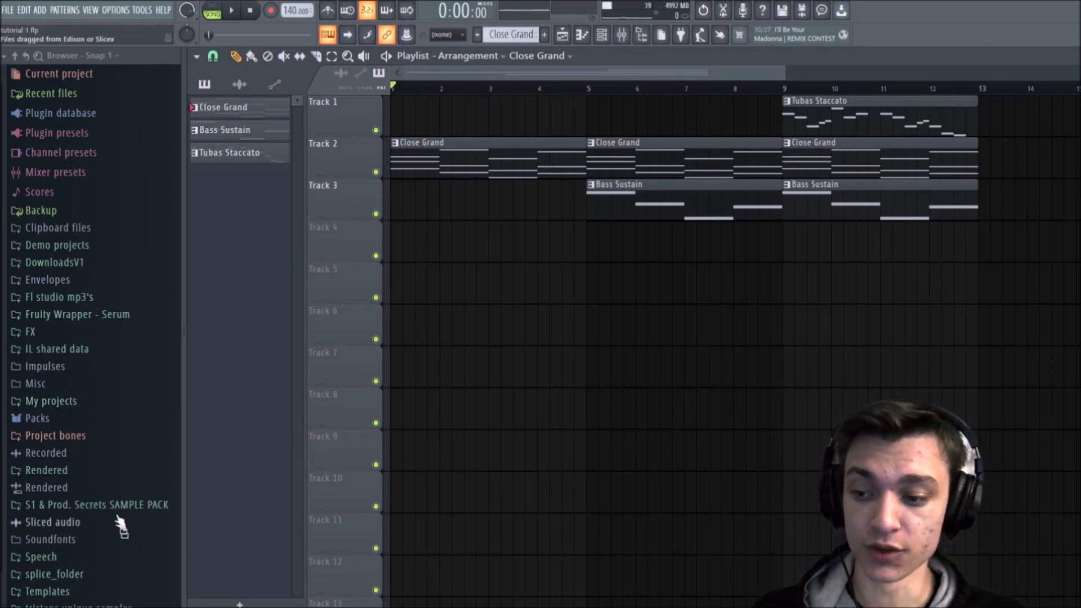
Step: Open the Kicks folder of the Drums packs in the Browser
{"action": "scroll", "coordinate": [107, 456], "scroll_direction": "down", "scroll_amount": 1}
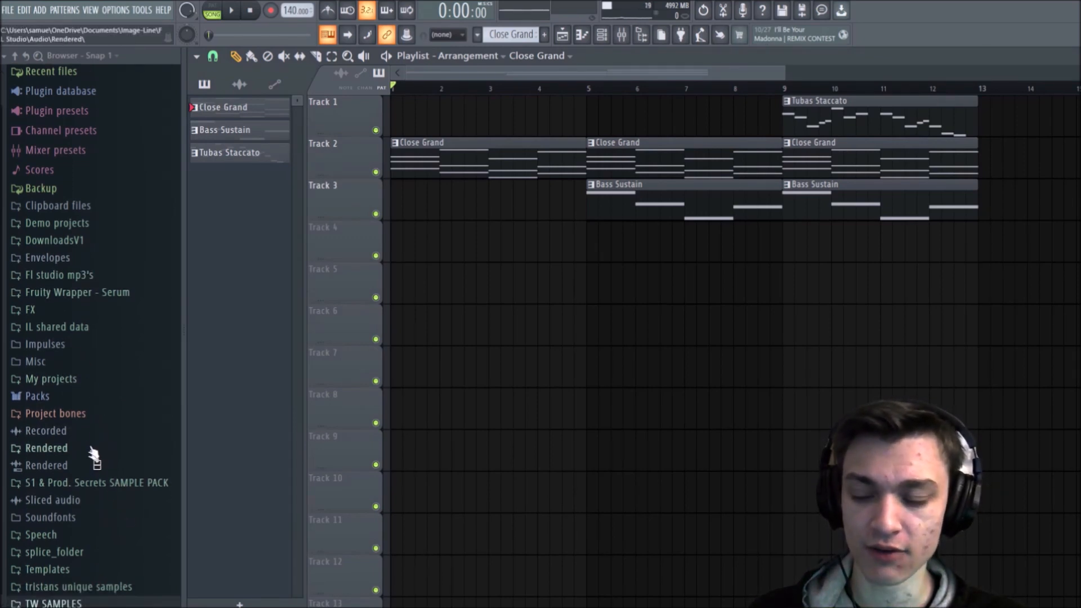
{"action": "left_click", "coordinate": [37, 396]}
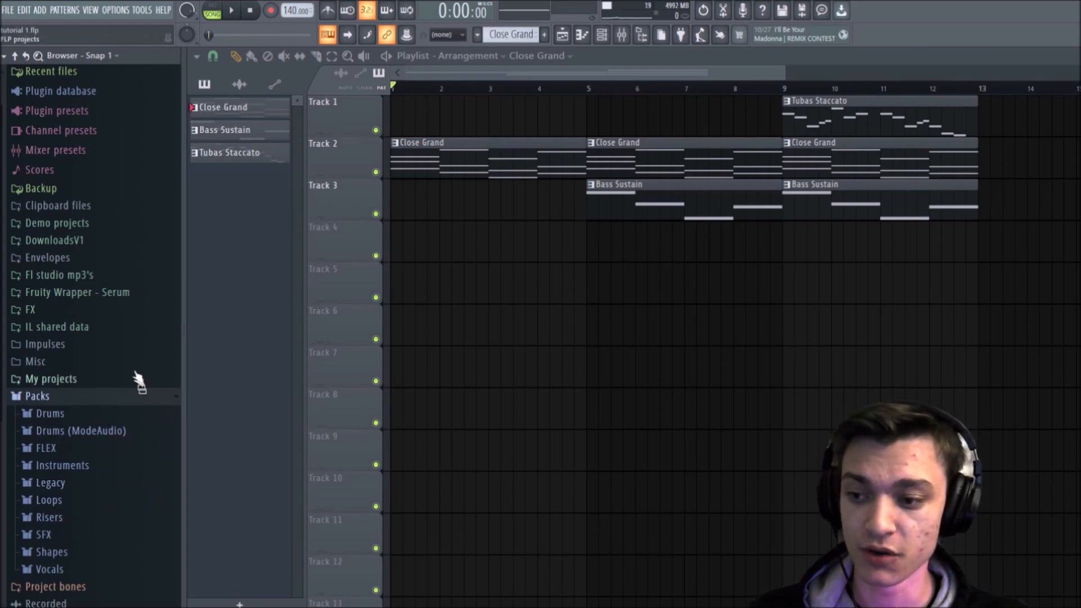
{"action": "scroll", "coordinate": [96, 347], "scroll_direction": "down", "scroll_amount": 3}
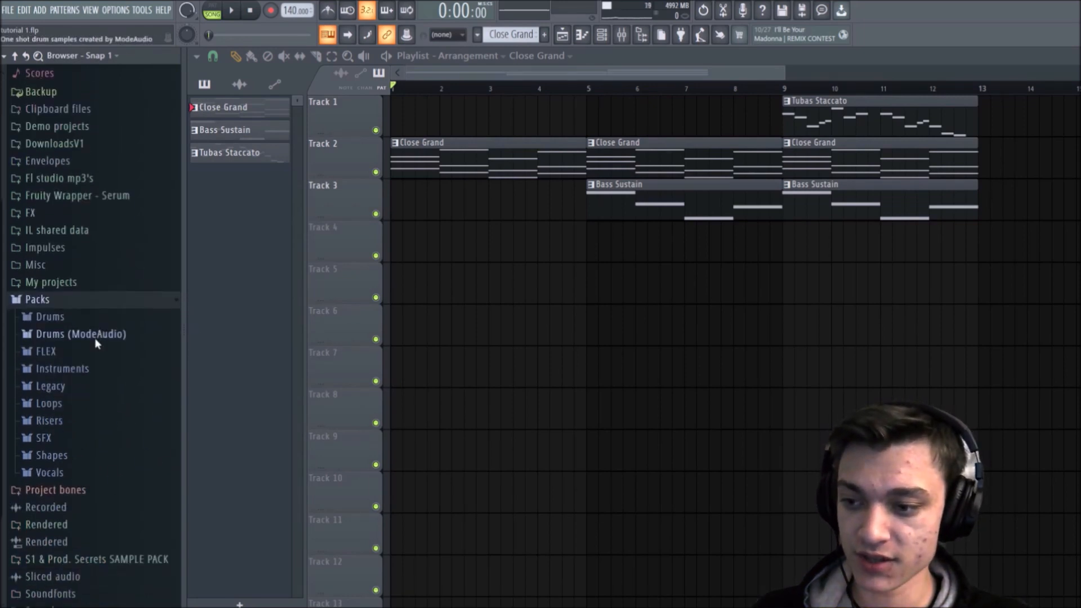
{"action": "left_click", "coordinate": [57, 317]}
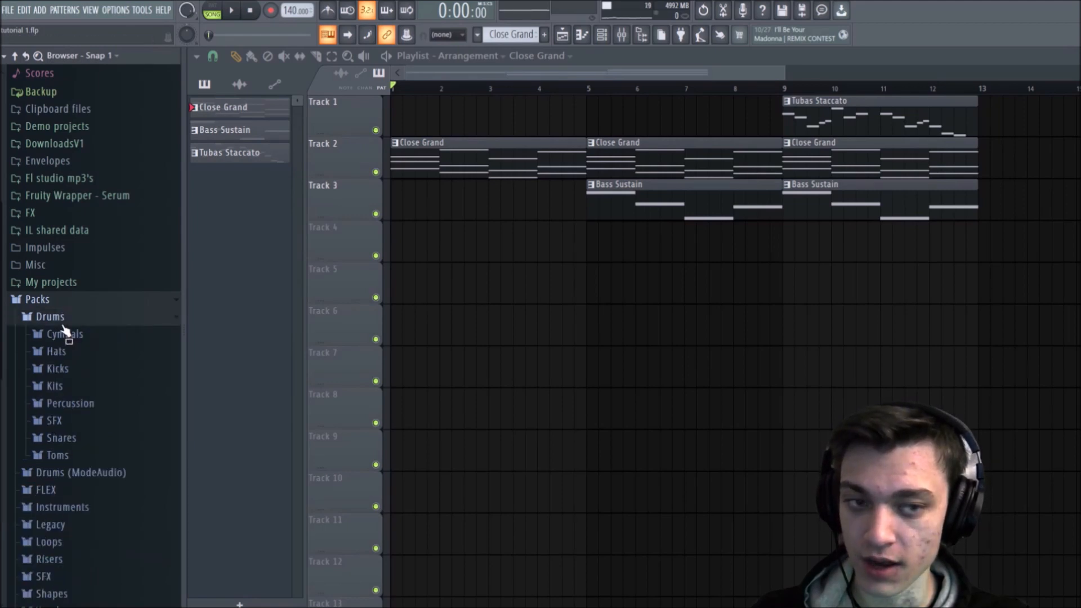
{"action": "left_click", "coordinate": [81, 372]}
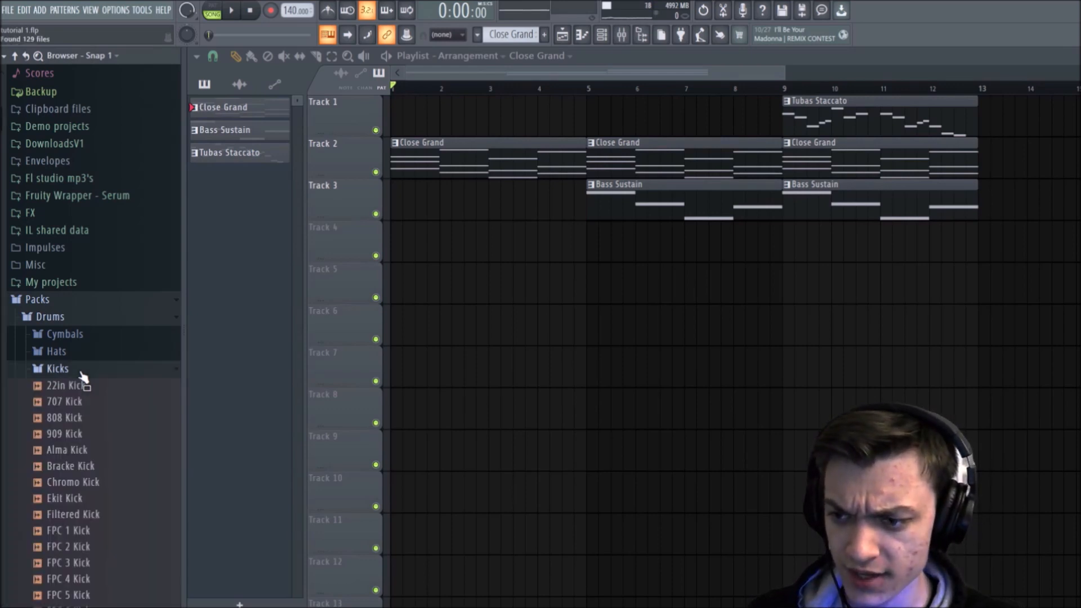
Step: Audition the kick samples from Bracke Kick down to FPC 5 Kick
{"action": "scroll", "coordinate": [85, 299], "scroll_direction": "down", "scroll_amount": 3}
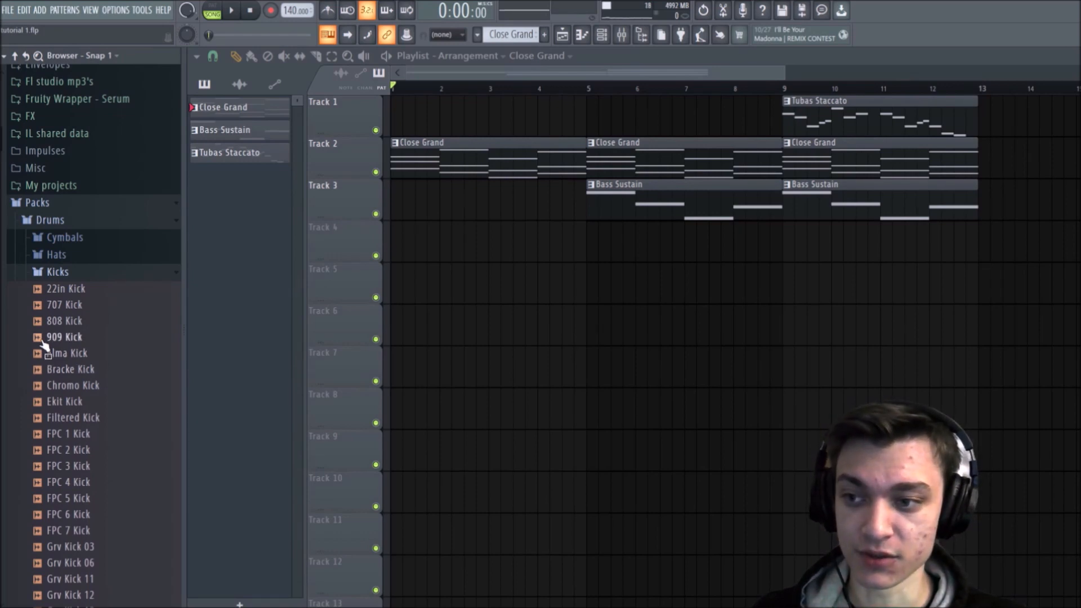
{"action": "left_click", "coordinate": [59, 371]}
{"action": "left_click", "coordinate": [60, 386]}
{"action": "left_click", "coordinate": [62, 401]}
{"action": "left_click", "coordinate": [64, 417]}
{"action": "left_click", "coordinate": [66, 433]}
{"action": "left_click", "coordinate": [68, 450]}
{"action": "left_click", "coordinate": [69, 467]}
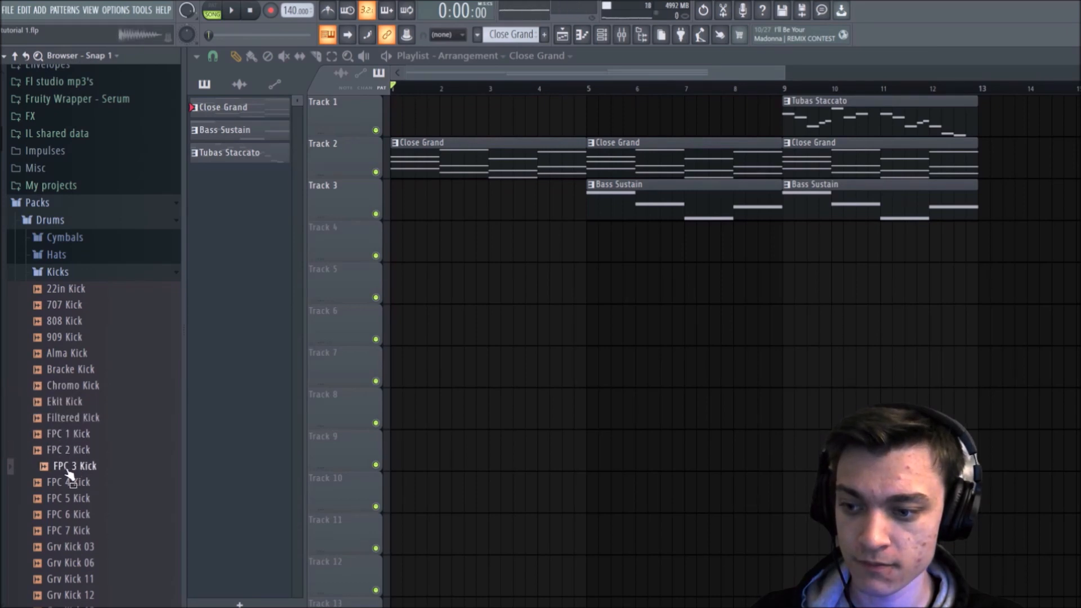
{"action": "left_click", "coordinate": [71, 483]}
{"action": "left_click", "coordinate": [75, 499]}
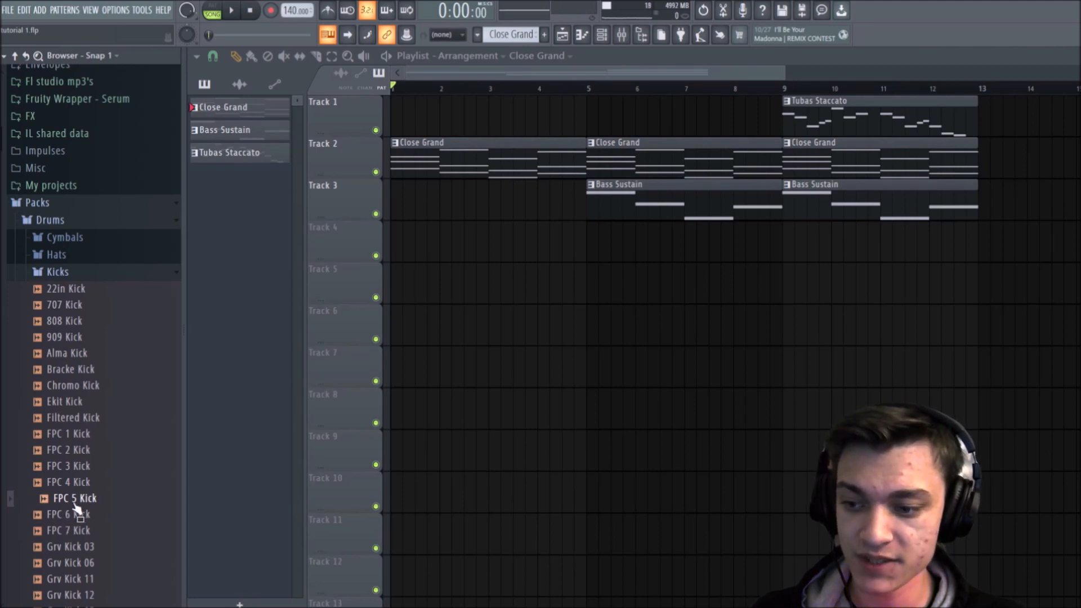
{"action": "left_click", "coordinate": [74, 499]}
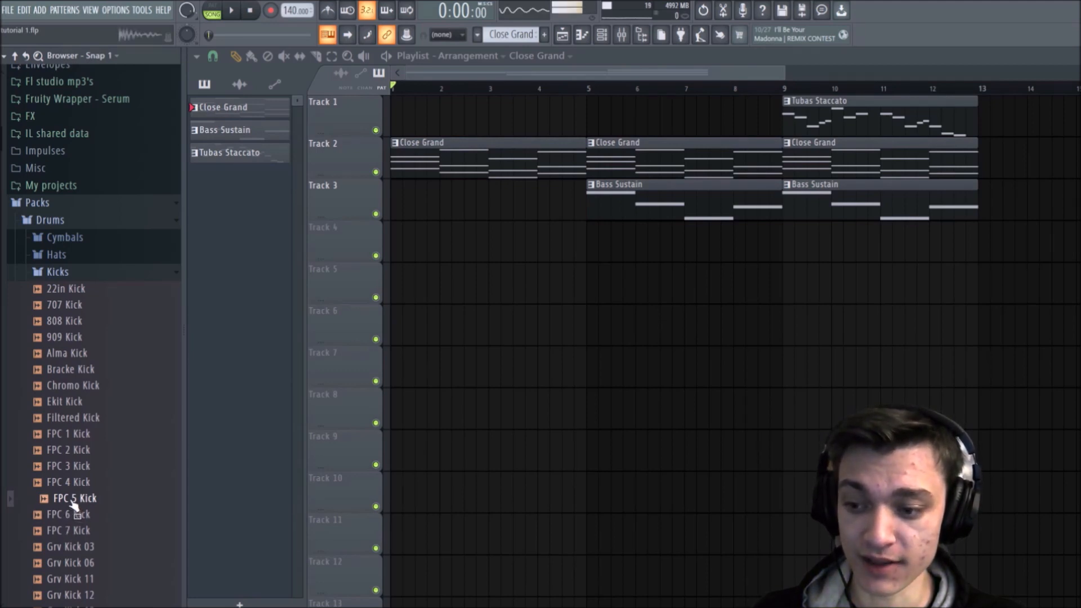
Step: Add the FPC 5 Kick sample to Track 6 late in bar 6, and play the arrangement to hear it
{"action": "left_click_drag", "start_coordinate": [73, 505], "coordinate": [673, 341]}
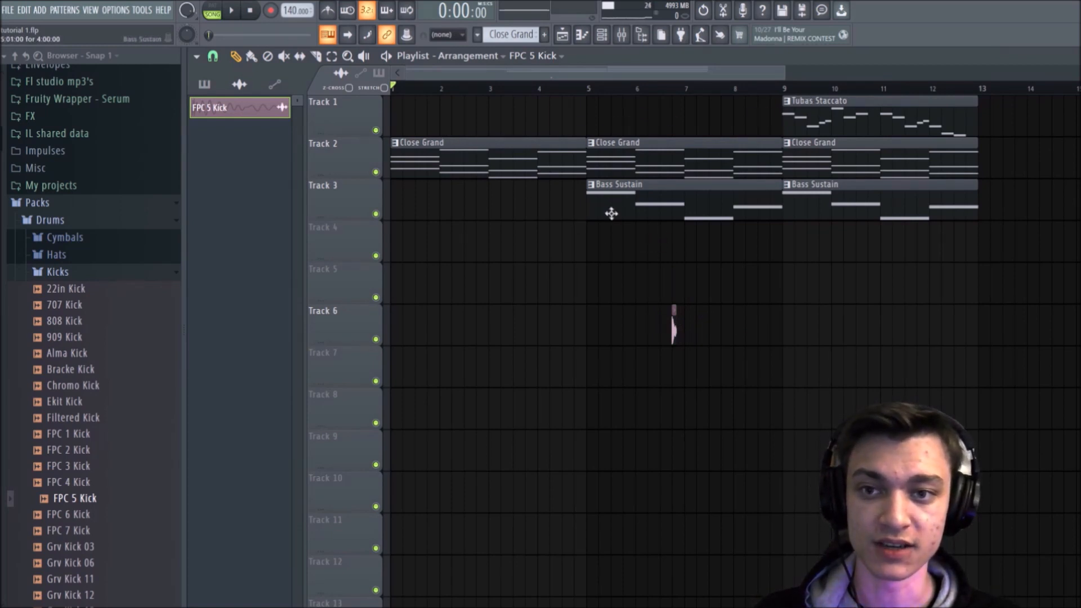
{"action": "key", "text": "space"}
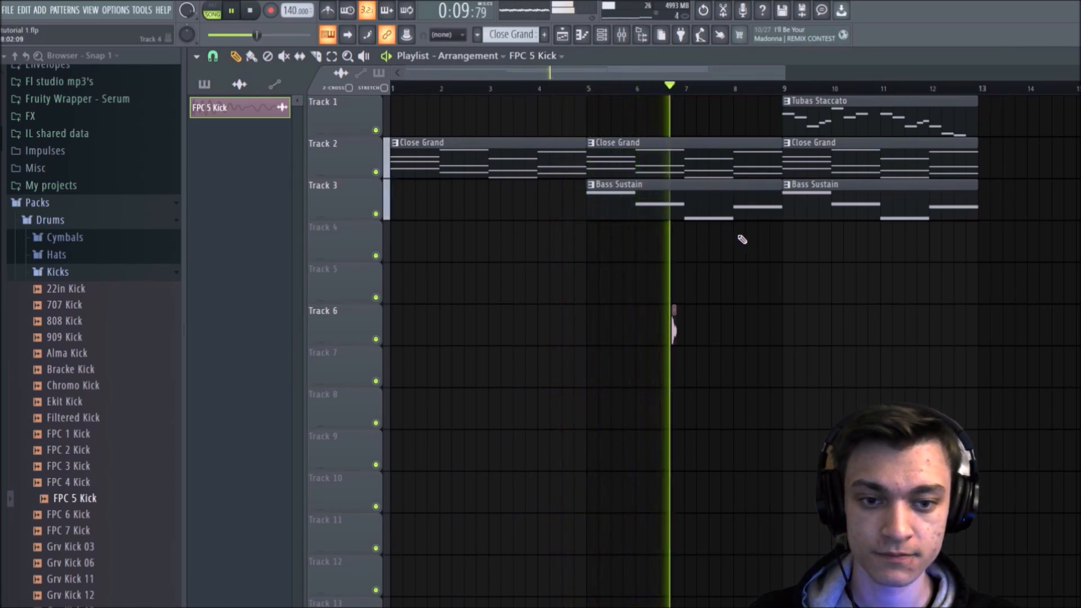
{"action": "key", "text": "space"}
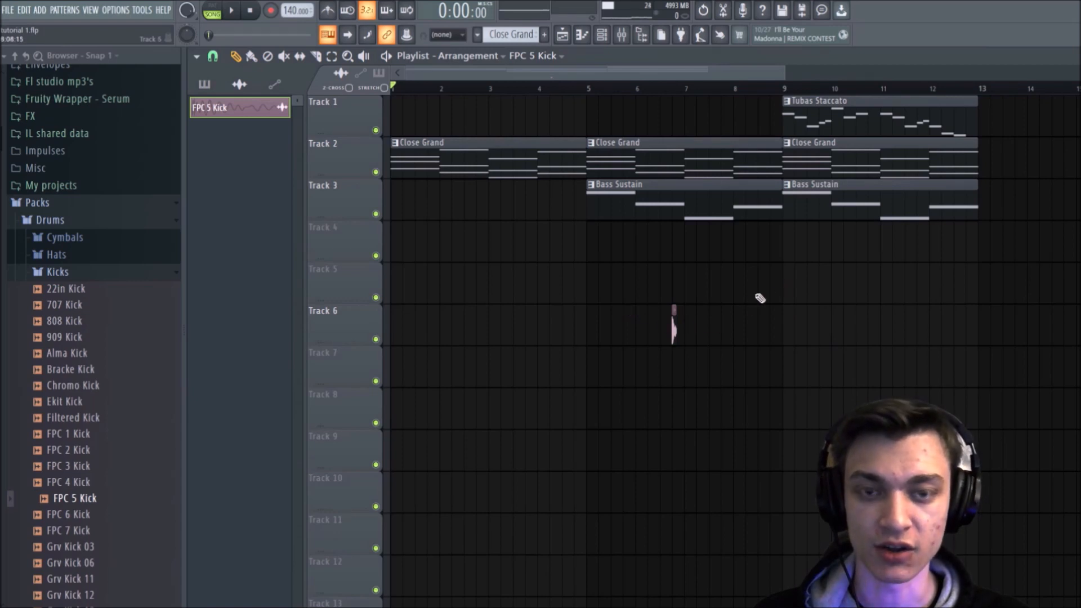
Step: Delete the FPC 5 Kick clip from Track 6 of the Playlist
{"action": "right_click", "coordinate": [674, 327]}
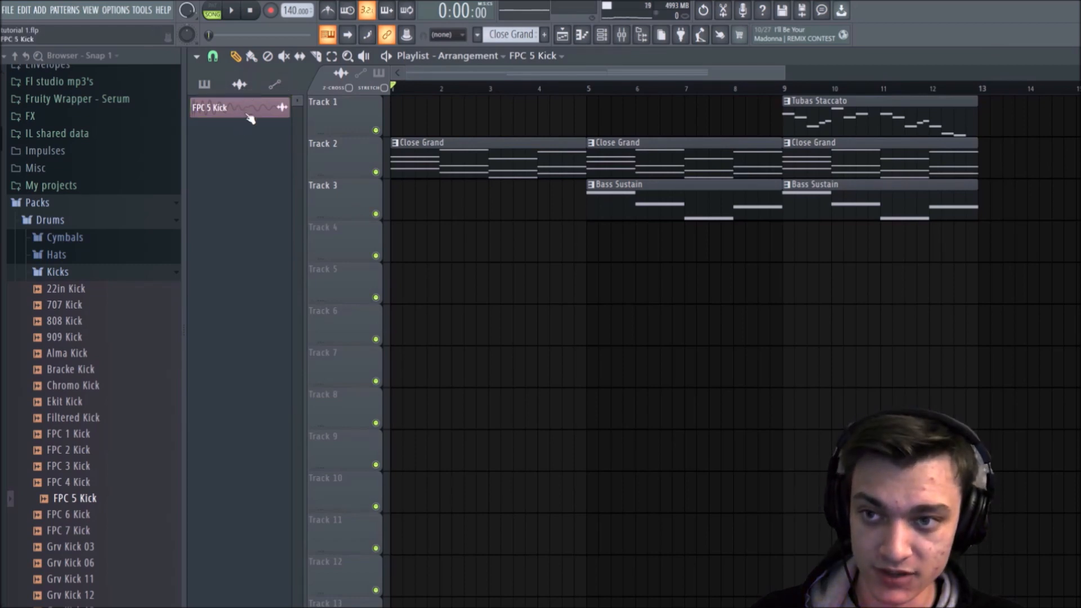
Step: Try placing Close Grand, Bass Sustain and FPC 5 Kick clips from the picker on the empty Playlist tracks, removing each one again
{"action": "left_click", "coordinate": [215, 90]}
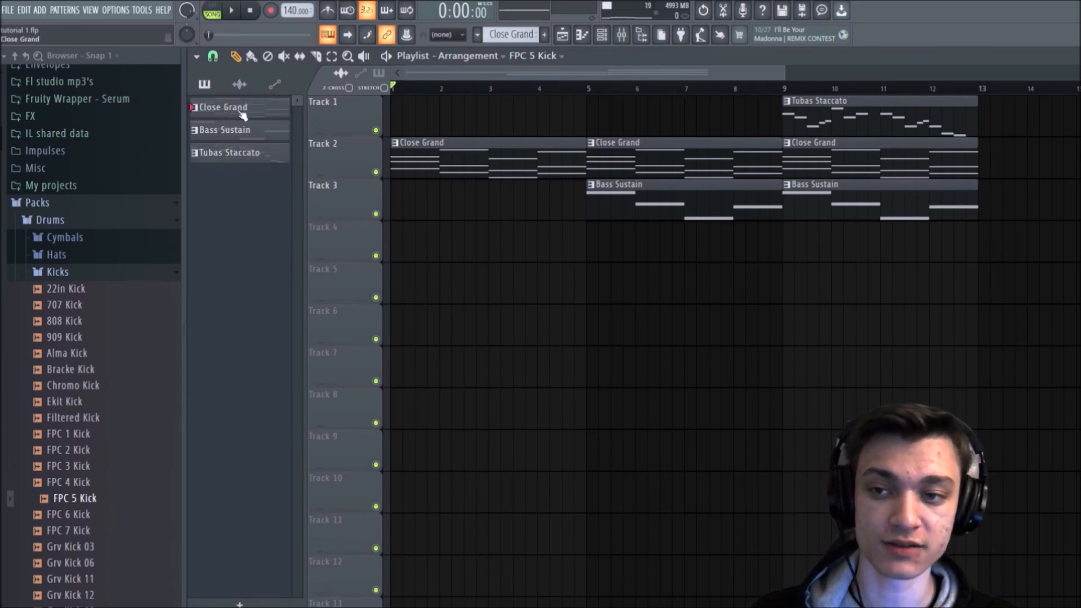
{"action": "left_click_drag", "start_coordinate": [242, 111], "coordinate": [519, 288]}
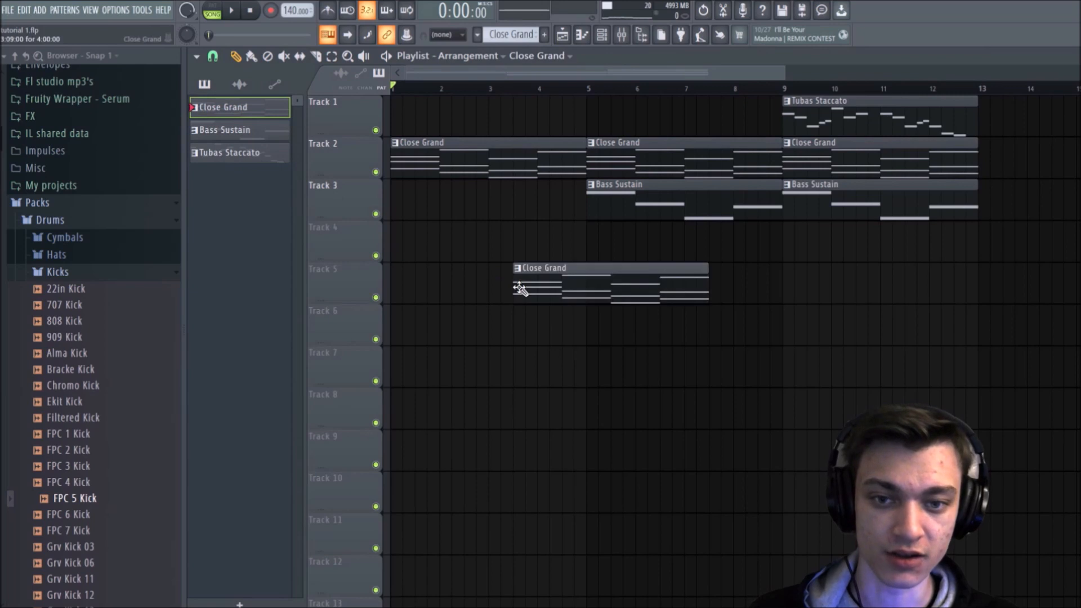
{"action": "right_click", "coordinate": [595, 286]}
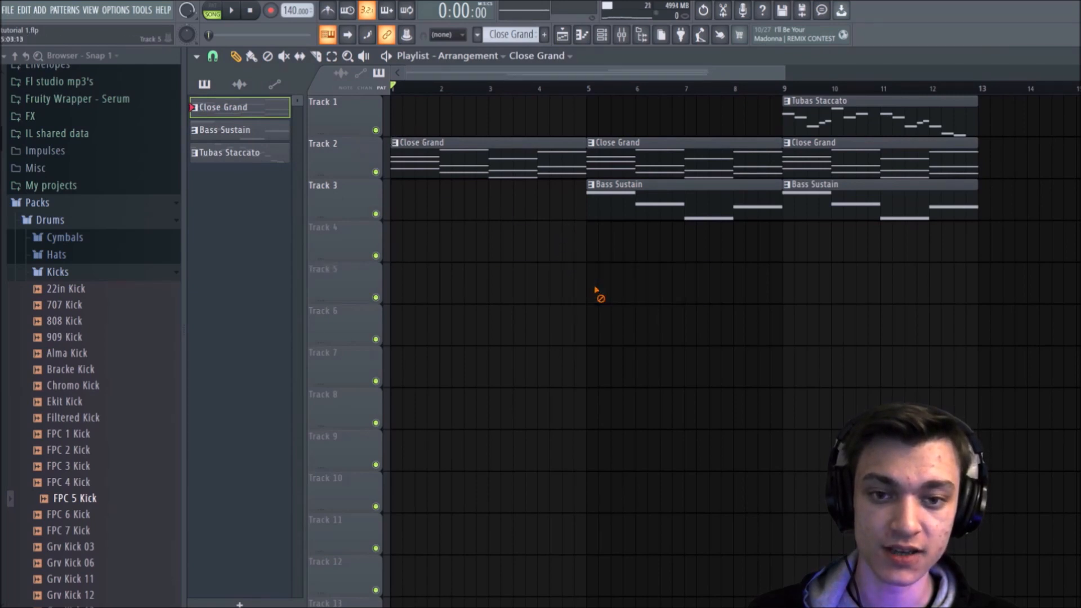
{"action": "left_click", "coordinate": [236, 131]}
{"action": "left_click", "coordinate": [498, 272]}
{"action": "right_click", "coordinate": [505, 273]}
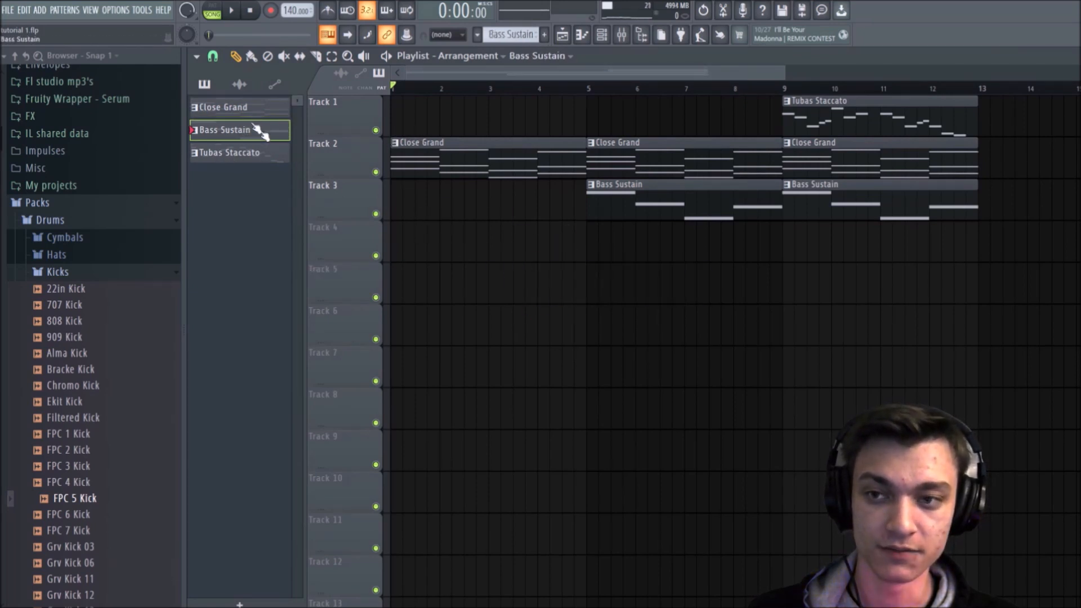
{"action": "left_click", "coordinate": [239, 84]}
{"action": "left_click", "coordinate": [241, 105]}
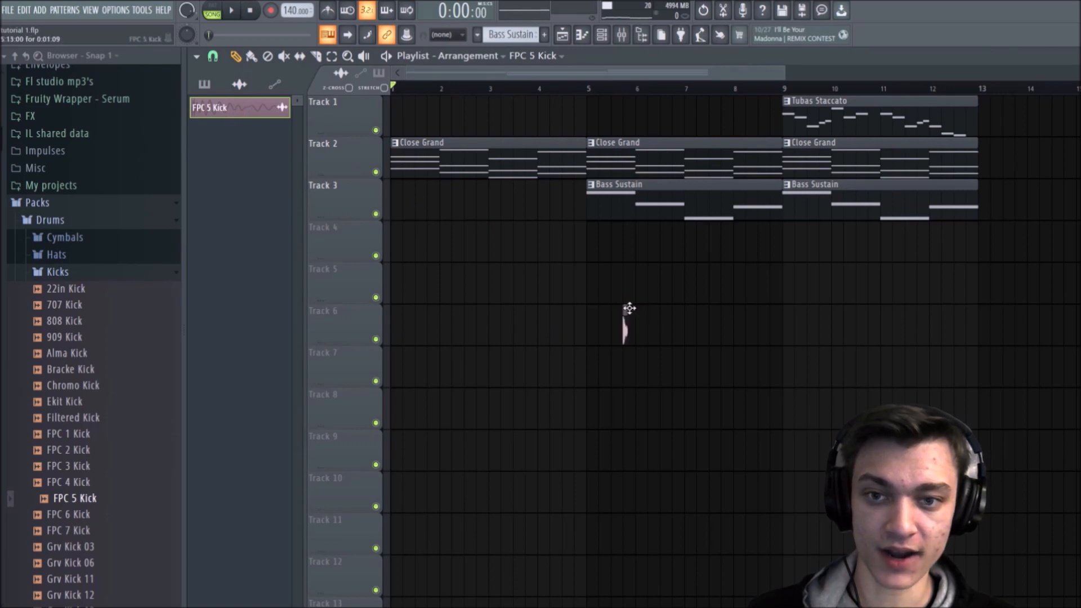
{"action": "right_click", "coordinate": [625, 325]}
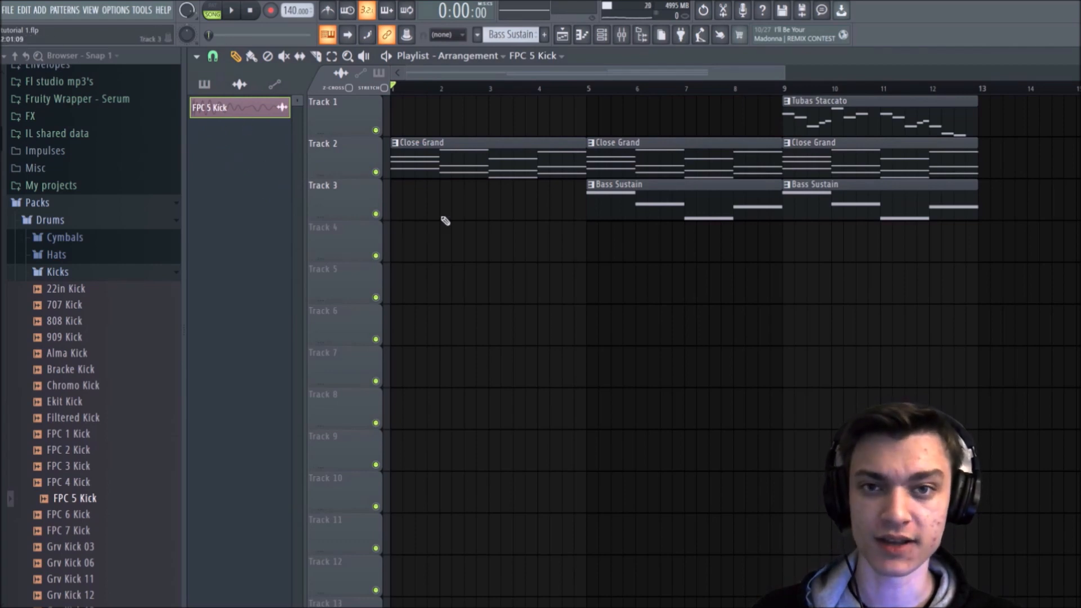
Step: Create a new pattern named Drums and give it a dark blue colour
{"action": "left_click", "coordinate": [218, 84]}
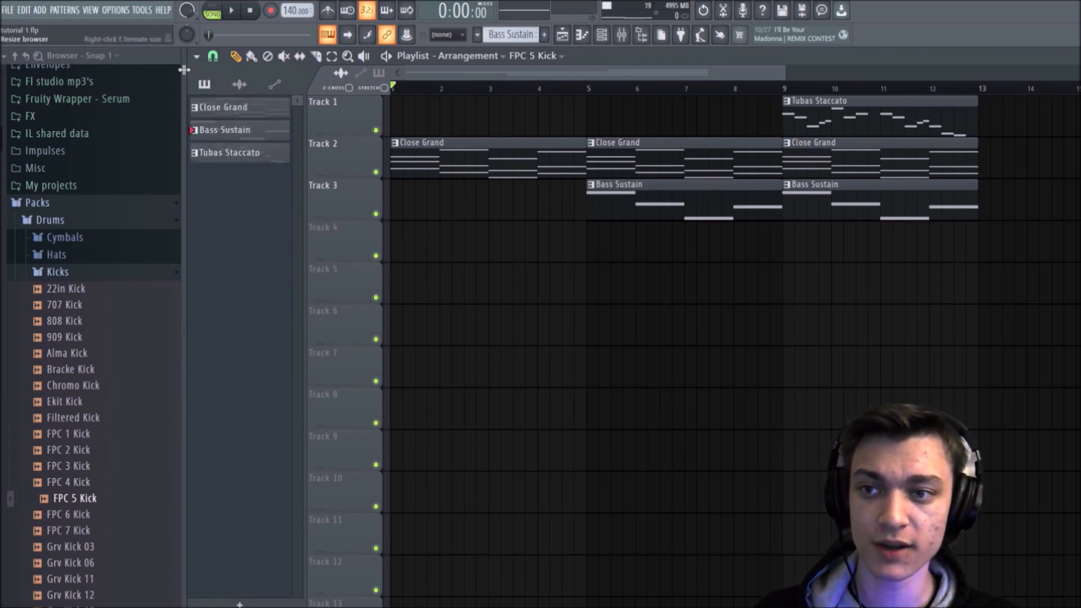
{"action": "left_click", "coordinate": [546, 35]}
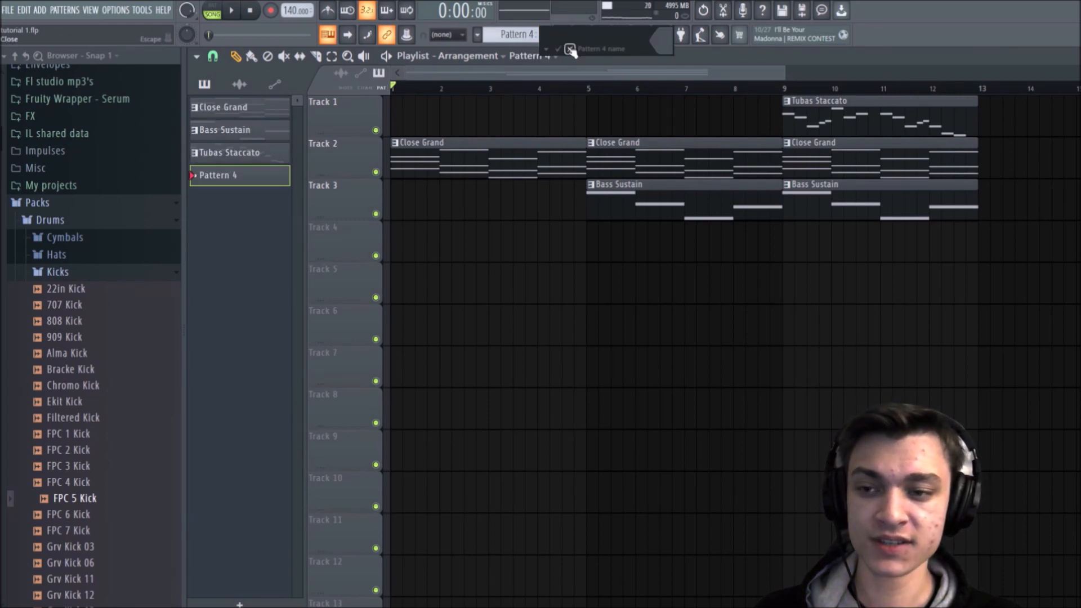
{"action": "left_click", "coordinate": [570, 49]}
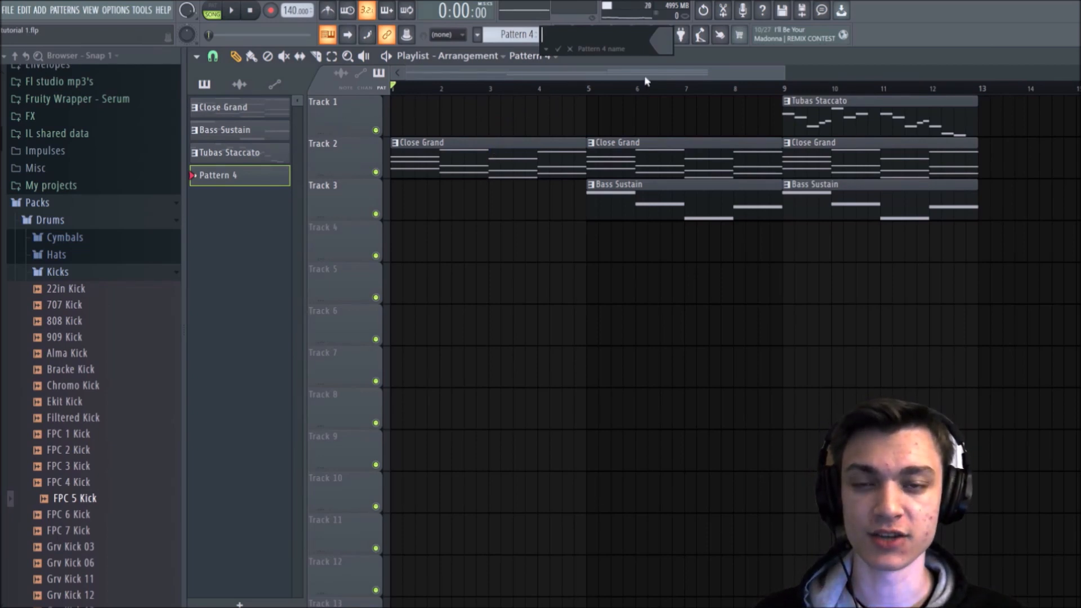
{"action": "type", "text": "D"}
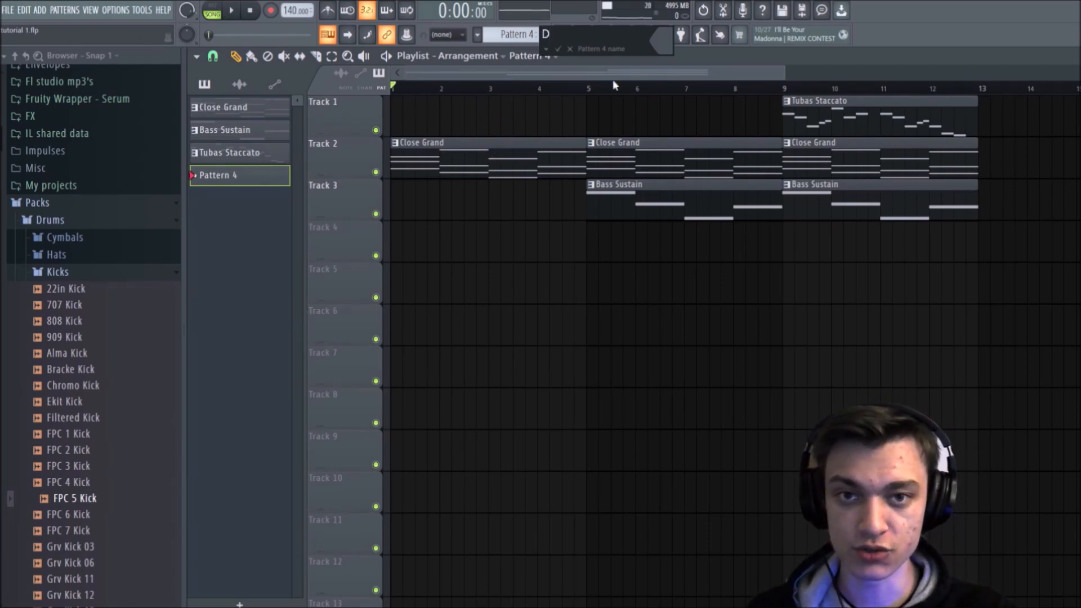
{"action": "type", "text": "umm"}
{"action": "key", "text": "BackSpace"}
{"action": "key", "text": "BackSpace"}
{"action": "key", "text": "BackSpace"}
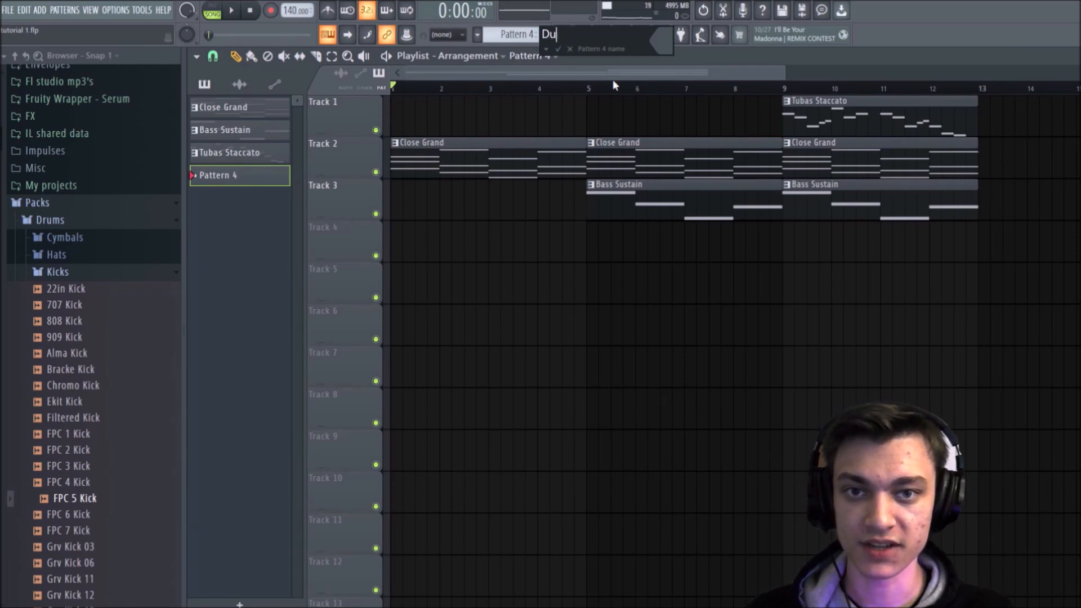
{"action": "type", "text": "rums"}
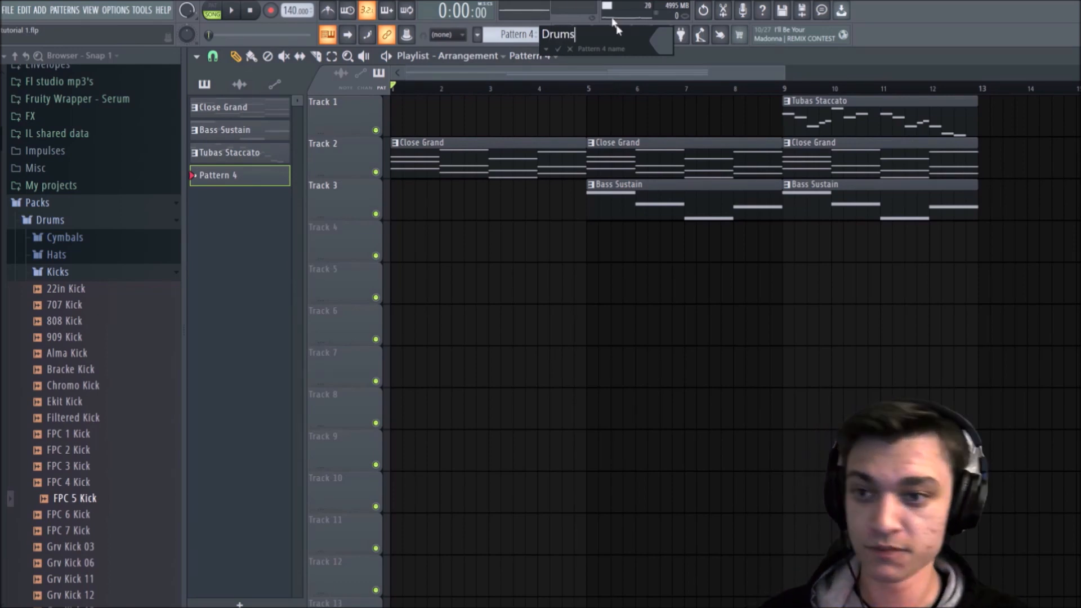
{"action": "left_click", "coordinate": [664, 43]}
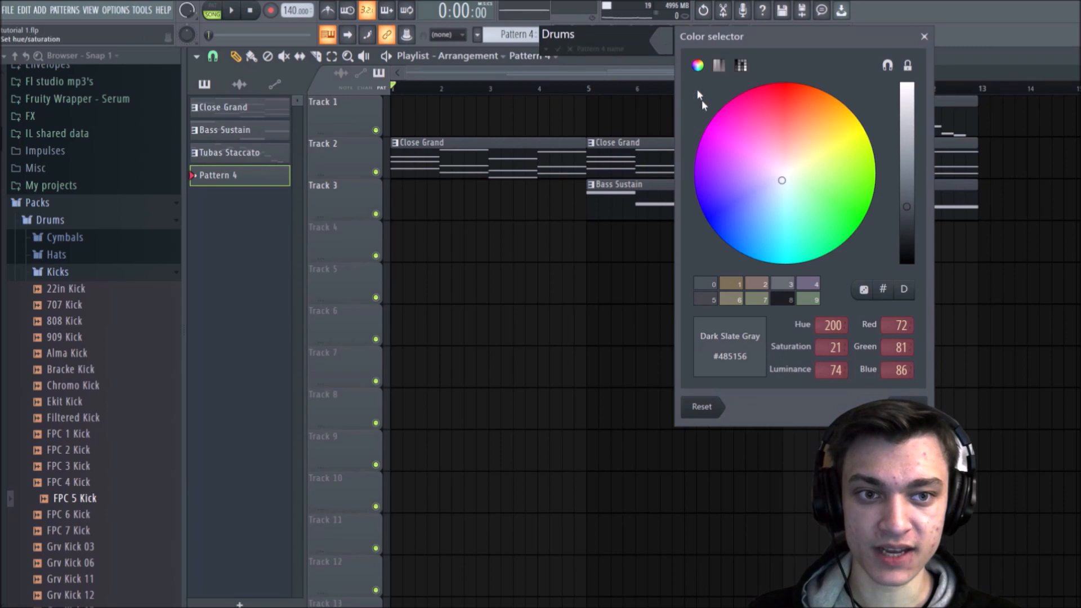
{"action": "mouse_move", "coordinate": [776, 207]}
{"action": "left_mouse_down"}
{"action": "mouse_move", "coordinate": [743, 222]}
{"action": "mouse_move", "coordinate": [763, 205]}
{"action": "mouse_move", "coordinate": [749, 232]}
{"action": "left_mouse_up"}
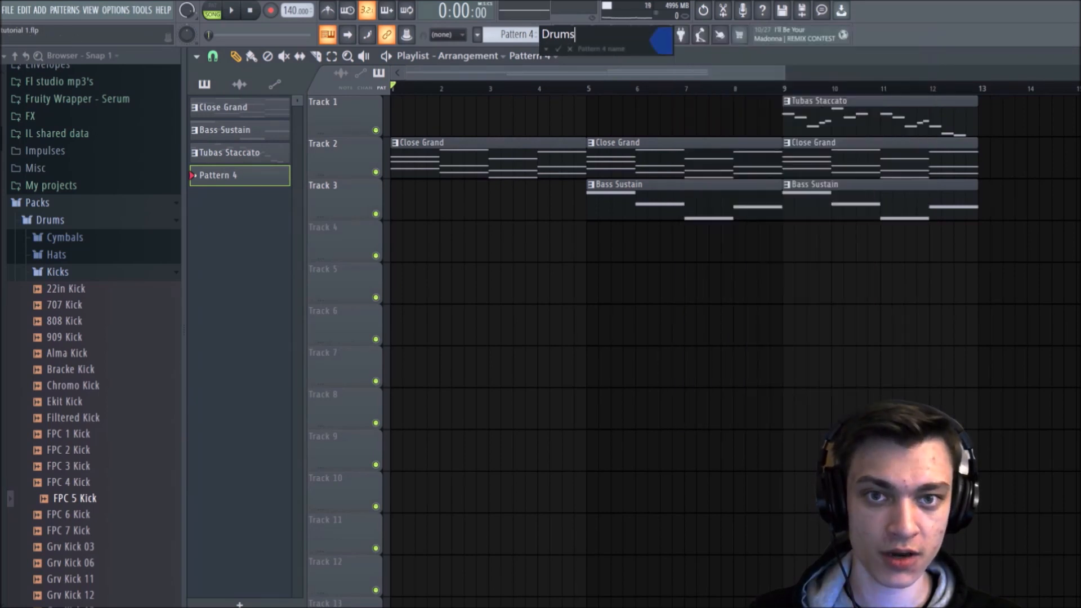
{"action": "left_click", "coordinate": [559, 48]}
Step: Place a Drums clip at the start of Track 4 and extend it to four bars
{"action": "left_click_drag", "start_coordinate": [449, 203], "coordinate": [388, 287]}
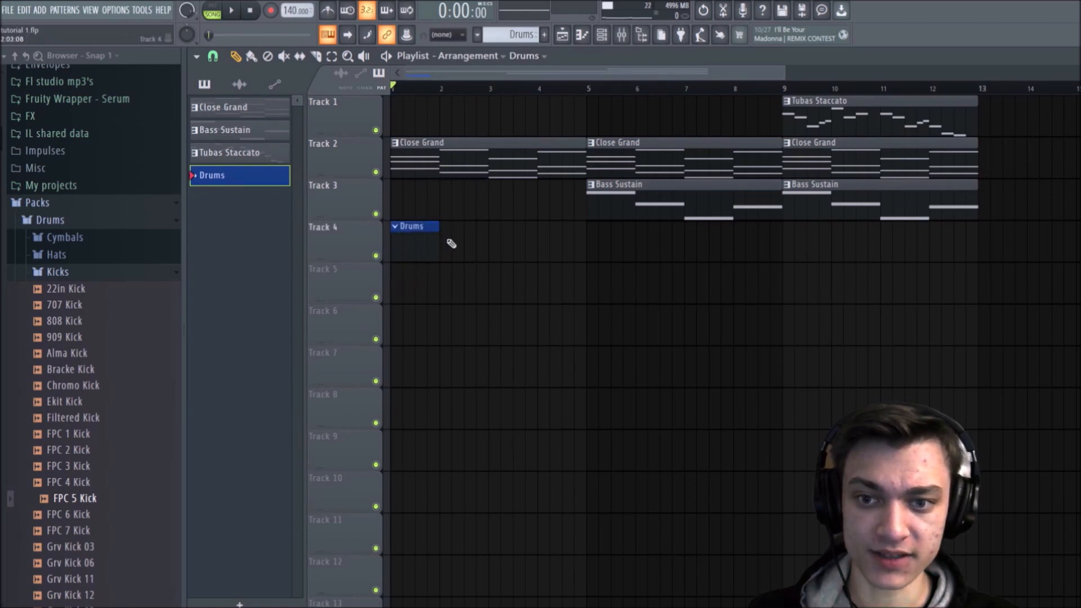
{"action": "left_click_drag", "start_coordinate": [435, 245], "coordinate": [584, 275]}
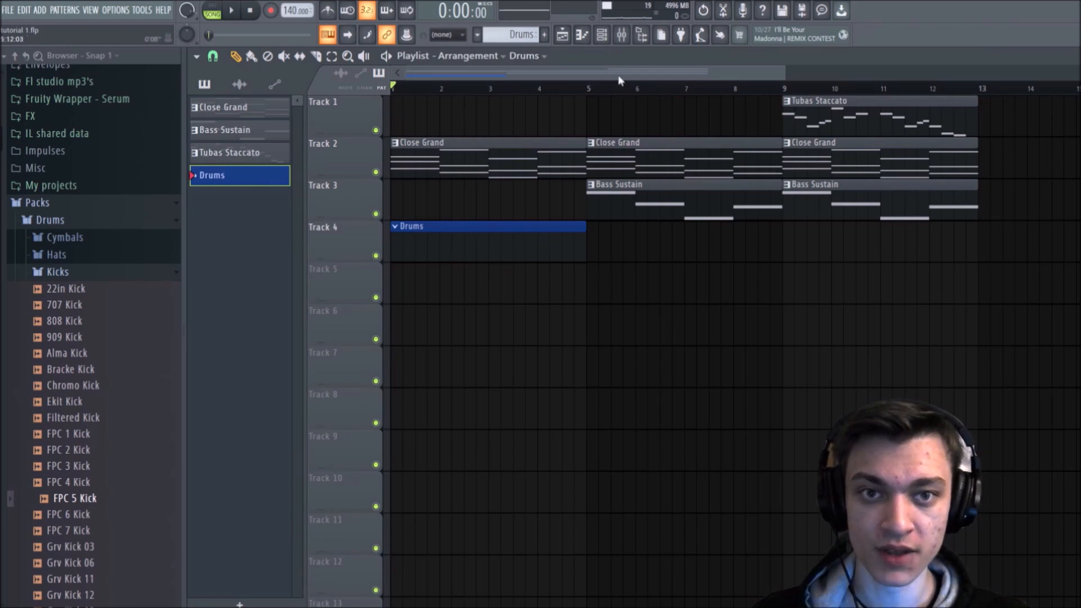
Step: Open the Channel rack, compare its Unsorted and Audio channel filters, and set the filter to All
{"action": "left_click", "coordinate": [602, 36]}
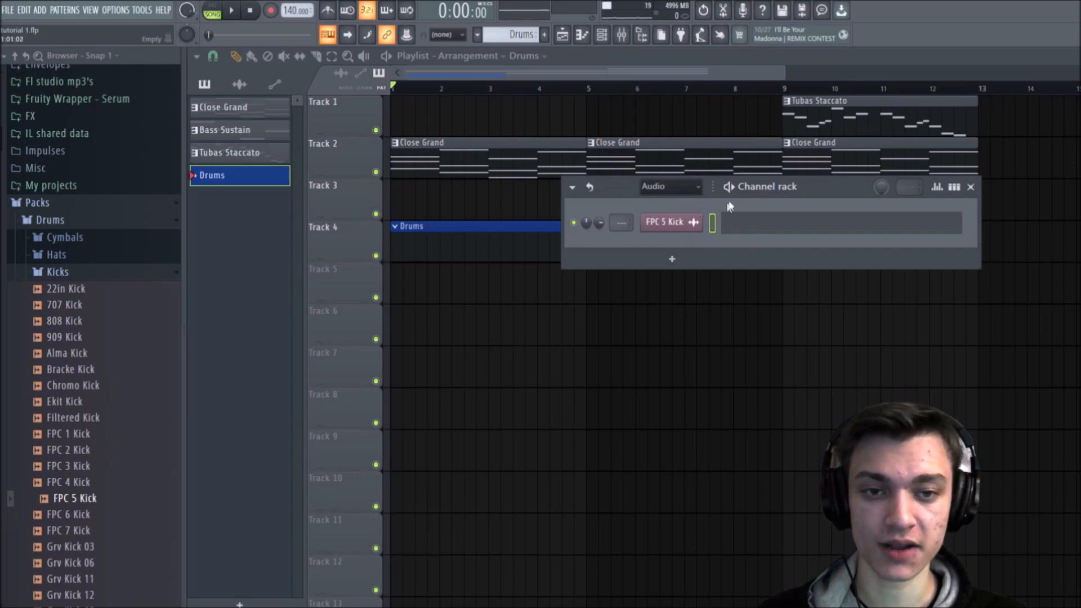
{"action": "left_click_drag", "start_coordinate": [831, 189], "coordinate": [924, 270]}
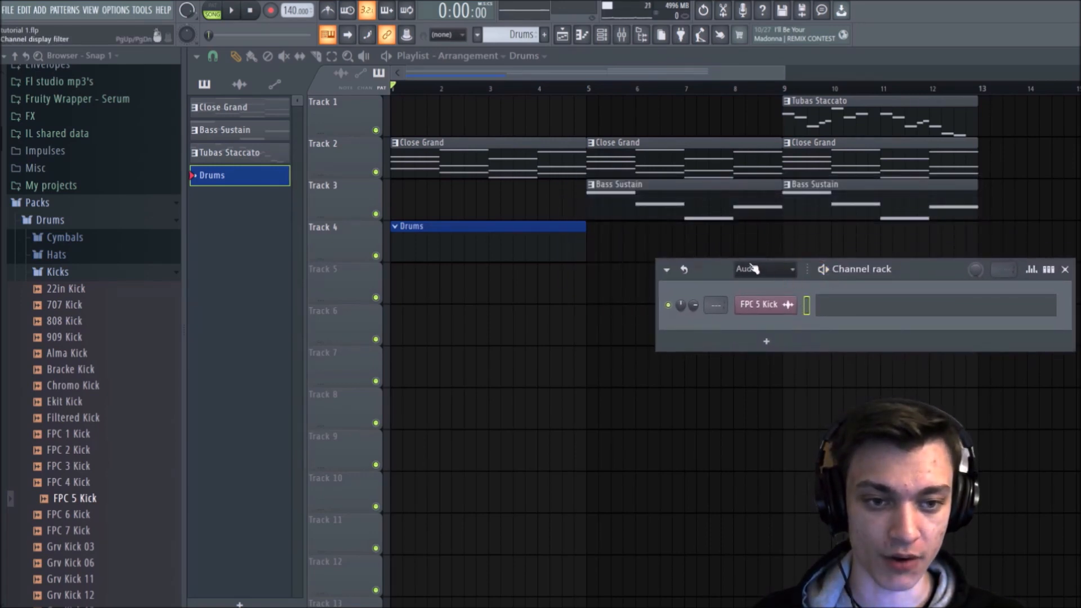
{"action": "left_click", "coordinate": [780, 268]}
{"action": "left_click", "coordinate": [758, 281]}
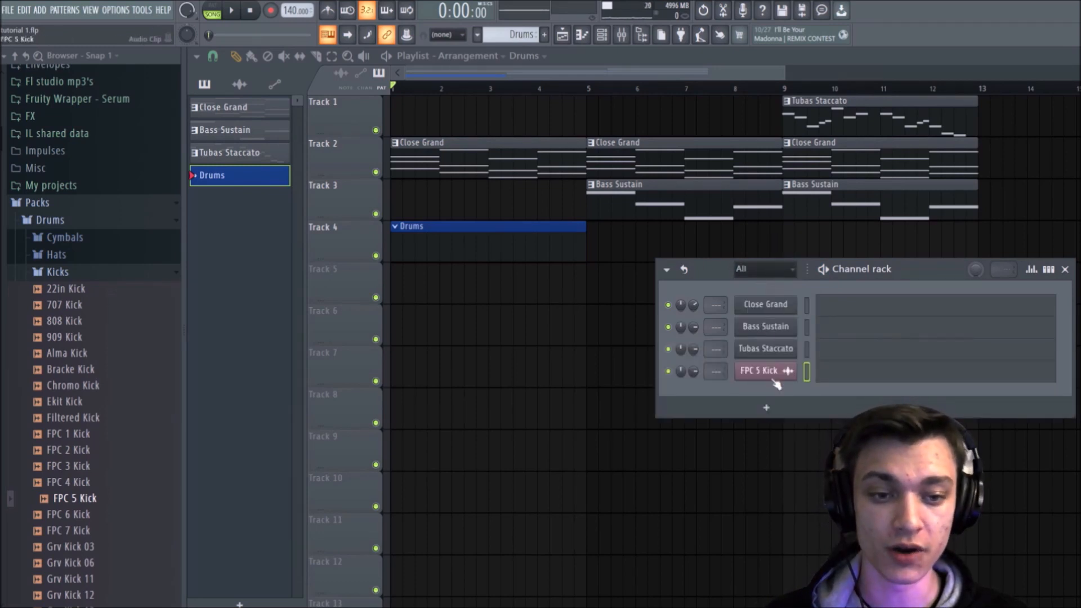
{"action": "left_click", "coordinate": [757, 269]}
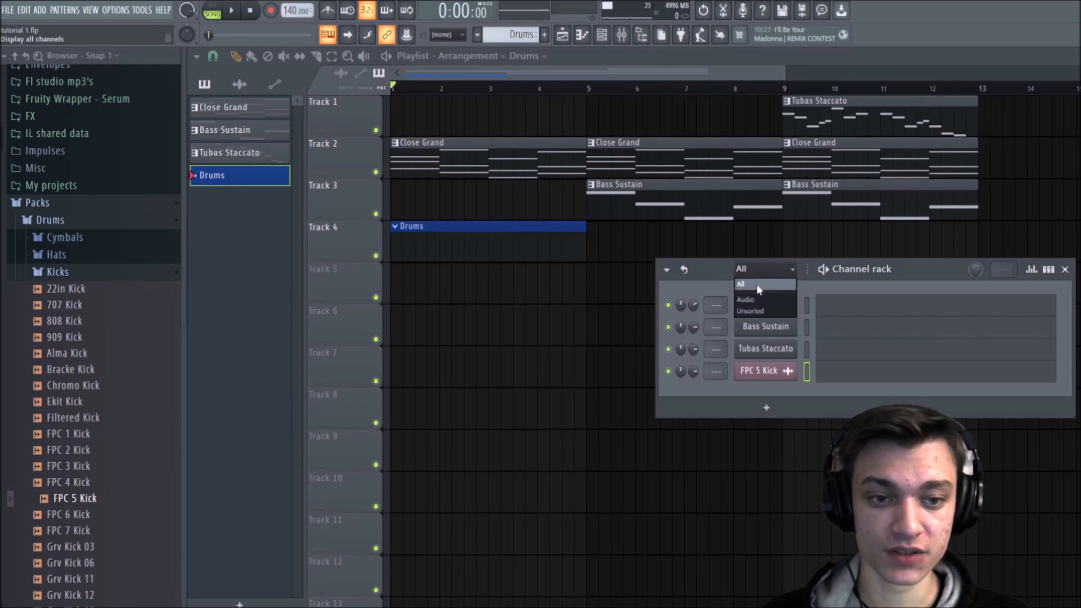
{"action": "left_click", "coordinate": [757, 311]}
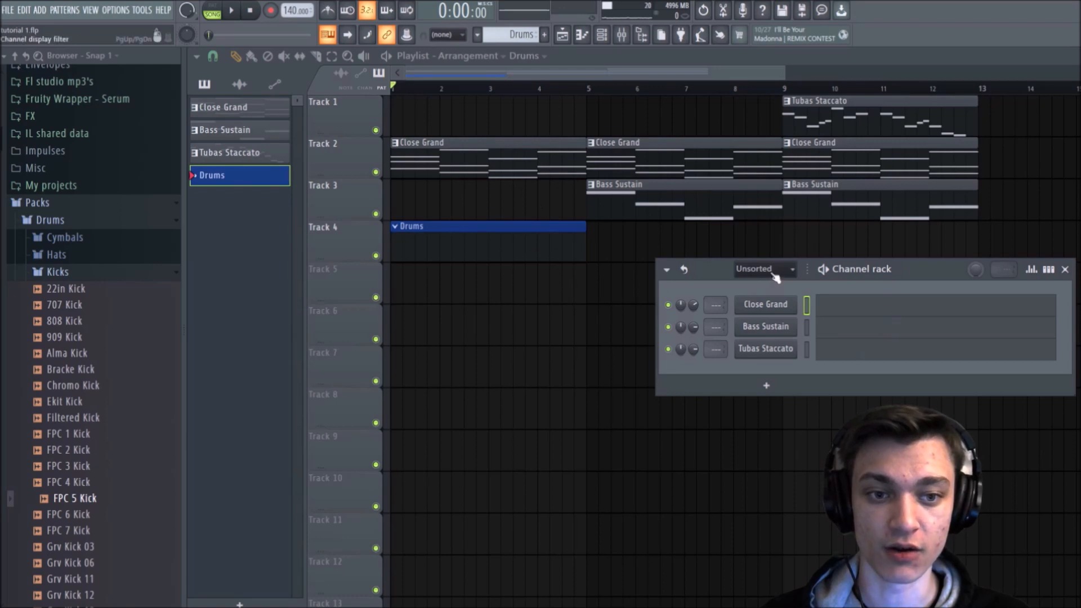
{"action": "left_click", "coordinate": [775, 272]}
{"action": "left_click", "coordinate": [759, 301]}
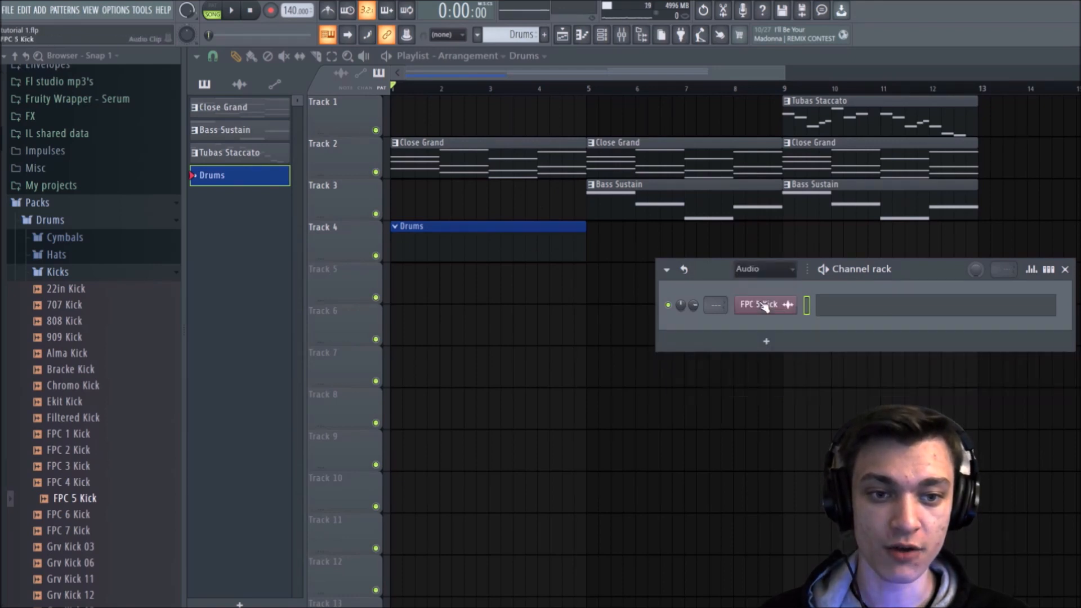
{"action": "left_click", "coordinate": [784, 272]}
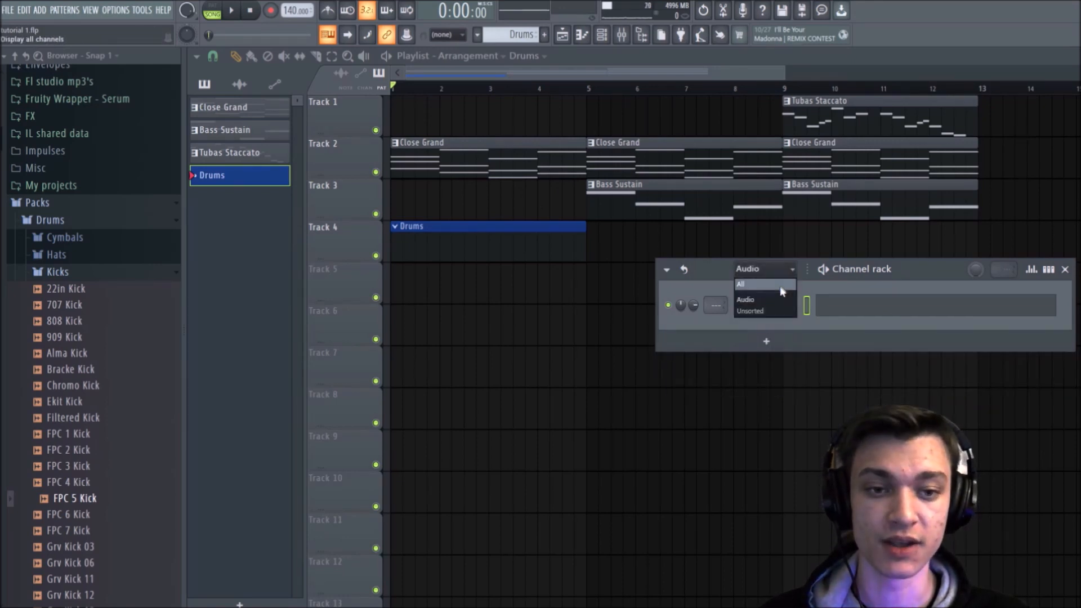
{"action": "left_click", "coordinate": [784, 287]}
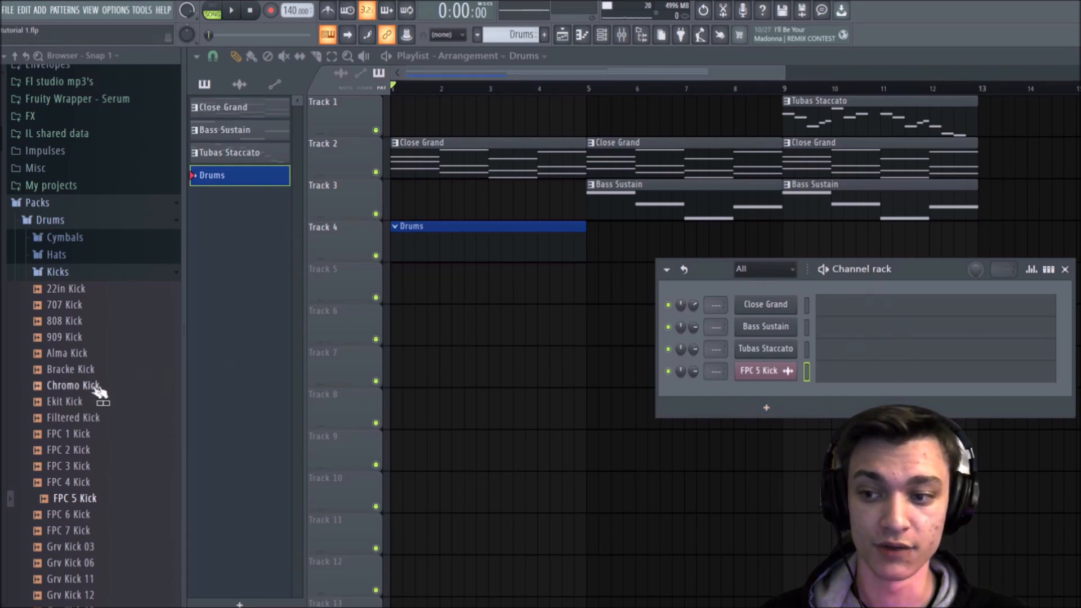
Step: Open the FPC 5 Kick channel in the piano roll, close the Channel rack and return to the Playlist
{"action": "left_click_drag", "start_coordinate": [713, 264], "coordinate": [706, 268]}
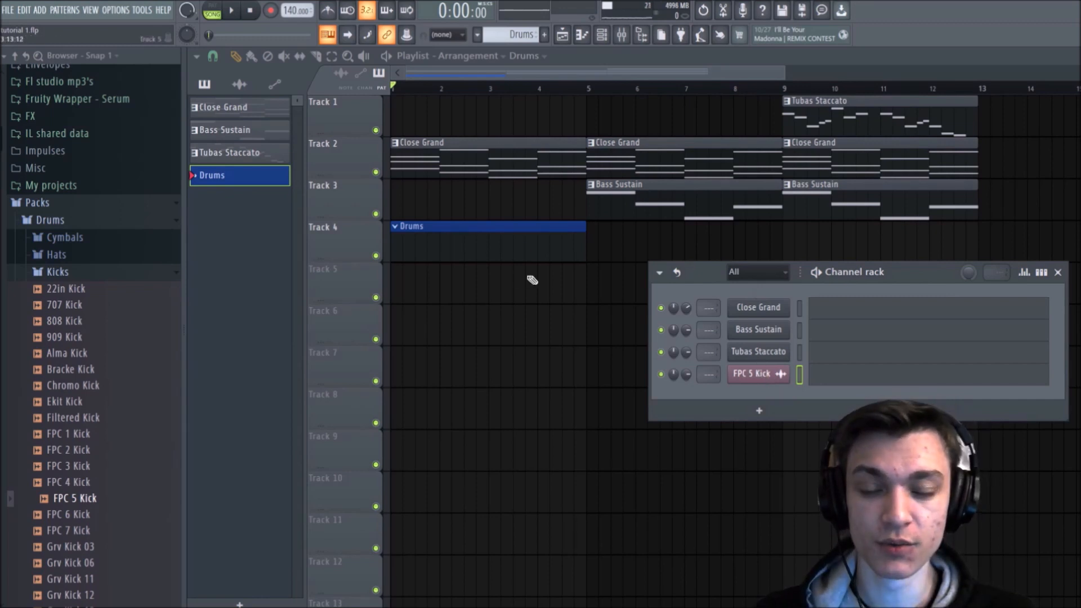
{"action": "right_click", "coordinate": [752, 374]}
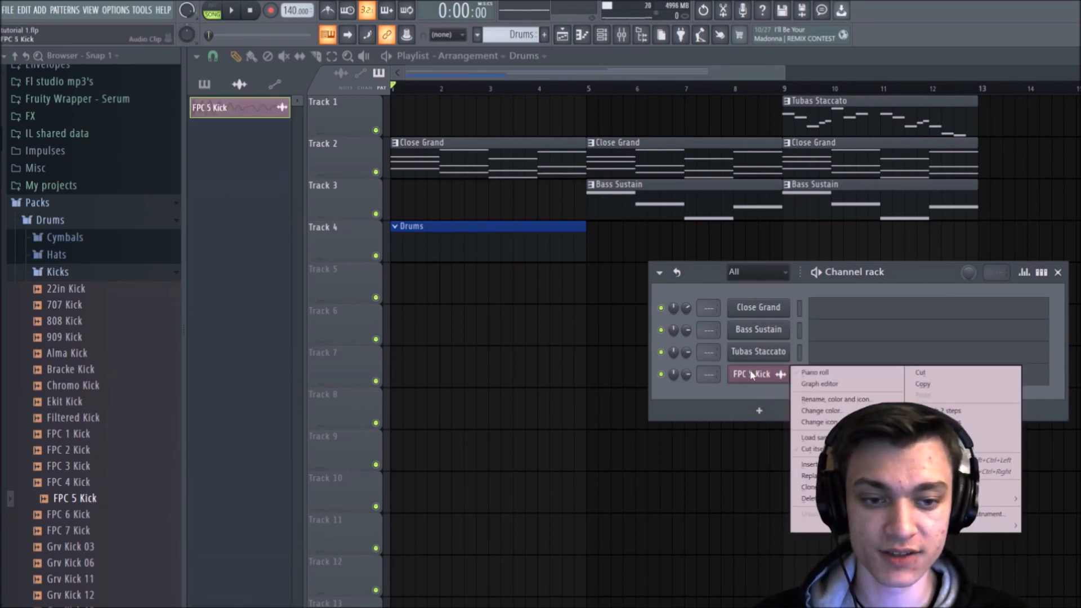
{"action": "left_click", "coordinate": [813, 374]}
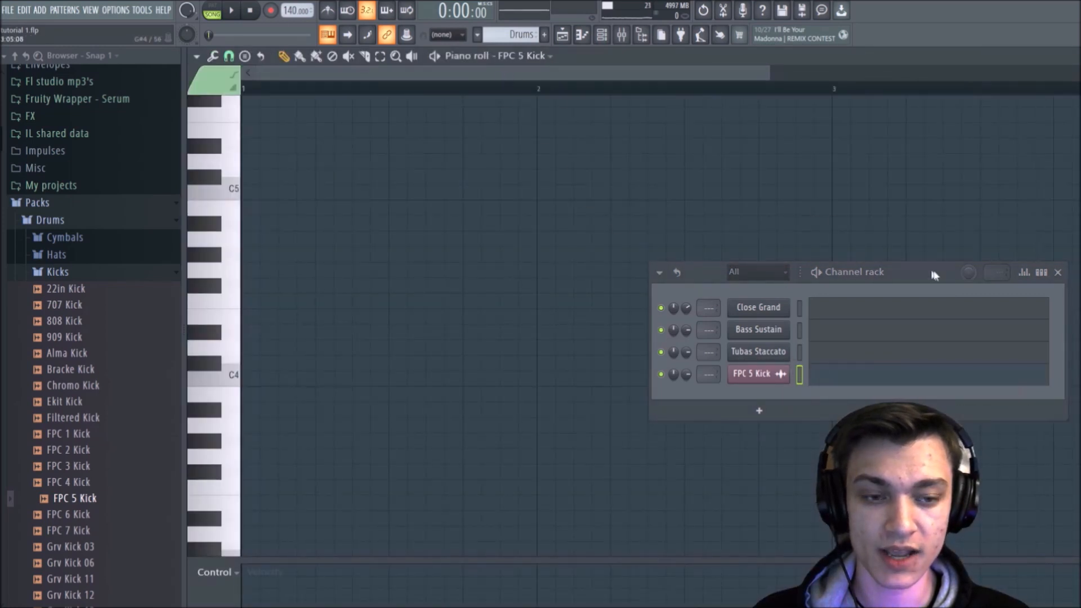
{"action": "left_click", "coordinate": [1058, 273]}
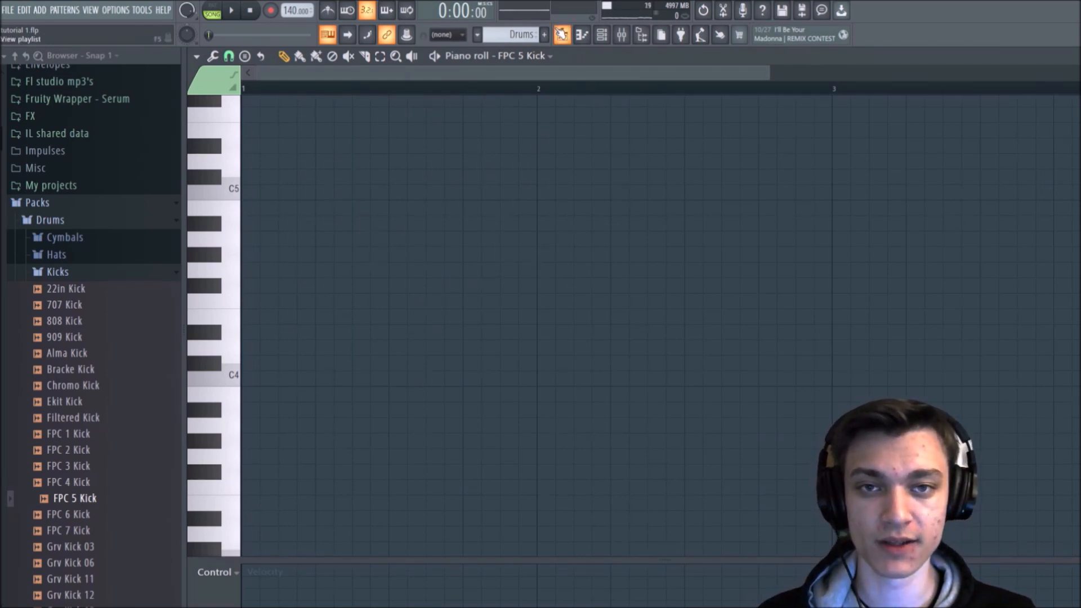
{"action": "left_click", "coordinate": [561, 34]}
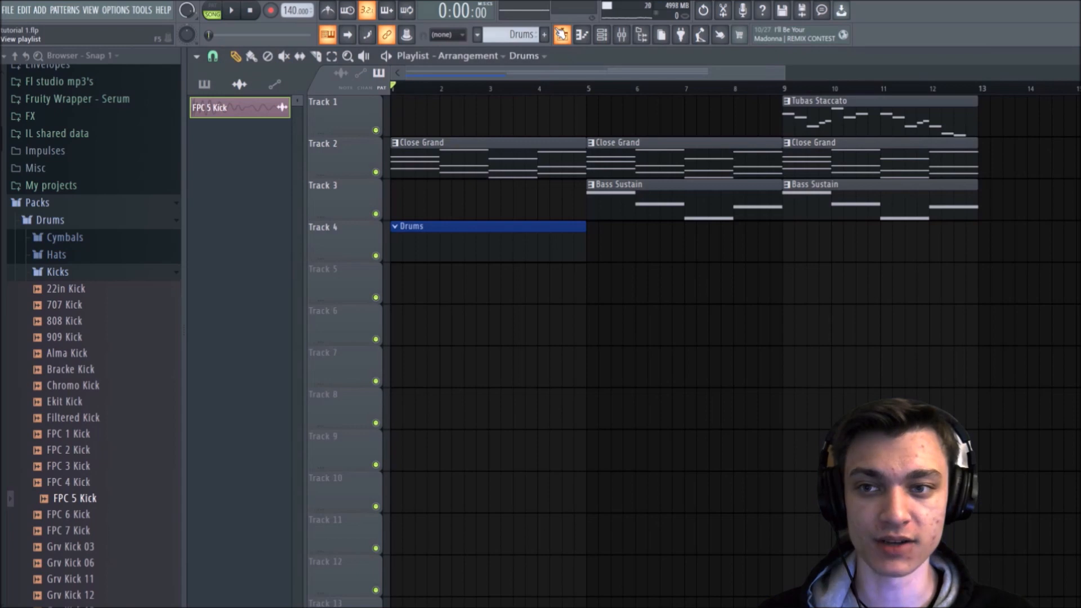
Step: Select the Drums pattern and open its FPC 5 Kick channel in the piano roll from the Channel rack
{"action": "left_click", "coordinate": [205, 84]}
{"action": "left_click", "coordinate": [230, 175]}
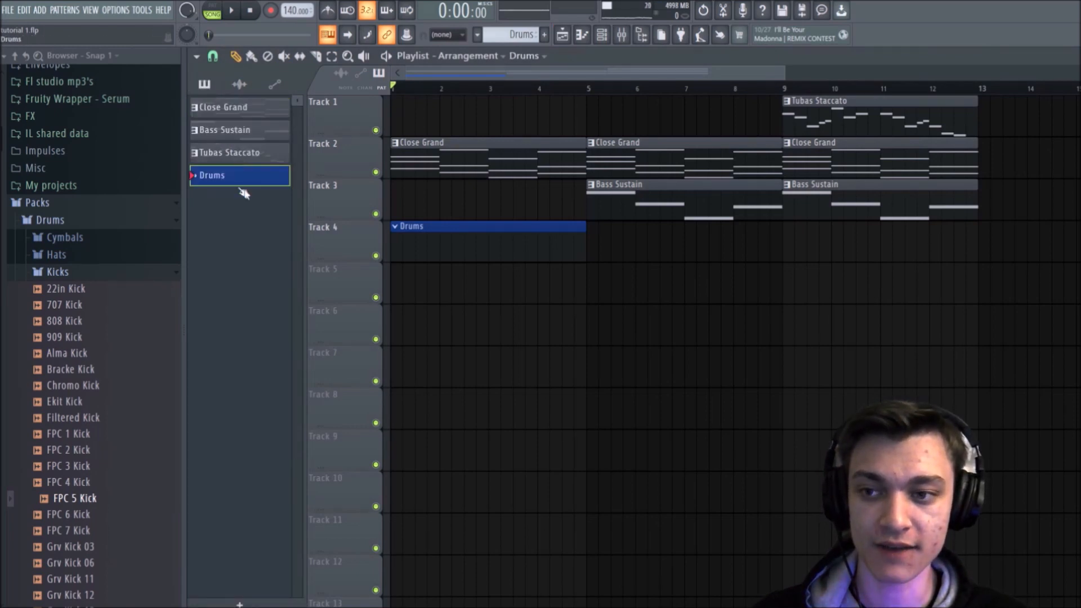
{"action": "left_click", "coordinate": [620, 35]}
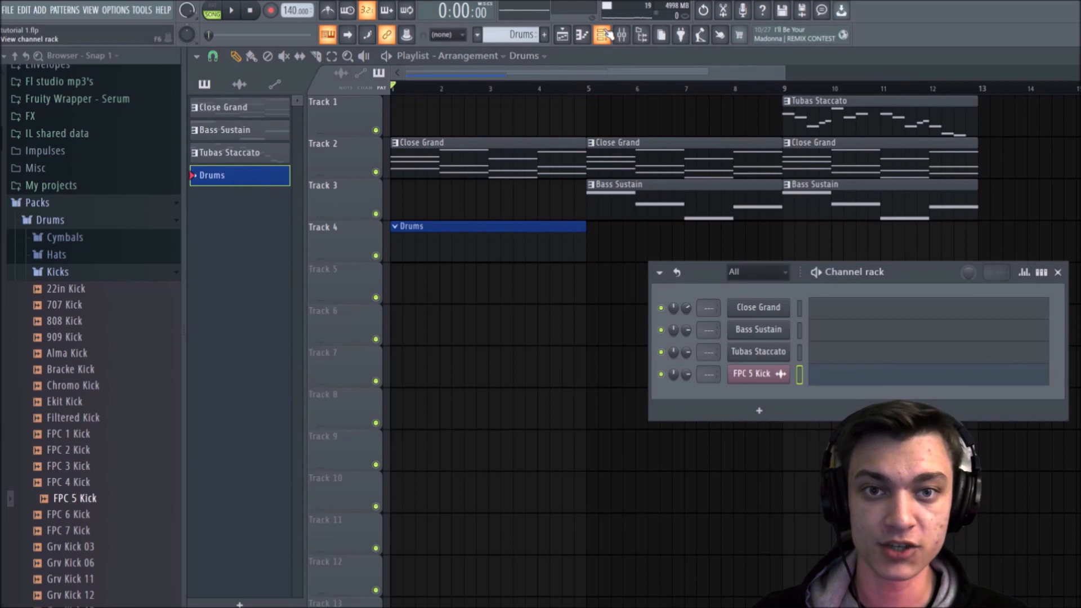
{"action": "right_click", "coordinate": [742, 378]}
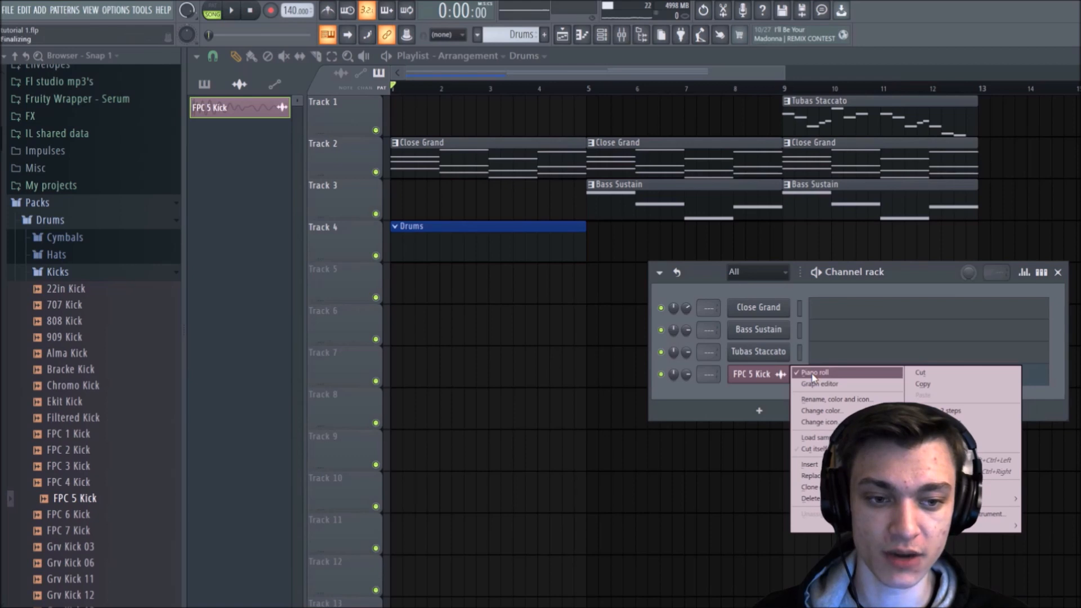
{"action": "left_click", "coordinate": [813, 375]}
{"action": "right_click", "coordinate": [730, 373]}
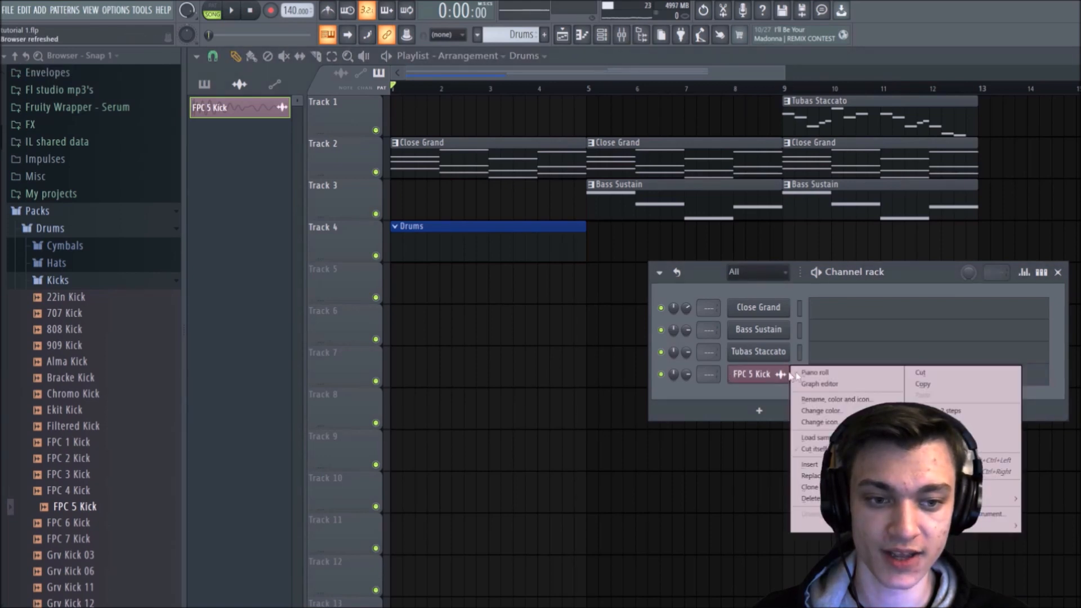
{"action": "left_click", "coordinate": [831, 374]}
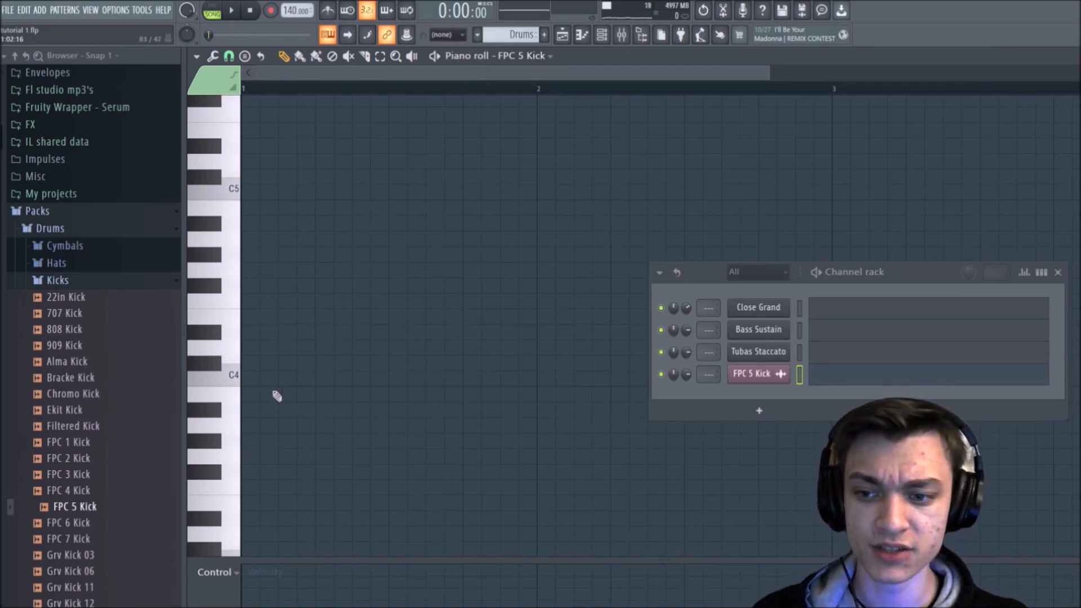
Step: Draw FPC 5 Kick notes on C5 at the start and middle of bar 1, then close the Channel rack
{"action": "left_click", "coordinate": [288, 383]}
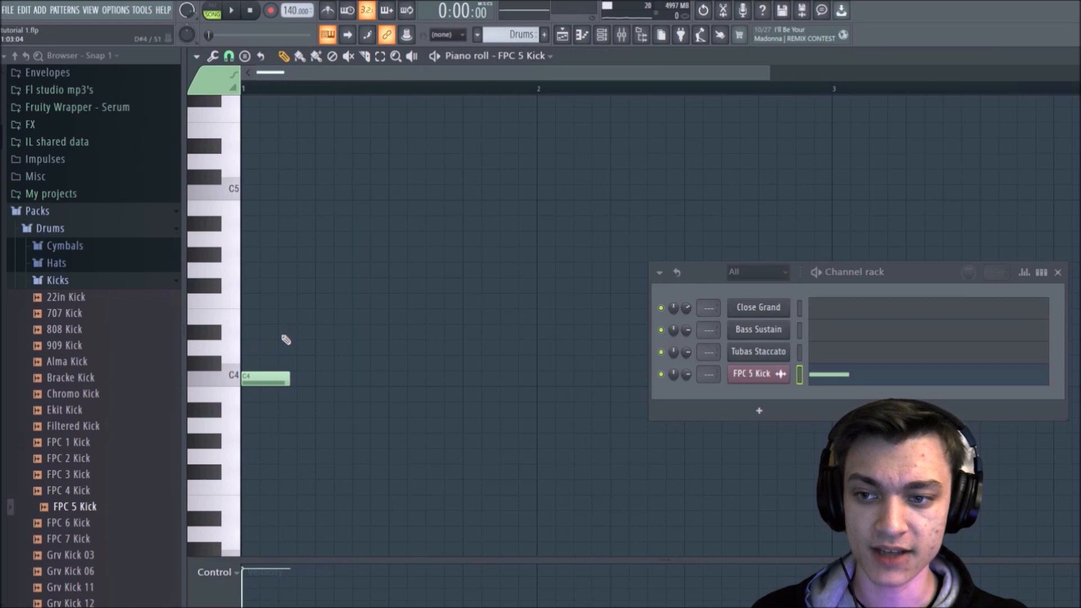
{"action": "left_click_drag", "start_coordinate": [273, 379], "coordinate": [260, 181]}
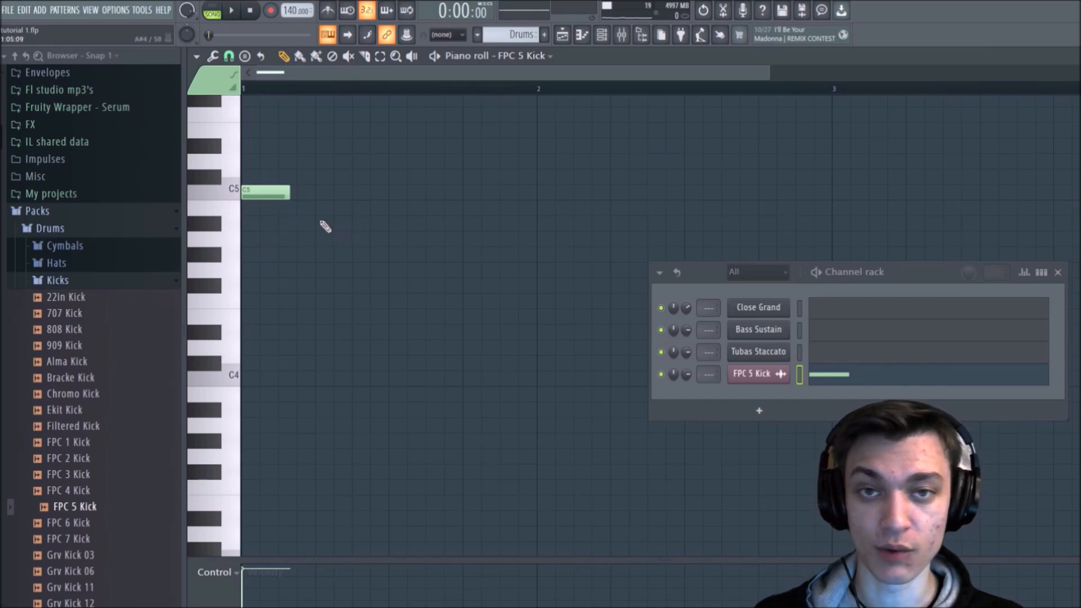
{"action": "scroll", "coordinate": [349, 236], "scroll_direction": "up", "scroll_amount": 3}
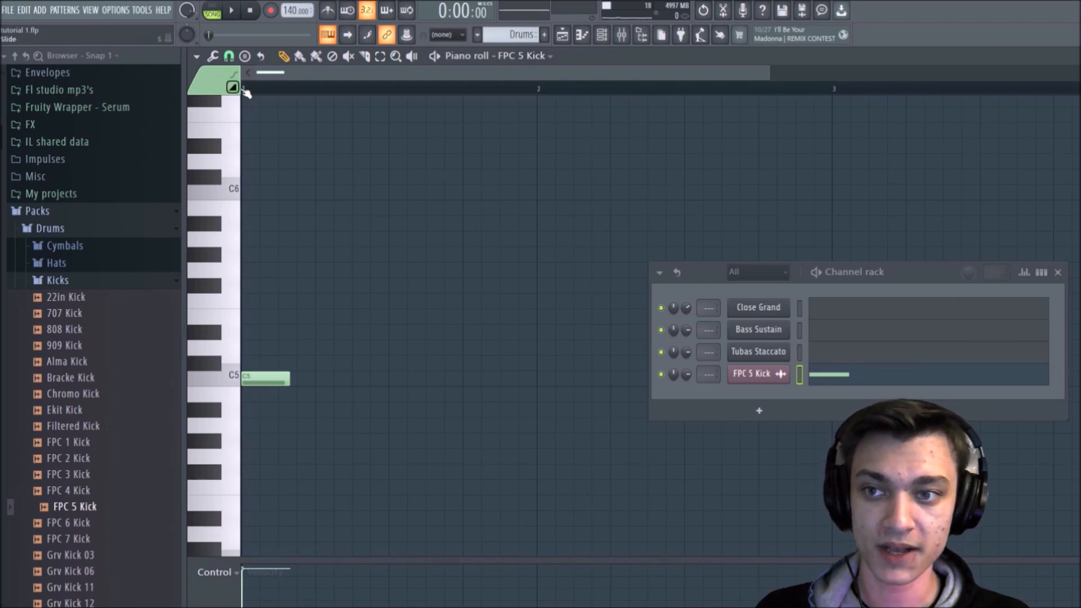
{"action": "left_click", "coordinate": [252, 379]}
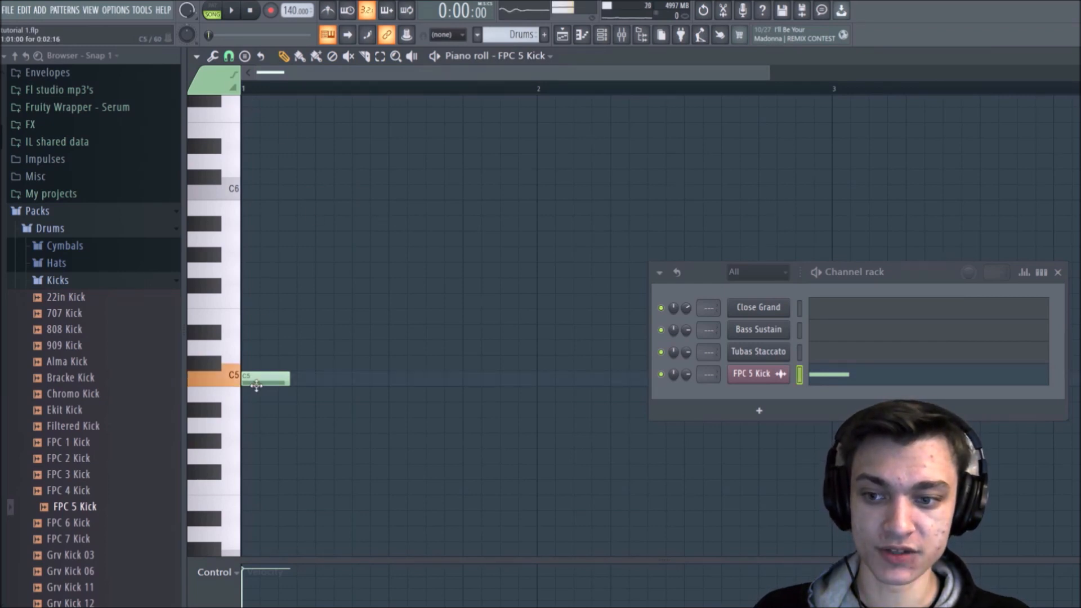
{"action": "left_click", "coordinate": [396, 381]}
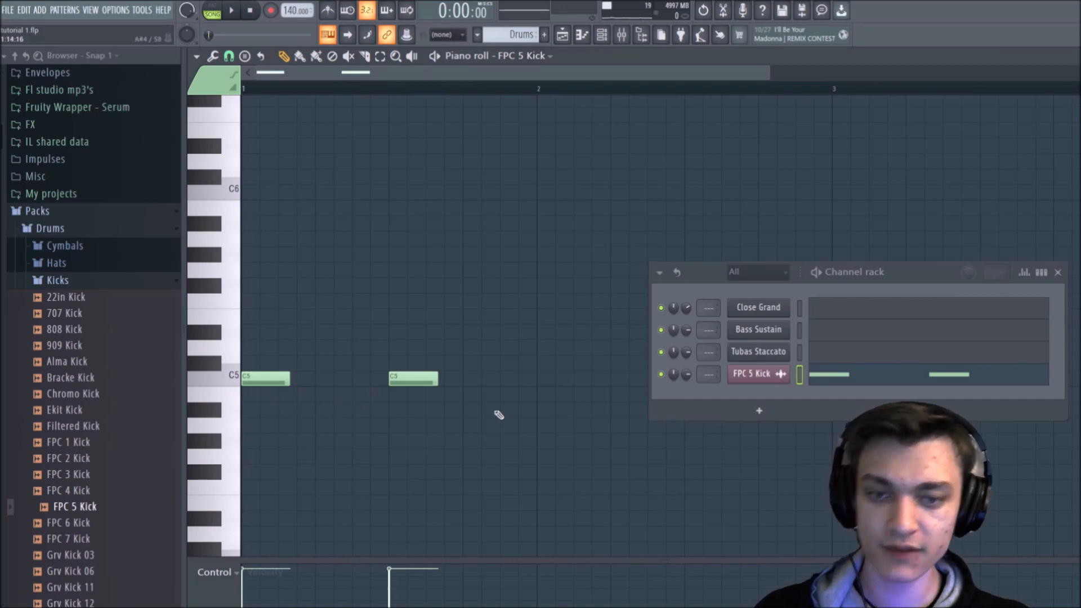
{"action": "left_click", "coordinate": [1056, 273]}
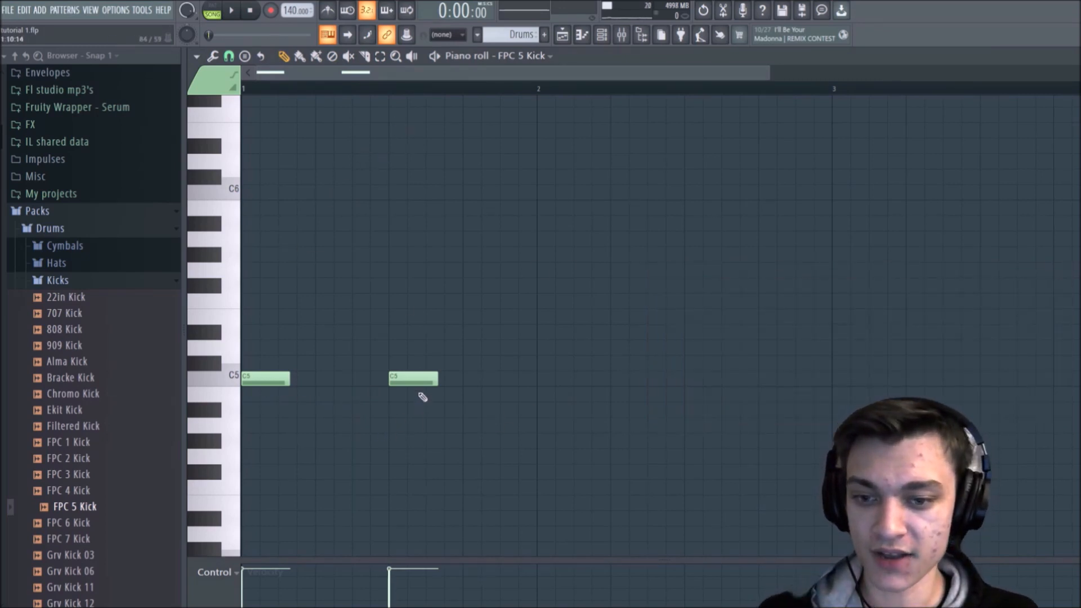
{"action": "left_click_drag", "start_coordinate": [557, 379], "coordinate": [530, 379]}
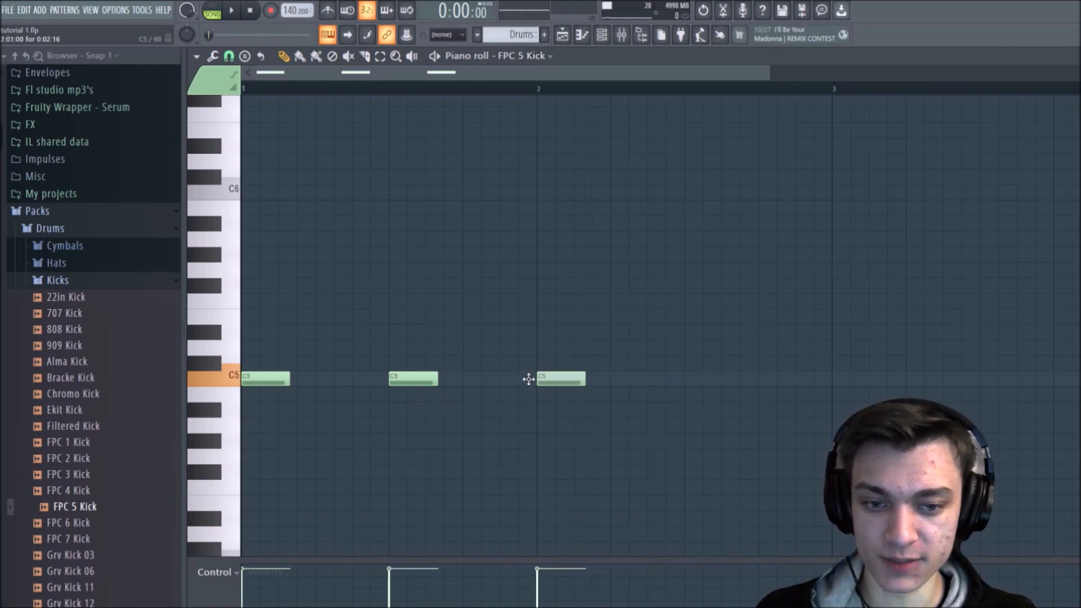
{"action": "left_click", "coordinate": [694, 379]}
{"action": "left_click", "coordinate": [850, 378]}
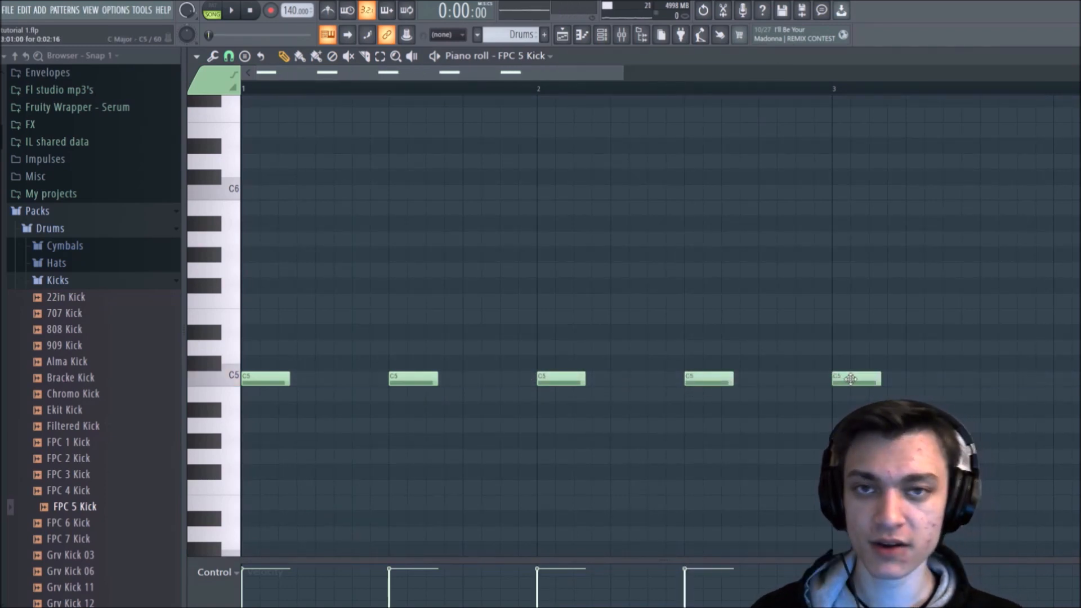
{"action": "right_click", "coordinate": [850, 378]}
{"action": "right_click", "coordinate": [709, 378]}
{"action": "right_click", "coordinate": [561, 378]}
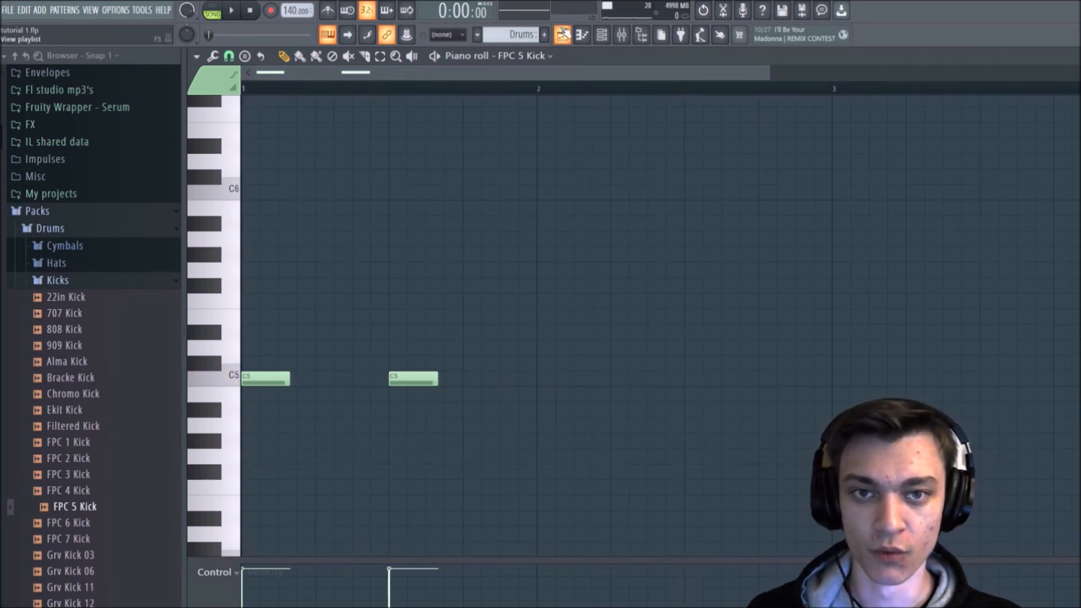
Step: Return to the Playlist, shorten the Track 4 Drums clip to one bar and repeat it in bars 2 to 4
{"action": "left_click", "coordinate": [569, 32]}
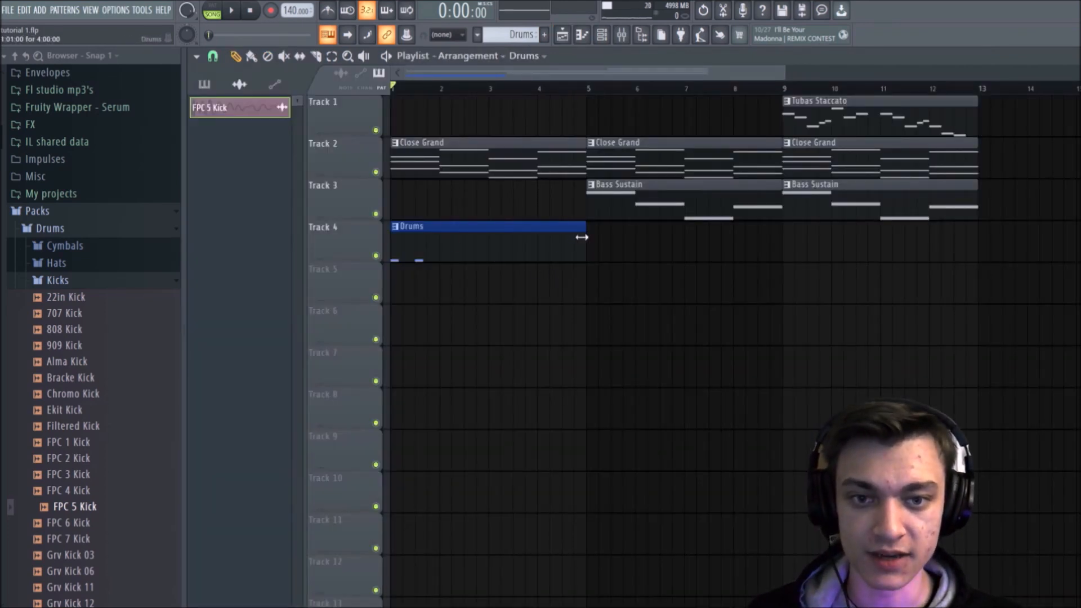
{"action": "left_click_drag", "start_coordinate": [575, 241], "coordinate": [438, 238]}
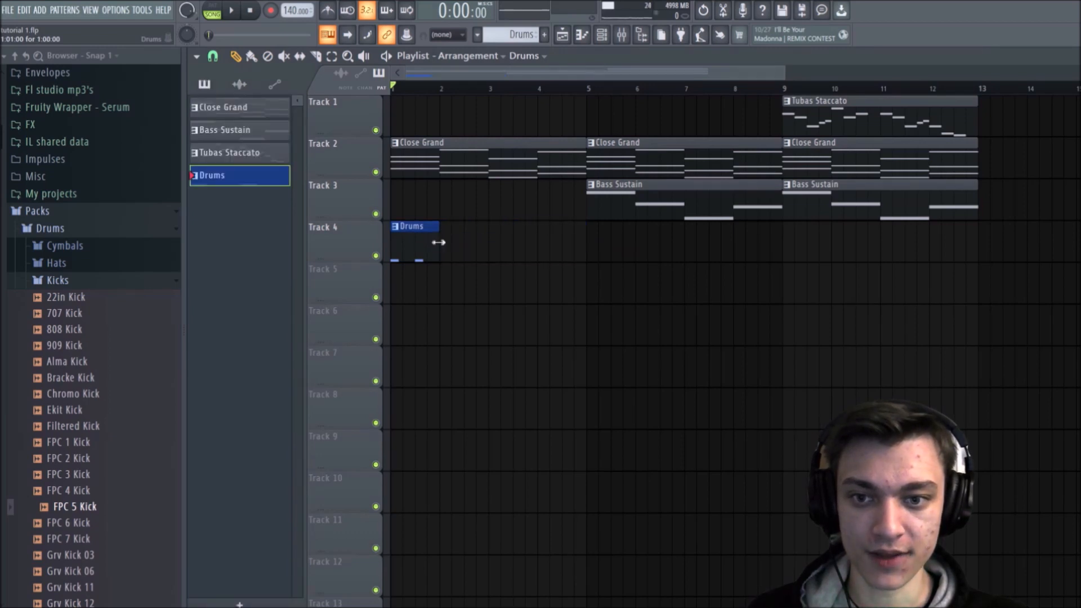
{"action": "left_click", "coordinate": [453, 239]}
{"action": "left_click", "coordinate": [499, 238]}
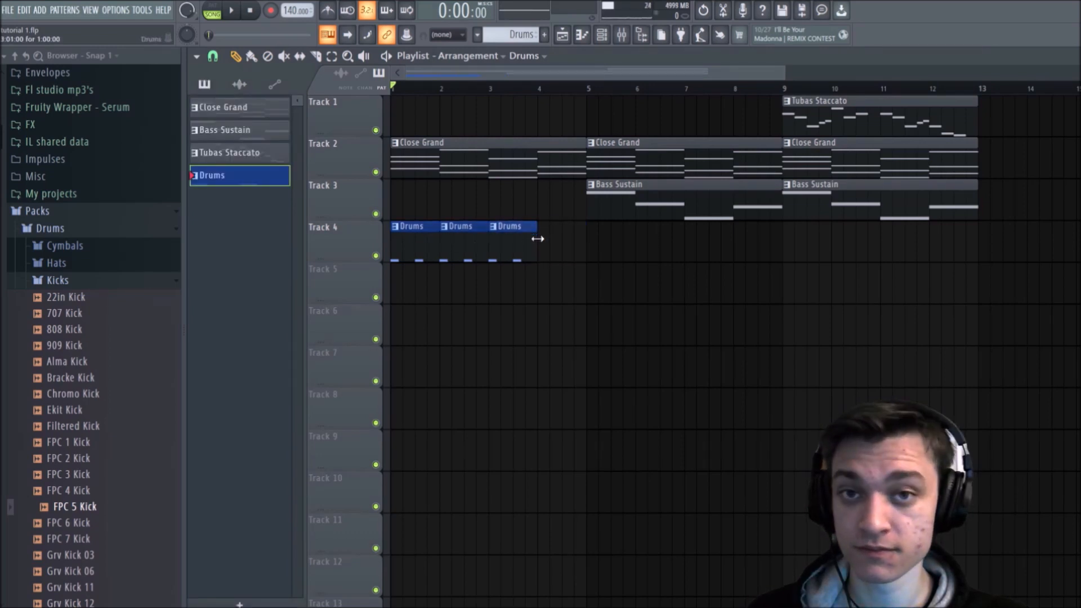
{"action": "left_click", "coordinate": [555, 241]}
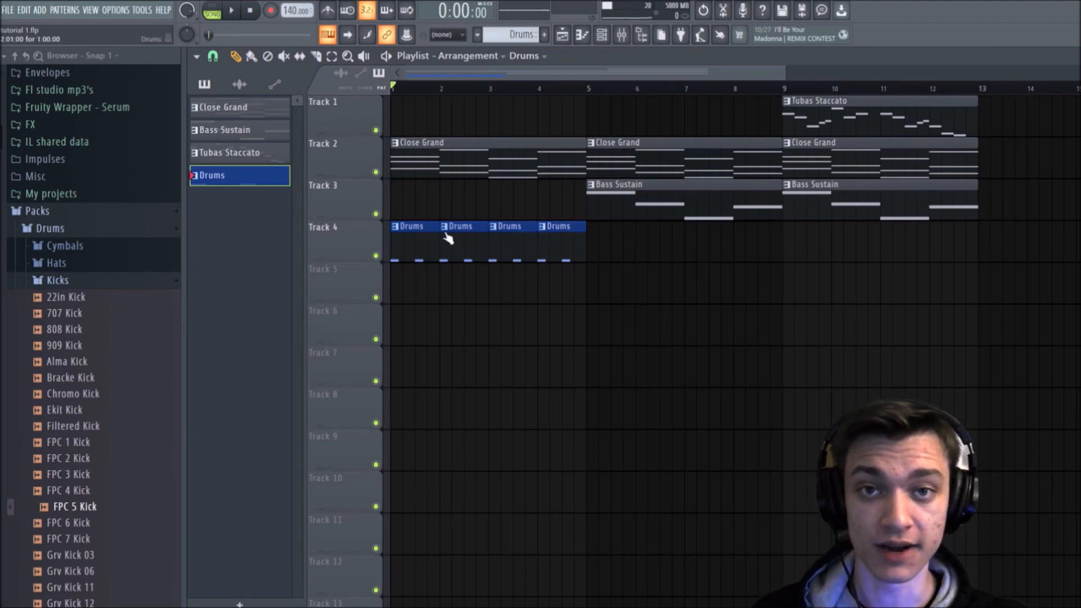
Step: Paint Drums clips across bars 5 to 12 on Track 4 and play the arrangement from the start
{"action": "left_click", "coordinate": [252, 56]}
{"action": "left_click_drag", "start_coordinate": [598, 234], "coordinate": [968, 236]}
{"action": "right_click", "coordinate": [1014, 285]}
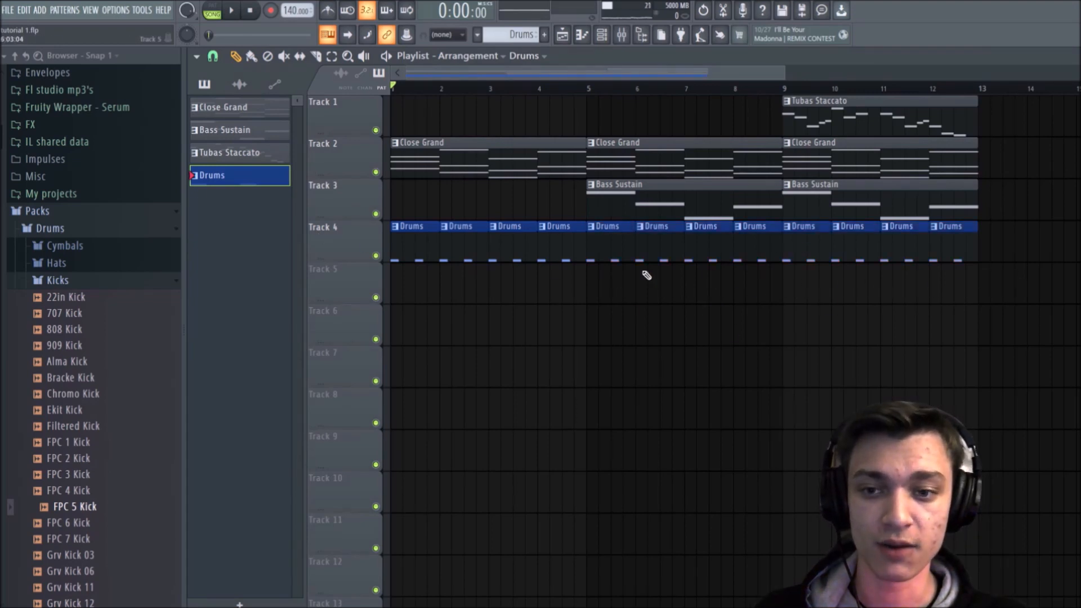
{"action": "key", "text": "space"}
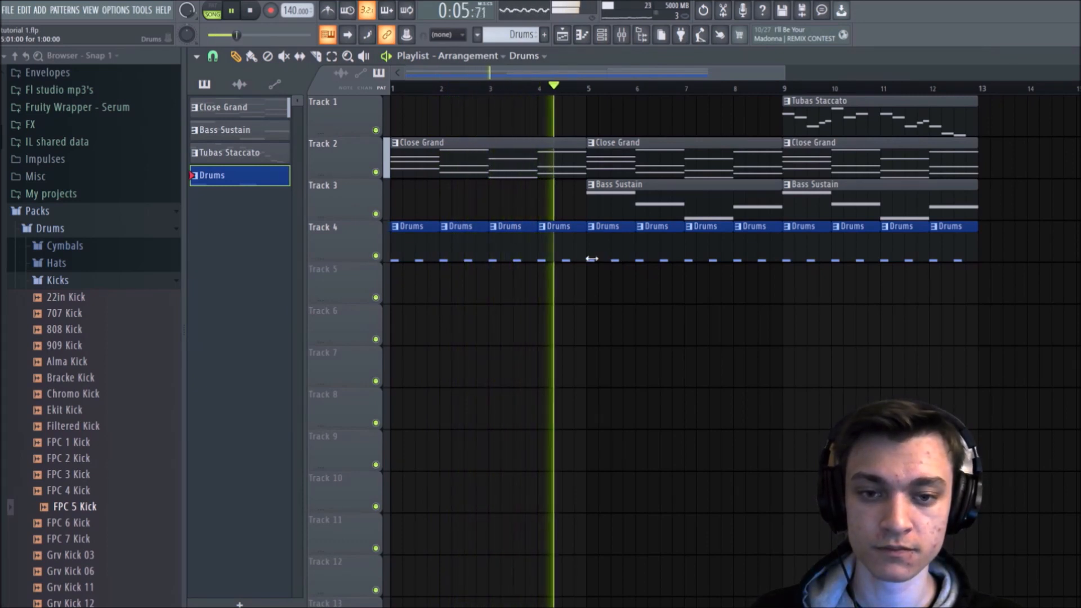
{"action": "key", "text": "space"}
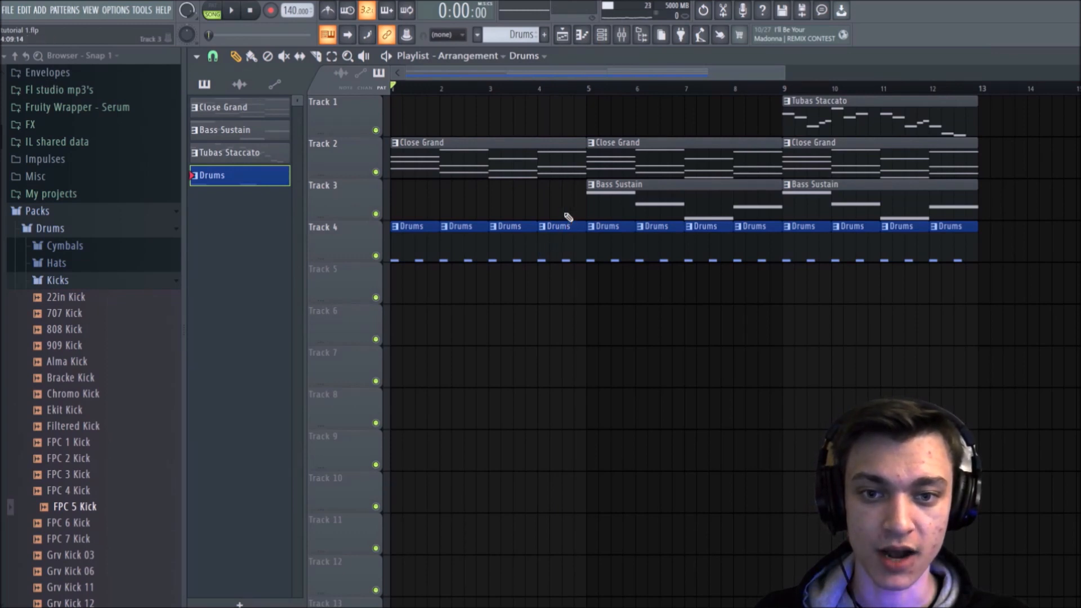
Step: Delete the four Drums clips in bars 1 to 4 of Track 4
{"action": "right_click", "coordinate": [567, 250]}
{"action": "right_click", "coordinate": [511, 248]}
{"action": "right_click", "coordinate": [473, 251]}
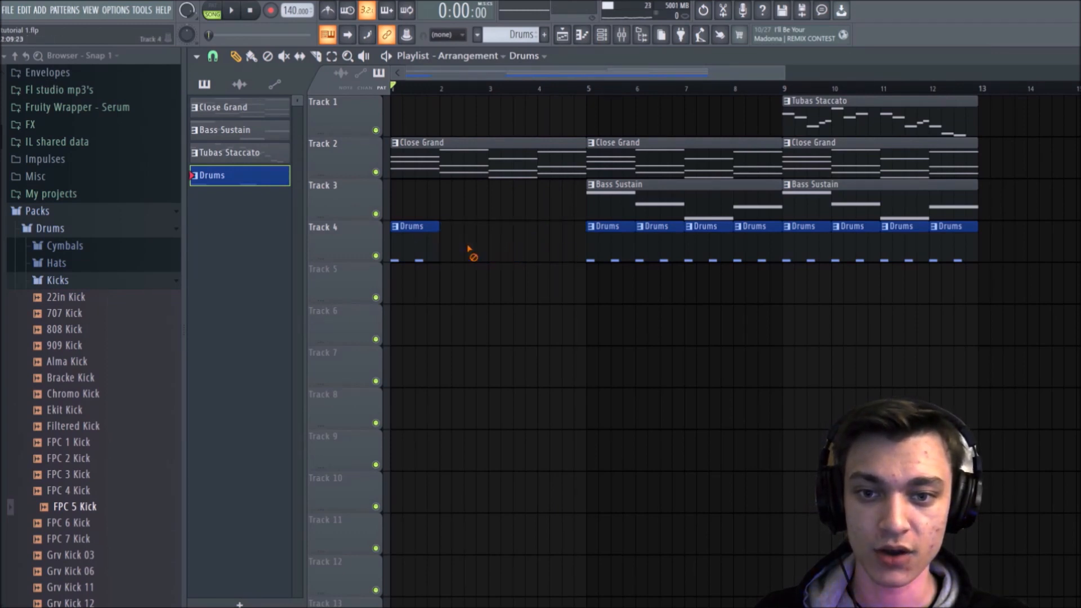
{"action": "right_click", "coordinate": [425, 248]}
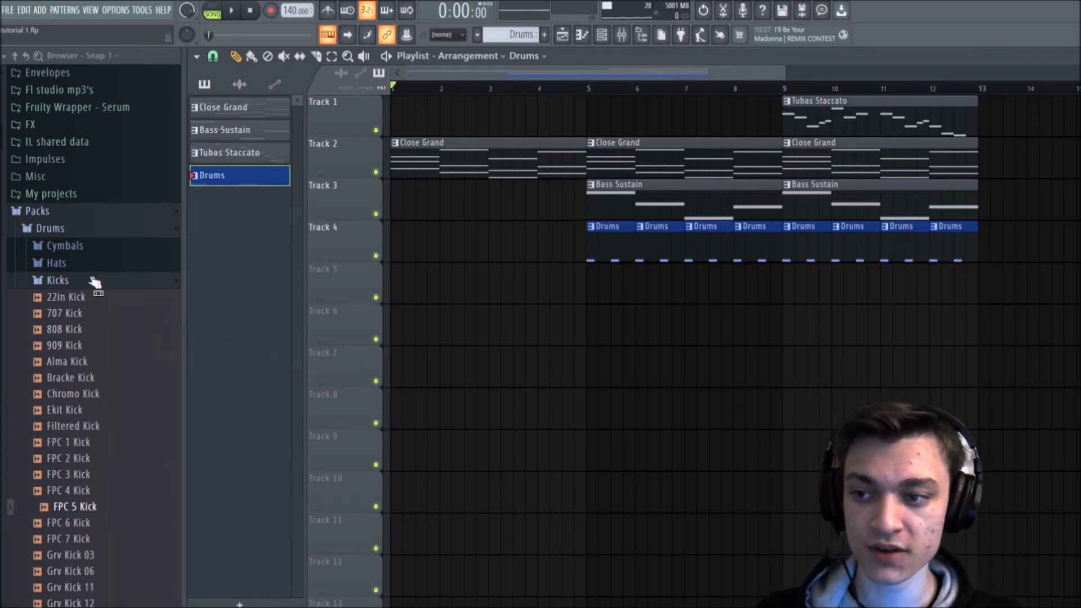
Step: Collapse the Kicks folder, open Snares in the Drums pack and browse its samples down to Grv Snareclap 09
{"action": "left_click", "coordinate": [58, 280]}
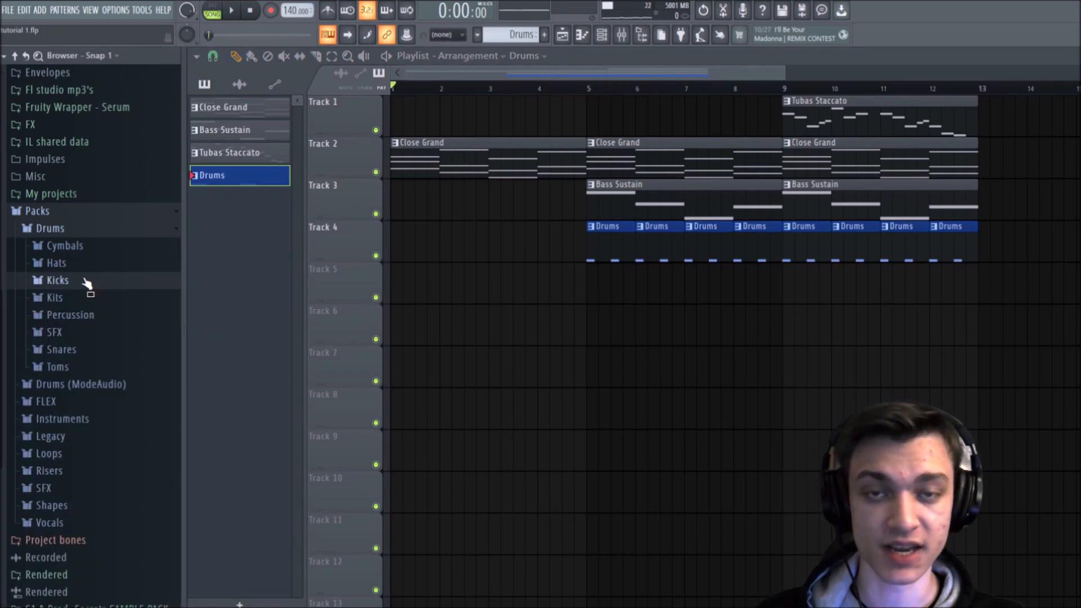
{"action": "left_click", "coordinate": [67, 350]}
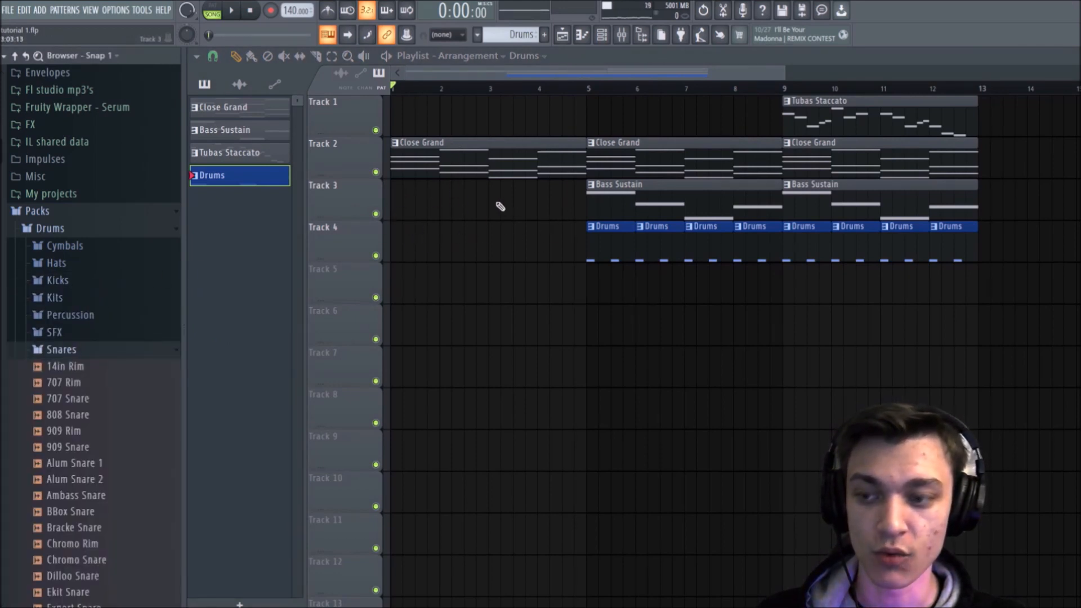
{"action": "scroll", "coordinate": [135, 312], "scroll_direction": "down", "scroll_amount": 4}
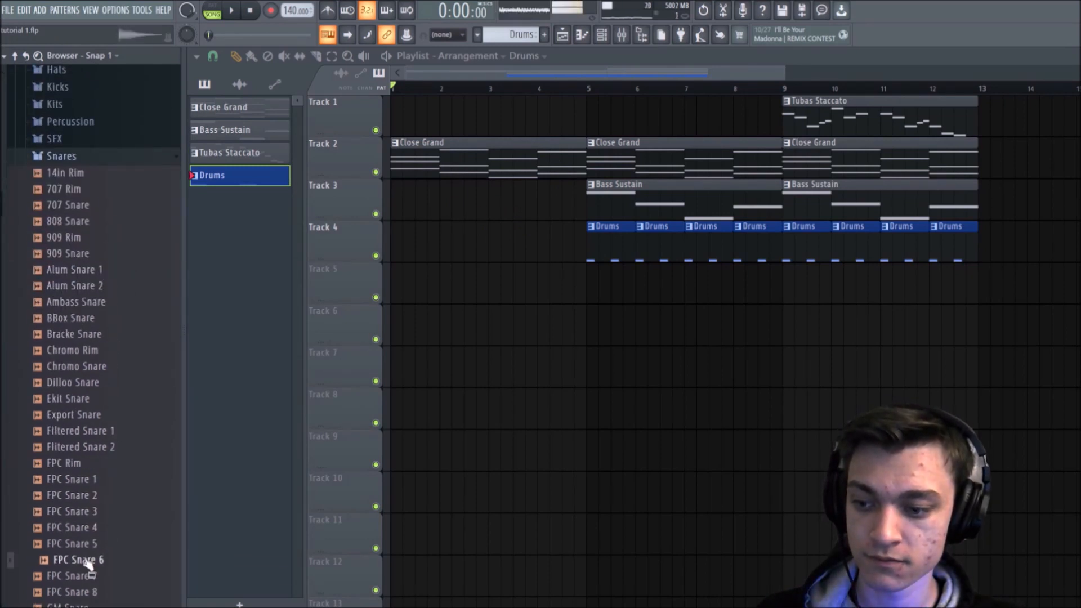
{"action": "scroll", "coordinate": [99, 592], "scroll_direction": "down", "scroll_amount": 4}
{"action": "scroll", "coordinate": [67, 496], "scroll_direction": "down", "scroll_amount": 4}
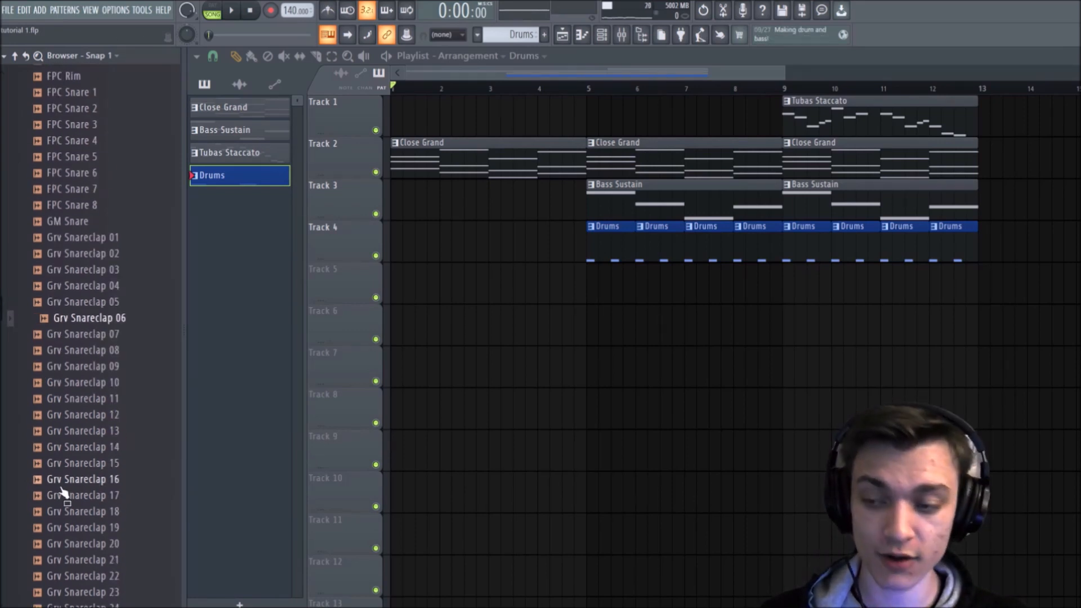
{"action": "key", "text": "Down"}
{"action": "key", "text": "Down"}
{"action": "key", "text": "Down"}
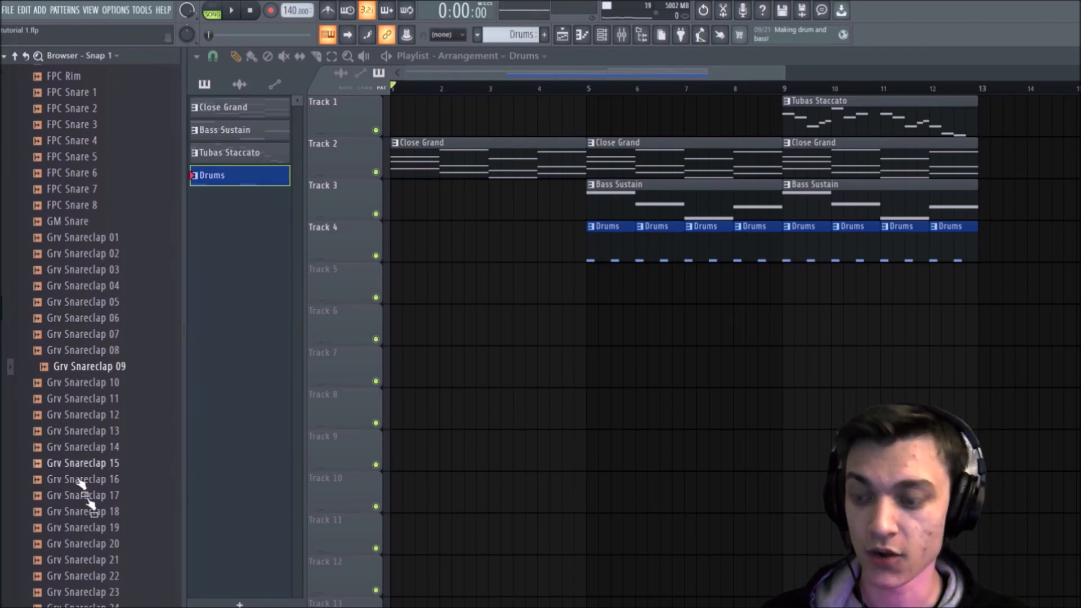
{"action": "left_click", "coordinate": [83, 367]}
Step: Place Grv Snareclap 09 halfway through bar 1 on Track 4 and add three more clips of it across bars 2 and 3
{"action": "left_click_drag", "start_coordinate": [83, 368], "coordinate": [417, 227]}
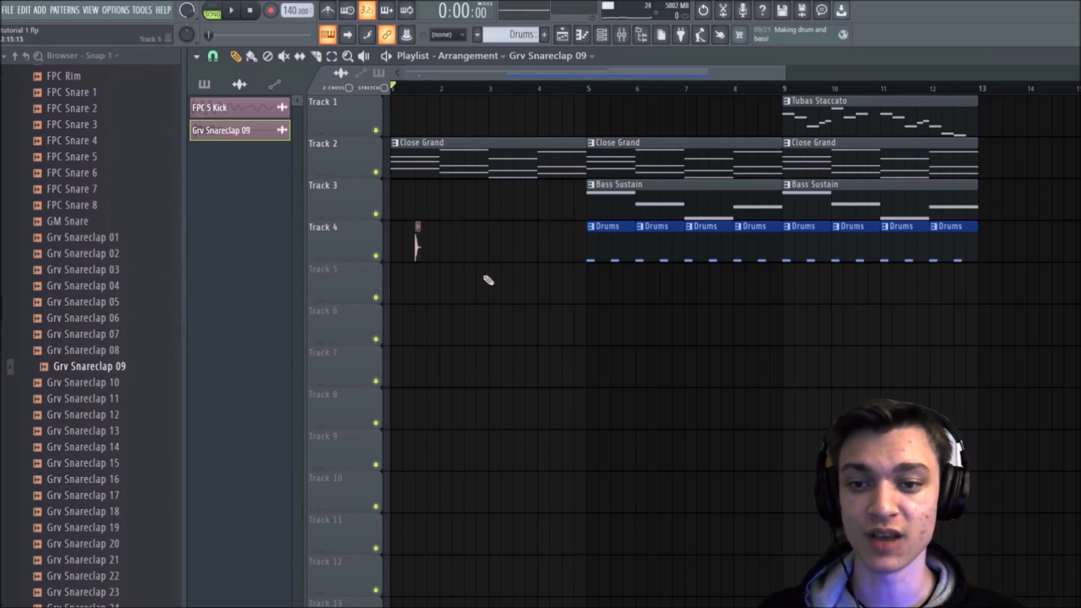
{"action": "left_click", "coordinate": [454, 242]}
{"action": "left_click", "coordinate": [489, 242]}
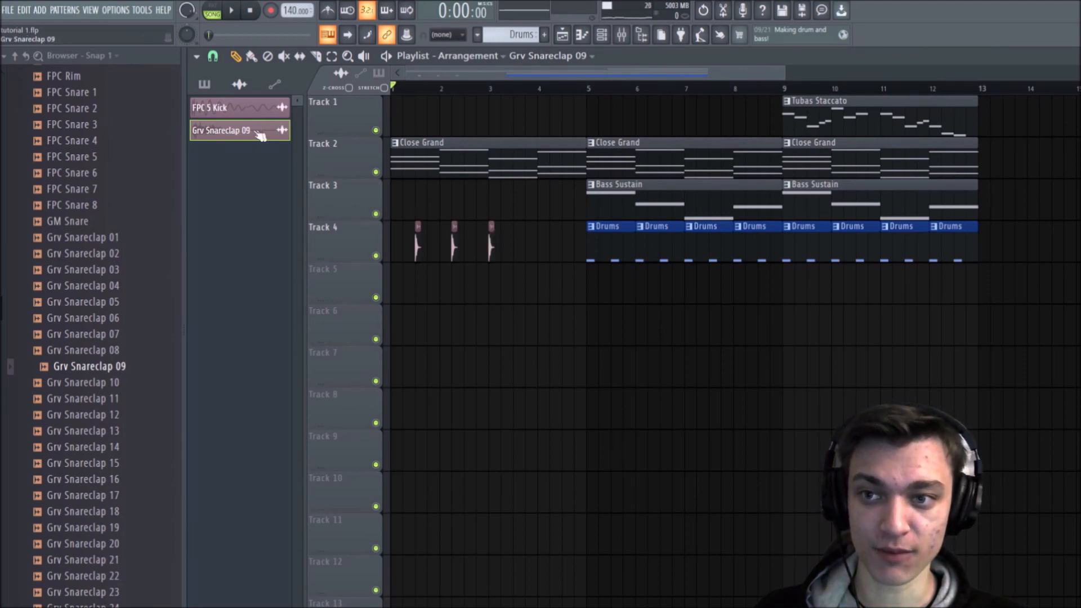
{"action": "left_click", "coordinate": [204, 84]}
{"action": "left_click", "coordinate": [239, 84]}
{"action": "left_click", "coordinate": [230, 128]}
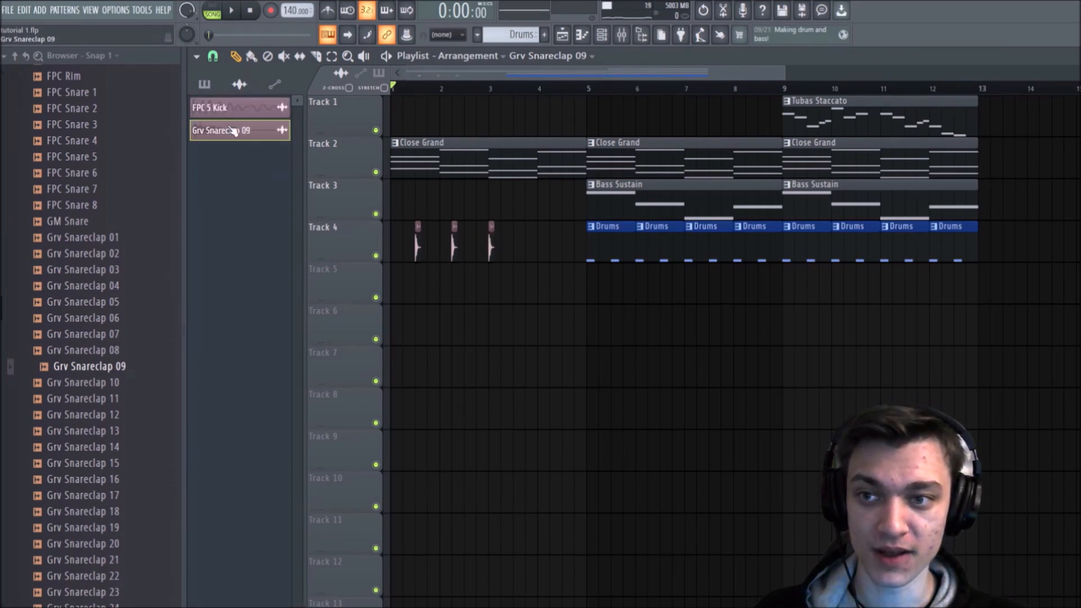
{"action": "left_click", "coordinate": [515, 228]}
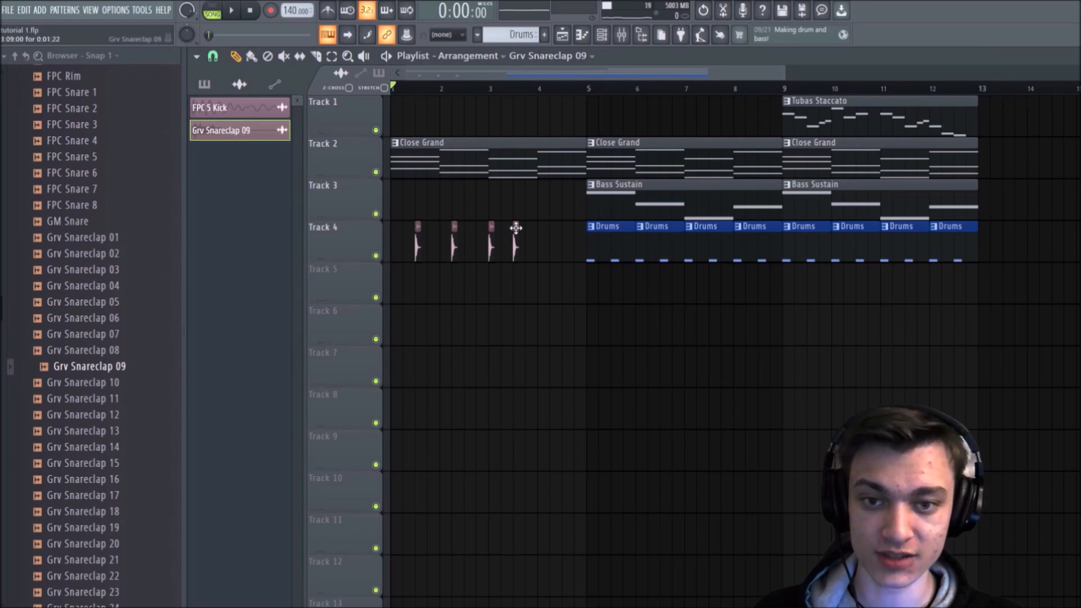
{"action": "left_click_drag", "start_coordinate": [523, 228], "coordinate": [530, 235]}
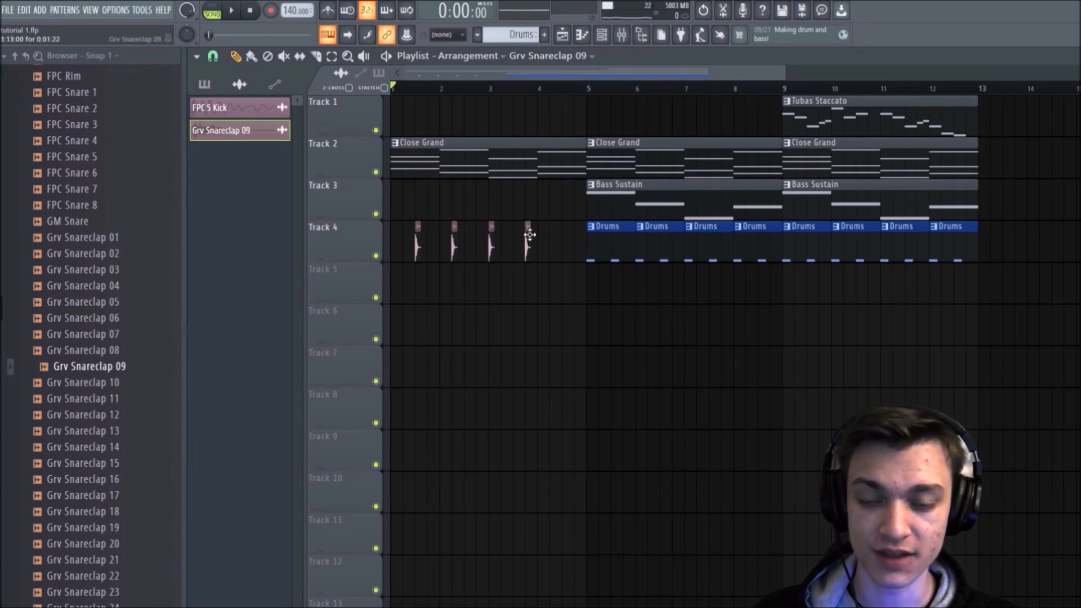
Step: Move the bar 2 snare clip to mid-bar and replace the two bar 3 snare clips with one halfway through the bar
{"action": "scroll", "coordinate": [431, 78], "scroll_direction": "up", "scroll_amount": 3}
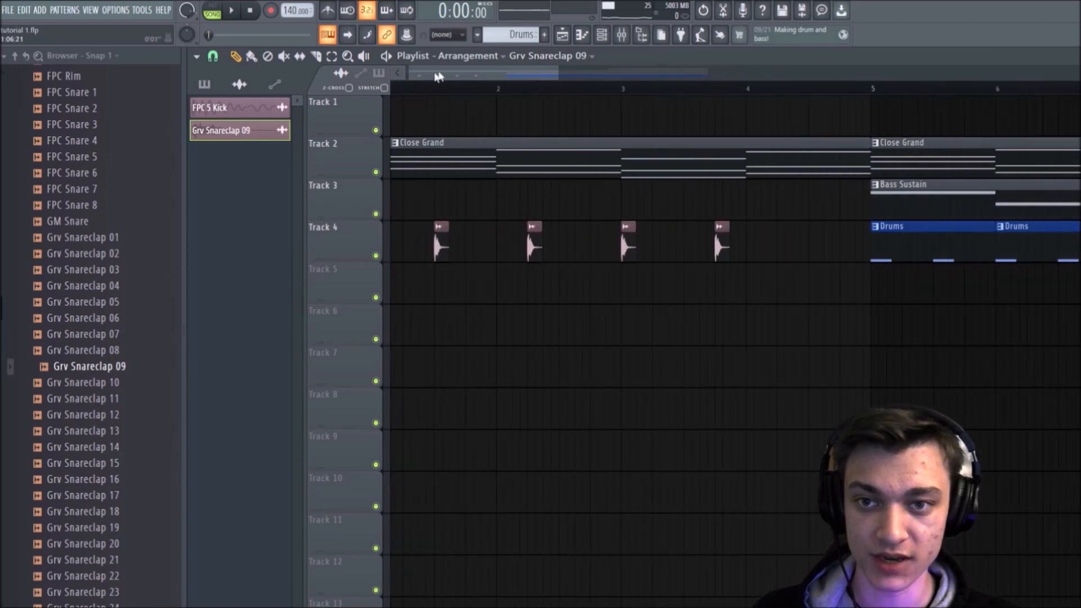
{"action": "left_click_drag", "start_coordinate": [431, 79], "coordinate": [374, 79]}
{"action": "left_click_drag", "start_coordinate": [556, 237], "coordinate": [573, 238]}
{"action": "right_click", "coordinate": [645, 247]}
{"action": "left_click", "coordinate": [709, 256]}
{"action": "right_click", "coordinate": [741, 253]}
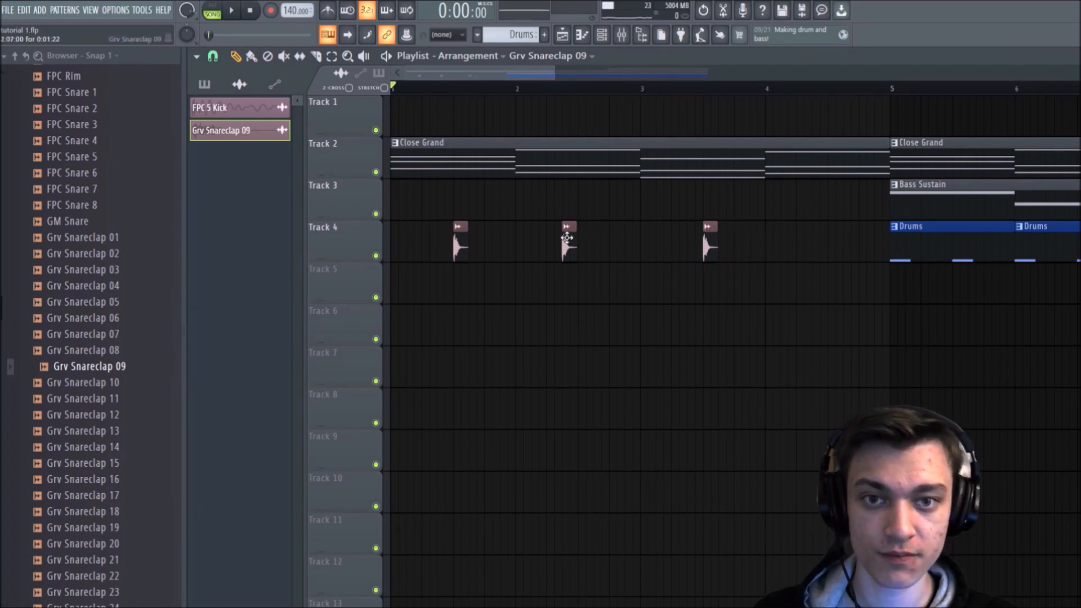
{"action": "left_click_drag", "start_coordinate": [568, 238], "coordinate": [583, 238]}
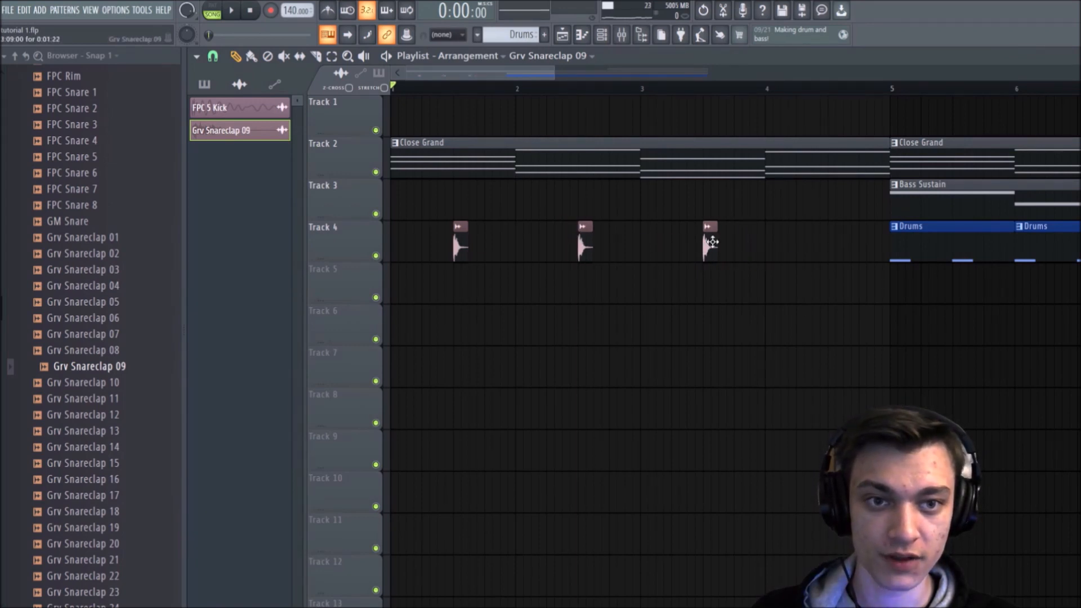
Step: Add a snare clip halfway through bar 4 on Track 4 and play the arrangement to check its timing
{"action": "left_click", "coordinate": [826, 254]}
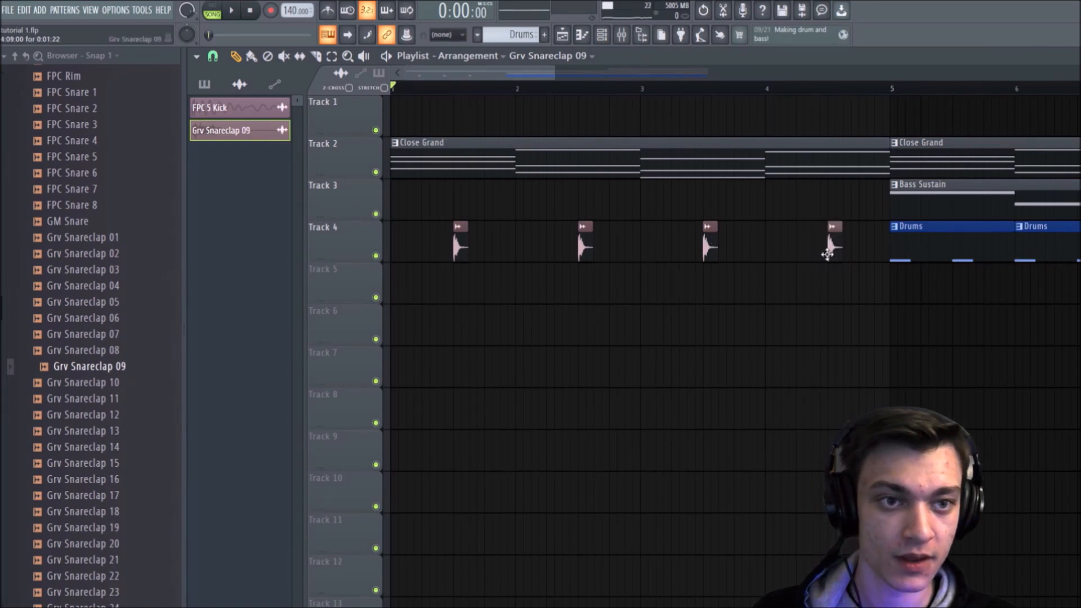
{"action": "left_click_drag", "start_coordinate": [827, 254], "coordinate": [820, 253]}
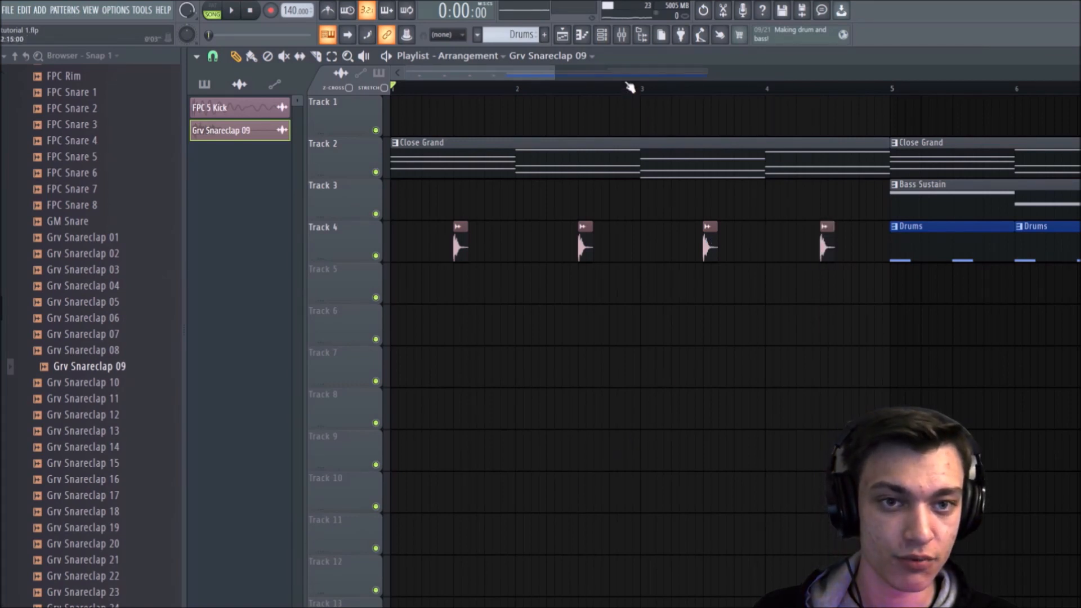
{"action": "key", "text": "space"}
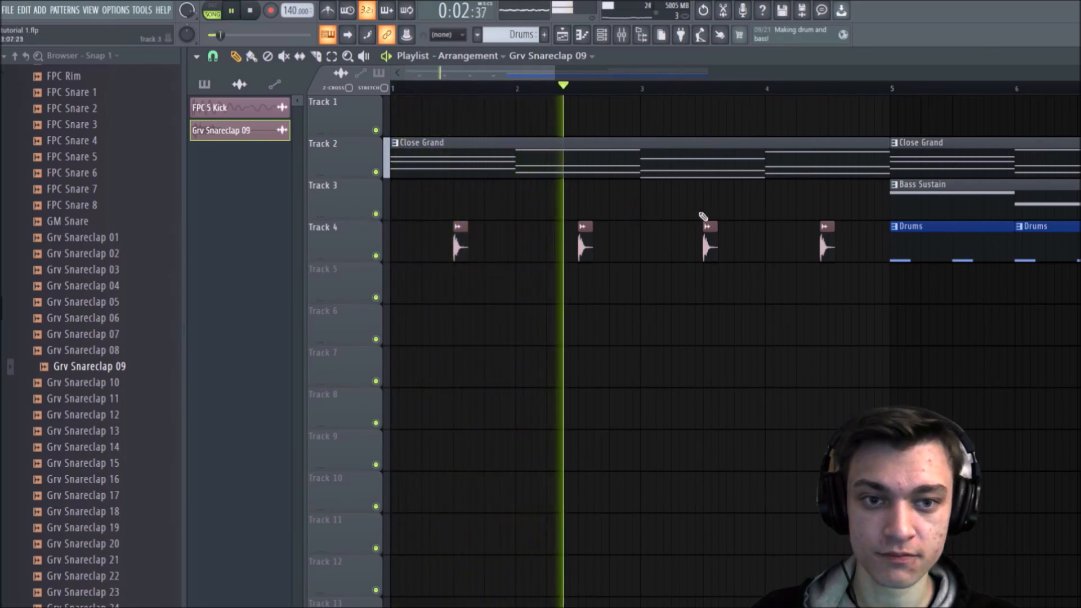
{"action": "left_click_drag", "start_coordinate": [829, 251], "coordinate": [837, 249]}
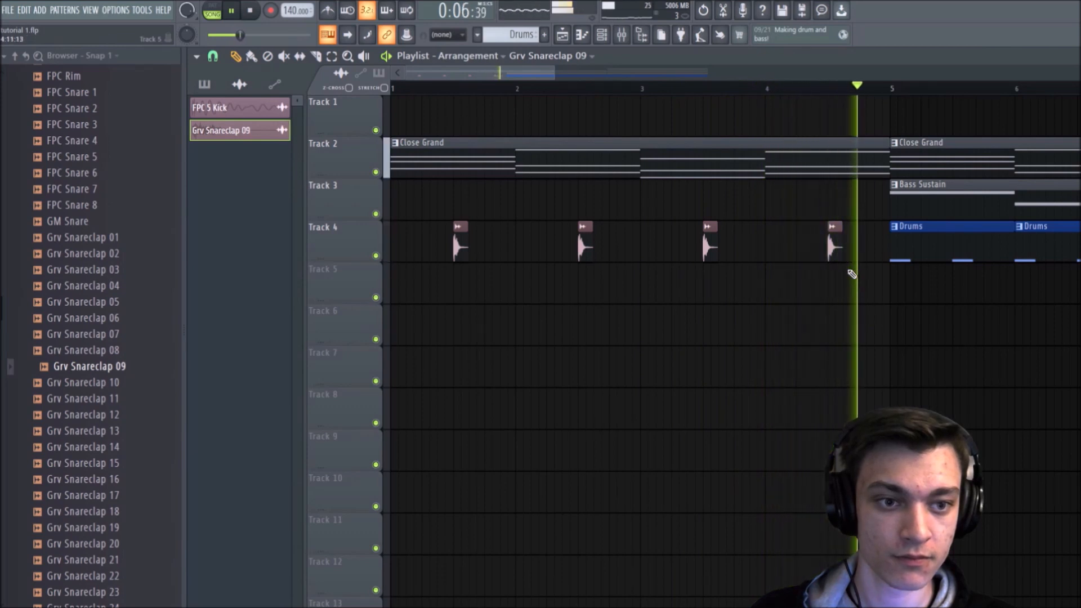
Step: Stop playback and replay the arrangement from around bar 4 to check the timing of the last snare clip
{"action": "key", "text": "space"}
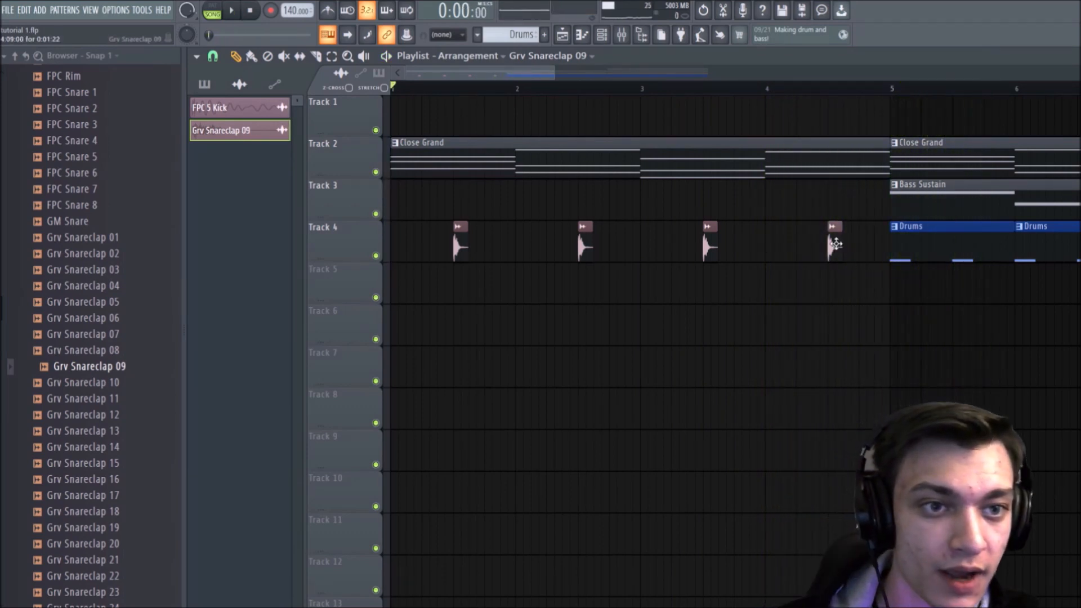
{"action": "key", "text": "ctrl+z"}
{"action": "scroll", "coordinate": [870, 95], "scroll_direction": "up", "scroll_amount": 4}
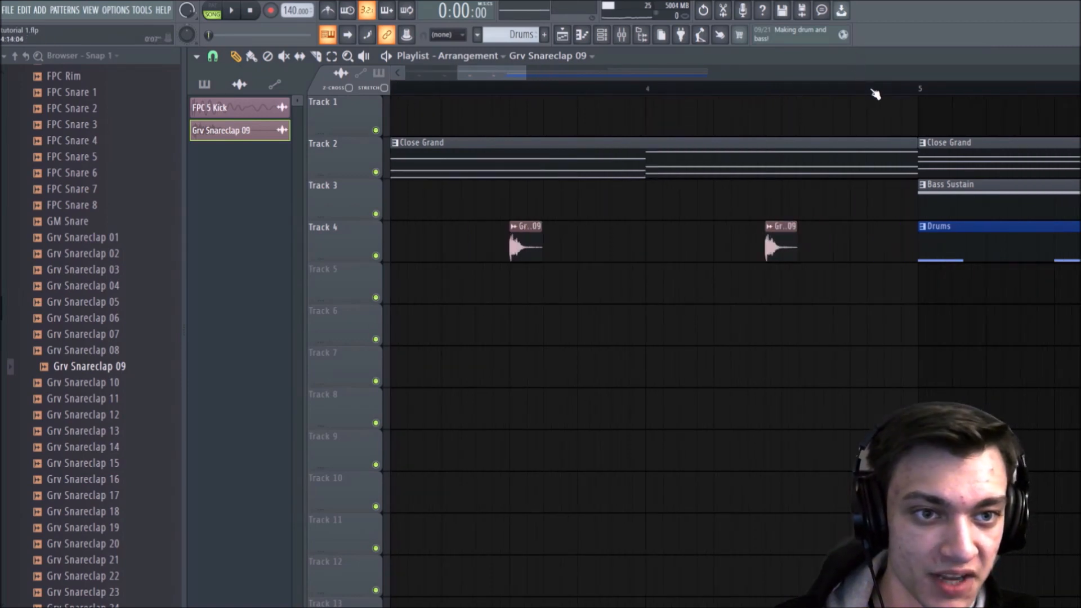
{"action": "left_click_drag", "start_coordinate": [513, 95], "coordinate": [524, 96]}
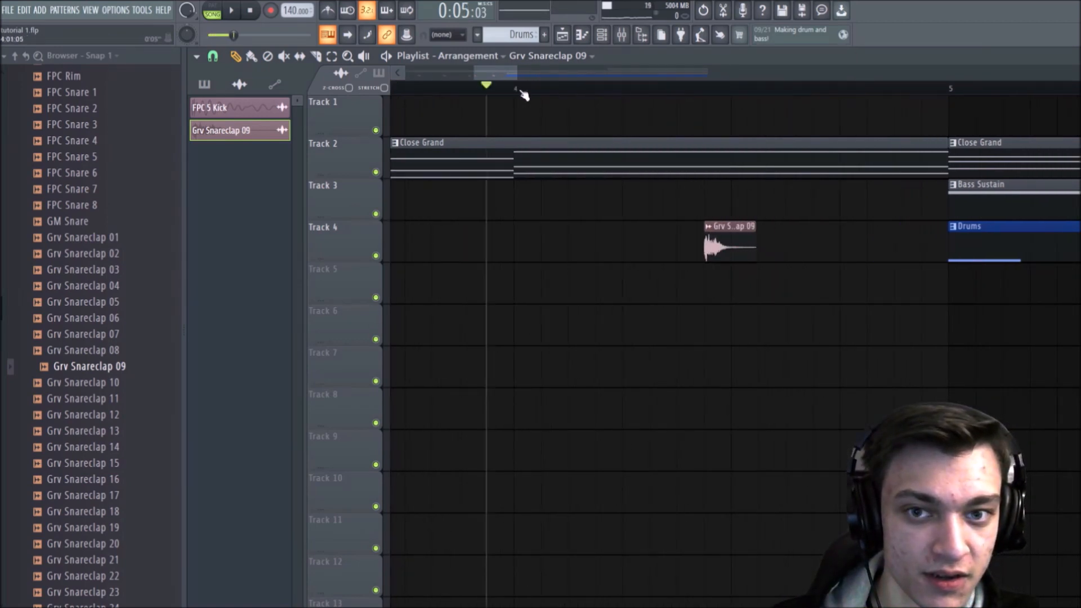
{"action": "key", "text": "space"}
{"action": "key", "text": "space"}
{"action": "scroll", "coordinate": [518, 92], "scroll_direction": "down", "scroll_amount": 6}
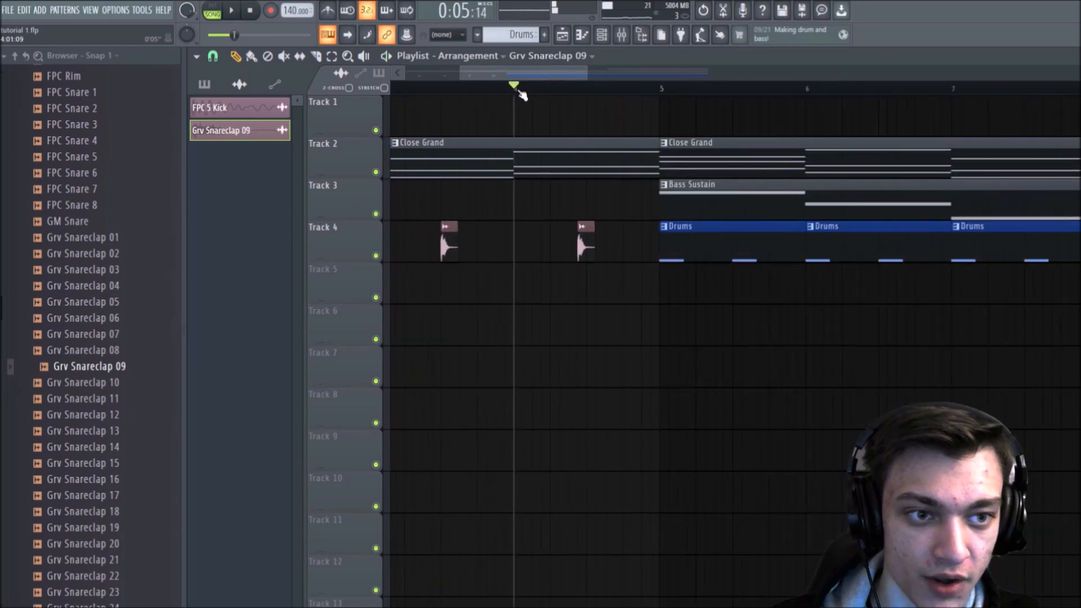
Step: Move the four snare clips from Track 4 down to Track 5 and align the bar 4 clip halfway through its bar
{"action": "left_click_drag", "start_coordinate": [610, 252], "coordinate": [405, 248]}
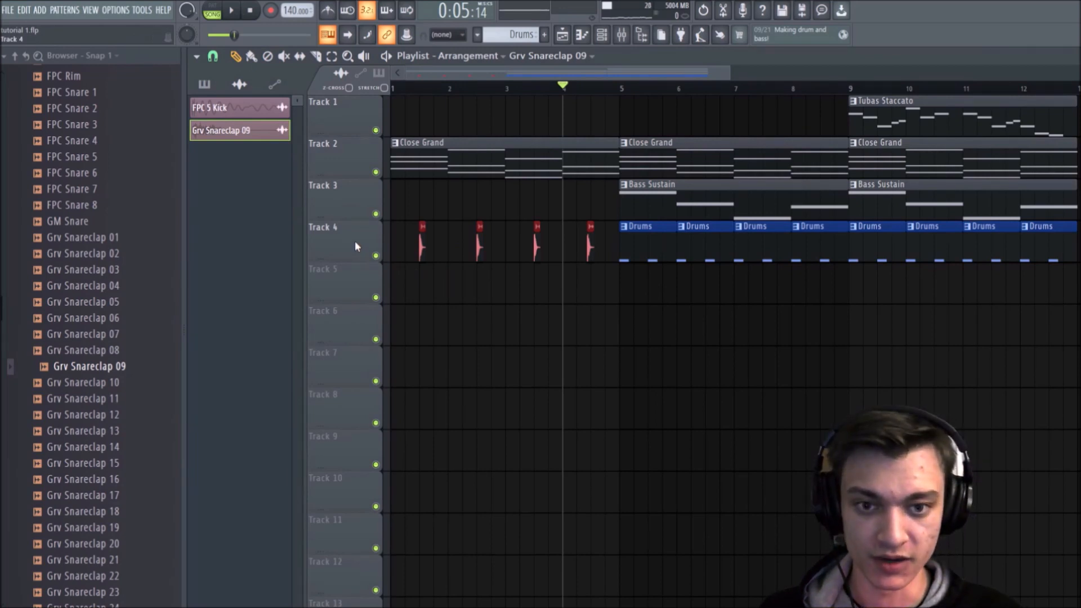
{"action": "key", "text": "shift+Down"}
{"action": "key", "text": "shift+Up"}
{"action": "key", "text": "shift+Down"}
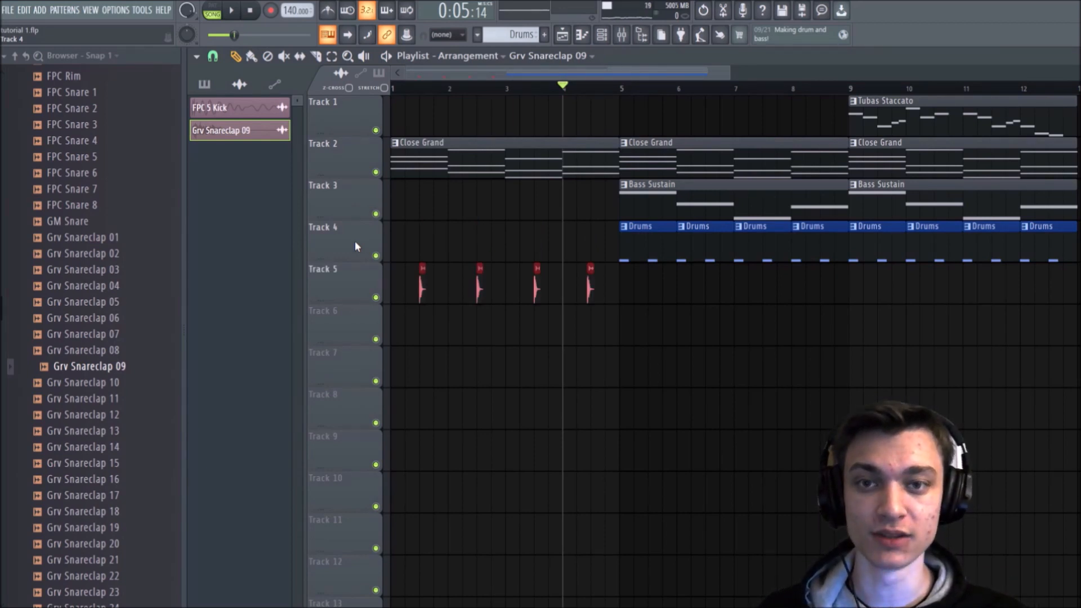
{"action": "left_click", "coordinate": [773, 395], "text": "ctrl"}
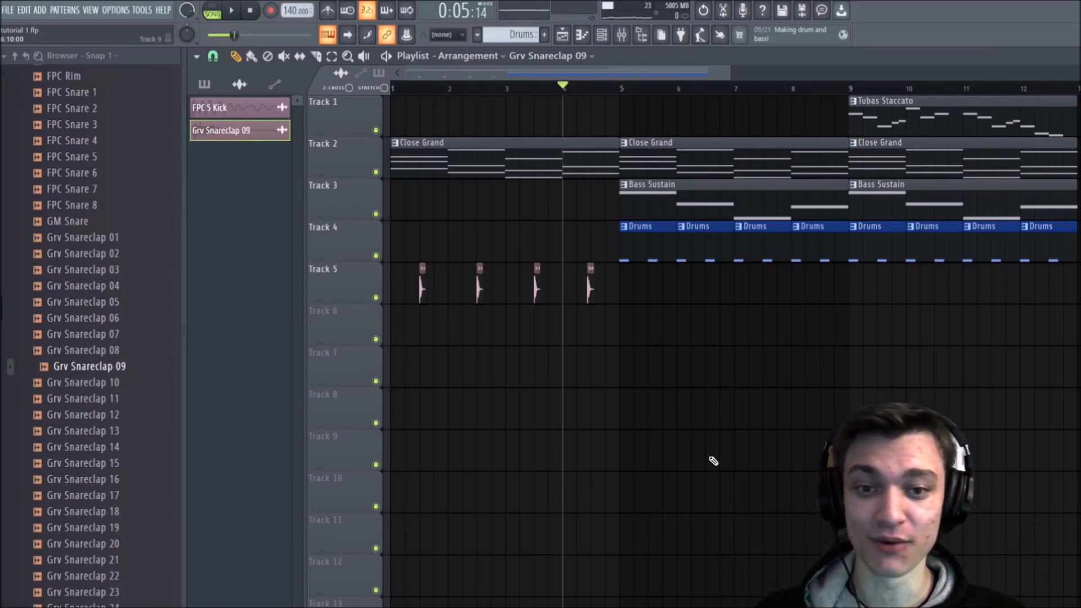
{"action": "scroll", "coordinate": [600, 87], "scroll_direction": "up", "scroll_amount": 5}
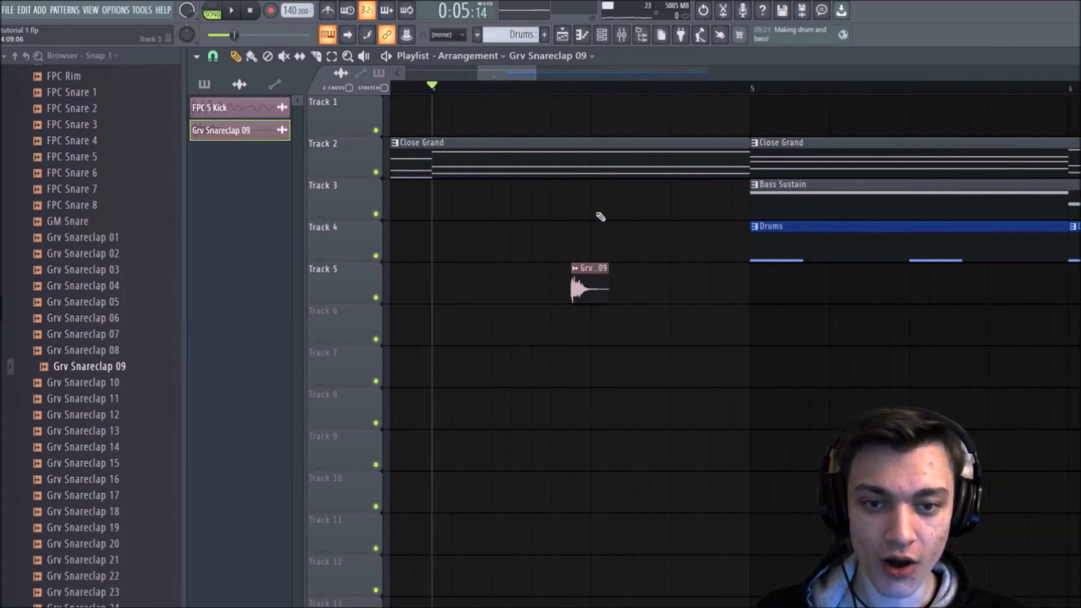
{"action": "scroll", "coordinate": [580, 90], "scroll_direction": "down", "scroll_amount": 5}
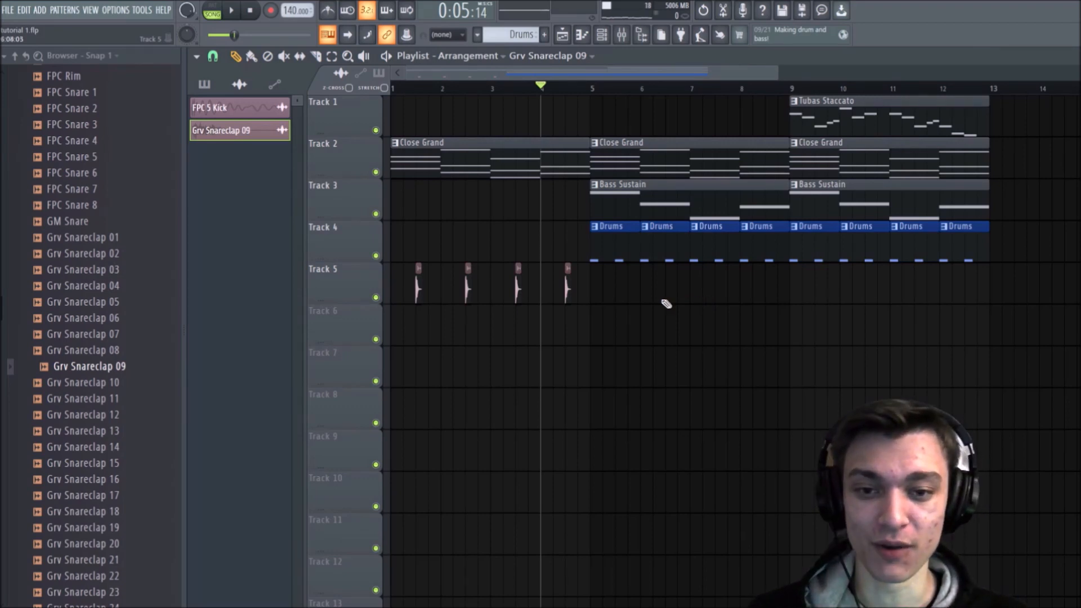
Step: Copy the four snare clips on Track 5 to bars 5 through 8 and delete those copies
{"action": "left_click_drag", "start_coordinate": [701, 285], "coordinate": [391, 293]}
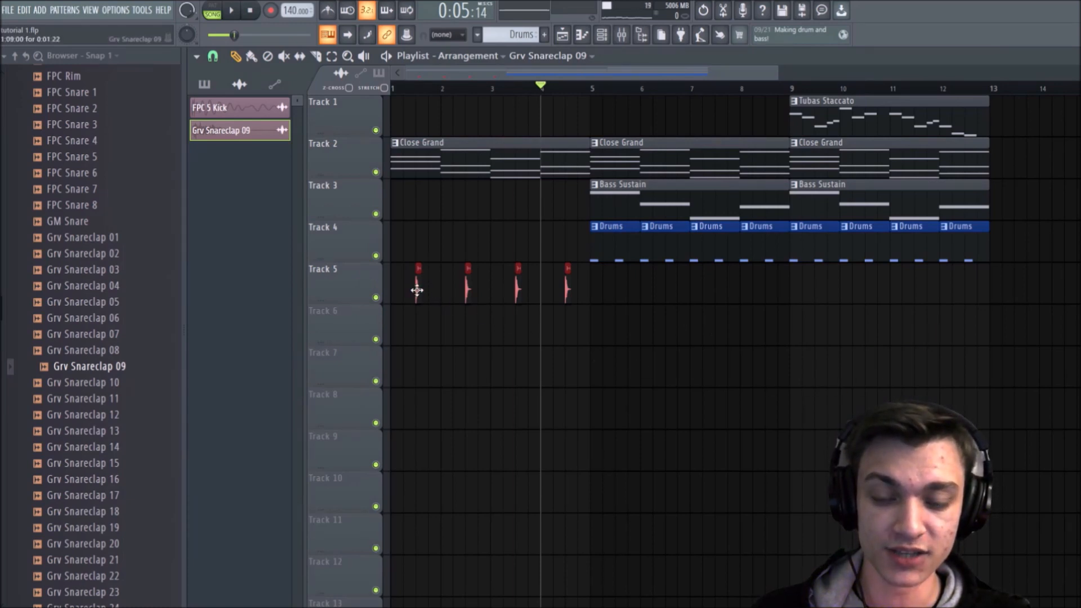
{"action": "left_click_drag", "start_coordinate": [417, 288], "coordinate": [613, 284]}
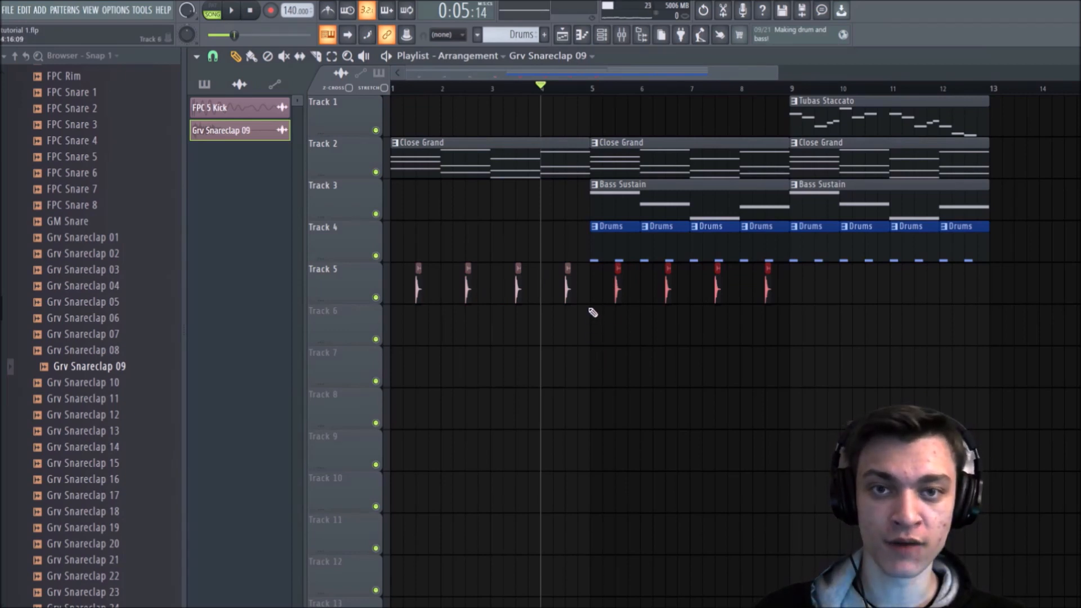
{"action": "right_click", "coordinate": [617, 300]}
{"action": "right_click", "coordinate": [667, 300]}
{"action": "right_click", "coordinate": [716, 299]}
{"action": "right_click", "coordinate": [766, 299]}
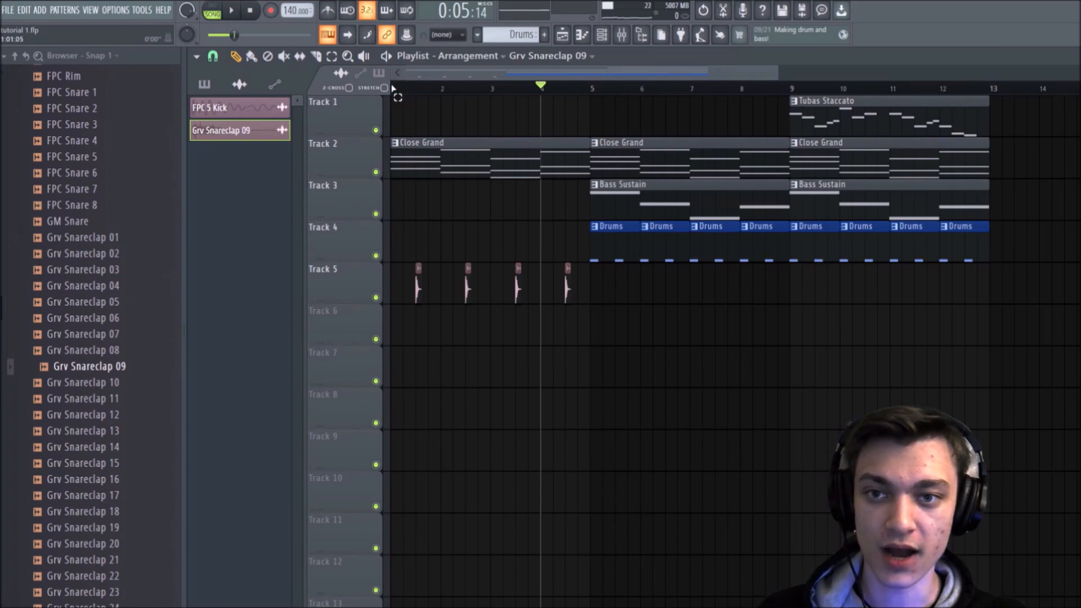
Step: Set a time selection over bars 1 to 4 in the Playlist and briefly play it
{"action": "left_click_drag", "start_coordinate": [394, 88], "coordinate": [590, 85]}
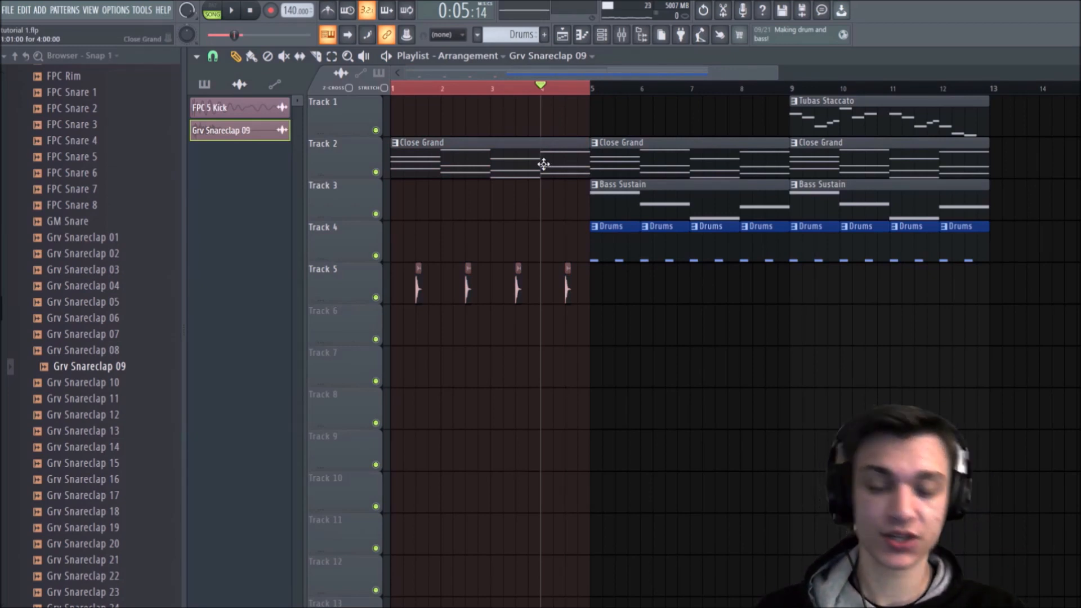
{"action": "key", "text": "space"}
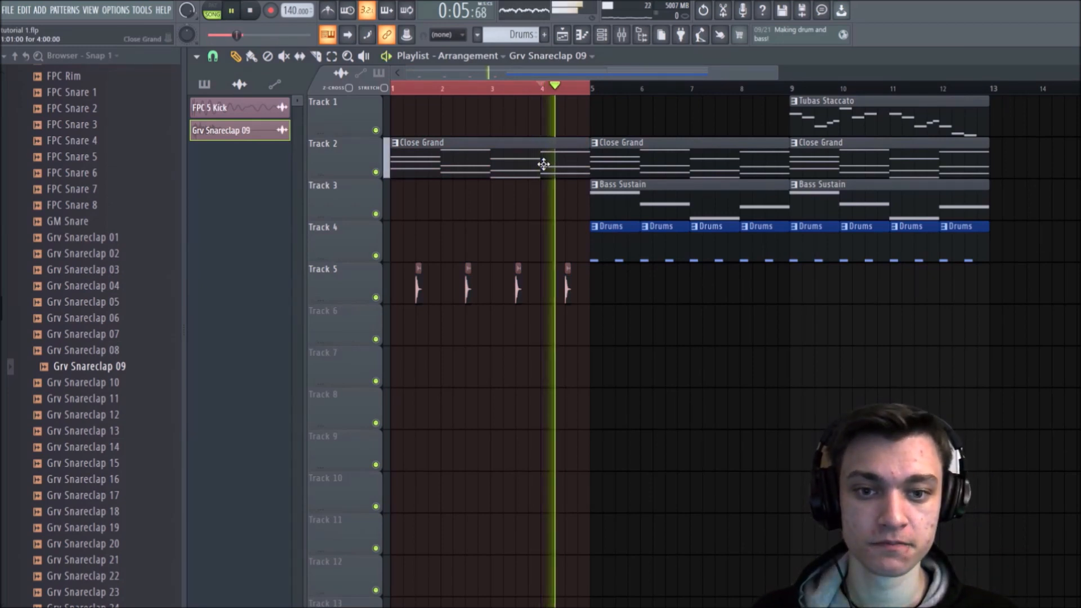
{"action": "key", "text": "space"}
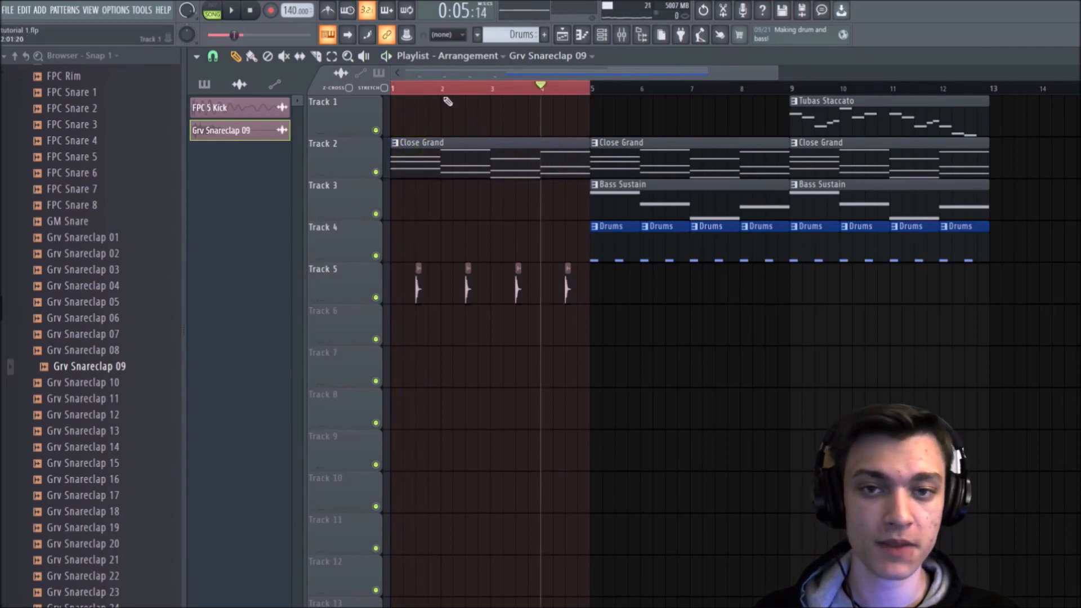
Step: Duplicate the four snare clips on Track 5 twice so they fill bars 5 to 12
{"action": "left_click_drag", "start_coordinate": [603, 297], "coordinate": [409, 375]}
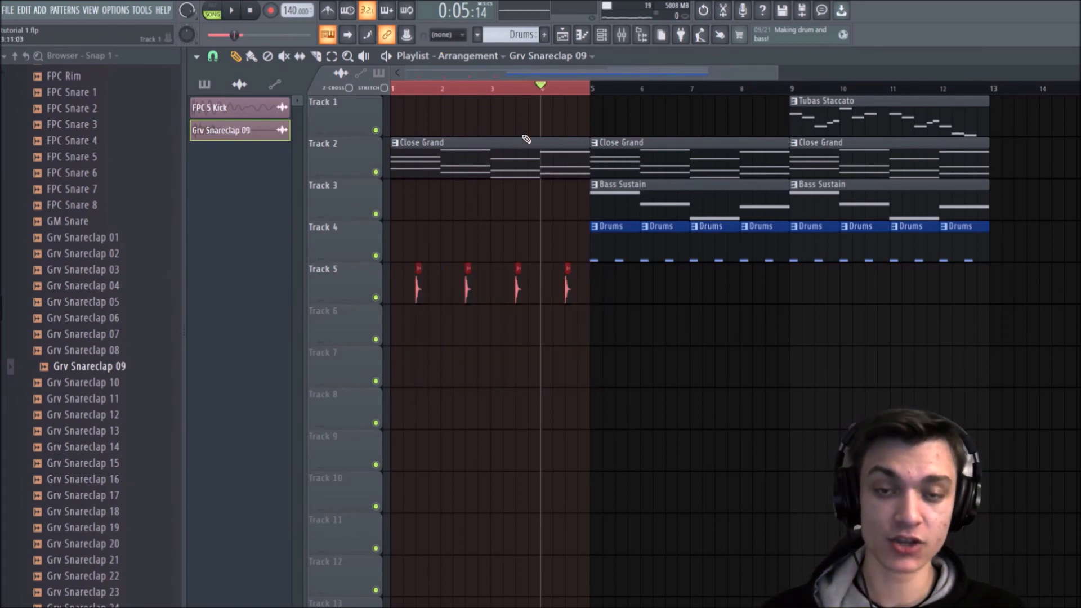
{"action": "key", "text": "ctrl+b"}
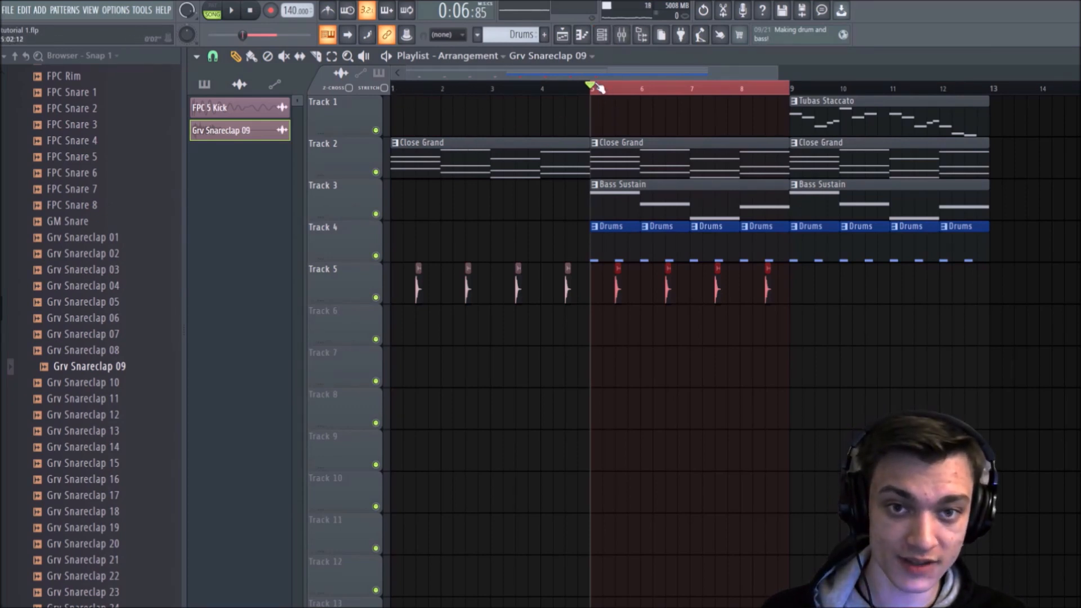
{"action": "key", "text": "ctrl+b"}
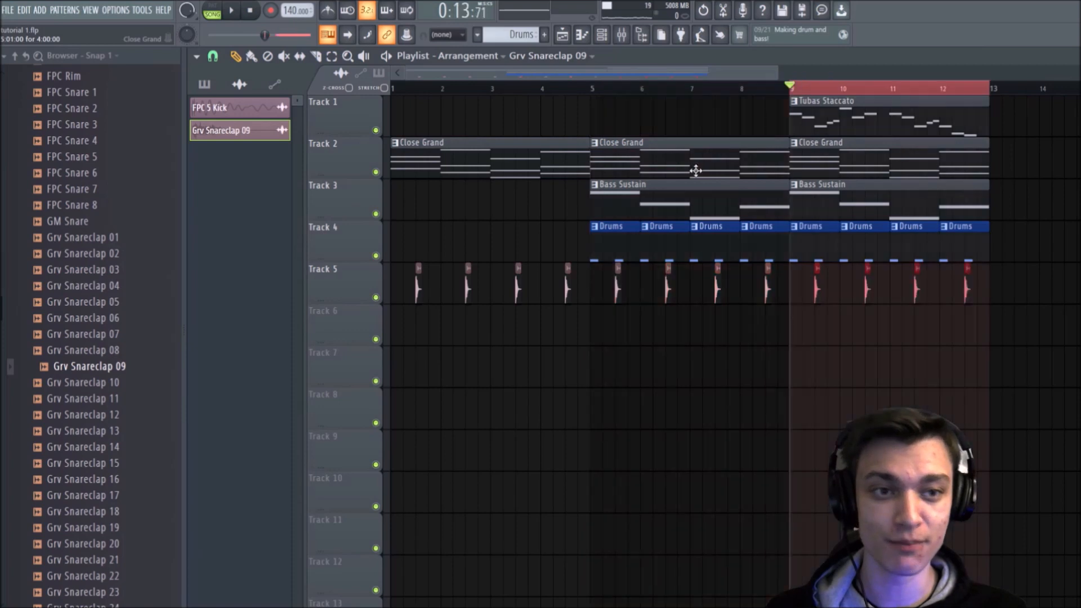
Step: Clear the time selection and play the arrangement from the start
{"action": "left_click_drag", "start_coordinate": [791, 87], "coordinate": [989, 93]}
{"action": "left_click", "coordinate": [991, 93], "text": "ctrl"}
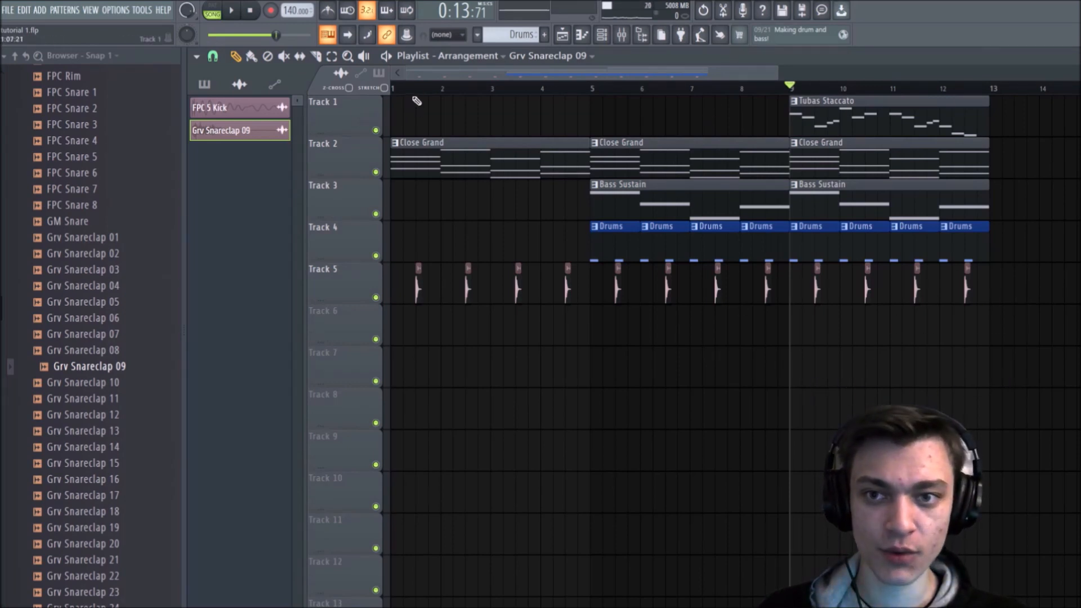
{"action": "key", "text": "space"}
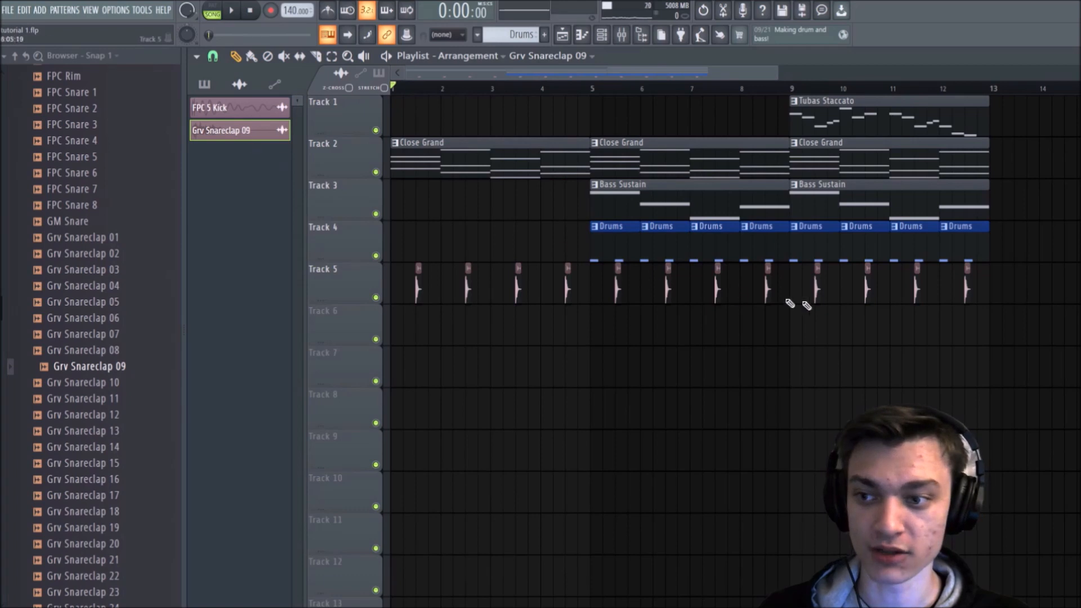
{"action": "key", "text": "space"}
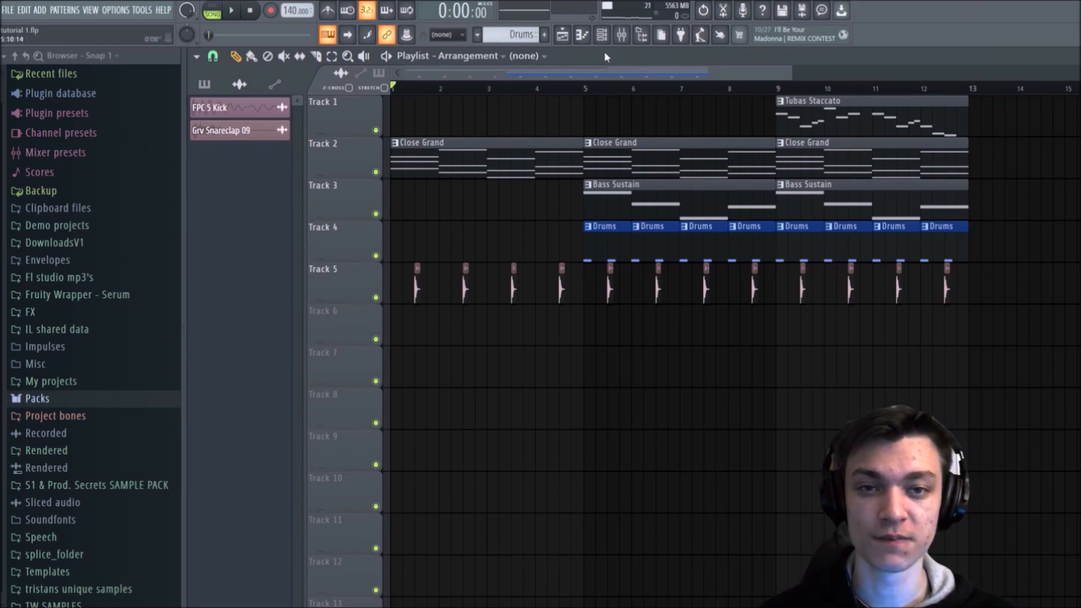
Step: Open the Channel rack and set its channel filter to All
{"action": "left_click", "coordinate": [602, 35]}
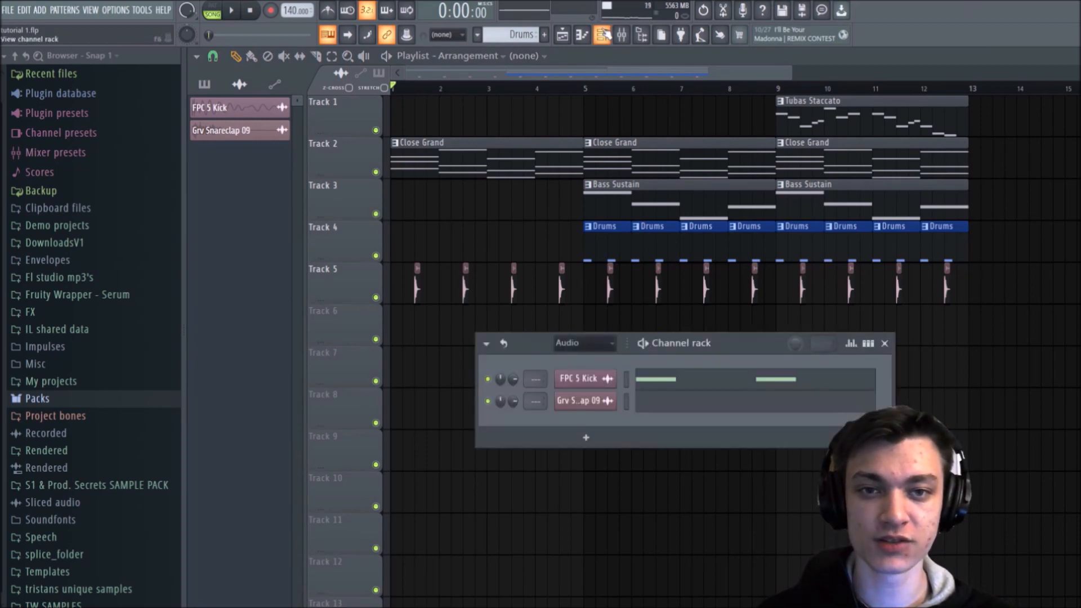
{"action": "left_click", "coordinate": [587, 354]}
{"action": "left_click", "coordinate": [576, 366]}
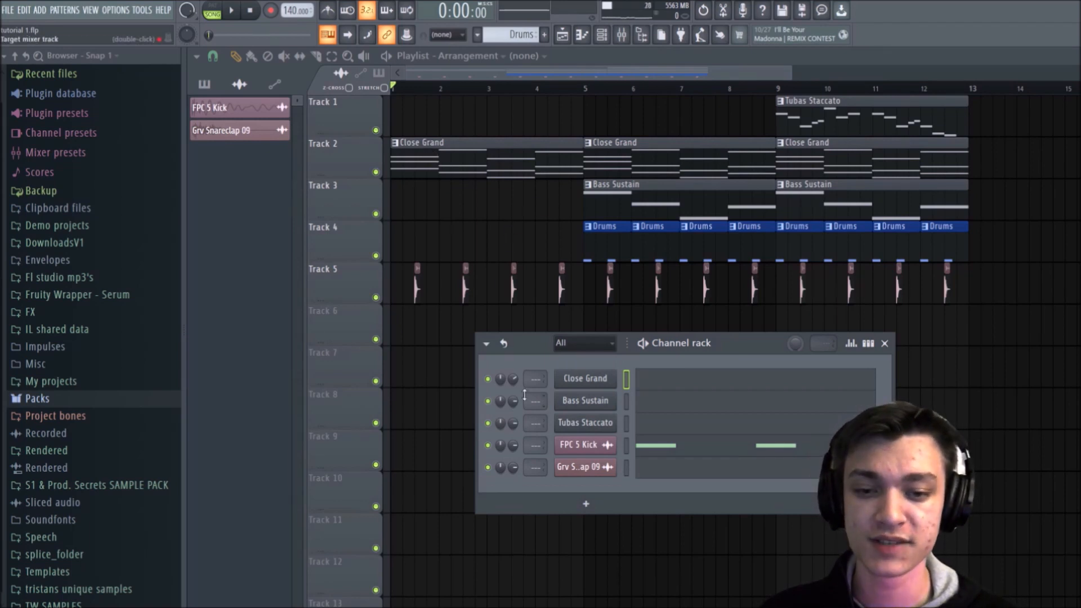
{"action": "left_click", "coordinate": [573, 339]}
{"action": "left_click", "coordinate": [572, 340]}
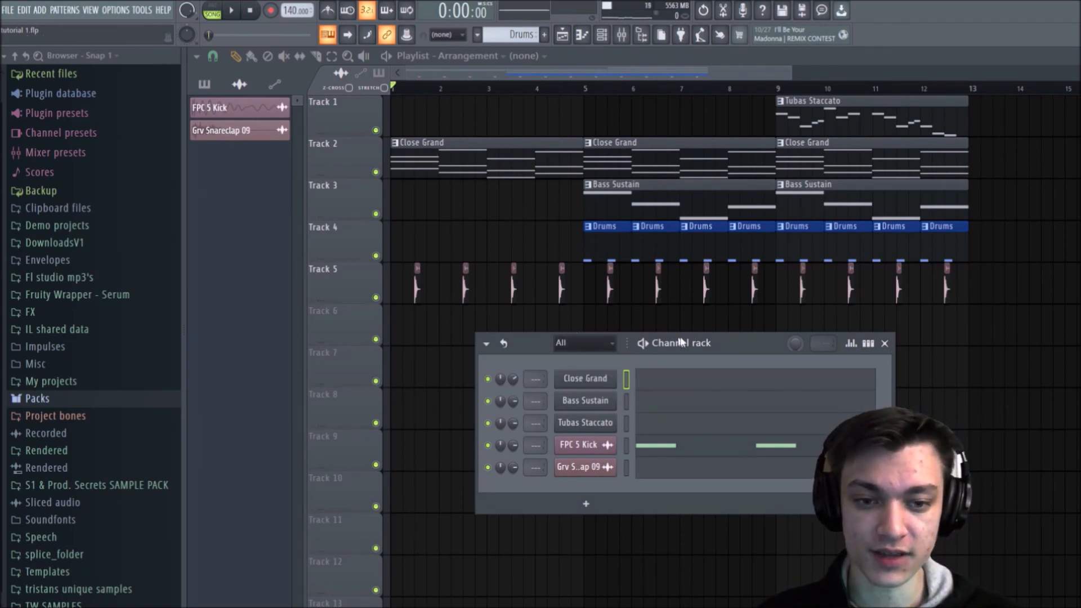
Step: Clone the Close Grand channel and load the Electric Piano preset from Essential Pianos in the clone's FLEX instrument
{"action": "right_click", "coordinate": [586, 382]}
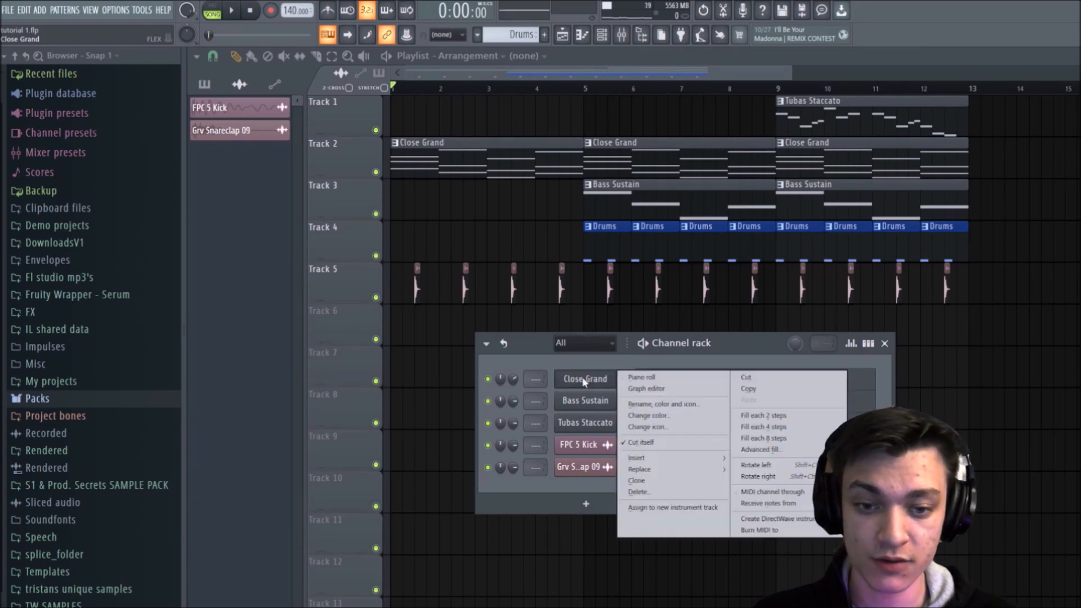
{"action": "left_click", "coordinate": [652, 480]}
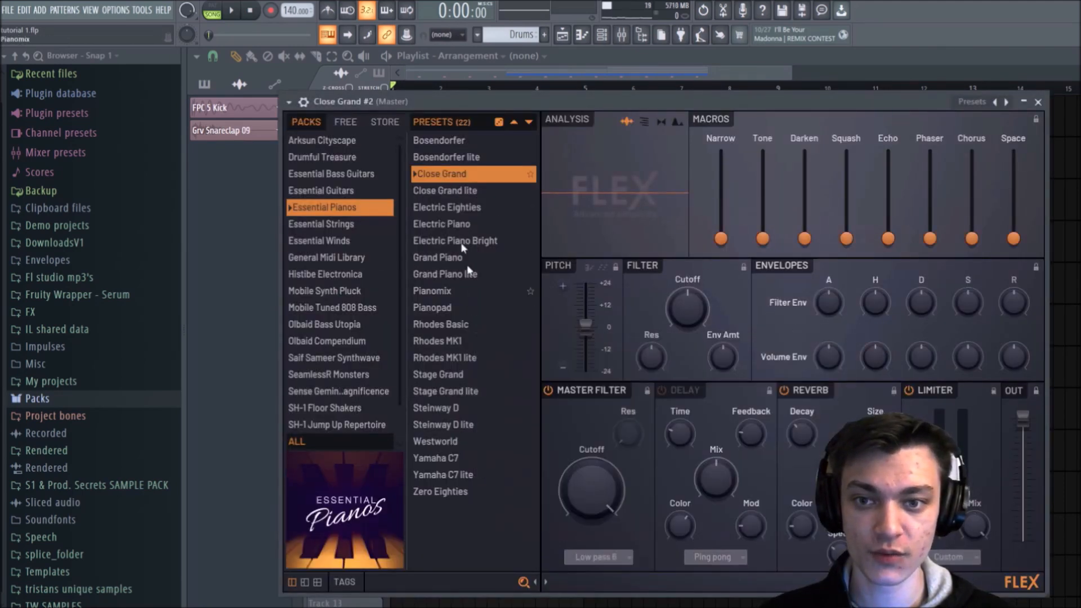
{"action": "mouse_move", "coordinate": [417, 101]}
{"action": "left_mouse_down"}
{"action": "mouse_move", "coordinate": [467, 51]}
{"action": "mouse_move", "coordinate": [443, 102]}
{"action": "mouse_move", "coordinate": [435, 94]}
{"action": "left_mouse_up"}
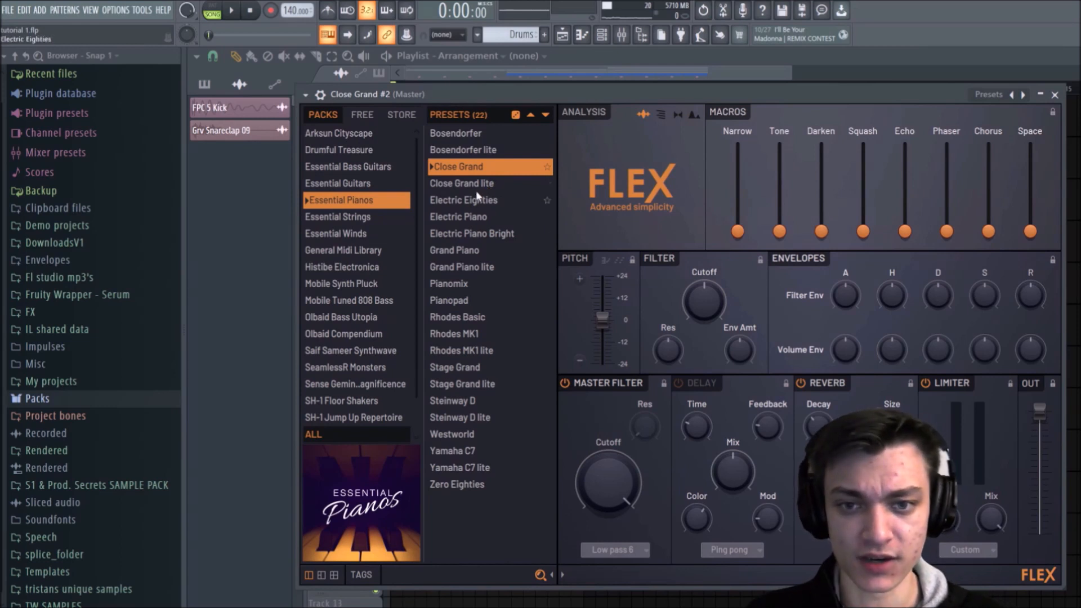
{"action": "left_click", "coordinate": [461, 218]}
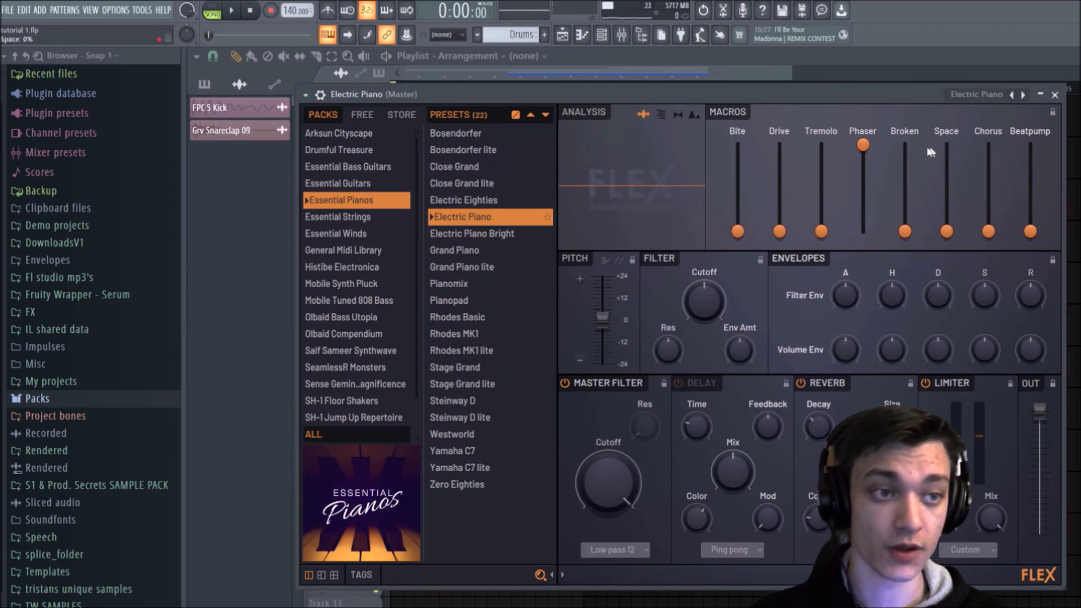
{"action": "left_click", "coordinate": [1055, 96]}
Step: Open the Close Grand pattern on Track 2 in the Piano roll to show its chord notes
{"action": "left_click", "coordinate": [490, 162]}
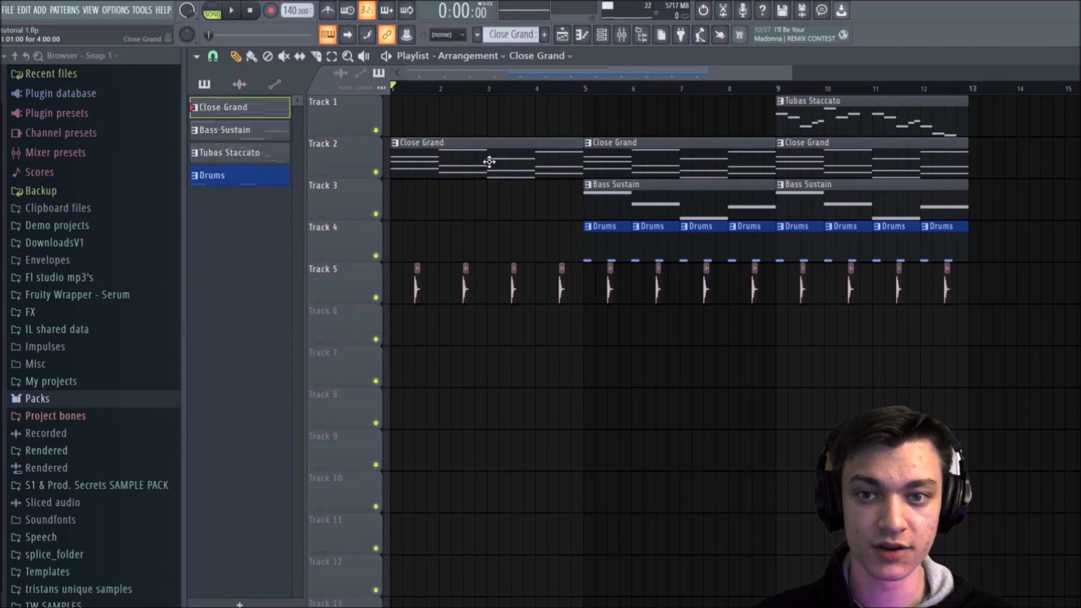
{"action": "double_click", "coordinate": [489, 162]}
{"action": "scroll", "coordinate": [536, 92], "scroll_direction": "down", "scroll_amount": 2}
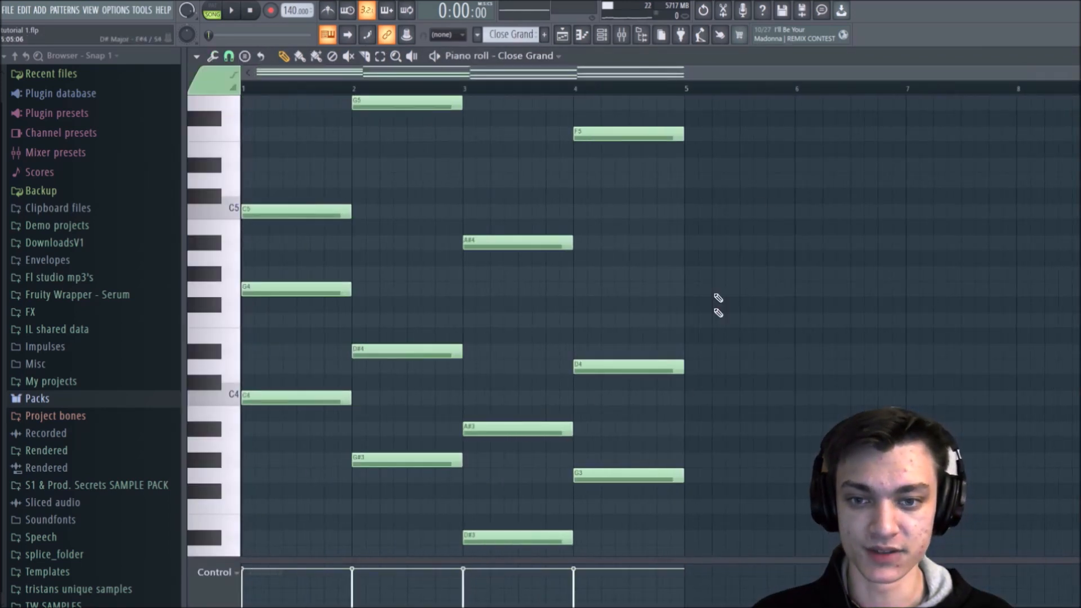
{"action": "scroll", "coordinate": [536, 213], "scroll_direction": "up", "scroll_amount": 4}
{"action": "scroll", "coordinate": [535, 213], "scroll_direction": "down", "scroll_amount": 3}
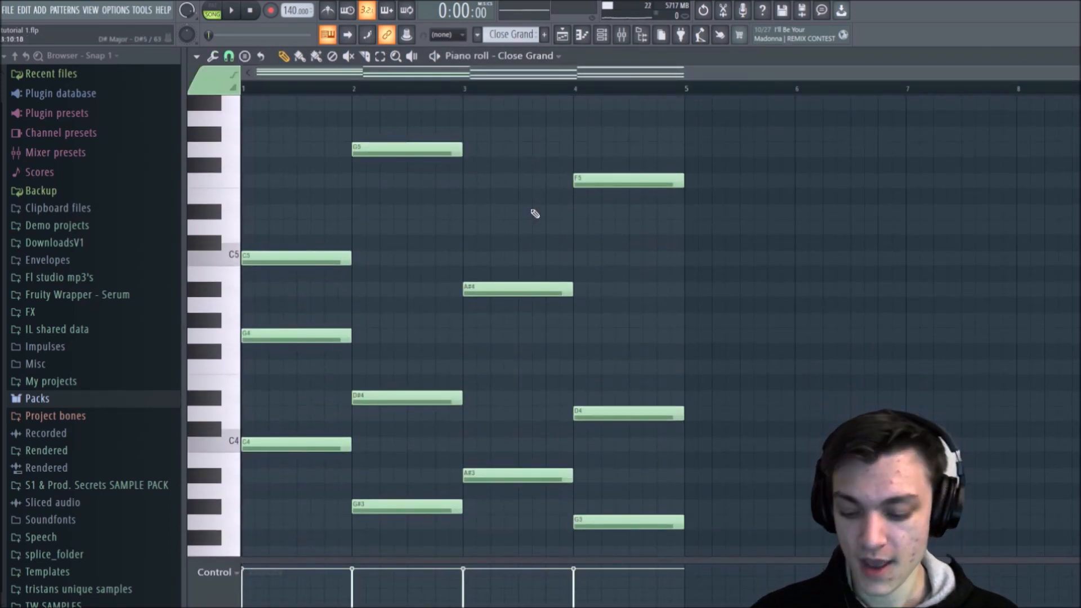
Step: Copy the Close Grand chord notes into the Electric Piano channel of the same pattern and play the layered sound
{"action": "left_click", "coordinate": [537, 63]}
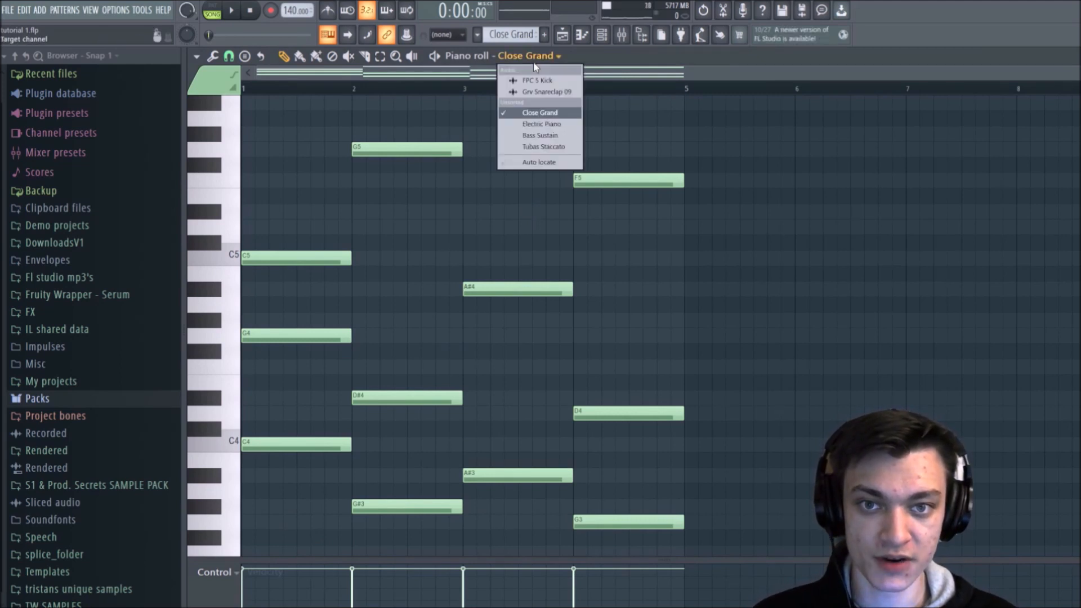
{"action": "left_click", "coordinate": [542, 127]}
{"action": "key", "text": "ctrl+v"}
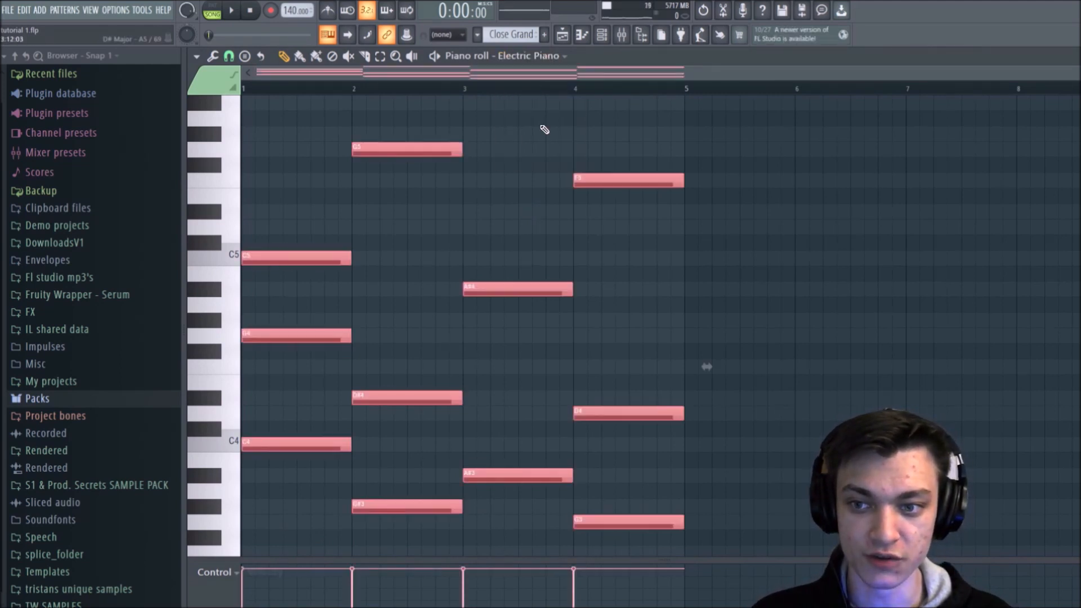
{"action": "right_click", "coordinate": [537, 128]}
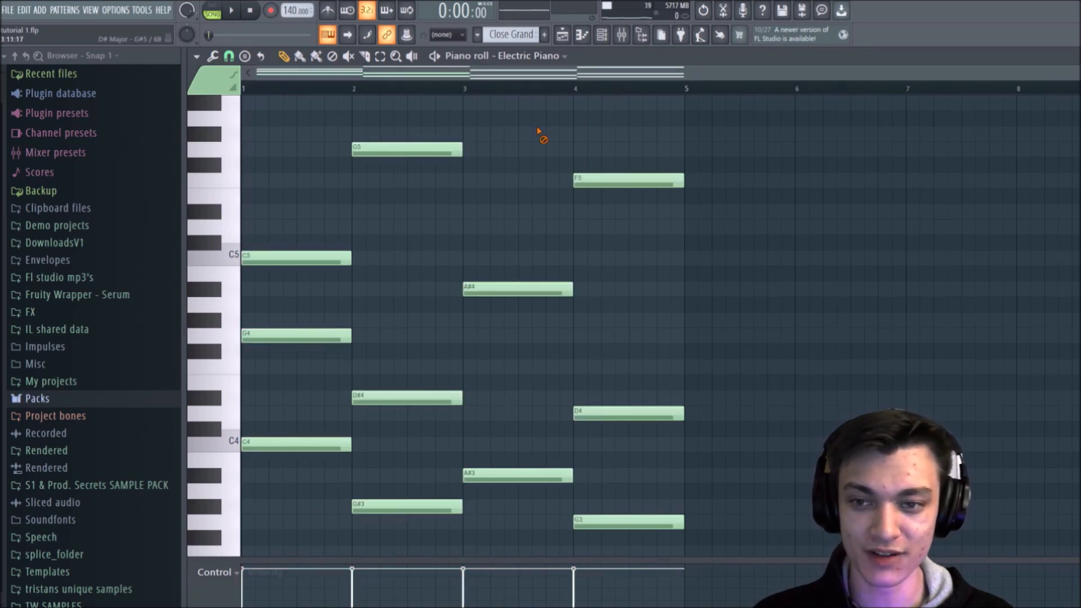
{"action": "key", "text": "space"}
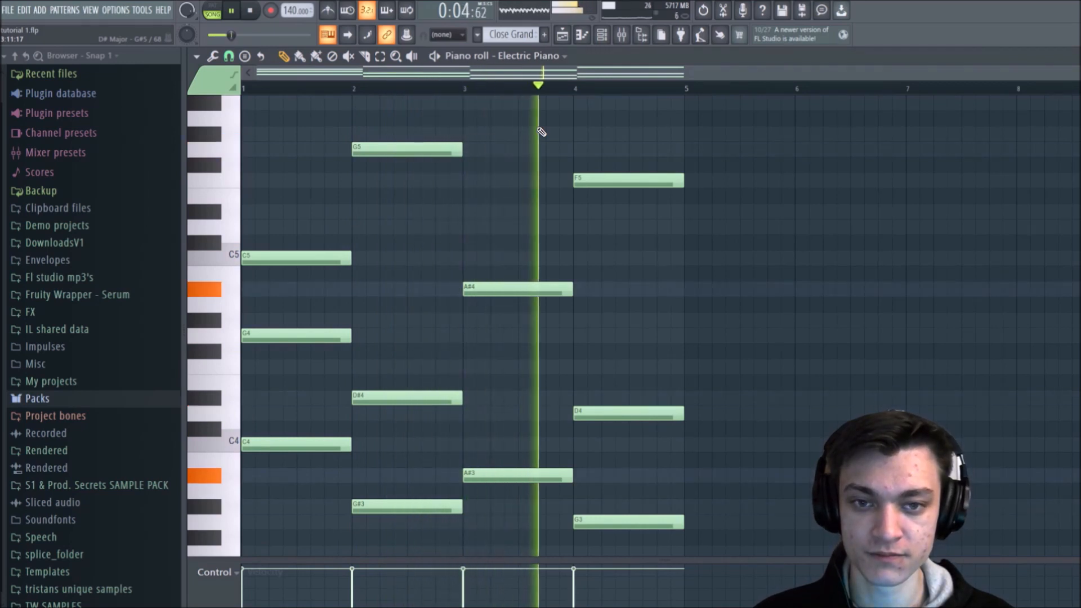
Step: Clone the Electric Piano channel and load the All Strings Slow preset from Essential Strings in the clone's FLEX instrument
{"action": "key", "text": "space"}
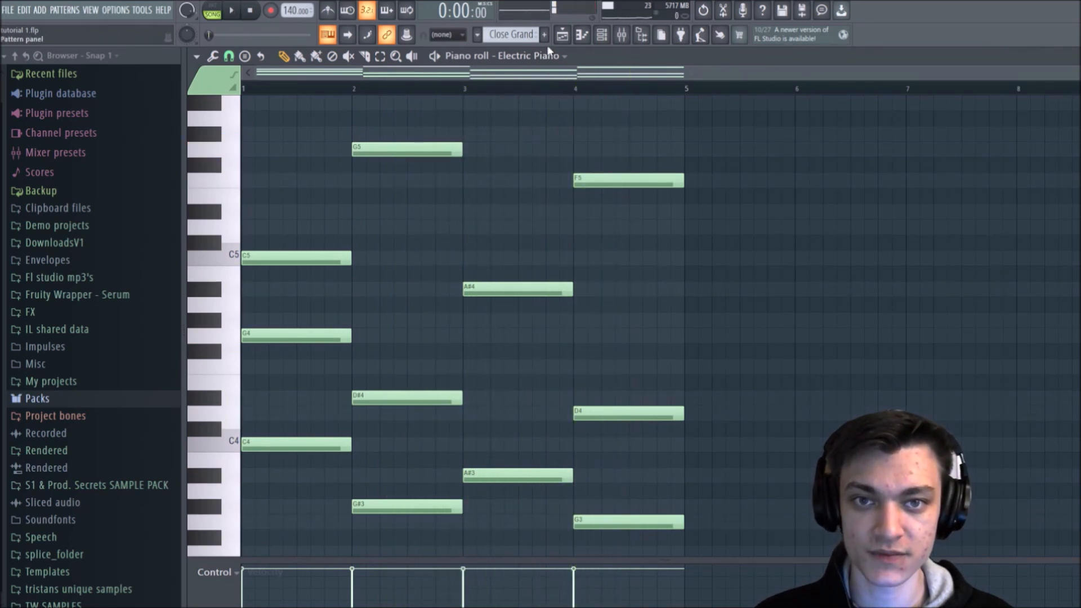
{"action": "left_click", "coordinate": [562, 36]}
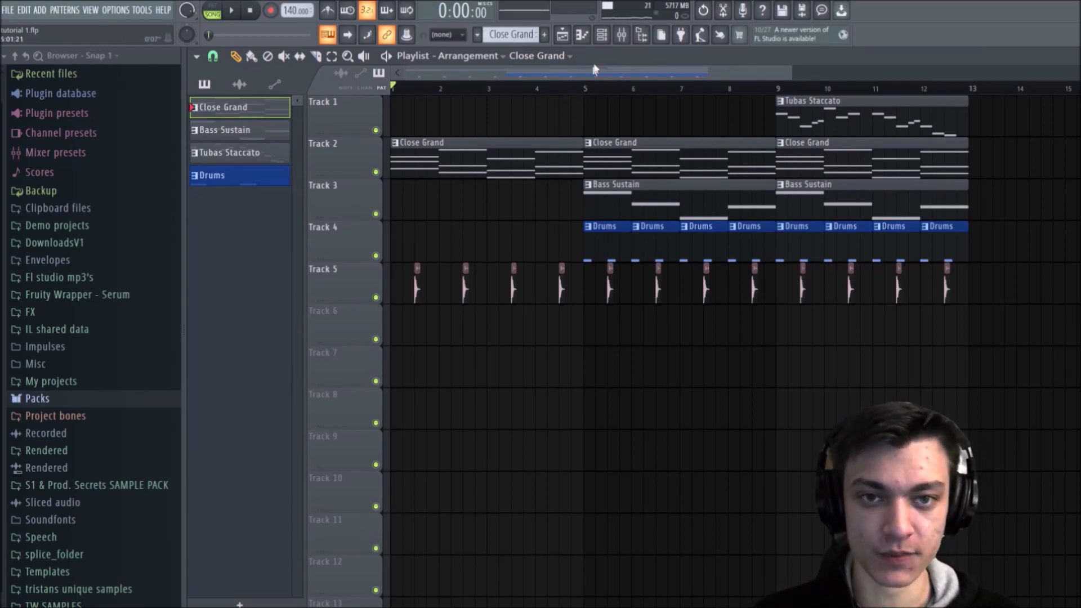
{"action": "left_click", "coordinate": [602, 34]}
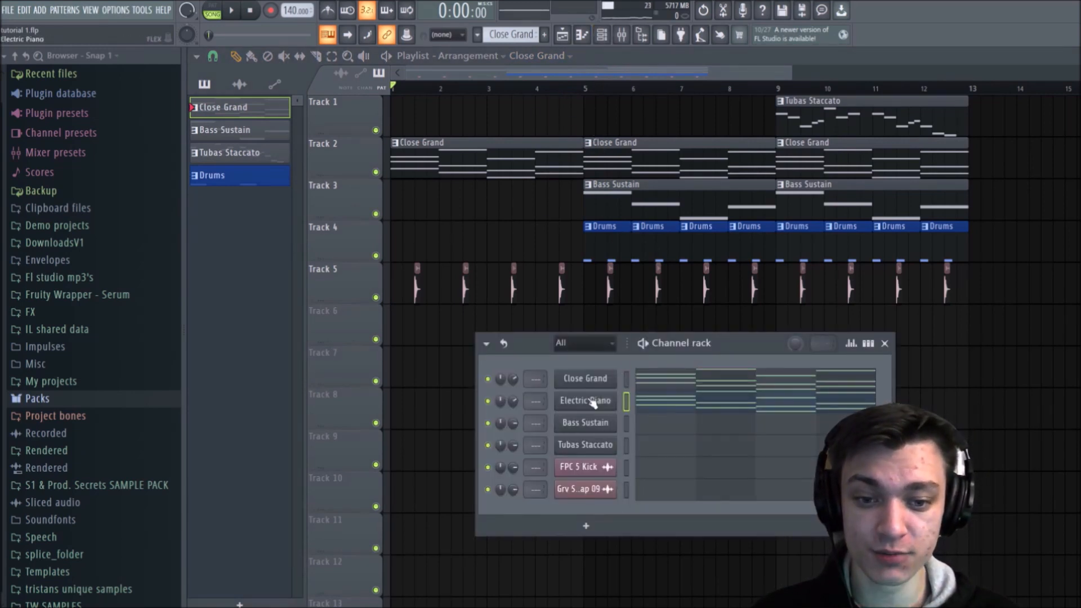
{"action": "right_click", "coordinate": [613, 398]}
{"action": "left_click", "coordinate": [632, 504]}
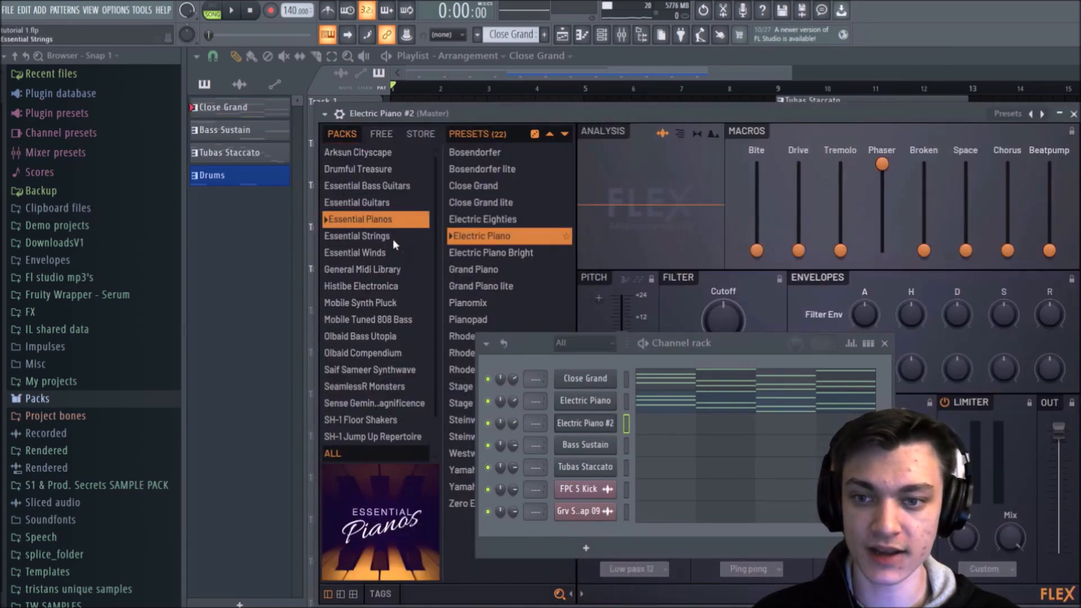
{"action": "left_click", "coordinate": [393, 239]}
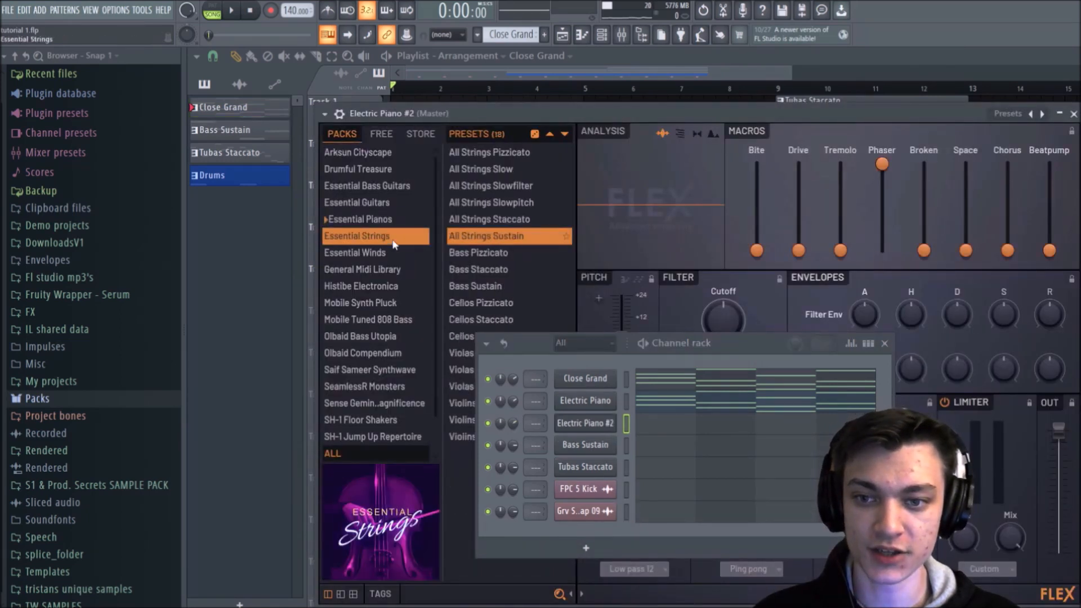
{"action": "left_click", "coordinate": [477, 169]}
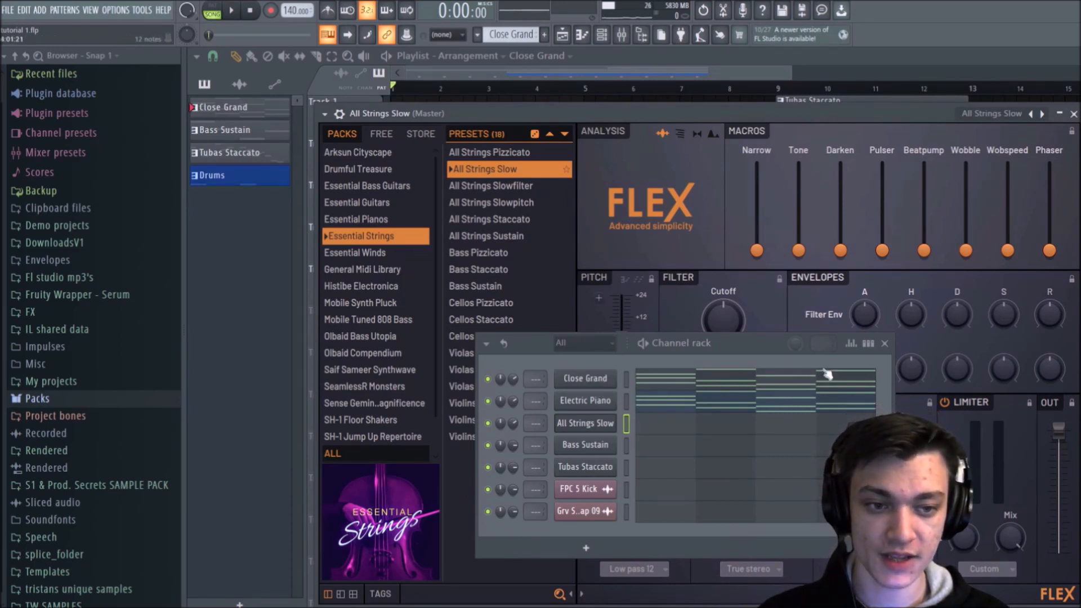
Step: Toggle the Channel rack between the step sequencer and the piano roll note overview
{"action": "left_click", "coordinate": [867, 343]}
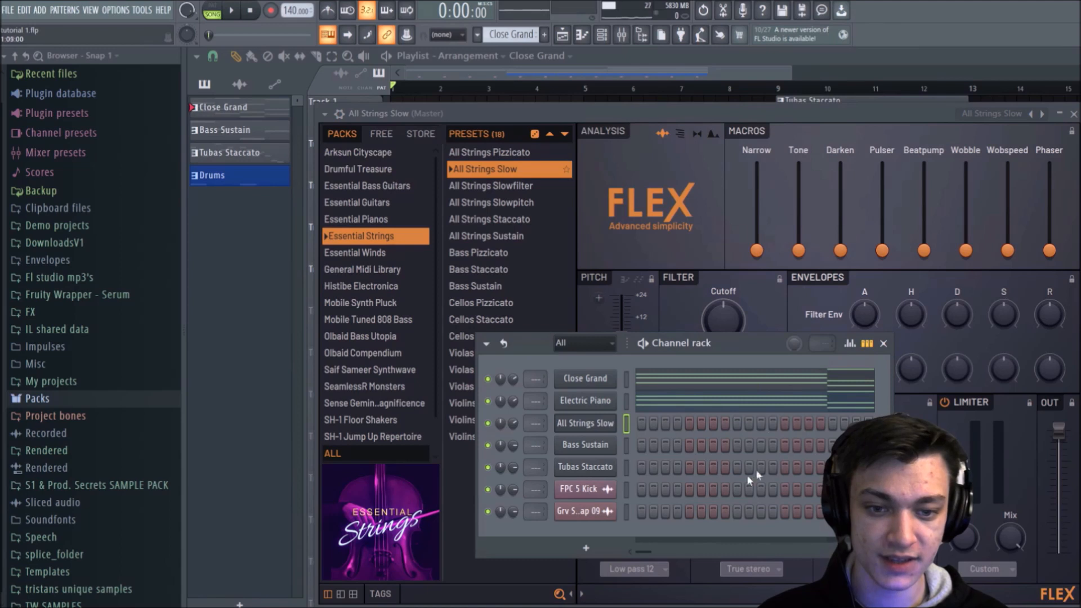
{"action": "left_click", "coordinate": [872, 343]}
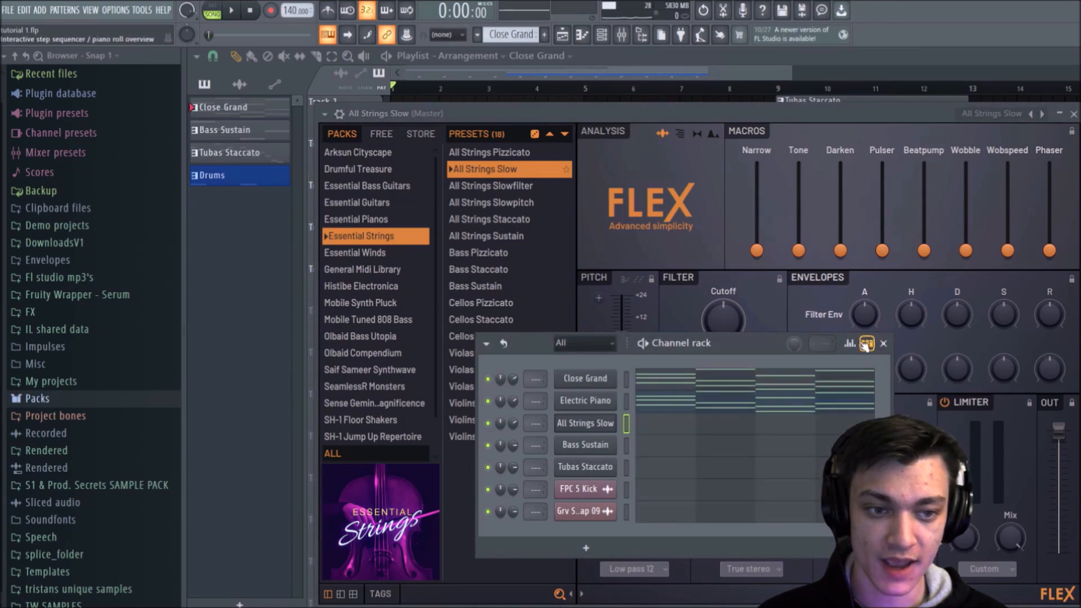
{"action": "left_click", "coordinate": [869, 344]}
{"action": "left_click", "coordinate": [873, 344]}
{"action": "left_click", "coordinate": [873, 344]}
{"action": "left_click", "coordinate": [873, 345]}
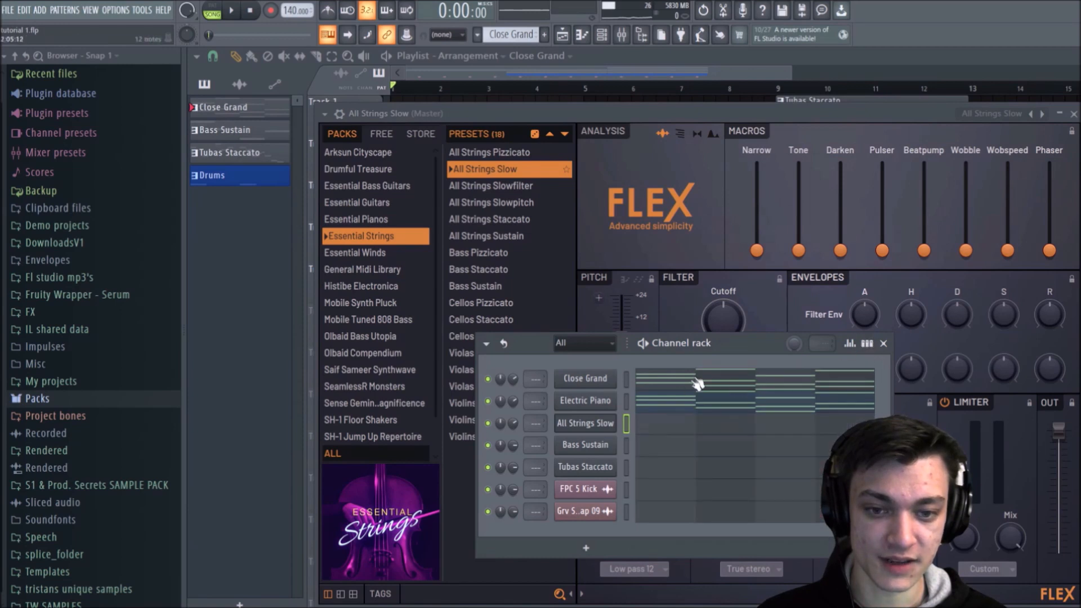
Step: Show the Electric Piano, Close Grand and All Strings Slow channels in turn in the Piano roll to compare their notes
{"action": "left_click", "coordinate": [625, 384]}
{"action": "left_click", "coordinate": [627, 401]}
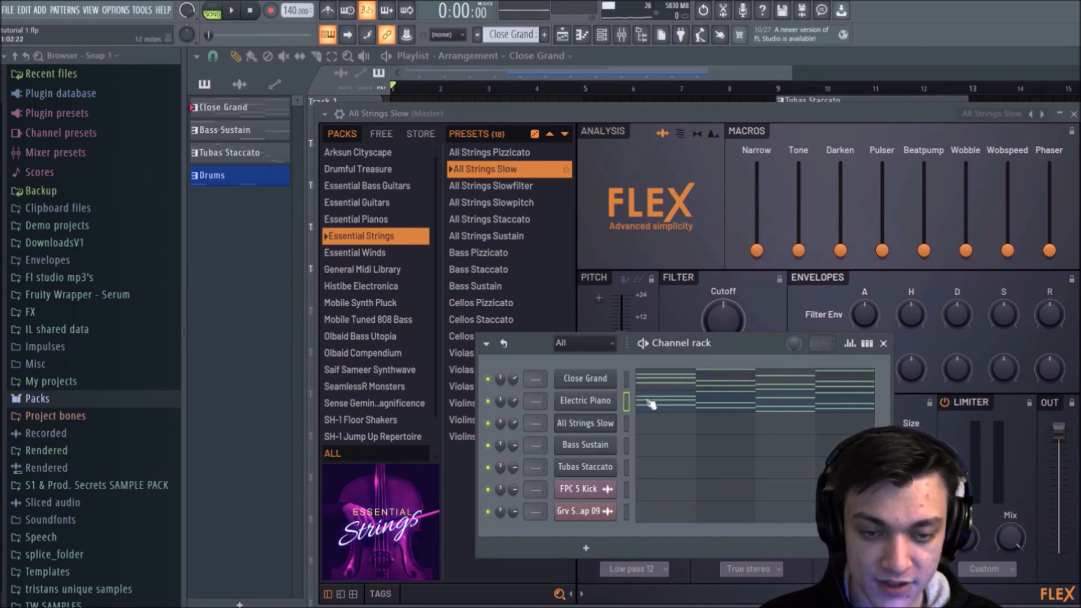
{"action": "key", "text": "Down"}
{"action": "left_click", "coordinate": [703, 402]}
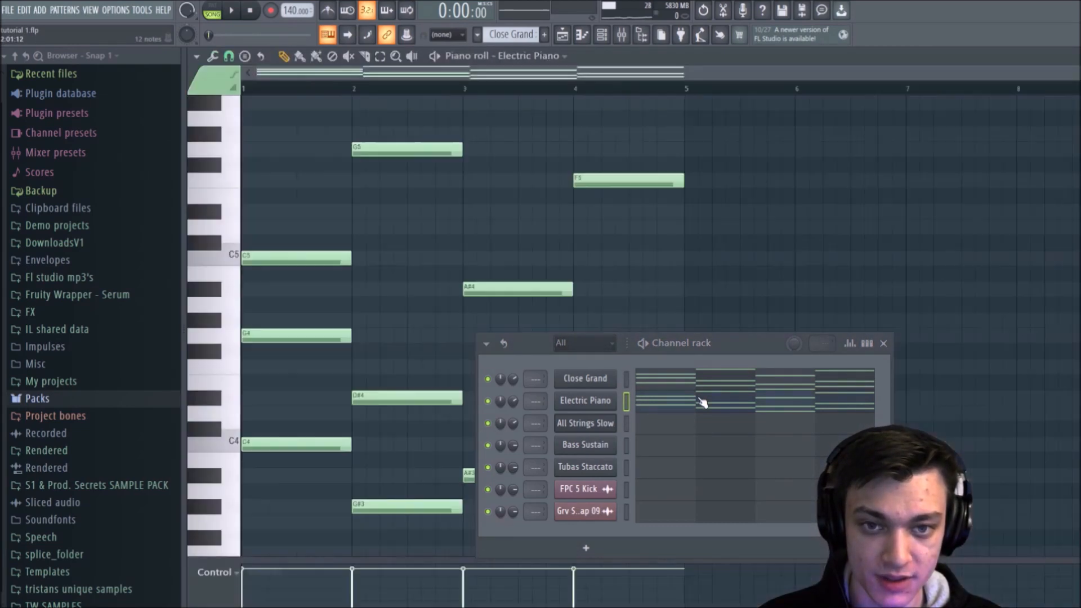
{"action": "left_click", "coordinate": [732, 380]}
{"action": "left_click", "coordinate": [732, 381]}
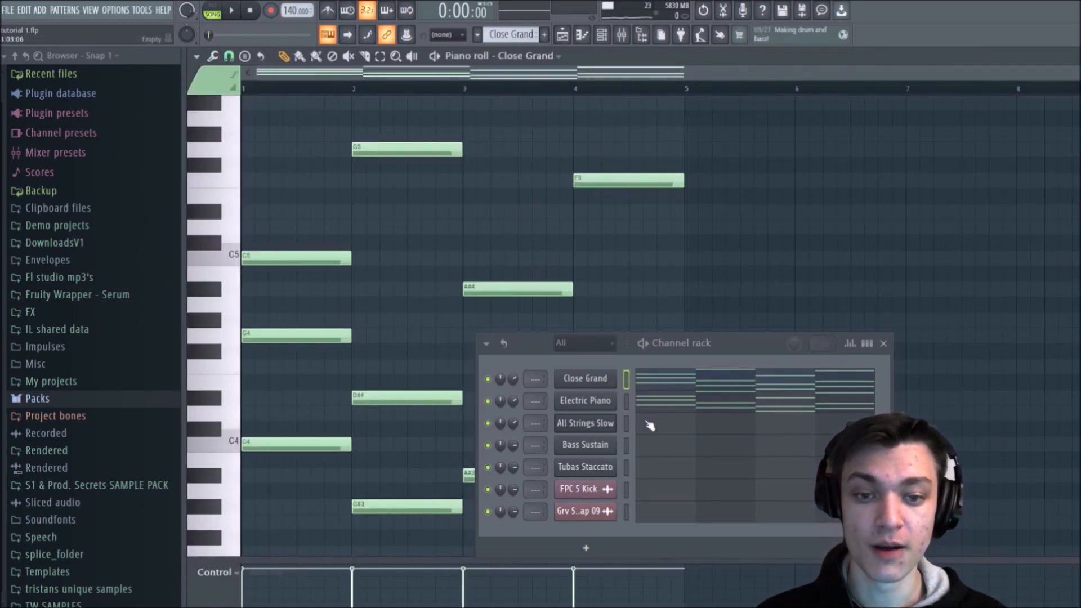
{"action": "left_click", "coordinate": [664, 434]}
{"action": "left_click", "coordinate": [665, 434]}
{"action": "left_click", "coordinate": [664, 433]}
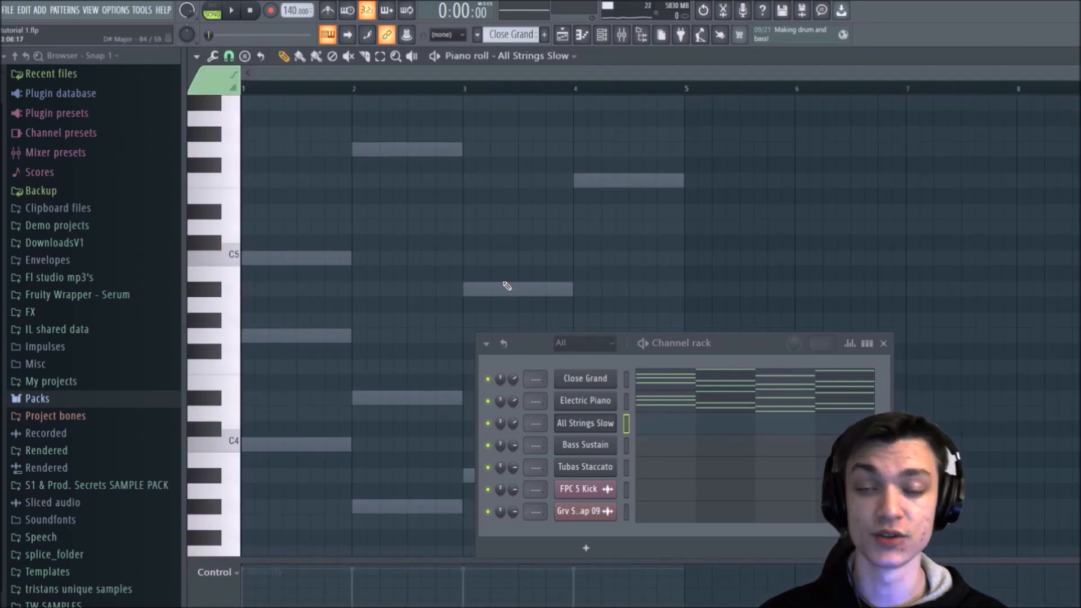
Step: Copy the Electric Piano chord notes into the All Strings Slow channel and play the layered sound
{"action": "left_click", "coordinate": [625, 399]}
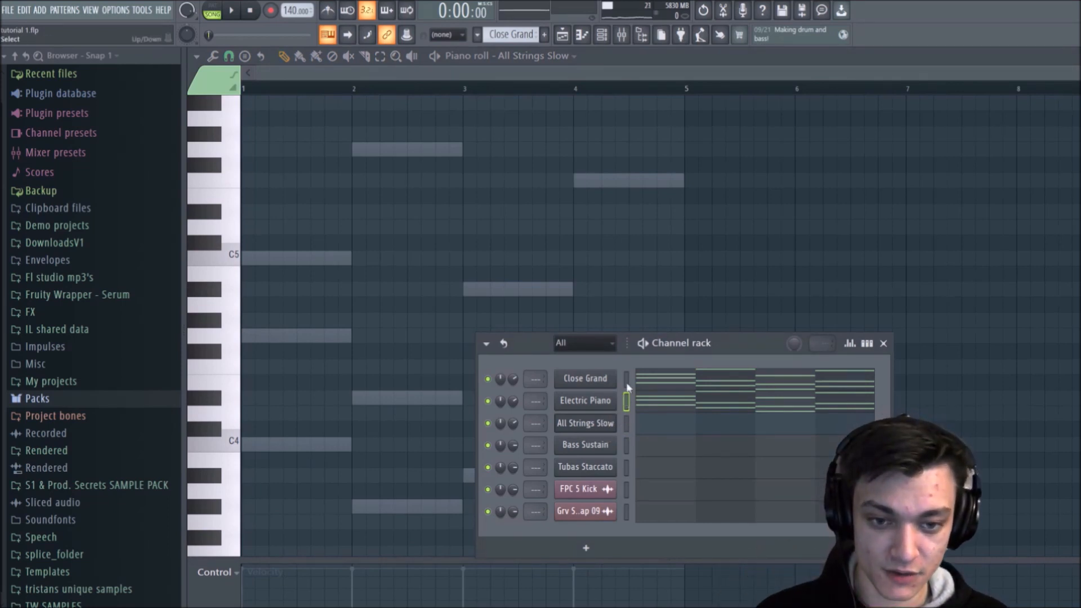
{"action": "left_click", "coordinate": [627, 426]}
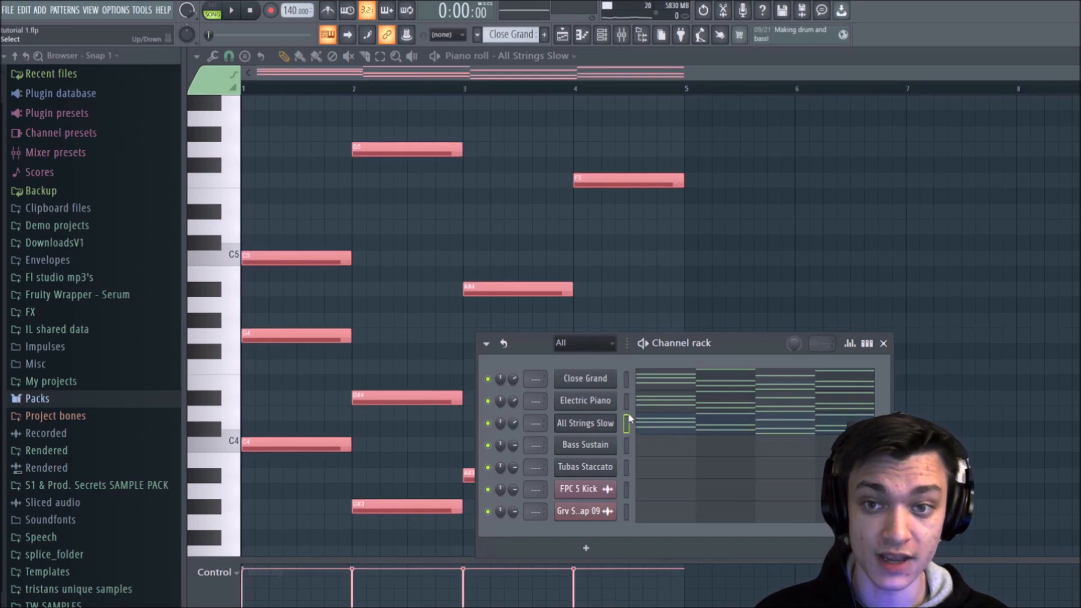
{"action": "left_click", "coordinate": [523, 241], "text": "ctrl"}
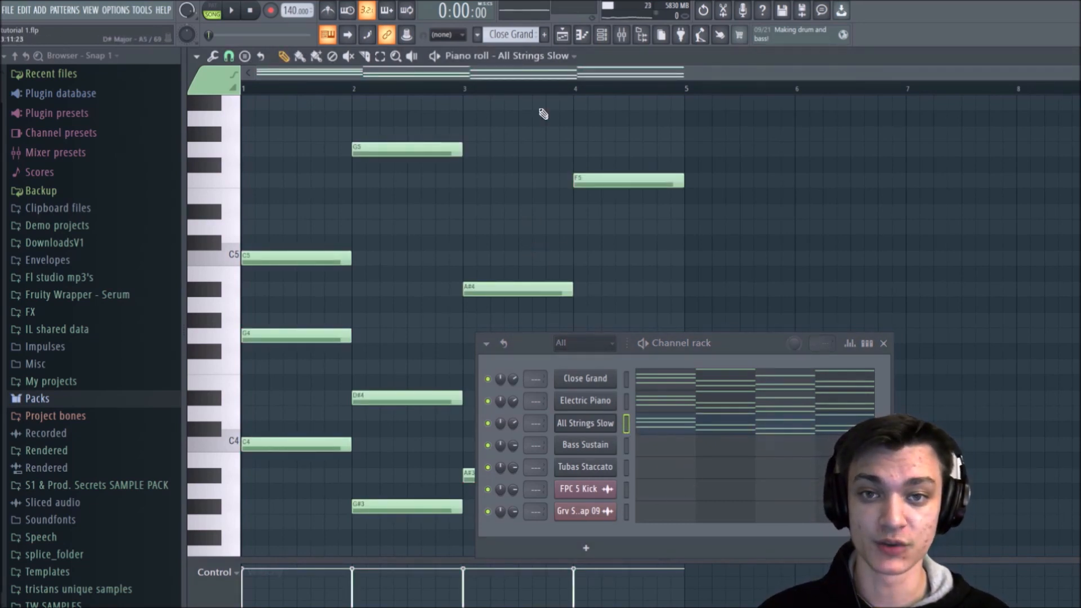
{"action": "key", "text": "space"}
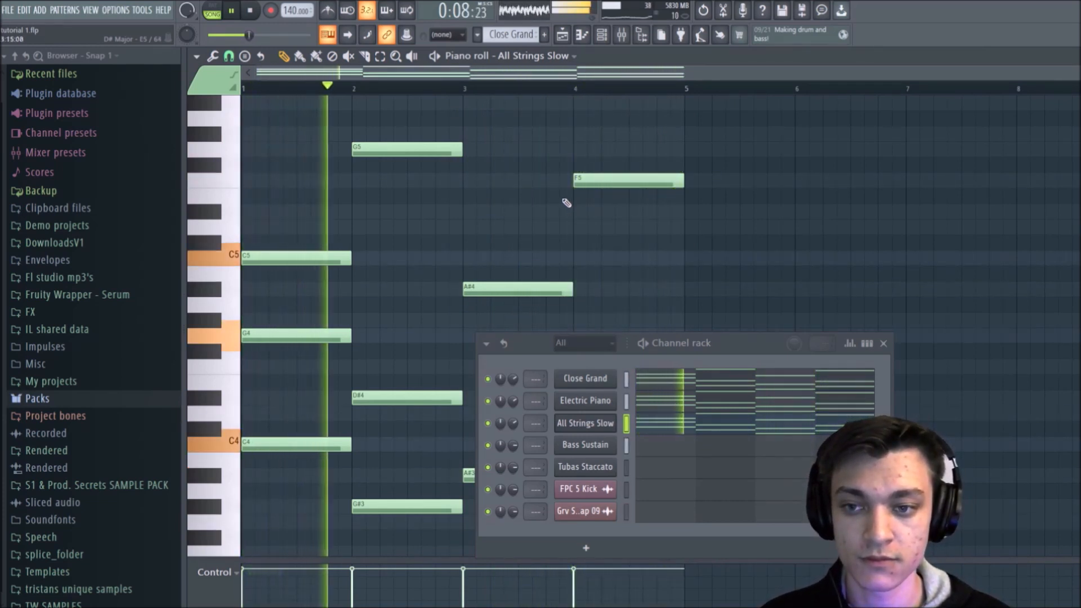
{"action": "key", "text": "space"}
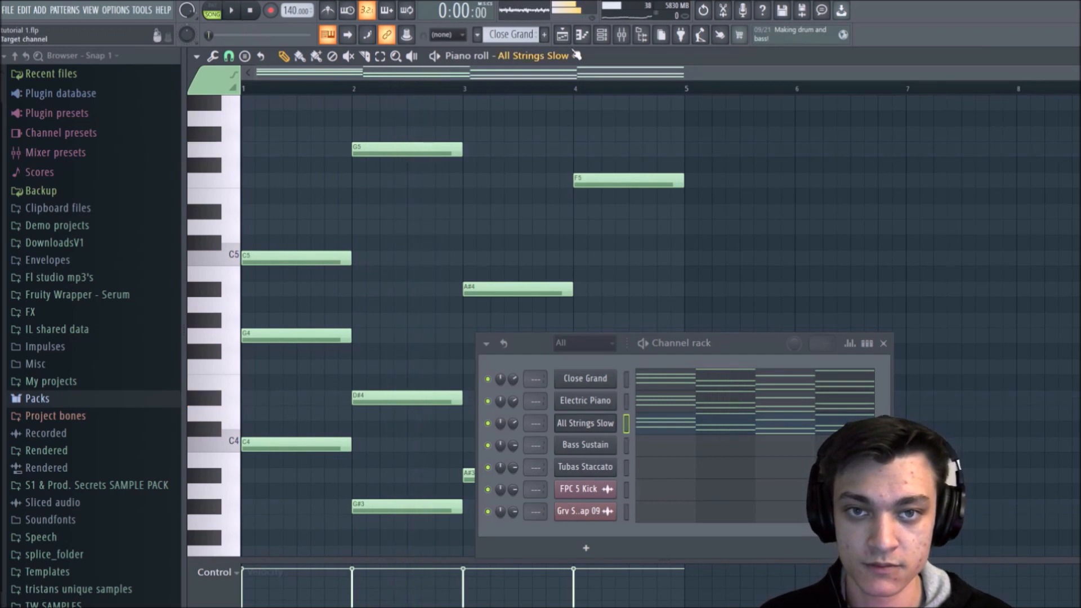
Step: Close the Channel rack and move all Playlist clips on Tracks 3 to 5 down three tracks to Tracks 6 to 8
{"action": "left_click", "coordinate": [562, 35]}
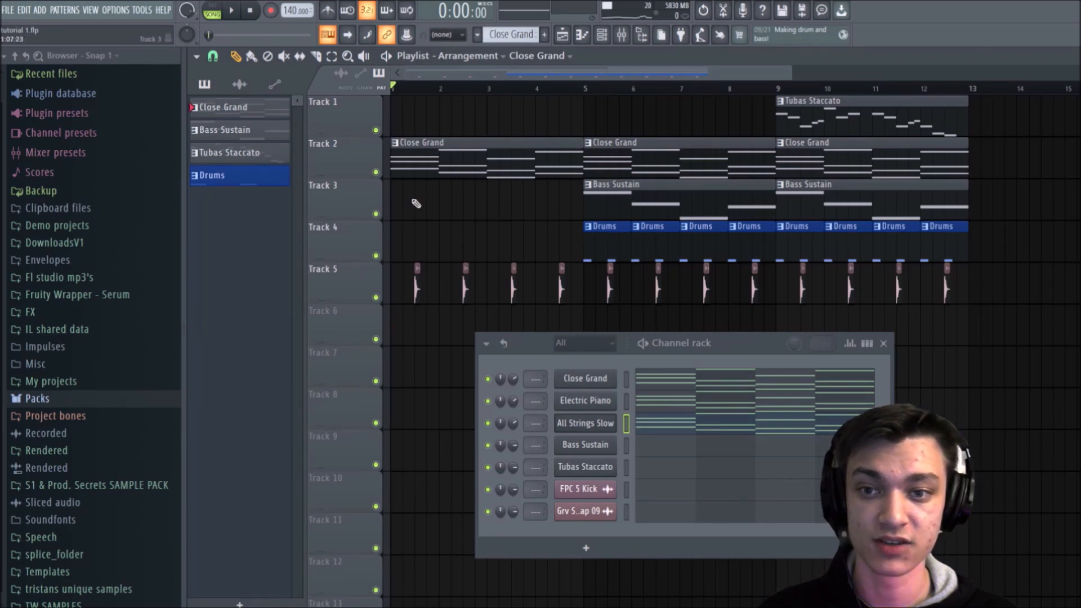
{"action": "left_click", "coordinate": [883, 344]}
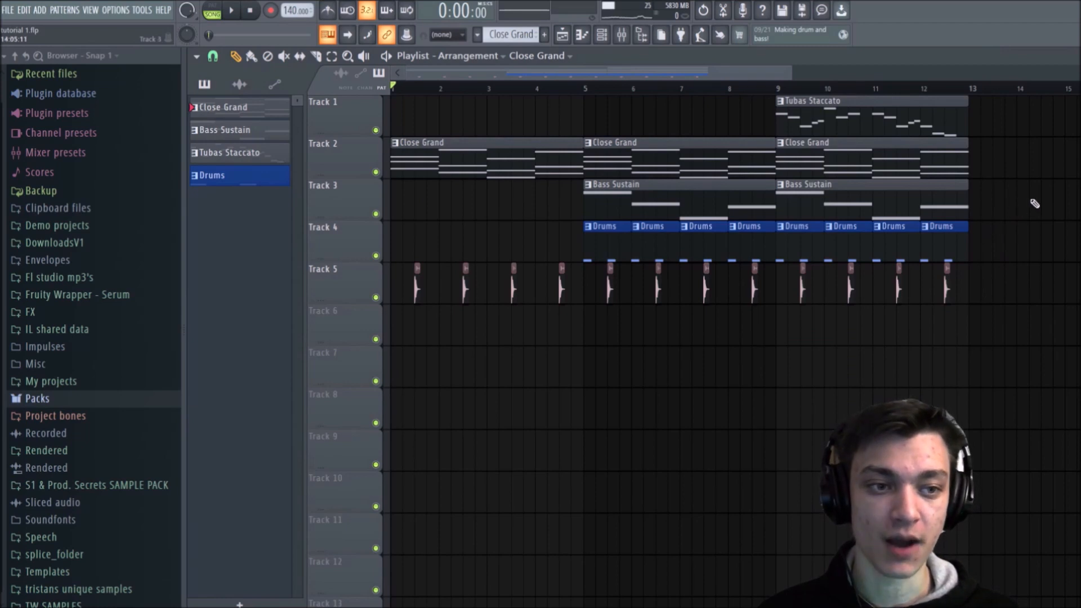
{"action": "left_click_drag", "start_coordinate": [1038, 203], "coordinate": [377, 401]}
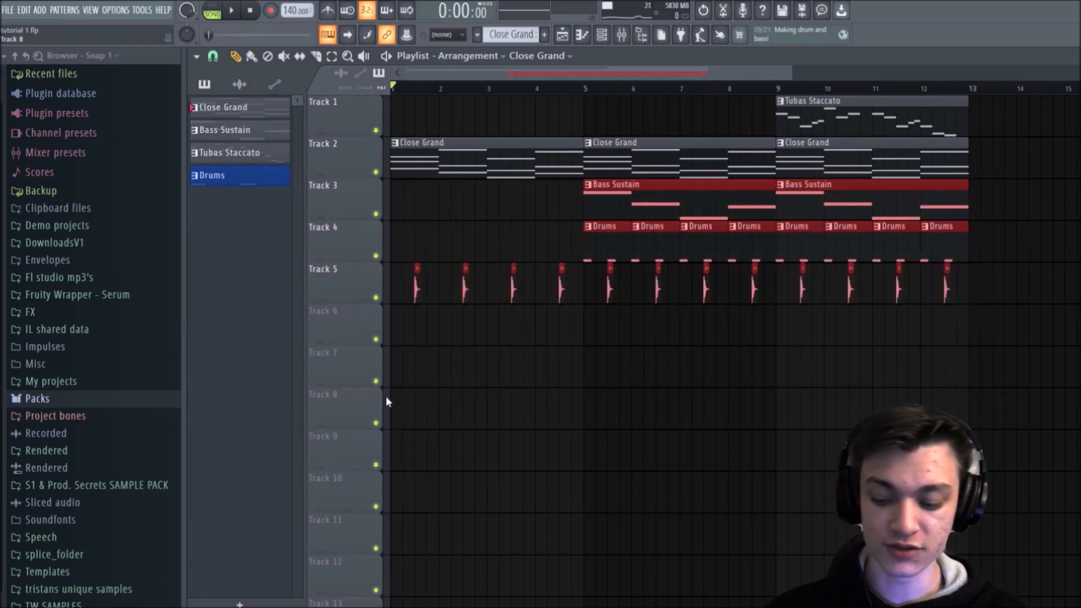
{"action": "key", "text": "shift+Down"}
{"action": "key", "text": "shift+Down"}
{"action": "key", "text": "shift+Down"}
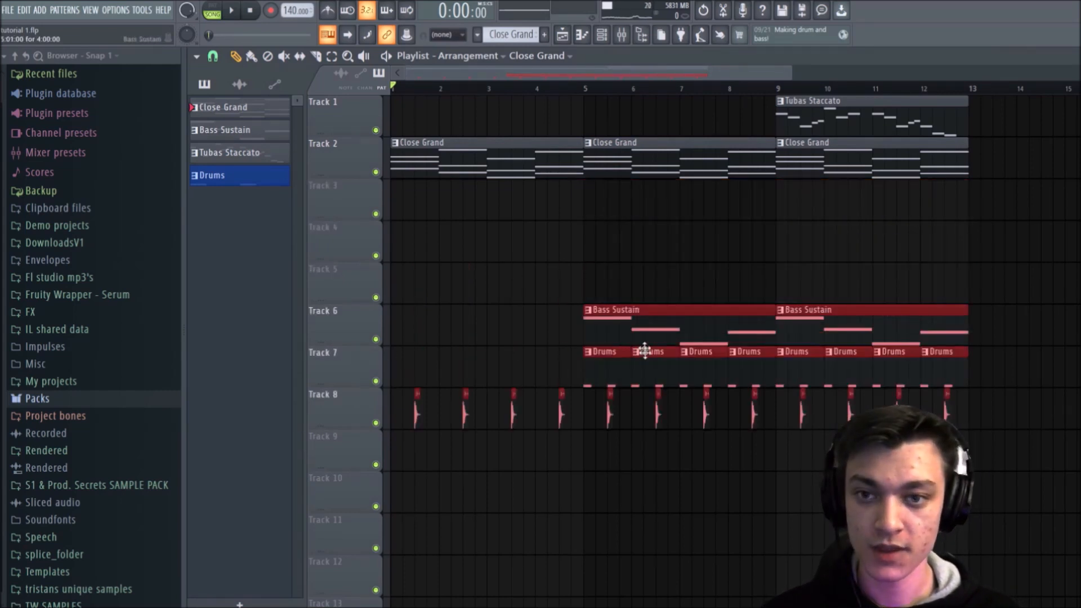
{"action": "left_click", "coordinate": [555, 211]}
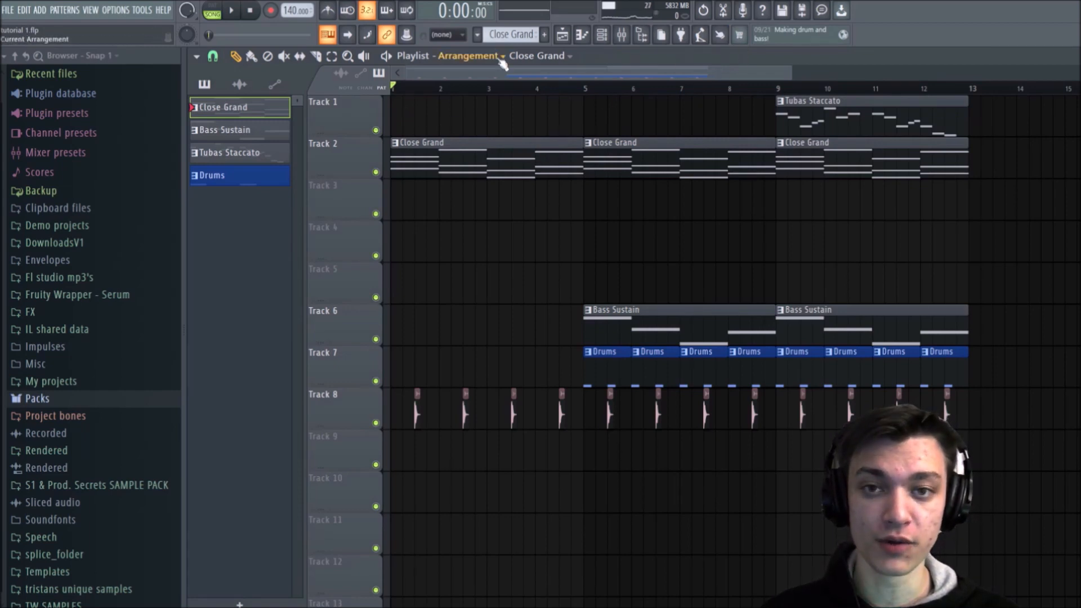
Step: Split the Close Grand pattern by channel and spread its stacked clips out, with Close Grand on Track 3 and Electric Piano on Track 4
{"action": "right_click", "coordinate": [279, 110]}
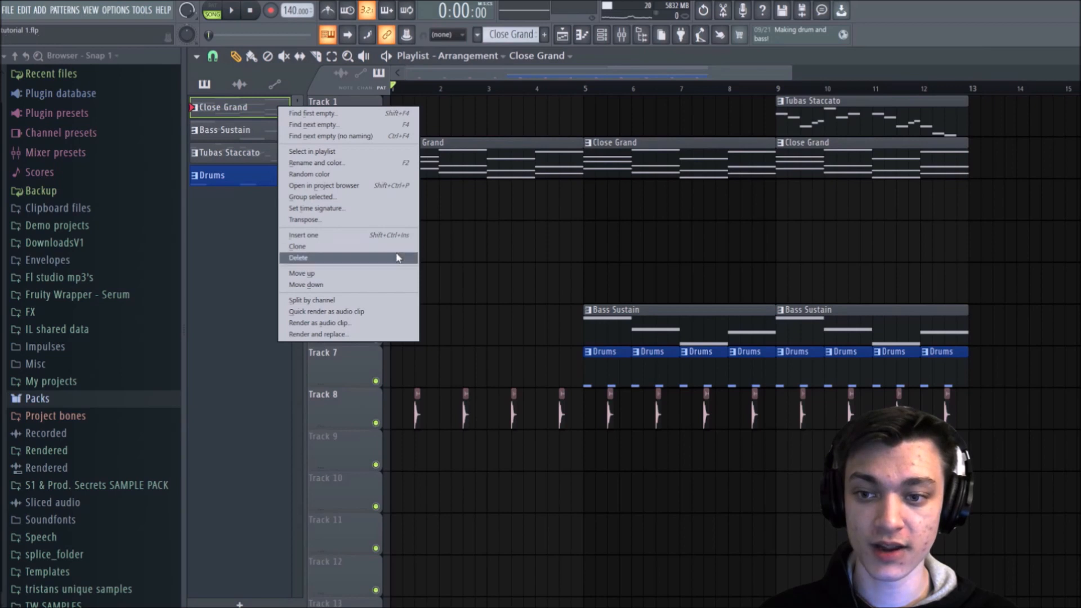
{"action": "left_click", "coordinate": [343, 300]}
{"action": "left_click_drag", "start_coordinate": [476, 163], "coordinate": [465, 245]}
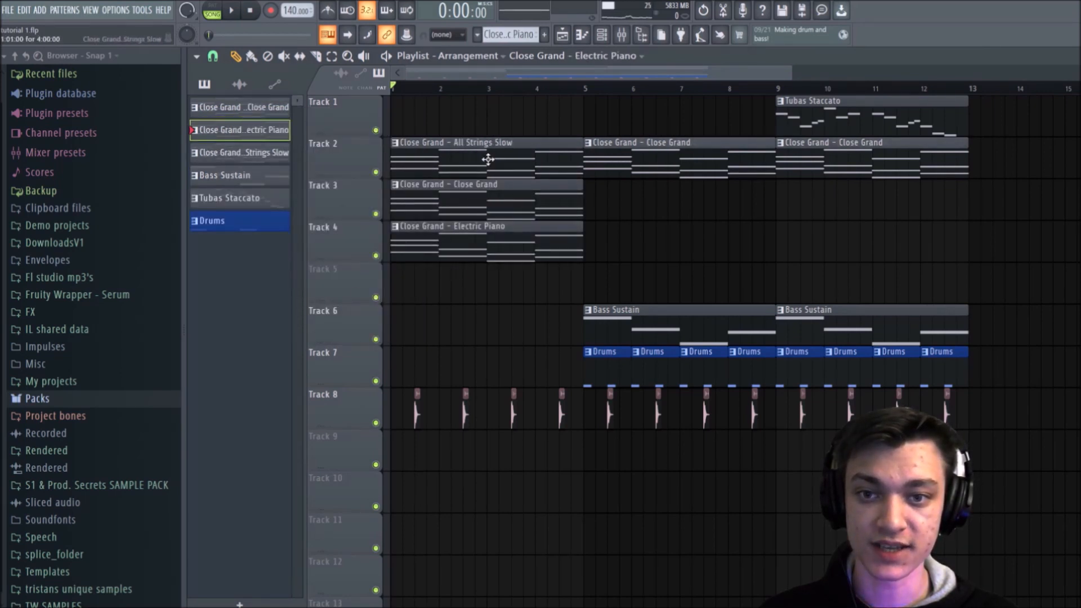
{"action": "left_click_drag", "start_coordinate": [646, 168], "coordinate": [629, 250]}
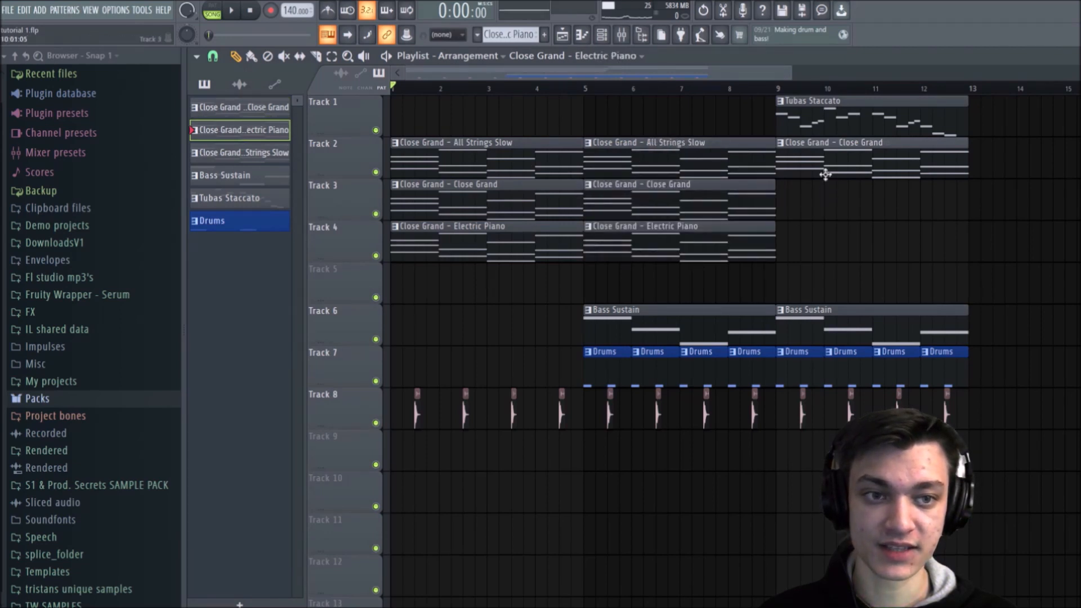
{"action": "left_click_drag", "start_coordinate": [832, 192], "coordinate": [831, 198]}
{"action": "mouse_move", "coordinate": [813, 239]}
{"action": "left_mouse_down"}
{"action": "mouse_move", "coordinate": [831, 251]}
{"action": "mouse_move", "coordinate": [823, 256]}
{"action": "left_mouse_up"}
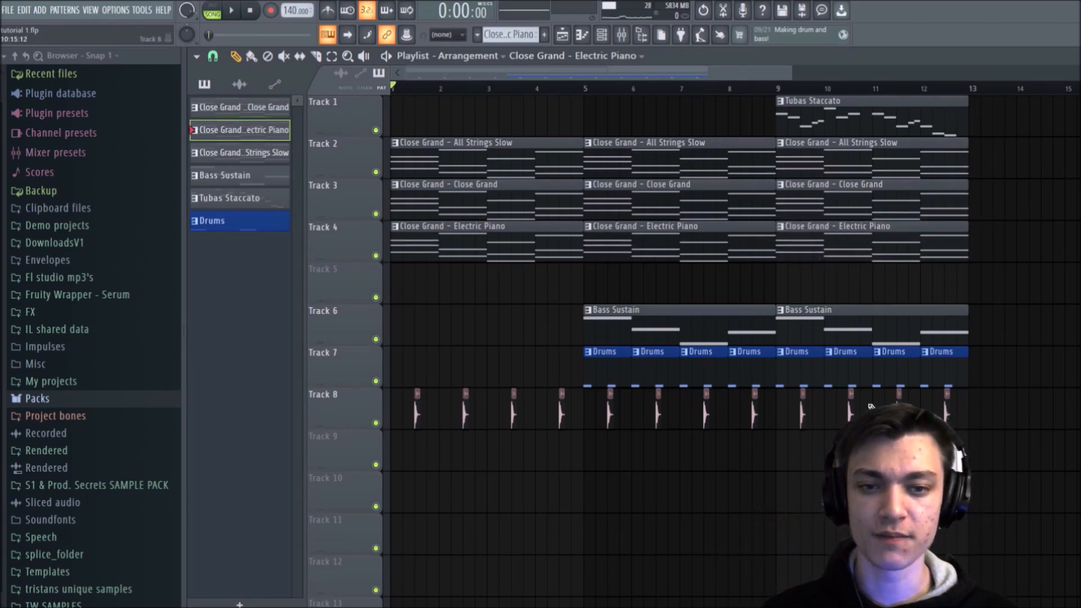
Step: Delete the empty Track 5 between the Electric Piano and Bass Sustain clips
{"action": "right_click", "coordinate": [341, 279]}
{"action": "right_click", "coordinate": [321, 280]}
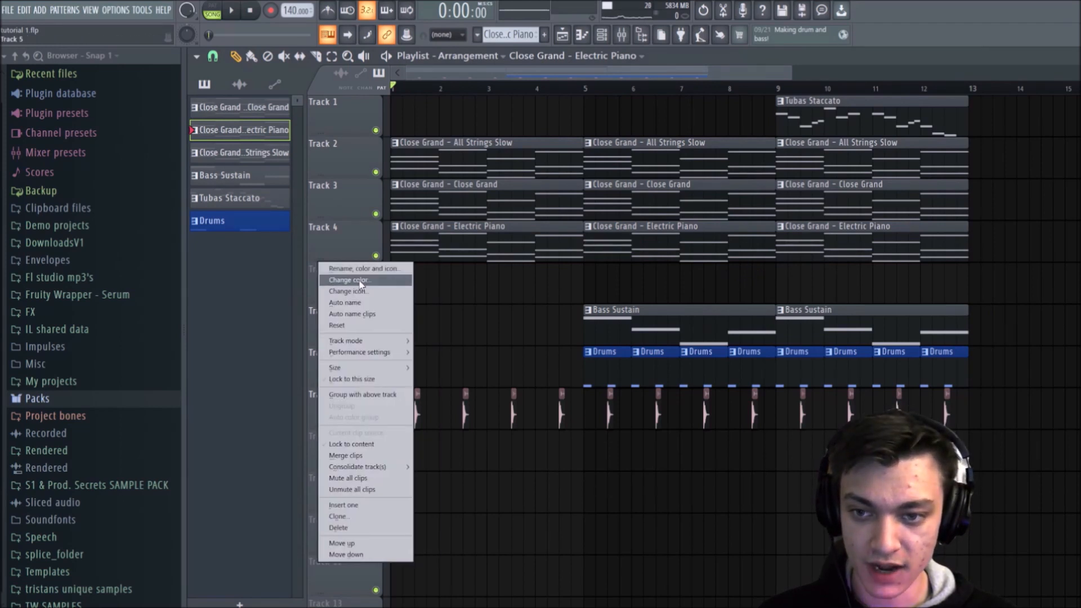
{"action": "left_click", "coordinate": [378, 528]}
{"action": "left_click", "coordinate": [601, 356]}
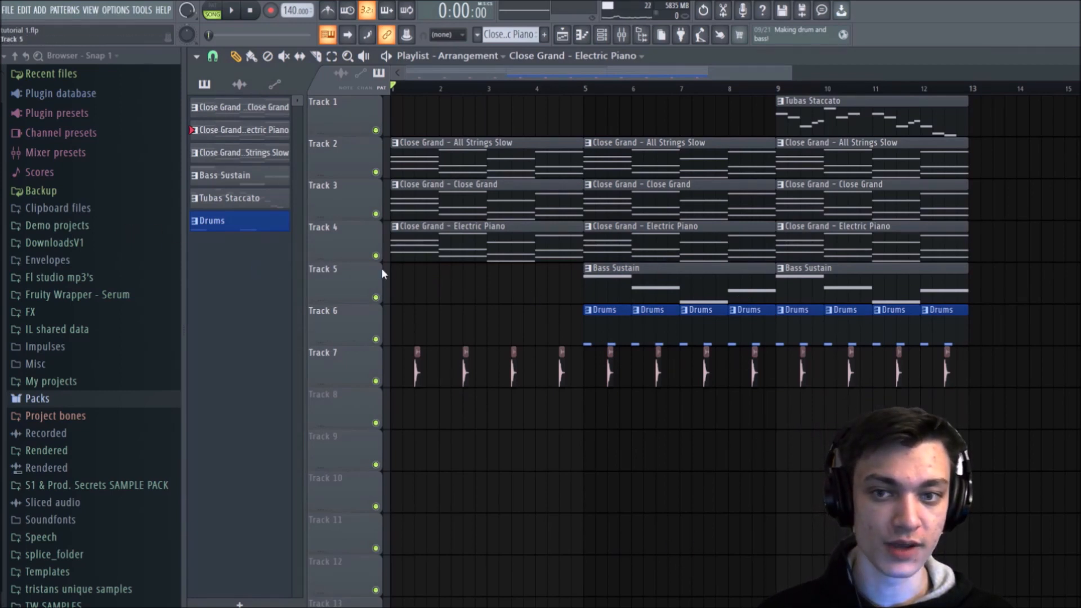
Step: Solo Tracks 1 to 4 in turn and play the All Strings Slow, Close Grand and Electric Piano layers separately
{"action": "right_click", "coordinate": [377, 173]}
{"action": "right_click", "coordinate": [377, 129]}
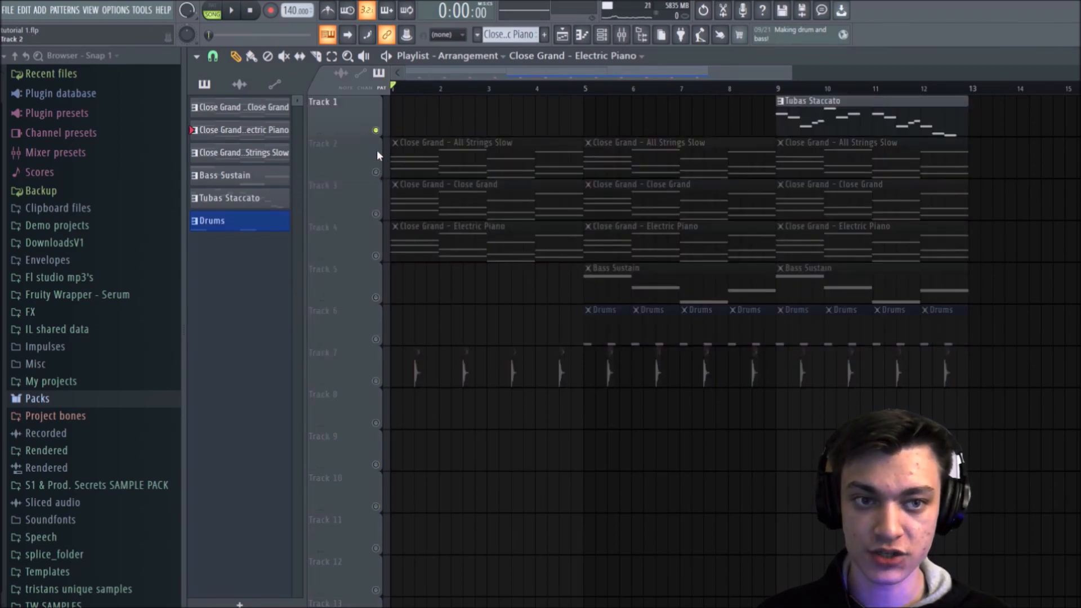
{"action": "right_click", "coordinate": [377, 172]}
{"action": "key", "text": "space"}
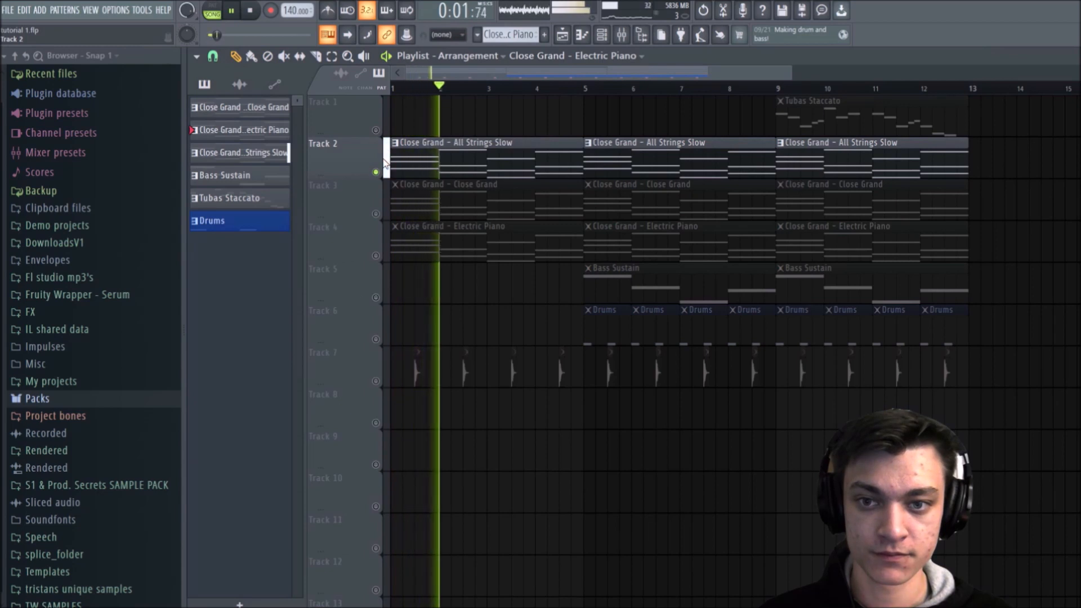
{"action": "right_click", "coordinate": [376, 214]}
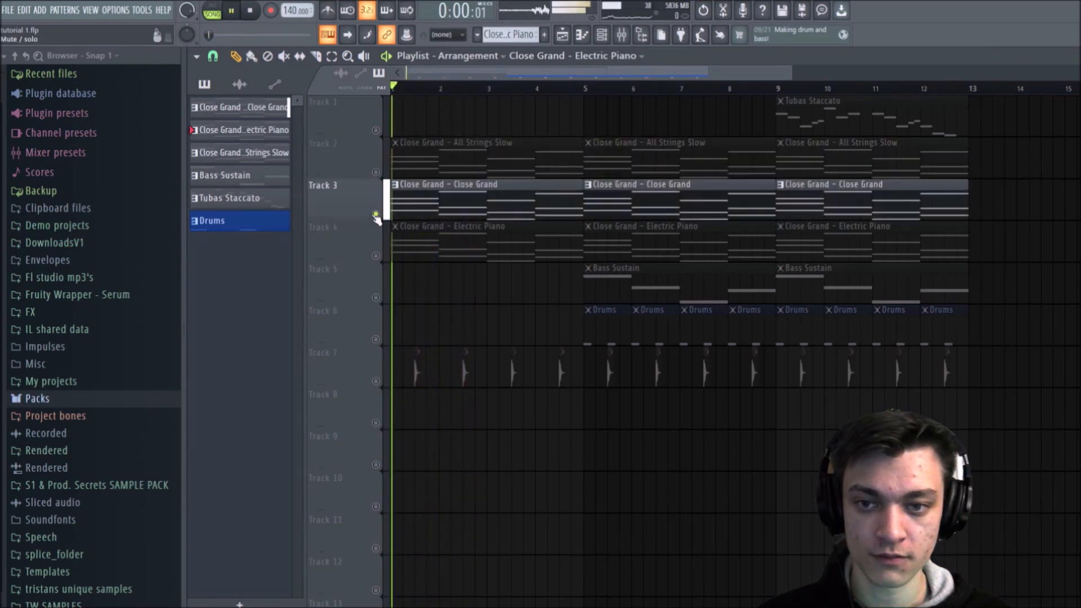
{"action": "right_click", "coordinate": [375, 256]}
{"action": "key", "text": "space"}
{"action": "key", "text": "space"}
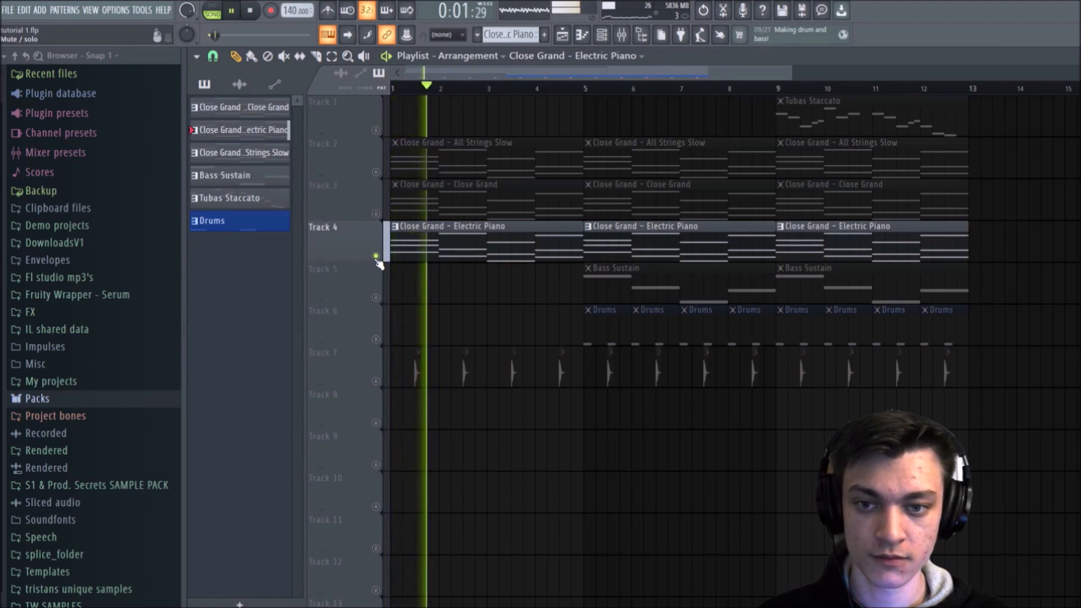
{"action": "key", "text": "space"}
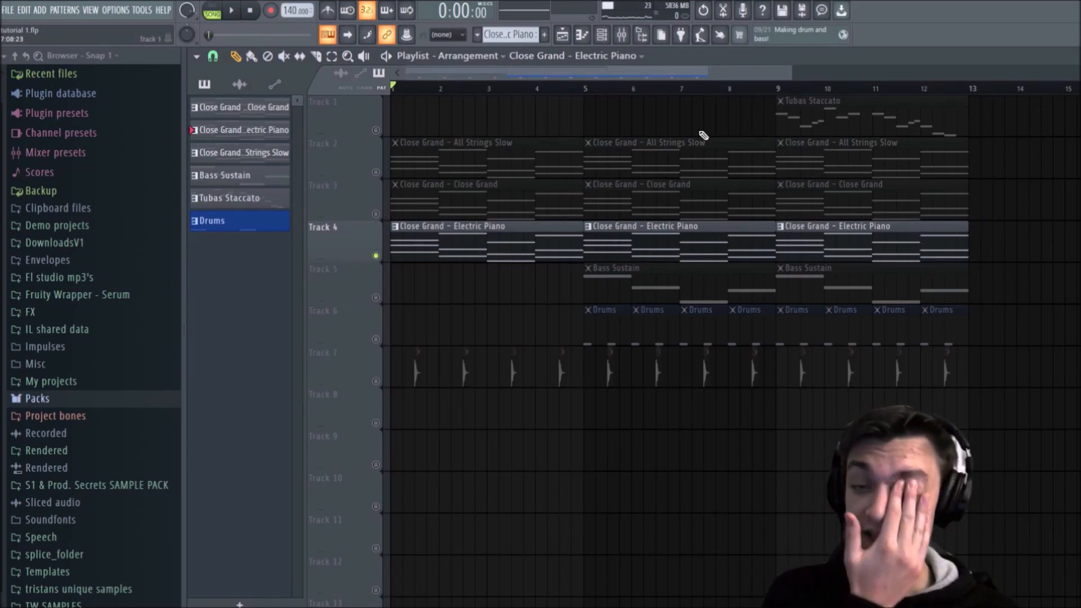
Step: Select bars 1 to 4 on the Playlist timeline as the playback range, leaving no clips selected
{"action": "left_click_drag", "start_coordinate": [587, 94], "coordinate": [394, 110]}
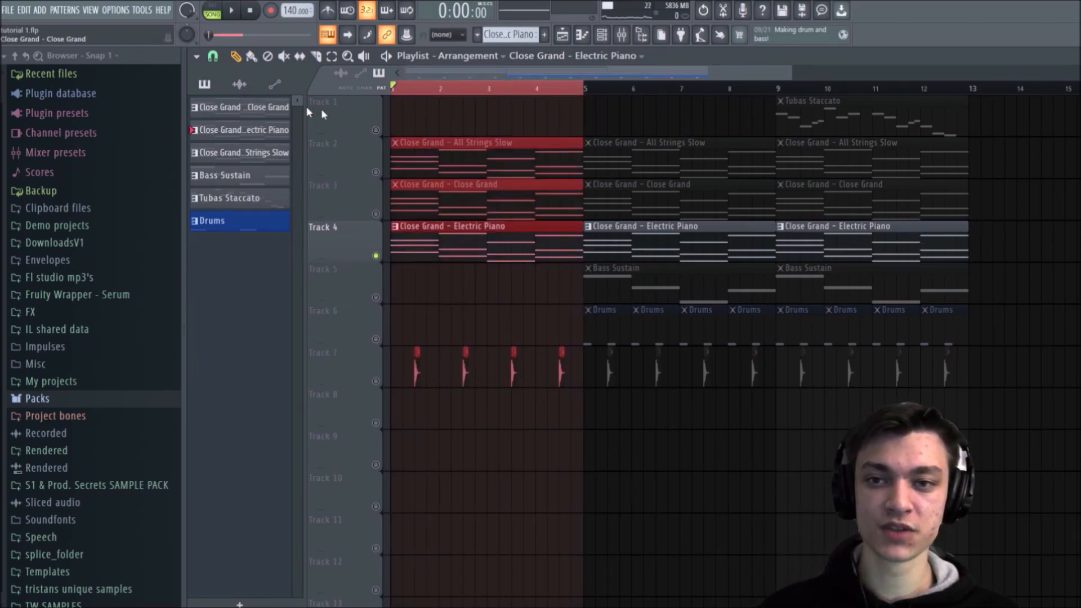
{"action": "mouse_move", "coordinate": [582, 97]}
{"action": "left_mouse_down"}
{"action": "mouse_move", "coordinate": [563, 97]}
{"action": "mouse_move", "coordinate": [588, 97]}
{"action": "left_mouse_up"}
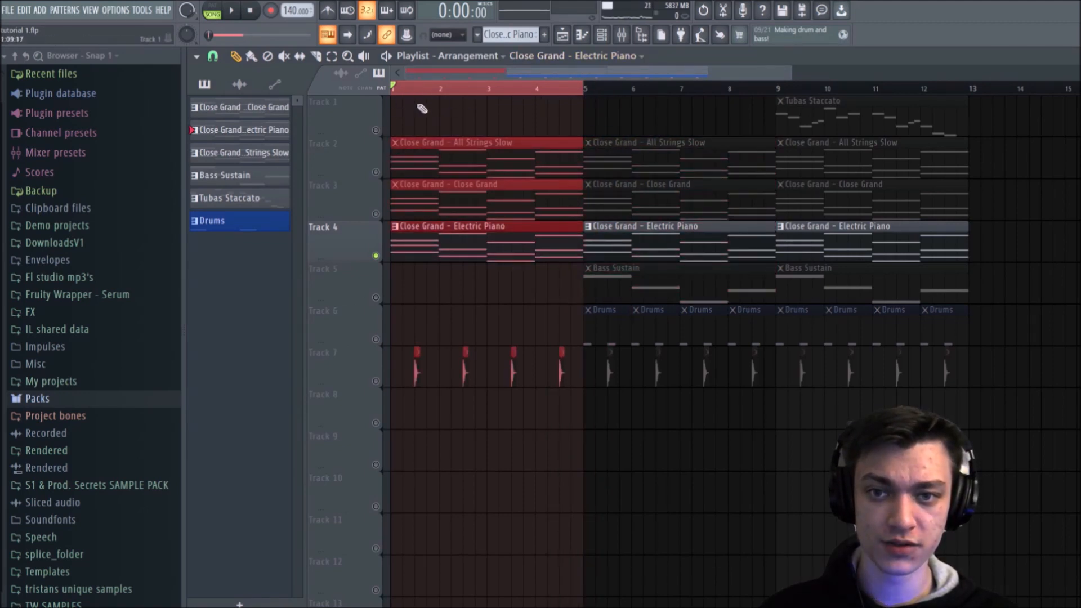
{"action": "left_click", "coordinate": [435, 276]}
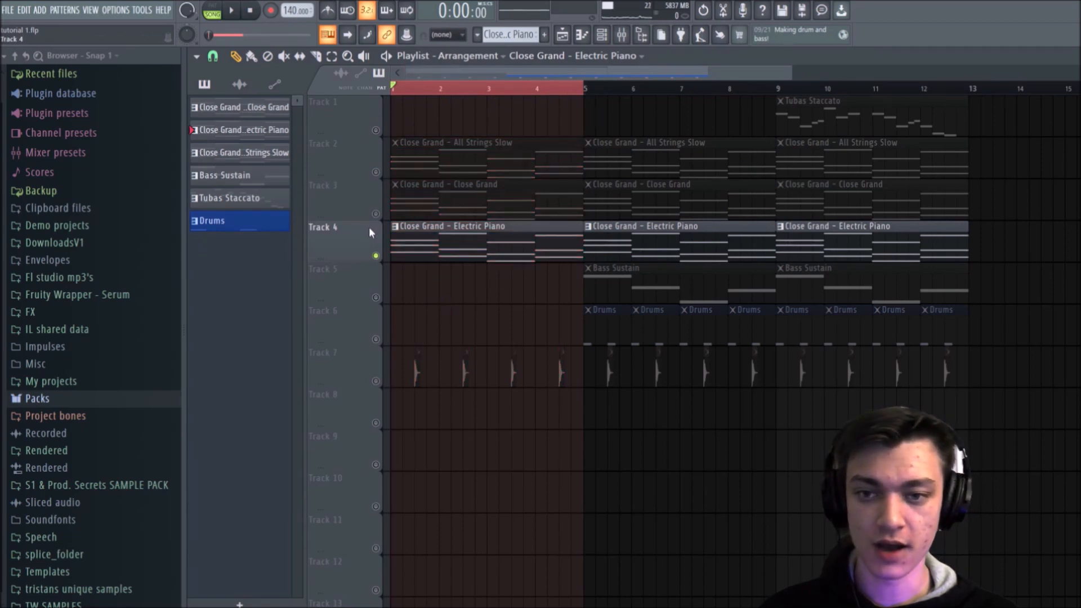
Step: Unsolo Track 4 and play bars 1 to 4 with all the chord layers together
{"action": "right_click", "coordinate": [378, 255]}
{"action": "right_click", "coordinate": [377, 255]}
{"action": "right_click", "coordinate": [377, 255]}
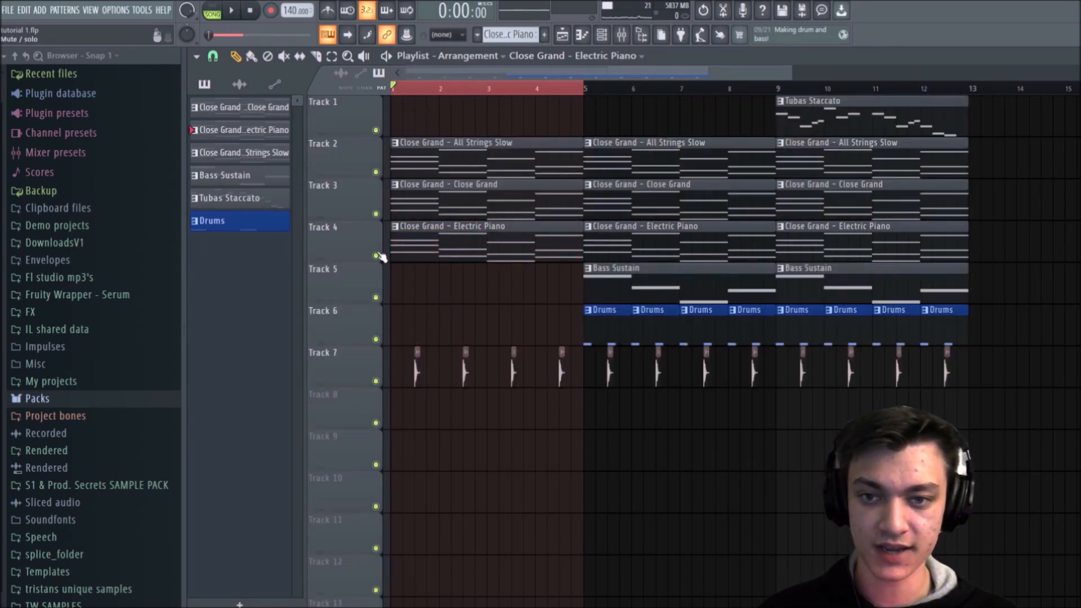
{"action": "right_click", "coordinate": [377, 255]}
{"action": "right_click", "coordinate": [377, 256]}
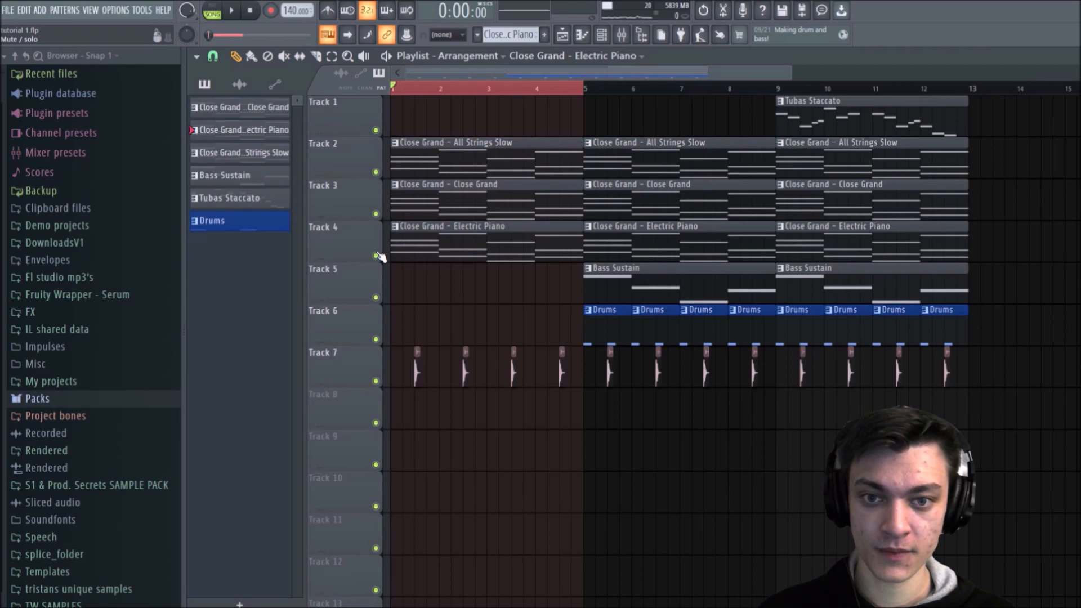
{"action": "key", "text": "space"}
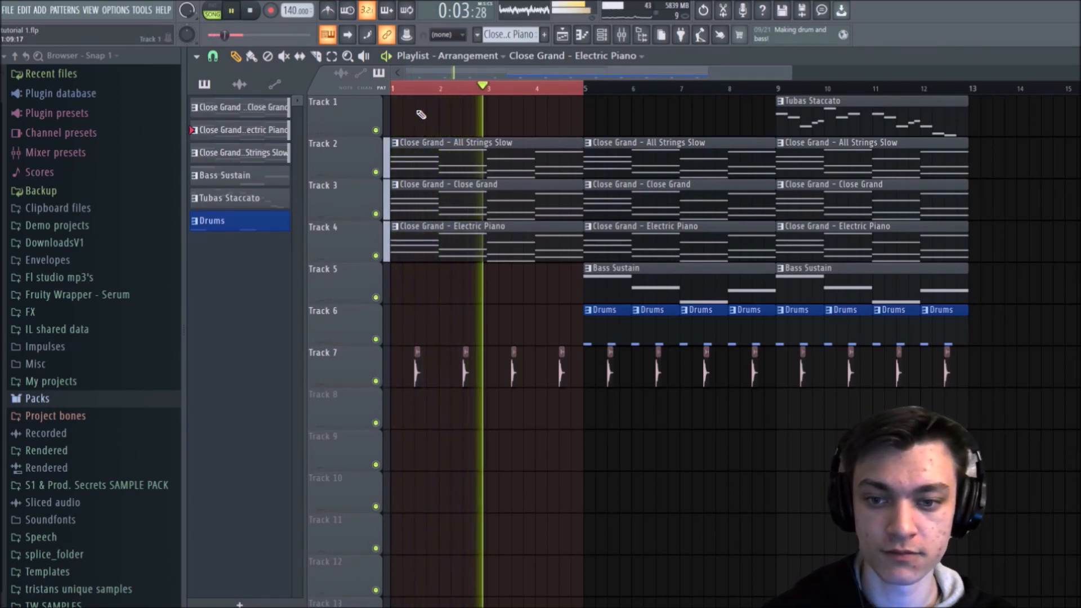
{"action": "key", "text": "space"}
Step: Open the Close Grand - Electric Piano clip on Track 4 in the Piano roll and examine its chord notes
{"action": "double_click", "coordinate": [437, 242]}
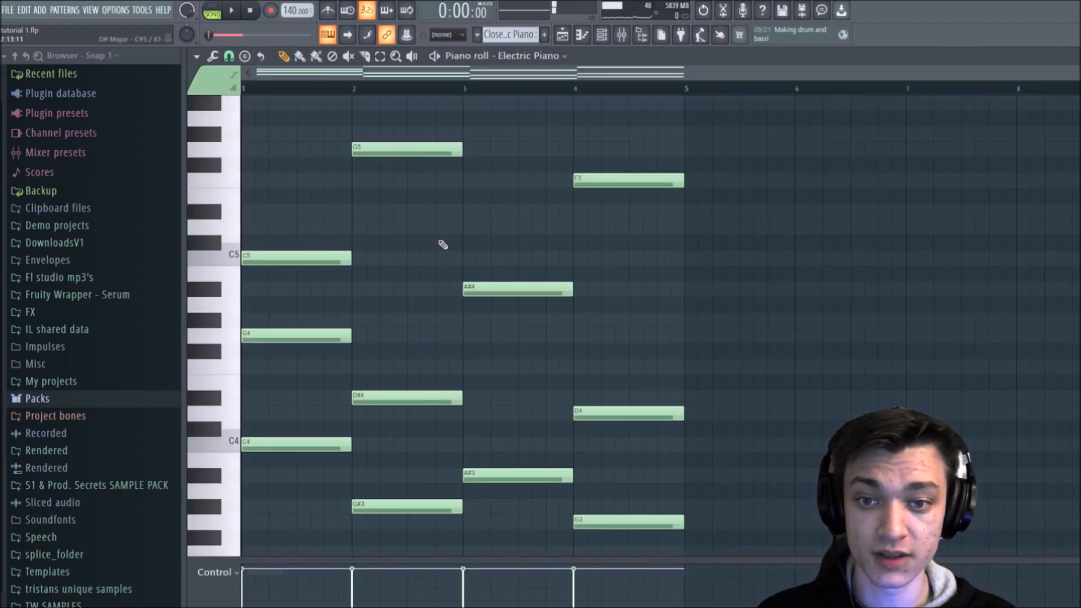
{"action": "scroll", "coordinate": [302, 85], "scroll_direction": "up", "scroll_amount": 3}
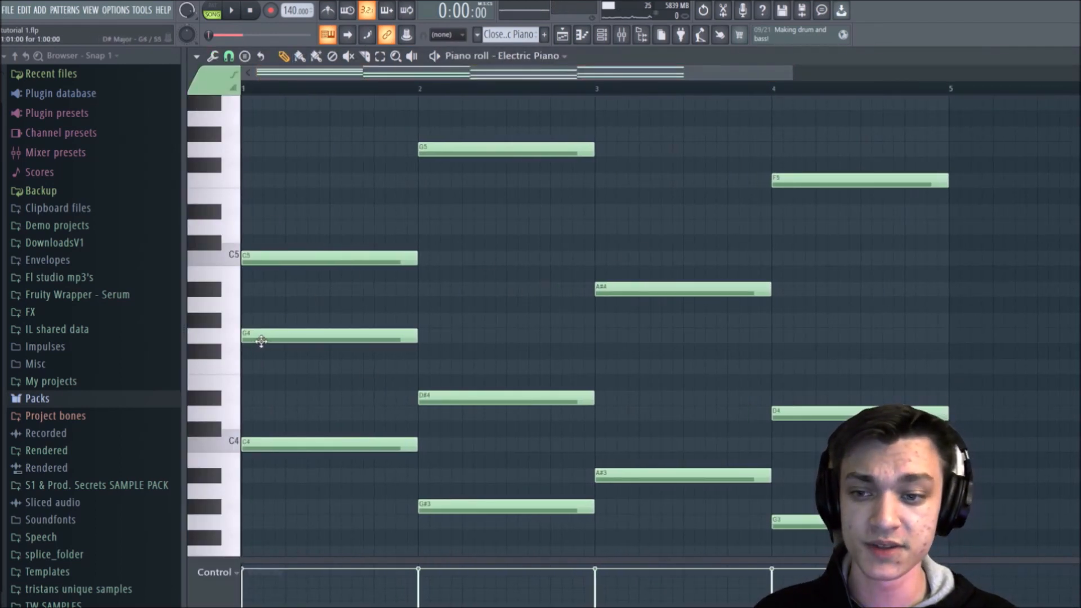
{"action": "scroll", "coordinate": [287, 290], "scroll_direction": "down", "scroll_amount": 3}
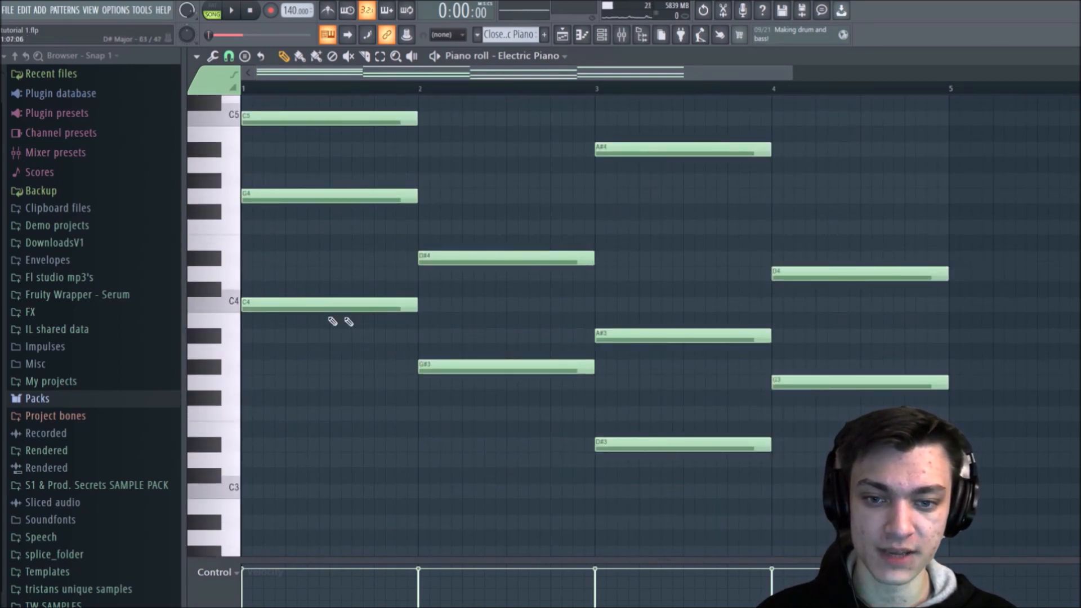
{"action": "left_click", "coordinate": [637, 443]}
{"action": "left_click", "coordinate": [785, 381]}
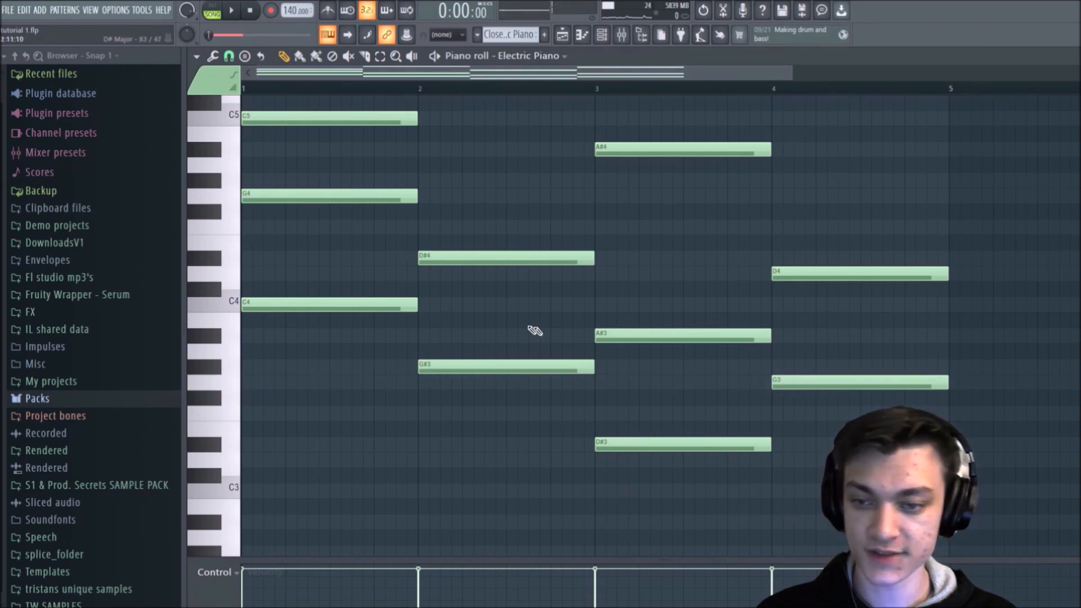
{"action": "scroll", "coordinate": [535, 331], "scroll_direction": "up", "scroll_amount": 3}
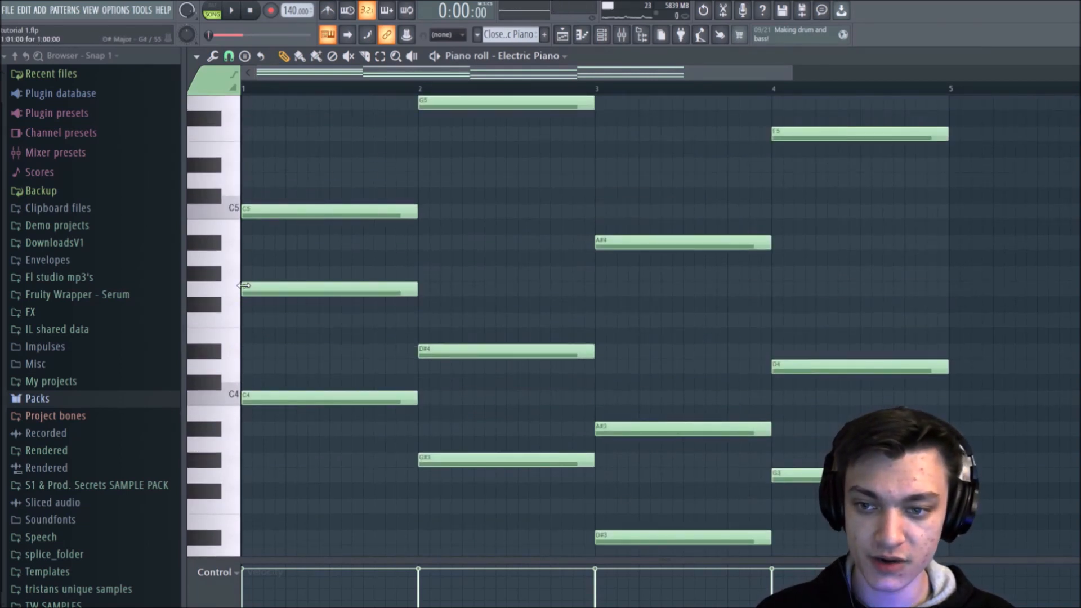
Step: Try starting the first chord's G4 note one beat later, and restore its start to the beginning of bar 1
{"action": "left_click_drag", "start_coordinate": [244, 285], "coordinate": [292, 282]}
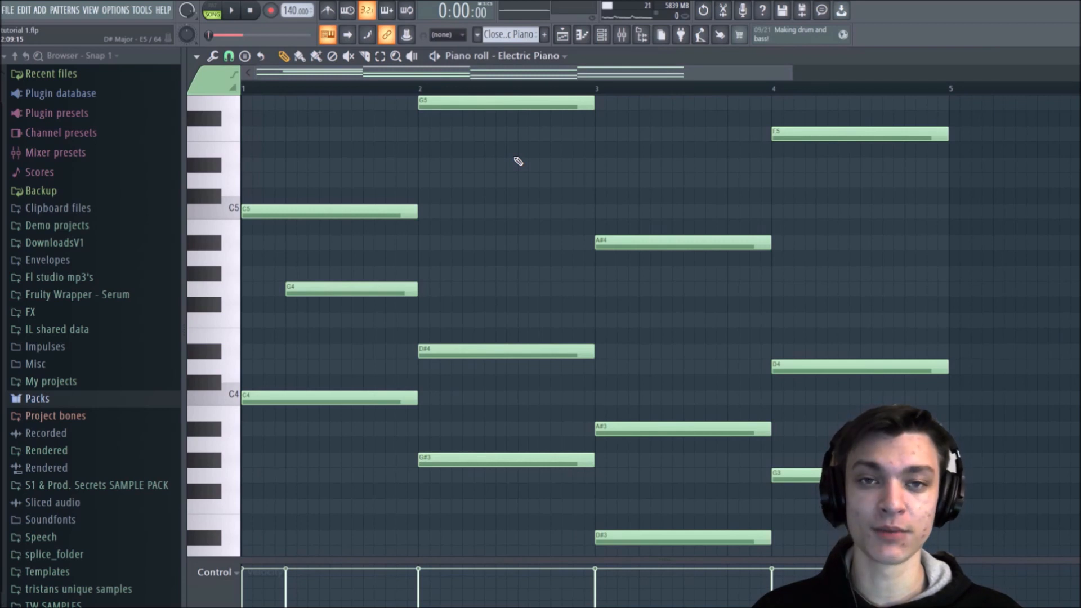
{"action": "left_click", "coordinate": [6, 10]}
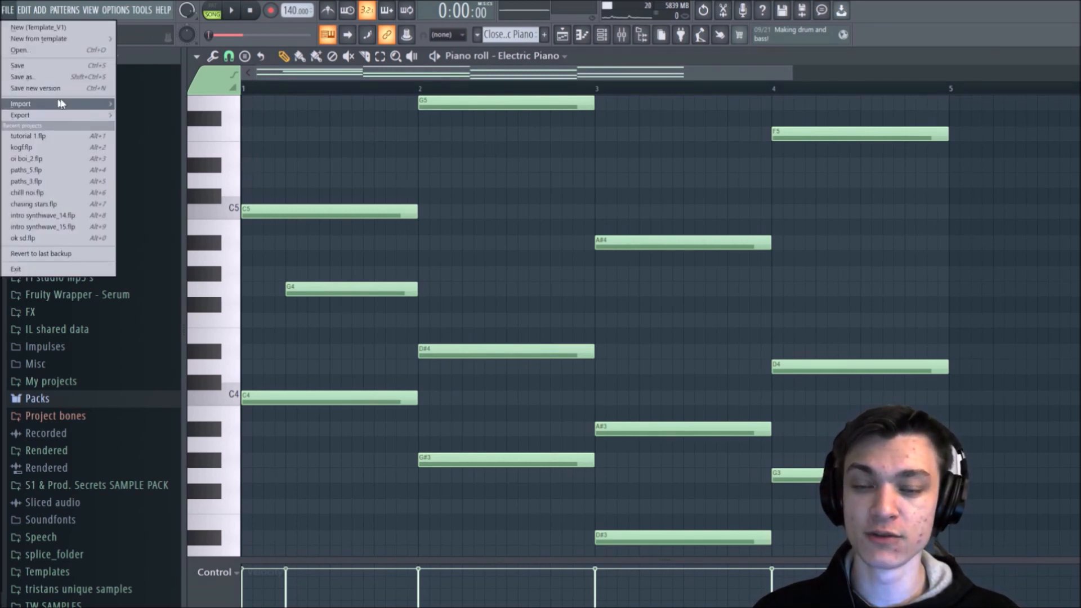
{"action": "left_click", "coordinate": [418, 164]}
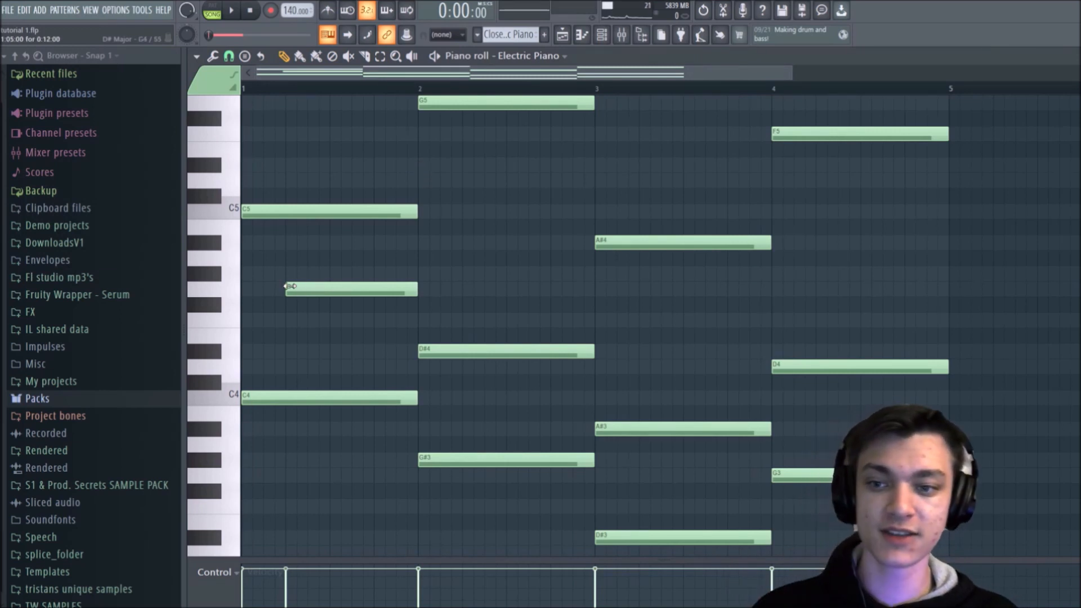
{"action": "left_click_drag", "start_coordinate": [287, 286], "coordinate": [243, 286]}
Step: Return to the Playlist and play the start of the selected range
{"action": "left_click", "coordinate": [562, 35]}
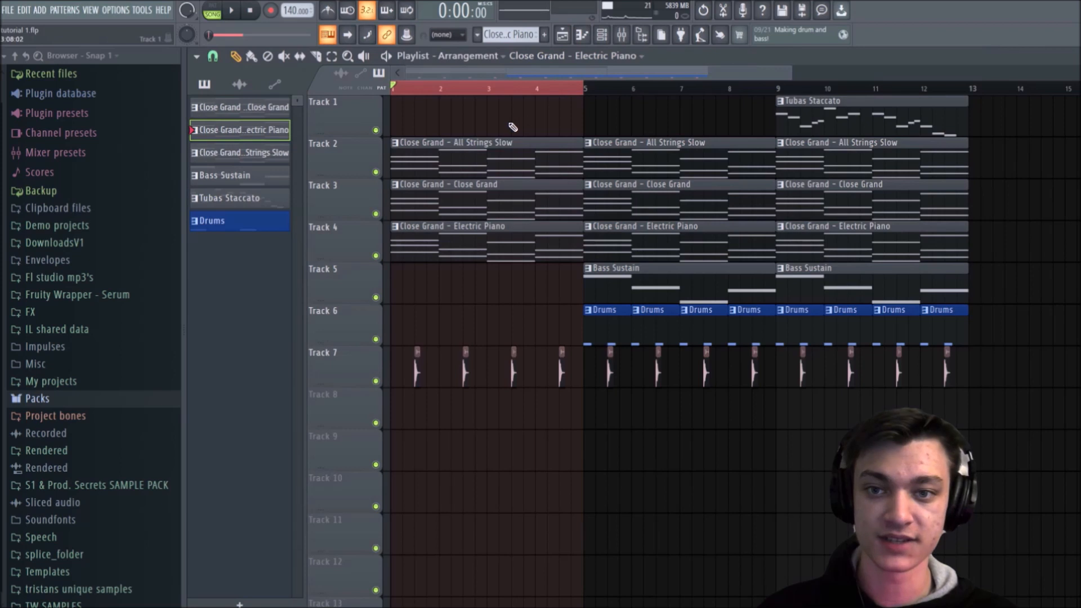
{"action": "key", "text": "space"}
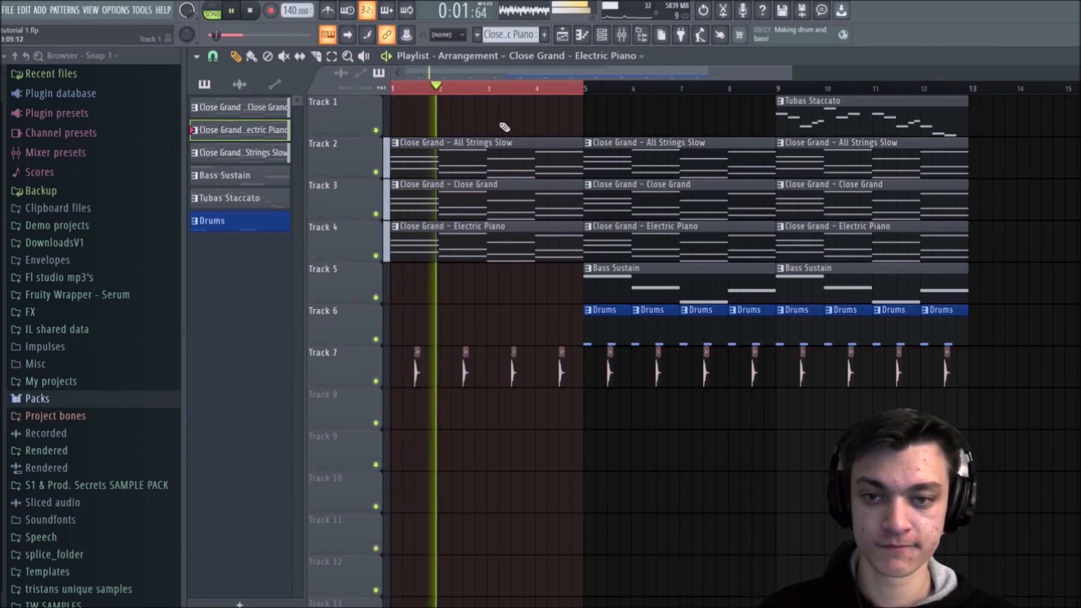
{"action": "key", "text": "space"}
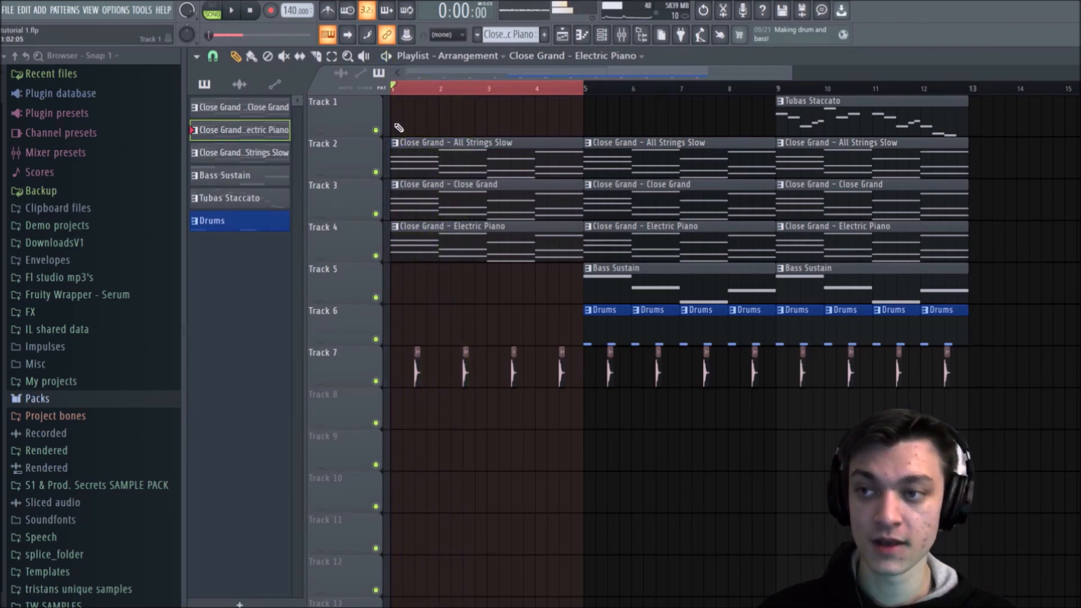
Step: Save the project as a new version and view the recent projects list
{"action": "left_click", "coordinate": [3, 11]}
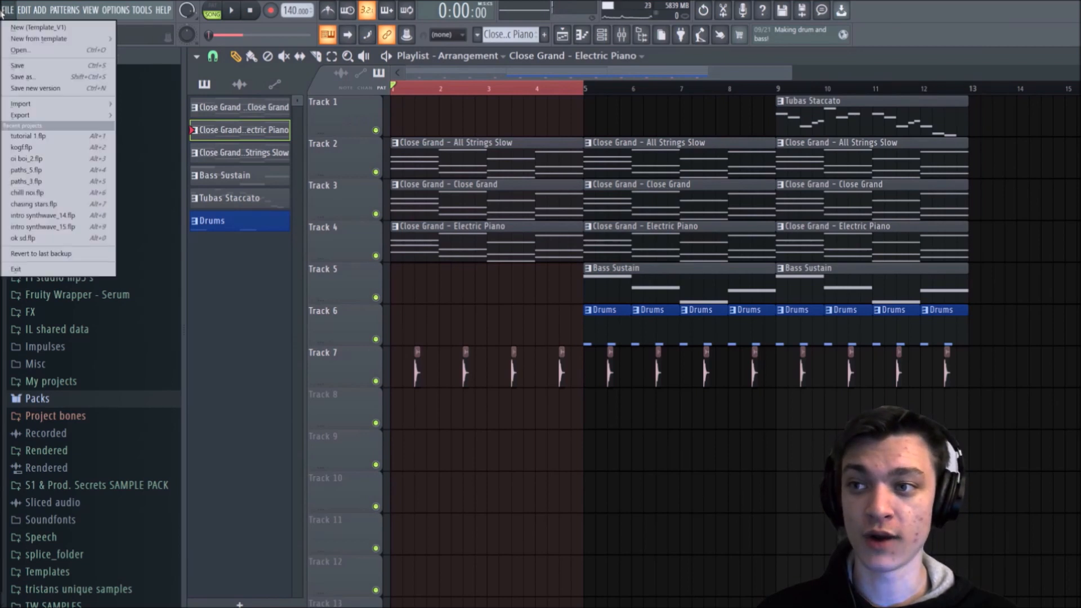
{"action": "left_click", "coordinate": [29, 88]}
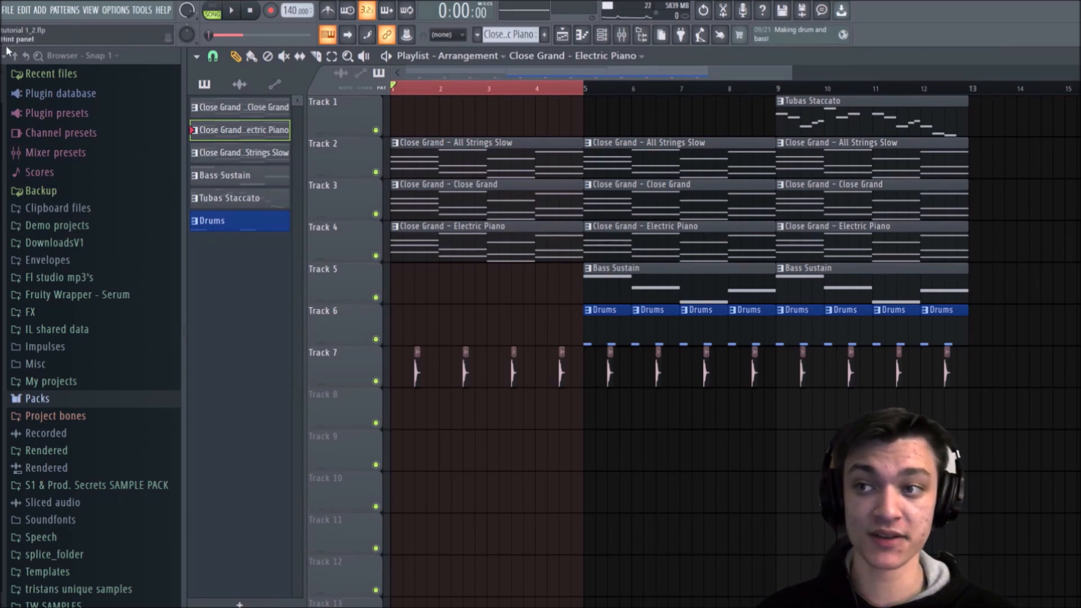
{"action": "left_click", "coordinate": [7, 9]}
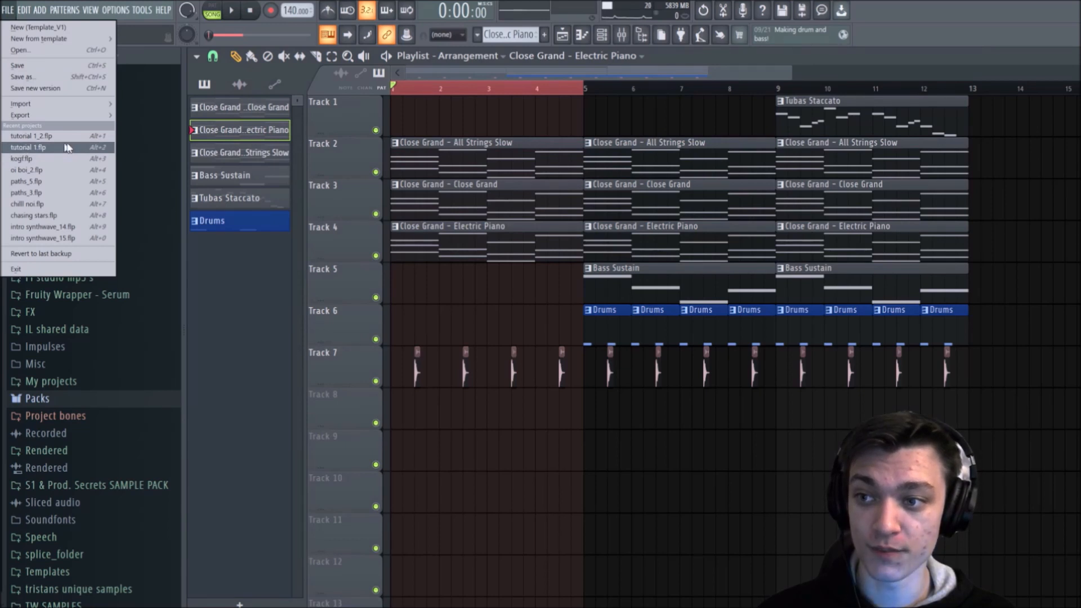
{"action": "left_click", "coordinate": [6, 10]}
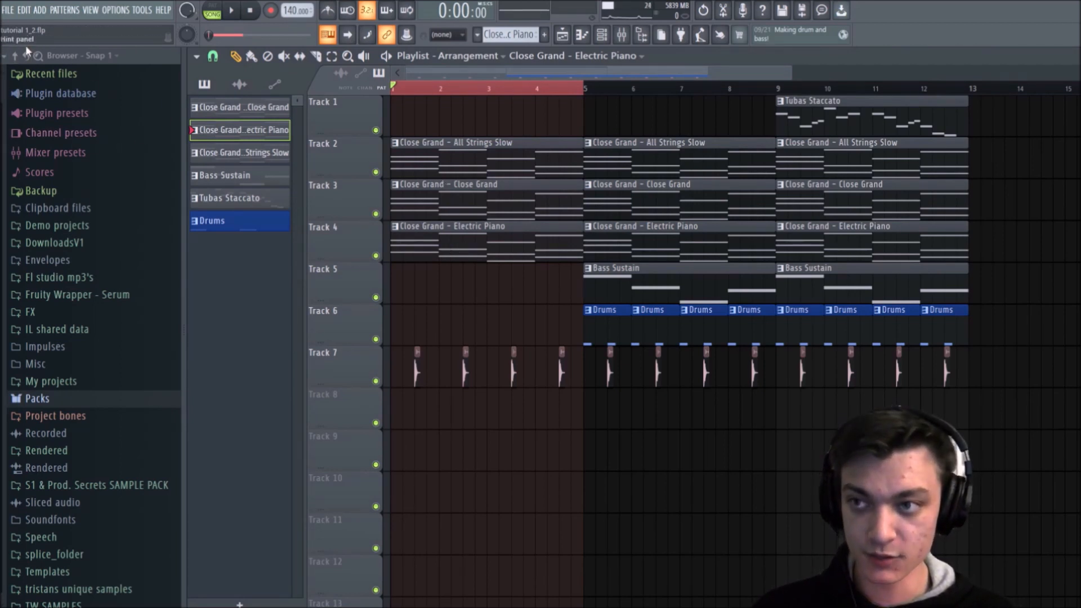
Step: Arpeggiate bar 1 of the Electric Piano pattern: start G4 on beat 2 and C5 on beat 3, add D5 on beat 4, and play it
{"action": "double_click", "coordinate": [475, 242]}
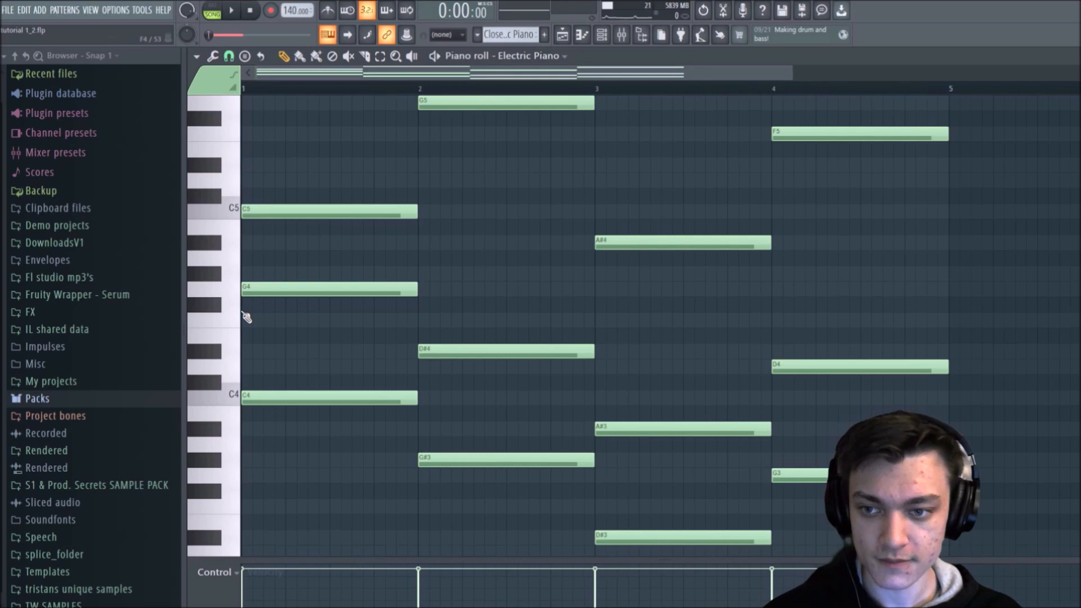
{"action": "mouse_move", "coordinate": [243, 289]}
{"action": "left_mouse_down"}
{"action": "mouse_move", "coordinate": [338, 290]}
{"action": "mouse_move", "coordinate": [286, 290]}
{"action": "left_mouse_up"}
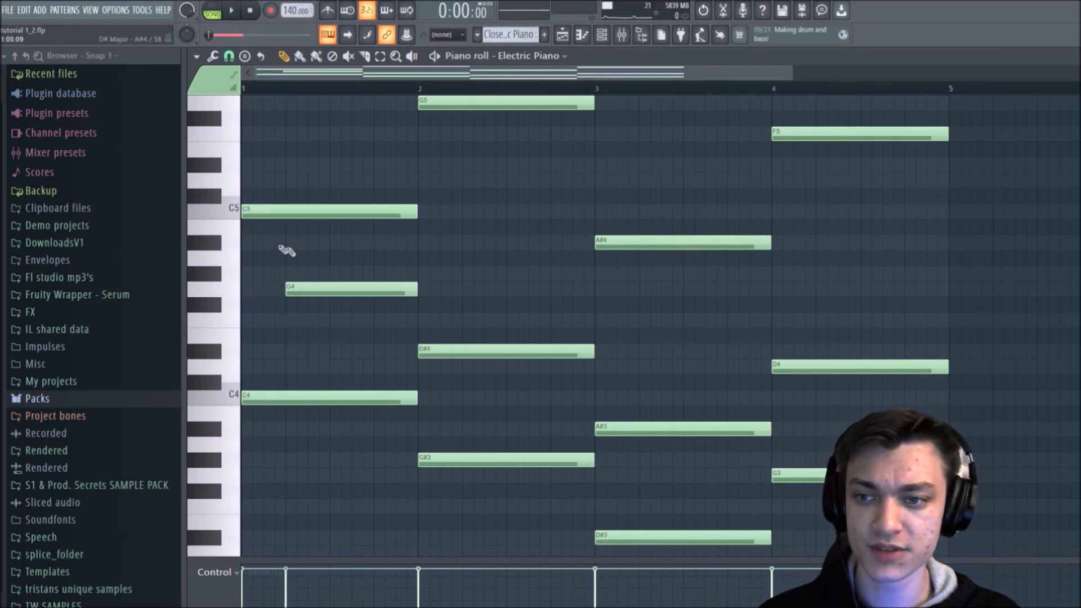
{"action": "mouse_move", "coordinate": [237, 218]}
{"action": "left_mouse_down"}
{"action": "mouse_move", "coordinate": [374, 220]}
{"action": "mouse_move", "coordinate": [327, 221]}
{"action": "left_mouse_up"}
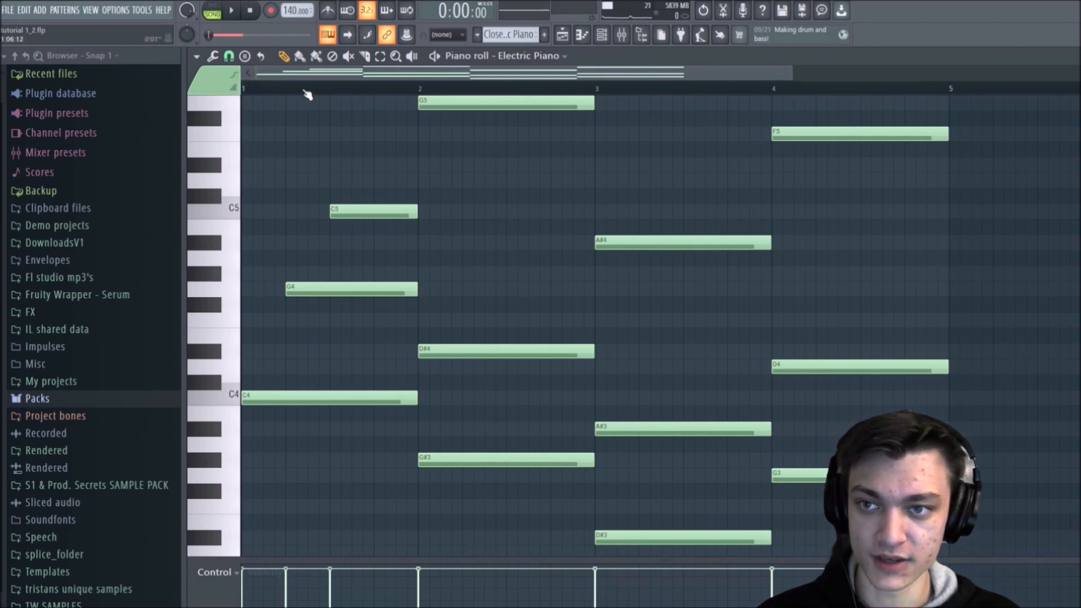
{"action": "key", "text": "space"}
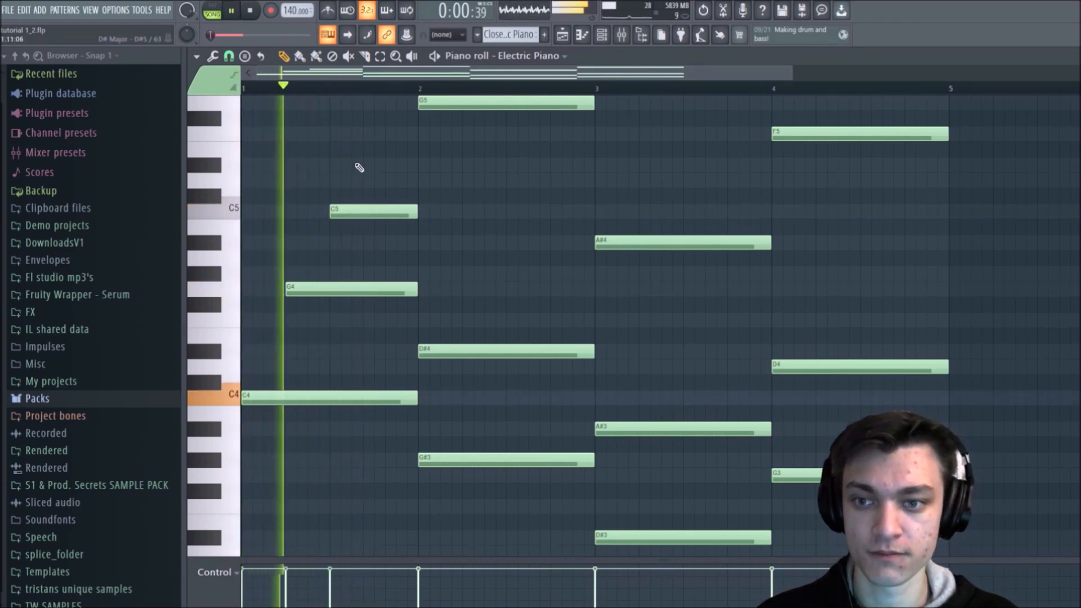
{"action": "left_click", "coordinate": [376, 179]}
{"action": "key", "text": "space"}
Step: Replace the G5 note in bar 2 with a full-bar D#5 note
{"action": "key", "text": "space"}
{"action": "left_click_drag", "start_coordinate": [425, 178], "coordinate": [597, 152]}
{"action": "left_click", "coordinate": [426, 164]}
{"action": "right_click", "coordinate": [459, 103]}
{"action": "key", "text": "space"}
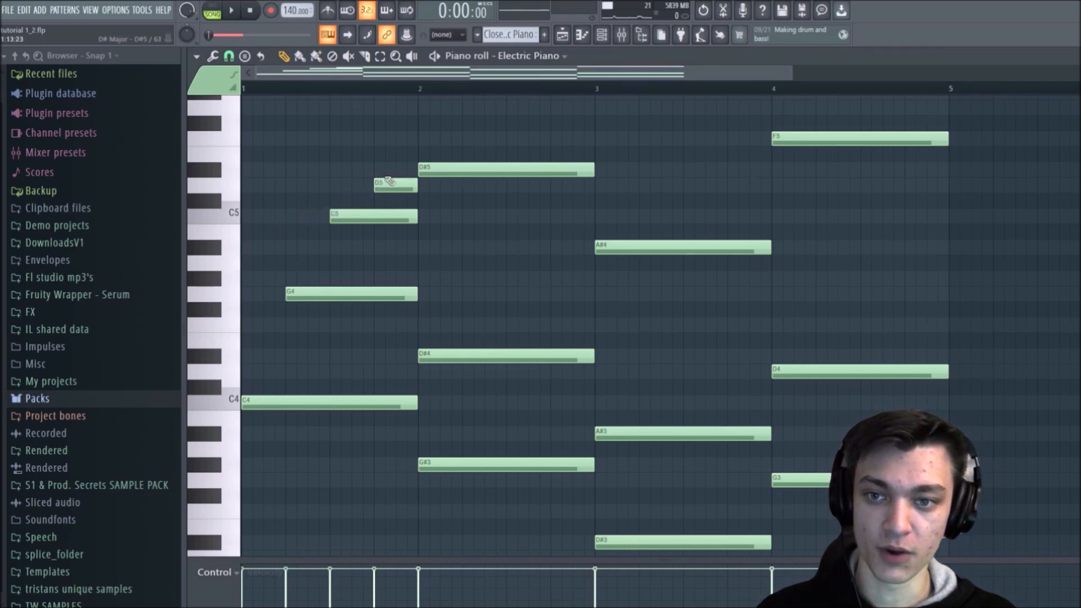
Step: Stagger bar 2 by starting D#4 on beat 2, a new C5 on beat 3 and D#5 on beat 4, all ending with the bar
{"action": "scroll", "coordinate": [434, 160], "scroll_direction": "down", "scroll_amount": 1}
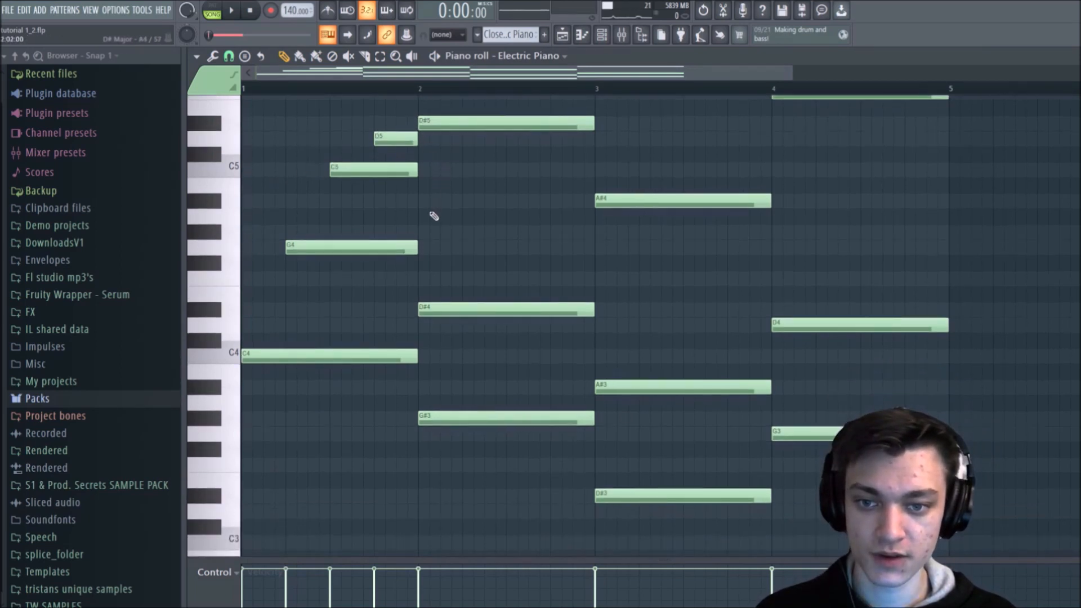
{"action": "scroll", "coordinate": [434, 216], "scroll_direction": "up", "scroll_amount": 1}
{"action": "left_click_drag", "start_coordinate": [422, 169], "coordinate": [558, 169]}
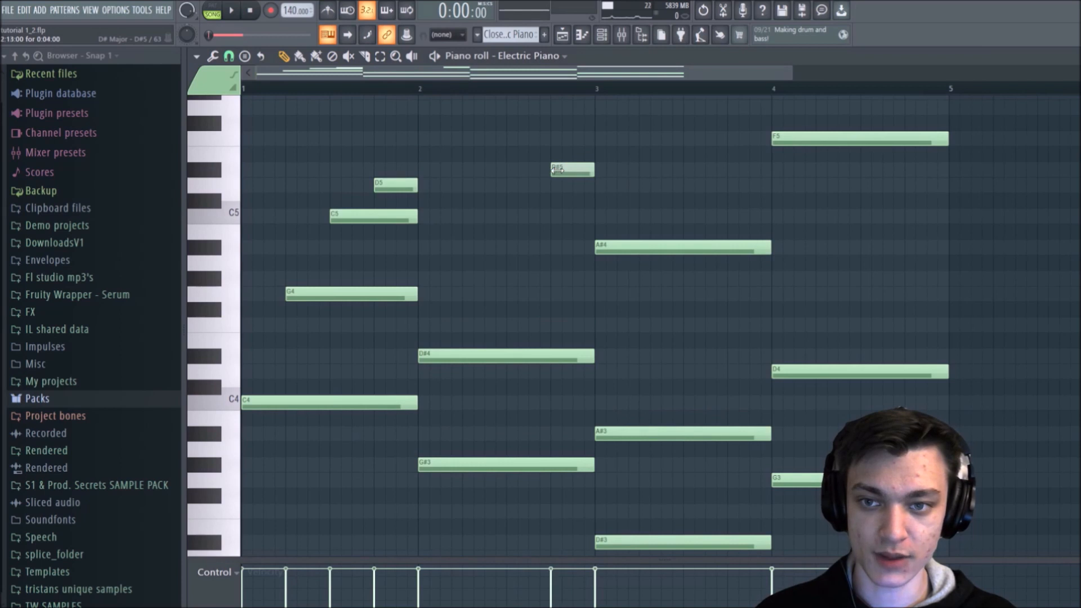
{"action": "left_click", "coordinate": [516, 216]}
{"action": "left_click_drag", "start_coordinate": [549, 216], "coordinate": [587, 209]}
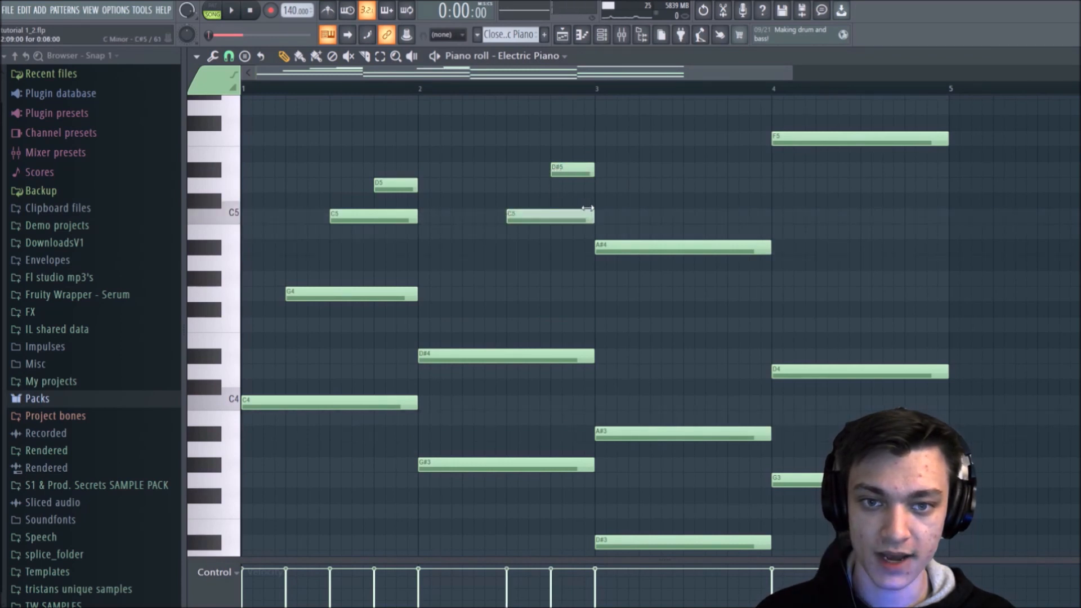
{"action": "left_click_drag", "start_coordinate": [419, 353], "coordinate": [462, 326]}
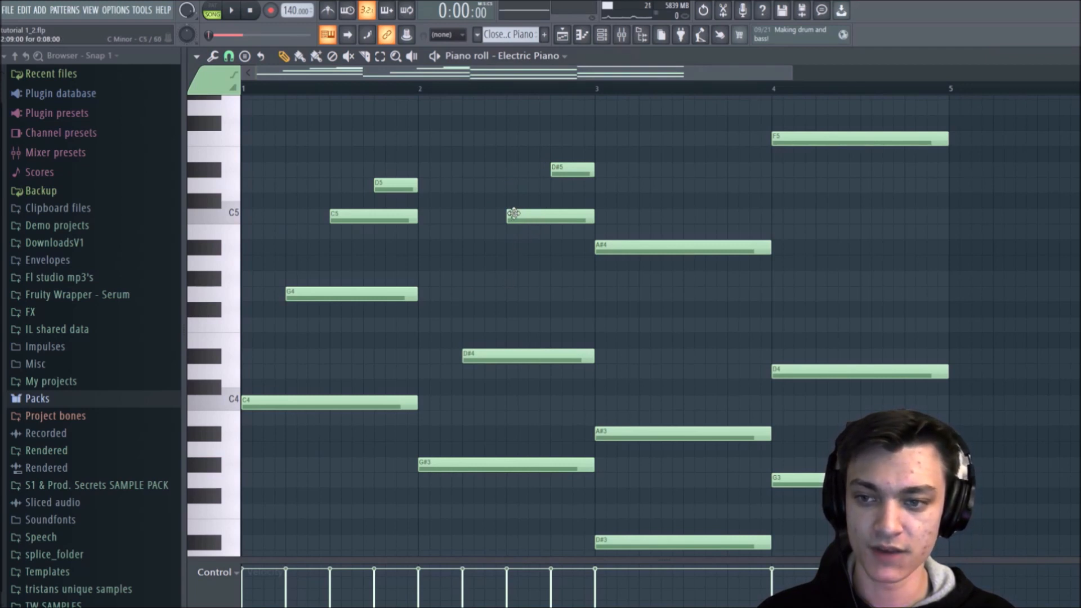
Step: During playback, add a three-beat D#5 at the start of bar 2 and D5 on beat 2, and delete the short D#5 on beat 4
{"action": "key", "text": "space"}
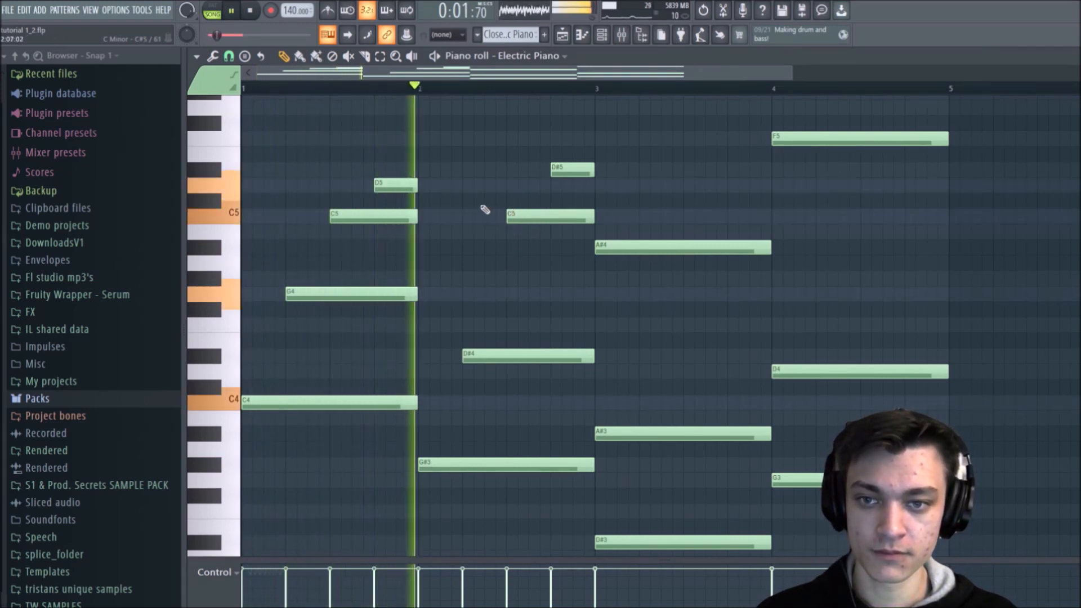
{"action": "left_click", "coordinate": [430, 169]}
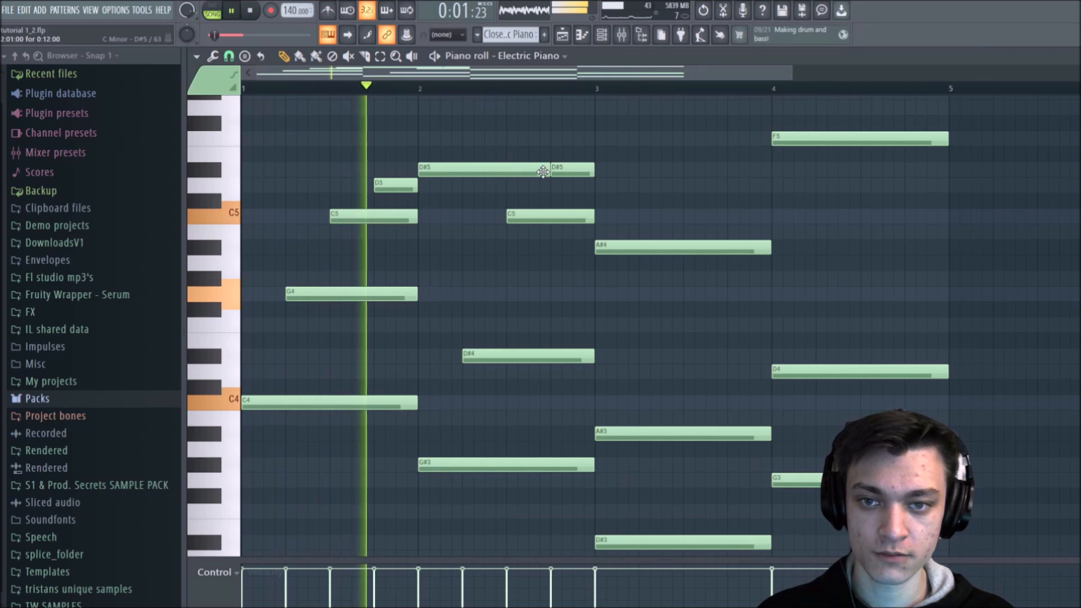
{"action": "left_click_drag", "start_coordinate": [458, 185], "coordinate": [468, 186]}
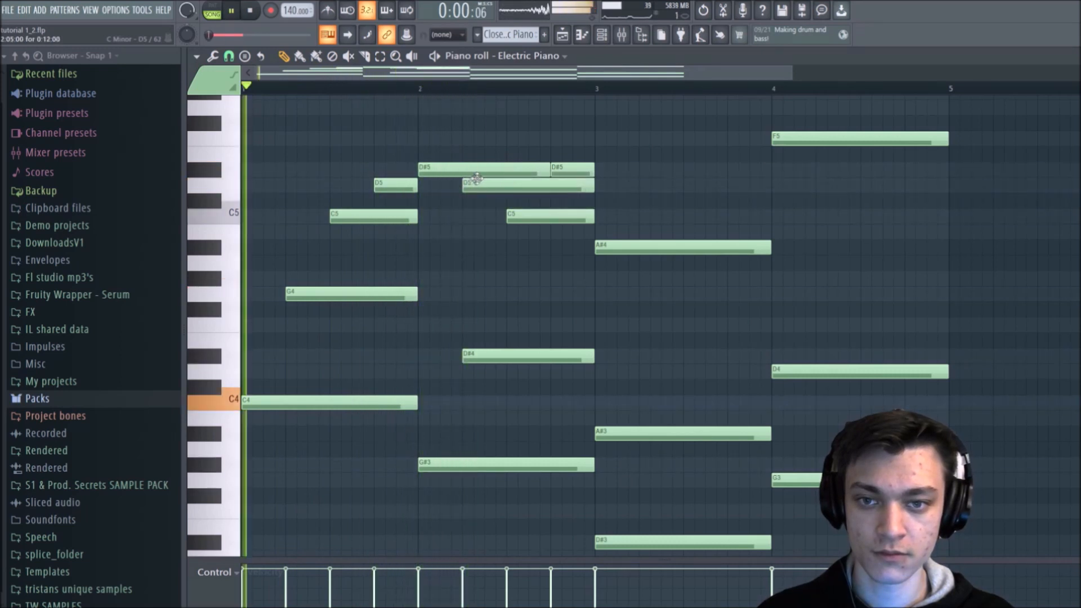
{"action": "right_click", "coordinate": [550, 170]}
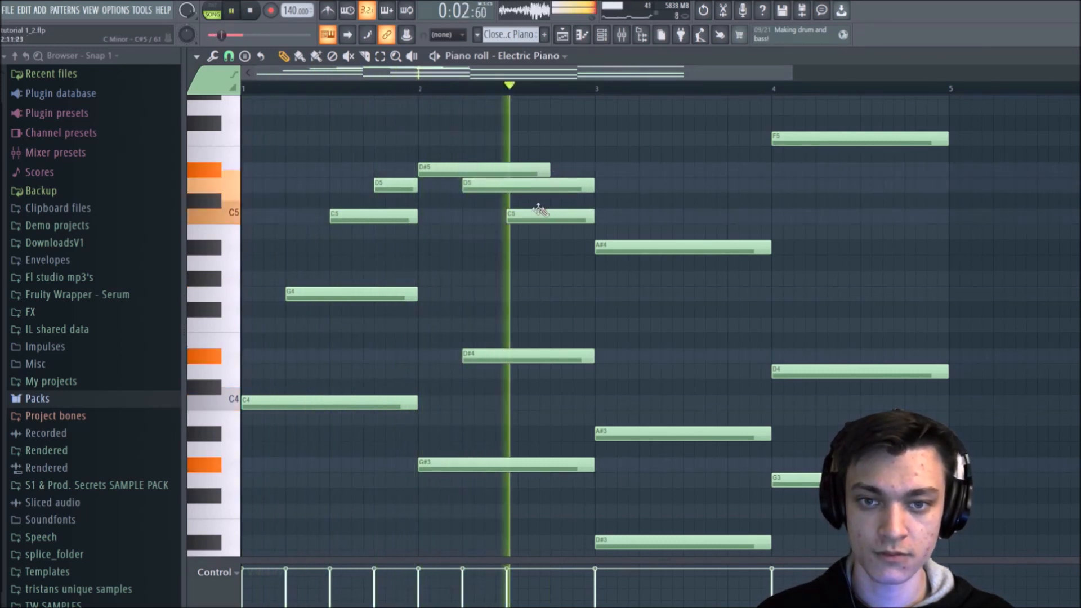
Step: In bar 2, delete D#4 and add a one-beat G4 on beat 4, then play the pattern
{"action": "key", "text": "space"}
{"action": "right_click", "coordinate": [535, 354]}
{"action": "mouse_move", "coordinate": [541, 310]}
{"action": "left_mouse_down"}
{"action": "mouse_move", "coordinate": [552, 278]}
{"action": "mouse_move", "coordinate": [552, 299]}
{"action": "left_mouse_up"}
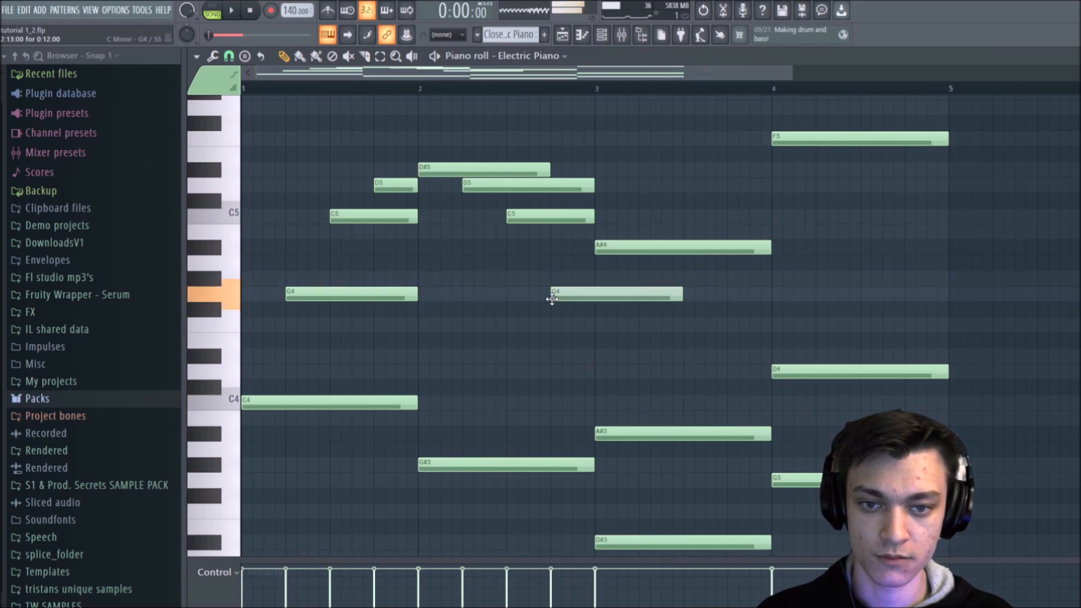
{"action": "key", "text": "space"}
{"action": "left_click_drag", "start_coordinate": [682, 299], "coordinate": [592, 338]}
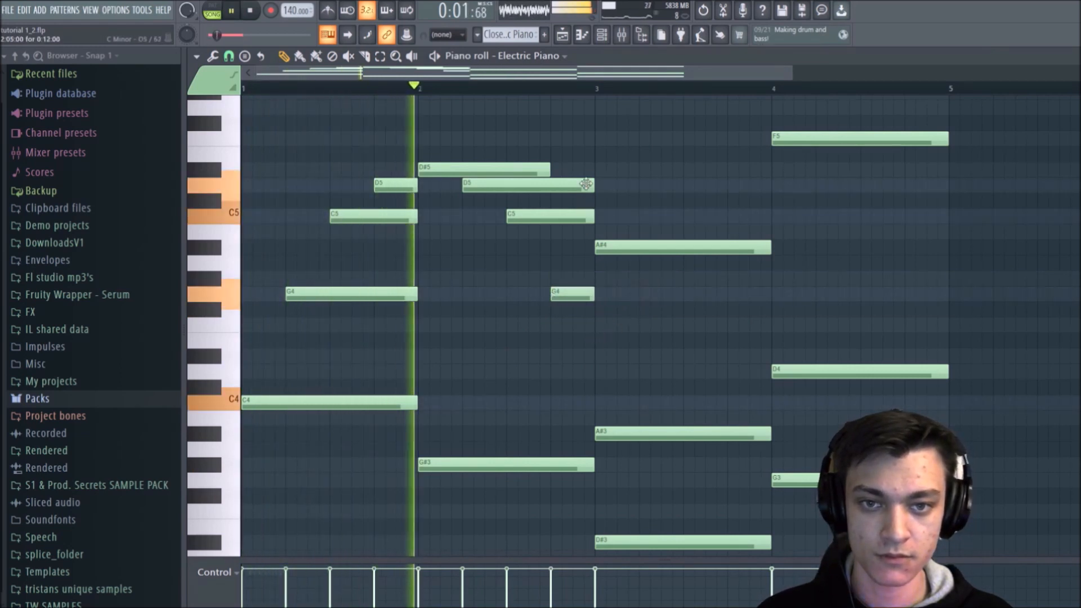
Step: Delete A#4 from bar 3, start A#3 on beat 2 while it still ends with the bar, and play the pattern
{"action": "right_click", "coordinate": [613, 246]}
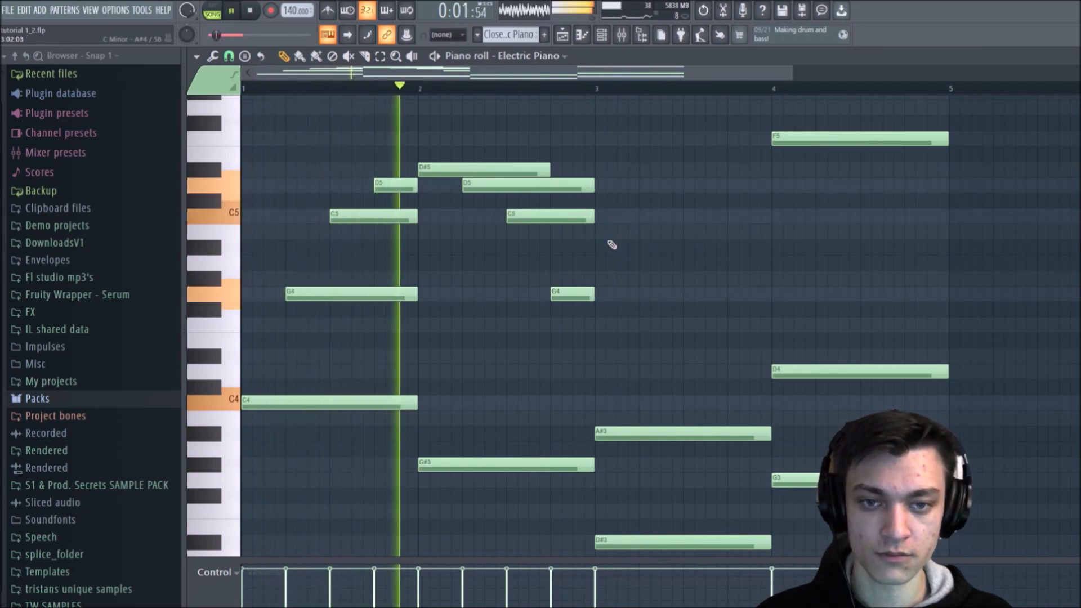
{"action": "left_click_drag", "start_coordinate": [597, 433], "coordinate": [688, 432]}
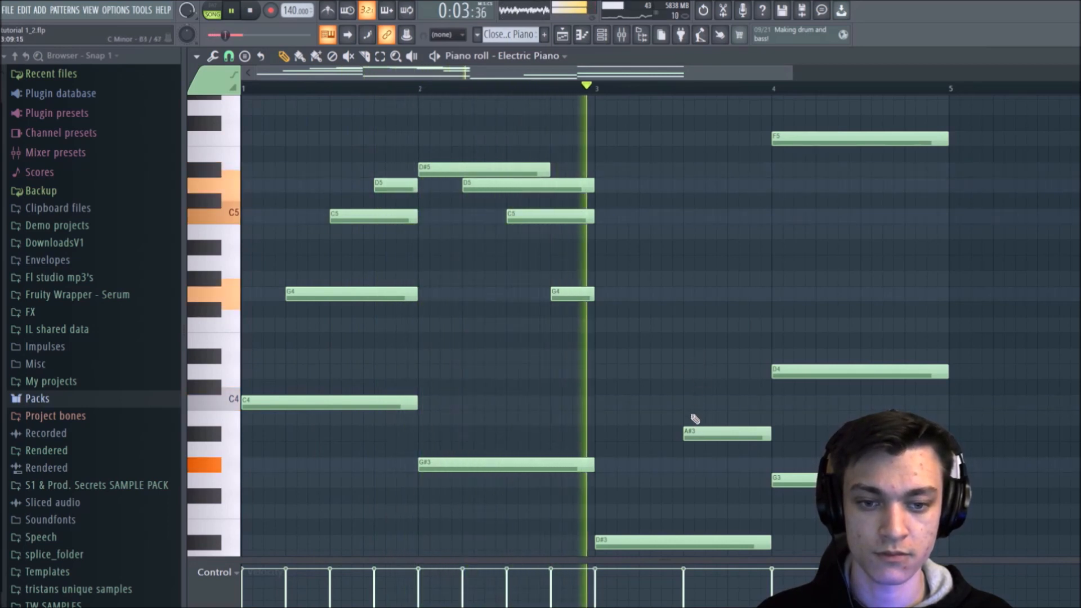
{"action": "key", "text": "space"}
{"action": "left_click_drag", "start_coordinate": [684, 434], "coordinate": [644, 441]}
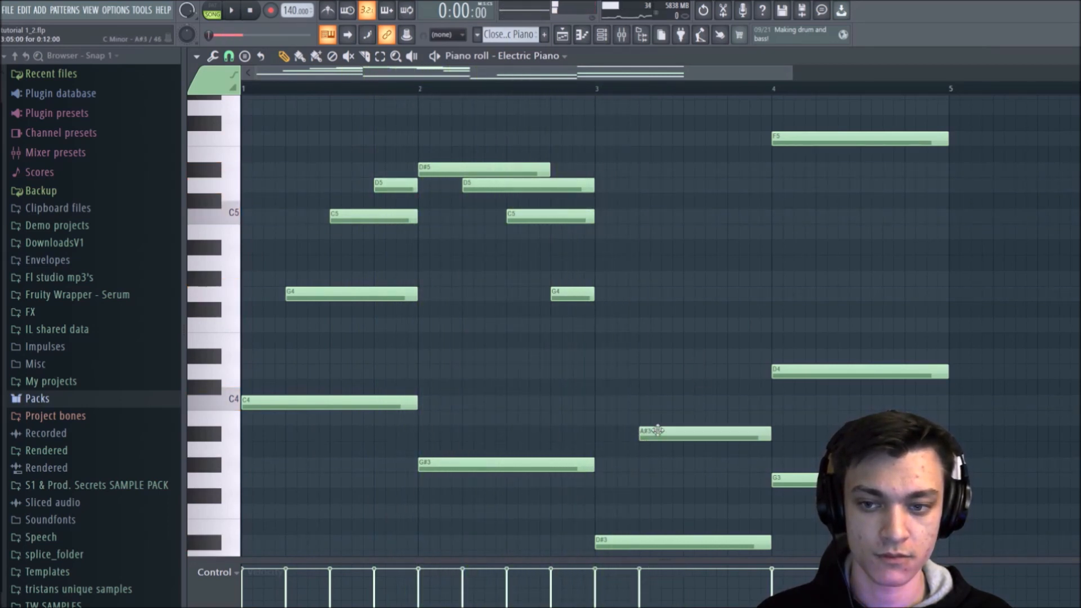
{"action": "key", "text": "space"}
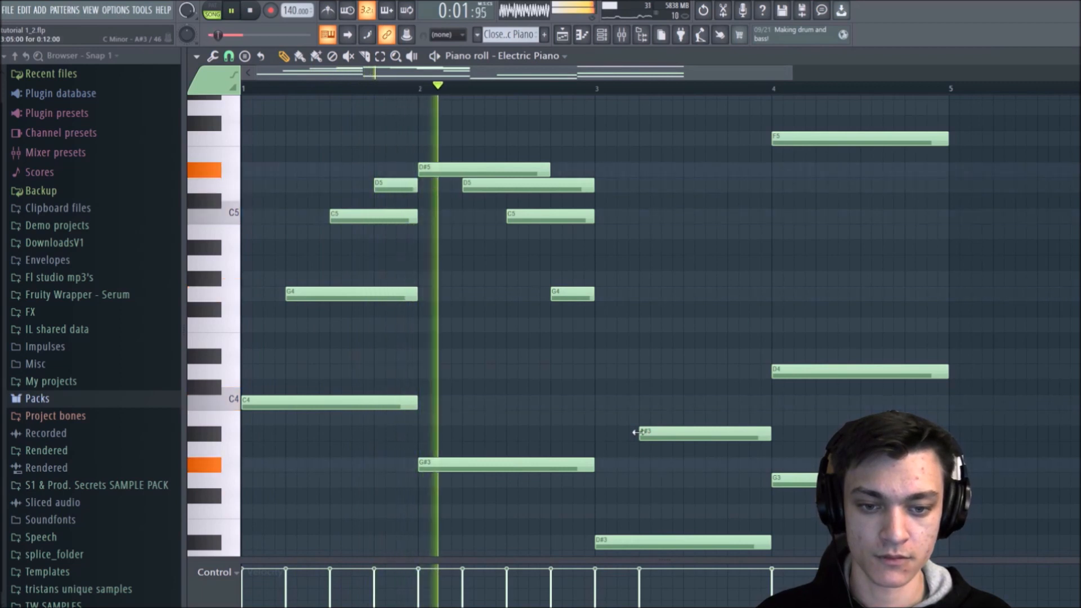
Step: Add a two-beat D4 on beat 3 of bar 3, ending with the bar, and play the pattern
{"action": "key", "text": "space"}
{"action": "left_click_drag", "start_coordinate": [678, 372], "coordinate": [726, 404]}
{"action": "key", "text": "space"}
{"action": "left_click_drag", "start_coordinate": [813, 403], "coordinate": [762, 372]}
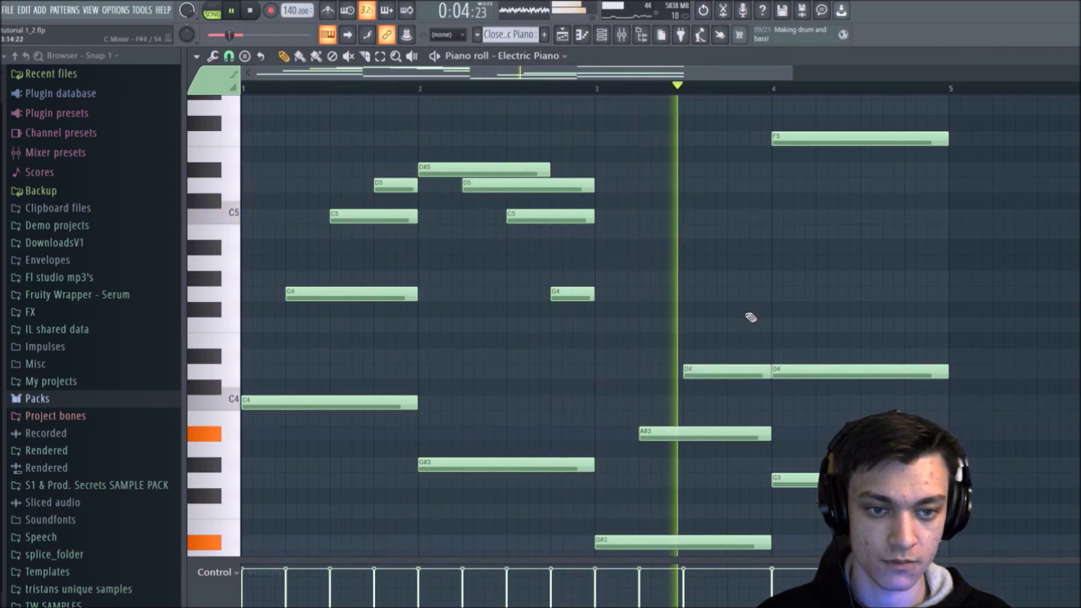
{"action": "left_click", "coordinate": [729, 338]}
{"action": "key", "text": "space"}
{"action": "left_click_drag", "start_coordinate": [730, 339], "coordinate": [758, 340]}
{"action": "right_click", "coordinate": [762, 340]}
Step: Raise the D4 in bar 3 to D#4, add a one-beat F4 on beat 4, and play the result
{"action": "left_click", "coordinate": [713, 372]}
{"action": "left_click_drag", "start_coordinate": [713, 372], "coordinate": [711, 356]}
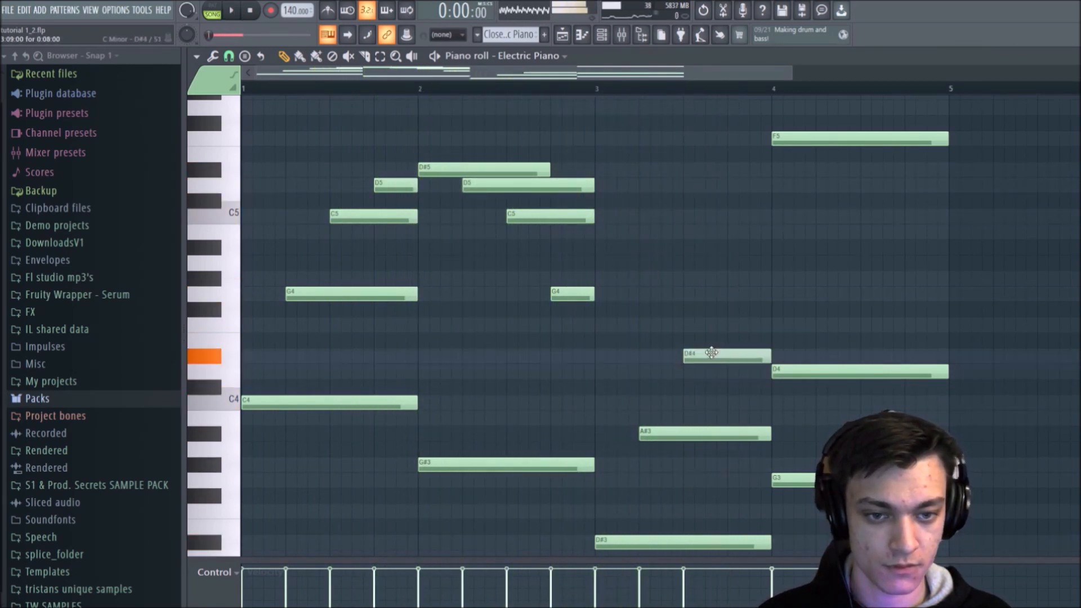
{"action": "key", "text": "space"}
{"action": "left_click", "coordinate": [732, 326]}
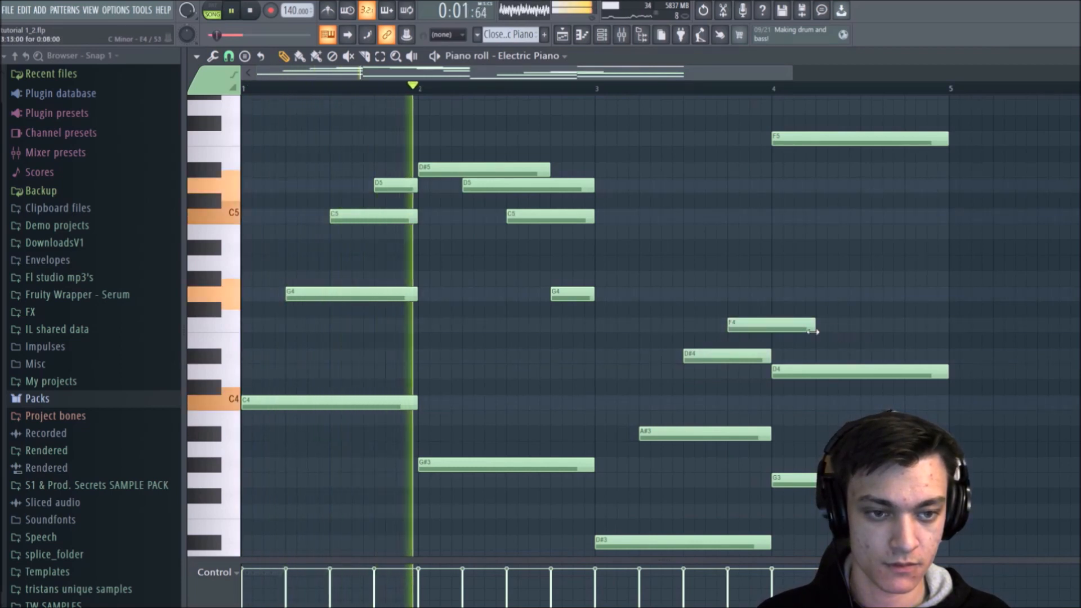
{"action": "left_click_drag", "start_coordinate": [815, 326], "coordinate": [771, 327]}
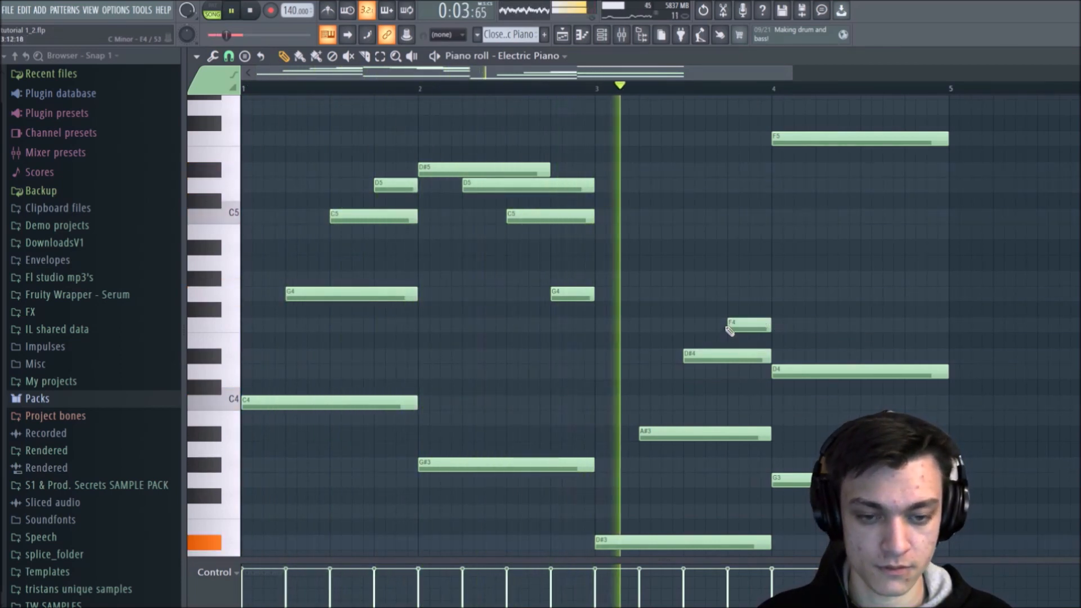
{"action": "key", "text": "space"}
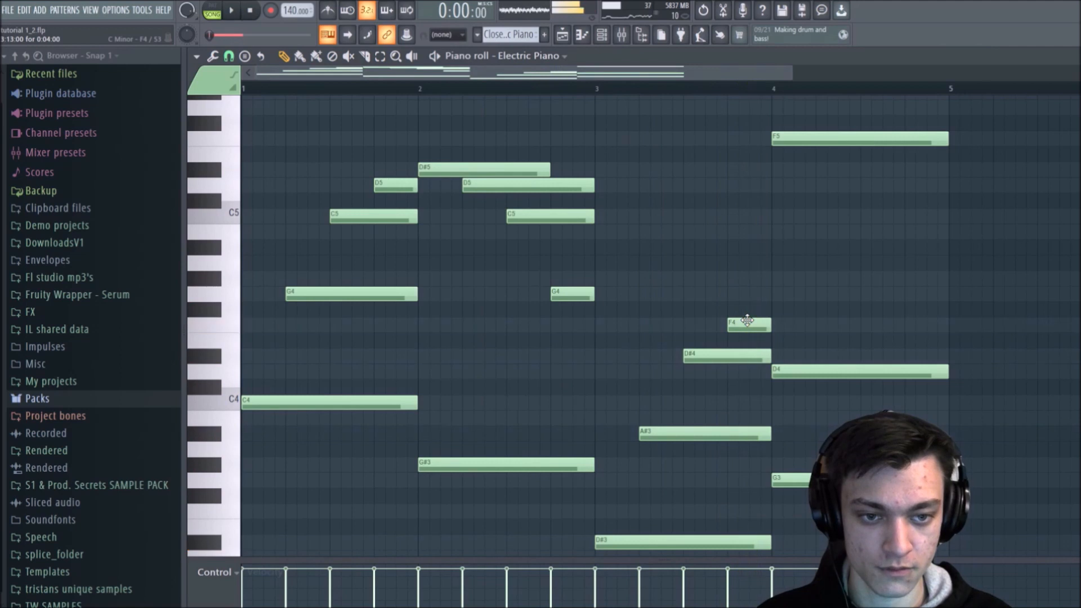
Step: In bar 4, add a full-bar G4 and delete the D4 and F5 notes, keeping G3
{"action": "left_click", "coordinate": [777, 294]}
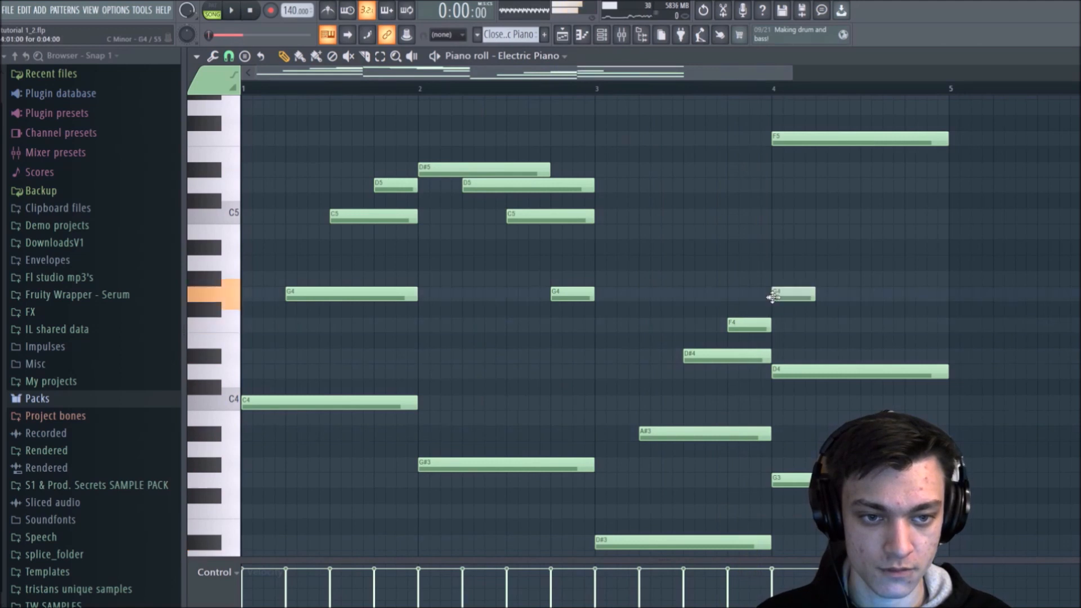
{"action": "right_click", "coordinate": [780, 371]}
{"action": "right_click", "coordinate": [789, 478]}
{"action": "scroll", "coordinate": [814, 446], "scroll_direction": "down", "scroll_amount": 5}
{"action": "key", "text": "ctrl+z"}
{"action": "right_click", "coordinate": [797, 232]}
{"action": "key", "text": "space"}
{"action": "scroll", "coordinate": [812, 208], "scroll_direction": "up", "scroll_amount": 2}
{"action": "left_click_drag", "start_coordinate": [813, 247], "coordinate": [948, 236]}
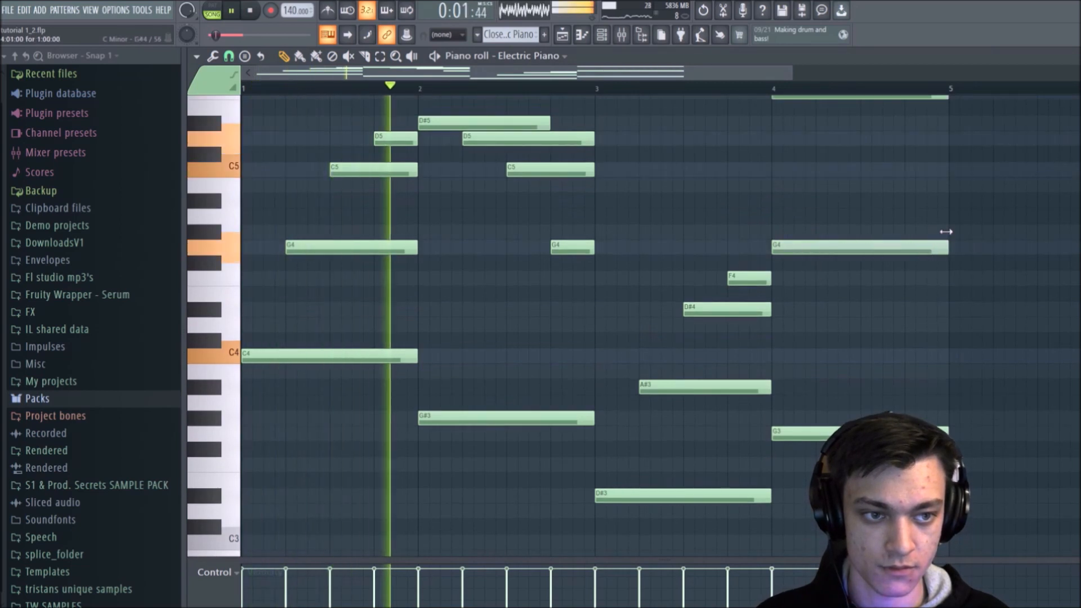
{"action": "scroll", "coordinate": [857, 163], "scroll_direction": "up", "scroll_amount": 7}
{"action": "scroll", "coordinate": [829, 242], "scroll_direction": "down", "scroll_amount": 10}
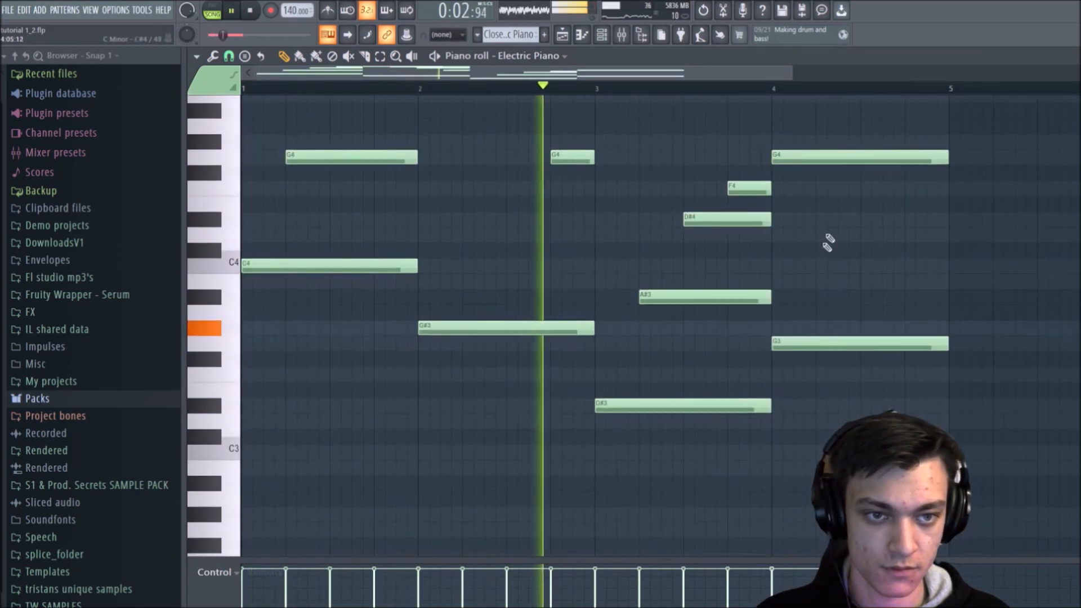
Step: Add a descending line to bar 4 with D#4 on beat 2, C4 on beat 3 and A#3 on beat 4, and play it
{"action": "left_click", "coordinate": [839, 188]}
{"action": "left_click", "coordinate": [889, 219]}
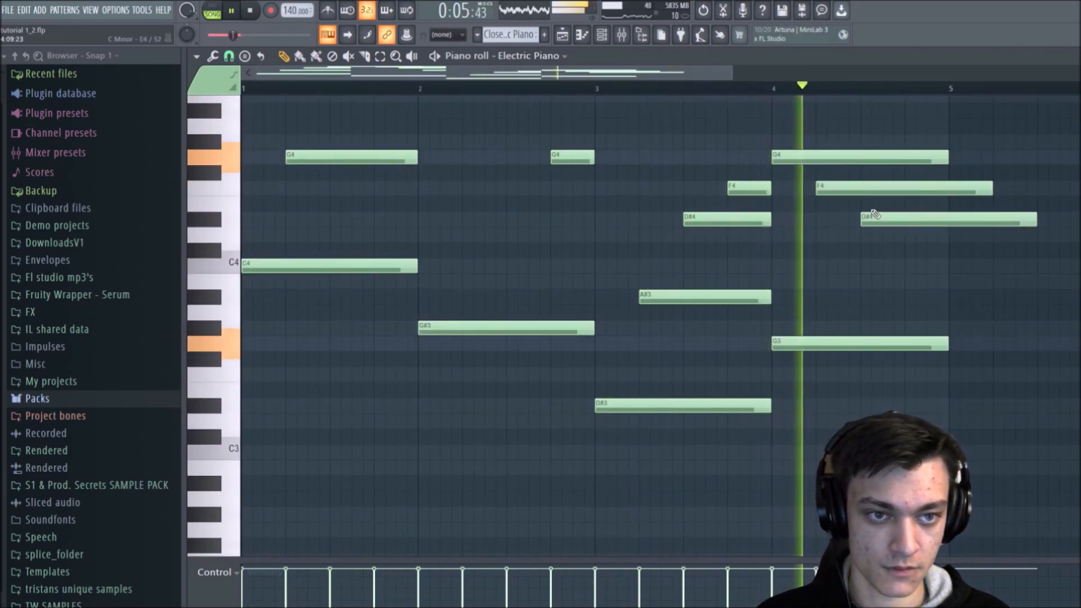
{"action": "key", "text": "space"}
{"action": "left_click_drag", "start_coordinate": [887, 188], "coordinate": [901, 301]}
{"action": "key", "text": "space"}
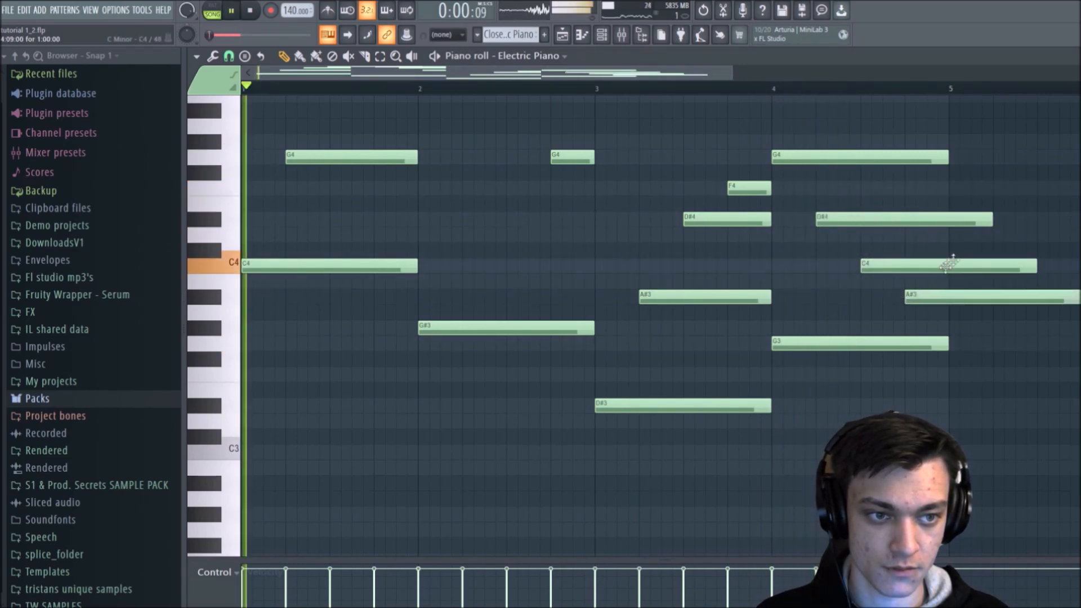
Step: Shorten the A#3, C4 and D#4 notes in bar 4 so they all end with the bar
{"action": "left_click_drag", "start_coordinate": [1075, 303], "coordinate": [948, 303]}
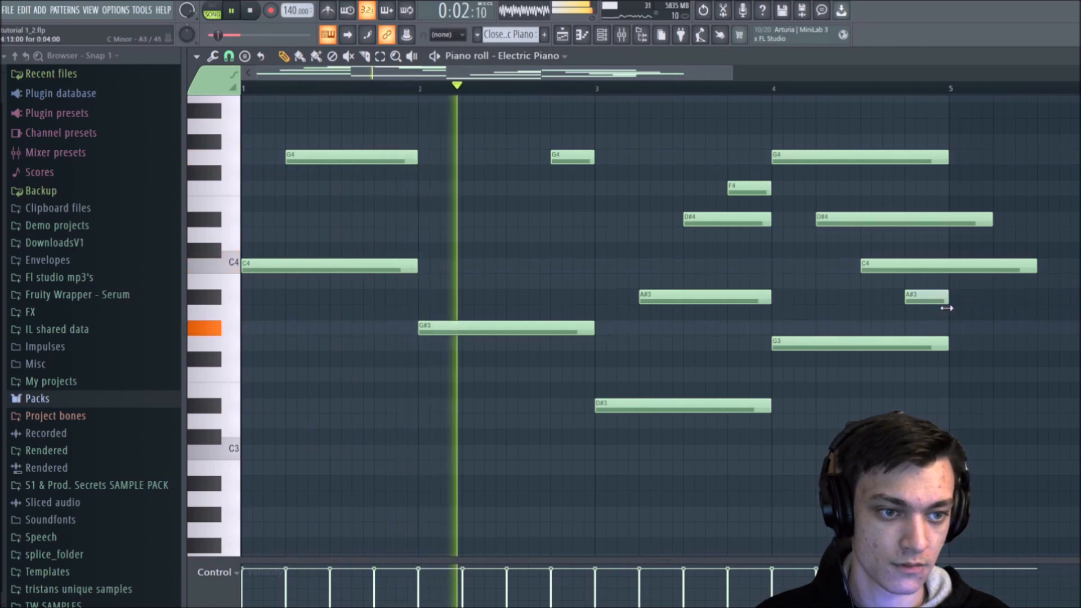
{"action": "left_click_drag", "start_coordinate": [1036, 265], "coordinate": [949, 260]}
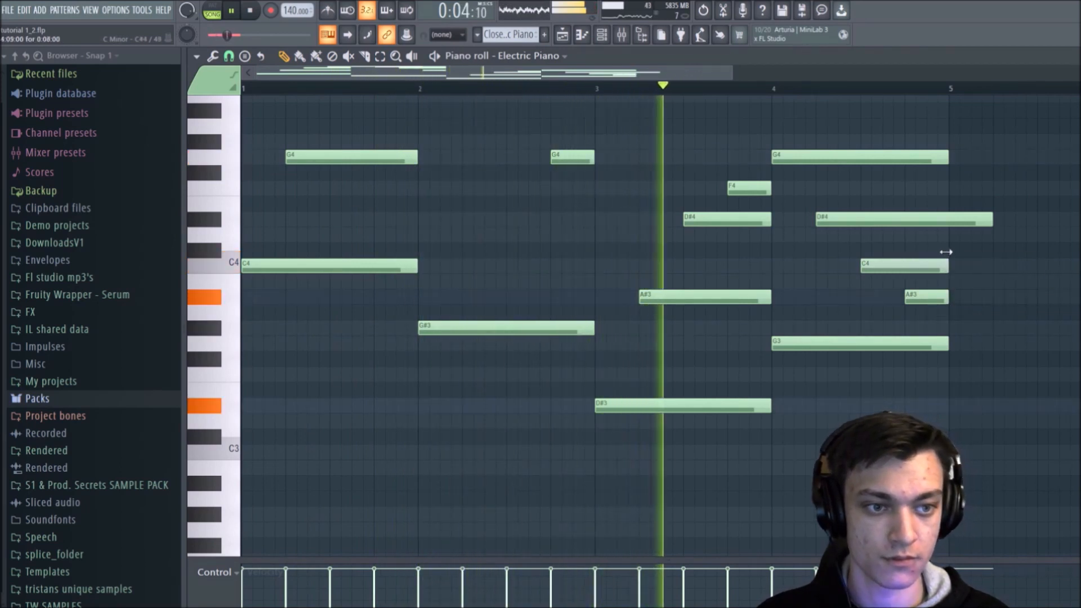
{"action": "left_click_drag", "start_coordinate": [993, 220], "coordinate": [945, 224]}
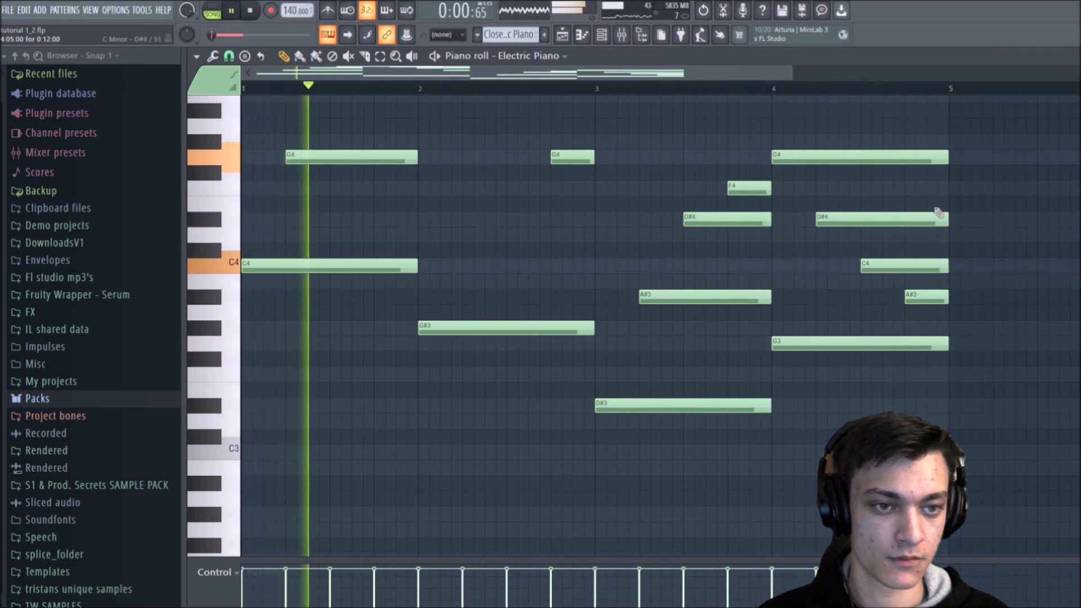
Step: Shorten the G4 in bar 4 to seven steps and the D#4 and C4 to one beat each
{"action": "left_click_drag", "start_coordinate": [944, 159], "coordinate": [815, 159]}
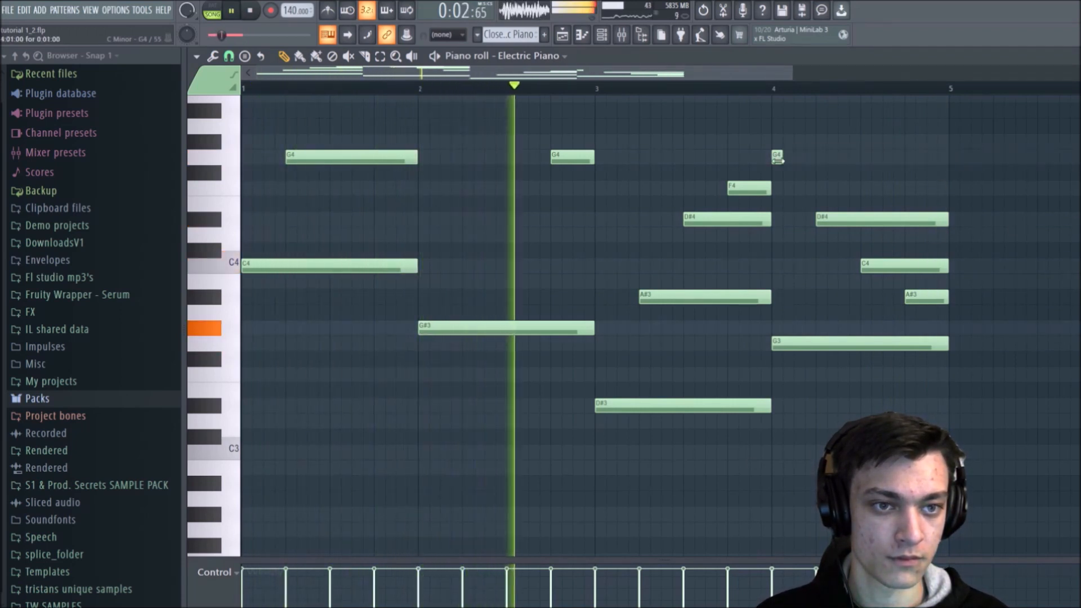
{"action": "left_click_drag", "start_coordinate": [815, 159], "coordinate": [848, 159]}
{"action": "left_click_drag", "start_coordinate": [948, 219], "coordinate": [882, 221]}
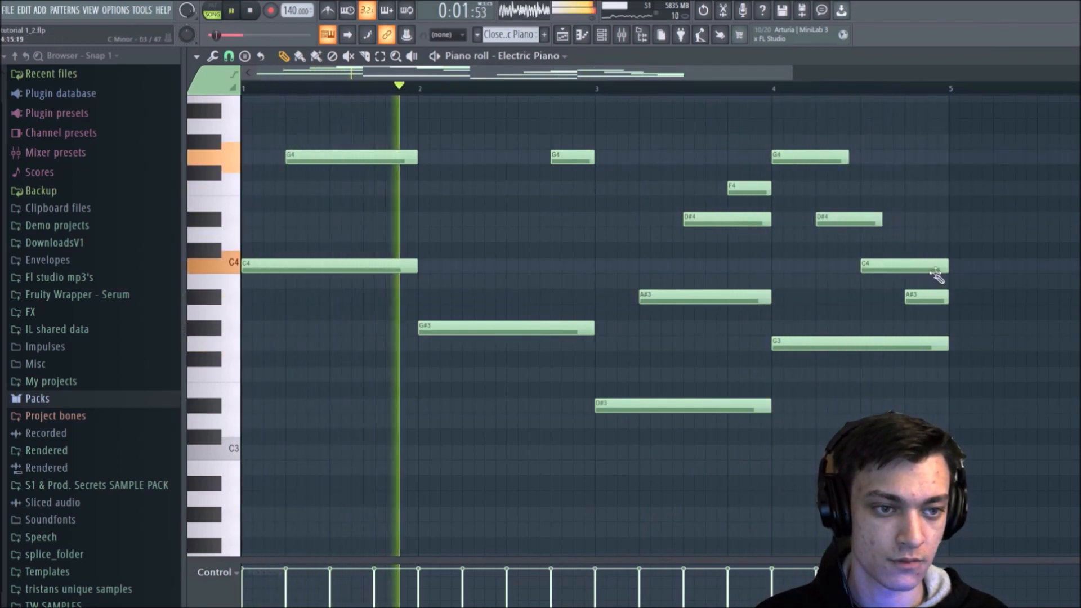
{"action": "left_click_drag", "start_coordinate": [947, 266], "coordinate": [904, 265]}
{"action": "left_click_drag", "start_coordinate": [875, 216], "coordinate": [853, 218]}
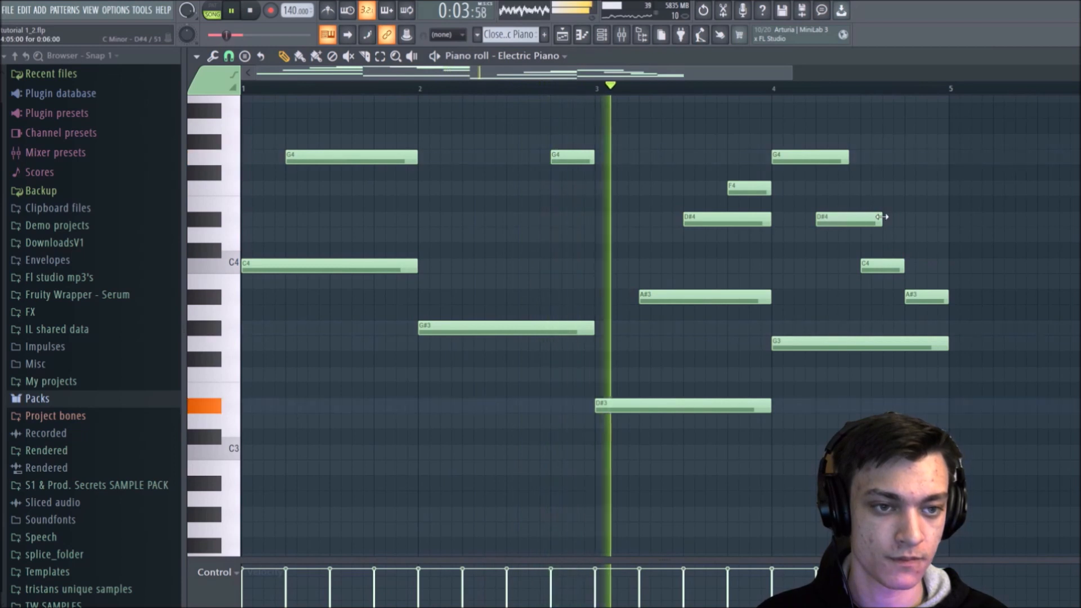
{"action": "scroll", "coordinate": [883, 229], "scroll_direction": "up", "scroll_amount": 3}
{"action": "key", "text": "space"}
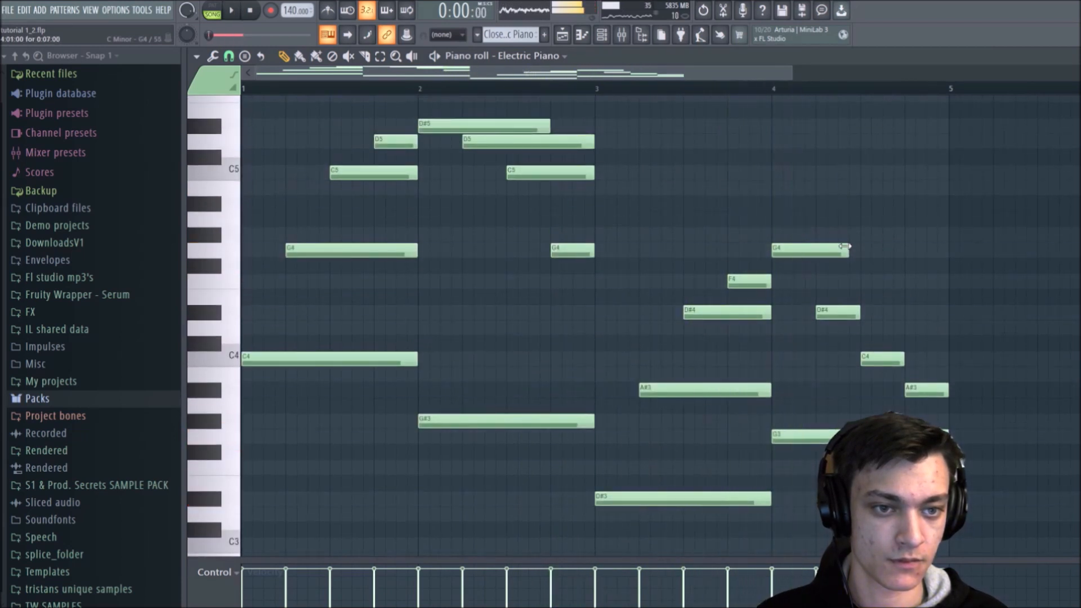
Step: Add one-beat notes F4 on beat 2, G#4 on beat 3 and G4 on beat 4 of bar 4, and start playback
{"action": "left_click", "coordinate": [820, 281]}
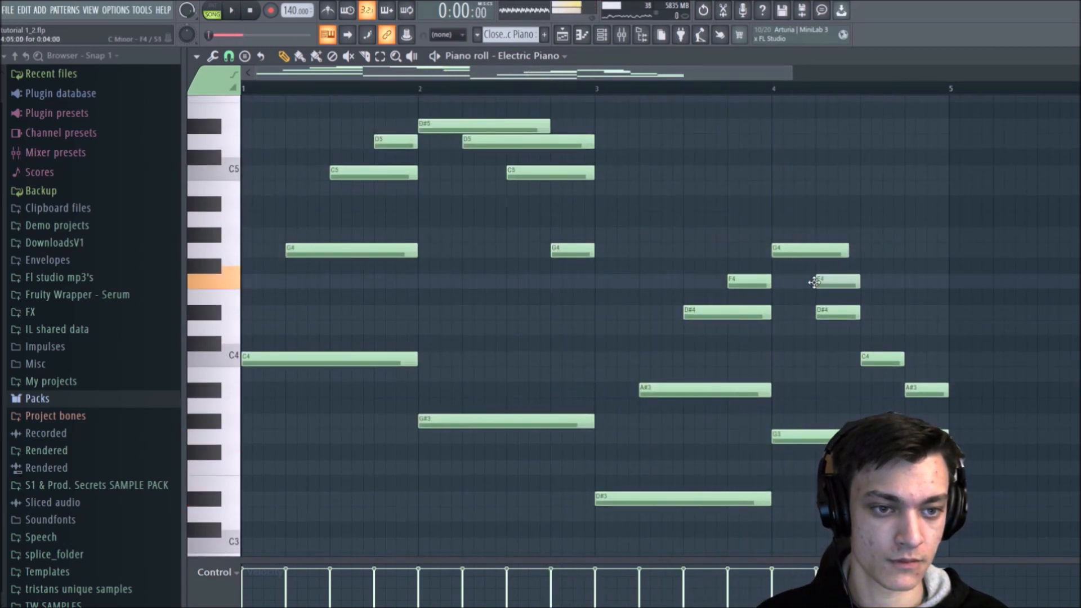
{"action": "left_click", "coordinate": [862, 236]}
{"action": "left_click", "coordinate": [907, 251]}
{"action": "key", "text": "space"}
Step: Delete C4, A#3 and D#4 from bar 4 and shorten the G4 on beat 1 to one beat, listening through the pattern
{"action": "right_click", "coordinate": [894, 360]}
{"action": "right_click", "coordinate": [930, 389]}
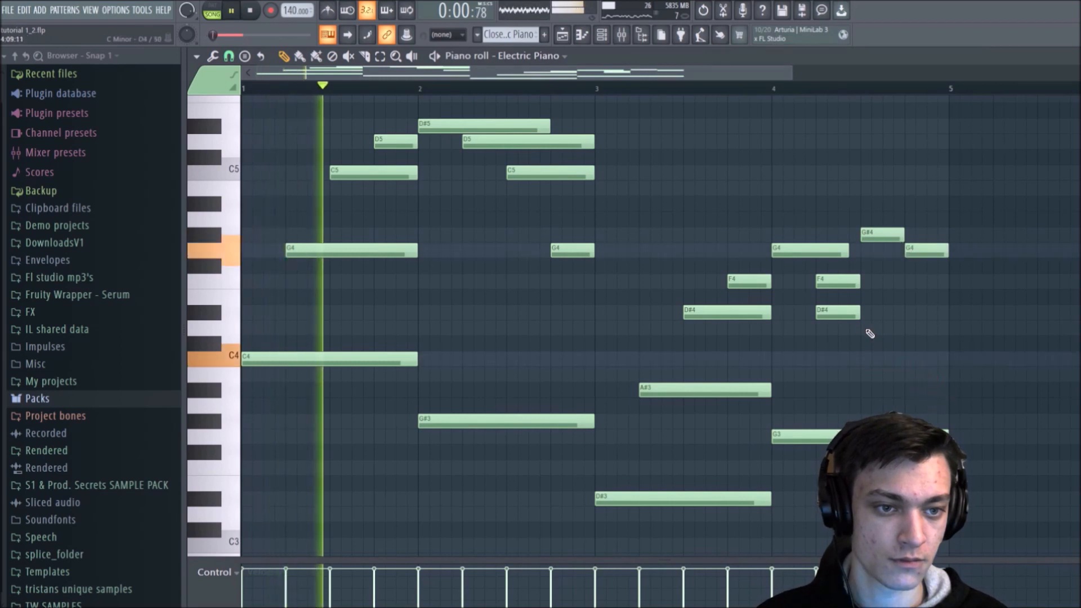
{"action": "right_click", "coordinate": [842, 313]}
{"action": "left_click_drag", "start_coordinate": [848, 252], "coordinate": [815, 252]}
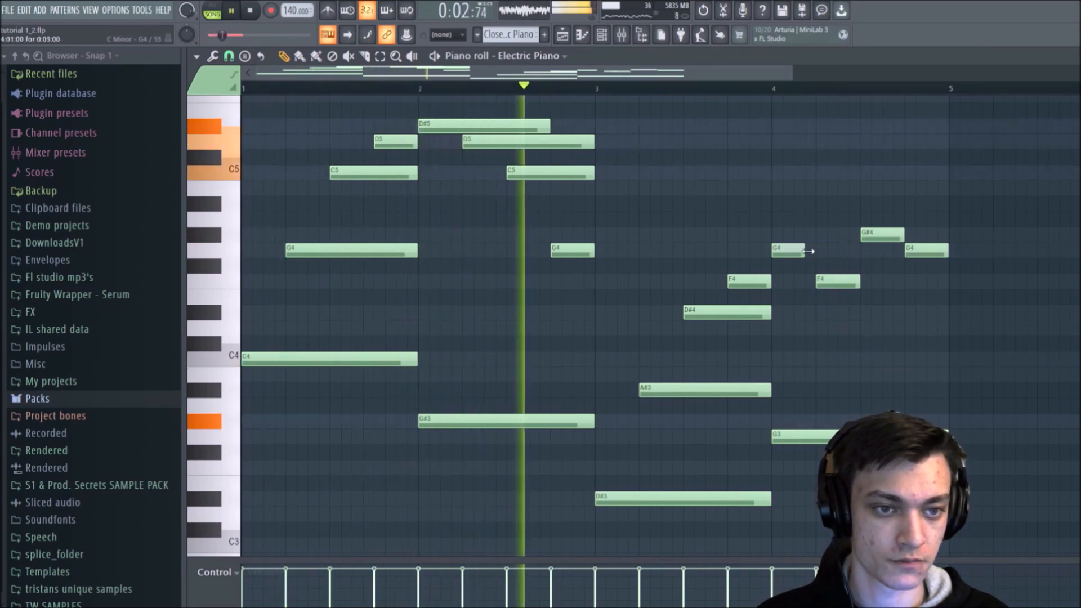
{"action": "scroll", "coordinate": [768, 220], "scroll_direction": "up", "scroll_amount": 3}
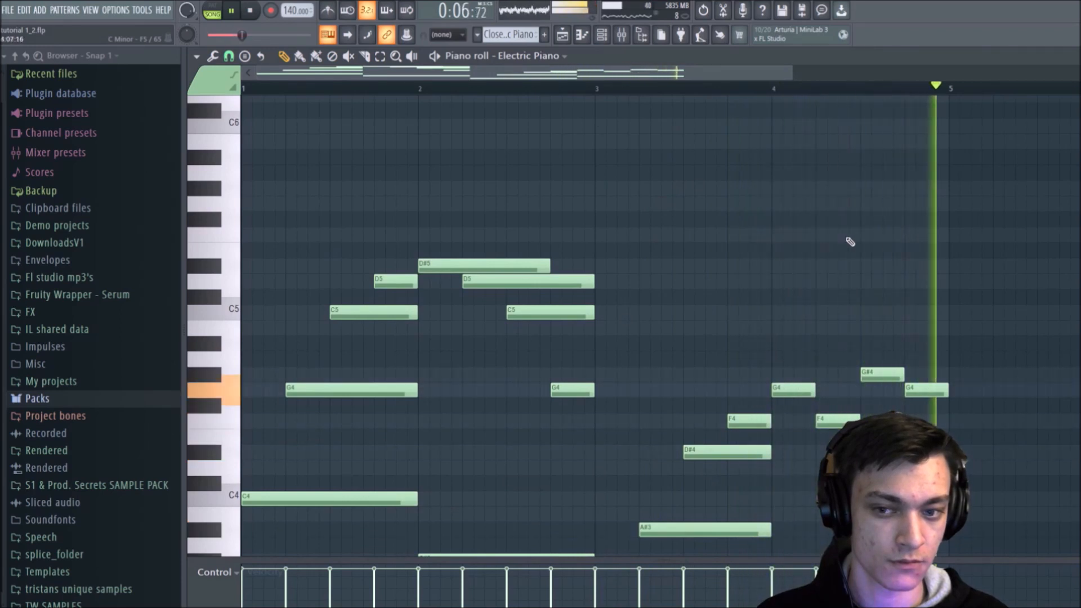
{"action": "key", "text": "space"}
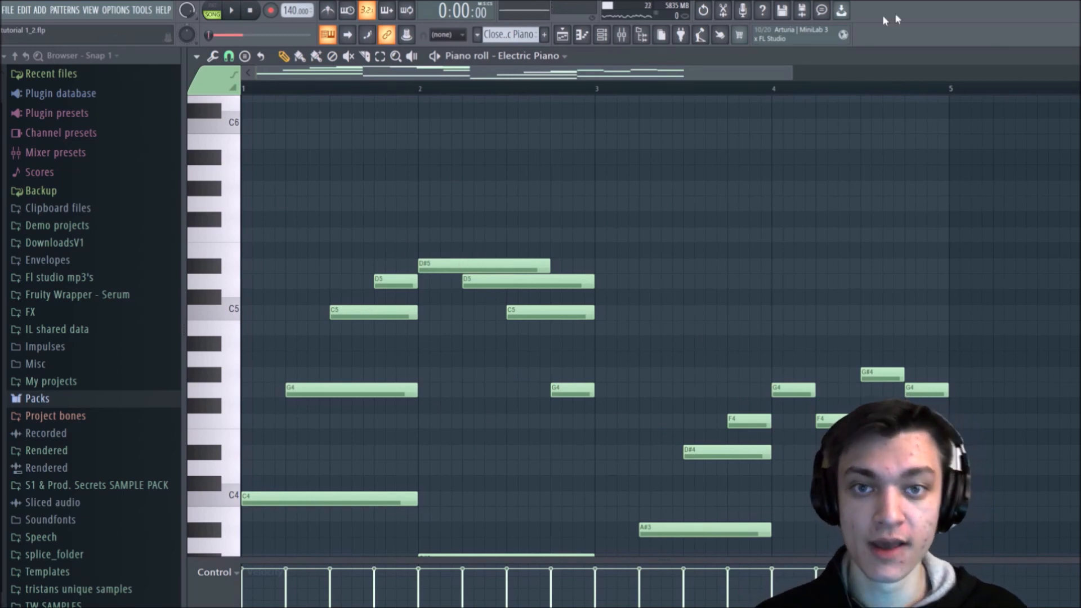
Step: Show the playlist arrangement, select the clips in bars 1 to 4, and clear the selection
{"action": "left_click", "coordinate": [564, 38]}
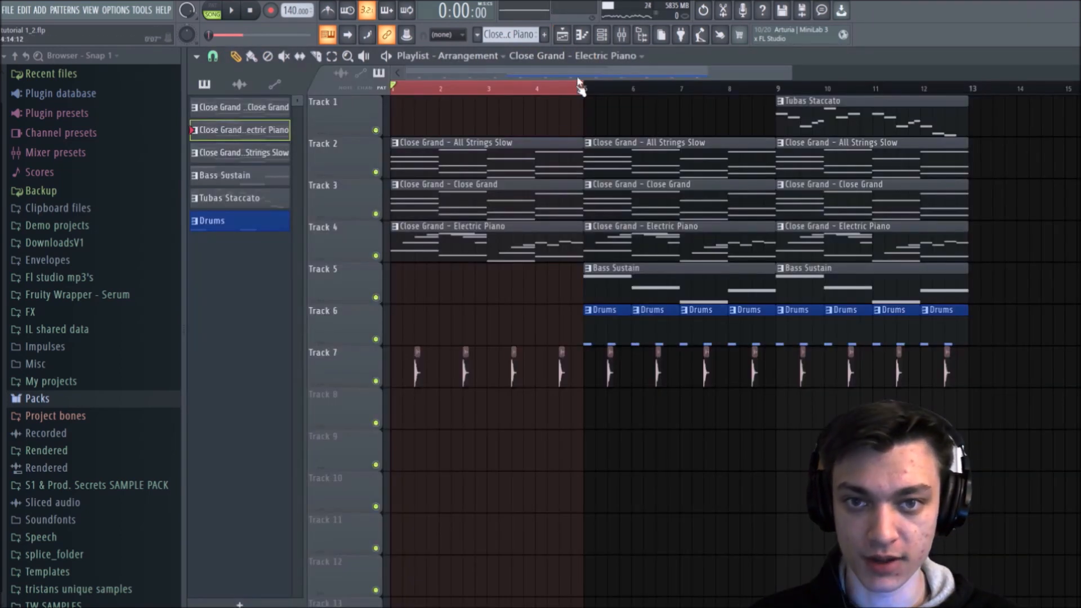
{"action": "left_click_drag", "start_coordinate": [474, 94], "coordinate": [591, 73]}
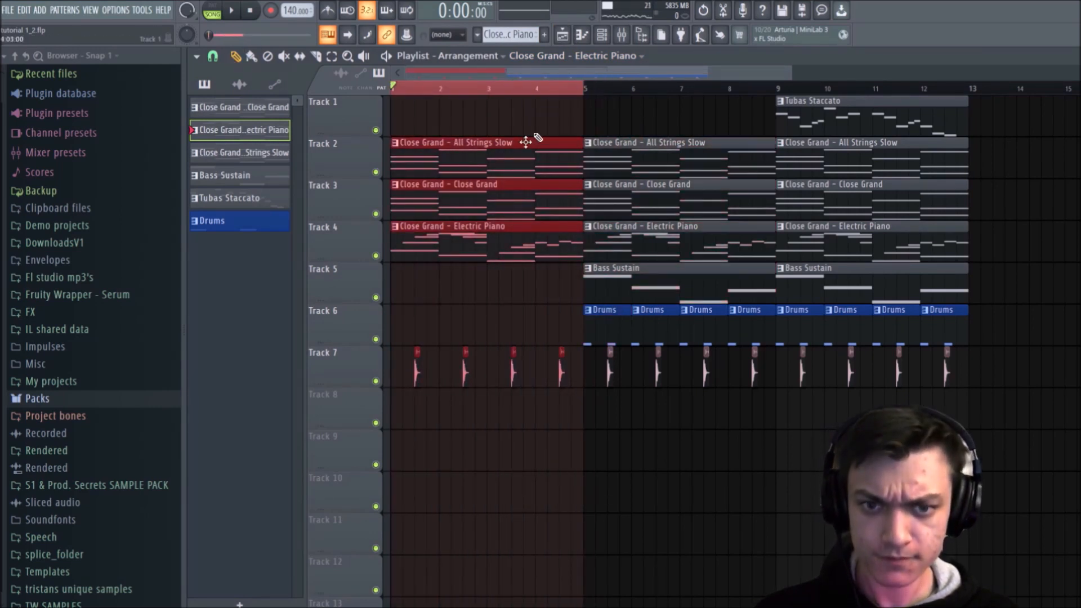
{"action": "left_click", "coordinate": [444, 297], "text": "ctrl"}
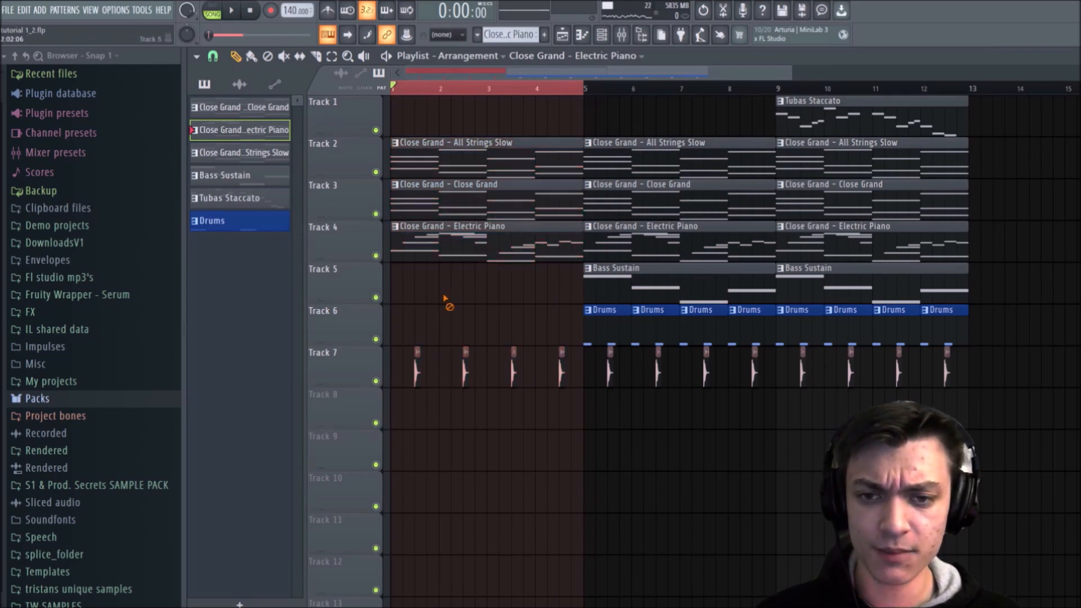
Step: Reopen the Electric Piano pattern's notes and shorten the D#5 at the start of bar 2 to two beats
{"action": "double_click", "coordinate": [513, 234]}
{"action": "left_click_drag", "start_coordinate": [616, 75], "coordinate": [402, 75]}
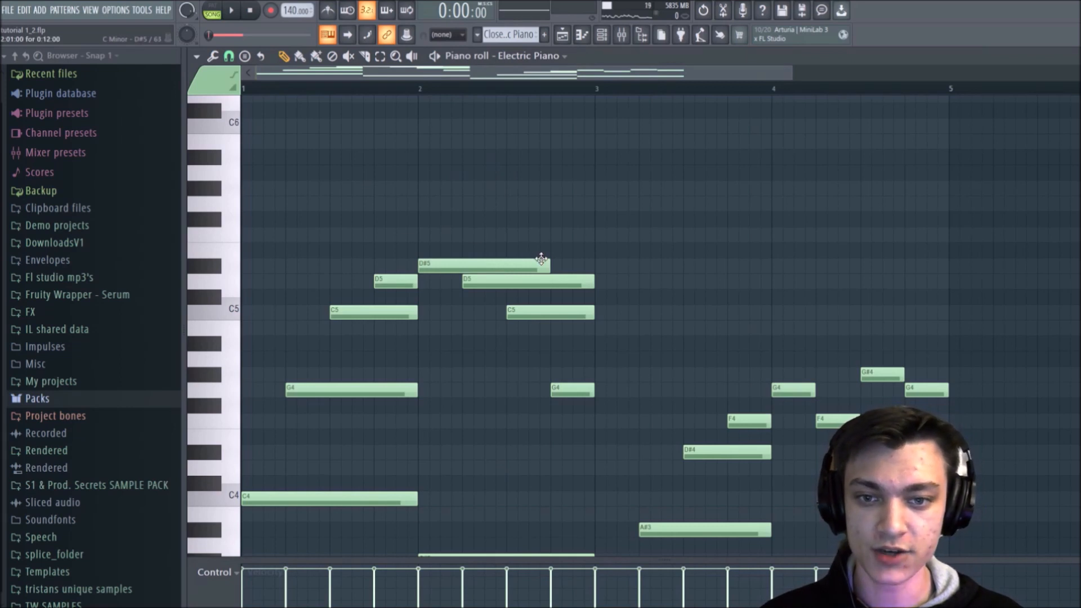
{"action": "left_click_drag", "start_coordinate": [548, 268], "coordinate": [527, 289]}
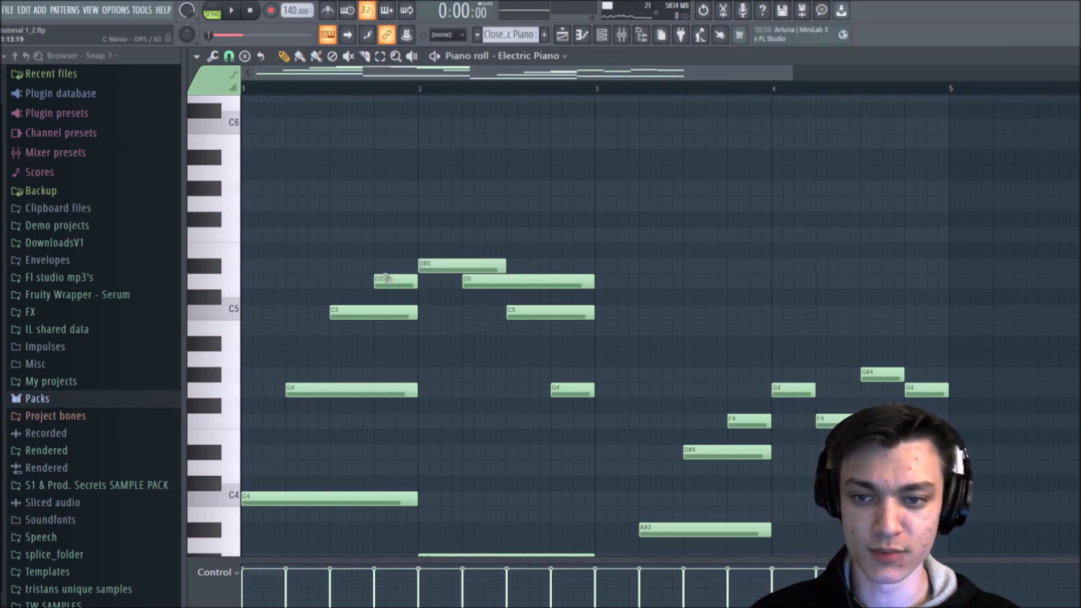
{"action": "left_click", "coordinate": [278, 280]}
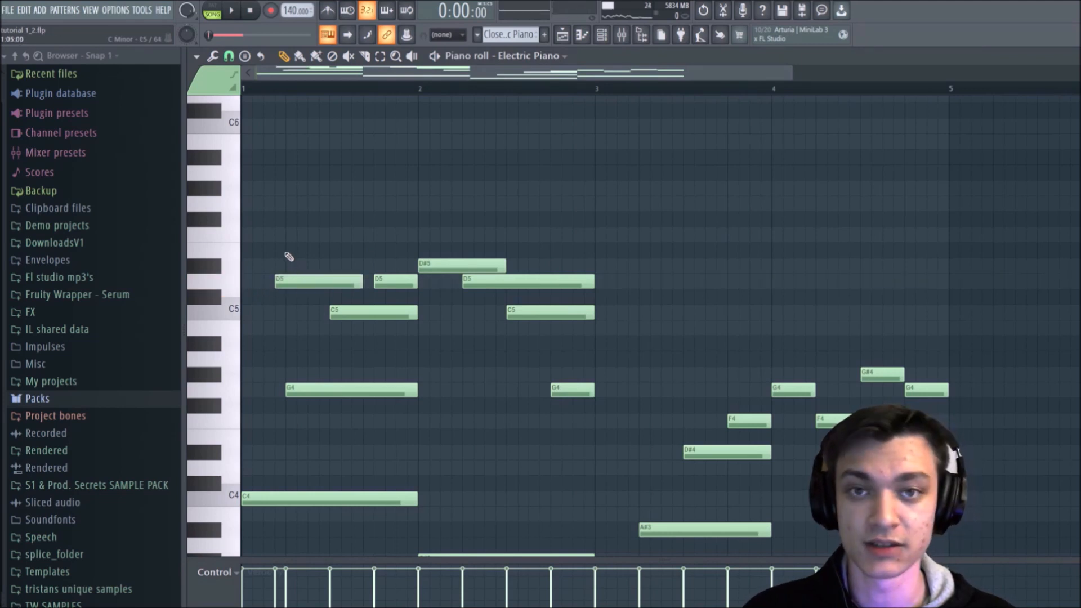
{"action": "right_click", "coordinate": [286, 281]}
{"action": "left_click", "coordinate": [277, 311]}
{"action": "right_click", "coordinate": [285, 312]}
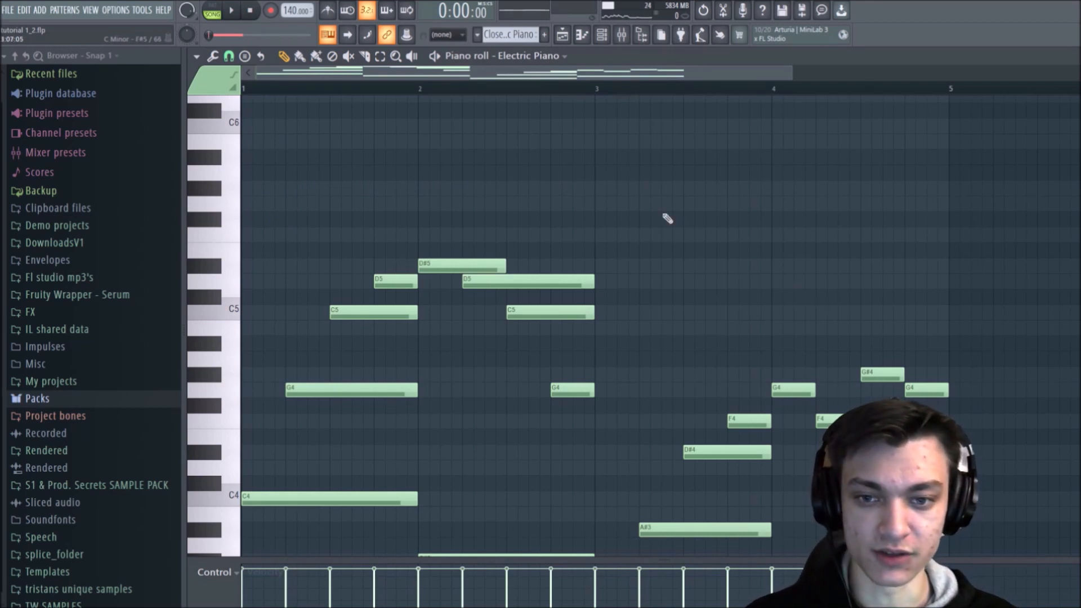
Step: Add eight consecutive one-beat G#5 notes across bars 1 and 2 of the Electric Piano pattern
{"action": "scroll", "coordinate": [668, 218], "scroll_direction": "down", "scroll_amount": 4}
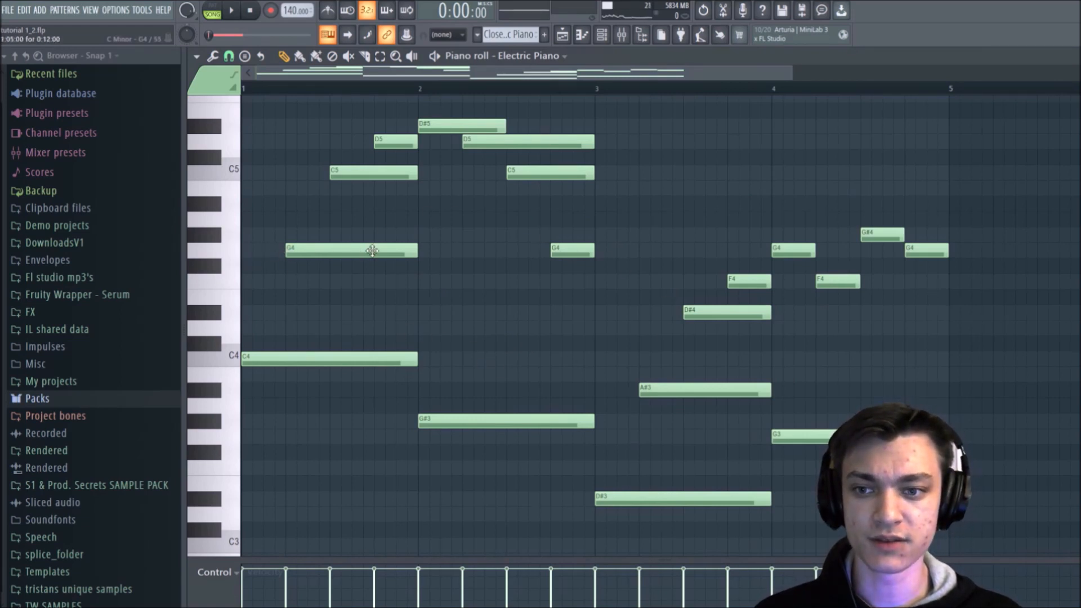
{"action": "scroll", "coordinate": [377, 255], "scroll_direction": "up", "scroll_amount": 3}
{"action": "mouse_move", "coordinate": [301, 141]}
{"action": "left_mouse_down"}
{"action": "mouse_move", "coordinate": [299, 120]}
{"action": "mouse_move", "coordinate": [299, 149]}
{"action": "mouse_move", "coordinate": [299, 137]}
{"action": "mouse_move", "coordinate": [313, 141]}
{"action": "mouse_move", "coordinate": [285, 141]}
{"action": "left_mouse_up"}
{"action": "left_click", "coordinate": [288, 142]}
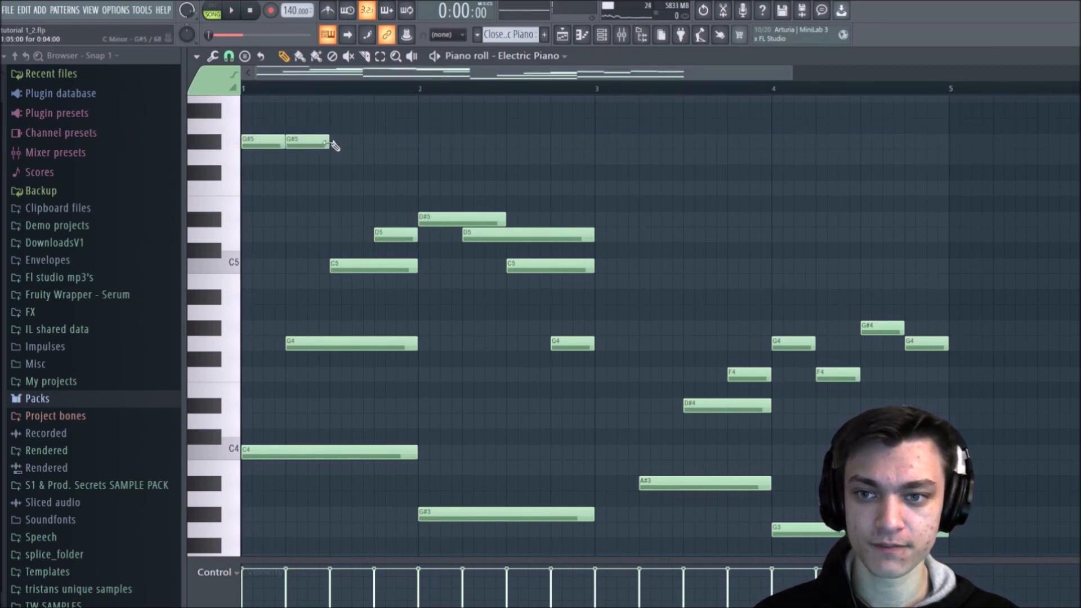
{"action": "left_click", "coordinate": [333, 142]}
{"action": "left_click", "coordinate": [378, 142]}
{"action": "mouse_move", "coordinate": [442, 142]}
{"action": "left_mouse_down"}
{"action": "mouse_move", "coordinate": [420, 142]}
{"action": "mouse_move", "coordinate": [441, 141]}
{"action": "left_mouse_up"}
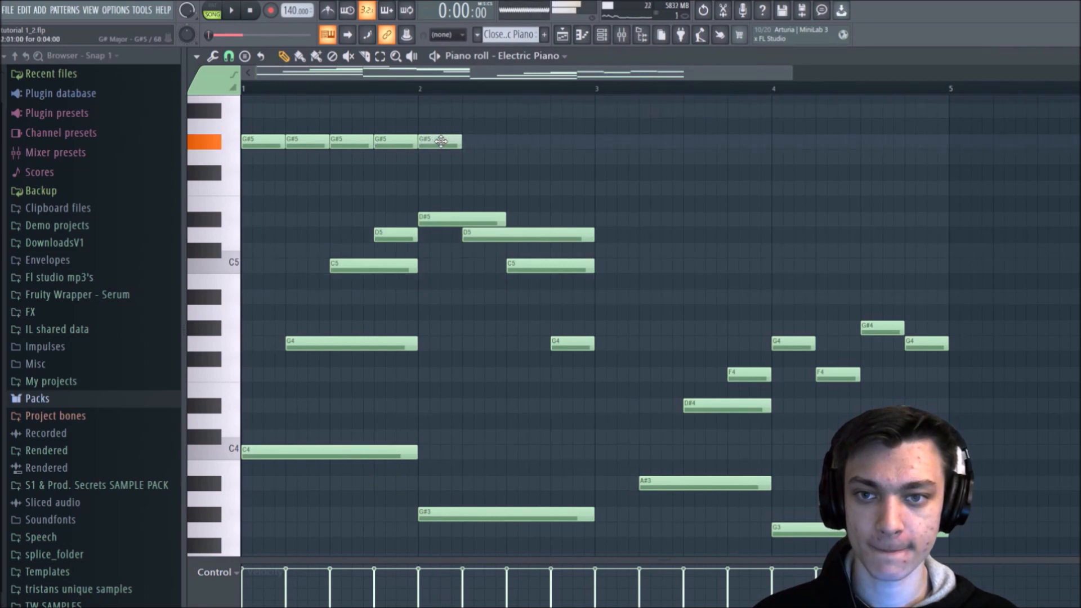
{"action": "left_click", "coordinate": [467, 143]}
{"action": "left_click_drag", "start_coordinate": [521, 151], "coordinate": [516, 150]}
{"action": "right_click", "coordinate": [523, 152]}
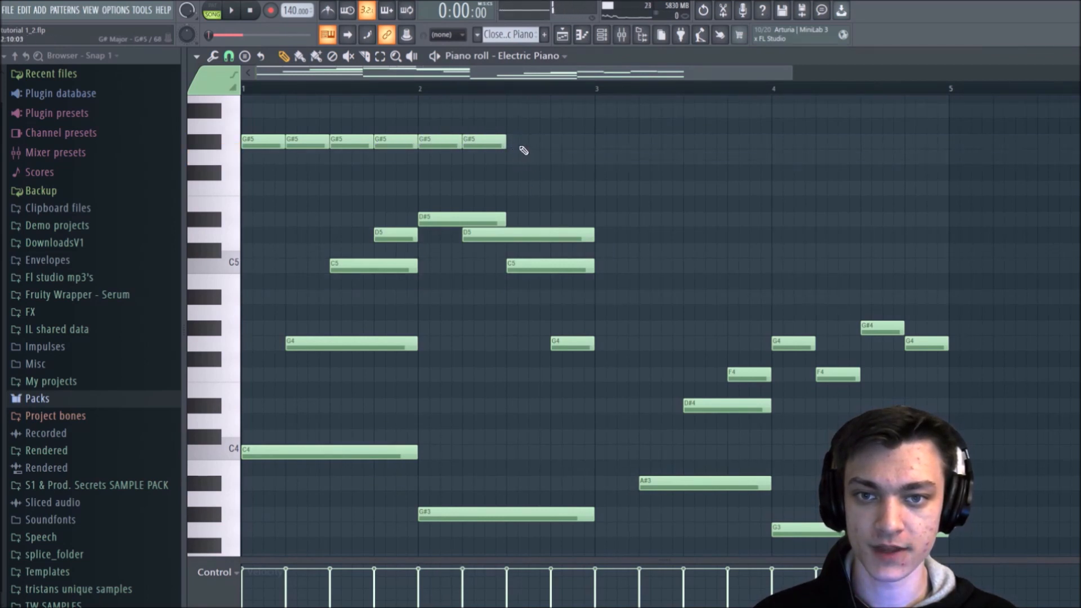
{"action": "left_click", "coordinate": [524, 144]}
{"action": "left_click", "coordinate": [566, 142]}
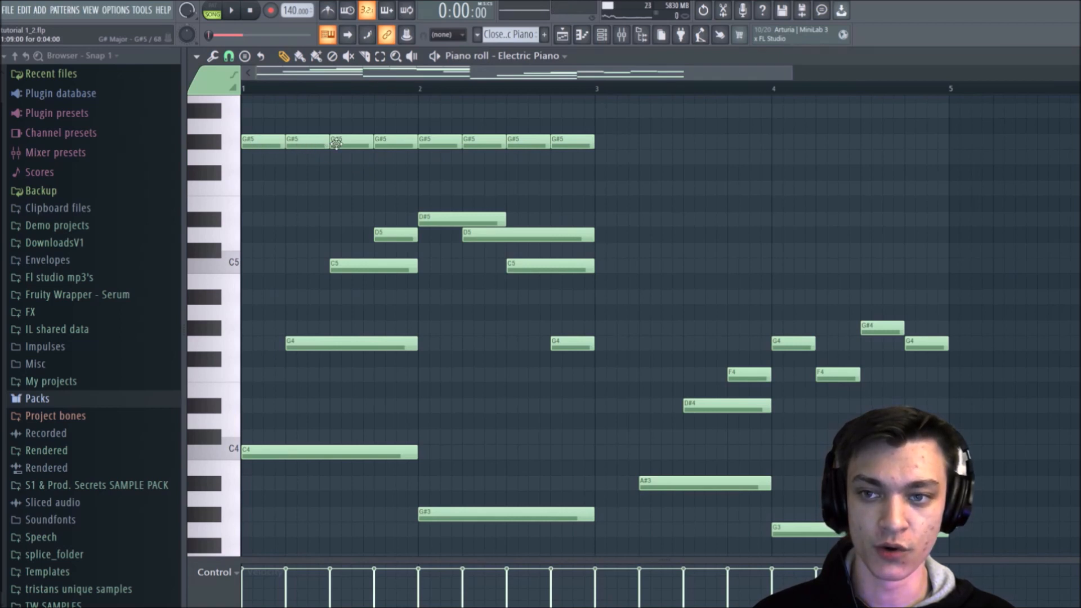
Step: Delete all the one-beat G#5 notes from bars 1 and 2
{"action": "right_click", "coordinate": [586, 144]}
{"action": "right_click", "coordinate": [528, 144]}
{"action": "right_click", "coordinate": [484, 144]}
{"action": "right_click", "coordinate": [439, 144]}
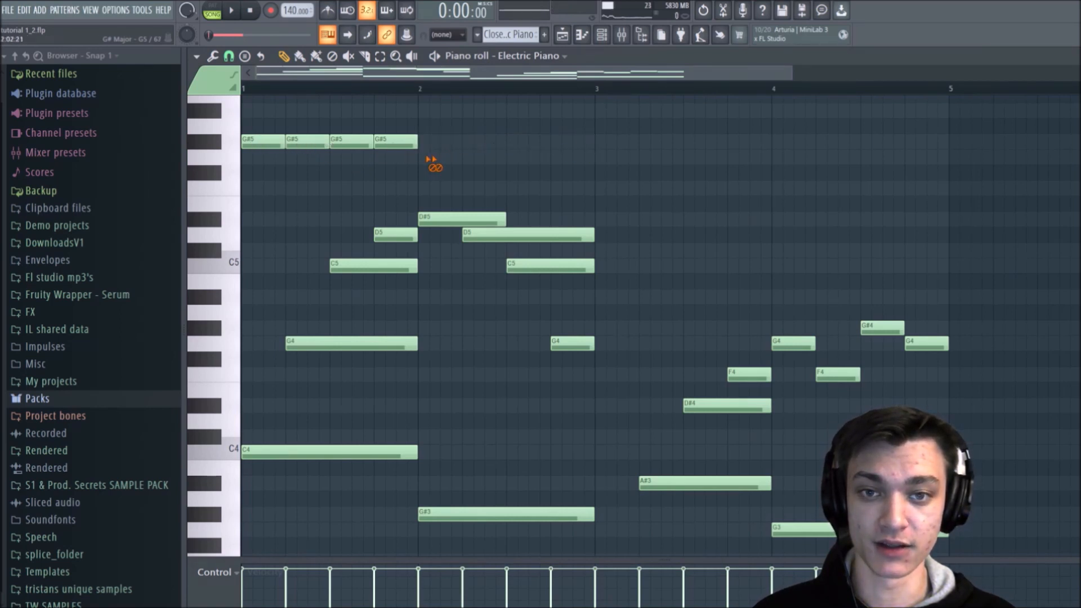
{"action": "right_click", "coordinate": [352, 144]}
{"action": "right_click", "coordinate": [307, 144]}
{"action": "right_click", "coordinate": [263, 143]}
{"action": "right_click", "coordinate": [396, 141]}
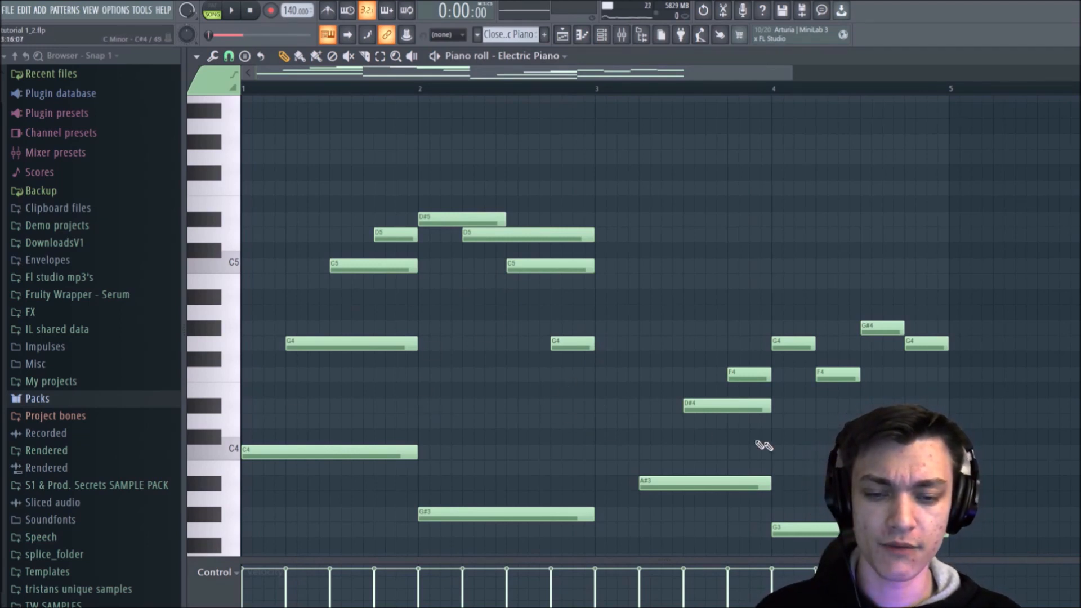
{"action": "scroll", "coordinate": [678, 410], "scroll_direction": "down", "scroll_amount": 3}
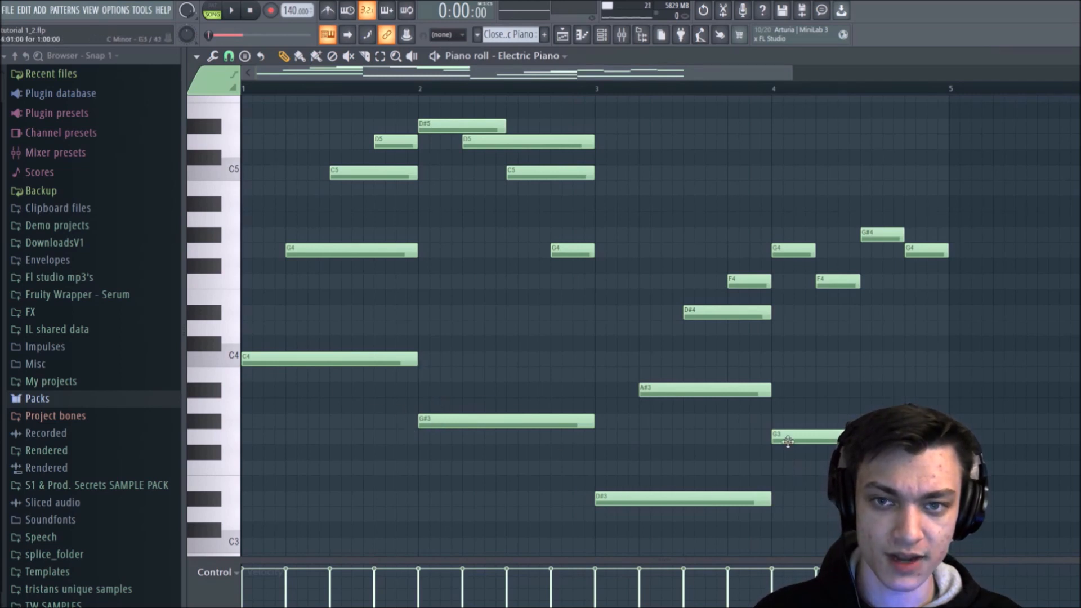
{"action": "scroll", "coordinate": [339, 232], "scroll_direction": "up", "scroll_amount": 1}
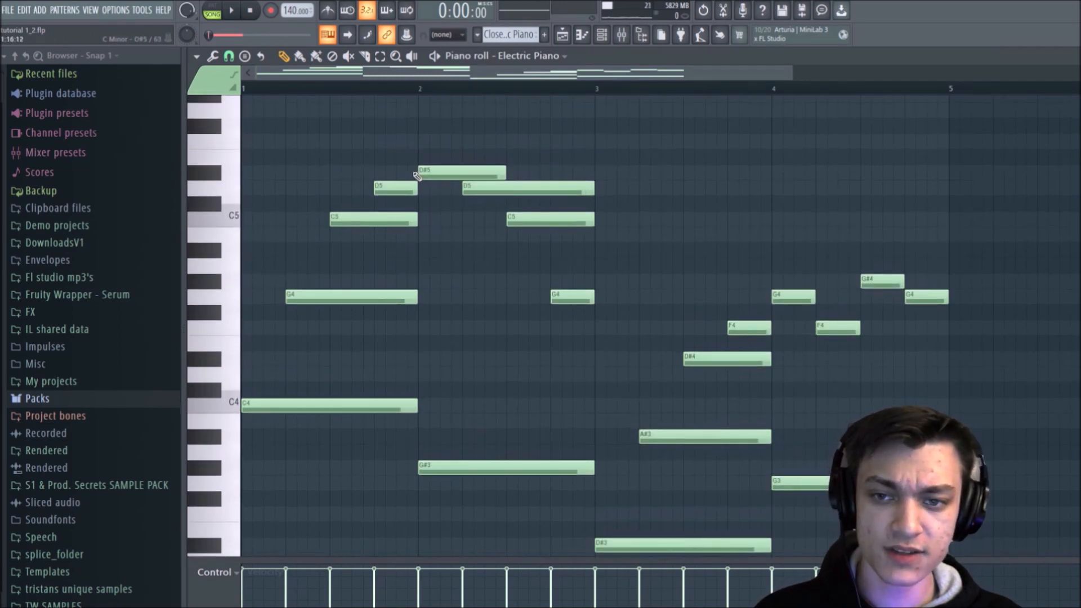
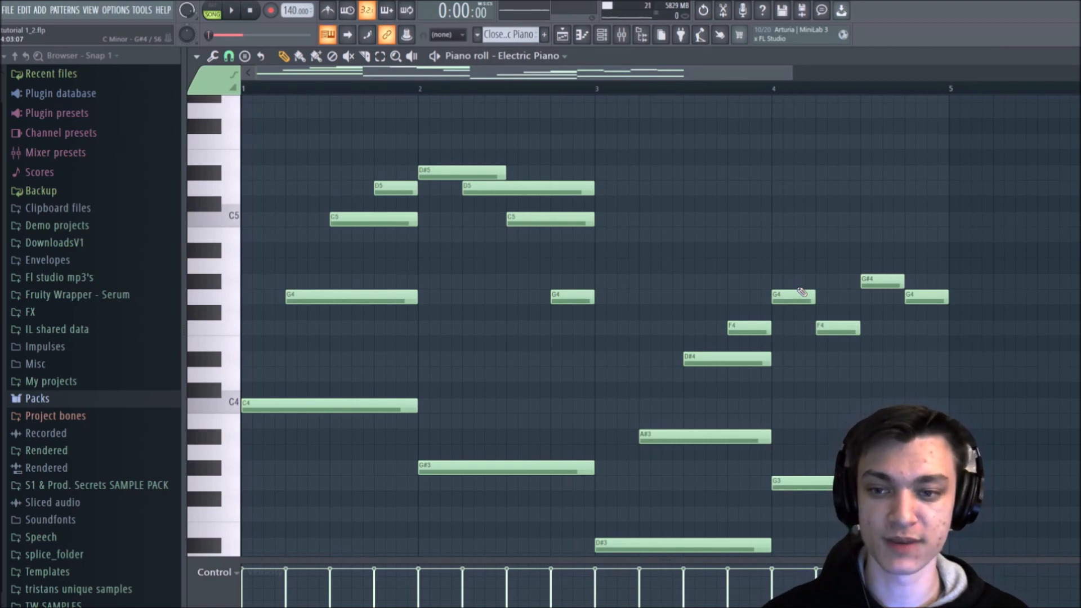
Step: Play the song to listen to the Electric Piano melody across its four bars, and stop playback
{"action": "left_click", "coordinate": [682, 435]}
{"action": "left_click", "coordinate": [784, 299]}
{"action": "key", "text": "space"}
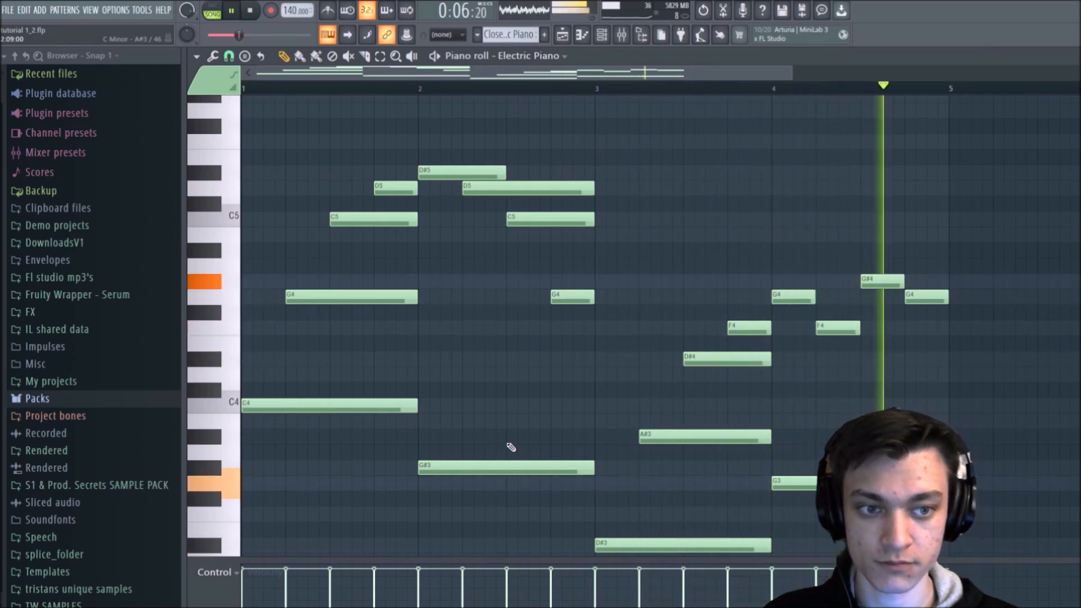
{"action": "key", "text": "space"}
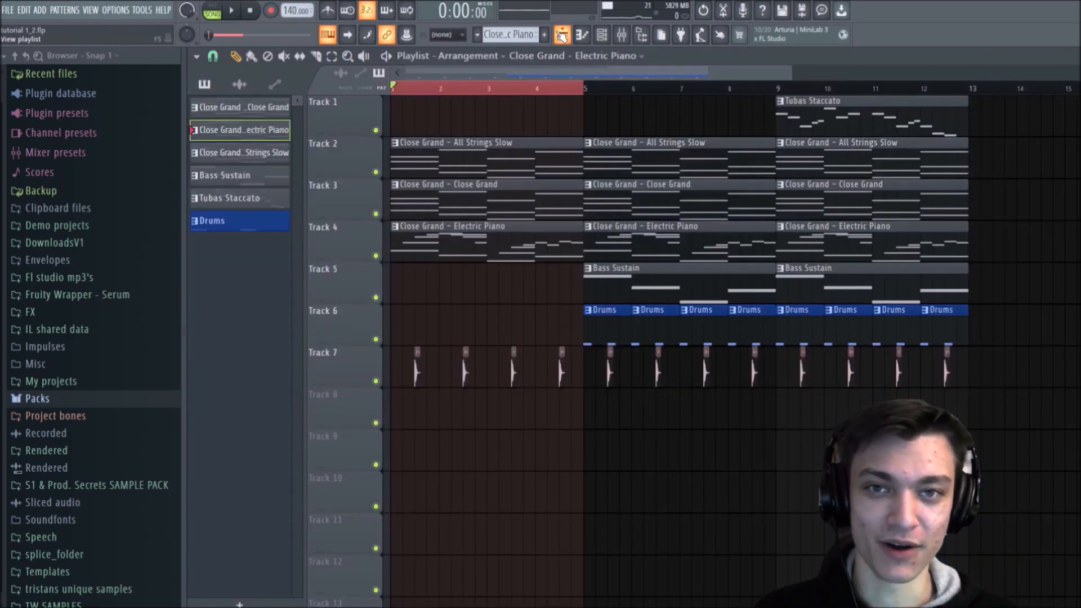
Step: Return to the playlist arrangement and clear the time selection over bars 1 to 4
{"action": "left_click", "coordinate": [562, 35]}
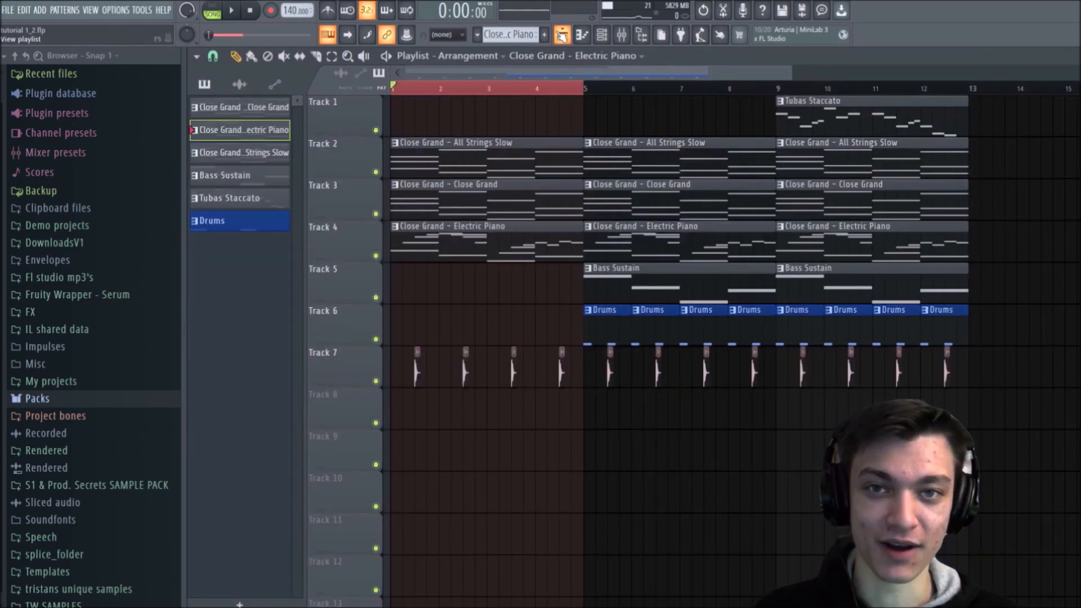
{"action": "left_click_drag", "start_coordinate": [535, 92], "coordinate": [392, 93]}
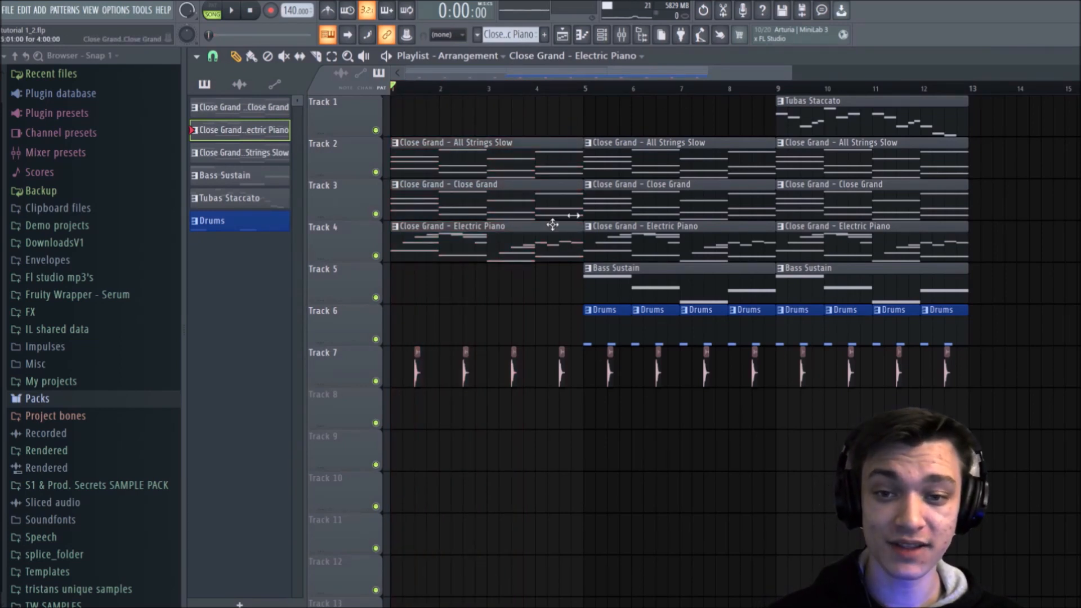
Step: Transpose all Electric Piano notes up one octave, audition them, and move them back down before returning to the playlist
{"action": "double_click", "coordinate": [471, 248]}
{"action": "scroll", "coordinate": [612, 134], "scroll_direction": "down", "scroll_amount": 2}
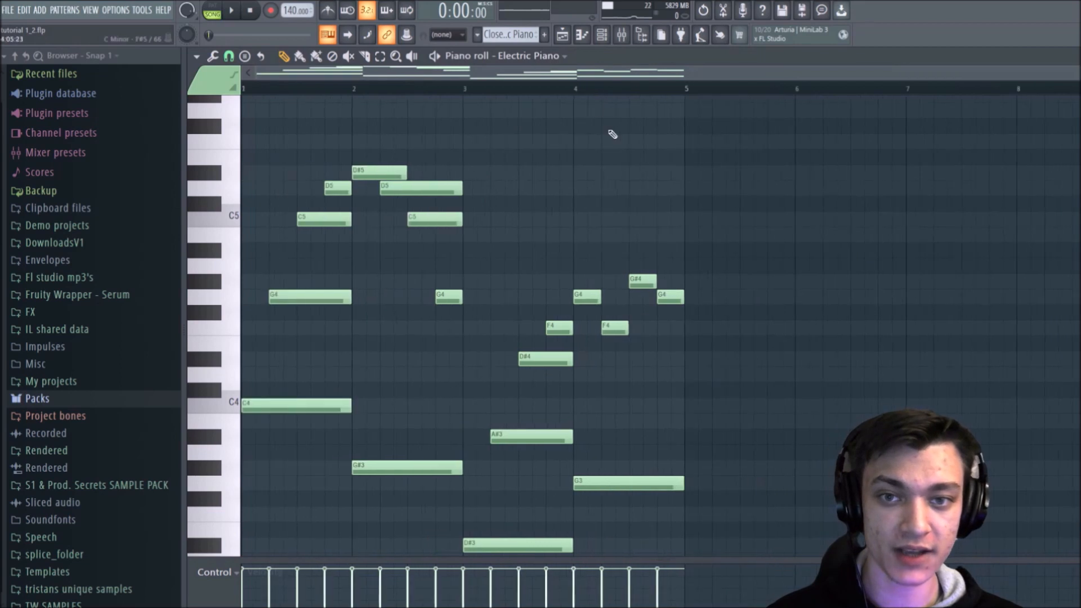
{"action": "key", "text": "ctrl+Up"}
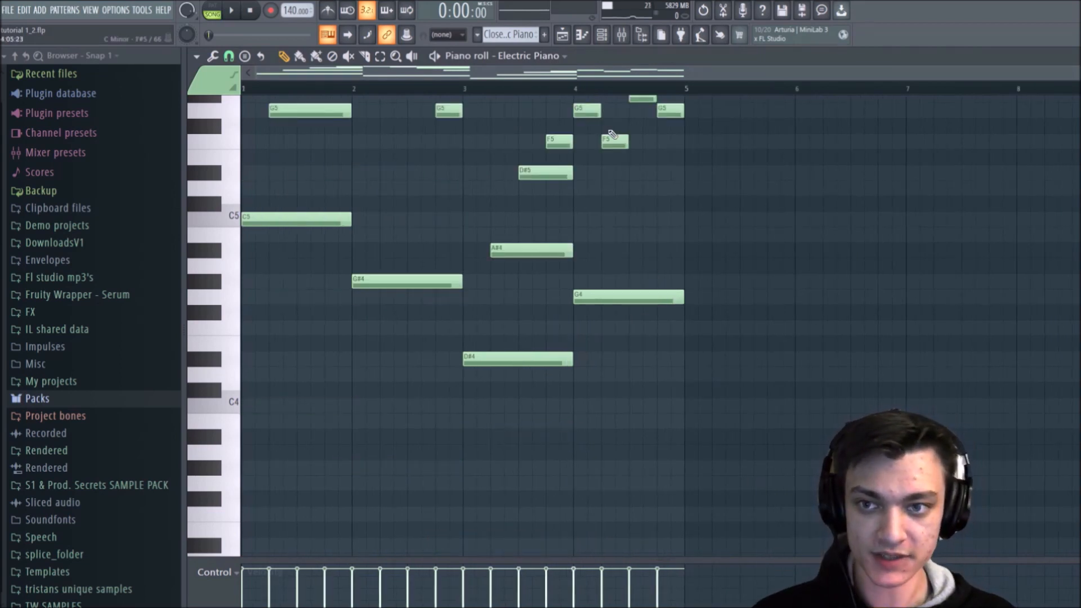
{"action": "key", "text": "space"}
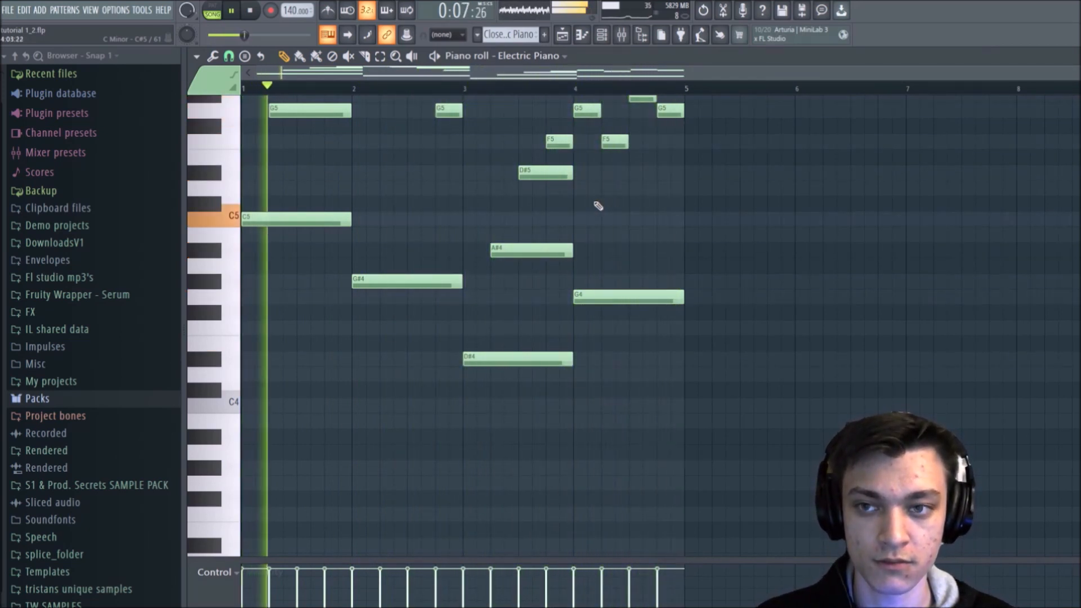
{"action": "key", "text": "space"}
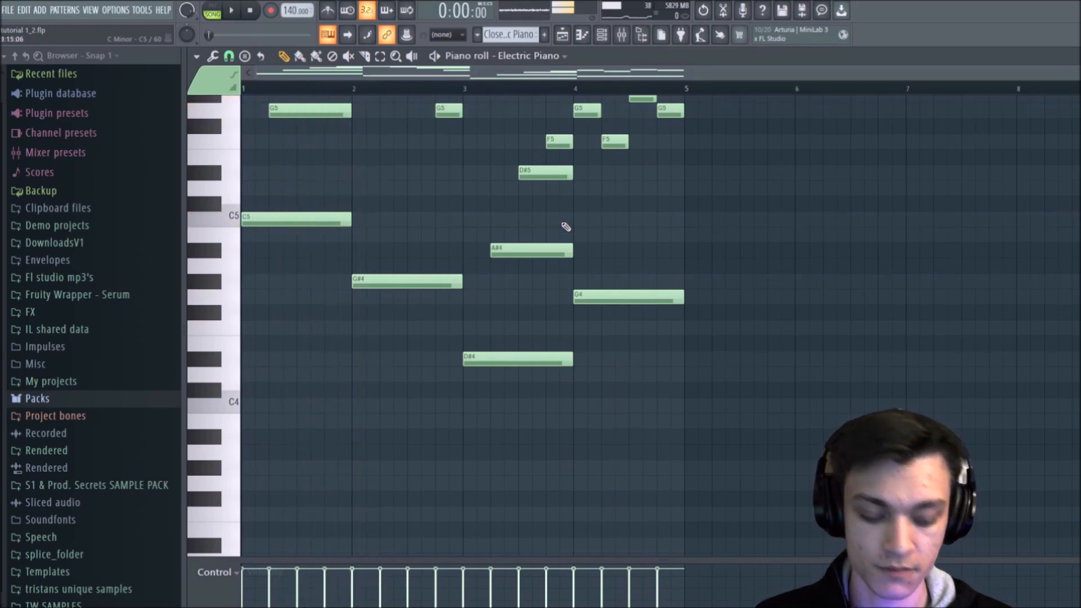
{"action": "key", "text": "ctrl+Down"}
{"action": "left_click", "coordinate": [562, 35]}
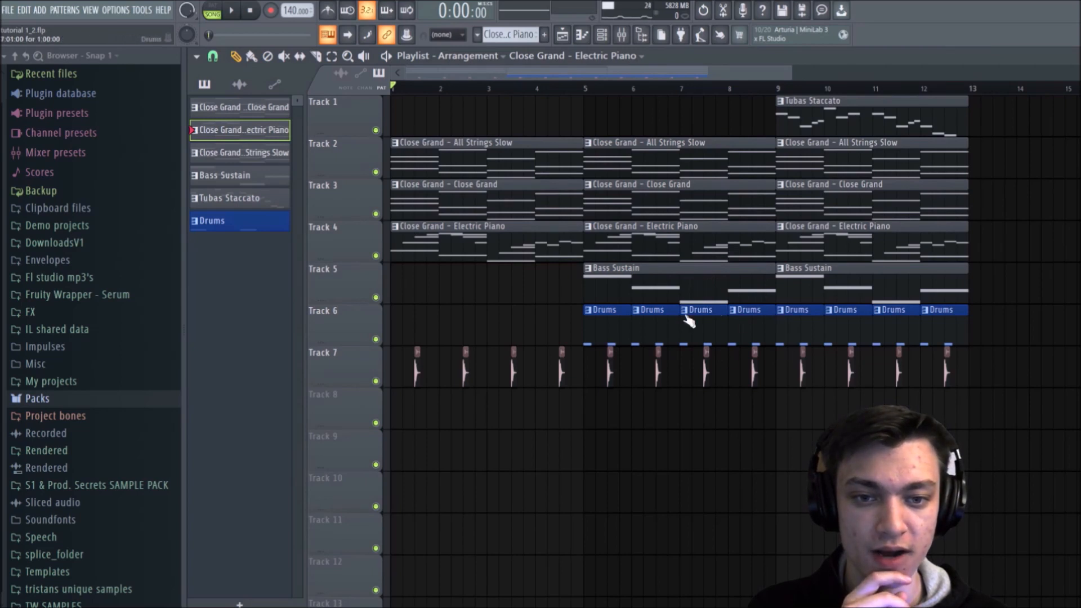
Step: Move all the Bass Sustain, Drums and clap clips on Tracks 5 to 7 down one track
{"action": "left_click_drag", "start_coordinate": [994, 263], "coordinate": [723, 393]}
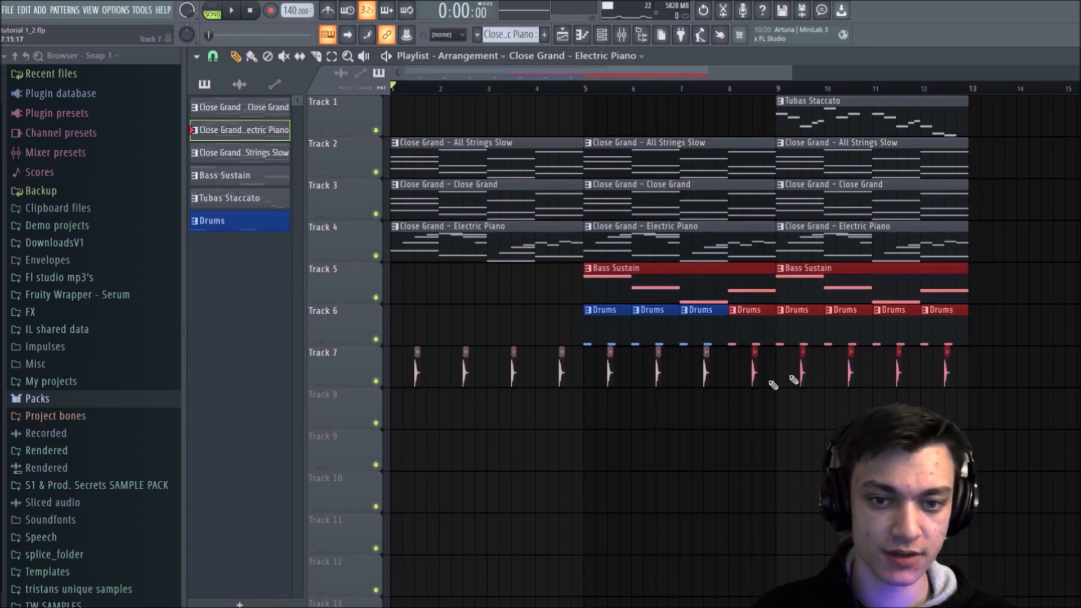
{"action": "left_click_drag", "start_coordinate": [1061, 262], "coordinate": [415, 447]}
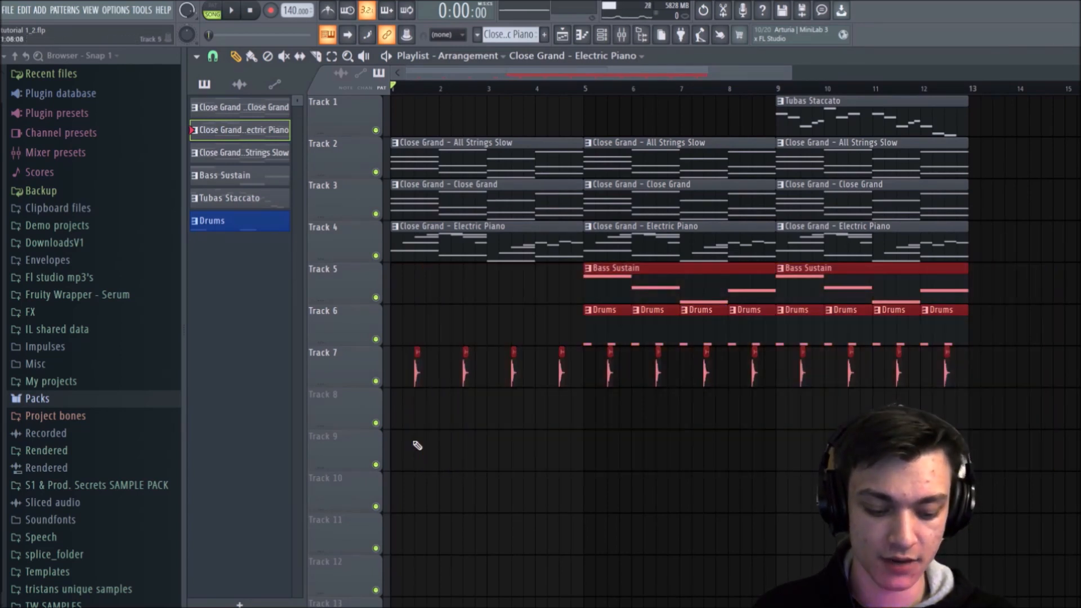
{"action": "key", "text": "shift+Down"}
{"action": "left_click", "coordinate": [498, 504], "text": "ctrl"}
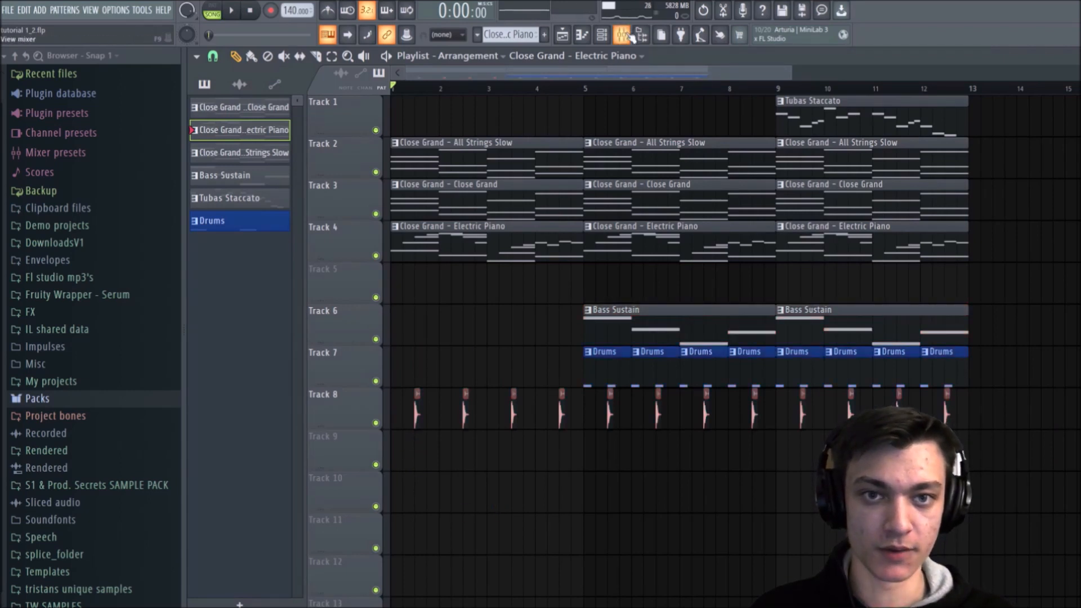
Step: Clone the Bass Sustain channel and close the channel rack, leaving the clone's FLEX window open
{"action": "left_click", "coordinate": [602, 35]}
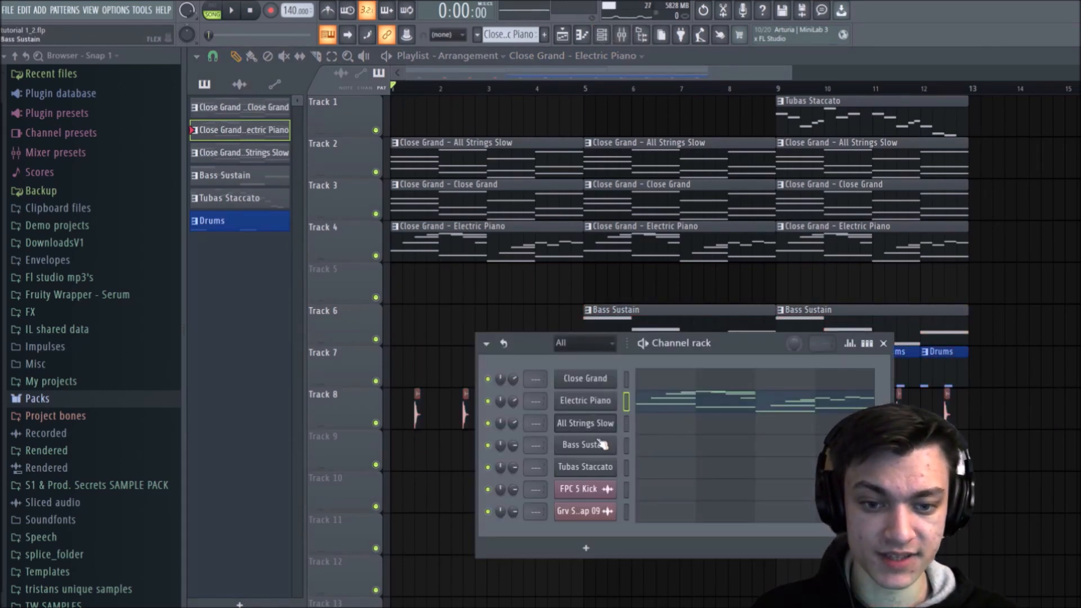
{"action": "left_click", "coordinate": [580, 343]}
{"action": "left_click", "coordinate": [569, 351]}
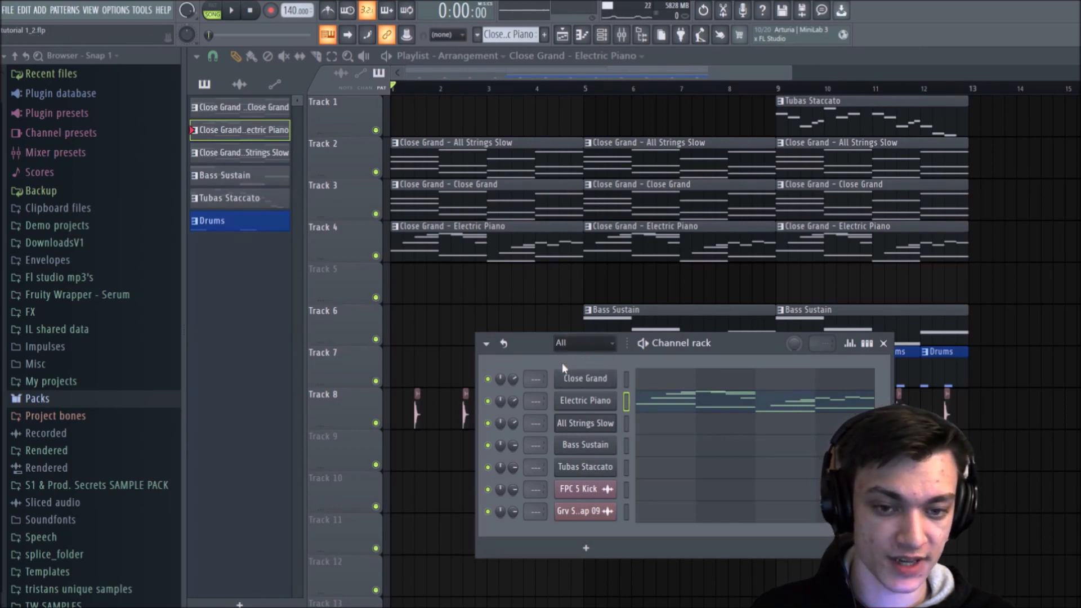
{"action": "right_click", "coordinate": [582, 445]}
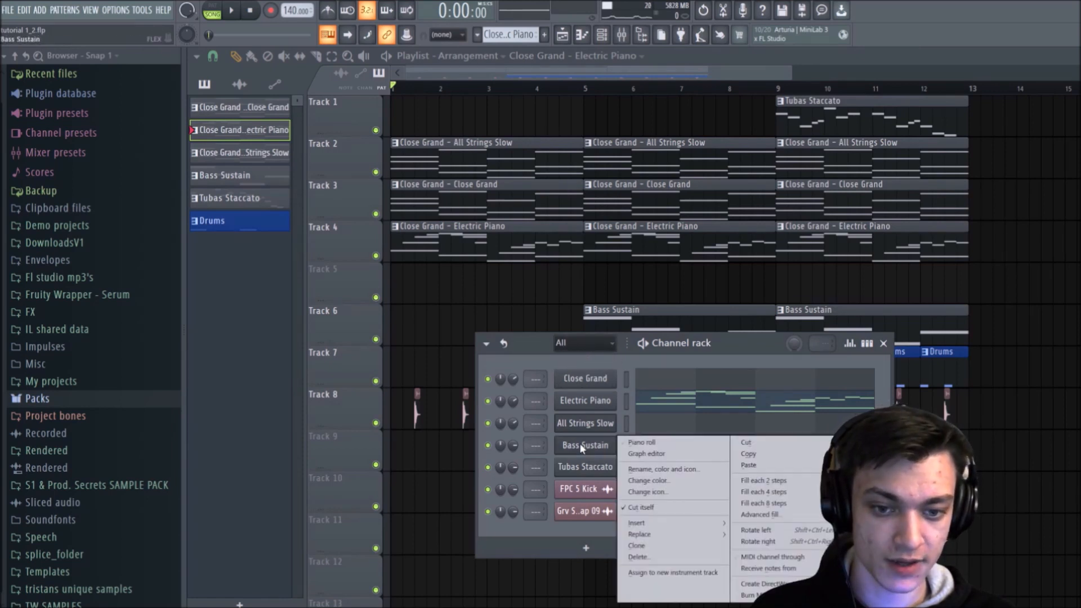
{"action": "left_click", "coordinate": [635, 546]}
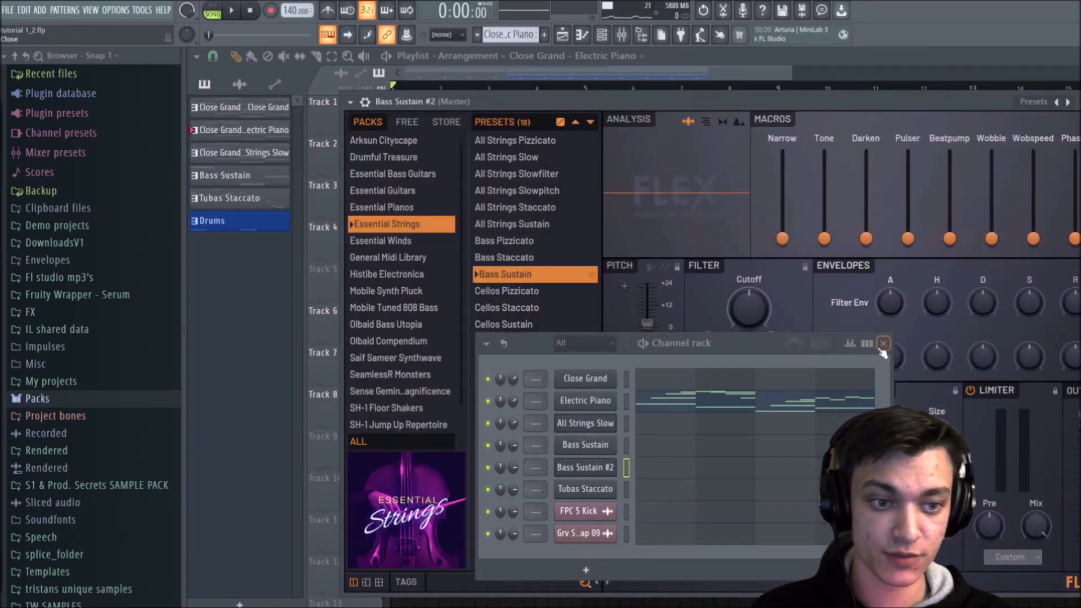
{"action": "left_click", "coordinate": [883, 344]}
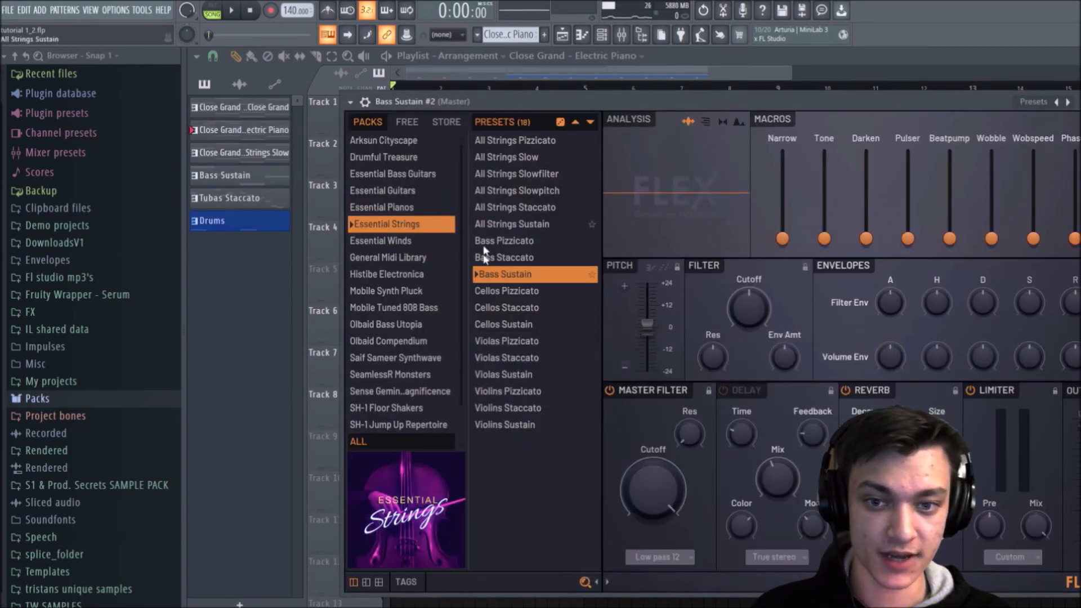
Step: Load the Full Brass Sustain preset from the Essential Winds pack into the cloned channel and close its FLEX window
{"action": "left_click", "coordinate": [406, 241]}
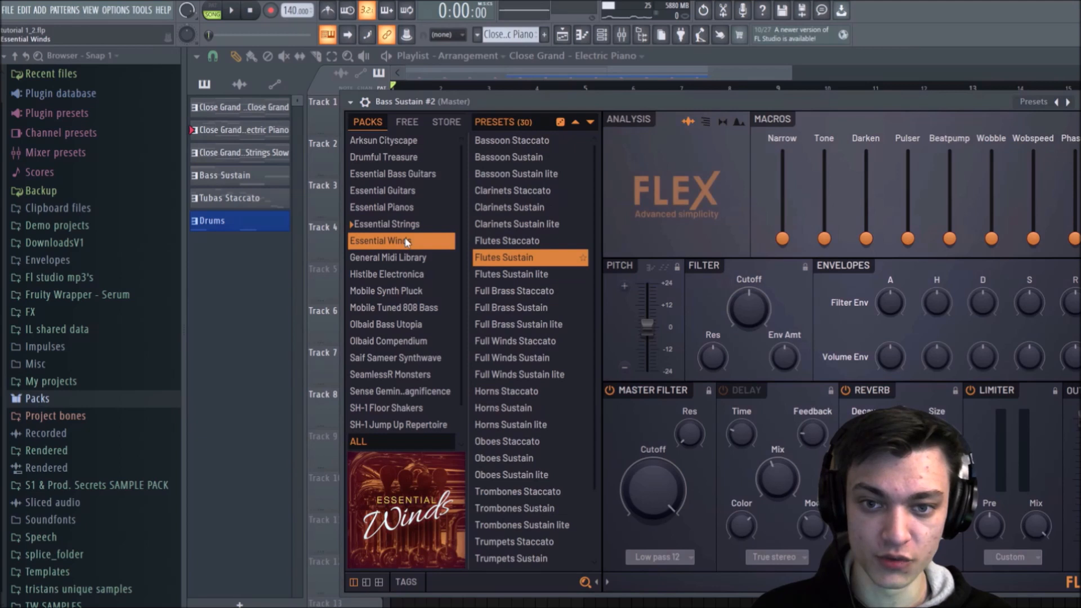
{"action": "left_click", "coordinate": [504, 309]}
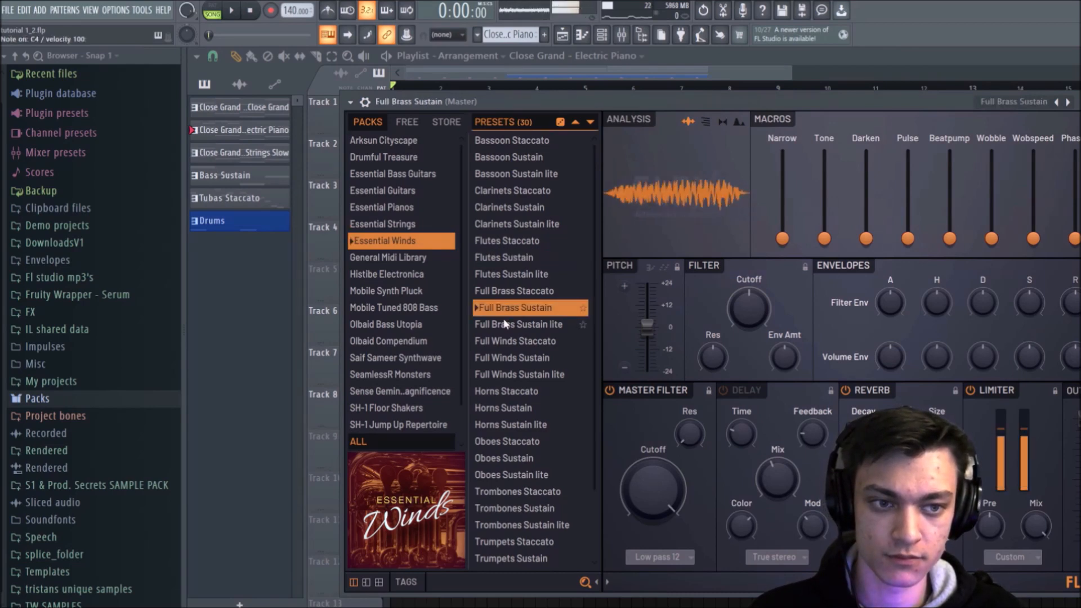
{"action": "key", "text": "Escape"}
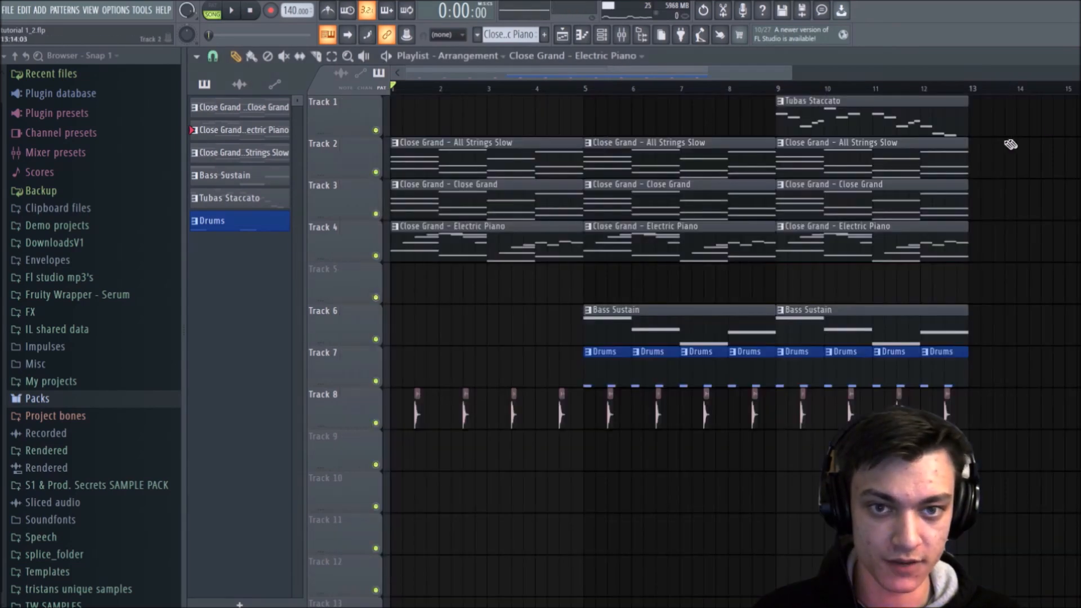
Step: Copy the Bass Sustain channel's notes to the Full Brass Sustain channel within the Bass Sustain pattern
{"action": "left_click", "coordinate": [627, 322]}
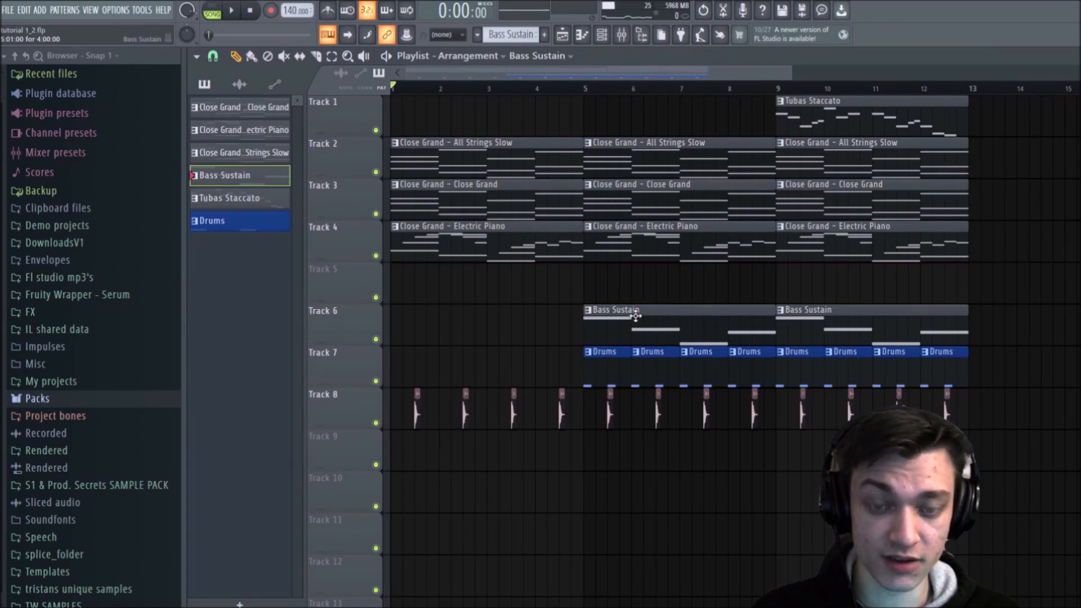
{"action": "left_click", "coordinate": [602, 35]}
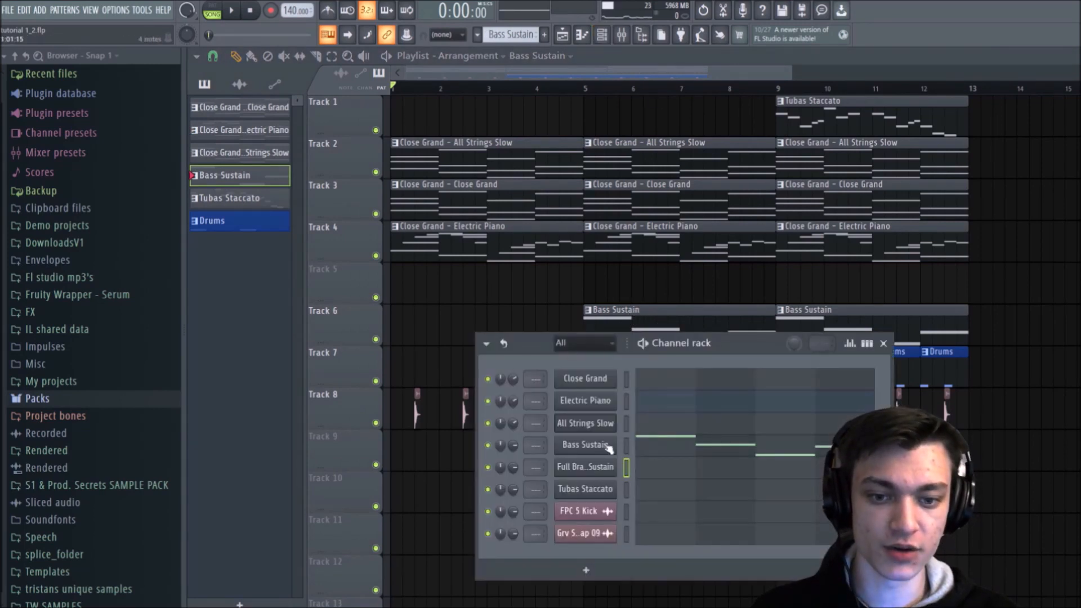
{"action": "left_click", "coordinate": [626, 446]}
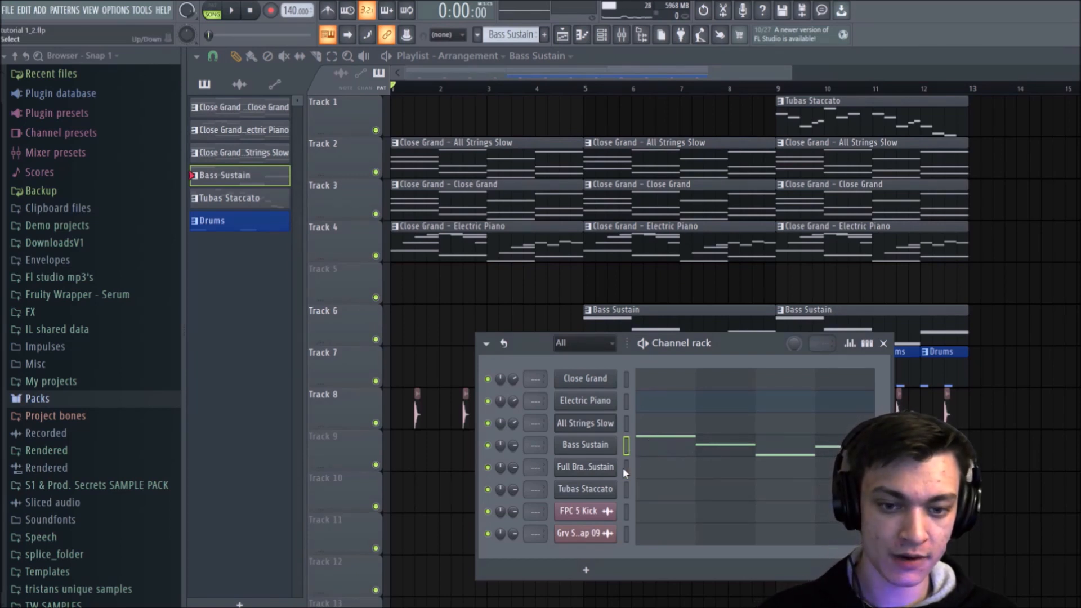
{"action": "left_click", "coordinate": [625, 467]}
{"action": "key", "text": "ctrl+v"}
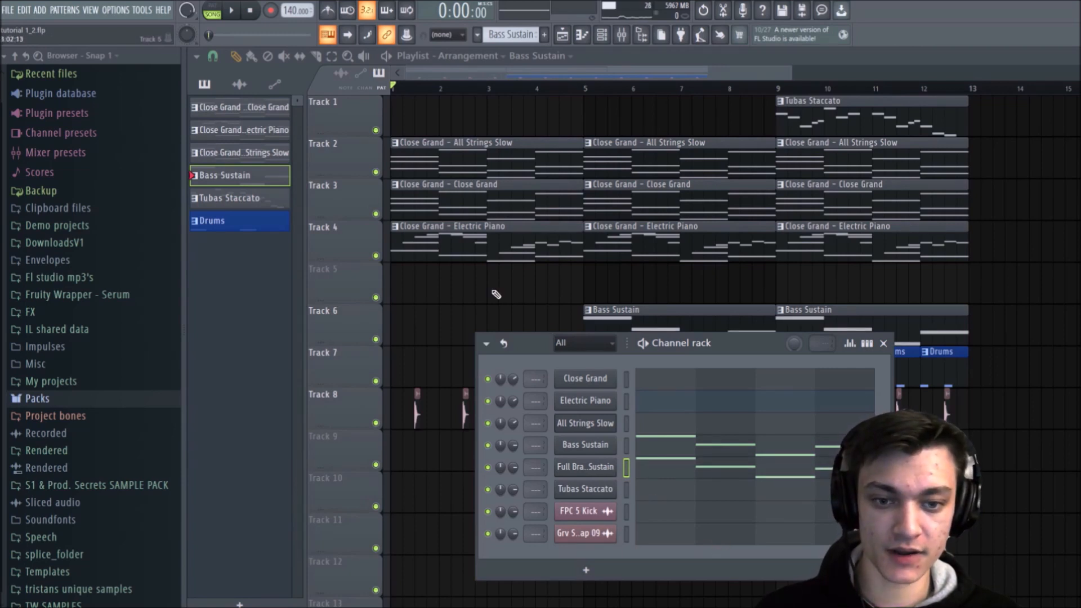
Step: Play the arrangement from the start to hear the added brass layer, closing the channel rack, and stop playback
{"action": "key", "text": "space"}
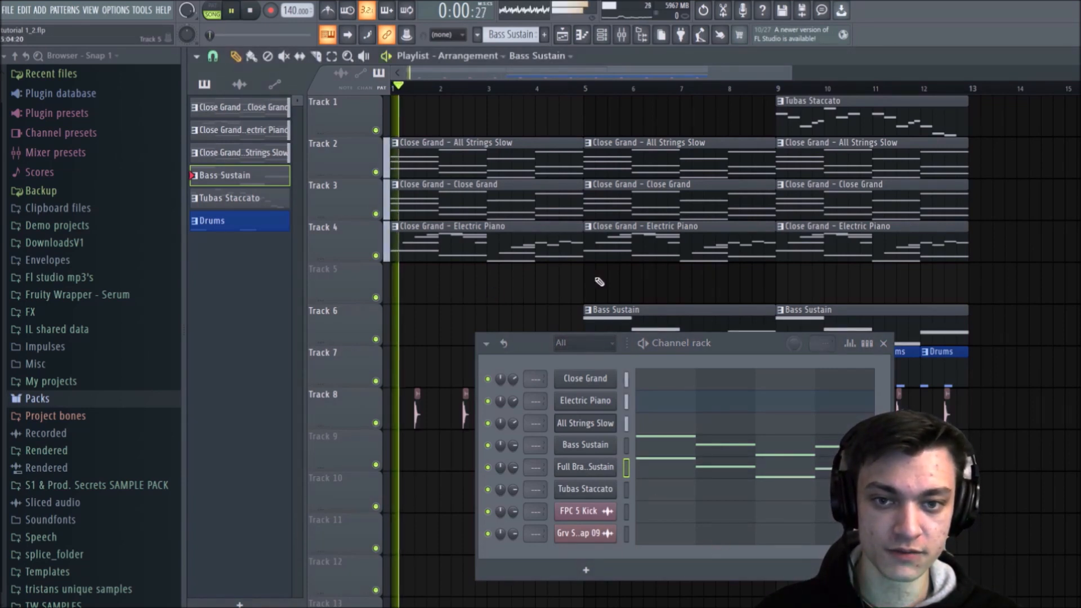
{"action": "left_click", "coordinate": [883, 343]}
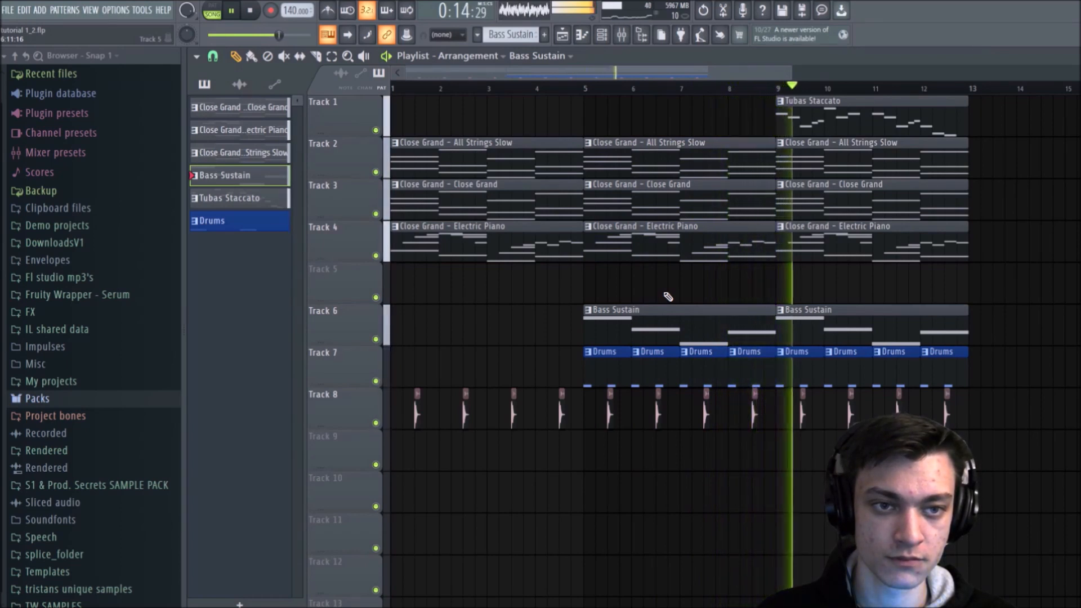
{"action": "key", "text": "space"}
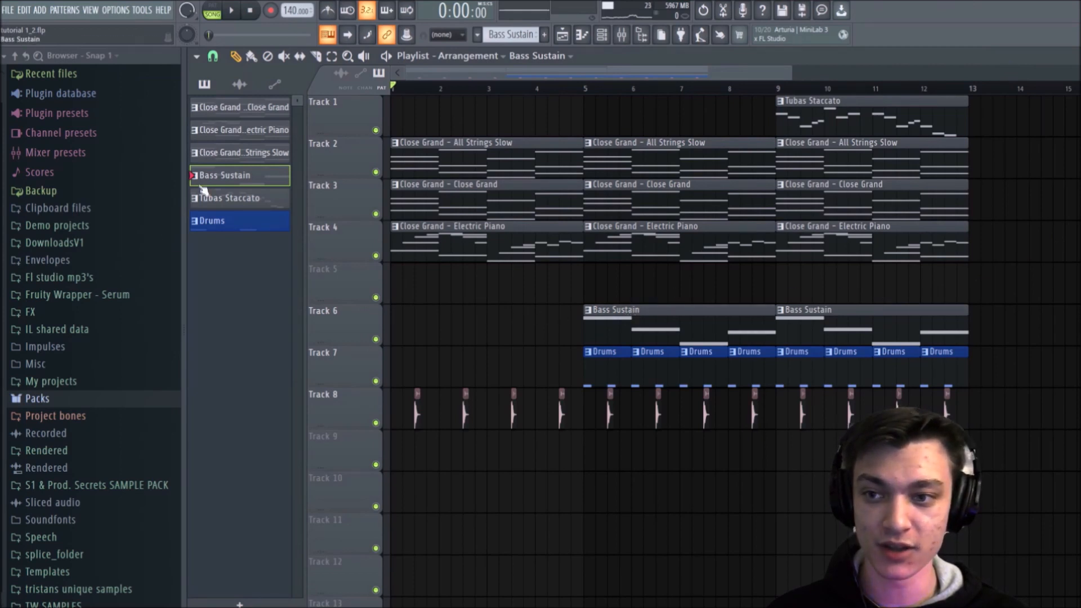
Step: Split the Bass Sustain pattern by channel and move its two Bass Sustain clips from Track 6 up to Track 5
{"action": "right_click", "coordinate": [240, 180]}
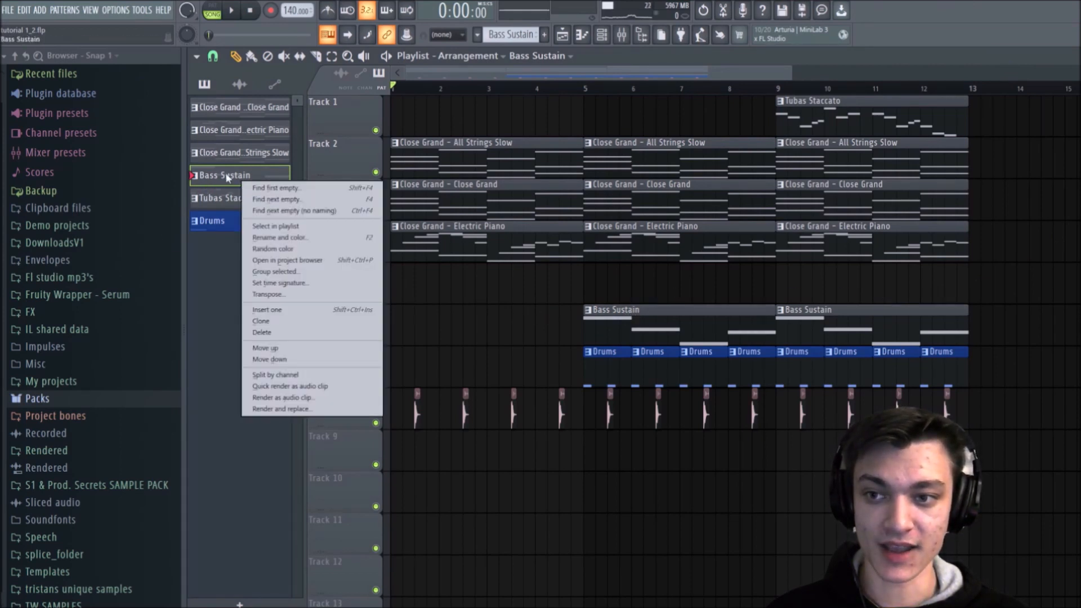
{"action": "right_click", "coordinate": [227, 176]}
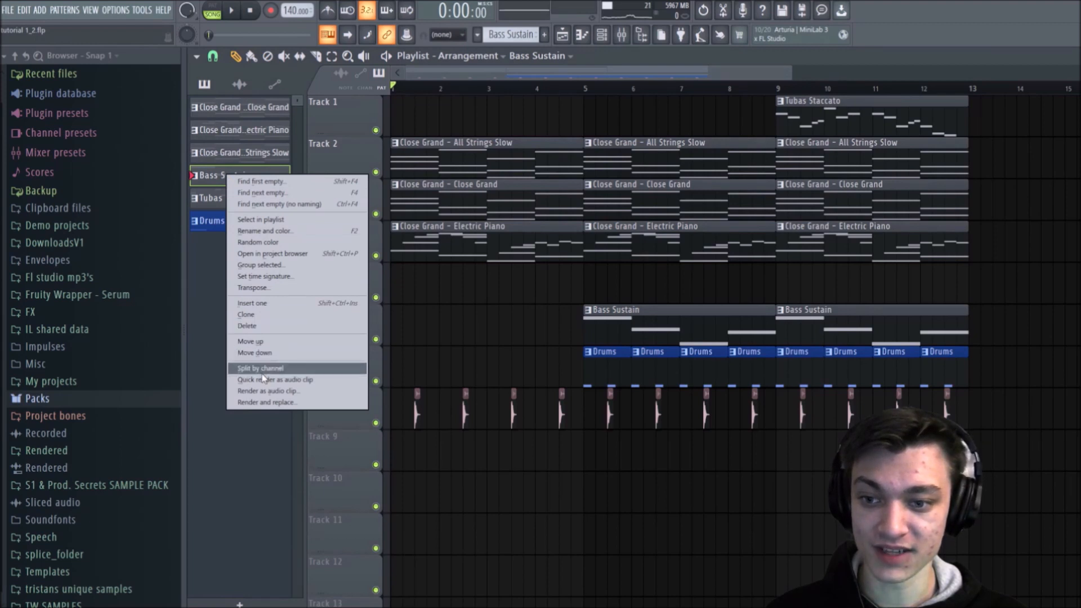
{"action": "left_click", "coordinate": [264, 369]}
{"action": "left_click_drag", "start_coordinate": [679, 316], "coordinate": [677, 276]}
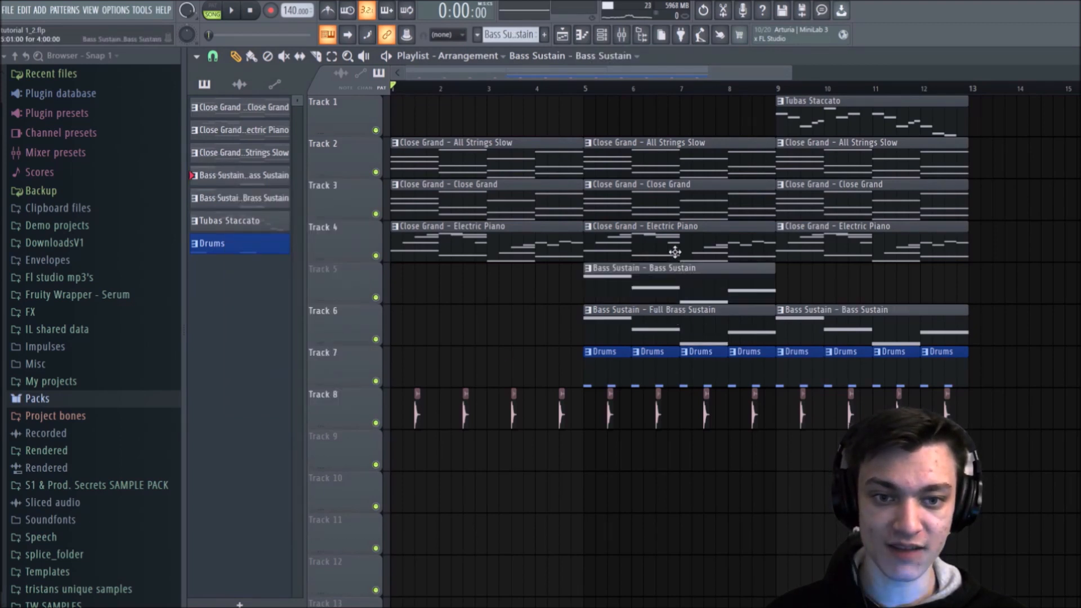
{"action": "left_click_drag", "start_coordinate": [809, 327], "coordinate": [810, 286]}
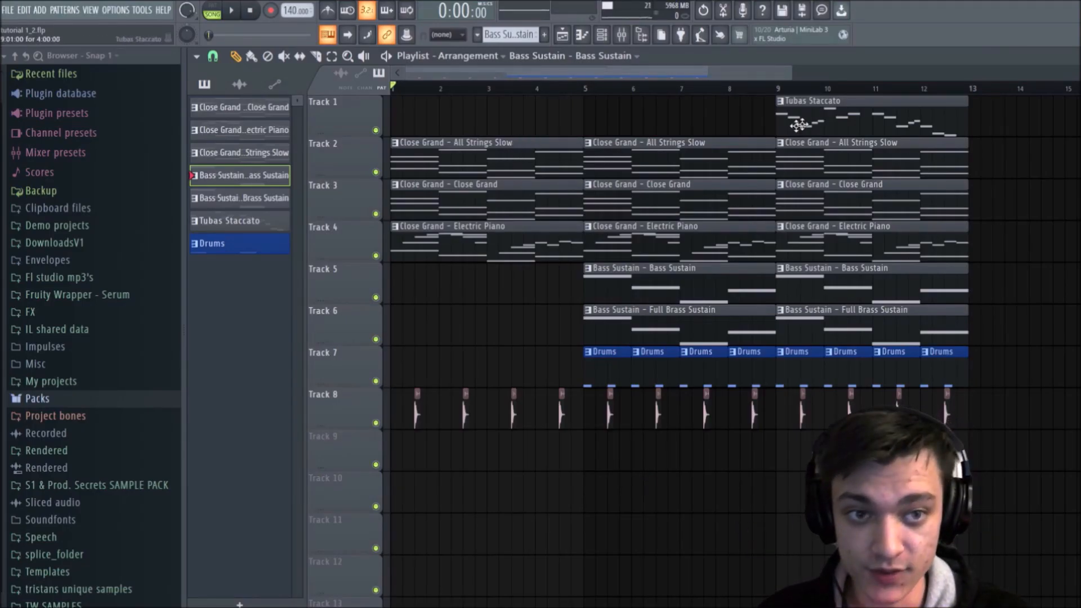
Step: Solo Track 2, play from bar 9, and raise the All Strings Slow channel volume to 73% in the channel rack
{"action": "mouse_move", "coordinate": [778, 89]}
{"action": "left_mouse_down"}
{"action": "mouse_move", "coordinate": [791, 90]}
{"action": "mouse_move", "coordinate": [780, 90]}
{"action": "left_mouse_up"}
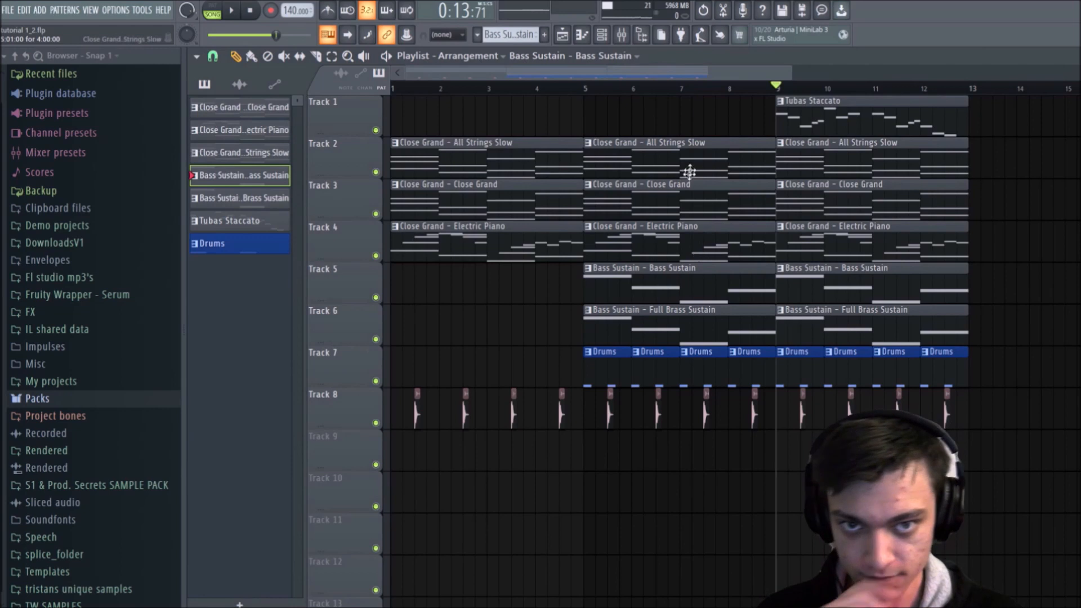
{"action": "left_click", "coordinate": [601, 40]}
{"action": "left_click_drag", "start_coordinate": [539, 344], "coordinate": [597, 279]}
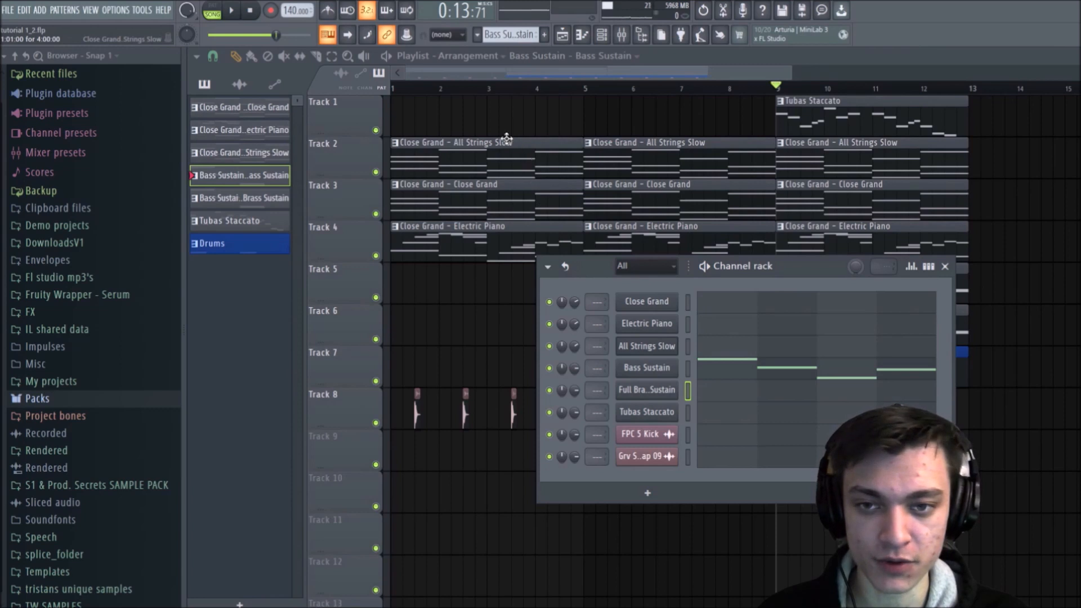
{"action": "right_click", "coordinate": [377, 173]}
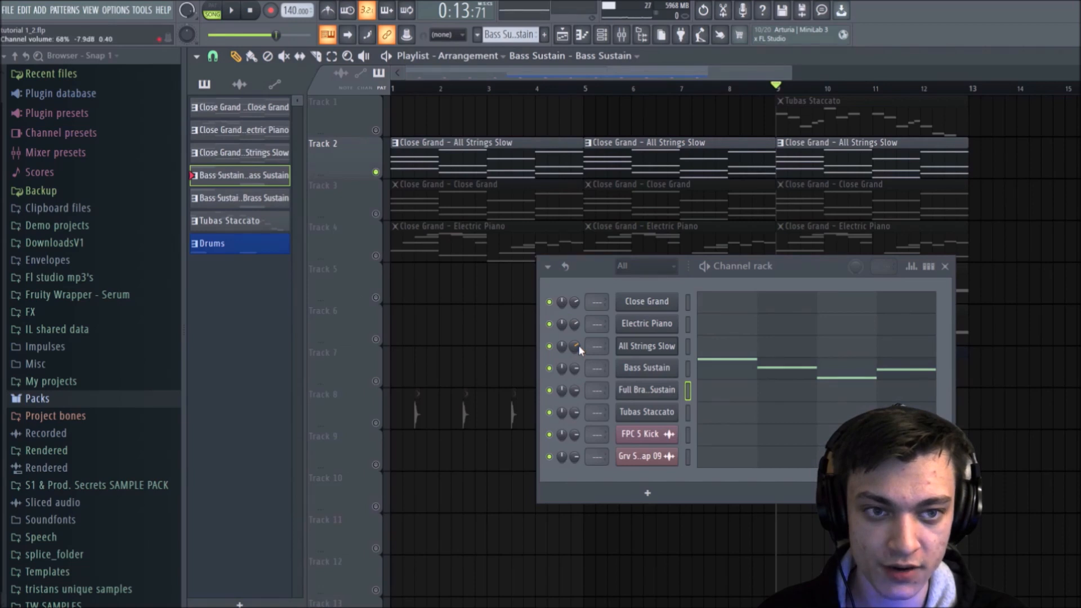
{"action": "key", "text": "space"}
{"action": "mouse_move", "coordinate": [579, 346]}
{"action": "left_mouse_down"}
{"action": "mouse_move", "coordinate": [579, 381]}
{"action": "mouse_move", "coordinate": [579, 343]}
{"action": "left_mouse_up"}
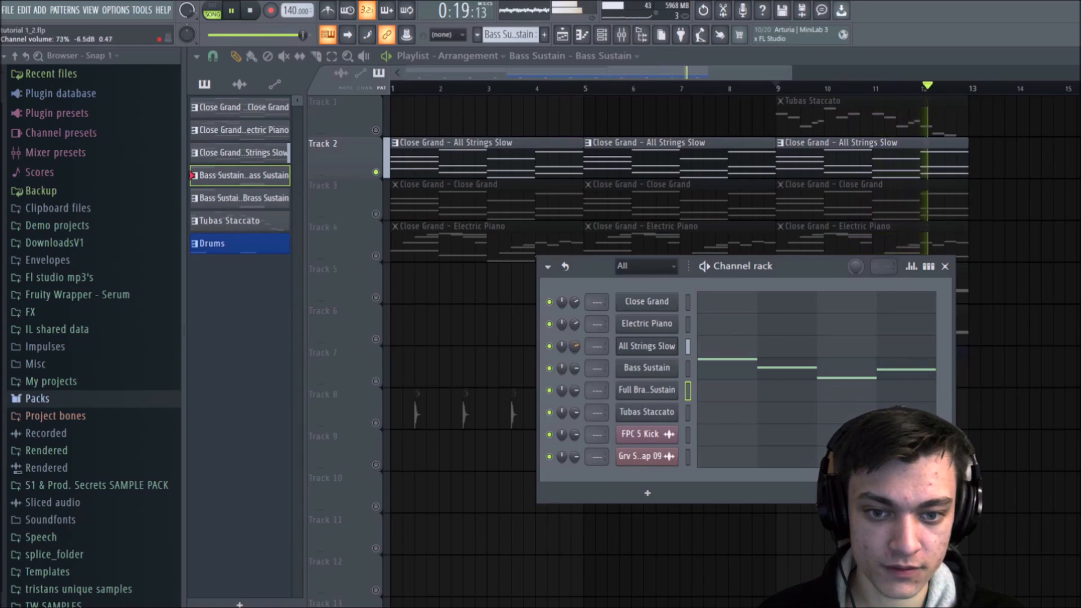
Step: Stop playback, unsolo Track 2 so all tracks are active, and play the arrangement from the start
{"action": "key", "text": "space"}
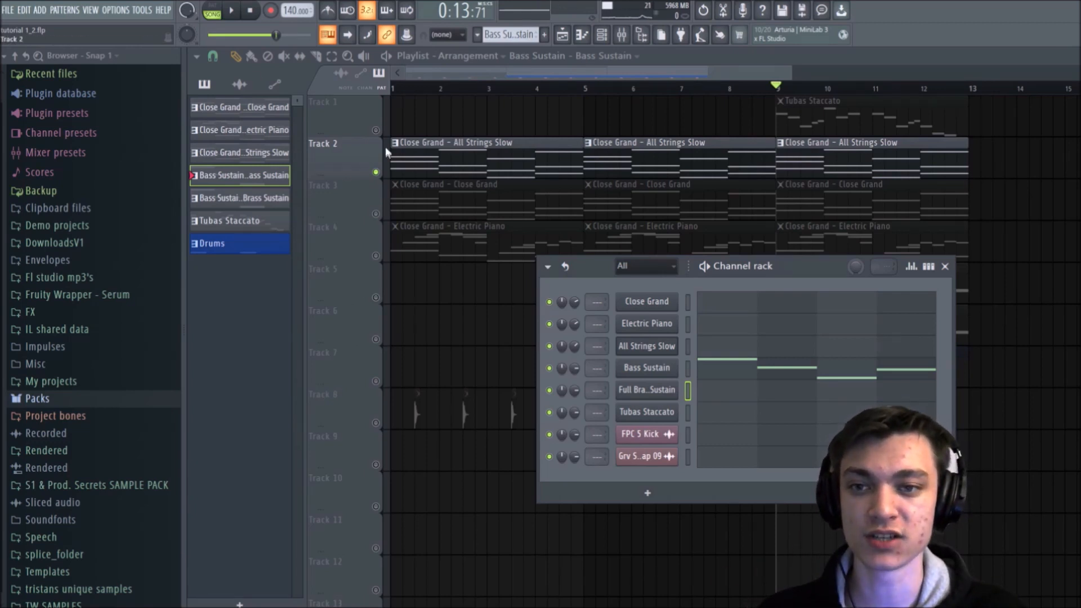
{"action": "right_click", "coordinate": [375, 129]}
{"action": "right_click", "coordinate": [376, 130]}
{"action": "left_click", "coordinate": [401, 89]}
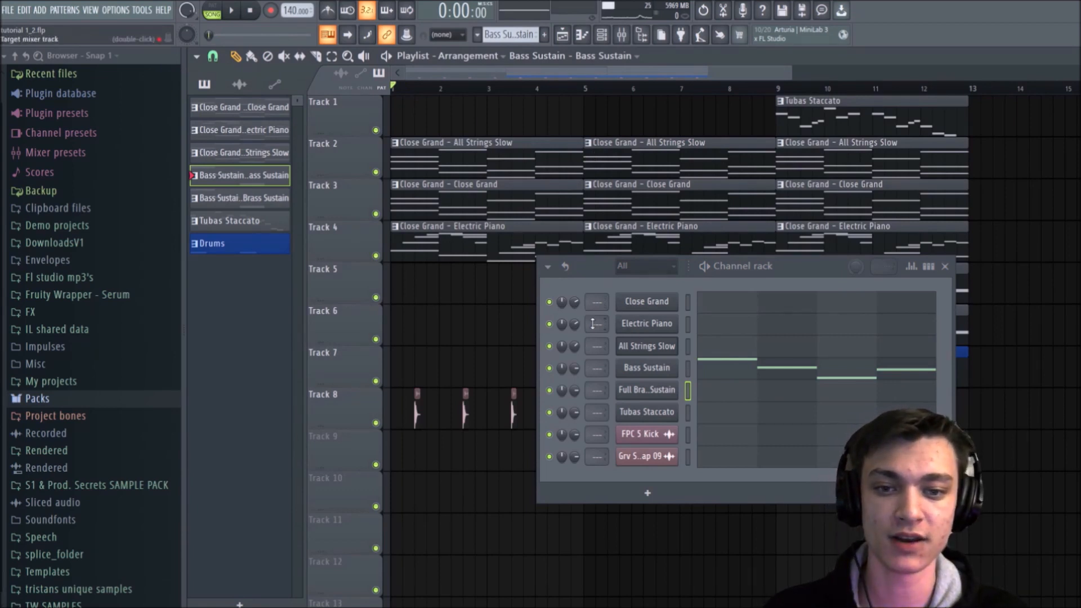
{"action": "key", "text": "space"}
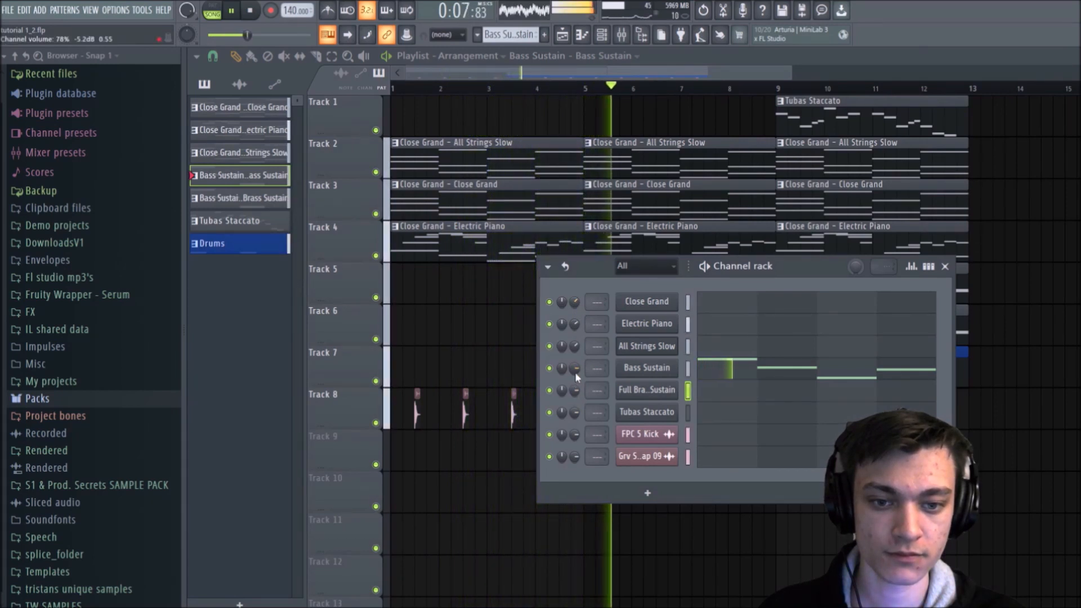
Step: Set the Full Brass Sustain volume to 53% and Tubas Staccato to 88%, fine-tune Bass Sustain, and stop playback
{"action": "left_click_drag", "start_coordinate": [575, 390], "coordinate": [575, 414]}
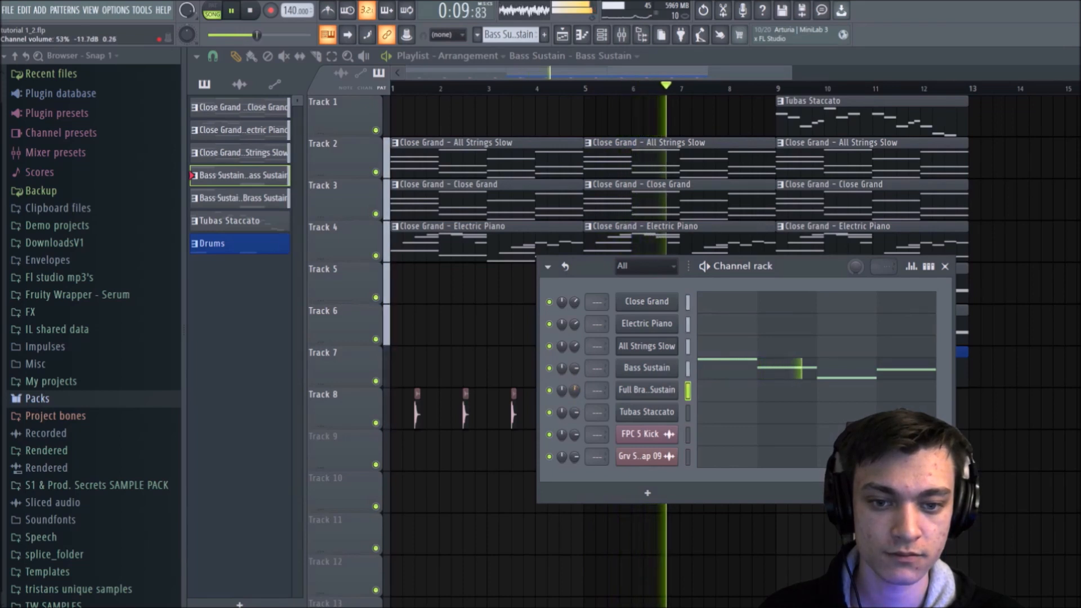
{"action": "left_click_drag", "start_coordinate": [577, 364], "coordinate": [577, 371]}
{"action": "left_click_drag", "start_coordinate": [575, 413], "coordinate": [574, 410]}
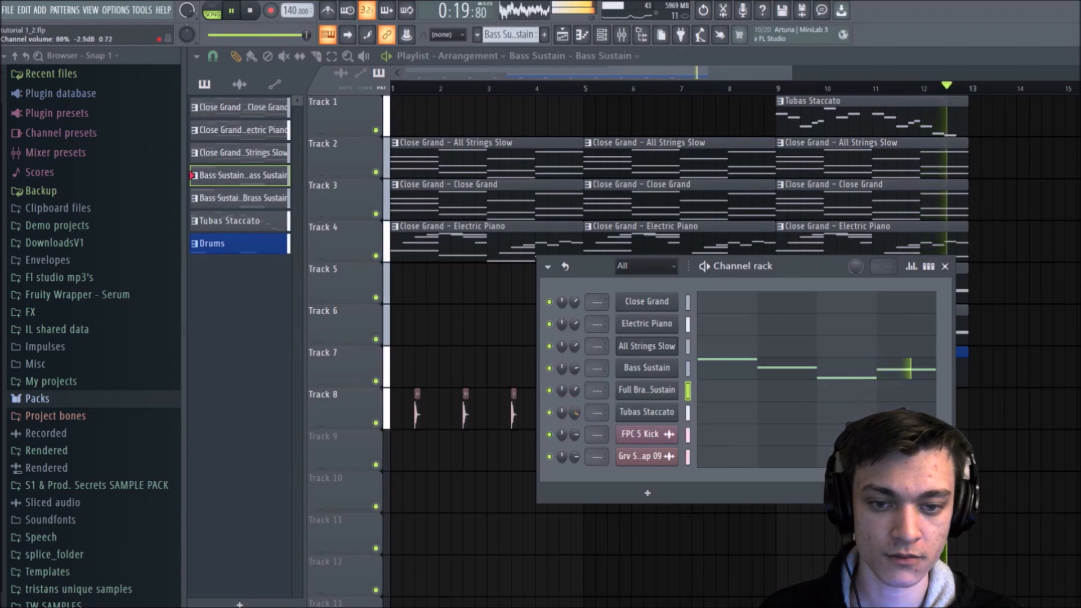
{"action": "key", "text": "space"}
{"action": "key", "text": "space"}
Step: During playback, set All Strings Slow volume to 61% and Electric Piano to 67%, and readjust the Full Brass Sustain and Tubas Staccato volumes
{"action": "left_click_drag", "start_coordinate": [575, 344], "coordinate": [575, 348]}
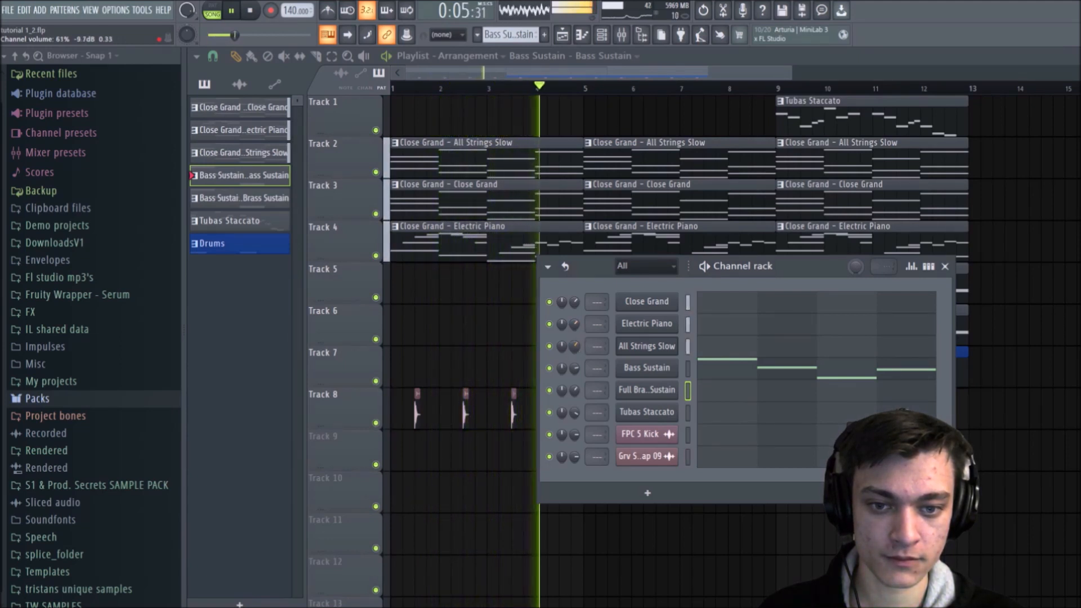
{"action": "left_click_drag", "start_coordinate": [574, 325], "coordinate": [575, 320]}
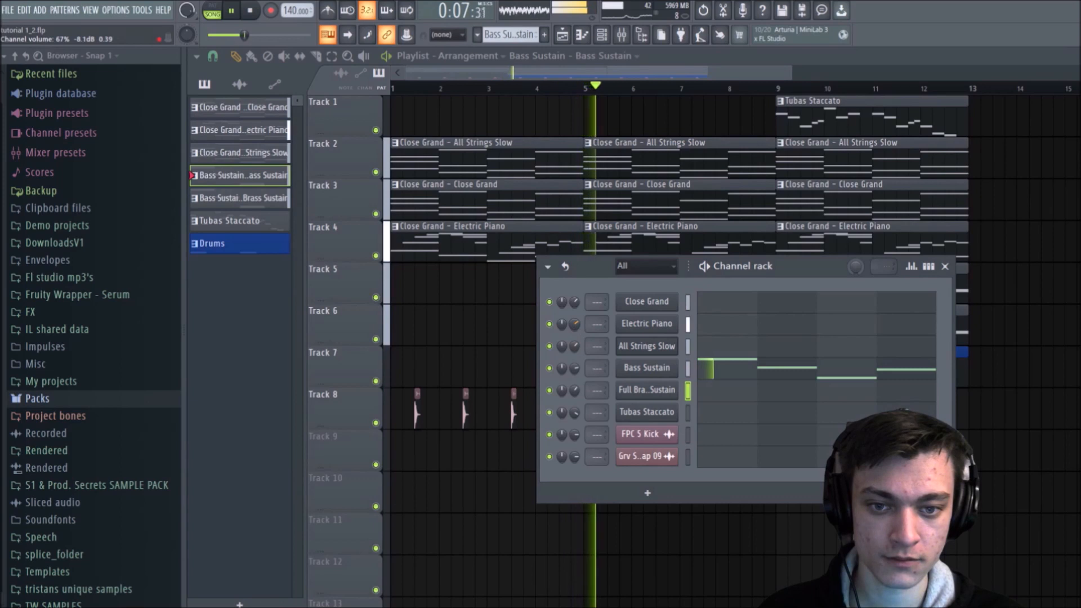
{"action": "left_click_drag", "start_coordinate": [575, 390], "coordinate": [575, 368]}
{"action": "left_click_drag", "start_coordinate": [575, 413], "coordinate": [575, 416]}
{"action": "key", "text": "space"}
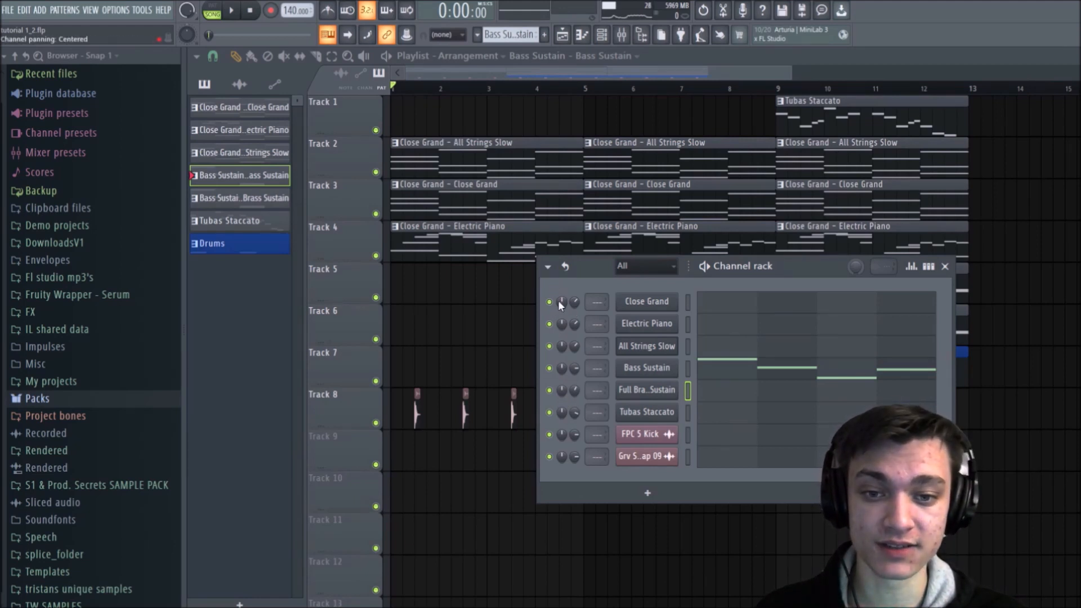
Step: Play from the start while panning the Close Grand channel 100% left, and stop playback
{"action": "key", "text": "space"}
{"action": "left_click_drag", "start_coordinate": [560, 302], "coordinate": [560, 372]}
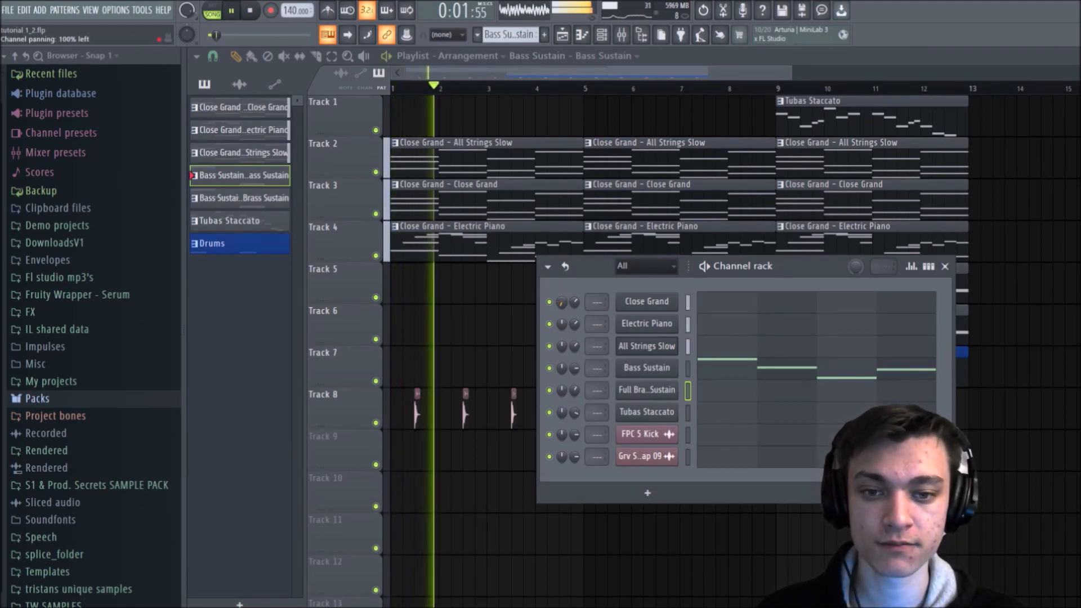
{"action": "key", "text": "space"}
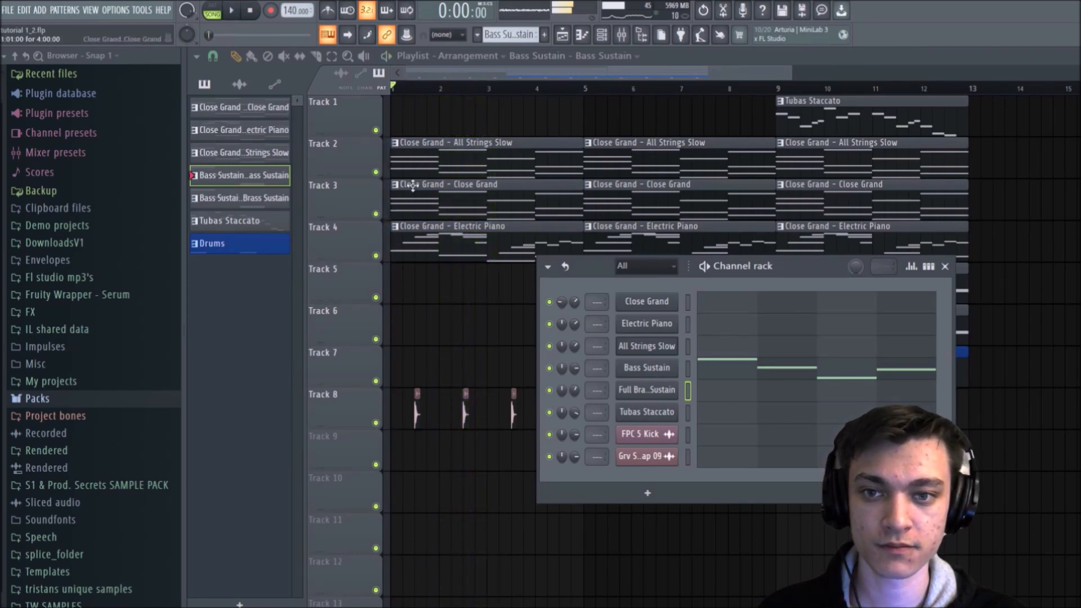
Step: Solo Track 3 and play it while bringing the Close Grand channel's panning back to centre
{"action": "right_click", "coordinate": [382, 213]}
{"action": "left_click", "coordinate": [356, 198]}
{"action": "right_click", "coordinate": [377, 215]}
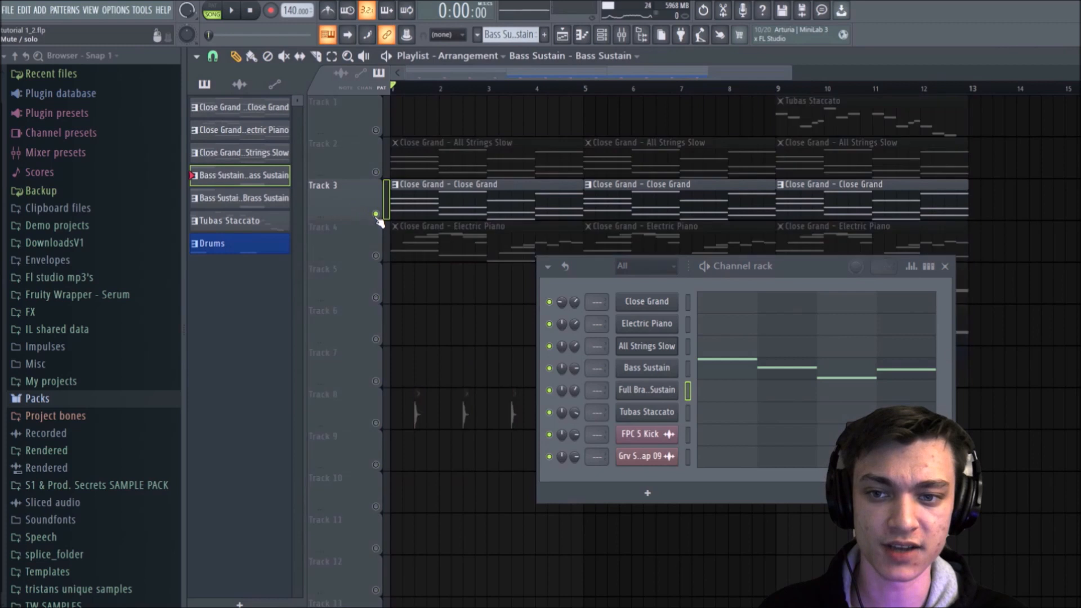
{"action": "key", "text": "space"}
{"action": "mouse_move", "coordinate": [561, 302]}
{"action": "left_mouse_down"}
{"action": "mouse_move", "coordinate": [561, 313]}
{"action": "mouse_move", "coordinate": [561, 293]}
{"action": "left_mouse_up"}
{"action": "key", "text": "space"}
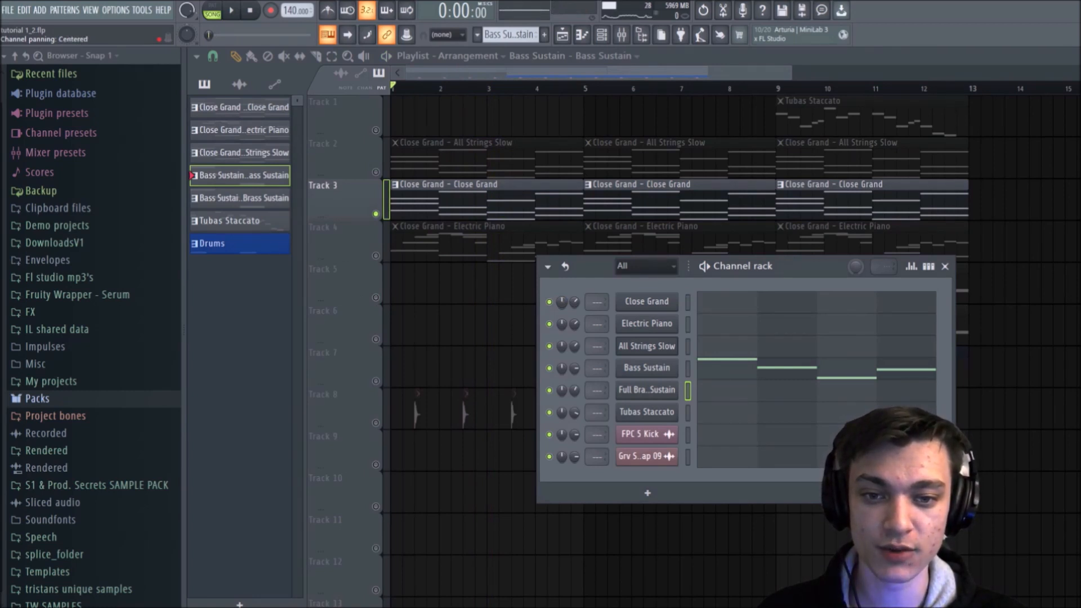
Step: Pan the Electric Piano channel off centre and pan the All Strings Slow channel 29% left
{"action": "right_click", "coordinate": [562, 303]}
{"action": "left_click", "coordinate": [569, 308]}
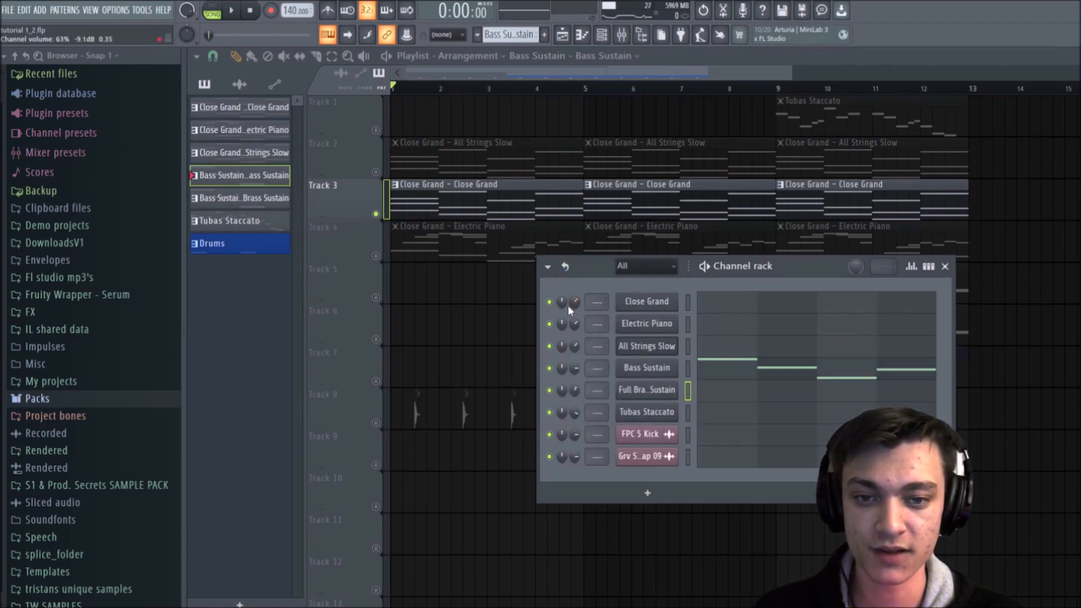
{"action": "right_click", "coordinate": [568, 307]}
{"action": "left_click", "coordinate": [580, 319]}
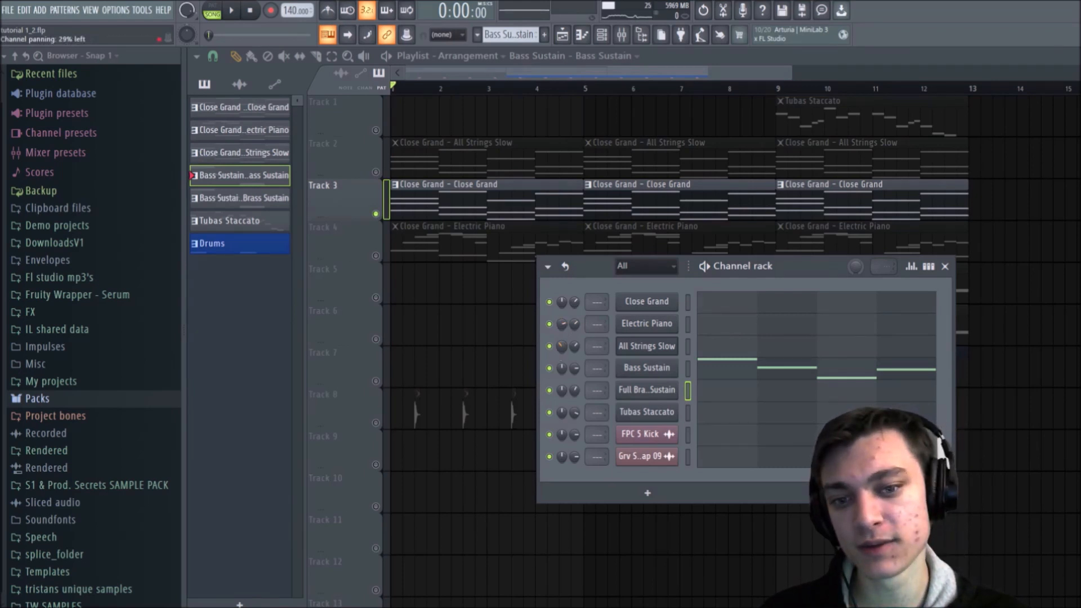
Step: Unsolo Track 3 and, during playback from the start, fine-tune the All Strings Slow panning and lower the Full Brass Sustain volume
{"action": "left_click", "coordinate": [375, 214], "text": "ctrl"}
{"action": "key", "text": "space"}
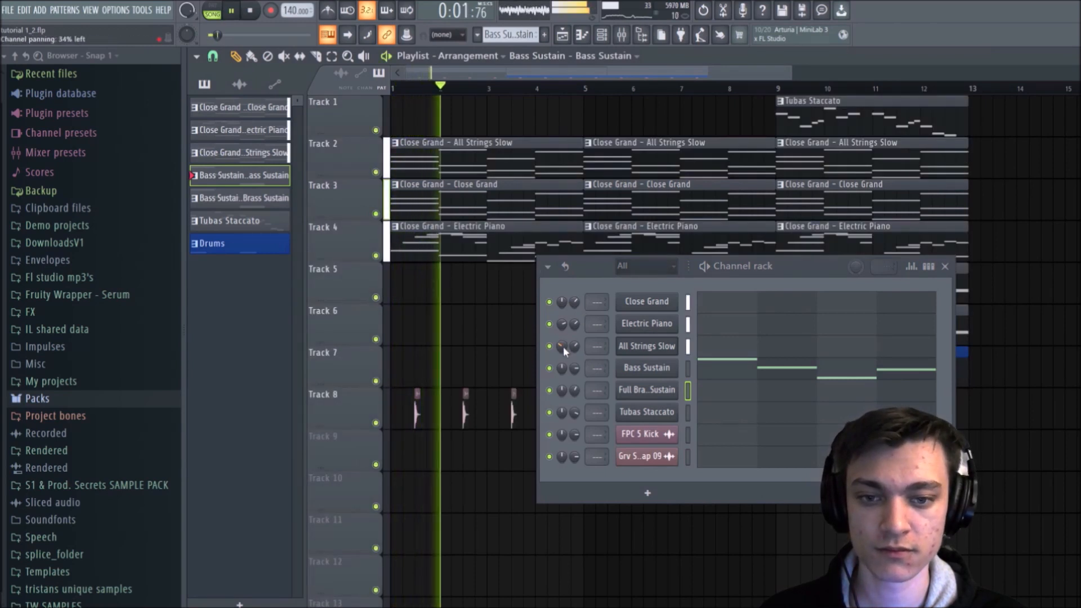
{"action": "left_click_drag", "start_coordinate": [562, 345], "coordinate": [563, 313]}
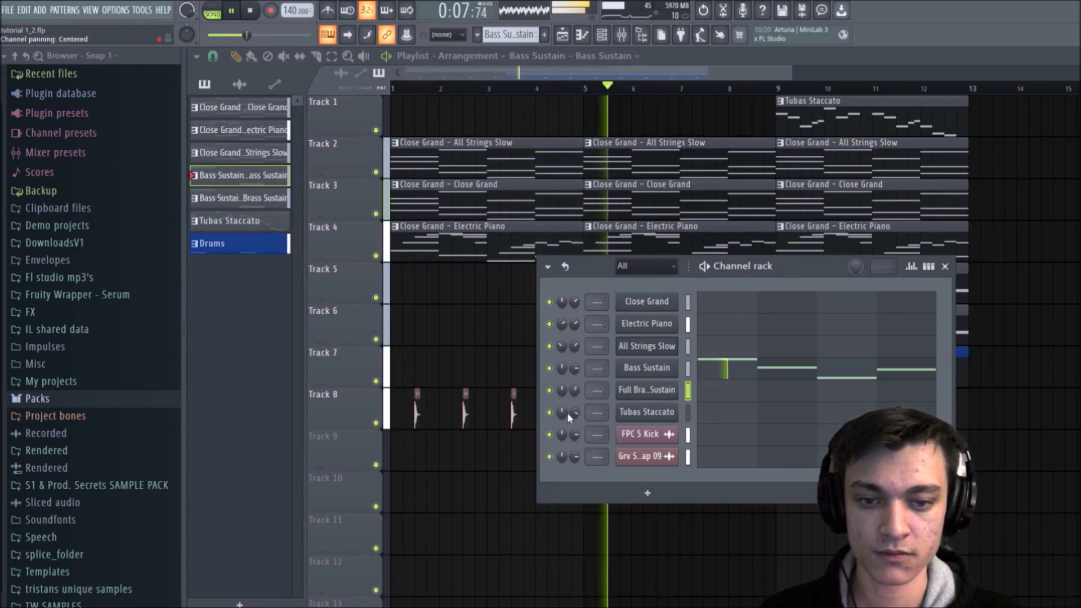
{"action": "left_click_drag", "start_coordinate": [575, 390], "coordinate": [575, 394]}
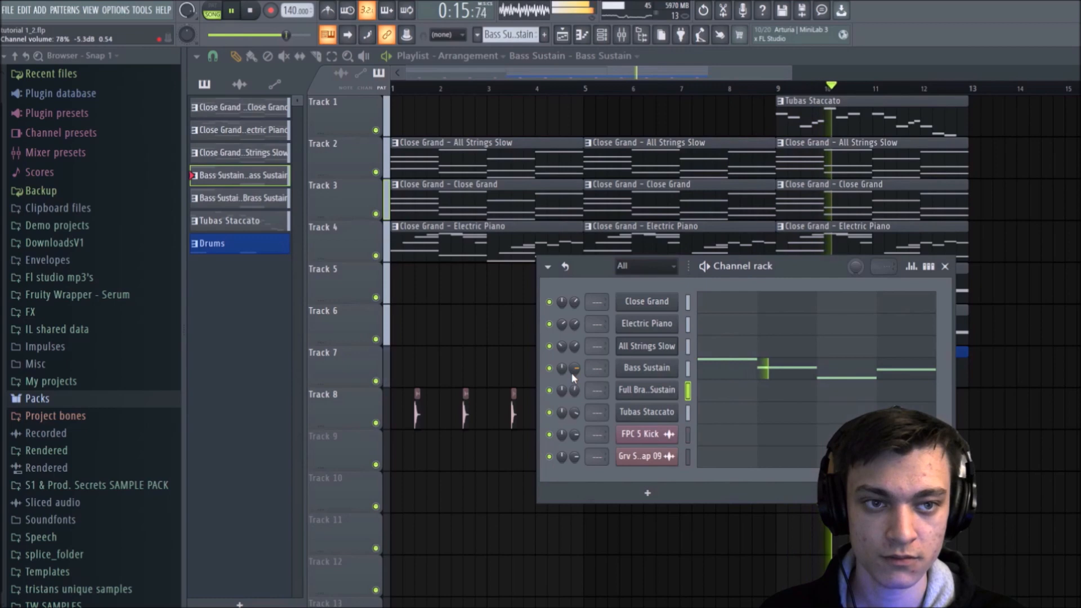
{"action": "key", "text": "space"}
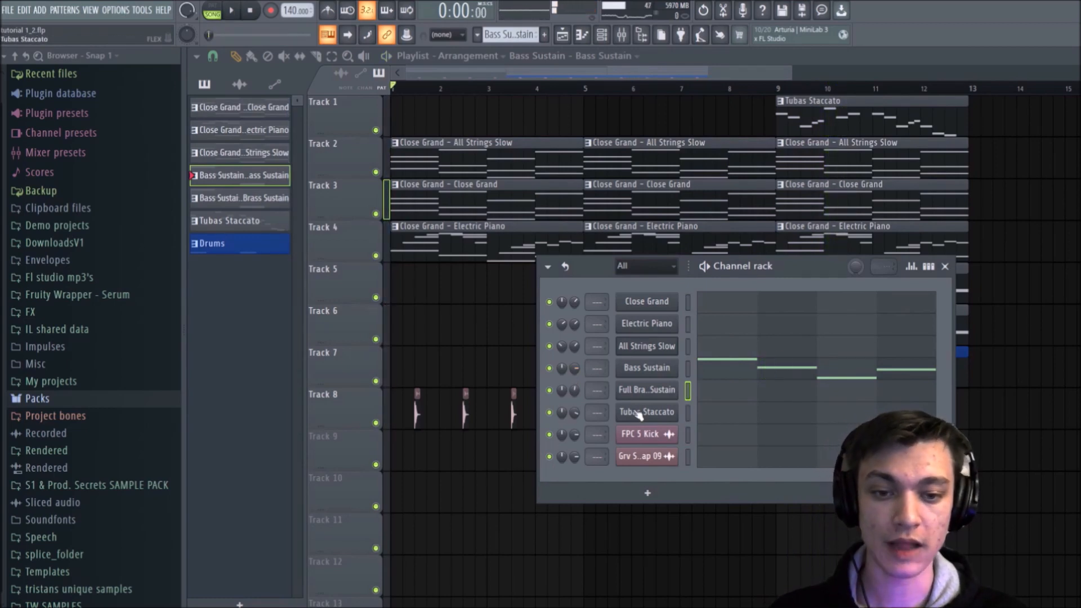
Step: Replace the Tubas Staccato channel's FLEX preset with Chill Guitar from the Essential Guitars pack and close the plugin
{"action": "left_click", "coordinate": [663, 413]}
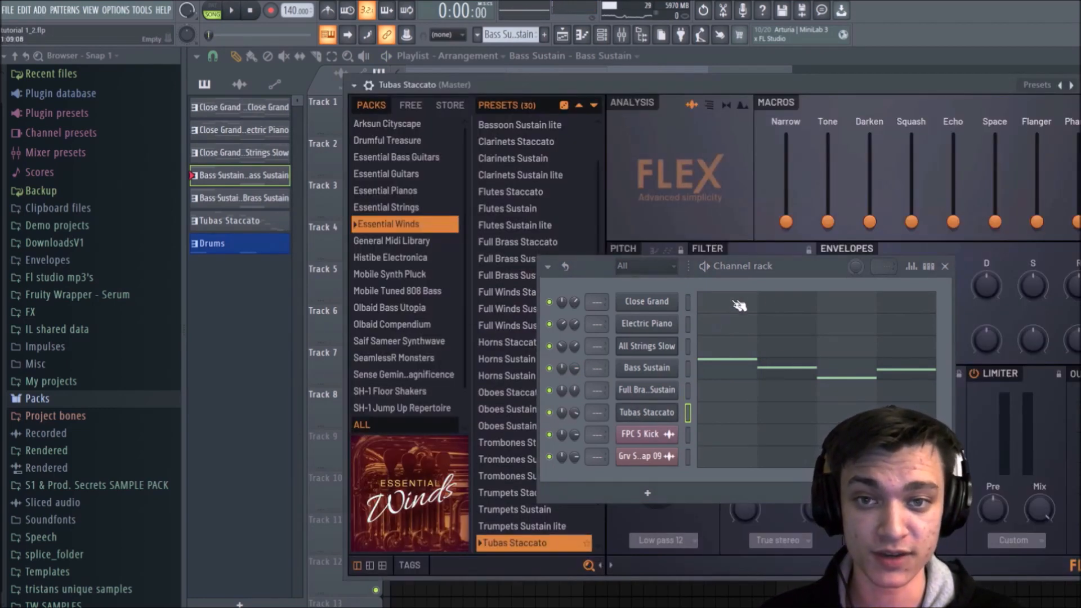
{"action": "left_click", "coordinate": [944, 266]}
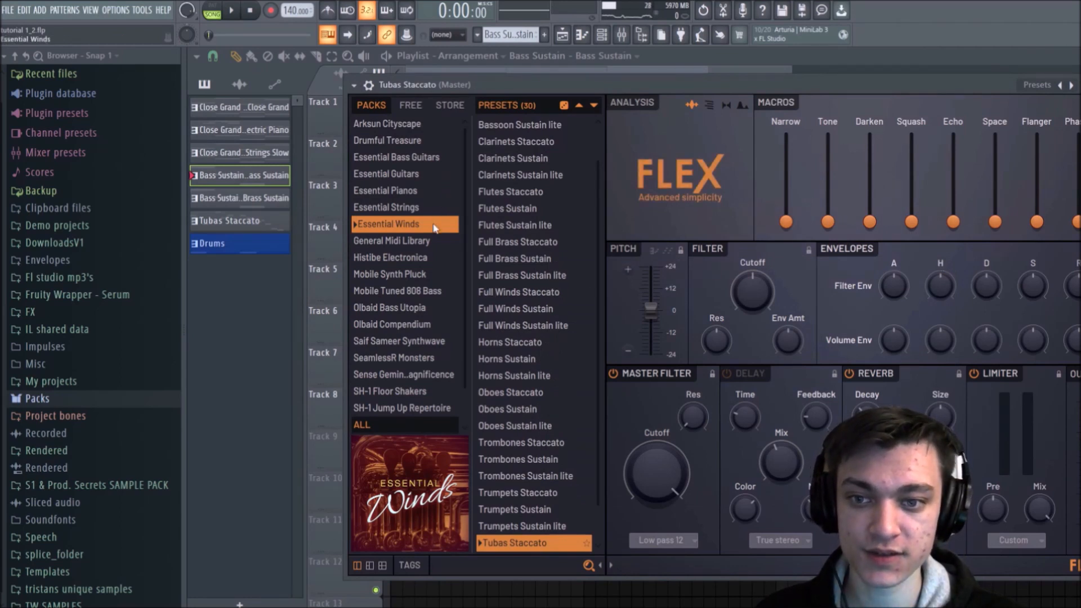
{"action": "left_click", "coordinate": [409, 177]}
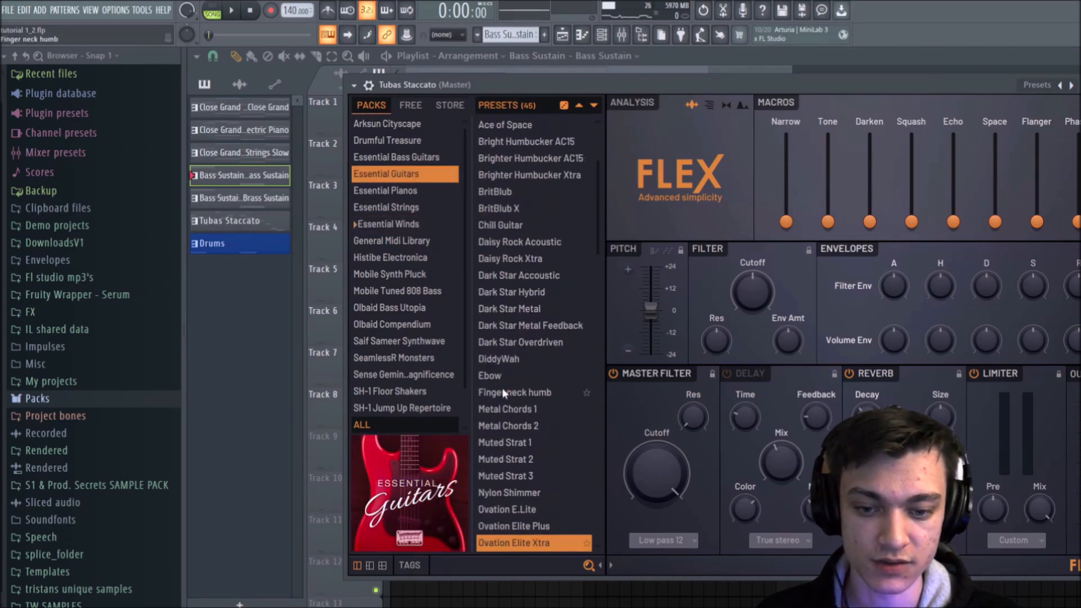
{"action": "scroll", "coordinate": [498, 338], "scroll_direction": "up", "scroll_amount": 2}
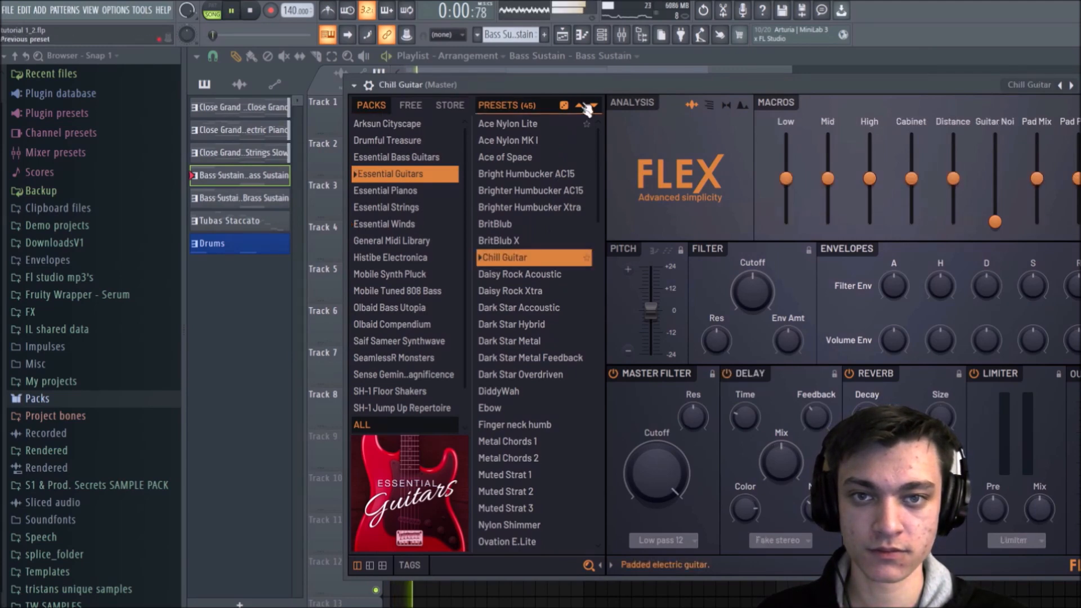
{"action": "left_click", "coordinate": [1080, 85]}
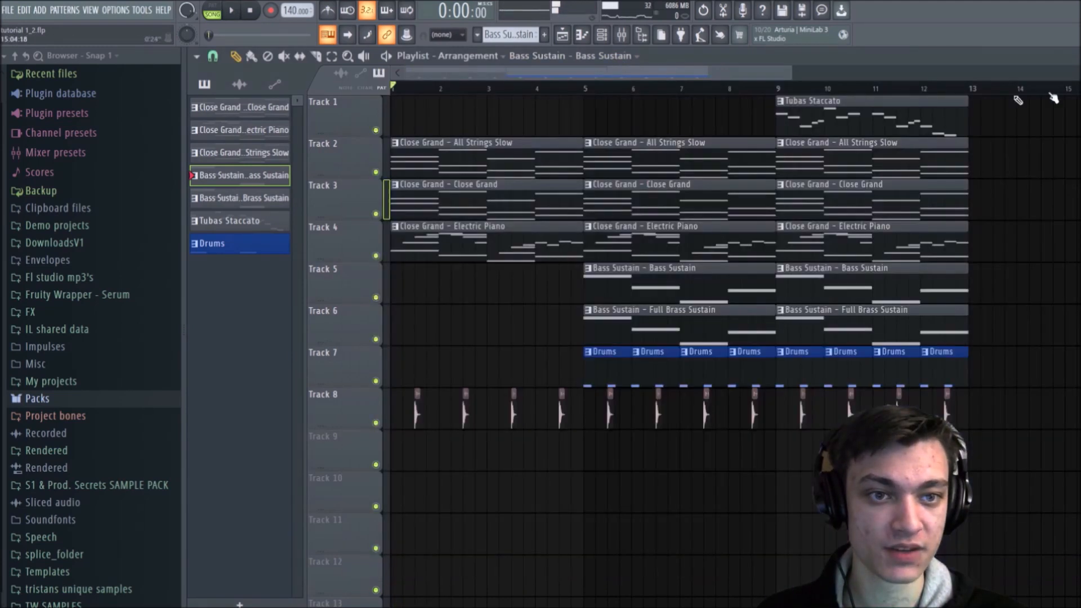
Step: Select the timeline from bar 8 to near the end of bar 12 for looping, and open the channel rack
{"action": "left_click_drag", "start_coordinate": [767, 87], "coordinate": [959, 87]}
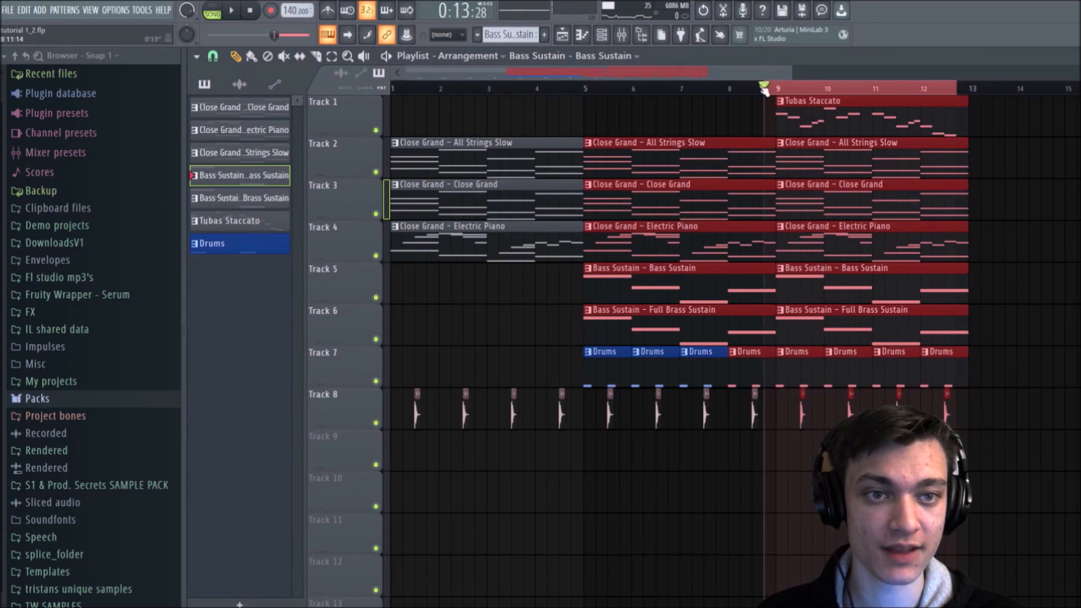
{"action": "left_click_drag", "start_coordinate": [769, 89], "coordinate": [734, 98]}
{"action": "key", "text": "ctrl+d"}
{"action": "left_click", "coordinate": [706, 88]}
{"action": "left_click", "coordinate": [602, 34]}
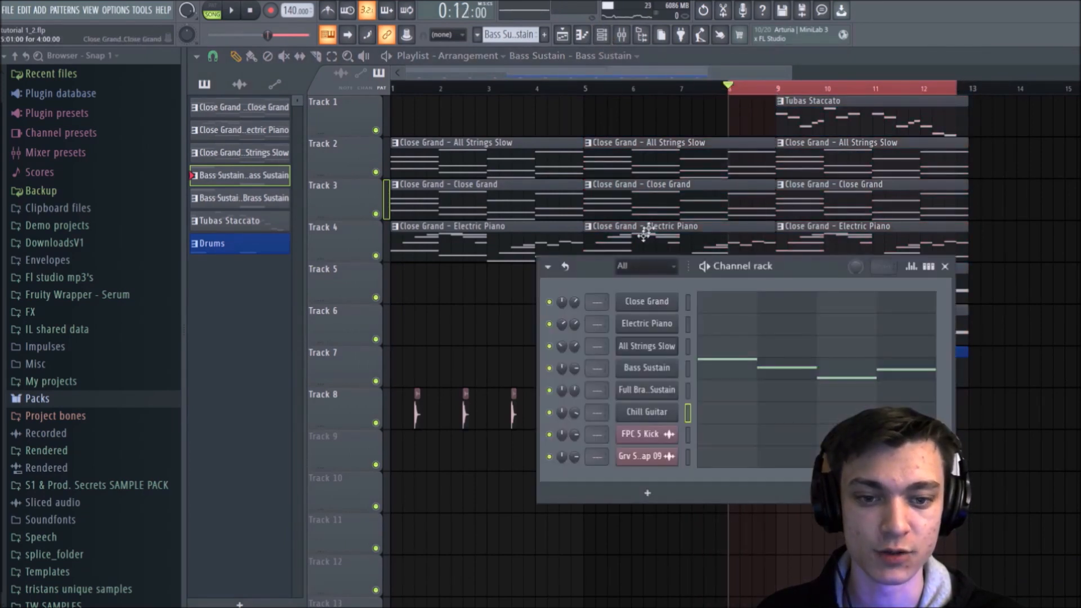
Step: Play the looped section from bar 8 and set the Chill Guitar channel volume to 74%
{"action": "key", "text": "space"}
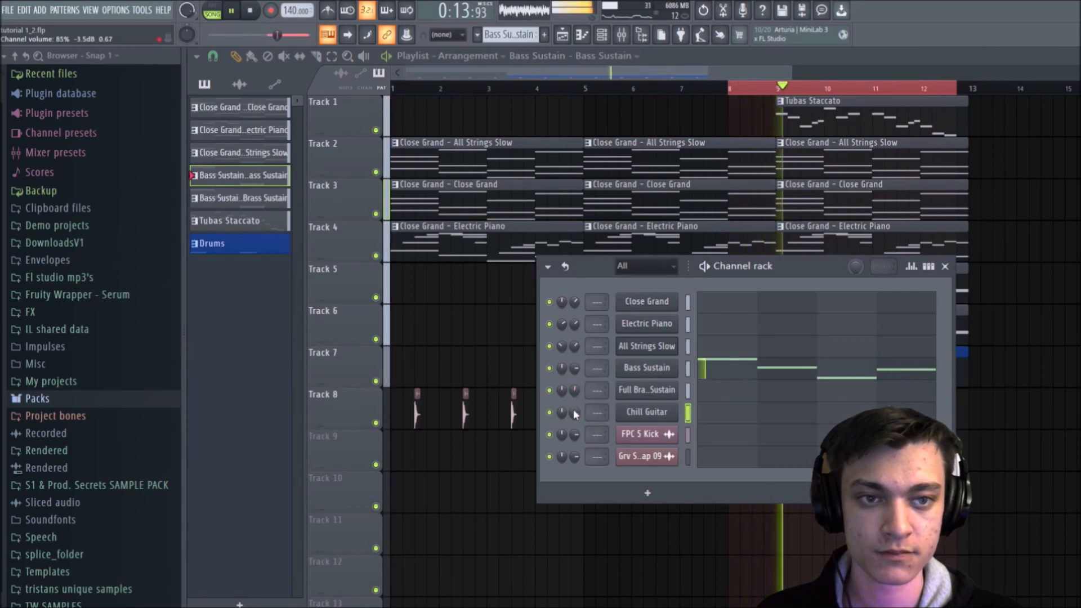
{"action": "key", "text": "space"}
{"action": "key", "text": "space"}
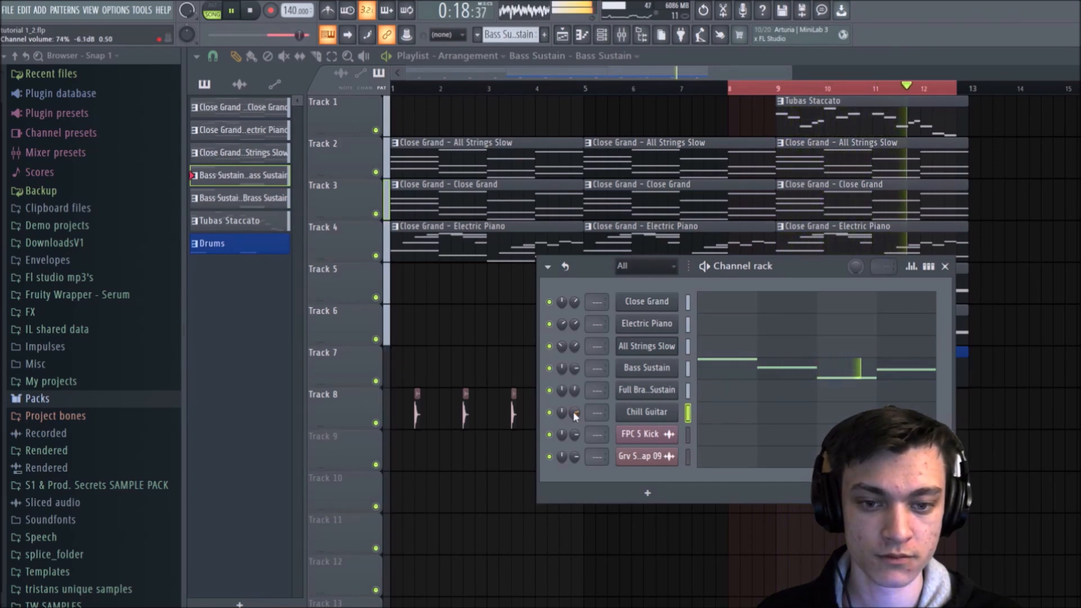
{"action": "scroll", "coordinate": [573, 412], "scroll_direction": "up", "scroll_amount": 1}
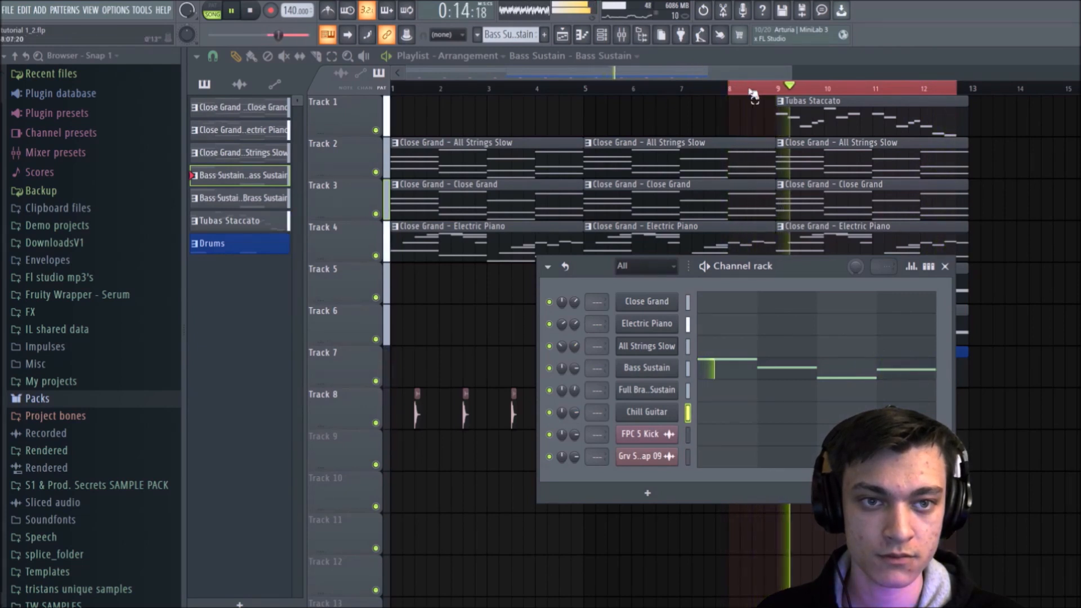
Step: Change the timeline loop selection to span bar 9 through the end of bar 12, and deselect the clips
{"action": "left_click_drag", "start_coordinate": [776, 87], "coordinate": [950, 91]}
{"action": "left_click_drag", "start_coordinate": [965, 85], "coordinate": [969, 84]}
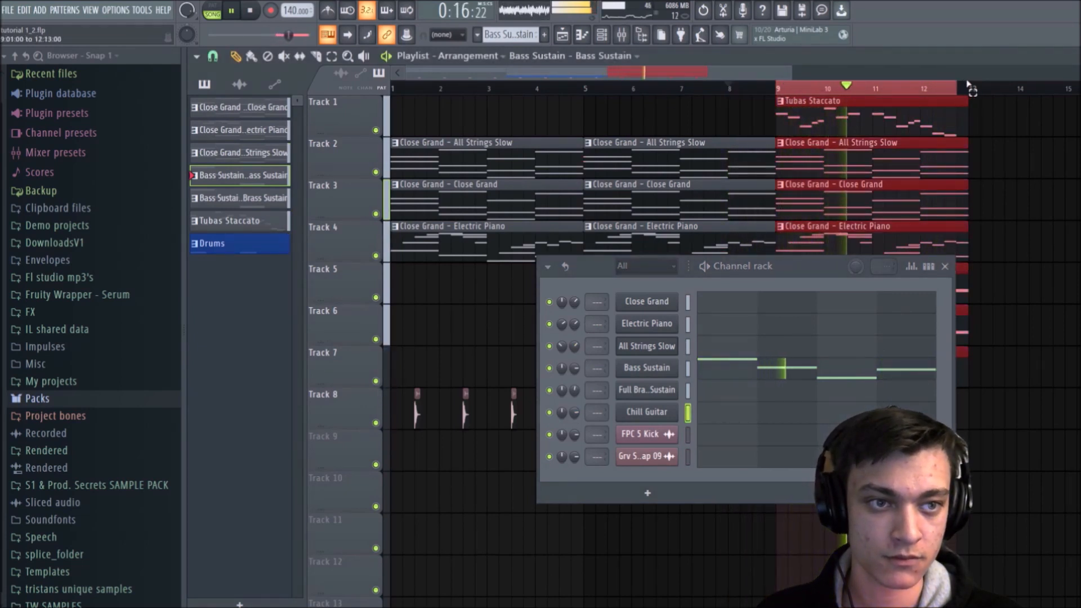
{"action": "left_click", "coordinate": [1040, 133], "text": "ctrl"}
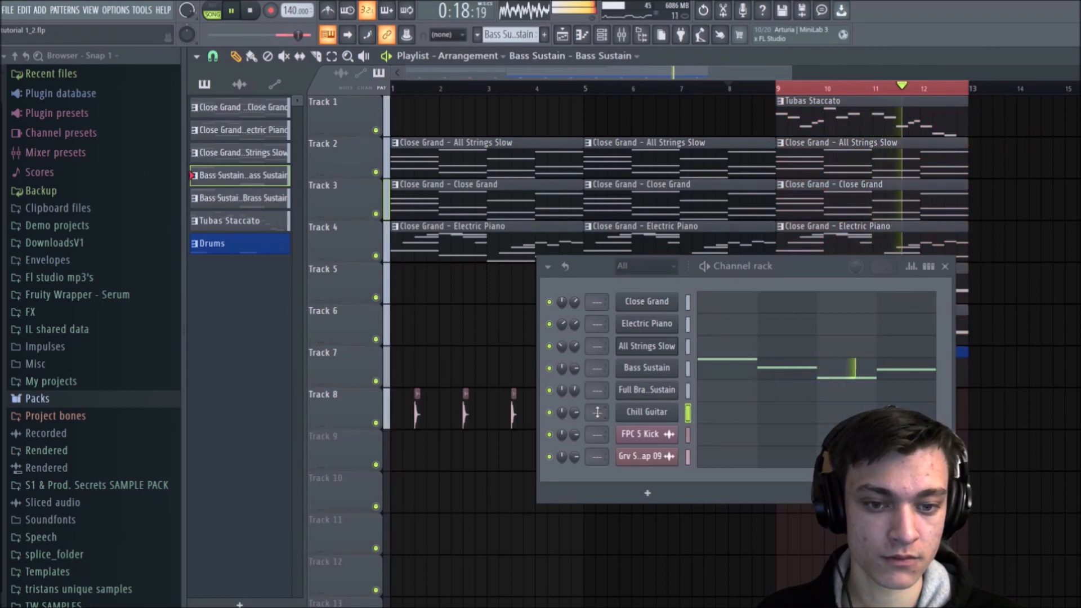
Step: Raise the Chill Guitar channel volume to about 88% and stop playback
{"action": "left_click_drag", "start_coordinate": [574, 413], "coordinate": [574, 401]}
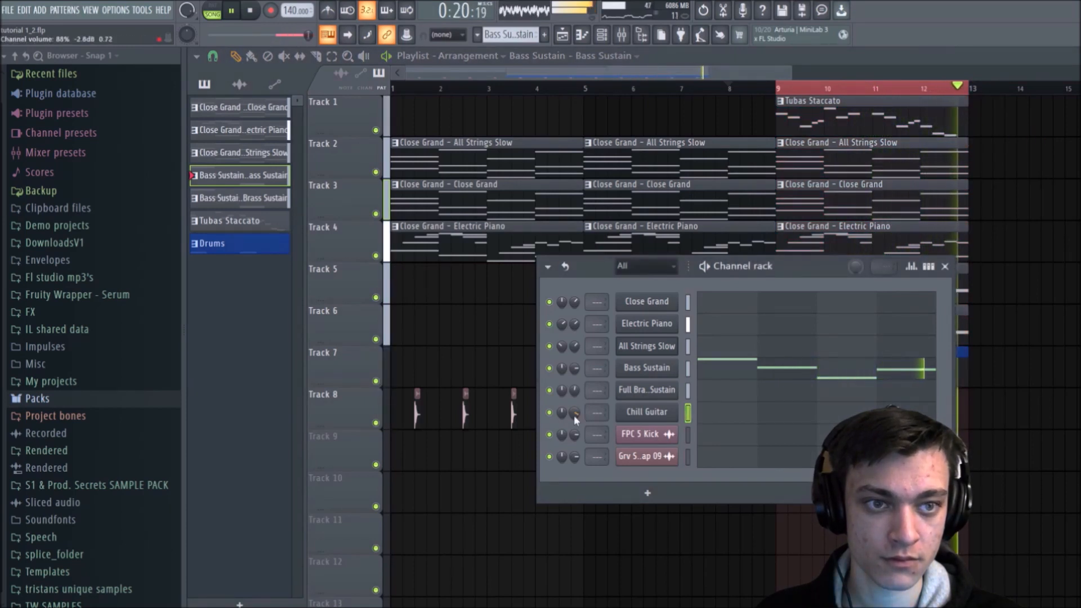
{"action": "left_click_drag", "start_coordinate": [574, 415], "coordinate": [574, 420]}
{"action": "key", "text": "space"}
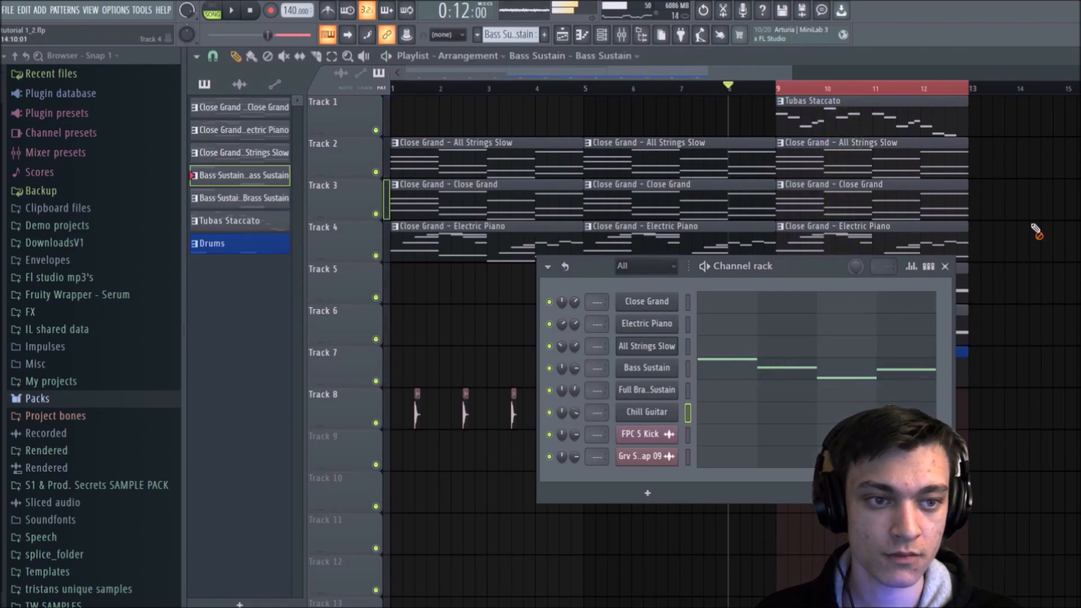
Step: Close the channel rack, delete the bar 9 All Strings Slow and Electric Piano clips on Tracks 2 and 4, and play the section
{"action": "left_click", "coordinate": [945, 266]}
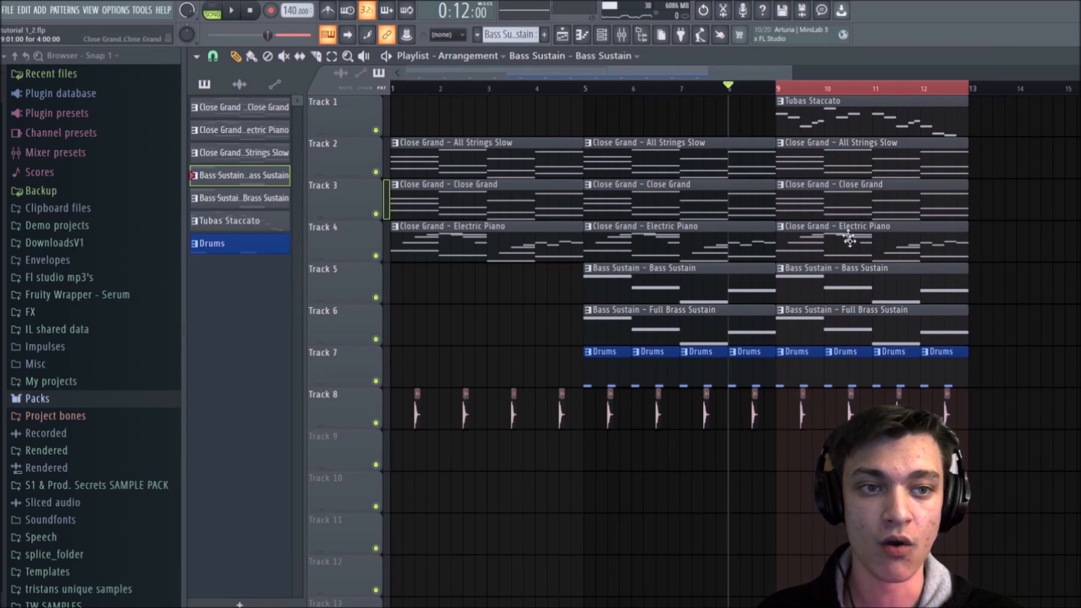
{"action": "right_click", "coordinate": [896, 143]}
{"action": "right_click", "coordinate": [868, 228]}
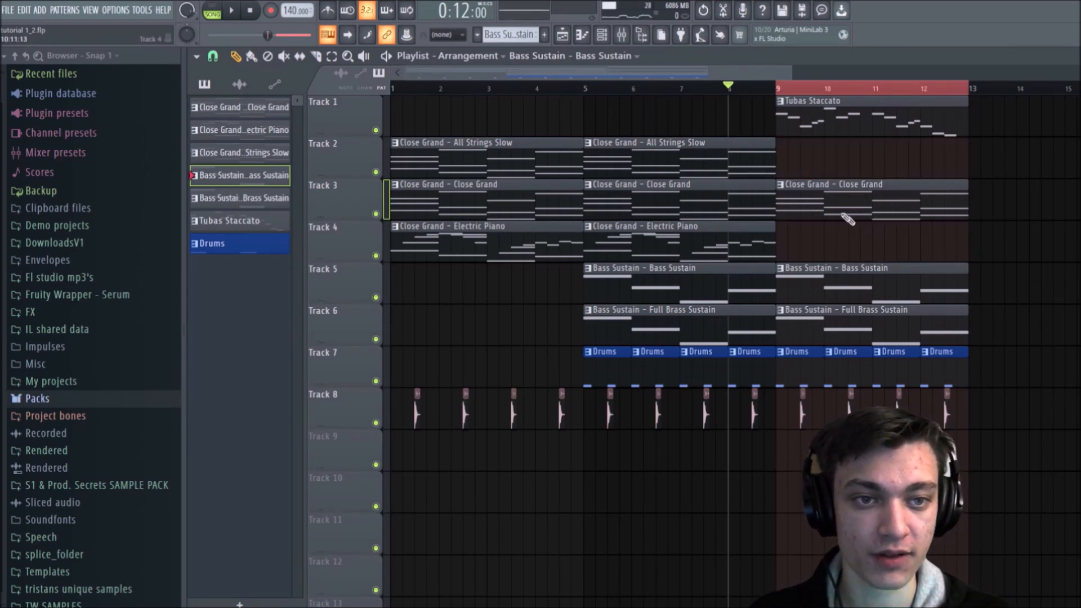
{"action": "key", "text": "space"}
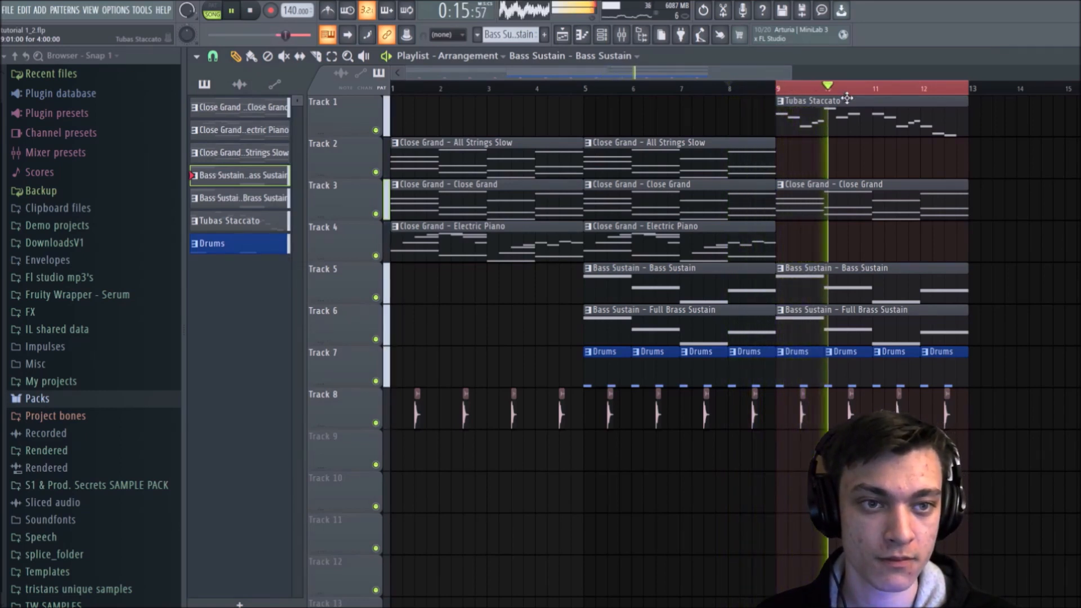
Step: Stop playback and undo the deletion of the bar 9 Electric Piano and All Strings Slow clips
{"action": "key", "text": "space"}
{"action": "key", "text": "ctrl+z"}
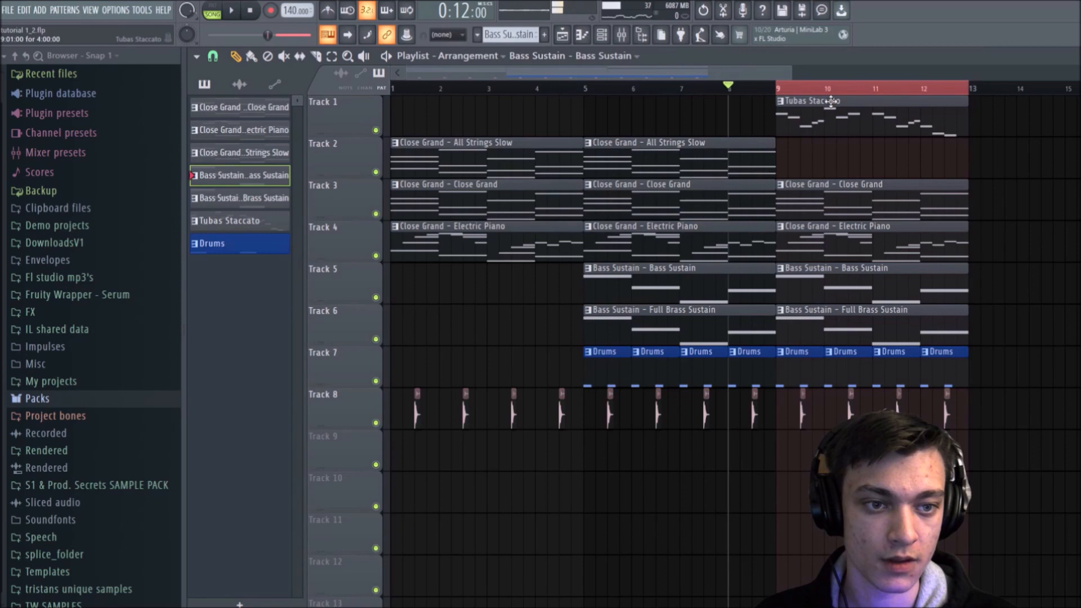
{"action": "key", "text": "ctrl+z"}
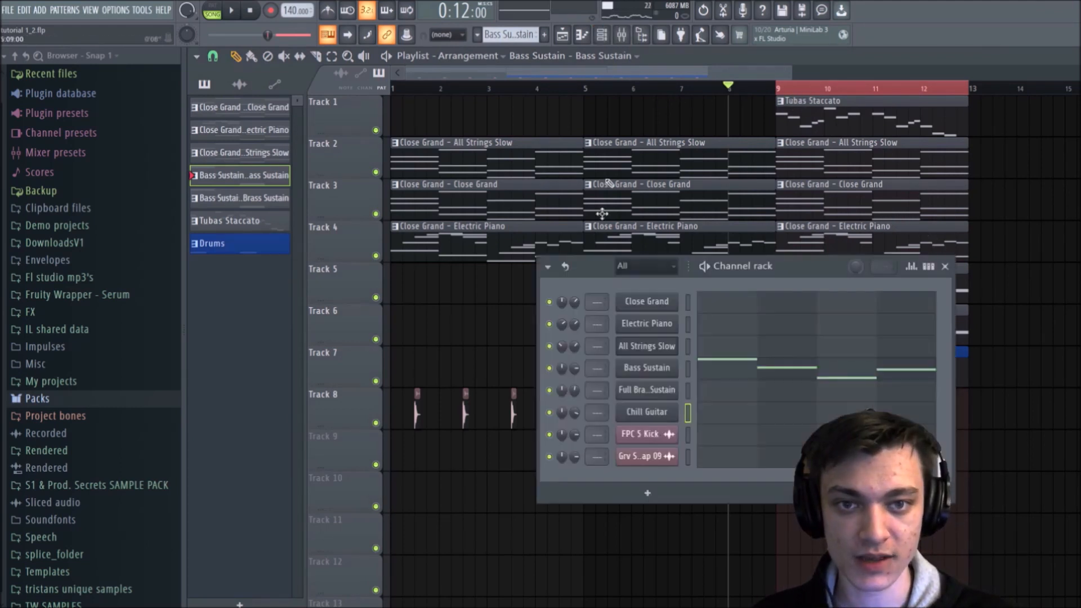
Step: Set the Electric Piano channel volume to about 61% and clear the loop selection from the playlist timeline, leaving the channel rack closed
{"action": "left_click", "coordinate": [602, 34]}
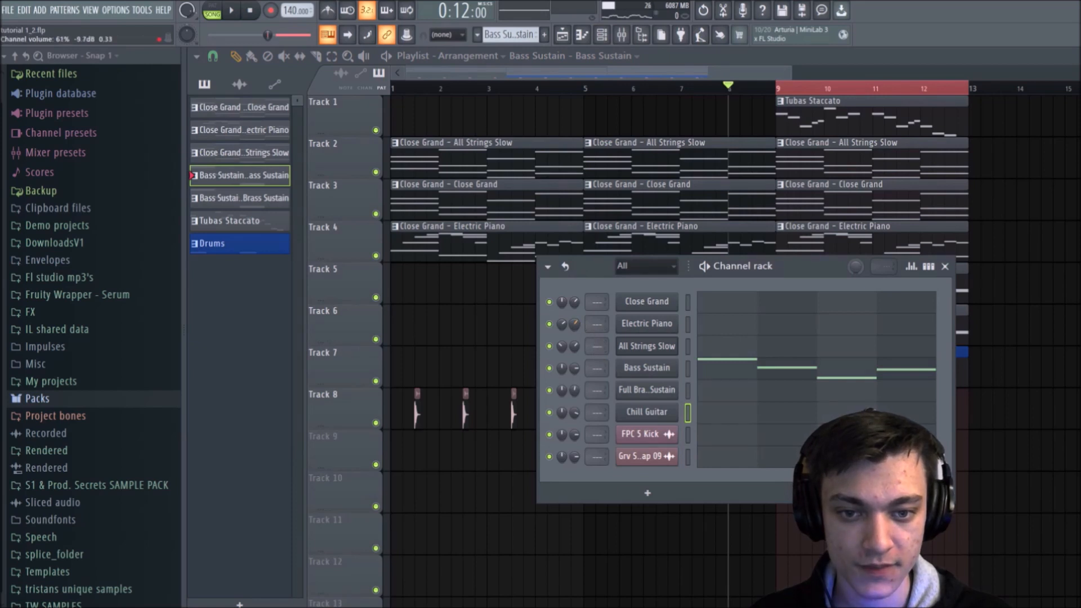
{"action": "left_click", "coordinate": [945, 266]}
{"action": "left_click_drag", "start_coordinate": [973, 88], "coordinate": [966, 98]}
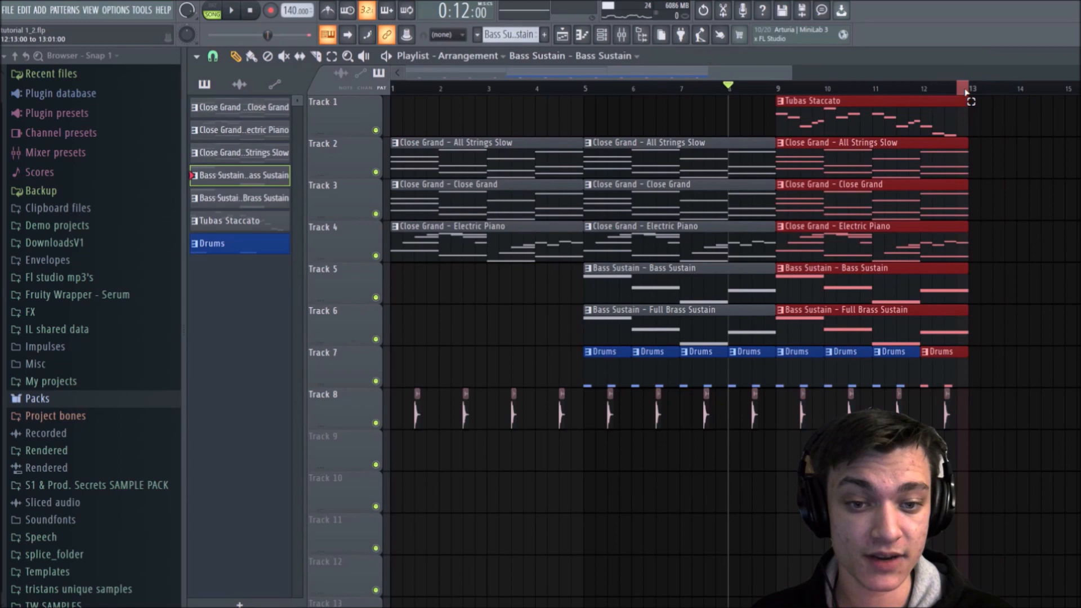
{"action": "left_click", "coordinate": [974, 90]}
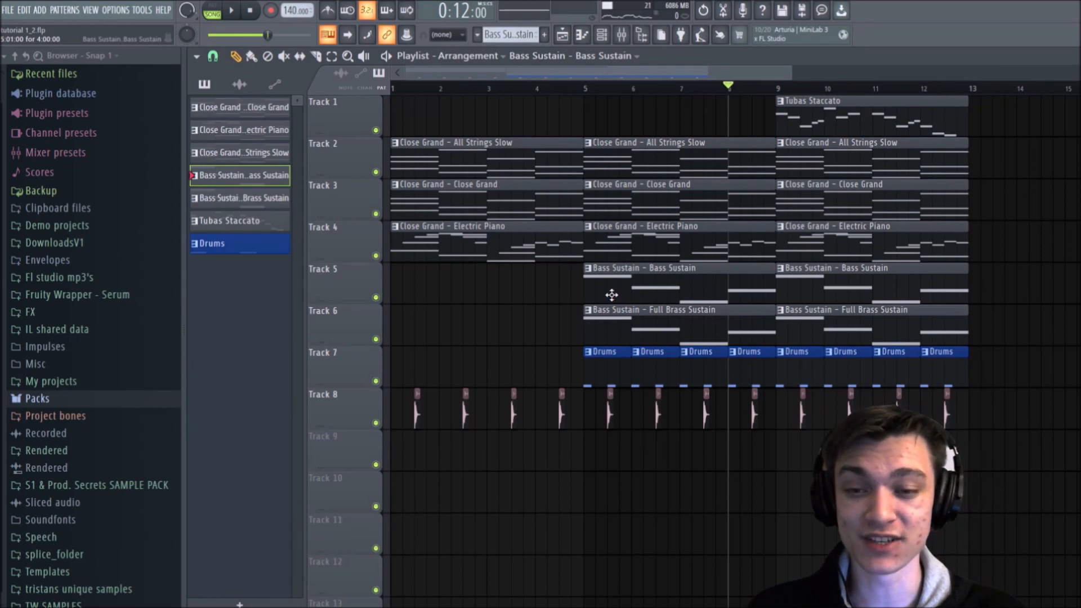
{"action": "left_click", "coordinate": [601, 34]}
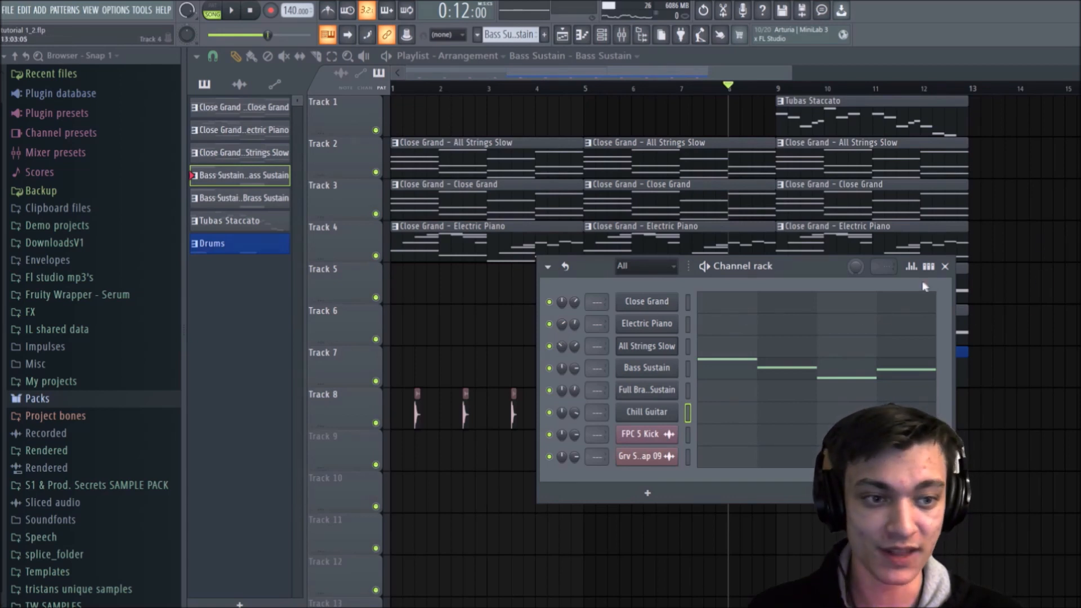
{"action": "left_click", "coordinate": [946, 267]}
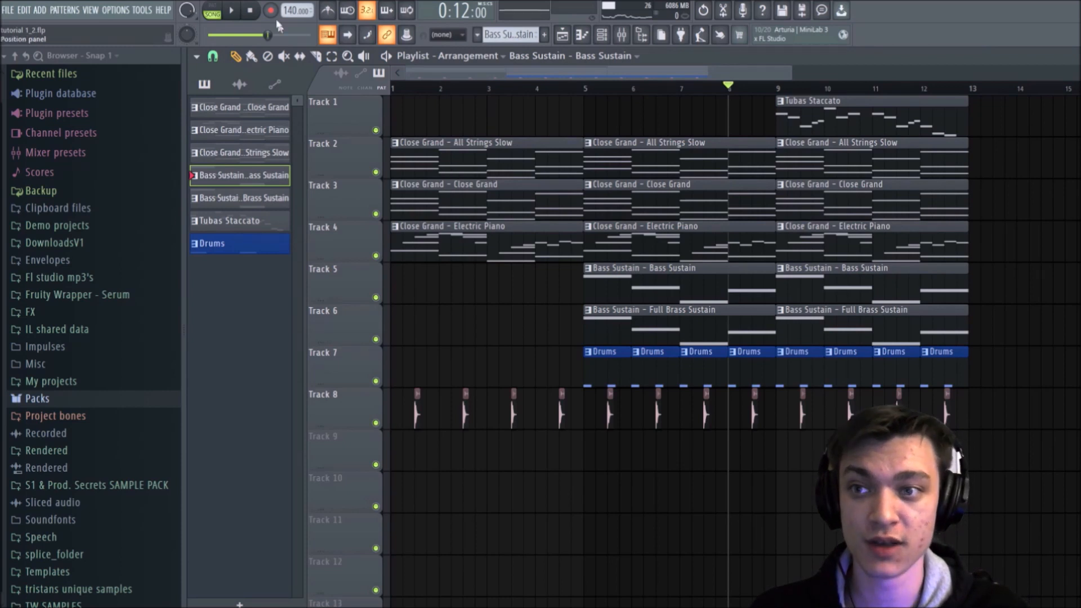
Step: Play the song from bar 1 while trying out the master volume, and stop playback
{"action": "left_click", "coordinate": [393, 88]}
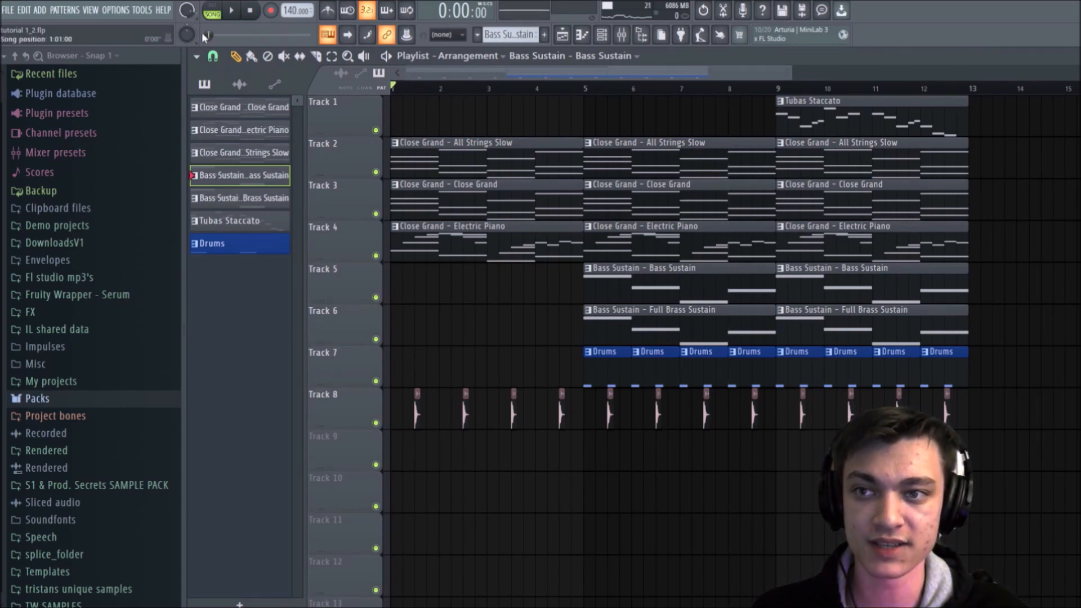
{"action": "key", "text": "space"}
{"action": "mouse_move", "coordinate": [188, 12]}
{"action": "left_mouse_down"}
{"action": "mouse_move", "coordinate": [188, 57]}
{"action": "mouse_move", "coordinate": [188, 10]}
{"action": "left_mouse_up"}
{"action": "key", "text": "space"}
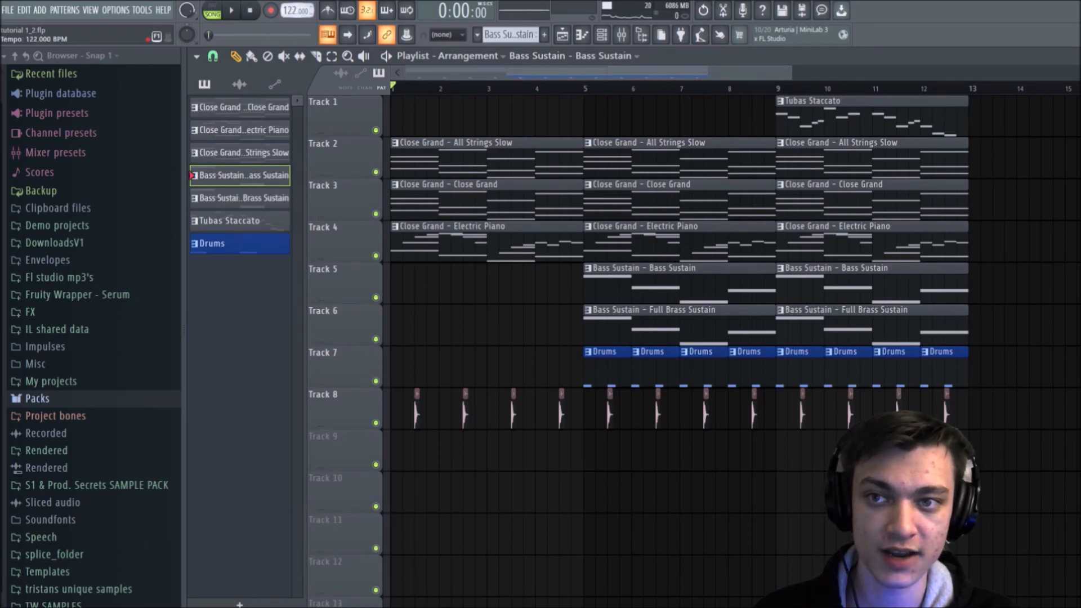
Step: Try playing the song from bar 1 at tempos of 47, 168 and 174 BPM, and stop playback
{"action": "key", "text": "space"}
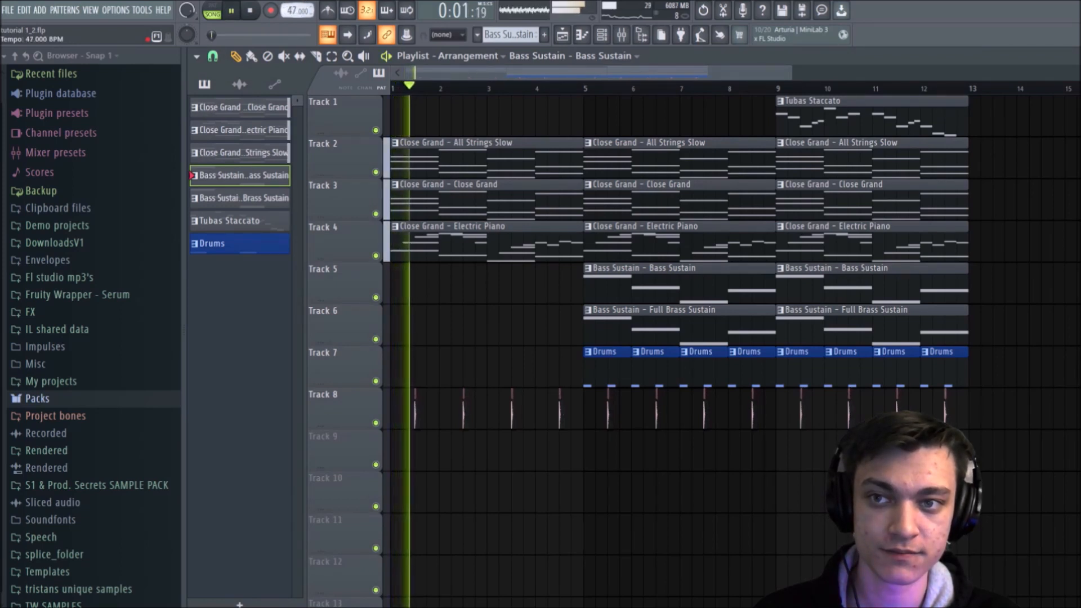
{"action": "key", "text": "space"}
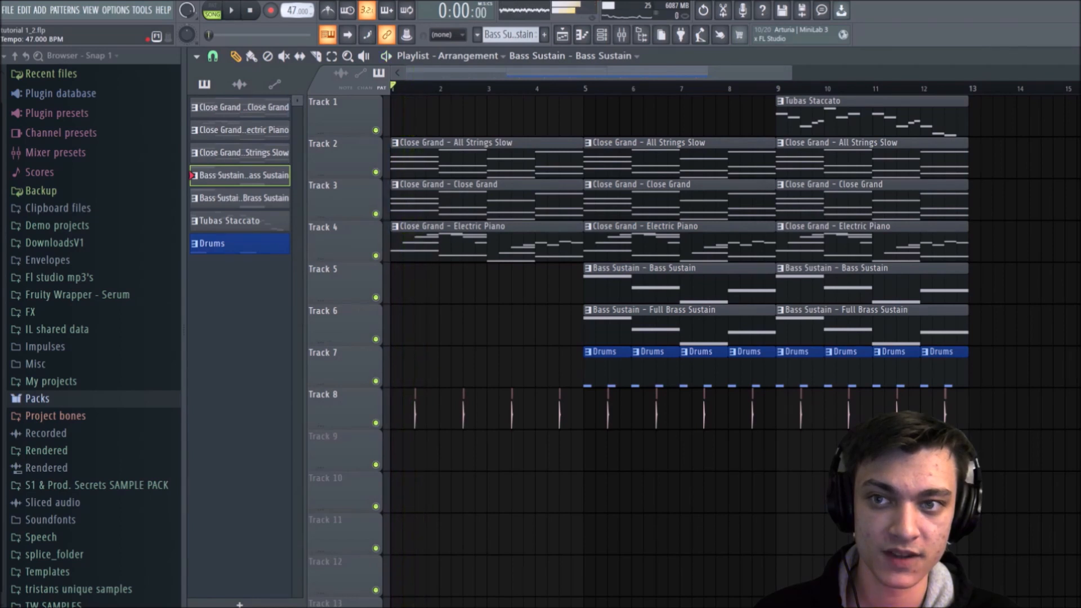
{"action": "left_click_drag", "start_coordinate": [292, 10], "coordinate": [292, 1]}
{"action": "key", "text": "space"}
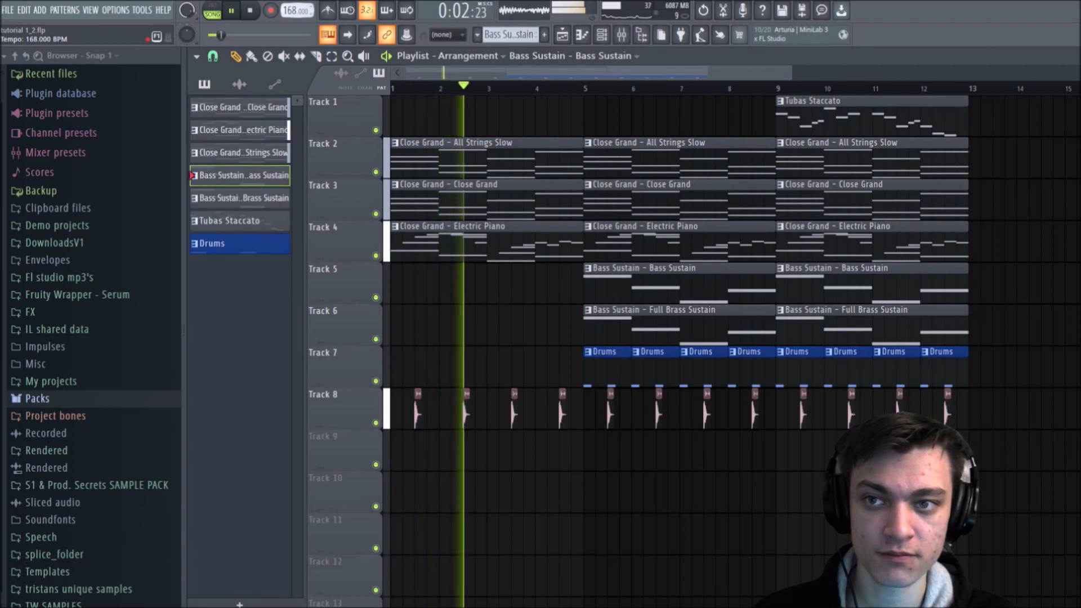
{"action": "left_click_drag", "start_coordinate": [292, 10], "coordinate": [292, 7]}
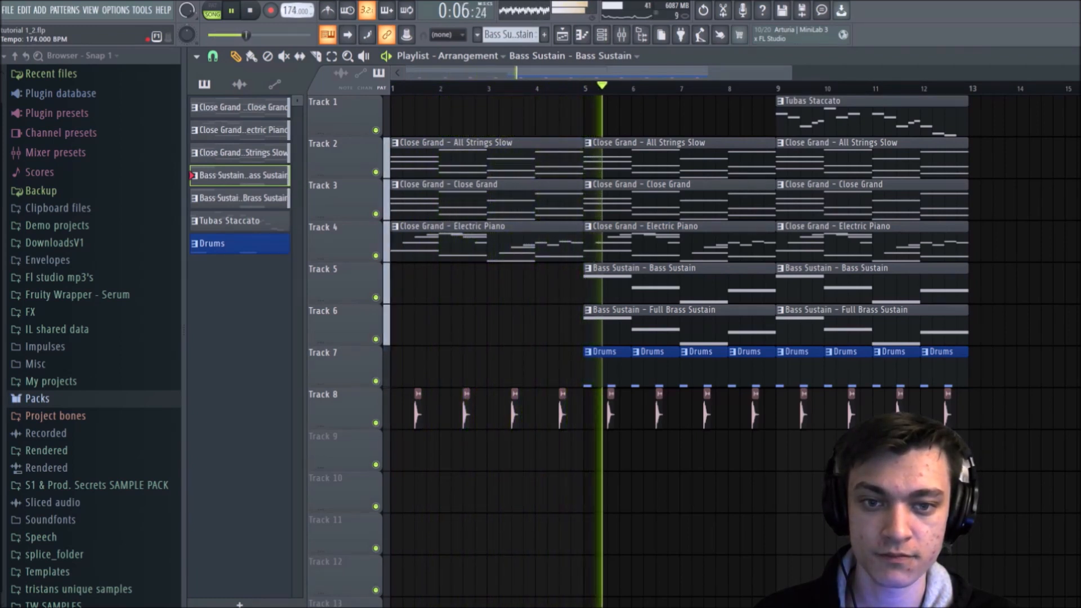
{"action": "key", "text": "space"}
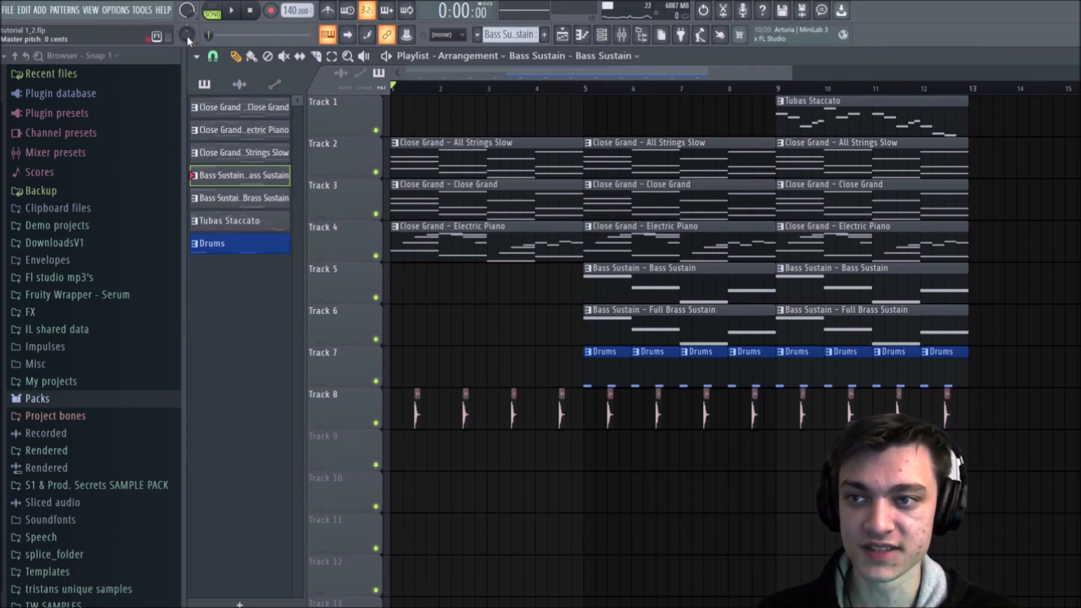
Step: Try out the master pitch control while playing the song from bar 1, and stop playback
{"action": "mouse_move", "coordinate": [187, 36]}
{"action": "left_mouse_down"}
{"action": "mouse_move", "coordinate": [187, 17]}
{"action": "mouse_move", "coordinate": [187, 34]}
{"action": "left_mouse_up"}
{"action": "key", "text": "space"}
{"action": "key", "text": "space"}
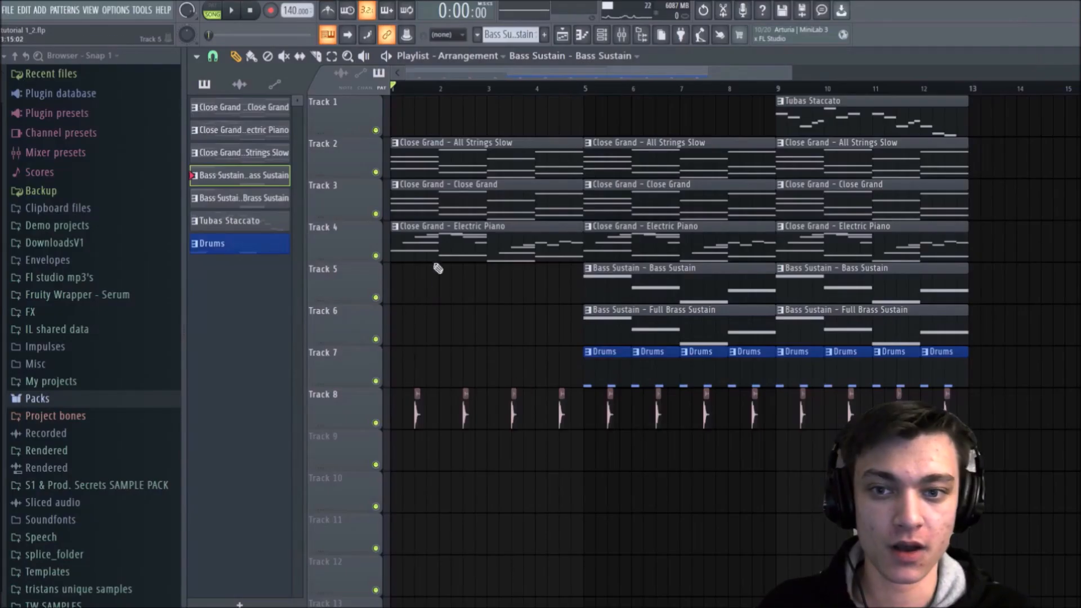
Step: Play the arrangement from bar 9 to hear the section with the Tubas Staccato lead
{"action": "scroll", "coordinate": [410, 100], "scroll_direction": "down", "scroll_amount": 2}
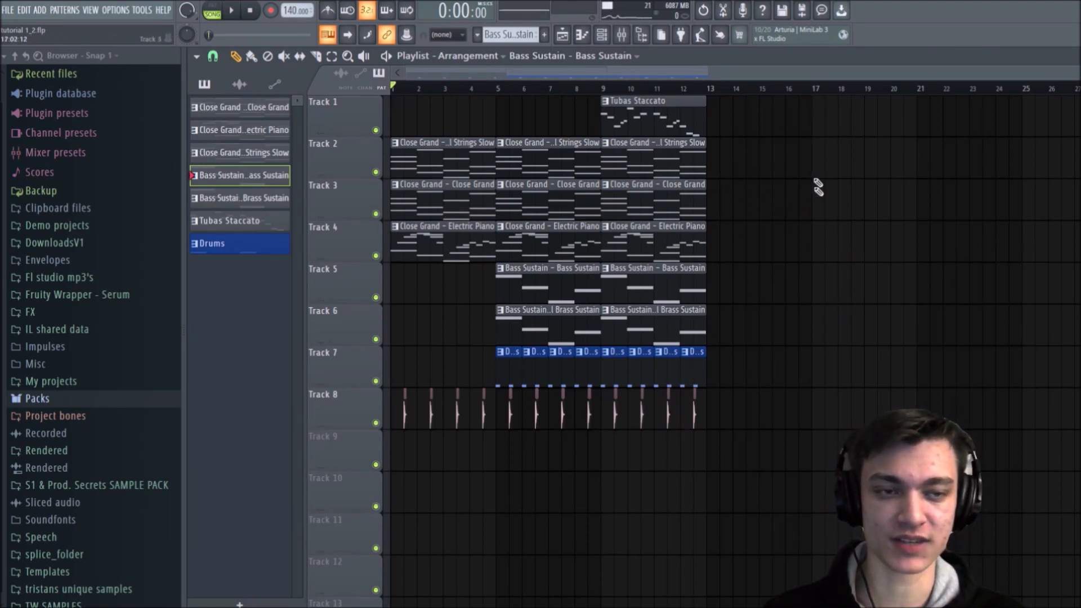
{"action": "scroll", "coordinate": [795, 89], "scroll_direction": "up", "scroll_amount": 2}
{"action": "left_click_drag", "start_coordinate": [752, 75], "coordinate": [594, 93]}
{"action": "left_click", "coordinate": [531, 92]}
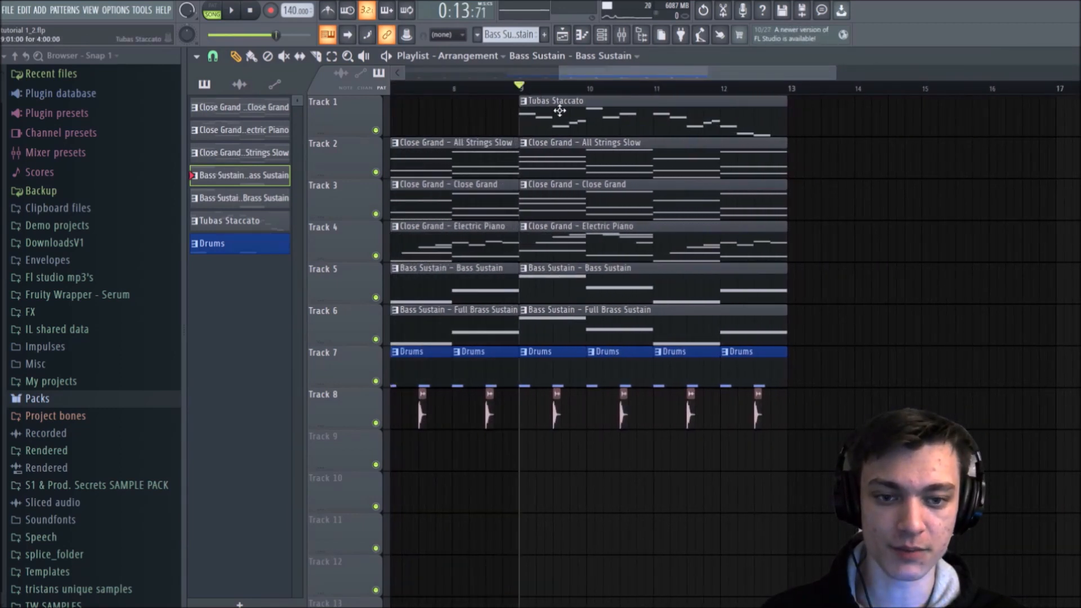
{"action": "key", "text": "space"}
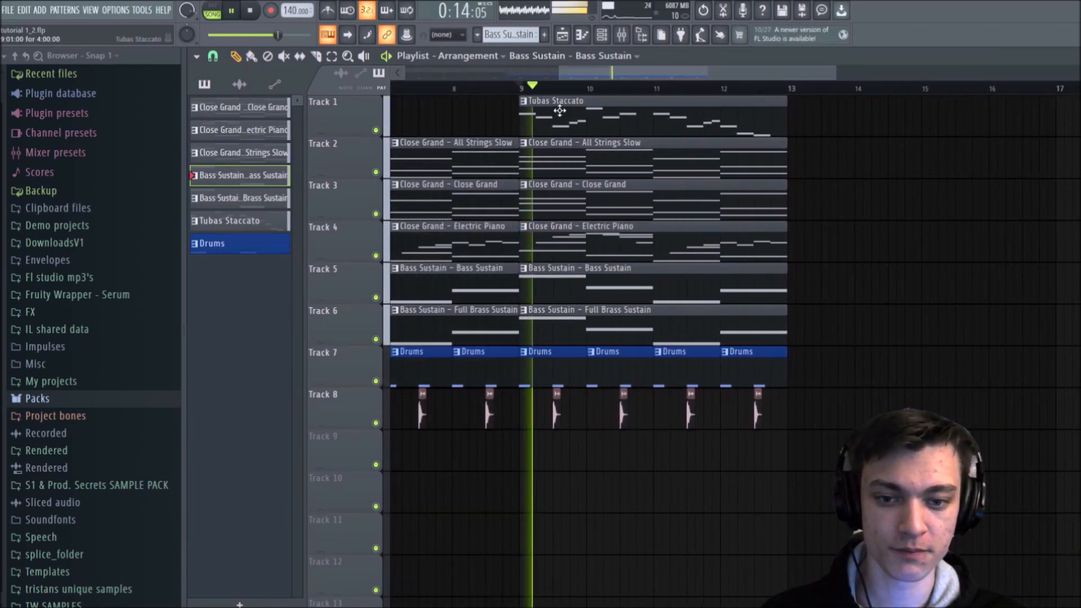
Step: Set the Chill Guitar channel volume to about 72%, close the channel rack, and restart playback from bar 9
{"action": "left_click", "coordinate": [603, 38]}
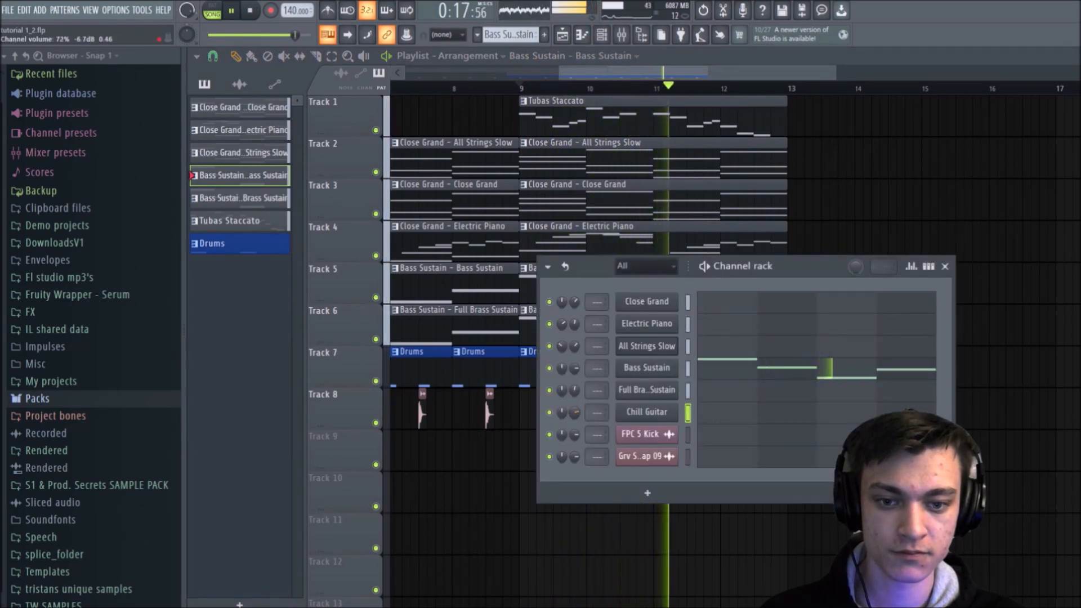
{"action": "key", "text": "space"}
{"action": "key", "text": "space"}
{"action": "left_click", "coordinate": [946, 267]}
{"action": "key", "text": "space"}
{"action": "key", "text": "space"}
{"action": "key", "text": "space"}
{"action": "key", "text": "space"}
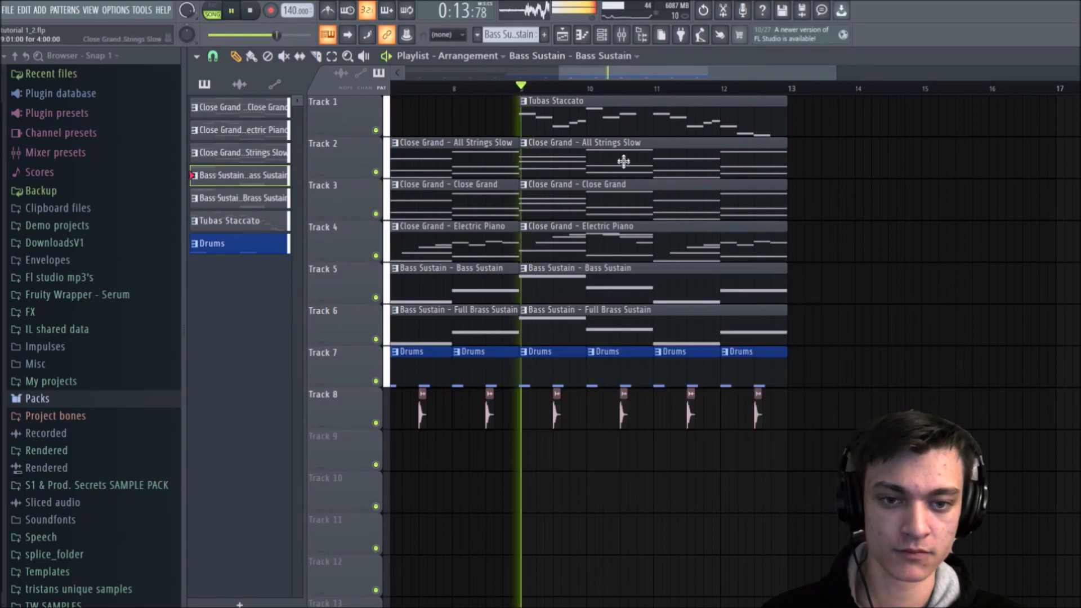
Step: Delete the bar 9 clips on Tracks 2 to 5 and replay the section with the remaining brass, lead and drums
{"action": "right_click", "coordinate": [623, 162]}
{"action": "right_click", "coordinate": [616, 200]}
{"action": "right_click", "coordinate": [608, 241]}
{"action": "right_click", "coordinate": [599, 281]}
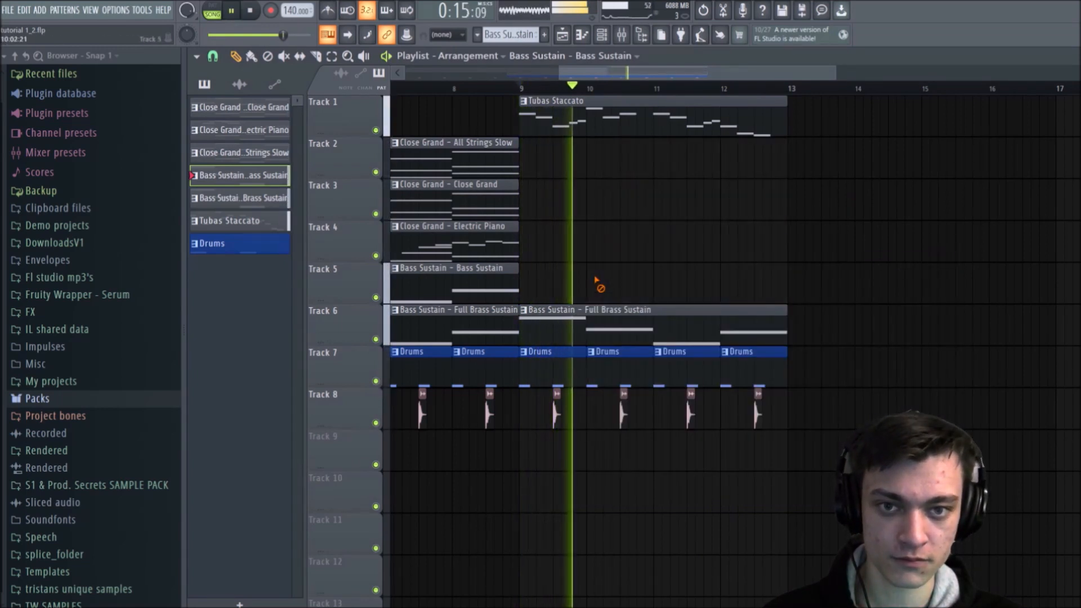
{"action": "key", "text": "space"}
{"action": "key", "text": "space"}
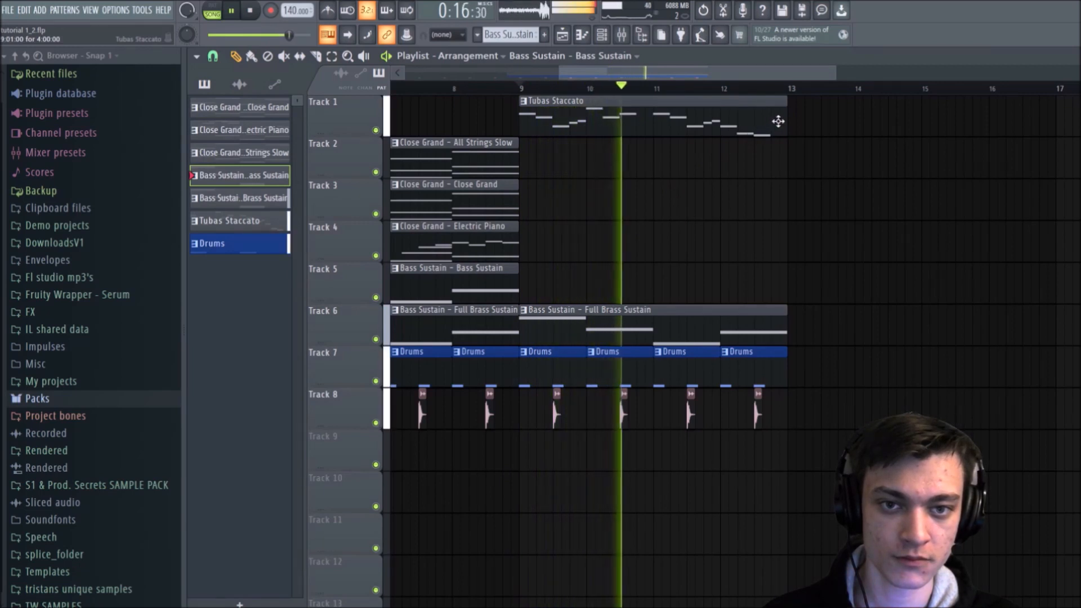
{"action": "key", "text": "space"}
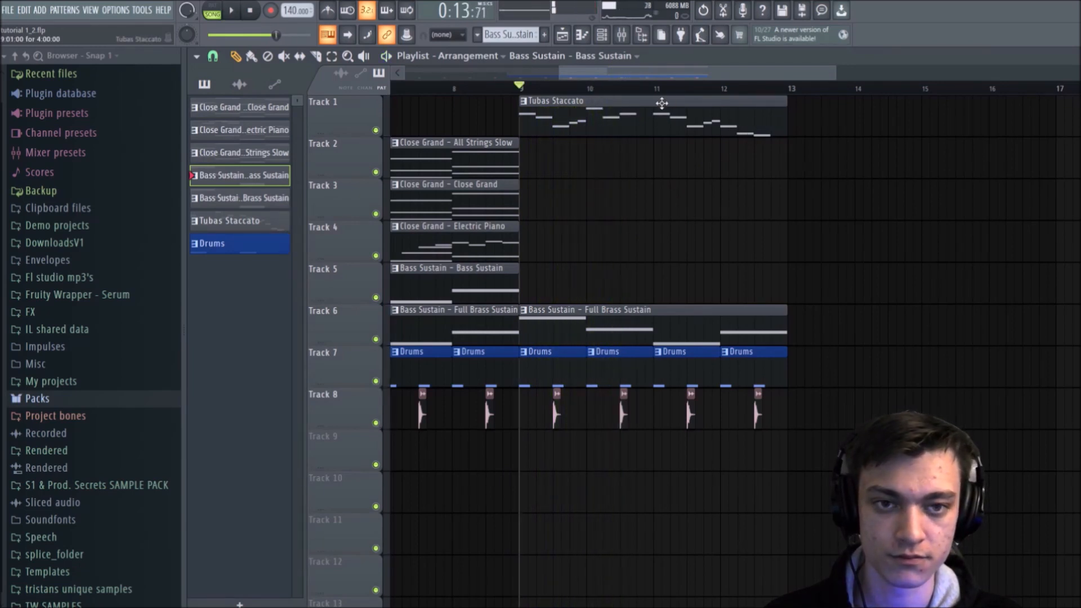
{"action": "key", "text": "space"}
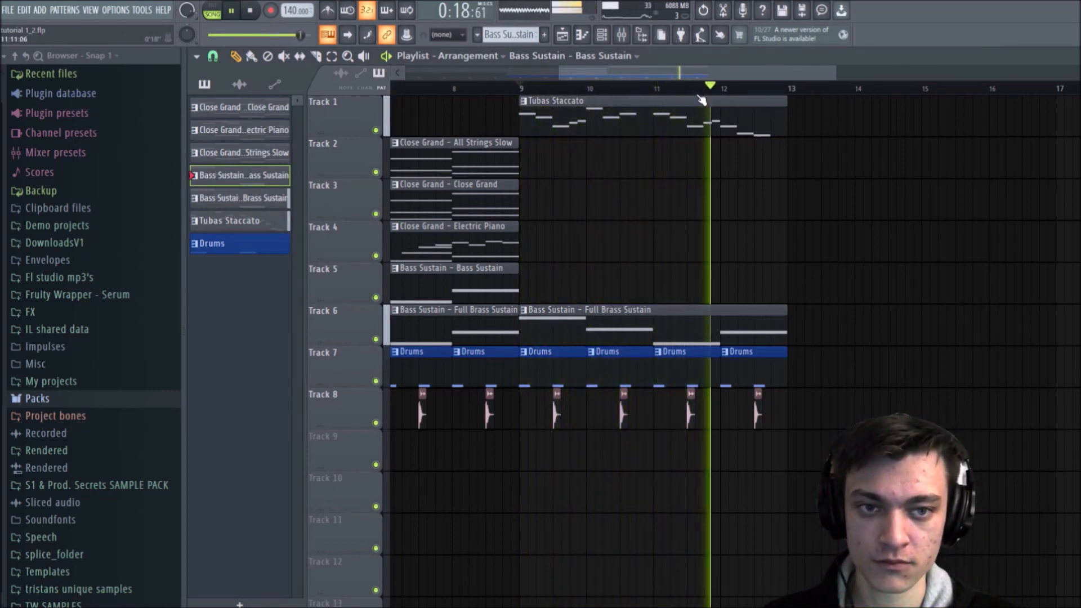
{"action": "key", "text": "space"}
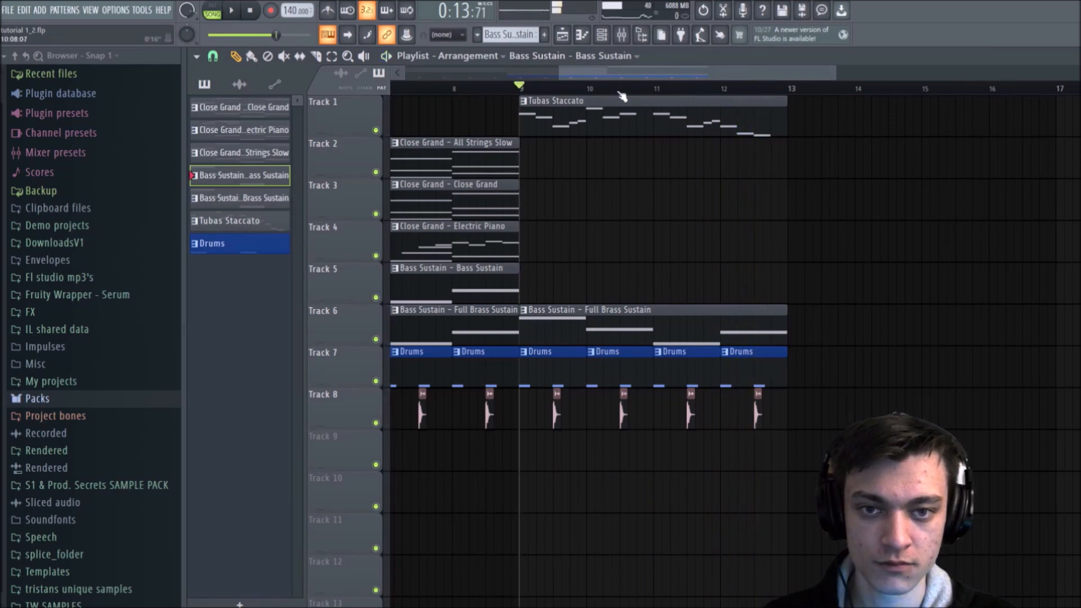
Step: Undo the deletion of the bar 9 string, grand, electric piano and bass clips on Tracks 2 to 5
{"action": "key", "text": "ctrl+z"}
{"action": "scroll", "coordinate": [638, 93], "scroll_direction": "down", "scroll_amount": 4}
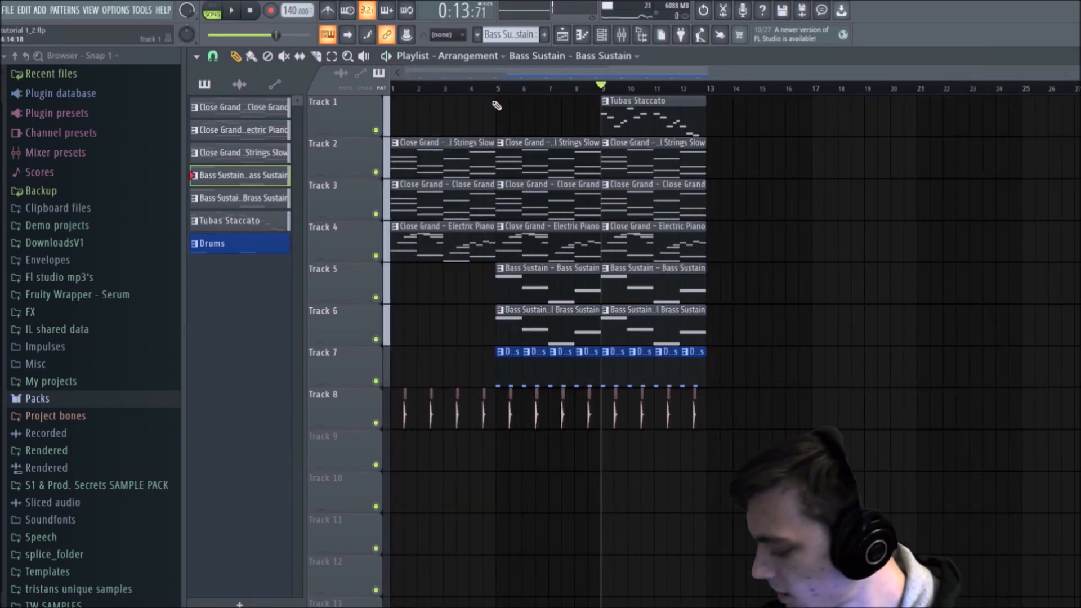
{"action": "scroll", "coordinate": [495, 89], "scroll_direction": "up", "scroll_amount": 3}
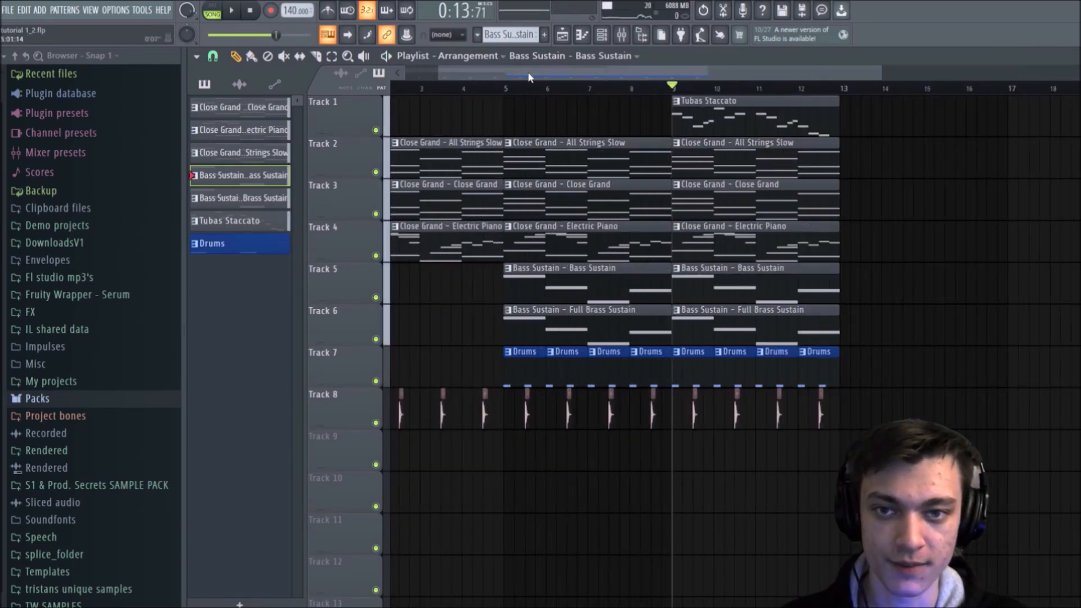
Step: Expand the Snares folder under Packs > Drums in the sample browser and go to the SC Snare samples
{"action": "left_click", "coordinate": [13, 398]}
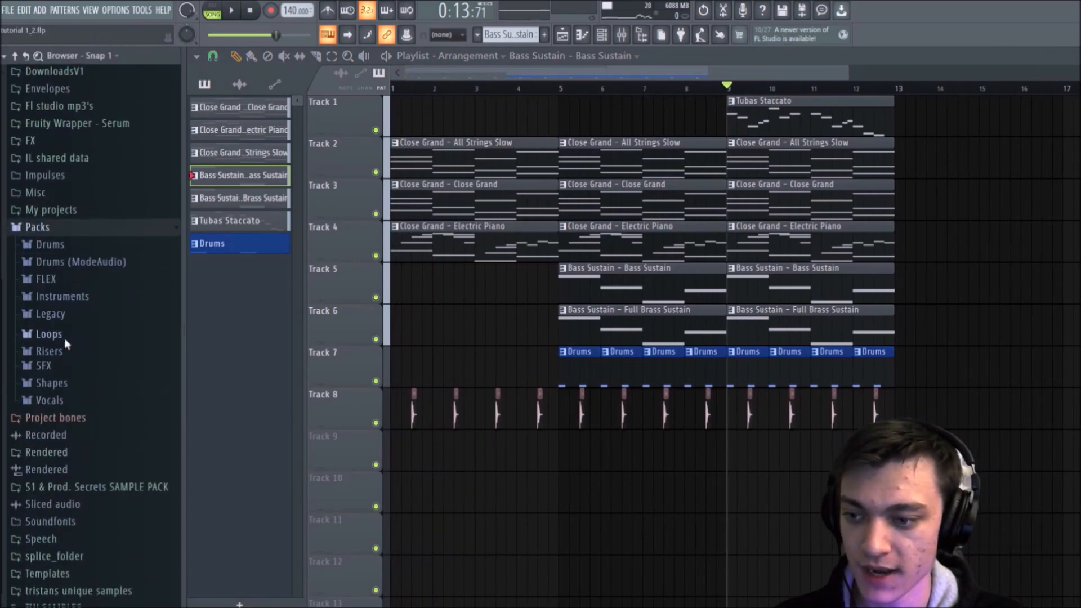
{"action": "left_click", "coordinate": [49, 241]}
{"action": "left_click", "coordinate": [54, 359]}
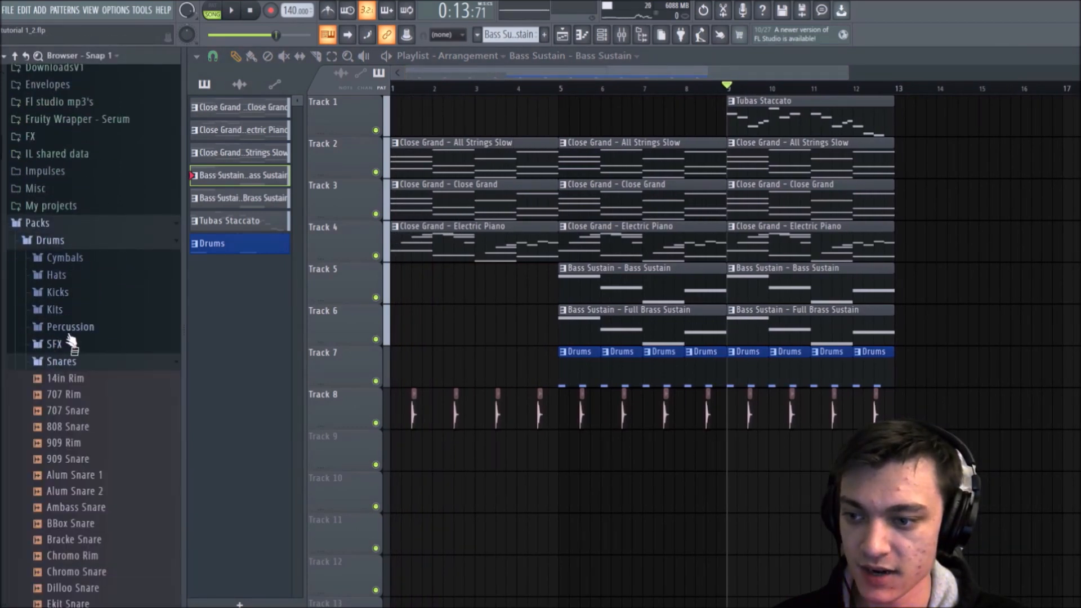
{"action": "scroll", "coordinate": [60, 439], "scroll_direction": "down", "scroll_amount": 15}
{"action": "scroll", "coordinate": [74, 460], "scroll_direction": "down", "scroll_amount": 6}
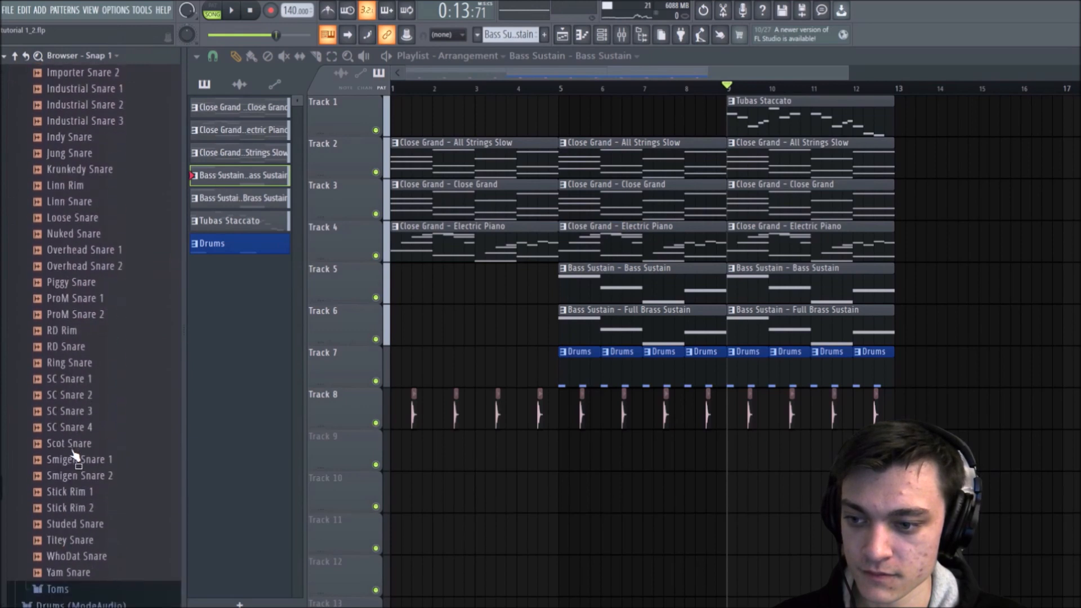
Step: Audition the snare samples one after another, from the SC Snares up through the list to the Linn and Krunkedy snares
{"action": "left_click", "coordinate": [85, 419]}
{"action": "left_click", "coordinate": [82, 395]}
{"action": "left_click", "coordinate": [80, 376]}
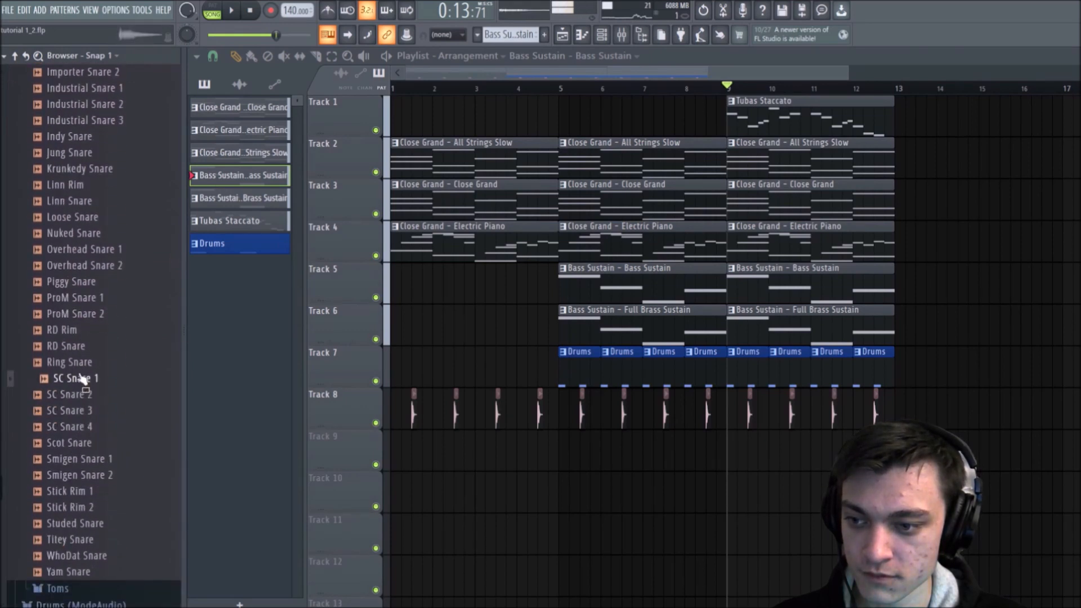
{"action": "left_click", "coordinate": [81, 366]}
{"action": "left_click", "coordinate": [82, 346]}
{"action": "left_click", "coordinate": [82, 330]}
{"action": "left_click", "coordinate": [83, 314]}
{"action": "left_click", "coordinate": [84, 297]}
{"action": "left_click", "coordinate": [87, 281]}
{"action": "left_click", "coordinate": [92, 266]}
{"action": "left_click", "coordinate": [89, 249]}
{"action": "left_click", "coordinate": [86, 233]}
{"action": "left_click", "coordinate": [84, 216]}
{"action": "left_click", "coordinate": [86, 201]}
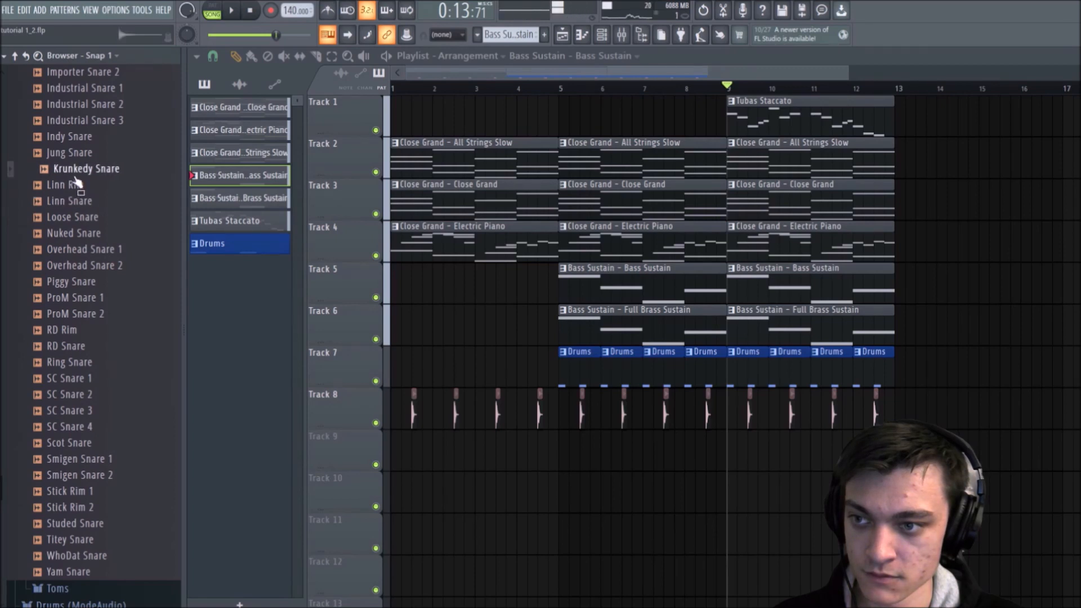
Step: Add the Linn Snare sample to Track 9 at bar 9, and delete the placed clip from the playlist
{"action": "left_click_drag", "start_coordinate": [70, 201], "coordinate": [752, 454]}
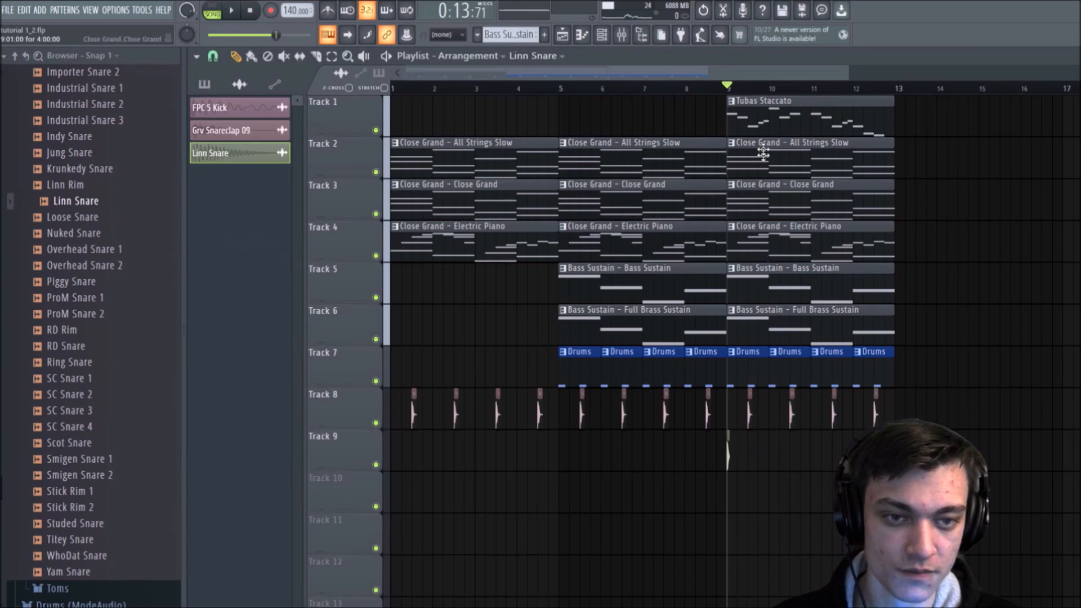
{"action": "scroll", "coordinate": [777, 90], "scroll_direction": "up", "scroll_amount": 5}
{"action": "right_click", "coordinate": [529, 462]}
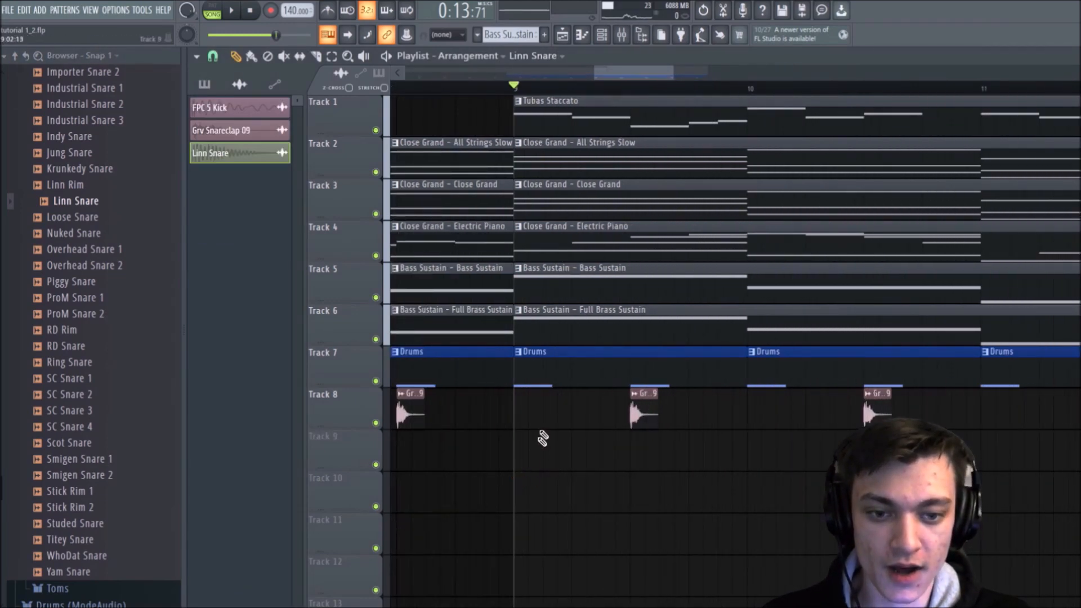
{"action": "scroll", "coordinate": [563, 92], "scroll_direction": "down", "scroll_amount": 3}
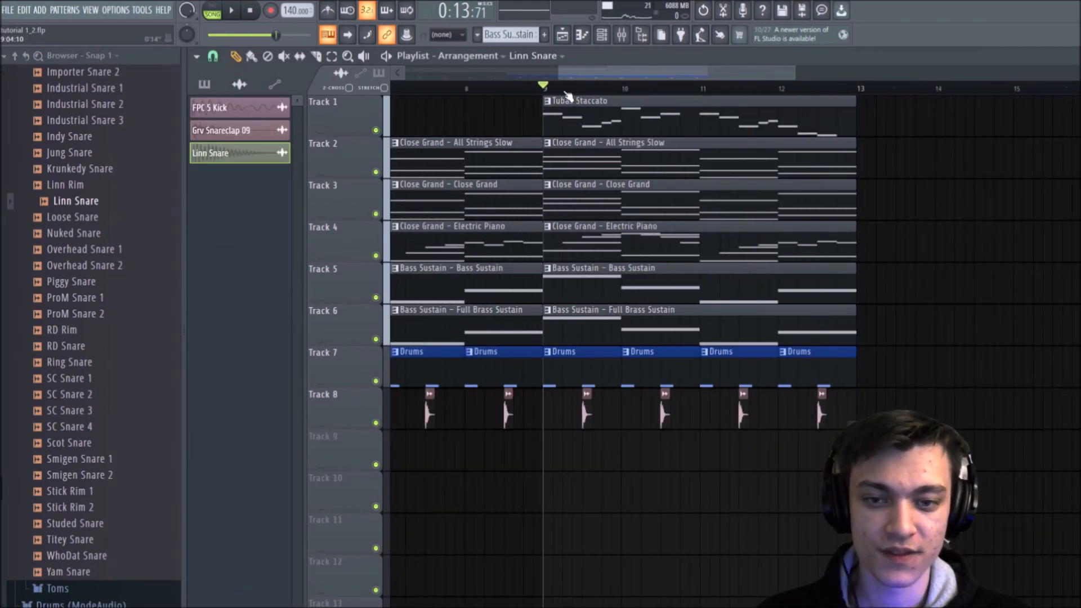
{"action": "scroll", "coordinate": [563, 93], "scroll_direction": "down", "scroll_amount": 5}
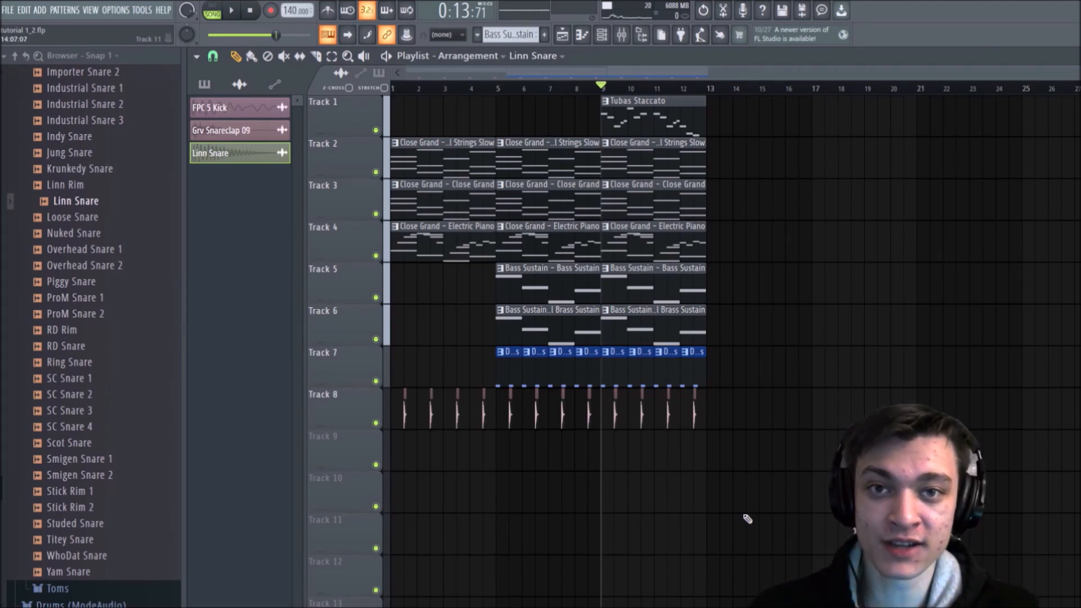
{"action": "scroll", "coordinate": [662, 93], "scroll_direction": "up", "scroll_amount": 2}
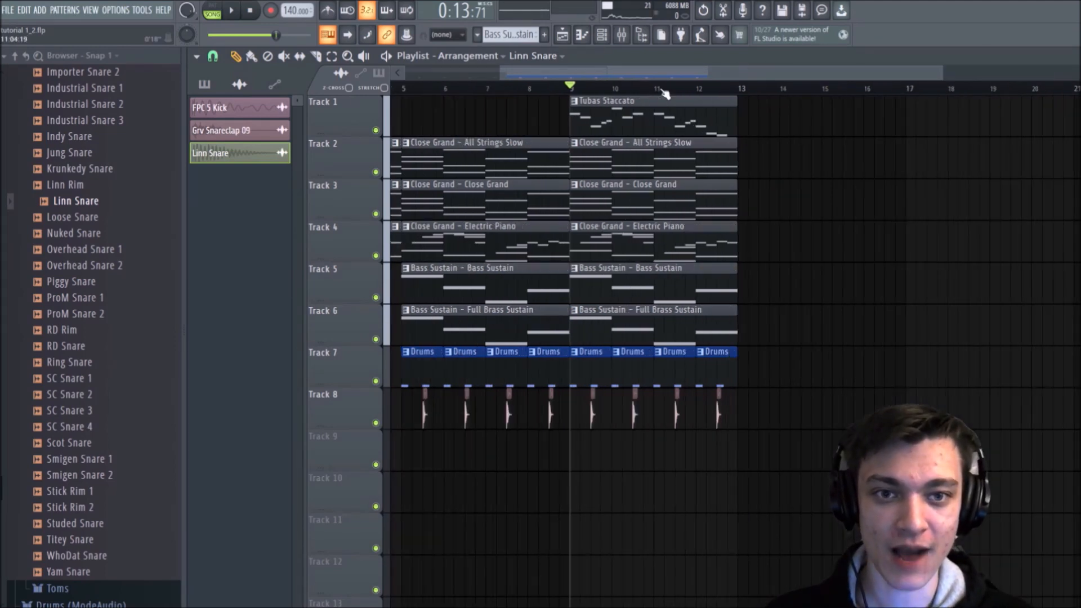
{"action": "left_click_drag", "start_coordinate": [658, 76], "coordinate": [536, 84]}
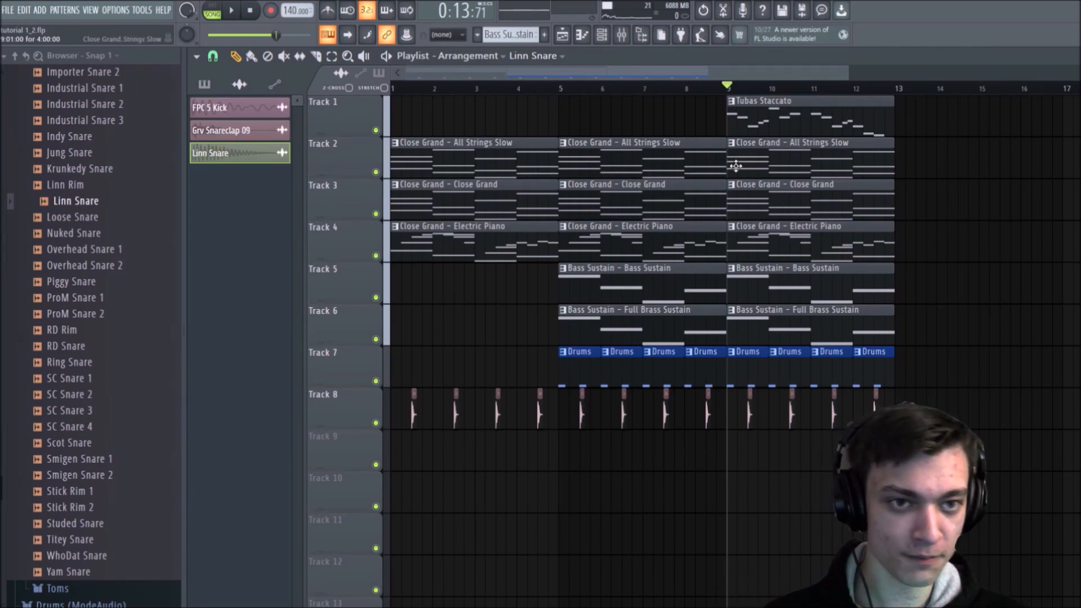
{"action": "scroll", "coordinate": [861, 198], "scroll_direction": "down", "scroll_amount": 3}
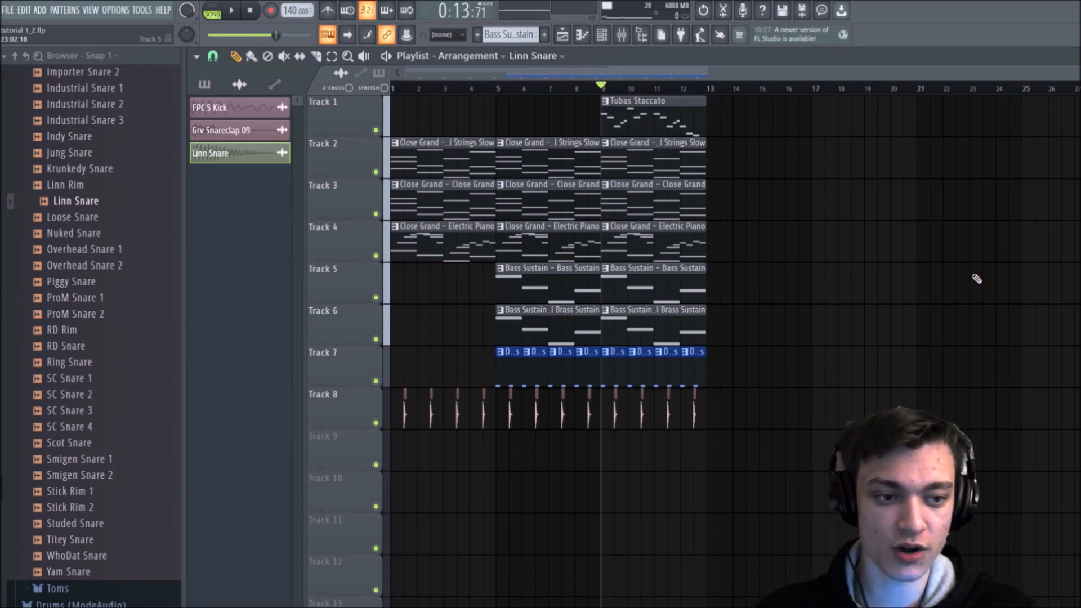
Step: Place two Linn Snare clips on Track 9 at the beginning of bar 9 and check them in playback
{"action": "scroll", "coordinate": [703, 92], "scroll_direction": "up", "scroll_amount": 3}
{"action": "left_click_drag", "start_coordinate": [697, 76], "coordinate": [684, 76]}
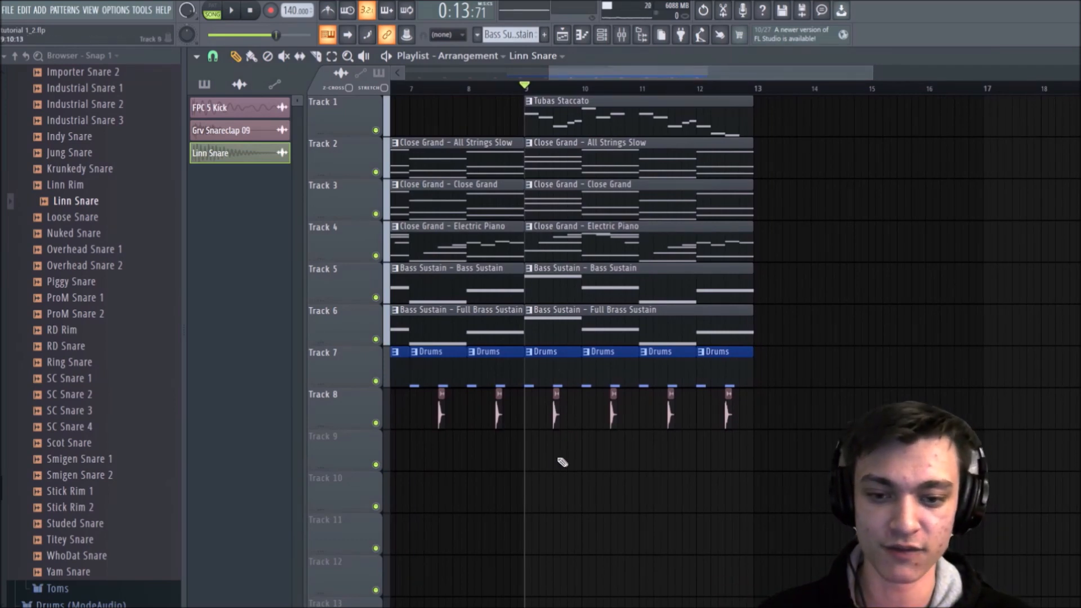
{"action": "left_click", "coordinate": [531, 459]}
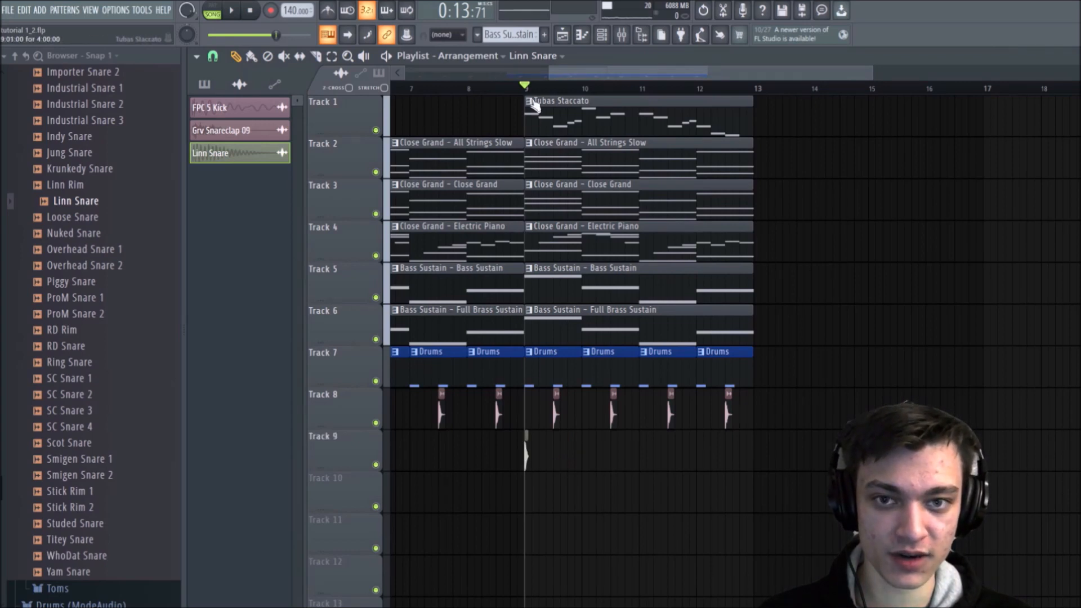
{"action": "scroll", "coordinate": [536, 90], "scroll_direction": "up", "scroll_amount": 3}
{"action": "key", "text": "space"}
{"action": "key", "text": "space"}
{"action": "left_click", "coordinate": [549, 458]}
Step: Extend the Linn Snare rhythm on Track 9 with three more evenly spaced clips in bar 9, checking it in playback
{"action": "key", "text": "space"}
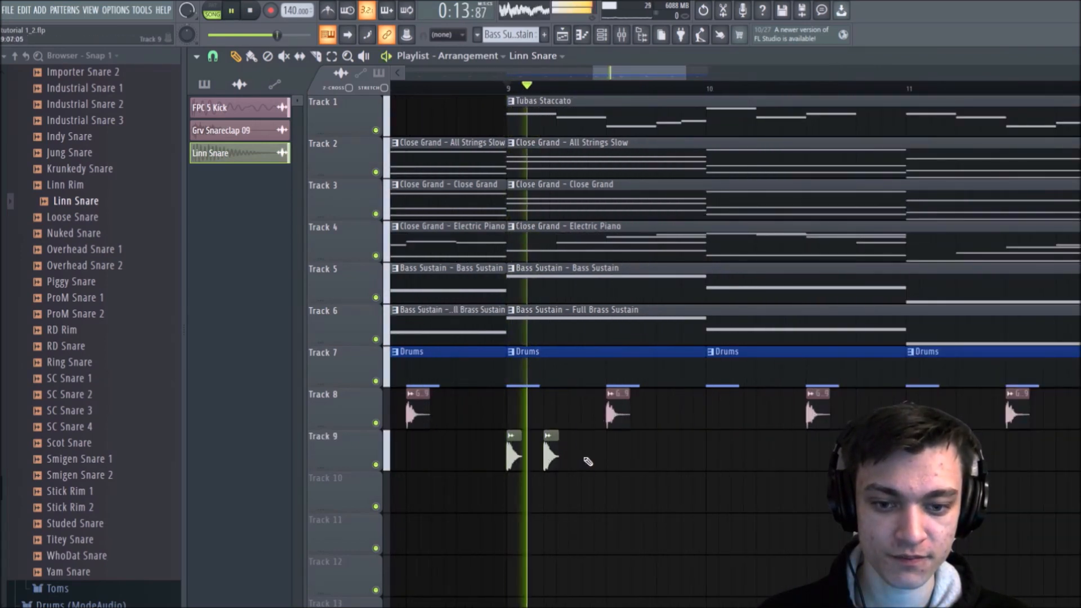
{"action": "left_click", "coordinate": [587, 460]}
{"action": "left_click", "coordinate": [625, 460]}
{"action": "key", "text": "space"}
{"action": "key", "text": "space"}
{"action": "left_click", "coordinate": [651, 460]}
{"action": "key", "text": "space"}
{"action": "key", "text": "space"}
Step: Try extra Linn Snare clips on Track 9 at the end of bar 9 and the start of bar 10 during playback
{"action": "left_click", "coordinate": [700, 459]}
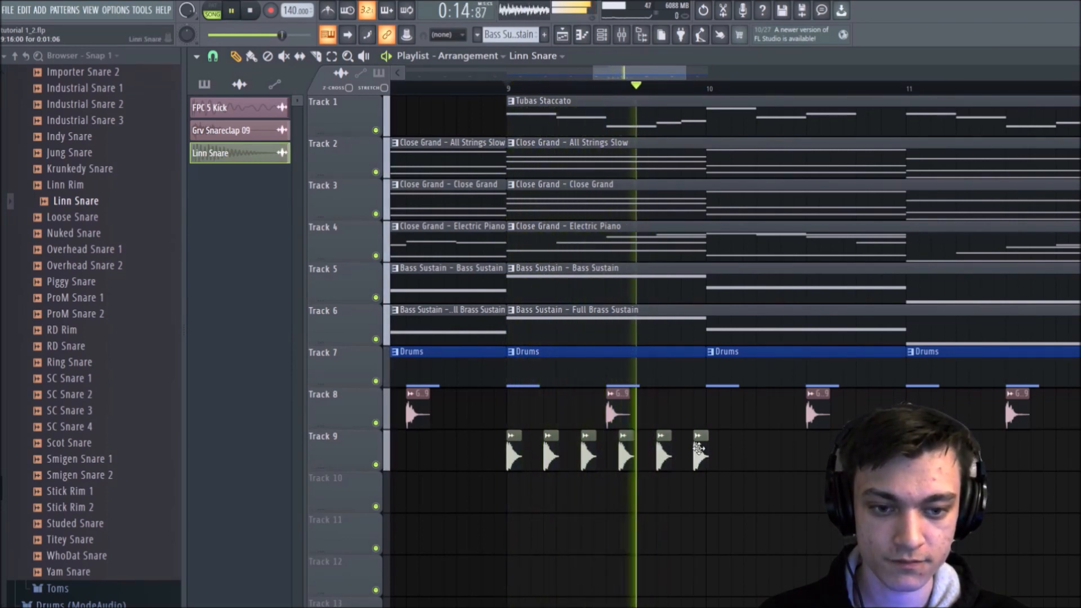
{"action": "key", "text": "space"}
{"action": "right_click", "coordinate": [706, 459]}
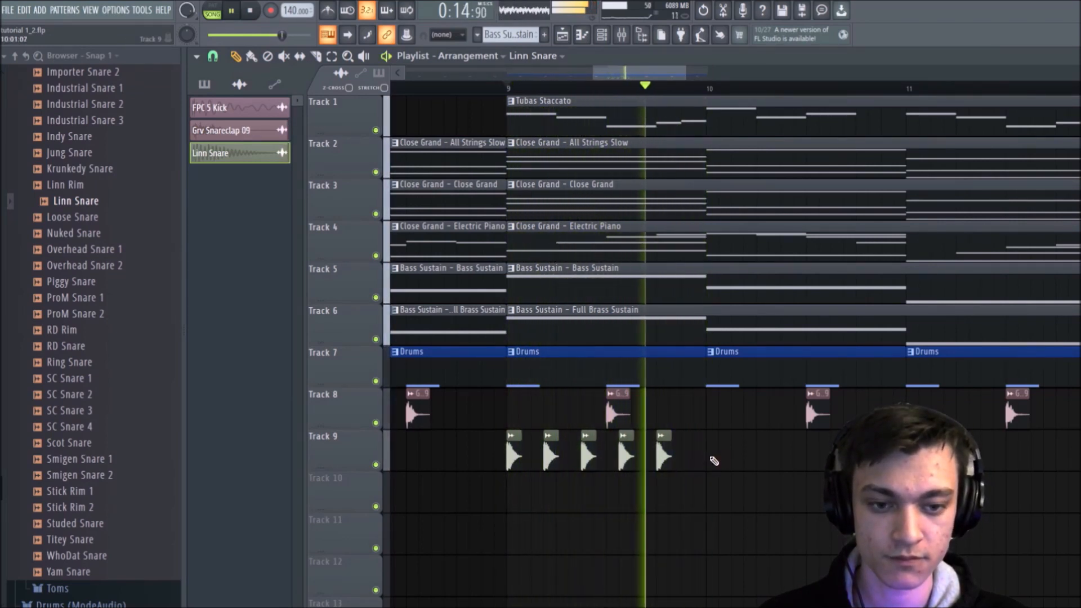
{"action": "left_click", "coordinate": [713, 460]}
{"action": "left_click", "coordinate": [739, 462]}
{"action": "key", "text": "space"}
{"action": "right_click", "coordinate": [739, 462]}
{"action": "right_click", "coordinate": [713, 461]}
{"action": "key", "text": "space"}
{"action": "key", "text": "space"}
Step: View the channel settings of the Linn Snare clip and return to the arrangement around bar 9
{"action": "double_click", "coordinate": [664, 458]}
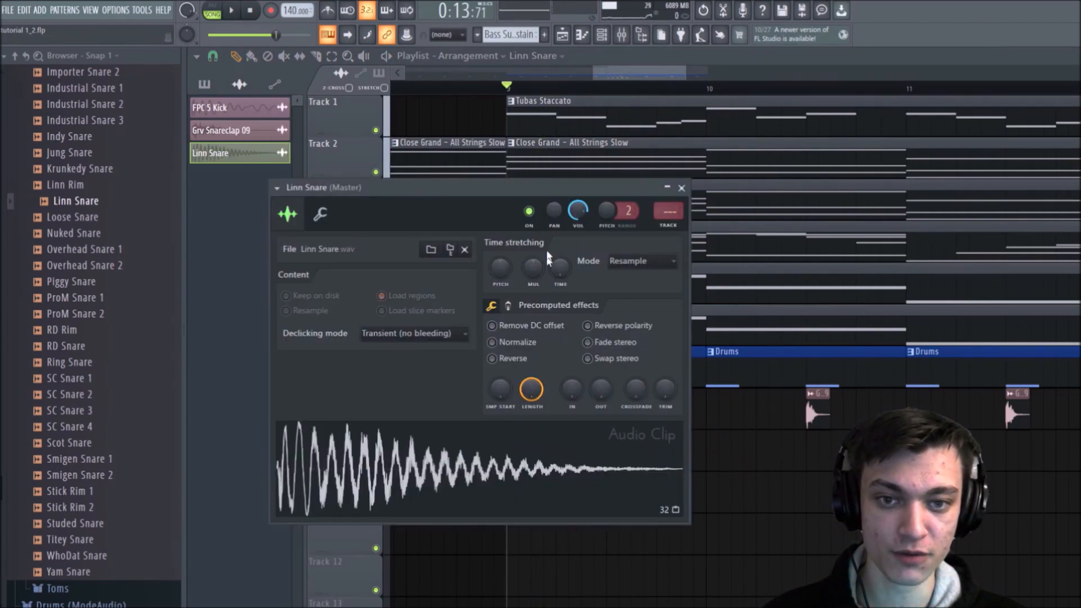
{"action": "left_click", "coordinate": [681, 187]}
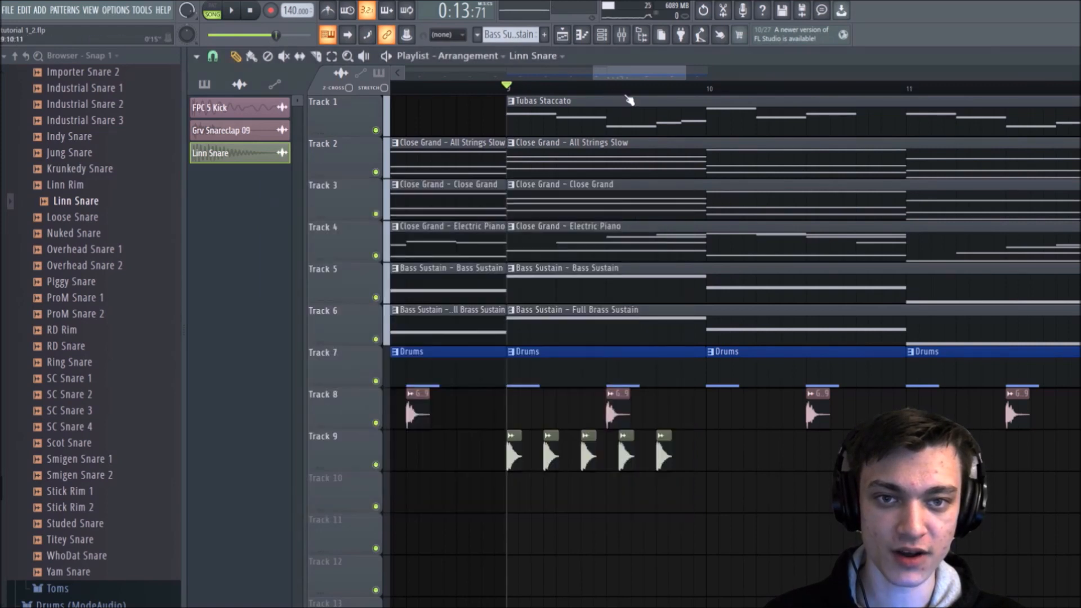
{"action": "scroll", "coordinate": [630, 100], "scroll_direction": "down", "scroll_amount": 3}
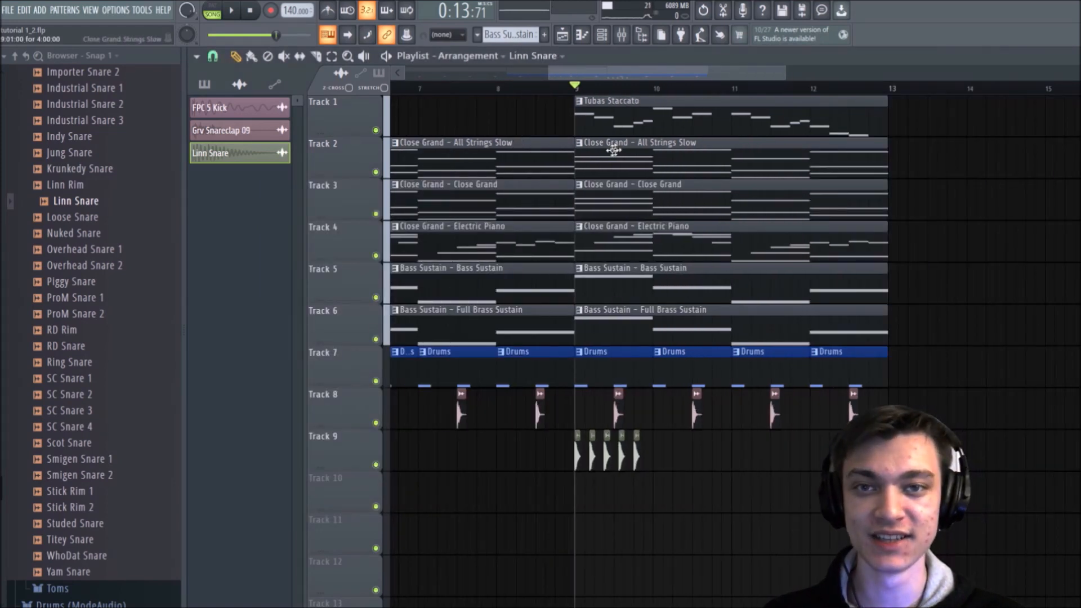
{"action": "scroll", "coordinate": [597, 92], "scroll_direction": "up", "scroll_amount": 3}
{"action": "left_click_drag", "start_coordinate": [638, 76], "coordinate": [614, 76]}
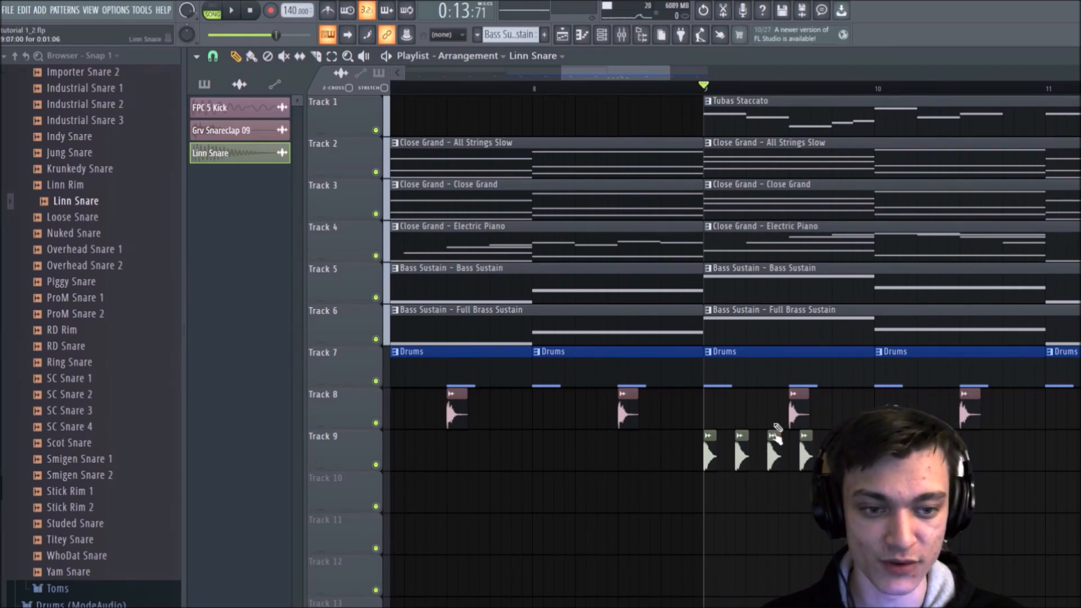
Step: Show the channel rack and reset the Linn Snare channel's volume to its default
{"action": "left_click", "coordinate": [610, 40]}
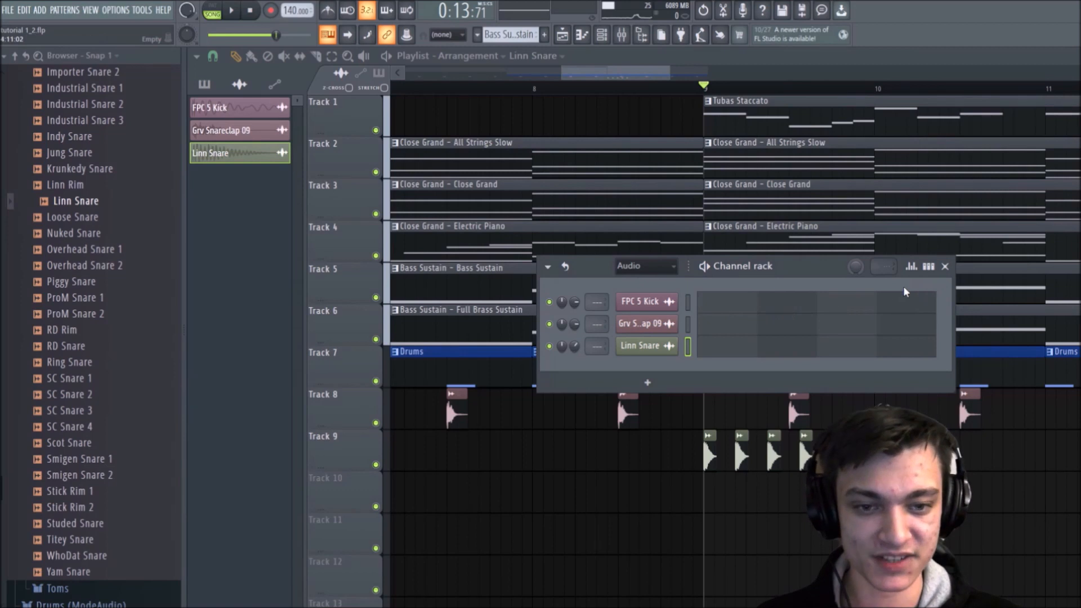
{"action": "right_click", "coordinate": [580, 342]}
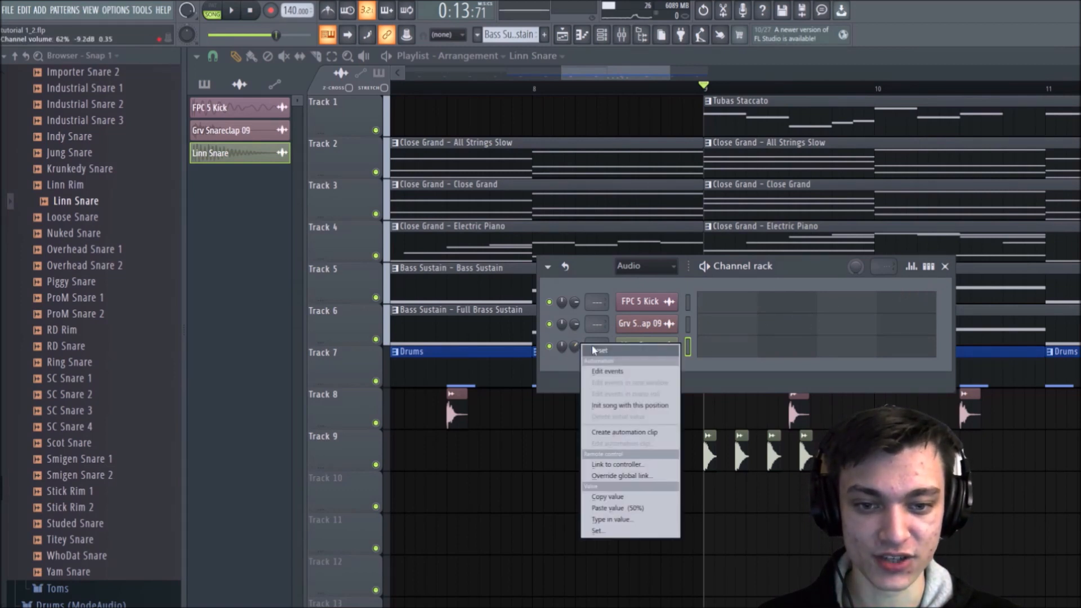
{"action": "left_click", "coordinate": [594, 350]}
Step: Try changing the Linn Snare's volume in its channel settings, resetting it to the default each time, and close the settings
{"action": "double_click", "coordinate": [709, 449]}
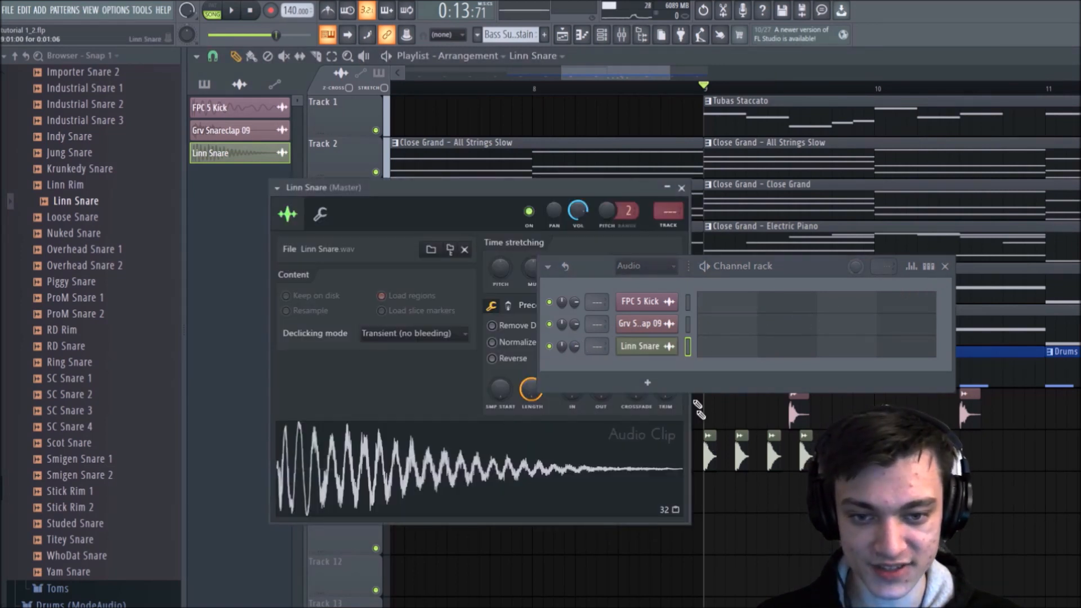
{"action": "left_click_drag", "start_coordinate": [511, 183], "coordinate": [464, 188]}
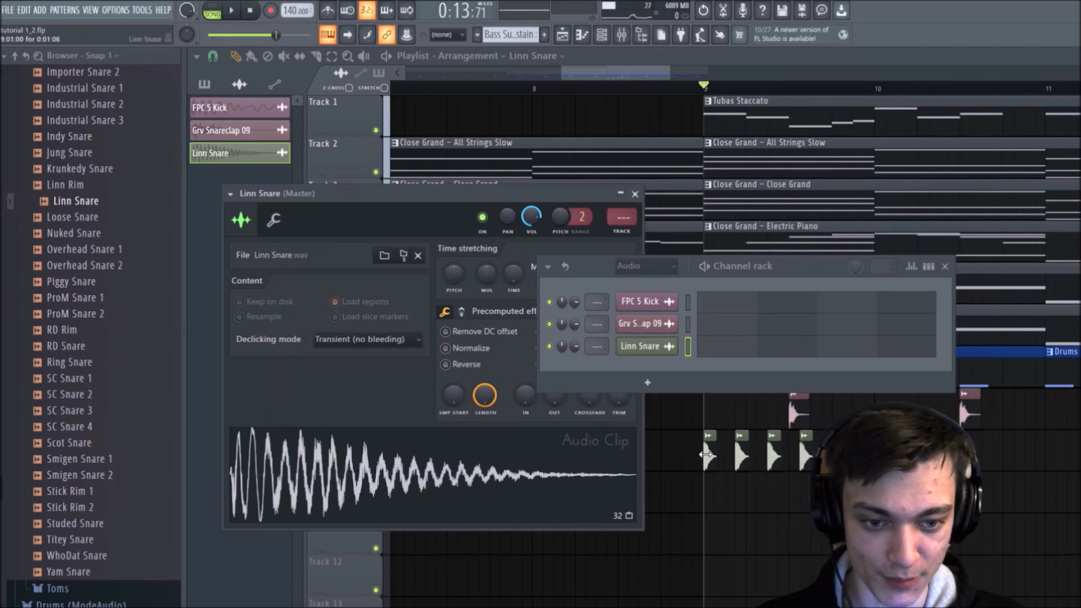
{"action": "mouse_move", "coordinate": [531, 217]}
{"action": "left_mouse_down"}
{"action": "mouse_move", "coordinate": [531, 236]}
{"action": "mouse_move", "coordinate": [531, 222]}
{"action": "left_mouse_up"}
{"action": "right_click", "coordinate": [530, 221]}
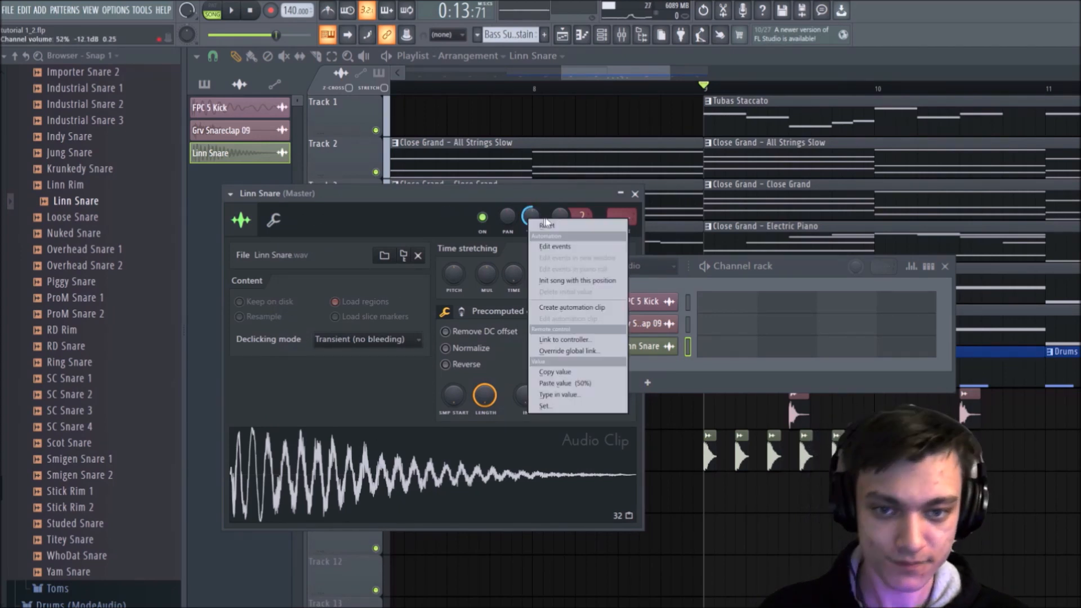
{"action": "left_click", "coordinate": [546, 224]}
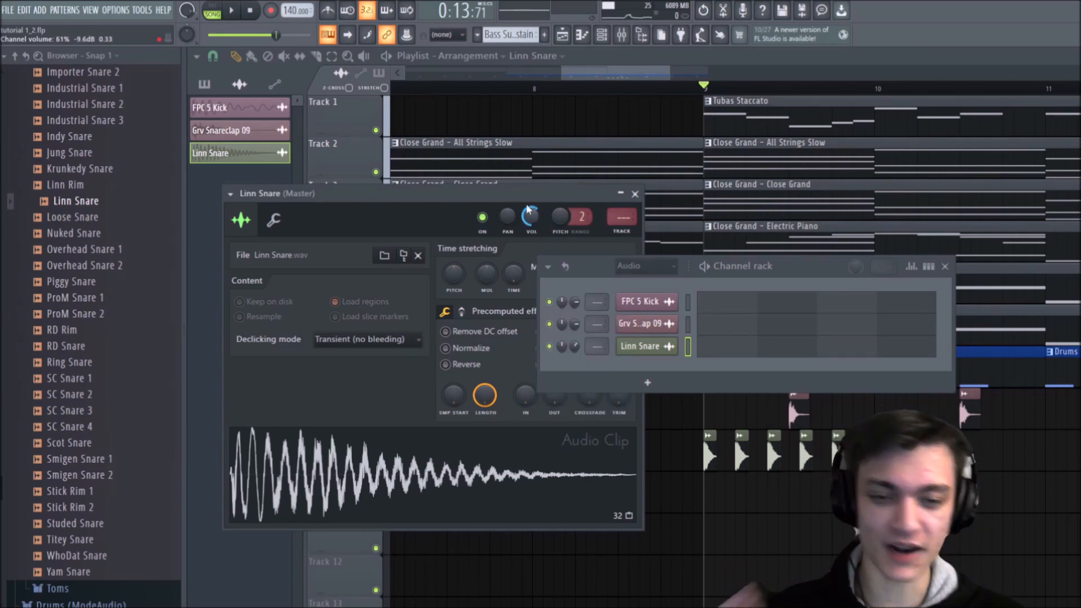
{"action": "scroll", "coordinate": [532, 212], "scroll_direction": "up", "scroll_amount": 5}
{"action": "right_click", "coordinate": [537, 211]}
{"action": "left_click", "coordinate": [581, 223]}
{"action": "left_click", "coordinate": [635, 195]}
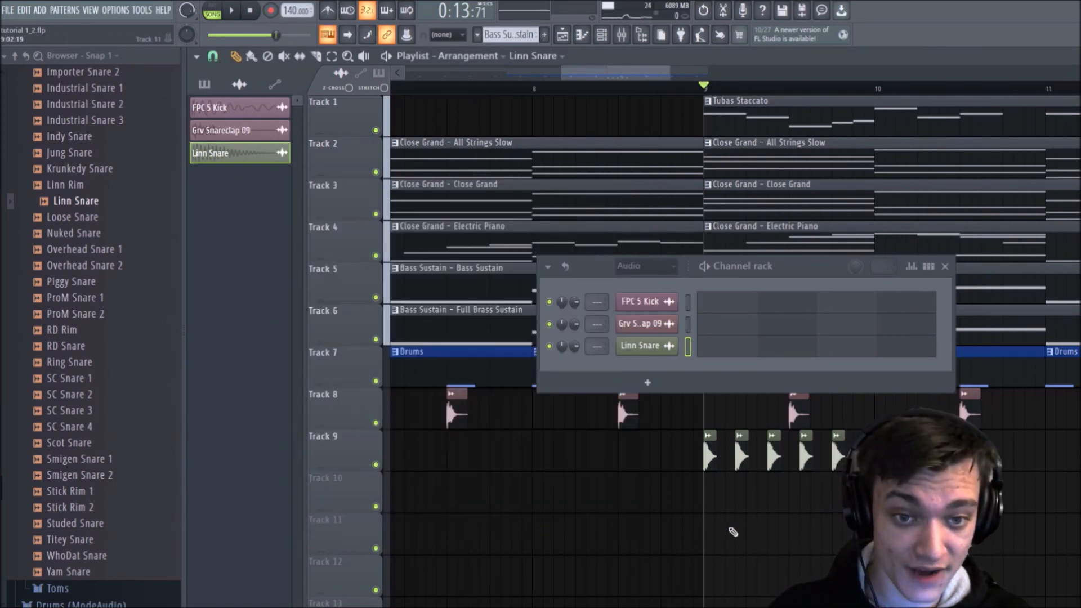
{"action": "double_click", "coordinate": [709, 452]}
{"action": "left_click_drag", "start_coordinate": [534, 218], "coordinate": [537, 196]}
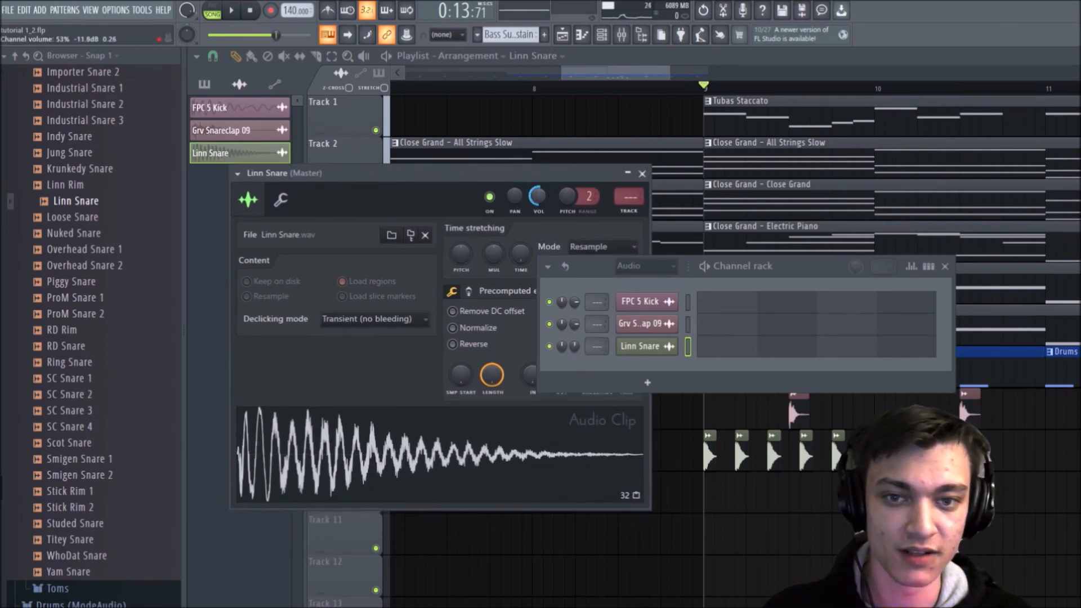
{"action": "key", "text": "space"}
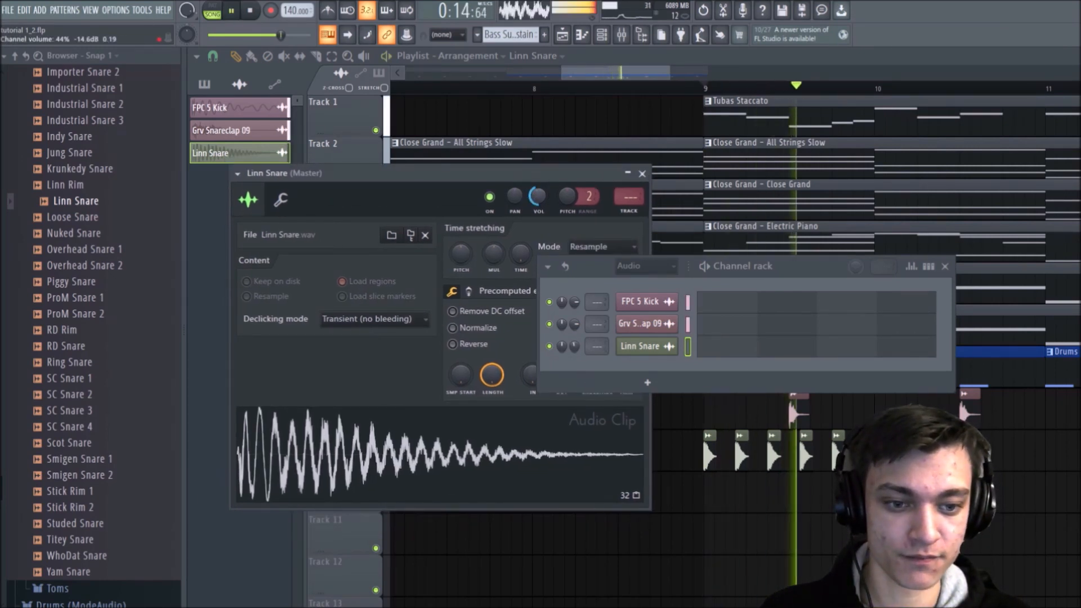
{"action": "key", "text": "space"}
{"action": "left_click", "coordinate": [945, 267]}
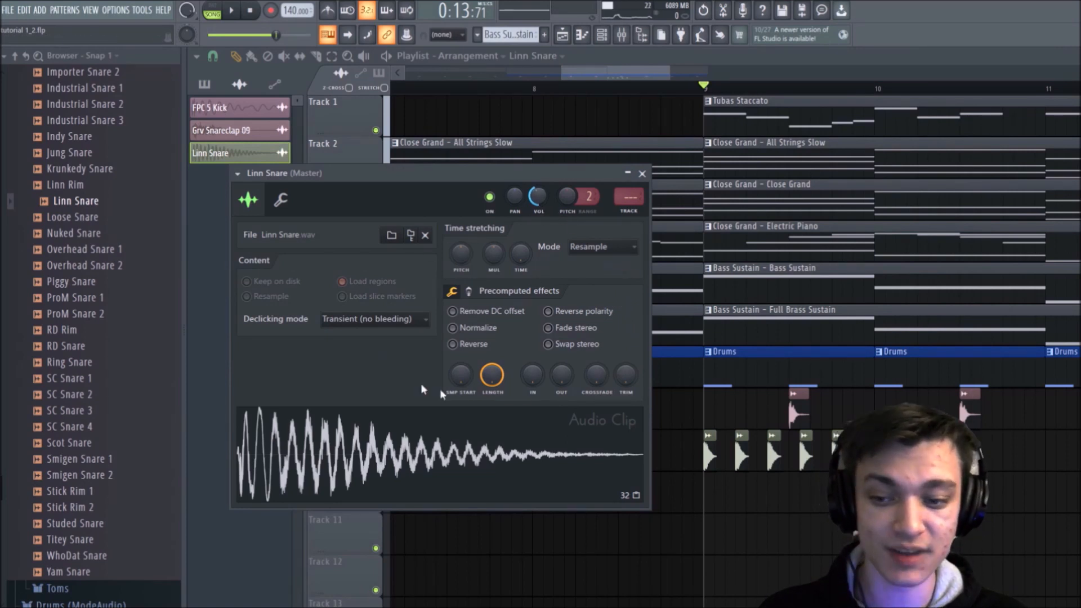
{"action": "left_click", "coordinate": [642, 174]}
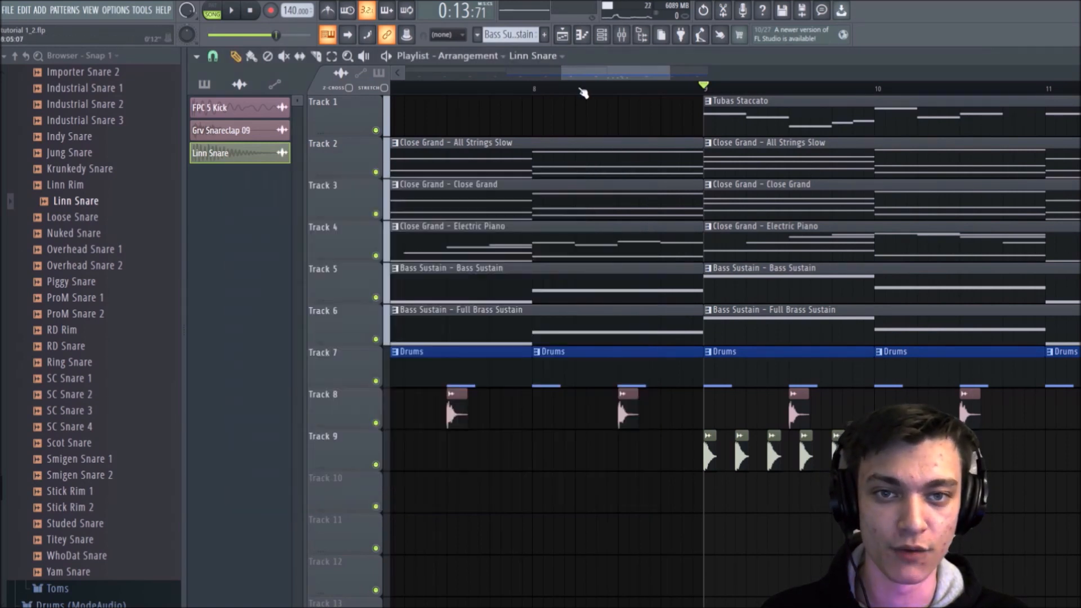
Step: Copy the five-hit Linn Snare rhythm on Track 9 from bar 9 into bars 10, 11 and 12
{"action": "left_click_drag", "start_coordinate": [609, 81], "coordinate": [636, 81]}
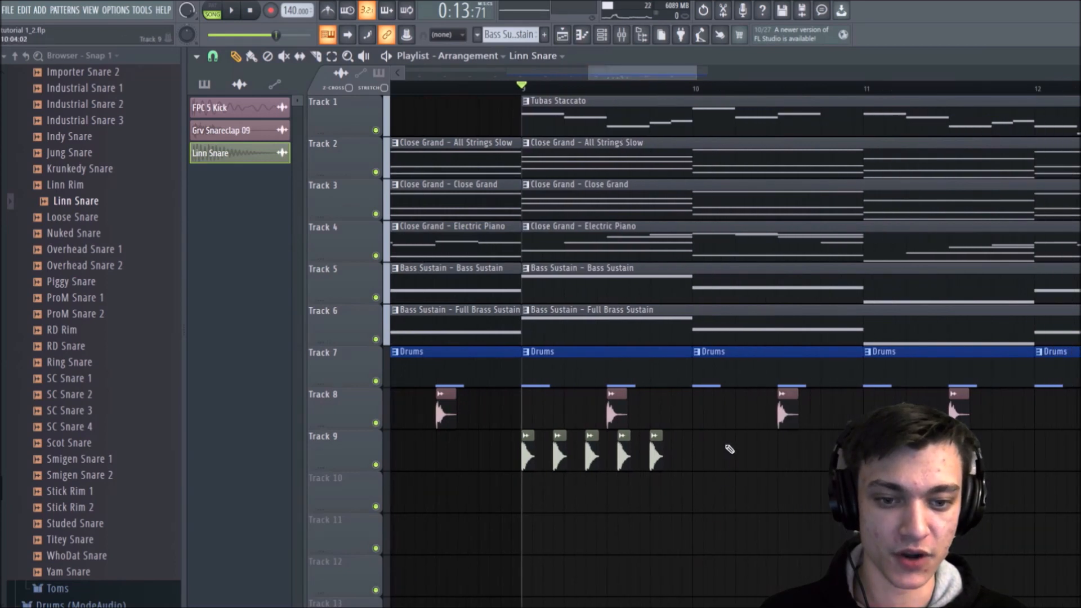
{"action": "left_click_drag", "start_coordinate": [719, 428], "coordinate": [702, 464]}
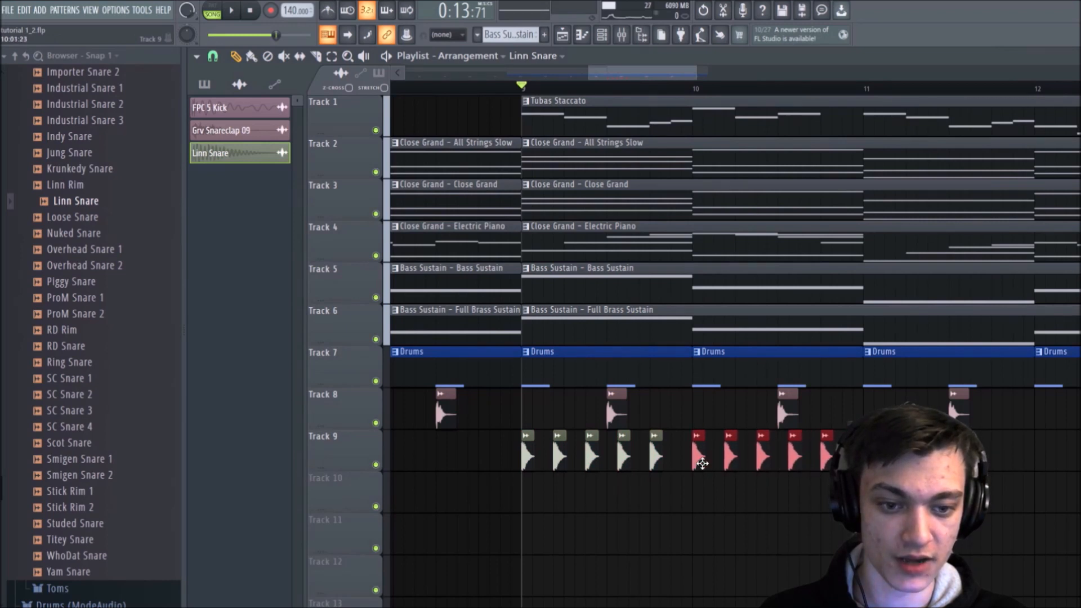
{"action": "left_click_drag", "start_coordinate": [816, 429], "coordinate": [872, 457]}
{"action": "scroll", "coordinate": [766, 91], "scroll_direction": "down", "scroll_amount": 7}
{"action": "left_click", "coordinate": [992, 417], "text": "ctrl"}
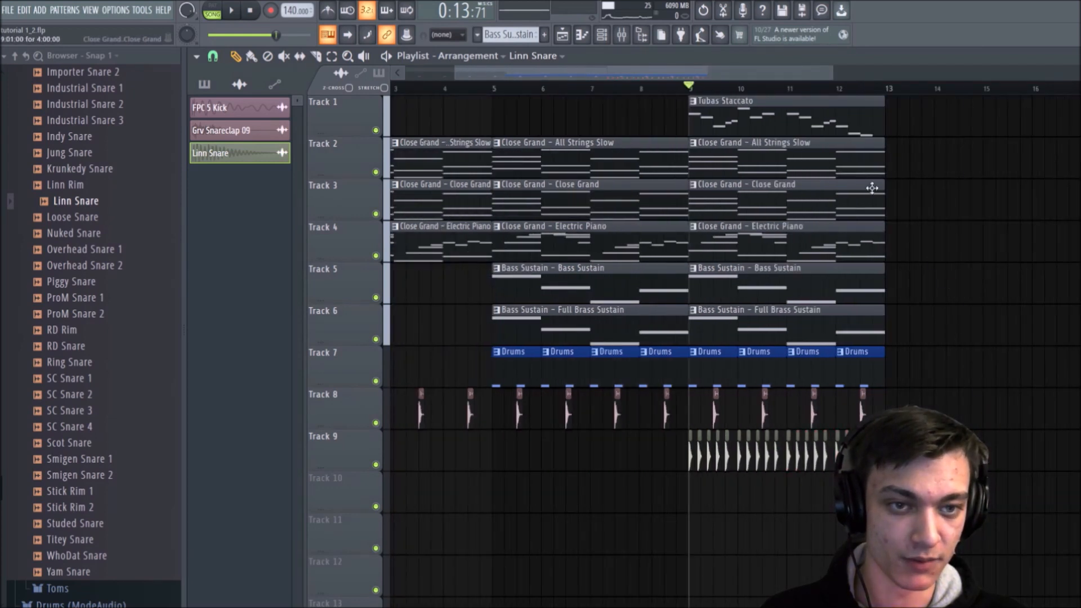
Step: Play the snare part from bar 9 and add an extra Linn Snare clip on Track 9 just before bar 11
{"action": "scroll", "coordinate": [907, 95], "scroll_direction": "up", "scroll_amount": 3}
{"action": "key", "text": "space"}
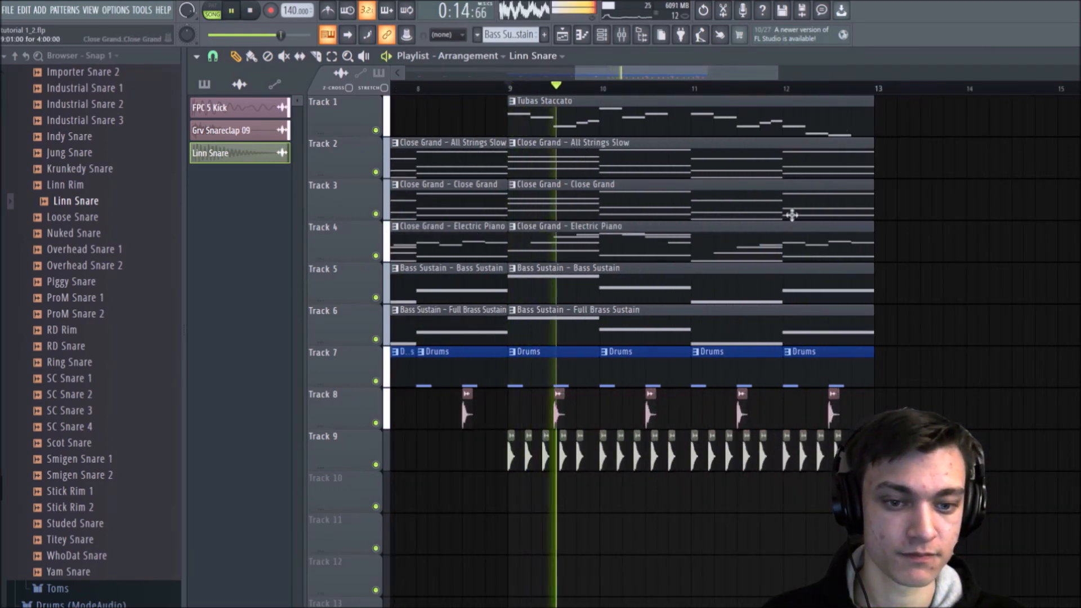
{"action": "left_click", "coordinate": [692, 488]}
{"action": "key", "text": "space"}
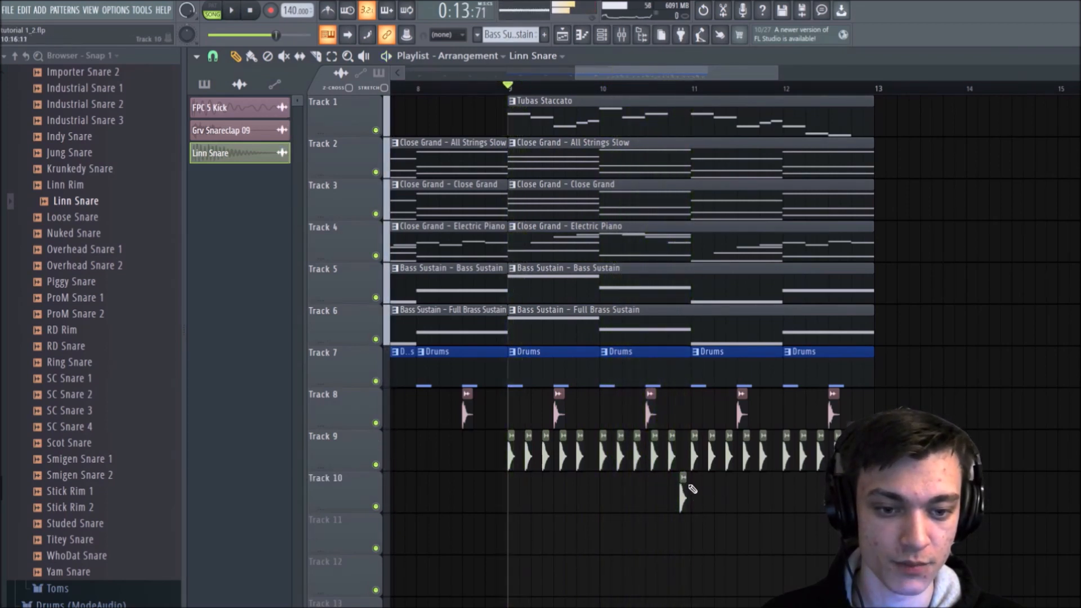
{"action": "left_click_drag", "start_coordinate": [692, 489], "coordinate": [692, 447]}
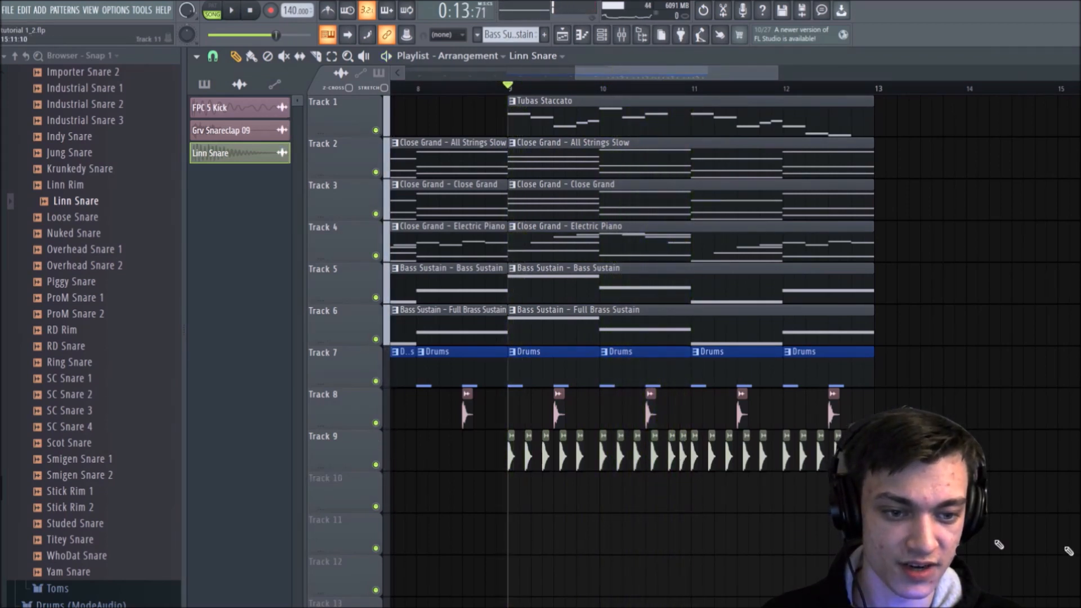
Step: Move the playback start to late in bar 10 and try a Linn Snare clip on Track 10 near the start of bar 11
{"action": "scroll", "coordinate": [782, 91], "scroll_direction": "down", "scroll_amount": 1}
{"action": "scroll", "coordinate": [732, 118], "scroll_direction": "up", "scroll_amount": 3, "text": "ctrl"}
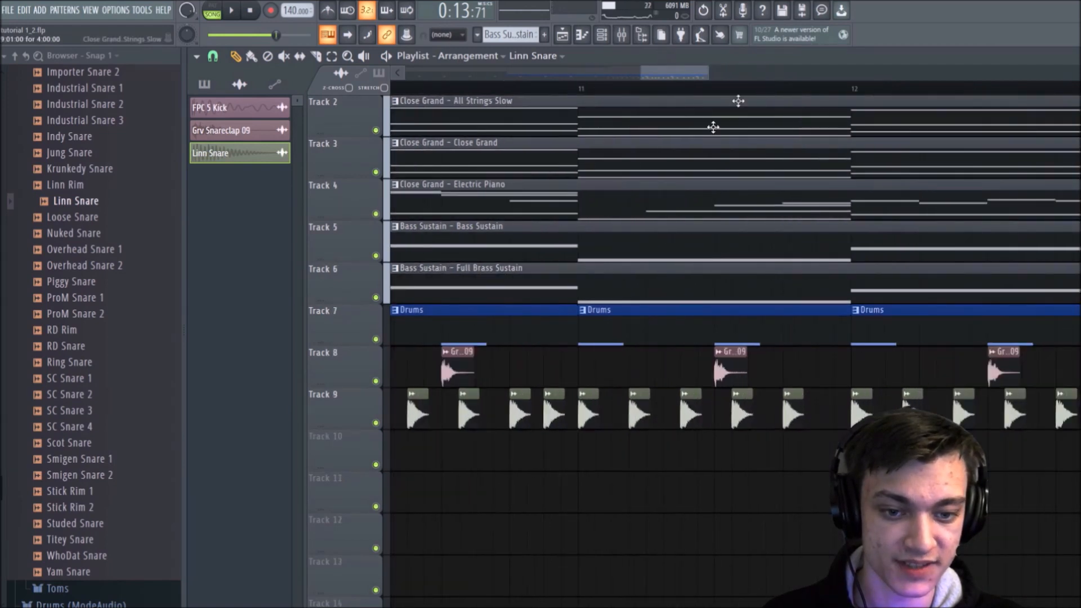
{"action": "left_click", "coordinate": [606, 448]}
{"action": "left_click", "coordinate": [493, 85]}
{"action": "key", "text": "space"}
{"action": "key", "text": "space"}
Step: Place six Linn Snare clips on Track 10 across bar 11, offset from the Track 9 hits, while checking playback
{"action": "key", "text": "space"}
{"action": "right_click", "coordinate": [608, 459]}
{"action": "key", "text": "space"}
{"action": "left_click", "coordinate": [622, 460]}
{"action": "key", "text": "space"}
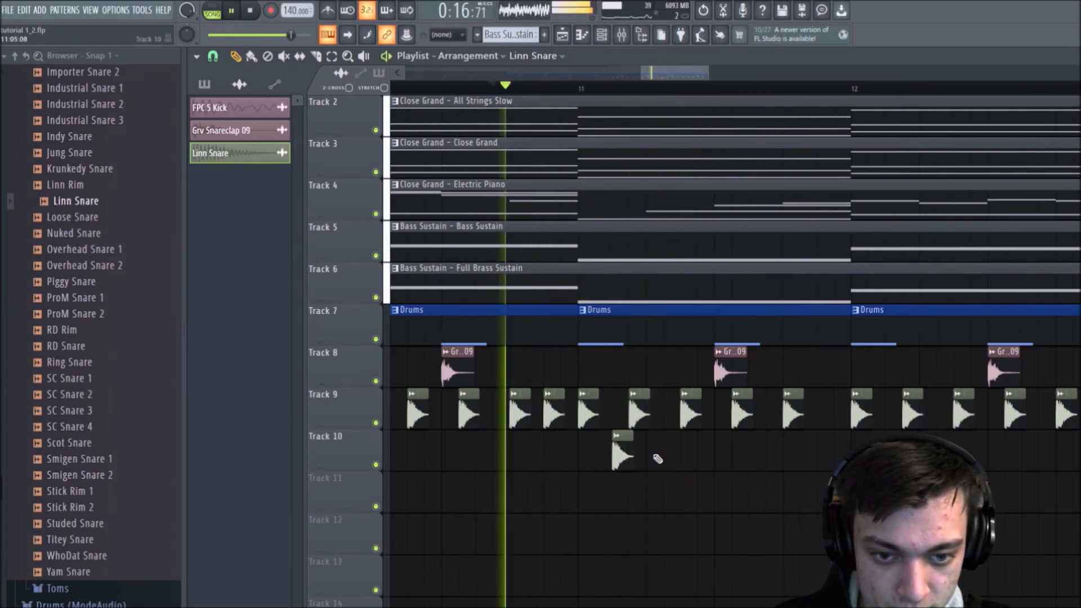
{"action": "left_click", "coordinate": [671, 455]}
{"action": "left_click", "coordinate": [717, 456]}
{"action": "key", "text": "space"}
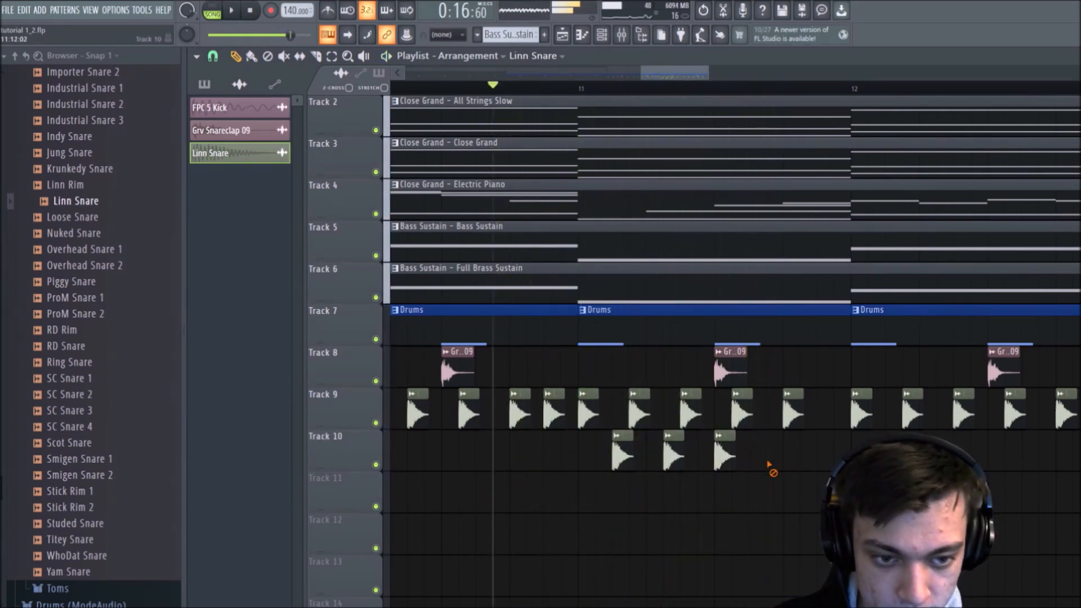
{"action": "key", "text": "space"}
{"action": "left_click", "coordinate": [771, 456]}
{"action": "left_click", "coordinate": [821, 454]}
{"action": "left_click", "coordinate": [838, 455]}
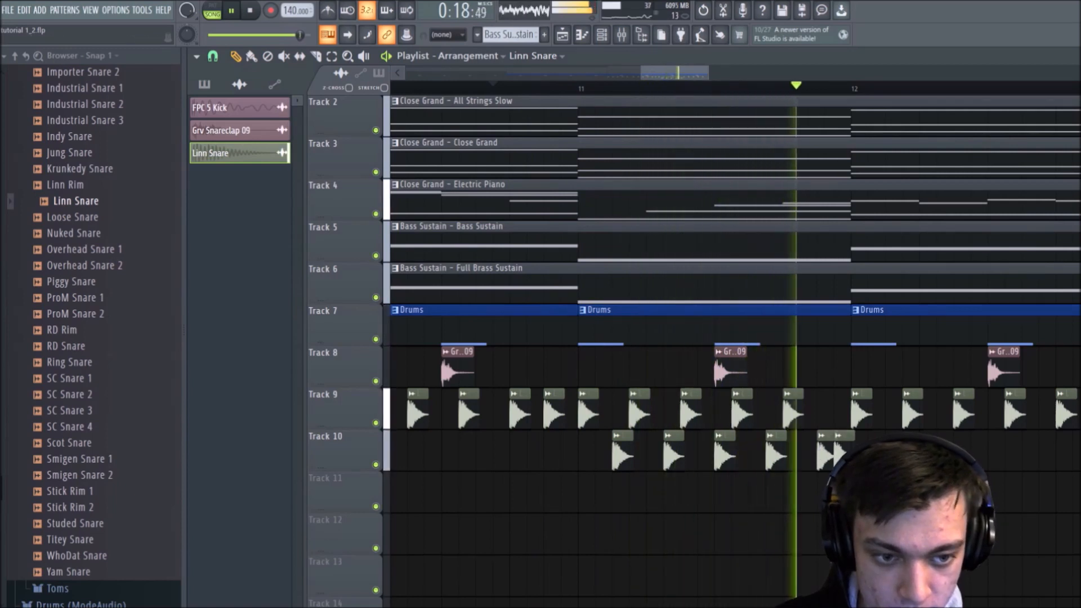
Step: Continue the Track 10 snare line into bar 12 with four Linn Snare clips, deleting the surplus fifth one, and play it back
{"action": "left_click", "coordinate": [872, 455]}
{"action": "key", "text": "space"}
{"action": "key", "text": "space"}
{"action": "left_click", "coordinate": [924, 455]}
{"action": "left_click", "coordinate": [941, 455]}
{"action": "left_click", "coordinate": [981, 455]}
{"action": "left_click", "coordinate": [1016, 455]}
{"action": "key", "text": "space"}
{"action": "right_click", "coordinate": [1007, 462]}
{"action": "key", "text": "space"}
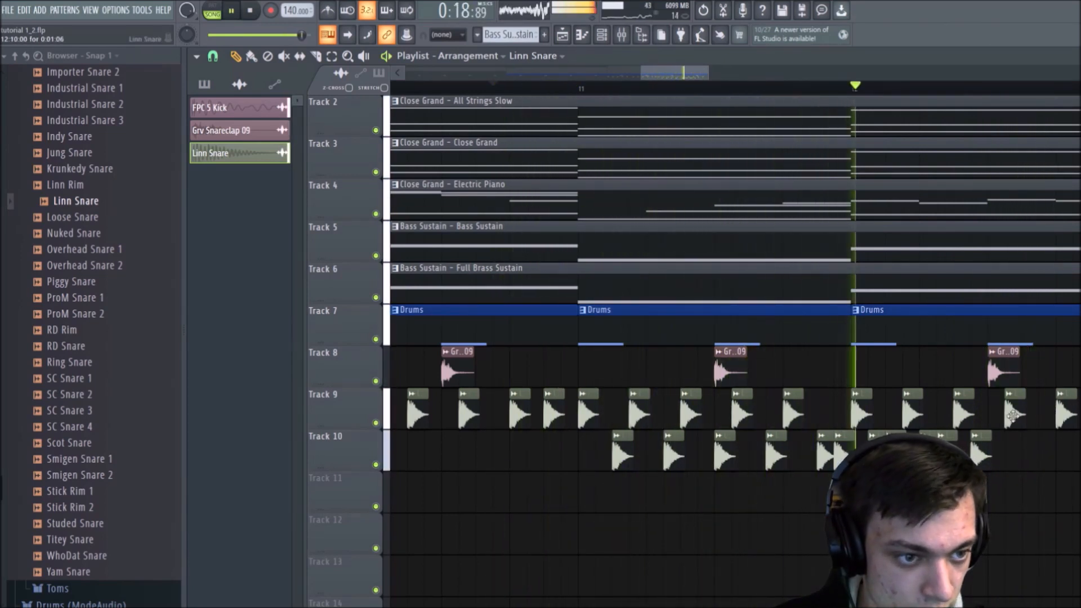
Step: Shorten the last chord, bass, brass and Drums clips on Tracks 2 to 7 so they end midway through bar 12
{"action": "key", "text": "space"}
{"action": "scroll", "coordinate": [767, 101], "scroll_direction": "down", "scroll_amount": 3}
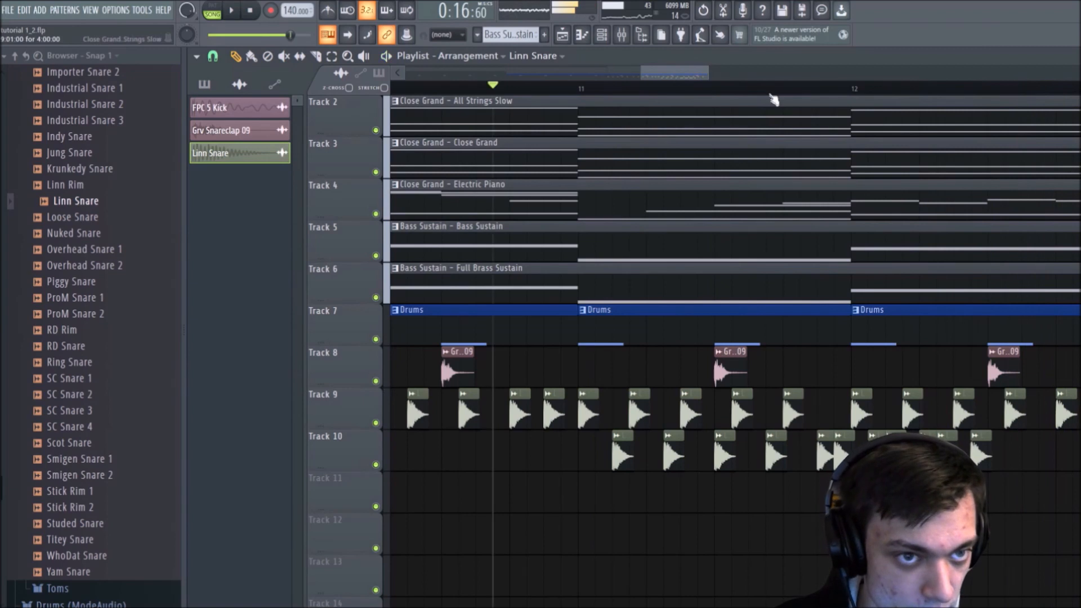
{"action": "left_click_drag", "start_coordinate": [912, 386], "coordinate": [879, 333]}
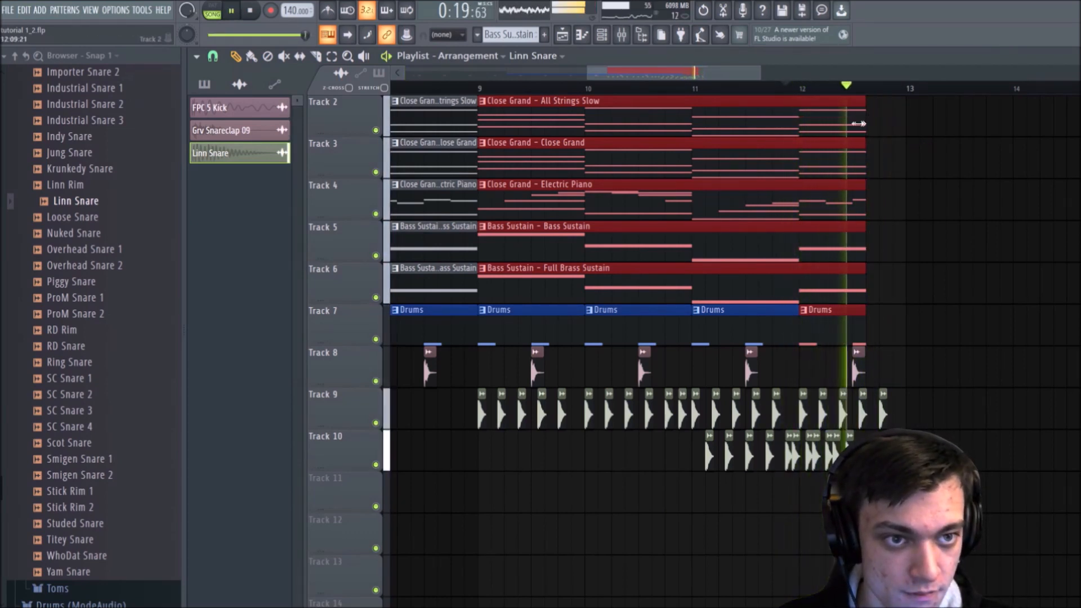
{"action": "left_click_drag", "start_coordinate": [877, 107], "coordinate": [862, 128]}
{"action": "left_click", "coordinate": [916, 129]}
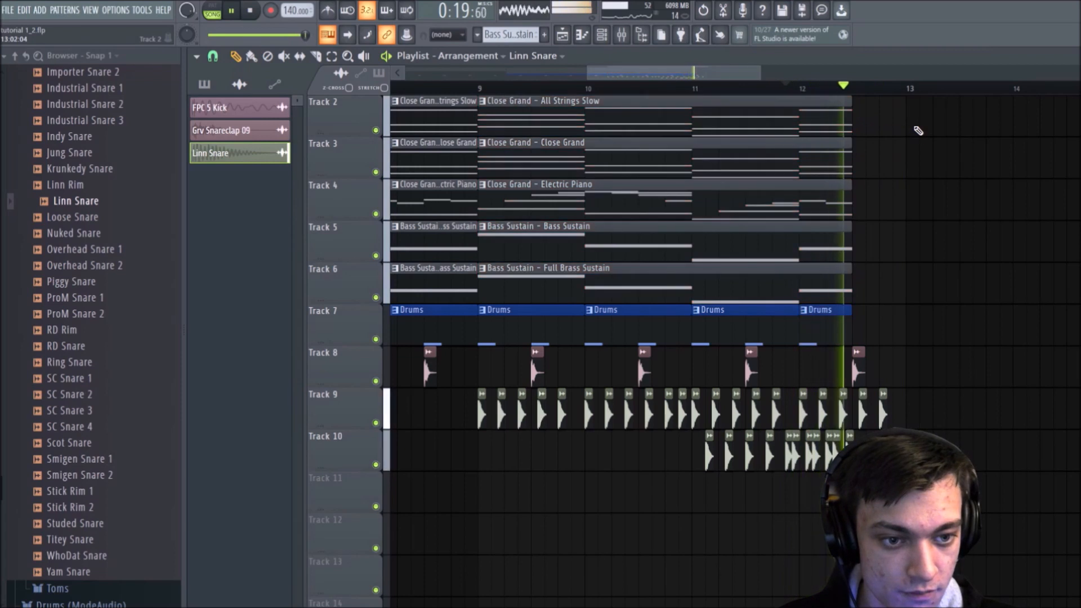
{"action": "key", "text": "space"}
{"action": "scroll", "coordinate": [890, 99], "scroll_direction": "down", "scroll_amount": 3}
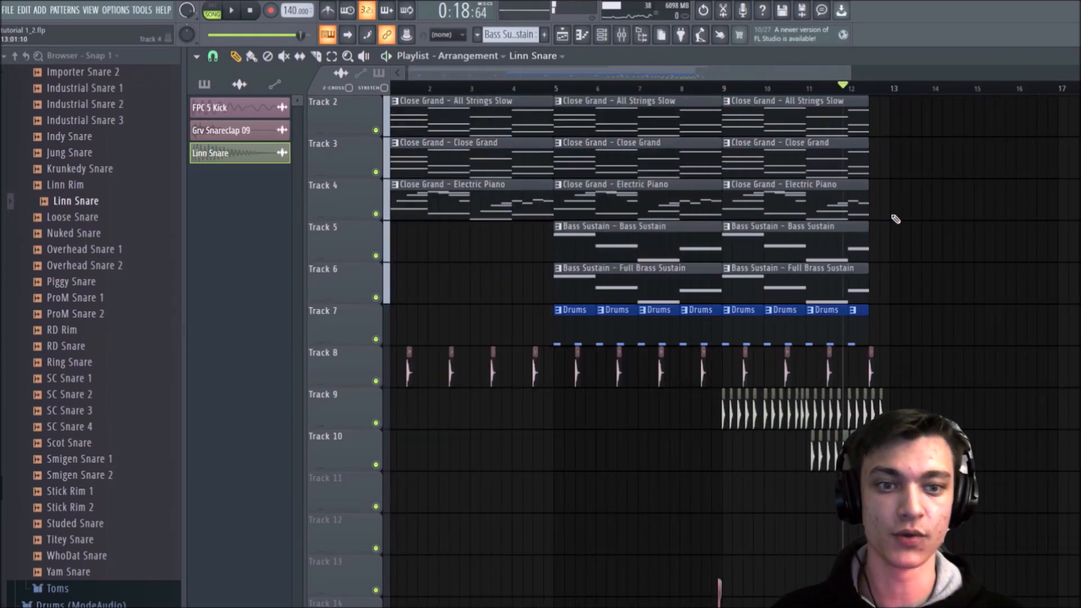
Step: Set the playback start to bar 9 and move all Track 10 Linn Snare clips up onto Track 9 at the same timing
{"action": "left_click", "coordinate": [723, 90]}
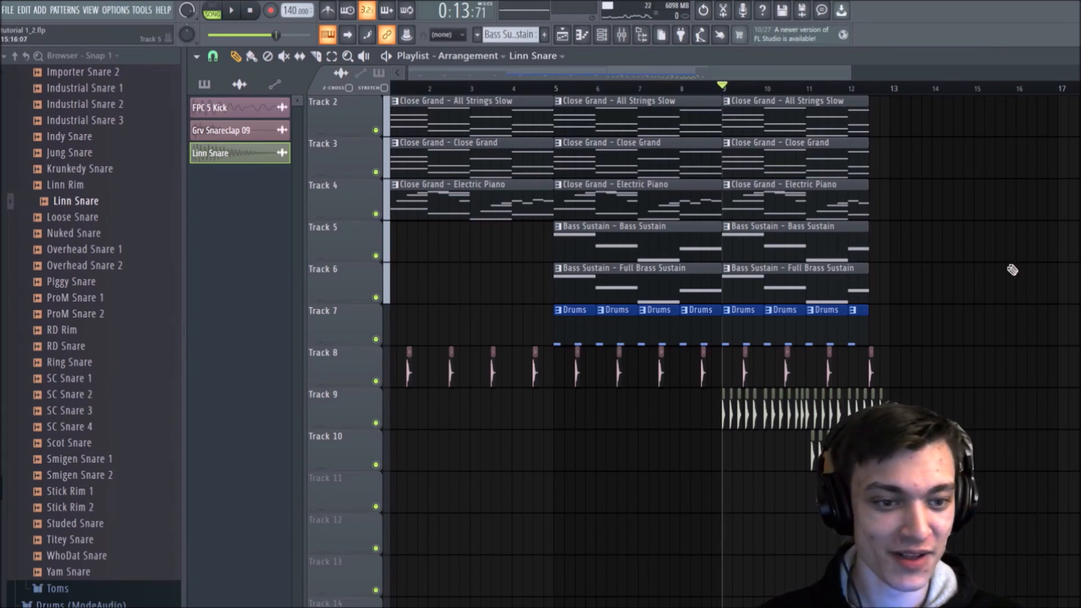
{"action": "left_click_drag", "start_coordinate": [918, 451], "coordinate": [750, 480]}
{"action": "key", "text": "shift+Left"}
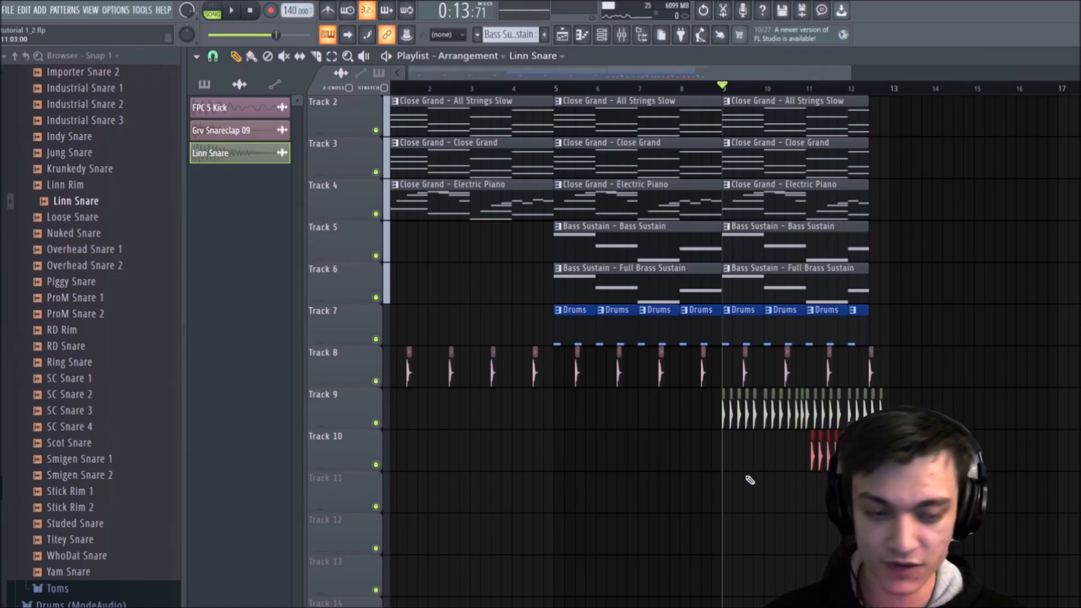
{"action": "key", "text": "shift+Up"}
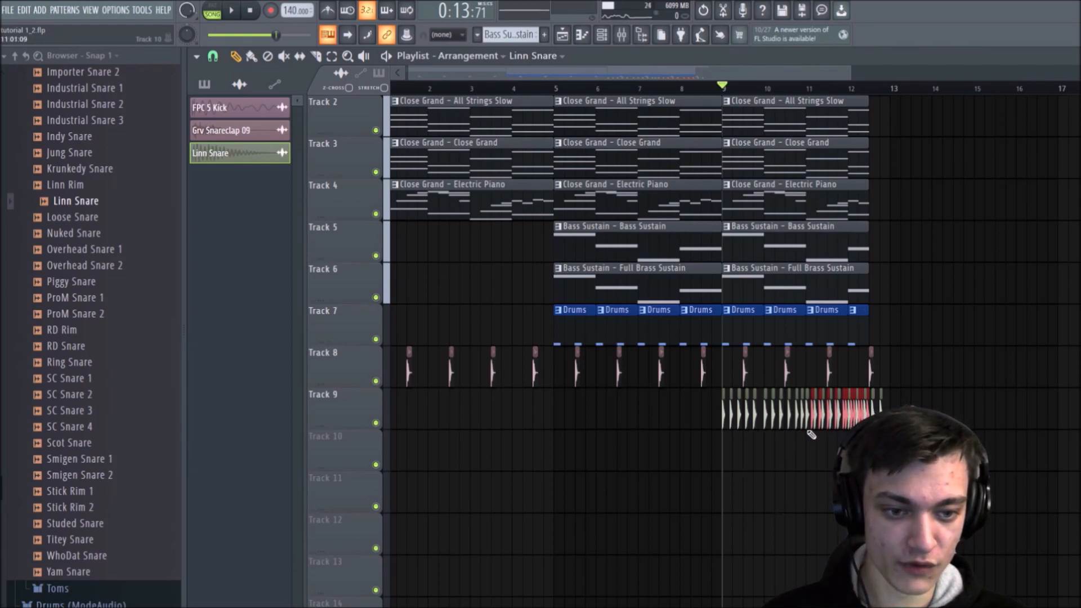
{"action": "key", "text": "ctrl+d"}
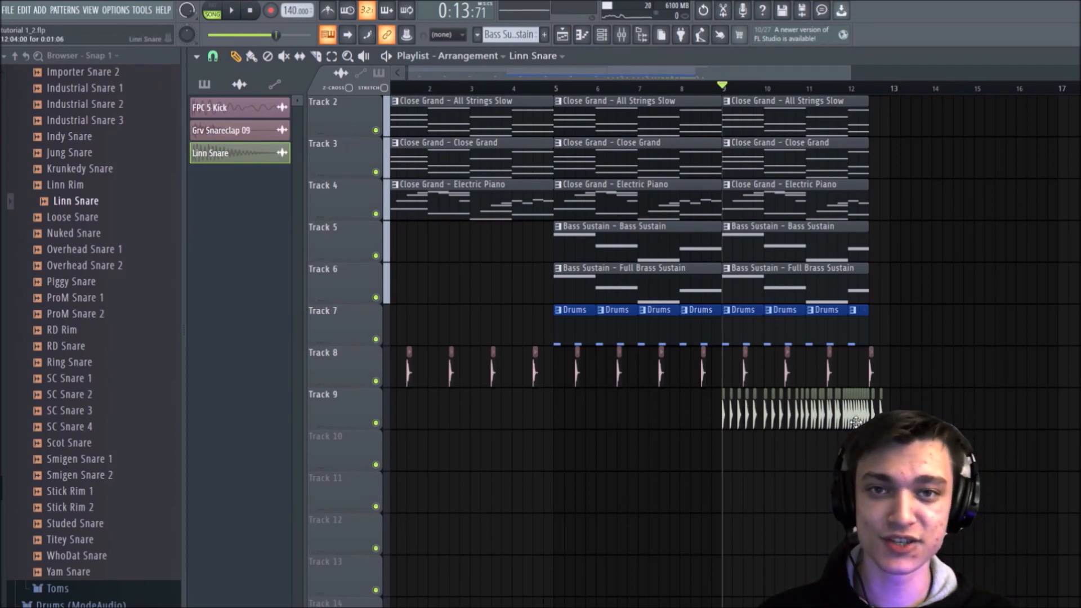
{"action": "scroll", "coordinate": [762, 177], "scroll_direction": "up", "scroll_amount": 5}
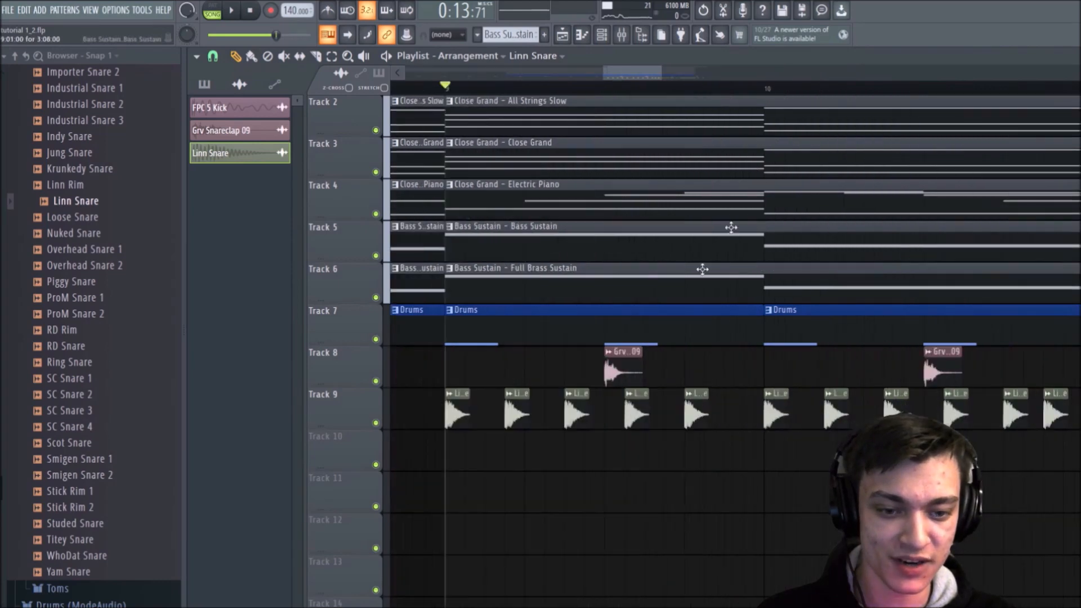
{"action": "scroll", "coordinate": [597, 91], "scroll_direction": "down", "scroll_amount": 5}
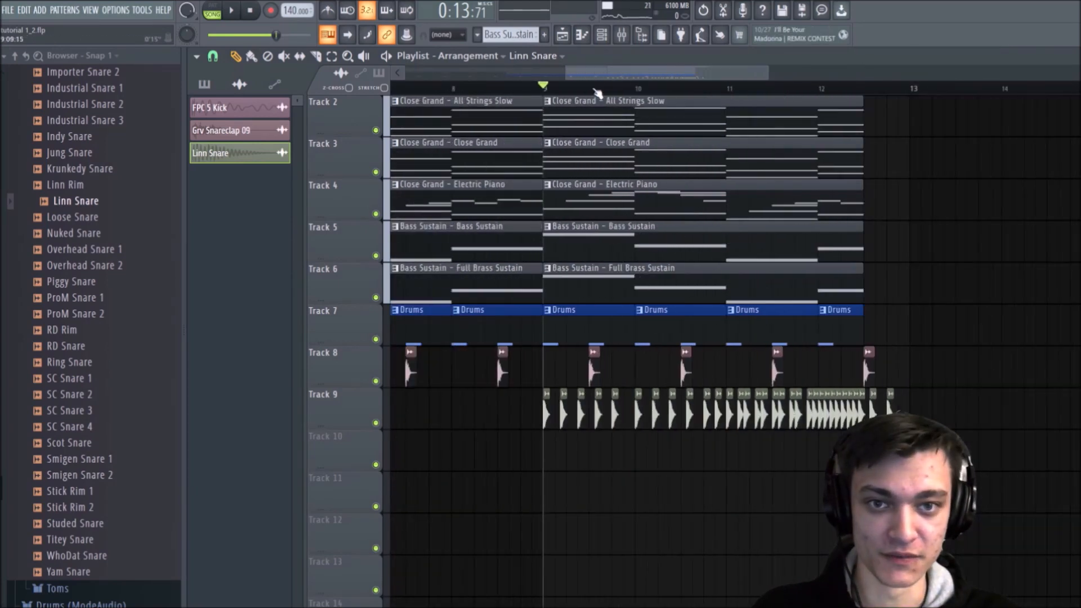
{"action": "scroll", "coordinate": [597, 92], "scroll_direction": "up", "scroll_amount": 3}
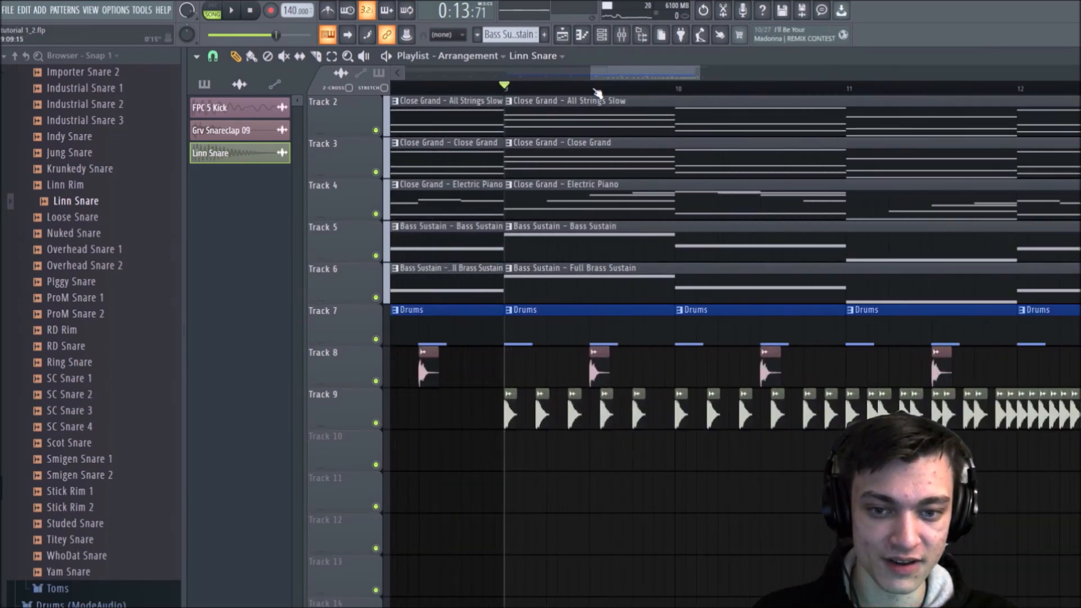
{"action": "scroll", "coordinate": [597, 92], "scroll_direction": "down", "scroll_amount": 3}
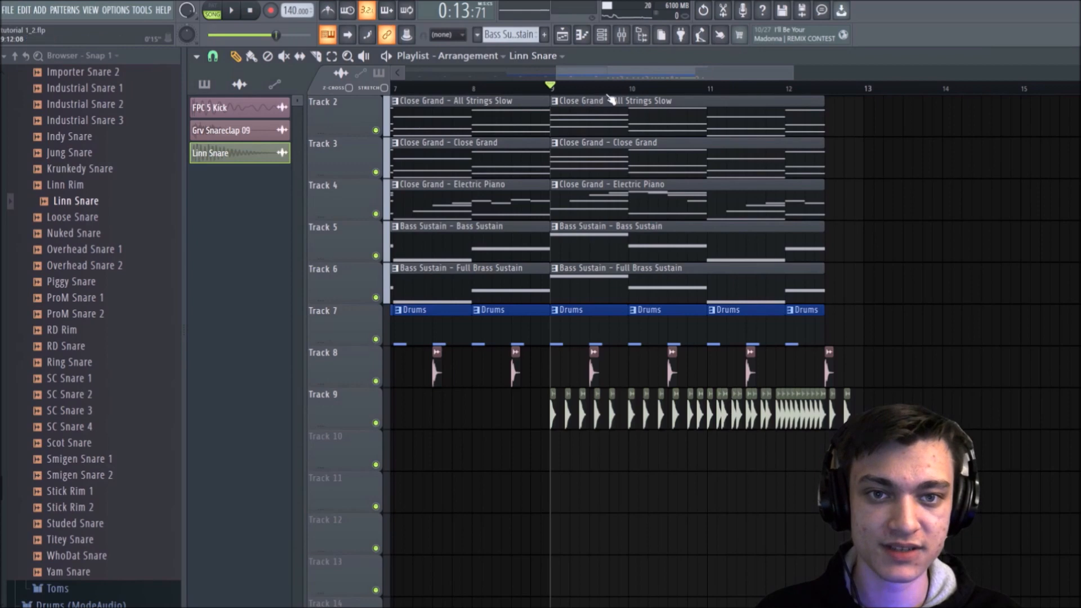
{"action": "scroll", "coordinate": [602, 91], "scroll_direction": "up", "scroll_amount": 2}
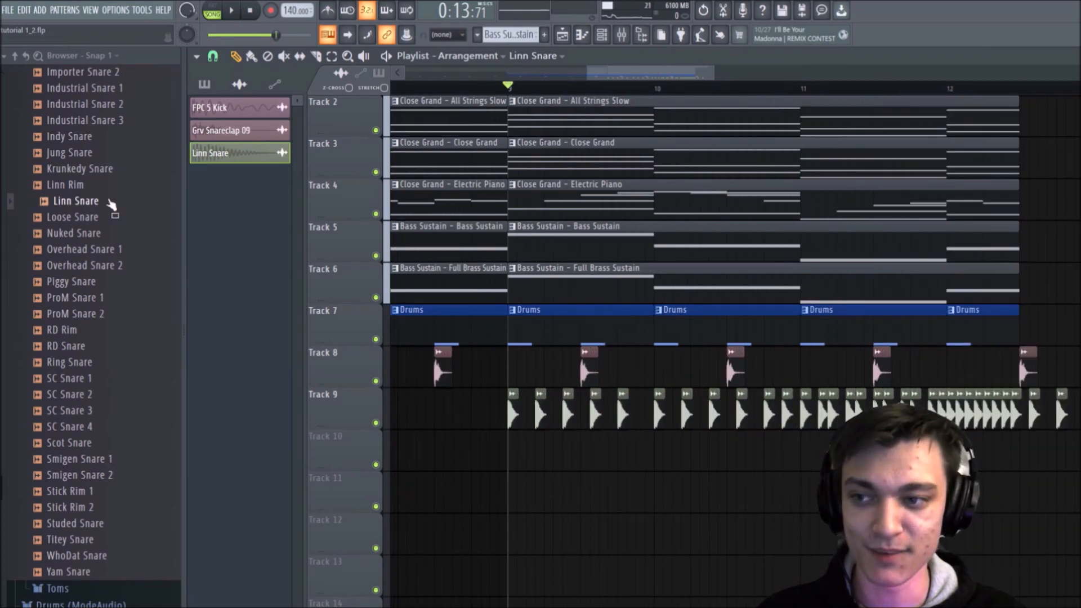
Step: Collapse the Packs folder in the sample browser
{"action": "scroll", "coordinate": [105, 203], "scroll_direction": "up", "scroll_amount": 15}
{"action": "scroll", "coordinate": [75, 167], "scroll_direction": "down", "scroll_amount": 4}
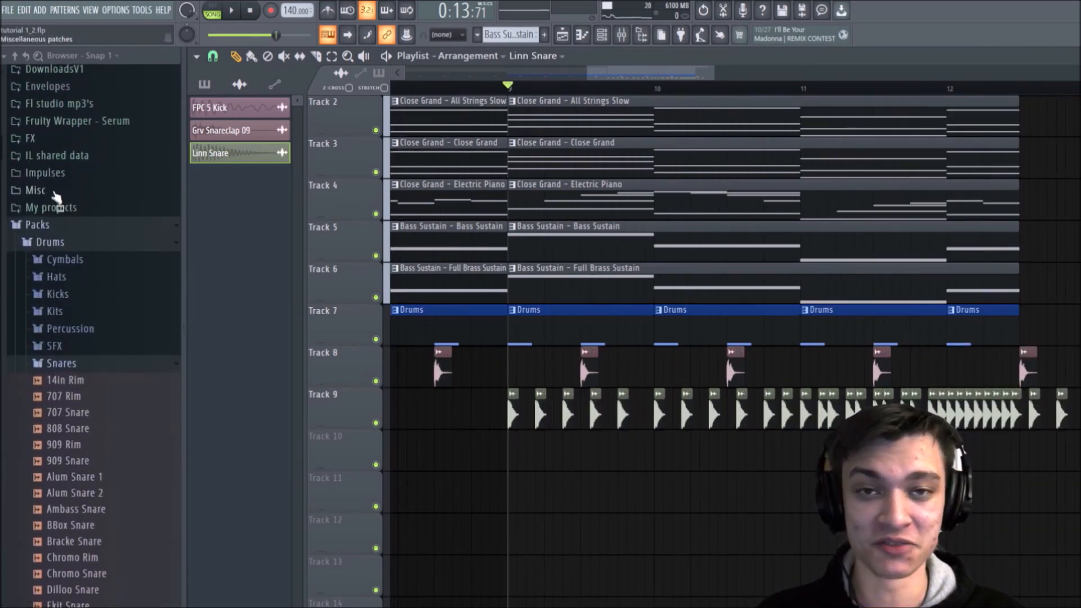
{"action": "left_click", "coordinate": [35, 226]}
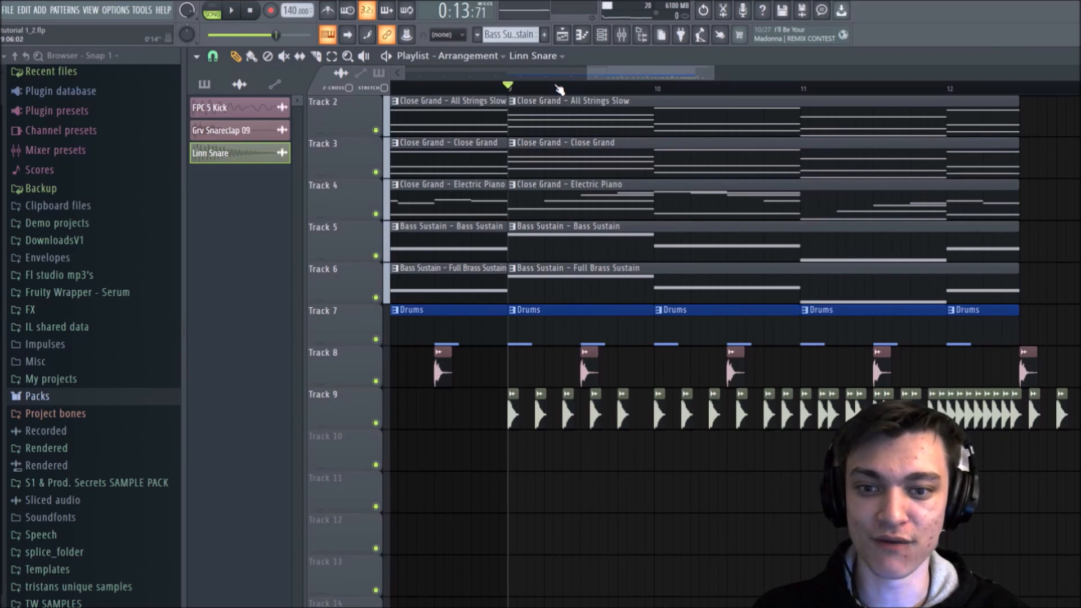
{"action": "scroll", "coordinate": [557, 88], "scroll_direction": "down", "scroll_amount": 4}
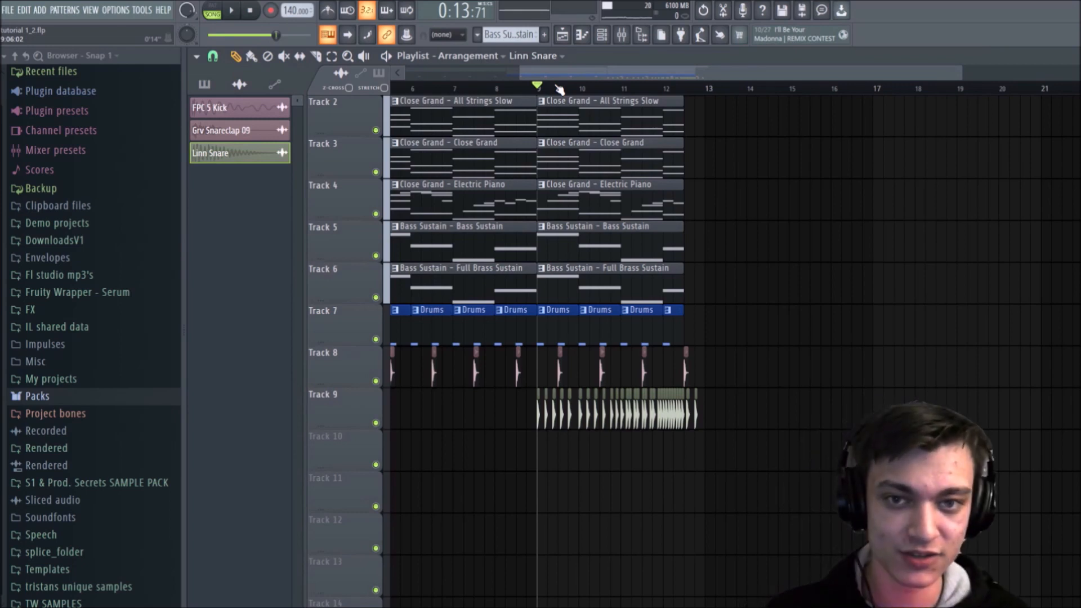
{"action": "scroll", "coordinate": [559, 89], "scroll_direction": "up", "scroll_amount": 4}
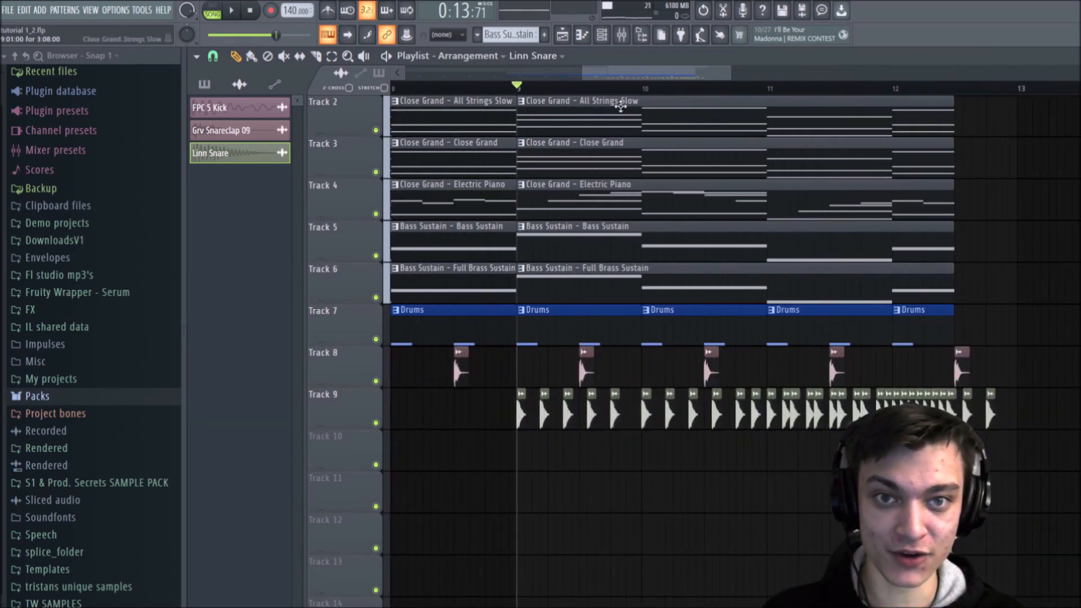
{"action": "scroll", "coordinate": [591, 95], "scroll_direction": "down", "scroll_amount": 2}
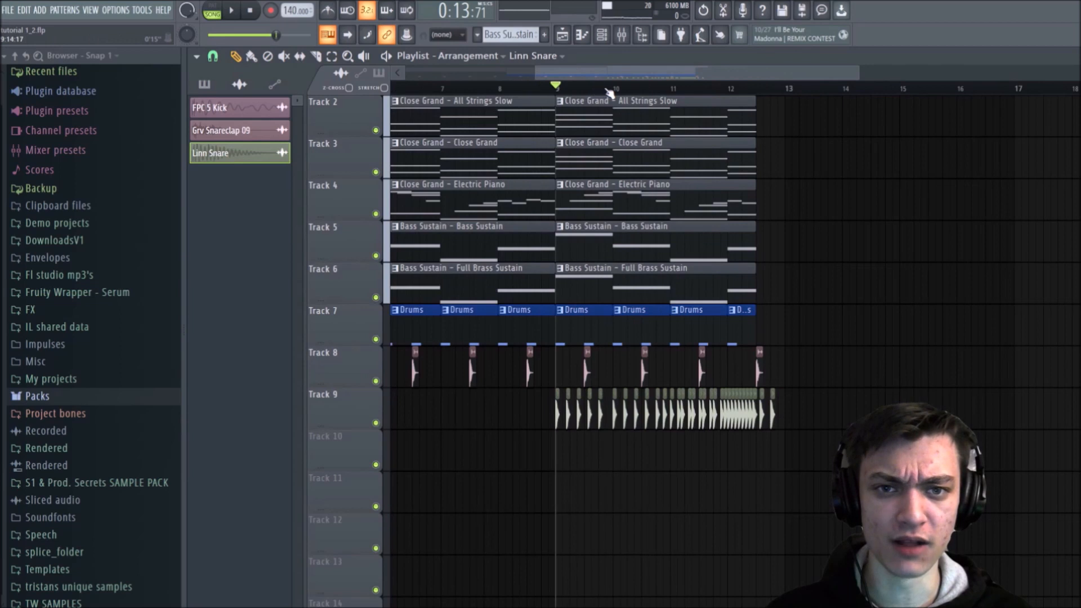
{"action": "left_click_drag", "start_coordinate": [616, 75], "coordinate": [639, 72]}
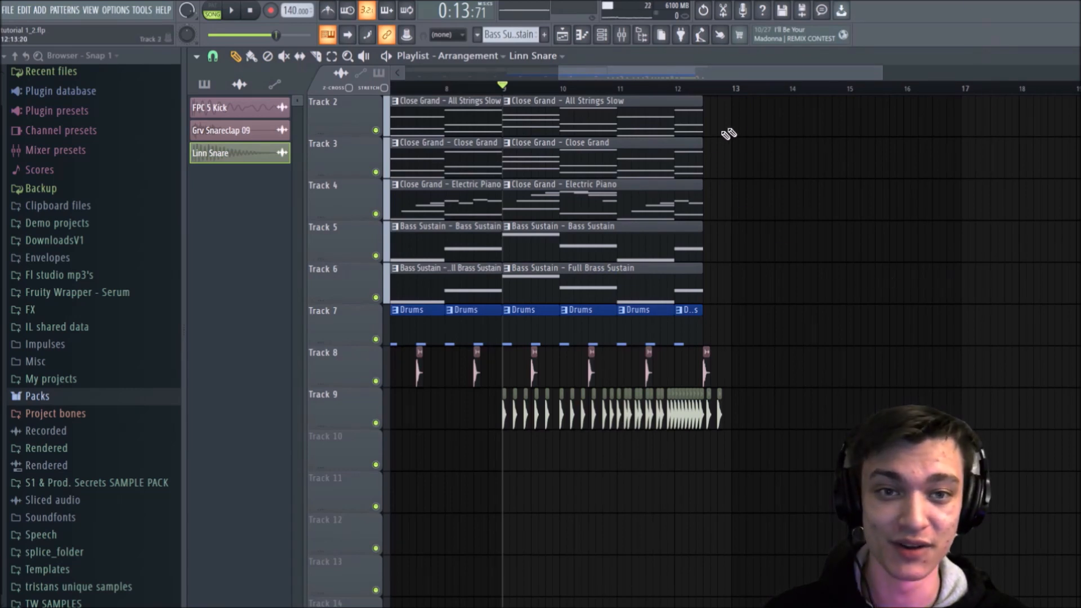
{"action": "scroll", "coordinate": [765, 97], "scroll_direction": "up", "scroll_amount": 2}
{"action": "scroll", "coordinate": [766, 96], "scroll_direction": "down", "scroll_amount": 3}
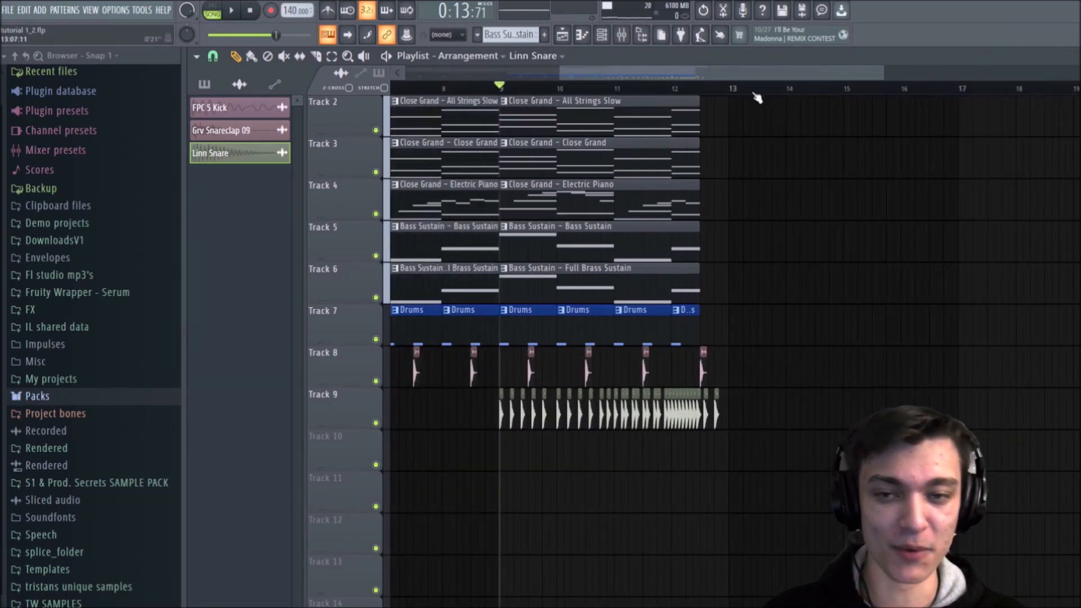
{"action": "scroll", "coordinate": [755, 100], "scroll_direction": "up", "scroll_amount": 1}
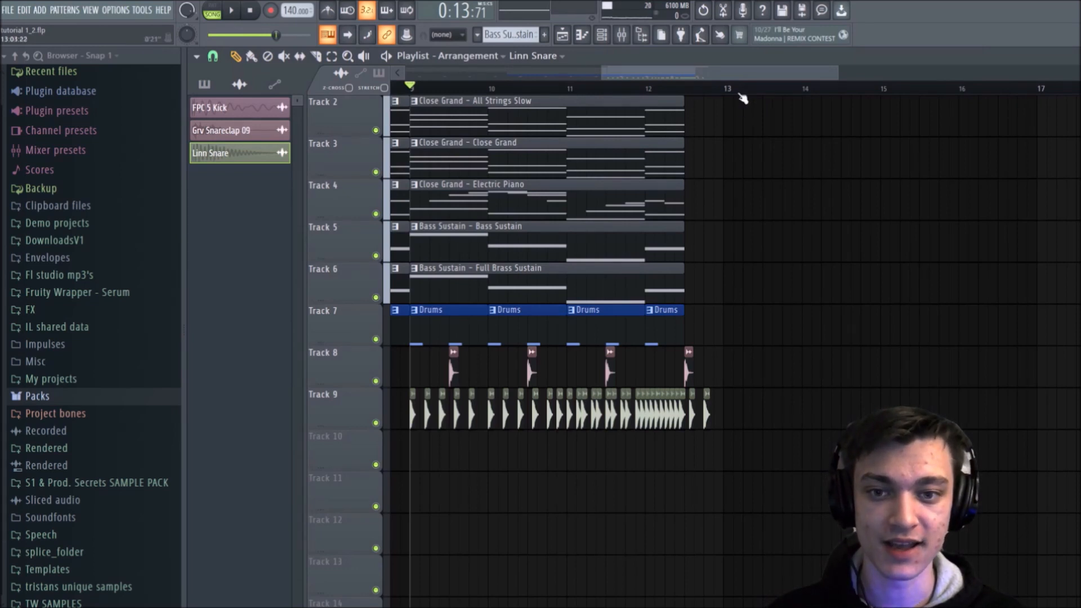
{"action": "scroll", "coordinate": [743, 99], "scroll_direction": "up", "scroll_amount": 1}
{"action": "scroll", "coordinate": [744, 99], "scroll_direction": "up", "scroll_amount": 1}
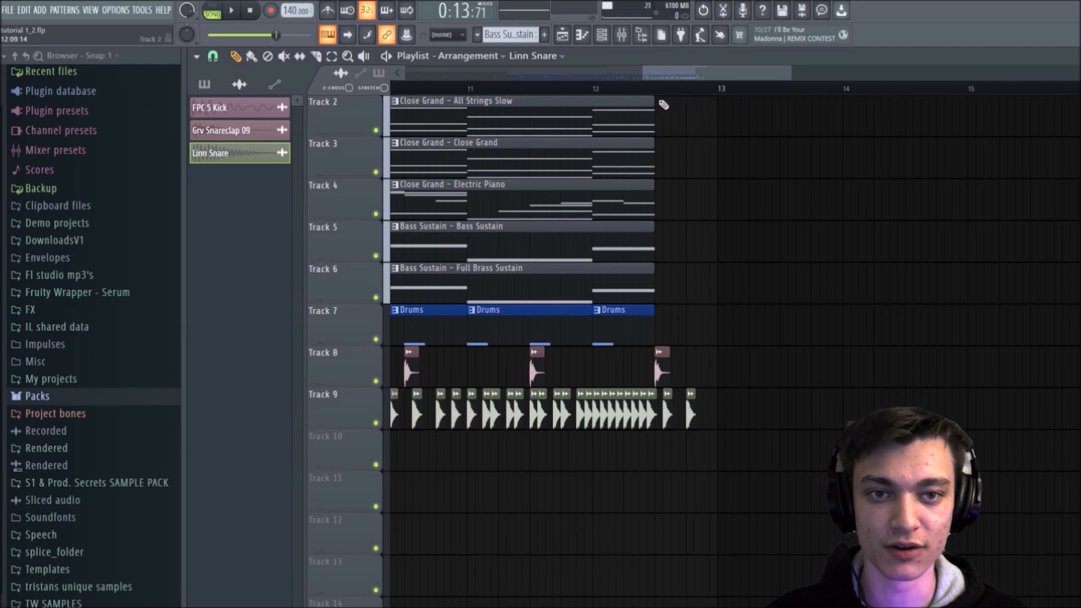
{"action": "scroll", "coordinate": [665, 102], "scroll_direction": "down", "scroll_amount": 2}
{"action": "scroll", "coordinate": [667, 103], "scroll_direction": "down", "scroll_amount": 3}
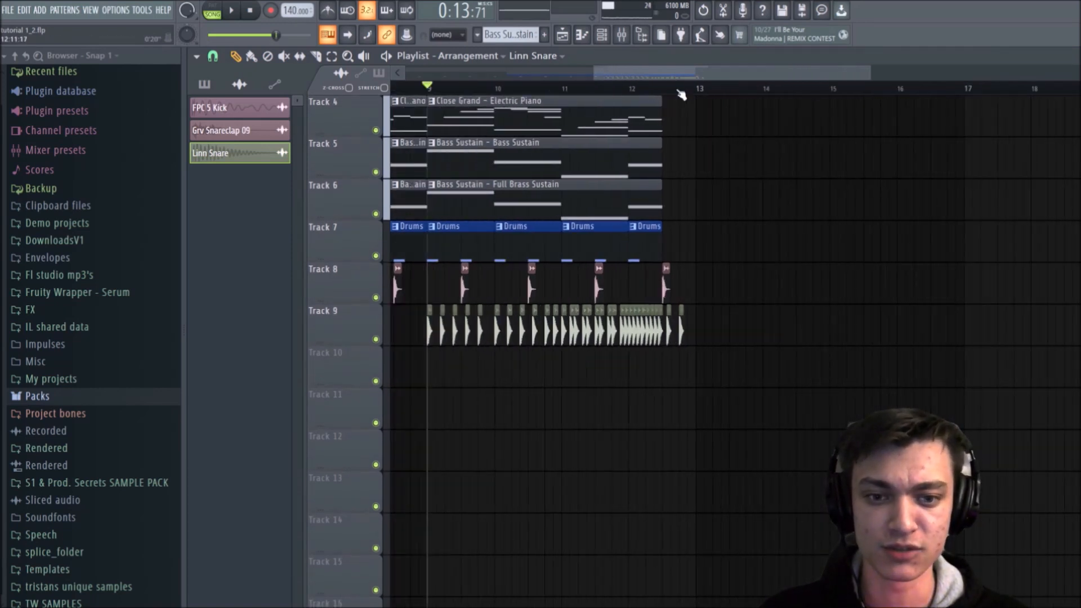
Step: Review the All Strings Slow chords in the piano roll, select and deselect their notes, and return to the playlist
{"action": "scroll", "coordinate": [743, 200], "scroll_direction": "up", "scroll_amount": 3}
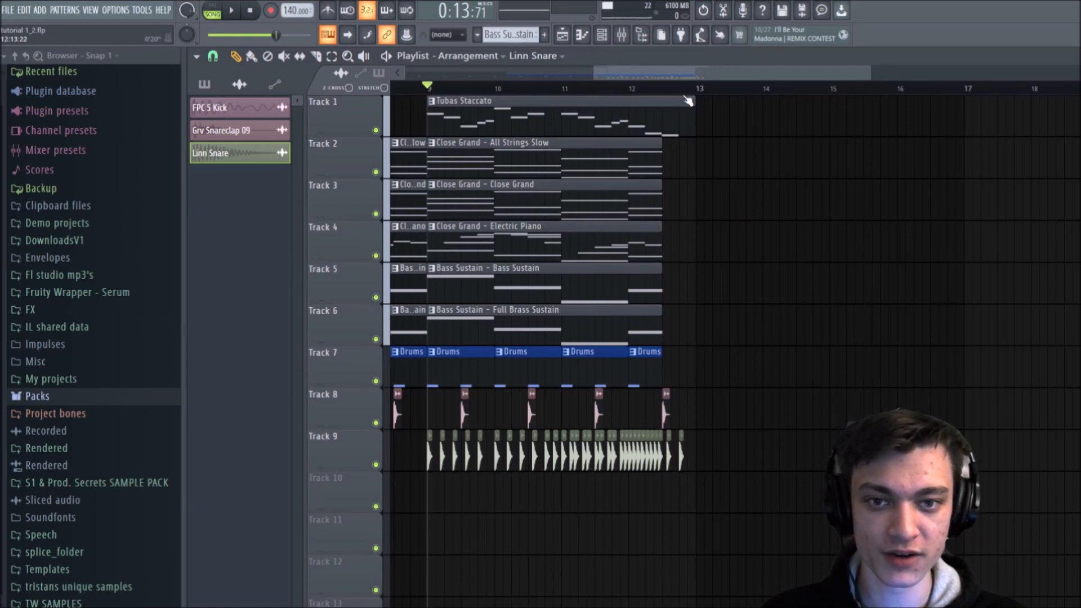
{"action": "left_click", "coordinate": [556, 164]}
{"action": "double_click", "coordinate": [555, 164]}
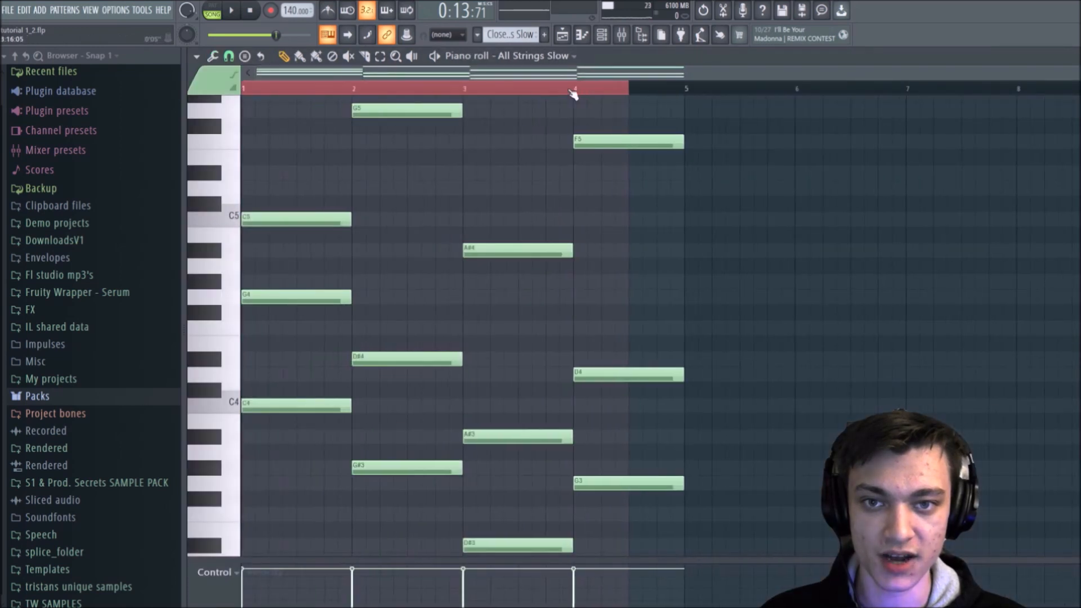
{"action": "left_click", "coordinate": [681, 93], "text": "ctrl"}
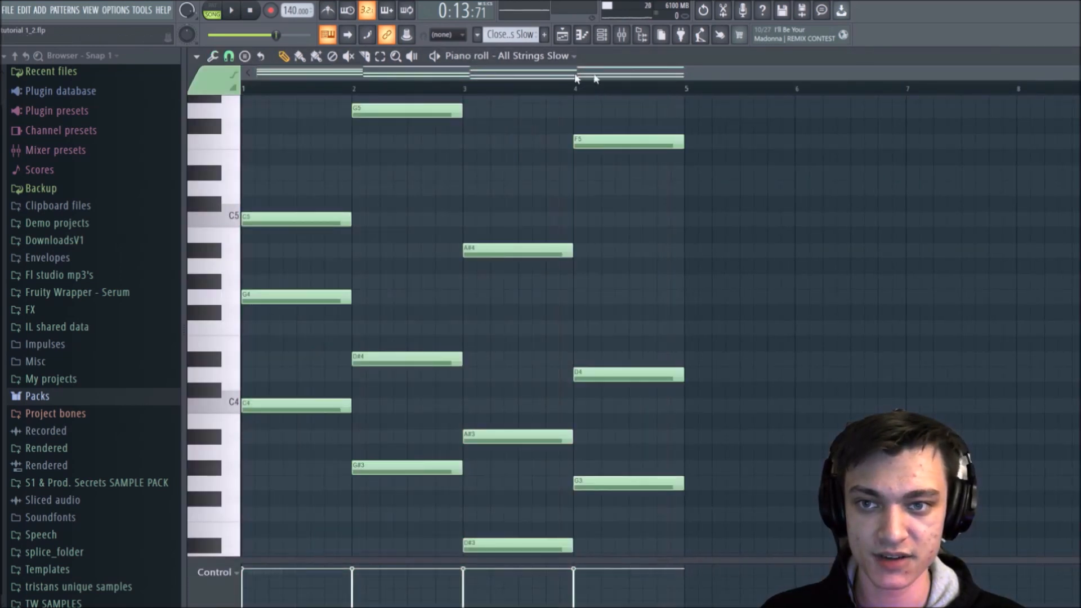
{"action": "left_click_drag", "start_coordinate": [680, 92], "coordinate": [243, 89]}
{"action": "left_click", "coordinate": [685, 93], "text": "ctrl"}
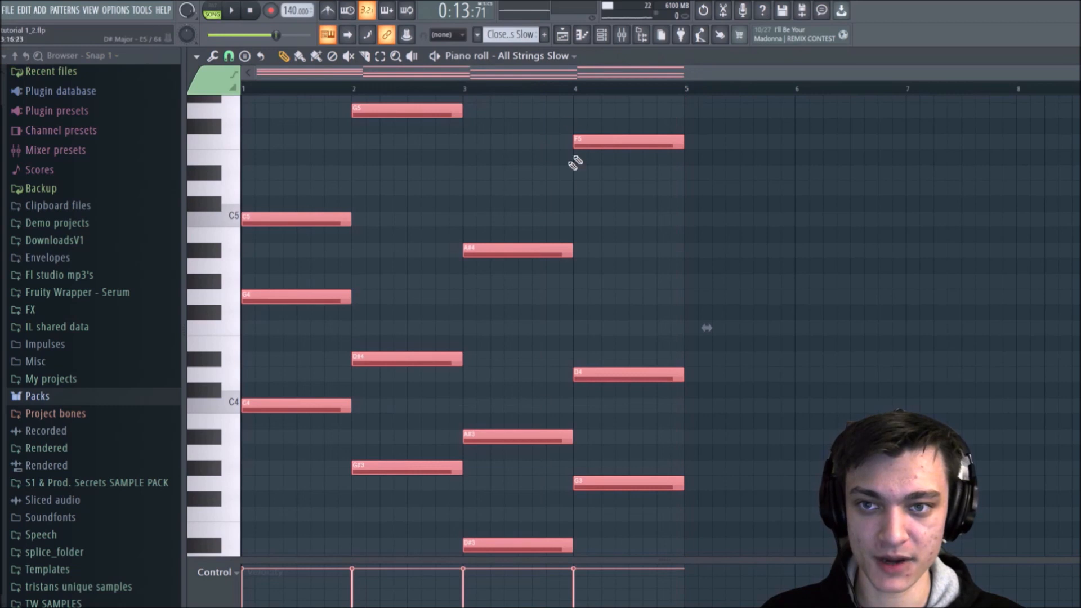
{"action": "left_click", "coordinate": [571, 187], "text": "ctrl"}
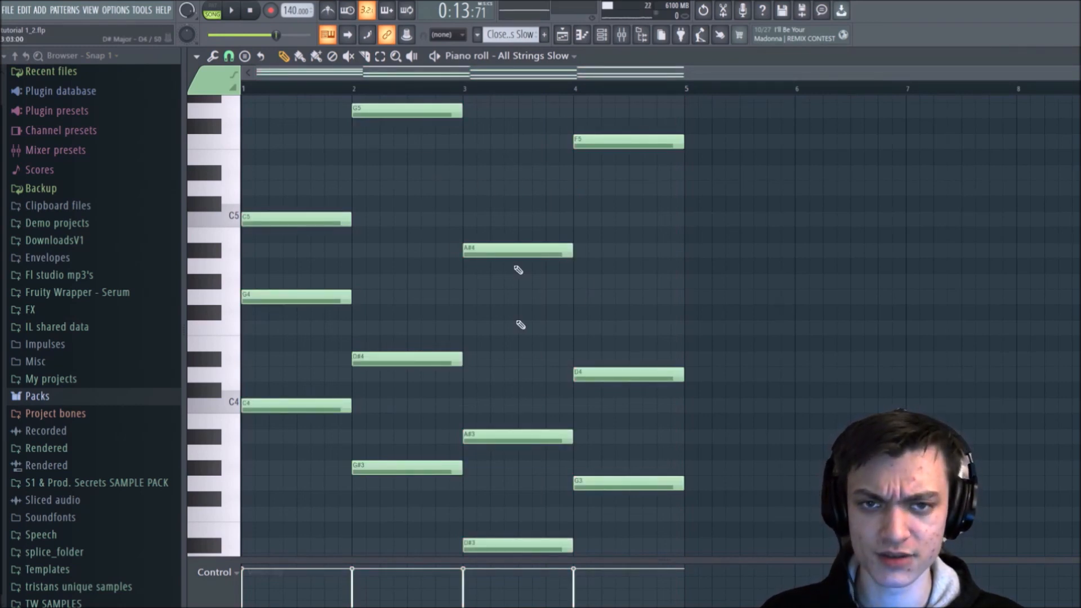
{"action": "left_click", "coordinate": [562, 35]}
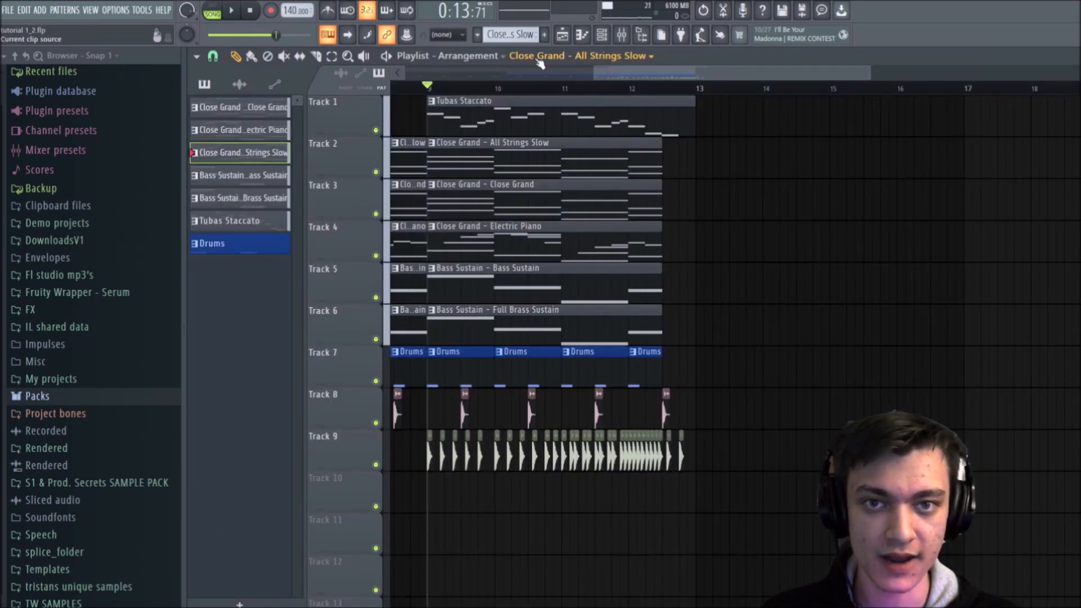
Step: Create a new pattern named EDM CHORDS and place it as a four-bar clip on Track 1 starting at bar 13
{"action": "left_click", "coordinate": [545, 36]}
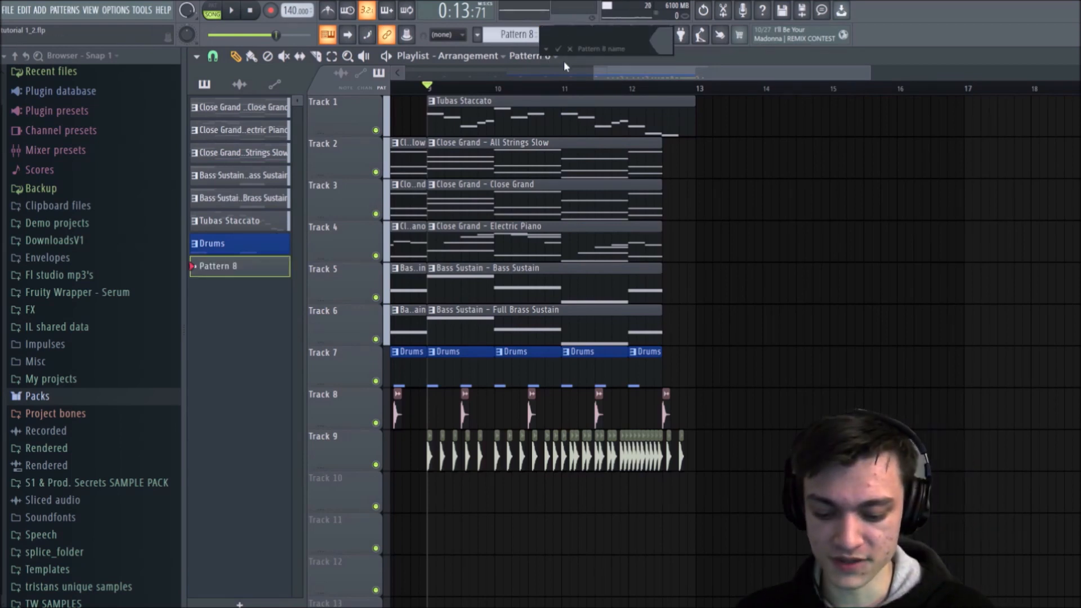
{"action": "type", "text": "EDM CHORDS"}
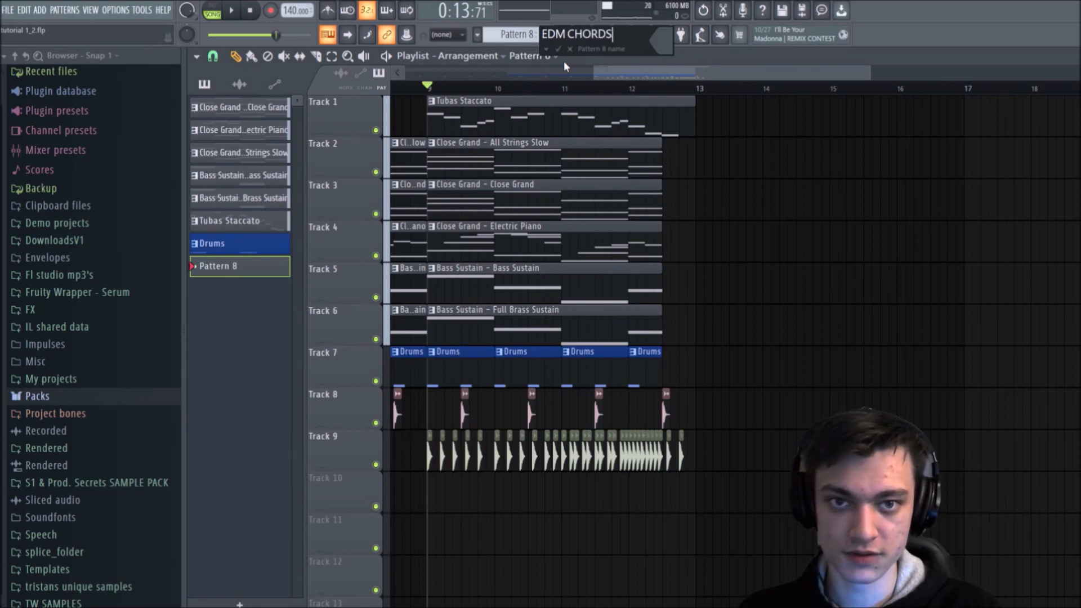
{"action": "key", "text": "Return"}
{"action": "left_click", "coordinate": [698, 108]}
{"action": "left_click_drag", "start_coordinate": [768, 107], "coordinate": [966, 108]}
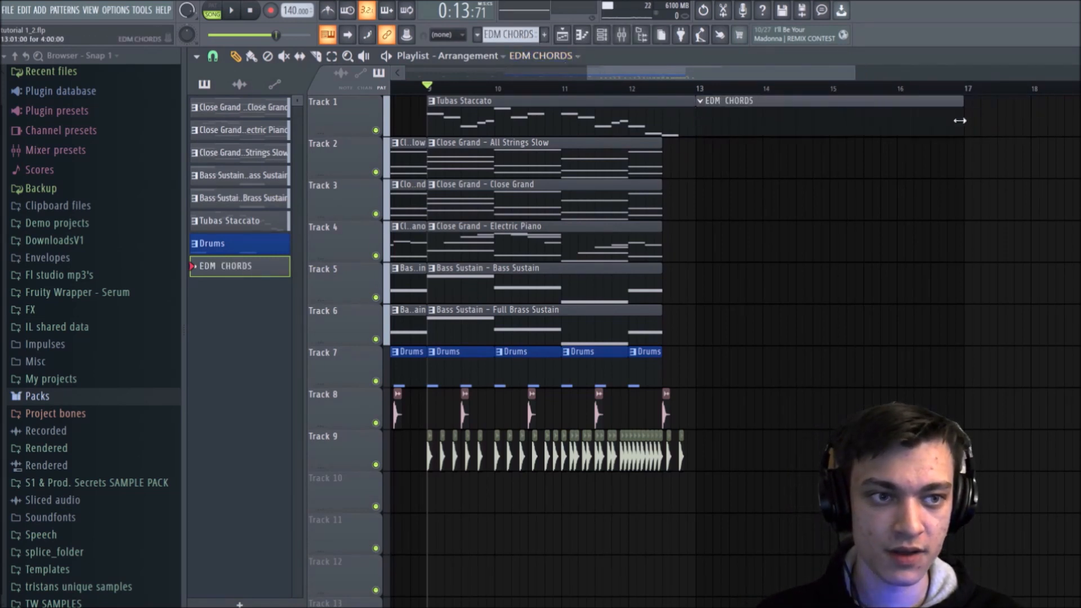
{"action": "left_click", "coordinate": [699, 101]}
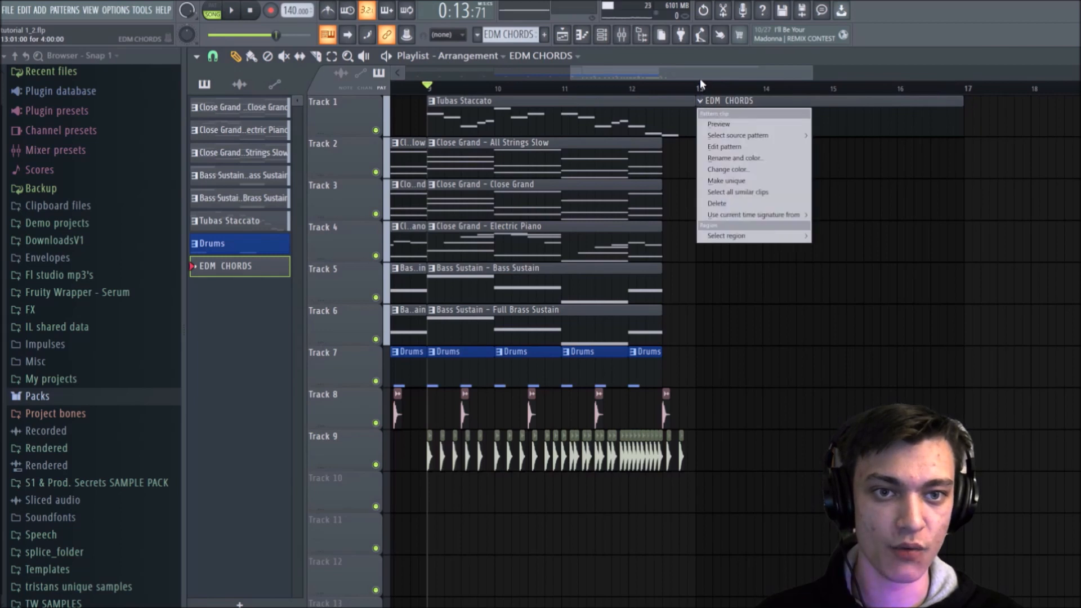
{"action": "left_click", "coordinate": [701, 84]}
Step: Add a FLEX synth channel to the channel rack, look over its presets, and close its window and the rack
{"action": "left_click", "coordinate": [602, 35]}
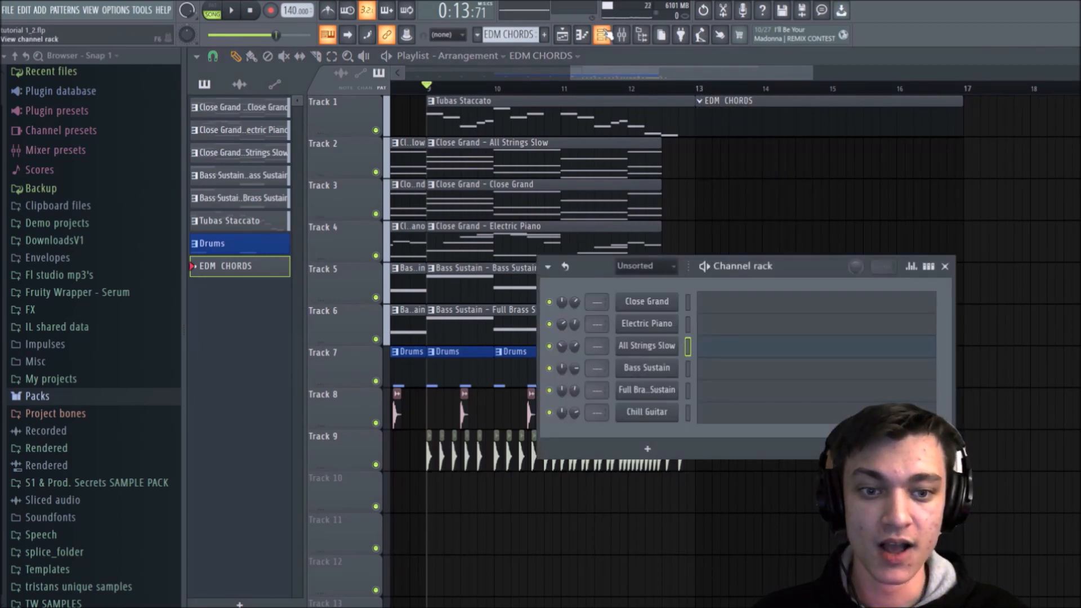
{"action": "left_click", "coordinate": [647, 448]}
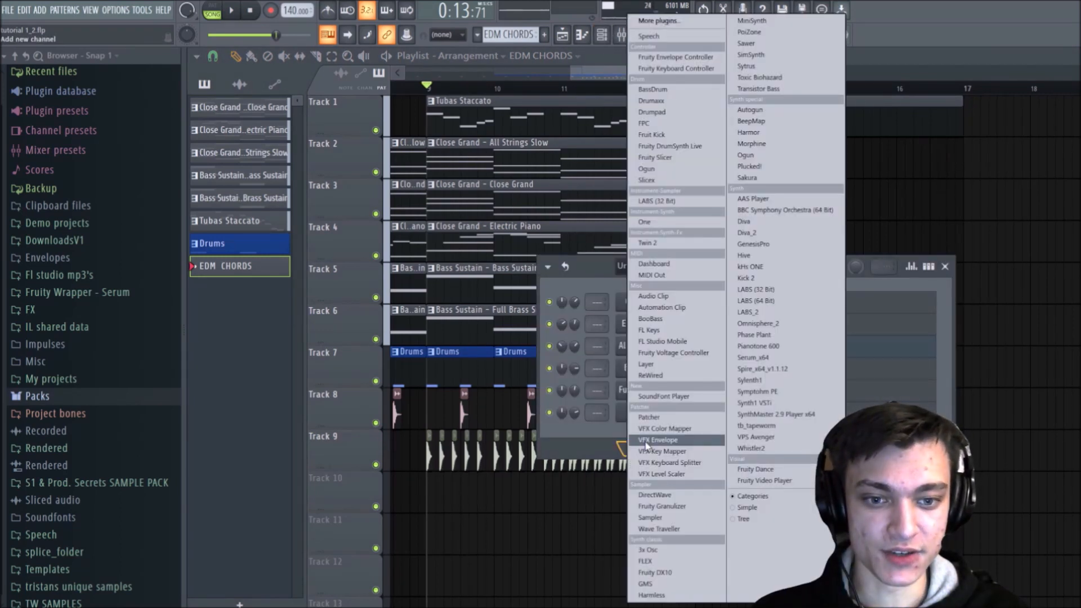
{"action": "left_click", "coordinate": [647, 561]}
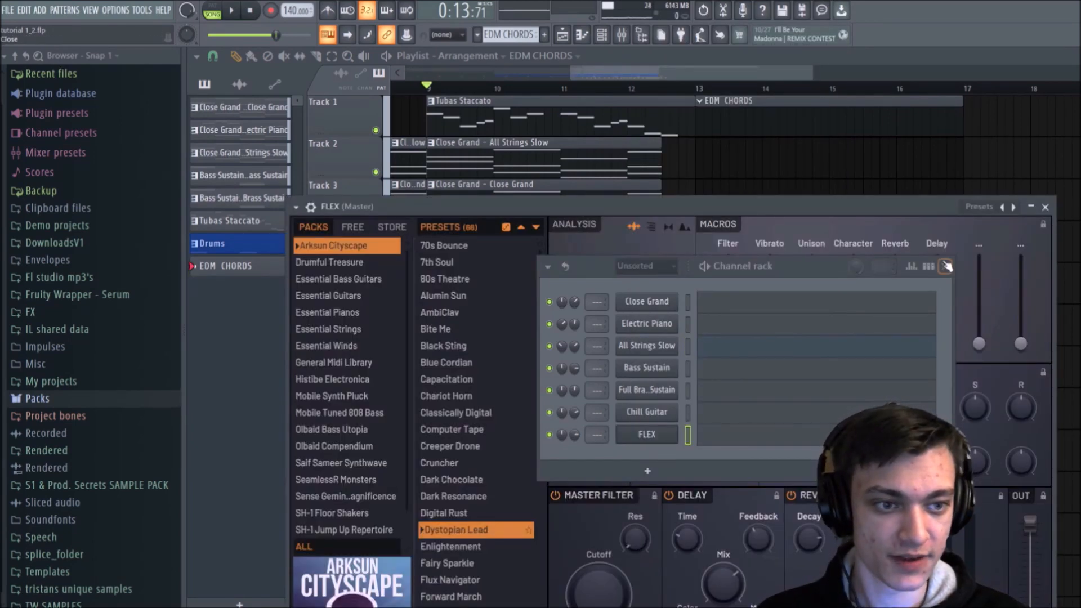
{"action": "left_click", "coordinate": [946, 267]}
{"action": "left_click_drag", "start_coordinate": [782, 206], "coordinate": [772, 149]}
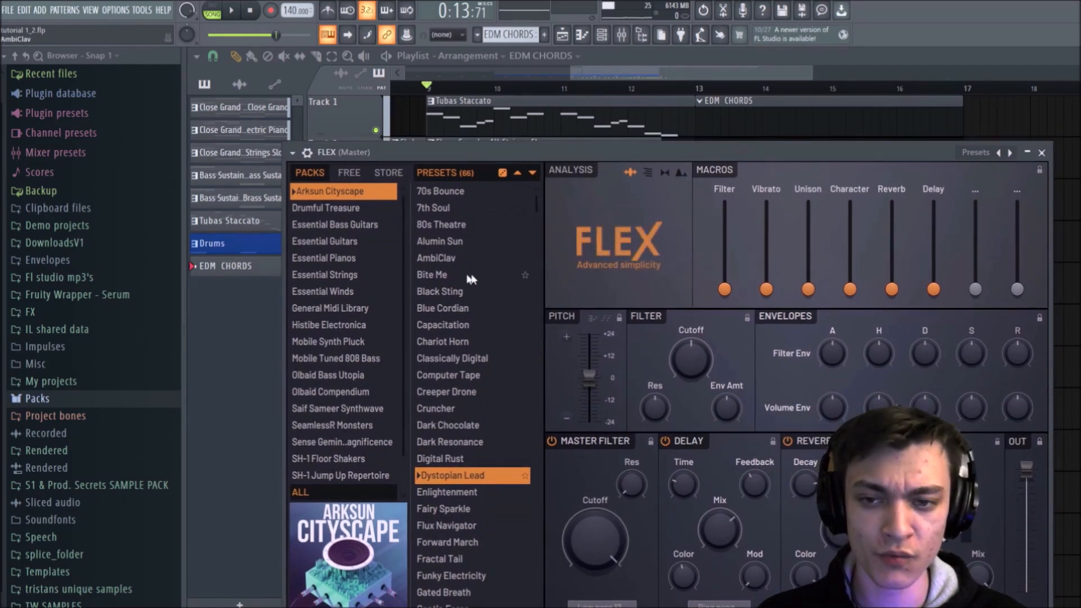
{"action": "left_click", "coordinate": [1041, 153]}
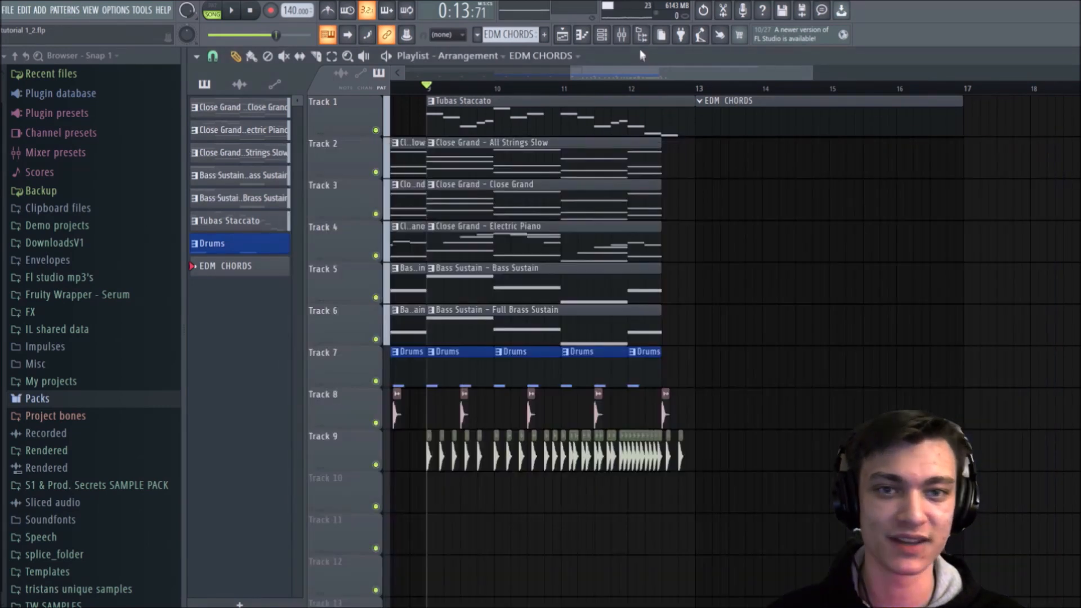
Step: Try the GMS synth in place of the FLEX channel, and switch that channel back to FLEX
{"action": "left_click", "coordinate": [601, 34]}
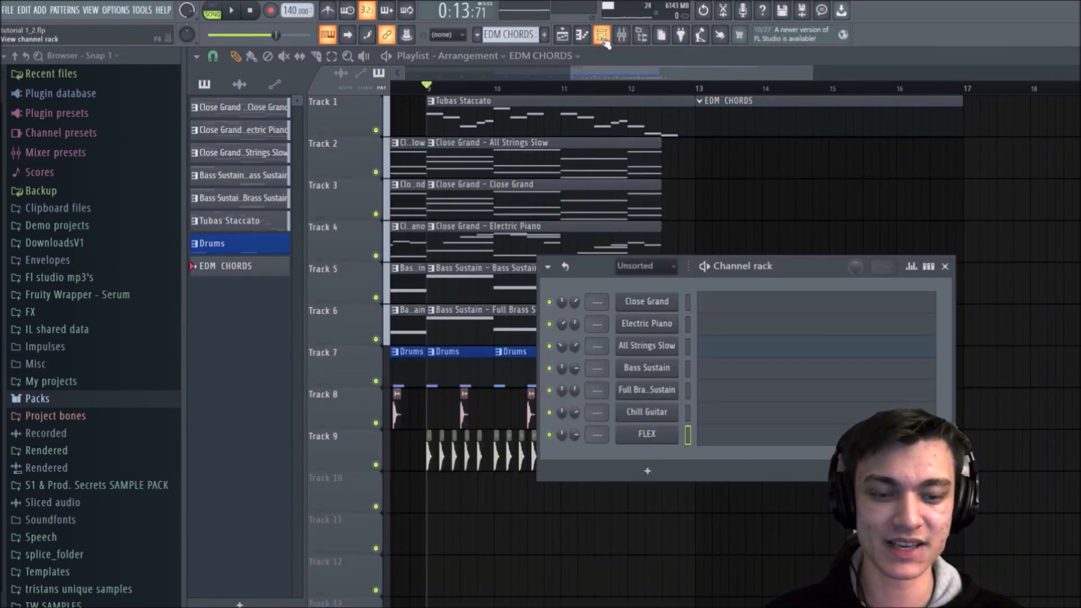
{"action": "right_click", "coordinate": [627, 437]}
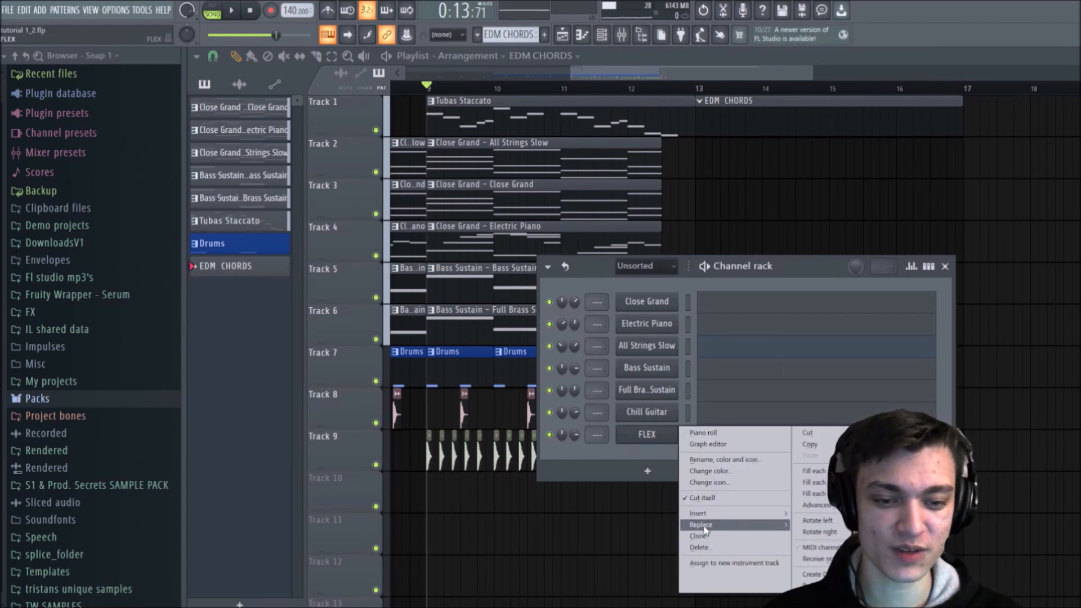
{"action": "mouse_move", "coordinate": [704, 528]}
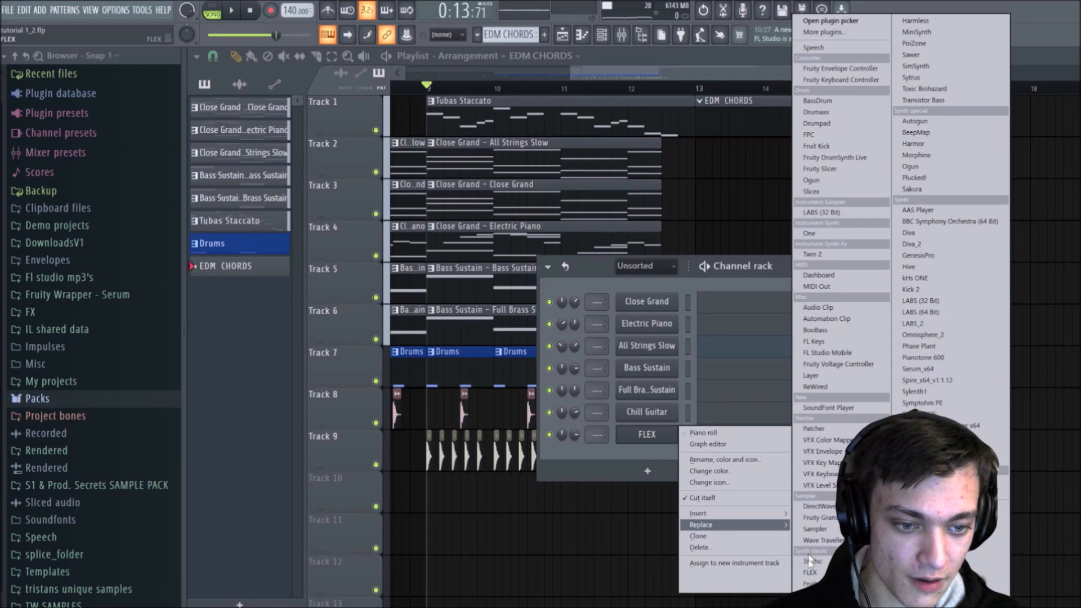
{"action": "left_click", "coordinate": [813, 595]}
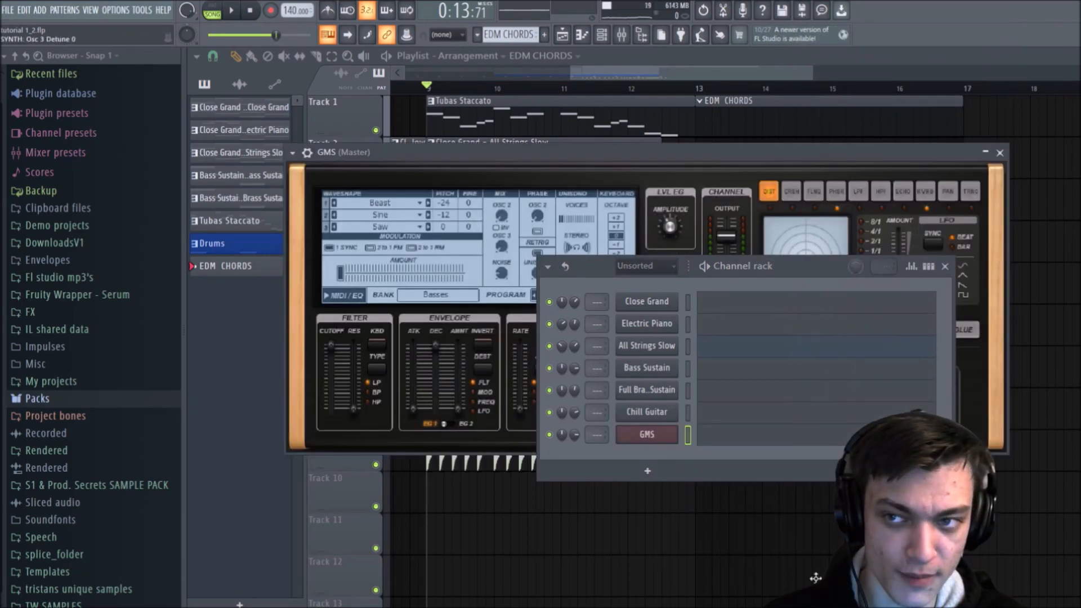
{"action": "left_click_drag", "start_coordinate": [465, 157], "coordinate": [397, 137]}
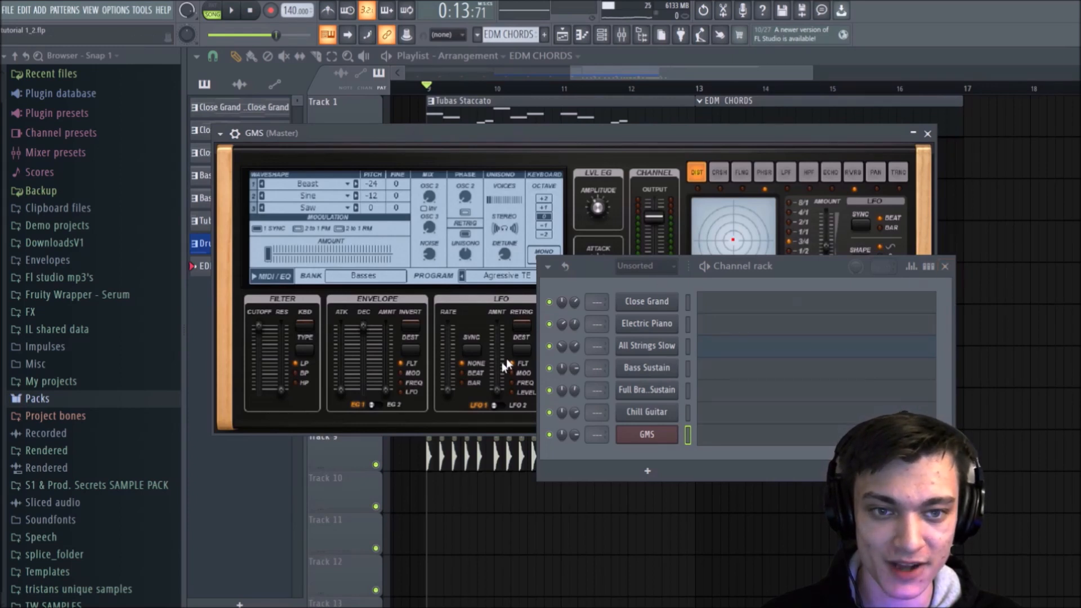
{"action": "right_click", "coordinate": [678, 433]}
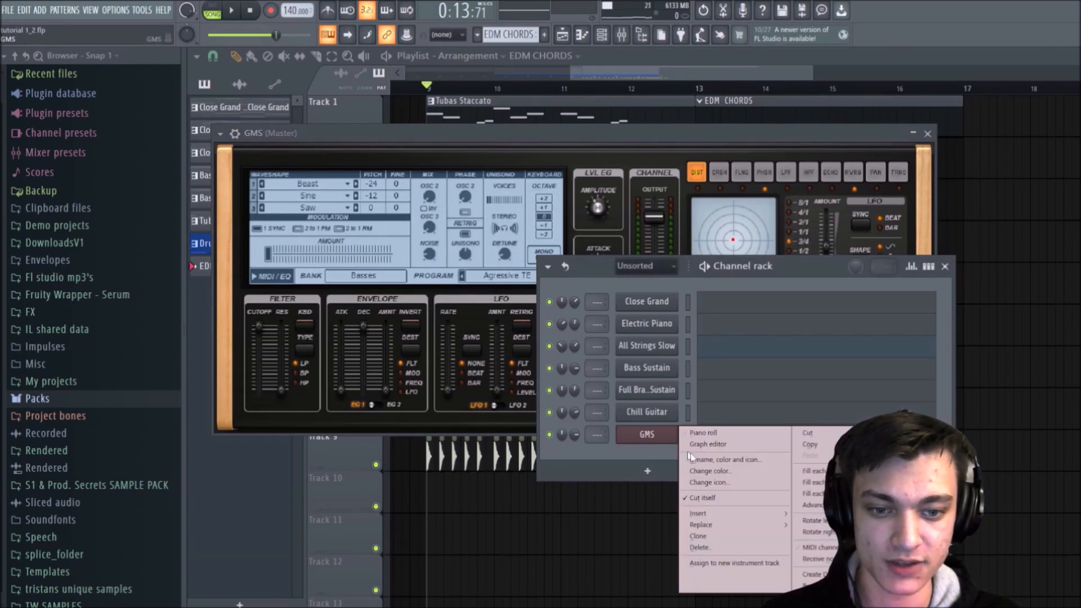
{"action": "mouse_move", "coordinate": [732, 525]}
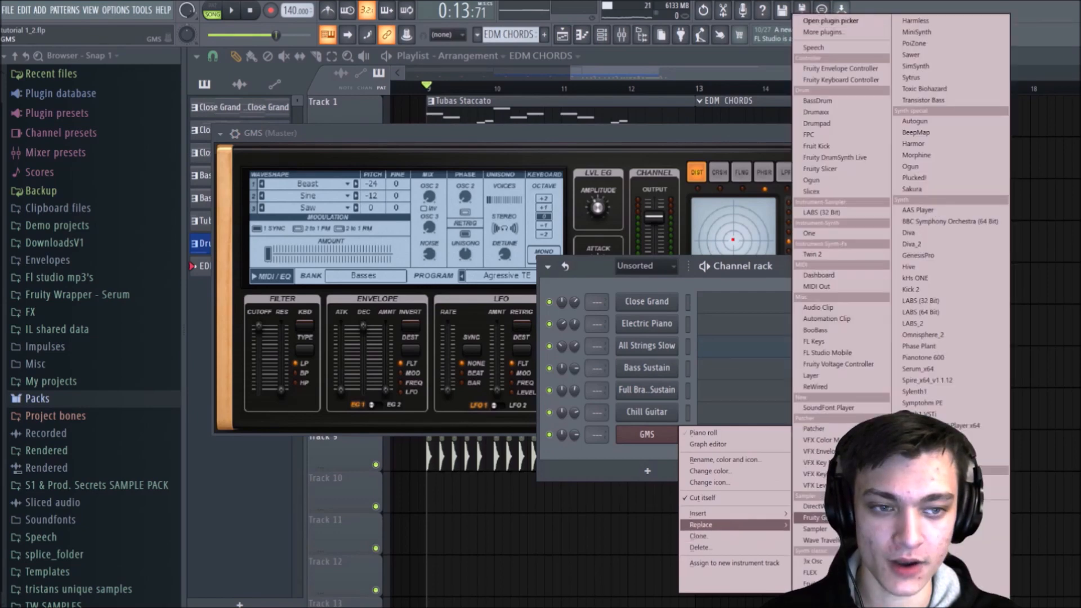
{"action": "left_click", "coordinate": [820, 572]}
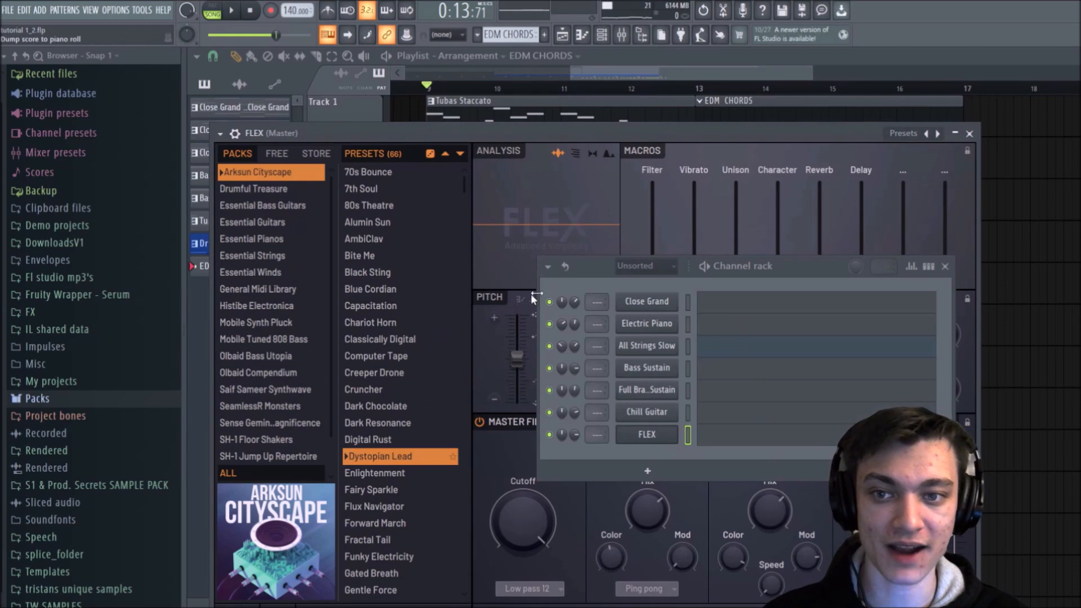
Step: Load the 70s Bounce preset from the Arksun Cityscape pack in FLEX and close the plugin window
{"action": "left_click_drag", "start_coordinate": [825, 133], "coordinate": [585, 64]}
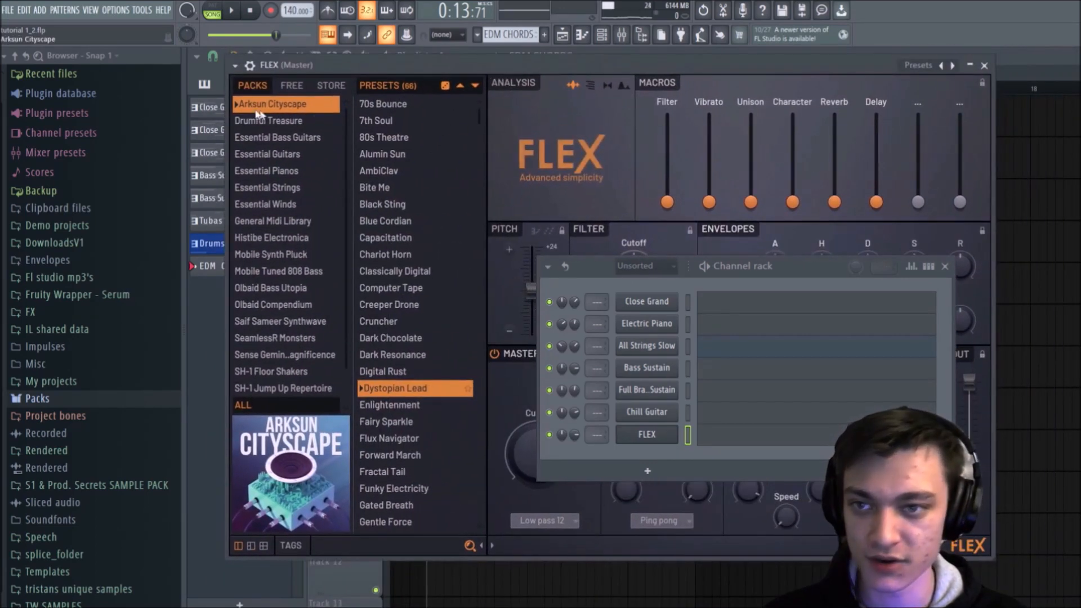
{"action": "left_click", "coordinate": [394, 106]}
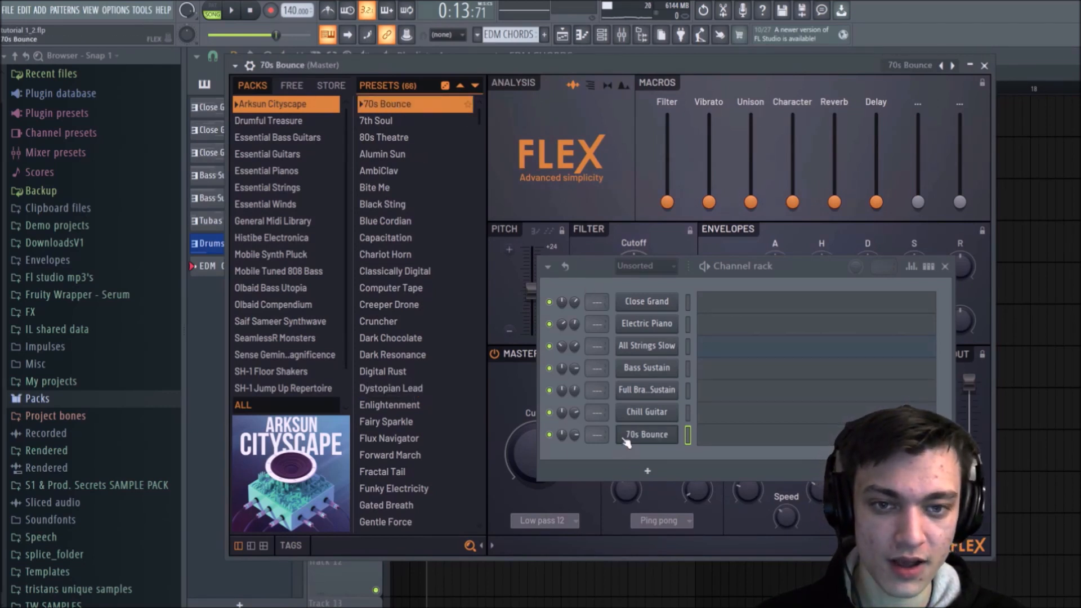
{"action": "left_click", "coordinate": [985, 66]}
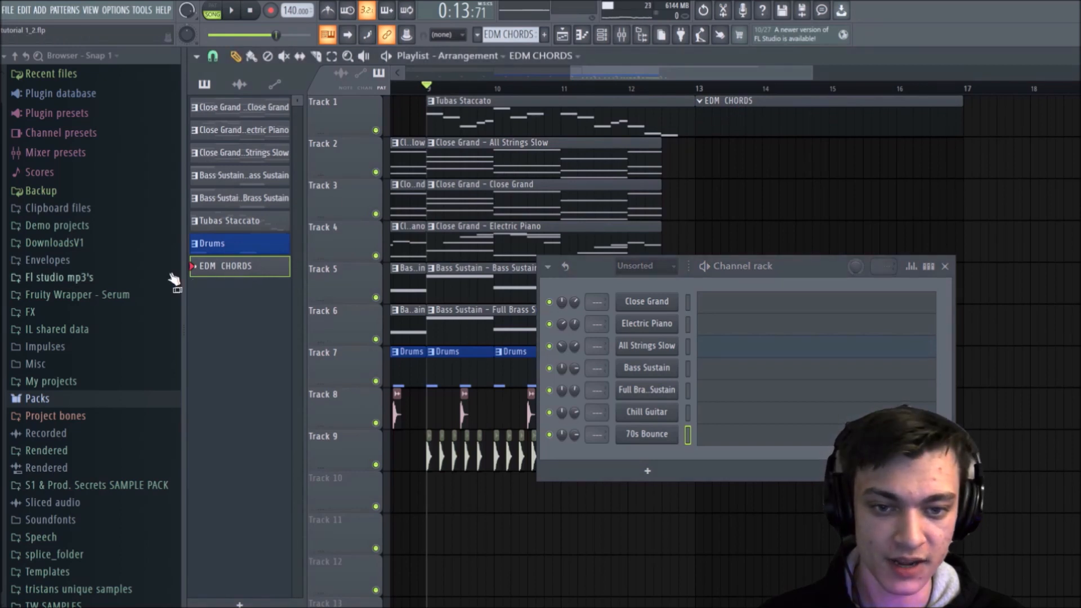
Step: Paste the copied four-bar chord progression into the FLEX channel's piano roll in the EDM CHORDS pattern and deselect the notes
{"action": "left_click", "coordinate": [632, 267]}
{"action": "left_click", "coordinate": [637, 271]}
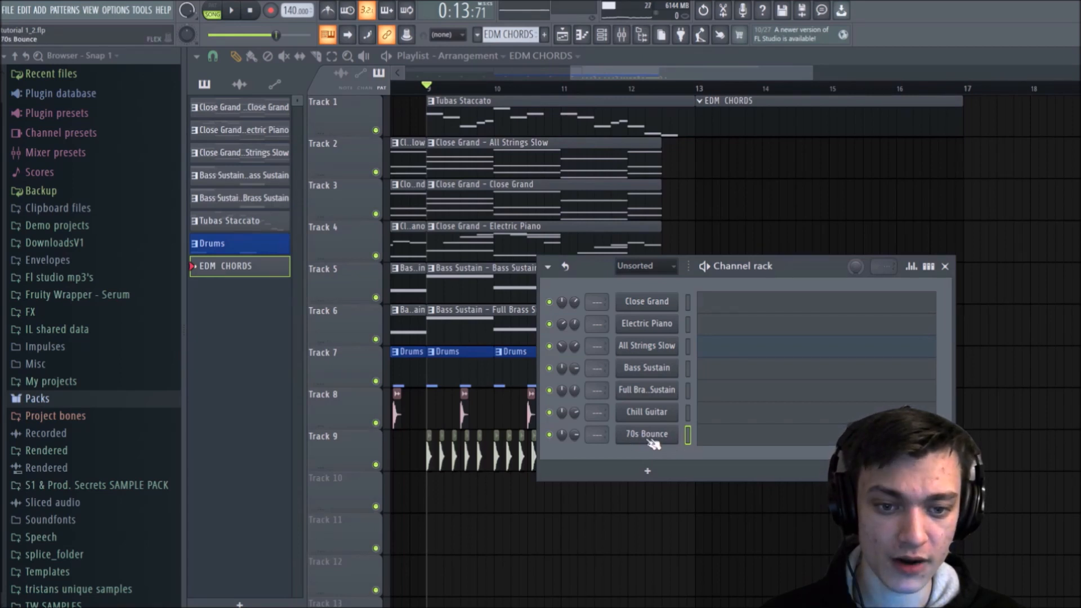
{"action": "right_click", "coordinate": [630, 445]}
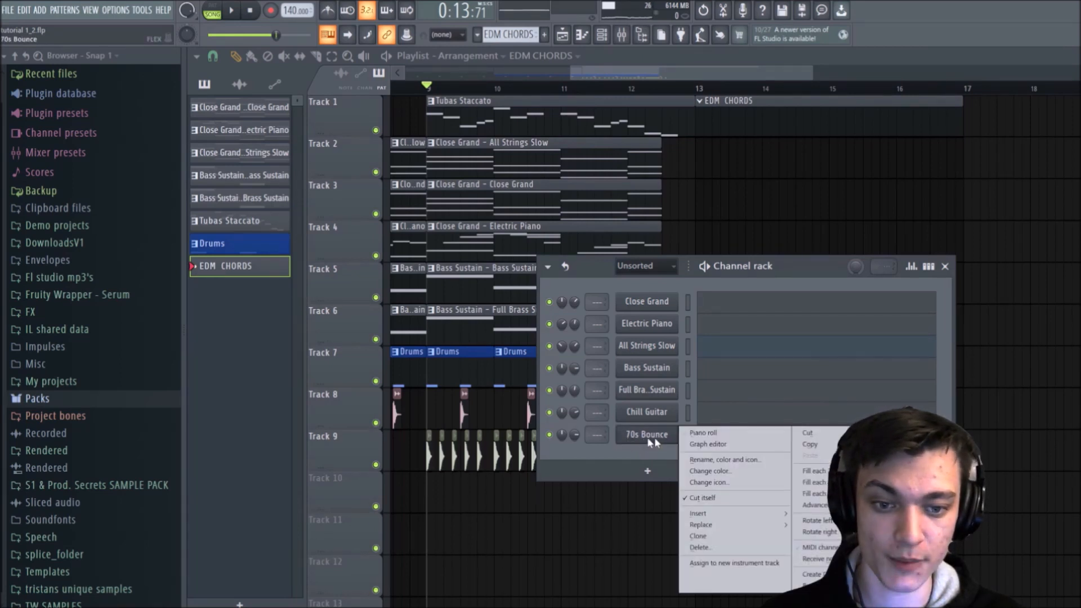
{"action": "left_click", "coordinate": [704, 442]}
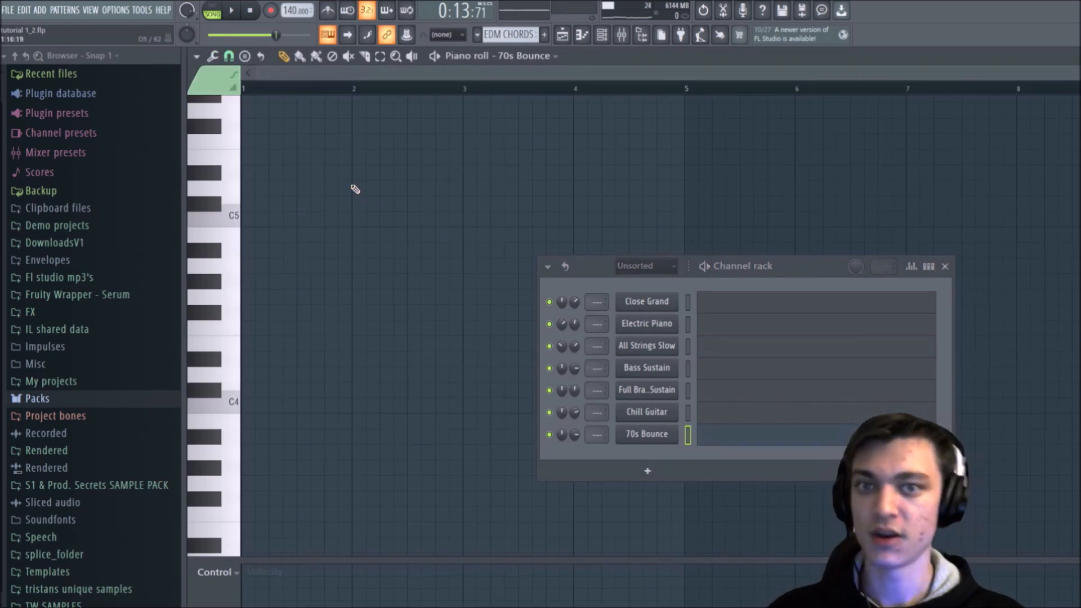
{"action": "key", "text": "ctrl+v"}
{"action": "key", "text": "ctrl+d"}
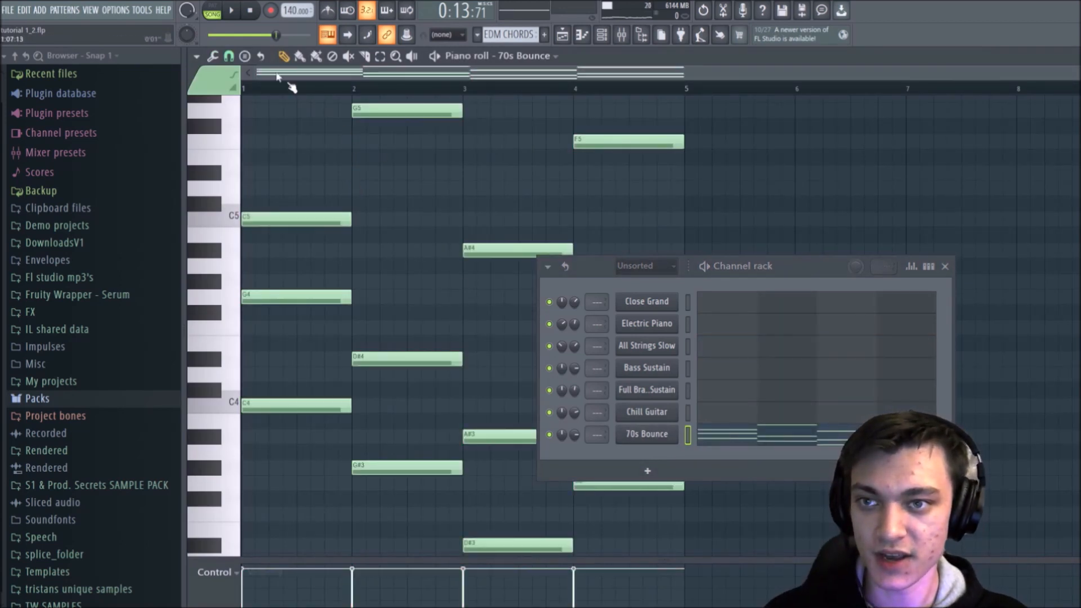
Step: Play the EDM CHORDS pattern on its own in pattern mode and stop playback
{"action": "left_click", "coordinate": [216, 6]}
{"action": "left_click", "coordinate": [230, 10]}
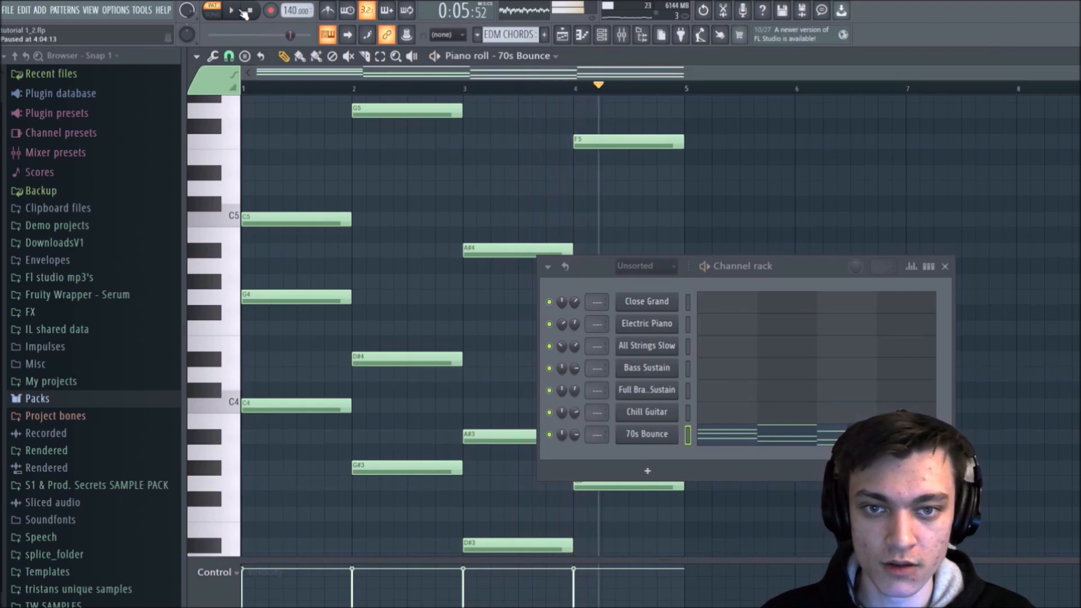
{"action": "left_click", "coordinate": [246, 12]}
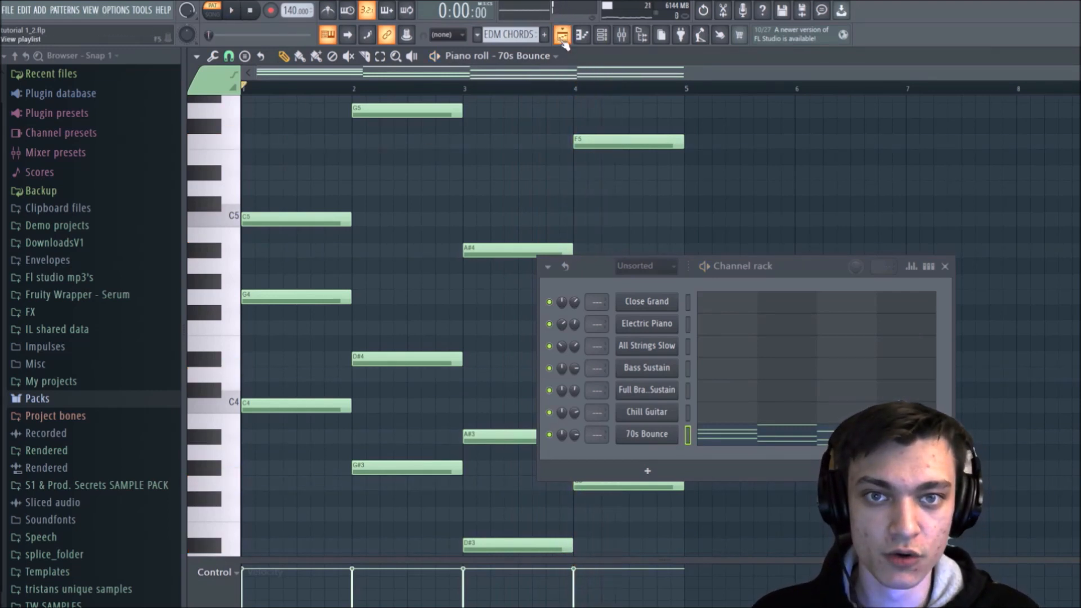
Step: Return to the playlist without the channel rack and play the song build-up from midway through bar 11
{"action": "key", "text": "F5"}
{"action": "left_click", "coordinate": [946, 267]}
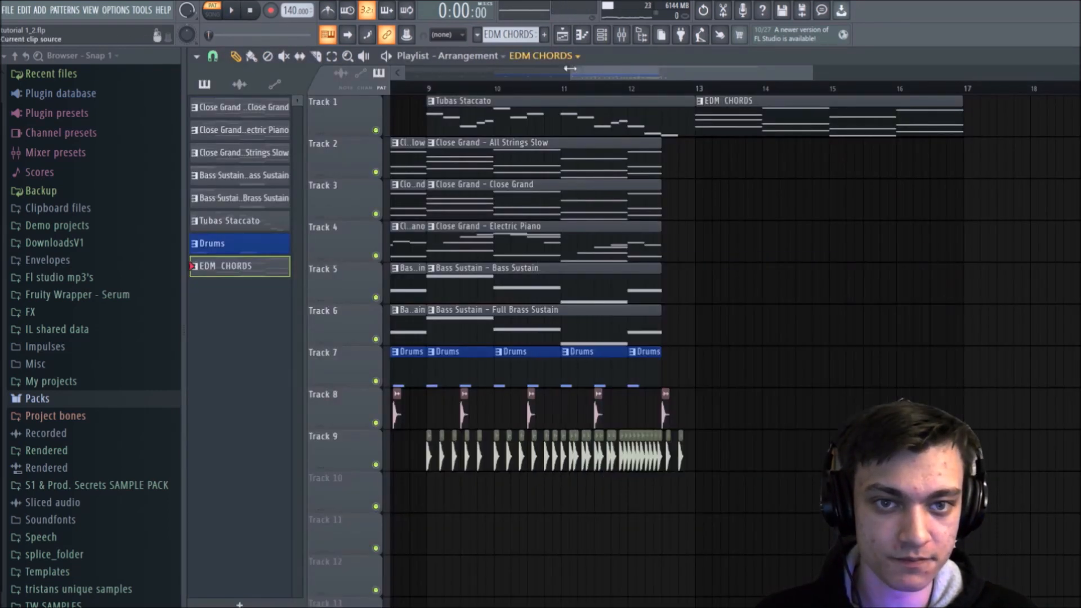
{"action": "left_click", "coordinate": [595, 88]}
{"action": "key", "text": "space"}
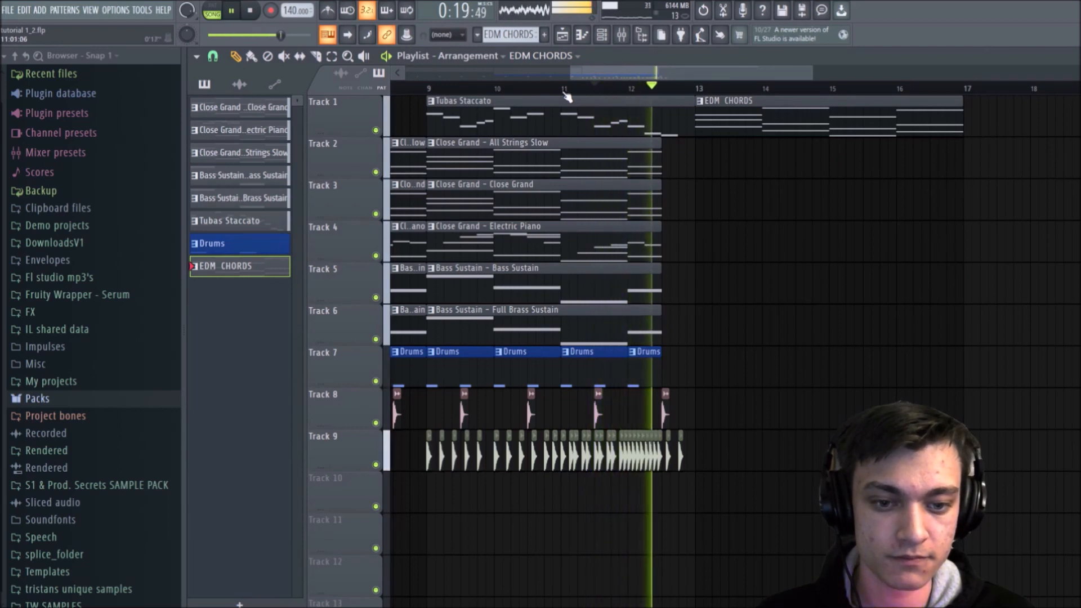
{"action": "key", "text": "space"}
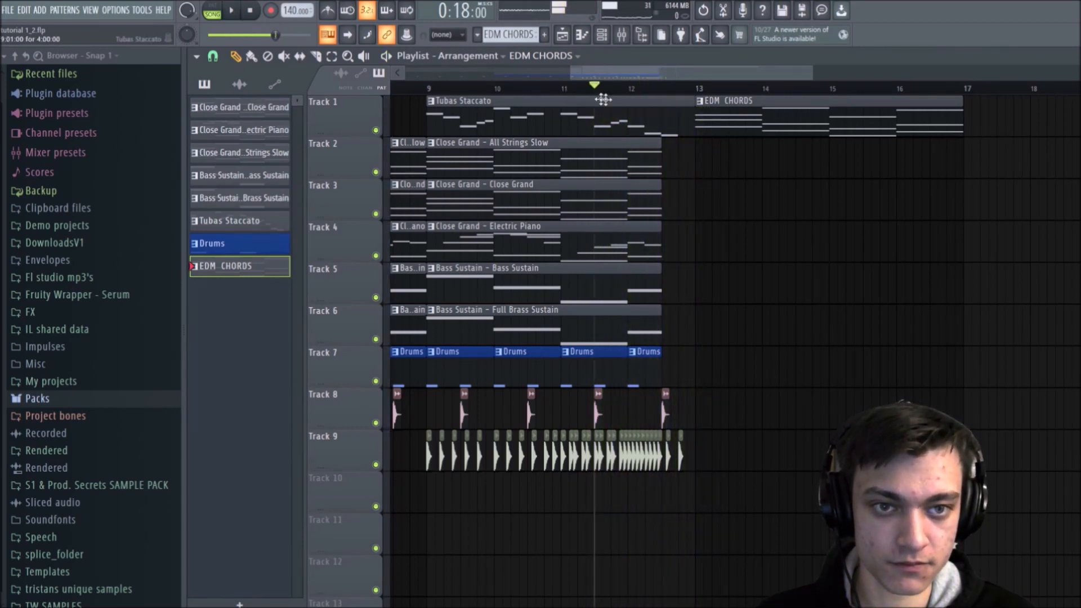
Step: Open the EDM CHORDS clip in the piano roll and bring up its FLEX instrument from the channel rack
{"action": "double_click", "coordinate": [732, 107]}
{"action": "scroll", "coordinate": [690, 79], "scroll_direction": "down", "scroll_amount": 3}
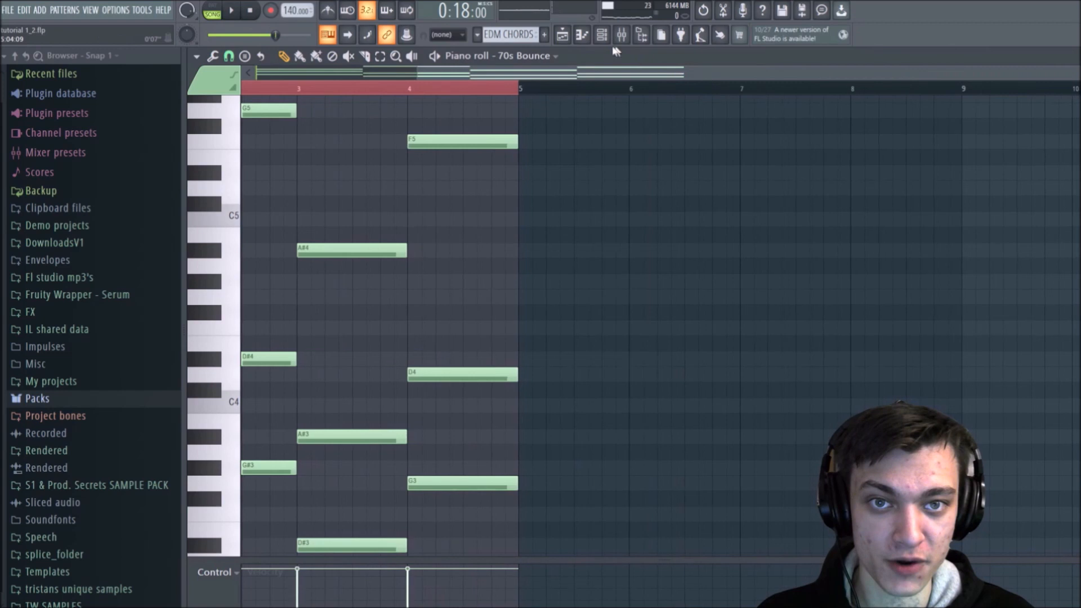
{"action": "scroll", "coordinate": [639, 88], "scroll_direction": "up", "scroll_amount": 4}
{"action": "key", "text": "F6"}
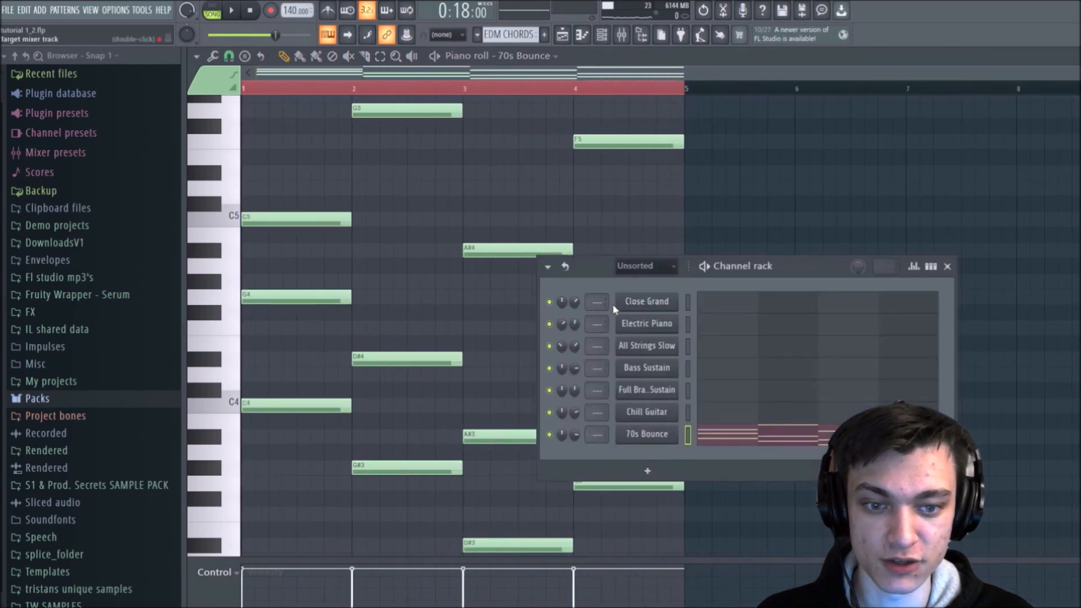
{"action": "left_click", "coordinate": [646, 433]}
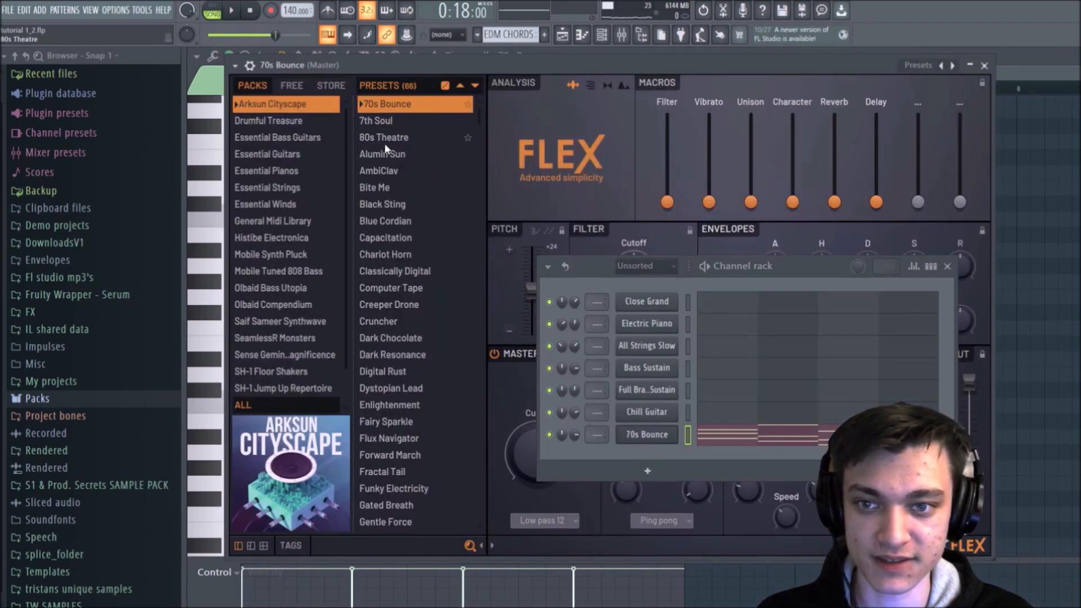
Step: Load the 7th Soul preset in FLEX and audition it in the song
{"action": "left_click", "coordinate": [385, 120]}
{"action": "key", "text": "space"}
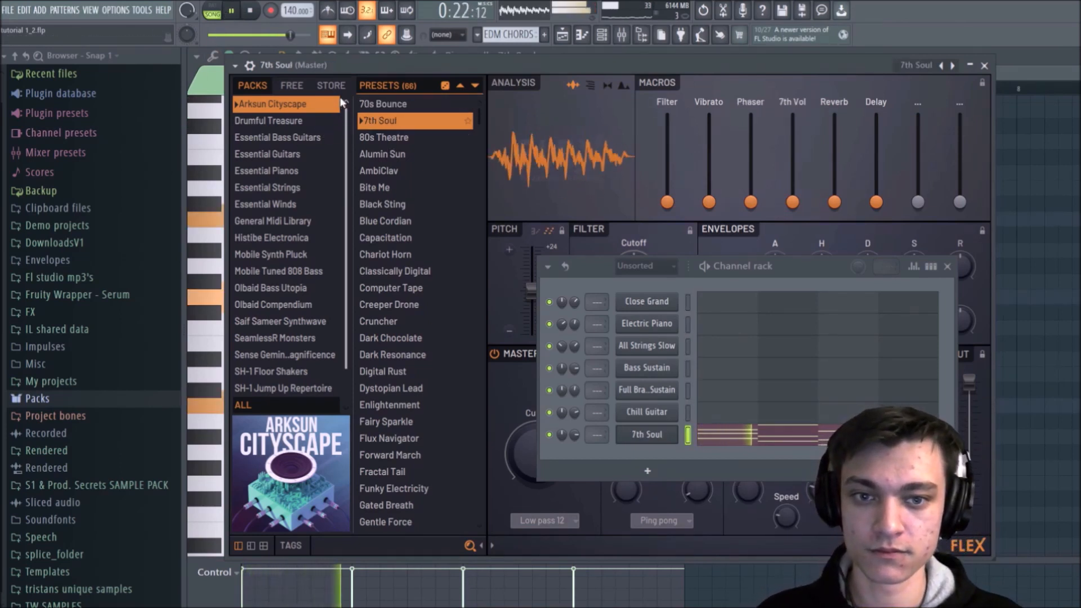
{"action": "key", "text": "space"}
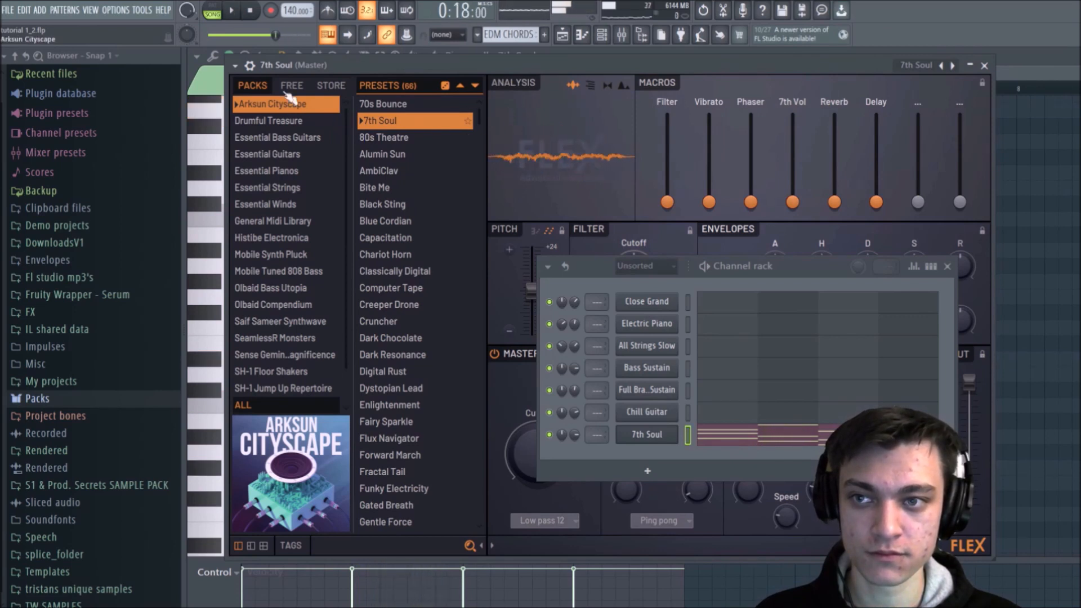
Step: Switch to pattern mode, try the 80s Theatre preset, and load Alumin Sun for the chords during playback
{"action": "left_click", "coordinate": [212, 13]}
{"action": "left_click", "coordinate": [402, 144]}
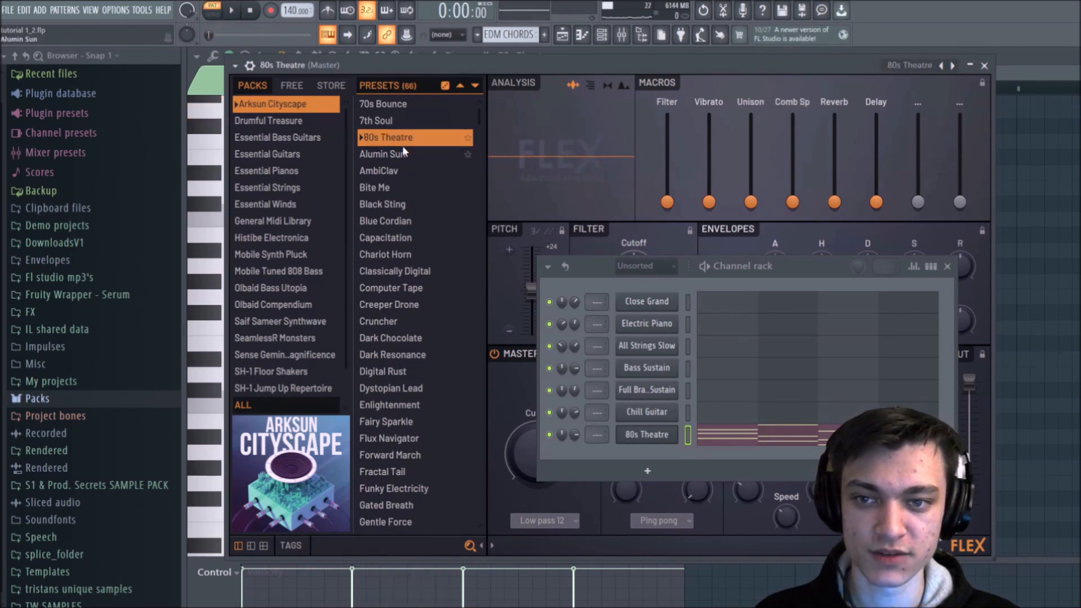
{"action": "key", "text": "space"}
{"action": "left_click", "coordinate": [397, 156]}
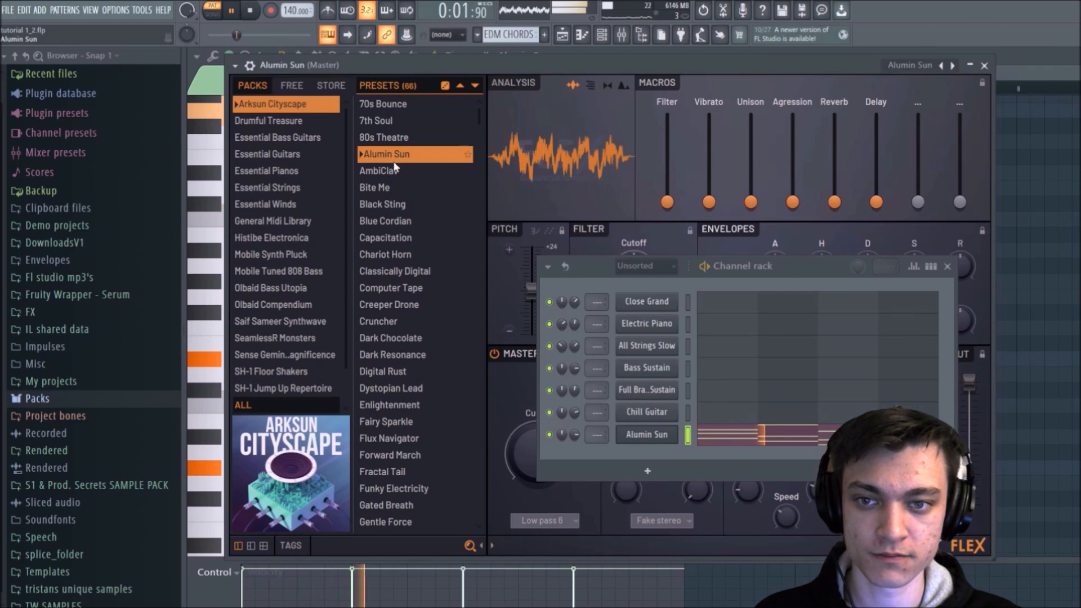
Step: Close the channel rack, stop playback, and reposition the FLEX window so all its controls are in view
{"action": "left_click", "coordinate": [947, 267]}
{"action": "key", "text": "space"}
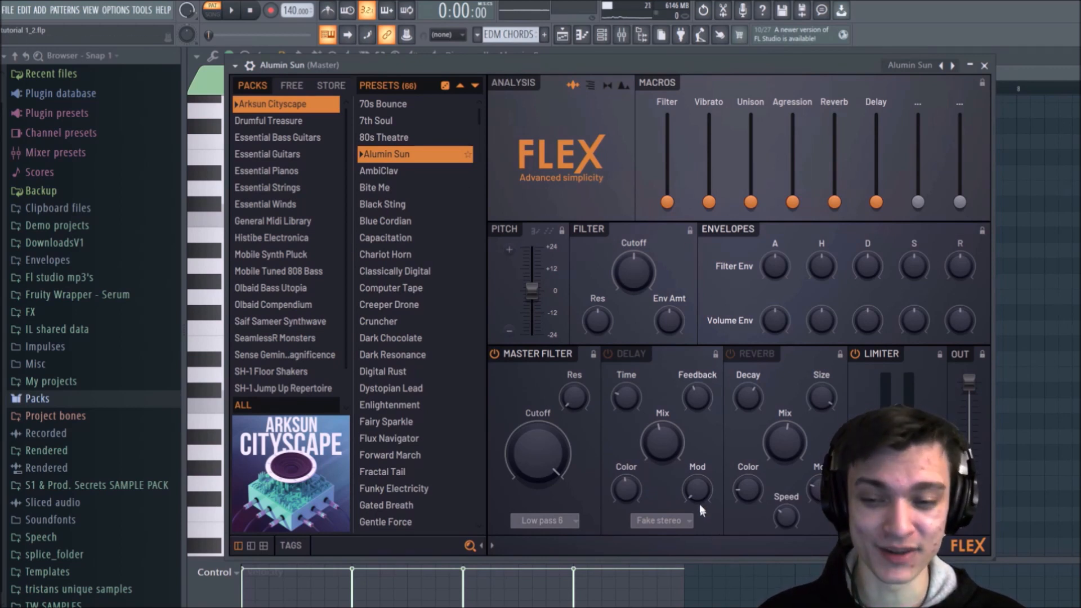
{"action": "left_click_drag", "start_coordinate": [292, 70], "coordinate": [412, 85]}
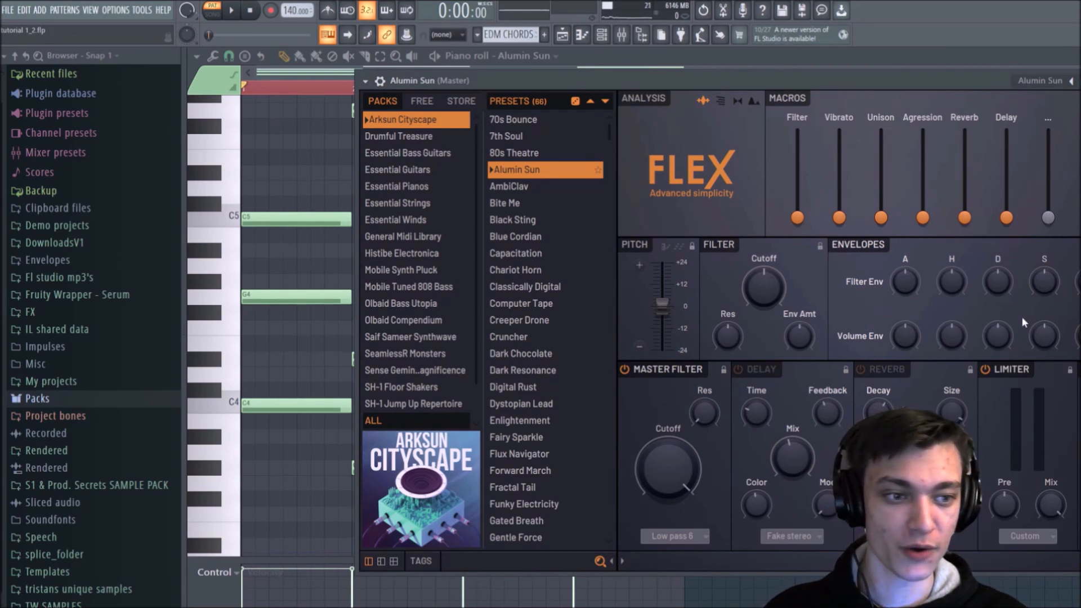
{"action": "left_click_drag", "start_coordinate": [971, 82], "coordinate": [928, 72]}
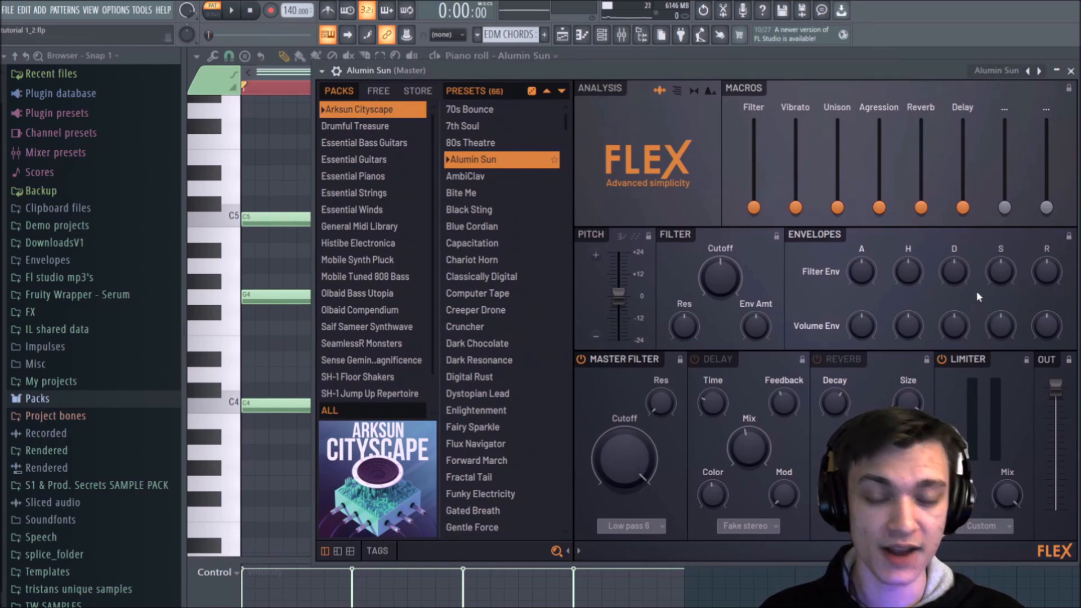
Step: Set the filter and volume envelope sustain to 0% and lower both decays, the filter decay to 33%, while auditioning the chords
{"action": "left_click_drag", "start_coordinate": [996, 272], "coordinate": [1004, 313]}
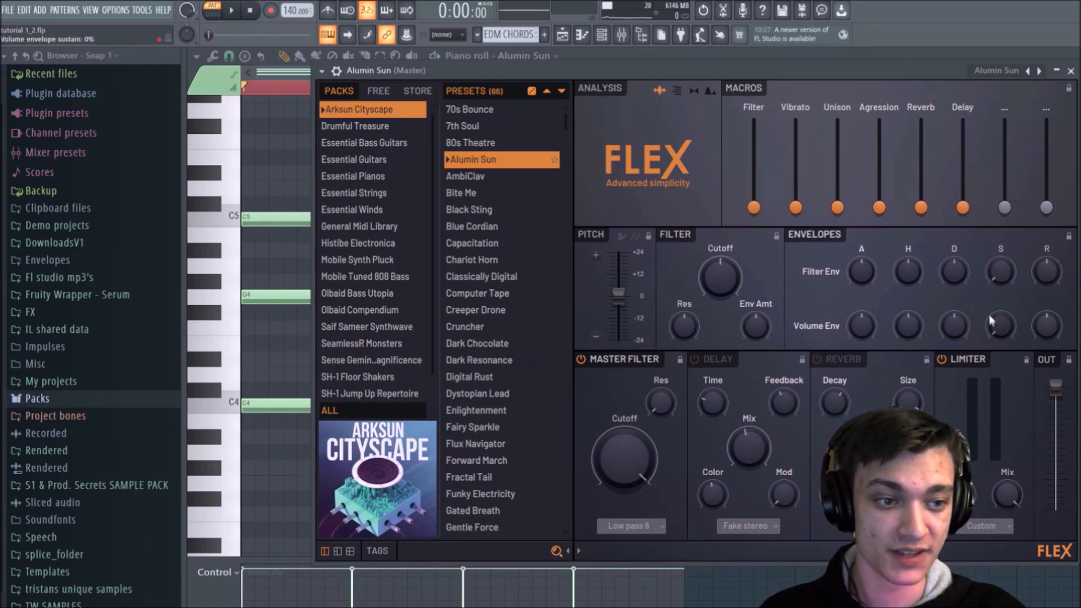
{"action": "key", "text": "space"}
{"action": "key", "text": "space"}
{"action": "left_click_drag", "start_coordinate": [955, 275], "coordinate": [956, 293]}
{"action": "left_click_drag", "start_coordinate": [956, 328], "coordinate": [965, 356]}
{"action": "key", "text": "space"}
{"action": "key", "text": "space"}
{"action": "key", "text": "space"}
Step: Shorten the attack and release of the filter and volume envelopes and audition the chord pattern
{"action": "key", "text": "space"}
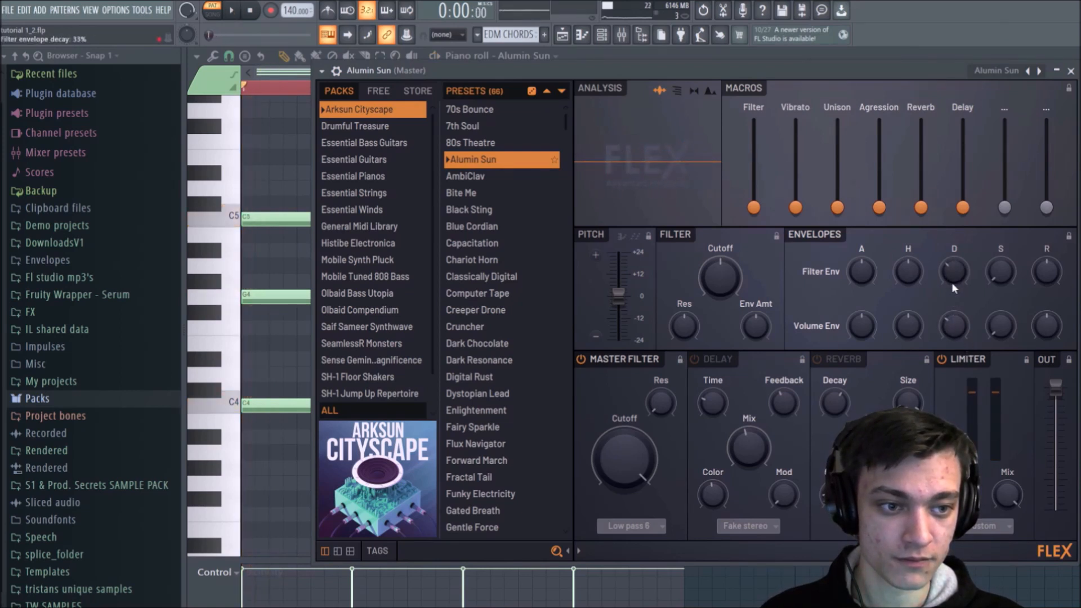
{"action": "key", "text": "space"}
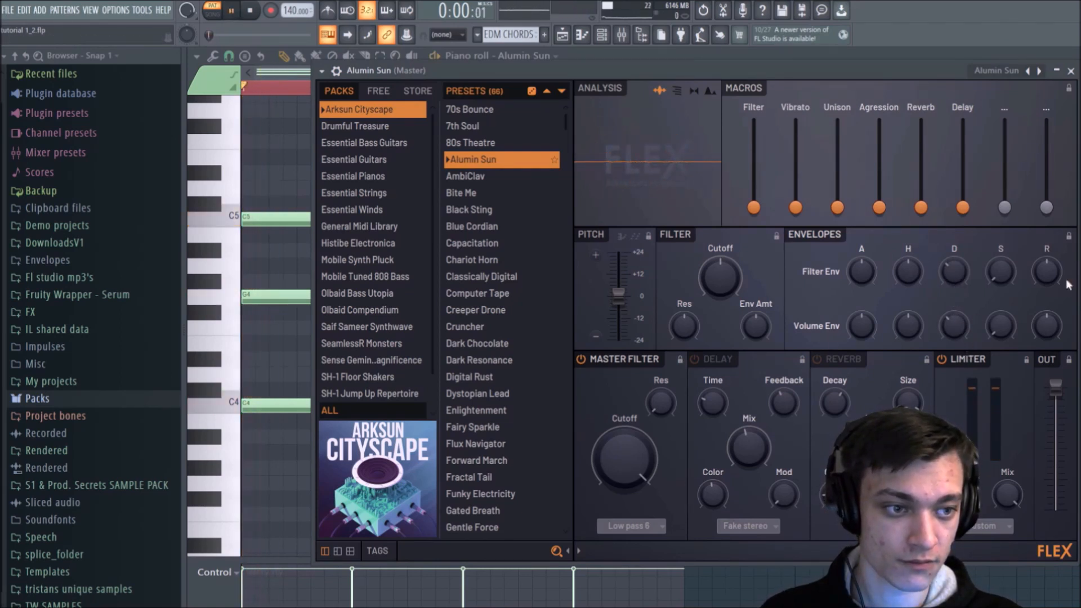
{"action": "key", "text": "space"}
{"action": "left_click_drag", "start_coordinate": [1047, 328], "coordinate": [1047, 350]}
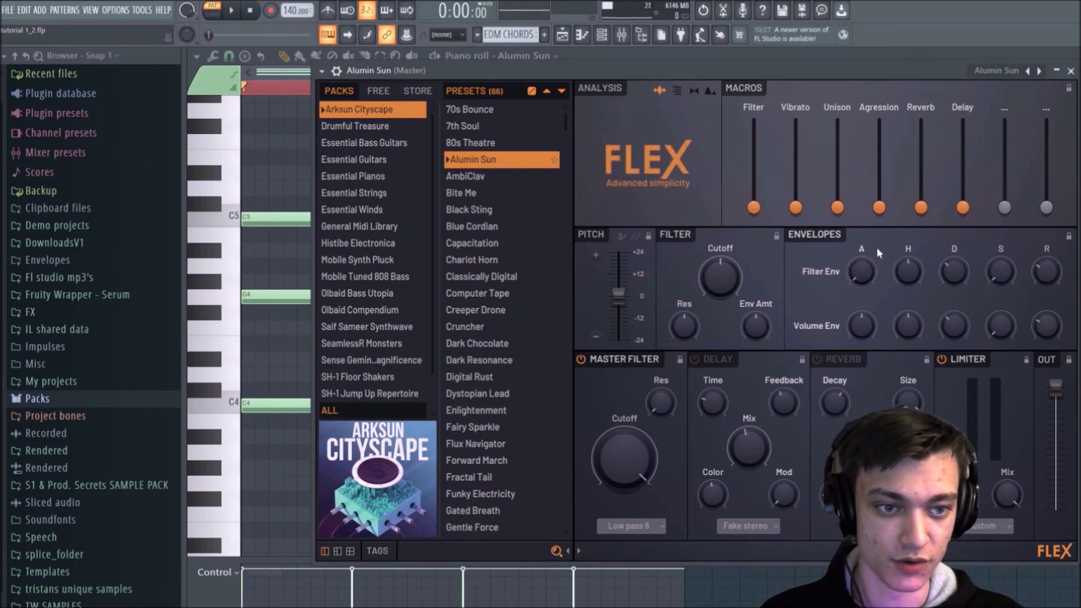
{"action": "key", "text": "space"}
{"action": "key", "text": "space"}
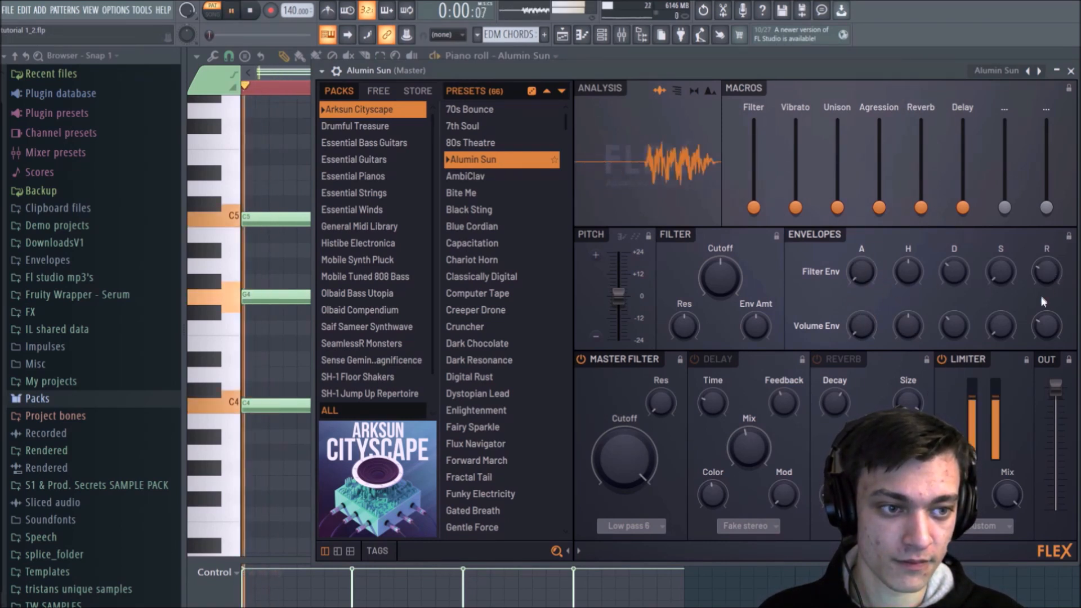
{"action": "key", "text": "space"}
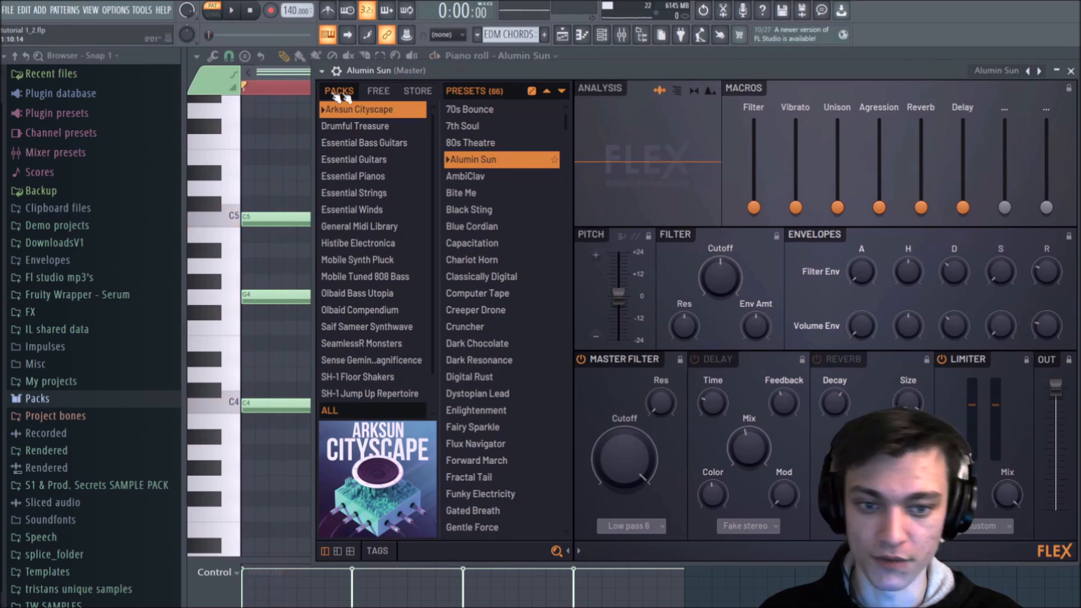
Step: Try the Filter macro while the chords play and return it to 0%
{"action": "key", "text": "space"}
{"action": "mouse_move", "coordinate": [753, 203]}
{"action": "left_mouse_down"}
{"action": "mouse_move", "coordinate": [754, 147]}
{"action": "mouse_move", "coordinate": [753, 208]}
{"action": "left_mouse_up"}
{"action": "key", "text": "space"}
{"action": "key", "text": "space"}
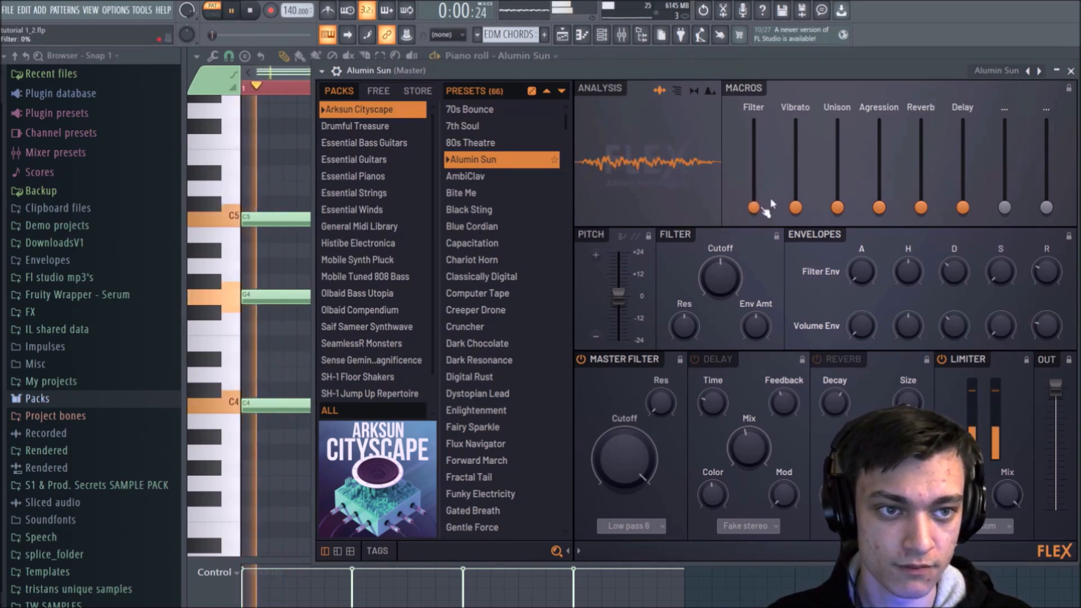
Step: Raise the Agression macro most of the way and the Unison and Vibrato macros partway, audition the sound, and close FLEX
{"action": "key", "text": "space"}
{"action": "left_click_drag", "start_coordinate": [879, 207], "coordinate": [879, 139]}
{"action": "key", "text": "space"}
{"action": "left_click_drag", "start_coordinate": [839, 208], "coordinate": [795, 169]}
{"action": "key", "text": "space"}
{"action": "key", "text": "space"}
{"action": "key", "text": "space"}
{"action": "key", "text": "space"}
{"action": "key", "text": "space"}
{"action": "key", "text": "space"}
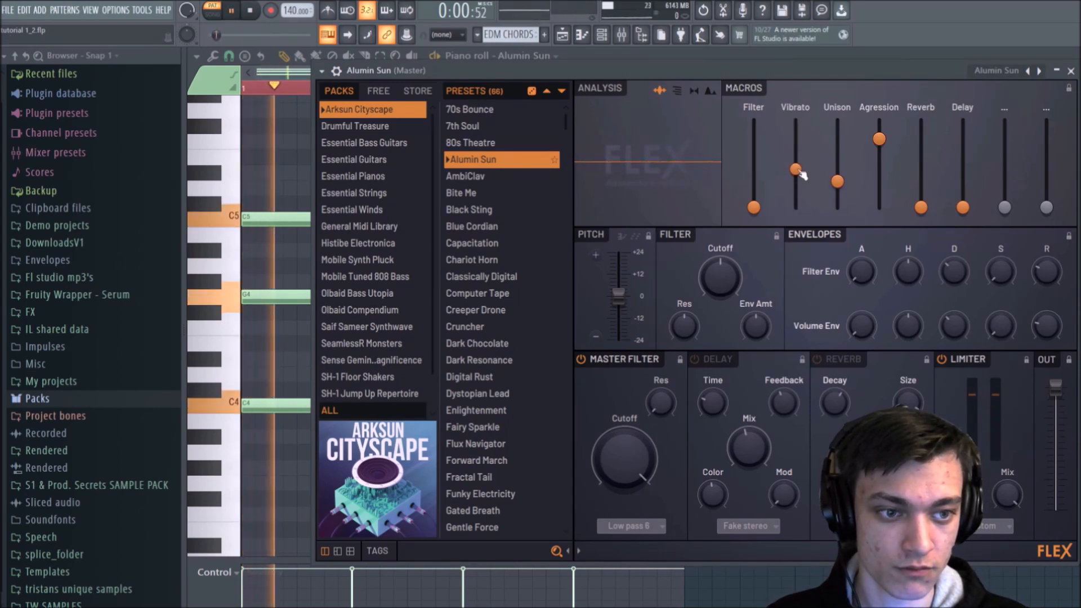
{"action": "left_click", "coordinate": [1071, 70]}
{"action": "key", "text": "space"}
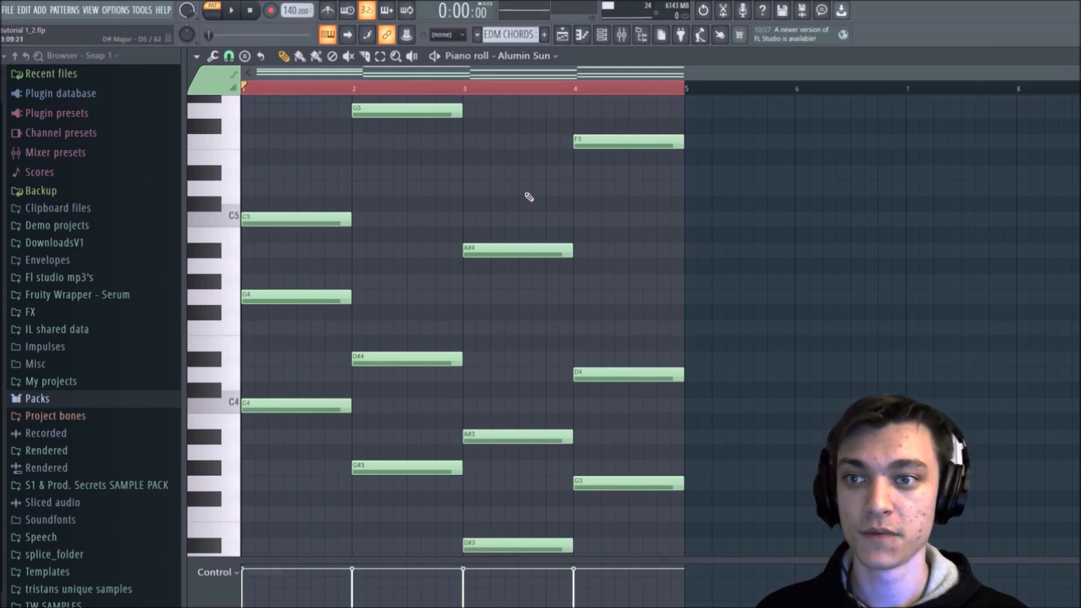
Step: Start the Chop tool on the chord notes and audition its Default pattern while varying the time multiplier
{"action": "scroll", "coordinate": [467, 105], "scroll_direction": "up", "scroll_amount": 3}
{"action": "scroll", "coordinate": [468, 88], "scroll_direction": "up", "scroll_amount": 2}
{"action": "left_click_drag", "start_coordinate": [485, 87], "coordinate": [172, 117]}
{"action": "scroll", "coordinate": [302, 103], "scroll_direction": "down", "scroll_amount": 3}
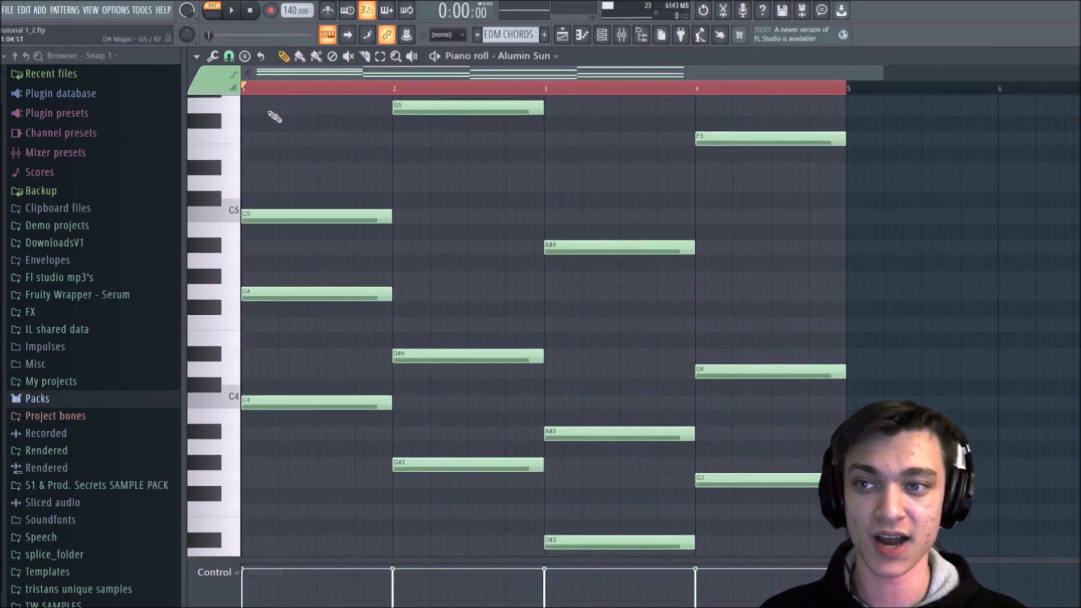
{"action": "left_click", "coordinate": [218, 57]}
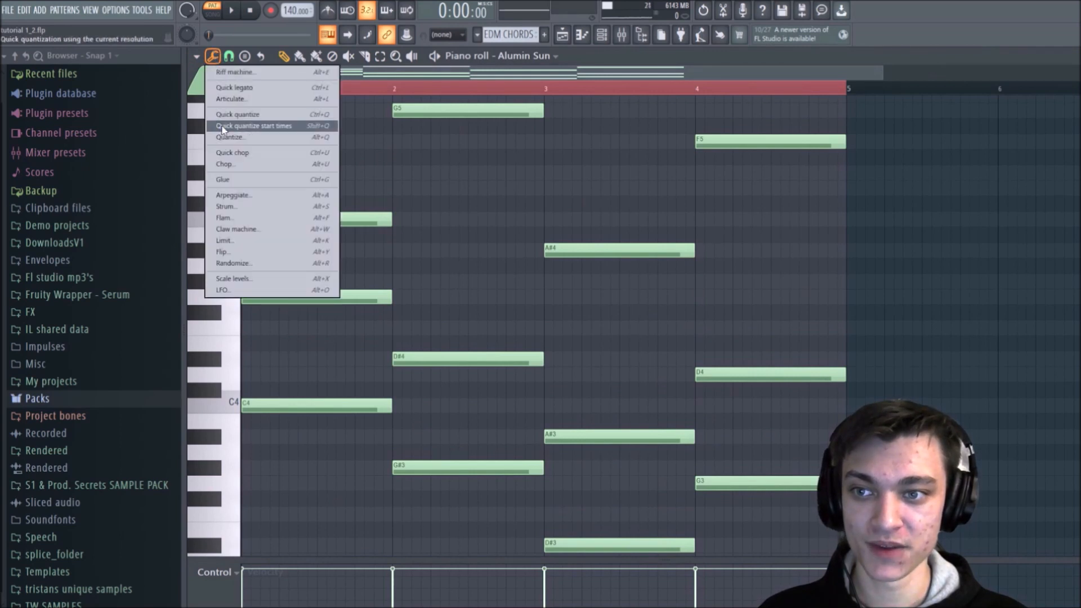
{"action": "left_click", "coordinate": [236, 171]}
{"action": "key", "text": "space"}
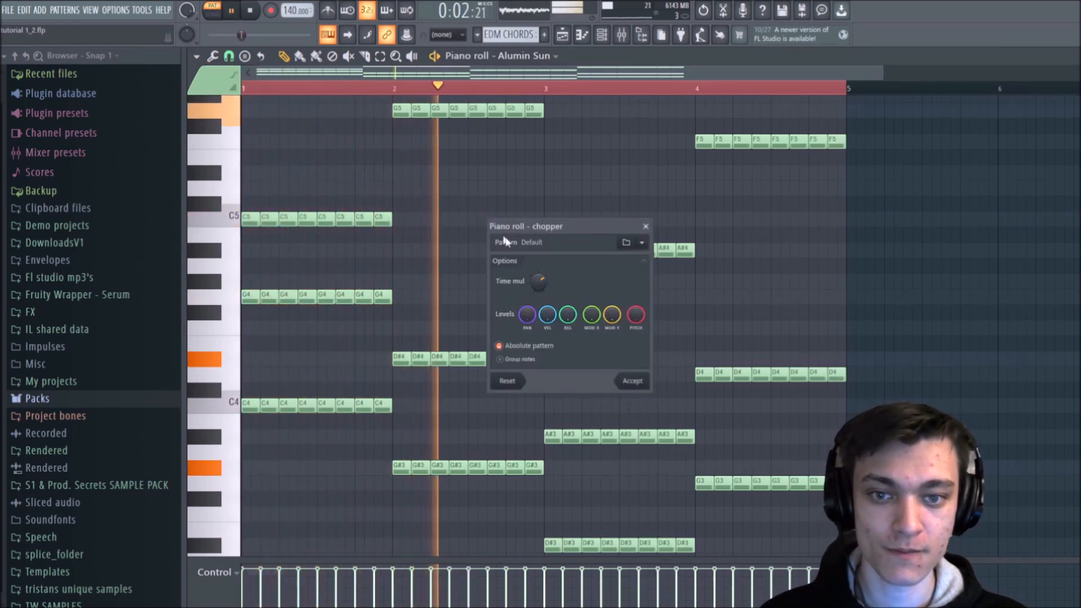
{"action": "mouse_move", "coordinate": [539, 281]}
{"action": "left_mouse_down"}
{"action": "mouse_move", "coordinate": [539, 299]}
{"action": "mouse_move", "coordinate": [543, 270]}
{"action": "left_mouse_up"}
{"action": "left_click_drag", "start_coordinate": [543, 287], "coordinate": [543, 273]}
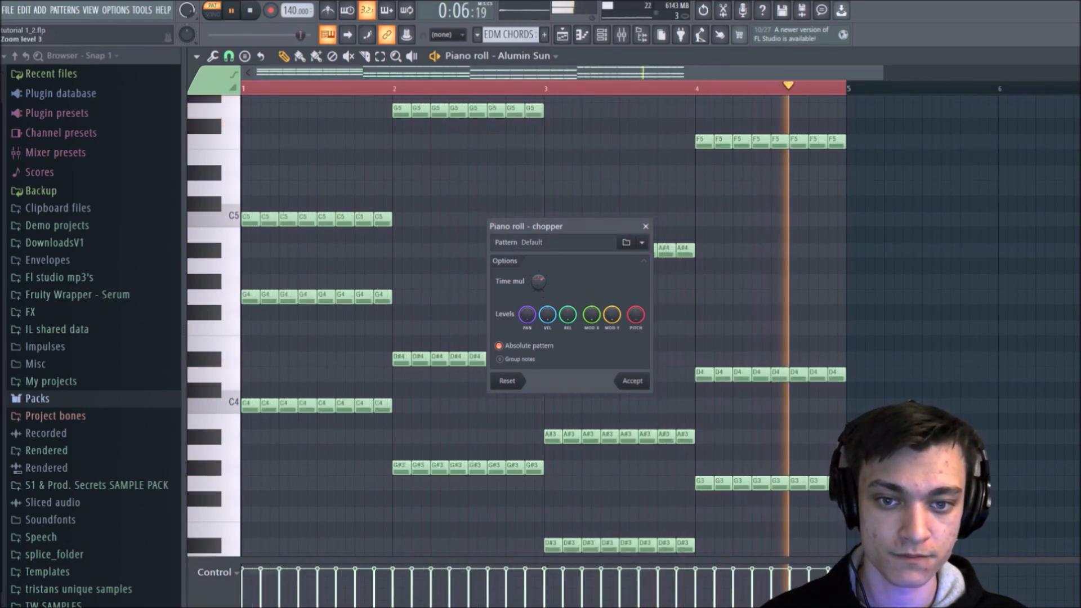
{"action": "key", "text": "space"}
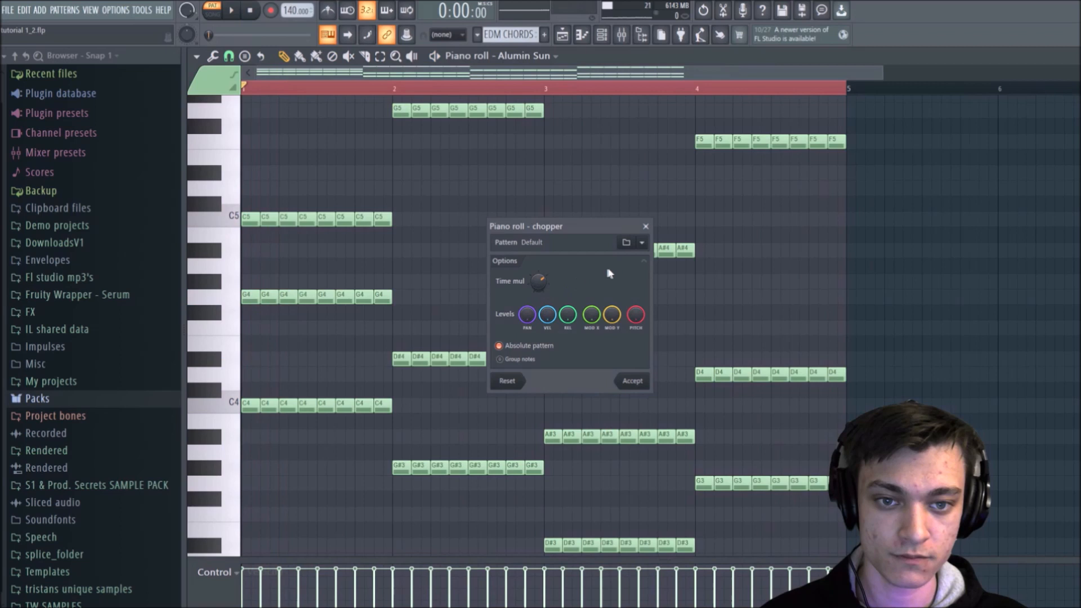
Step: Try the chopper's Arp Major pattern, switch to Dreams, and audition Dreams with a smaller time multiplier
{"action": "left_click", "coordinate": [643, 244]}
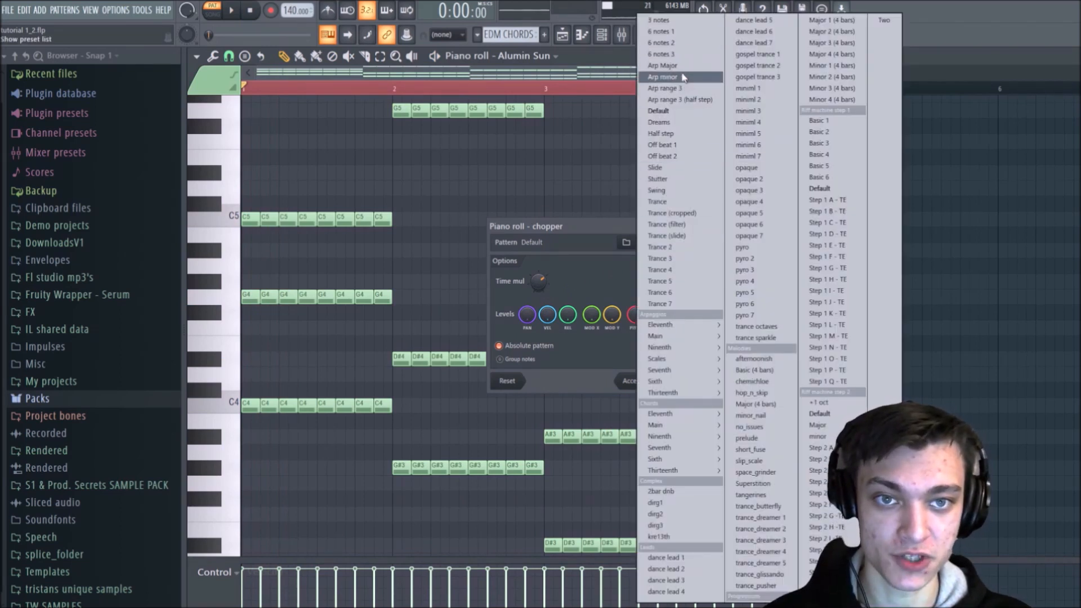
{"action": "left_click", "coordinate": [681, 66]}
{"action": "left_click", "coordinate": [631, 243]}
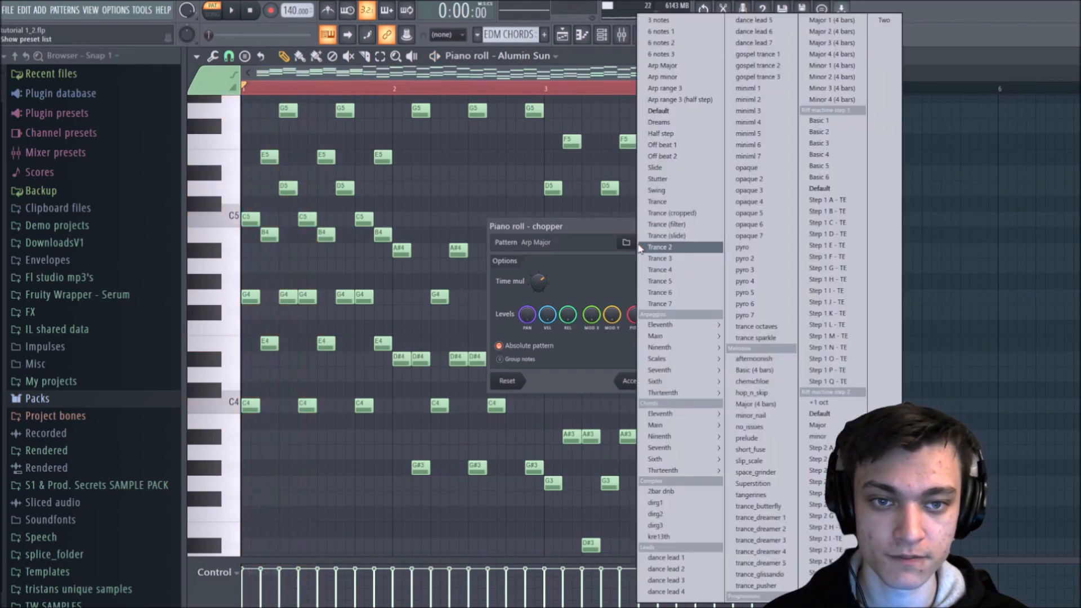
{"action": "left_click", "coordinate": [663, 122]}
{"action": "key", "text": "space"}
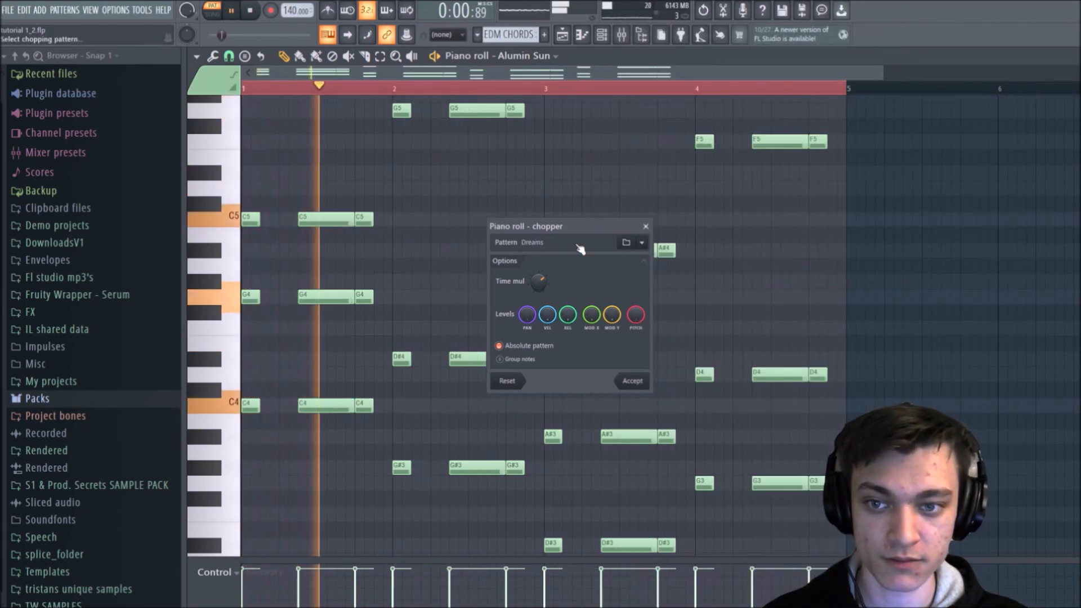
{"action": "scroll", "coordinate": [545, 269], "scroll_direction": "down", "scroll_amount": 2}
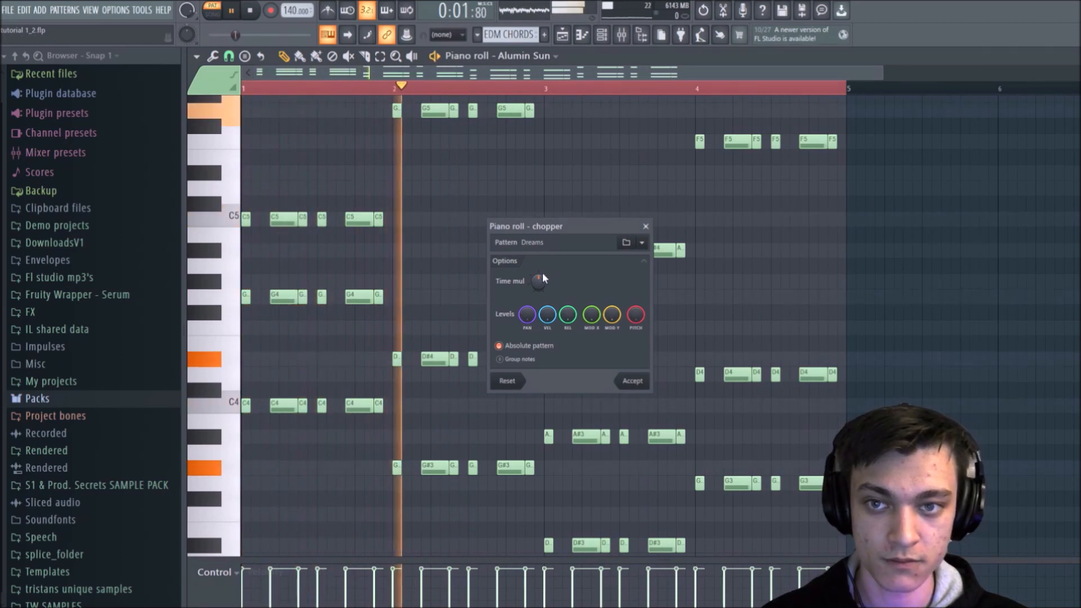
Step: Audition the chopper's Trance and Swing patterns on the chords
{"action": "left_click", "coordinate": [629, 243]}
{"action": "left_click", "coordinate": [682, 201]}
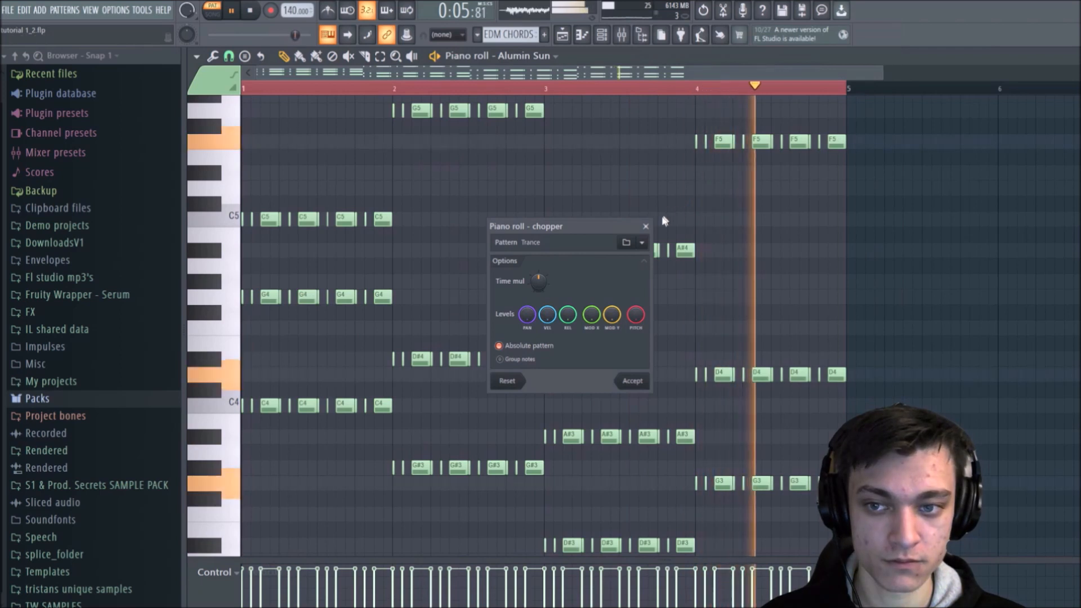
{"action": "left_click", "coordinate": [626, 243]}
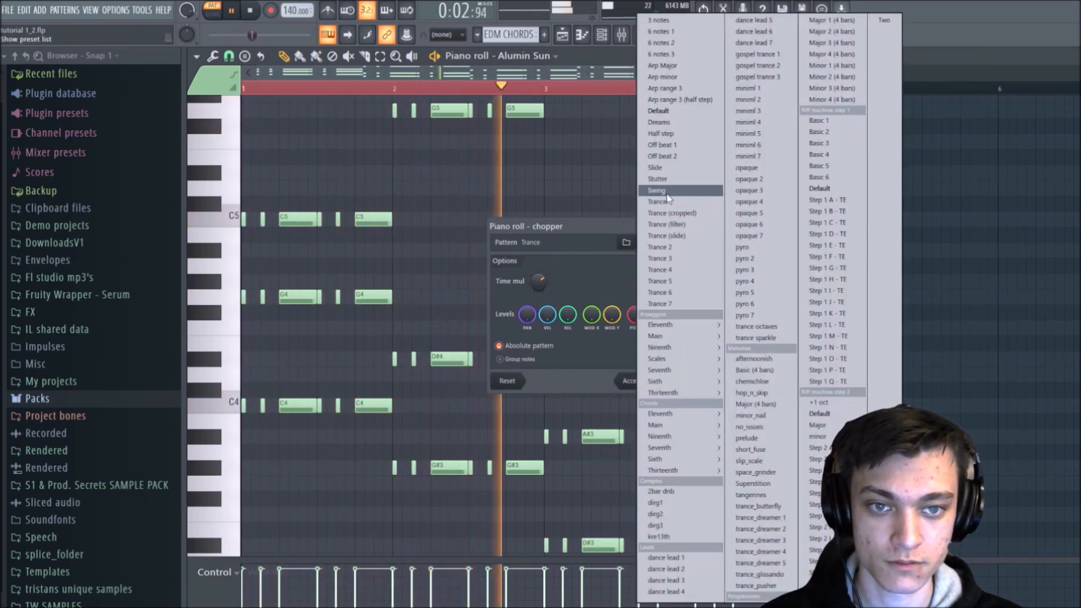
{"action": "left_click", "coordinate": [656, 190]}
Step: Switch the chopper to the Half step pattern and audition it with a different time multiplier
{"action": "left_click", "coordinate": [626, 243]}
{"action": "key", "text": "space"}
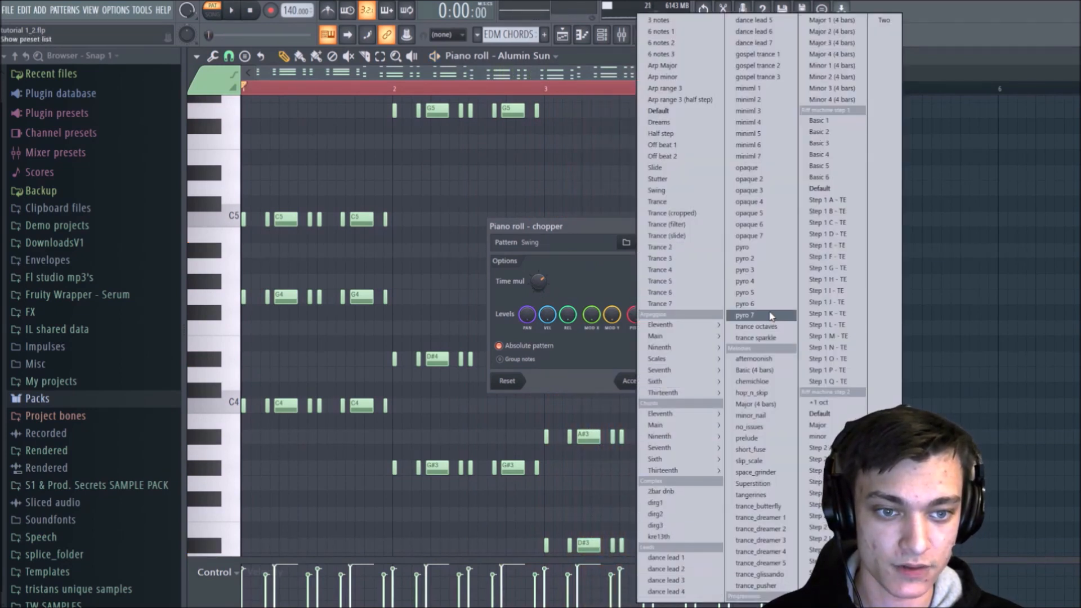
{"action": "left_click", "coordinate": [674, 137]}
{"action": "key", "text": "space"}
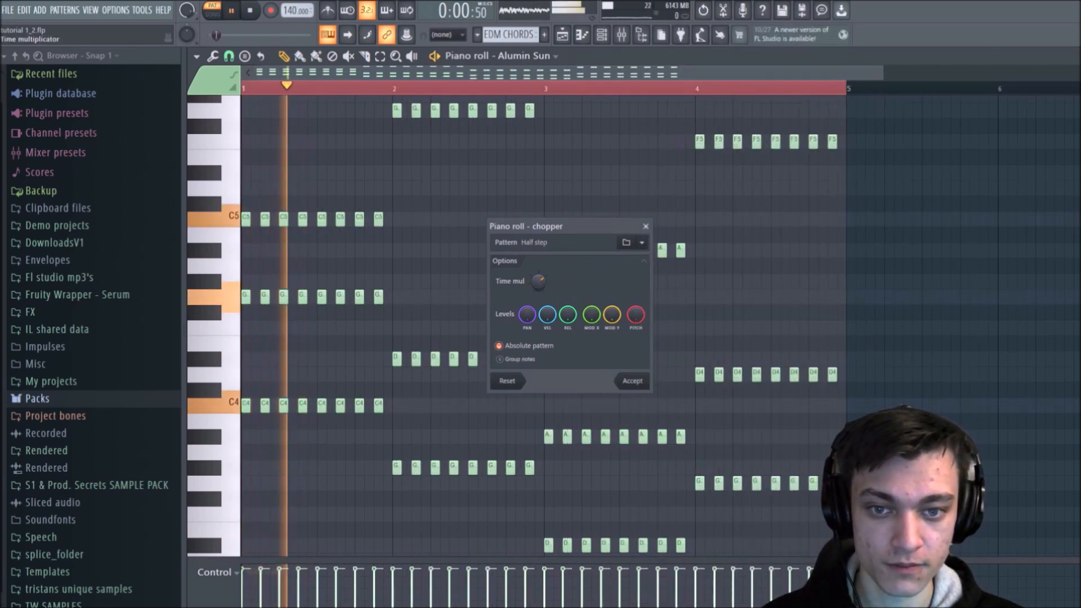
{"action": "left_click_drag", "start_coordinate": [544, 284], "coordinate": [544, 272]}
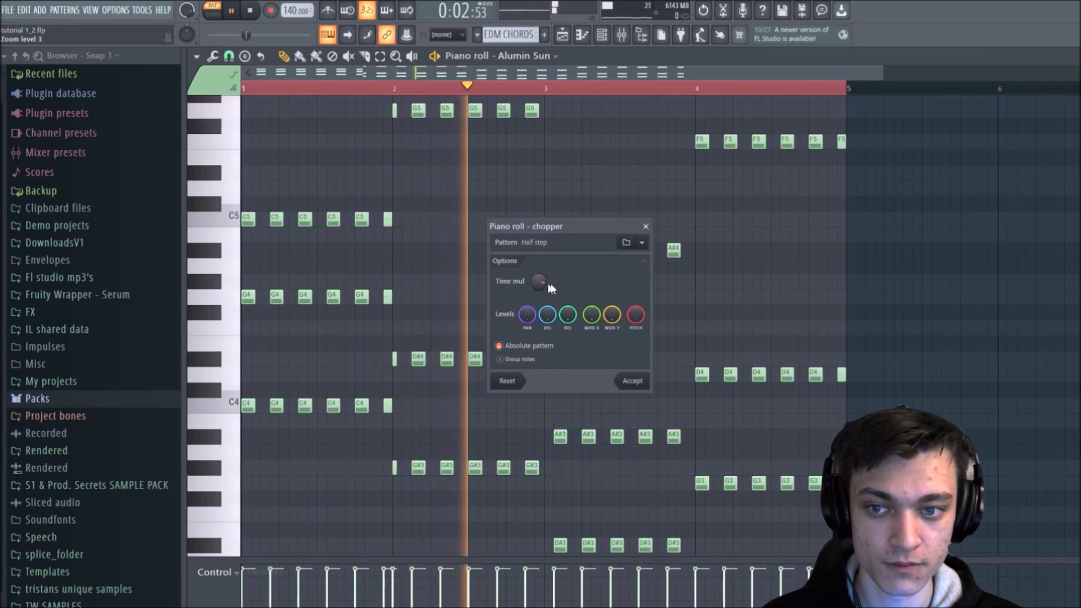
Step: Try the chopper's Off beat 1 pattern and reduce its time multiplier for a tighter rhythm
{"action": "left_click", "coordinate": [642, 243]}
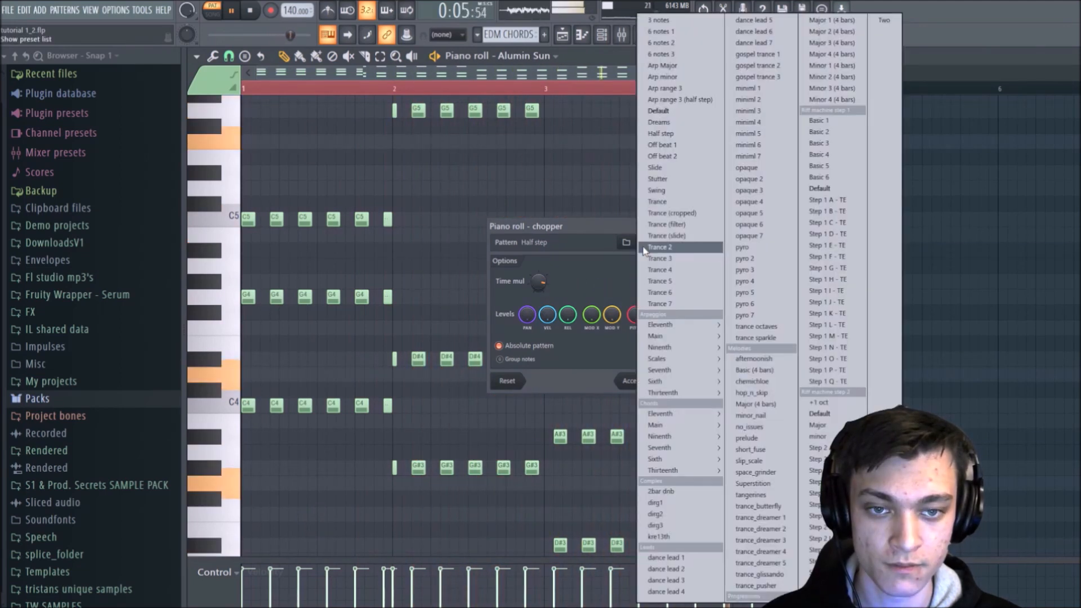
{"action": "left_click", "coordinate": [695, 144]}
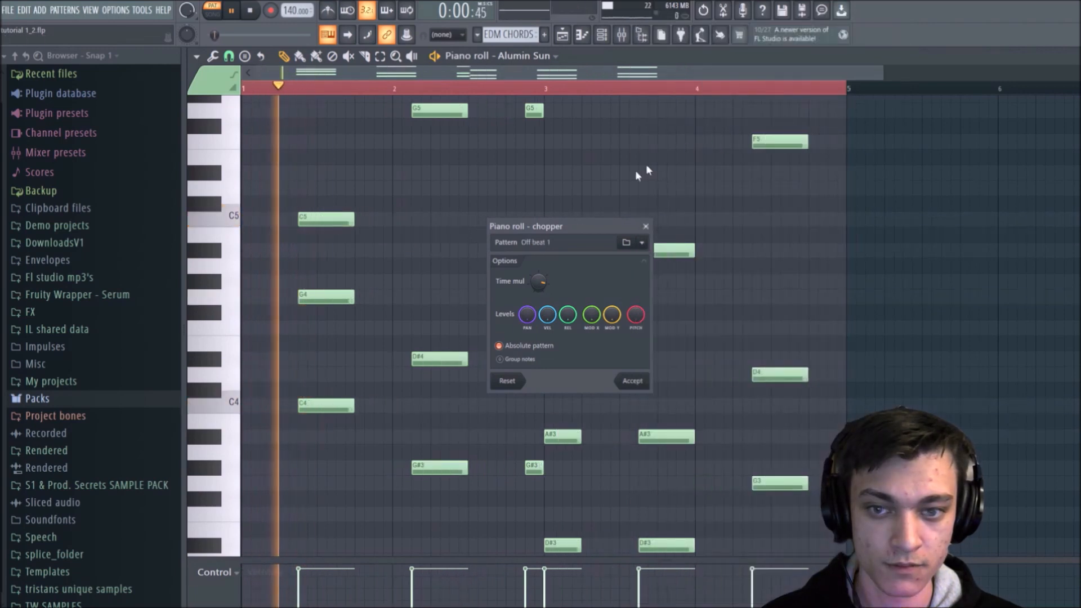
{"action": "mouse_move", "coordinate": [539, 282]}
{"action": "left_mouse_down"}
{"action": "mouse_move", "coordinate": [539, 316]}
{"action": "mouse_move", "coordinate": [538, 282]}
{"action": "left_mouse_up"}
{"action": "key", "text": "space"}
Step: Audition the chopper's Stutter pattern and close the chopper without applying it
{"action": "left_click", "coordinate": [643, 242]}
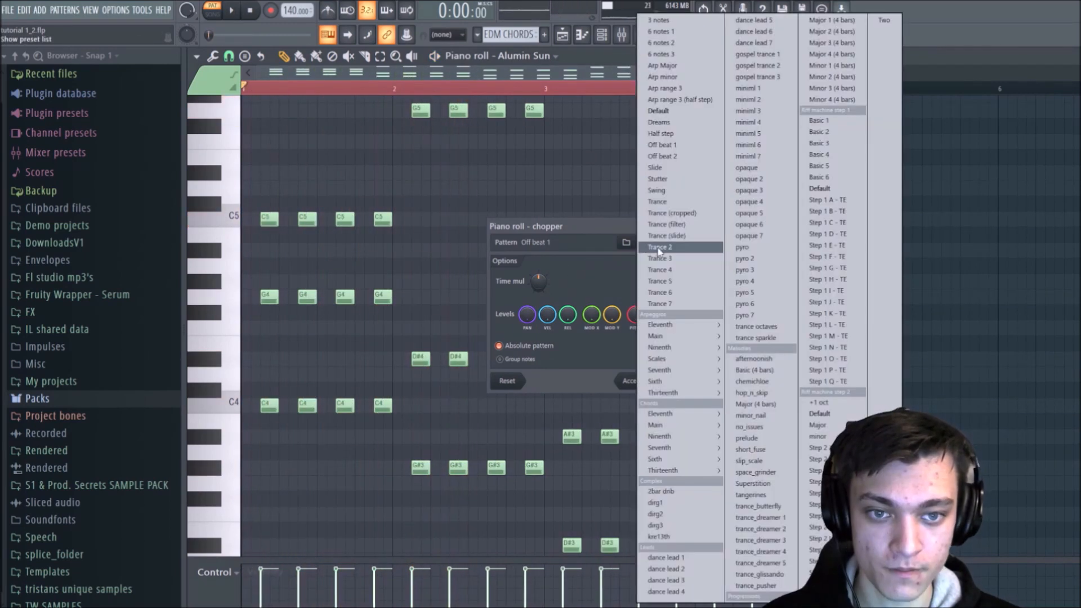
{"action": "left_click", "coordinate": [672, 179]}
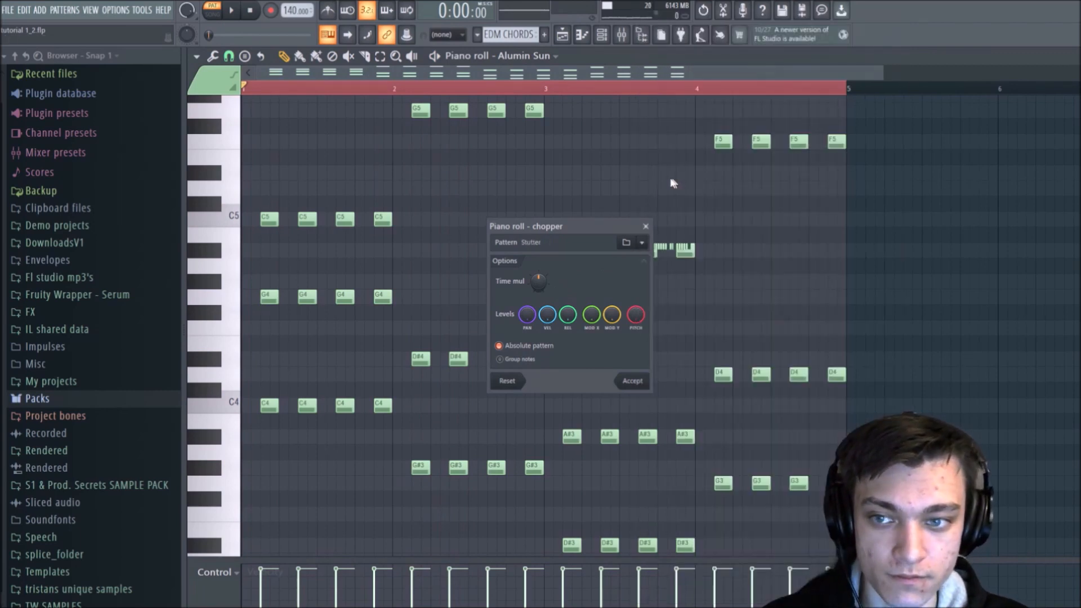
{"action": "key", "text": "space"}
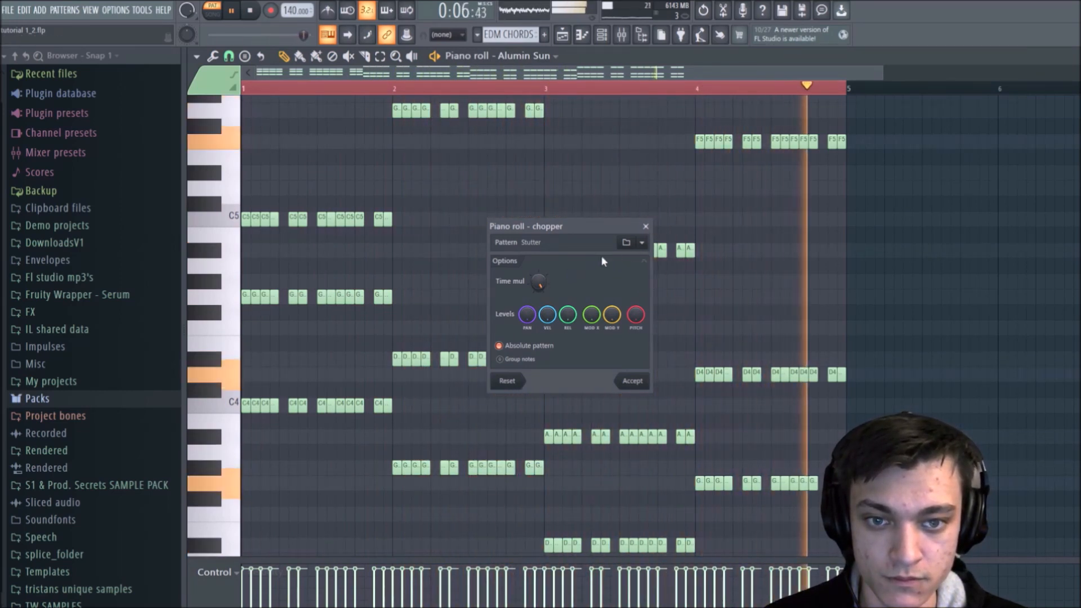
{"action": "key", "text": "space"}
{"action": "left_click", "coordinate": [645, 226]}
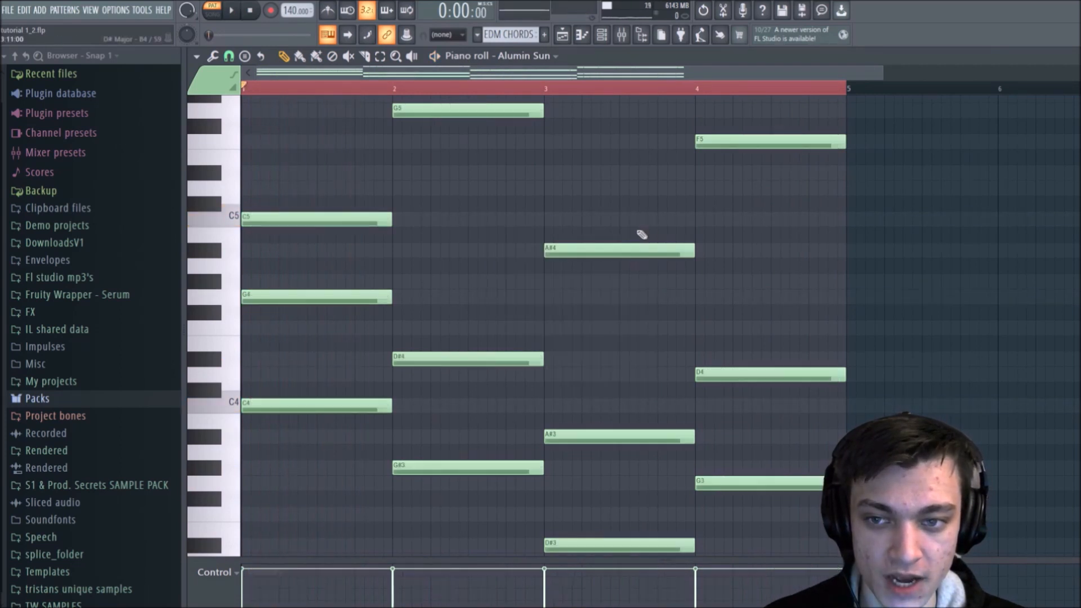
{"action": "scroll", "coordinate": [498, 215], "scroll_direction": "up", "scroll_amount": 3}
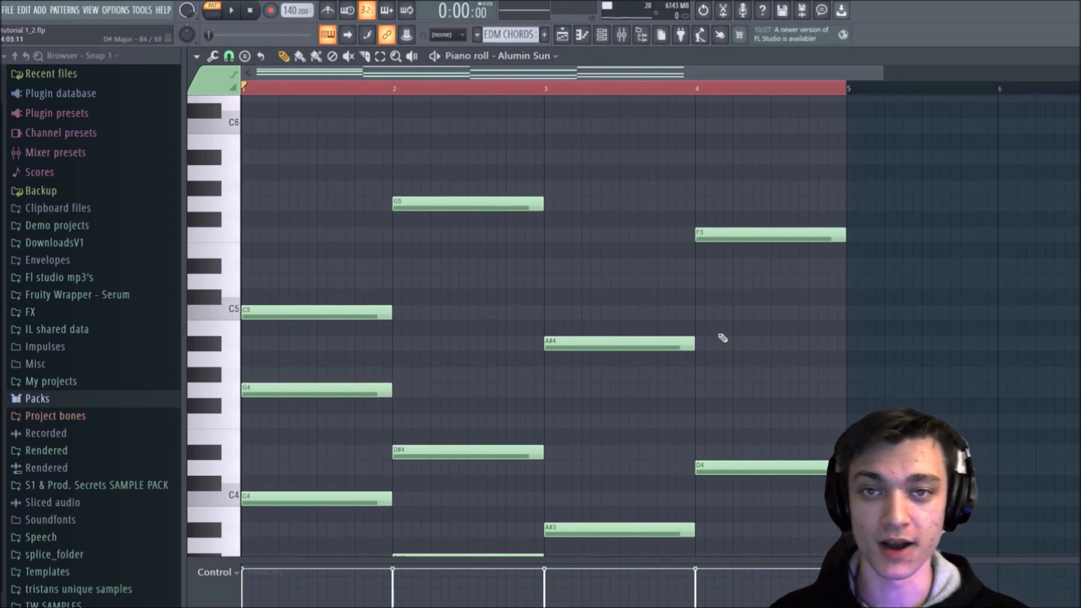
{"action": "left_click_drag", "start_coordinate": [324, 160], "coordinate": [292, 574]}
{"action": "left_click_drag", "start_coordinate": [643, 458], "coordinate": [606, 313]}
{"action": "left_click", "coordinate": [585, 251], "text": "ctrl"}
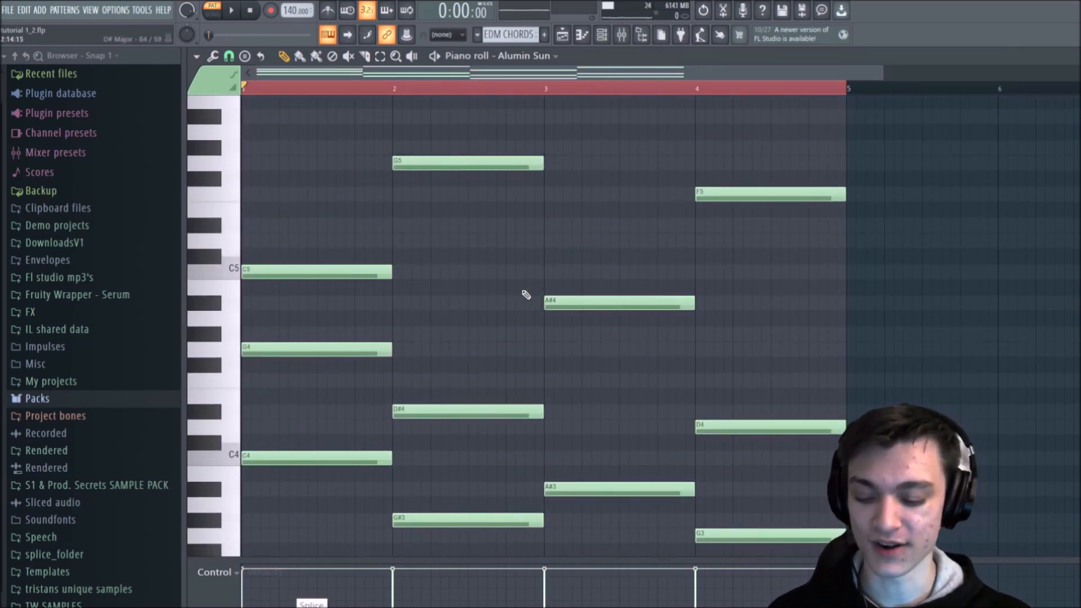
Step: Shorten the chords in bars 1 and 3 to eighth-note stabs and duplicate them one beat further along in each bar
{"action": "left_click_drag", "start_coordinate": [321, 189], "coordinate": [285, 594]}
{"action": "left_click_drag", "start_coordinate": [650, 516], "coordinate": [597, 296]}
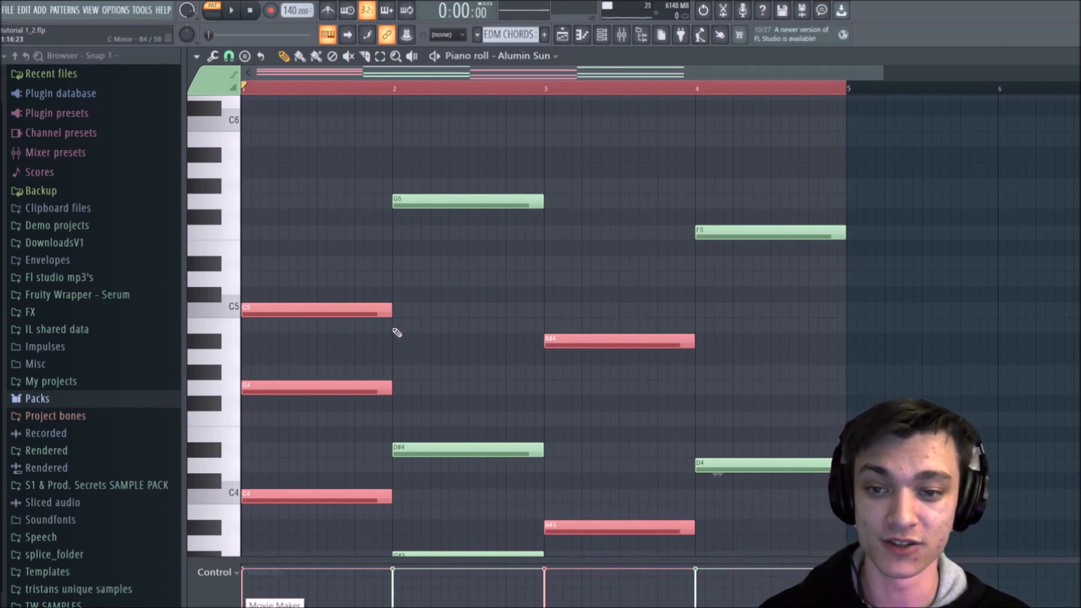
{"action": "left_click_drag", "start_coordinate": [381, 311], "coordinate": [252, 284]}
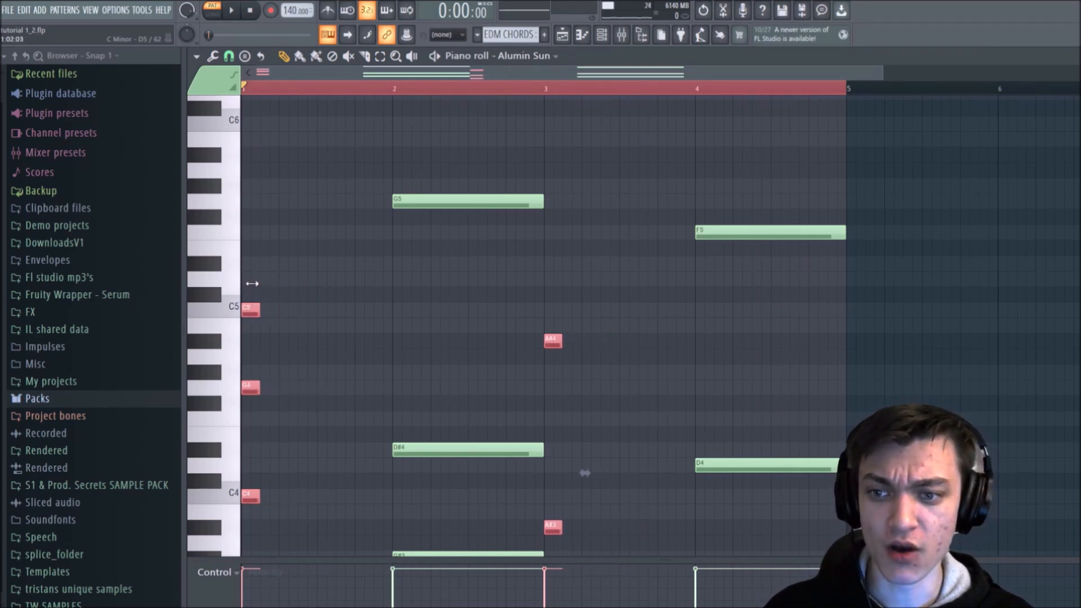
{"action": "scroll", "coordinate": [287, 265], "scroll_direction": "down", "scroll_amount": 3}
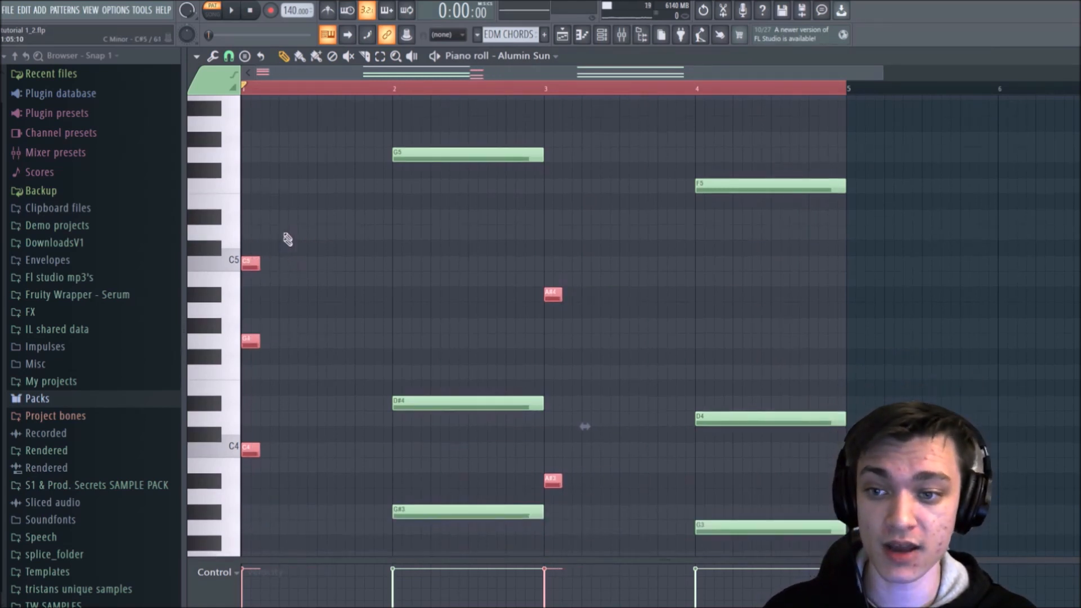
{"action": "left_click_drag", "start_coordinate": [248, 261], "coordinate": [282, 263]}
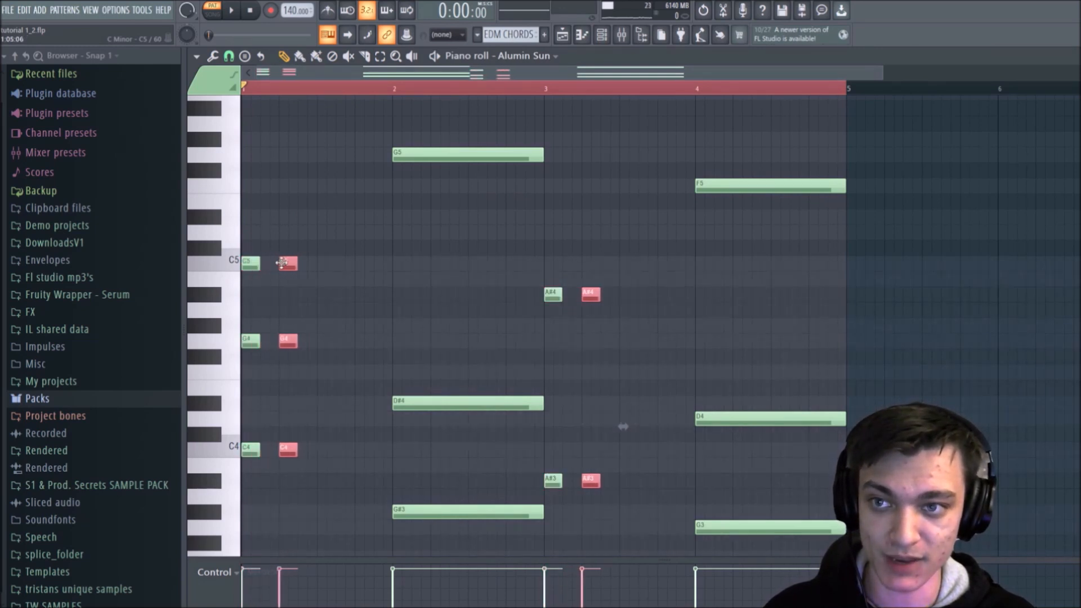
Step: Move the second stabs in bars 1 and 3 an eighth note earlier, directly after the first, and audition the rhythm
{"action": "key", "text": "space"}
{"action": "key", "text": "space"}
{"action": "left_click_drag", "start_coordinate": [281, 262], "coordinate": [273, 263]}
{"action": "key", "text": "space"}
Step: Duplicate the chord stabs in bars 1 and 3 onto the fourth, sixth and seventh eighth notes of each bar and audition the pattern
{"action": "key", "text": "space"}
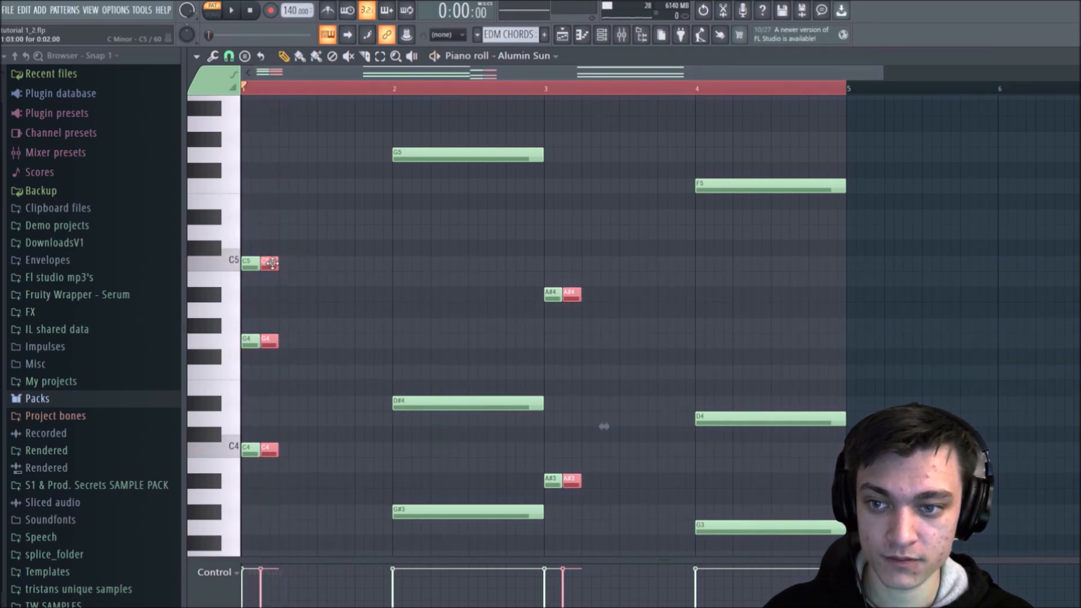
{"action": "key", "text": "space"}
{"action": "key", "text": "space"}
{"action": "key", "text": "space"}
{"action": "left_click_drag", "start_coordinate": [270, 263], "coordinate": [364, 260]}
{"action": "key", "text": "space"}
{"action": "key", "text": "space"}
{"action": "key", "text": "space"}
{"action": "key", "text": "space"}
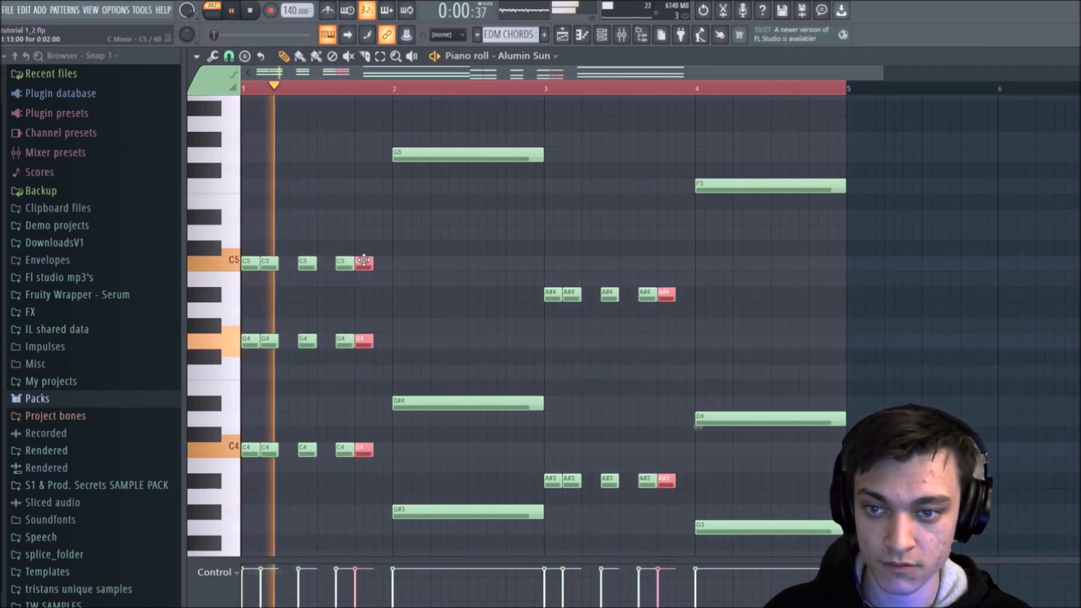
{"action": "key", "text": "space"}
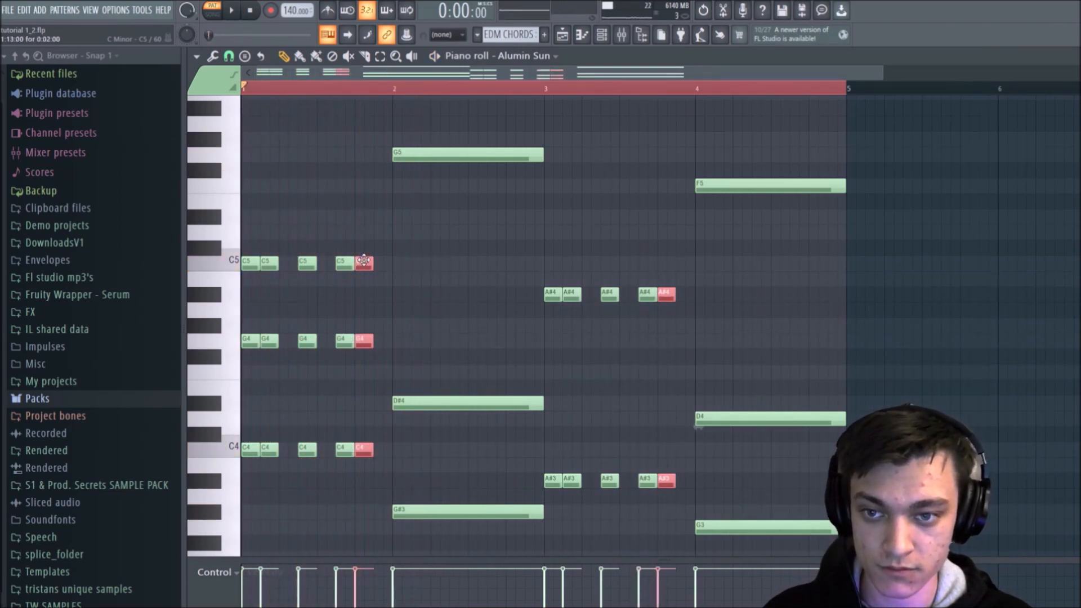
{"action": "left_click", "coordinate": [379, 226], "text": "ctrl"}
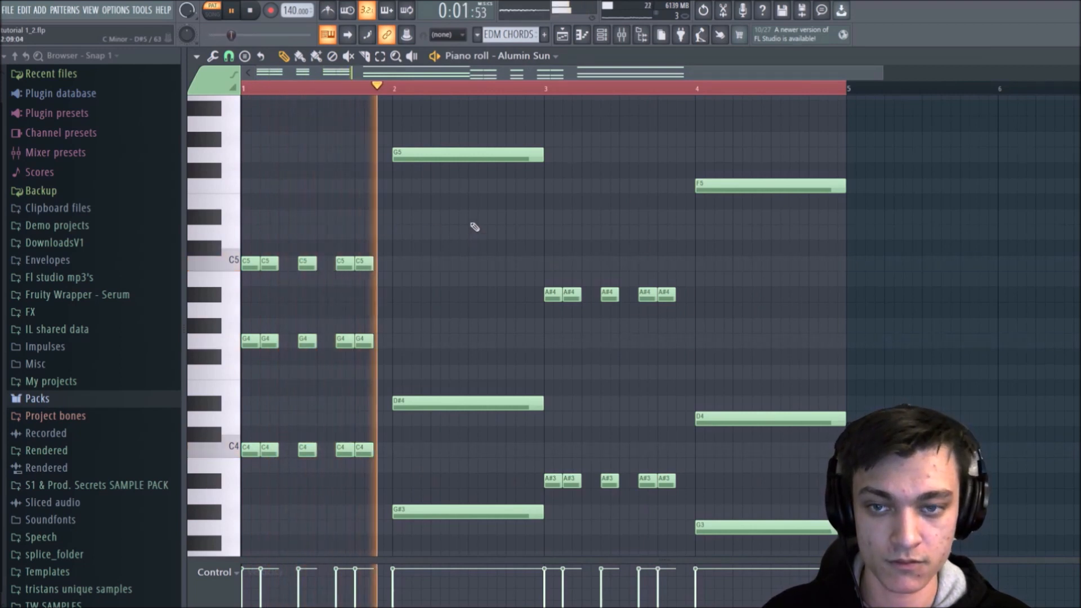
{"action": "key", "text": "space"}
Step: Select all the long chord notes in bars 2 and 4 and shorten them to one beat each
{"action": "left_click_drag", "start_coordinate": [460, 139], "coordinate": [459, 603]}
{"action": "left_click_drag", "start_coordinate": [793, 506], "coordinate": [807, 402]}
{"action": "left_click_drag", "start_coordinate": [451, 404], "coordinate": [448, 48]}
{"action": "left_click_drag", "start_coordinate": [781, 180], "coordinate": [782, 605]}
{"action": "scroll", "coordinate": [780, 407], "scroll_direction": "down", "scroll_amount": 2}
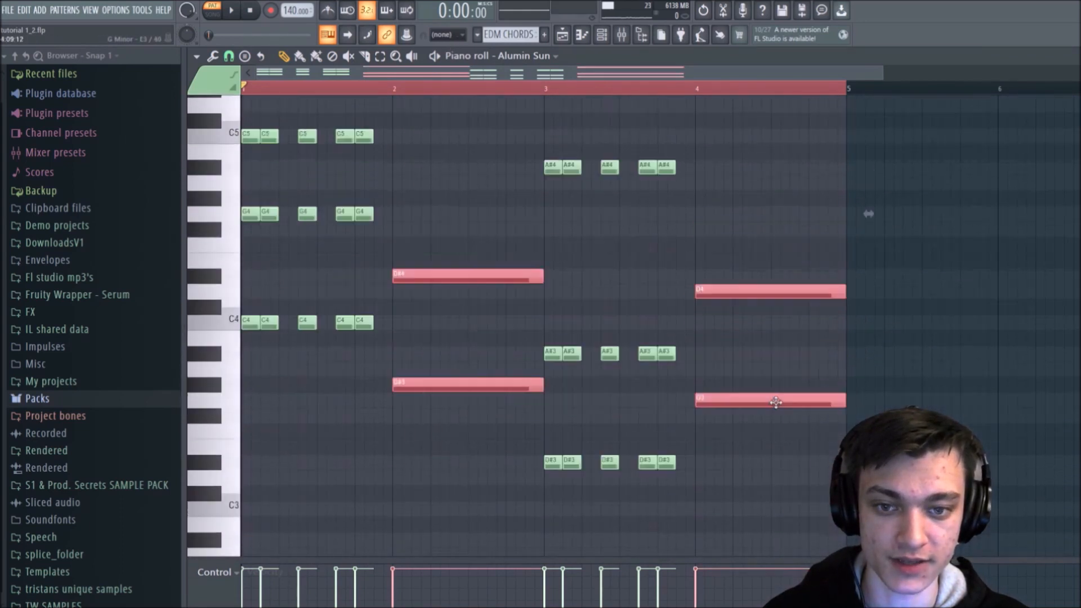
{"action": "scroll", "coordinate": [780, 407], "scroll_direction": "up", "scroll_amount": 3}
{"action": "left_click_drag", "start_coordinate": [544, 167], "coordinate": [432, 165]}
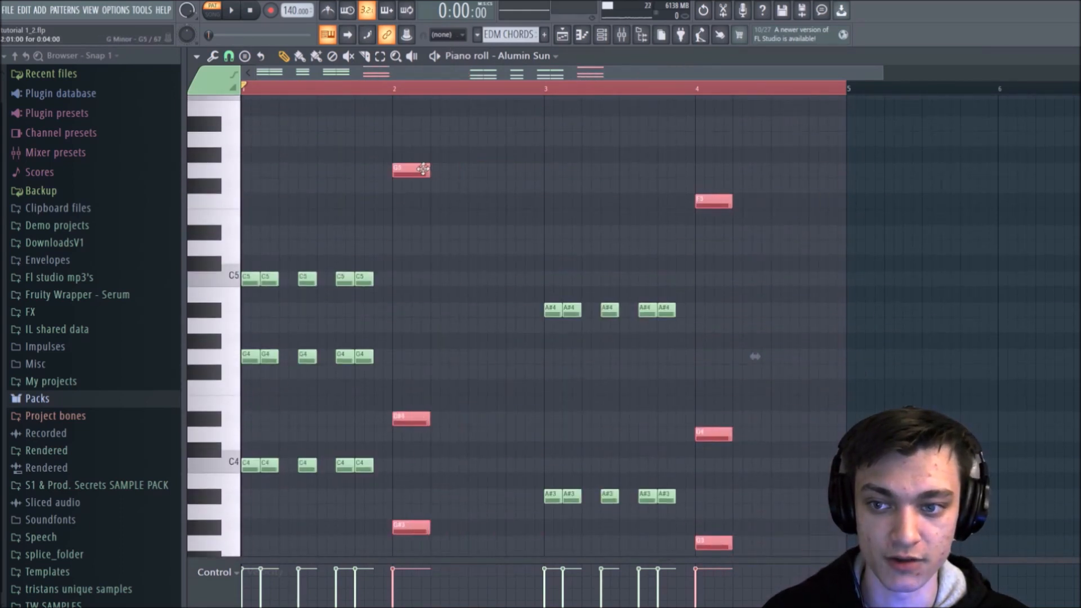
Step: Duplicate the one-beat chords in bars 2 and 4 twice at dotted-quarter spacing to fill each bar, and play back the pattern
{"action": "key", "text": "space"}
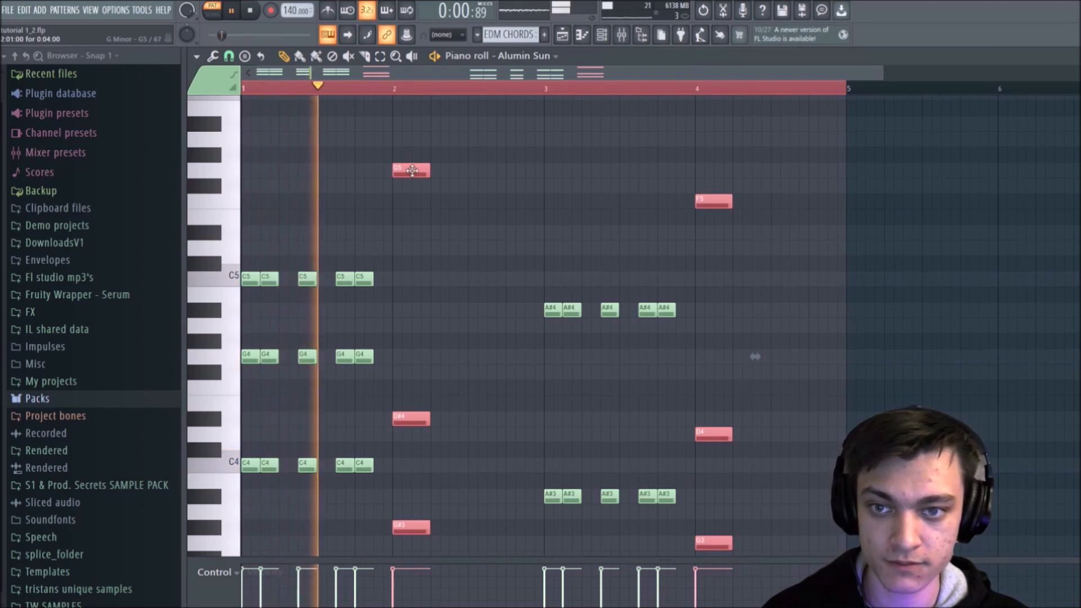
{"action": "left_click_drag", "start_coordinate": [420, 165], "coordinate": [526, 169], "text": "shift"}
{"action": "left_click", "coordinate": [530, 147], "text": "ctrl"}
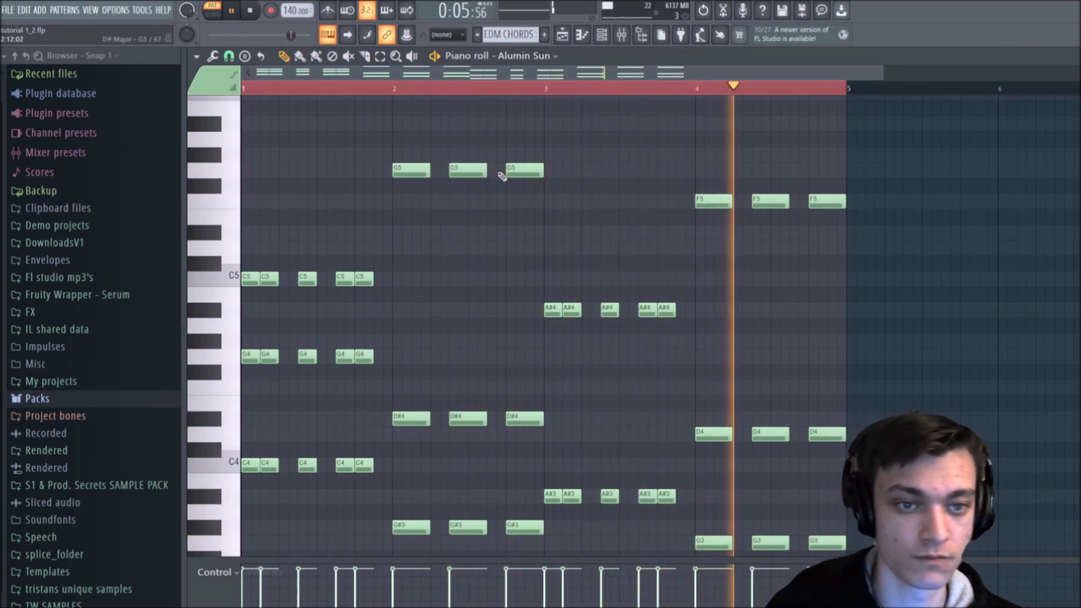
{"action": "key", "text": "space"}
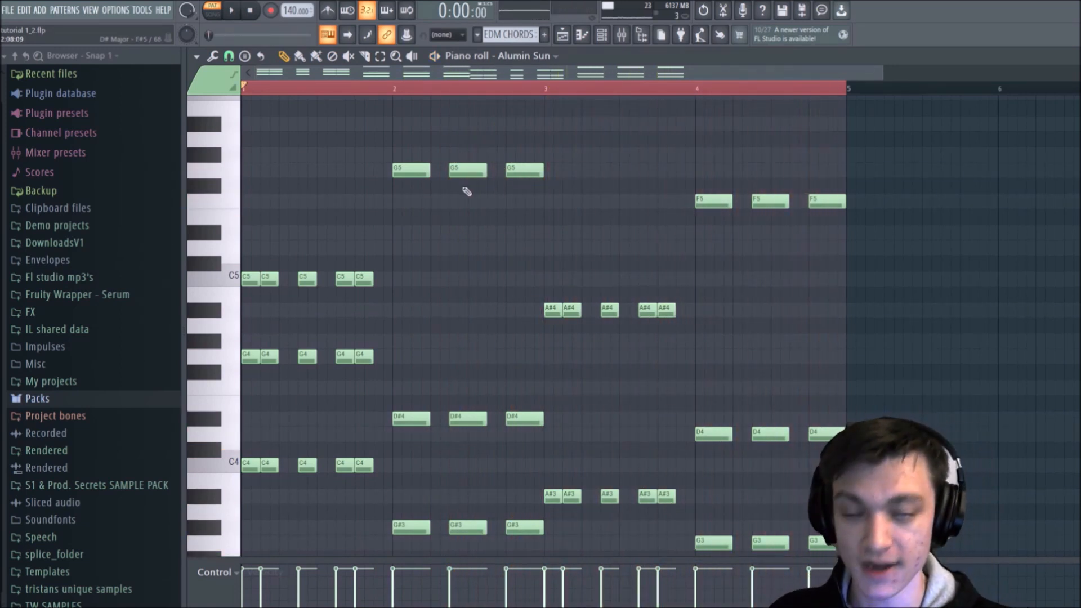
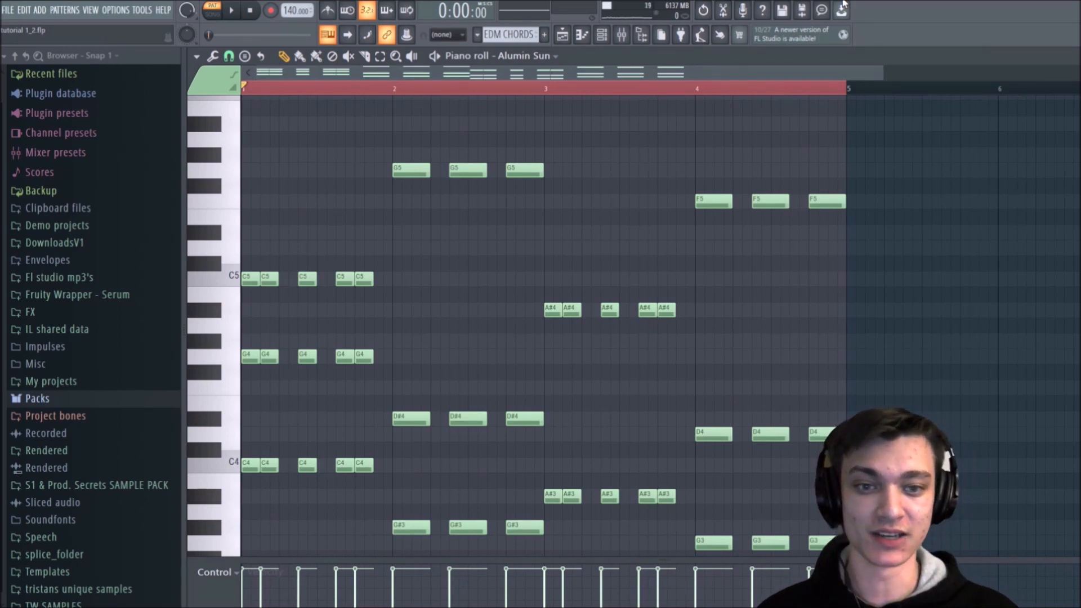
Step: Review the chord pattern's notes, then play the arrangement from the end of the build-up into the EDM CHORDS section
{"action": "scroll", "coordinate": [496, 241], "scroll_direction": "down", "scroll_amount": 5}
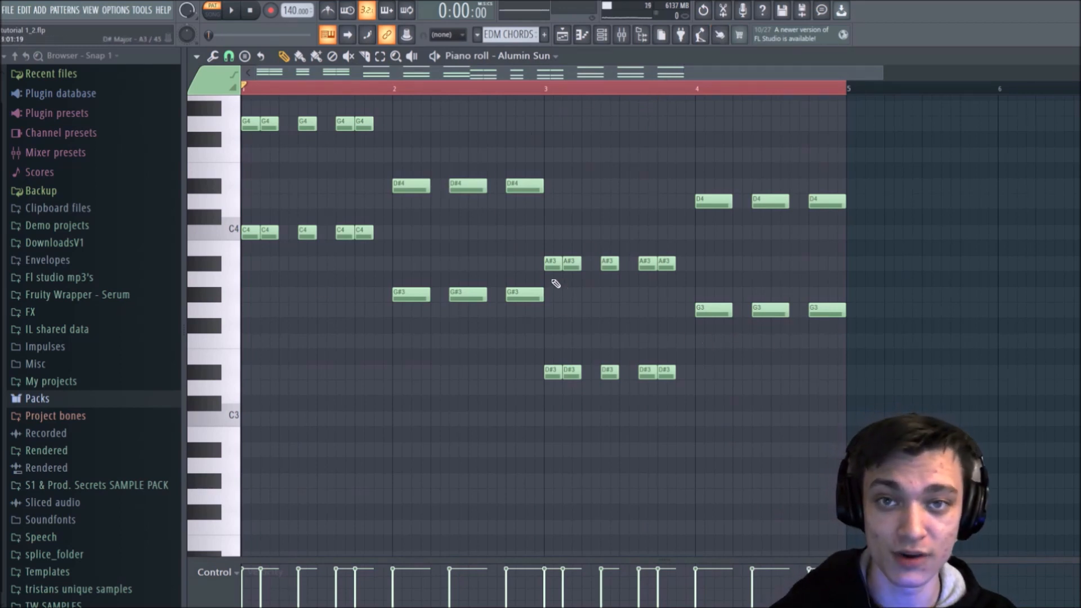
{"action": "scroll", "coordinate": [555, 311], "scroll_direction": "up", "scroll_amount": 5}
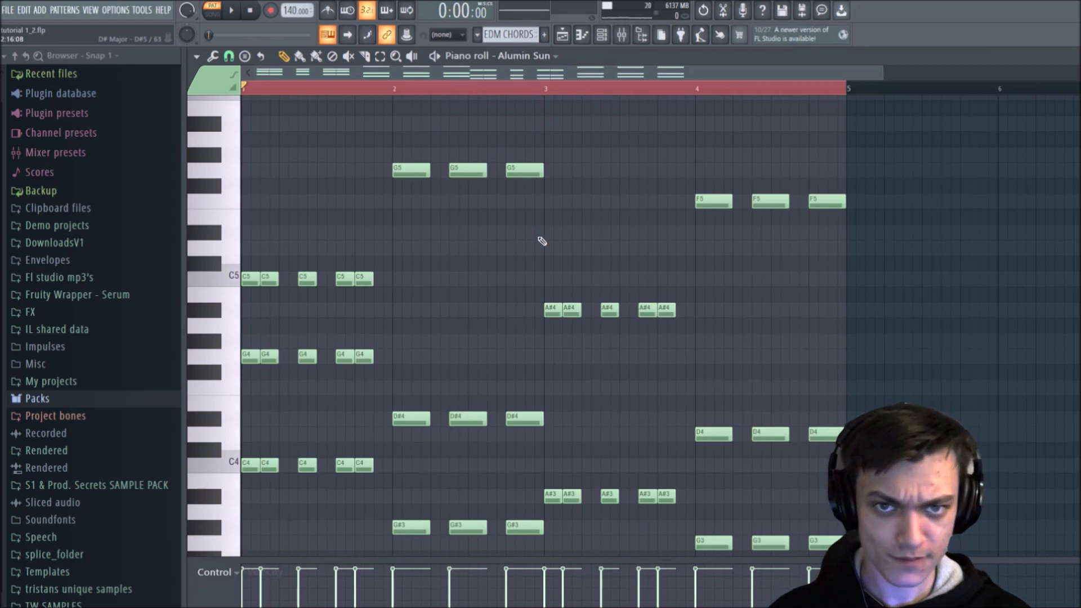
{"action": "key", "text": "F5"}
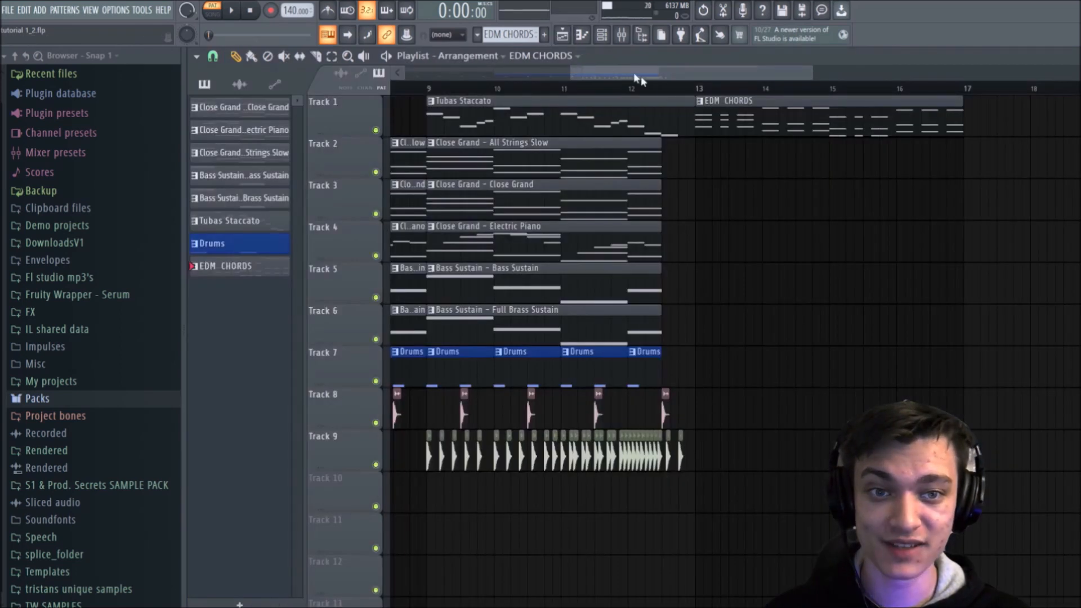
{"action": "left_click", "coordinate": [665, 90]}
{"action": "key", "text": "space"}
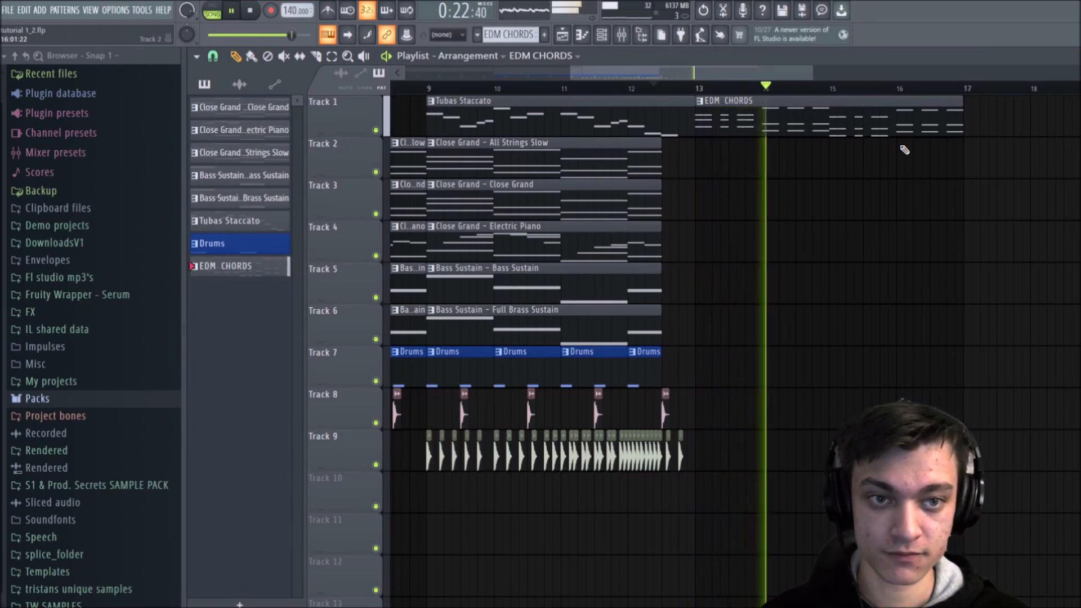
{"action": "key", "text": "space"}
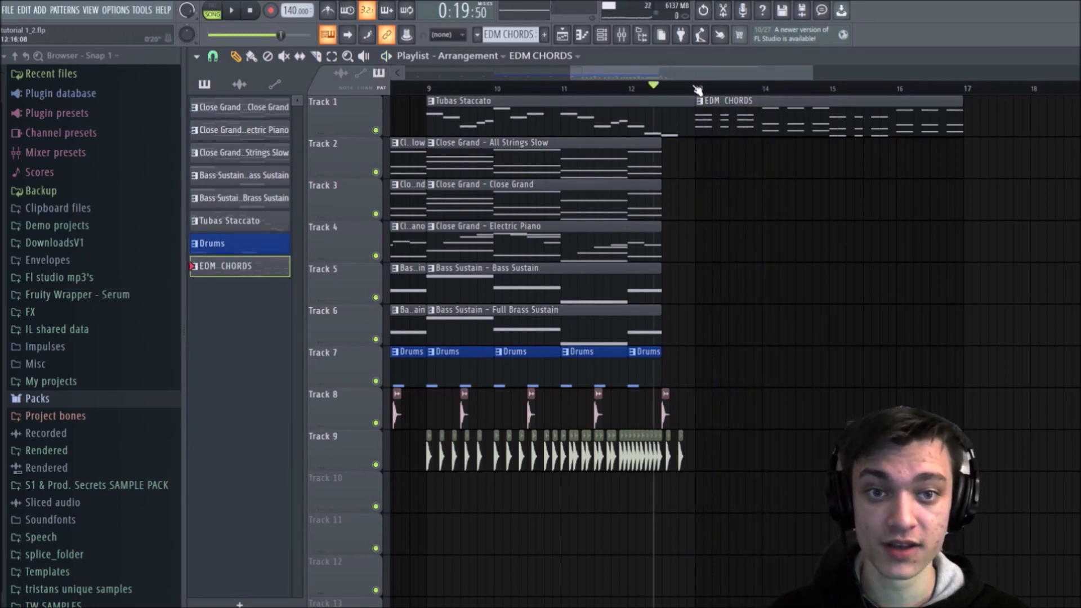
Step: Set the playlist time selection to loop the EDM CHORDS clip from bar 13 to bar 17 and show the channel rack
{"action": "left_click_drag", "start_coordinate": [687, 90], "coordinate": [978, 106]}
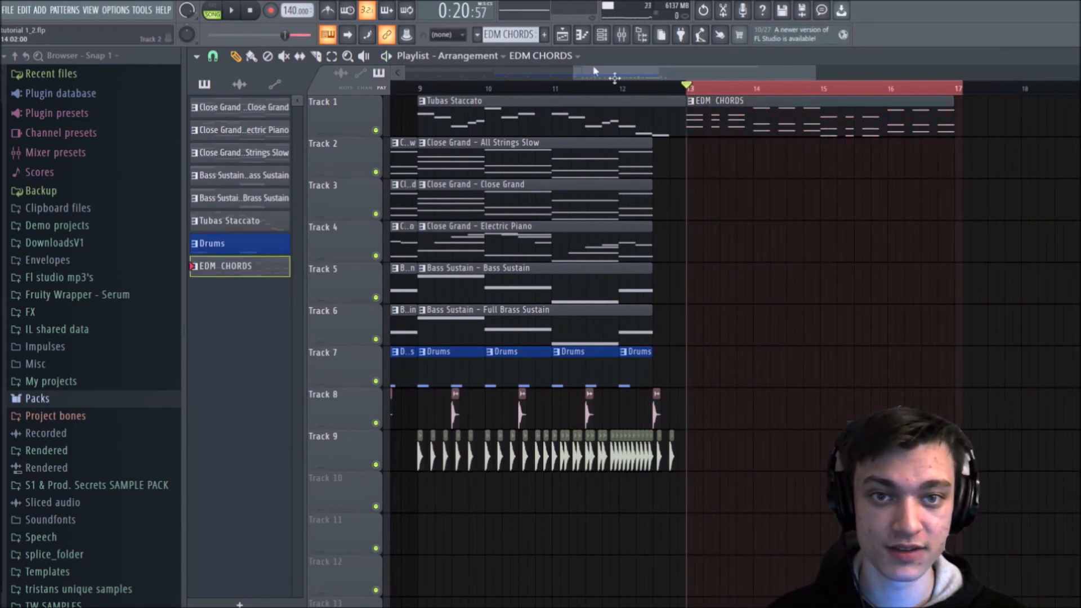
{"action": "left_click", "coordinate": [602, 35]}
{"action": "left_click_drag", "start_coordinate": [962, 88], "coordinate": [956, 88]}
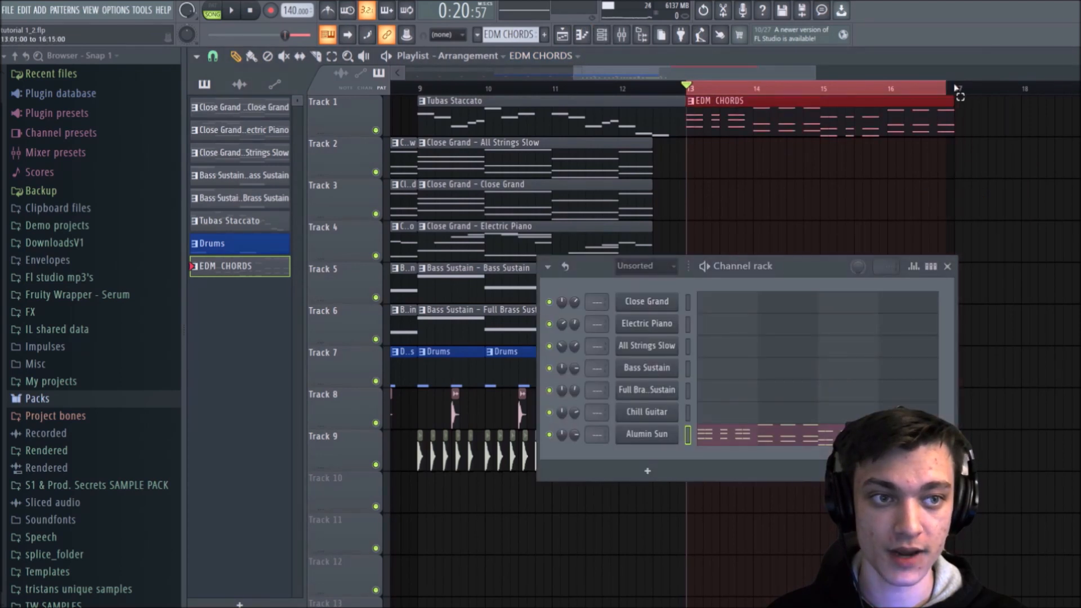
{"action": "left_click", "coordinate": [981, 125], "text": "ctrl"}
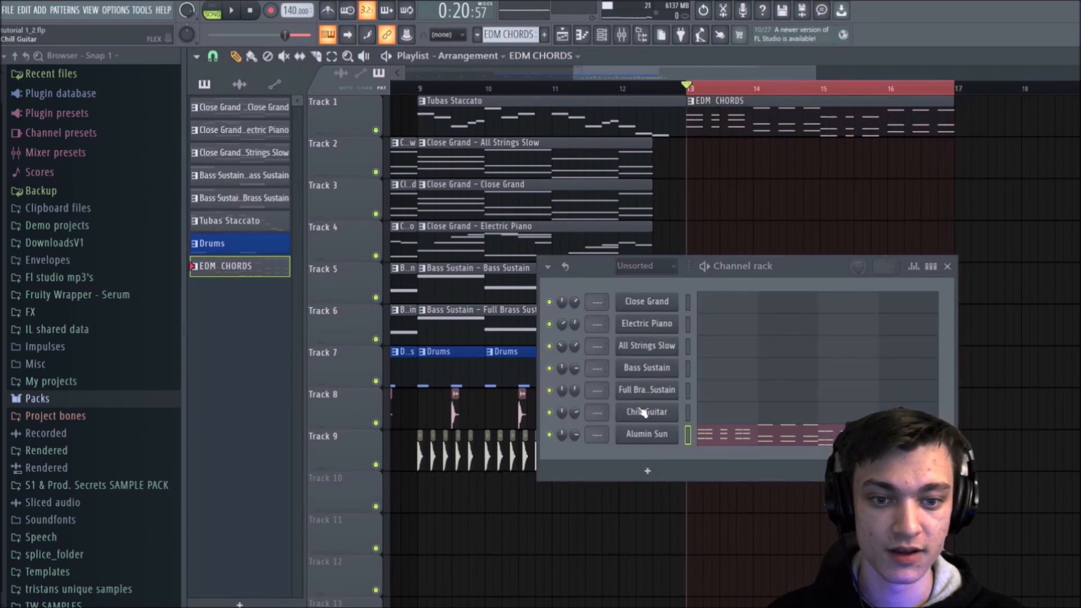
Step: Clone the Alumin Sun channel and copy its chord notes into the cloned channel
{"action": "right_click", "coordinate": [650, 430]}
{"action": "left_click", "coordinate": [706, 529]}
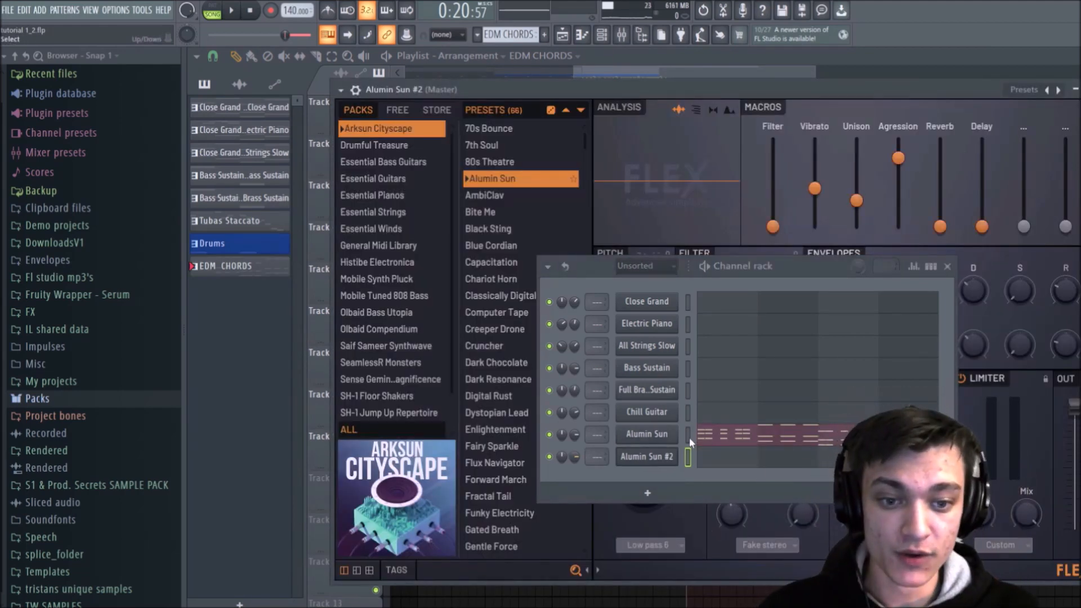
{"action": "left_click", "coordinate": [687, 456]}
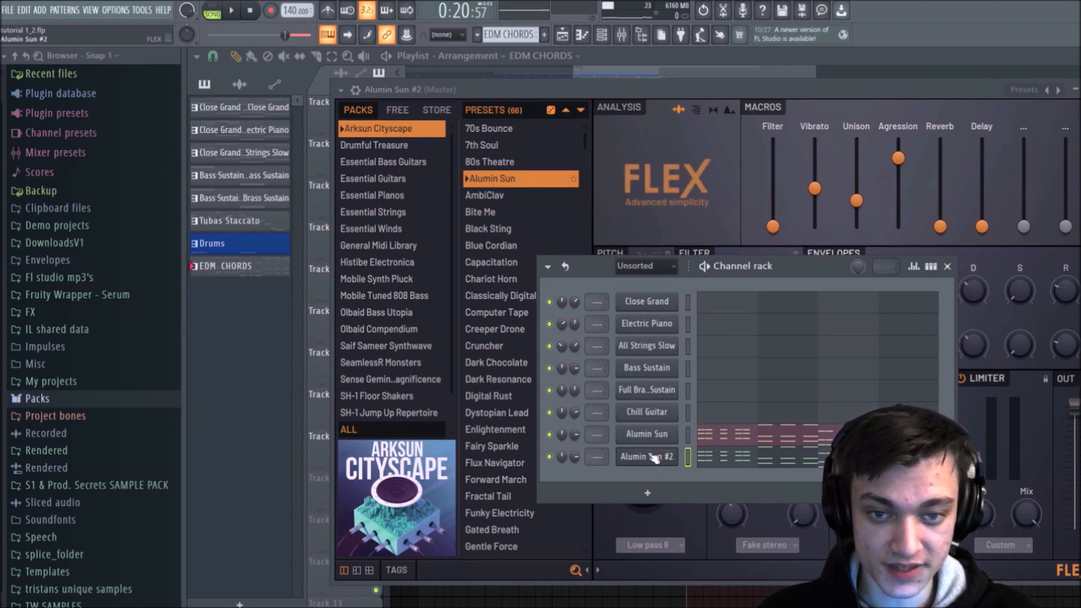
Step: Audition the AmbiClav, Bite Me and Black Sting presets on the cloned FLEX channel and settle on Blue Cordian
{"action": "left_click", "coordinate": [498, 194]}
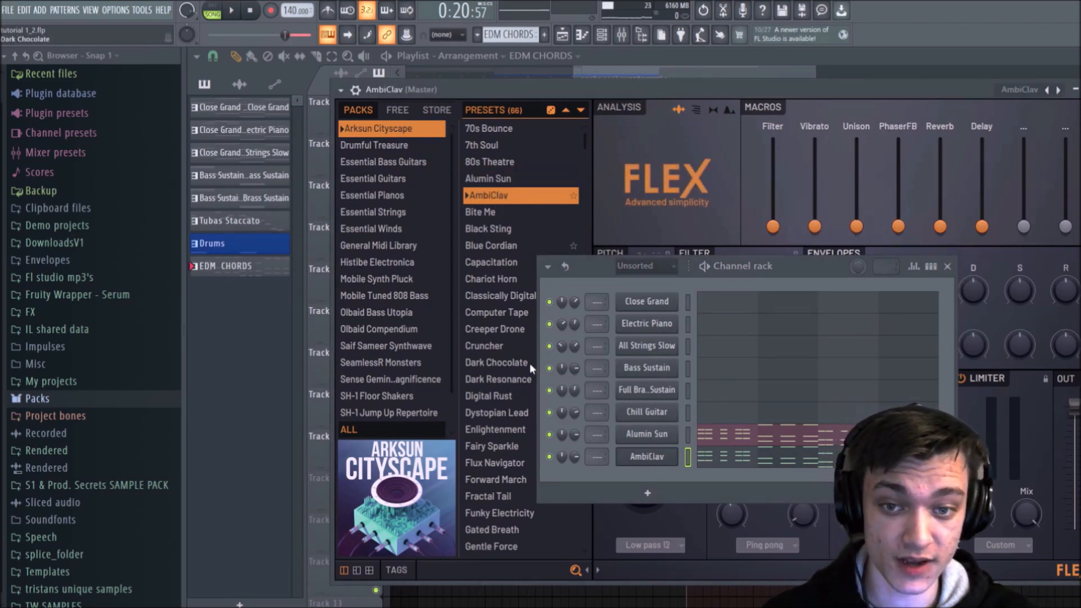
{"action": "key", "text": "space"}
{"action": "left_click", "coordinate": [489, 213]}
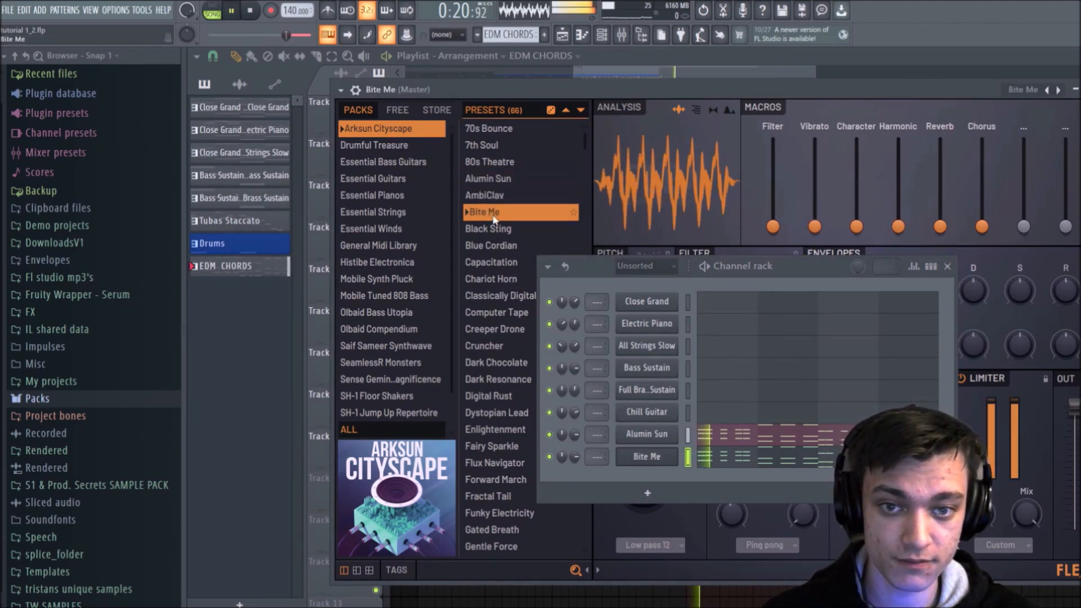
{"action": "left_click", "coordinate": [489, 229]}
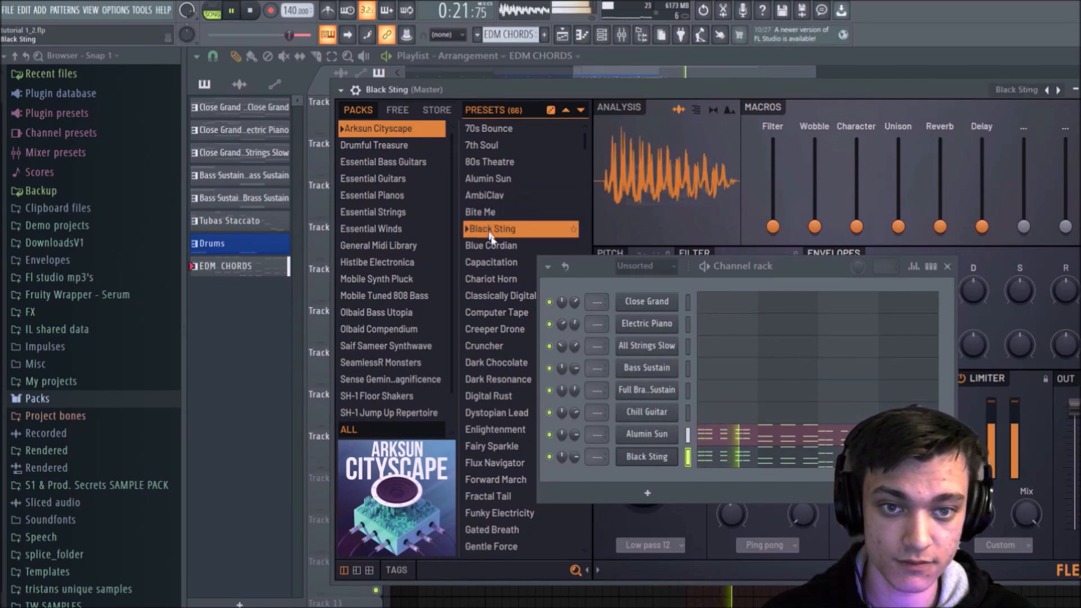
{"action": "left_click", "coordinate": [493, 245]}
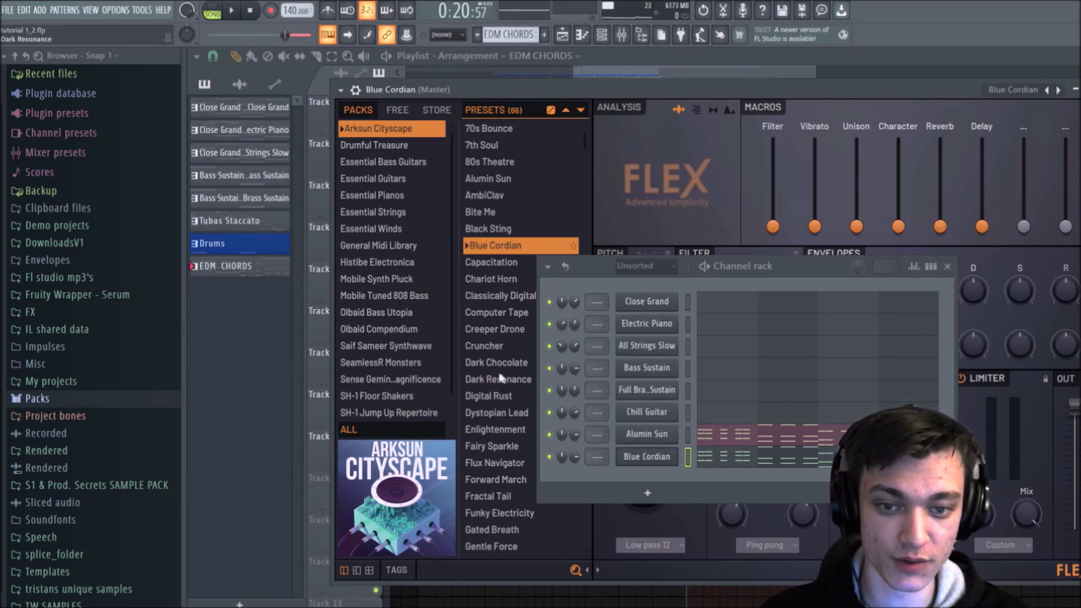
Step: Mute the Alumin Sun channel and audition the Blue Cordian chords on their own
{"action": "key", "text": "Escape"}
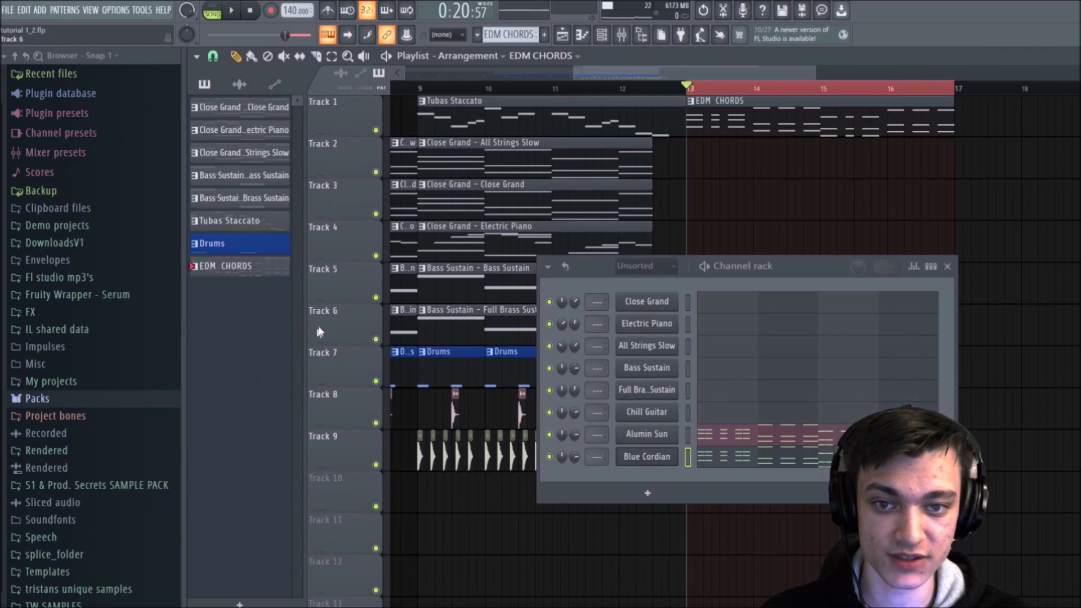
{"action": "key", "text": "space"}
{"action": "left_click", "coordinate": [550, 435]}
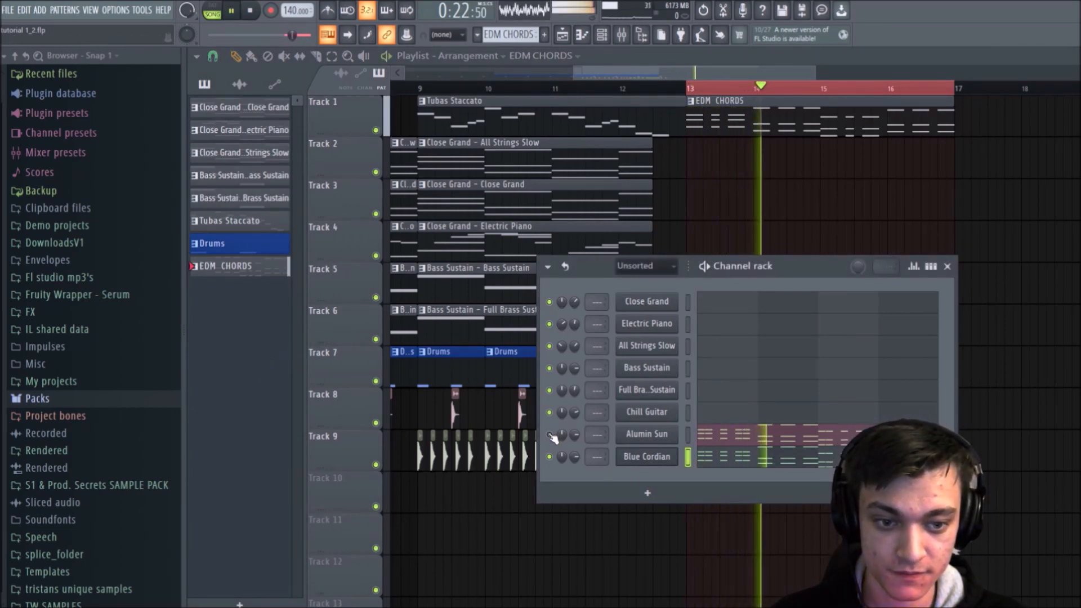
{"action": "key", "text": "space"}
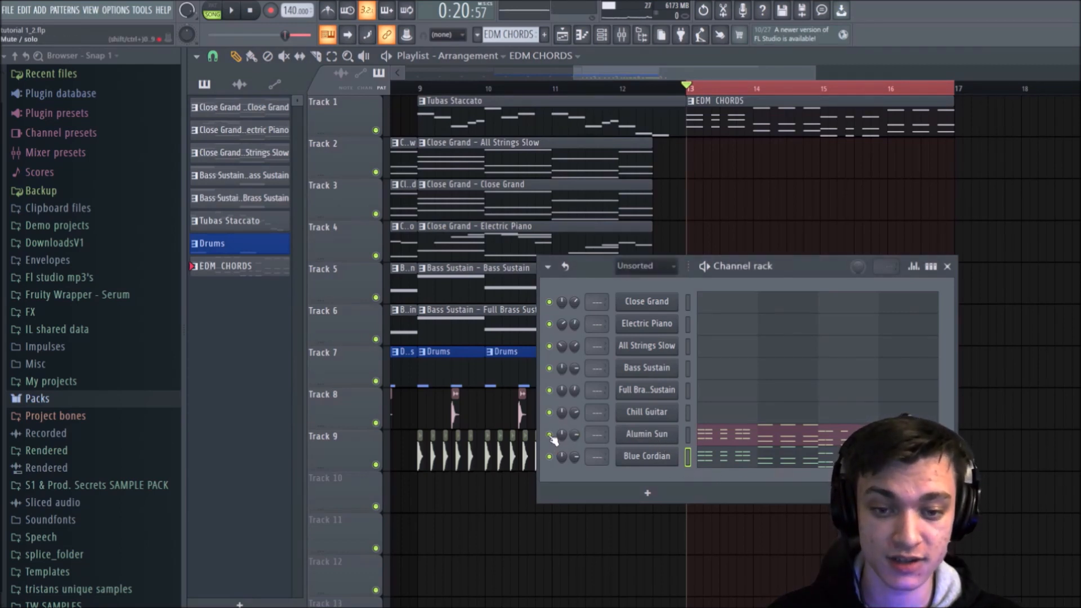
Step: Lower the decay, sustain and release of Blue Cordian's filter and volume envelopes for a pluckier sound and play it back
{"action": "left_click", "coordinate": [639, 457]}
{"action": "left_click", "coordinate": [947, 267]}
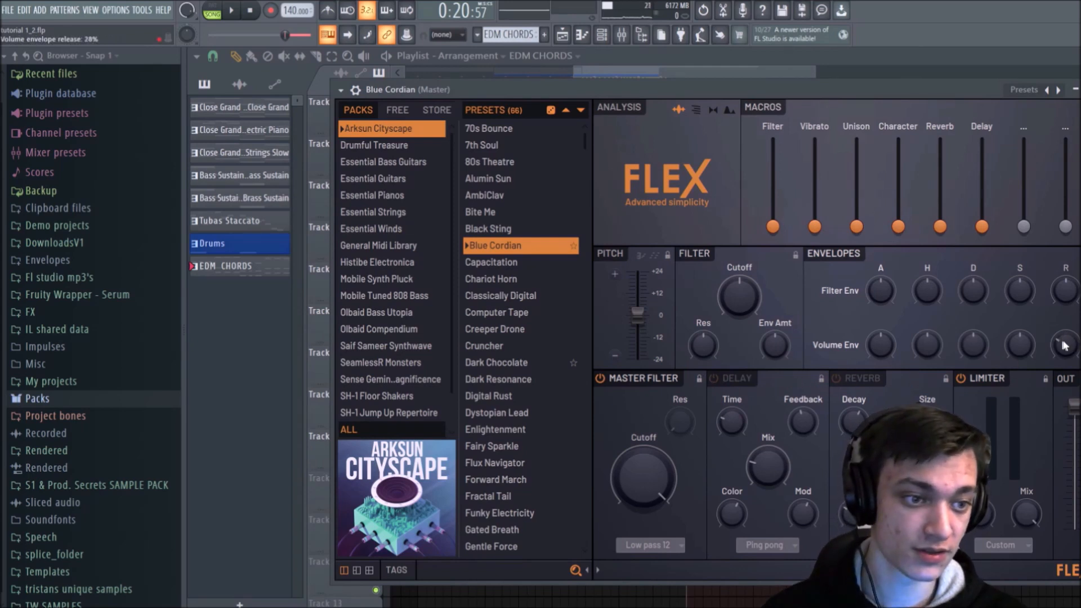
{"action": "key", "text": "space"}
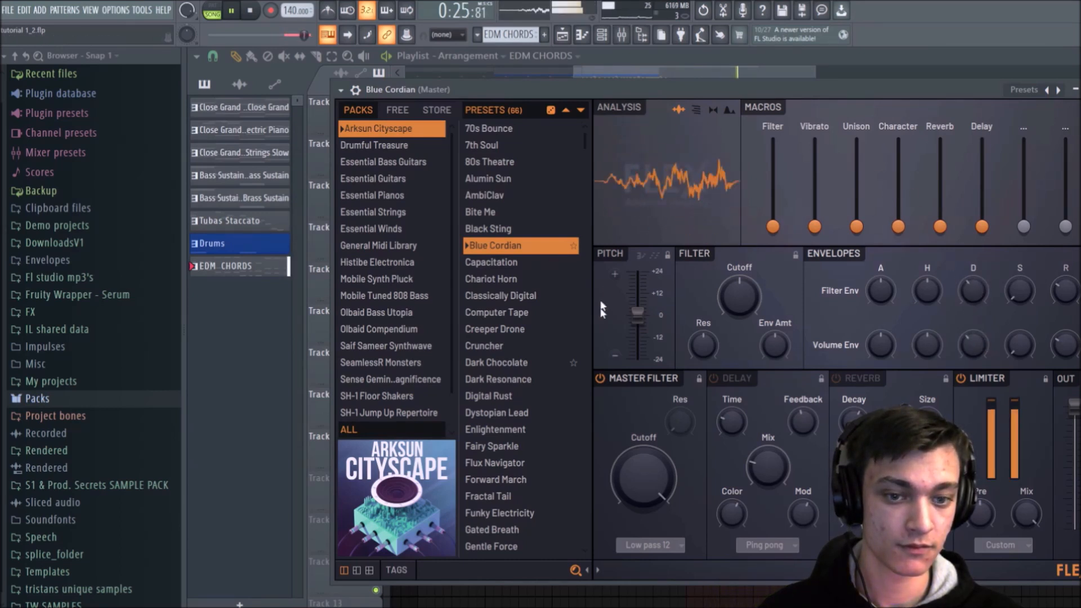
Step: Try out Blue Cordian's pitch and macro sliders during playback, including Character at 84%, and return them to zero
{"action": "mouse_move", "coordinate": [637, 313]}
{"action": "left_mouse_down"}
{"action": "mouse_move", "coordinate": [637, 290]}
{"action": "mouse_move", "coordinate": [637, 311]}
{"action": "left_mouse_up"}
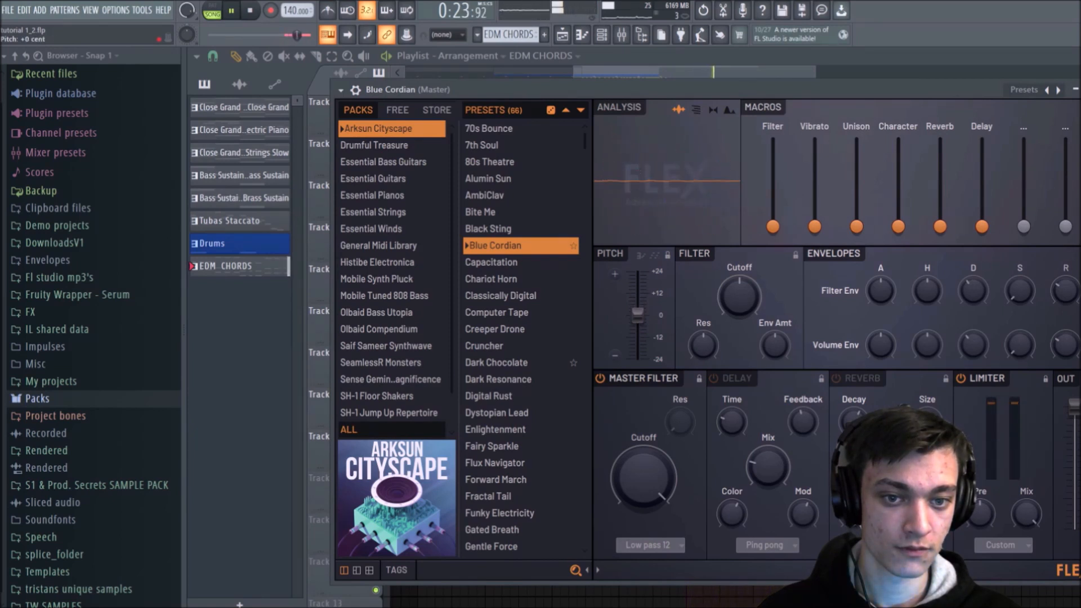
{"action": "left_click_drag", "start_coordinate": [815, 227], "coordinate": [856, 227]}
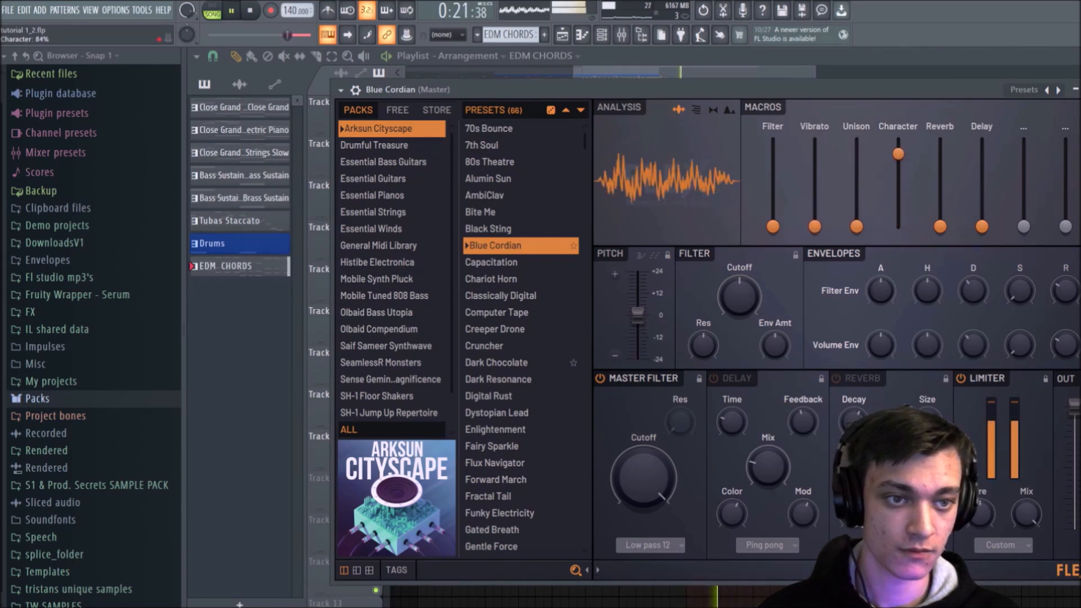
{"action": "key", "text": "space"}
{"action": "key", "text": "space"}
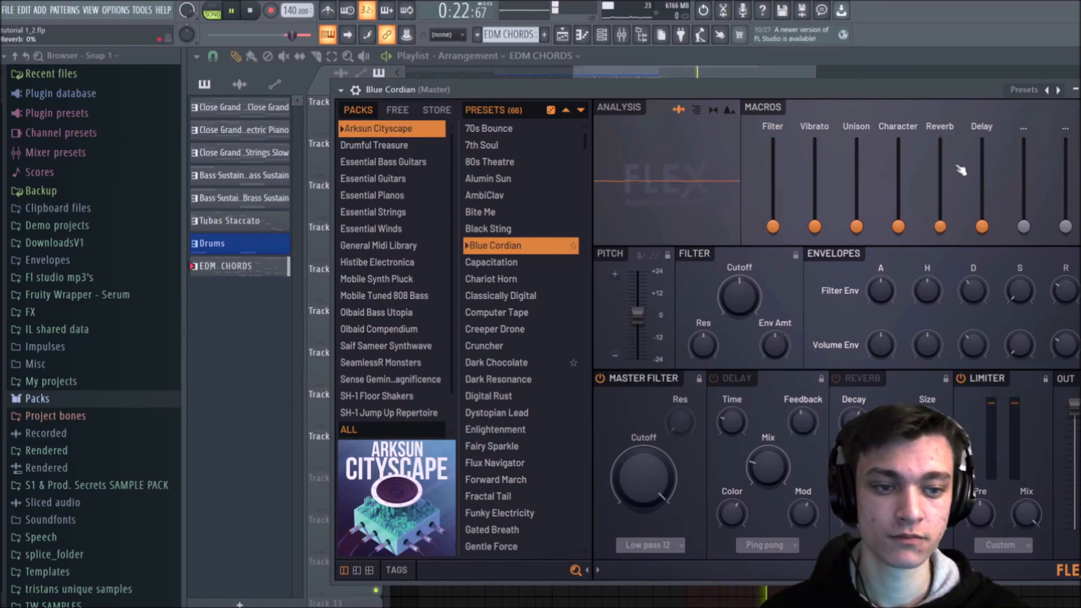
Step: Unmute the Alumin Sun channel and play it together with Blue Cordian
{"action": "key", "text": "Escape"}
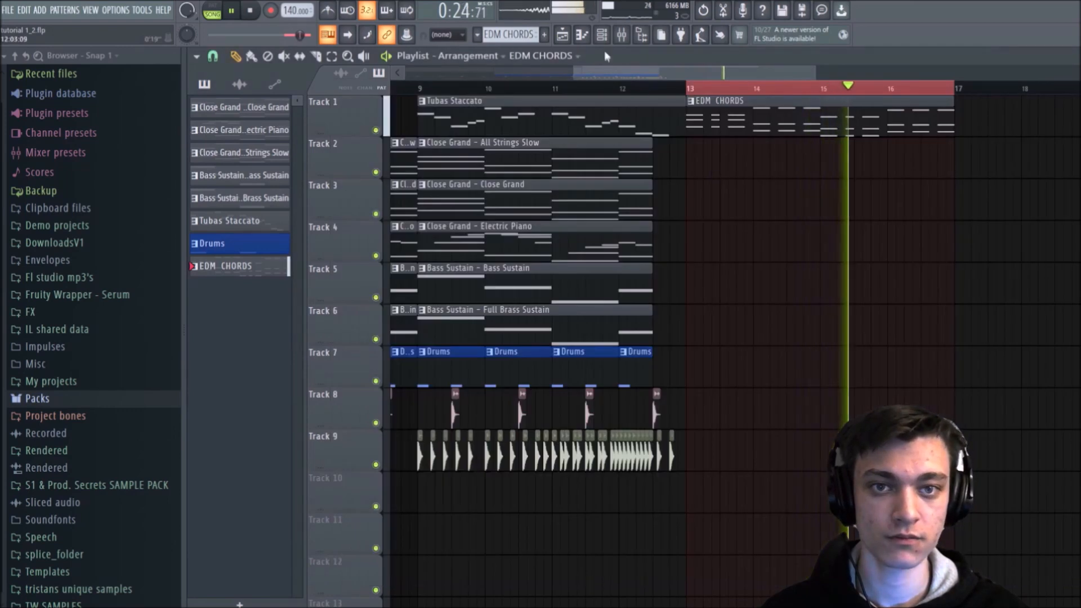
{"action": "key", "text": "space"}
{"action": "key", "text": "F6"}
{"action": "key", "text": "space"}
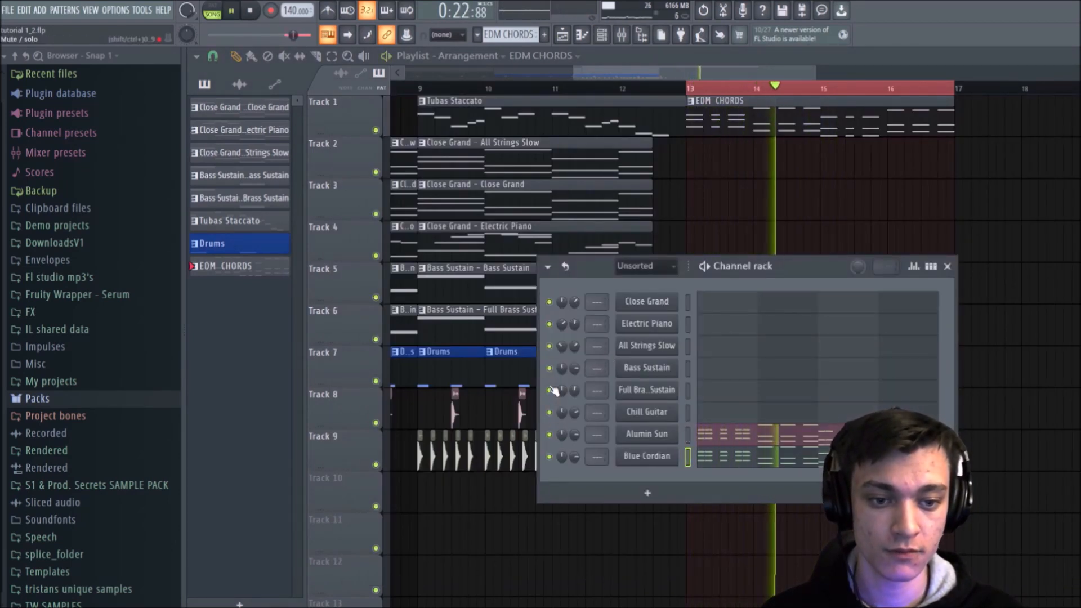
{"action": "key", "text": "space"}
Step: Clone the Blue Cordian channel and copy its chord notes into the new clone
{"action": "right_click", "coordinate": [623, 458]}
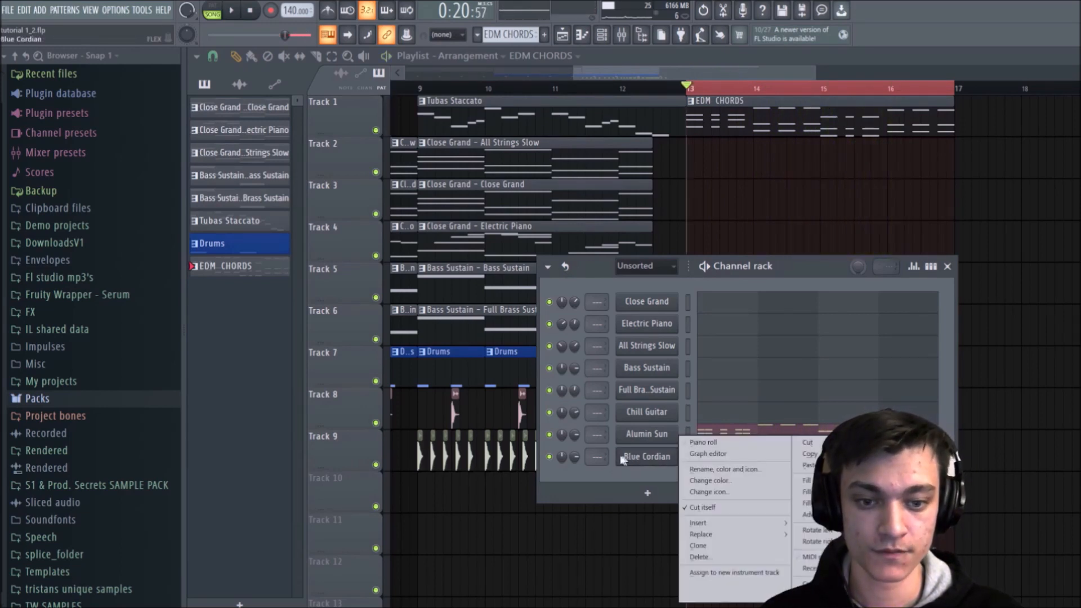
{"action": "left_click", "coordinate": [708, 548]}
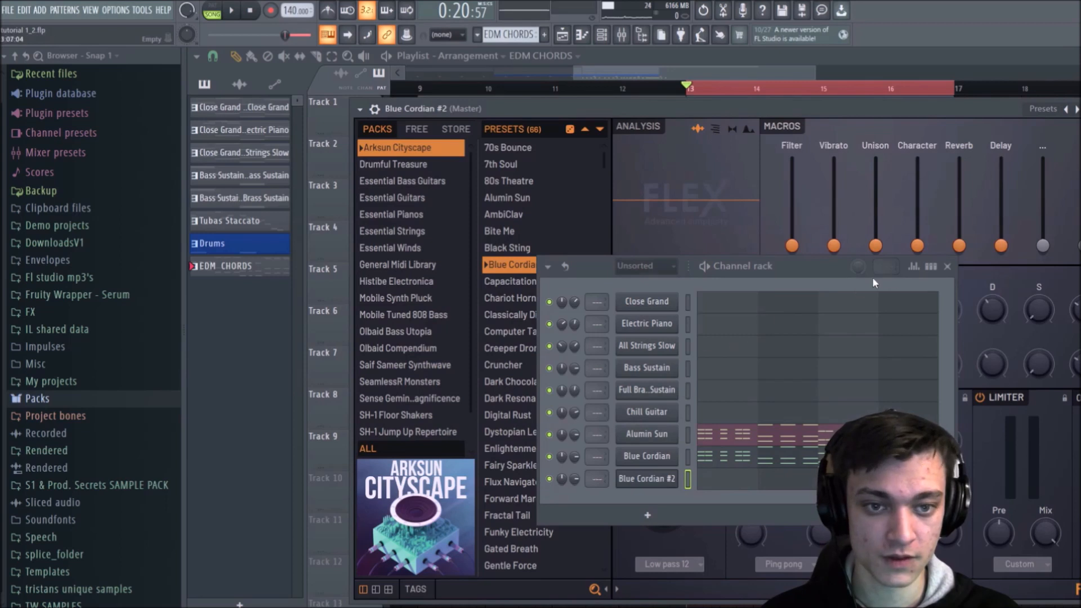
{"action": "left_click", "coordinate": [687, 458]}
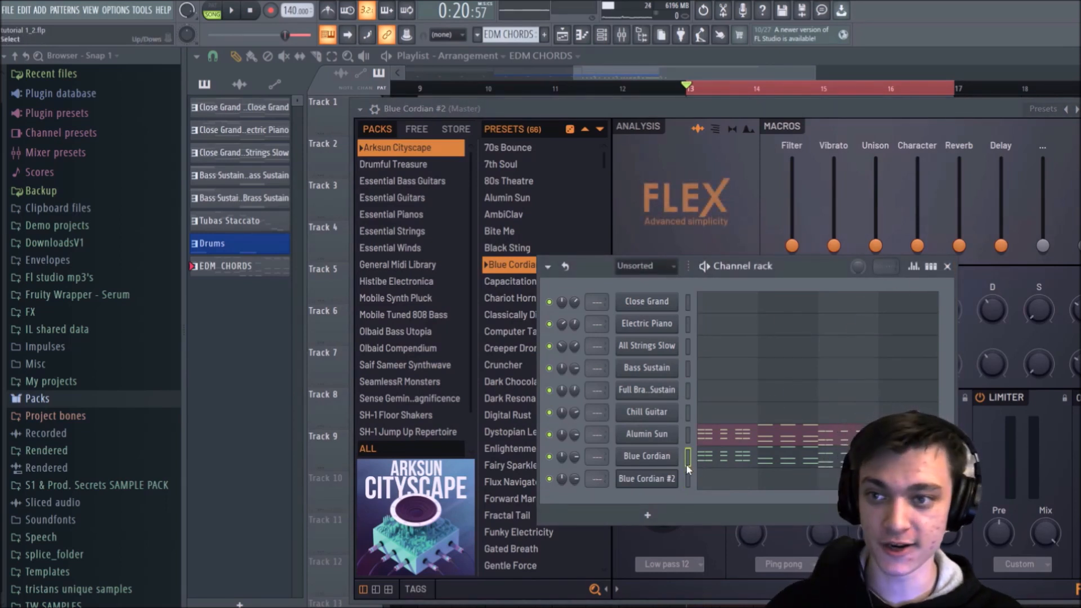
{"action": "left_click", "coordinate": [690, 480]}
Step: Mute the Alumin Sun and original Blue Cordian channels and show the second clone's FLEX window unobstructed
{"action": "left_click", "coordinate": [671, 482]}
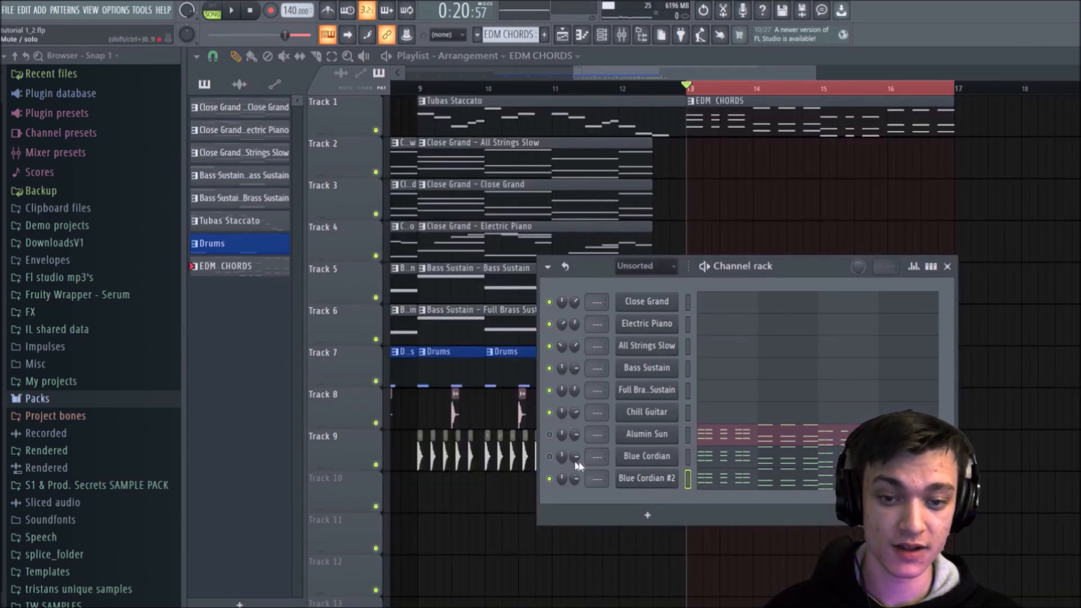
{"action": "left_click", "coordinate": [653, 485]}
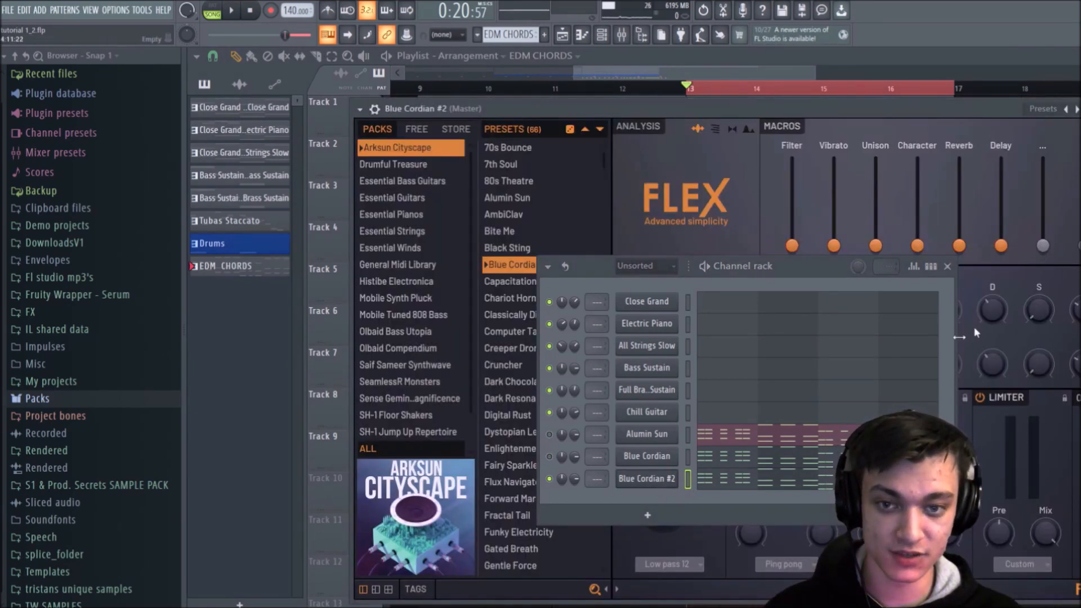
{"action": "left_click", "coordinate": [947, 266]}
Step: Audition the Chariot Horn and Classically Digital presets on the second clone and settle on Computer Tape
{"action": "left_click", "coordinate": [539, 298]}
{"action": "key", "text": "space"}
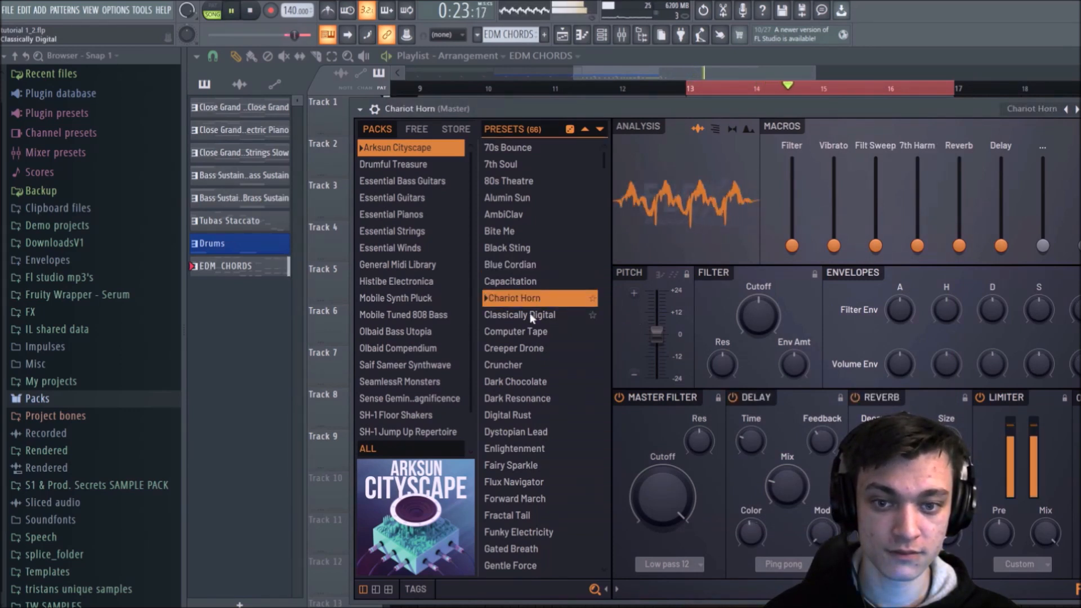
{"action": "left_click", "coordinate": [528, 315]}
{"action": "key", "text": "space"}
{"action": "key", "text": "space"}
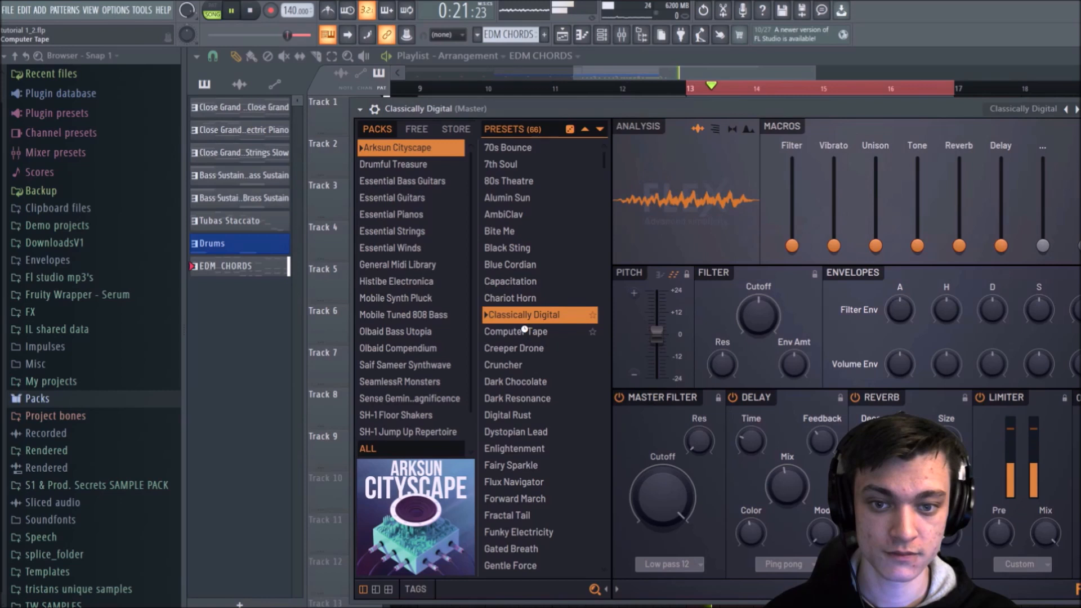
{"action": "left_click", "coordinate": [525, 326]}
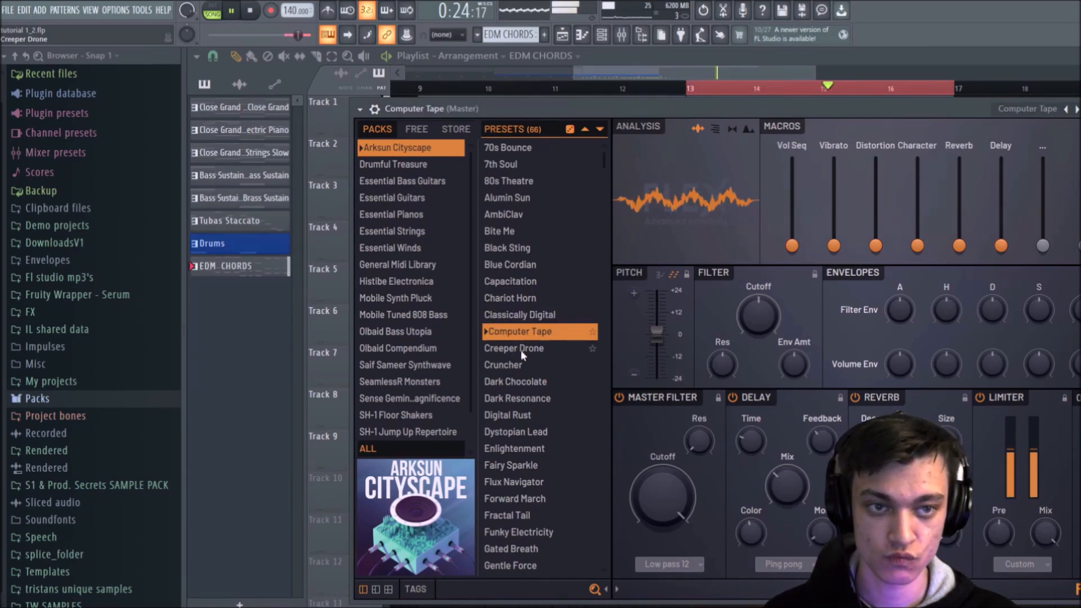
{"action": "key", "text": "space"}
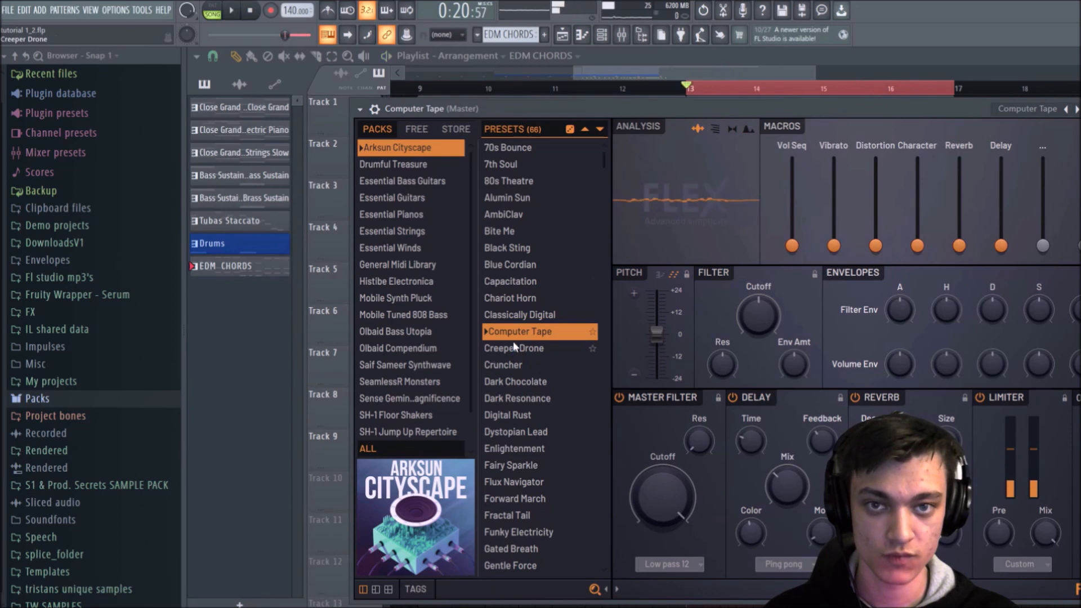
Step: Unmute the Blue Cordian and Alumin Sun channels and play all three chord layers together
{"action": "left_click", "coordinate": [601, 35]}
{"action": "left_click", "coordinate": [550, 457]}
{"action": "left_click", "coordinate": [549, 434]}
{"action": "key", "text": "space"}
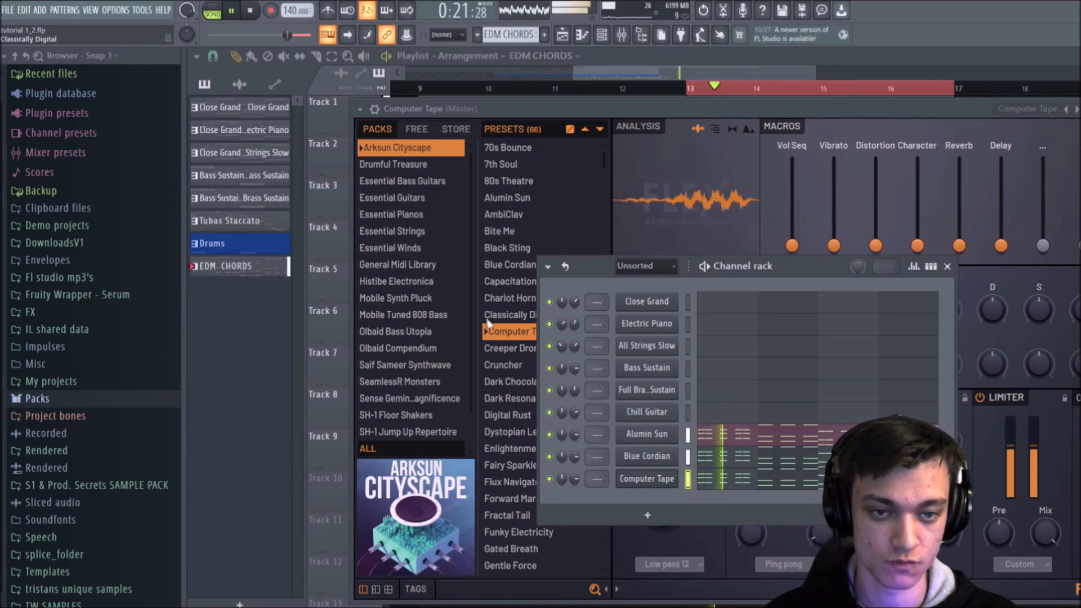
{"action": "key", "text": "space"}
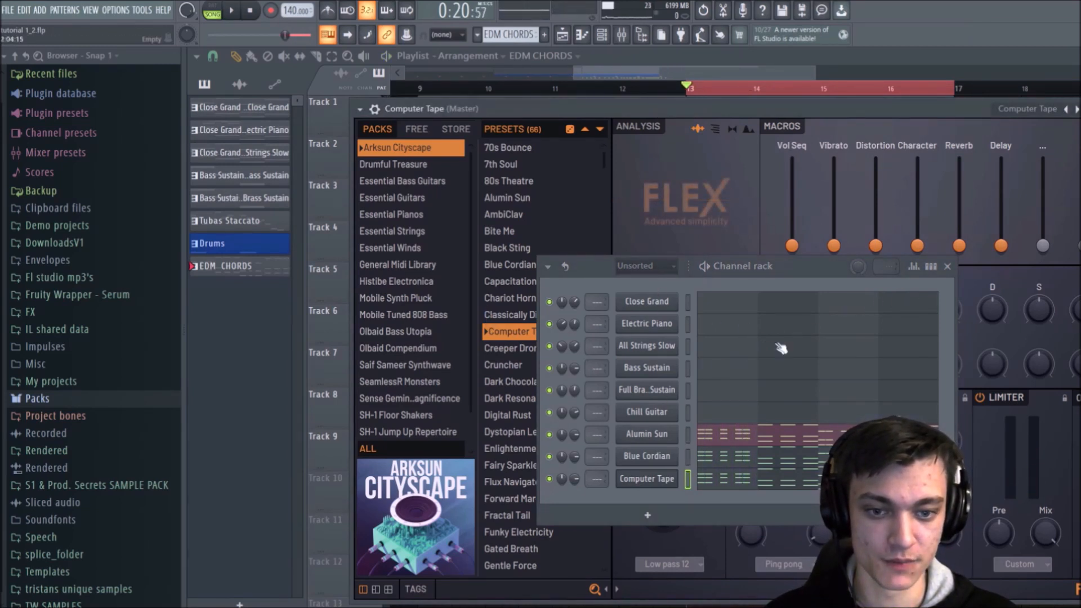
Step: Raise the pitch of the Computer Tape synth to about +12 semitones and play the layered chords
{"action": "left_click", "coordinate": [948, 266]}
{"action": "left_click_drag", "start_coordinate": [657, 333], "coordinate": [656, 311]}
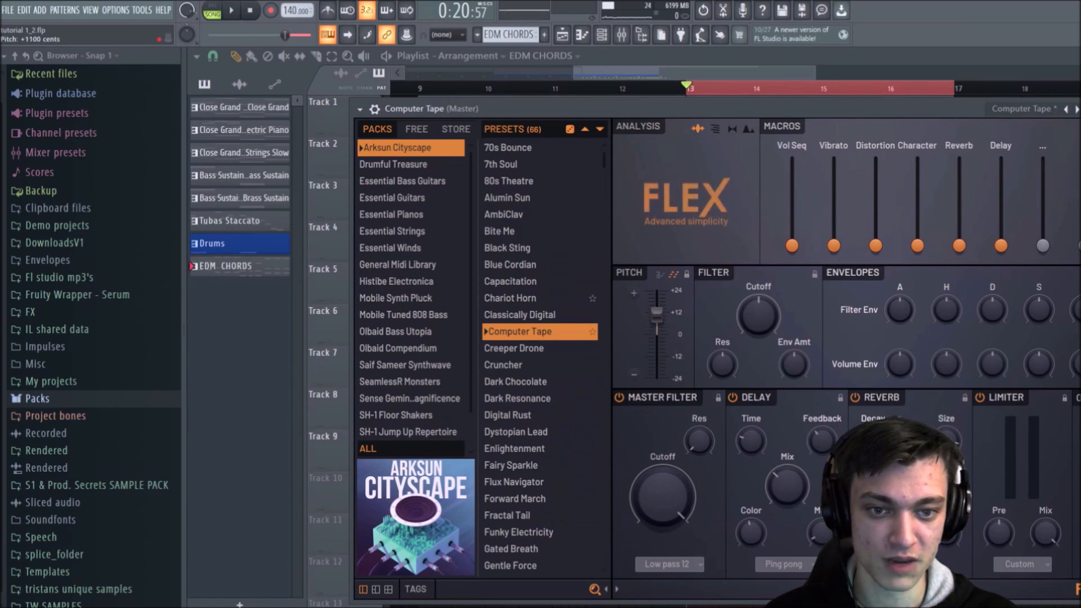
{"action": "key", "text": "space"}
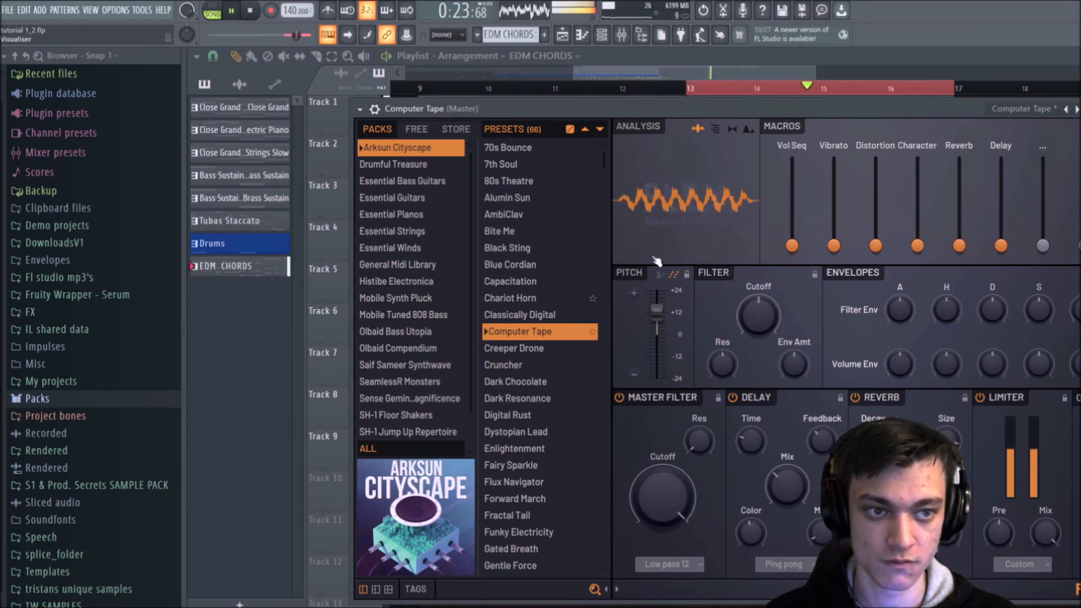
{"action": "key", "text": "space"}
Step: Rebalance the channel volumes of the plucky chord layers while playing the four-bar loop
{"action": "left_click", "coordinate": [601, 35]}
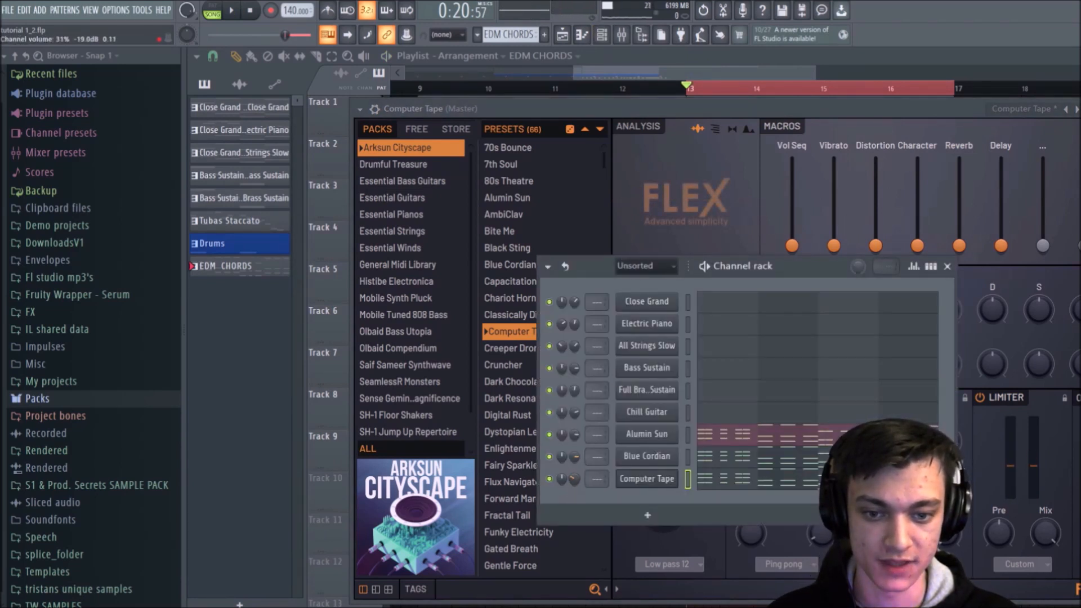
{"action": "key", "text": "space"}
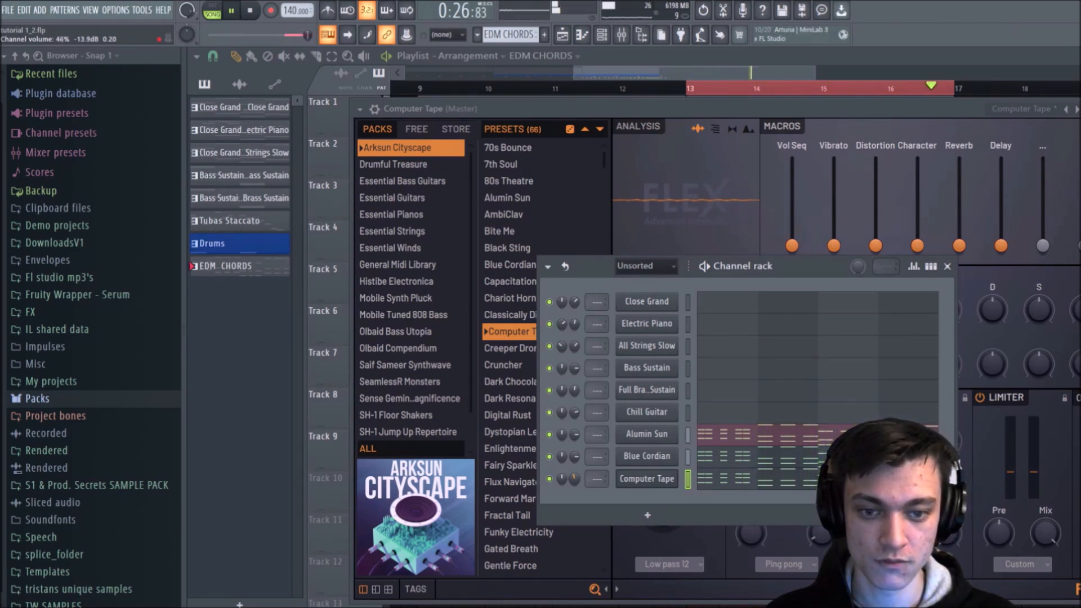
{"action": "key", "text": "space"}
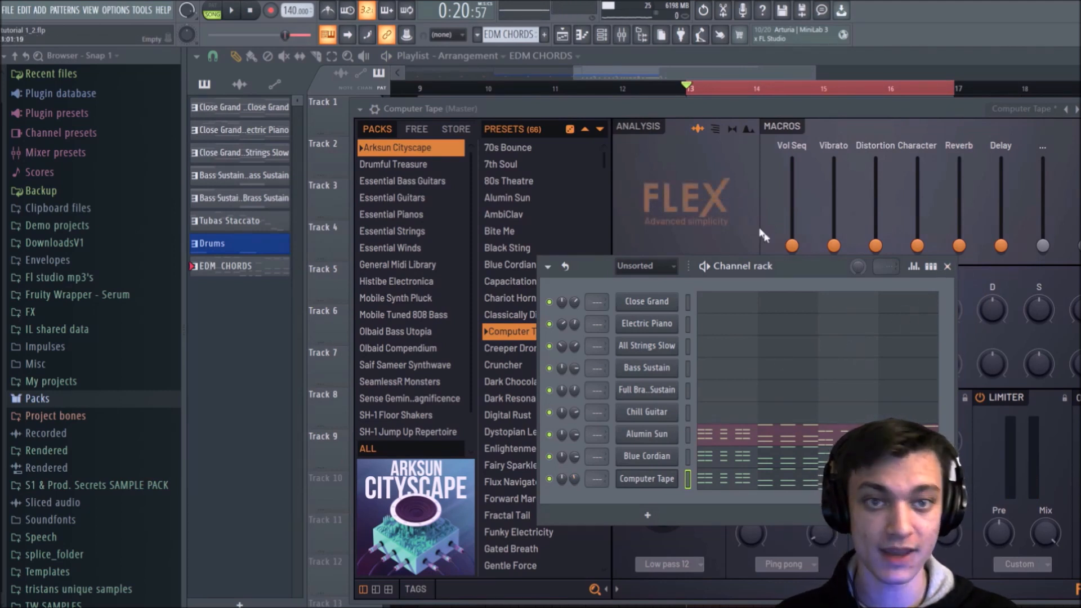
Step: Copy the lowest note of every chord in the Computer Tape piano roll across all four bars
{"action": "left_click", "coordinate": [722, 482]}
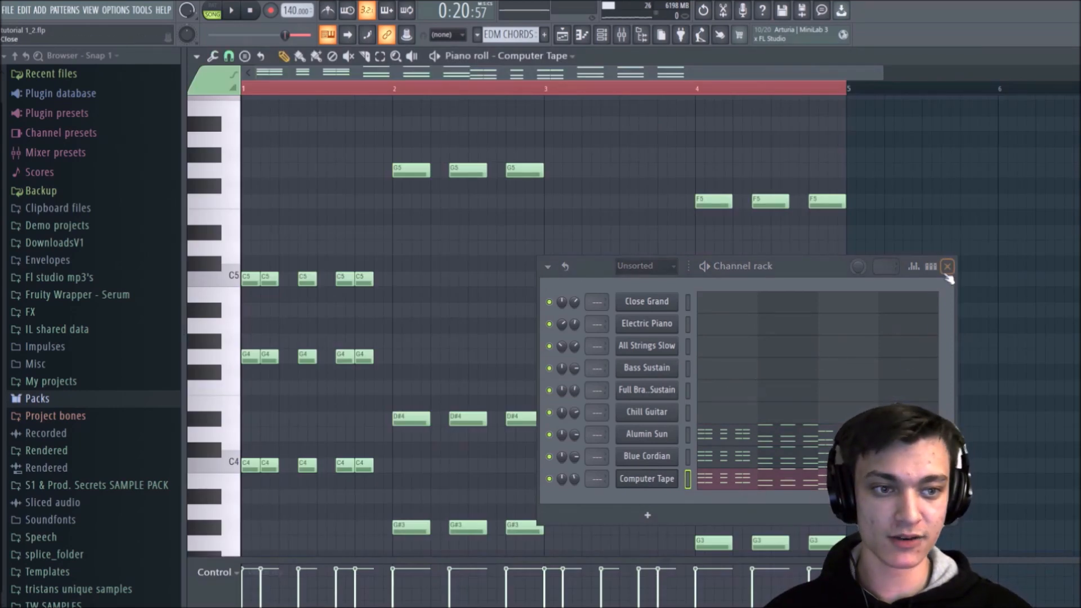
{"action": "left_click", "coordinate": [948, 268]}
{"action": "scroll", "coordinate": [410, 241], "scroll_direction": "down", "scroll_amount": 5}
{"action": "left_click_drag", "start_coordinate": [394, 257], "coordinate": [234, 289]}
{"action": "left_click_drag", "start_coordinate": [354, 304], "coordinate": [704, 458]}
{"action": "left_click_drag", "start_coordinate": [681, 339], "coordinate": [707, 355]}
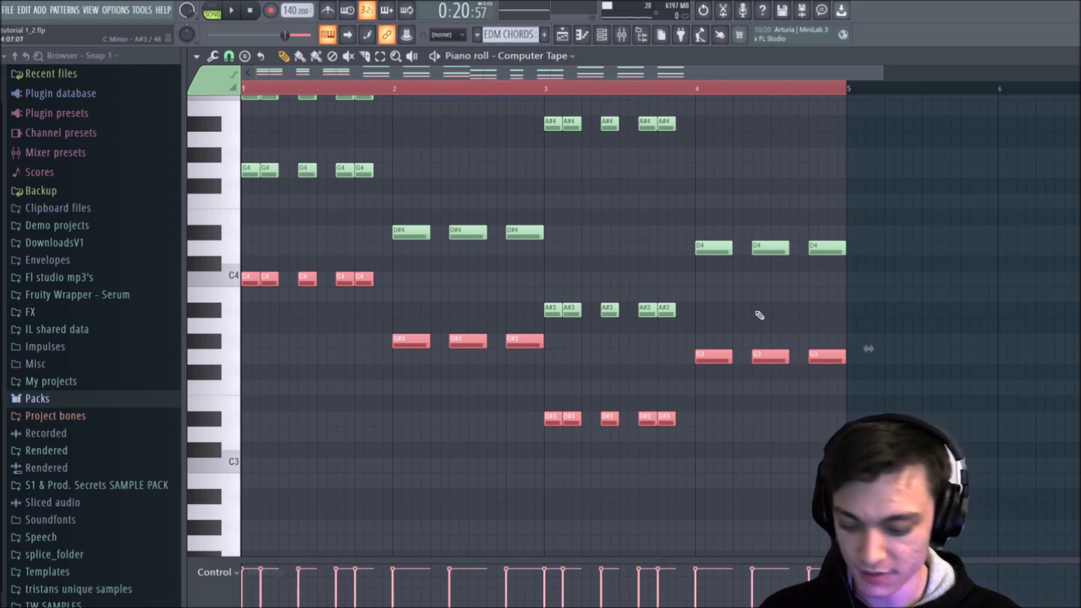
{"action": "left_click", "coordinate": [738, 331]}
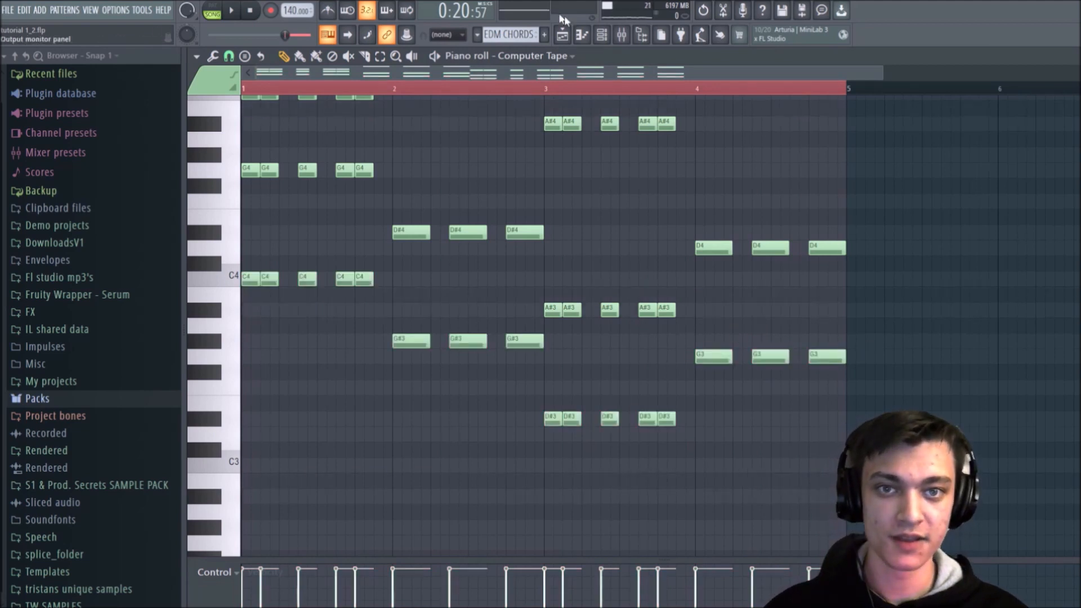
Step: Add a new FLEX channel for the bass and load the Bite Me preset from the Arksun Cityscape pack
{"action": "left_click", "coordinate": [602, 35]}
{"action": "left_click", "coordinate": [647, 518]}
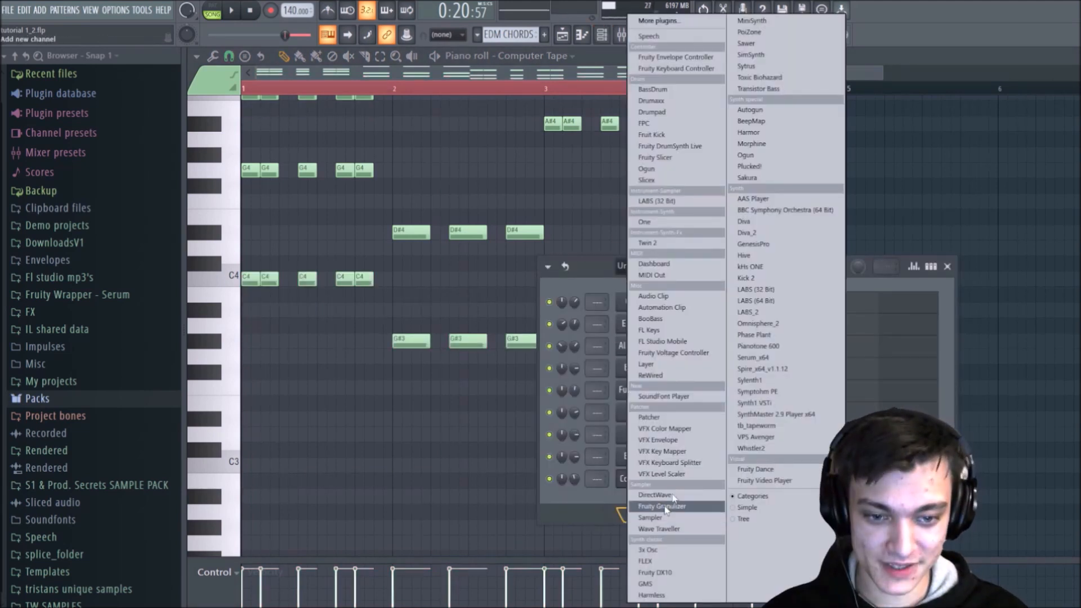
{"action": "left_click", "coordinate": [676, 563]}
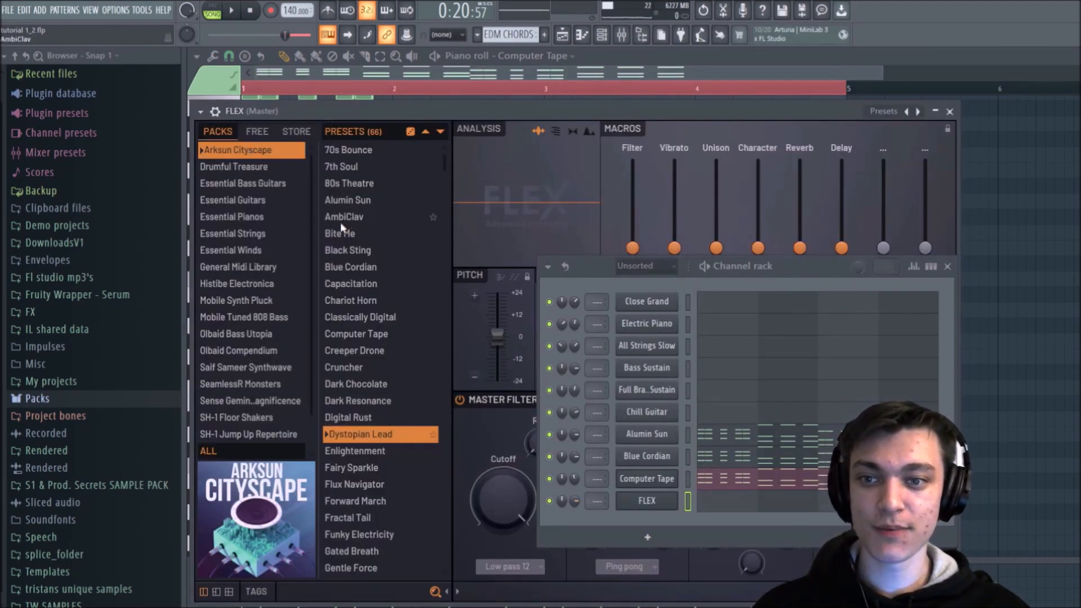
{"action": "left_click", "coordinate": [343, 233]}
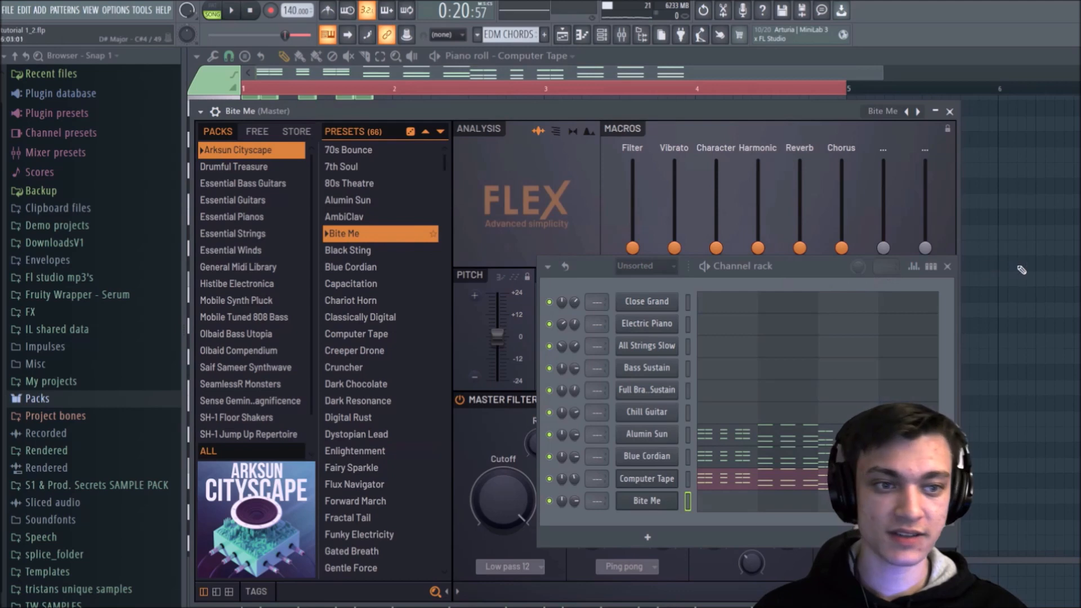
{"action": "left_click", "coordinate": [949, 267]}
{"action": "left_click", "coordinate": [950, 111]}
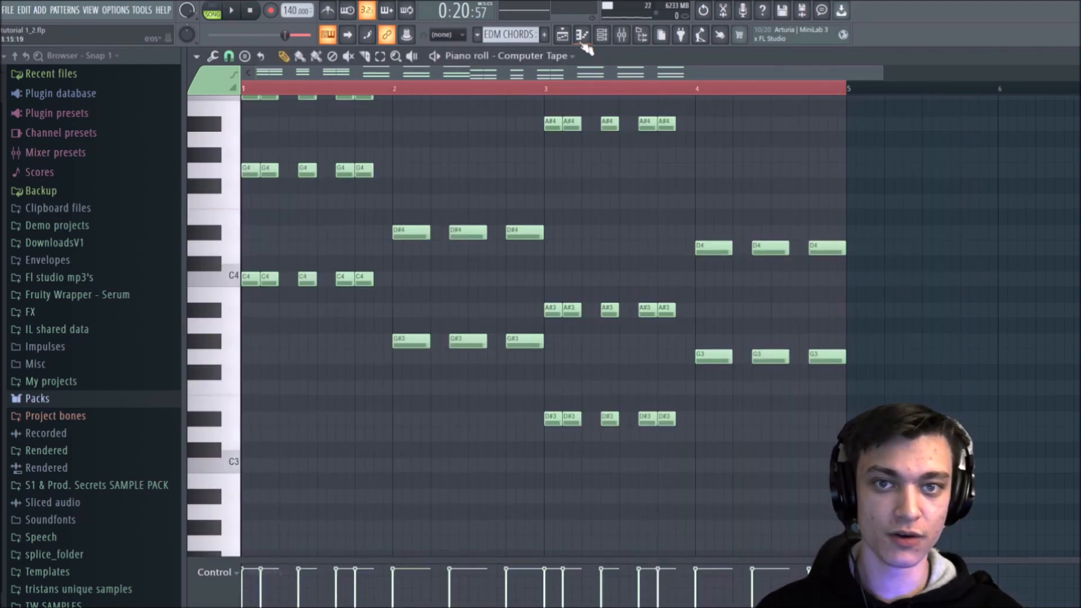
Step: Create a new pattern named BASS and place it on Track 2 from bar 13, four bars long beneath EDM CHORDS
{"action": "left_click", "coordinate": [563, 37]}
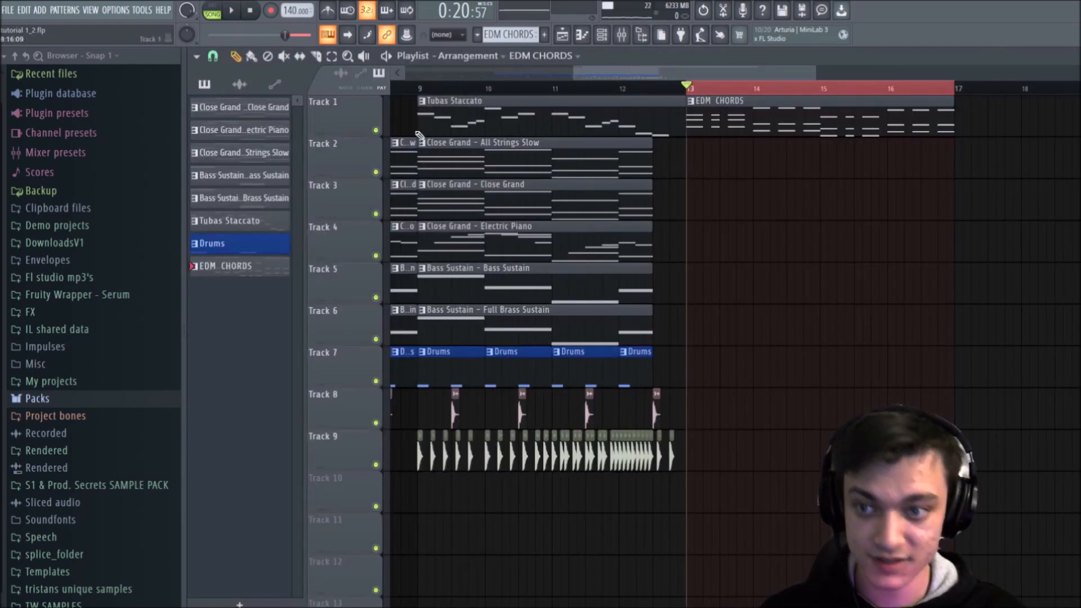
{"action": "left_click", "coordinate": [546, 34]}
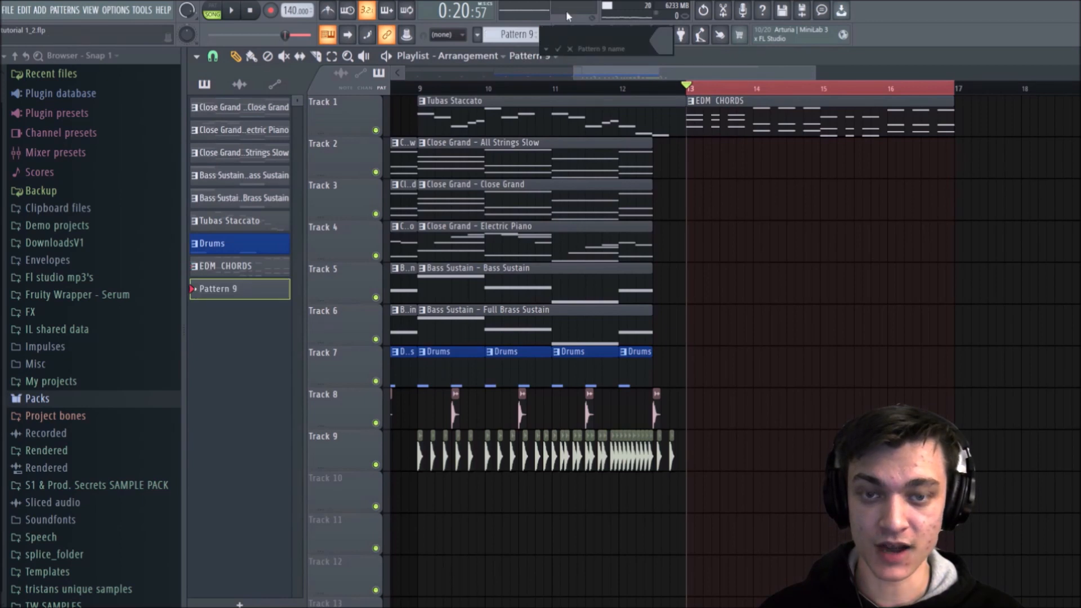
{"action": "type", "text": "BASS"}
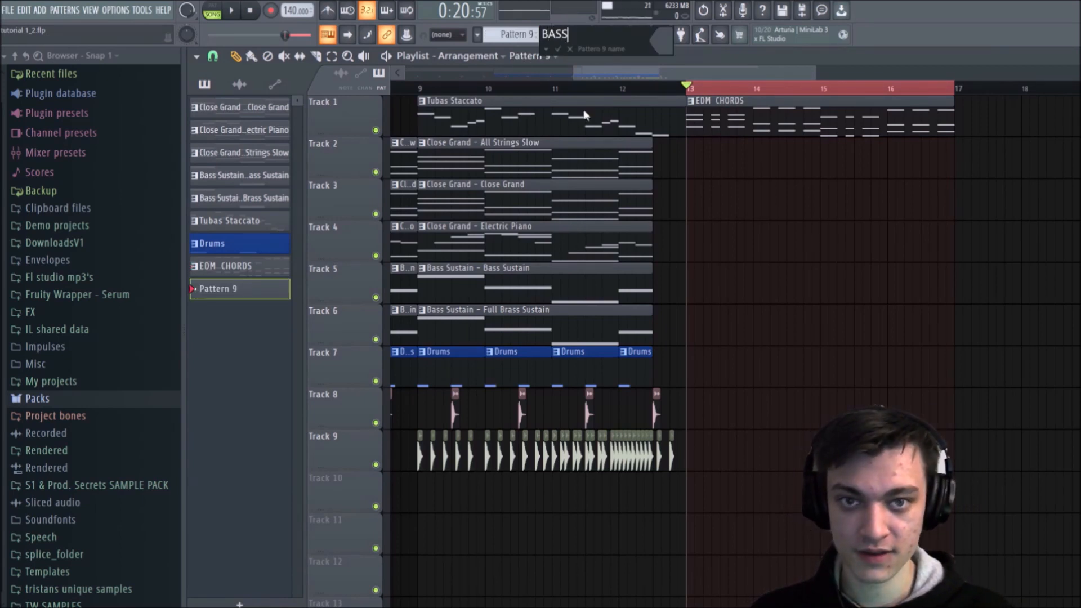
{"action": "left_click", "coordinate": [558, 49]}
{"action": "left_click", "coordinate": [692, 161]}
{"action": "left_click_drag", "start_coordinate": [753, 169], "coordinate": [994, 182]}
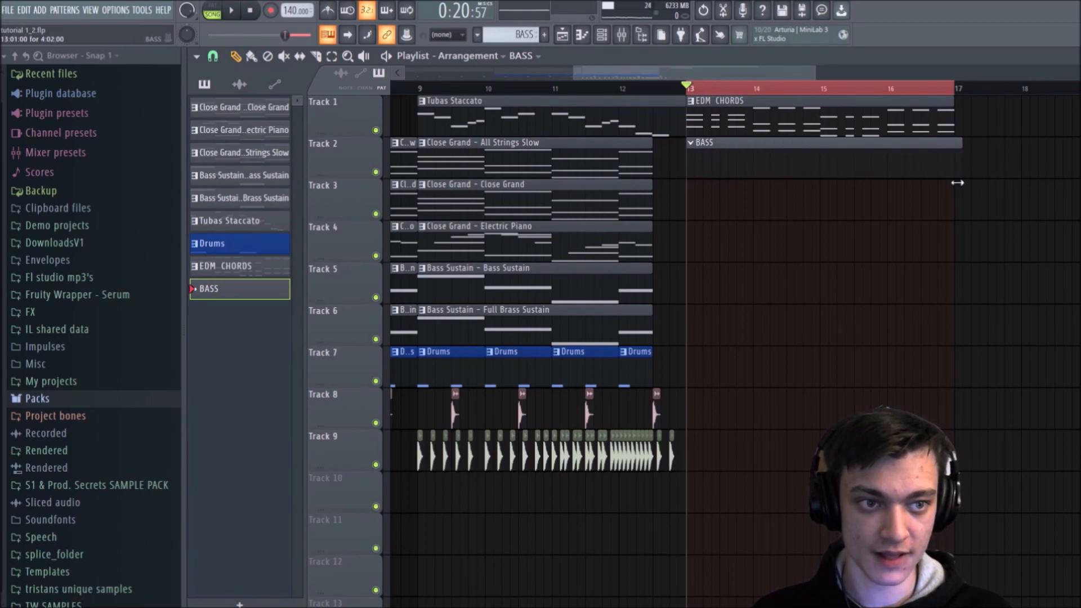
Step: Paste the copied root notes into the Bite Me channel's piano roll in the BASS pattern
{"action": "left_click", "coordinate": [602, 35]}
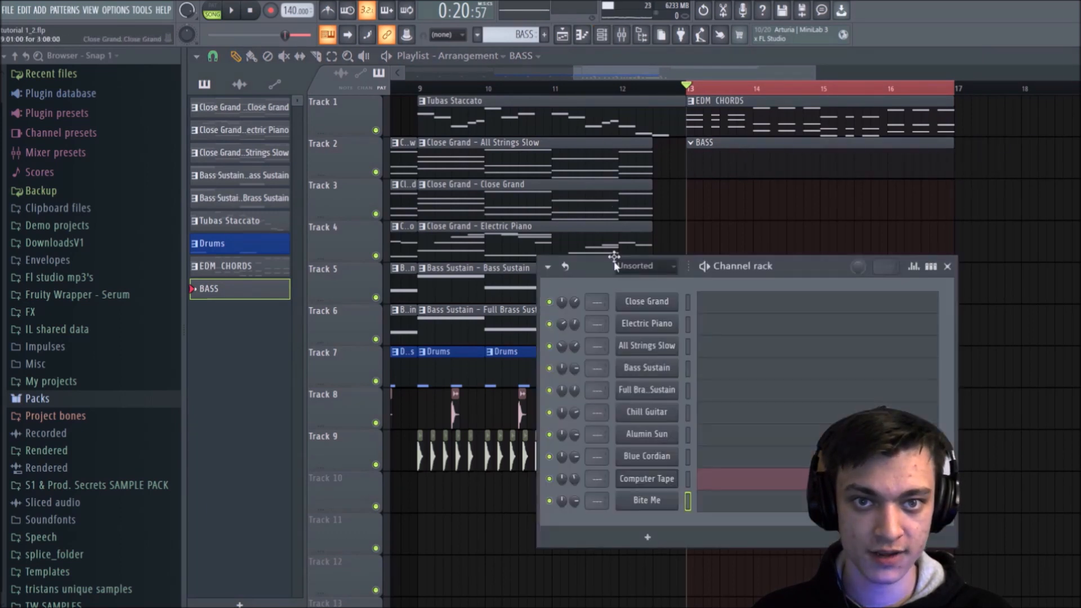
{"action": "right_click", "coordinate": [655, 500]}
{"action": "left_click", "coordinate": [692, 442]}
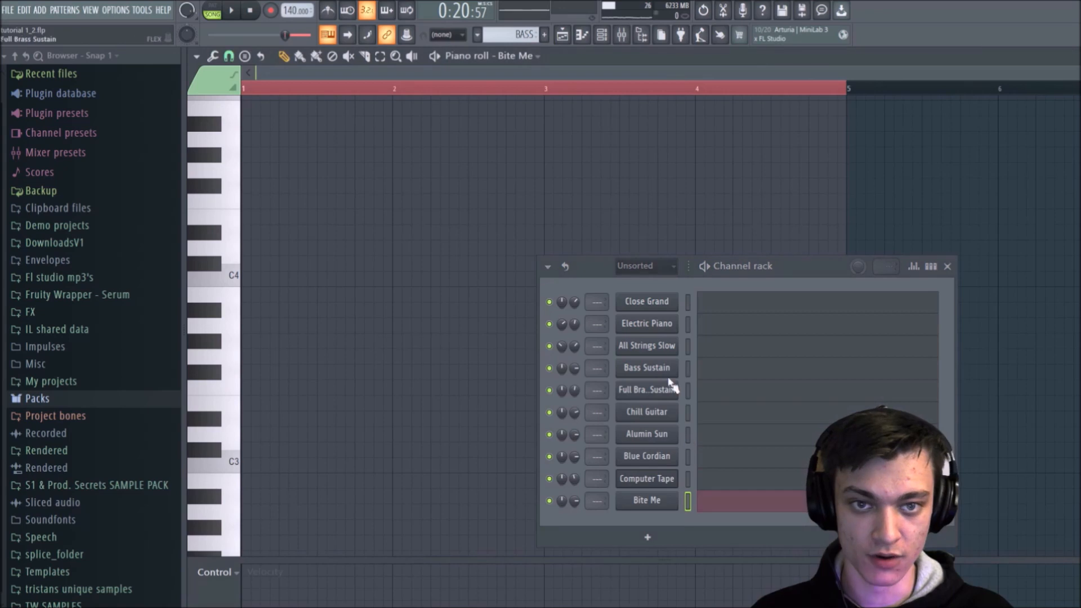
{"action": "key", "text": "ctrl+v"}
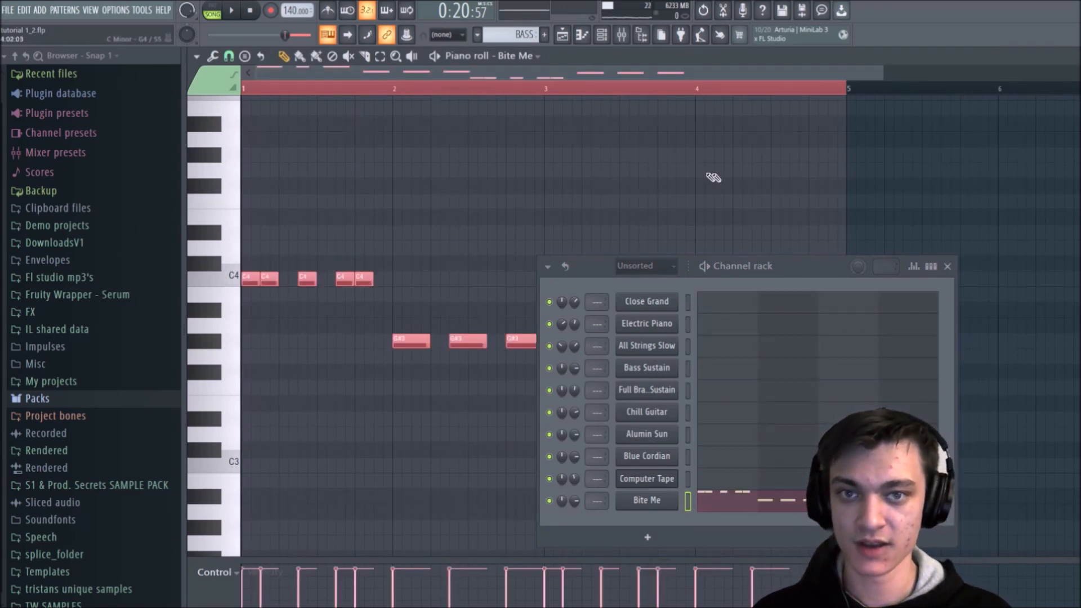
Step: Play the four bars to hear the Bite Me bass line together with the chords
{"action": "key", "text": "space"}
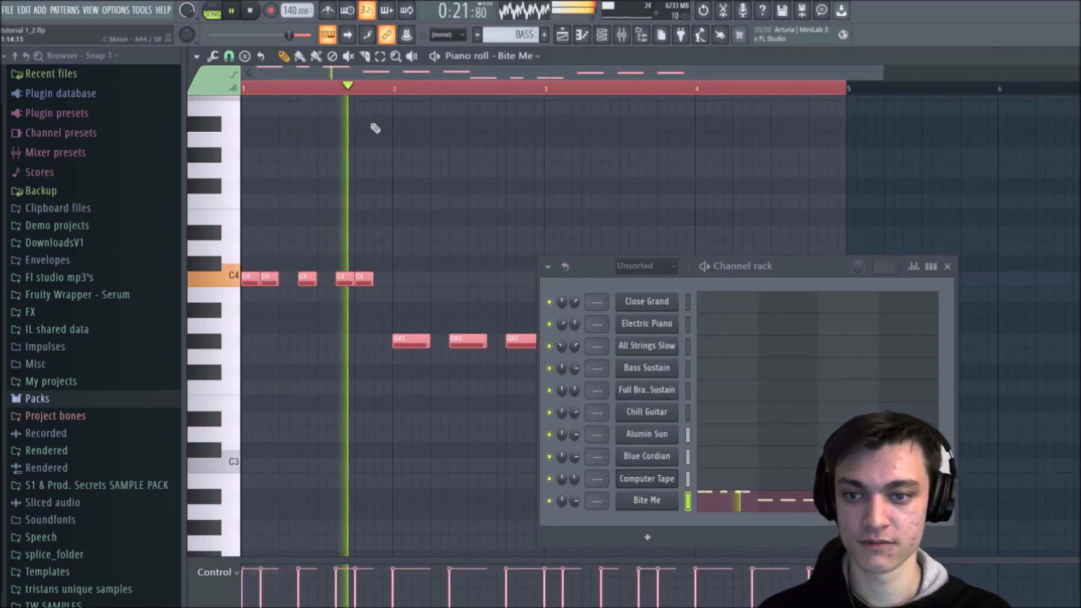
{"action": "left_click", "coordinate": [956, 270]}
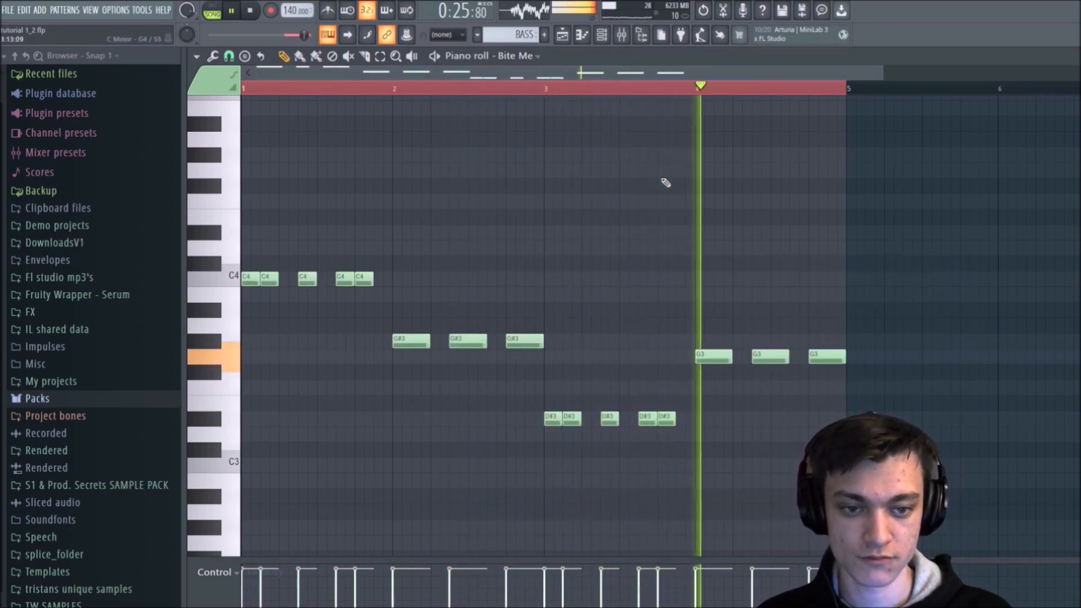
{"action": "key", "text": "space"}
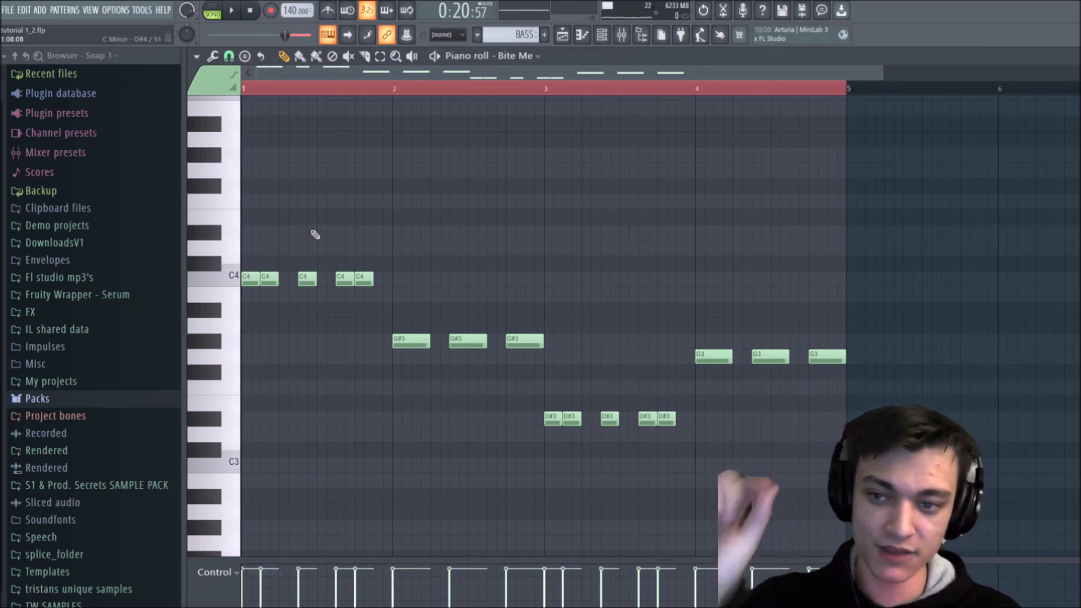
Step: Raise the second and last bass notes in bars 1 and 3 and the middle notes in bars 2 and 4 an octave, and play the result
{"action": "scroll", "coordinate": [309, 236], "scroll_direction": "up", "scroll_amount": 3}
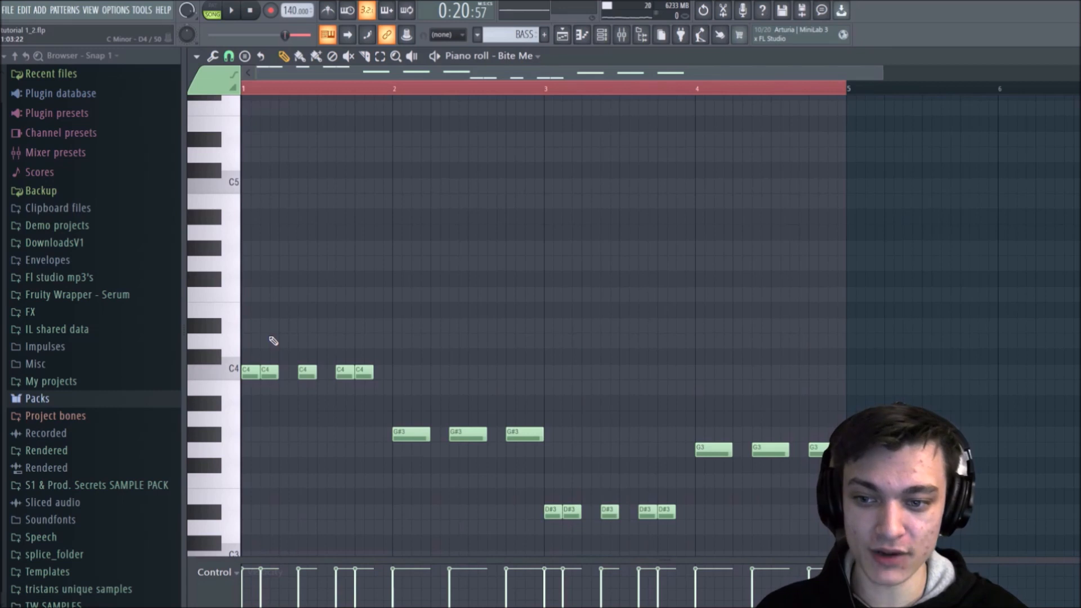
{"action": "left_click_drag", "start_coordinate": [269, 334], "coordinate": [270, 411]}
{"action": "left_click_drag", "start_coordinate": [370, 362], "coordinate": [370, 405]}
{"action": "left_click_drag", "start_coordinate": [475, 412], "coordinate": [489, 466]}
{"action": "left_click_drag", "start_coordinate": [580, 506], "coordinate": [586, 524]}
{"action": "left_click_drag", "start_coordinate": [666, 503], "coordinate": [683, 539]}
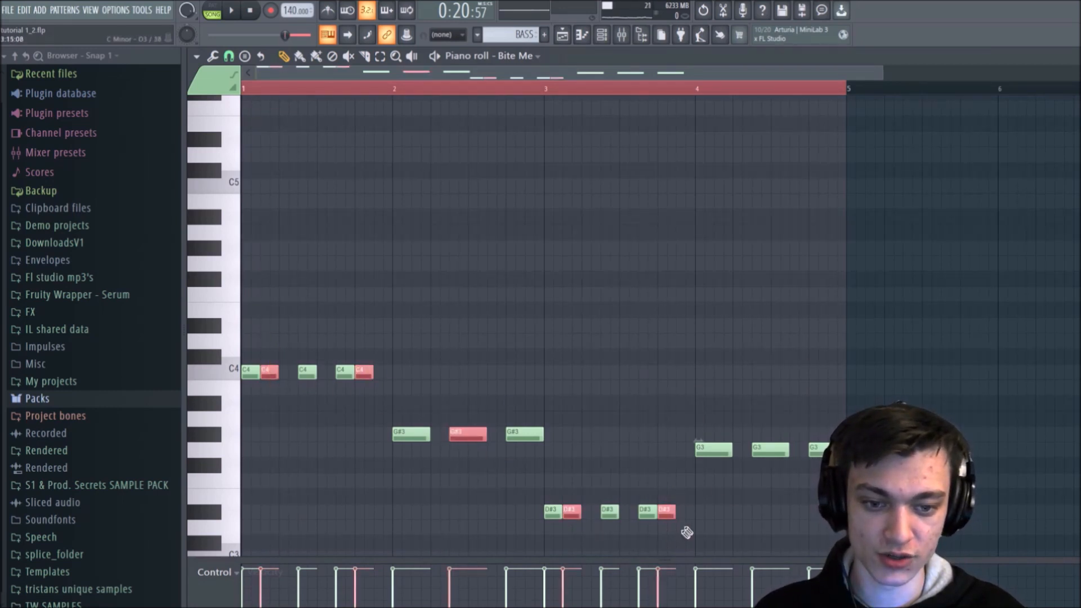
{"action": "left_click_drag", "start_coordinate": [777, 428], "coordinate": [776, 532]}
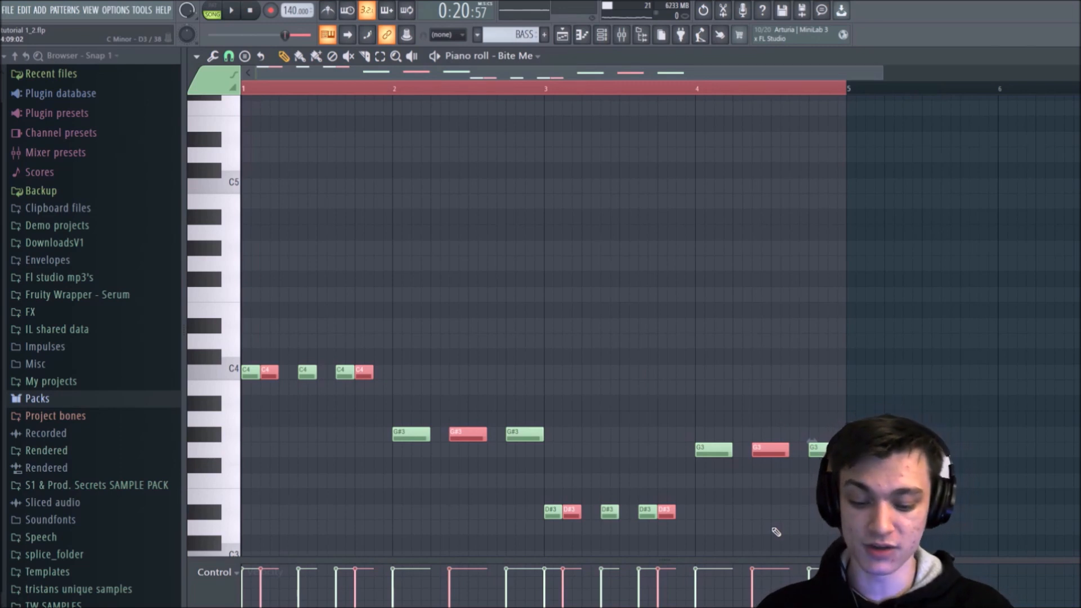
{"action": "key", "text": "ctrl+Up"}
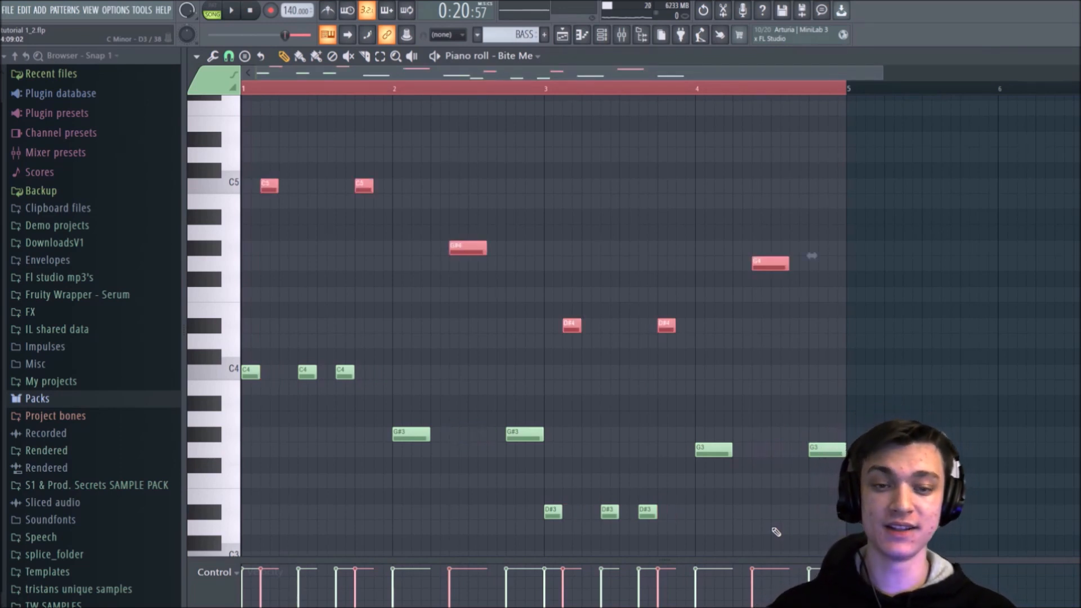
{"action": "key", "text": "ctrl+d"}
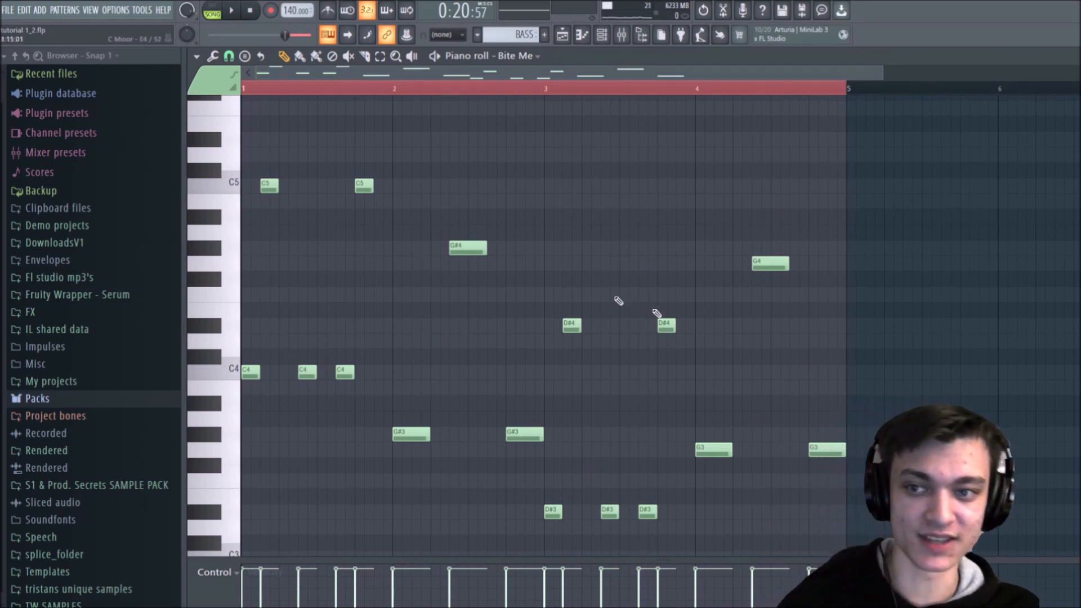
{"action": "key", "text": "space"}
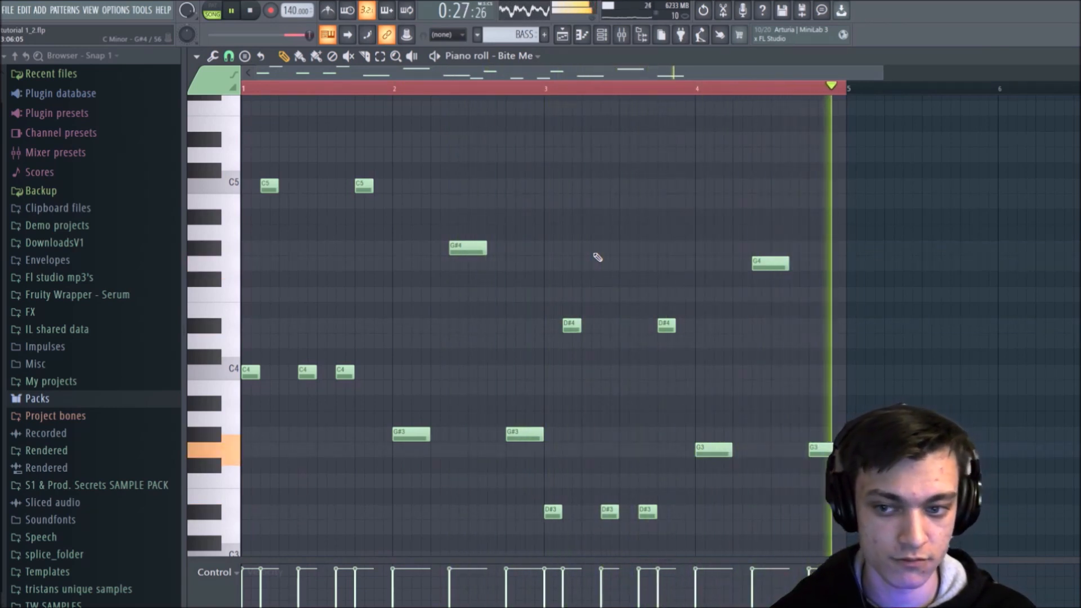
{"action": "key", "text": "space"}
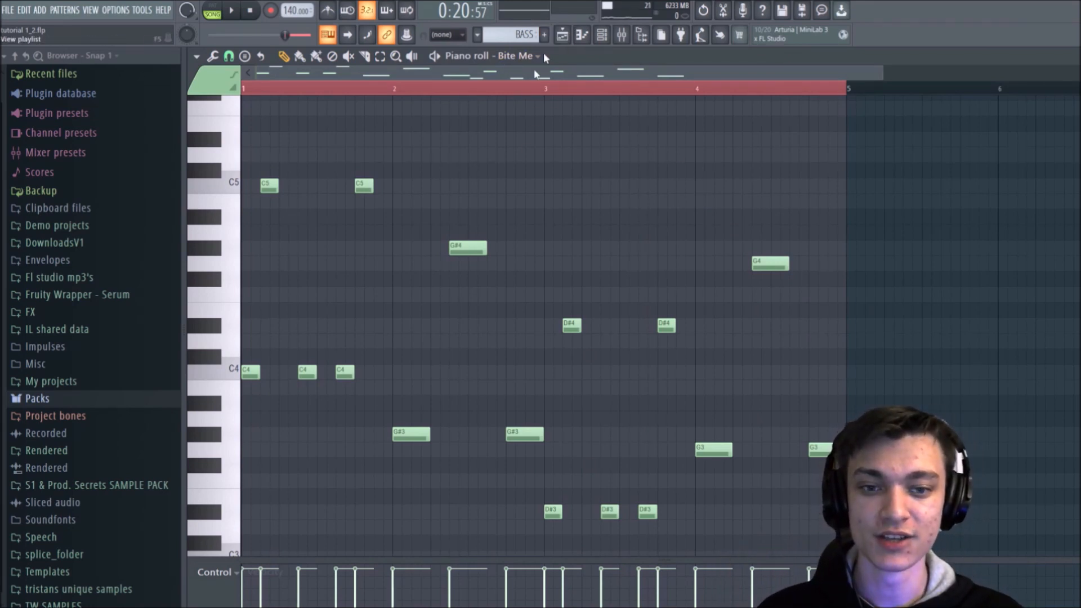
Step: Clone the Bite Me channel and copy its bass notes into the clone
{"action": "left_click", "coordinate": [582, 35]}
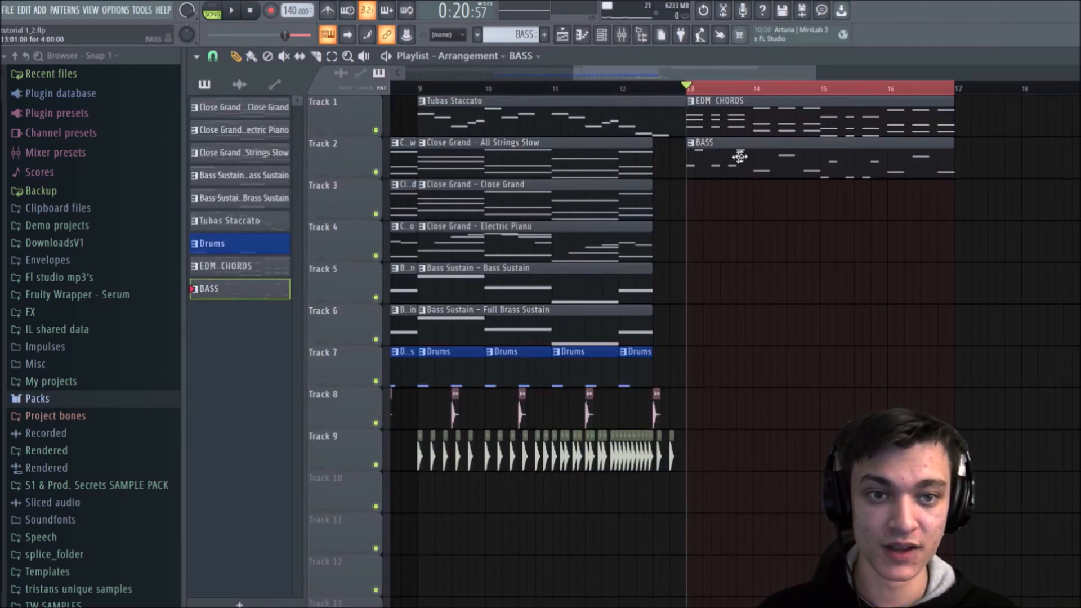
{"action": "key", "text": "F6"}
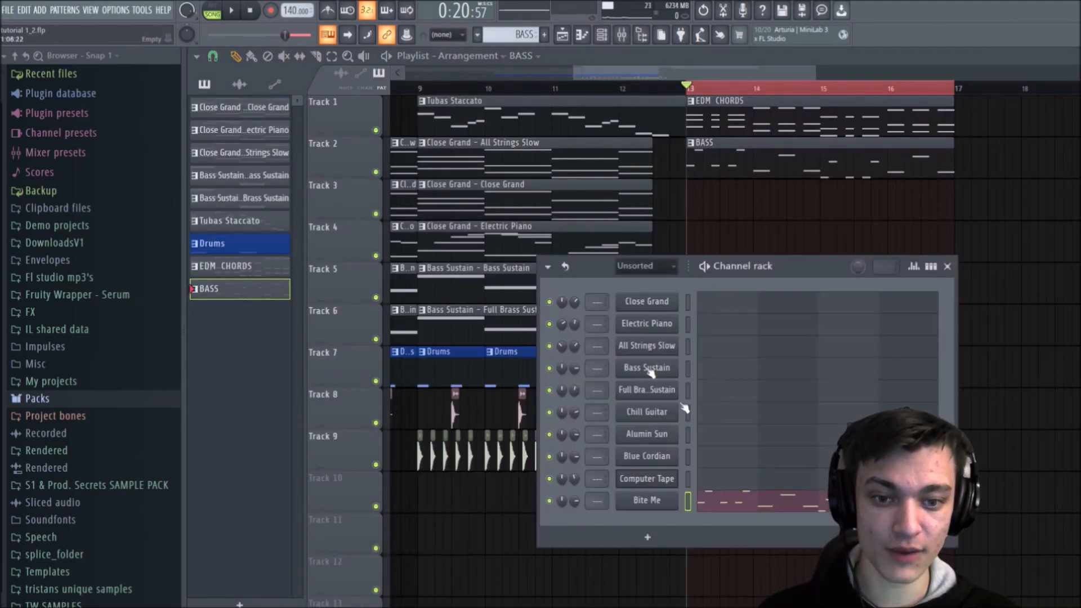
{"action": "right_click", "coordinate": [715, 510]}
{"action": "left_click", "coordinate": [704, 533]}
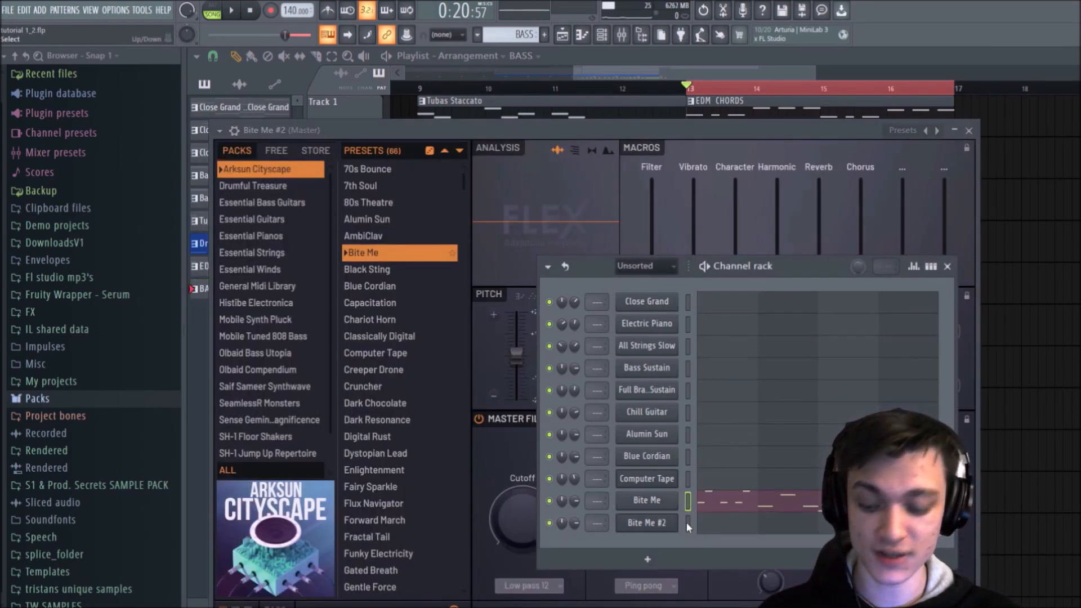
{"action": "key", "text": "ctrl+v"}
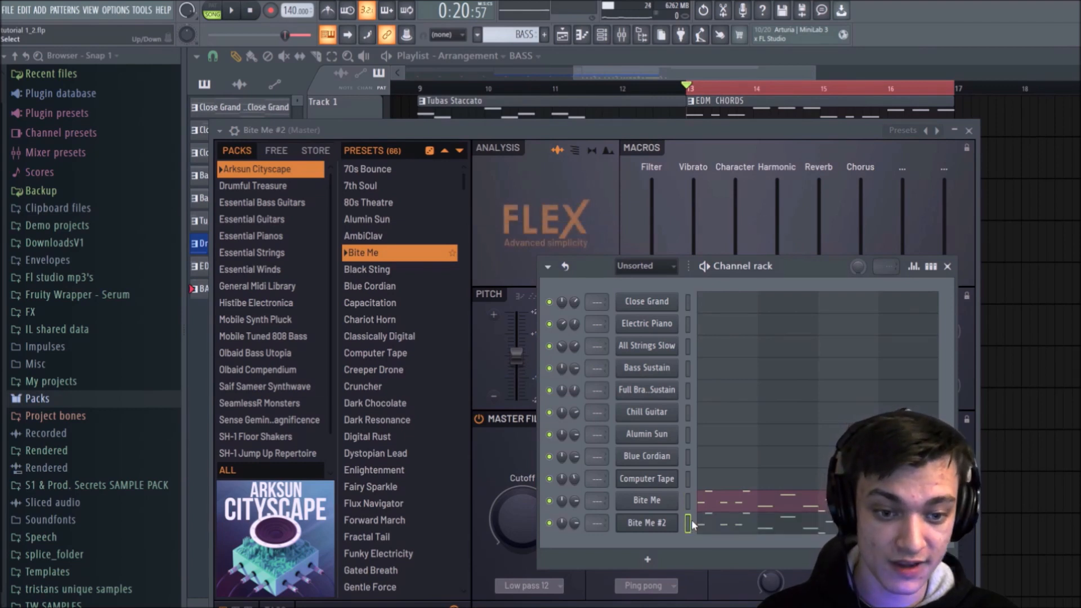
Step: Load the Black Sting preset on the cloned bass channel, auditioning it with Track 1 and Bite Me muted and then together with Bite Me
{"action": "left_click", "coordinate": [550, 500]}
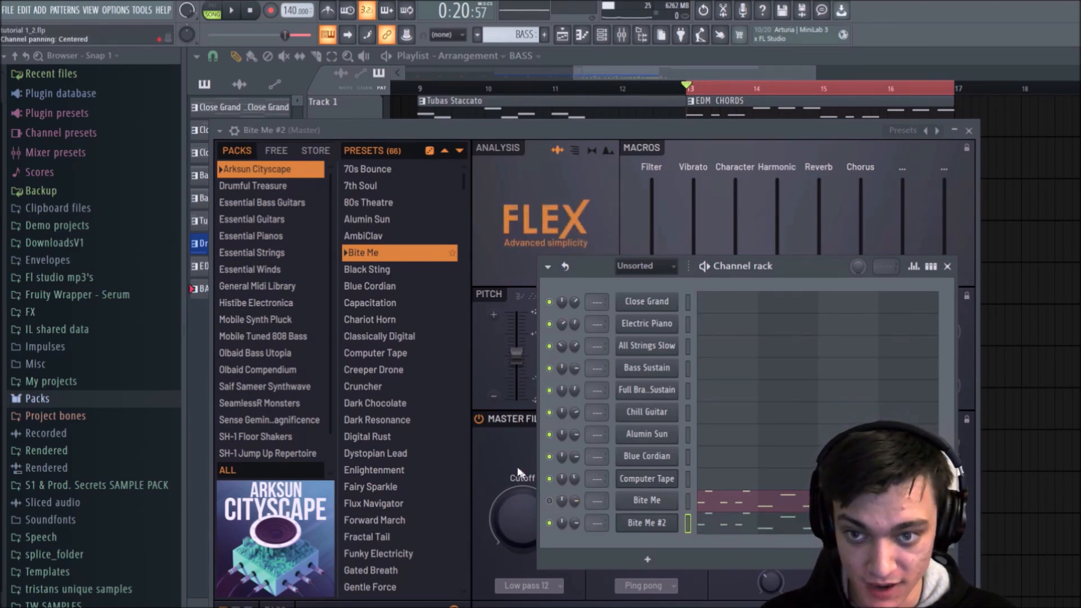
{"action": "key", "text": "space"}
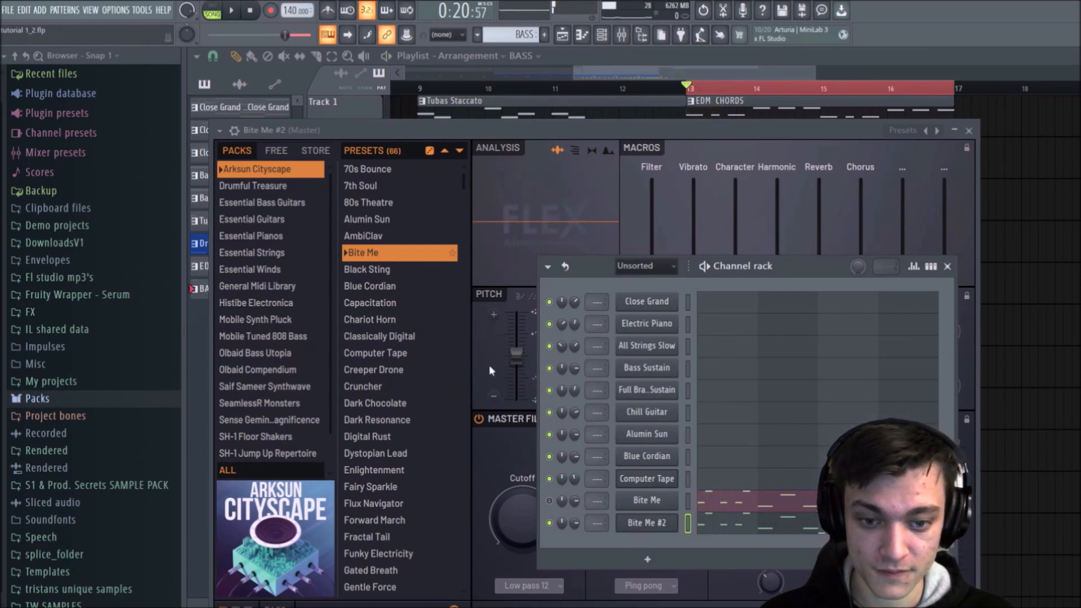
{"action": "left_click", "coordinate": [969, 130]}
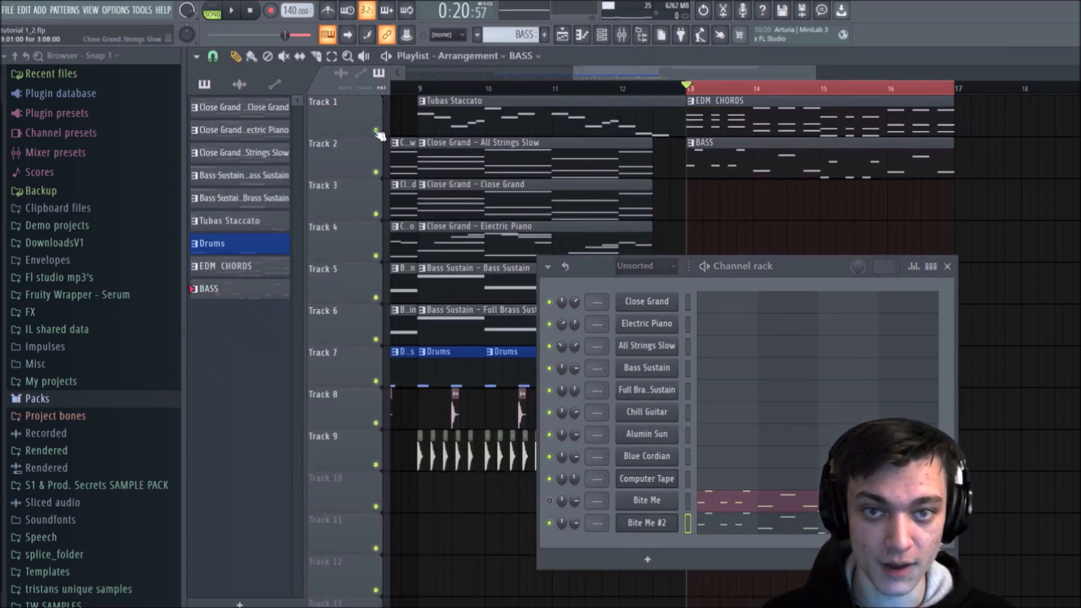
{"action": "left_click", "coordinate": [376, 130]}
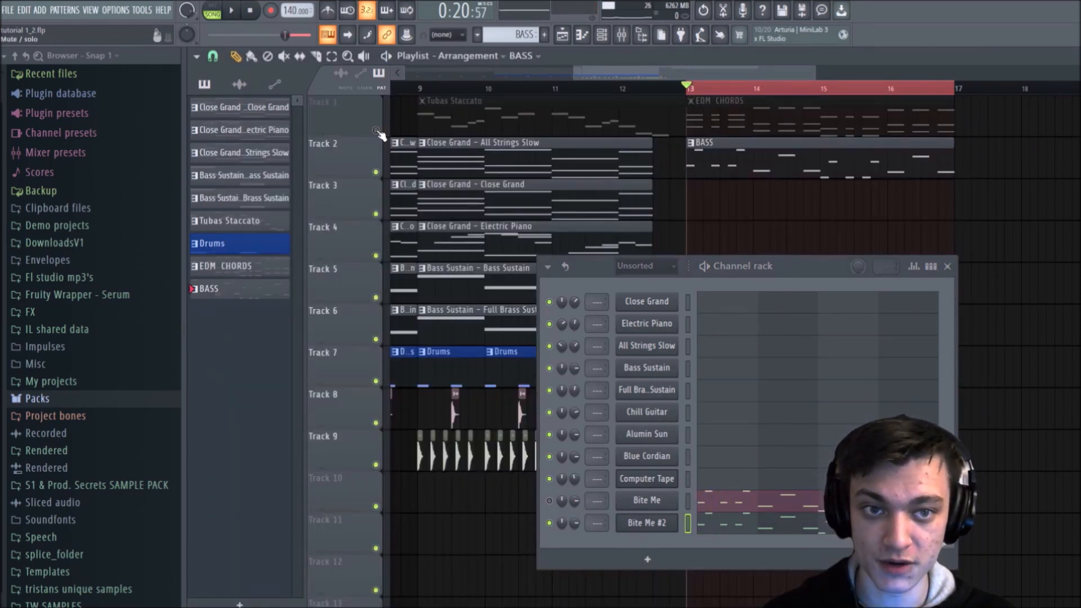
{"action": "left_click", "coordinate": [675, 524]}
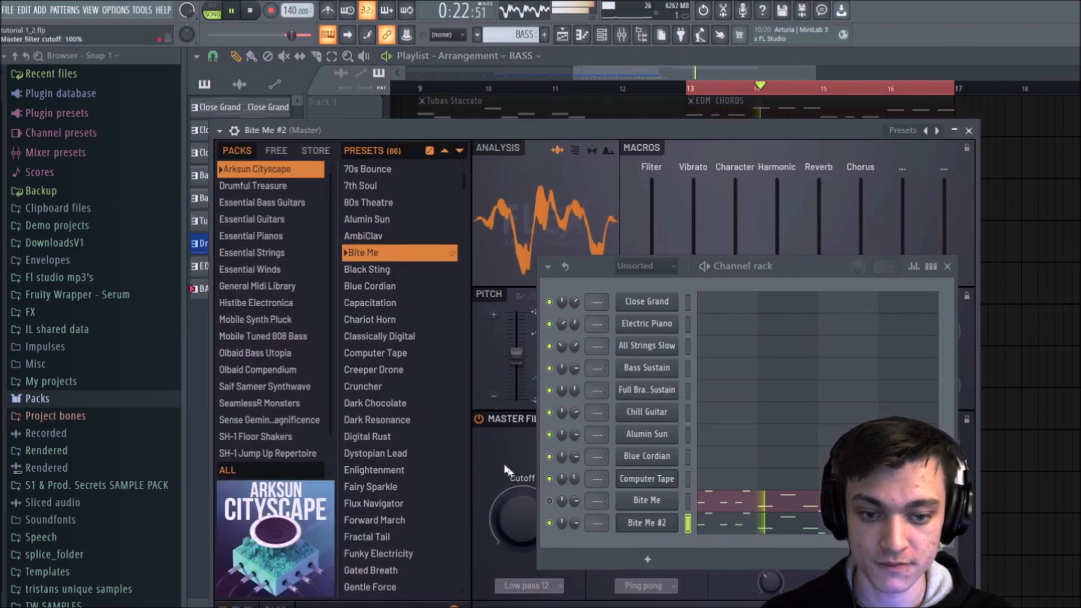
{"action": "left_click", "coordinate": [372, 269]}
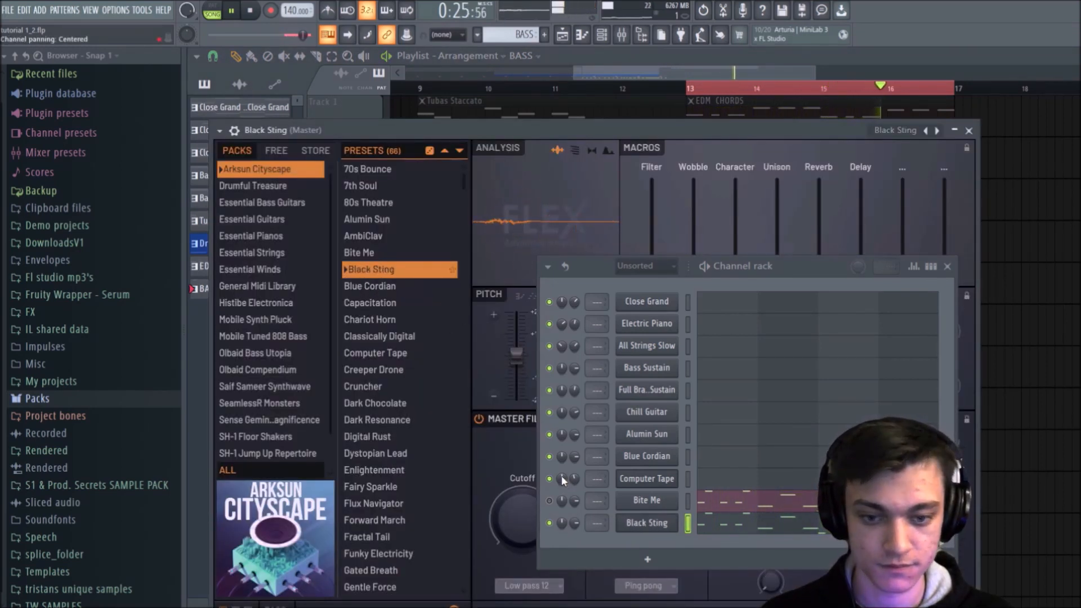
{"action": "left_click", "coordinate": [549, 500]}
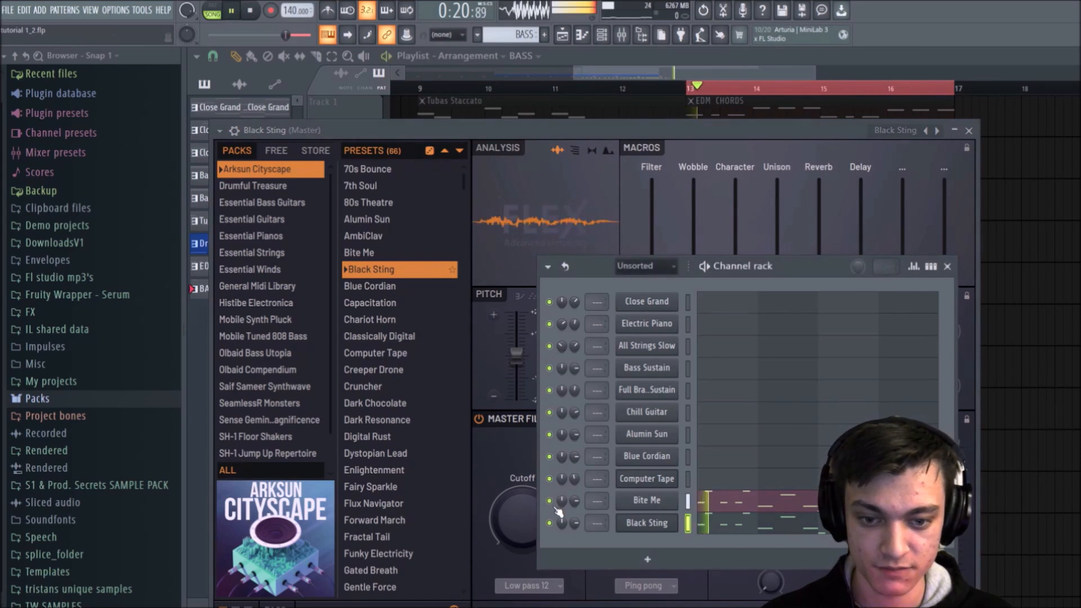
{"action": "key", "text": "space"}
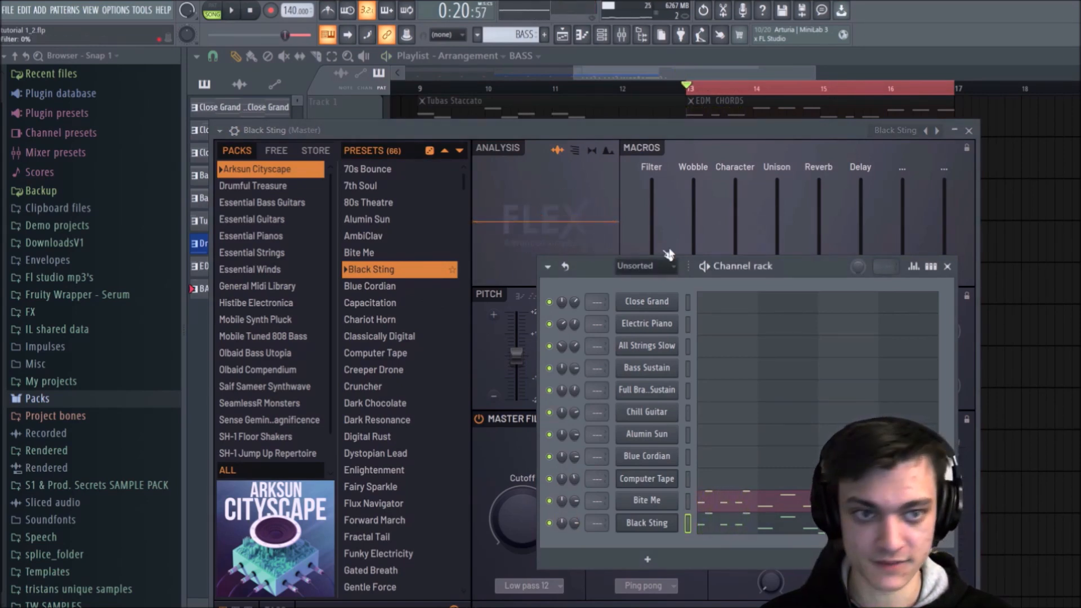
Step: Unmute Track 1 and play the four bars to hear the chords together with the layered bass
{"action": "left_click", "coordinate": [948, 267]}
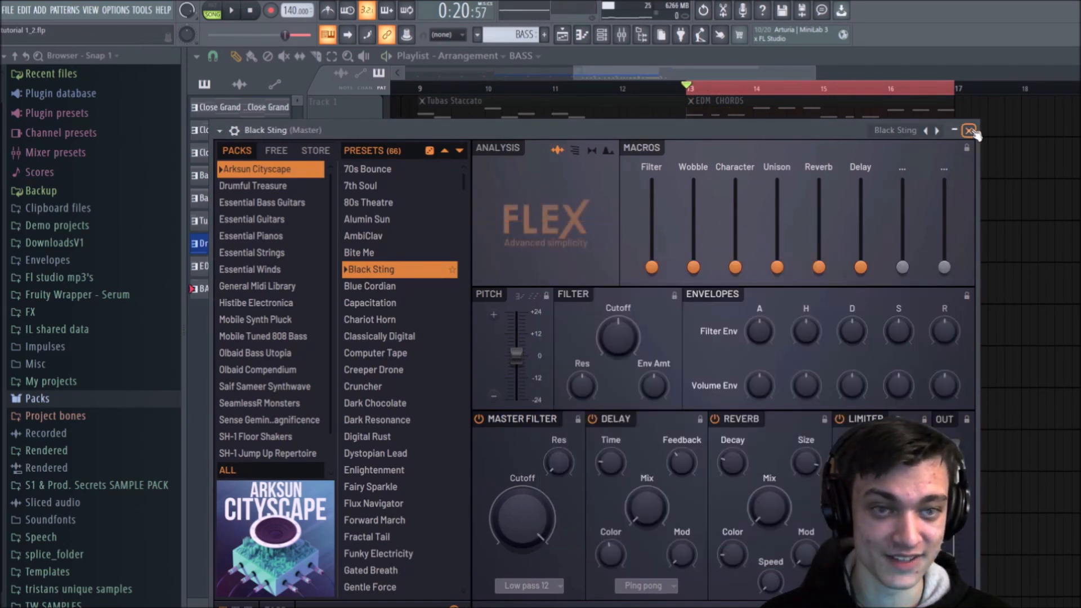
{"action": "left_click", "coordinate": [970, 131]}
{"action": "left_click", "coordinate": [376, 130]}
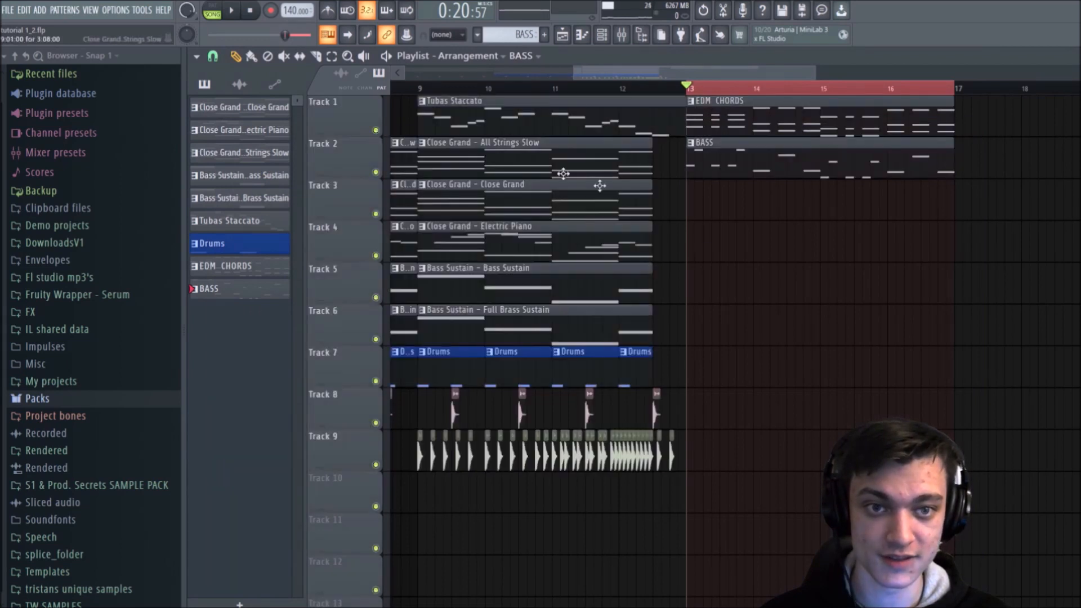
{"action": "key", "text": "space"}
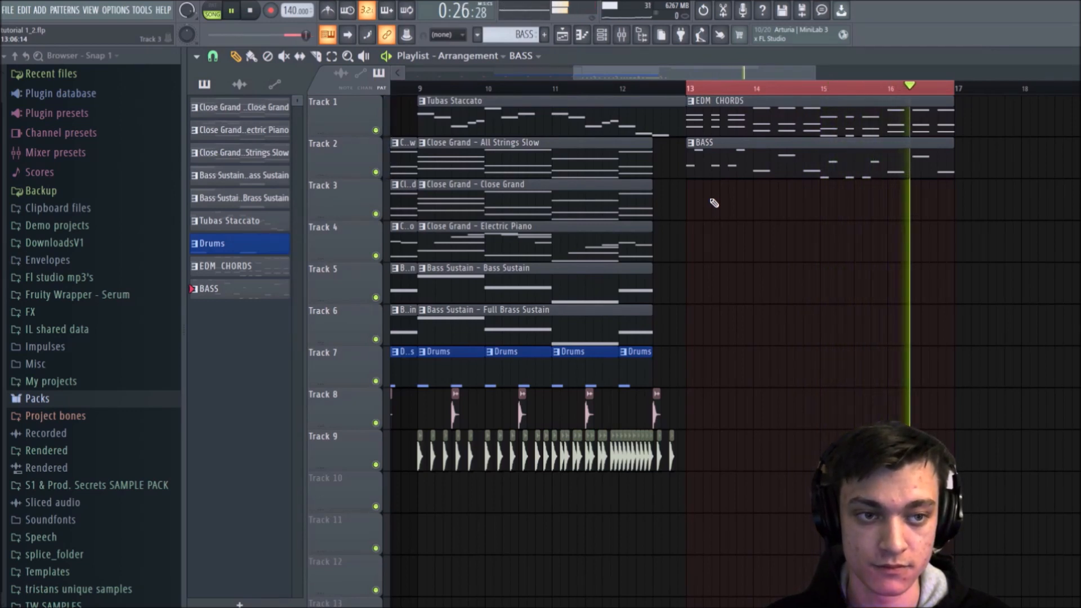
{"action": "key", "text": "space"}
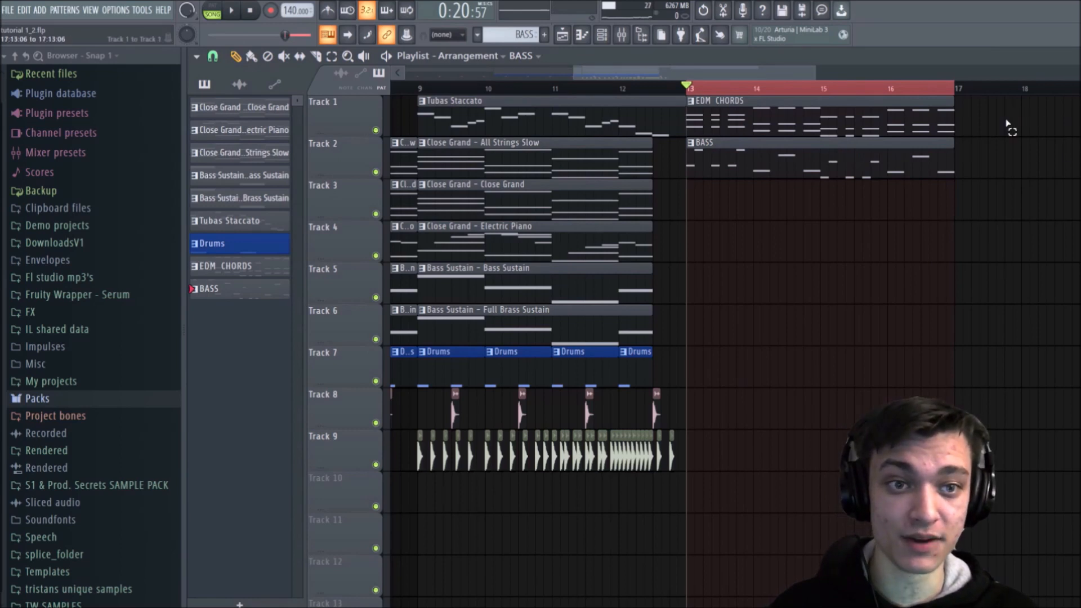
Step: Move the EDM CHORDS and BASS clips down one track, to Tracks 2 and 3
{"action": "left_click_drag", "start_coordinate": [1009, 98], "coordinate": [818, 197]}
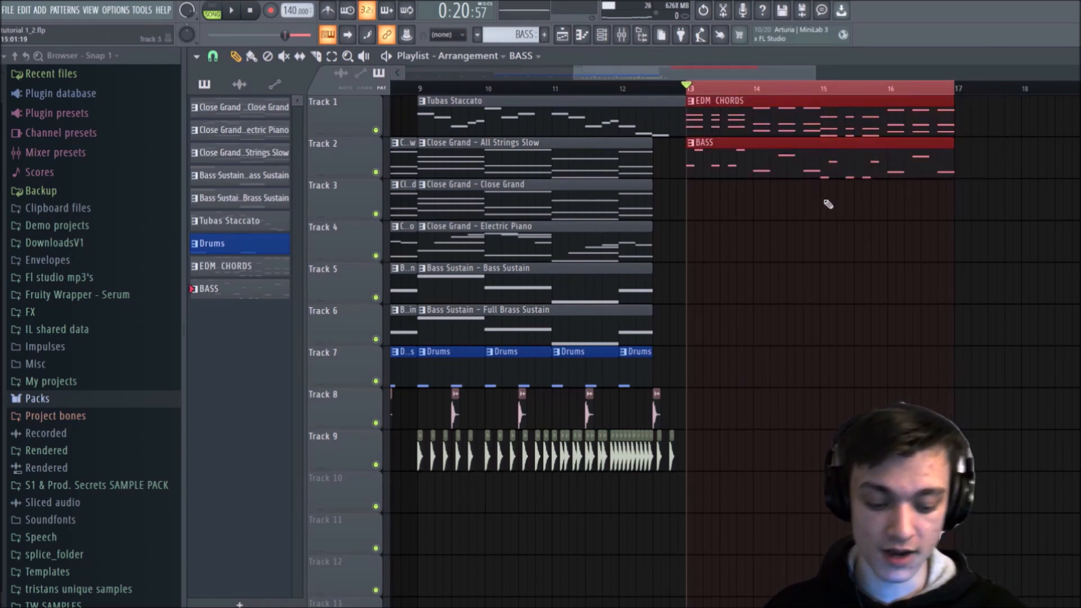
{"action": "key", "text": "shift+Down"}
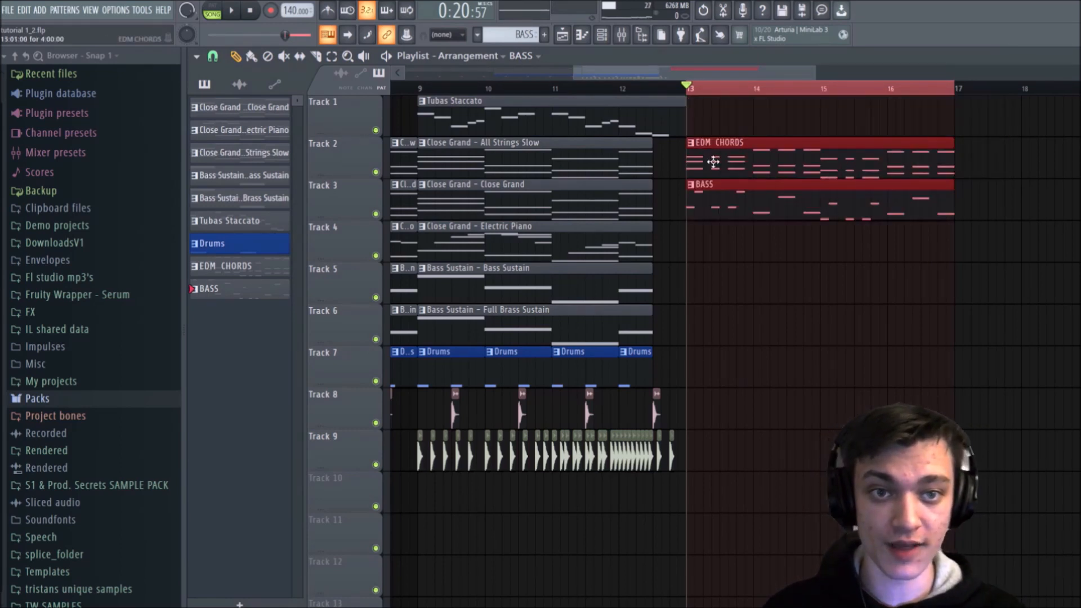
{"action": "left_click", "coordinate": [770, 112], "text": "ctrl"}
Step: Place a temporary Tubas Staccato clip at bar 13 on Track 1, copy its Chill Guitar melody notes, and remove the clip
{"action": "left_click", "coordinate": [664, 107]}
{"action": "mouse_move", "coordinate": [703, 106]}
{"action": "left_mouse_down"}
{"action": "mouse_move", "coordinate": [684, 115]}
{"action": "mouse_move", "coordinate": [721, 117]}
{"action": "left_mouse_up"}
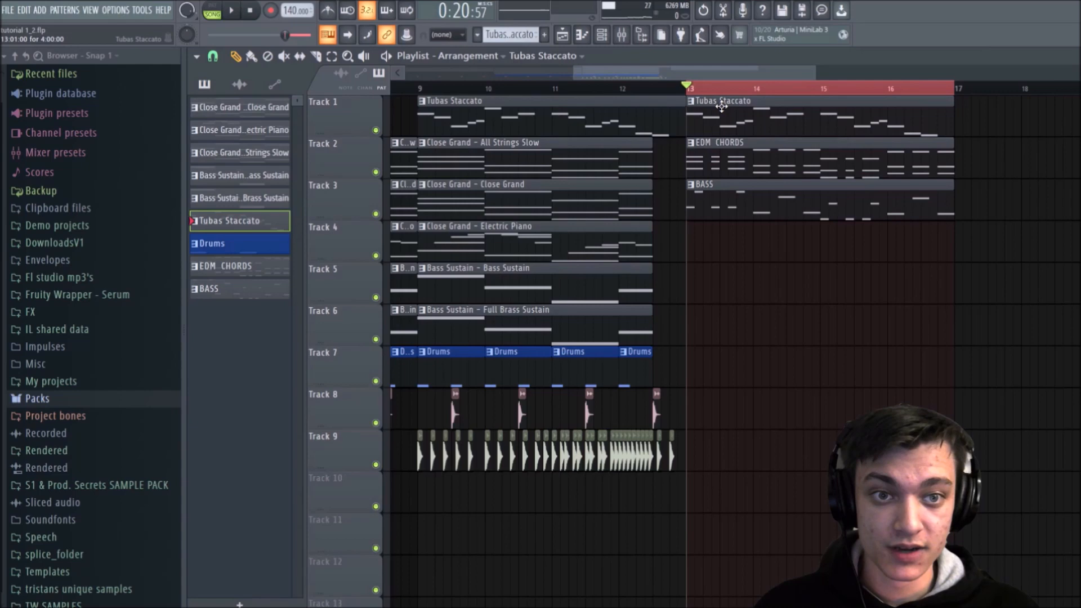
{"action": "double_click", "coordinate": [721, 107]}
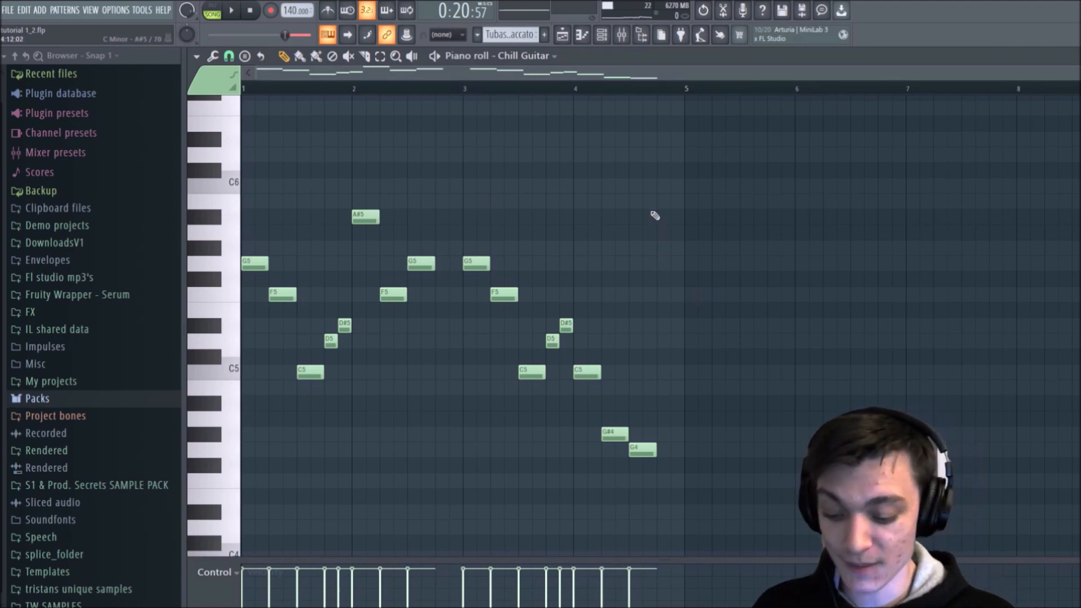
{"action": "left_click", "coordinate": [562, 34]}
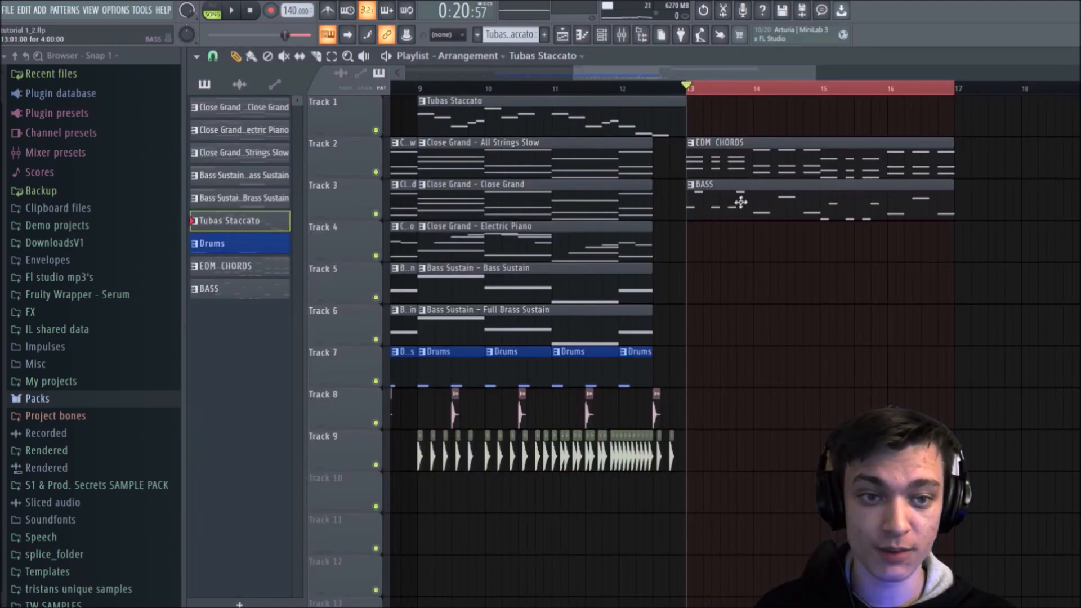
Step: Create a new pattern named Melody and place it on Track 1 across bars 13 to 16
{"action": "left_click", "coordinate": [546, 35]}
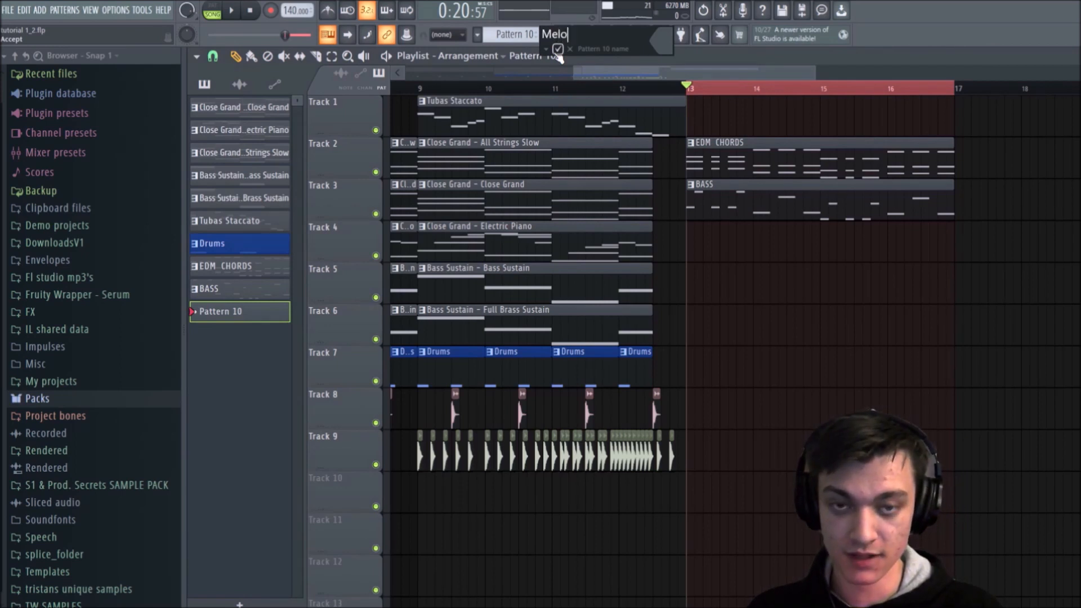
{"action": "left_click", "coordinate": [557, 50]}
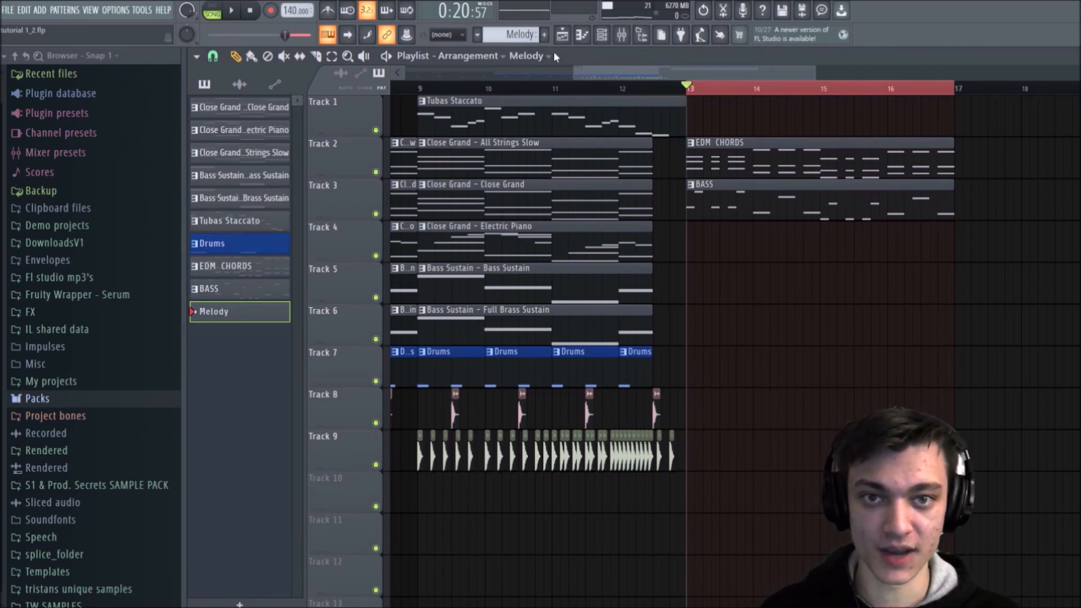
{"action": "left_click_drag", "start_coordinate": [751, 121], "coordinate": [951, 130]}
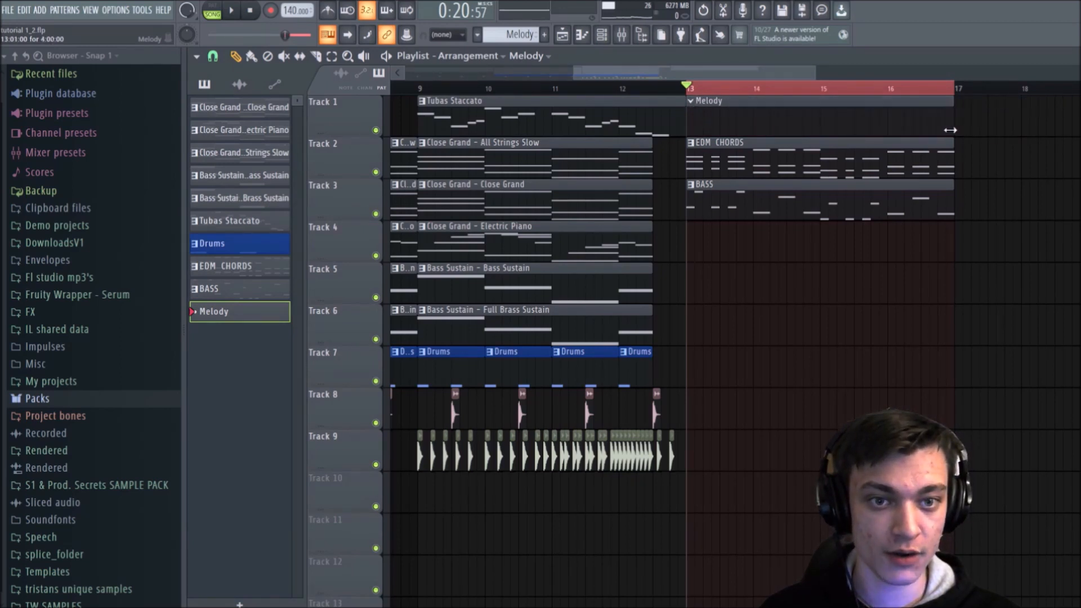
Step: Add a FLEX instrument channel for the Melody pattern and browse the Arksun Cityscape presets
{"action": "key", "text": "F6"}
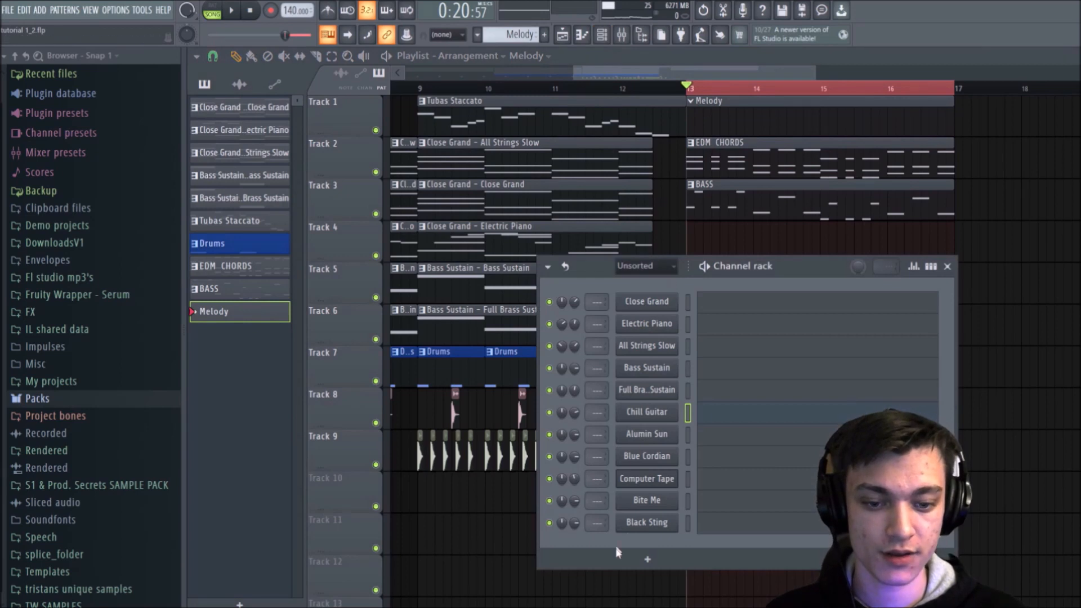
{"action": "left_click", "coordinate": [648, 559]}
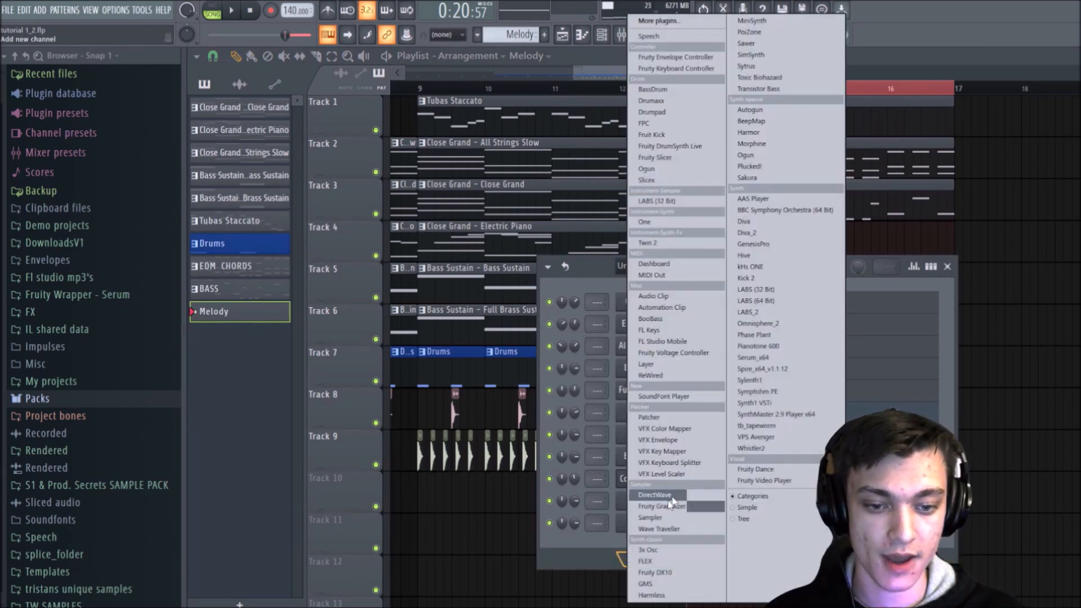
{"action": "left_click", "coordinate": [643, 562]}
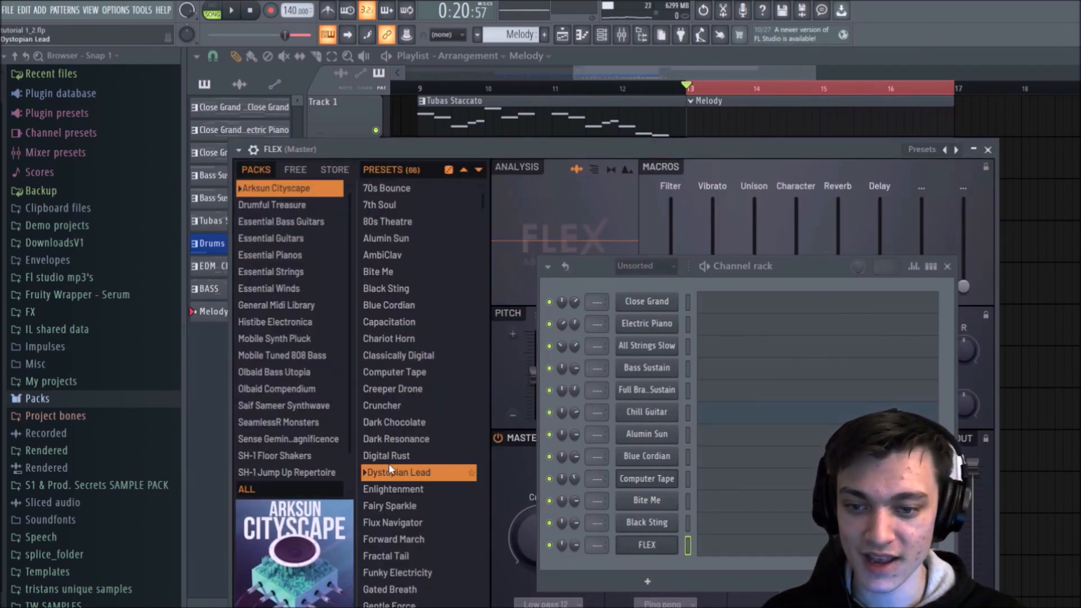
{"action": "scroll", "coordinate": [388, 456], "scroll_direction": "down", "scroll_amount": 4}
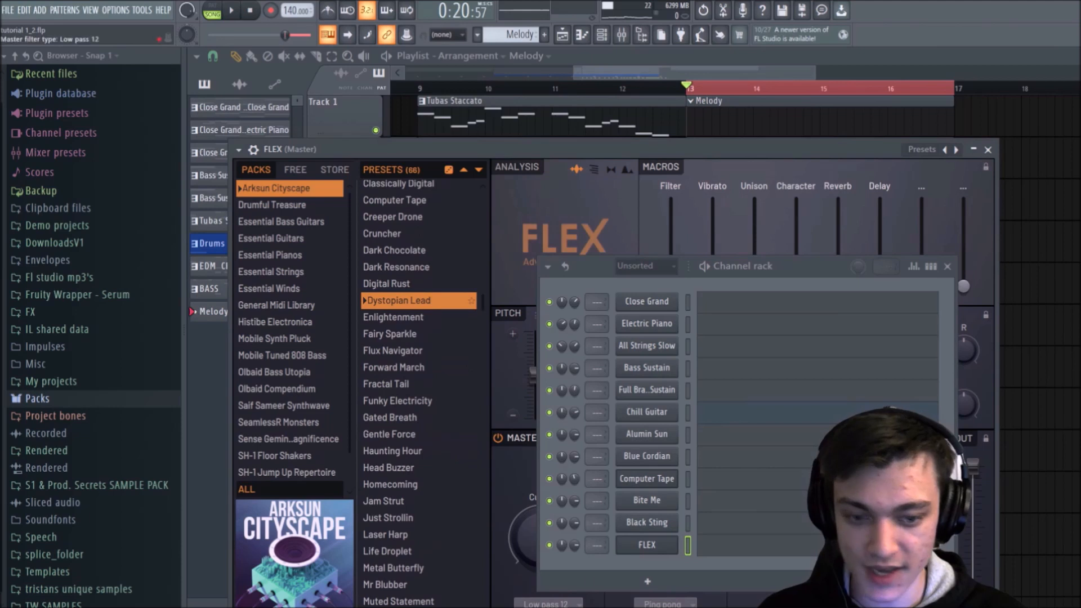
Step: Paste the copied melody notes into the FLEX channel's piano roll, deselect them, and return to the playlist
{"action": "right_click", "coordinate": [642, 547]}
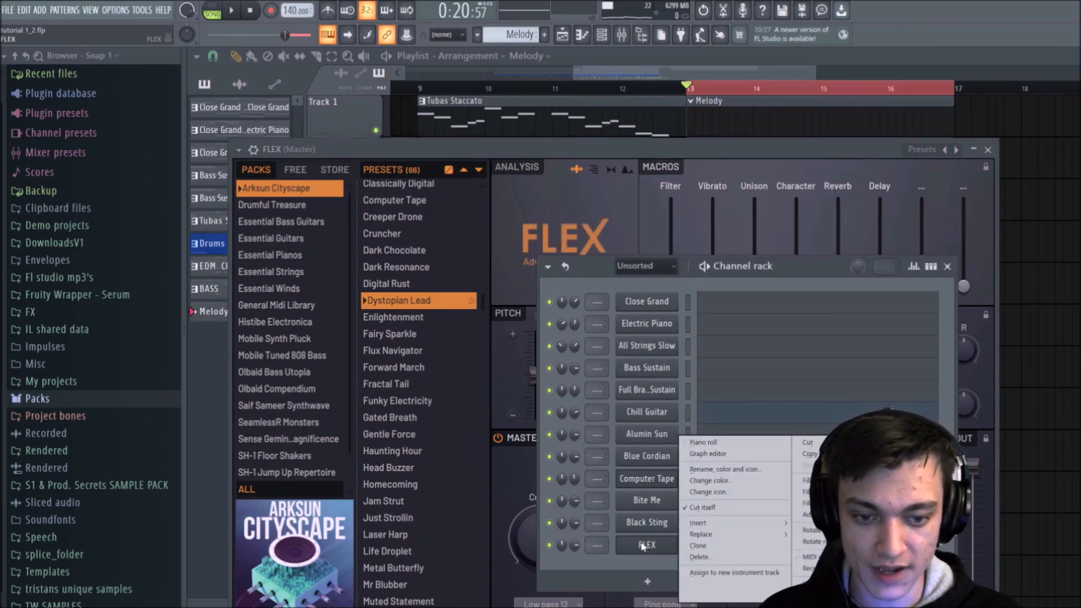
{"action": "left_click", "coordinate": [694, 443]}
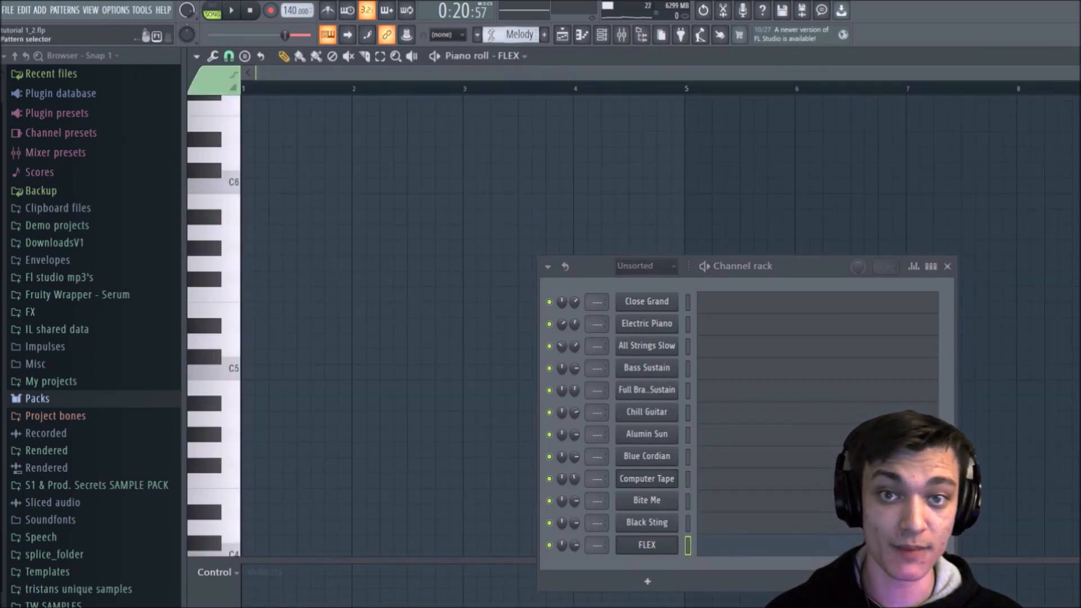
{"action": "key", "text": "ctrl+v"}
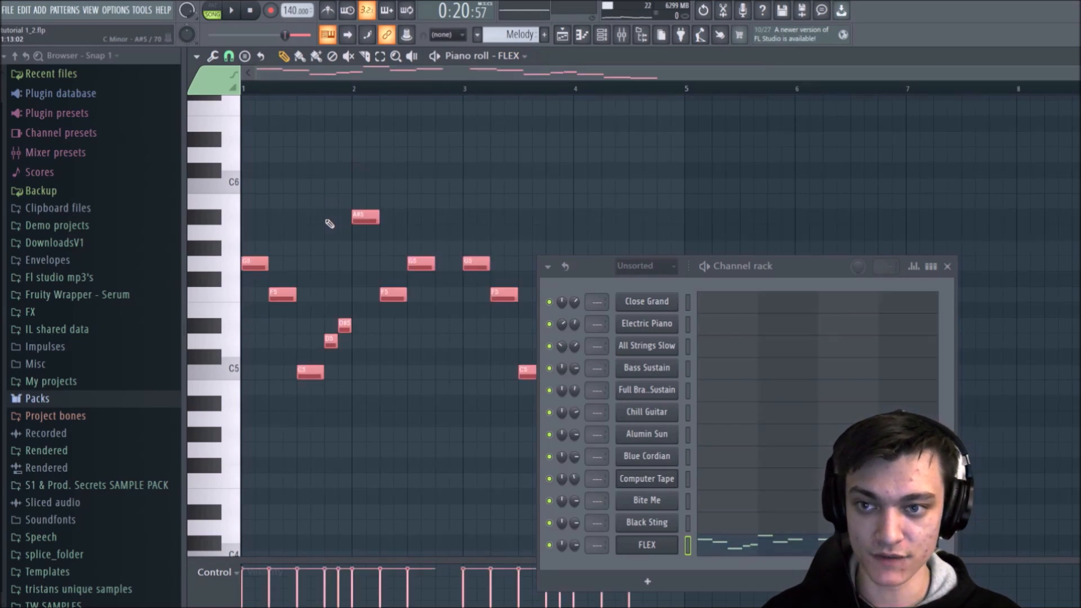
{"action": "key", "text": "ctrl+d"}
{"action": "left_click", "coordinate": [949, 268]}
{"action": "left_click", "coordinate": [562, 34]}
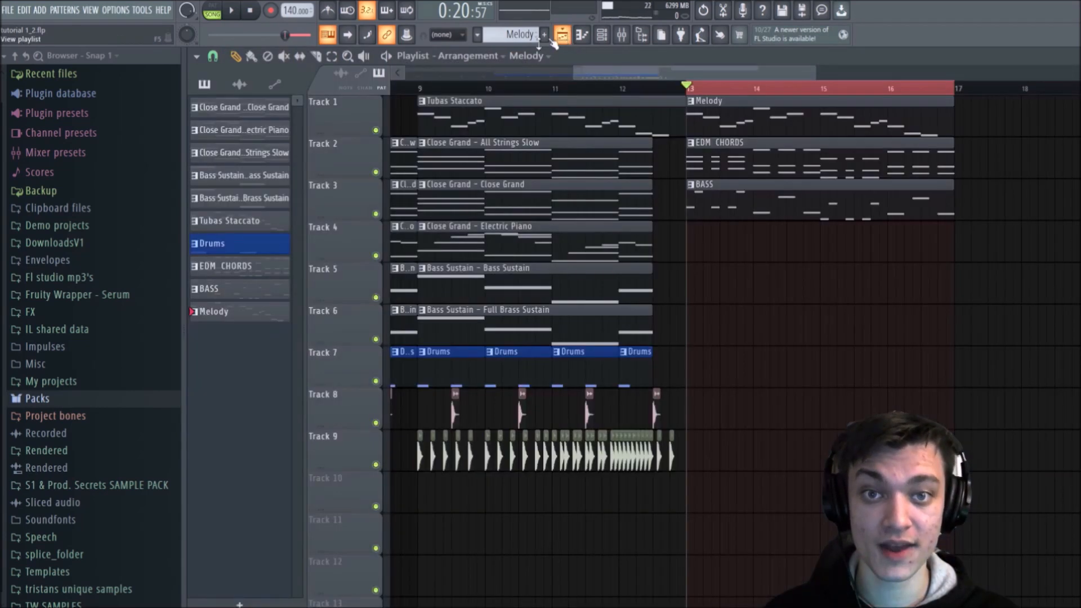
Step: Solo Track 1 and play the Melody clip to hear its current FLEX sound
{"action": "left_click", "coordinate": [376, 132], "text": "ctrl"}
{"action": "key", "text": "space"}
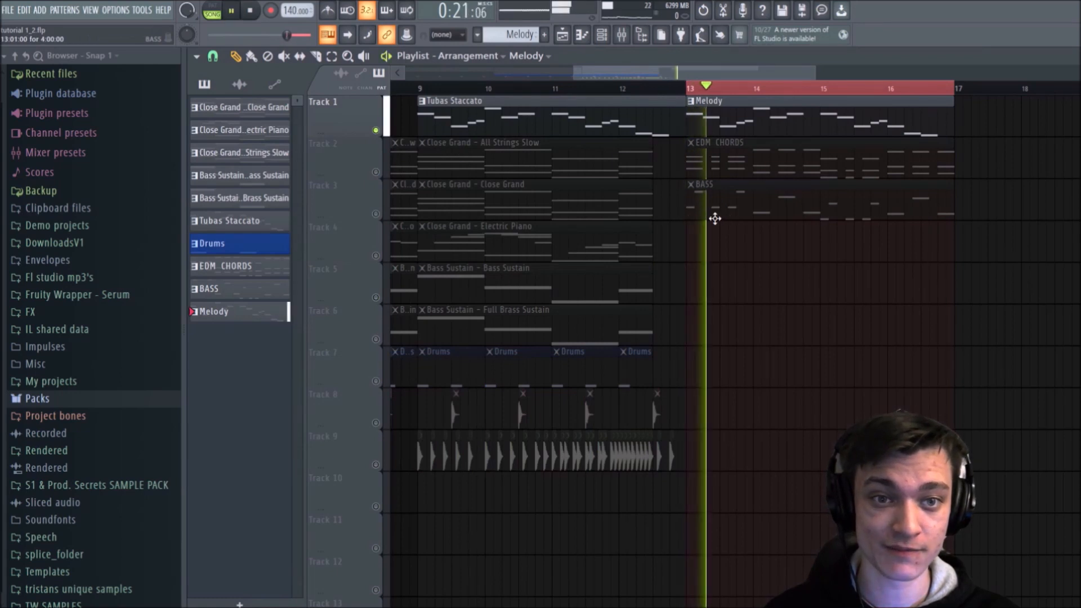
{"action": "left_click", "coordinate": [601, 35]}
{"action": "key", "text": "space"}
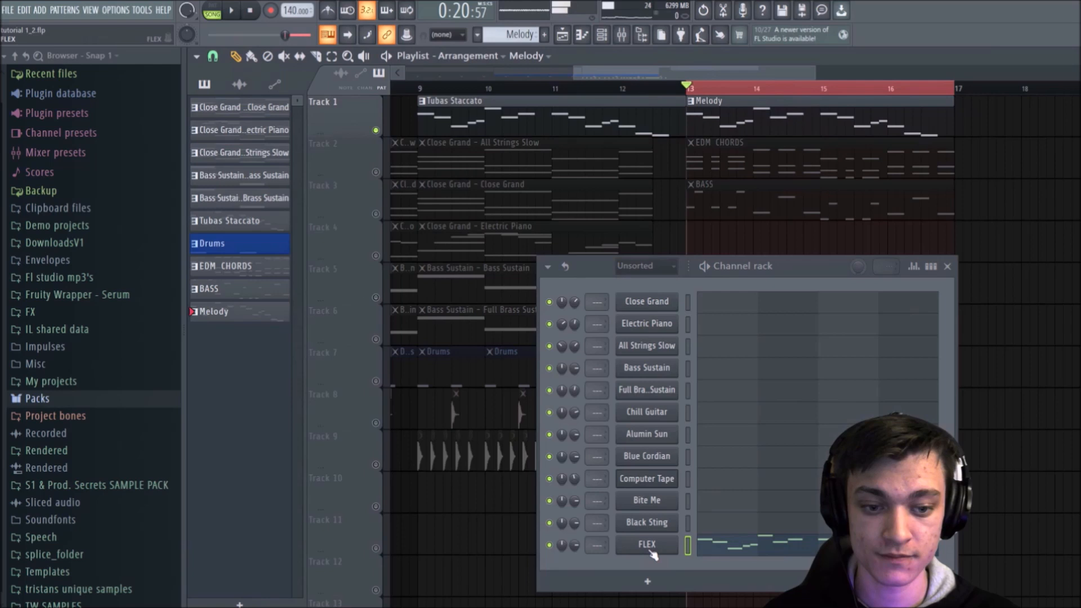
Step: Open the Melody's FLEX channel and audition the Blue Cordian, Metal Butterfly, Just Strollin and Homecoming presets against the soloed melody
{"action": "left_click", "coordinate": [651, 552]}
{"action": "left_click", "coordinate": [410, 308]}
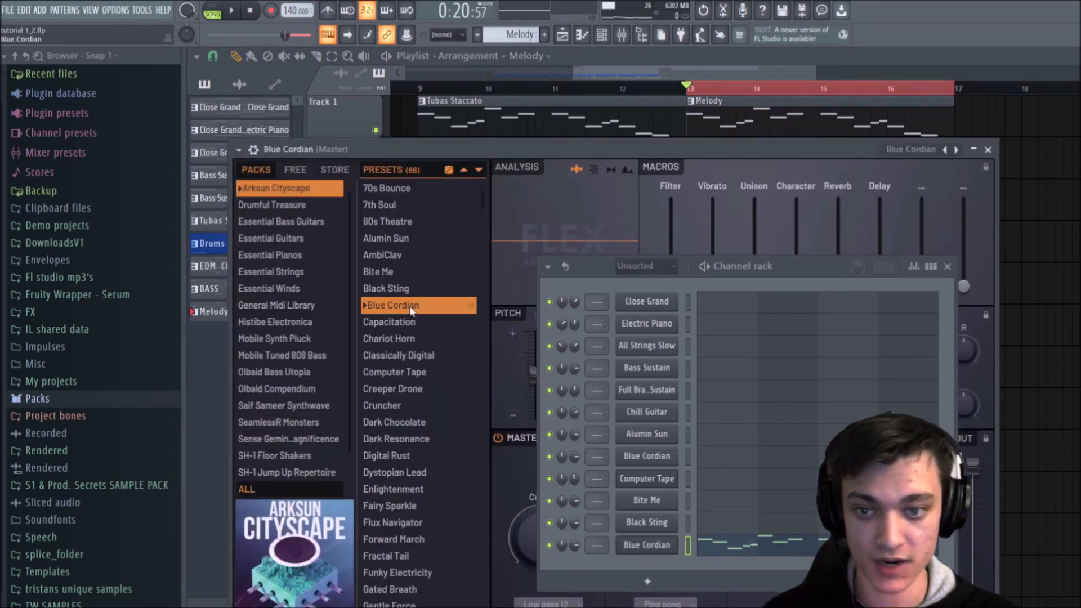
{"action": "scroll", "coordinate": [398, 384], "scroll_direction": "down", "scroll_amount": 7}
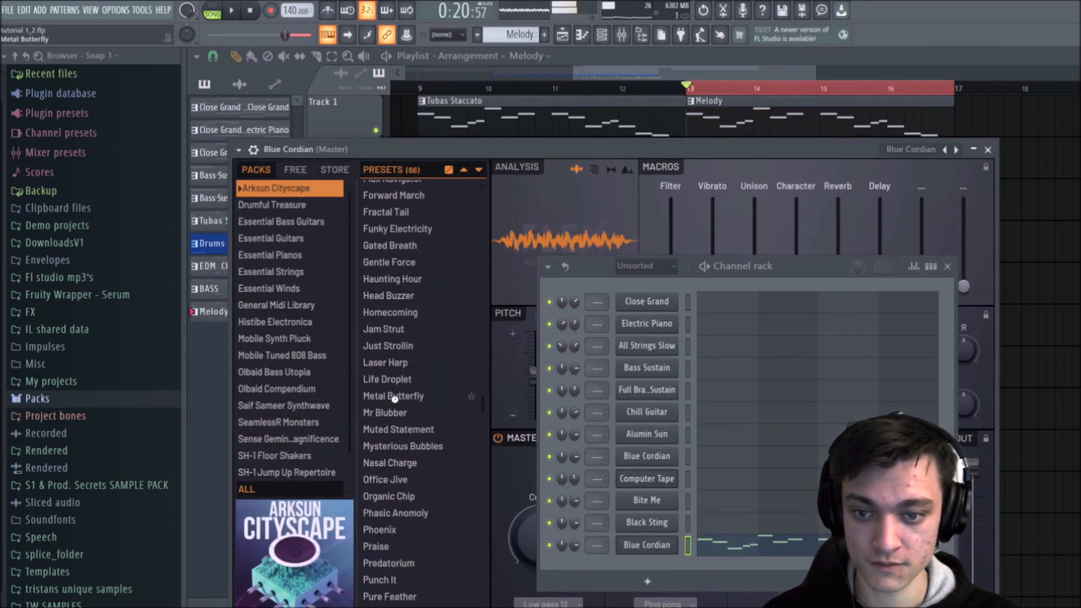
{"action": "left_click", "coordinate": [395, 398]}
{"action": "key", "text": "space"}
{"action": "key", "text": "space"}
{"action": "left_click", "coordinate": [401, 350]}
{"action": "key", "text": "space"}
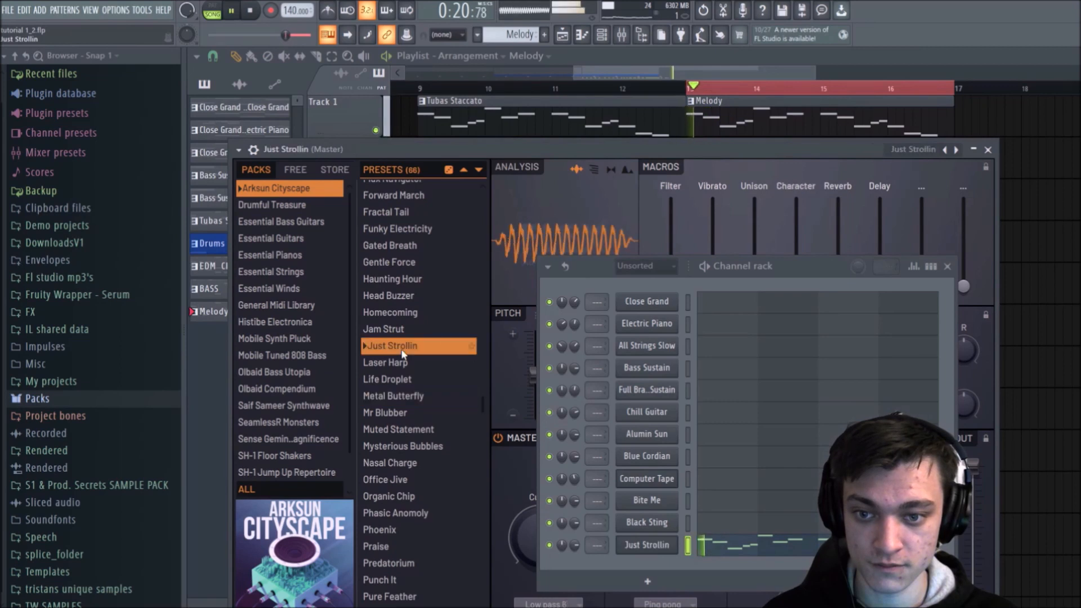
{"action": "left_click", "coordinate": [401, 312]}
Step: Audition the Haunting Hour, Fractal Tail and Enlightenment presets for the melody
{"action": "key", "text": "space"}
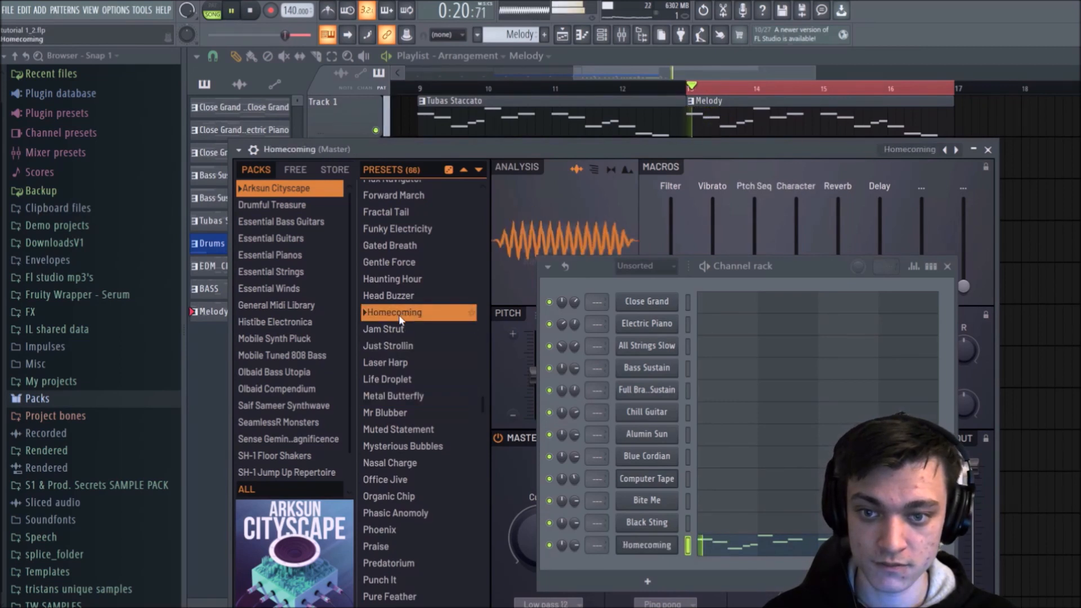
{"action": "left_click", "coordinate": [399, 279]}
{"action": "key", "text": "space"}
{"action": "left_click", "coordinate": [400, 218]}
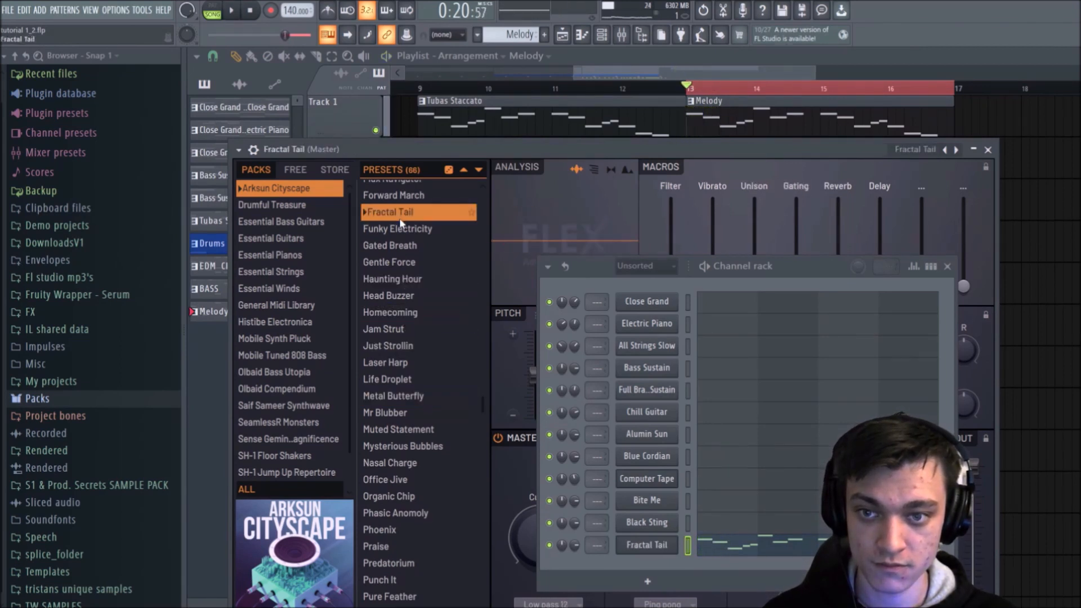
{"action": "key", "text": "space"}
{"action": "scroll", "coordinate": [400, 253], "scroll_direction": "up", "scroll_amount": 4}
{"action": "left_click", "coordinate": [403, 317]}
Step: Audition the Dystopian Lead, Digital Rust and Dark Chocolate presets for the melody
{"action": "key", "text": "space"}
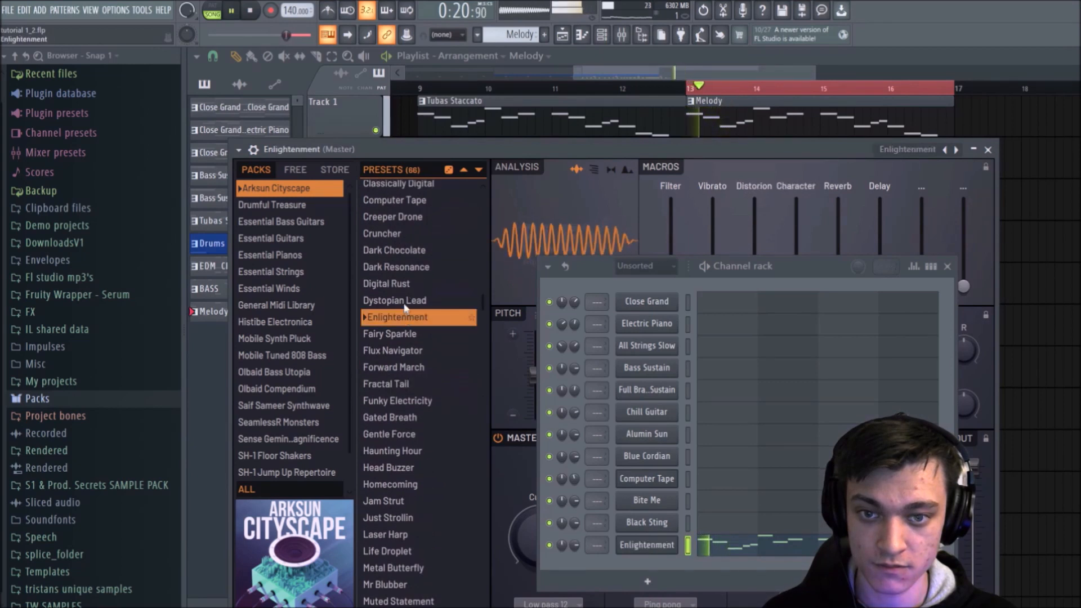
{"action": "left_click", "coordinate": [405, 299]}
{"action": "key", "text": "space"}
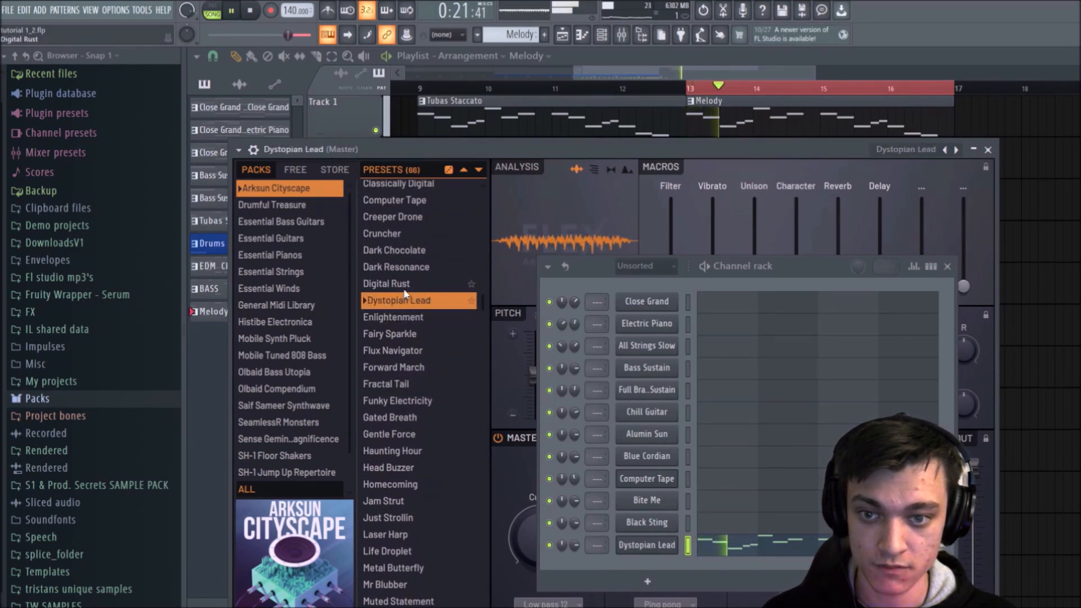
{"action": "left_click", "coordinate": [404, 284]}
{"action": "key", "text": "space"}
{"action": "scroll", "coordinate": [400, 310], "scroll_direction": "up", "scroll_amount": 2}
{"action": "left_click", "coordinate": [400, 308]}
{"action": "key", "text": "space"}
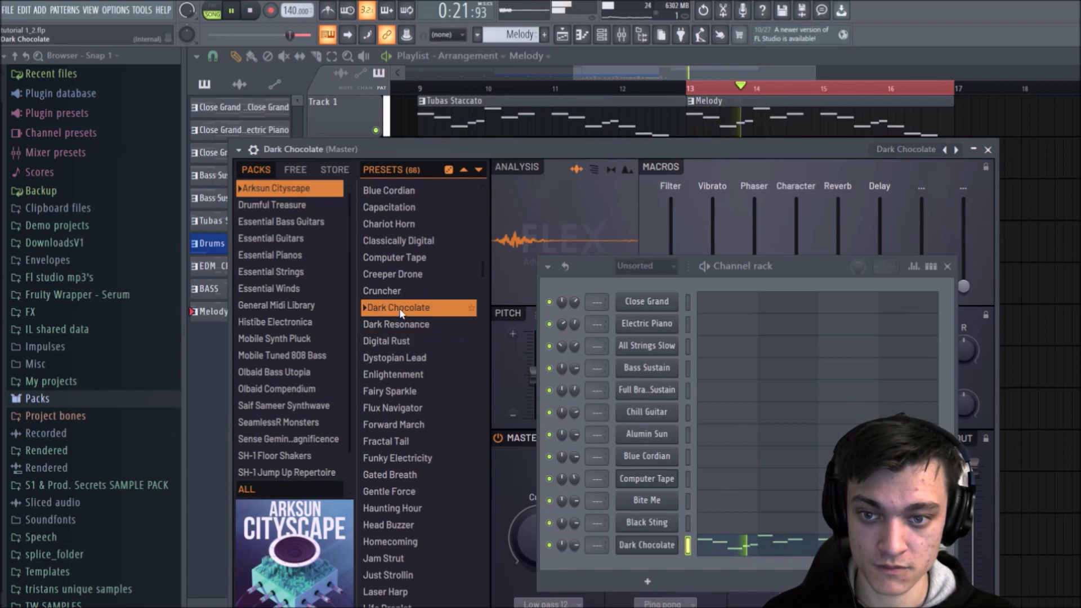
Step: Audition Creeper Drone and Classically Digital, and try Creeper Drone again with the pitch raised by 1200 cents
{"action": "left_click", "coordinate": [400, 279]}
{"action": "key", "text": "space"}
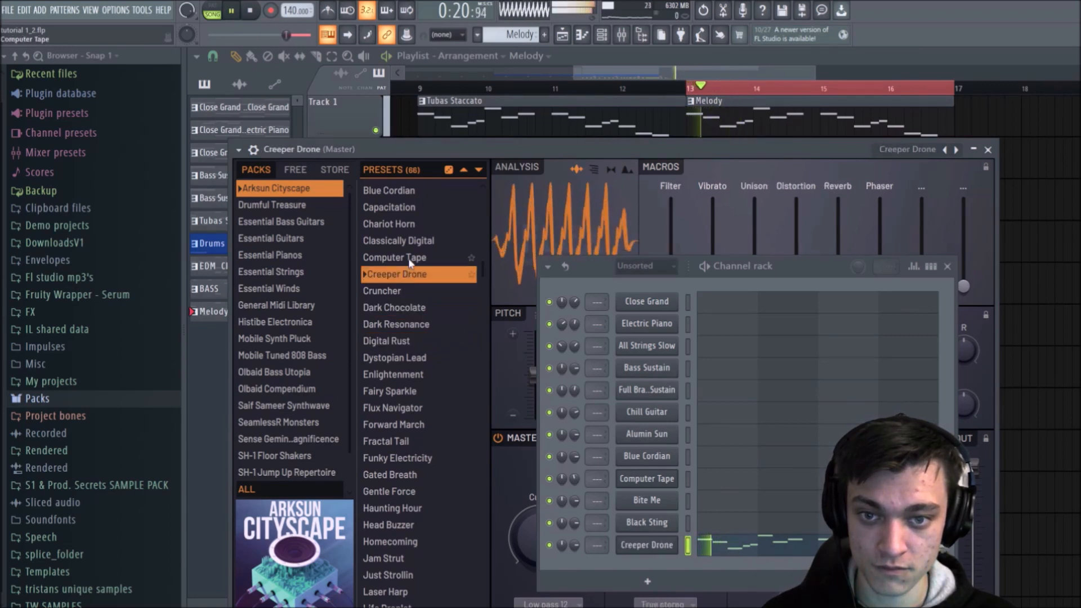
{"action": "left_click", "coordinate": [414, 241]}
{"action": "key", "text": "space"}
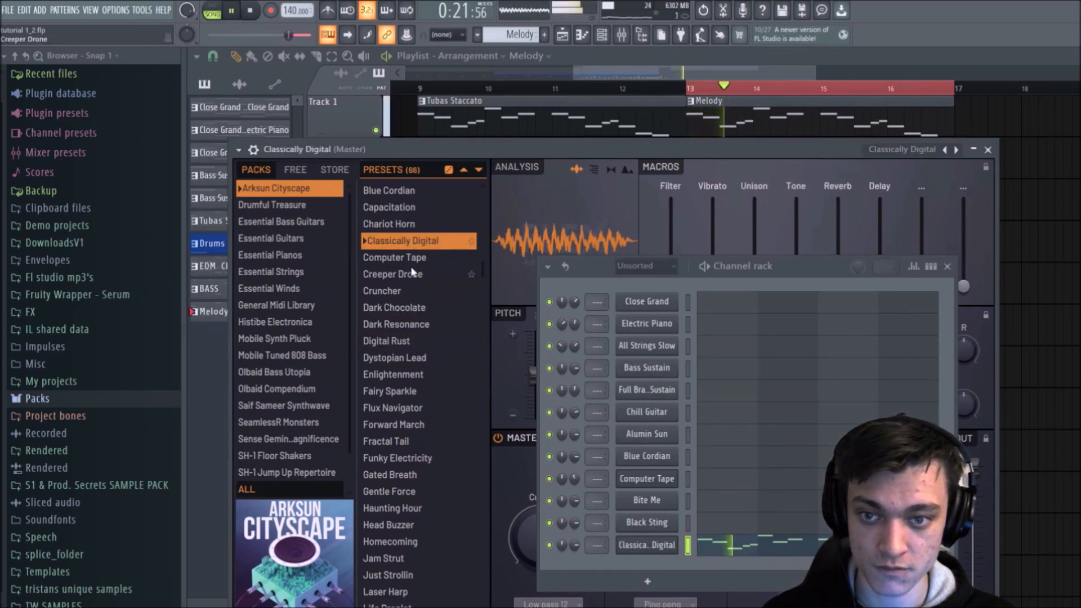
{"action": "left_click", "coordinate": [414, 273]}
{"action": "key", "text": "space"}
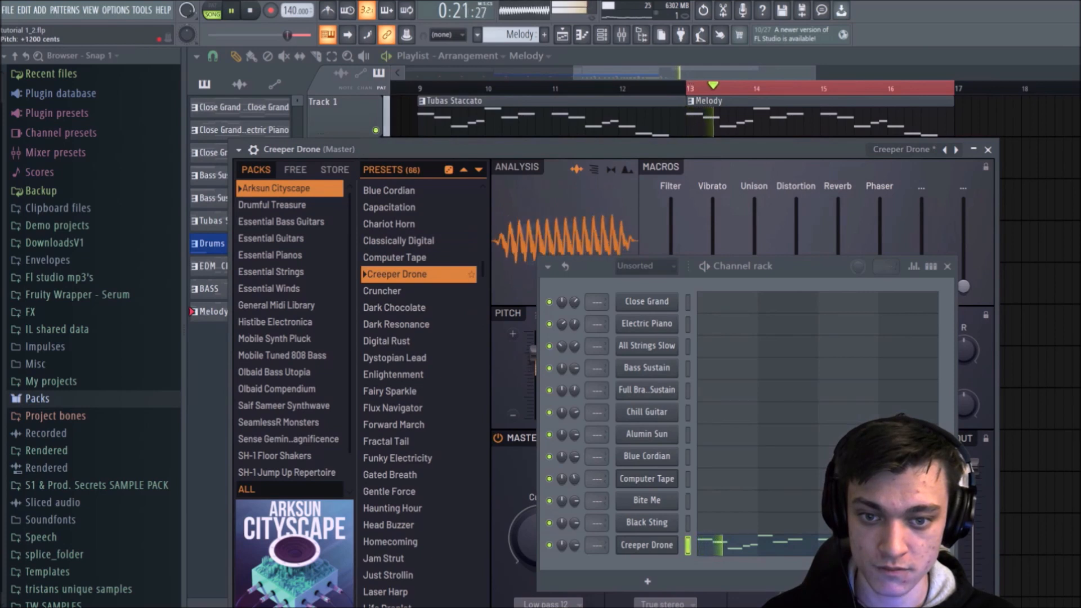
Step: Audition the Blue Cordian and Black Sting presets on the melody
{"action": "scroll", "coordinate": [397, 302], "scroll_direction": "up", "scroll_amount": 3}
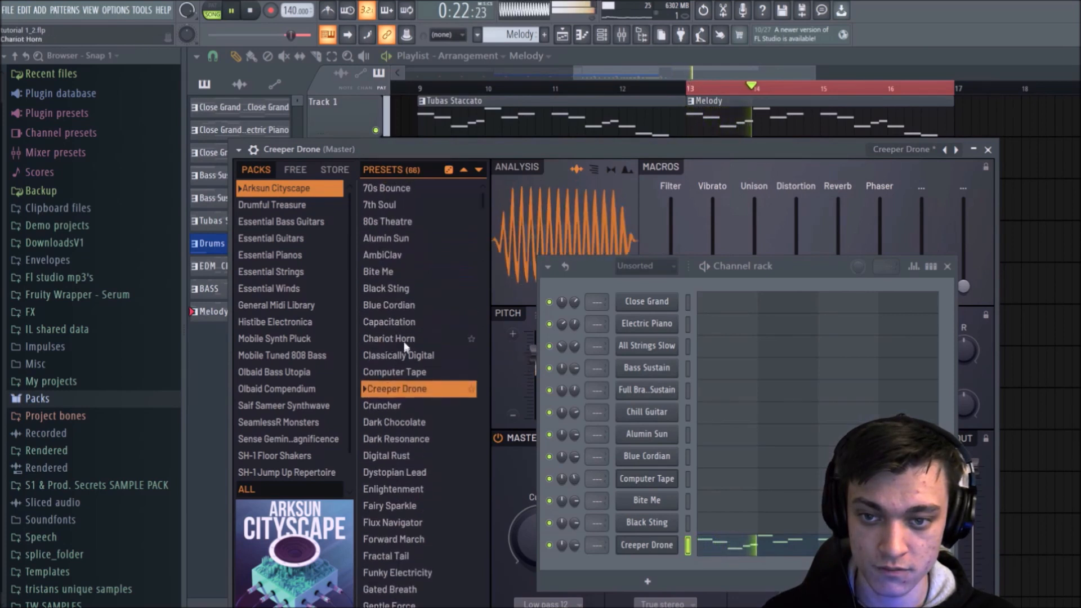
{"action": "left_click", "coordinate": [397, 305]}
{"action": "key", "text": "space"}
{"action": "key", "text": "space"}
{"action": "left_click", "coordinate": [397, 288]}
{"action": "key", "text": "space"}
{"action": "key", "text": "space"}
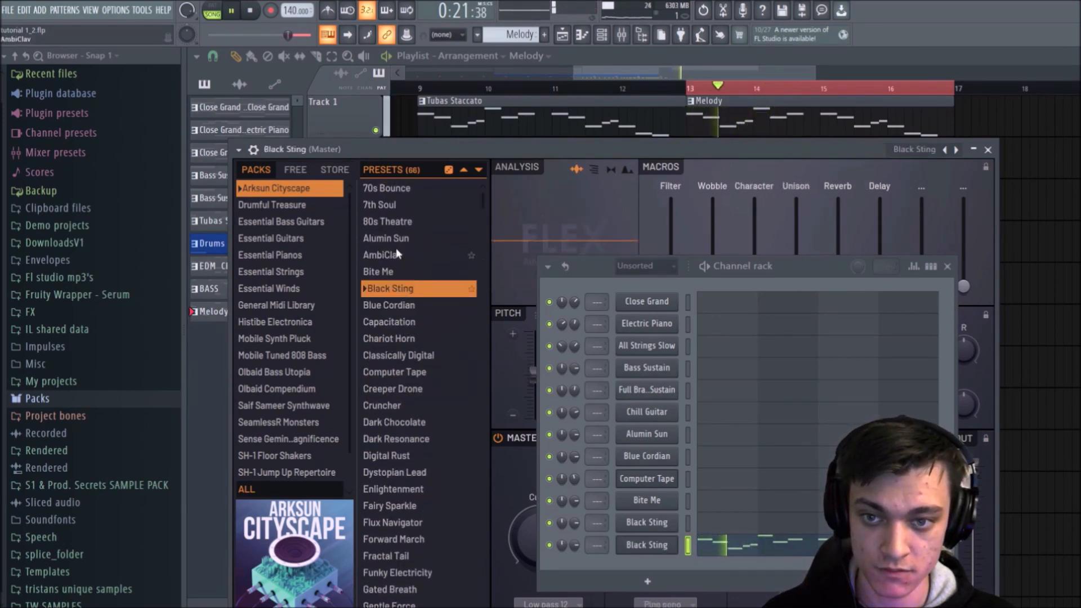
Step: Audition the AmbiClav and Alumin Sun presets on the melody
{"action": "left_click", "coordinate": [396, 253]}
{"action": "key", "text": "space"}
{"action": "key", "text": "space"}
{"action": "left_click", "coordinate": [392, 239]}
{"action": "key", "text": "space"}
{"action": "key", "text": "space"}
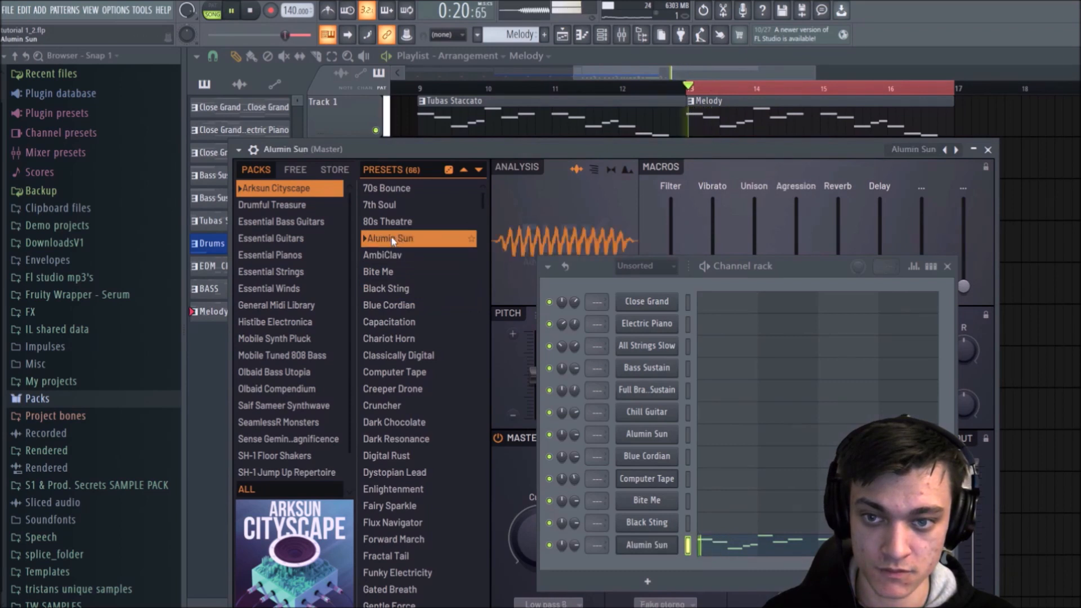
Step: Compare the 70s Bounce and 80s Theatre presets, settle on Alumin Sun for the melody, and close the Channel rack
{"action": "left_click_drag", "start_coordinate": [586, 276], "coordinate": [696, 264]}
{"action": "key", "text": "space"}
{"action": "left_click", "coordinate": [430, 190]}
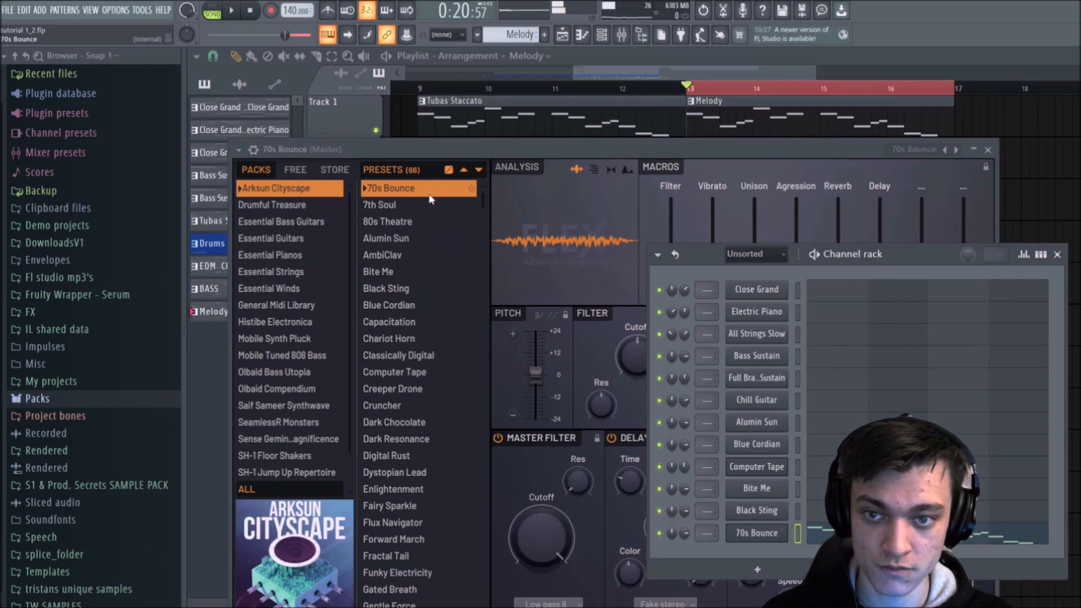
{"action": "key", "text": "space"}
{"action": "left_click", "coordinate": [398, 223]}
{"action": "key", "text": "space"}
{"action": "key", "text": "space"}
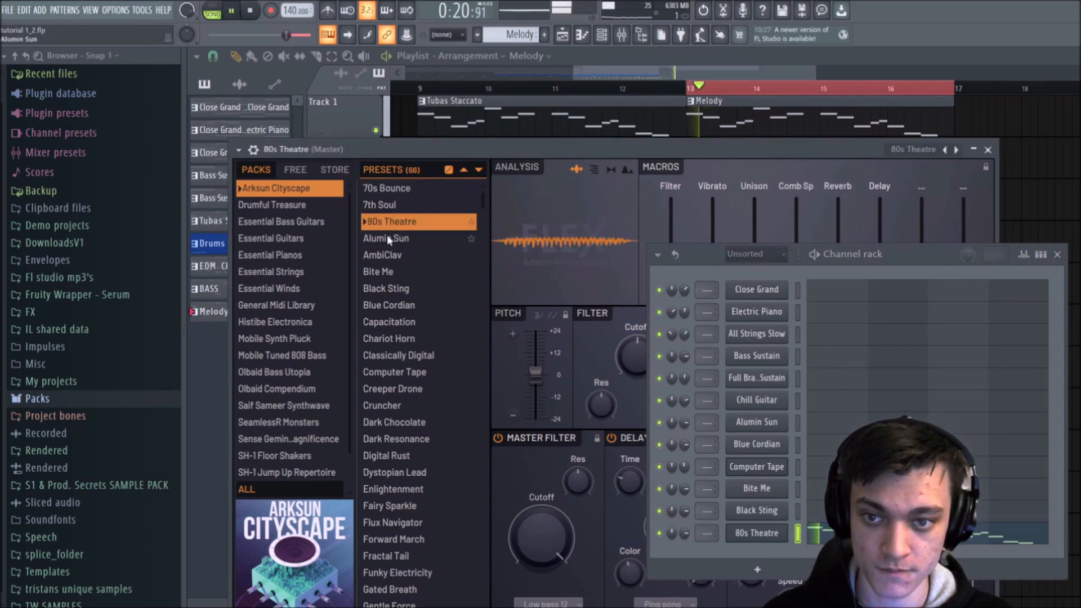
{"action": "left_click", "coordinate": [391, 238]}
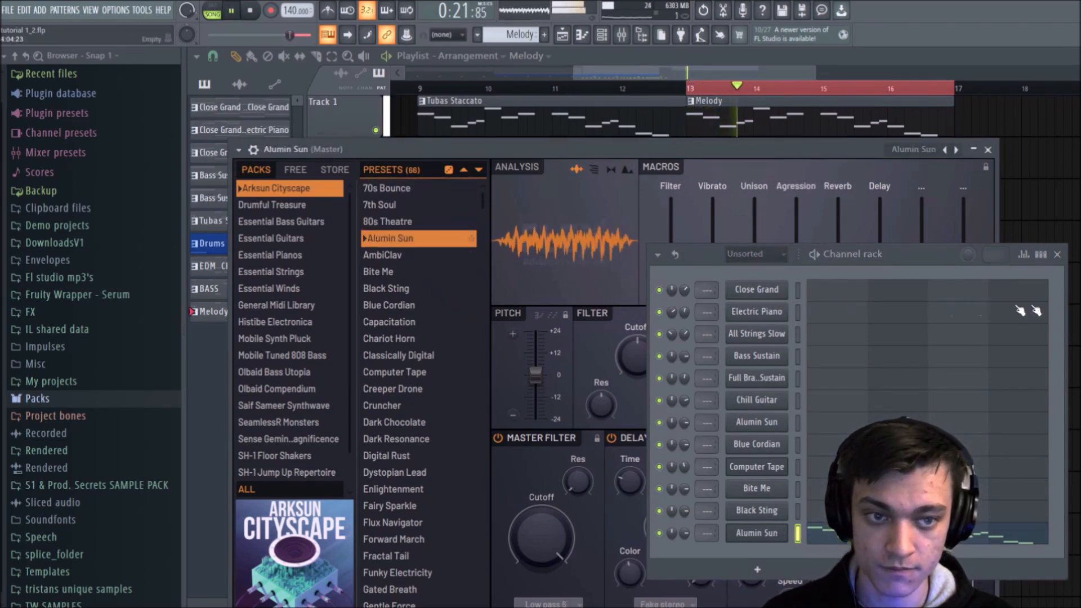
{"action": "left_click", "coordinate": [1057, 254]}
Step: Turn off the Alumin Sun delay and reverb, shorten the volume envelope's release, and close FLEX
{"action": "left_click", "coordinate": [612, 438]}
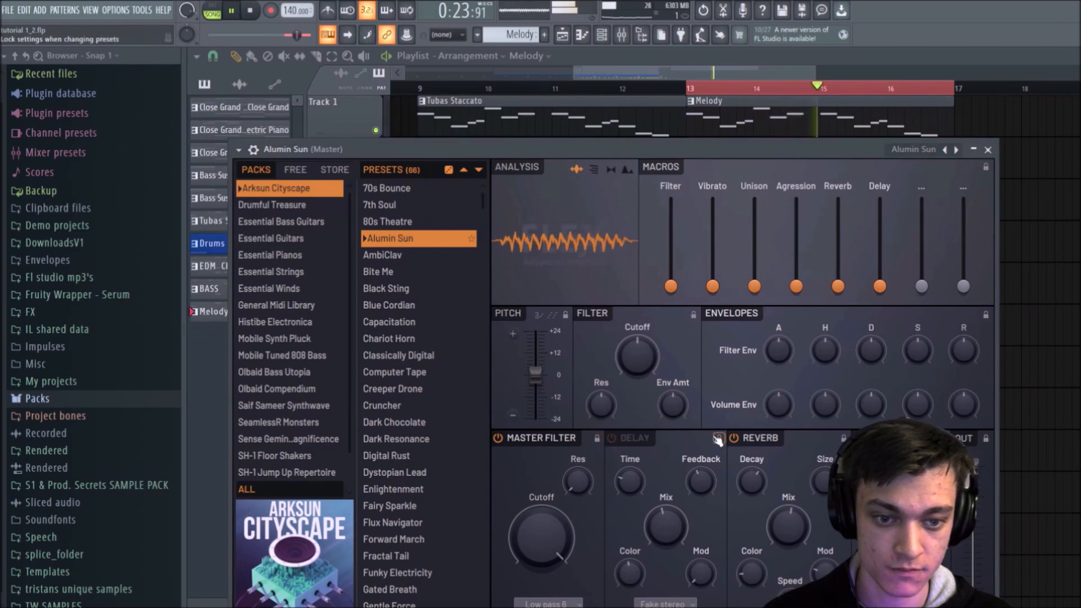
{"action": "left_click", "coordinate": [735, 439]}
{"action": "left_click_drag", "start_coordinate": [964, 397], "coordinate": [964, 420]}
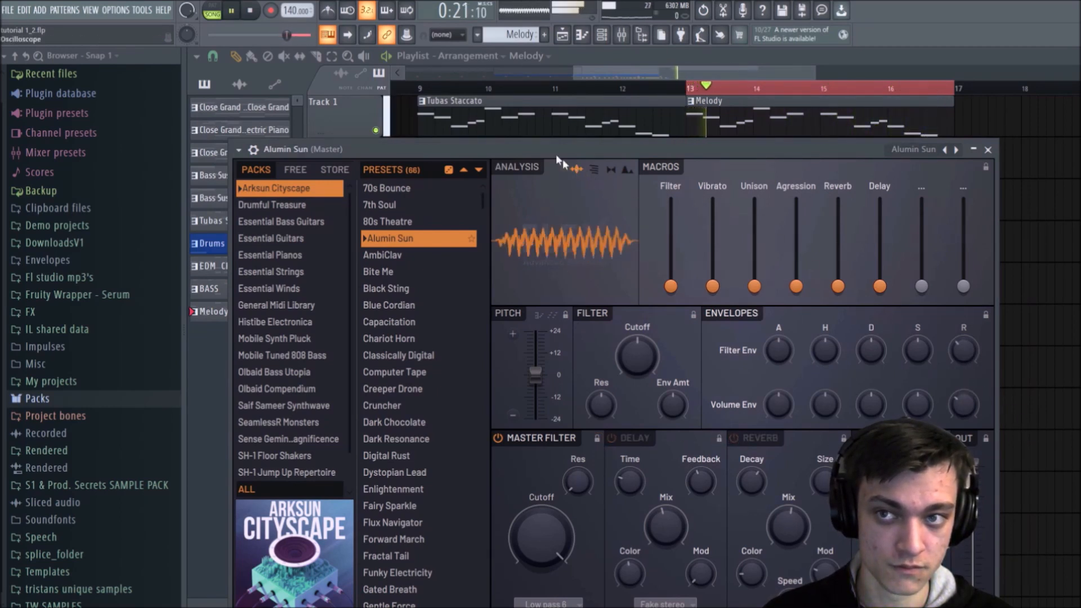
{"action": "left_click", "coordinate": [602, 35]}
{"action": "left_click", "coordinate": [602, 36]}
{"action": "key", "text": "space"}
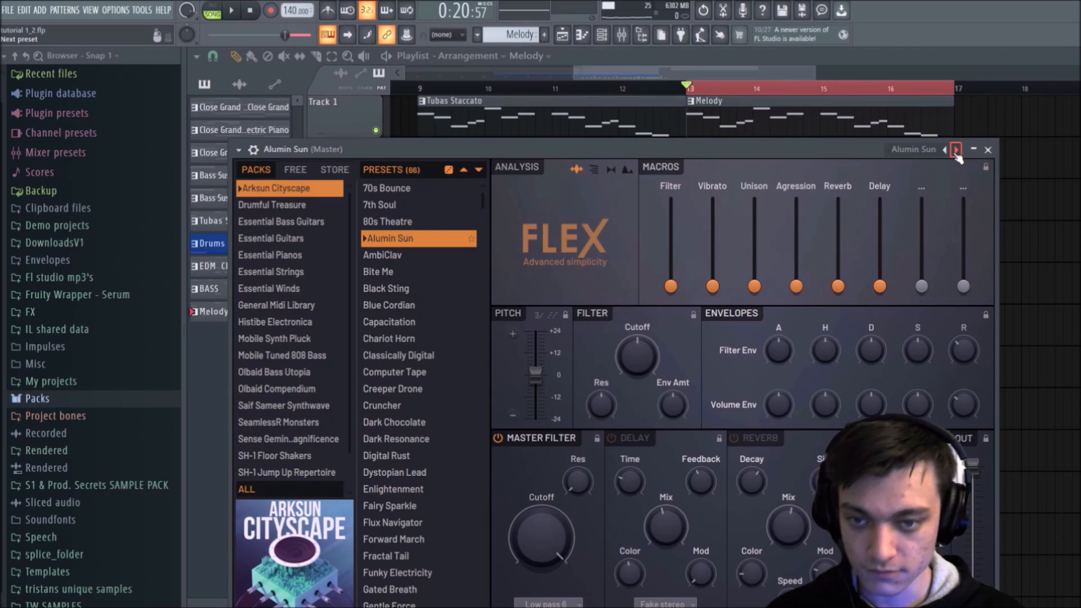
{"action": "left_click", "coordinate": [987, 150]}
Step: Unsolo Track 1 and play the EDM section from bar 13 with melody, chords and bass together
{"action": "right_click", "coordinate": [375, 130]}
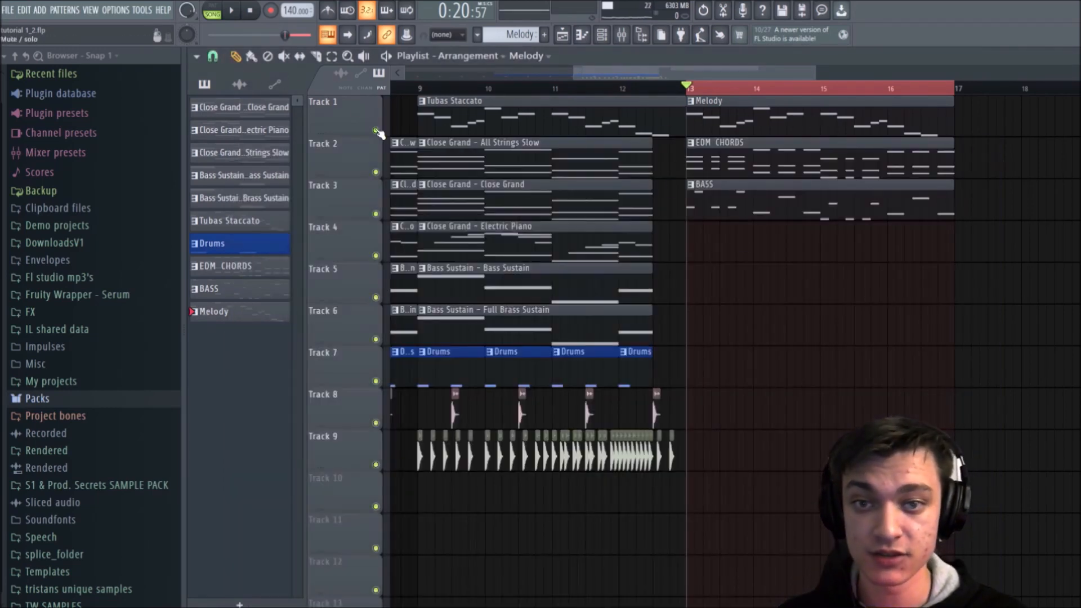
{"action": "key", "text": "space"}
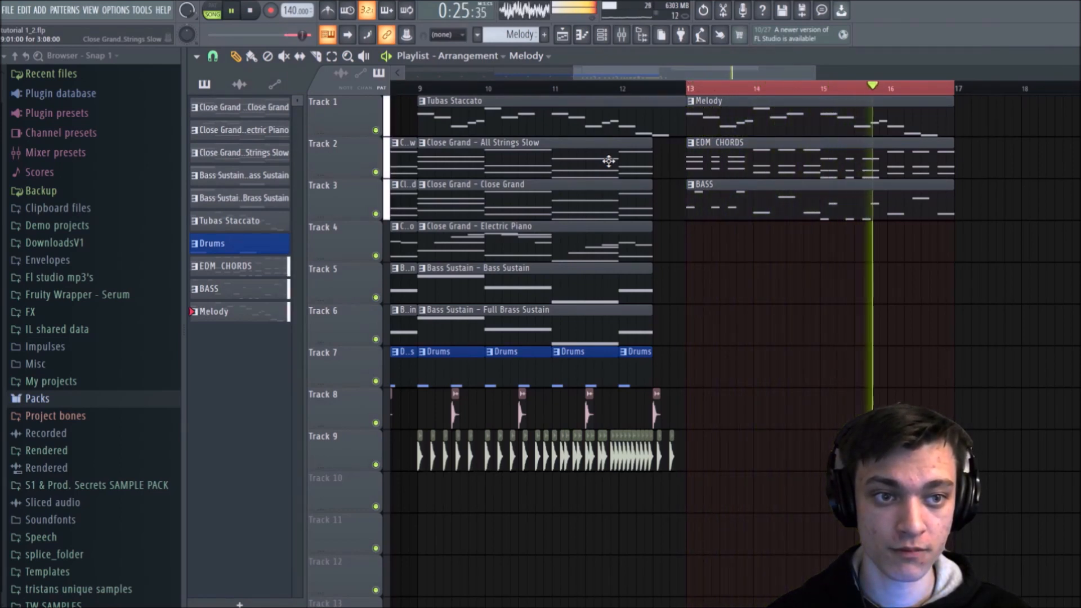
{"action": "key", "text": "space"}
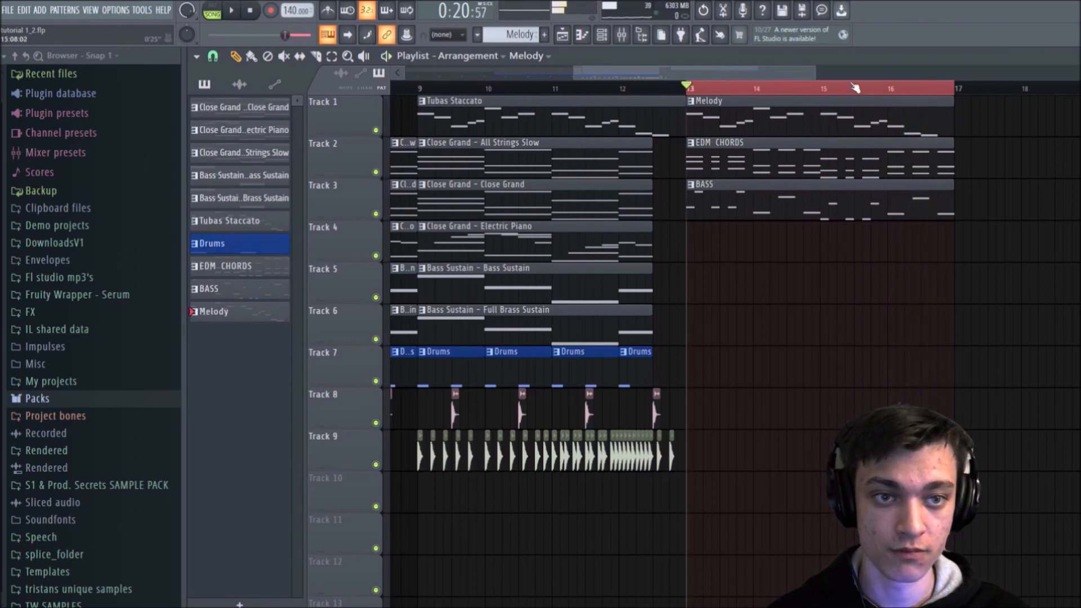
Step: Duplicate the Melody, EDM CHORDS and BASS clips into bars 17 to 20 and extend the time selection over bars 13 to 20
{"action": "scroll", "coordinate": [781, 114], "scroll_direction": "down", "scroll_amount": 3}
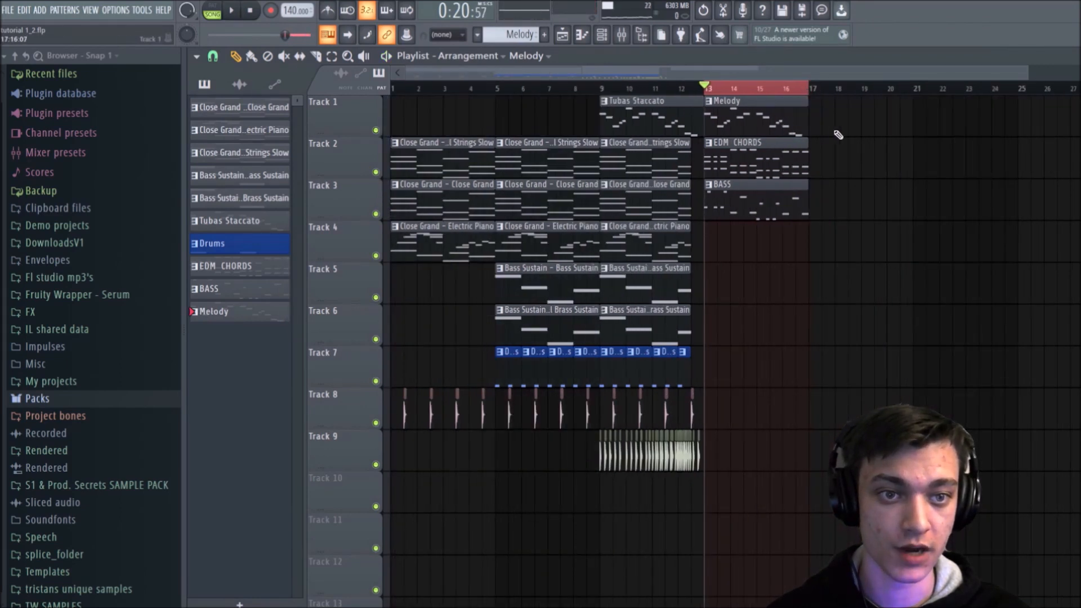
{"action": "left_click_drag", "start_coordinate": [838, 124], "coordinate": [714, 241]}
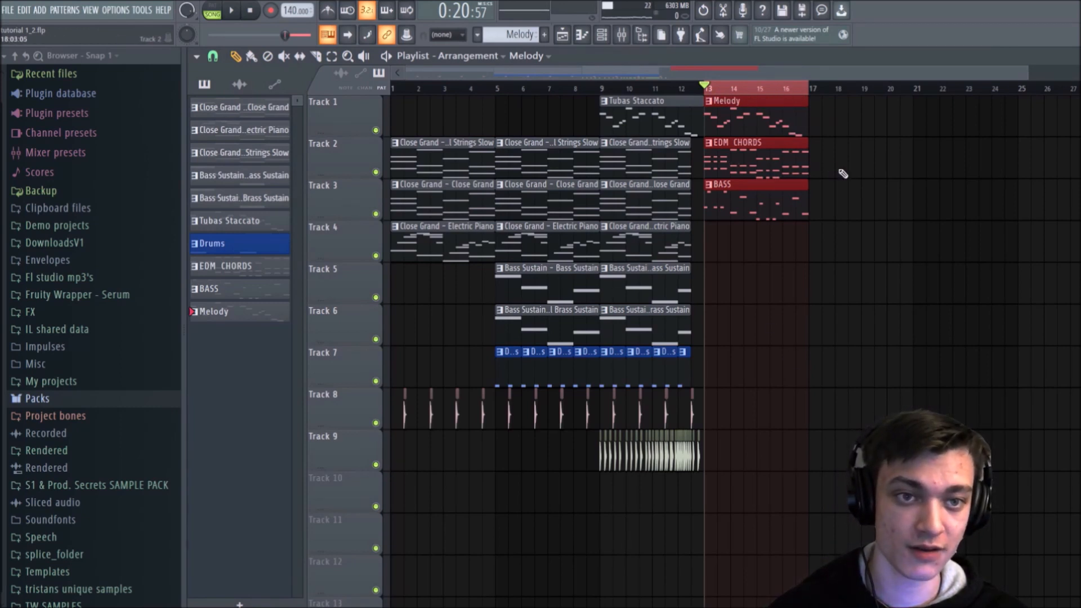
{"action": "key", "text": "ctrl+b"}
{"action": "left_click_drag", "start_coordinate": [814, 86], "coordinate": [711, 85]}
{"action": "left_click", "coordinate": [976, 154], "text": "ctrl"}
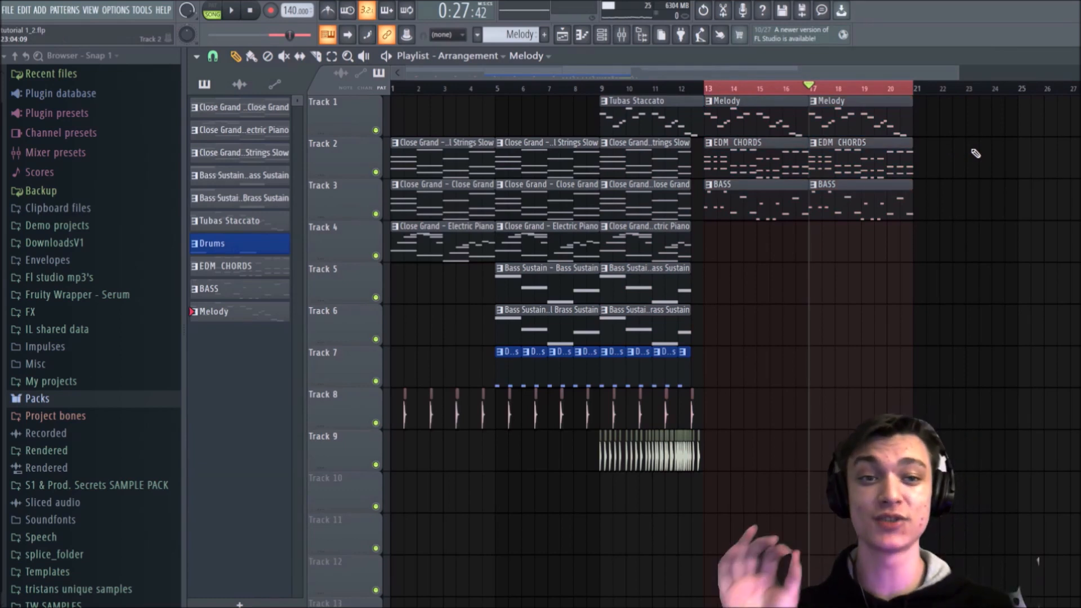
Step: Make the second Melody clip at bar 17 unique and open it in the piano roll
{"action": "right_click", "coordinate": [816, 107]}
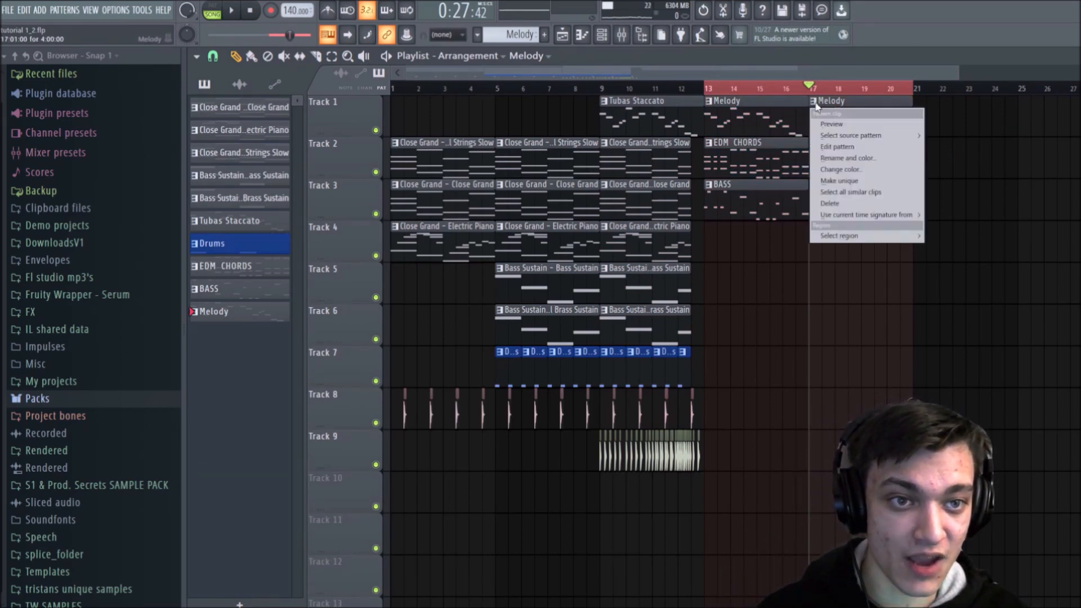
{"action": "left_click", "coordinate": [829, 181]}
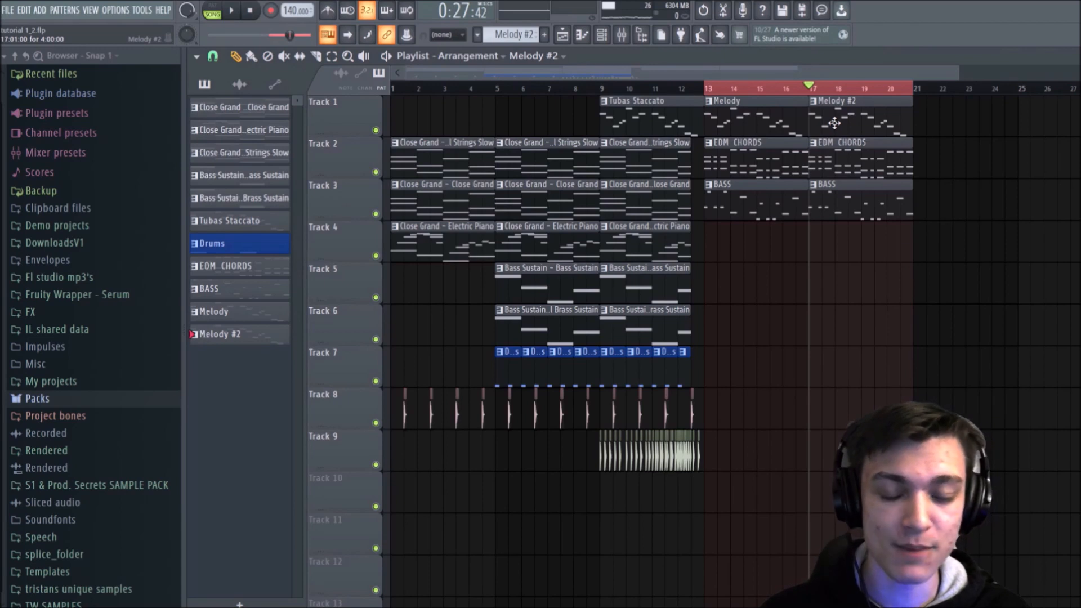
{"action": "double_click", "coordinate": [834, 122]}
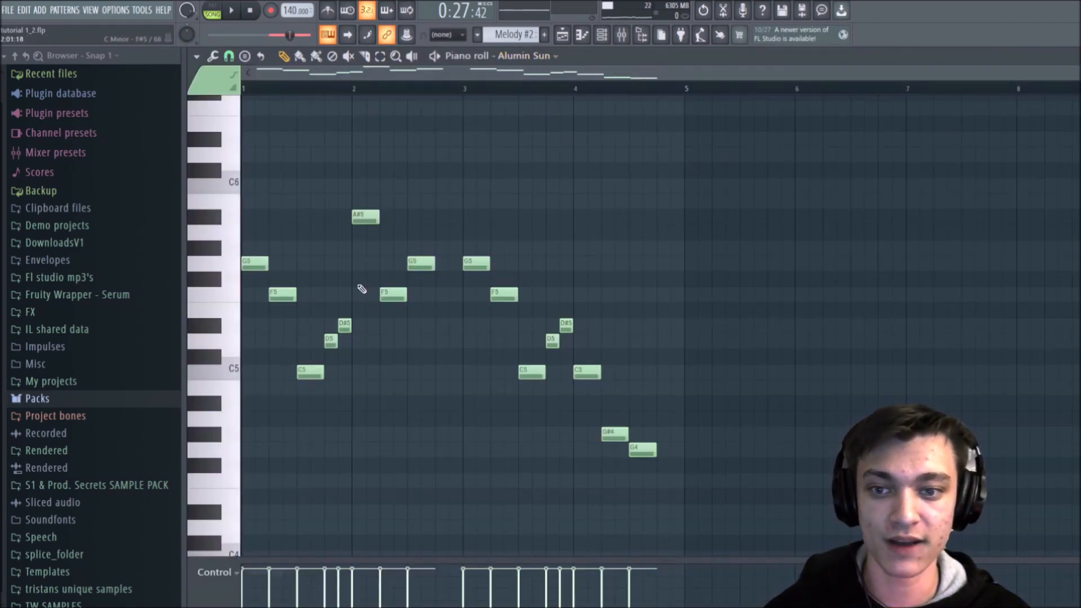
Step: Raise the F5 note in bar 2 to C6, add a D#6 note after it, and return to the playlist
{"action": "left_click_drag", "start_coordinate": [393, 295], "coordinate": [387, 177]}
{"action": "left_click", "coordinate": [414, 143]}
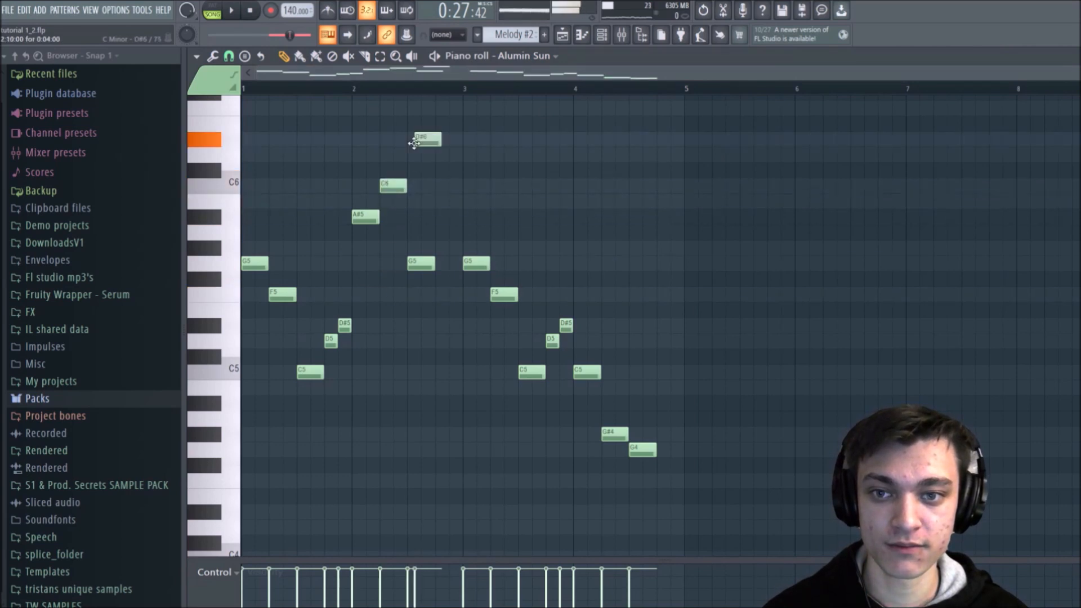
{"action": "left_click", "coordinate": [563, 38]}
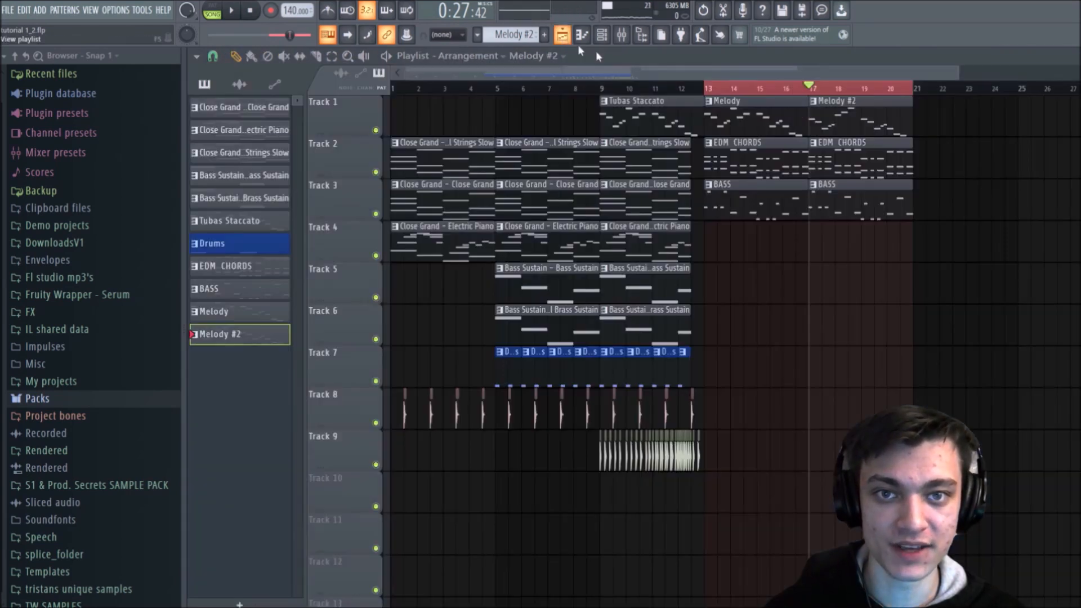
Step: Play the EDM section from bar 13 to check the melody across the duplicated clips
{"action": "key", "text": "space"}
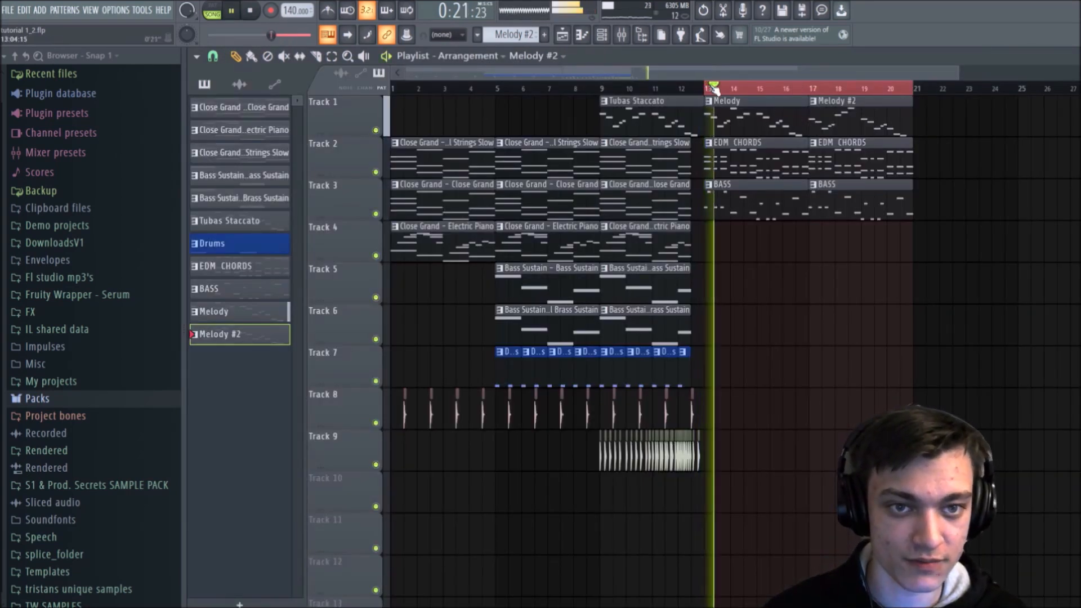
{"action": "scroll", "coordinate": [884, 95], "scroll_direction": "up", "scroll_amount": 3}
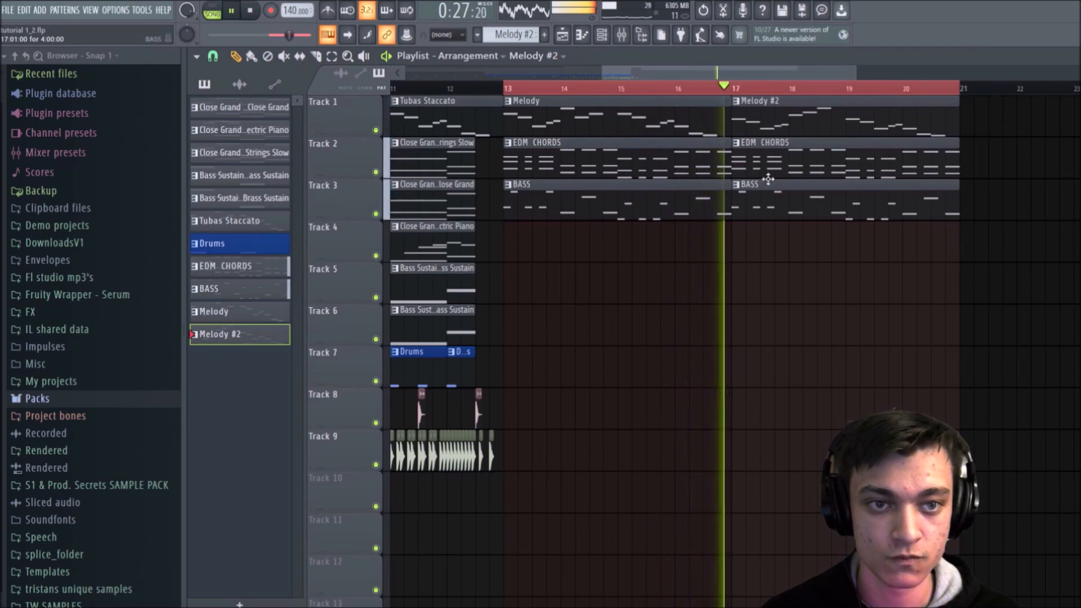
{"action": "key", "text": "space"}
Step: Open Melody #2 in the piano roll, replace the second D#6 note in bar 2 with a G5, and play it
{"action": "double_click", "coordinate": [813, 108]}
{"action": "scroll", "coordinate": [637, 82], "scroll_direction": "right", "scroll_amount": 3}
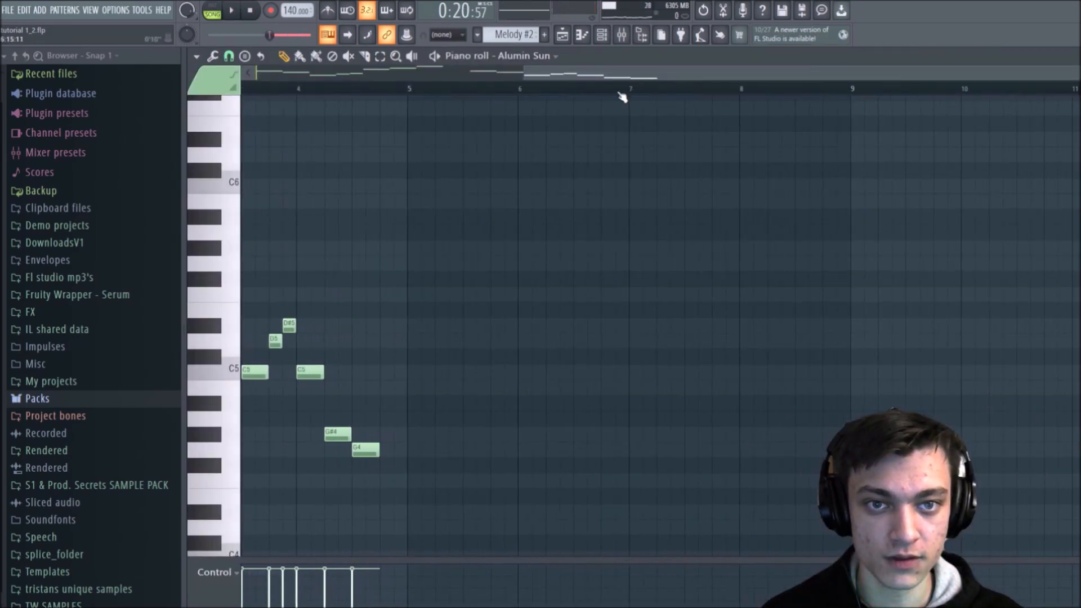
{"action": "scroll", "coordinate": [619, 93], "scroll_direction": "left", "scroll_amount": 5}
{"action": "scroll", "coordinate": [570, 113], "scroll_direction": "down", "scroll_amount": 4}
{"action": "scroll", "coordinate": [541, 124], "scroll_direction": "up", "scroll_amount": 6}
{"action": "scroll", "coordinate": [372, 254], "scroll_direction": "up", "scroll_amount": 2}
{"action": "left_click_drag", "start_coordinate": [391, 323], "coordinate": [402, 399]}
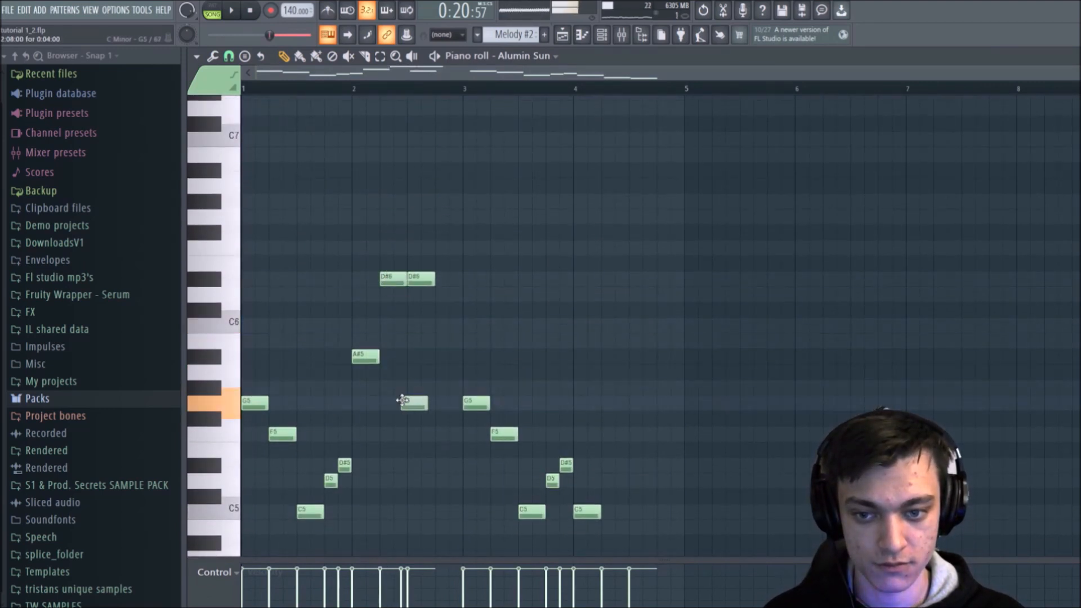
{"action": "right_click", "coordinate": [421, 279]}
{"action": "key", "text": "space"}
Step: Lower the remaining D#6 note in bar 2 to C6 and play the melody
{"action": "key", "text": "space"}
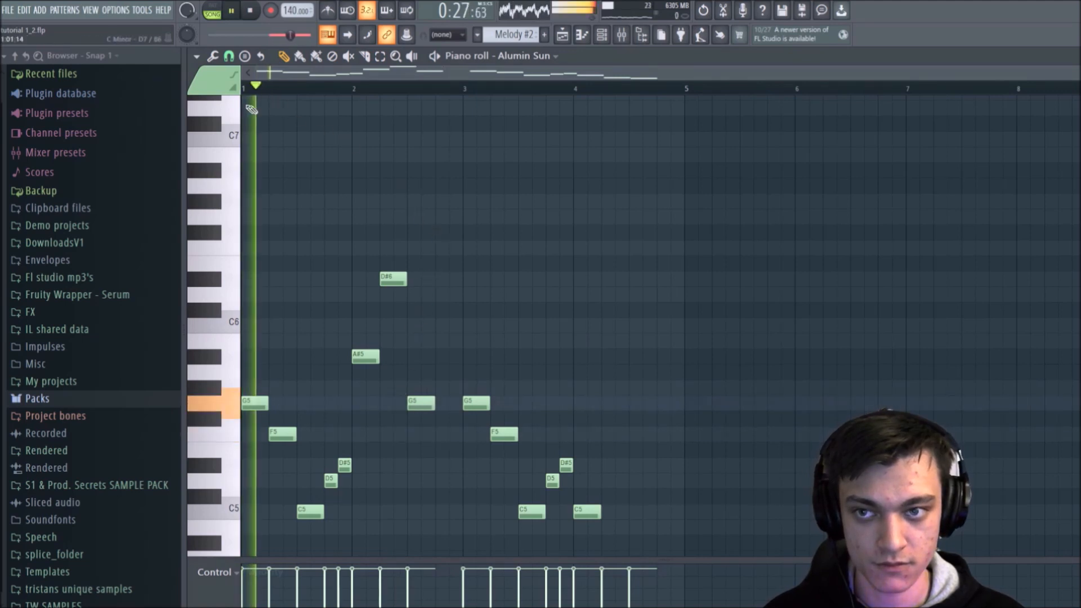
{"action": "key", "text": "space"}
{"action": "left_click_drag", "start_coordinate": [393, 279], "coordinate": [389, 337]}
{"action": "key", "text": "space"}
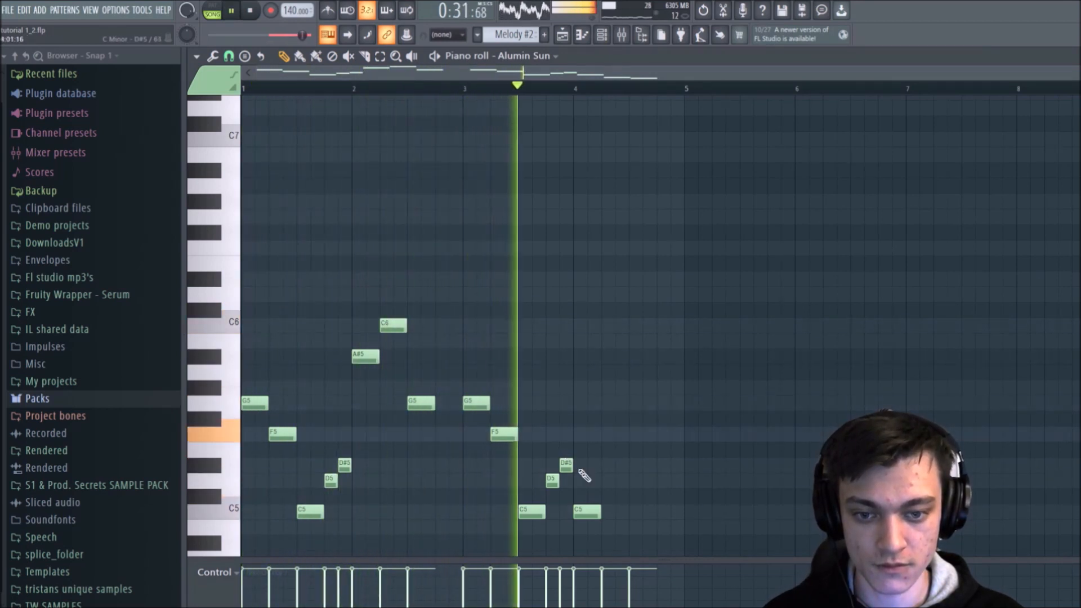
Step: Replace the C5, G#4 and G4 notes in bar 4 with two short D#5 notes and a longer D5
{"action": "scroll", "coordinate": [608, 438], "scroll_direction": "down", "scroll_amount": 3}
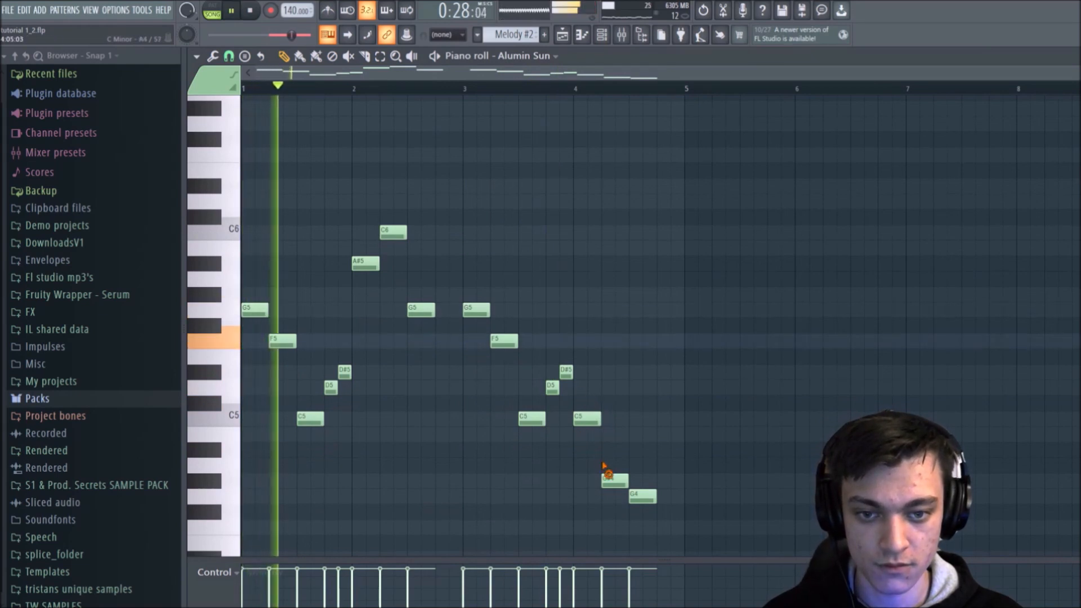
{"action": "right_click", "coordinate": [588, 419]}
{"action": "right_click", "coordinate": [615, 481]}
{"action": "right_click", "coordinate": [643, 496]}
{"action": "left_click", "coordinate": [597, 374]}
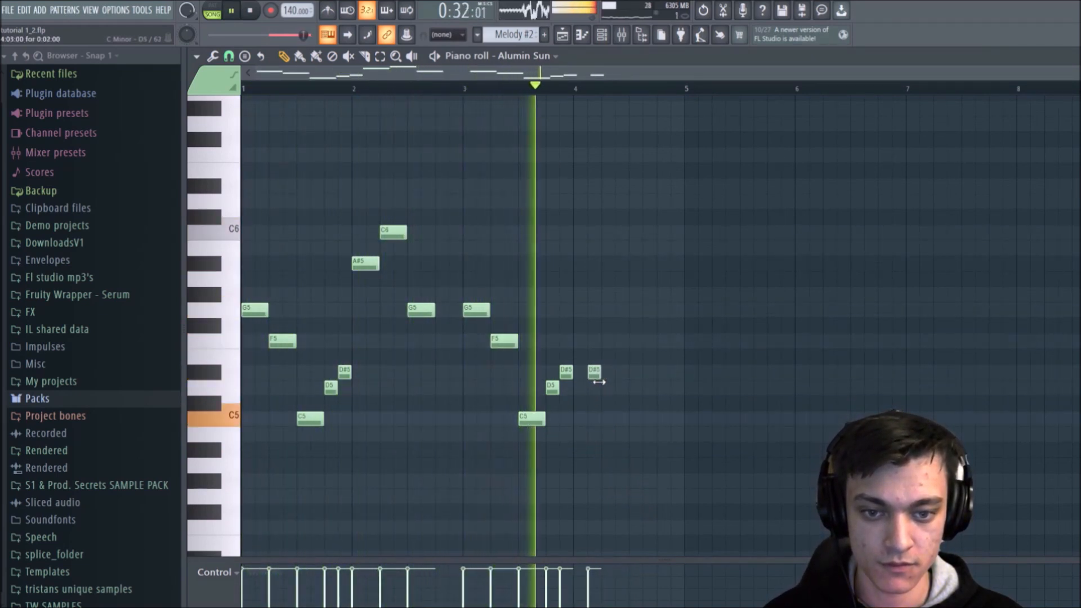
{"action": "left_click", "coordinate": [621, 373]}
{"action": "left_click", "coordinate": [644, 370]}
{"action": "left_click_drag", "start_coordinate": [642, 367], "coordinate": [670, 388]}
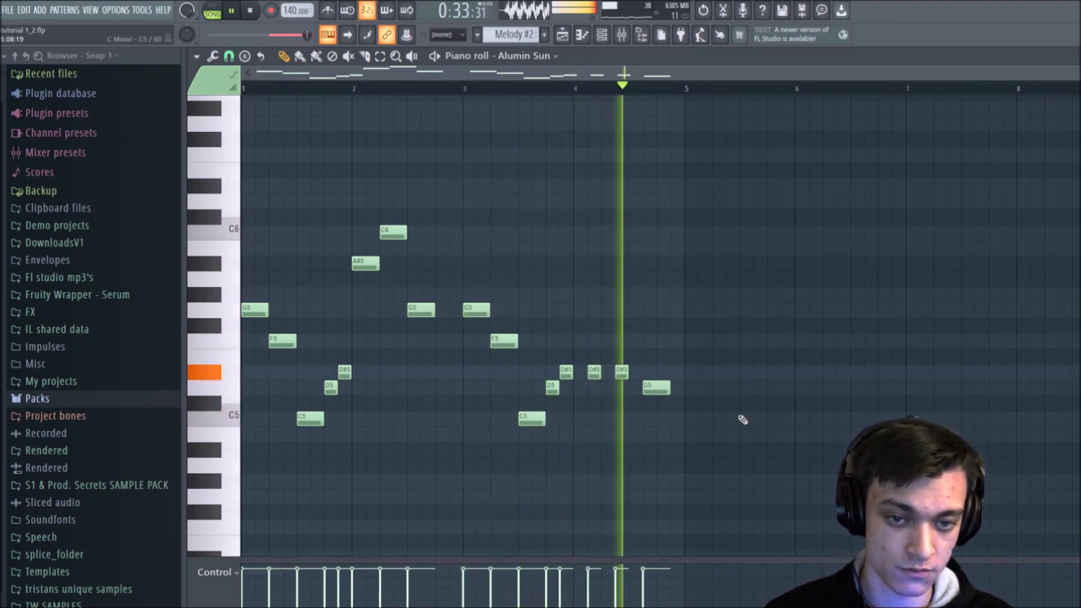
{"action": "key", "text": "space"}
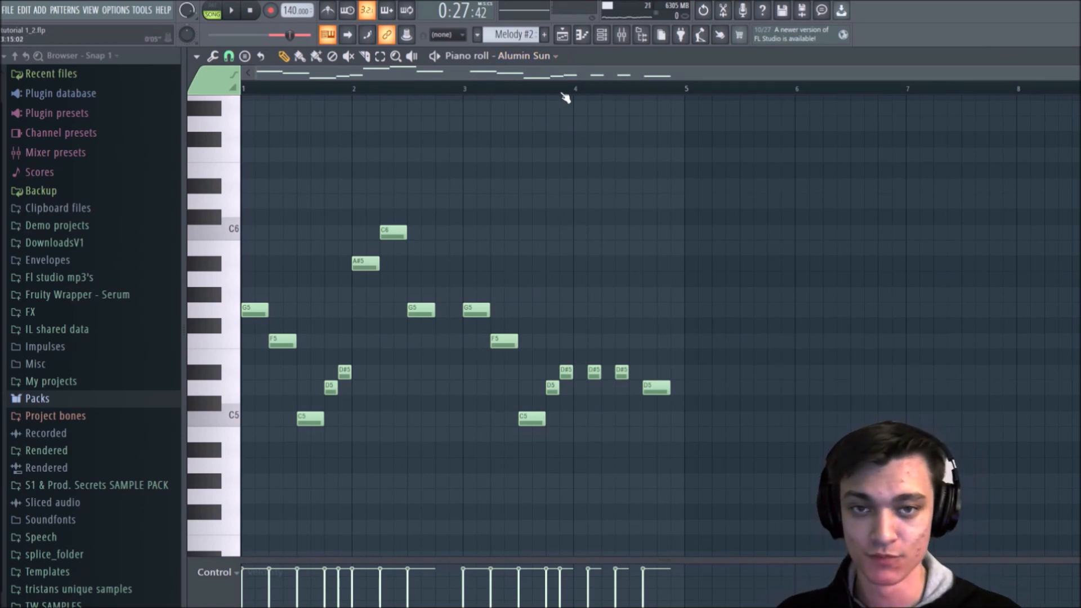
Step: Return to the playlist and open the Kicks folder of the Drums packs in the browser
{"action": "left_click", "coordinate": [563, 36]}
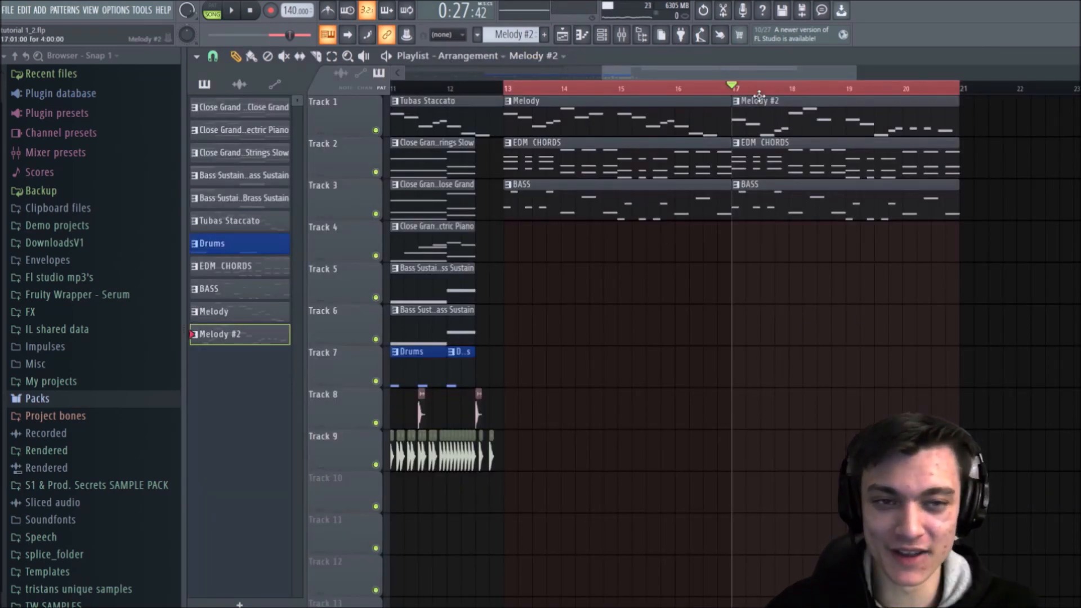
{"action": "scroll", "coordinate": [739, 90], "scroll_direction": "down", "scroll_amount": 3}
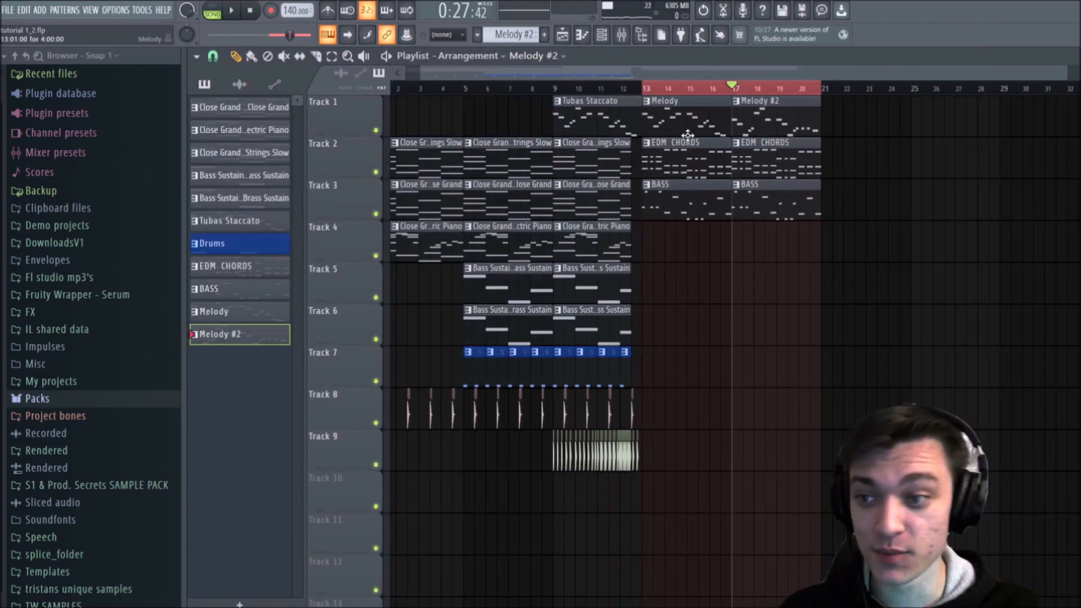
{"action": "left_click", "coordinate": [37, 399]}
{"action": "left_click", "coordinate": [50, 415]}
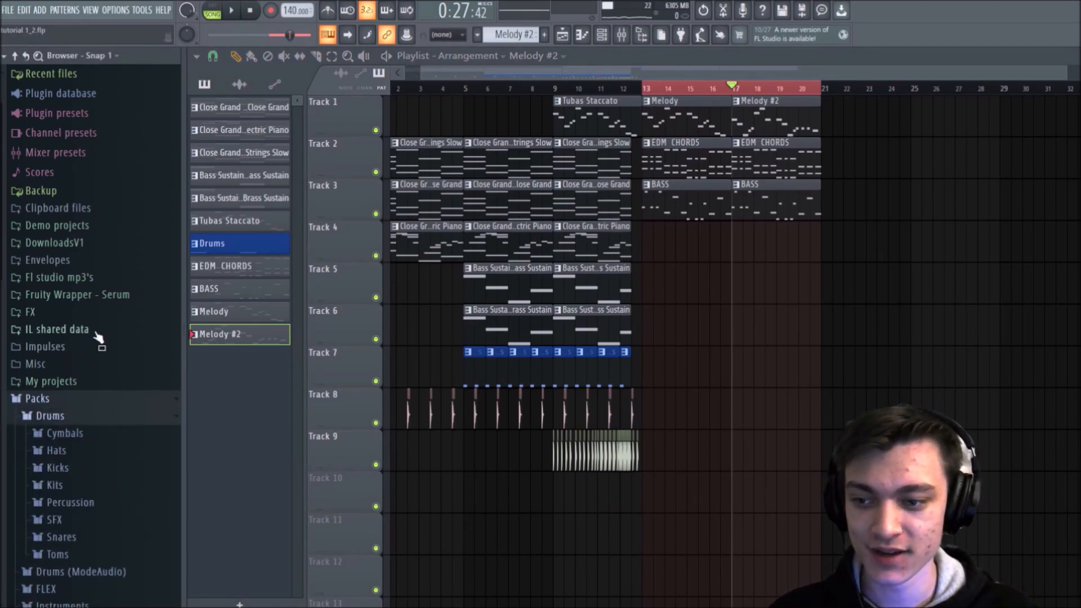
{"action": "scroll", "coordinate": [761, 99], "scroll_direction": "up", "scroll_amount": 2}
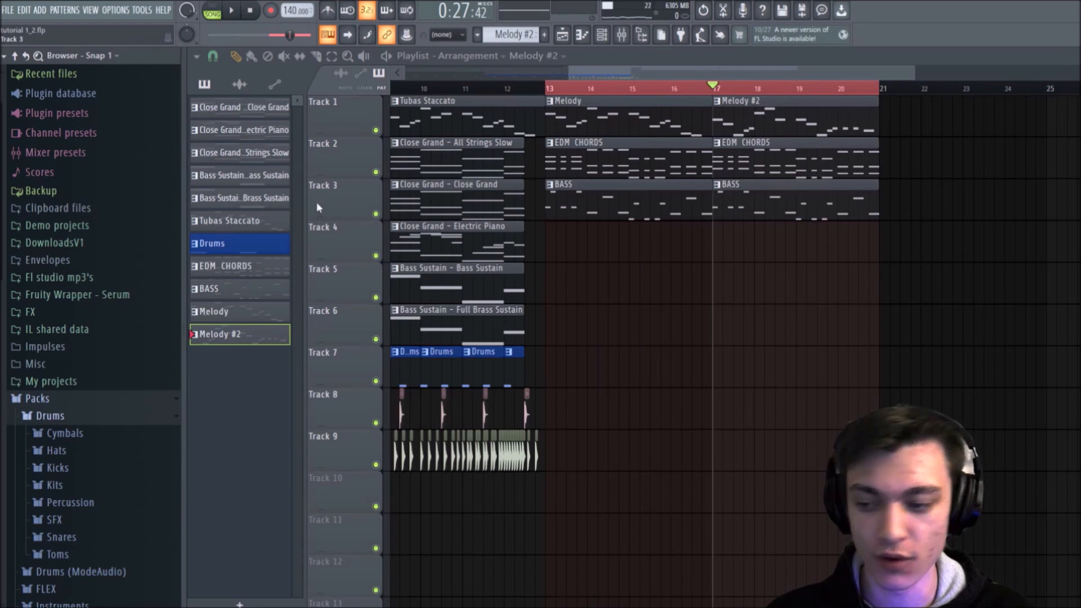
{"action": "left_click", "coordinate": [56, 468]}
Step: Audition several Grv Kick samples up to Grv Kick 24
{"action": "scroll", "coordinate": [79, 349], "scroll_direction": "down", "scroll_amount": 4}
{"action": "left_click", "coordinate": [73, 325]}
{"action": "left_click", "coordinate": [71, 340]}
{"action": "left_click", "coordinate": [68, 357]}
{"action": "left_click", "coordinate": [66, 372]}
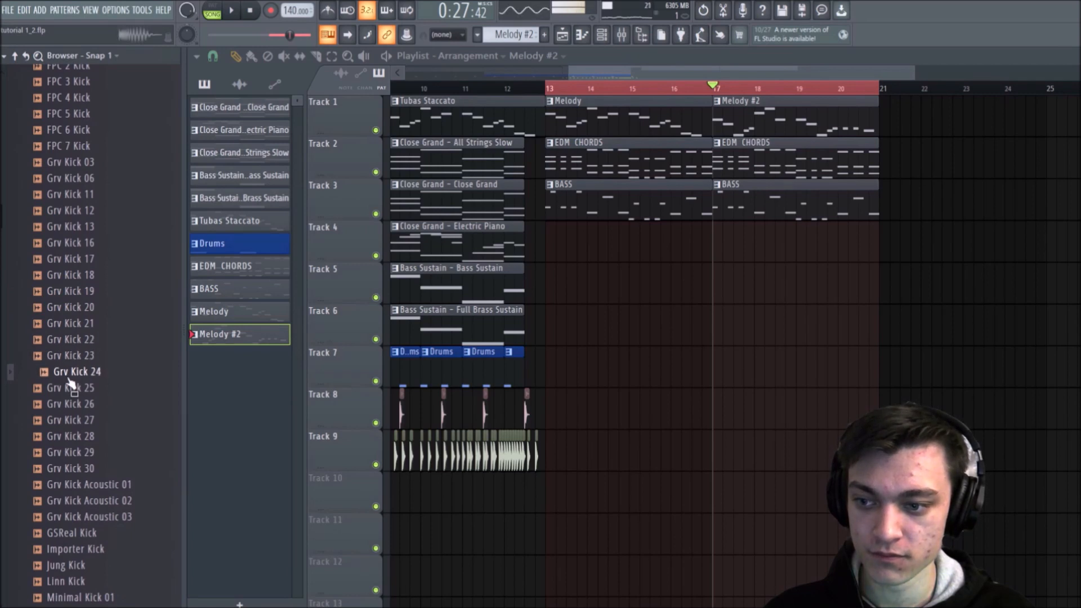
Step: Add Grv Kick 24 to Track 4 at bar 13, repeat it on every beat up to bar 14, and start playback
{"action": "left_click_drag", "start_coordinate": [65, 377], "coordinate": [590, 276]}
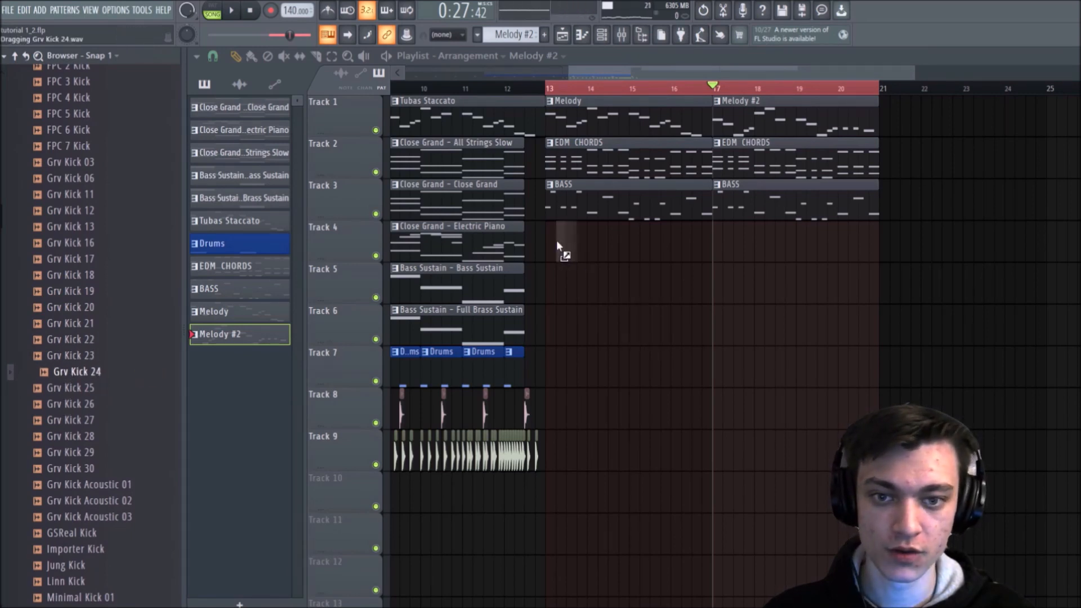
{"action": "left_click_drag", "start_coordinate": [548, 239], "coordinate": [551, 242]}
{"action": "scroll", "coordinate": [556, 90], "scroll_direction": "up", "scroll_amount": 3}
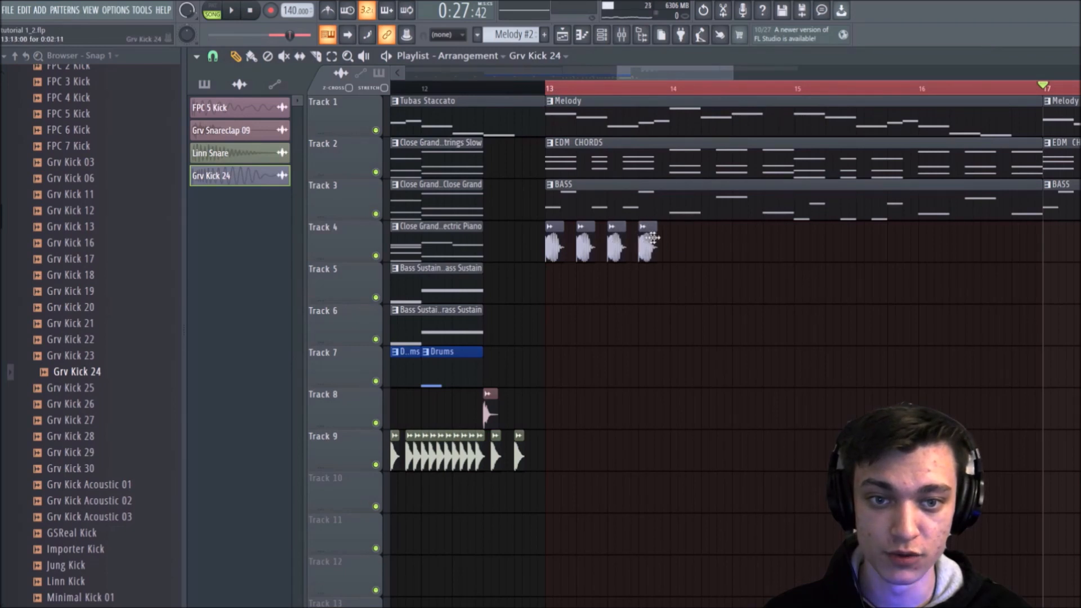
{"action": "key", "text": "space"}
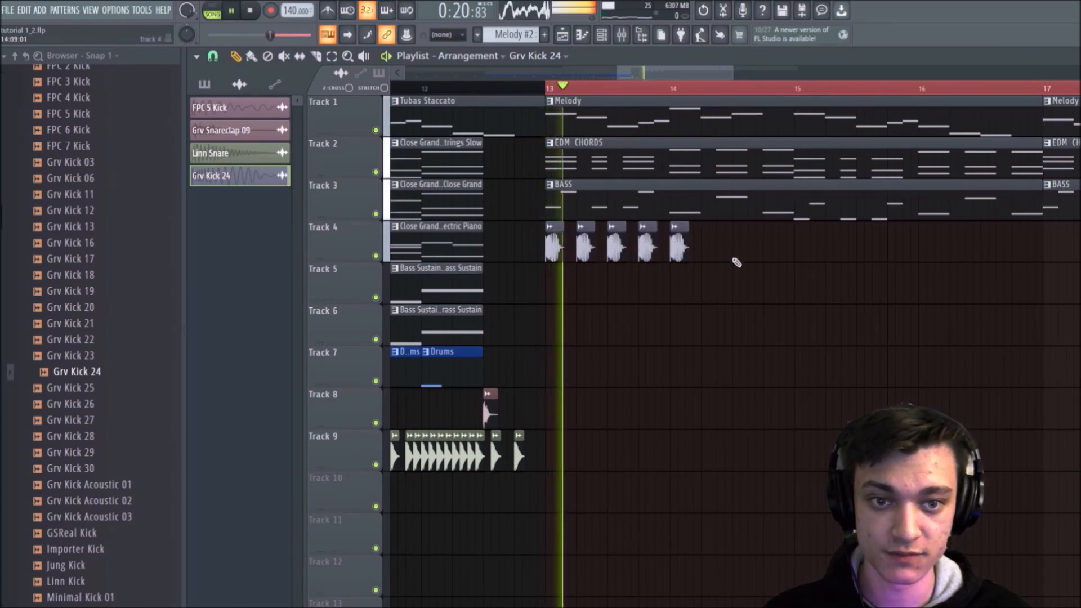
Step: Continue the kicks on every beat up to bar 15 and add an extra kick just before that bar
{"action": "left_click", "coordinate": [708, 245]}
{"action": "left_click", "coordinate": [734, 245]}
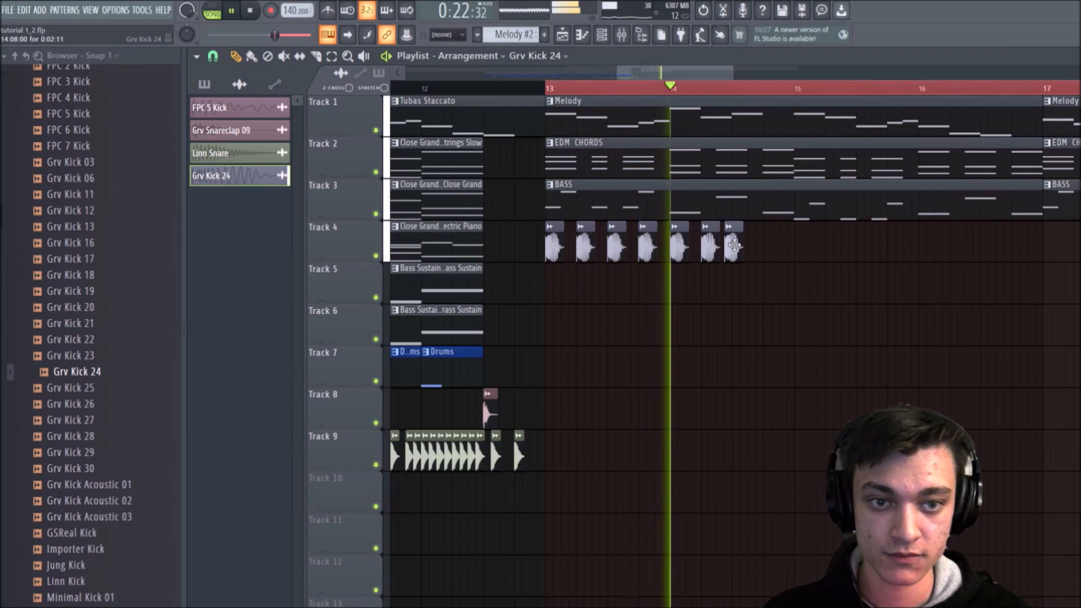
{"action": "left_click", "coordinate": [768, 245]}
{"action": "left_click", "coordinate": [800, 245]}
{"action": "key", "text": "space"}
{"action": "key", "text": "space"}
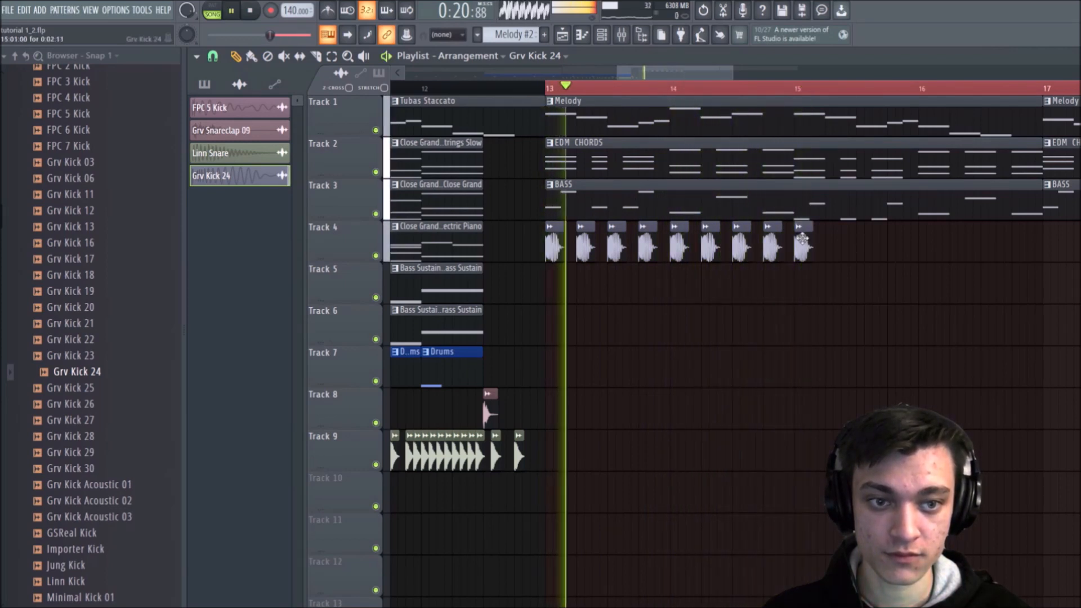
{"action": "left_click", "coordinate": [799, 240]}
{"action": "key", "text": "space"}
Step: Shorten Grv Kick 24 with a fade-out of about 39% and normalize the sample
{"action": "double_click", "coordinate": [801, 242]}
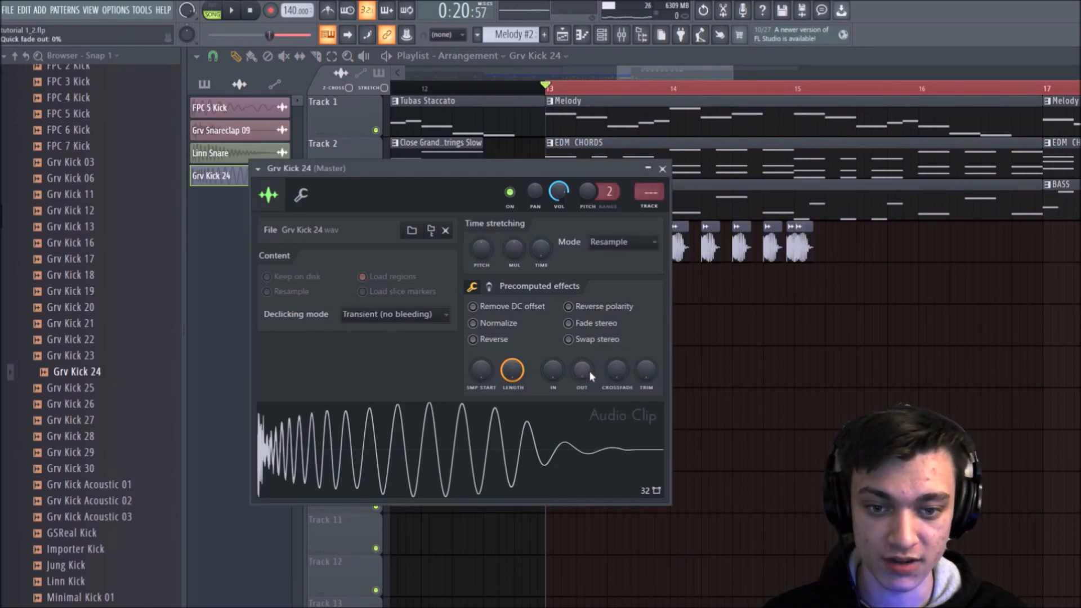
{"action": "left_click_drag", "start_coordinate": [589, 370], "coordinate": [589, 341]}
{"action": "key", "text": "space"}
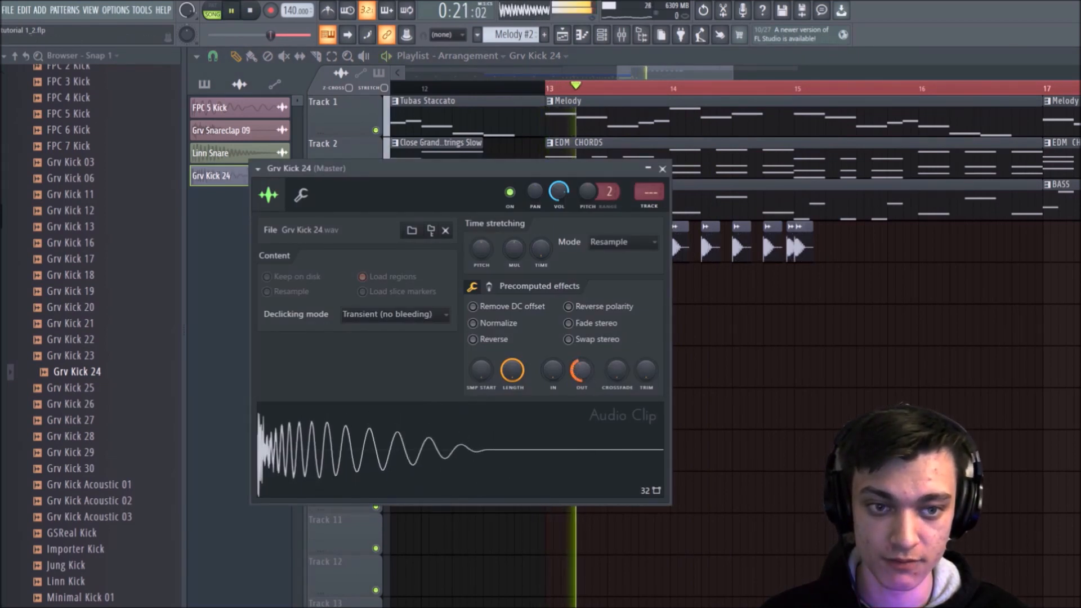
{"action": "left_click_drag", "start_coordinate": [588, 371], "coordinate": [588, 376]}
{"action": "key", "text": "space"}
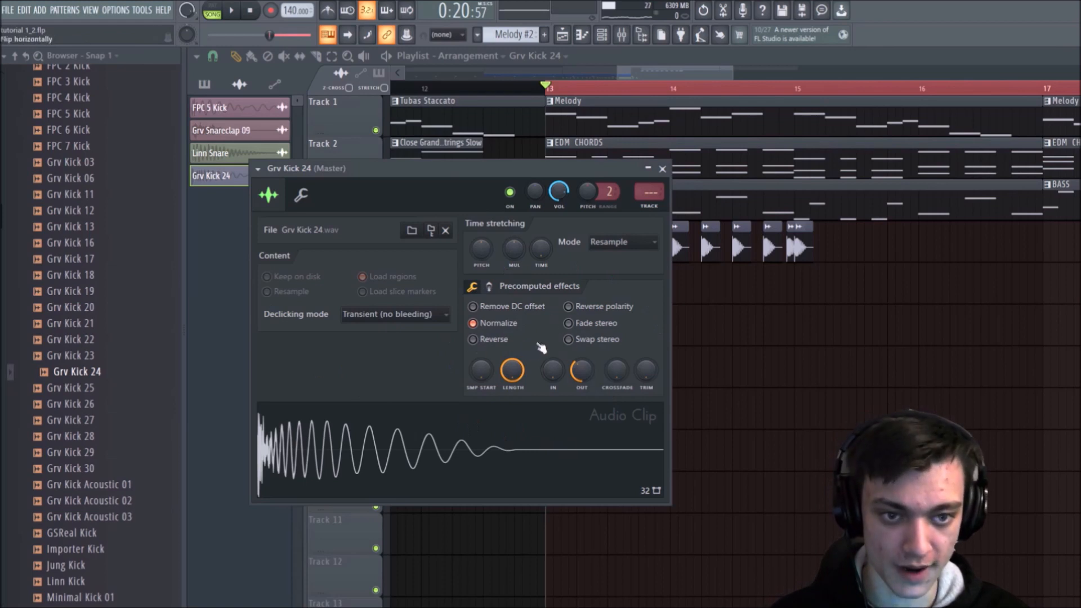
{"action": "key", "text": "Escape"}
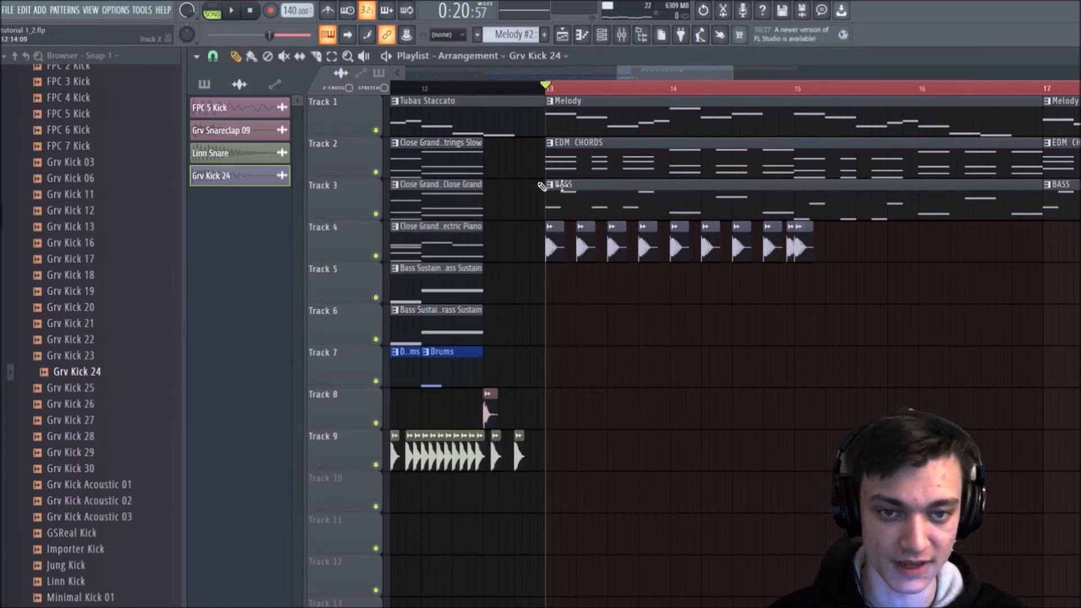
Step: Place Grv Kick 24 on the remaining beats of bars 15 and 16 on Track 4 during playback
{"action": "key", "text": "space"}
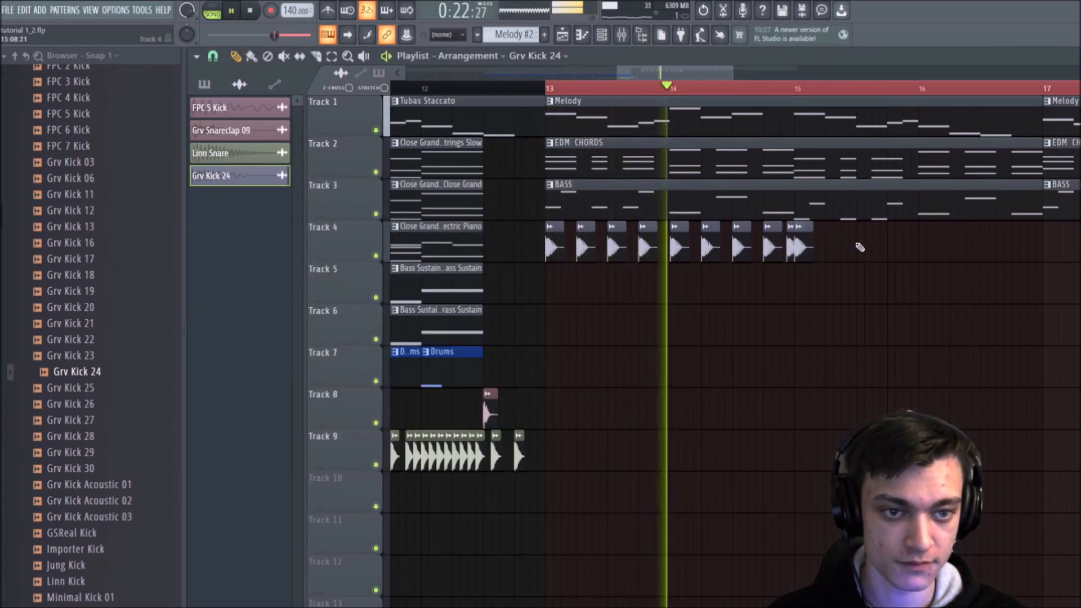
{"action": "left_click", "coordinate": [838, 248]}
{"action": "left_click", "coordinate": [863, 252]}
{"action": "left_click", "coordinate": [895, 252]}
{"action": "left_click", "coordinate": [926, 249]}
{"action": "left_click", "coordinate": [960, 249]}
{"action": "left_click_drag", "start_coordinate": [959, 248], "coordinate": [950, 250]}
{"action": "key", "text": "space"}
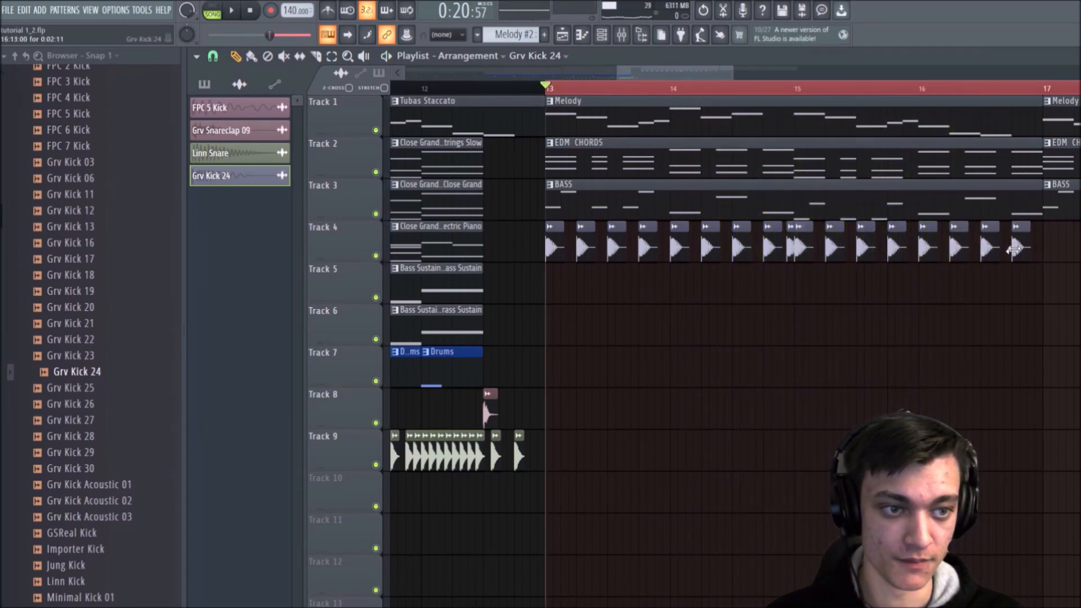
Step: Select all the Grv Kick 24 clips in bars 13 to 16 and duplicate them into bars 17 to 20
{"action": "scroll", "coordinate": [636, 90], "scroll_direction": "down", "scroll_amount": 3}
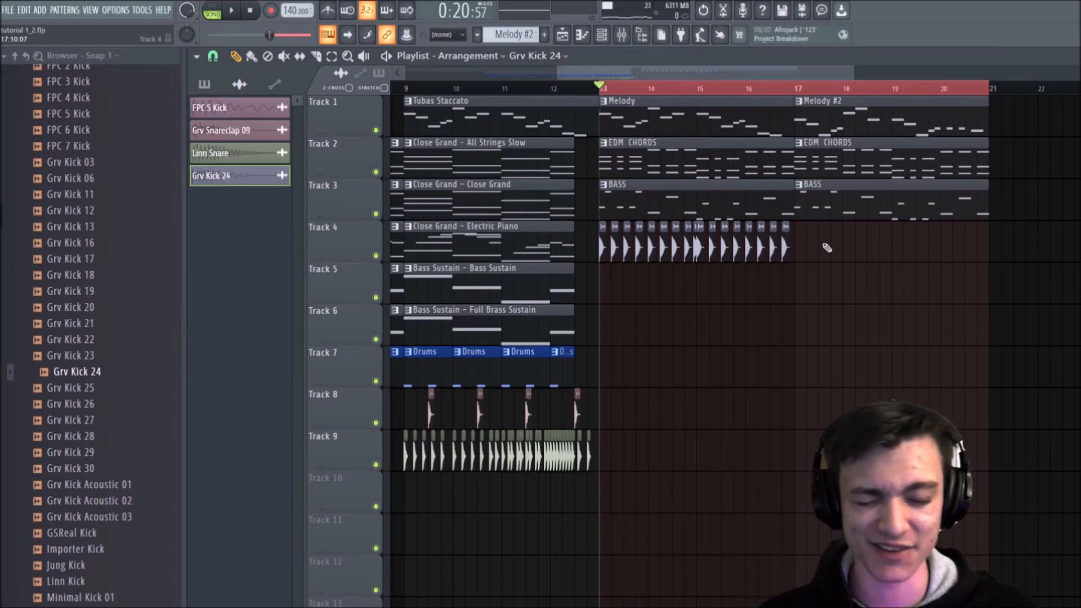
{"action": "left_click_drag", "start_coordinate": [827, 248], "coordinate": [602, 249]}
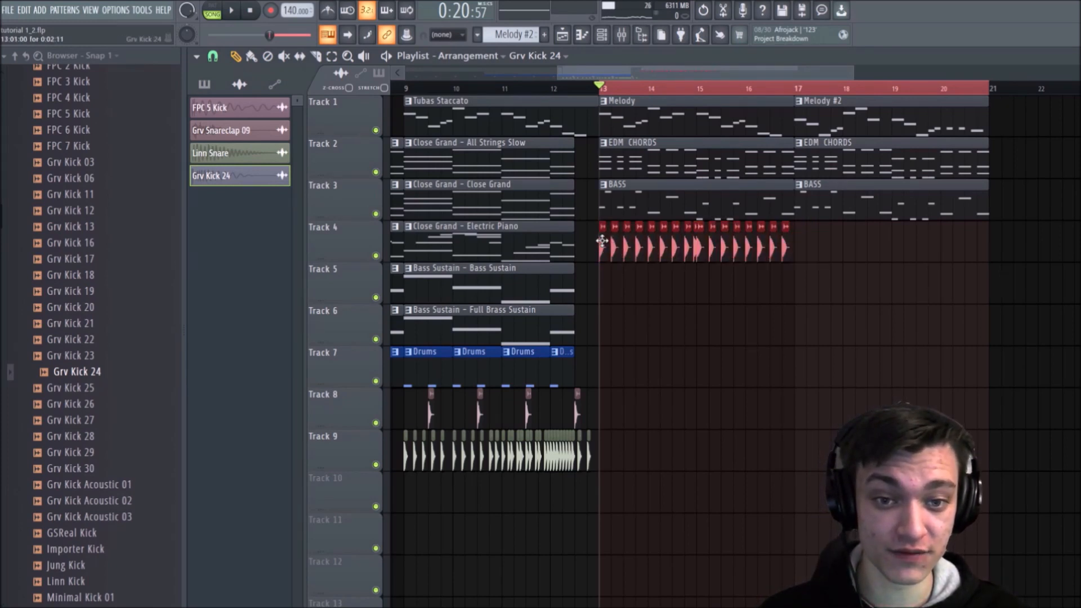
{"action": "key", "text": "ctrl+b"}
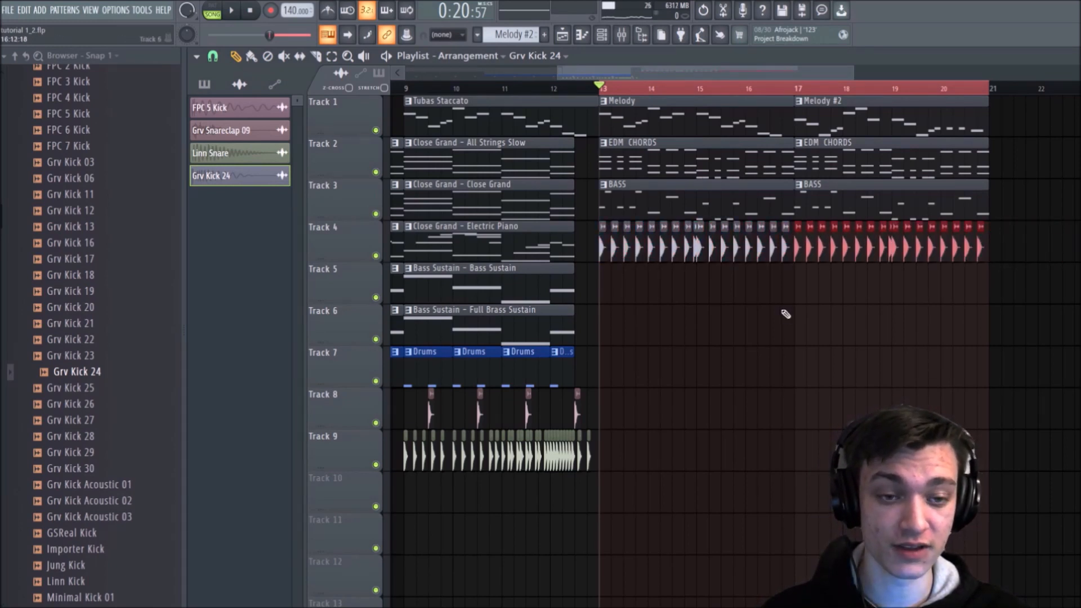
{"action": "left_click", "coordinate": [997, 322]}
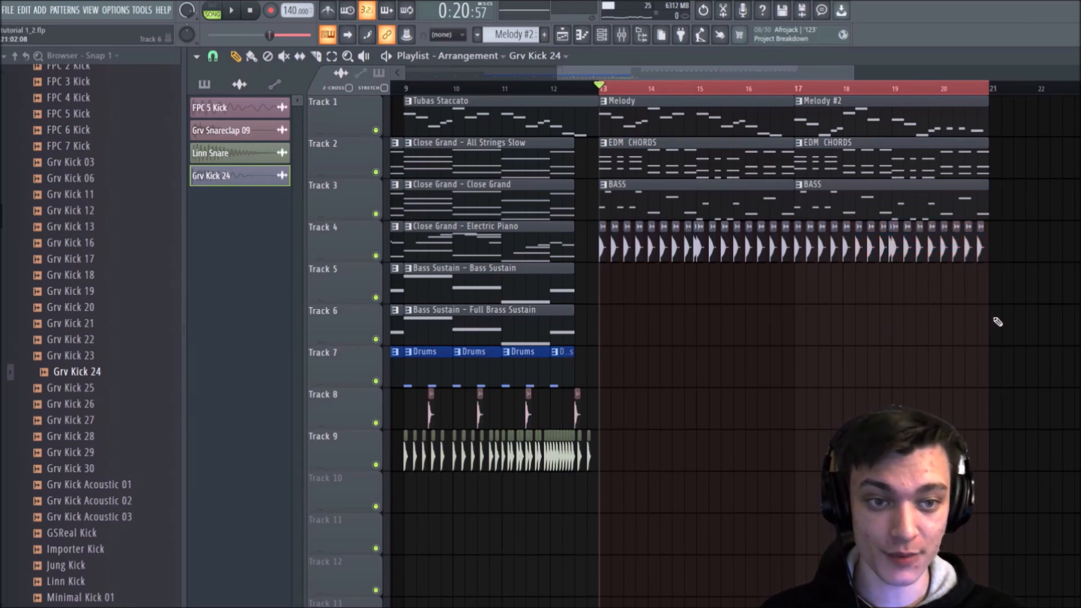
Step: Play the section and reduce Grv Kick 24's fade-out to lengthen the kick
{"action": "key", "text": "space"}
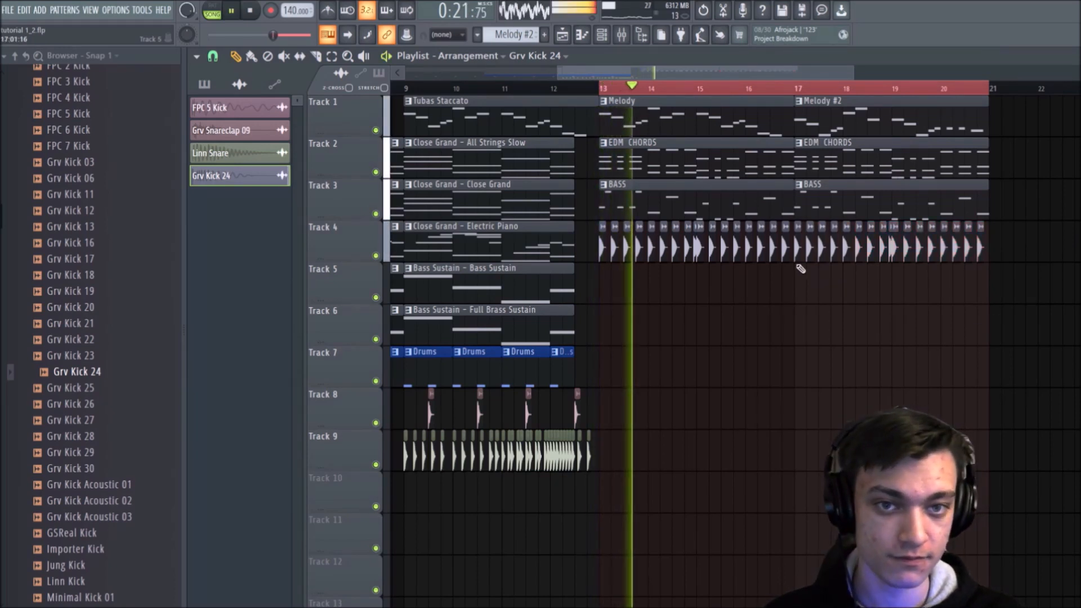
{"action": "double_click", "coordinate": [762, 249]}
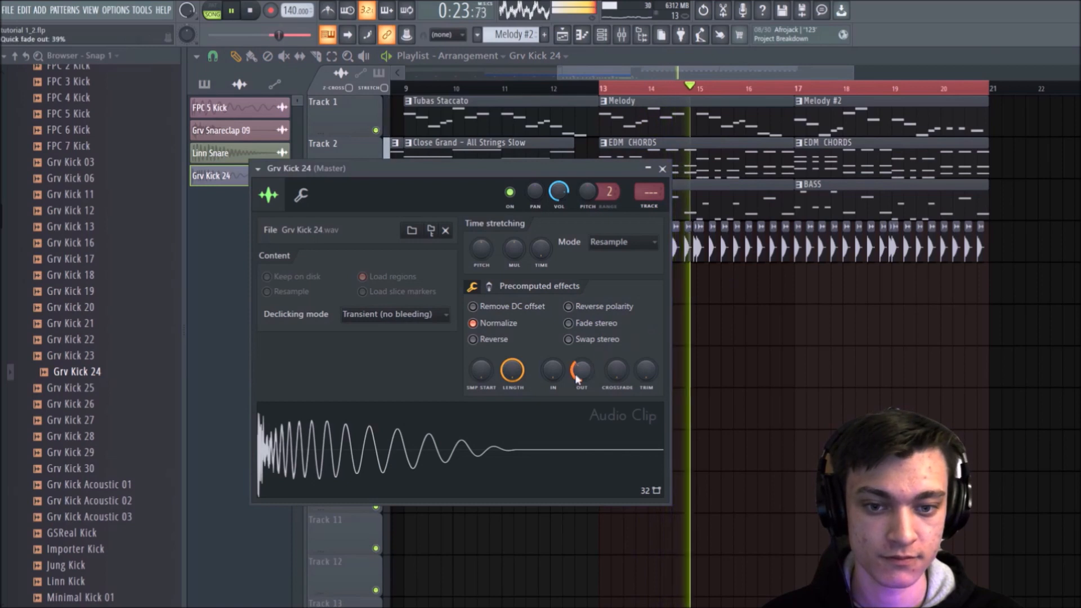
{"action": "left_click_drag", "start_coordinate": [575, 374], "coordinate": [576, 376]}
{"action": "key", "text": "Escape"}
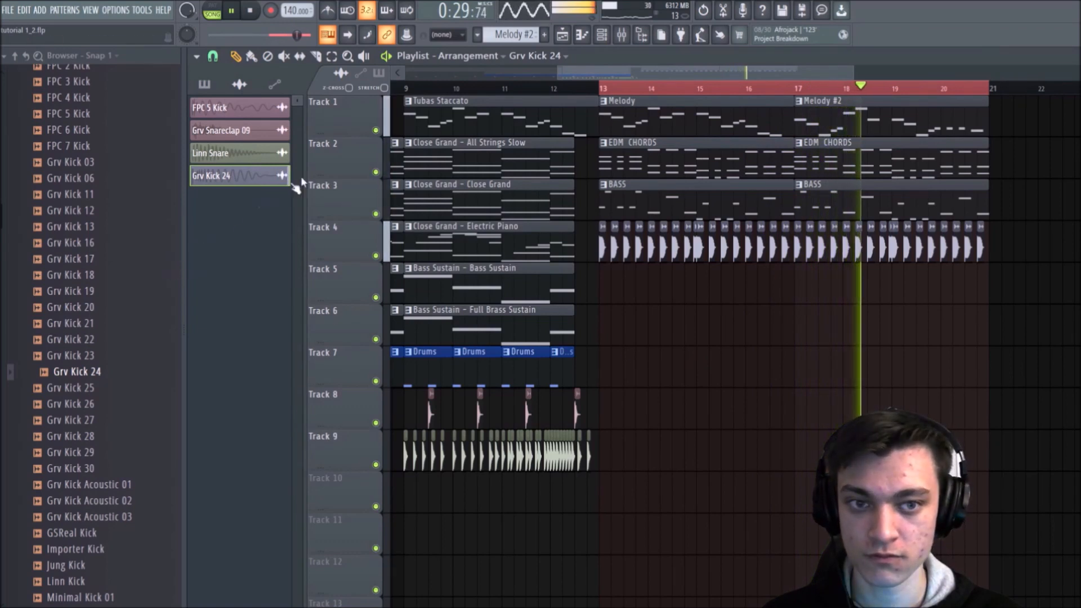
{"action": "key", "text": "space"}
Step: Lower the Bite Me channel volume to 68% in the channel rack and replay the section from bar 13
{"action": "left_click", "coordinate": [602, 35]}
{"action": "left_click", "coordinate": [767, 257]}
{"action": "left_click", "coordinate": [740, 266]}
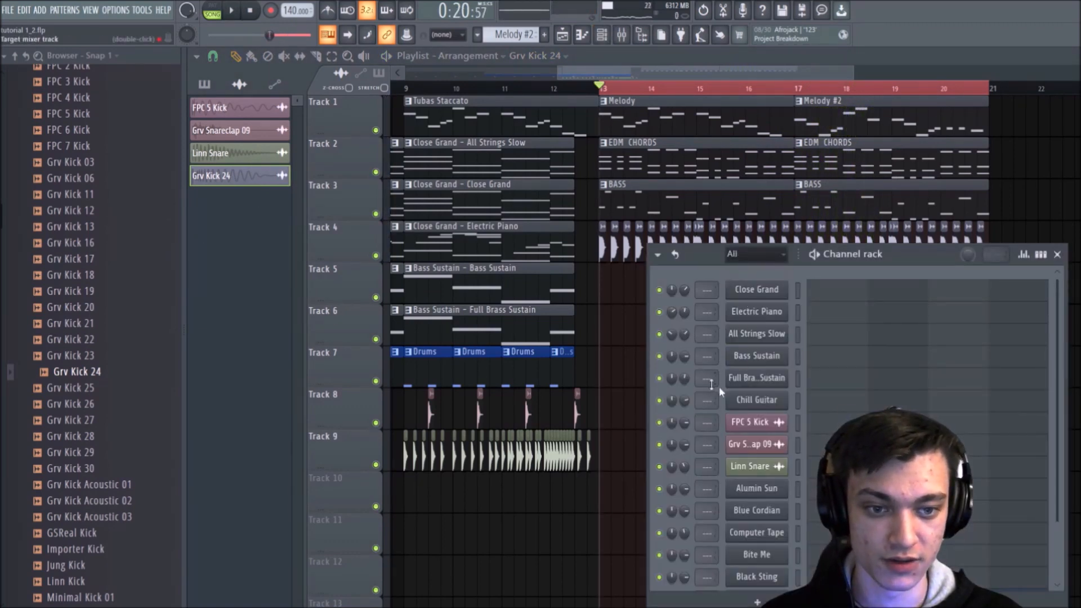
{"action": "scroll", "coordinate": [858, 400], "scroll_direction": "down", "scroll_amount": 3}
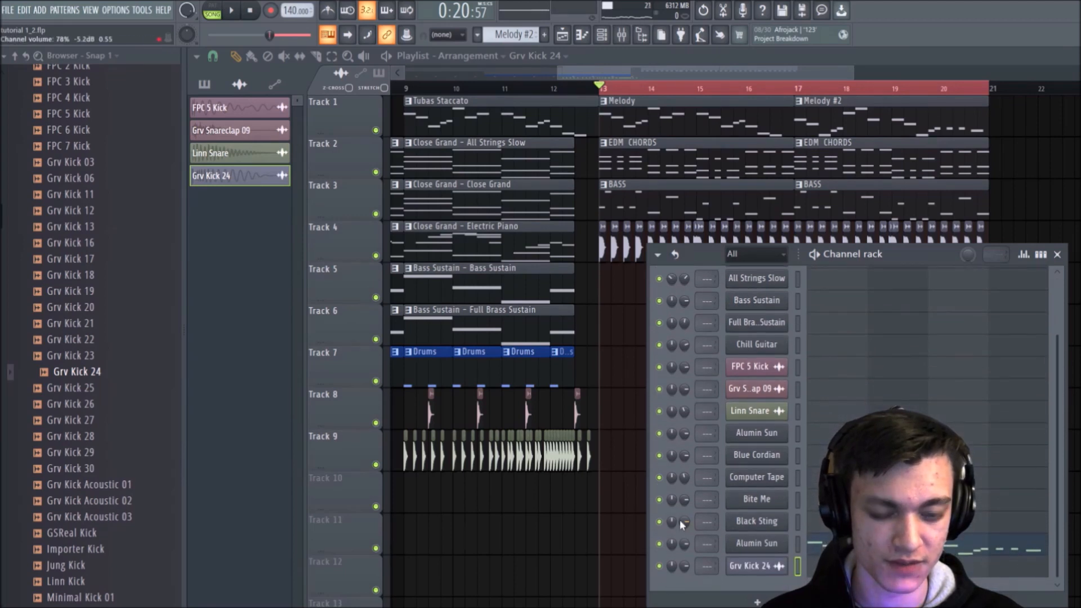
{"action": "key", "text": "space"}
{"action": "left_click_drag", "start_coordinate": [680, 503], "coordinate": [681, 513]}
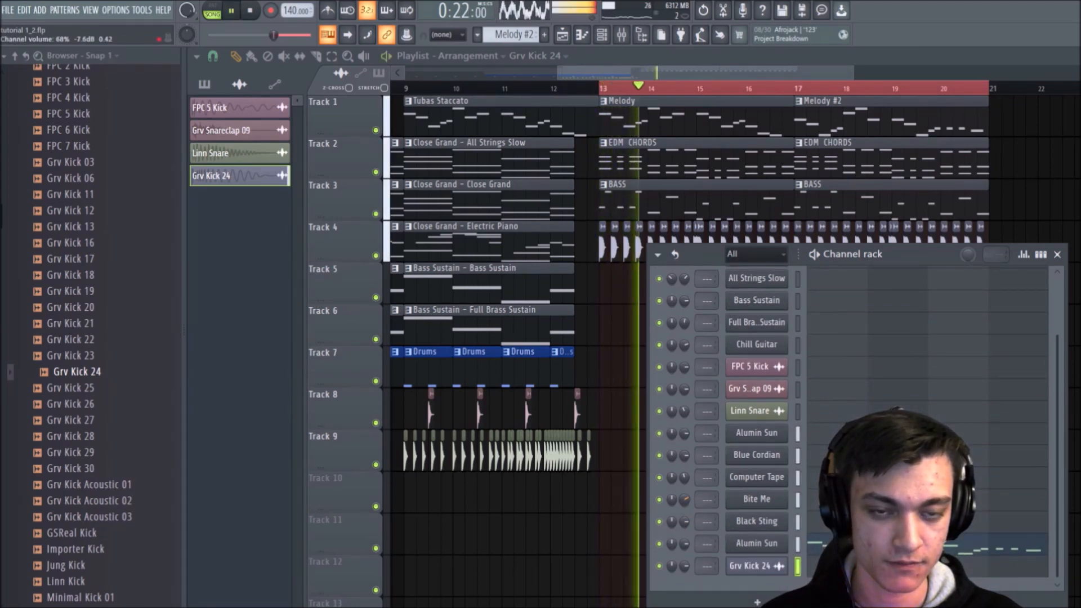
{"action": "key", "text": "space"}
{"action": "key", "text": "space"}
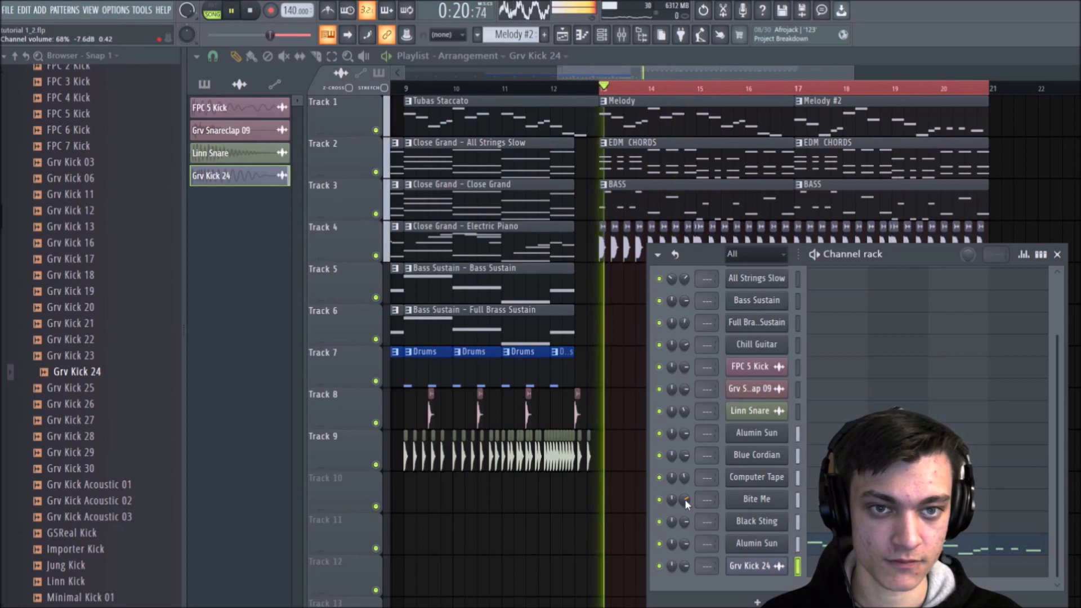
Step: Stop playback and close the channel rack
{"action": "key", "text": "space"}
{"action": "scroll", "coordinate": [829, 385], "scroll_direction": "up", "scroll_amount": 3}
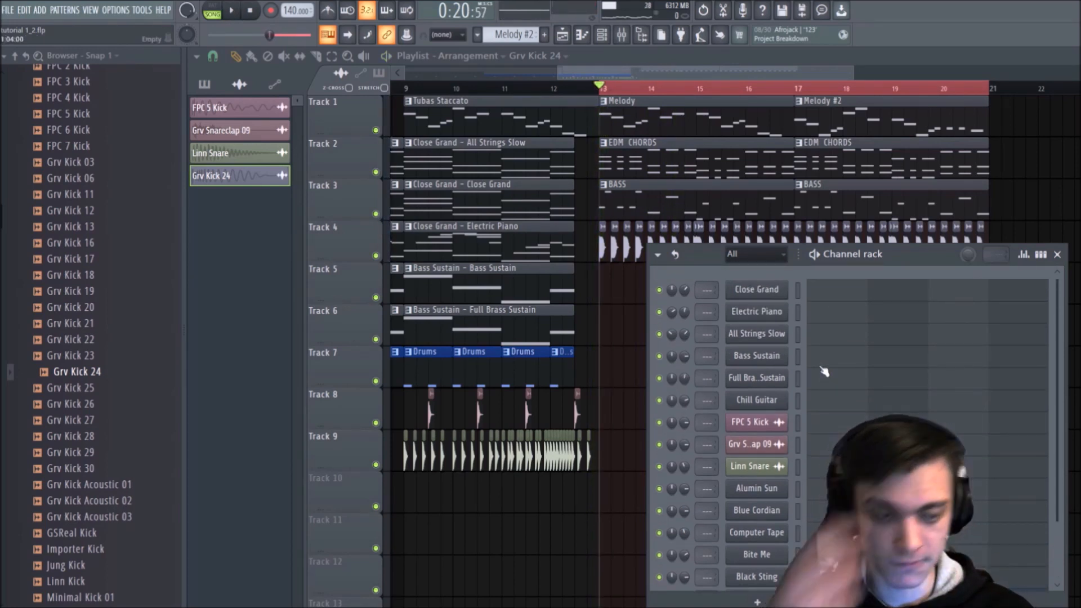
{"action": "left_click", "coordinate": [1057, 254]}
Step: Audition snare samples from the Snares folder of the Drums pack, going through the Grv Snareclap sounds up to Grv Snareclap 30
{"action": "scroll", "coordinate": [79, 338], "scroll_direction": "up", "scroll_amount": 10}
{"action": "scroll", "coordinate": [79, 338], "scroll_direction": "down", "scroll_amount": 5}
{"action": "left_click", "coordinate": [67, 101]}
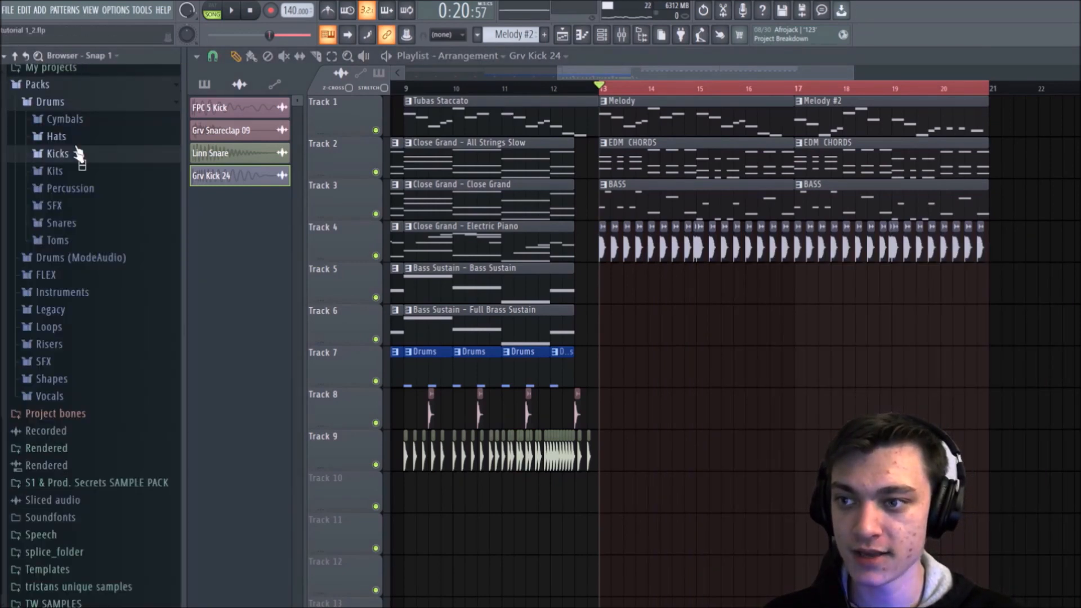
{"action": "left_click", "coordinate": [65, 224]}
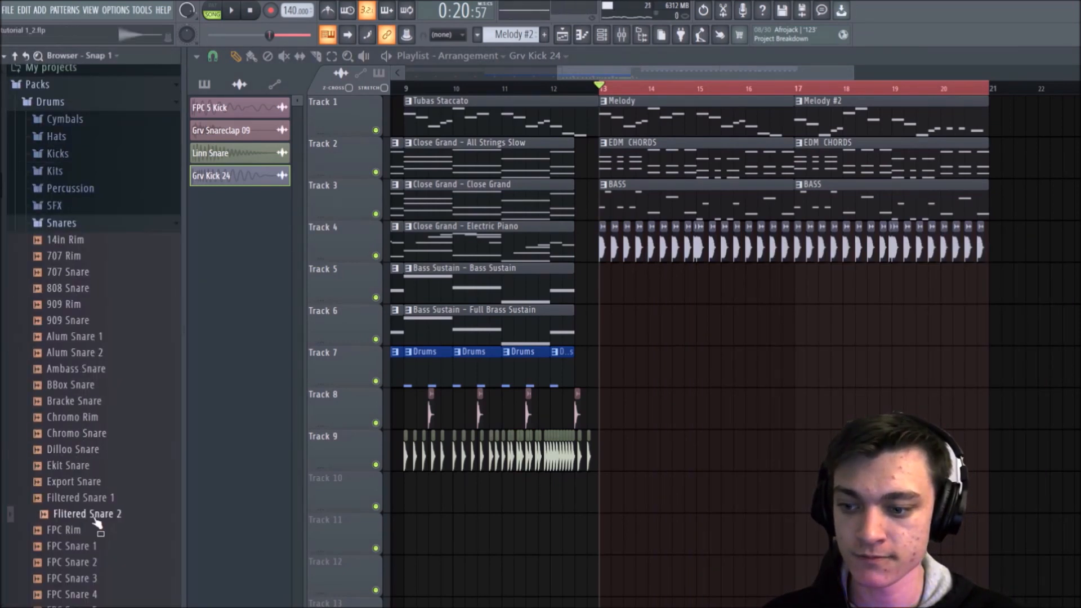
{"action": "scroll", "coordinate": [97, 523], "scroll_direction": "down", "scroll_amount": 10}
{"action": "left_click", "coordinate": [94, 498]}
{"action": "left_click", "coordinate": [97, 513]}
{"action": "left_click", "coordinate": [98, 546]}
{"action": "left_click", "coordinate": [95, 563]}
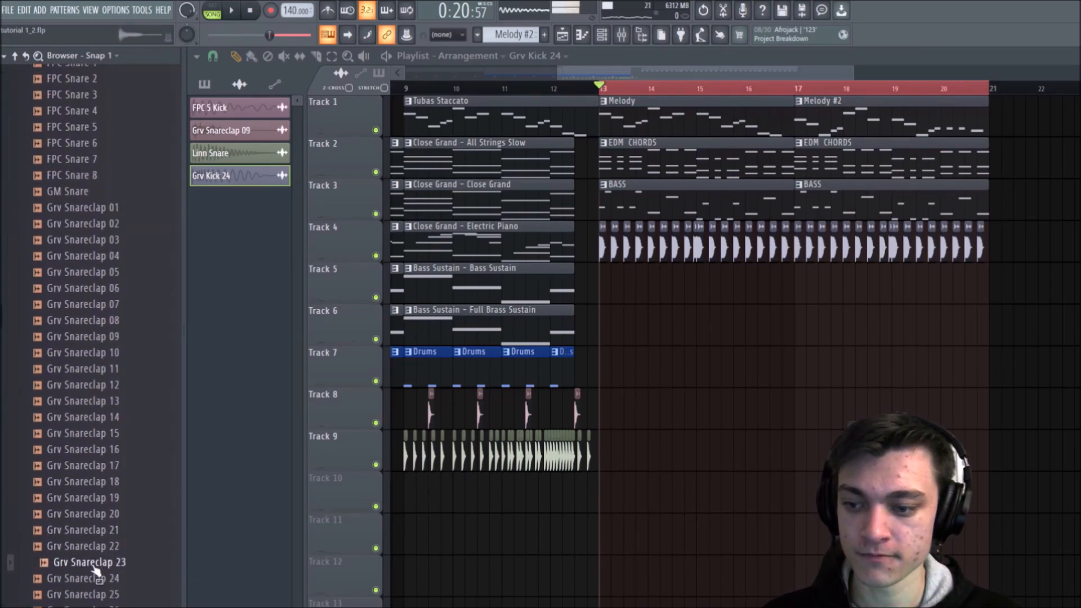
{"action": "scroll", "coordinate": [92, 570], "scroll_direction": "down", "scroll_amount": 2}
{"action": "left_click", "coordinate": [91, 531]}
{"action": "left_click", "coordinate": [93, 548]}
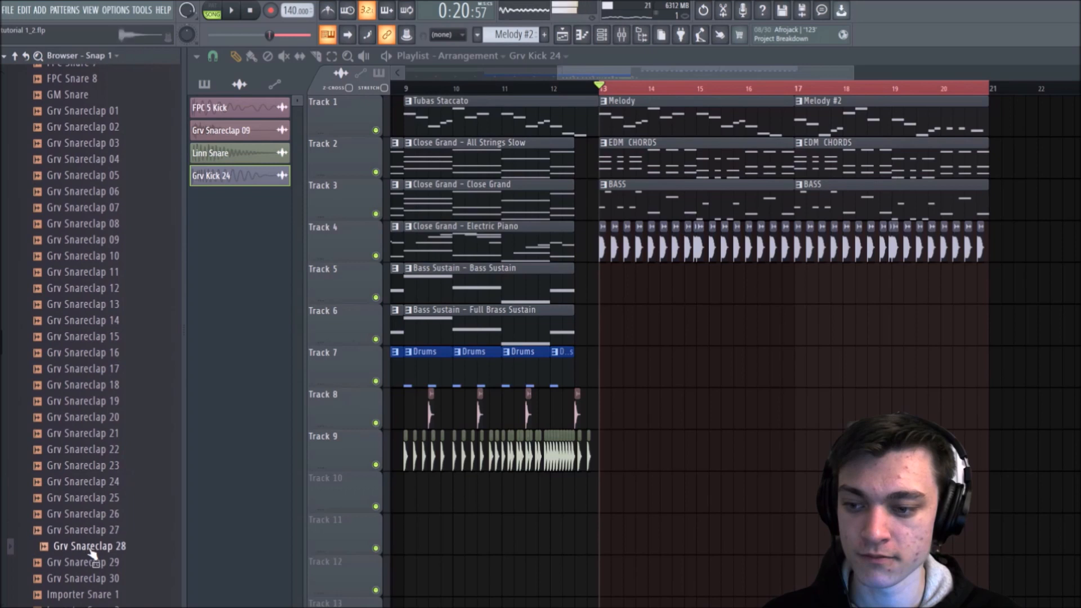
{"action": "left_click", "coordinate": [88, 563]}
{"action": "left_click", "coordinate": [89, 578]}
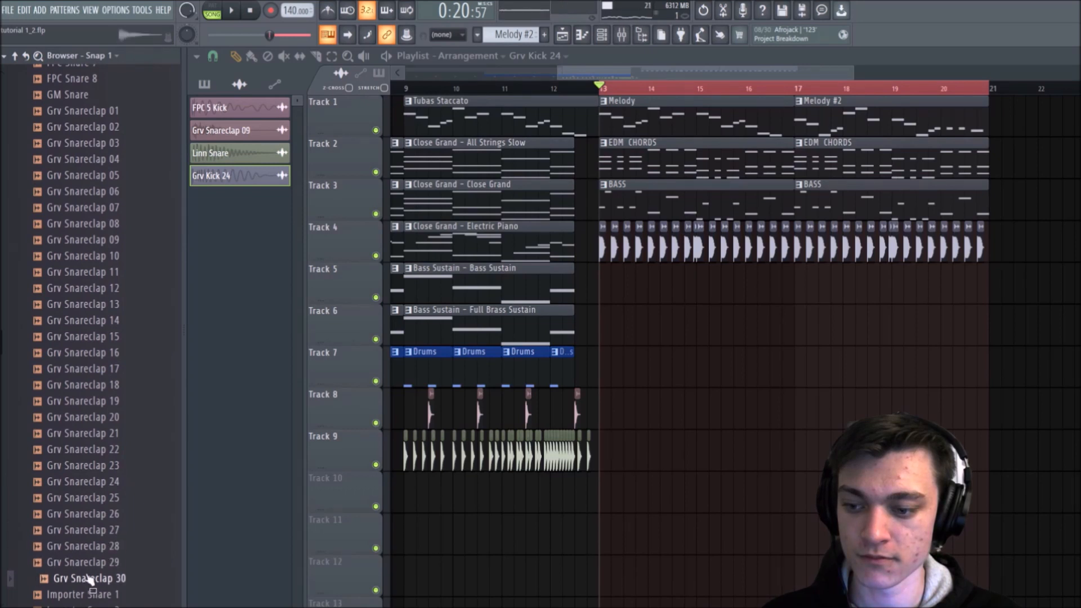
Step: Place Grv Snareclap 30 on beats 2 and 4 of bars 13 and 14 on Track 5 during playback
{"action": "left_click_drag", "start_coordinate": [116, 578], "coordinate": [623, 291]}
{"action": "key", "text": "space"}
{"action": "left_click", "coordinate": [644, 284]}
{"action": "left_click", "coordinate": [662, 279]}
{"action": "left_click", "coordinate": [688, 278]}
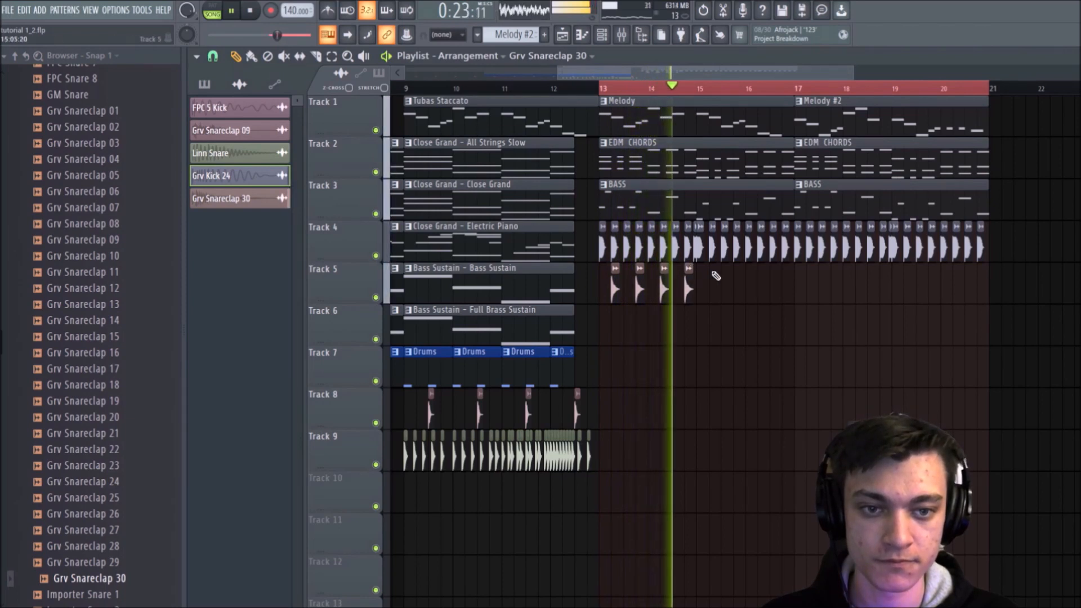
Step: Continue the Grv Snareclap 30 pattern on beats 2 and 4 through bars 15 to 20 on Track 5
{"action": "left_click", "coordinate": [713, 277]}
{"action": "left_click", "coordinate": [736, 277]}
{"action": "left_click", "coordinate": [760, 280]}
{"action": "left_click", "coordinate": [784, 279]}
{"action": "mouse_move", "coordinate": [802, 285]}
{"action": "left_mouse_down"}
{"action": "mouse_move", "coordinate": [723, 299]}
{"action": "mouse_move", "coordinate": [607, 295]}
{"action": "mouse_move", "coordinate": [813, 299]}
{"action": "left_mouse_up"}
{"action": "left_click", "coordinate": [835, 321], "text": "ctrl"}
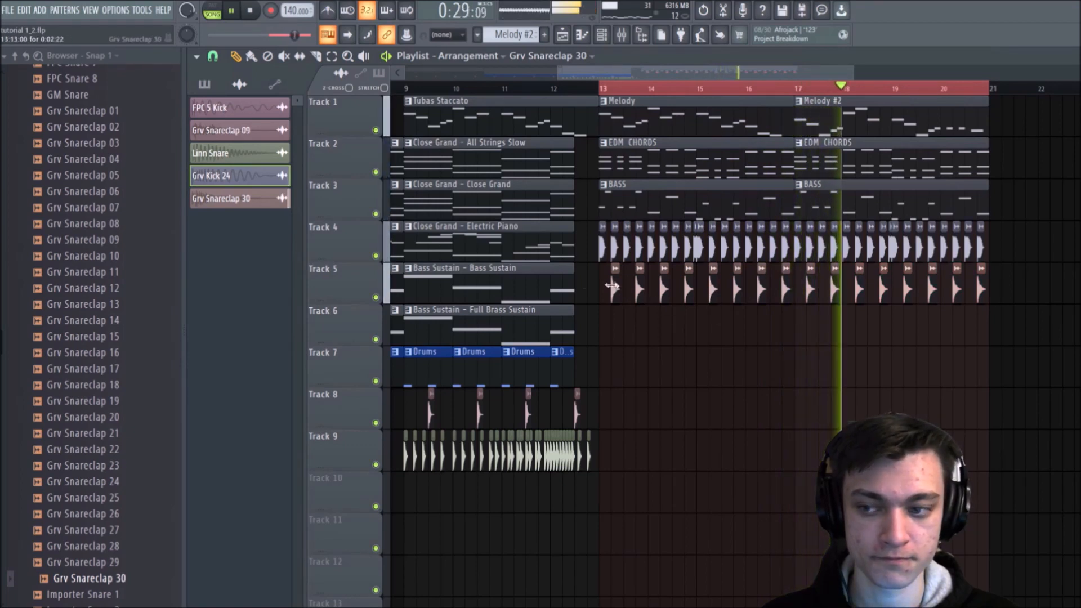
Step: Stop playback, audition samples from the Hats folder and add Bracke CH 2 to bar 13 on Track 6
{"action": "scroll", "coordinate": [114, 137], "scroll_direction": "up", "scroll_amount": 15}
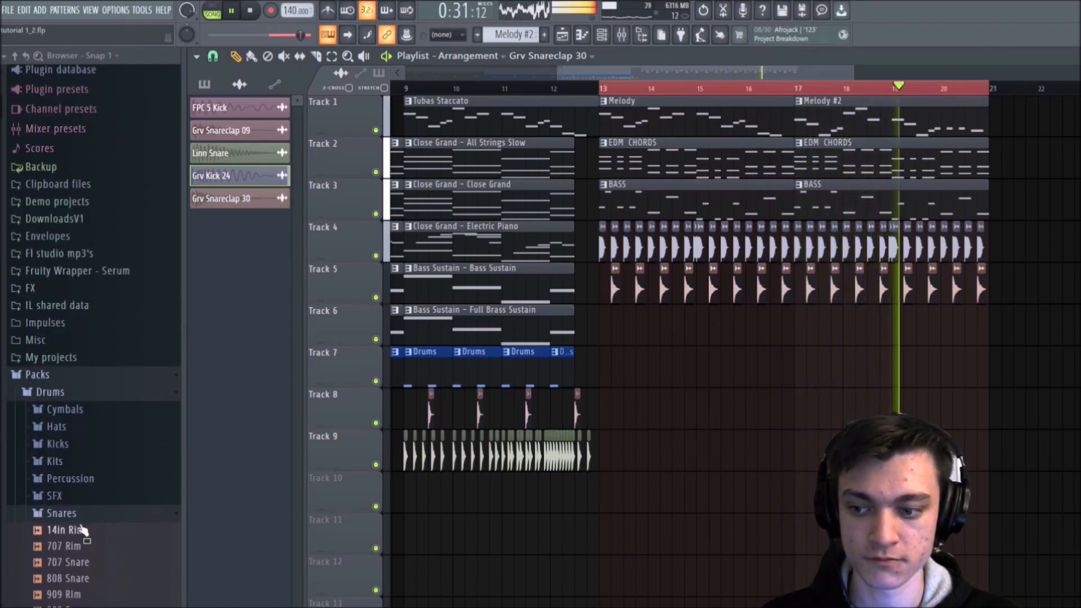
{"action": "left_click", "coordinate": [79, 513]}
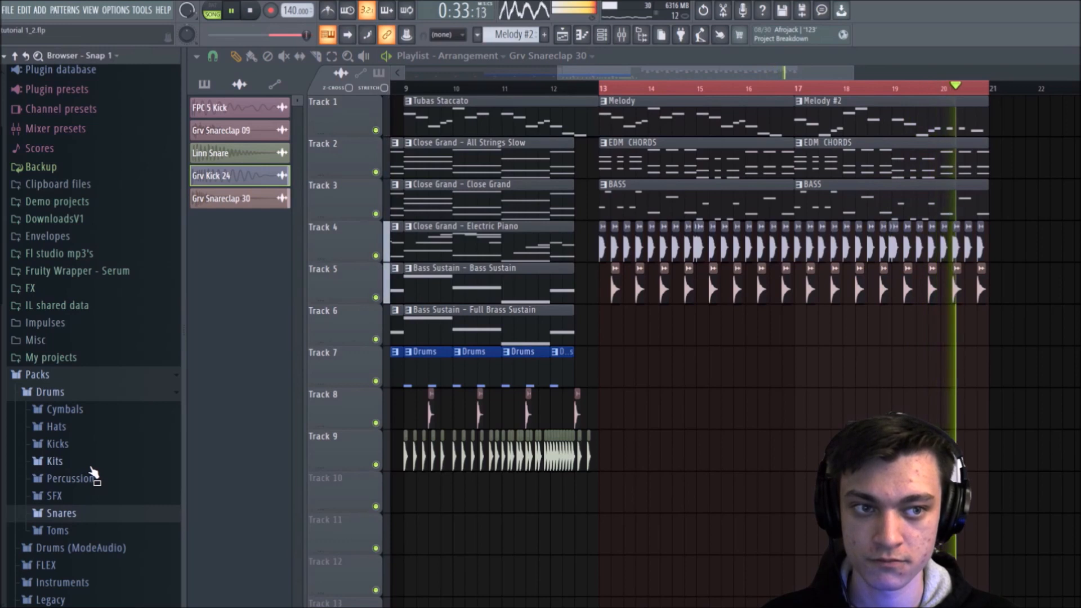
{"action": "key", "text": "space"}
{"action": "left_click", "coordinate": [107, 429]}
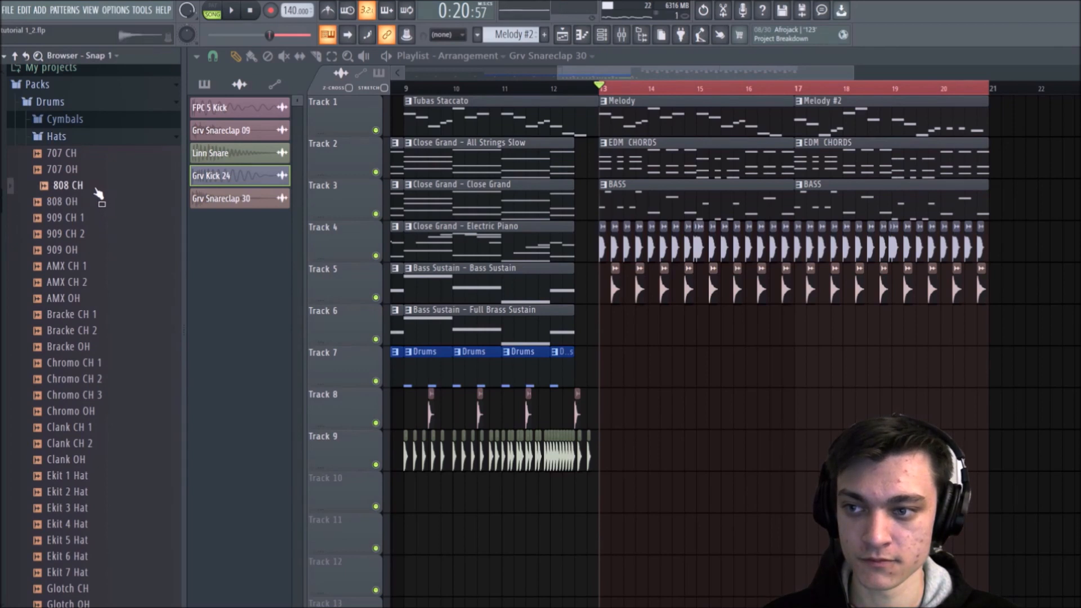
{"action": "left_click", "coordinate": [95, 346]}
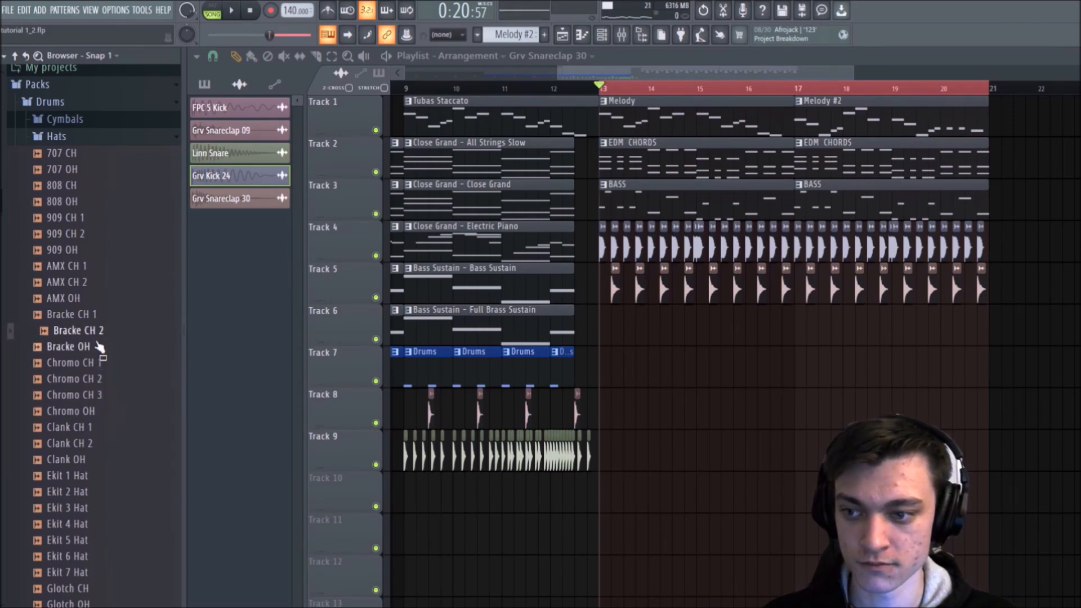
{"action": "left_click_drag", "start_coordinate": [614, 340], "coordinate": [614, 340]}
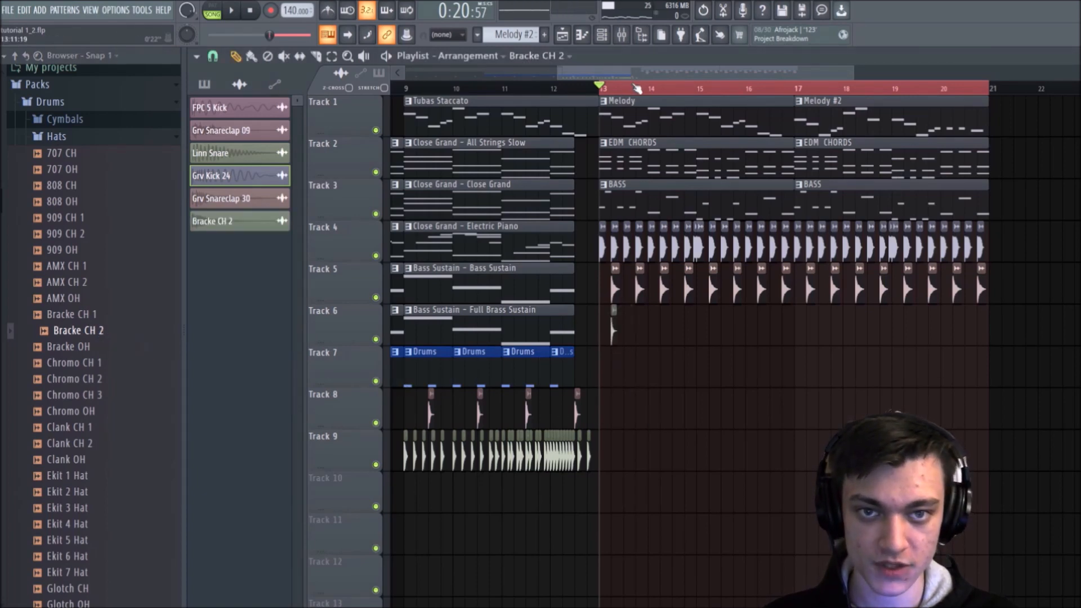
Step: Place Bracke CH 2 on the offbeats from bar 13 into bar 14 on Track 6, with a double hit early in bar 14
{"action": "scroll", "coordinate": [575, 206], "scroll_direction": "up", "scroll_amount": 5}
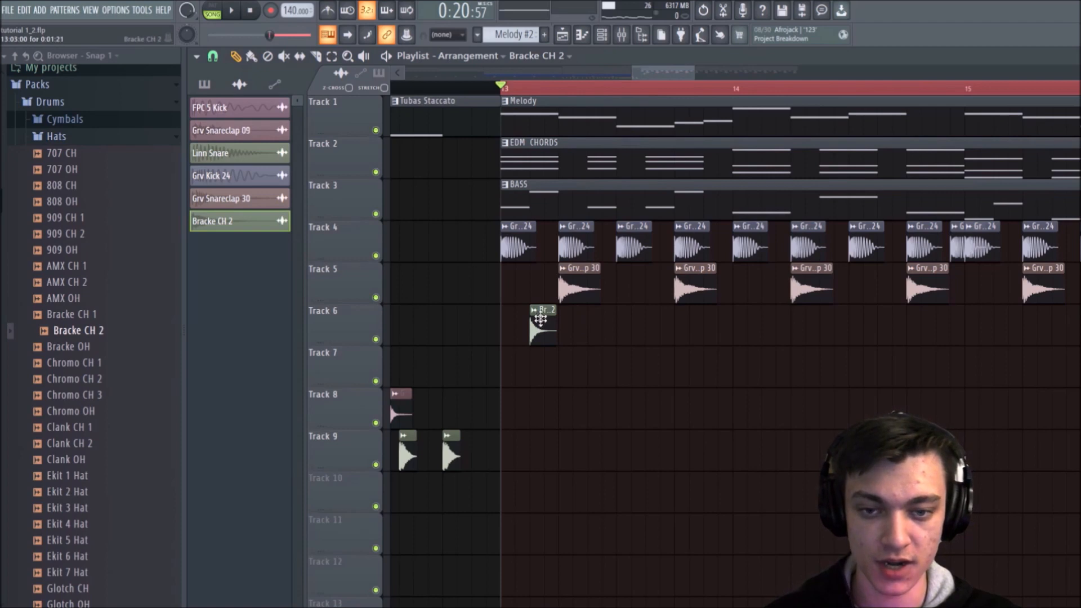
{"action": "left_click", "coordinate": [594, 324]}
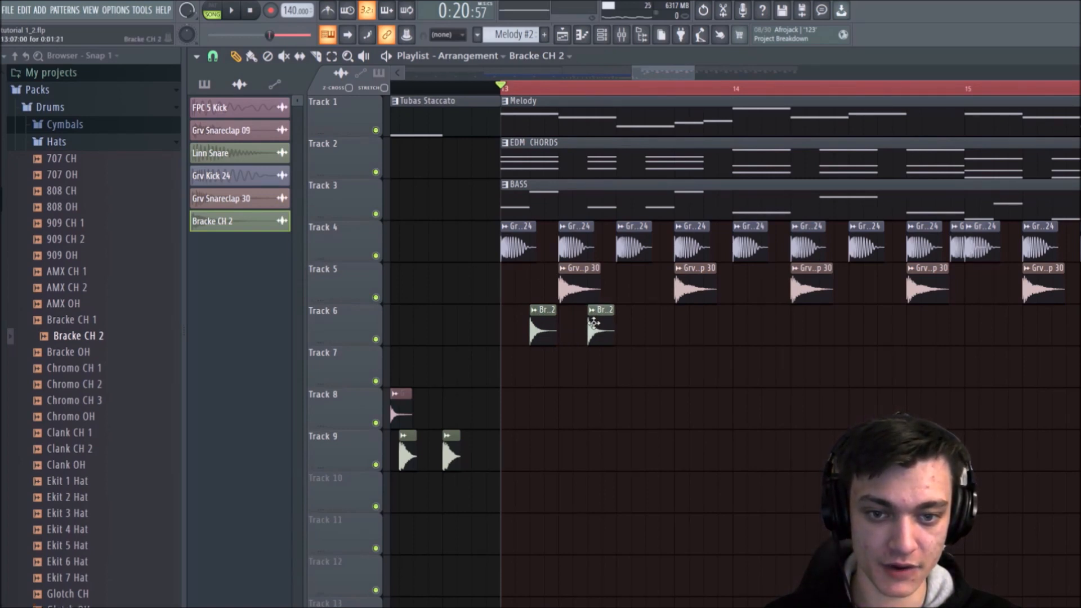
{"action": "key", "text": "space"}
{"action": "left_click", "coordinate": [676, 327]}
{"action": "left_click", "coordinate": [738, 319]}
{"action": "left_click", "coordinate": [776, 312]}
{"action": "key", "text": "space"}
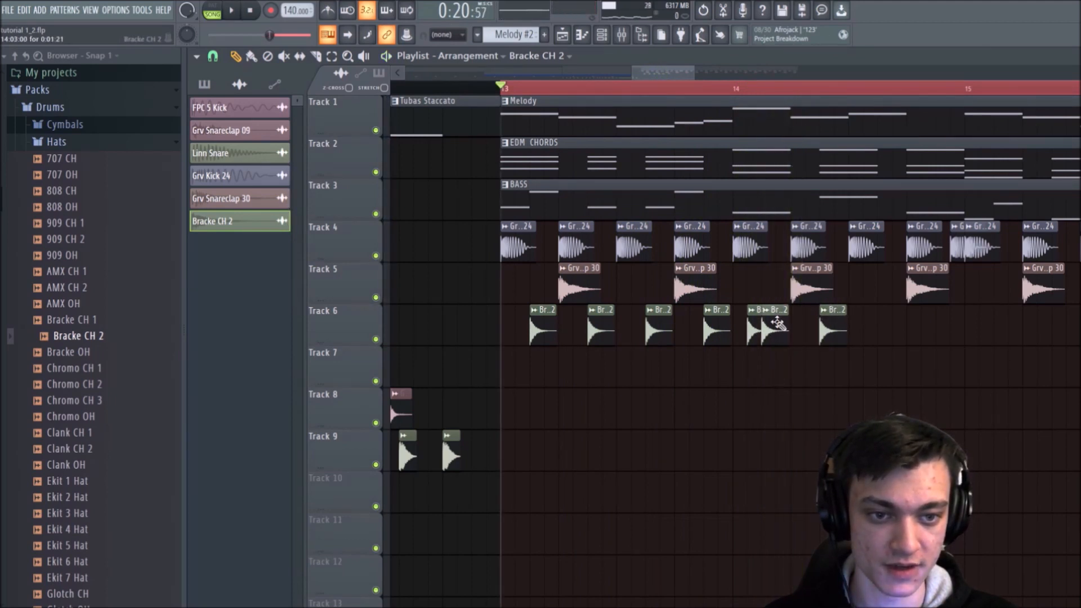
Step: Place Bracke CH 2 on the last two offbeats of bar 14 and preview the hat pattern
{"action": "left_click", "coordinate": [888, 321]}
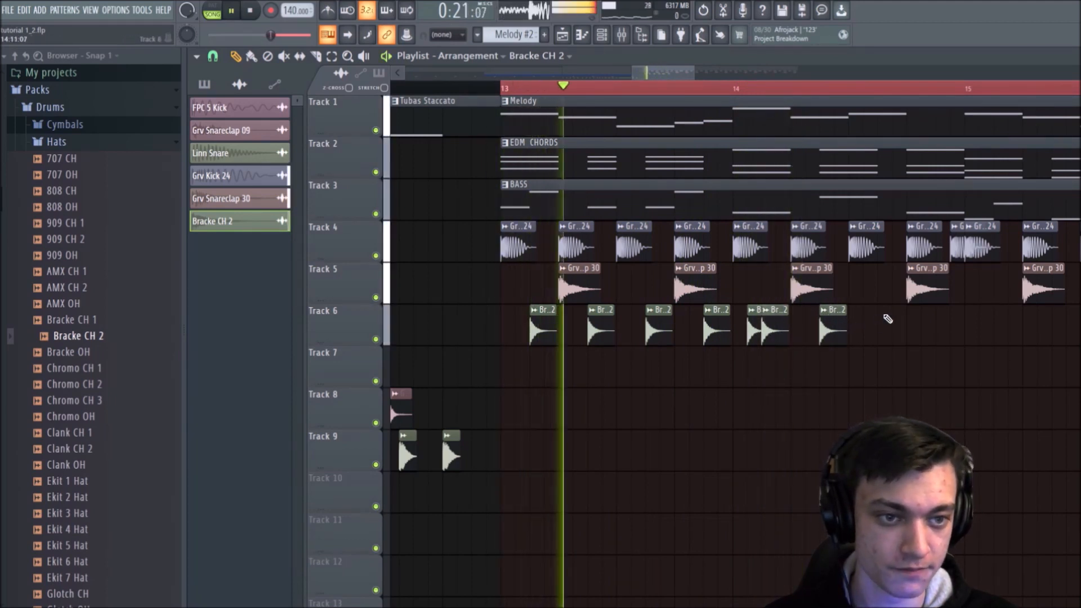
{"action": "left_click", "coordinate": [947, 328]}
{"action": "key", "text": "space"}
{"action": "key", "text": "space"}
{"action": "left_click", "coordinate": [1001, 331]}
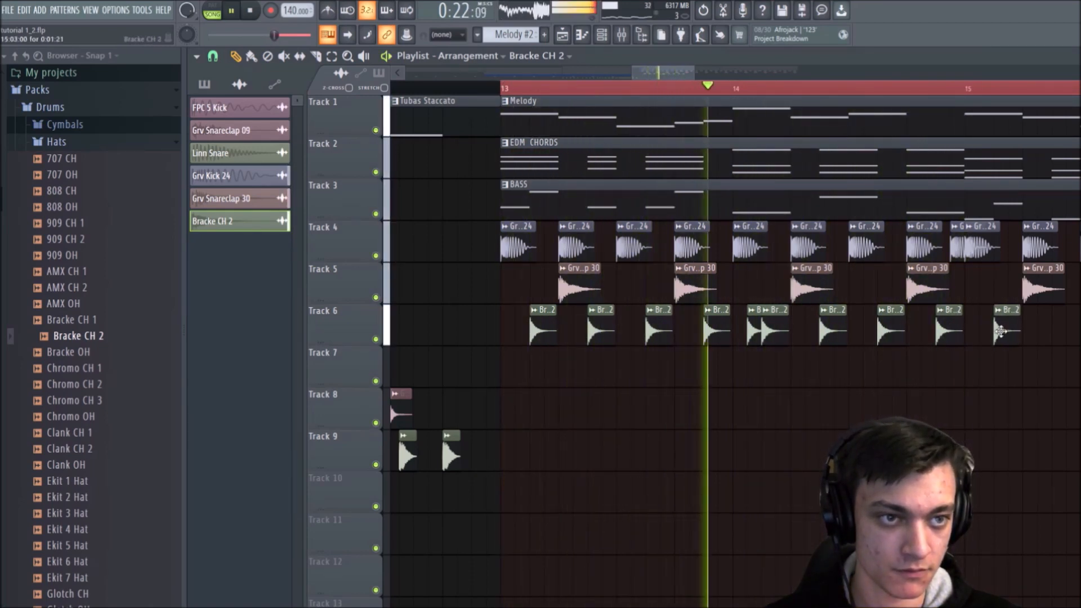
{"action": "right_click", "coordinate": [1001, 331]}
{"action": "key", "text": "space"}
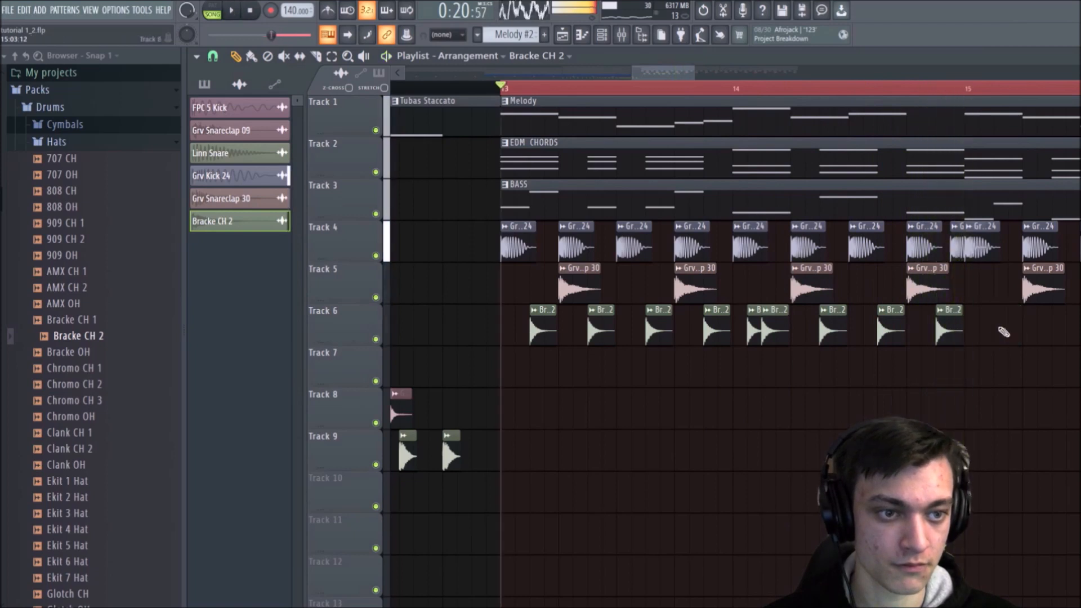
Step: Select the Bracke CH 2 clips in bars 13 and 14 and duplicate them into bars 15 and 16
{"action": "left_click_drag", "start_coordinate": [1001, 329], "coordinate": [532, 363]}
{"action": "key", "text": "ctrl+b"}
{"action": "scroll", "coordinate": [704, 92], "scroll_direction": "down", "scroll_amount": 3}
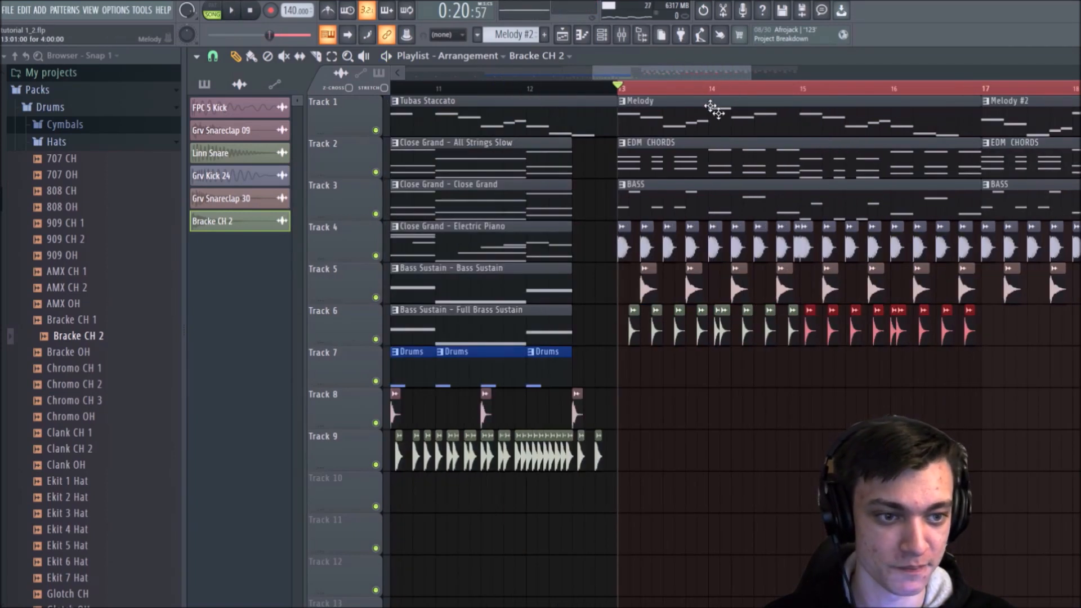
{"action": "left_click_drag", "start_coordinate": [1011, 348], "coordinate": [630, 331]}
{"action": "key", "text": "ctrl+b"}
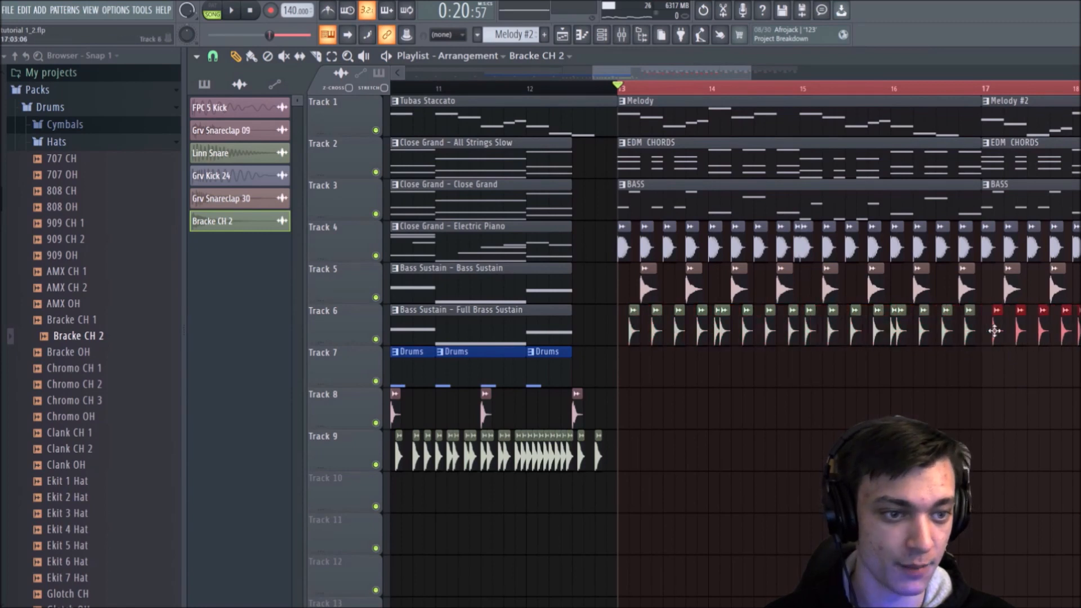
{"action": "key", "text": "space"}
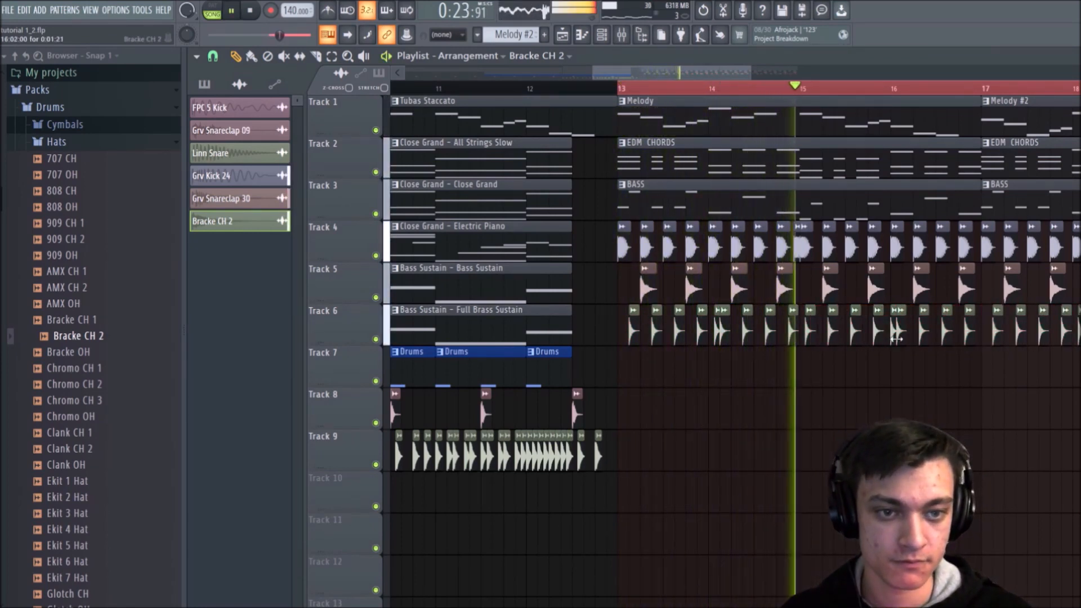
{"action": "key", "text": "space"}
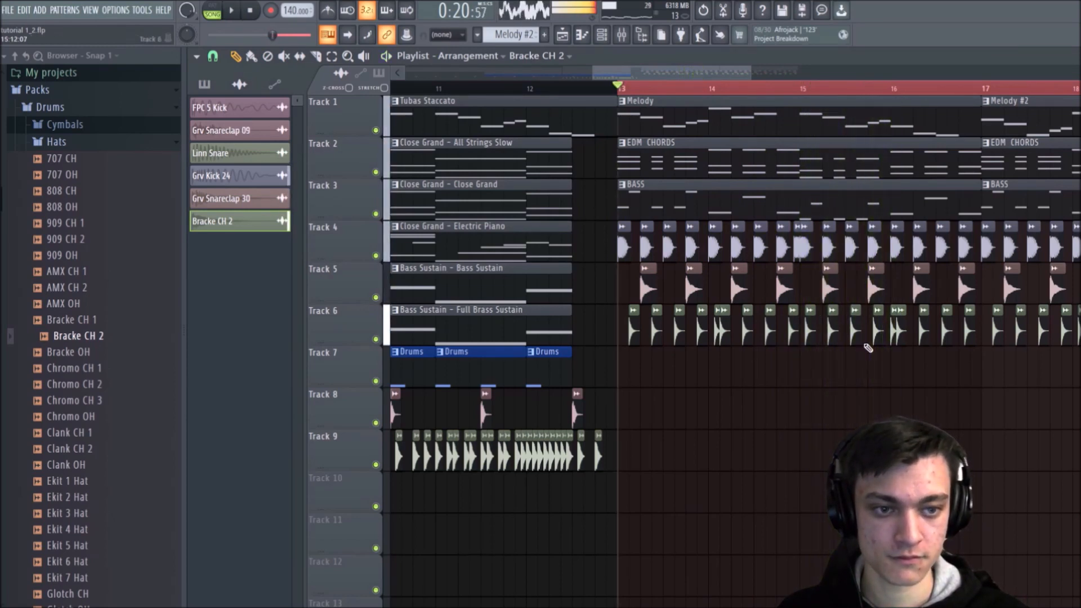
{"action": "key", "text": "ctrl+z"}
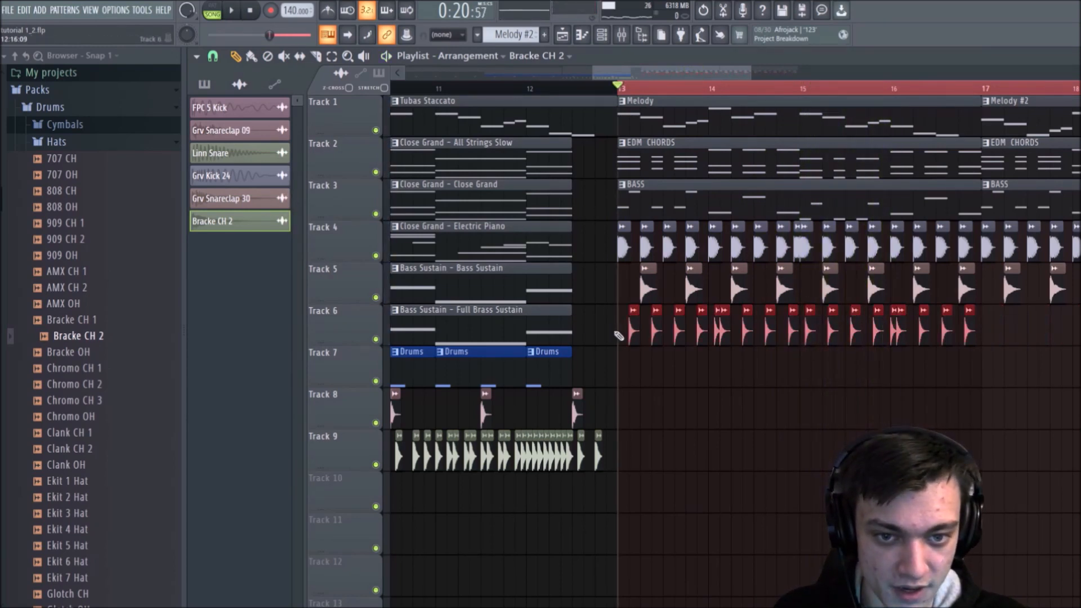
{"action": "key", "text": "ctrl+b"}
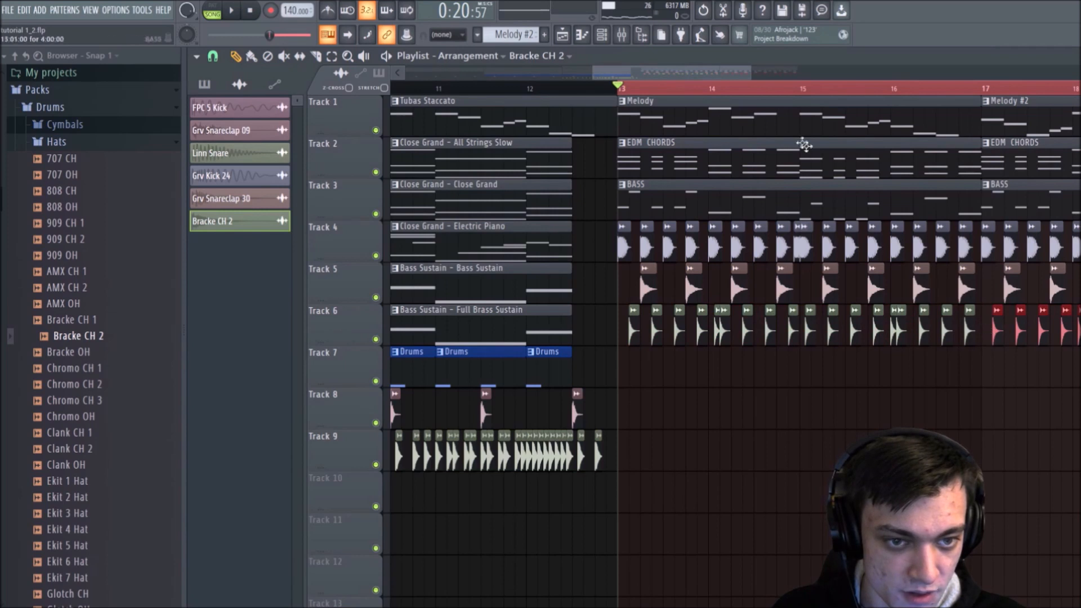
{"action": "key", "text": "space"}
{"action": "scroll", "coordinate": [787, 90], "scroll_direction": "down", "scroll_amount": 2}
{"action": "left_click", "coordinate": [815, 382], "text": "ctrl"}
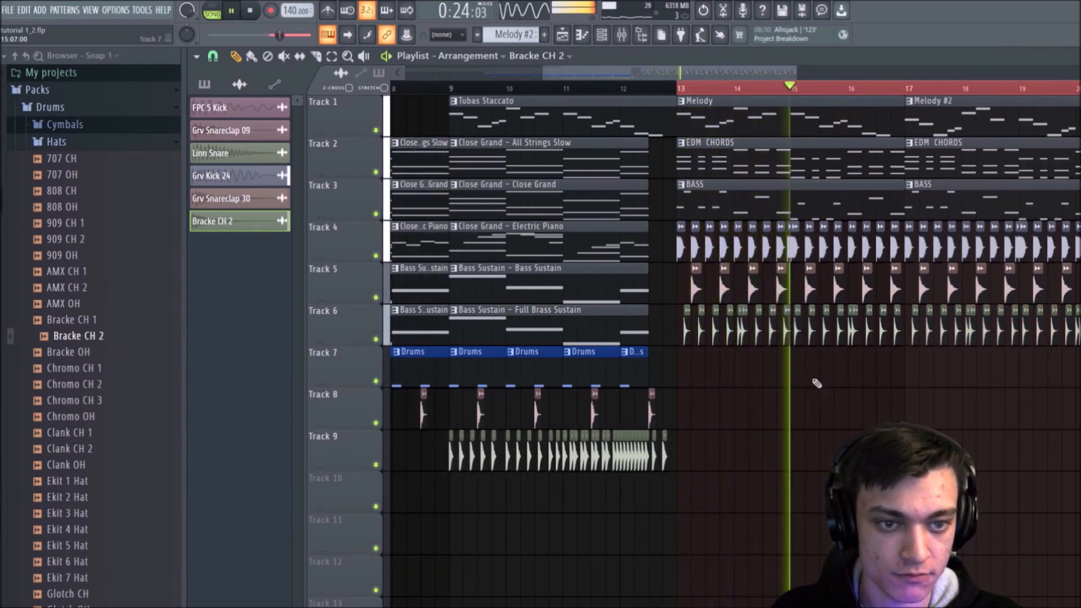
{"action": "key", "text": "ctrl+z"}
{"action": "key", "text": "ctrl+z"}
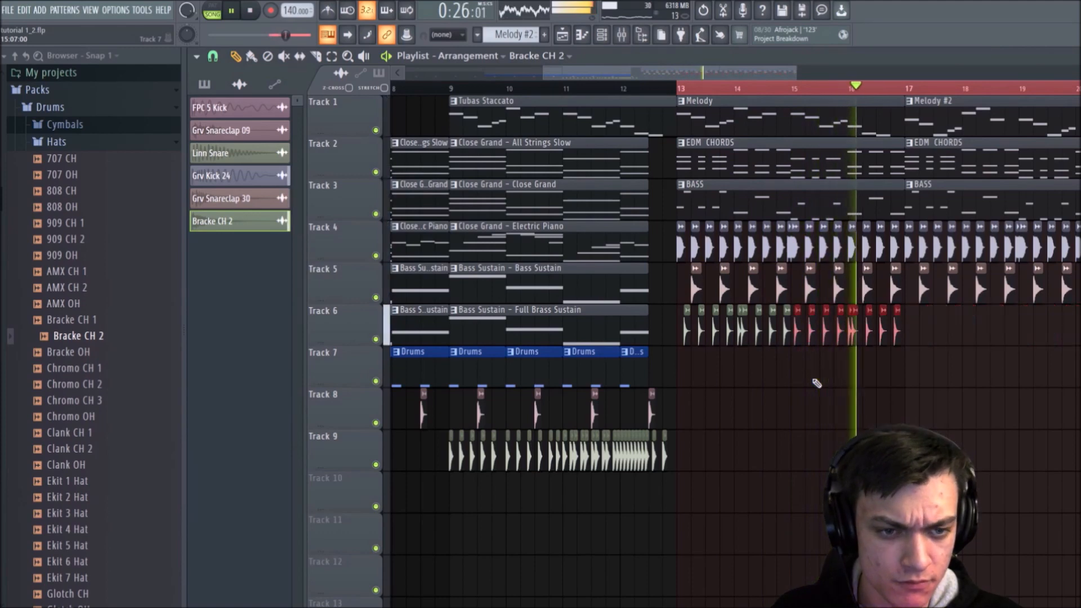
Step: Stop playback and shift the duplicated Bracke CH 2 clips slightly later so they sit on the offbeats of bars 15 and 16
{"action": "key", "text": "space"}
{"action": "scroll", "coordinate": [821, 96], "scroll_direction": "up", "scroll_amount": 2}
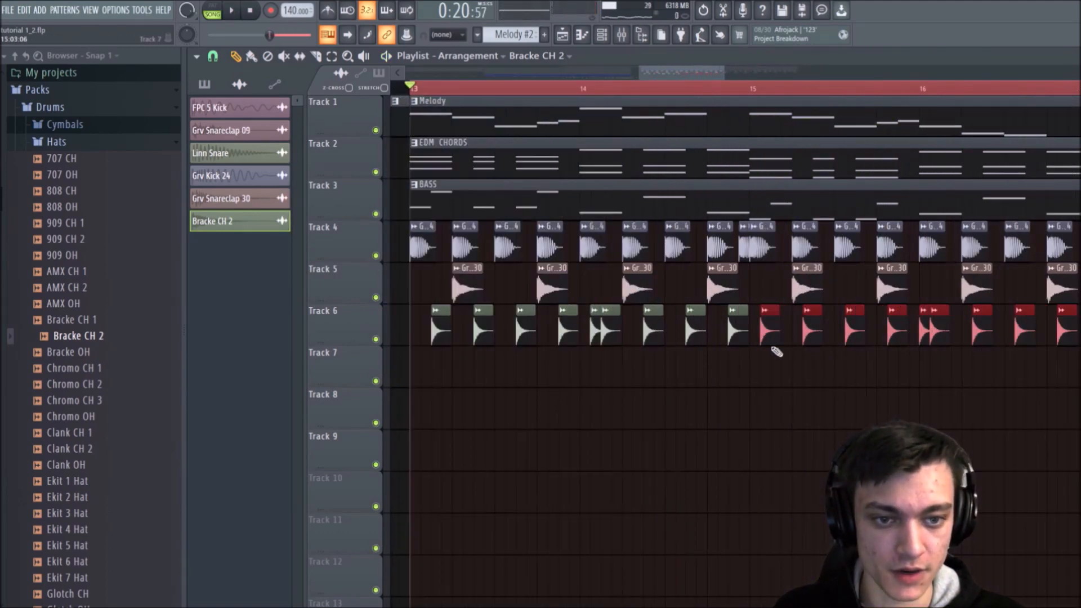
{"action": "left_click_drag", "start_coordinate": [771, 333], "coordinate": [783, 328]}
Step: Duplicate the Bracke CH 2 clips of bars 13 to 16 into bars 17 to 20 and play the section
{"action": "scroll", "coordinate": [732, 101], "scroll_direction": "down", "scroll_amount": 3}
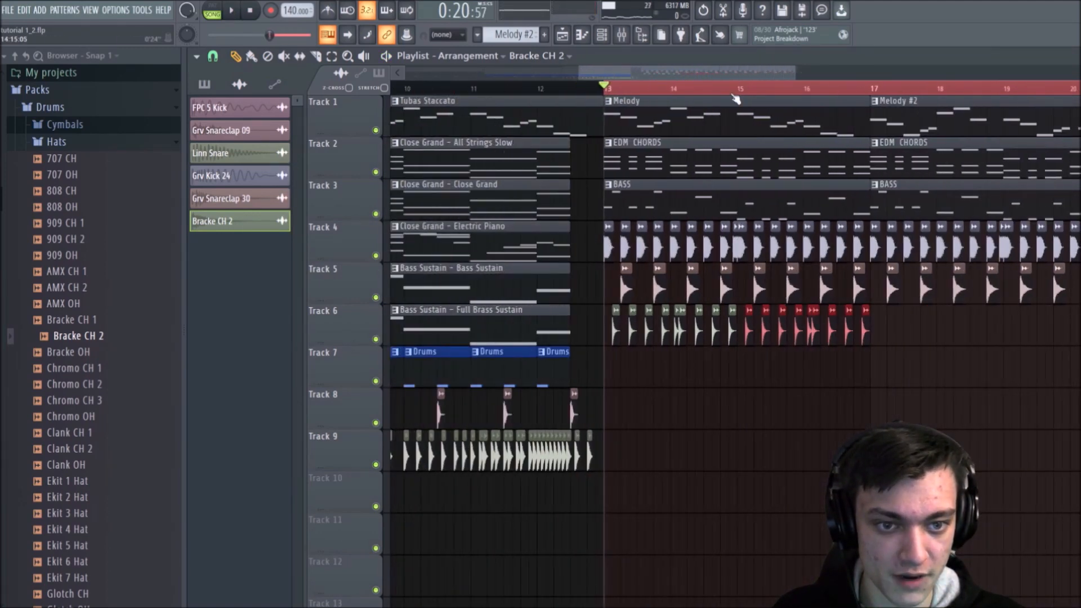
{"action": "left_click_drag", "start_coordinate": [915, 316], "coordinate": [886, 315]}
{"action": "left_click", "coordinate": [861, 415], "text": "ctrl"}
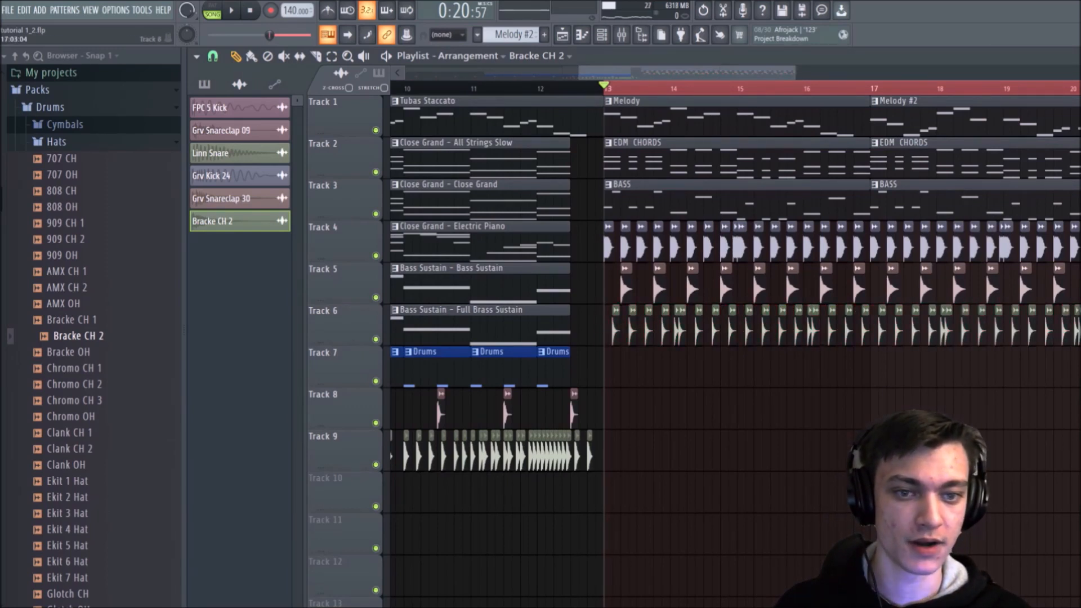
{"action": "key", "text": "space"}
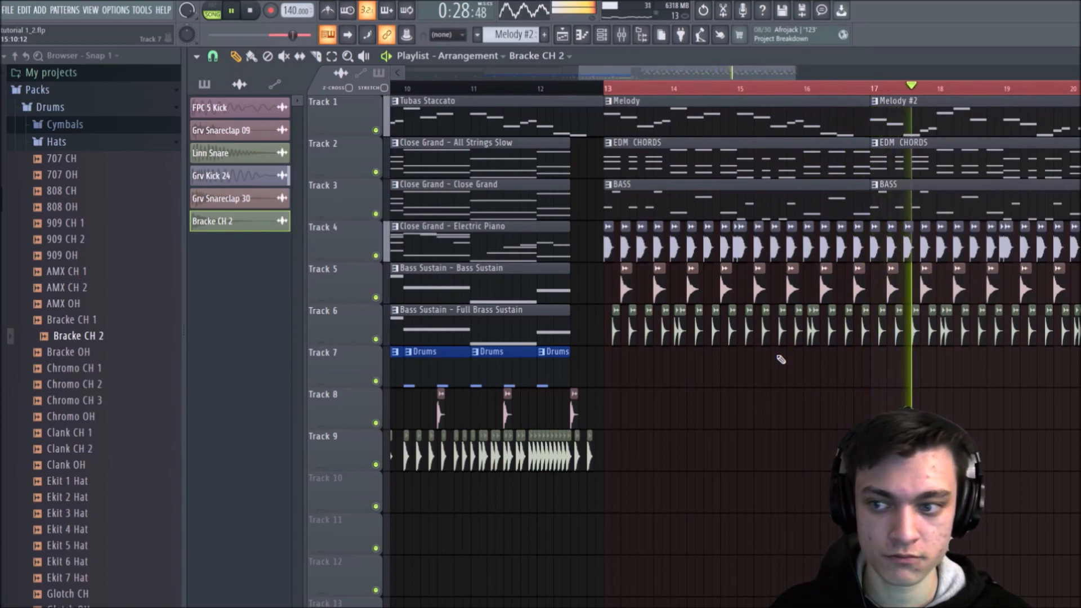
{"action": "key", "text": "space"}
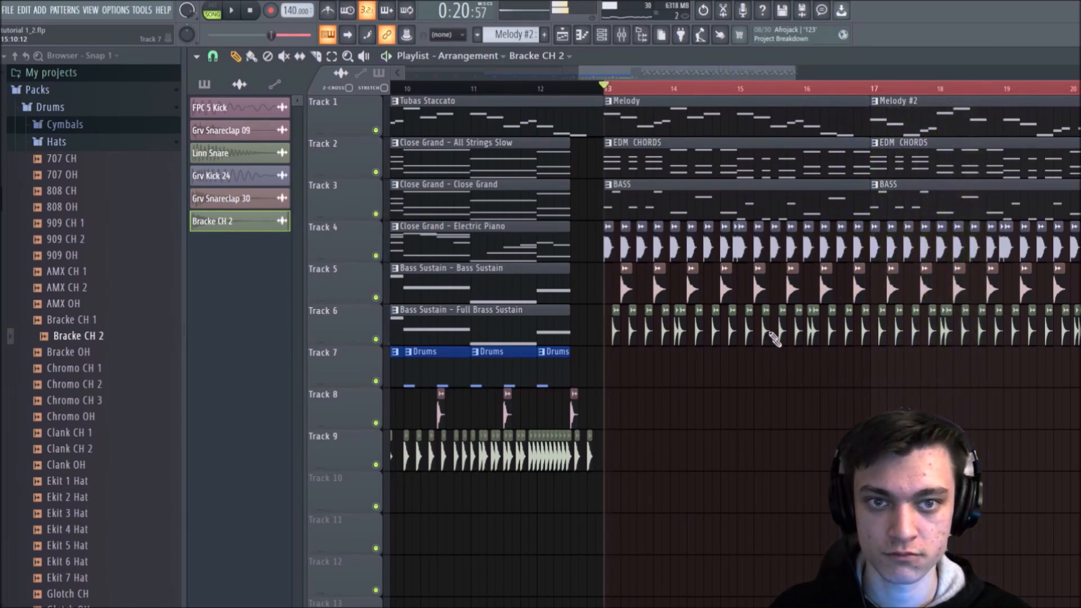
Step: Clear the time selection over bars 13 to 20 and play the arrangement
{"action": "scroll", "coordinate": [628, 88], "scroll_direction": "down", "scroll_amount": 3}
{"action": "left_click_drag", "start_coordinate": [628, 87], "coordinate": [802, 86]}
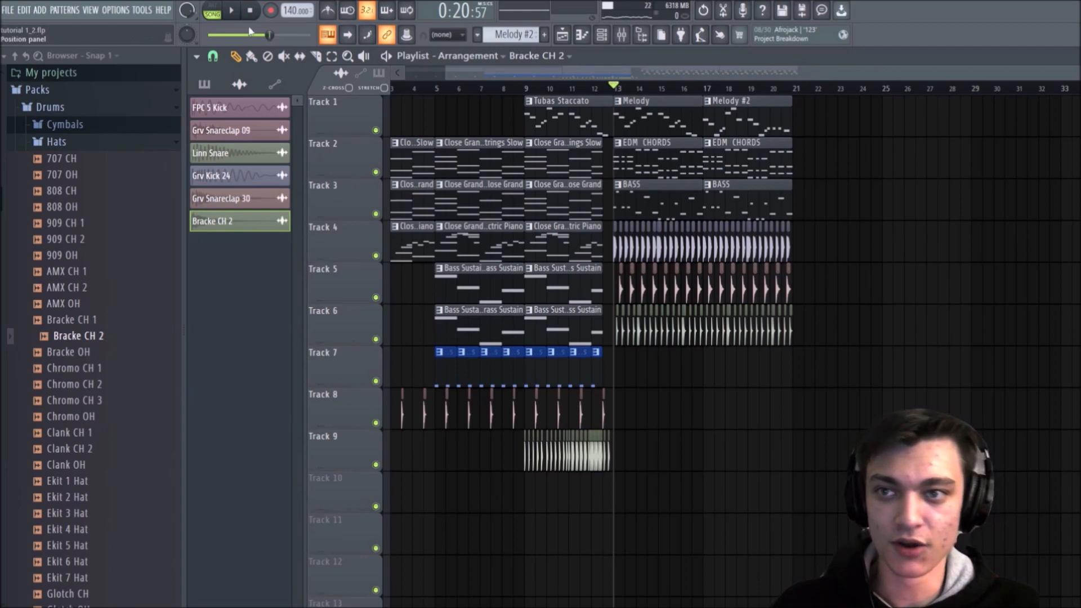
{"action": "scroll", "coordinate": [669, 93], "scroll_direction": "down", "scroll_amount": 1}
{"action": "key", "text": "space"}
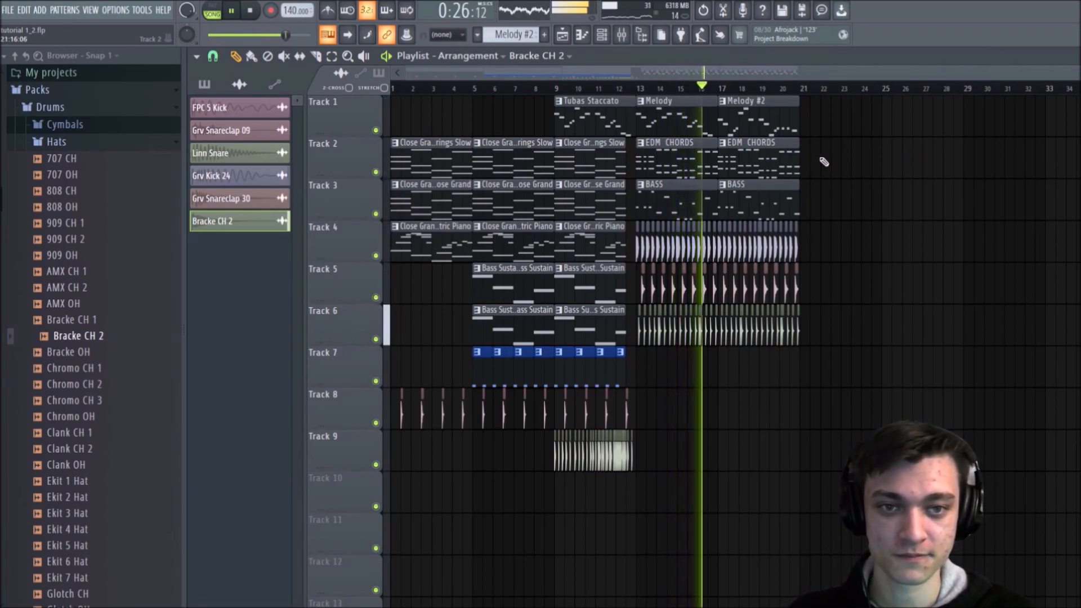
Step: Open the Bracke CH 2 audio clip settings and lower its channel volume
{"action": "double_click", "coordinate": [735, 331]}
{"action": "left_click_drag", "start_coordinate": [597, 230], "coordinate": [597, 249]}
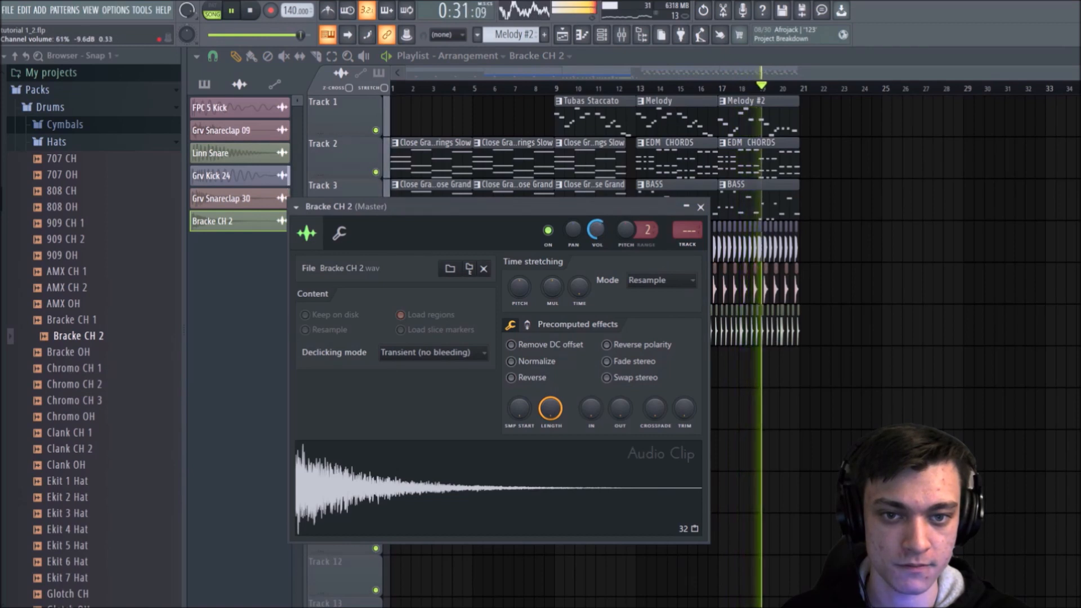
Step: Close the Bracke CH 2 audio clip settings, stop playback and collapse the Packs folder in the browser
{"action": "left_click", "coordinate": [700, 206]}
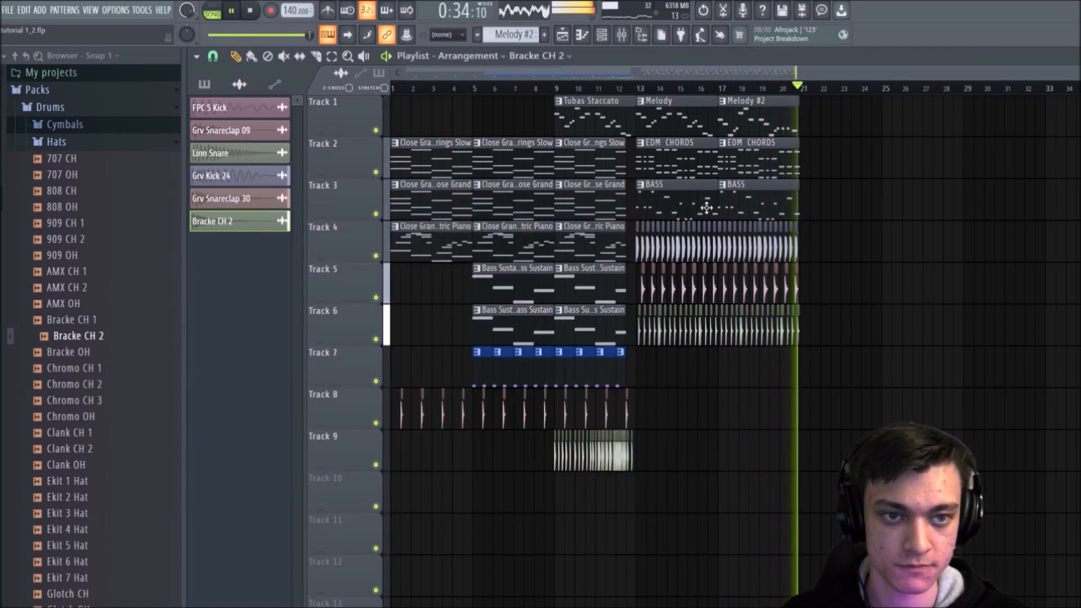
{"action": "key", "text": "space"}
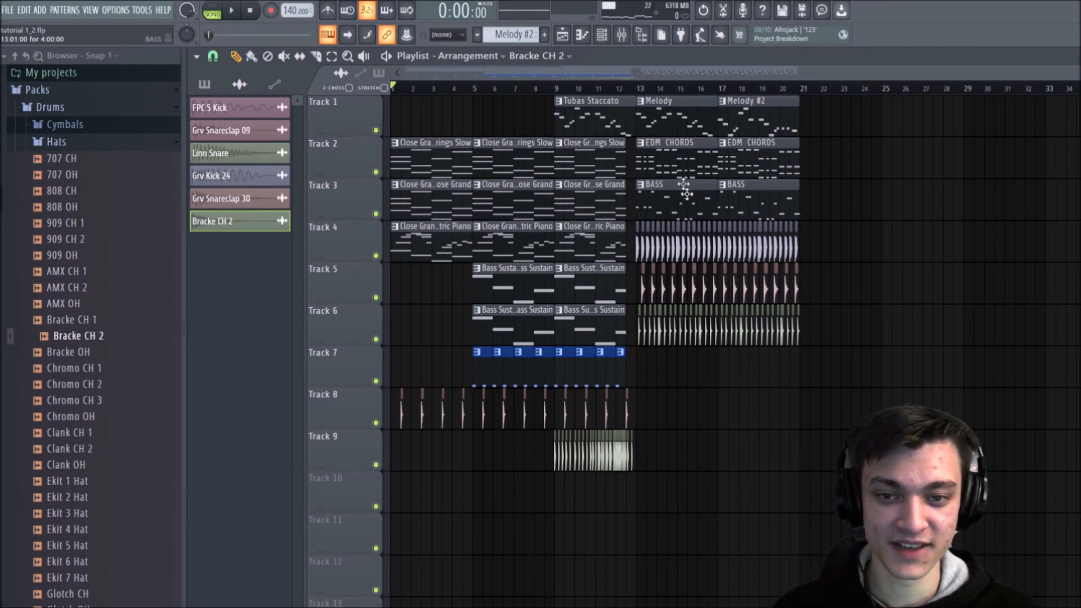
{"action": "left_click", "coordinate": [95, 92]}
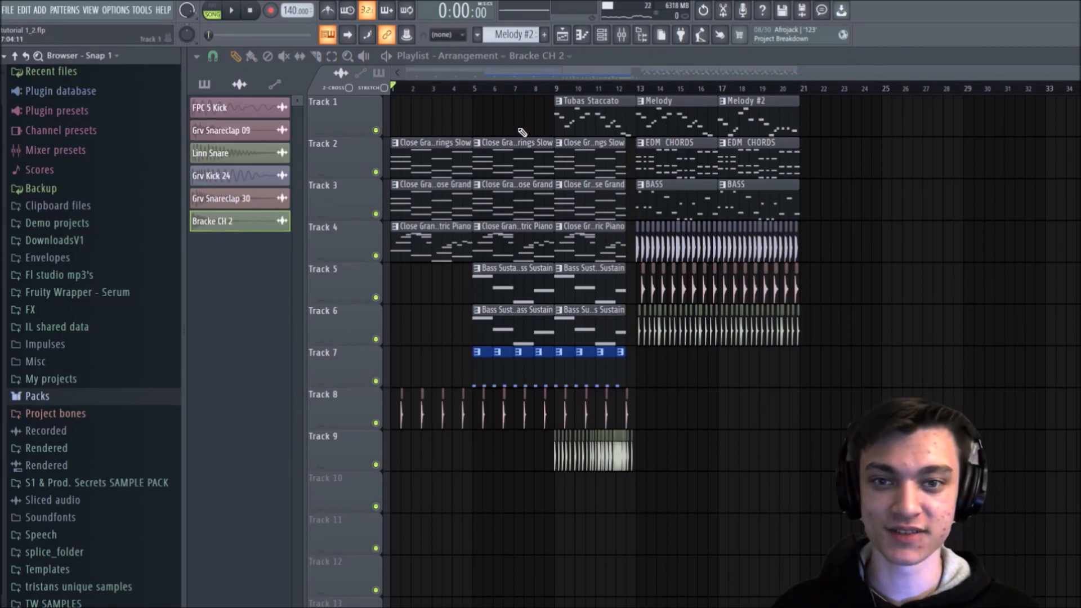
Step: Solo Track 4 and play it, view its Electric Piano notes in the piano roll, and solo Track 1 back in the playlist
{"action": "scroll", "coordinate": [501, 92], "scroll_direction": "up", "scroll_amount": 3}
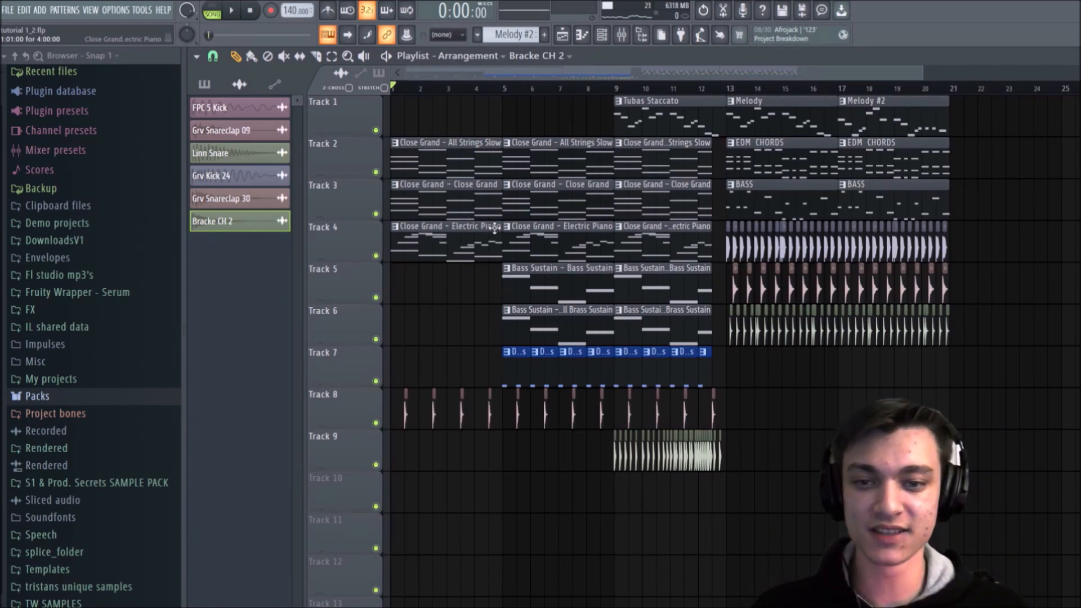
{"action": "right_click", "coordinate": [376, 257]}
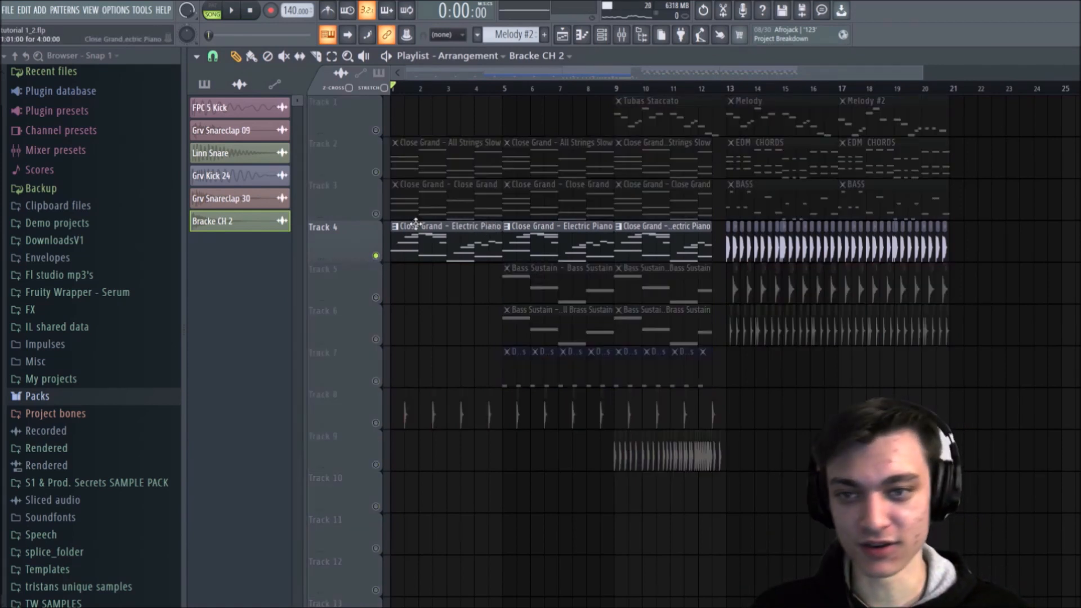
{"action": "key", "text": "space"}
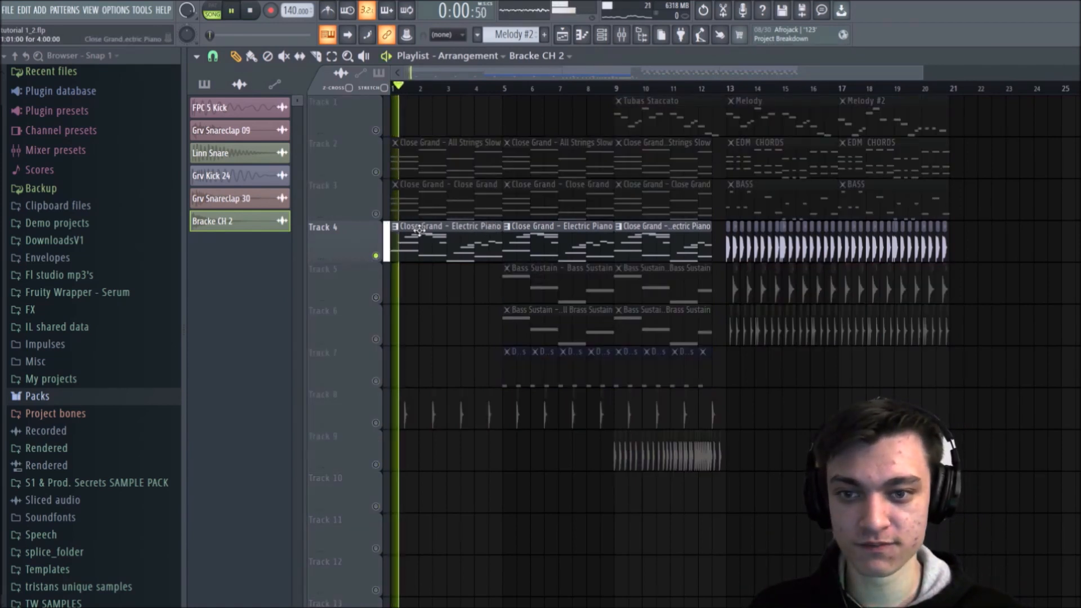
{"action": "key", "text": "space"}
{"action": "double_click", "coordinate": [493, 247]}
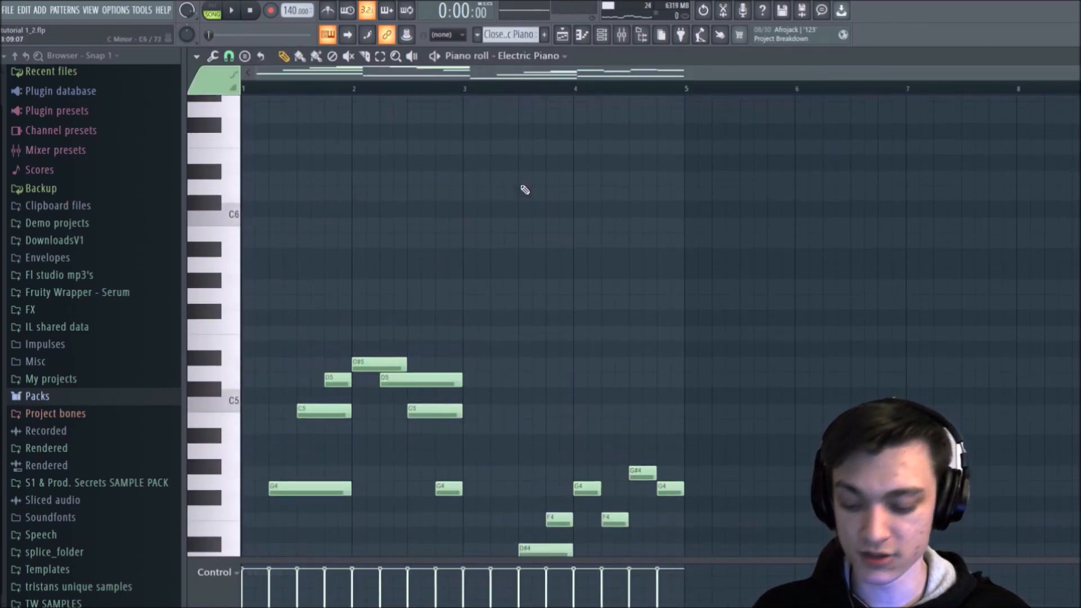
{"action": "left_click", "coordinate": [565, 34]}
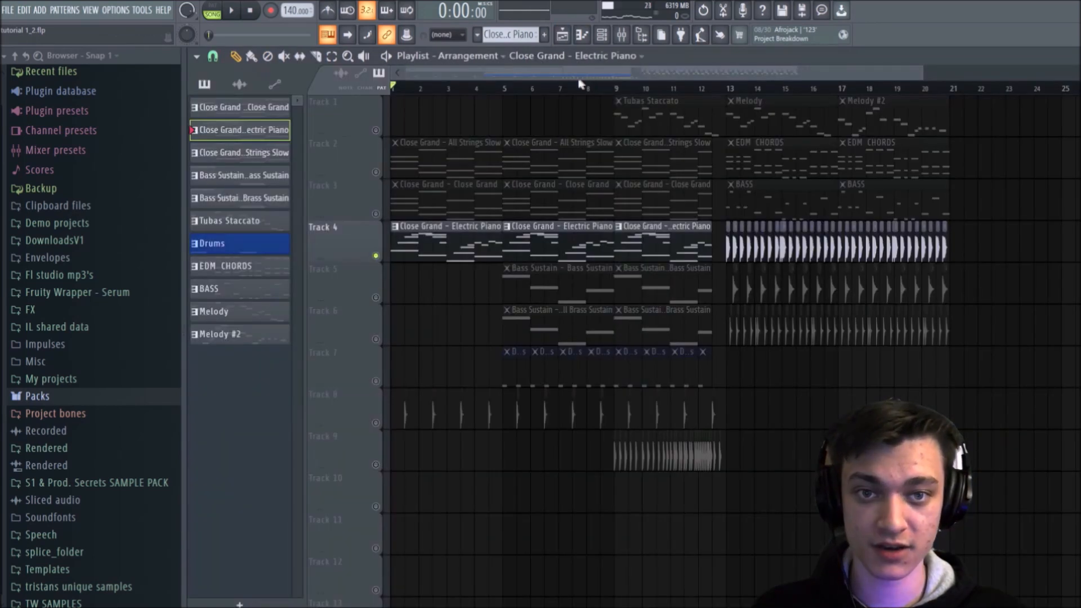
{"action": "left_click", "coordinate": [376, 130]}
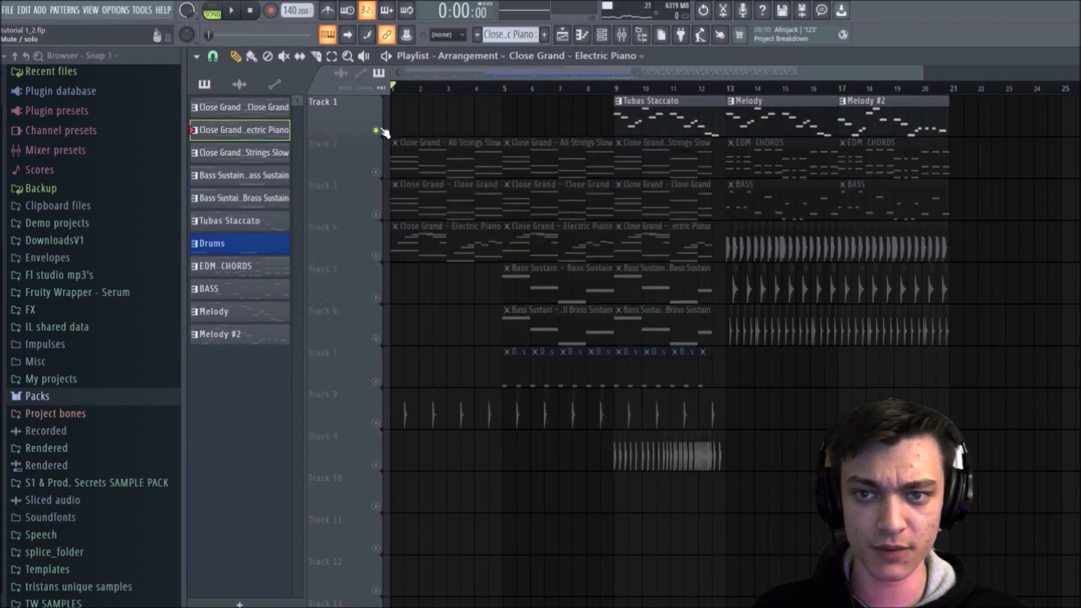
Step: Create a new pattern named HIP HOP PART
{"action": "scroll", "coordinate": [456, 90], "scroll_direction": "down", "scroll_amount": 2}
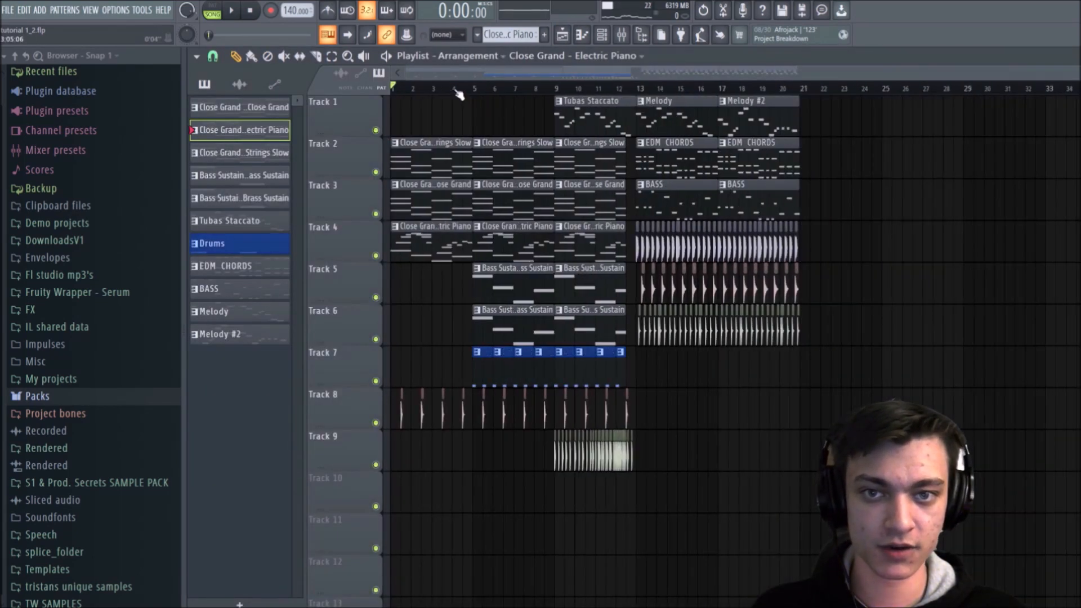
{"action": "left_click", "coordinate": [553, 35]}
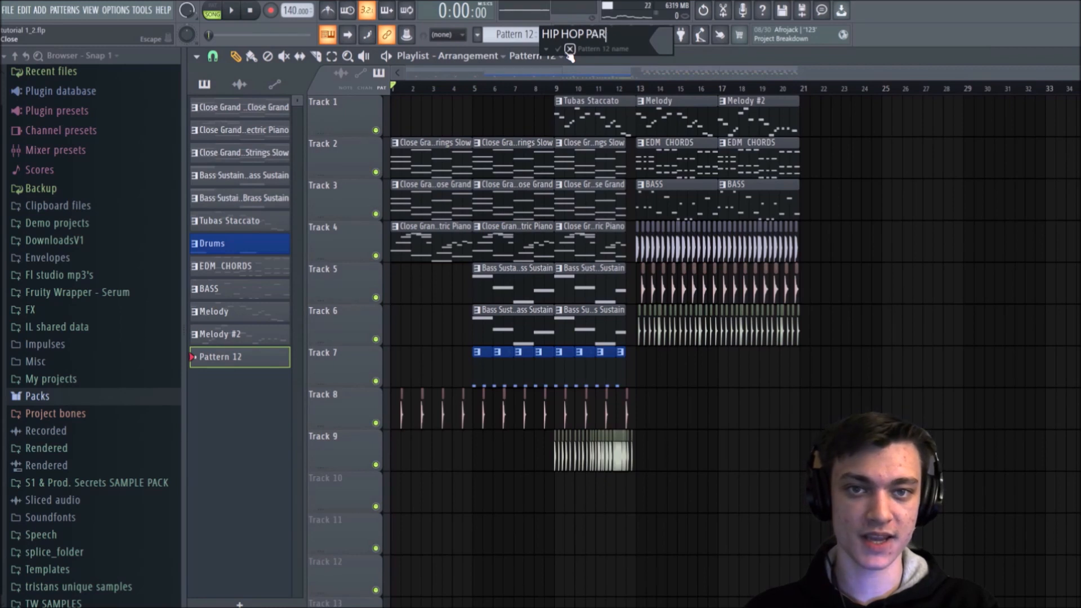
{"action": "key", "text": "Return"}
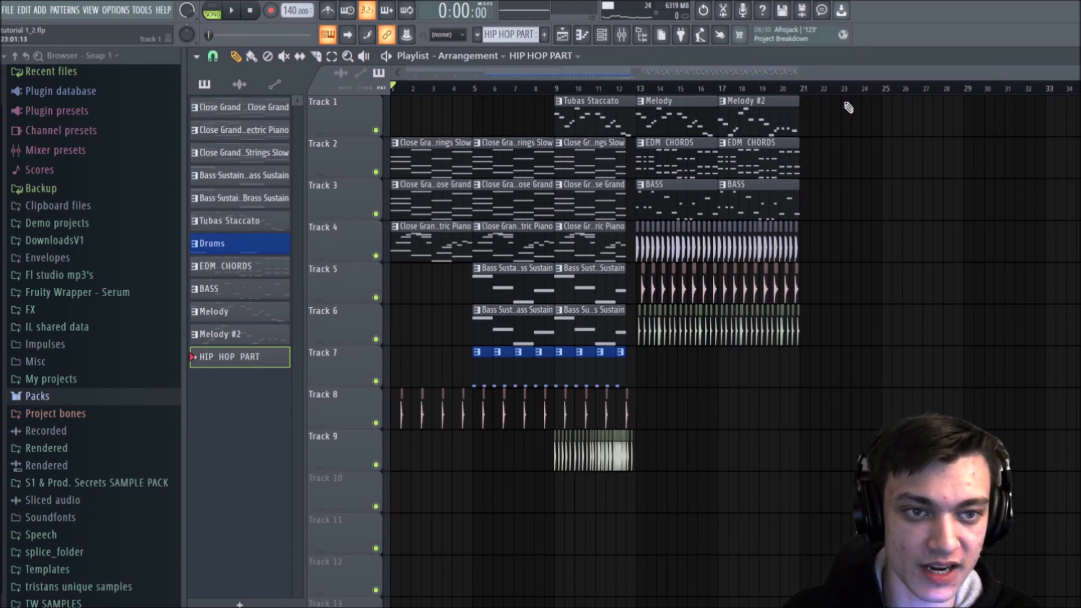
Step: Try extending the arrangement into bars 21 to 24 with the BASS, kick and EDM CHORDS clips, leaving out the snareclaps
{"action": "scroll", "coordinate": [846, 115], "scroll_direction": "up", "scroll_amount": 5}
{"action": "left_click_drag", "start_coordinate": [799, 194], "coordinate": [763, 212]}
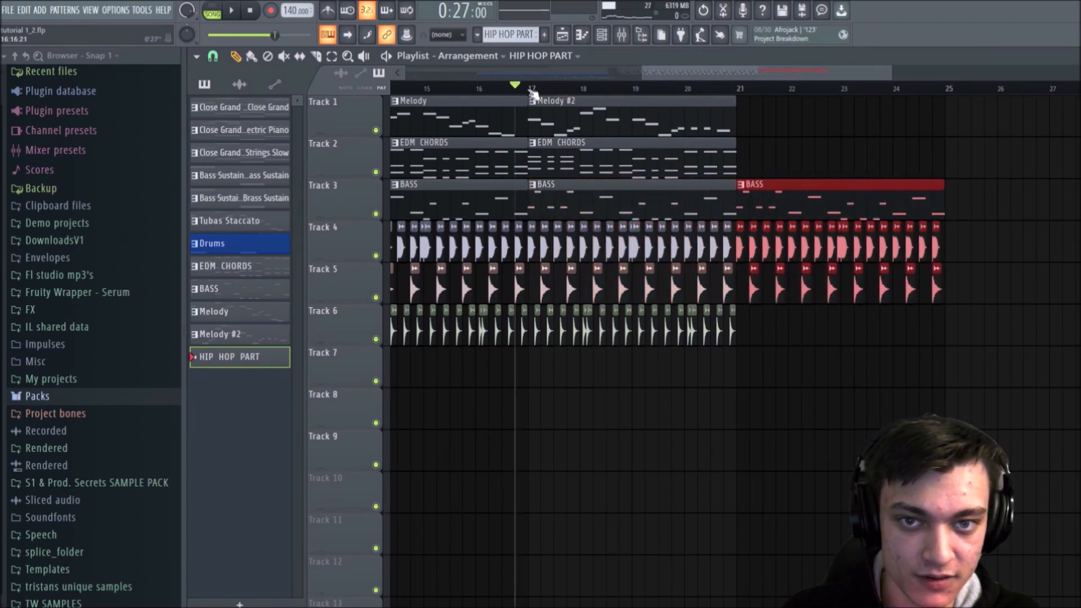
{"action": "key", "text": "space"}
{"action": "right_click", "coordinate": [777, 145]}
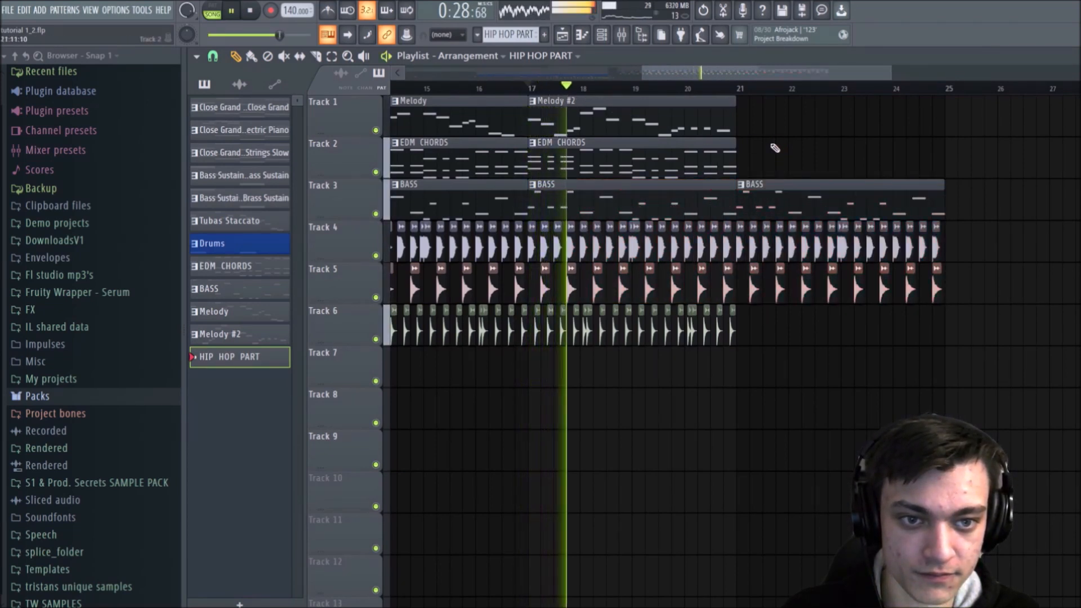
{"action": "left_click_drag", "start_coordinate": [753, 273], "coordinate": [935, 293]}
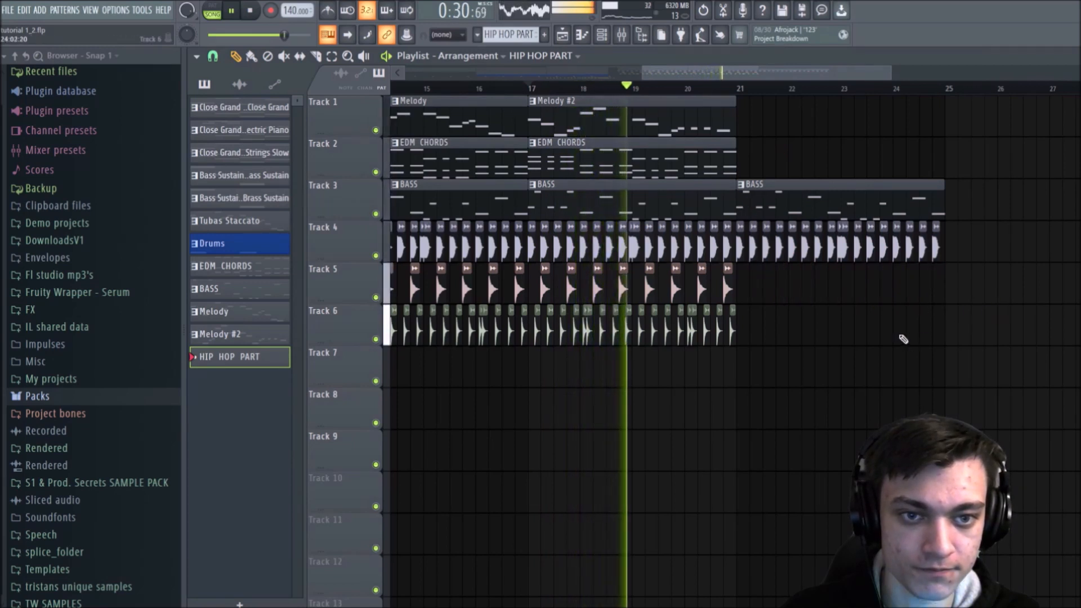
{"action": "left_click", "coordinate": [715, 162]}
{"action": "left_click", "coordinate": [748, 156]}
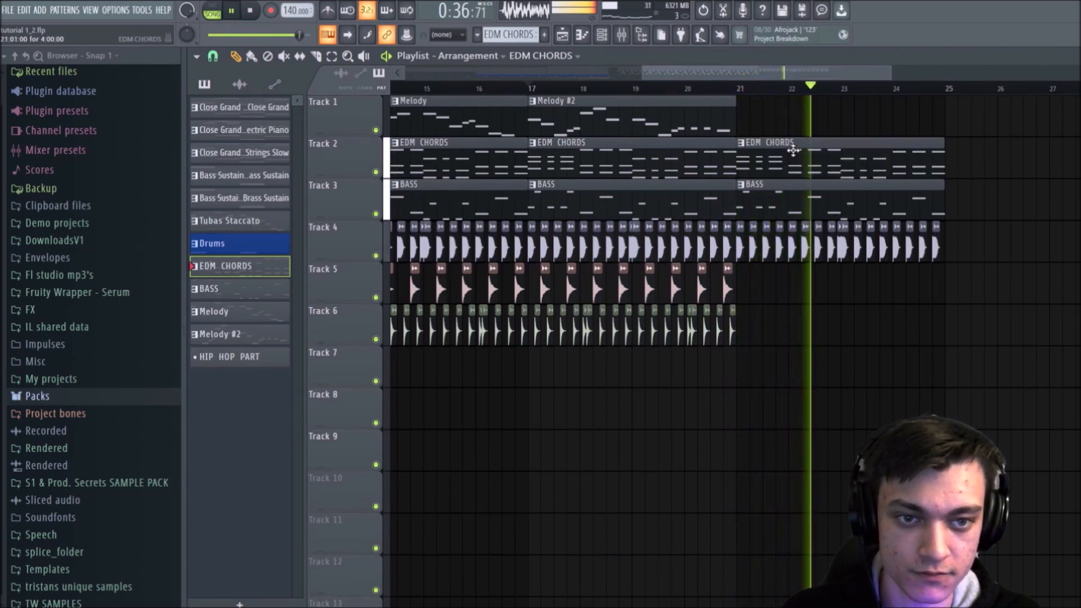
Step: Undo the clips added in bars 21 to 24
{"action": "key", "text": "ctrl+z"}
{"action": "key", "text": "ctrl+z"}
{"action": "key", "text": "ctrl+z"}
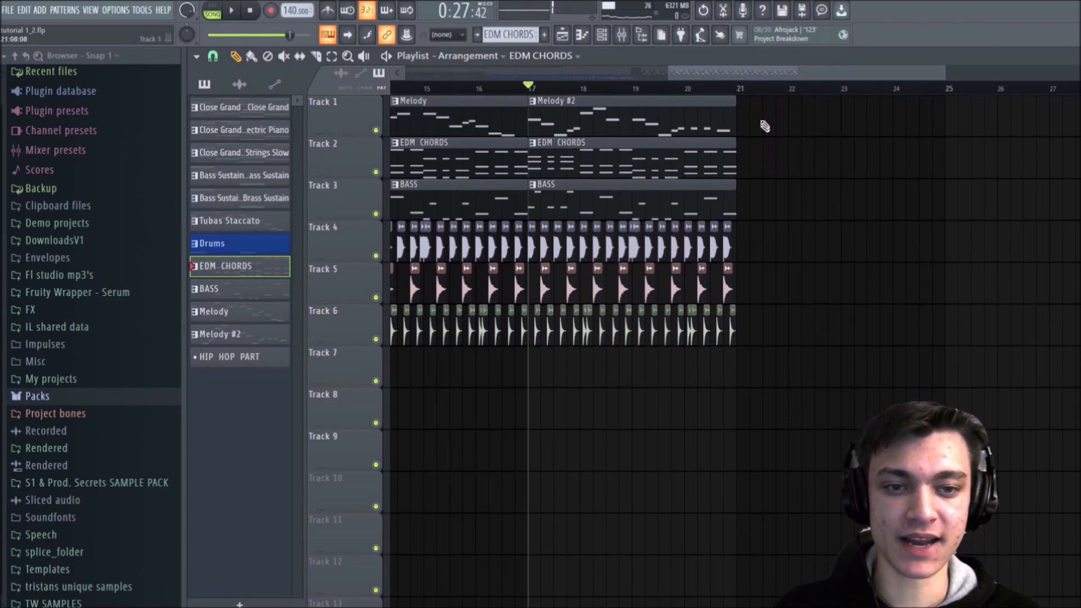
Step: Delete the last kick and snareclap clips and the last two hi-hat clips of bar 20, and play the ending
{"action": "scroll", "coordinate": [755, 100], "scroll_direction": "up", "scroll_amount": 3, "text": "ctrl"}
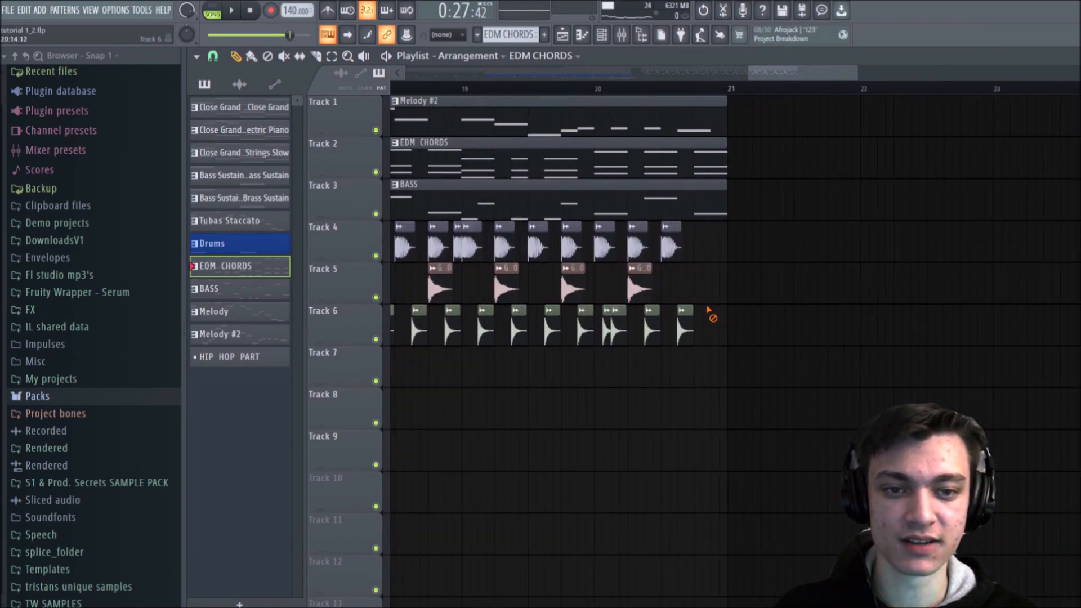
{"action": "scroll", "coordinate": [575, 77], "scroll_direction": "up", "scroll_amount": 1}
{"action": "key", "text": "space"}
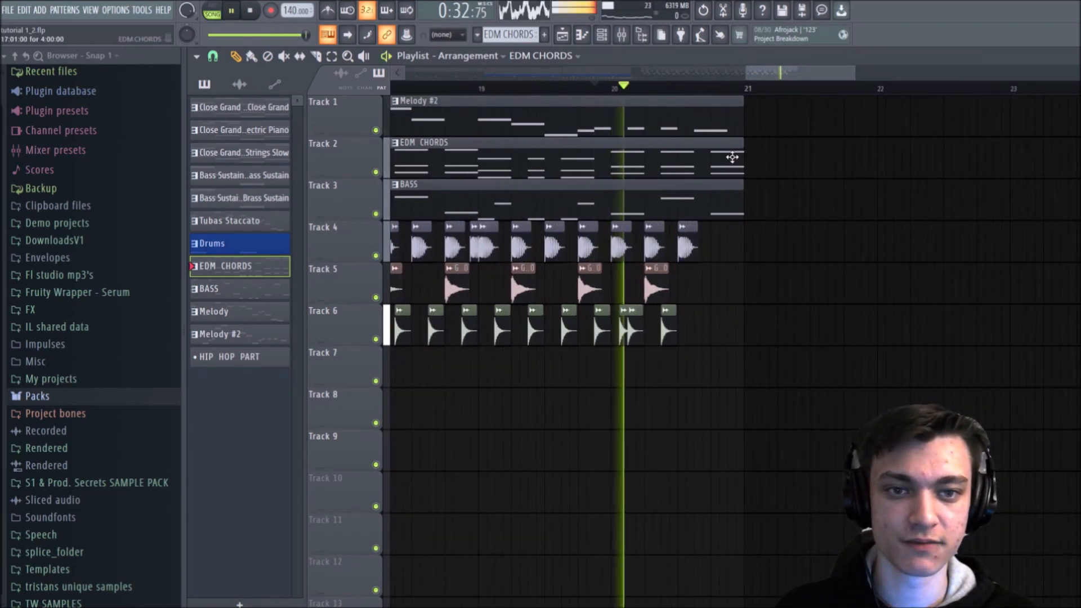
{"action": "key", "text": "space"}
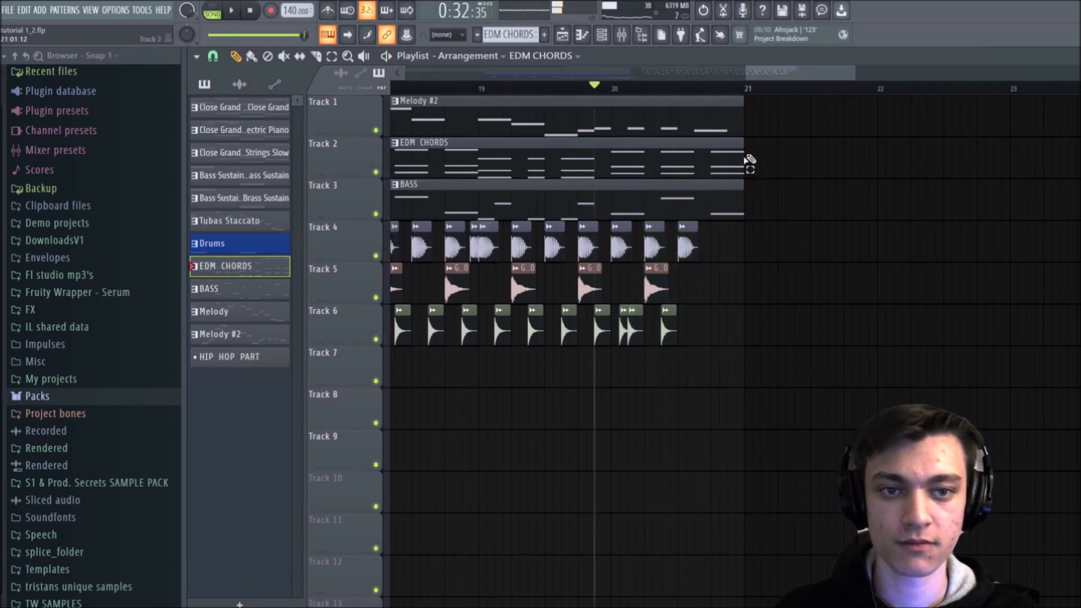
Step: Shorten the last EDM CHORDS and BASS clips to end just before the final beat of bar 20 and test playback
{"action": "left_click_drag", "start_coordinate": [753, 160], "coordinate": [730, 197], "text": "ctrl"}
{"action": "left_click", "coordinate": [777, 183]}
{"action": "key", "text": "space"}
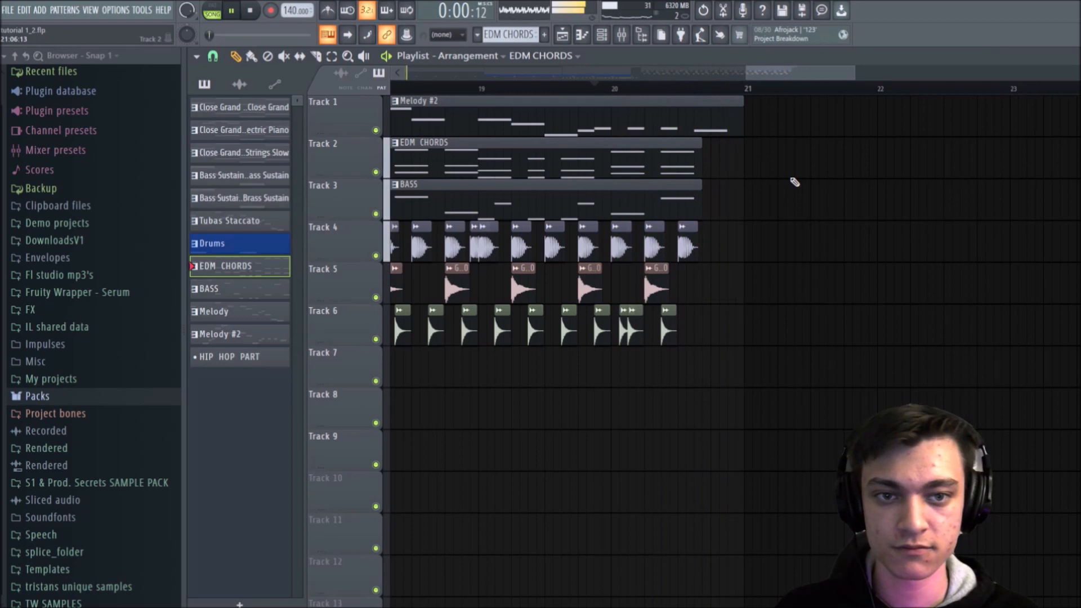
{"action": "key", "text": "space"}
Step: Reopen the Packs folder in the browser, collapse its Hats and Drums folders and open the Loops folder
{"action": "scroll", "coordinate": [765, 97], "scroll_direction": "down", "scroll_amount": 5}
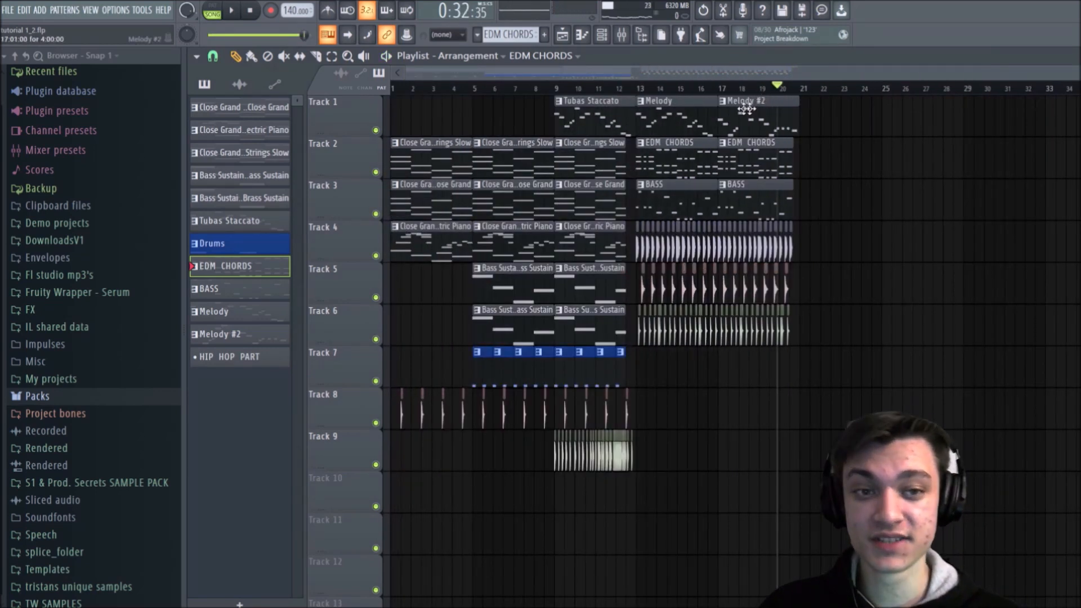
{"action": "left_click", "coordinate": [37, 396]}
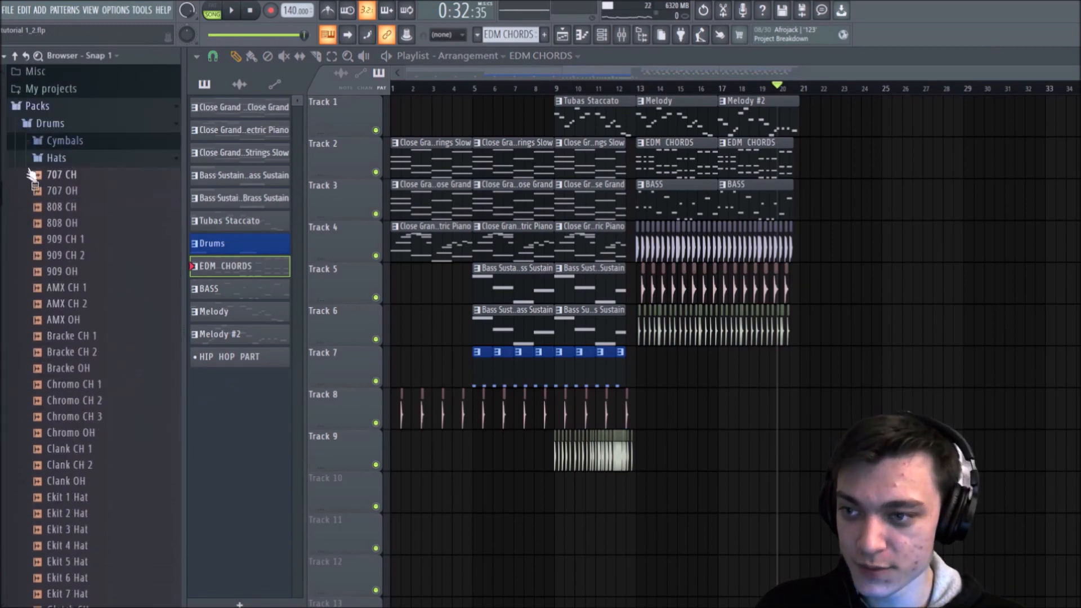
{"action": "left_click", "coordinate": [51, 159]}
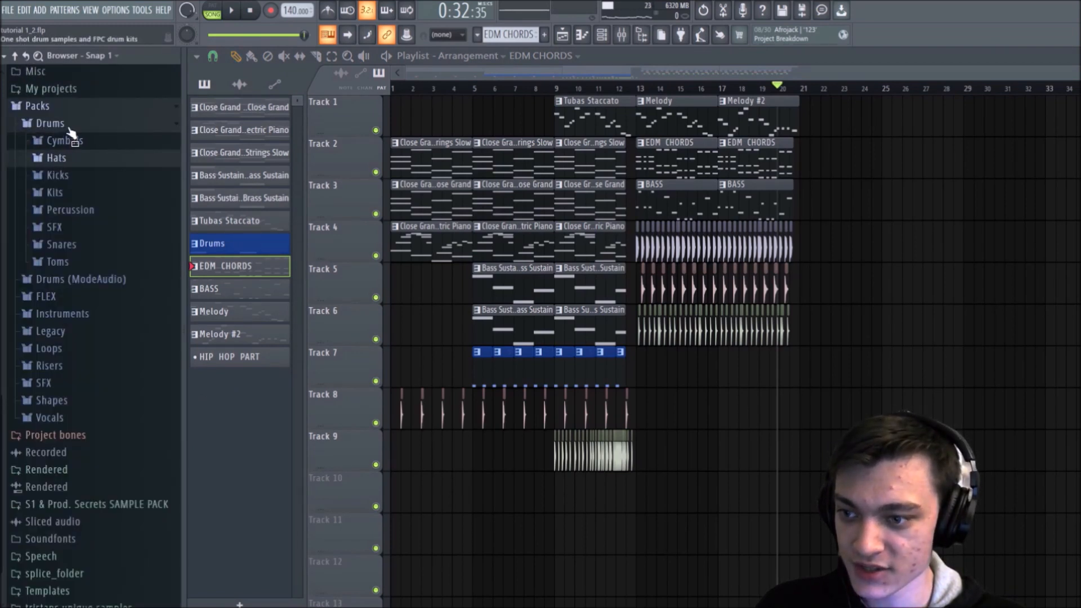
{"action": "left_click", "coordinate": [68, 126]}
{"action": "left_click", "coordinate": [50, 328]}
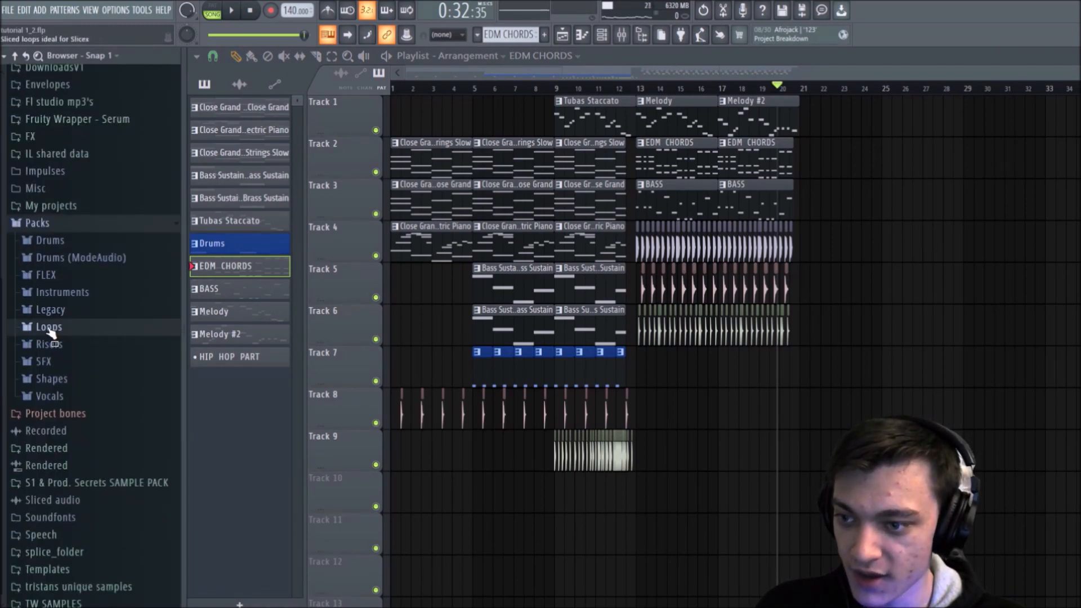
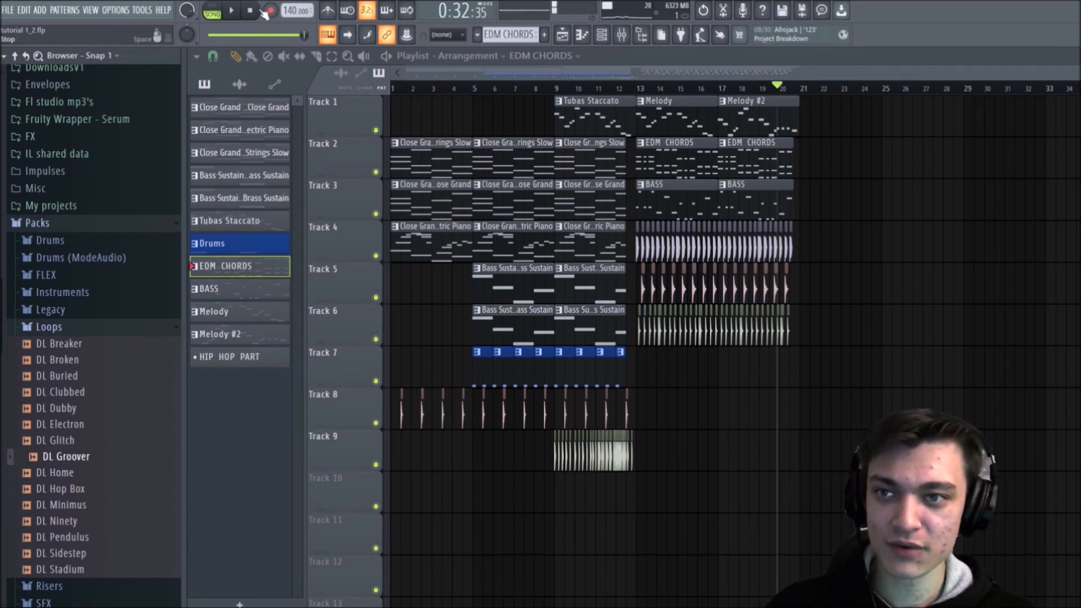
Step: Place the DL Groover drum loop on Track 4 at bar 21, add a second copy at bar 23 and play them
{"action": "left_click", "coordinate": [250, 12]}
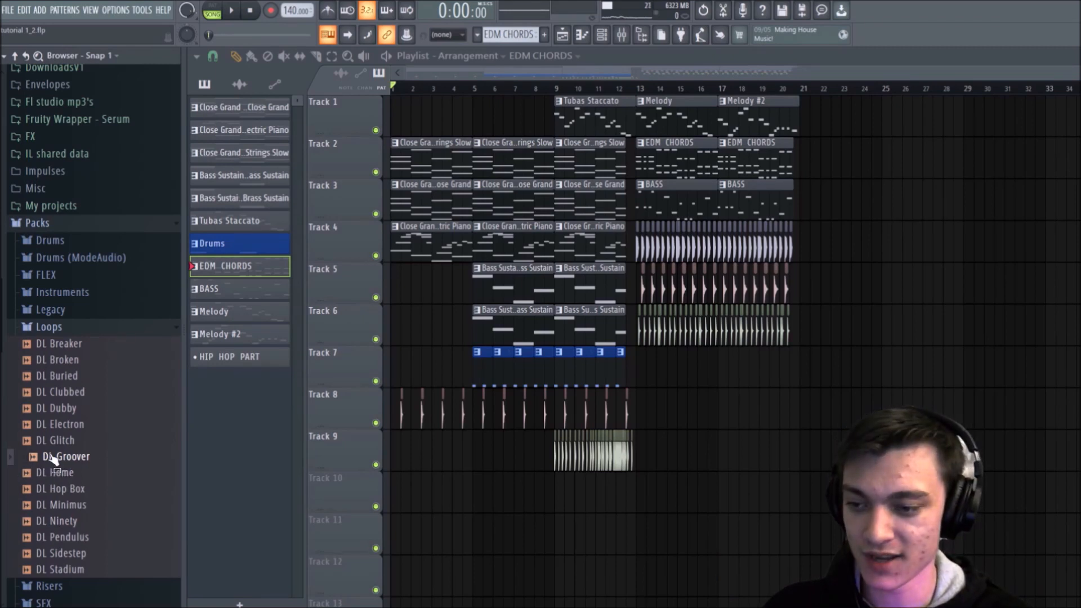
{"action": "left_click_drag", "start_coordinate": [51, 460], "coordinate": [824, 242]}
{"action": "left_click", "coordinate": [781, 88]}
{"action": "scroll", "coordinate": [834, 89], "scroll_direction": "up", "scroll_amount": 4}
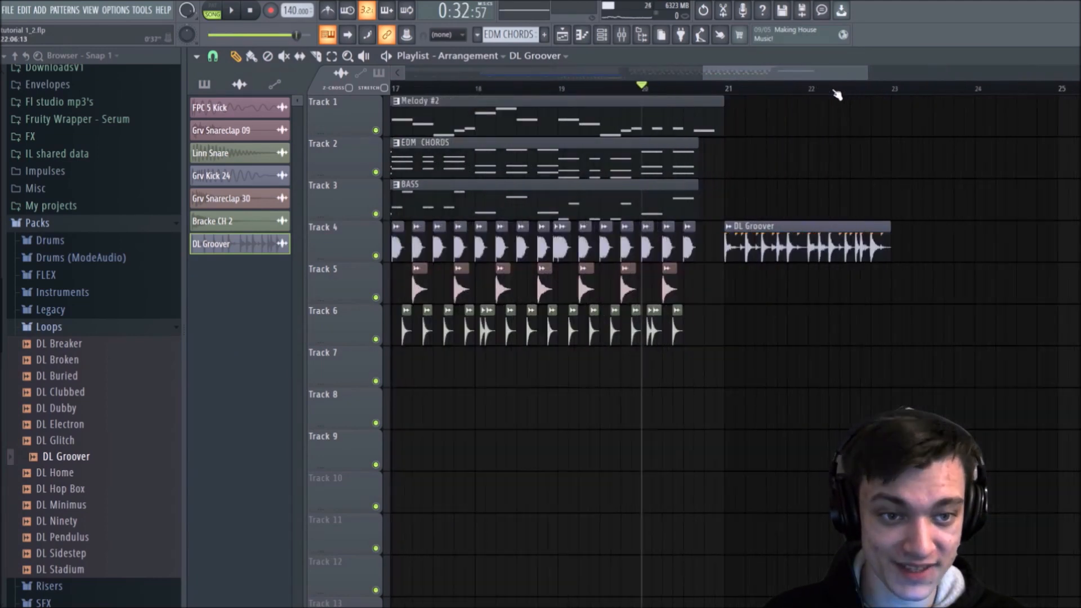
{"action": "key", "text": "space"}
{"action": "left_click", "coordinate": [918, 233]}
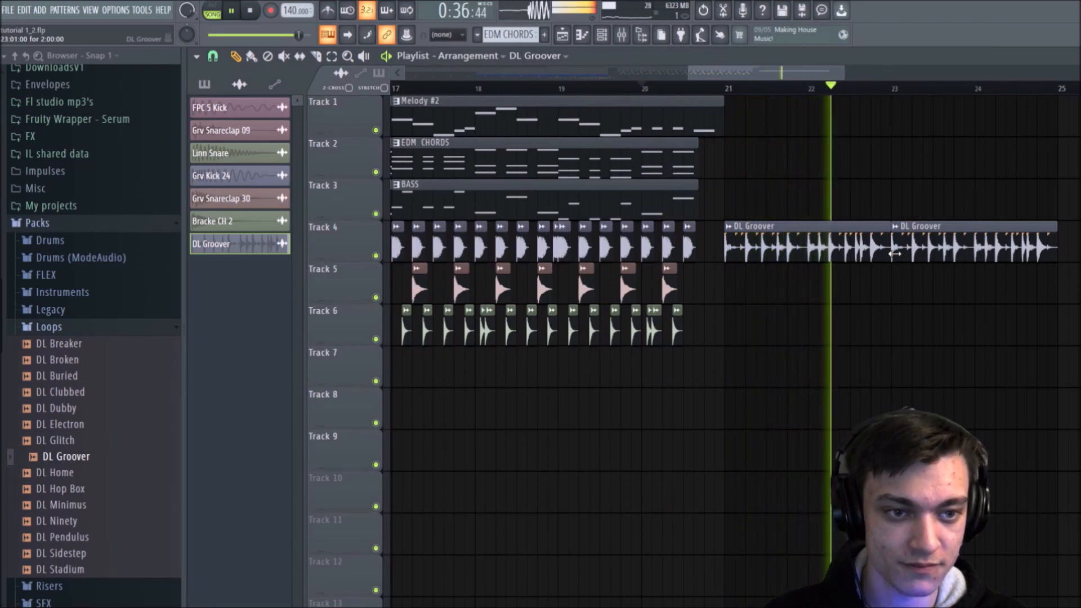
{"action": "key", "text": "space"}
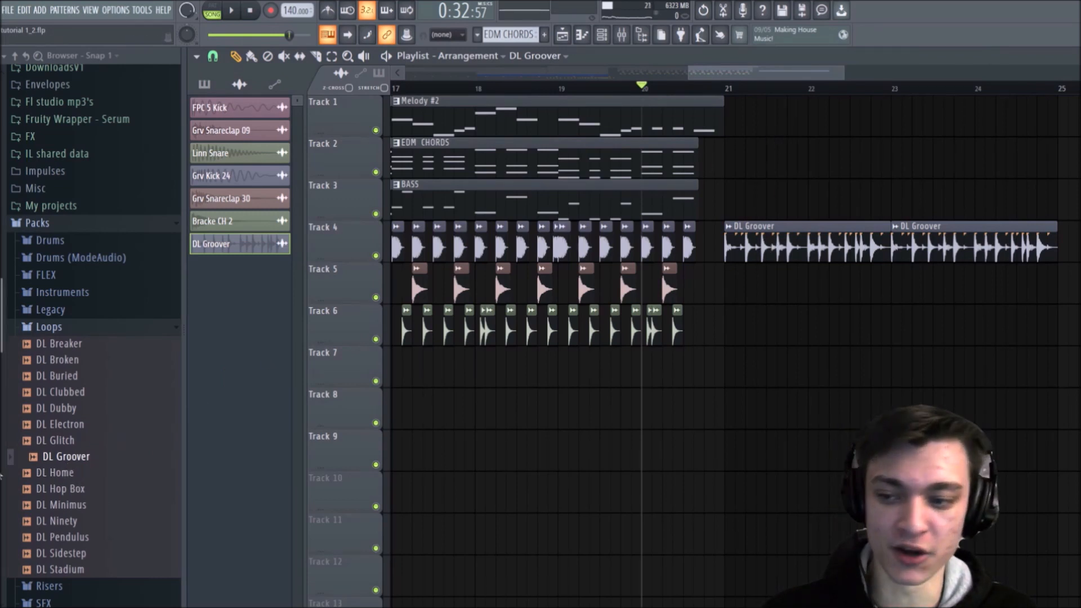
Step: Try the DL Home loop in place of the DL Groover clips and play it back
{"action": "left_click_drag", "start_coordinate": [65, 476], "coordinate": [732, 248]}
{"action": "key", "text": "space"}
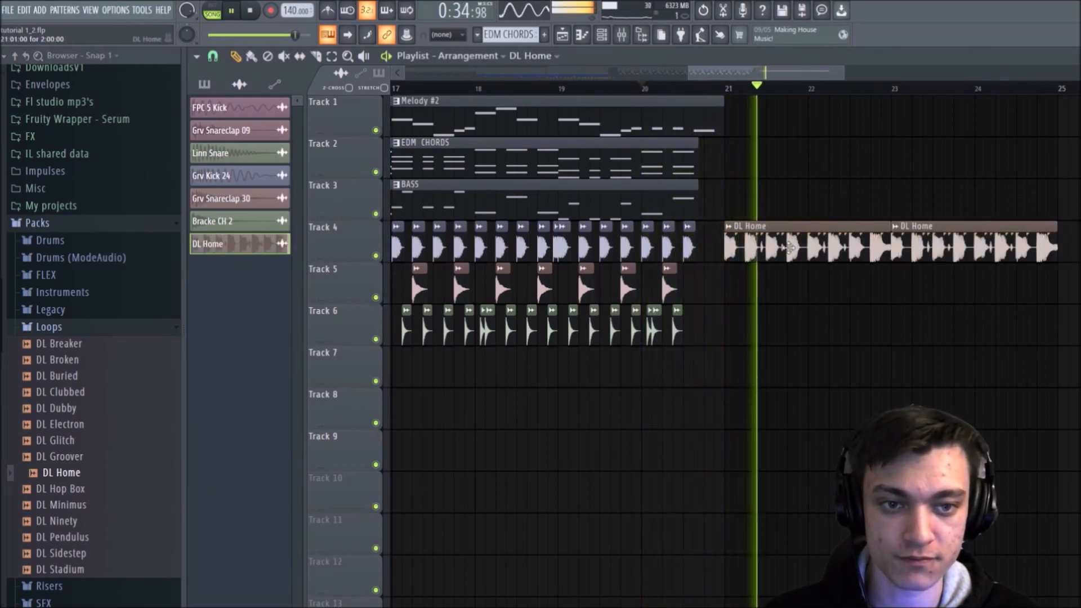
{"action": "key", "text": "space"}
Step: Audition the DL Hop Box and DL Minimus loops, and replace the sample in the Track 4 loop clips with DL Hop Box
{"action": "left_click", "coordinate": [85, 489]}
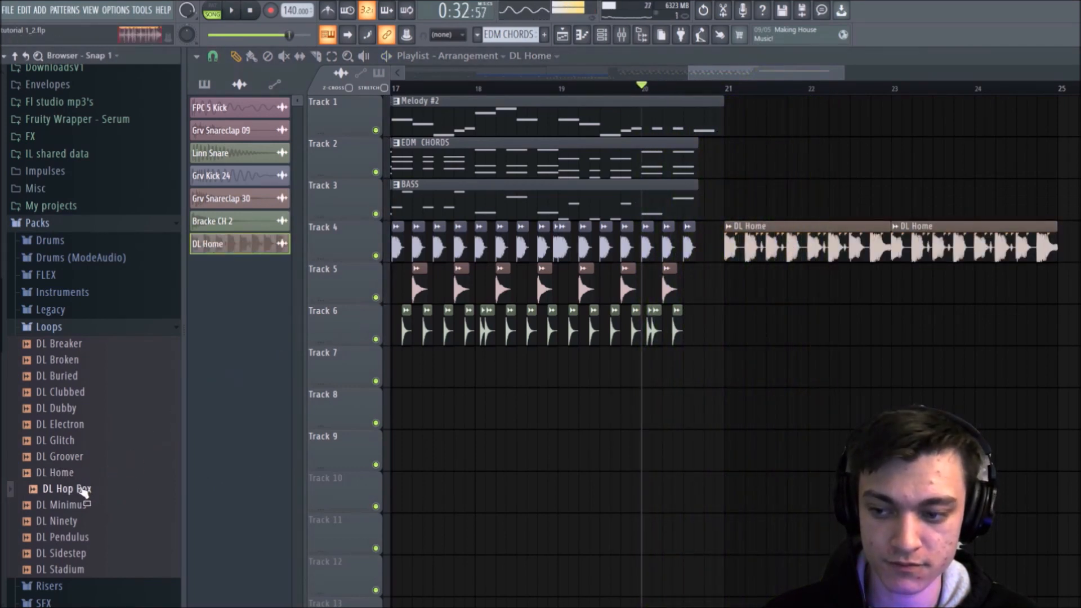
{"action": "left_click", "coordinate": [72, 504]}
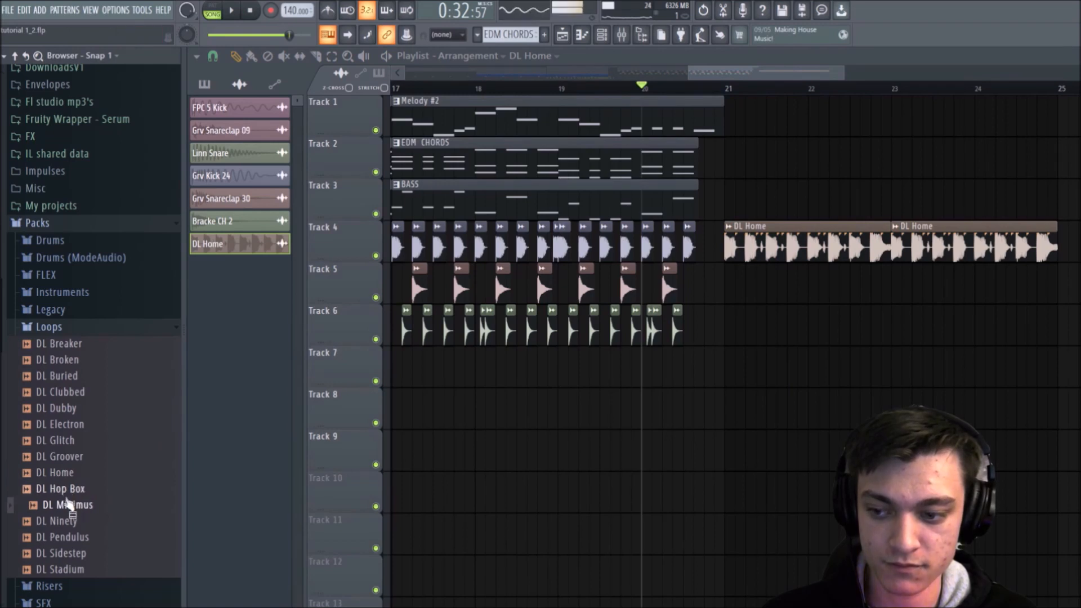
{"action": "left_click", "coordinate": [67, 489]}
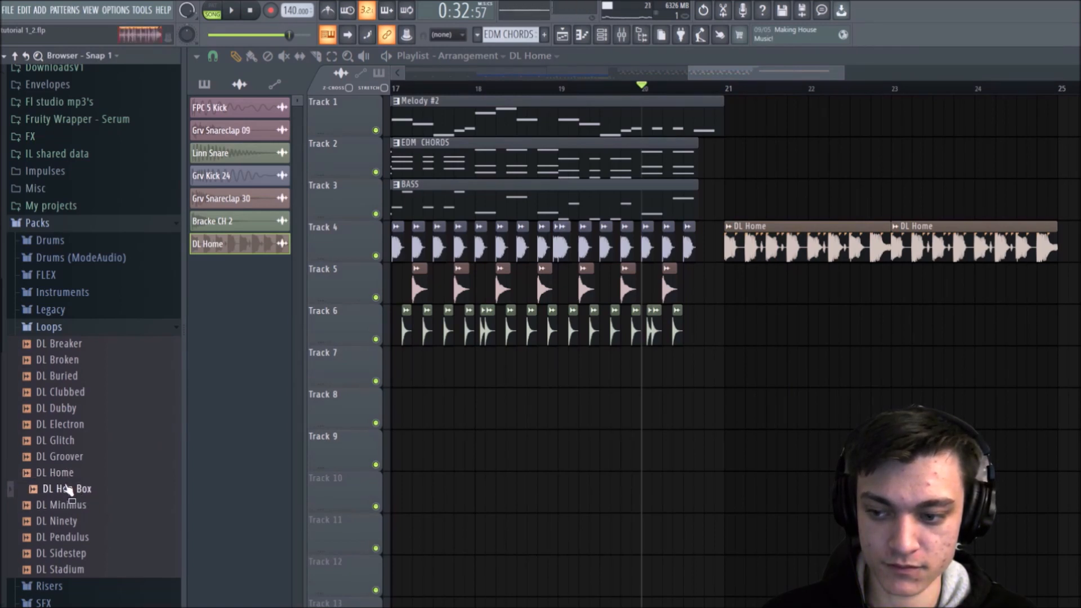
{"action": "left_click_drag", "start_coordinate": [66, 489], "coordinate": [854, 265]}
{"action": "key", "text": "space"}
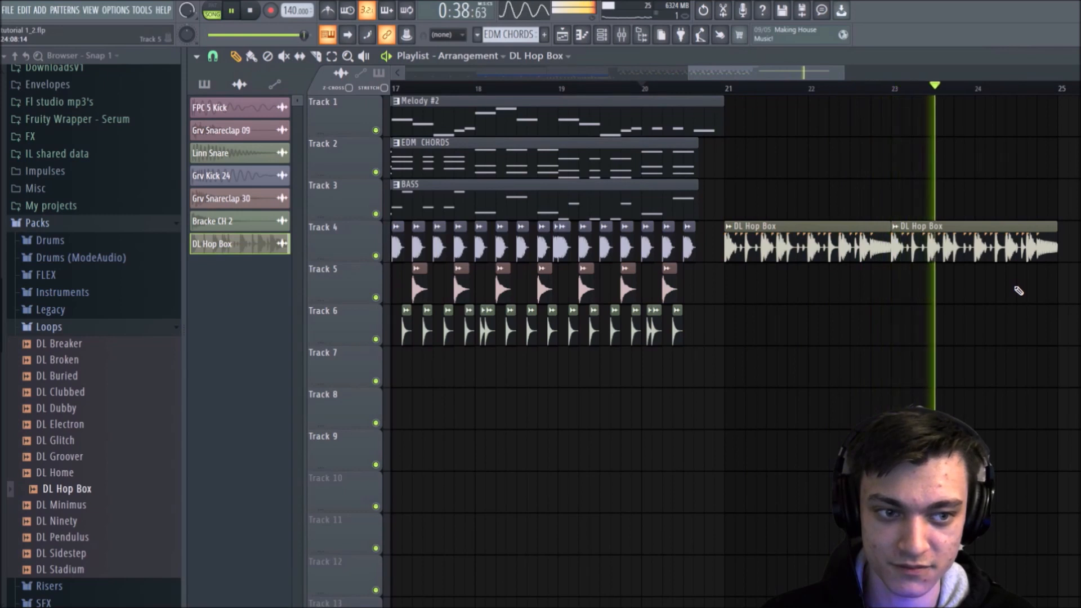
{"action": "key", "text": "space"}
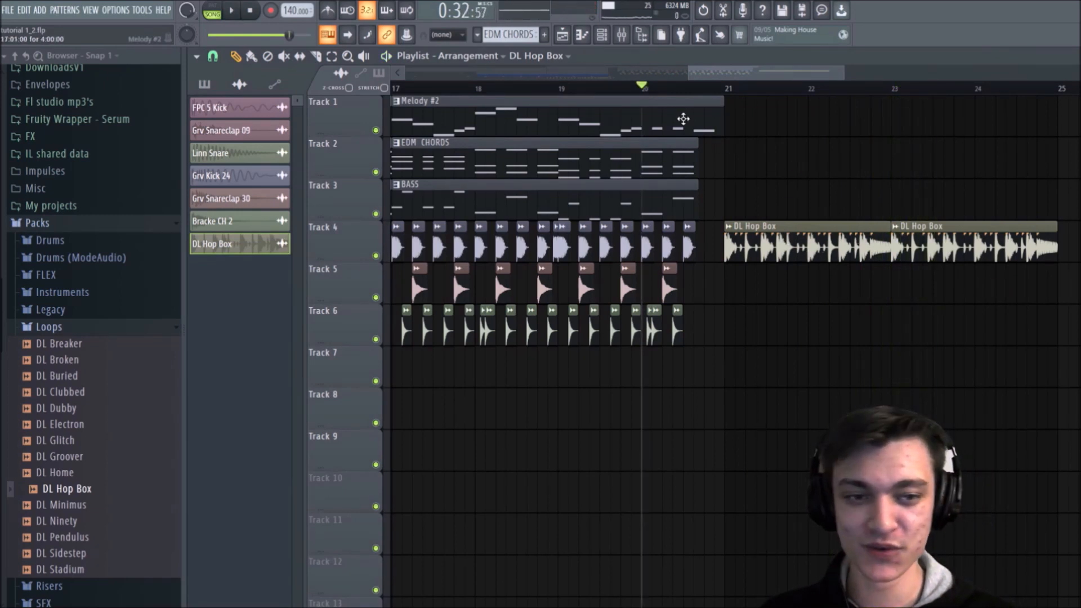
Step: Add a FLEX instrument channel and load the Flutes Staccato preset from the Essential Winds pack
{"action": "scroll", "coordinate": [767, 102], "scroll_direction": "down", "scroll_amount": 7}
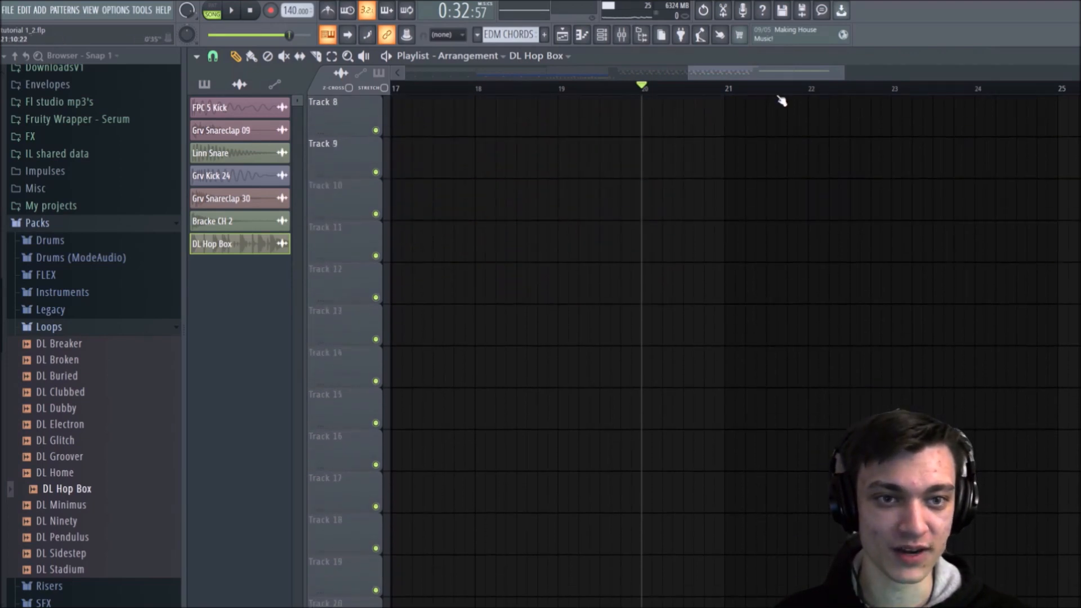
{"action": "scroll", "coordinate": [782, 100], "scroll_direction": "down", "scroll_amount": 3}
{"action": "scroll", "coordinate": [782, 100], "scroll_direction": "up", "scroll_amount": 7}
{"action": "scroll", "coordinate": [789, 129], "scroll_direction": "down", "scroll_amount": 3}
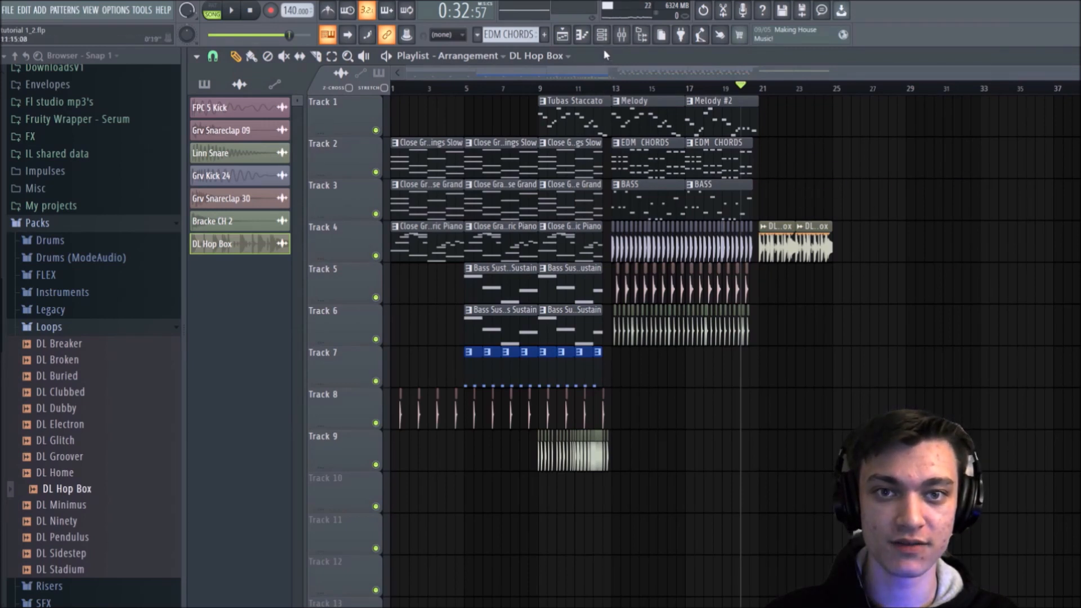
{"action": "left_click", "coordinate": [602, 34]}
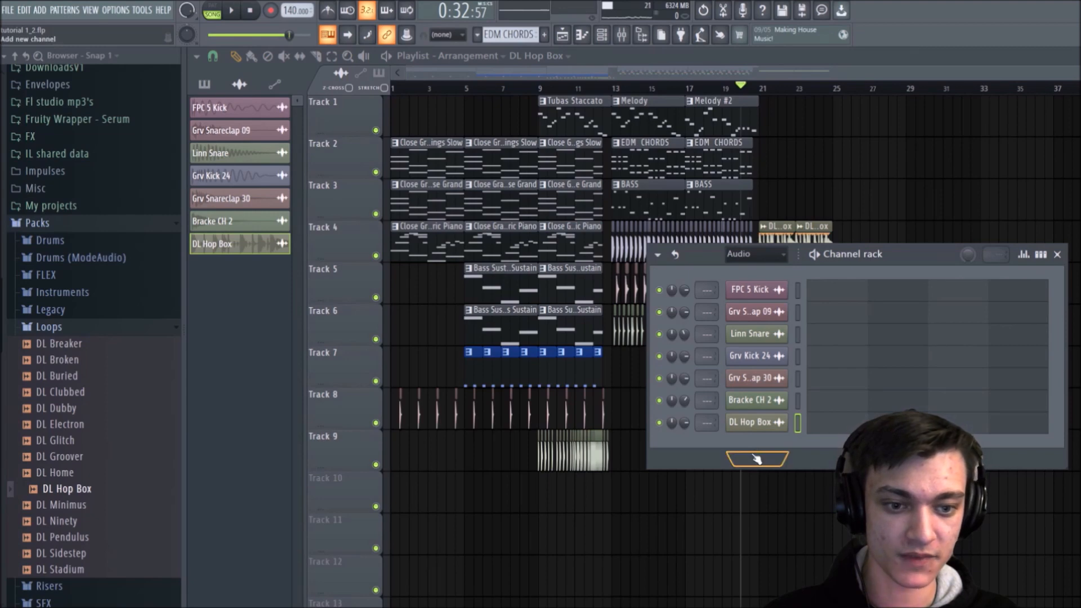
{"action": "left_click", "coordinate": [756, 459]}
{"action": "left_click", "coordinate": [861, 501]}
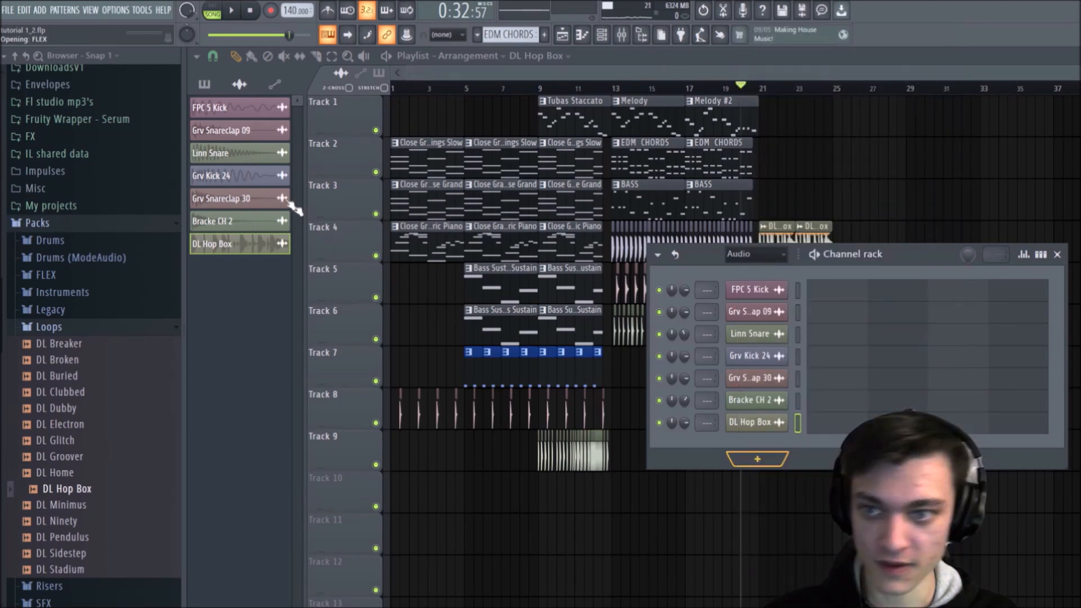
{"action": "left_click", "coordinate": [395, 384]}
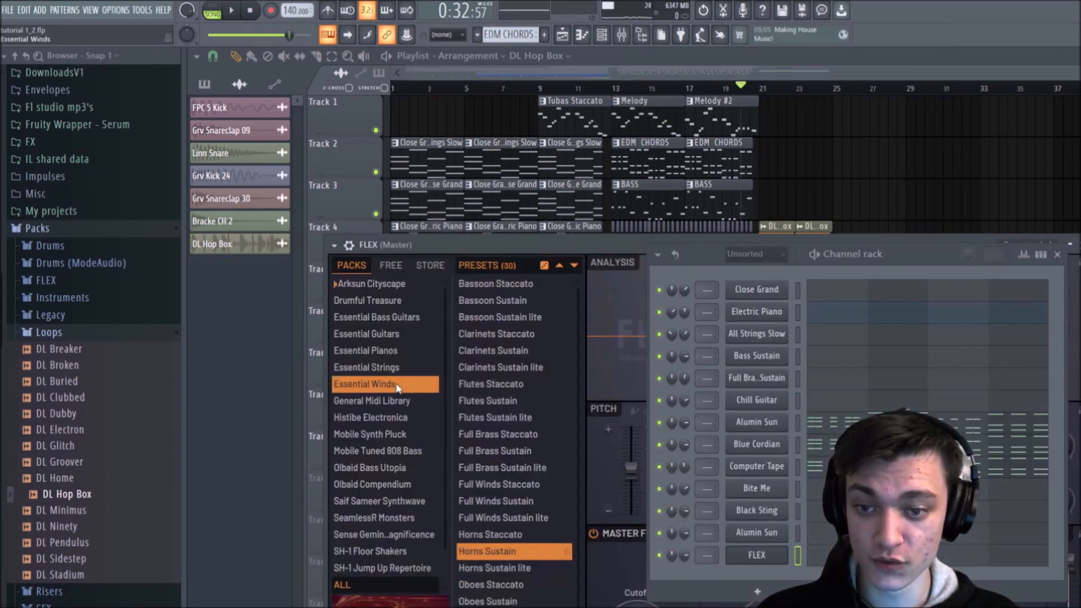
{"action": "left_click", "coordinate": [485, 394]}
{"action": "left_click", "coordinate": [486, 385]}
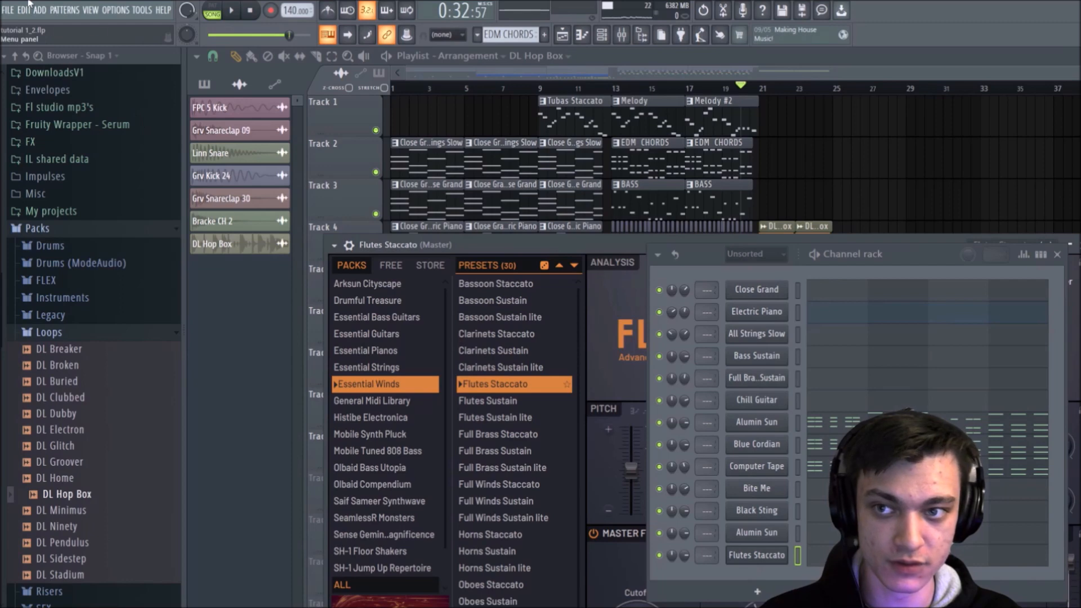
Step: Select the HIP HOP PART pattern and open its Flutes Staccato channel in the piano roll
{"action": "left_click", "coordinate": [205, 84]}
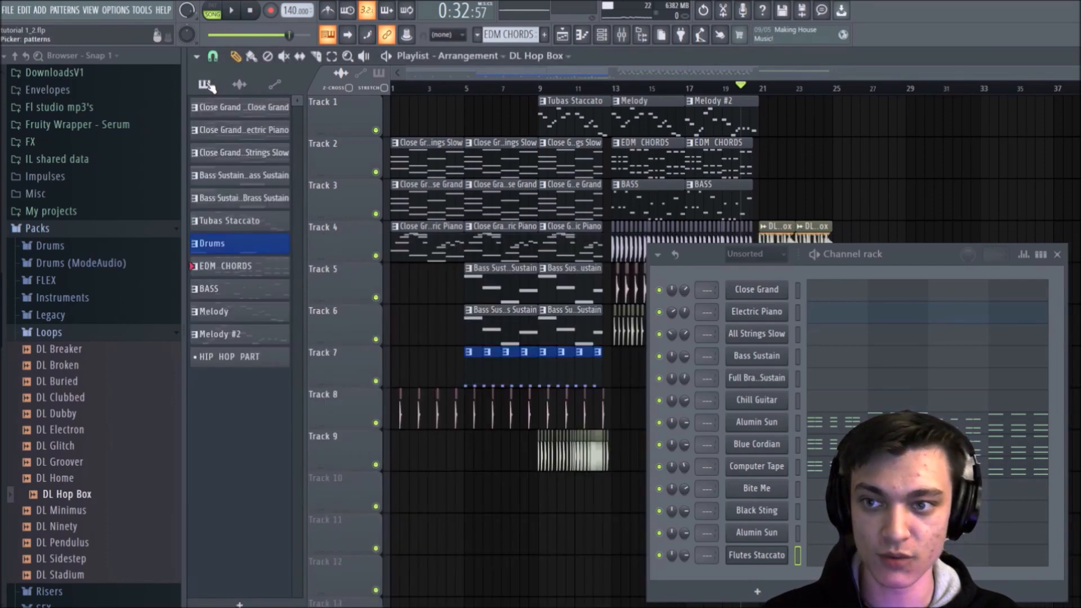
{"action": "left_click", "coordinate": [249, 358]}
{"action": "right_click", "coordinate": [763, 556]}
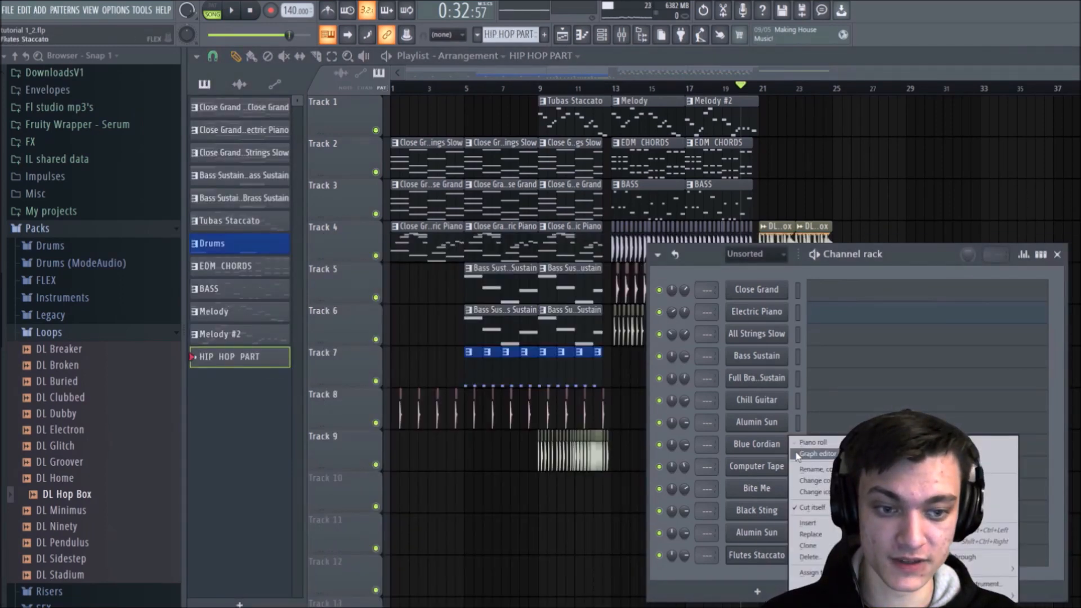
{"action": "left_click", "coordinate": [813, 443]}
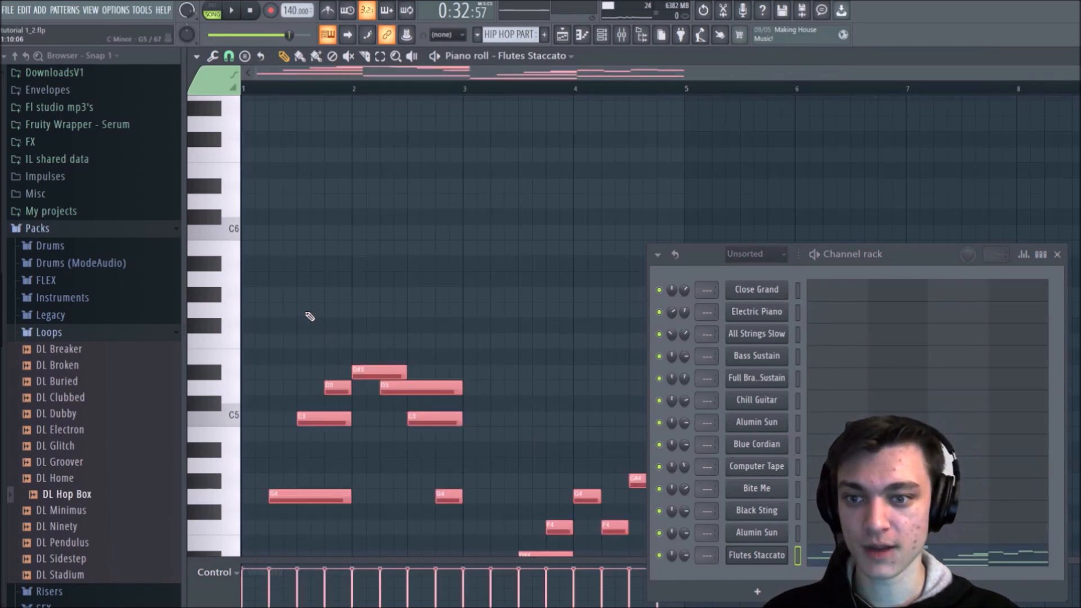
Step: Play the HIP HOP PART pattern on its own and transpose all its flute notes up one octave
{"action": "key", "text": "l"}
{"action": "key", "text": "space"}
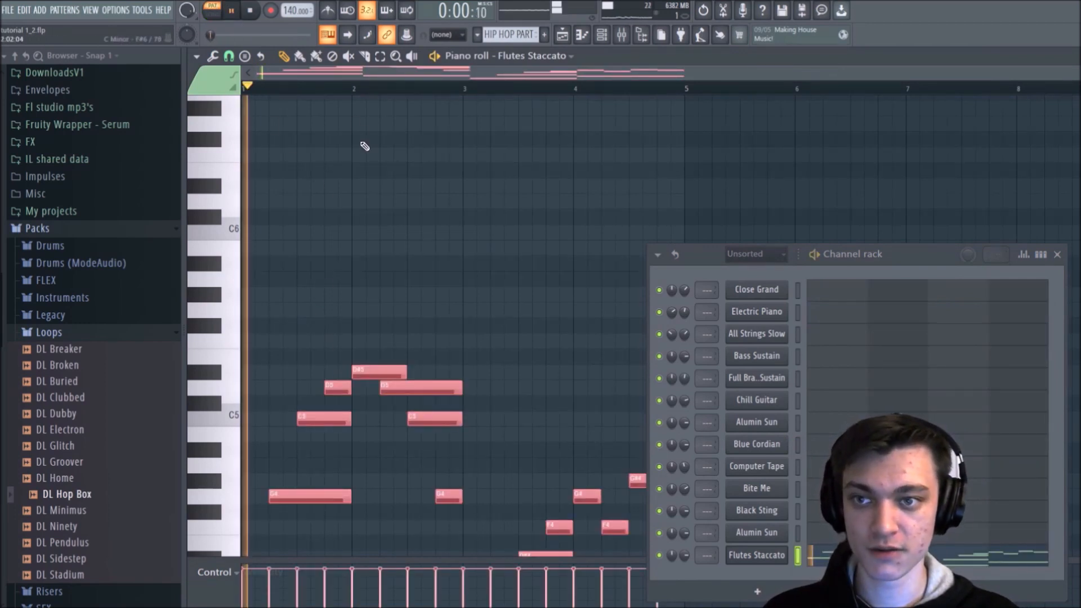
{"action": "scroll", "coordinate": [365, 146], "scroll_direction": "down", "scroll_amount": 4}
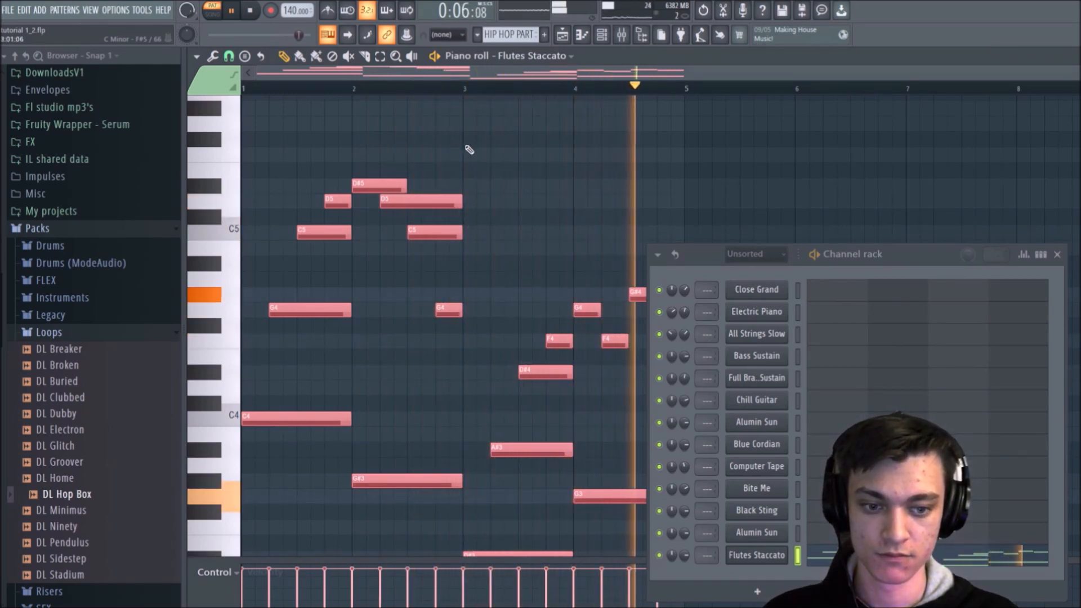
{"action": "key", "text": "space"}
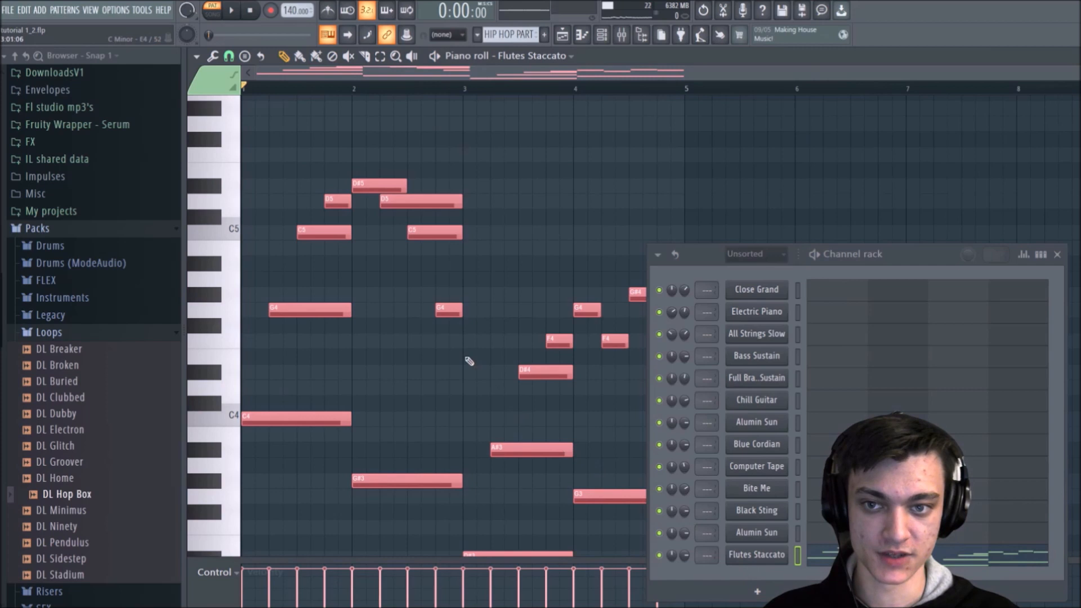
{"action": "key", "text": "ctrl+d"}
{"action": "key", "text": "ctrl+Up"}
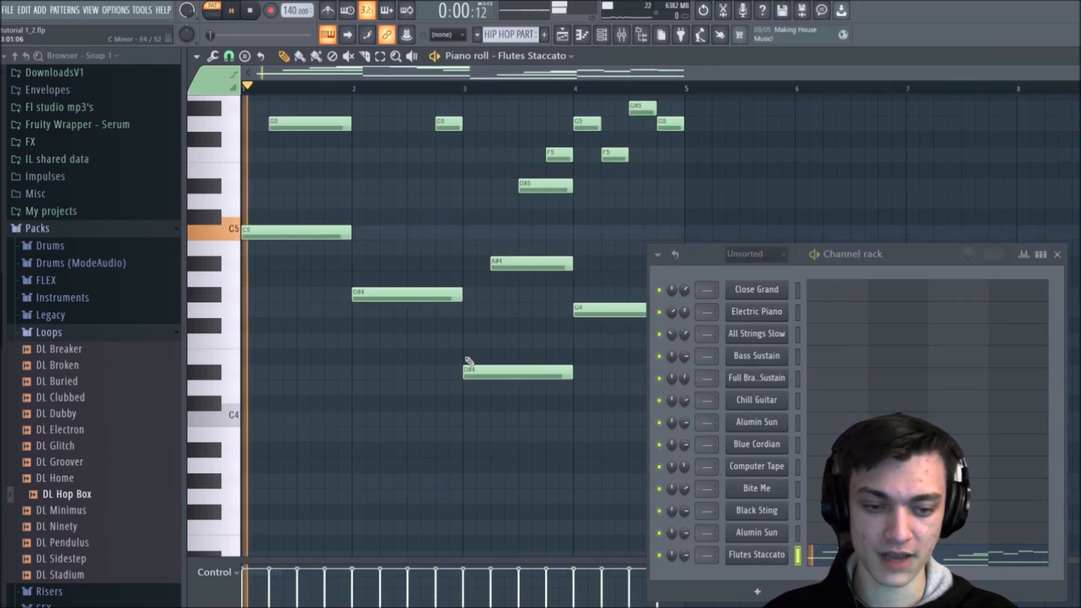
{"action": "key", "text": "space"}
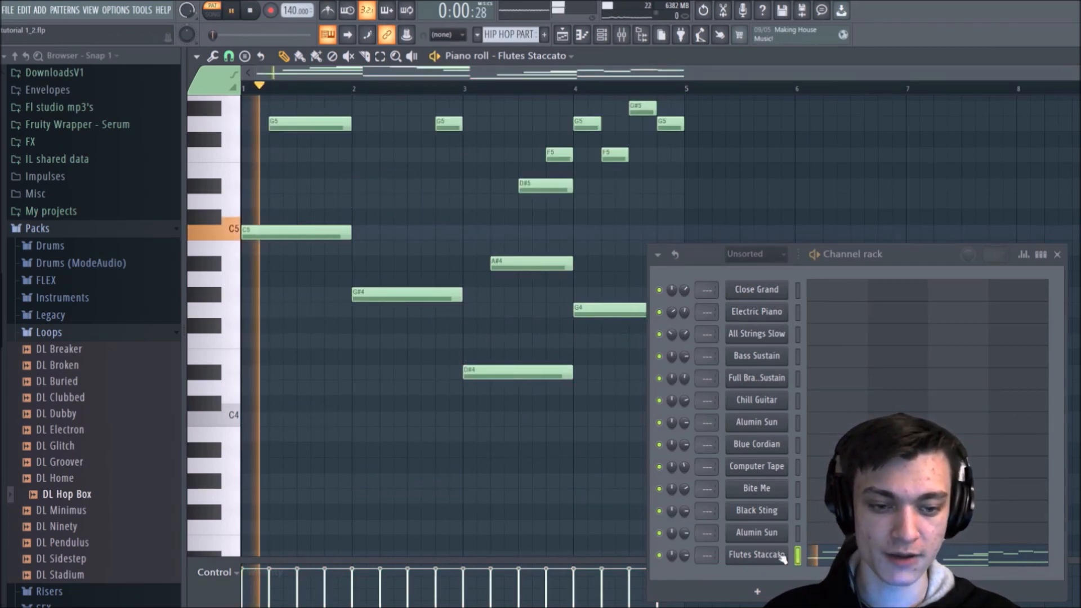
{"action": "left_click", "coordinate": [778, 556]}
{"action": "right_click", "coordinate": [407, 177]}
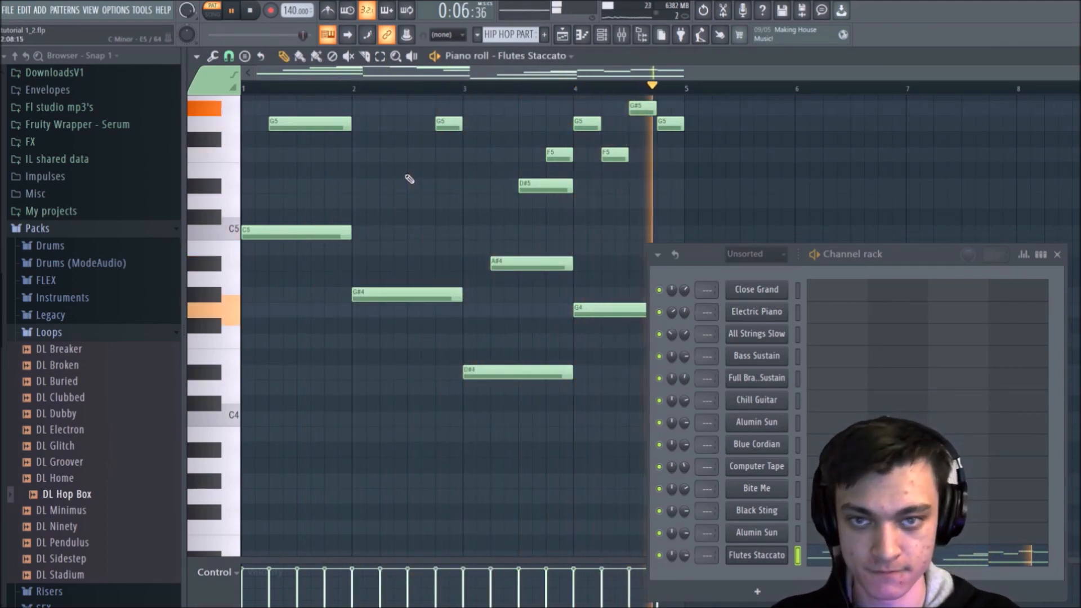
{"action": "key", "text": "space"}
{"action": "scroll", "coordinate": [410, 179], "scroll_direction": "up", "scroll_amount": 4}
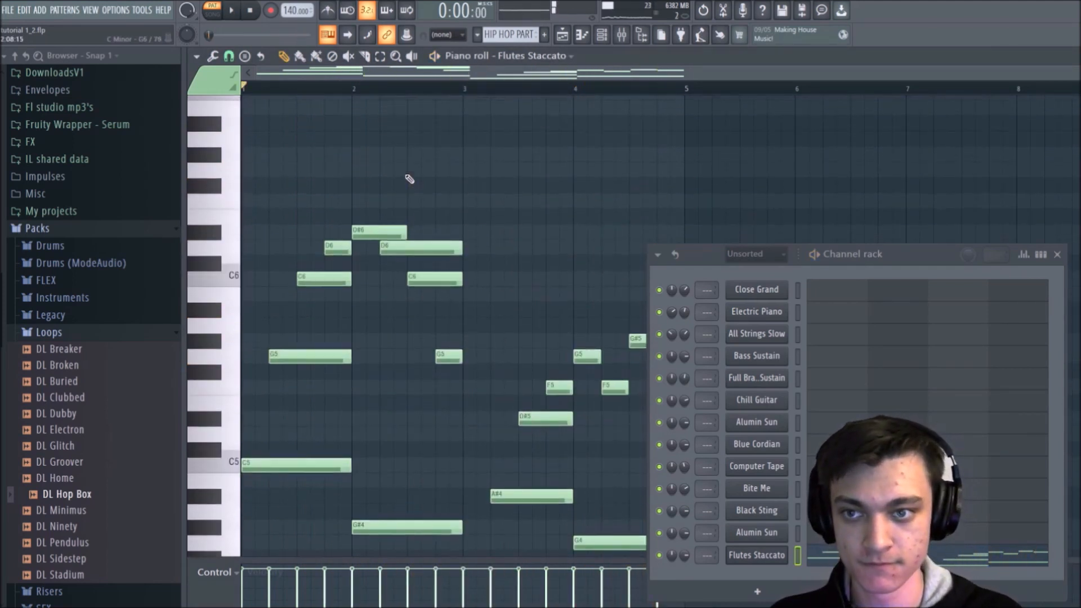
Step: Place the HIP HOP PART pattern on Track 1 at bar 21 in the playlist and play the song from bar 20
{"action": "left_click", "coordinate": [571, 35]}
{"action": "left_click", "coordinate": [1057, 254]}
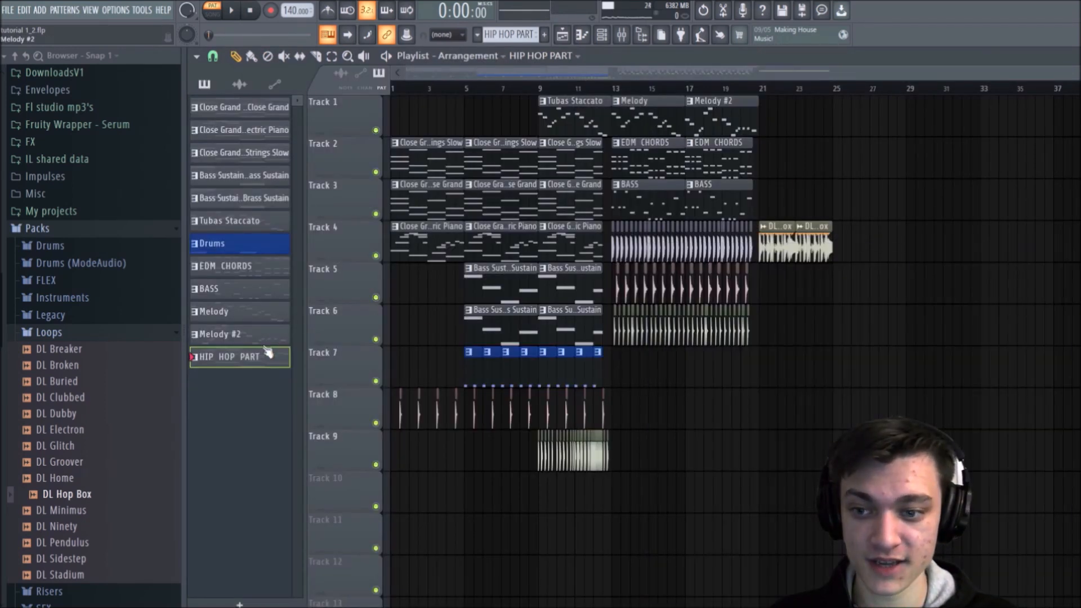
{"action": "left_click_drag", "start_coordinate": [825, 116], "coordinate": [761, 116]}
{"action": "left_click", "coordinate": [743, 89]}
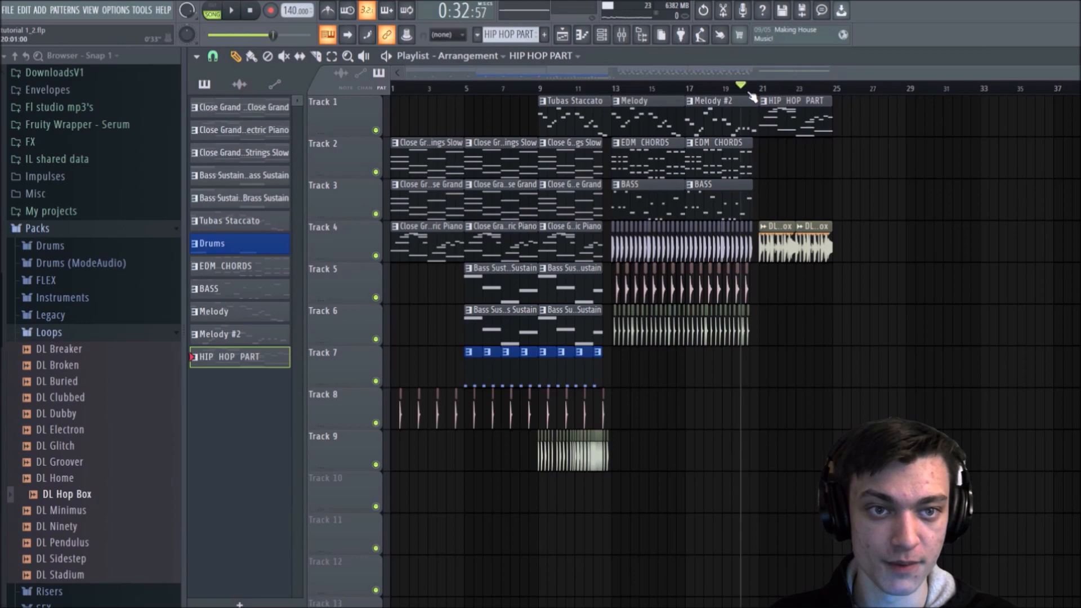
{"action": "scroll", "coordinate": [810, 95], "scroll_direction": "up", "scroll_amount": 3}
{"action": "key", "text": "space"}
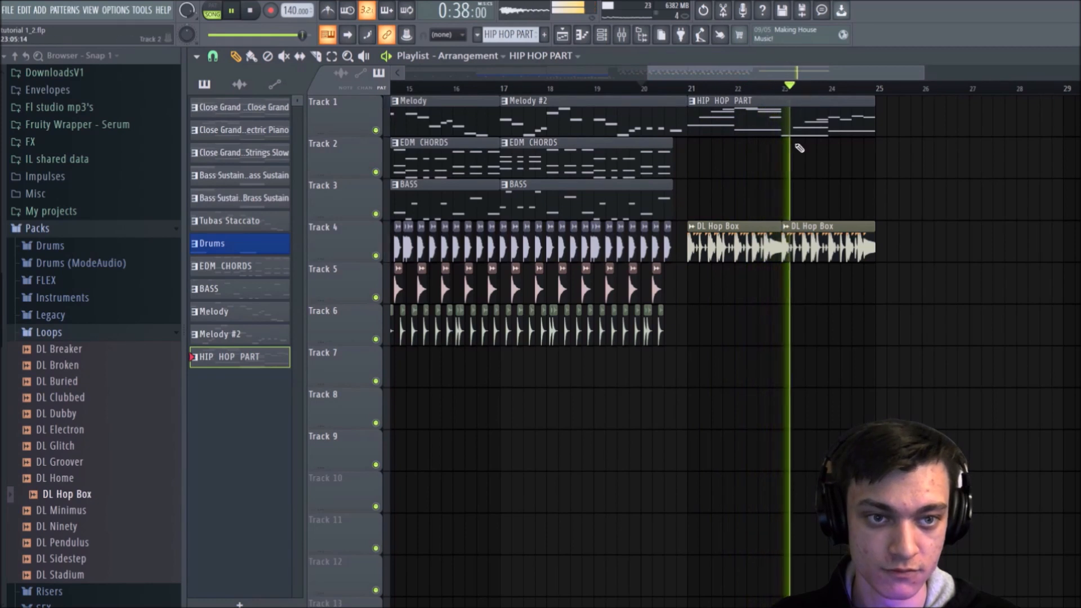
Step: Extend the section with DL Hop Box copies at bars 25 and 27 and a second HIP HOP PART clip at bar 25
{"action": "left_click", "coordinate": [831, 234]}
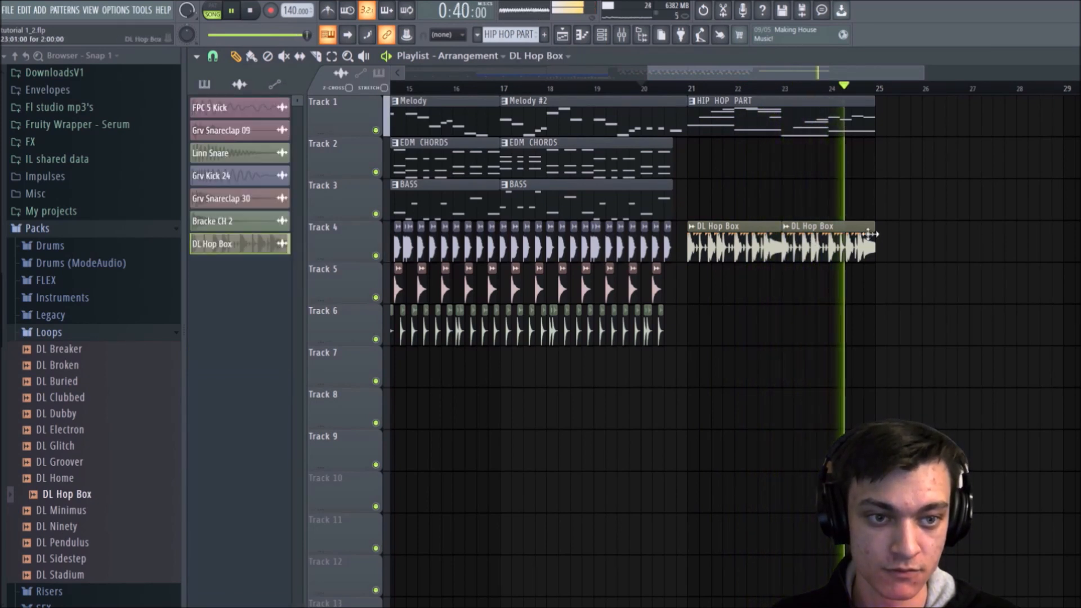
{"action": "left_click", "coordinate": [888, 237]}
{"action": "left_click", "coordinate": [985, 245]}
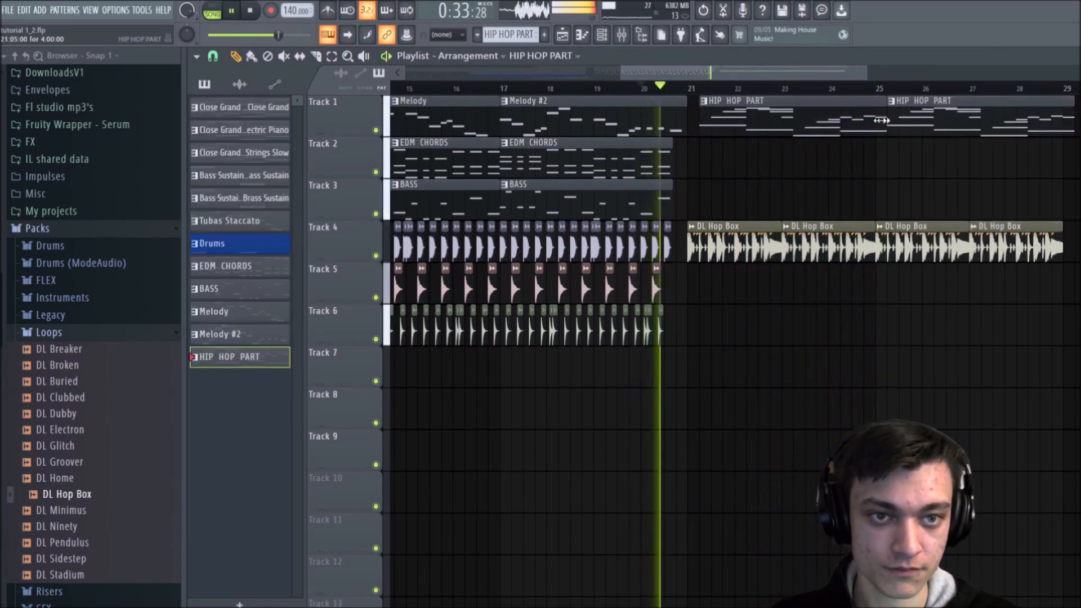
{"action": "left_click_drag", "start_coordinate": [835, 118], "coordinate": [823, 119]}
{"action": "key", "text": "space"}
{"action": "left_click_drag", "start_coordinate": [922, 119], "coordinate": [911, 120]}
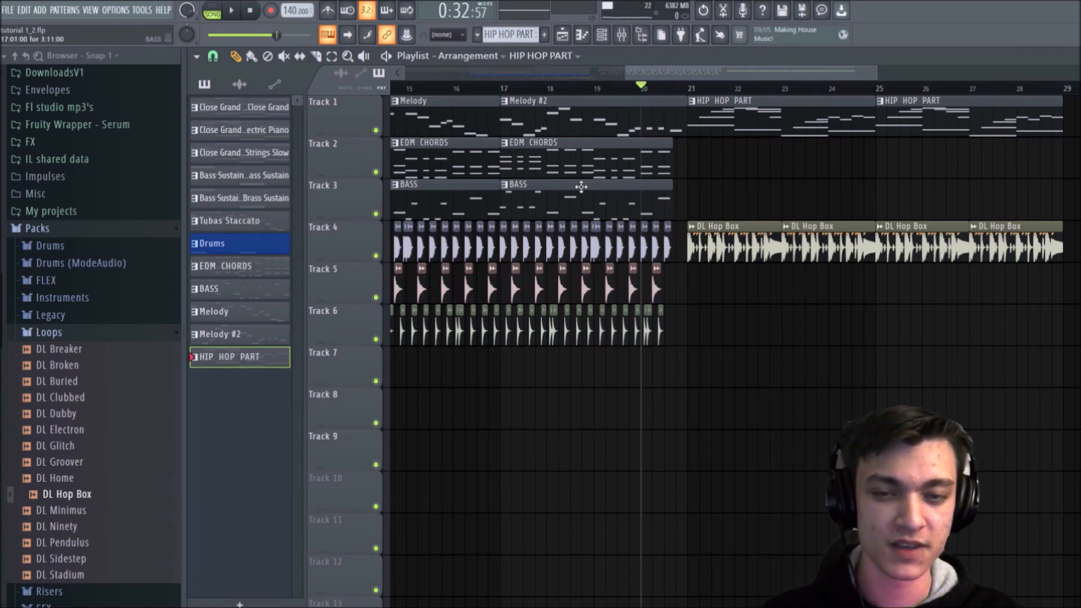
Step: Copy the four long notes C5, G#4, D#4 and G4 from the HIP HOP PART Flutes Staccato piano roll
{"action": "double_click", "coordinate": [738, 116]}
{"action": "left_click_drag", "start_coordinate": [751, 73], "coordinate": [715, 89]}
{"action": "scroll", "coordinate": [464, 215], "scroll_direction": "down", "scroll_amount": 5}
{"action": "scroll", "coordinate": [338, 319], "scroll_direction": "up", "scroll_amount": 3}
{"action": "left_click", "coordinate": [338, 324], "text": "ctrl"}
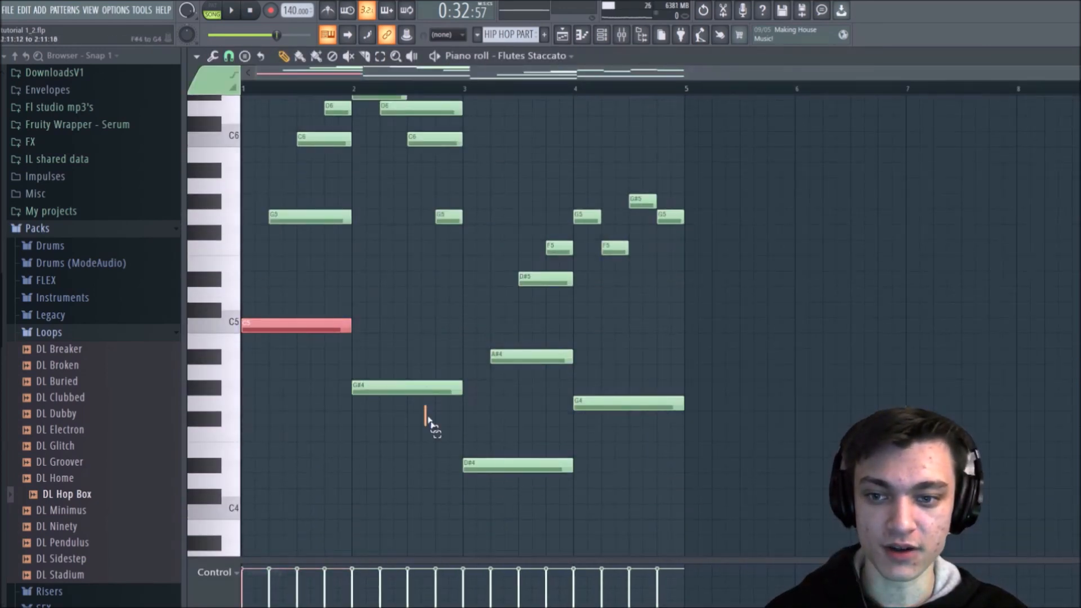
{"action": "left_click", "coordinate": [419, 389], "text": "ctrl"}
{"action": "left_click", "coordinate": [515, 465], "text": "ctrl"}
{"action": "left_click", "coordinate": [631, 403], "text": "ctrl"}
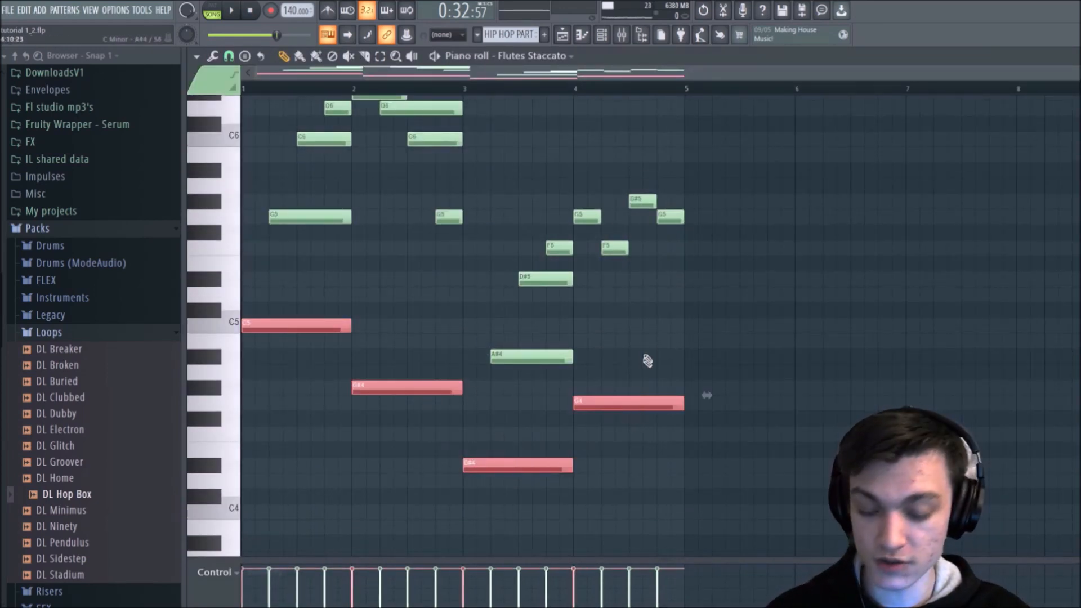
{"action": "key", "text": "ctrl+d"}
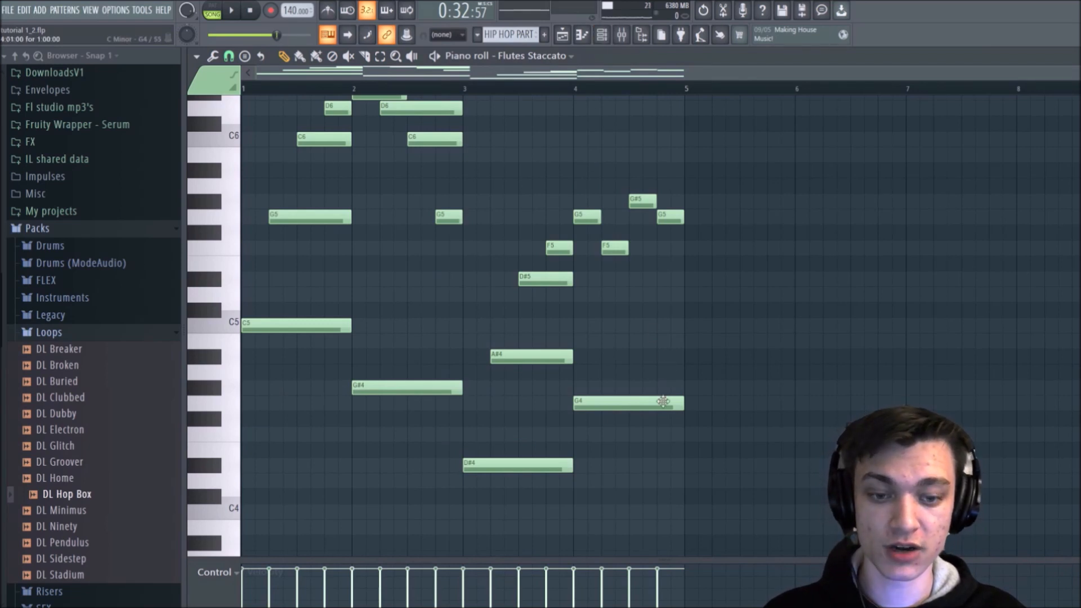
Step: Add a FLEX channel, load the 808 Boosted preset from Mobile Tuned 808 Bass and raise its Compress macro
{"action": "left_click", "coordinate": [604, 35]}
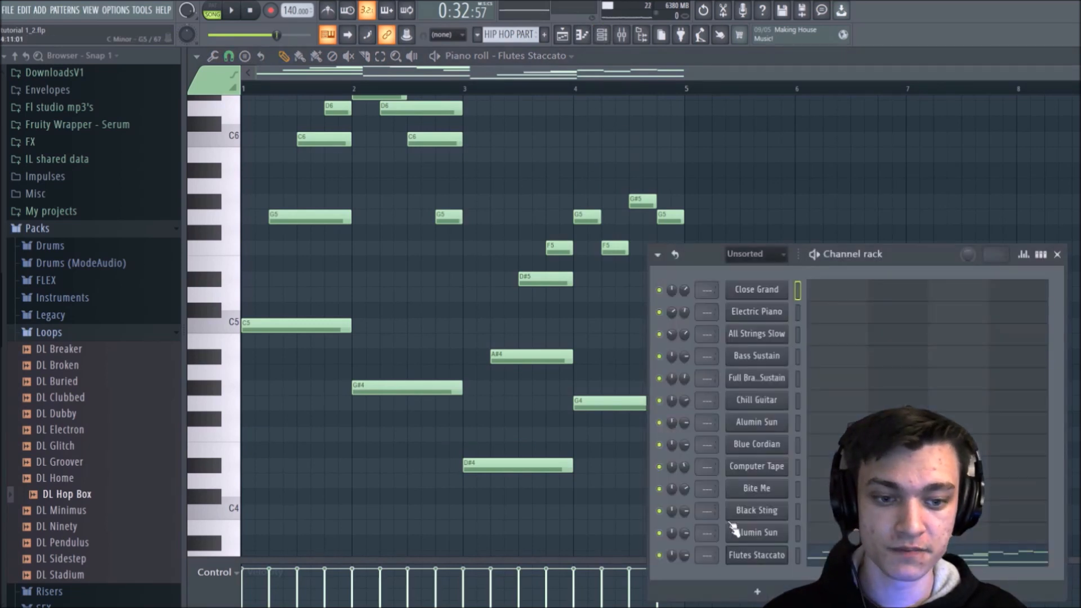
{"action": "left_click", "coordinate": [761, 592]}
{"action": "left_click", "coordinate": [755, 562]}
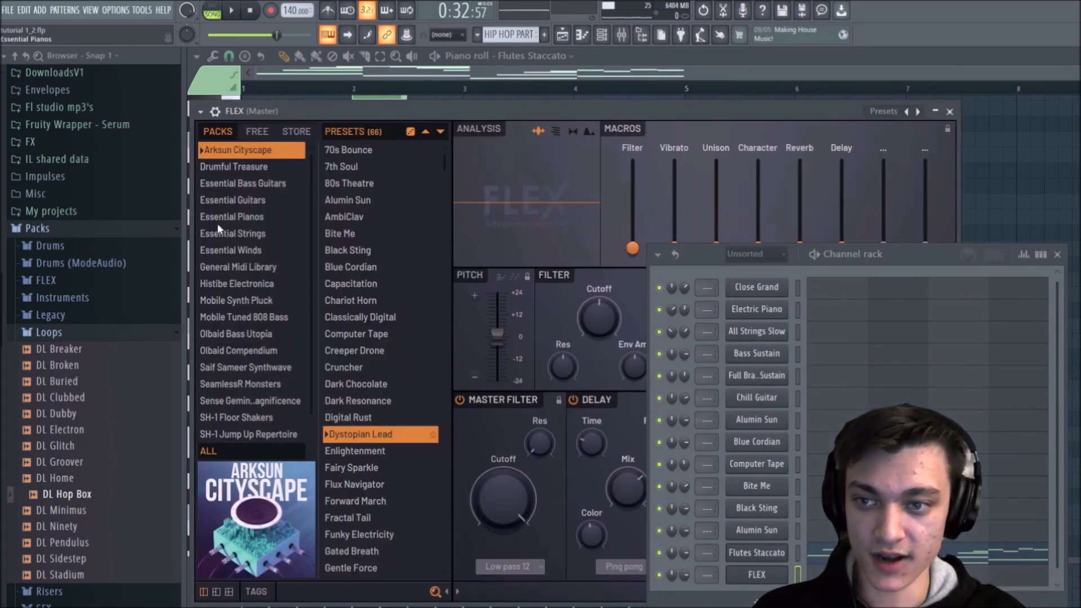
{"action": "left_click", "coordinate": [224, 316]}
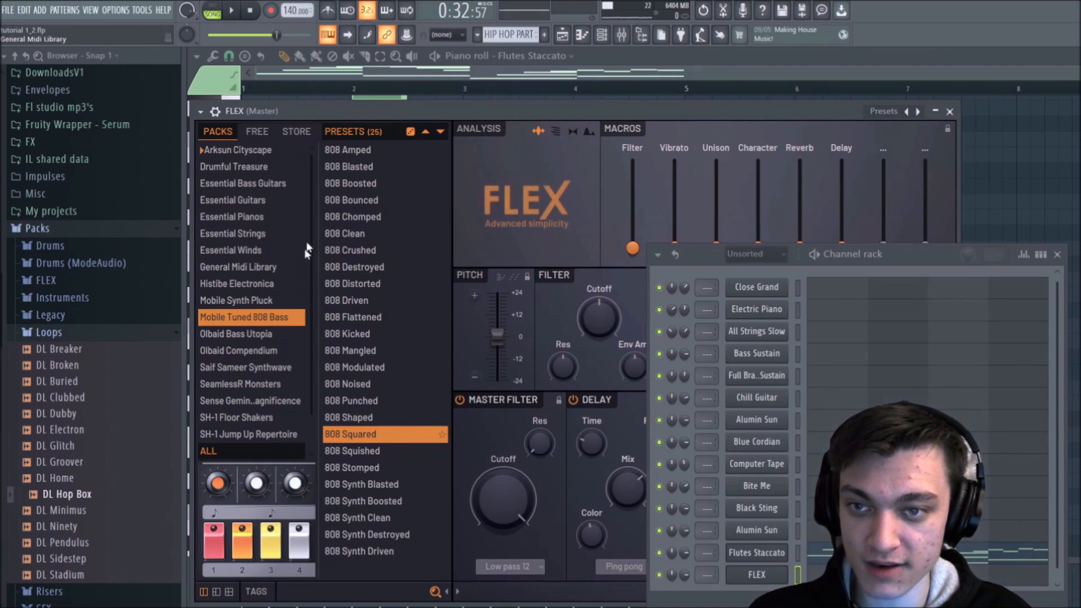
{"action": "left_click", "coordinate": [359, 184]}
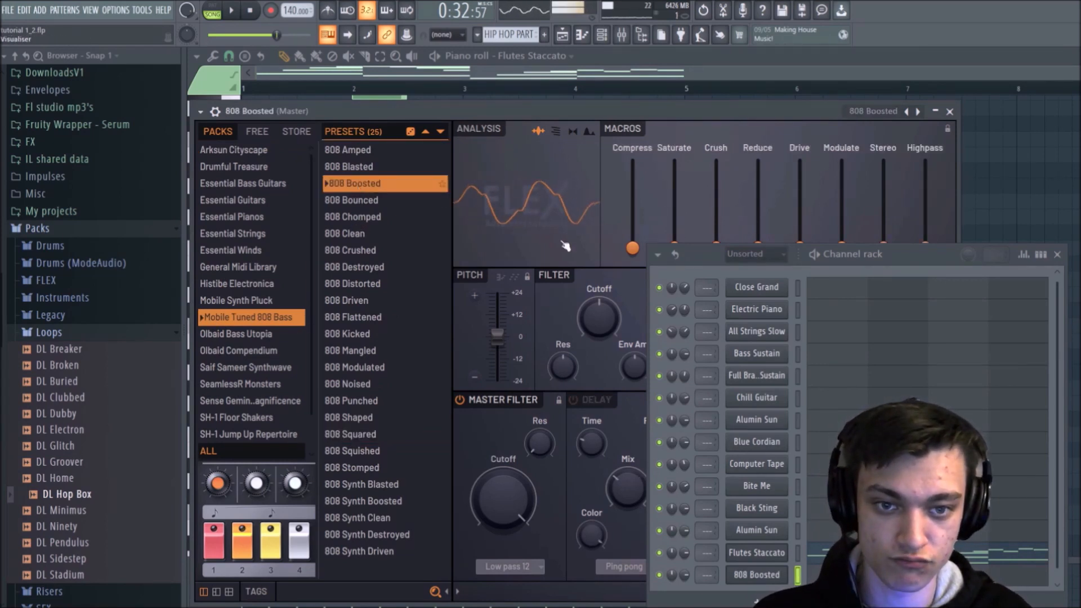
{"action": "left_click_drag", "start_coordinate": [633, 247], "coordinate": [632, 174]}
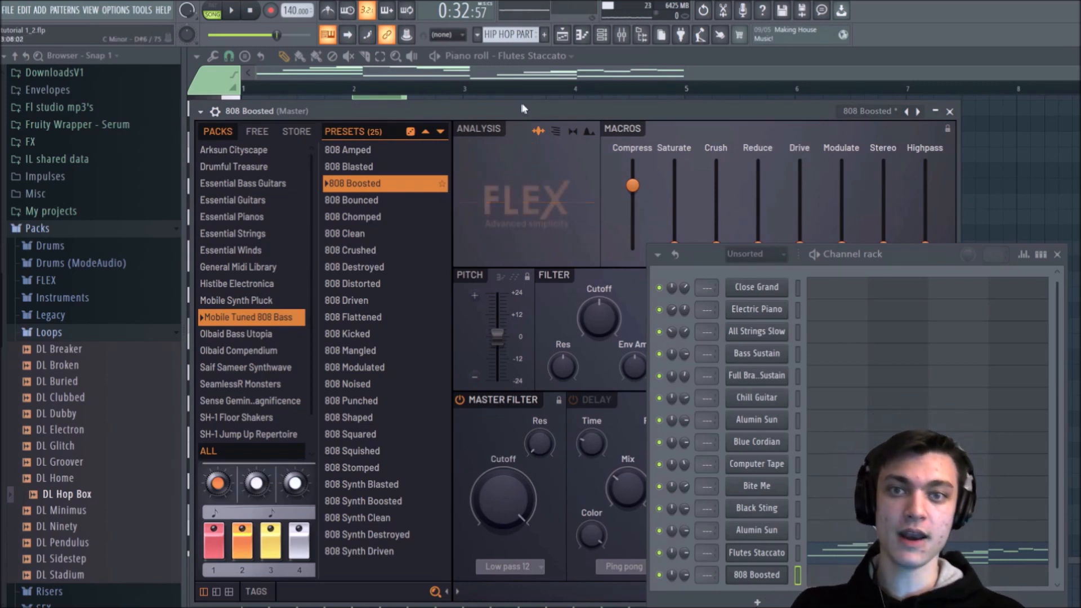
Step: Paste the four copied notes into the 808 Boosted channel's piano roll and play the song to hear them
{"action": "left_click", "coordinate": [568, 57]}
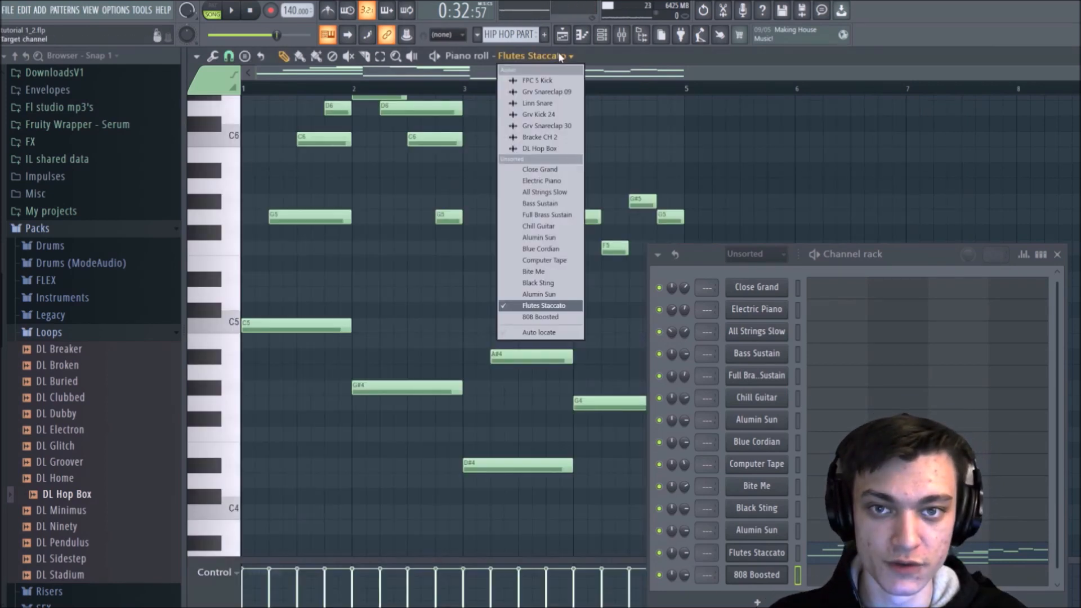
{"action": "left_click", "coordinate": [549, 319]}
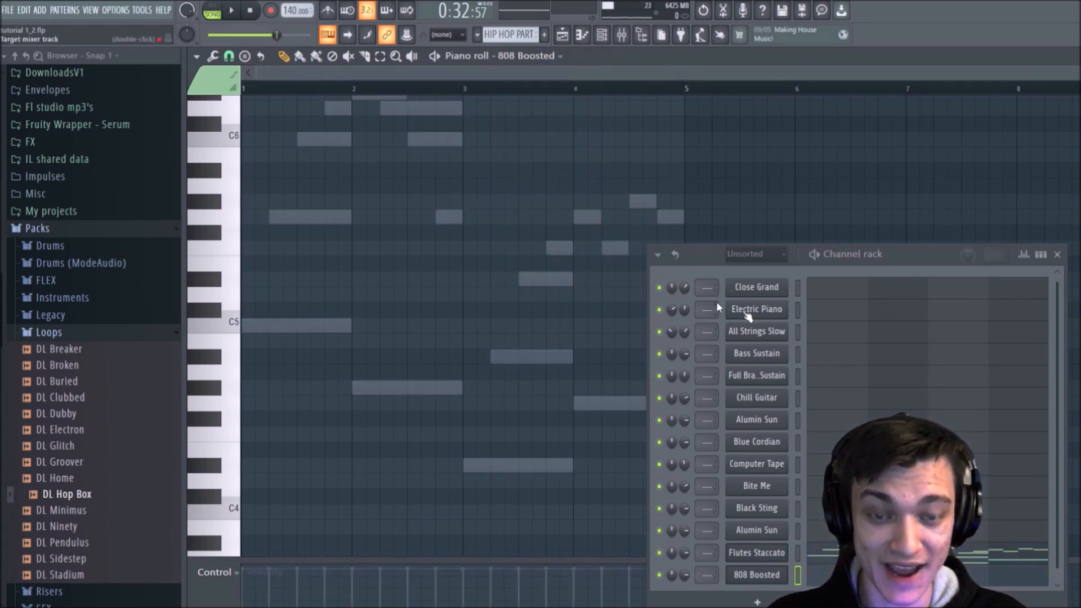
{"action": "left_click", "coordinate": [1057, 254]}
{"action": "left_click_drag", "start_coordinate": [438, 330], "coordinate": [309, 323]}
{"action": "right_click", "coordinate": [311, 325]}
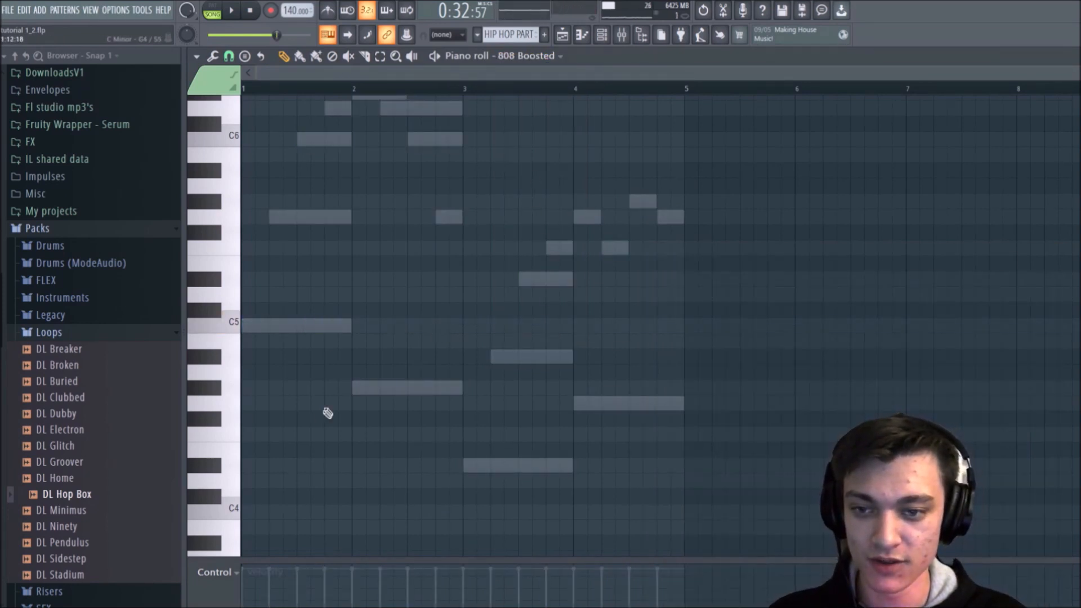
{"action": "key", "text": "ctrl+v"}
{"action": "key", "text": "space"}
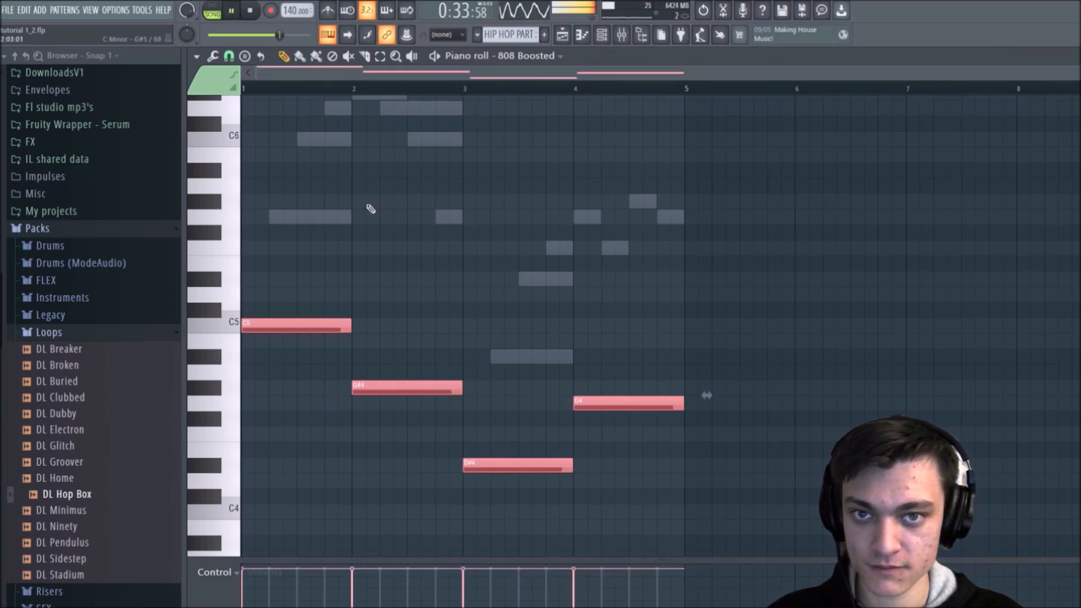
{"action": "right_click", "coordinate": [398, 308]}
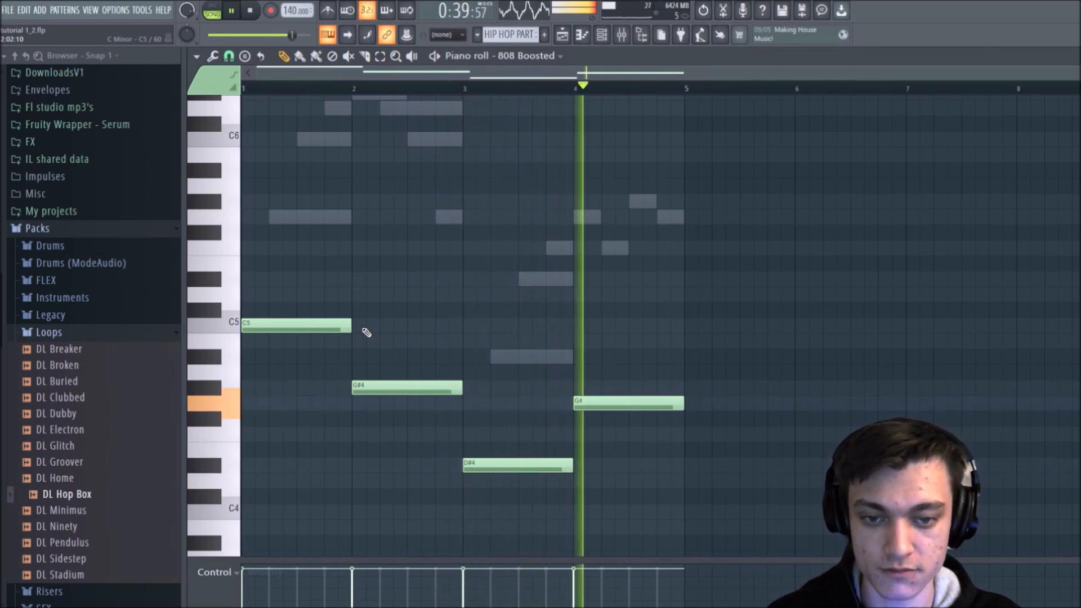
{"action": "key", "text": "space"}
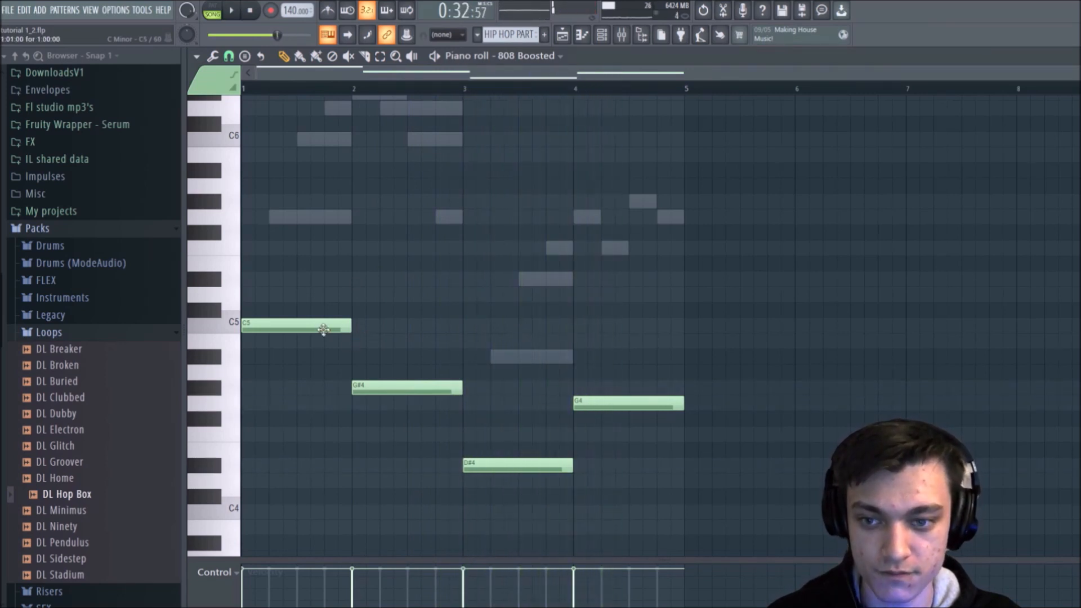
Step: Set the 808 Boosted channel volume to about 67% and replace the bar 1 C5 with three short, spaced C5 notes
{"action": "left_click", "coordinate": [601, 39]}
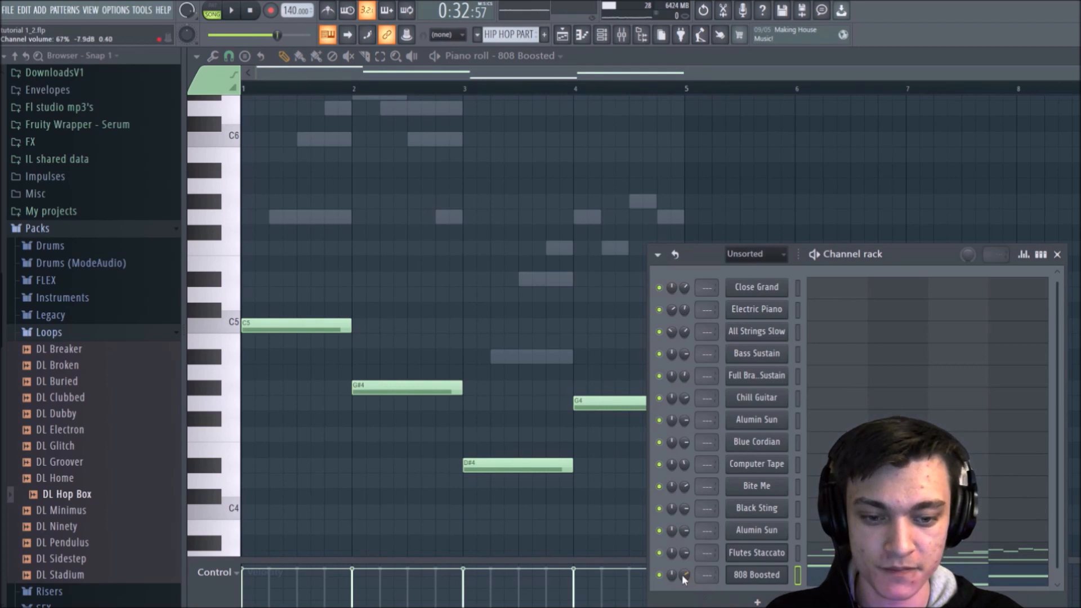
{"action": "left_click", "coordinate": [344, 321]}
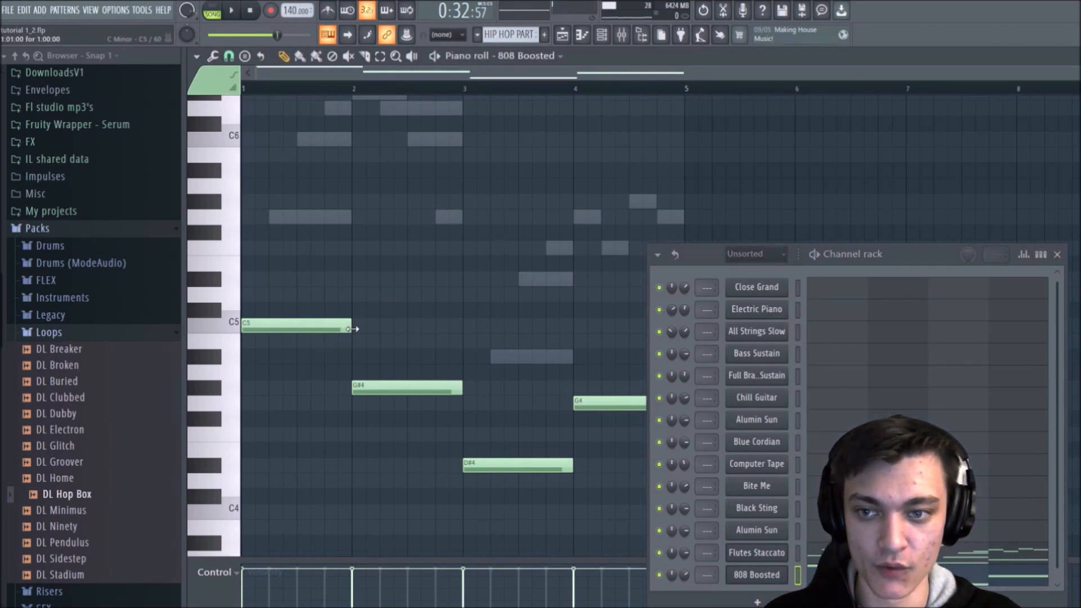
{"action": "left_click_drag", "start_coordinate": [352, 329], "coordinate": [234, 325]}
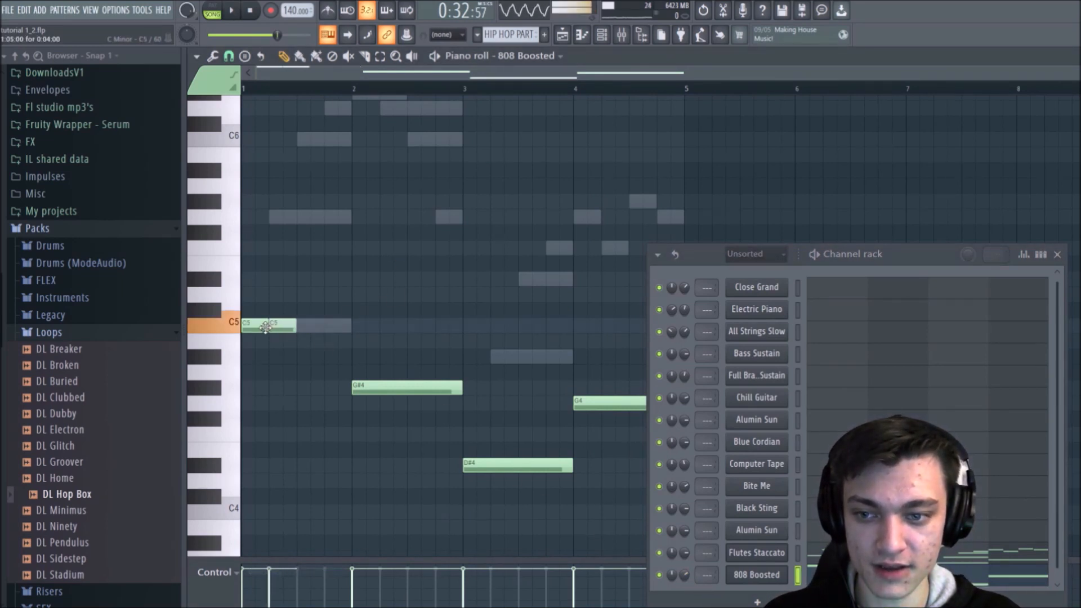
{"action": "left_click", "coordinate": [289, 330]}
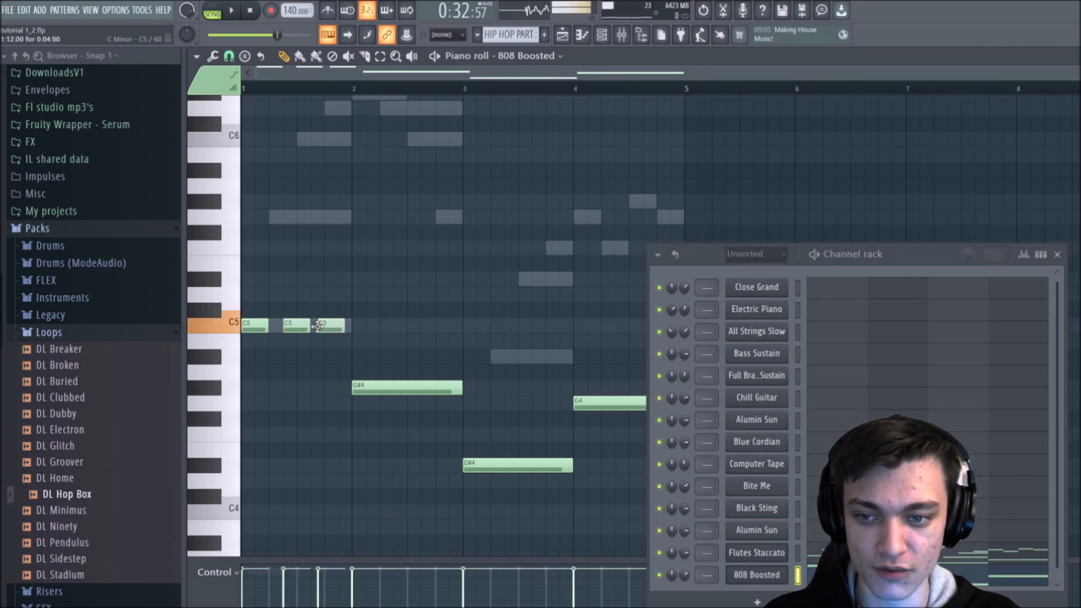
{"action": "left_click", "coordinate": [333, 328]}
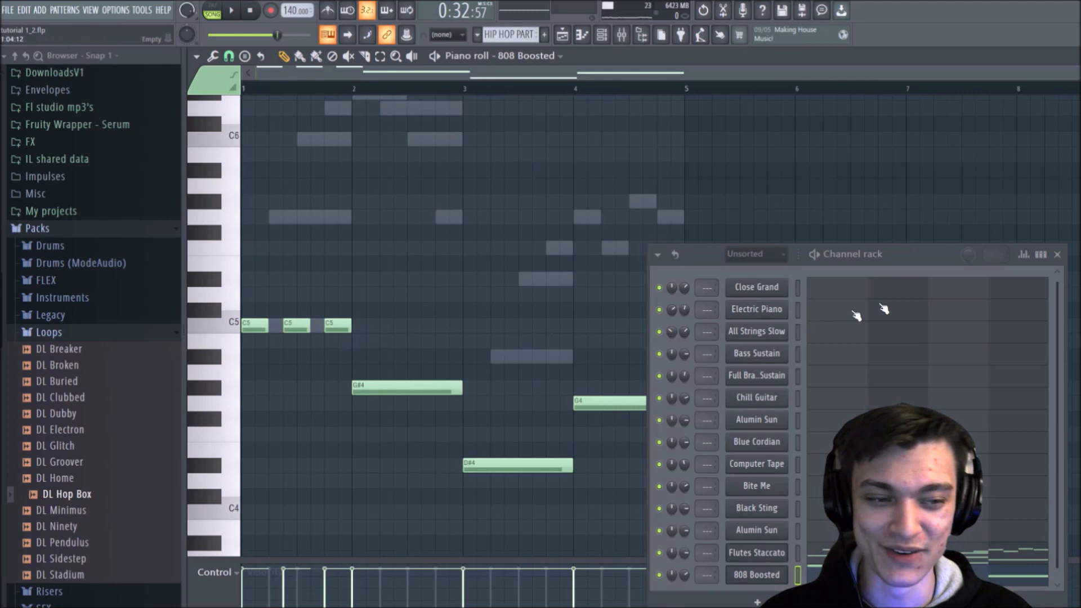
{"action": "left_click", "coordinate": [1058, 254]}
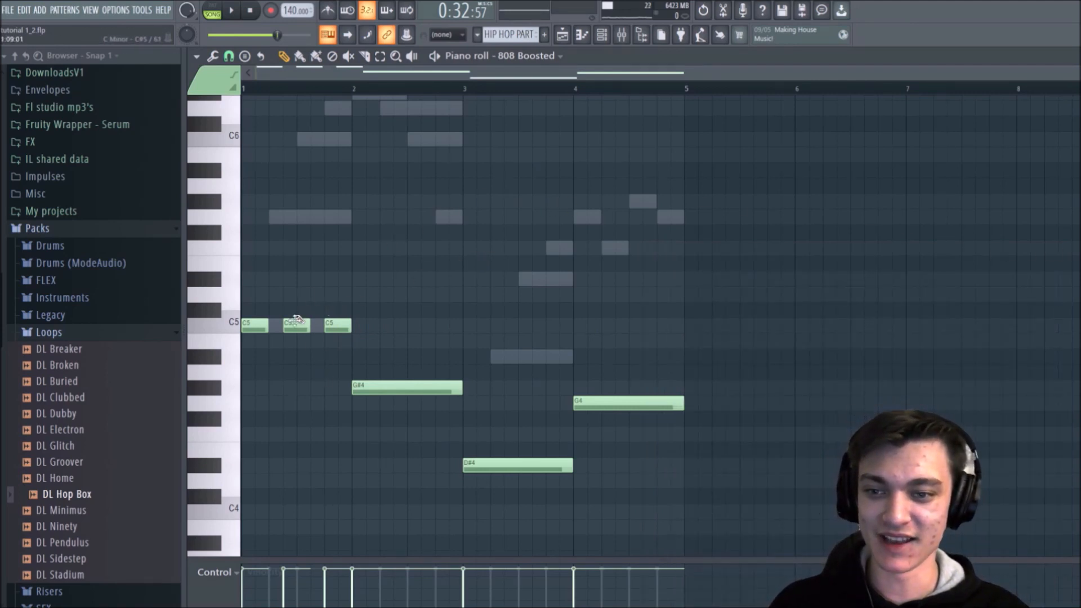
Step: Transpose the middle C5 note in bar 1 up one octave and play the section briefly
{"action": "left_click_drag", "start_coordinate": [279, 472], "coordinate": [298, 327]}
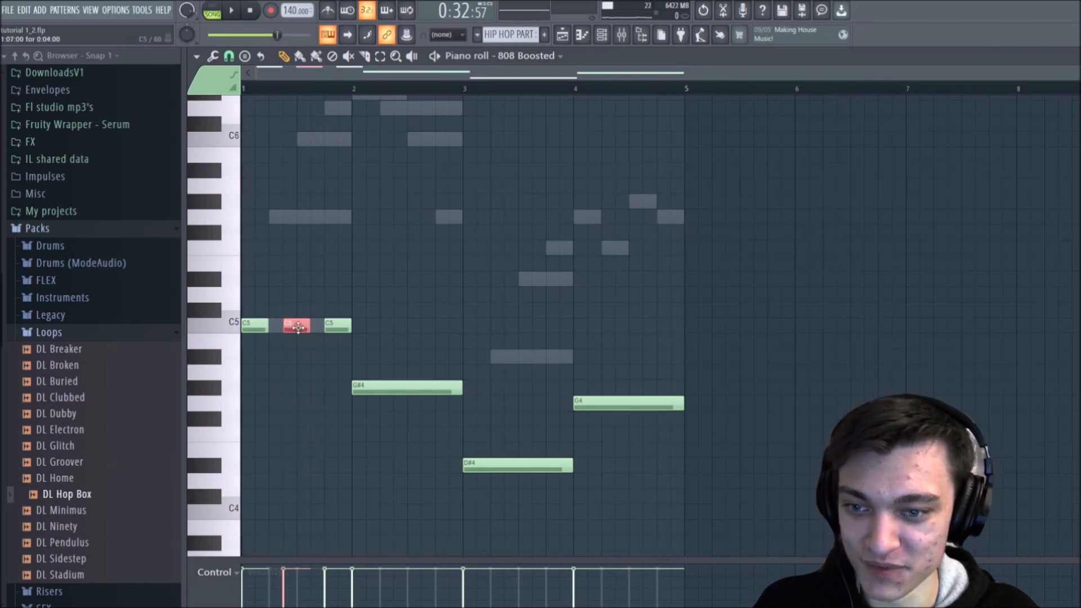
{"action": "key", "text": "ctrl+Up"}
{"action": "key", "text": "space"}
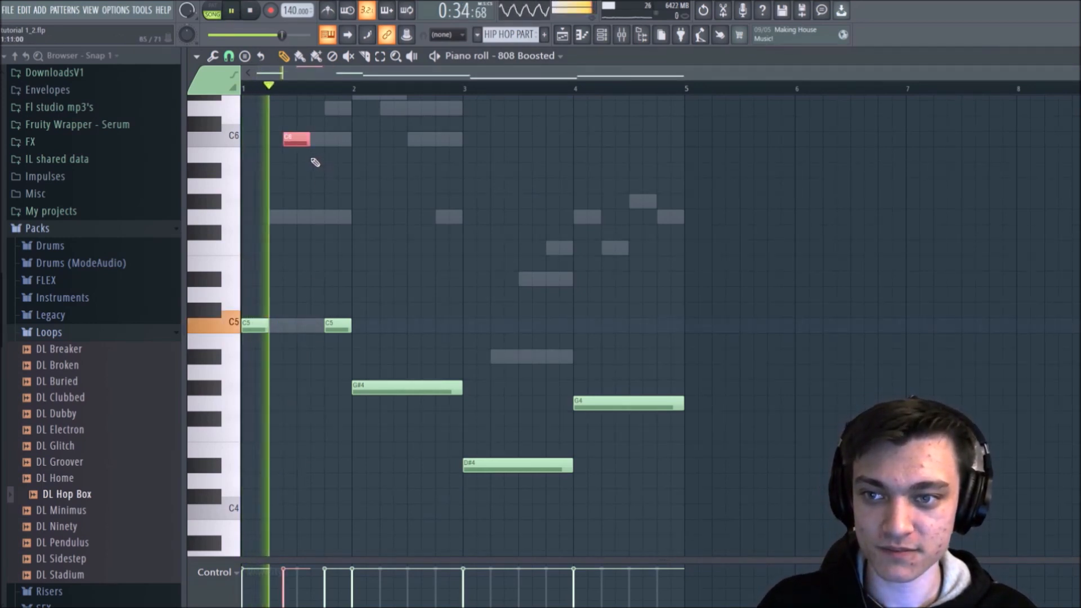
{"action": "key", "text": "space"}
Step: Replace the bar 2 G#4 with four short back-to-back notes, and lengthen the bar 1 C6 up to the following C5 during playback
{"action": "left_click_drag", "start_coordinate": [462, 394], "coordinate": [366, 402]}
{"action": "left_click", "coordinate": [393, 388]}
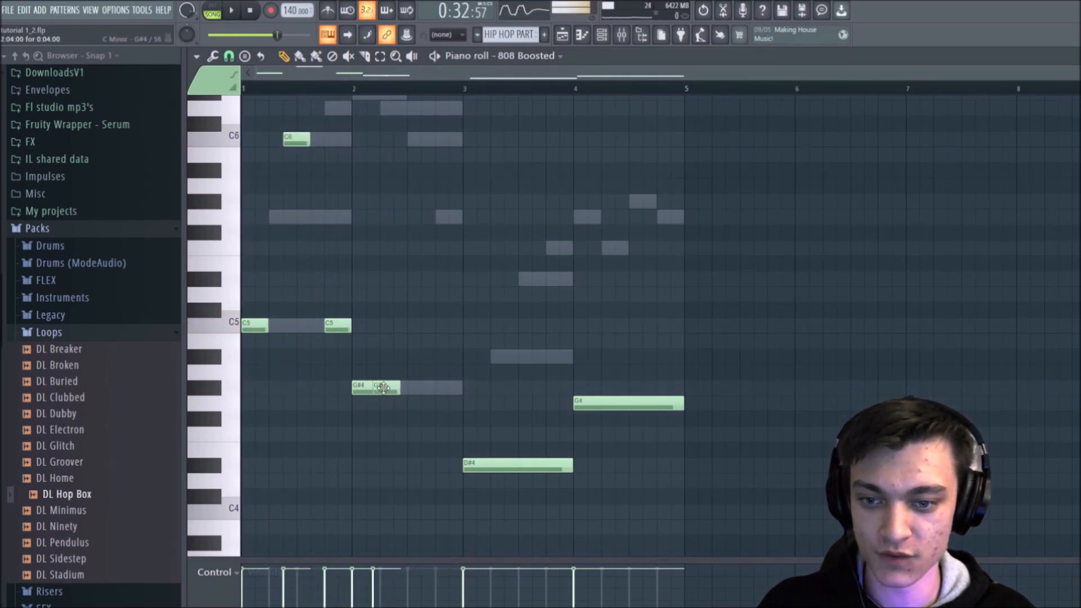
{"action": "left_click", "coordinate": [422, 389]}
{"action": "left_click", "coordinate": [444, 389]}
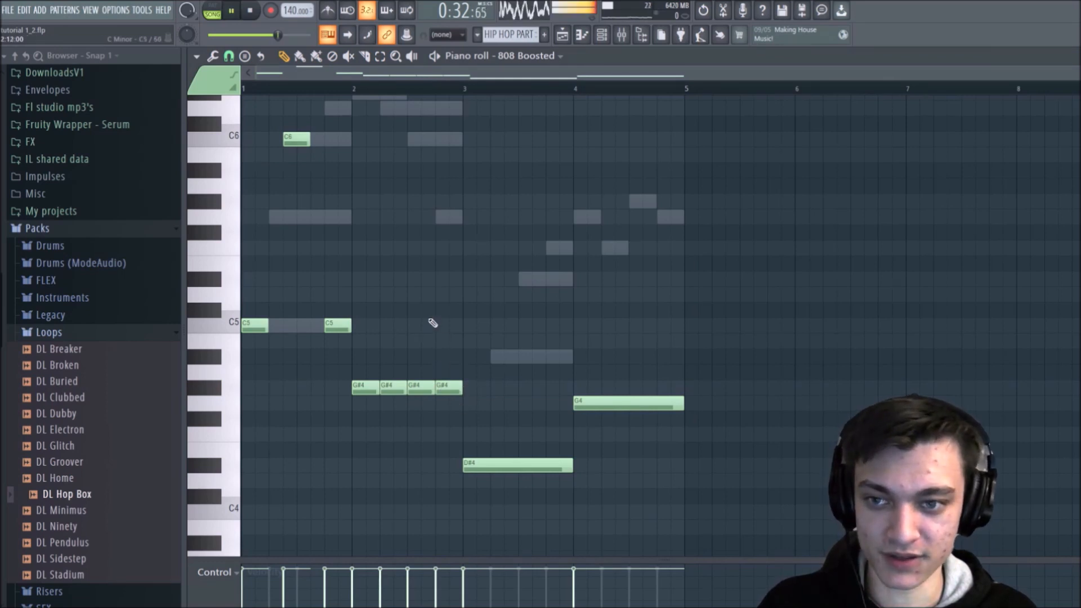
{"action": "left_click_drag", "start_coordinate": [310, 139], "coordinate": [324, 138]}
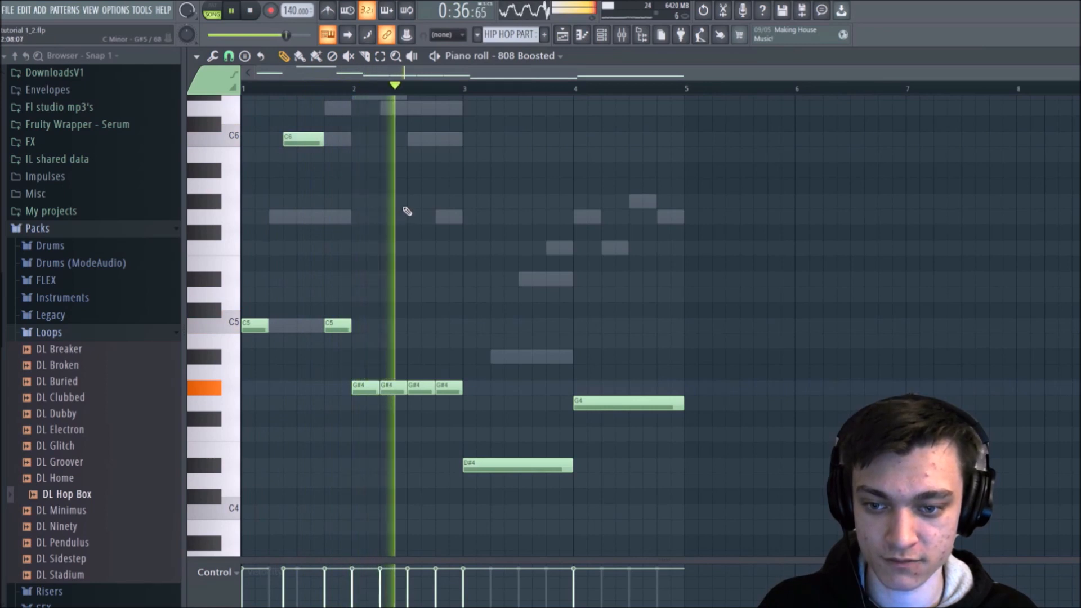
{"action": "key", "text": "space"}
Step: Shorten the G#4 notes in bar 2 to three grid steps and arrange five of them back to back
{"action": "left_click_drag", "start_coordinate": [386, 93], "coordinate": [385, 333]}
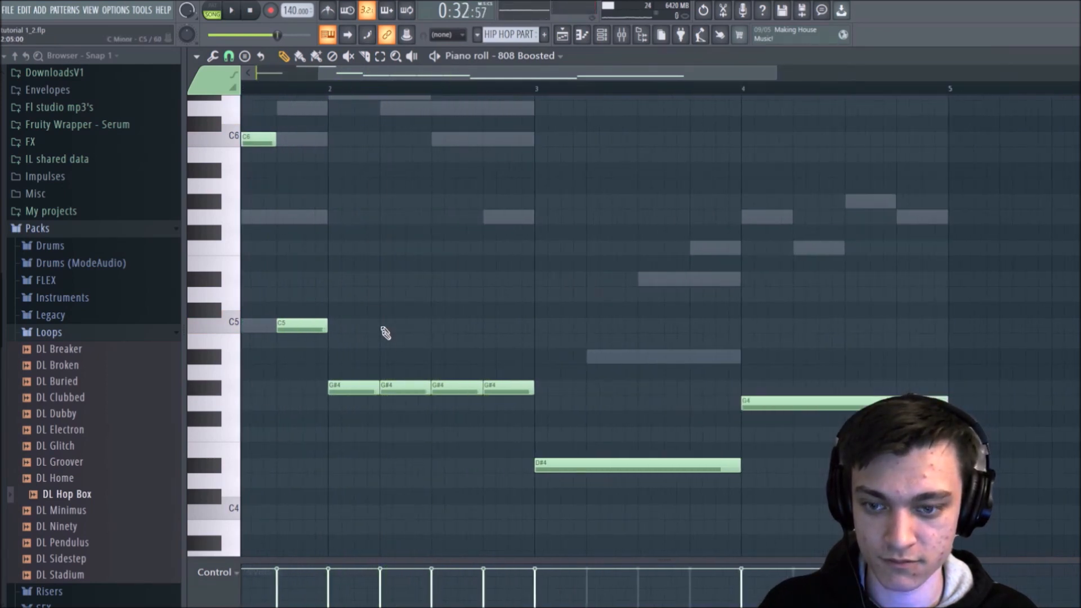
{"action": "left_click_drag", "start_coordinate": [369, 388], "coordinate": [363, 388]}
{"action": "left_click_drag", "start_coordinate": [400, 390], "coordinate": [386, 390]}
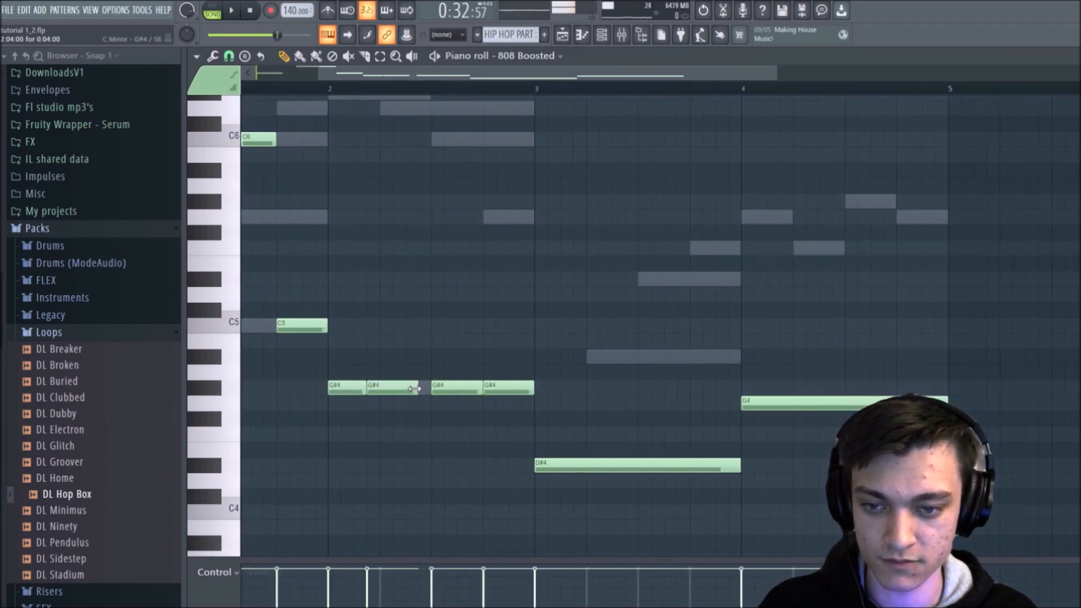
{"action": "left_click", "coordinate": [414, 388]}
{"action": "right_click", "coordinate": [456, 388]}
{"action": "left_click", "coordinate": [453, 387]}
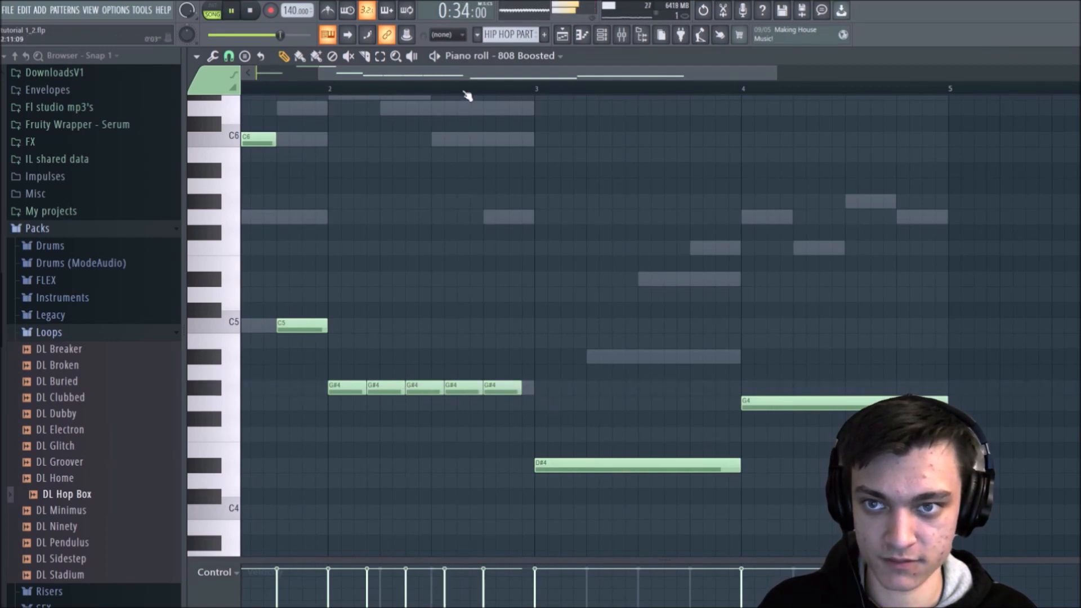
Step: Transpose the third G#4 note in bar 2 up one octave during playback
{"action": "left_click_drag", "start_coordinate": [486, 79], "coordinate": [418, 78]}
{"action": "left_click", "coordinate": [555, 386], "text": "ctrl"}
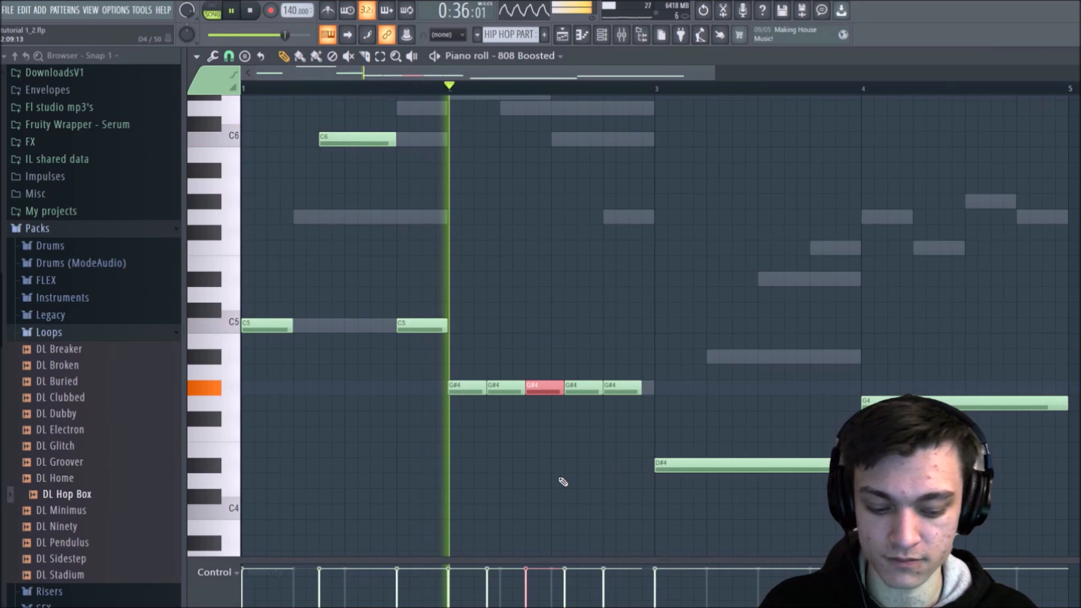
{"action": "key", "text": "ctrl+Up"}
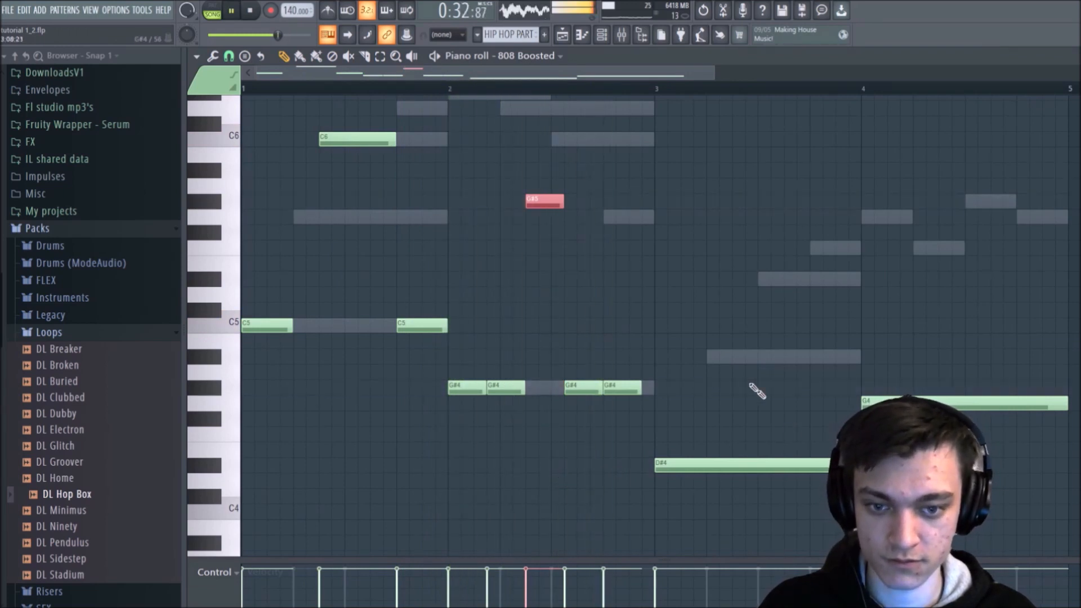
Step: Replace the last two G#4 notes in bar 2 with a single longer G#4 set slightly apart, then stop playback
{"action": "right_click", "coordinate": [581, 388]}
{"action": "right_click", "coordinate": [619, 388]}
{"action": "left_click", "coordinate": [581, 387]}
{"action": "mouse_move", "coordinate": [614, 387]}
{"action": "left_mouse_down"}
{"action": "mouse_move", "coordinate": [640, 387]}
{"action": "mouse_move", "coordinate": [628, 386]}
{"action": "left_mouse_up"}
{"action": "key", "text": "space"}
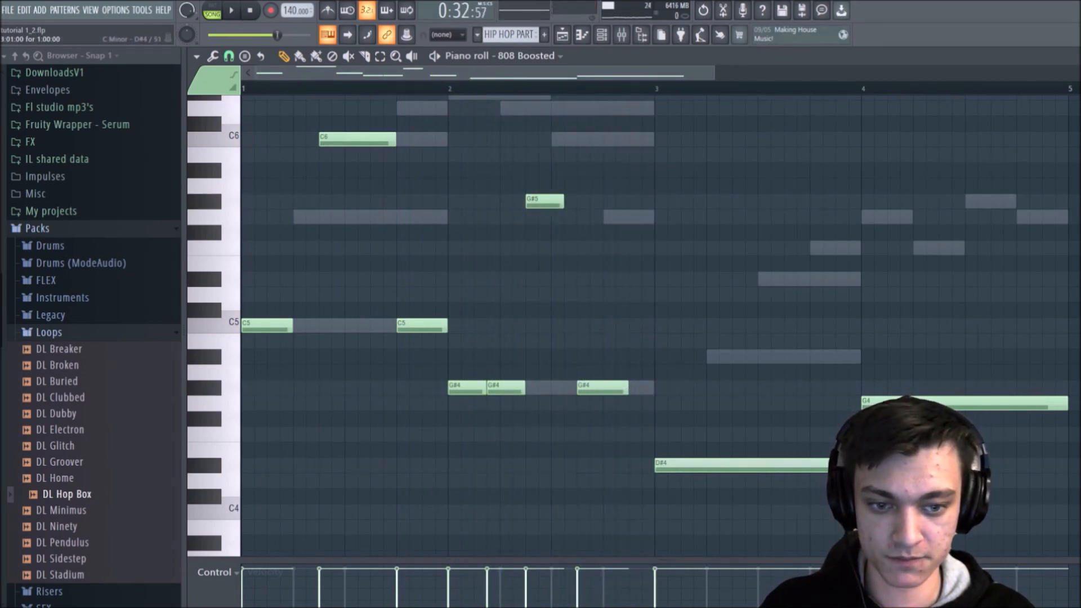
Step: Turn the long bar 3 D#4 into a short D#4, a D#5 mid-bar and a D#4 on the last beat
{"action": "left_click_drag", "start_coordinate": [720, 469], "coordinate": [697, 480]}
{"action": "left_click", "coordinate": [743, 465]}
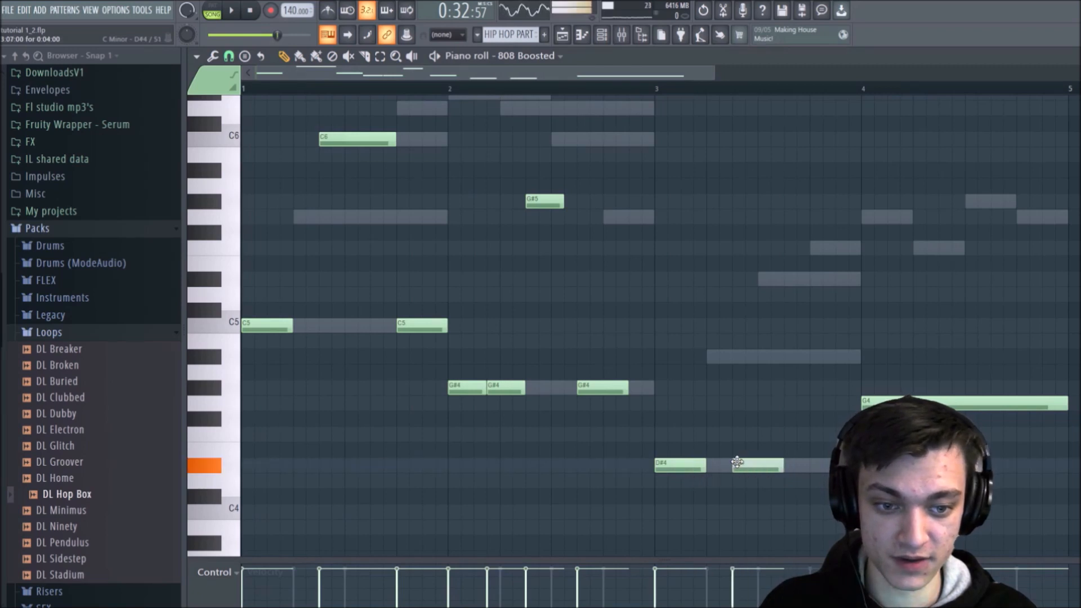
{"action": "left_click", "coordinate": [757, 463], "text": "ctrl"}
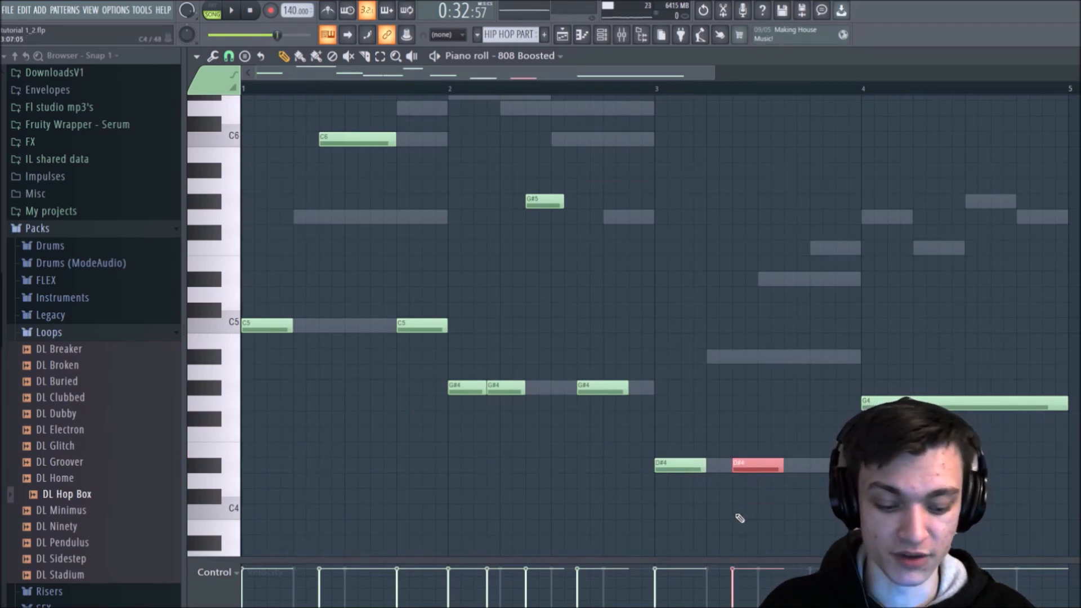
{"action": "key", "text": "ctrl+Up"}
{"action": "key", "text": "ctrl+d"}
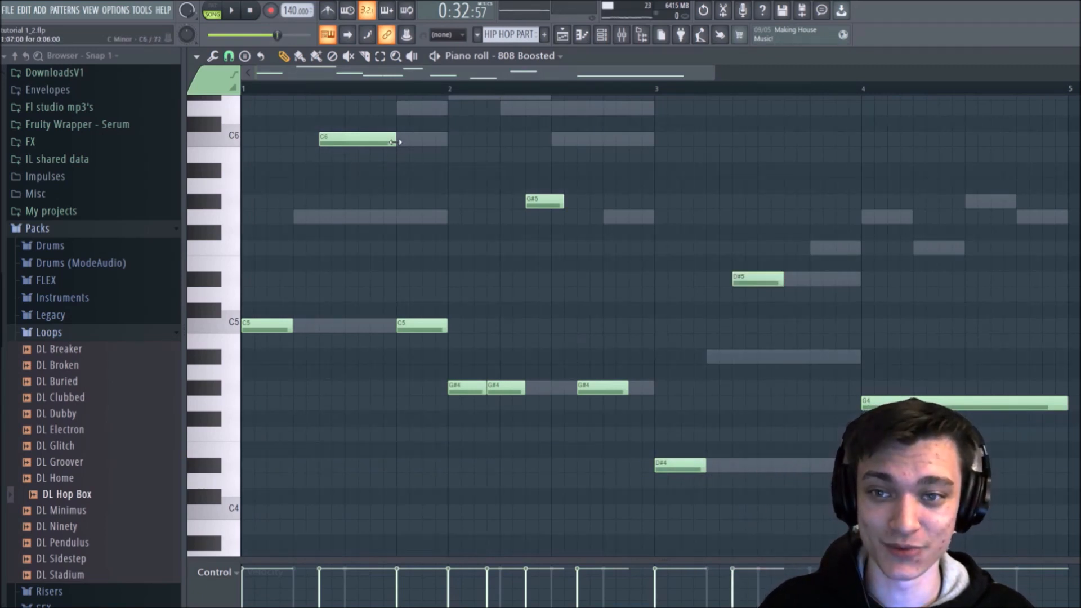
{"action": "left_click", "coordinate": [814, 462]}
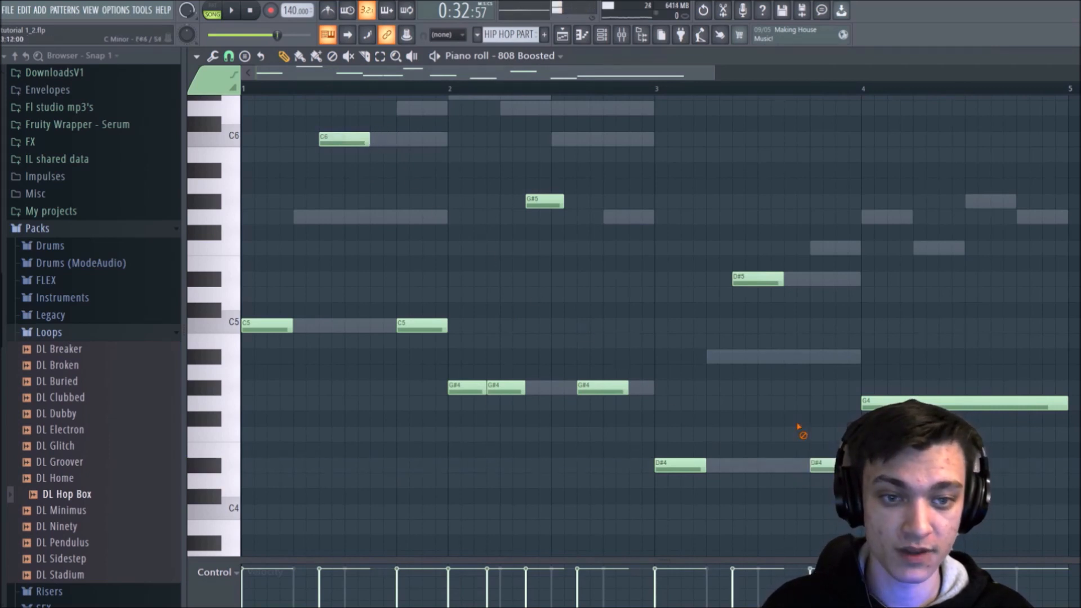
Step: Replace the long G4 in bar 4 with two short G4 notes, a short G5 and a slightly longer G4 near the bar's end
{"action": "left_click_drag", "start_coordinate": [1059, 405], "coordinate": [949, 404]}
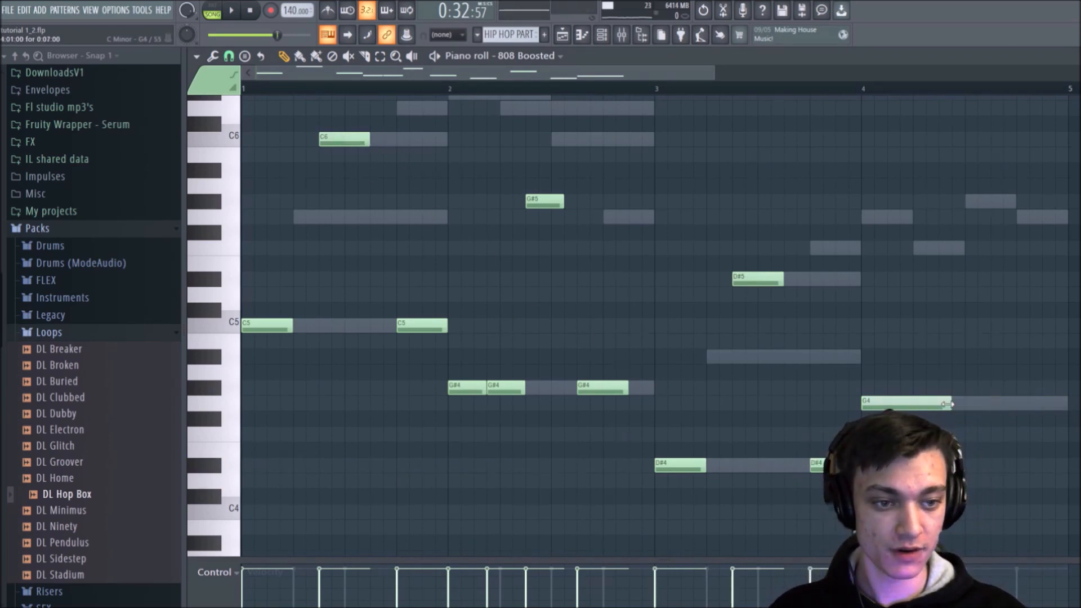
{"action": "left_click", "coordinate": [902, 403]}
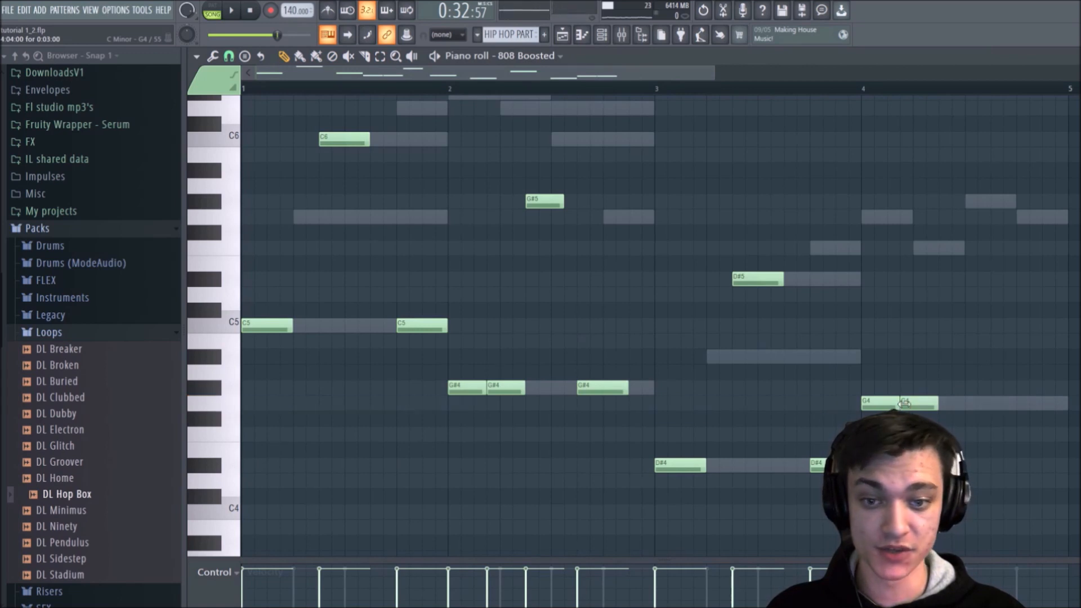
{"action": "left_click", "coordinate": [941, 403]}
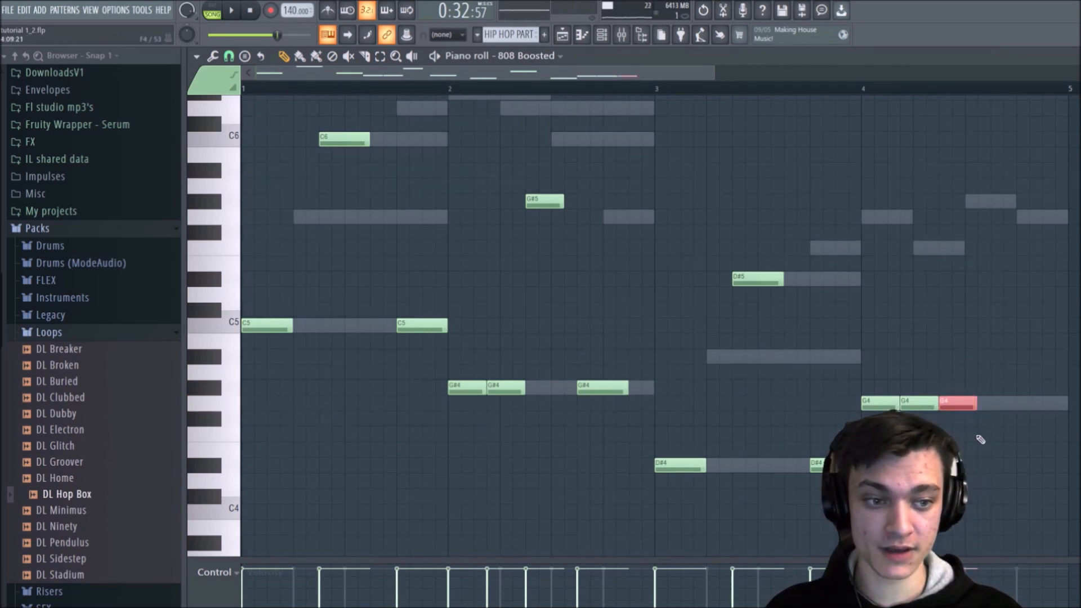
{"action": "key", "text": "ctrl+Up"}
{"action": "key", "text": "ctrl+d"}
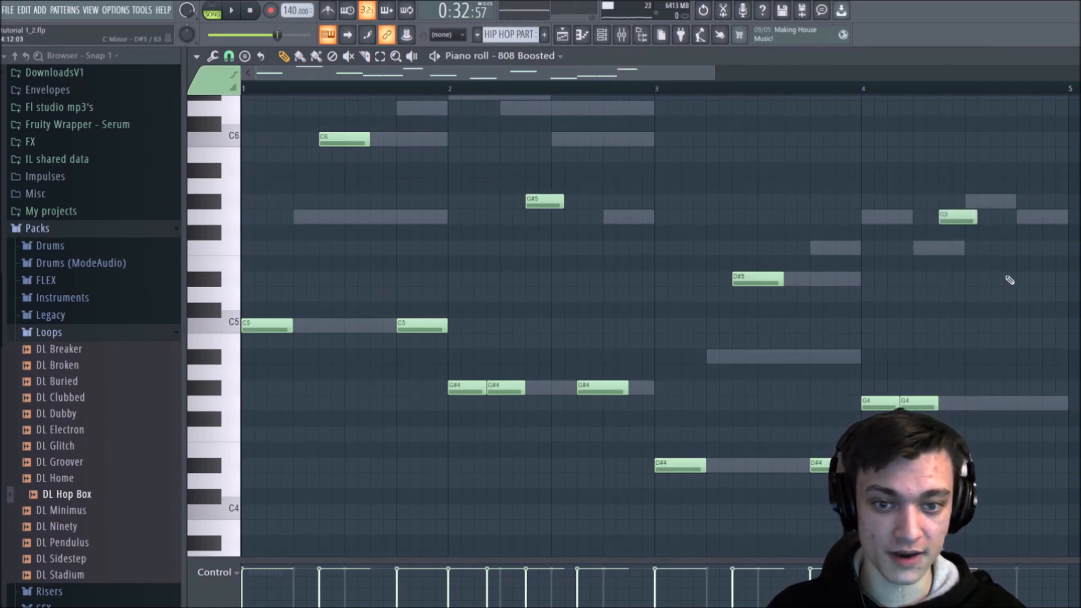
{"action": "left_click", "coordinate": [1004, 404]}
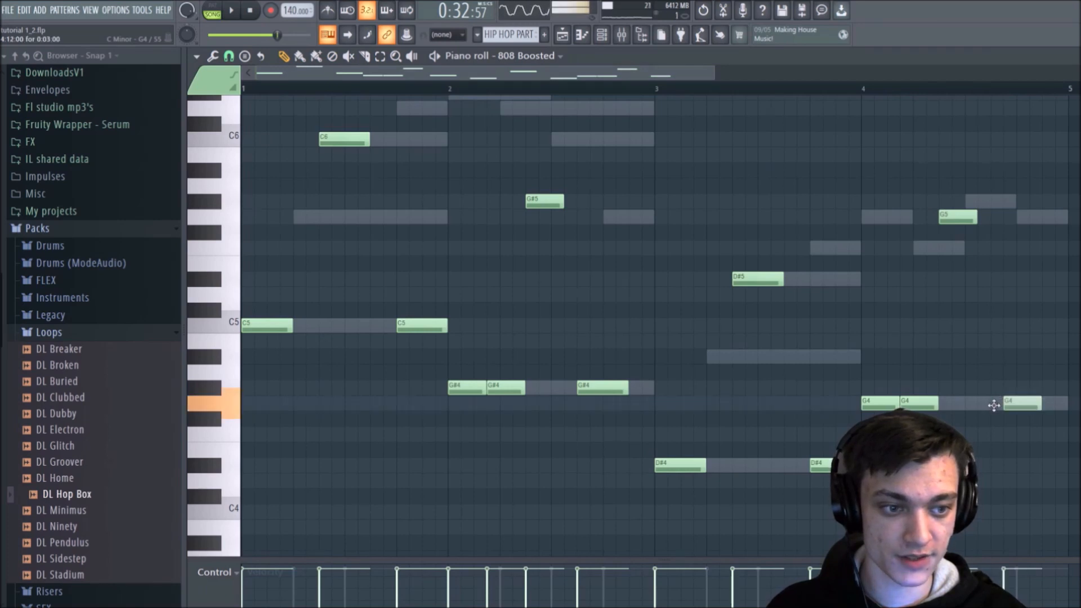
{"action": "left_click_drag", "start_coordinate": [994, 406], "coordinate": [981, 406]}
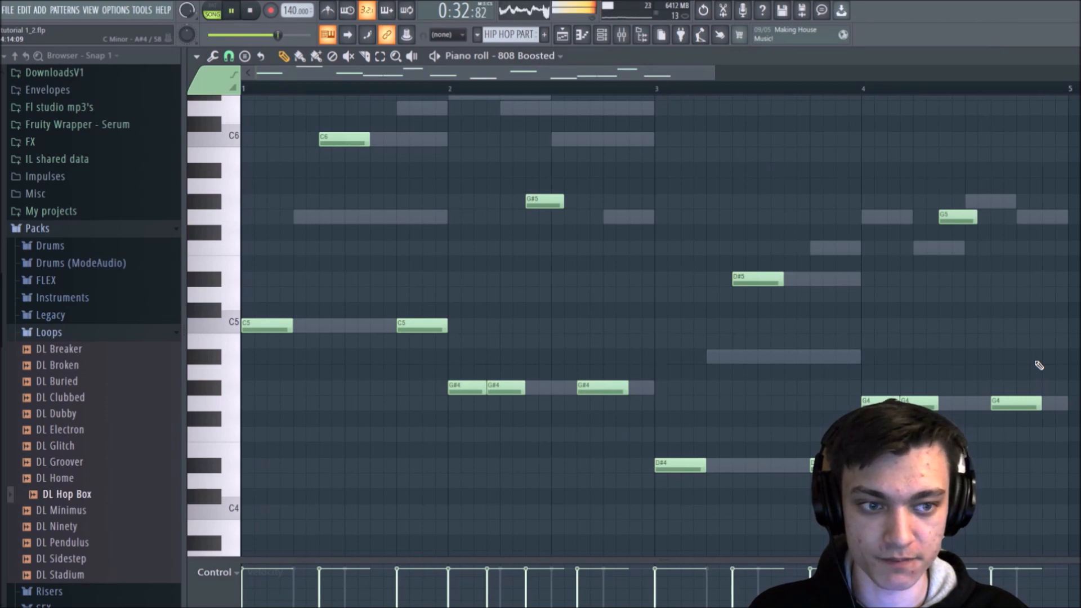
Step: Add a short G#6 note at the very end of bar 2 and play the pattern through
{"action": "left_click", "coordinate": [641, 391]}
{"action": "right_click", "coordinate": [645, 390]}
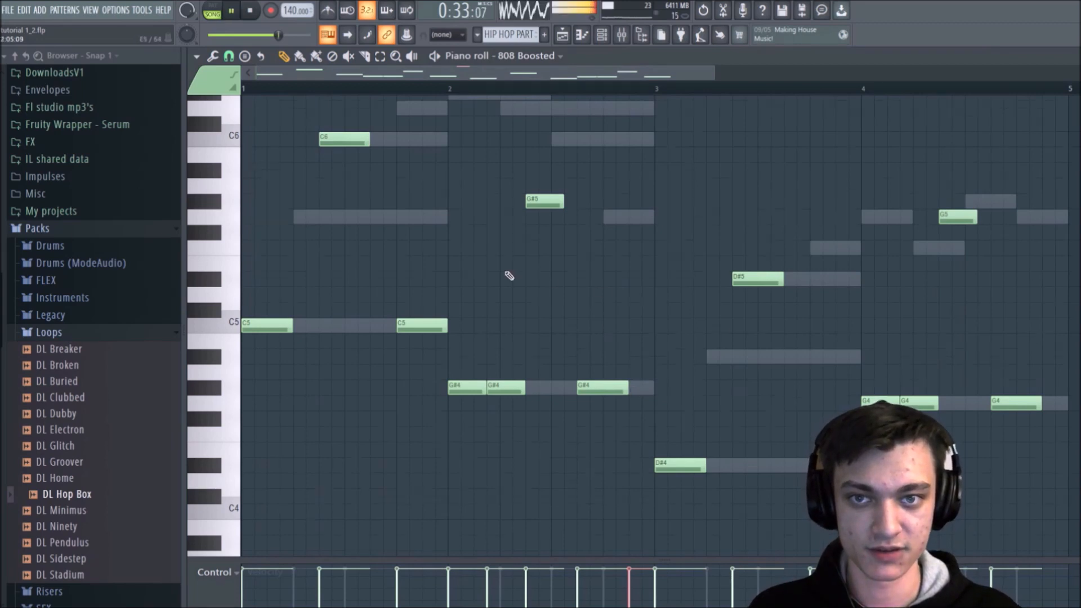
{"action": "scroll", "coordinate": [535, 259], "scroll_direction": "up", "scroll_amount": 4}
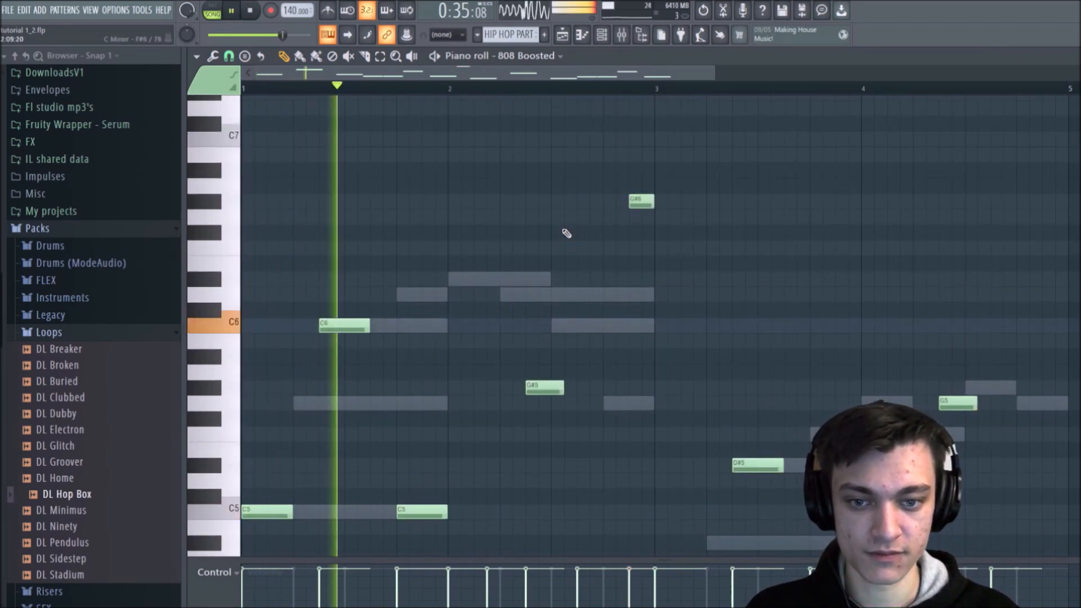
{"action": "scroll", "coordinate": [567, 234], "scroll_direction": "down", "scroll_amount": 3}
{"action": "scroll", "coordinate": [566, 234], "scroll_direction": "up", "scroll_amount": 3}
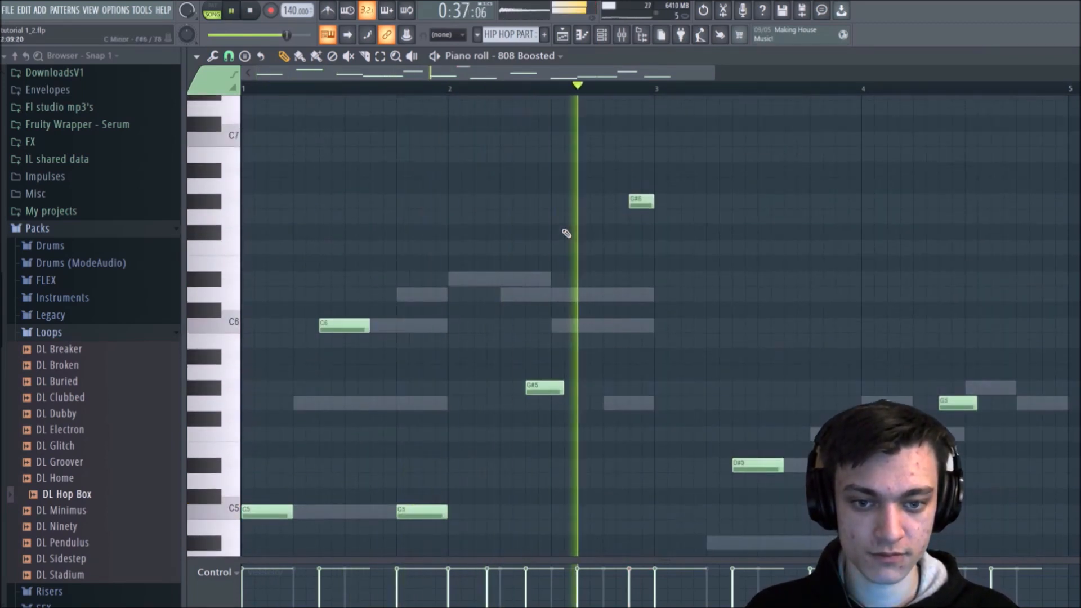
{"action": "scroll", "coordinate": [621, 233], "scroll_direction": "down", "scroll_amount": 1}
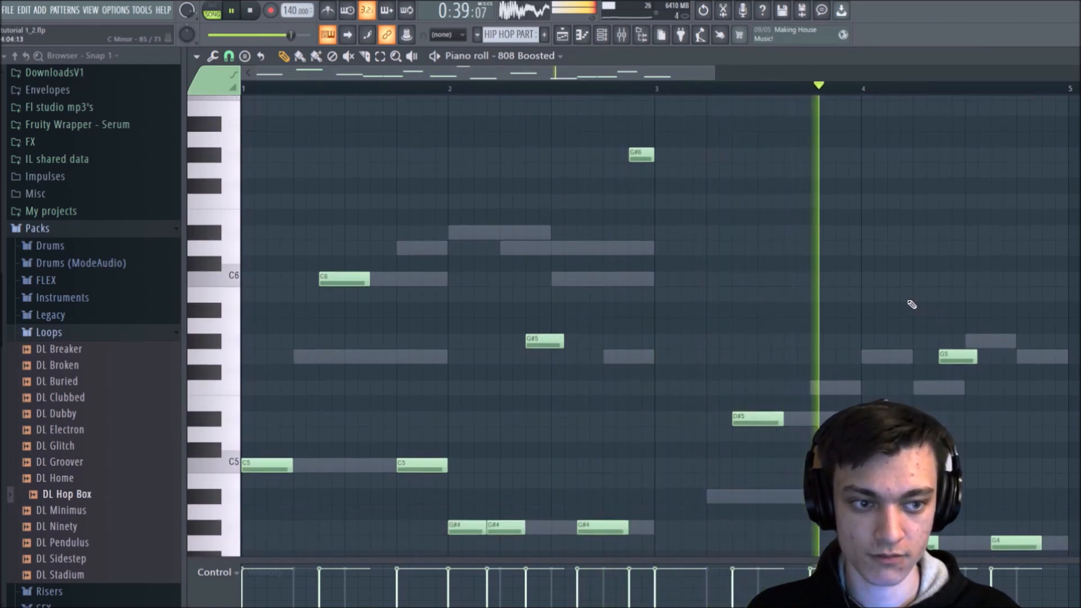
{"action": "scroll", "coordinate": [946, 327], "scroll_direction": "down", "scroll_amount": 1}
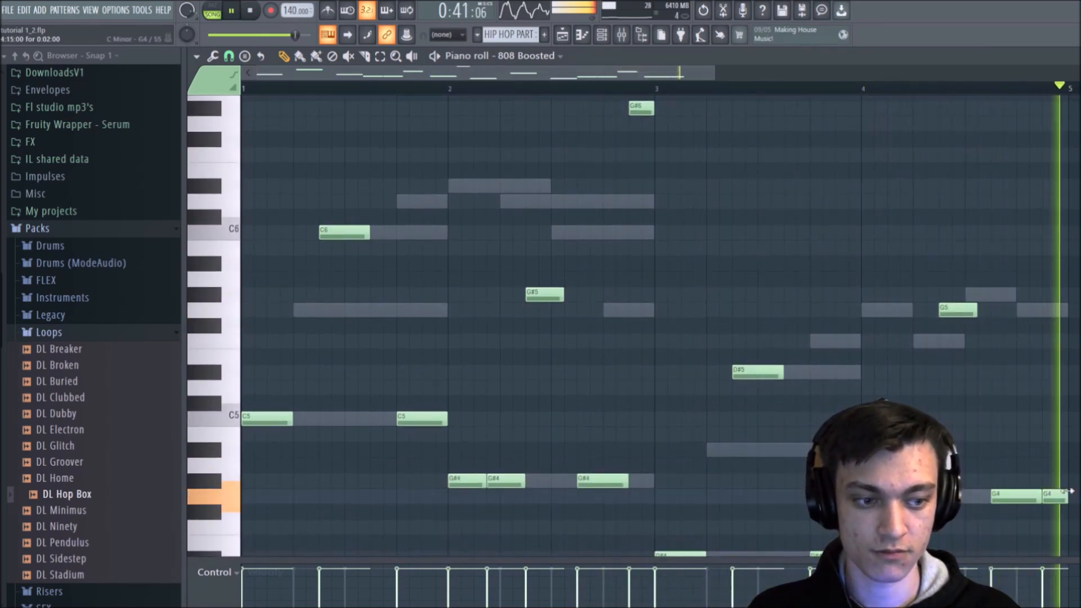
Step: Add a short G4 at the very end of bar 4, shift it to a lower pitch and play the bass line
{"action": "left_click", "coordinate": [1054, 498]}
{"action": "key", "text": "space"}
{"action": "left_click", "coordinate": [1054, 497]}
{"action": "right_click", "coordinate": [1054, 498]}
{"action": "key", "text": "space"}
{"action": "left_click", "coordinate": [970, 94]}
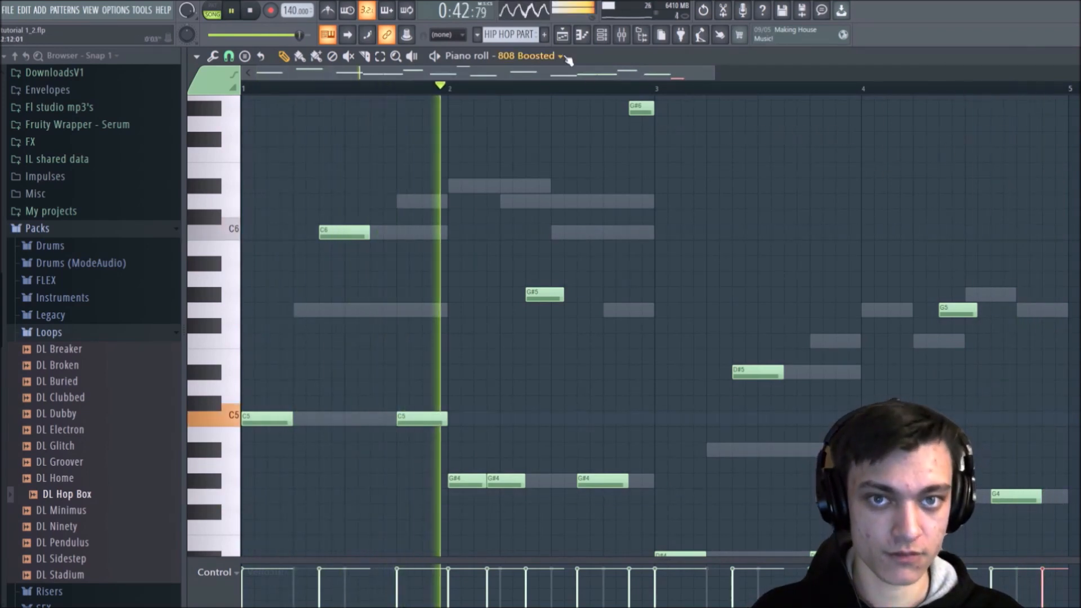
Step: Return to the playlist, stop playback and select the hip hop section from bar 21 to bar 29
{"action": "left_click", "coordinate": [563, 35]}
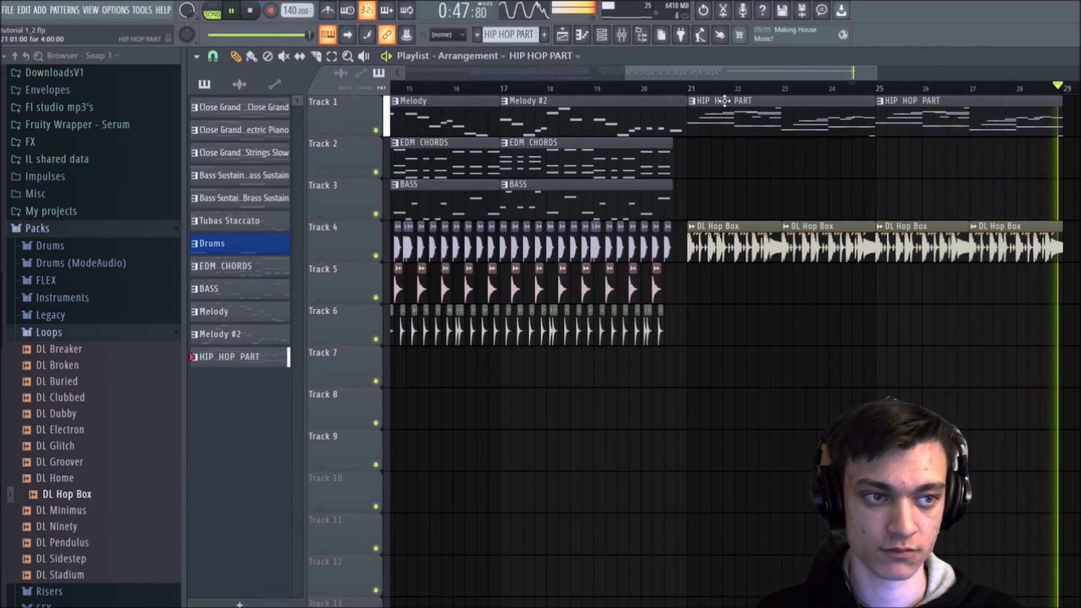
{"action": "key", "text": "space"}
{"action": "left_click_drag", "start_coordinate": [686, 95], "coordinate": [1068, 100]}
{"action": "left_click_drag", "start_coordinate": [707, 90], "coordinate": [698, 91]}
{"action": "left_click", "coordinate": [777, 174]}
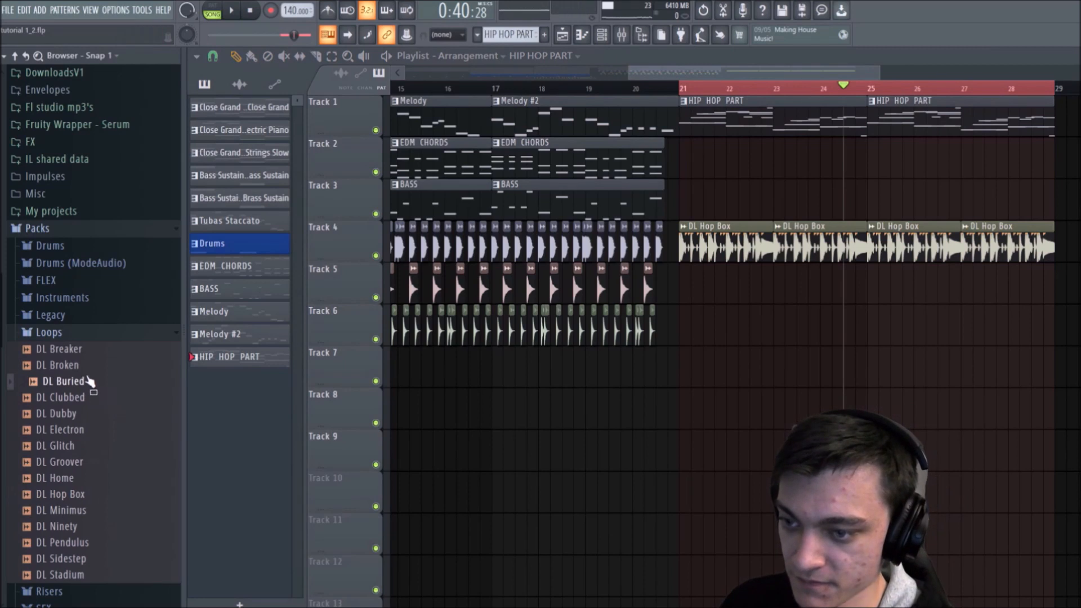
Step: Try the DL Broken loop in place of the Track 4 drum loop and listen to the section
{"action": "left_click_drag", "start_coordinate": [76, 363], "coordinate": [711, 234]}
{"action": "key", "text": "space"}
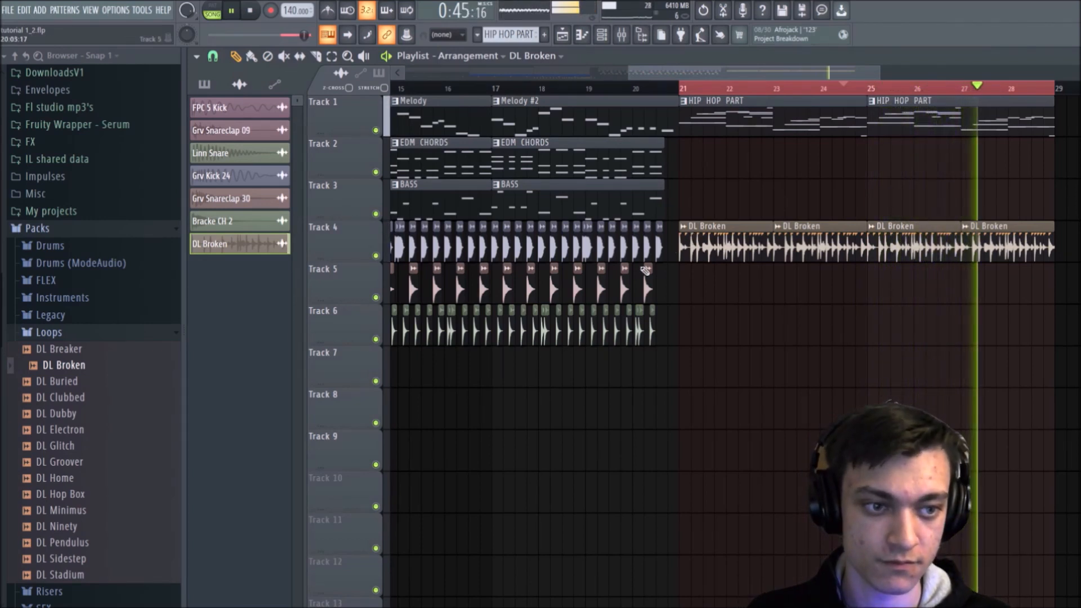
{"action": "key", "text": "space"}
Step: Try the DL Breaker loop on the Track 4 drum clips and play the section
{"action": "key", "text": "Up"}
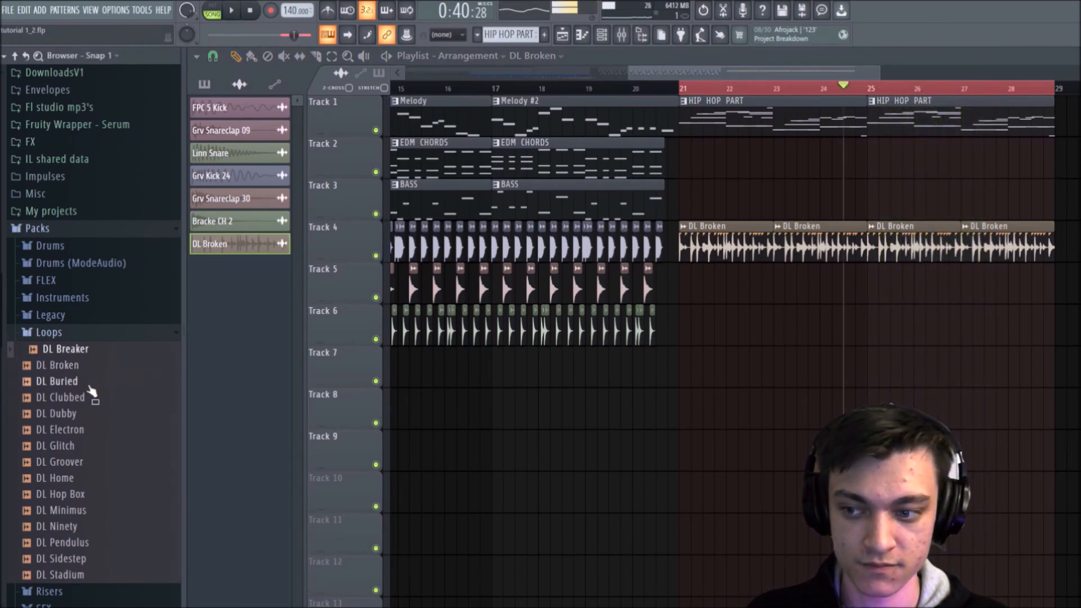
{"action": "left_click_drag", "start_coordinate": [90, 348], "coordinate": [768, 252]}
{"action": "key", "text": "space"}
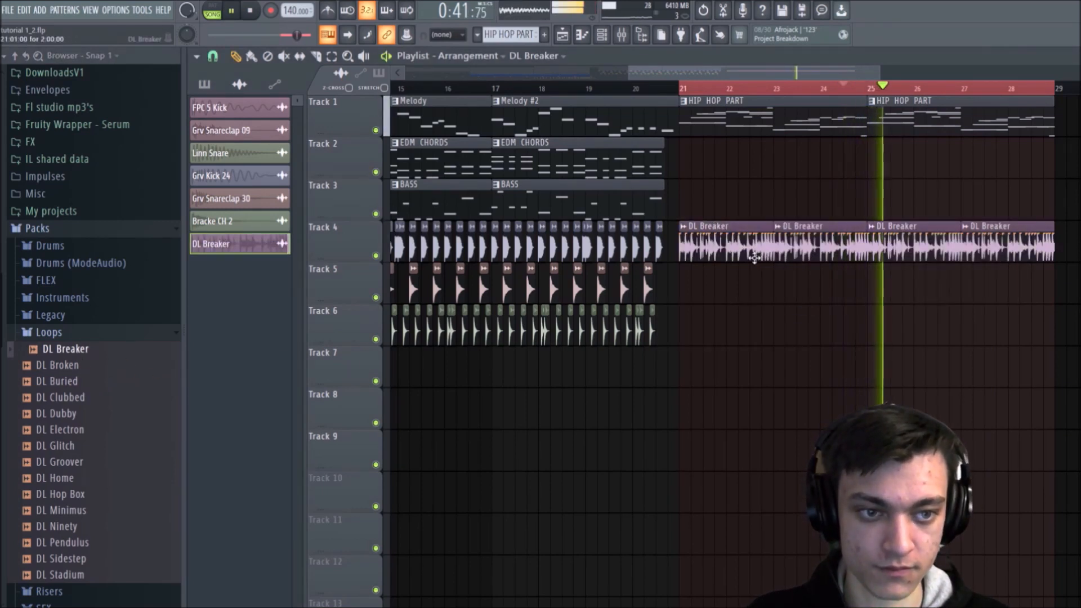
{"action": "key", "text": "space"}
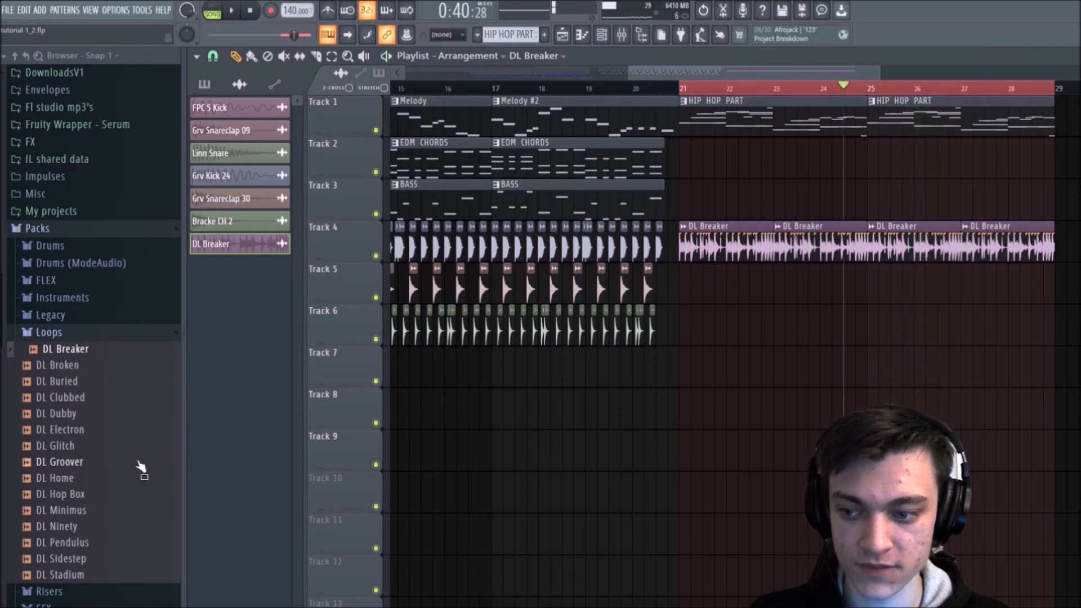
Step: Preview the DL Ninety, DL Sidestep and DL Stadium loops and restore DL Hop Box on the Track 4 drum clips
{"action": "left_click", "coordinate": [65, 527]}
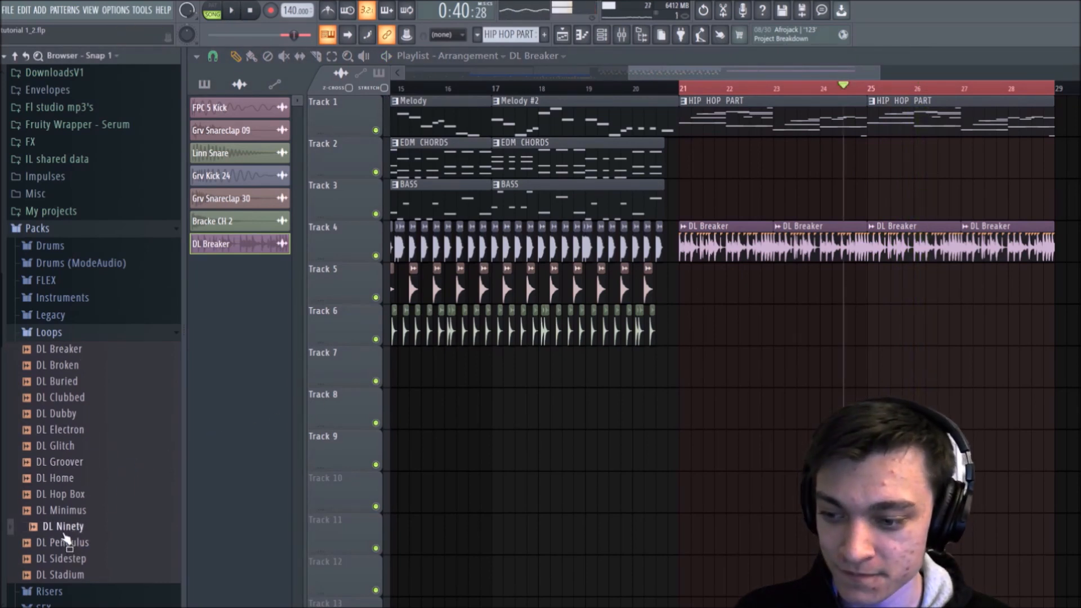
{"action": "left_click", "coordinate": [72, 560]}
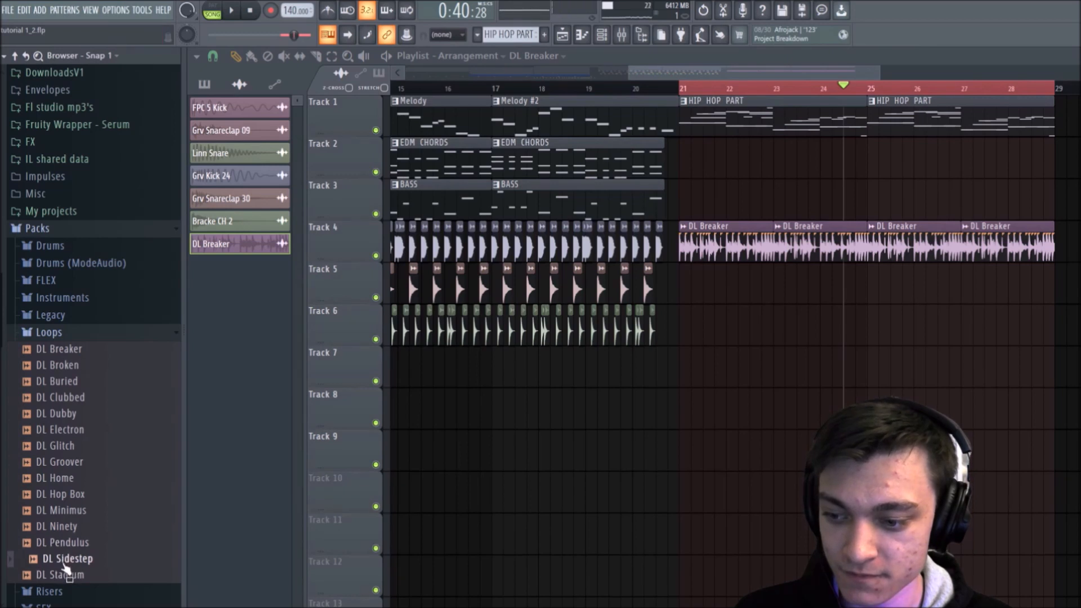
{"action": "left_click", "coordinate": [66, 574]}
{"action": "left_click_drag", "start_coordinate": [65, 494], "coordinate": [823, 240]}
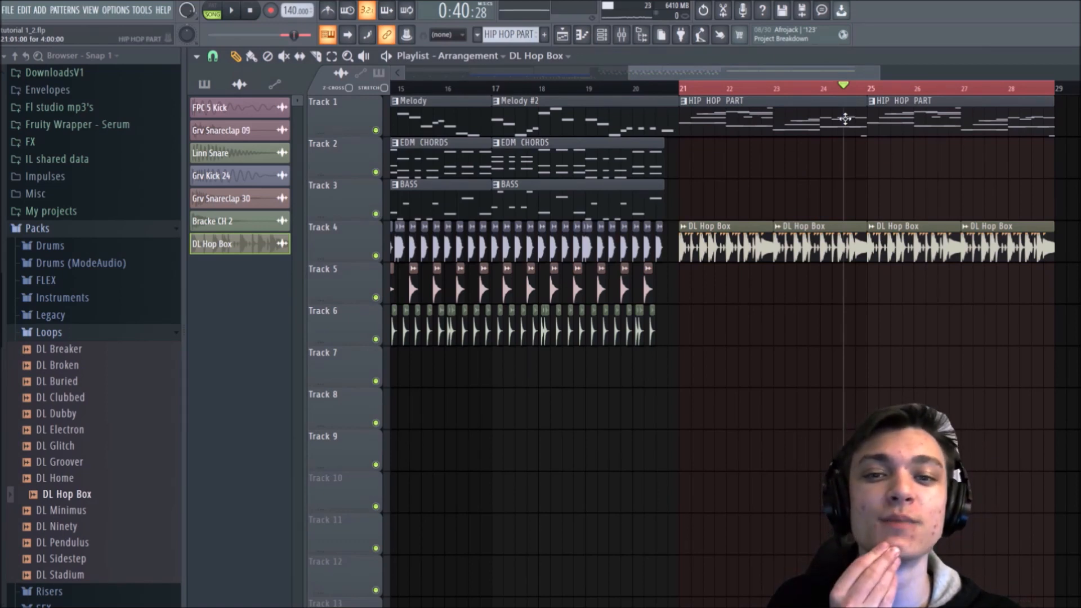
Step: Split the HIP HOP PART pattern by channel into separate 808 Boosted and Flutes Staccato patterns
{"action": "left_click", "coordinate": [602, 34]}
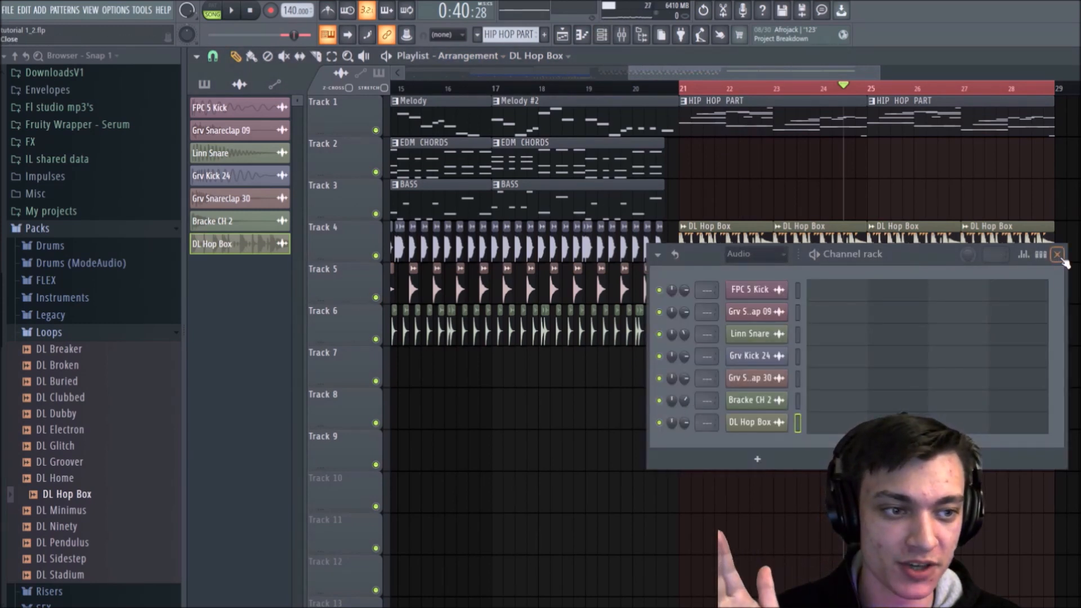
{"action": "left_click", "coordinate": [1057, 254]}
{"action": "left_click", "coordinate": [709, 124]}
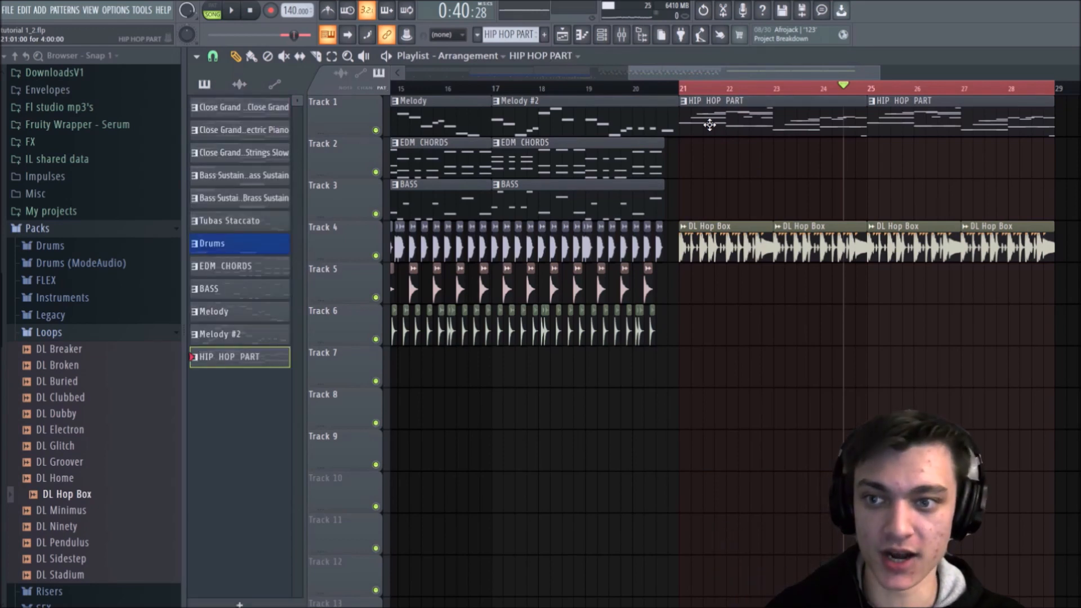
{"action": "right_click", "coordinate": [225, 357]}
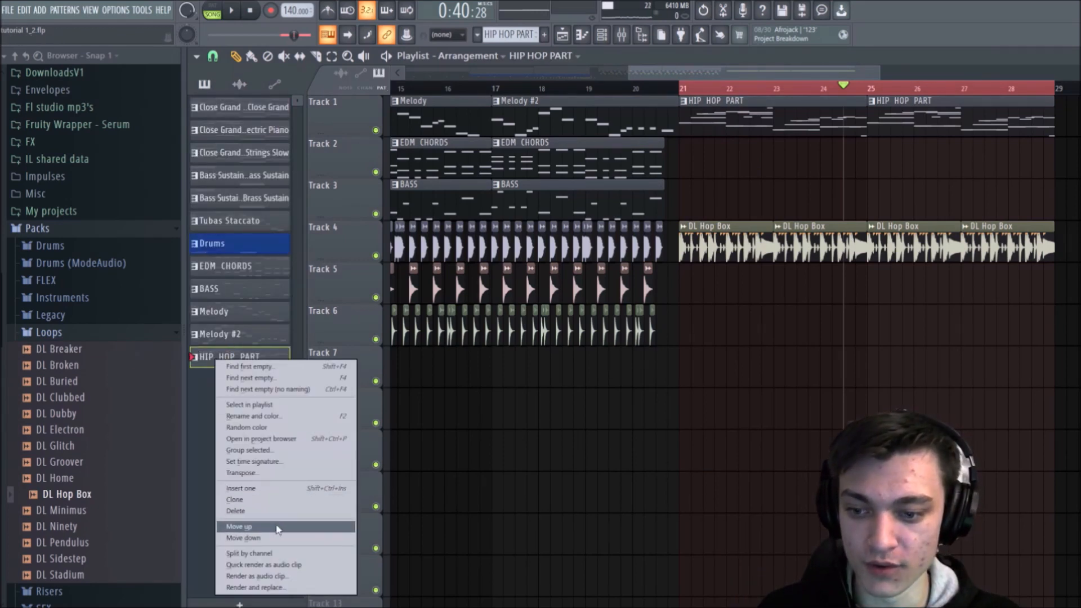
{"action": "left_click", "coordinate": [241, 555]}
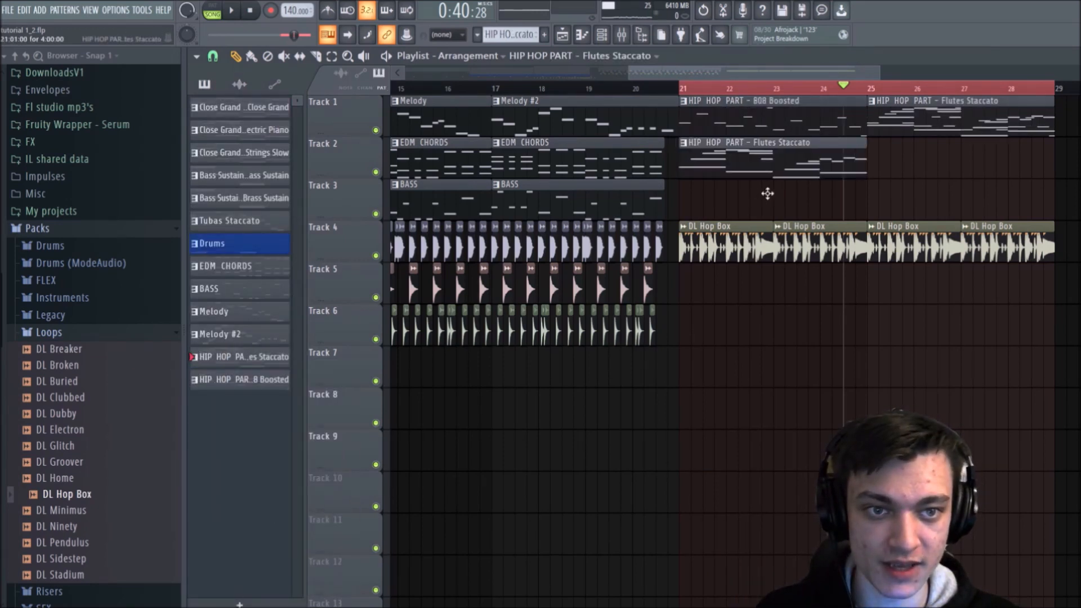
Step: Arrange the clips from bar 21 with both Flutes Staccato clips on Track 1 and both 808 Boosted clips on Track 3
{"action": "left_click_drag", "start_coordinate": [856, 131], "coordinate": [895, 185]}
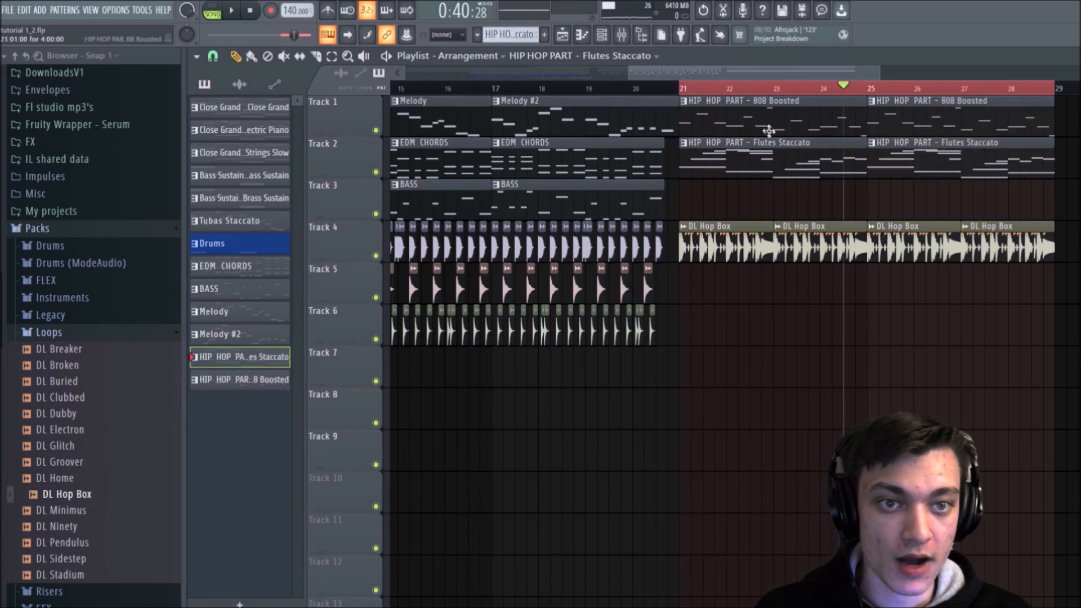
{"action": "left_click_drag", "start_coordinate": [828, 104], "coordinate": [828, 187]}
{"action": "left_click_drag", "start_coordinate": [909, 132], "coordinate": [909, 219]}
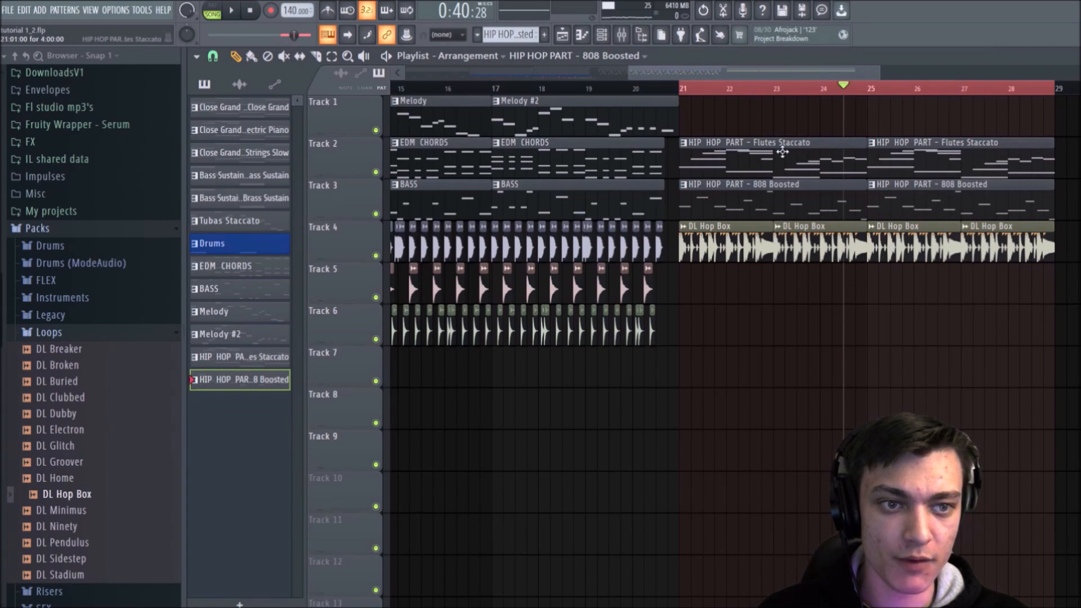
{"action": "left_click_drag", "start_coordinate": [721, 147], "coordinate": [722, 105]}
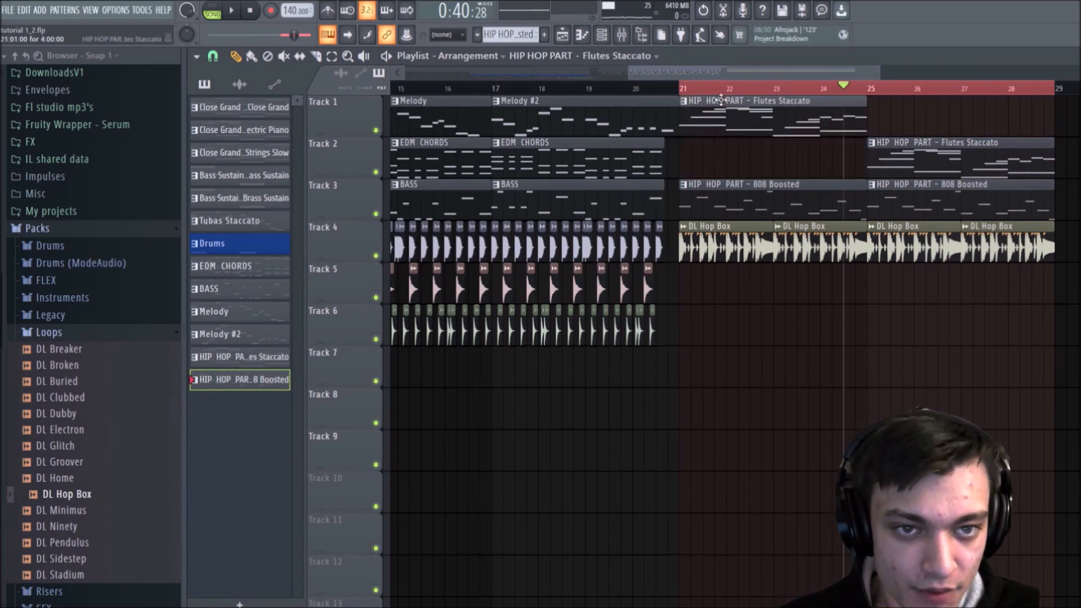
{"action": "left_click_drag", "start_coordinate": [898, 144], "coordinate": [899, 96]}
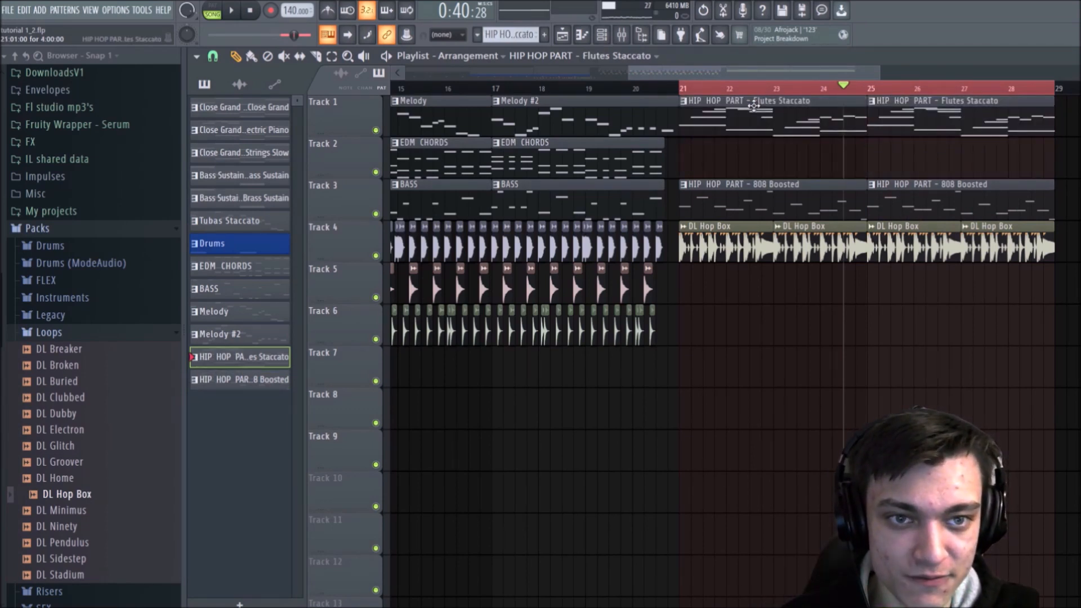
Step: Copy the long C5, G#4, D#4 and G4 notes from Flutes Staccato into the Full Brass Sustain piano roll and play the section
{"action": "double_click", "coordinate": [753, 106]}
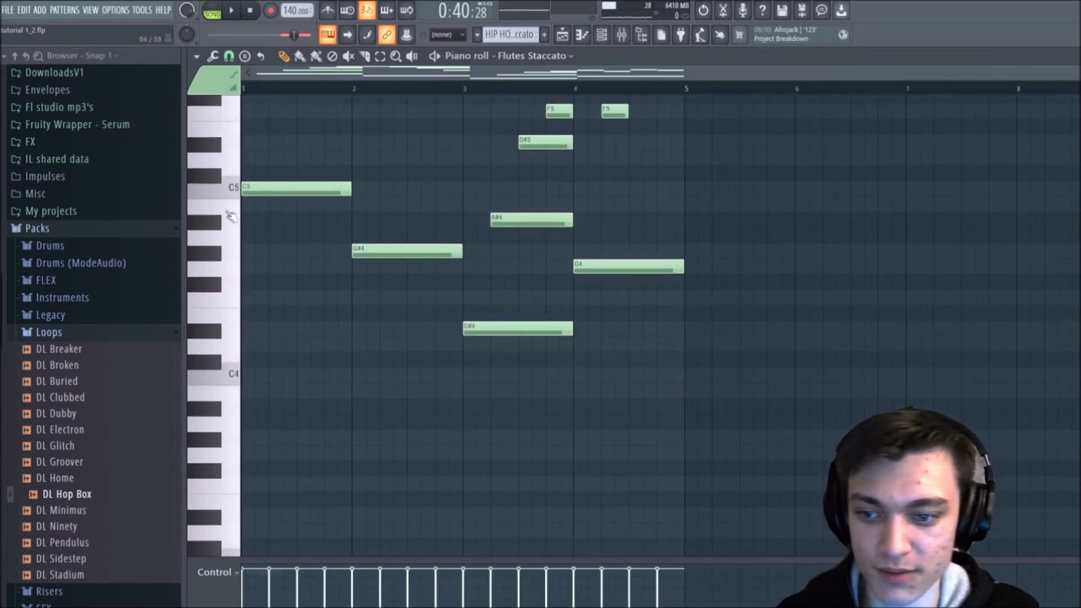
{"action": "left_click_drag", "start_coordinate": [281, 221], "coordinate": [316, 250]}
{"action": "left_click_drag", "start_coordinate": [377, 281], "coordinate": [405, 315]}
{"action": "left_click_drag", "start_coordinate": [494, 338], "coordinate": [531, 417]}
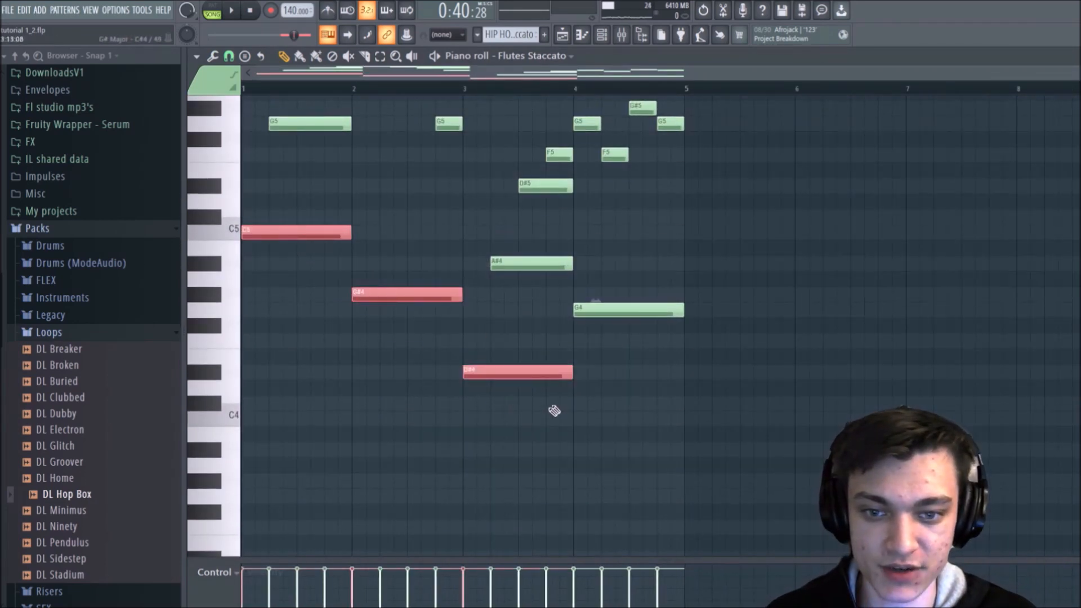
{"action": "left_click_drag", "start_coordinate": [605, 293], "coordinate": [633, 332]}
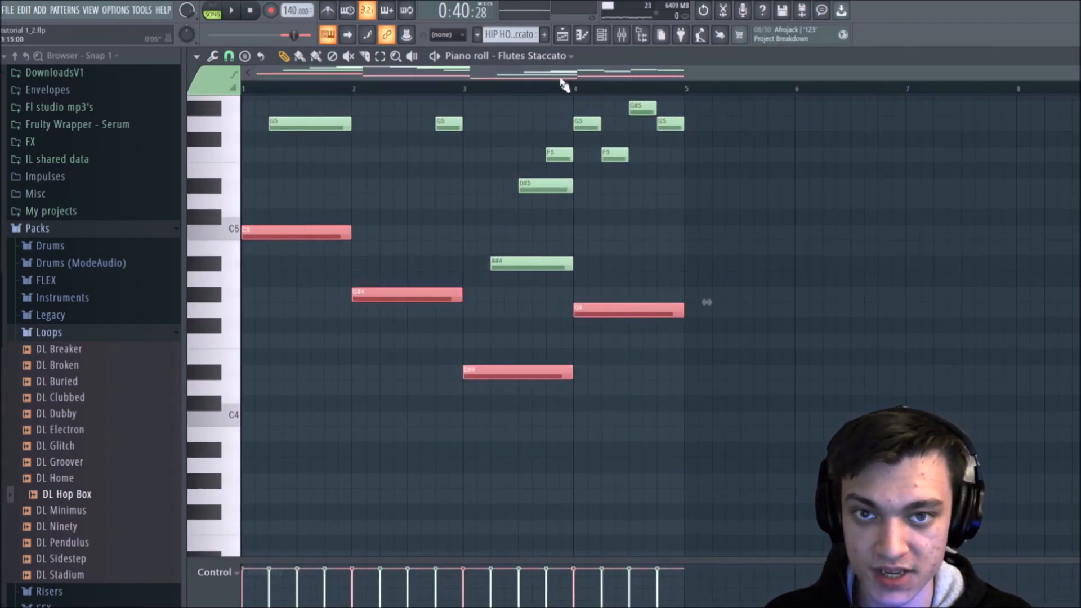
{"action": "left_click", "coordinate": [543, 56]}
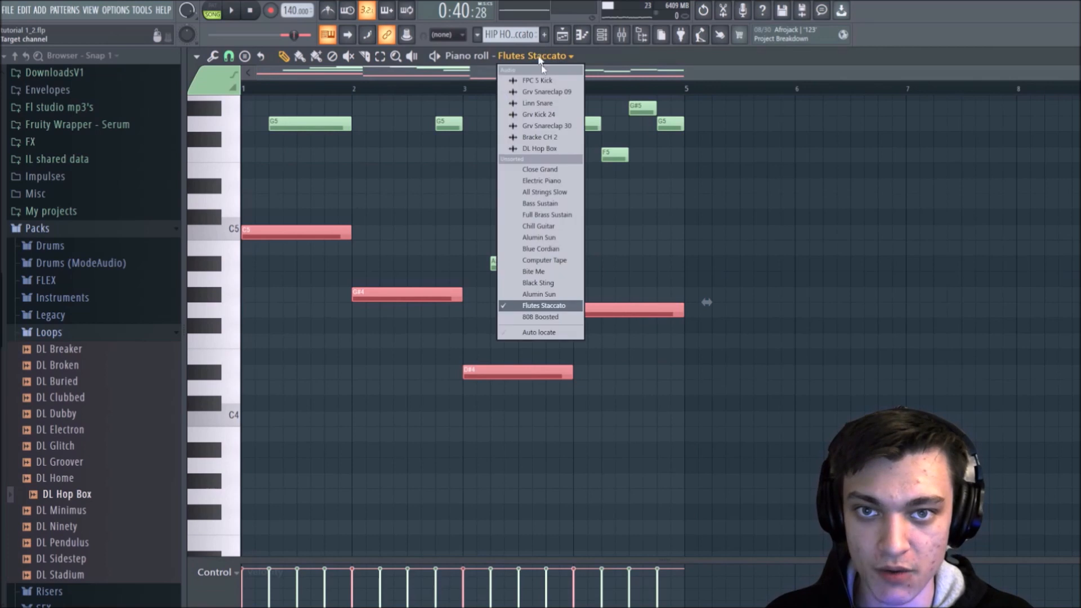
{"action": "left_click", "coordinate": [549, 215]}
{"action": "key", "text": "ctrl+v"}
{"action": "key", "text": "ctrl+d"}
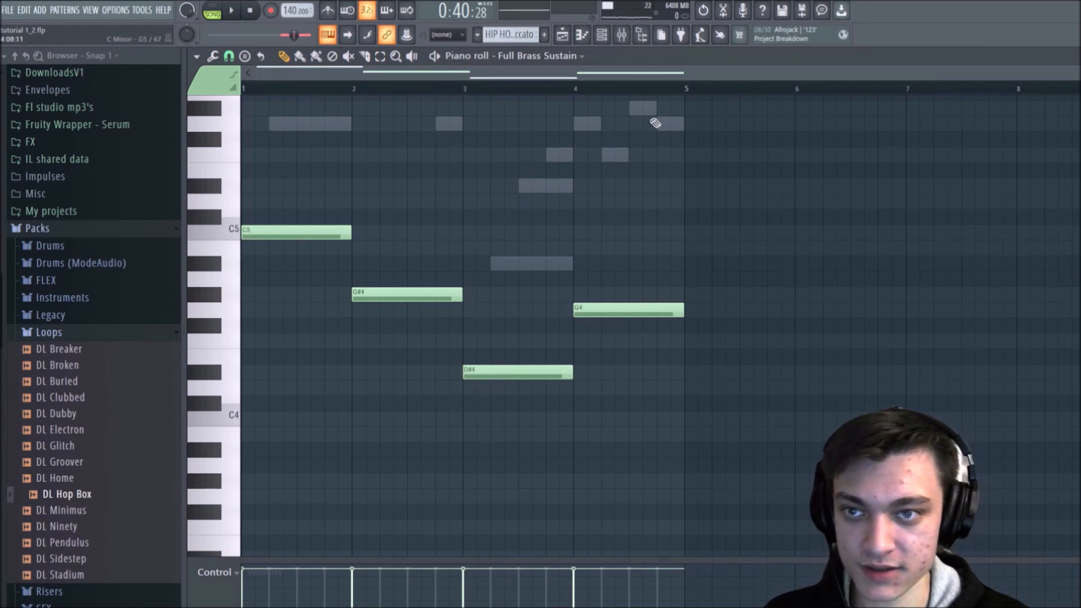
{"action": "key", "text": "space"}
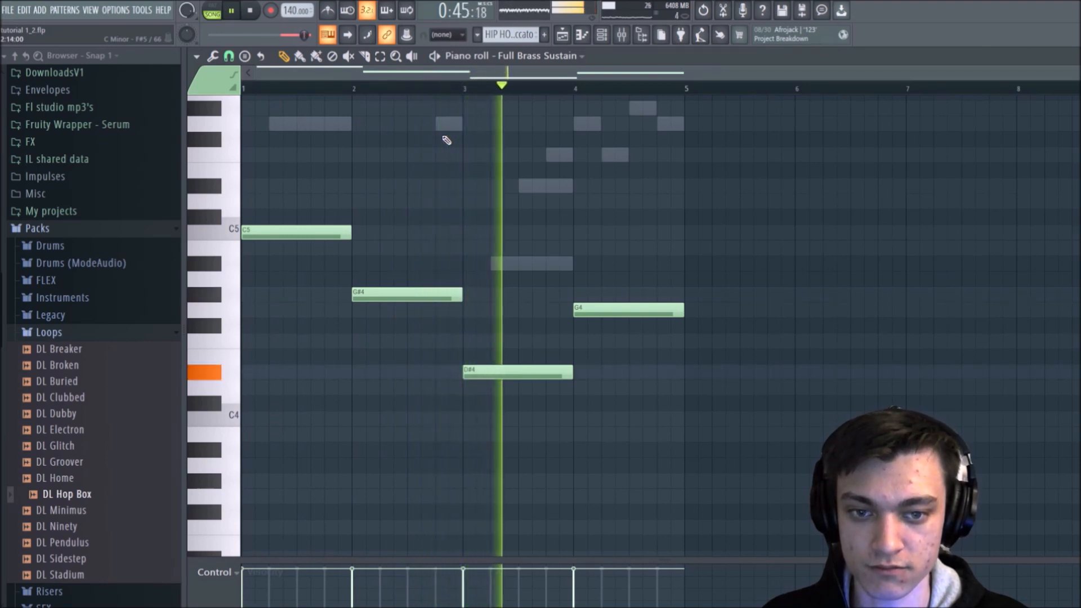
Step: Stop playback, cut the notes from Full Brass Sustain, and add a FLEX channel with the Full Brass Staccato preset from Essential Winds
{"action": "key", "text": "space"}
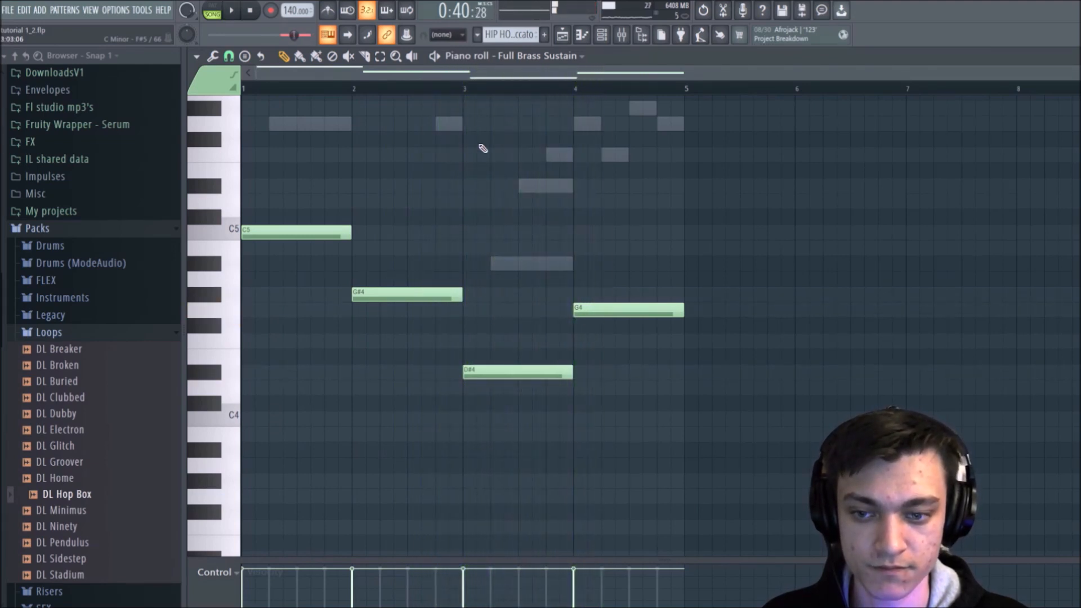
{"action": "left_click", "coordinate": [602, 34]}
{"action": "left_click", "coordinate": [733, 598]}
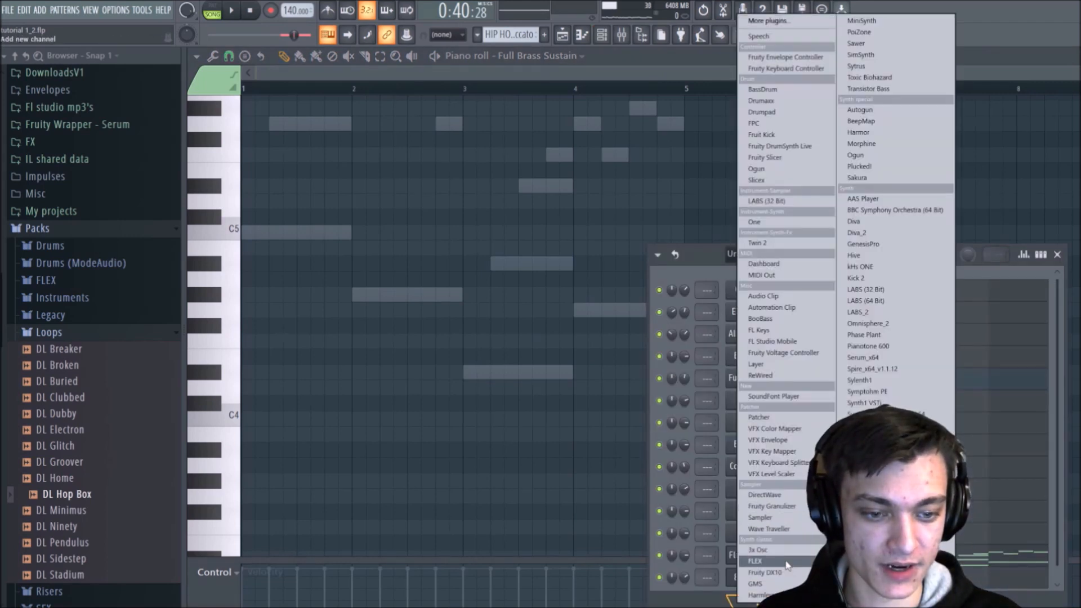
{"action": "left_click", "coordinate": [785, 561]}
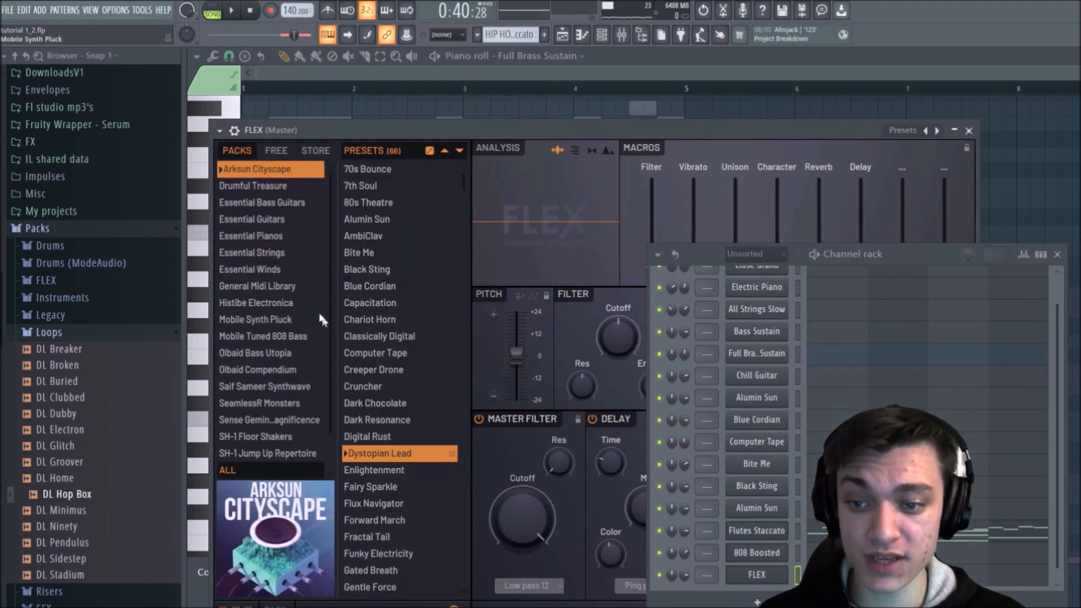
{"action": "left_click", "coordinate": [253, 269]}
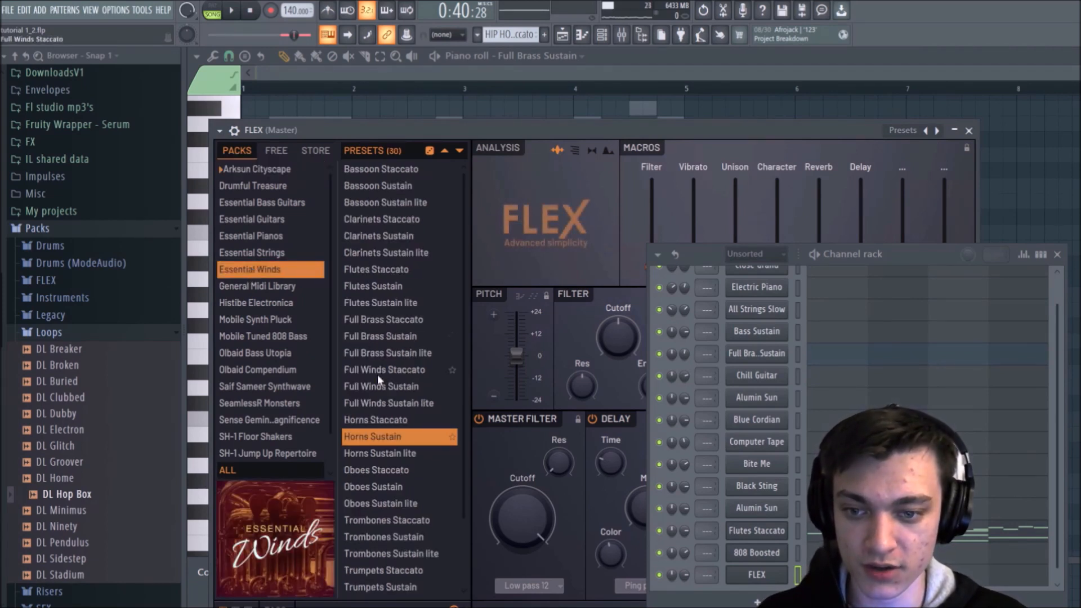
{"action": "left_click", "coordinate": [389, 320]}
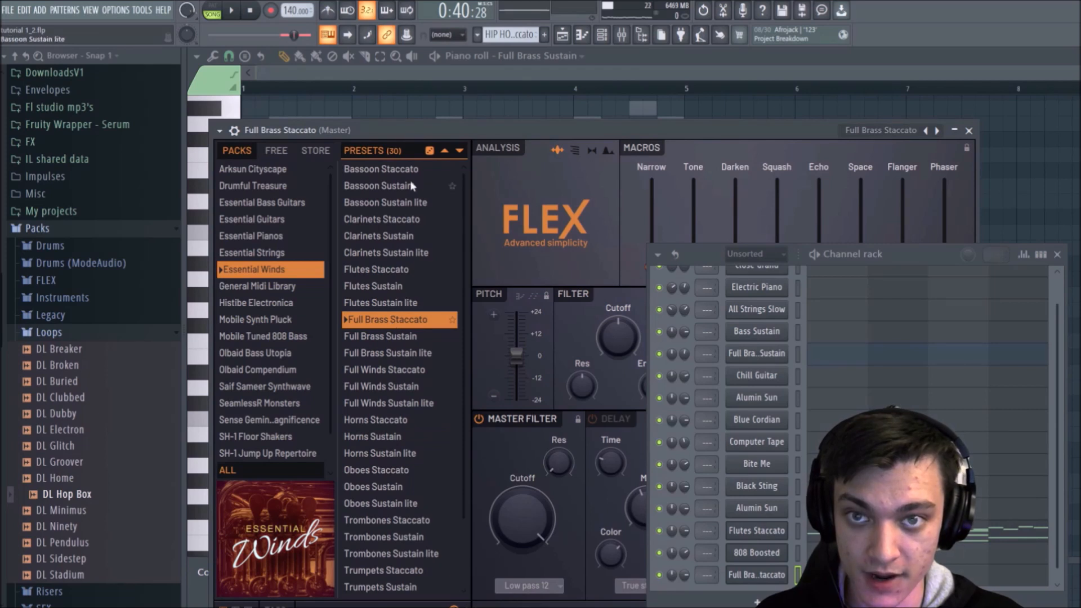
Step: Paste the four long notes into the Full Brass Staccato piano roll, play them, and transpose them down one octave
{"action": "left_click", "coordinate": [546, 73]}
{"action": "left_click", "coordinate": [580, 58]}
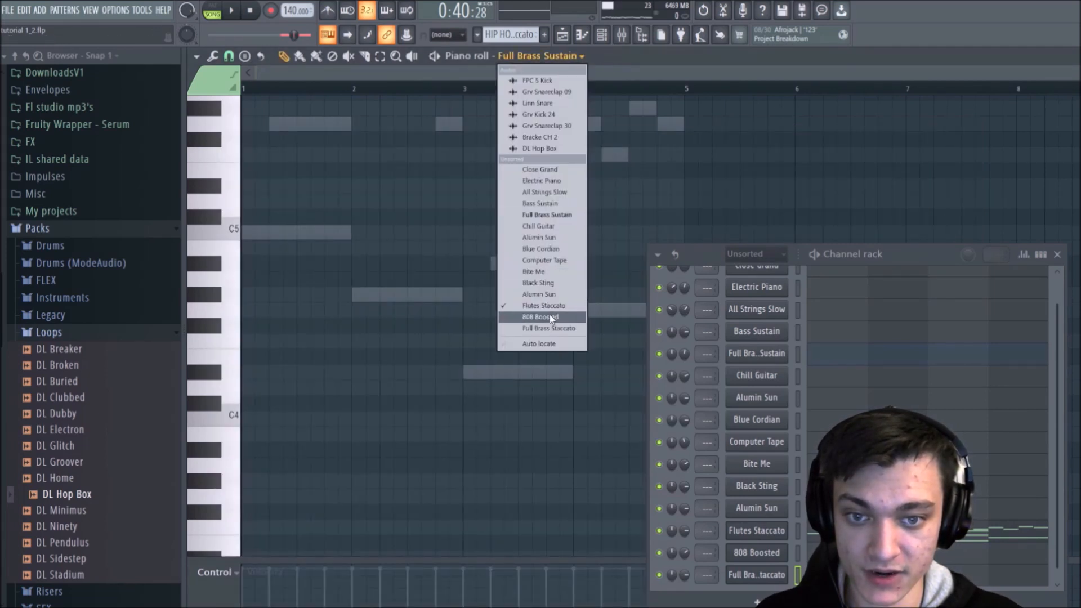
{"action": "left_click", "coordinate": [550, 328]}
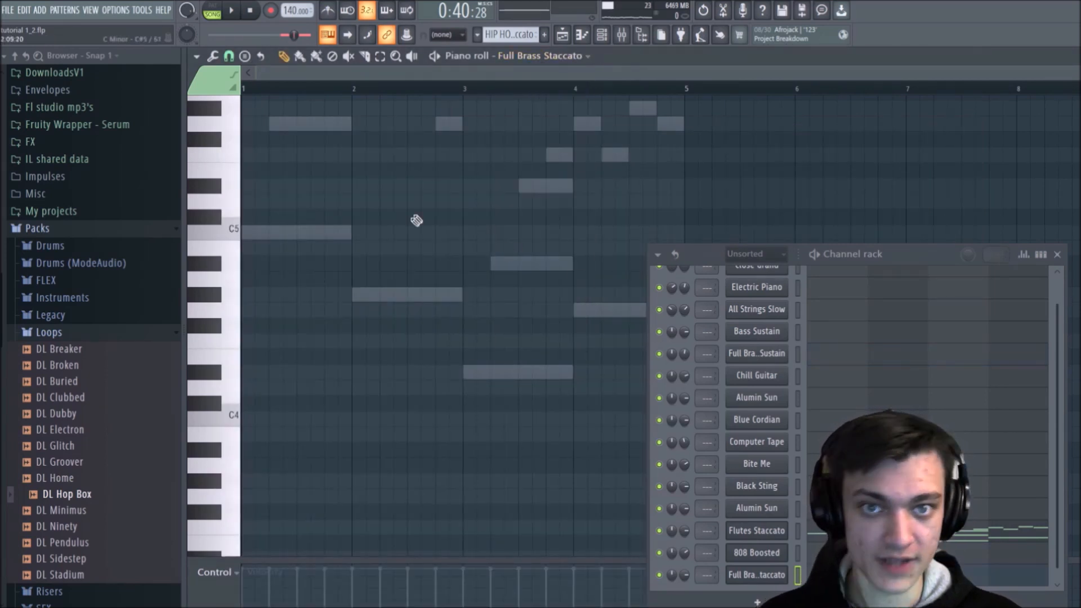
{"action": "key", "text": "ctrl+v"}
{"action": "key", "text": "space"}
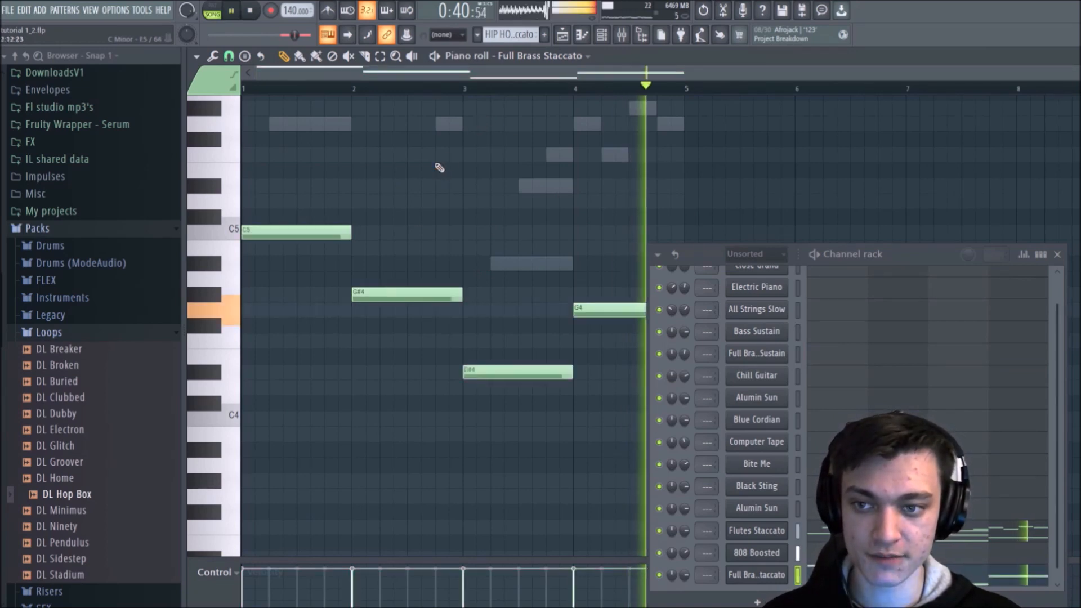
{"action": "key", "text": "ctrl+Down"}
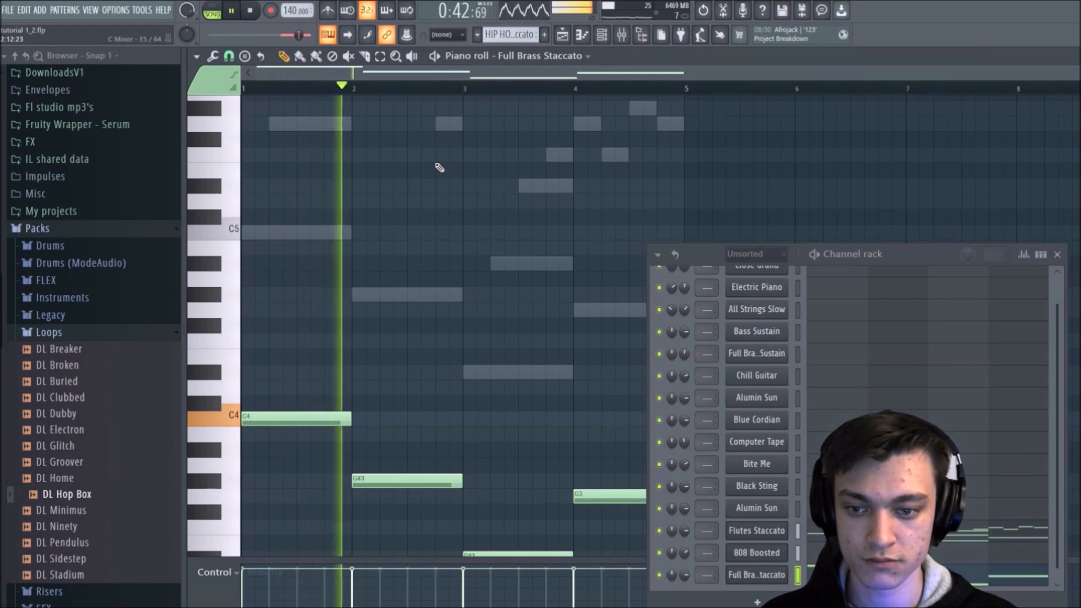
{"action": "key", "text": "space"}
{"action": "scroll", "coordinate": [473, 434], "scroll_direction": "down", "scroll_amount": 4}
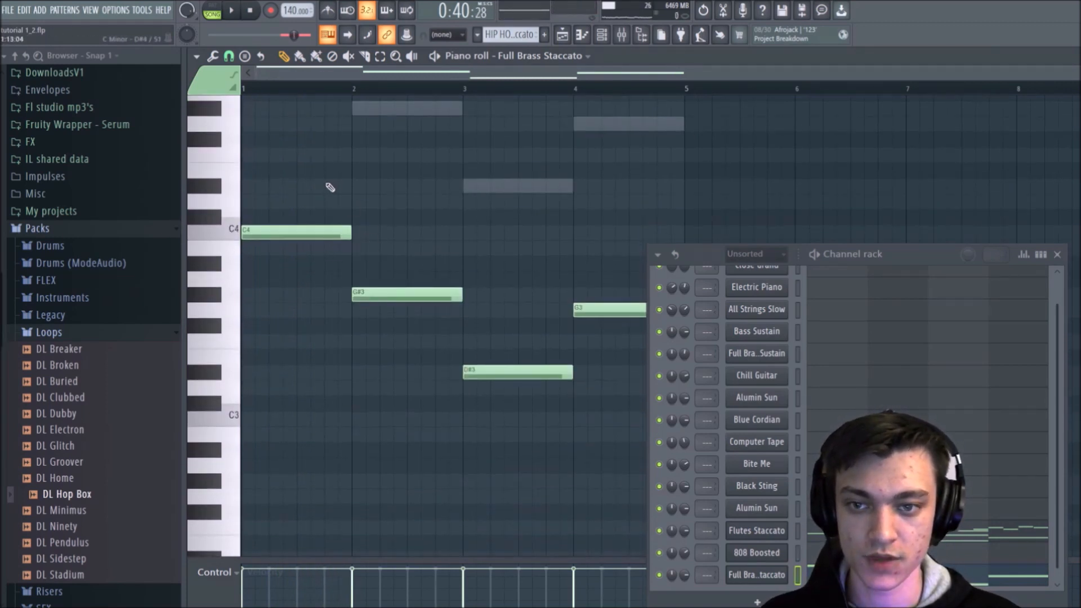
Step: Shorten the C4 note, repeat it at the end of bar 1, and halve the G#3 note in bar 2
{"action": "left_click_drag", "start_coordinate": [345, 236], "coordinate": [284, 232]}
{"action": "key", "text": "space"}
{"action": "left_click", "coordinate": [318, 232]}
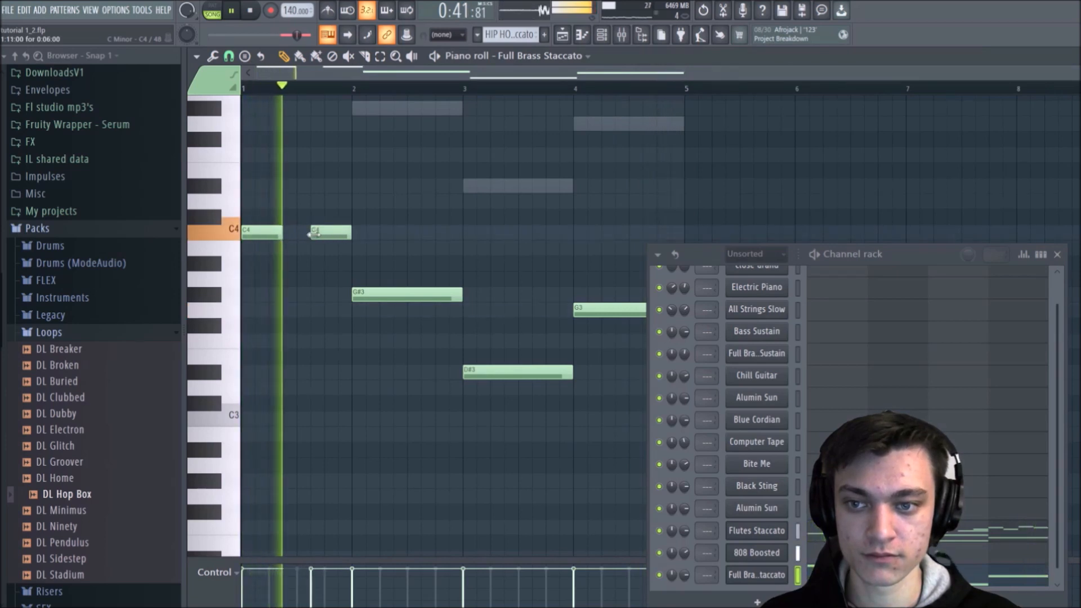
{"action": "left_click_drag", "start_coordinate": [461, 295], "coordinate": [406, 294]}
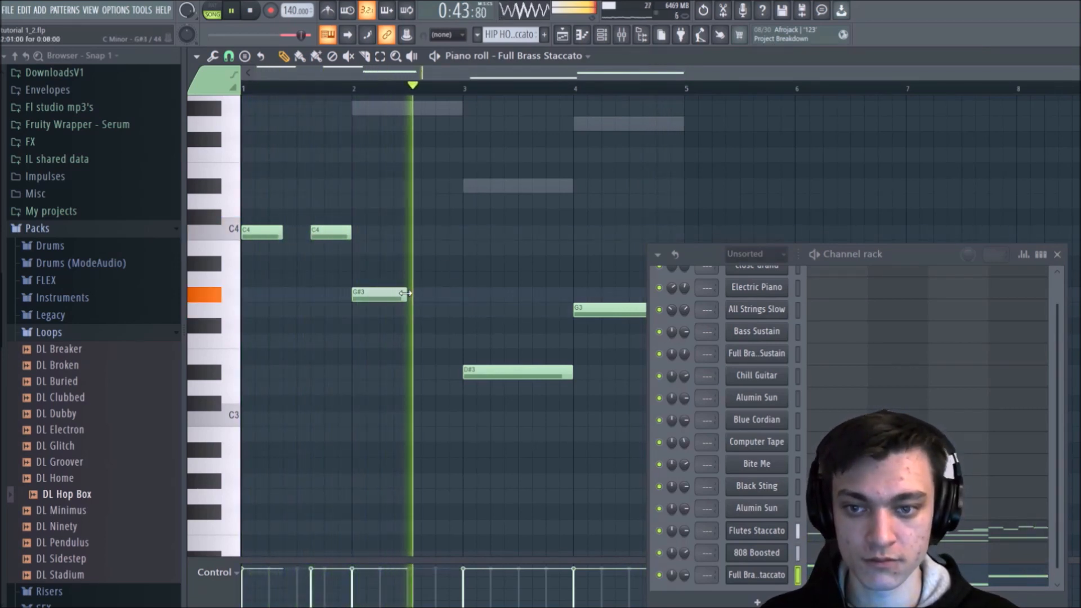
{"action": "key", "text": "space"}
Step: Shorten the D#3 note, repeat it at the end of bar 3, and lower the Full Brass Staccato channel volume to about 67%
{"action": "left_click_drag", "start_coordinate": [561, 373], "coordinate": [504, 373]}
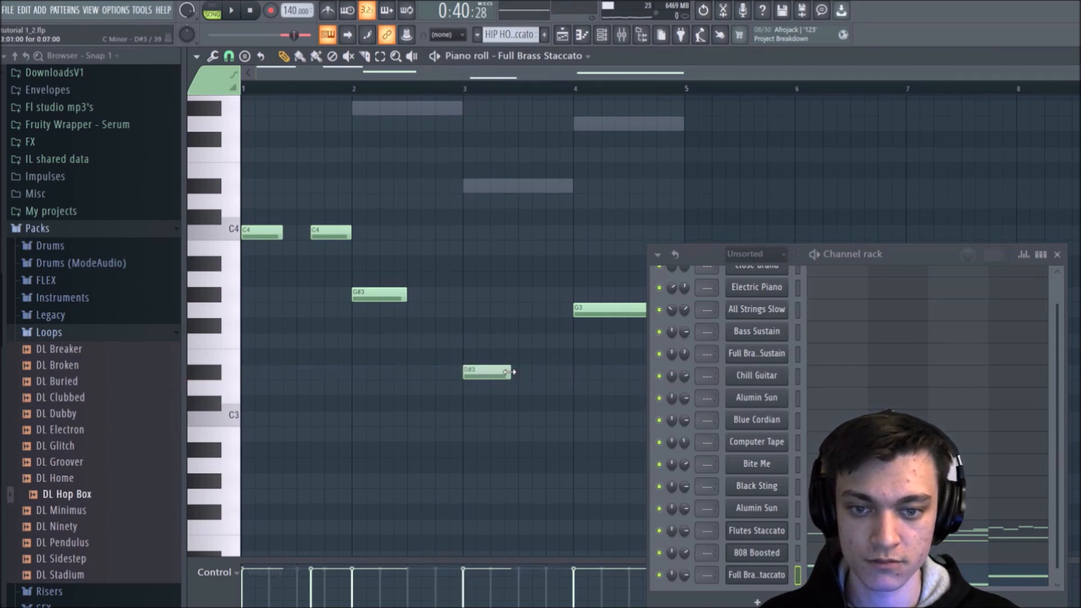
{"action": "key", "text": "space"}
{"action": "left_click", "coordinate": [533, 373]}
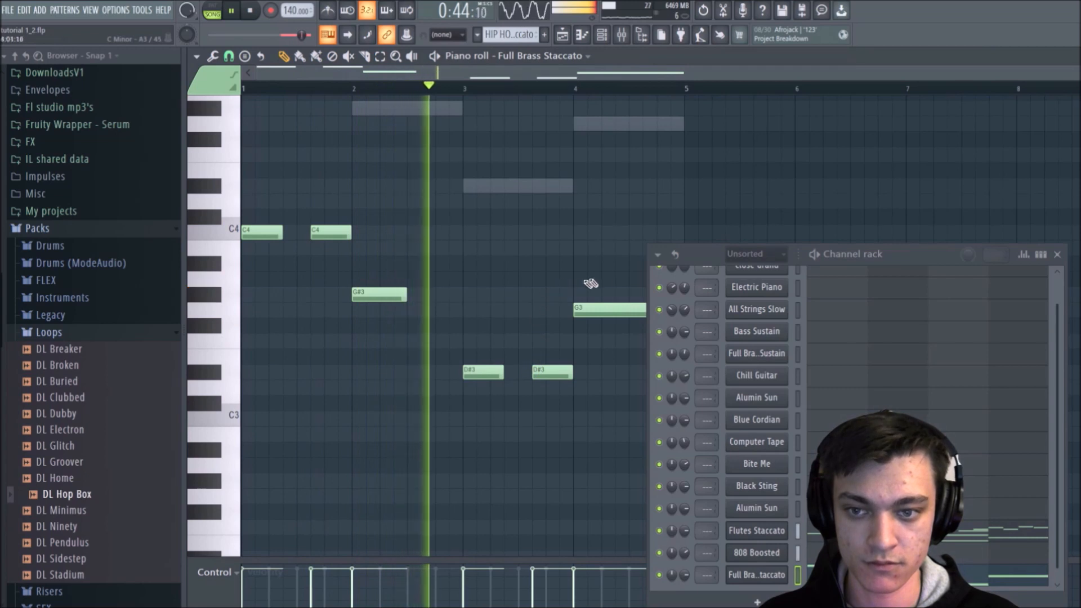
{"action": "left_click_drag", "start_coordinate": [704, 255], "coordinate": [778, 181]}
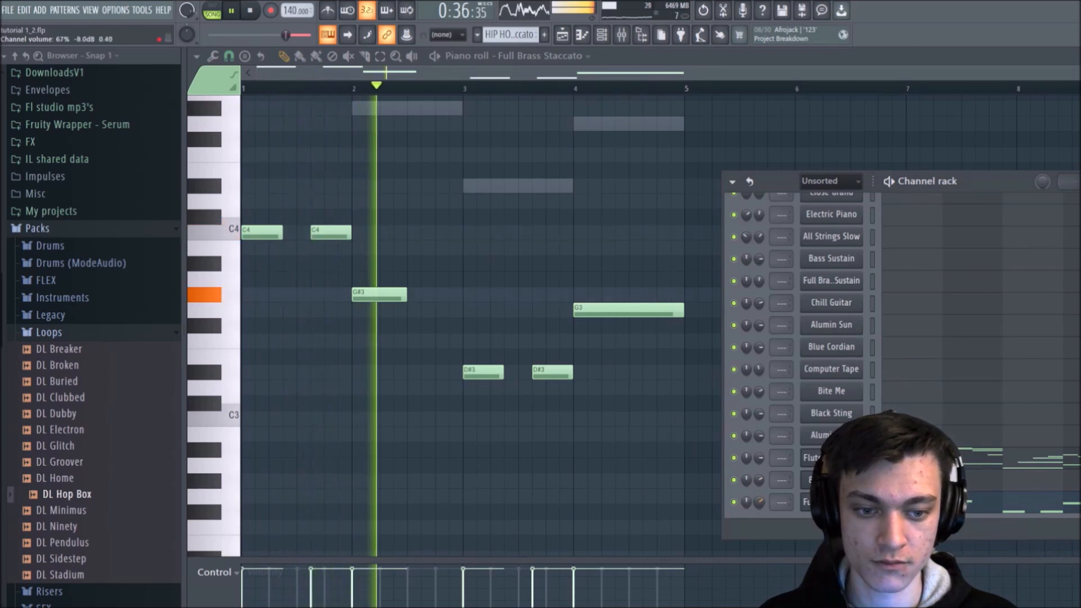
{"action": "key", "text": "space"}
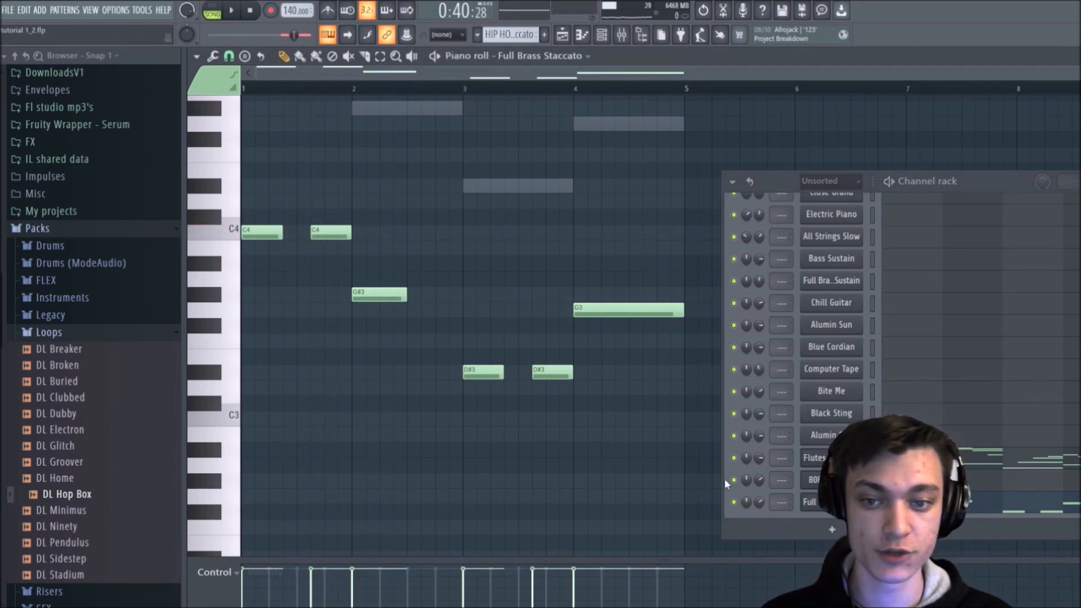
Step: Split the HIP HOP PART - Flutes Staccato pattern by channel in the playlist
{"action": "left_click", "coordinate": [563, 34]}
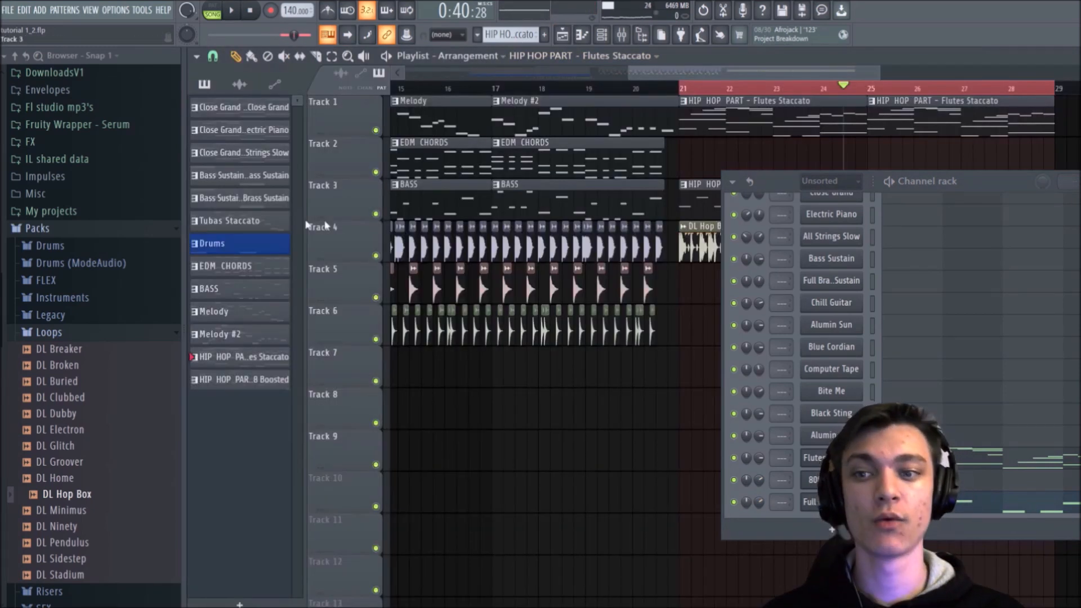
{"action": "right_click", "coordinate": [234, 357]}
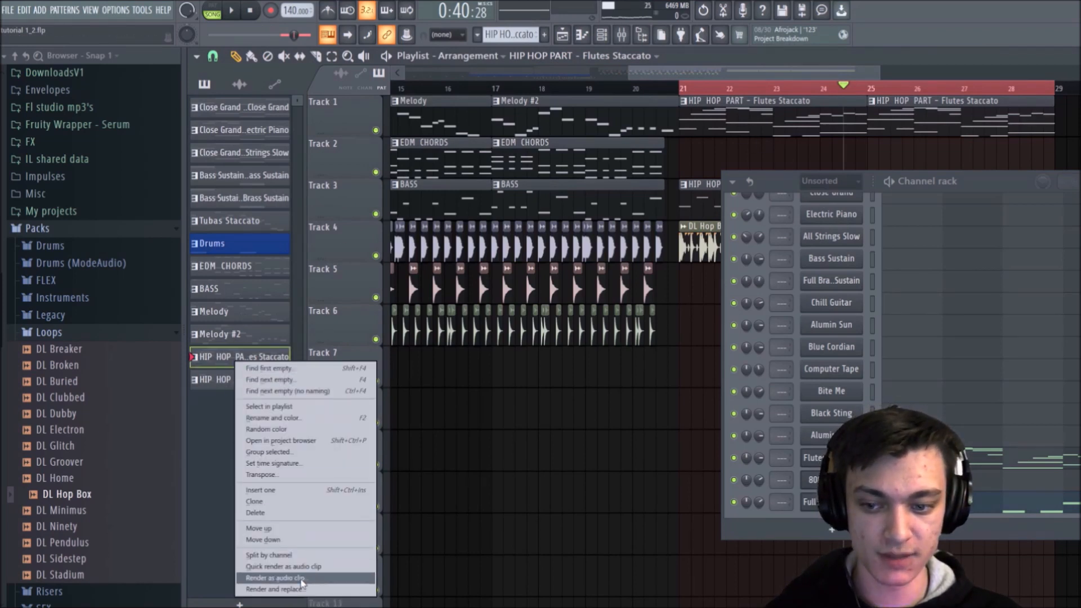
{"action": "left_click", "coordinate": [259, 558]}
Step: Arrange the Flutes Staccato clips on Track 1 and the Full Brass Staccato clips on Track 2, at bars 21 and 25
{"action": "left_click", "coordinate": [723, 153]}
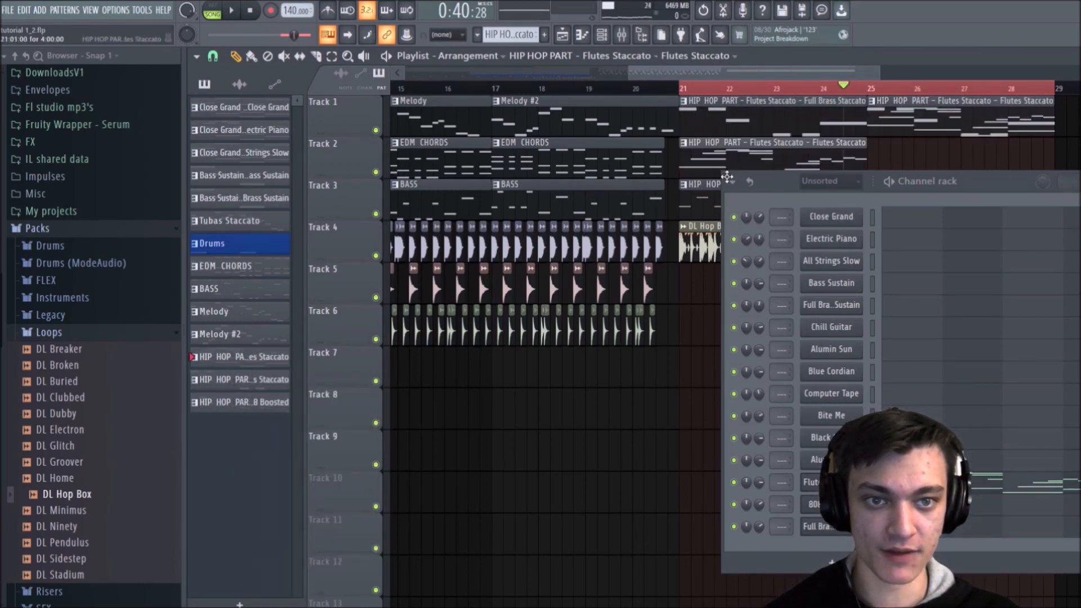
{"action": "left_click_drag", "start_coordinate": [723, 173], "coordinate": [712, 106]}
{"action": "right_click", "coordinate": [919, 124]}
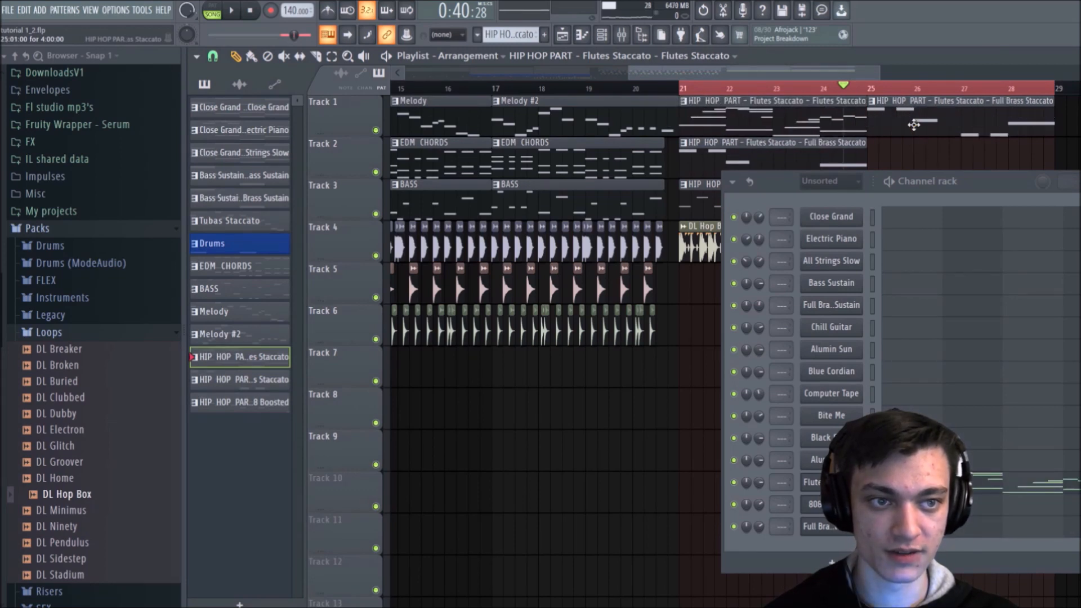
{"action": "right_click", "coordinate": [921, 121]}
{"action": "left_click", "coordinate": [1078, 182]}
{"action": "left_click_drag", "start_coordinate": [906, 117], "coordinate": [869, 118]}
{"action": "left_click", "coordinate": [843, 147]}
{"action": "left_click", "coordinate": [870, 150]}
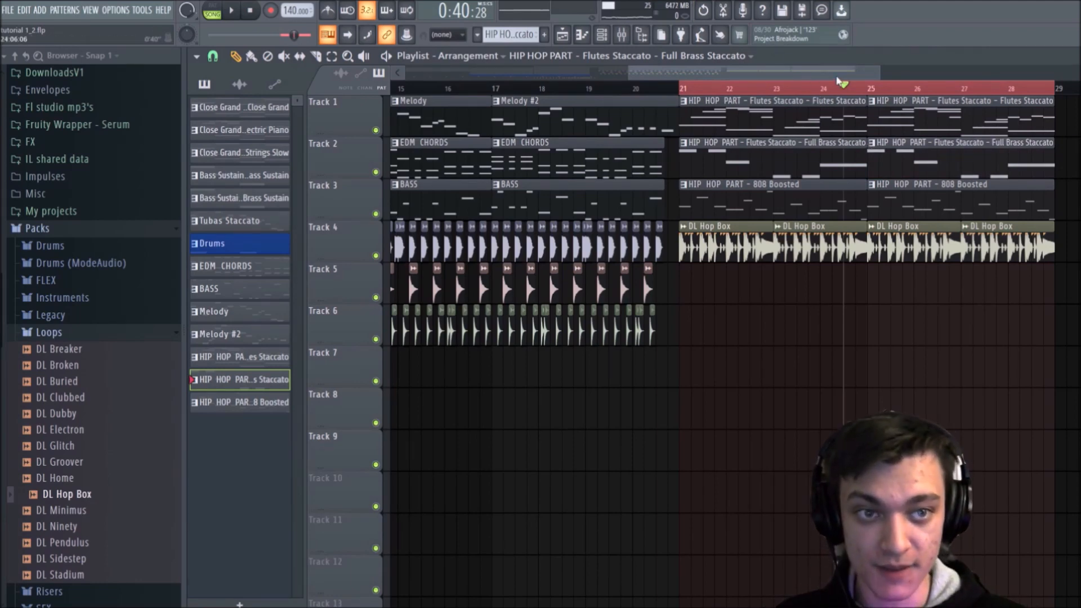
Step: Clear the playlist's time selection over bars 21 to 28 and collapse the Packs folder in the browser
{"action": "scroll", "coordinate": [783, 89], "scroll_direction": "down", "scroll_amount": 4}
{"action": "left_click_drag", "start_coordinate": [863, 89], "coordinate": [870, 92]}
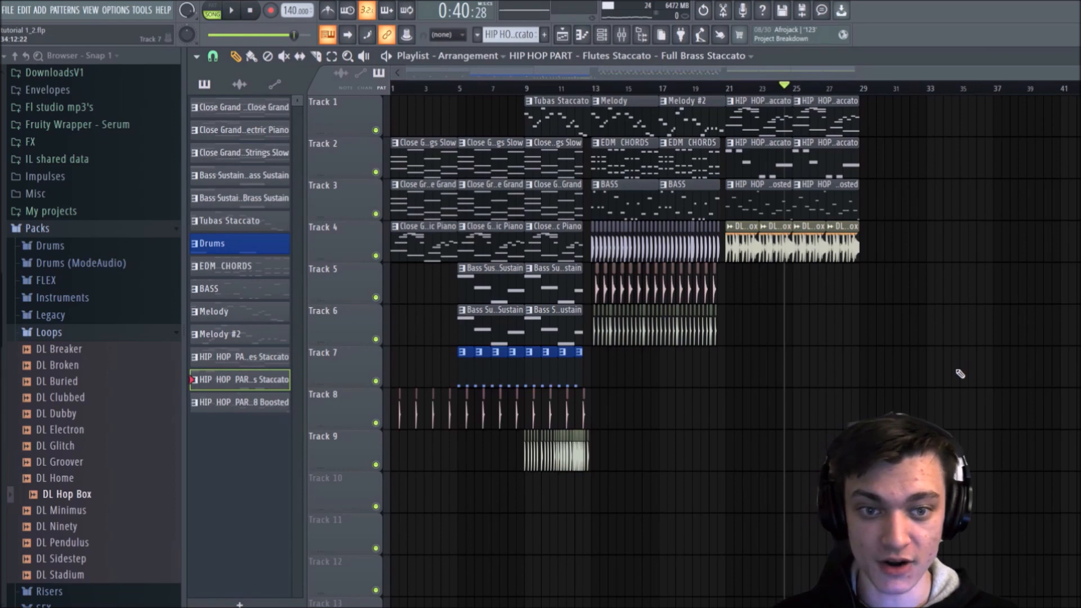
{"action": "left_click", "coordinate": [78, 234]}
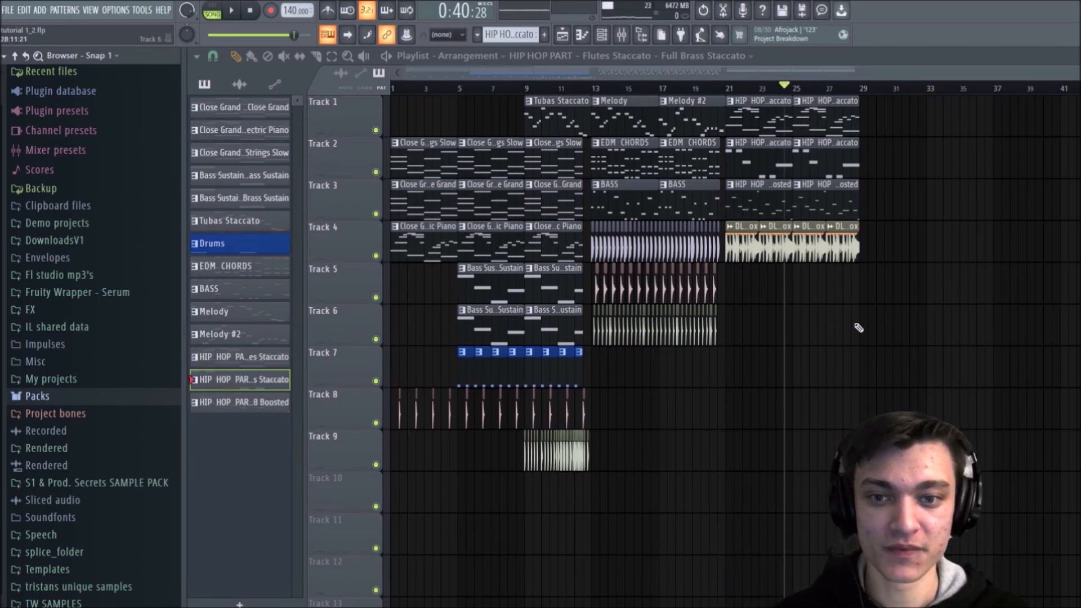
{"action": "left_click", "coordinate": [459, 607]}
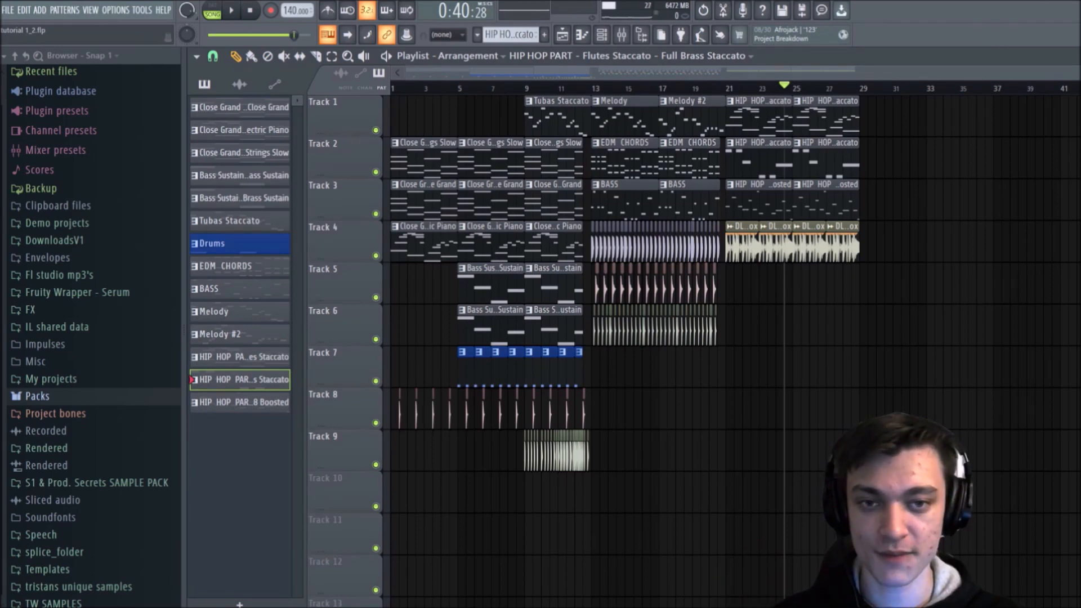
{"action": "scroll", "coordinate": [594, 89], "scroll_direction": "up", "scroll_amount": 2}
{"action": "left_click_drag", "start_coordinate": [615, 71], "coordinate": [442, 55]}
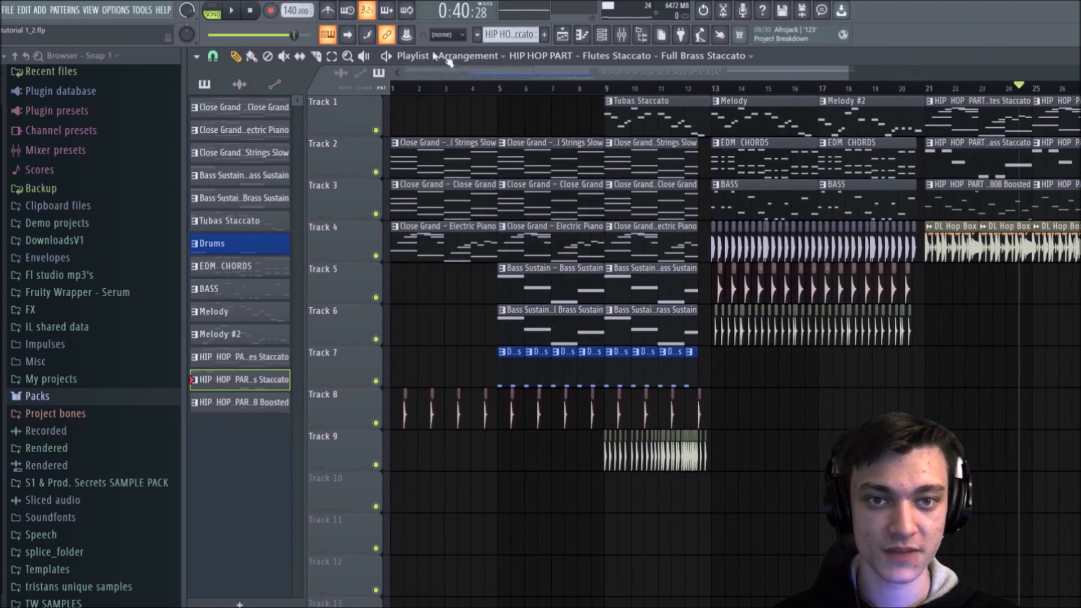
{"action": "scroll", "coordinate": [493, 92], "scroll_direction": "down", "scroll_amount": 2}
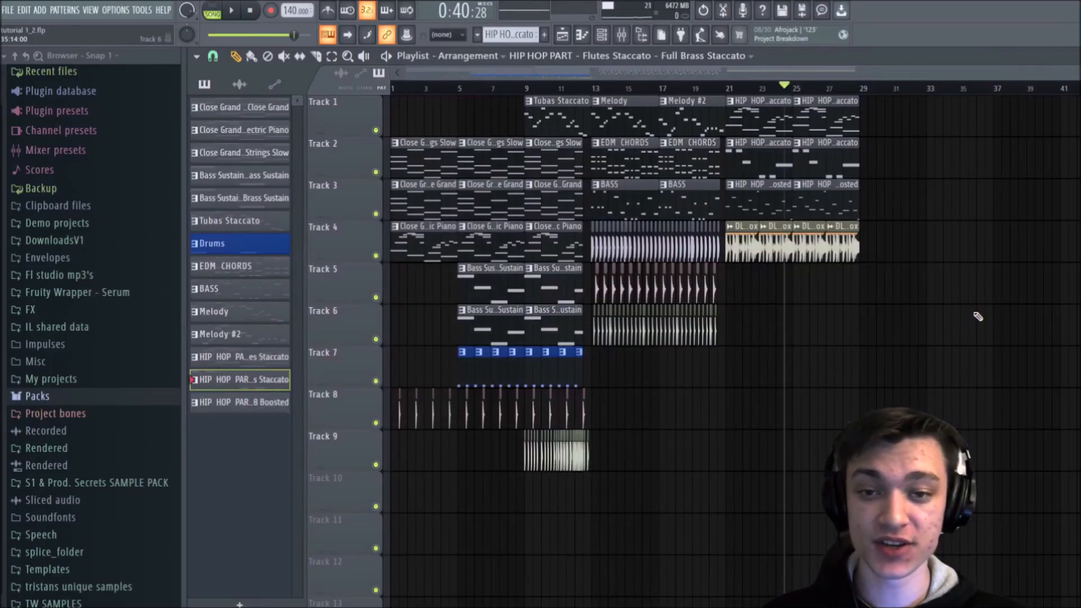
Step: Open the channel rack, switch its filter to show All channels, and move it over the middle of the playlist
{"action": "left_click", "coordinate": [602, 35]}
{"action": "left_click", "coordinate": [810, 190]}
{"action": "left_click", "coordinate": [800, 196]}
{"action": "left_click_drag", "start_coordinate": [785, 181], "coordinate": [602, 95]}
{"action": "scroll", "coordinate": [760, 175], "scroll_direction": "down", "scroll_amount": 5}
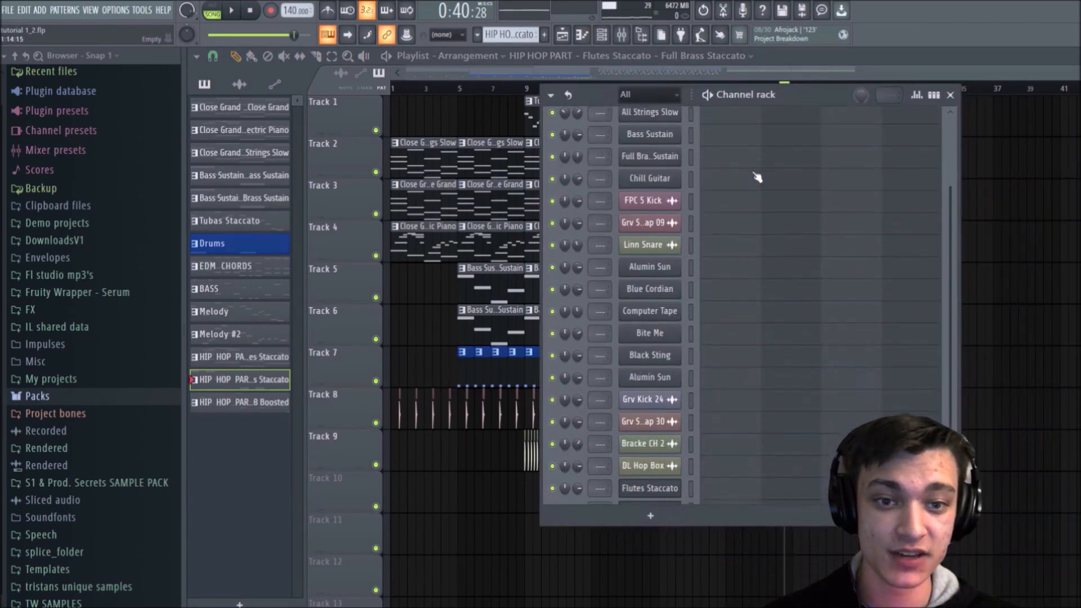
{"action": "scroll", "coordinate": [694, 437], "scroll_direction": "up", "scroll_amount": 5}
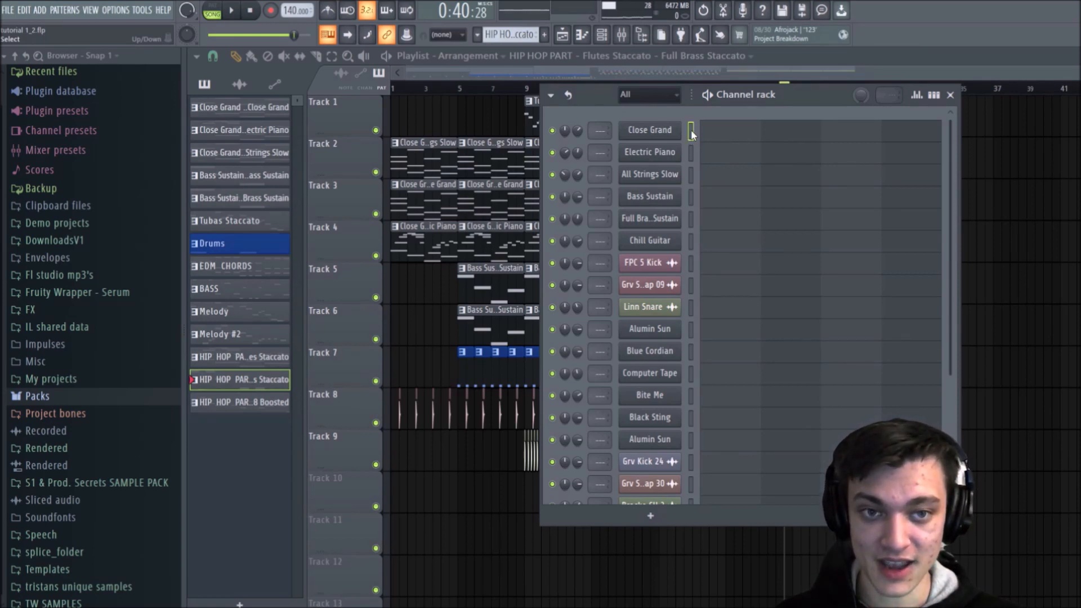
Step: Select every channel from Close Grand to Full Brass Staccato and route them to individual mixer tracks 1 to 22
{"action": "left_click_drag", "start_coordinate": [691, 244], "coordinate": [693, 344]}
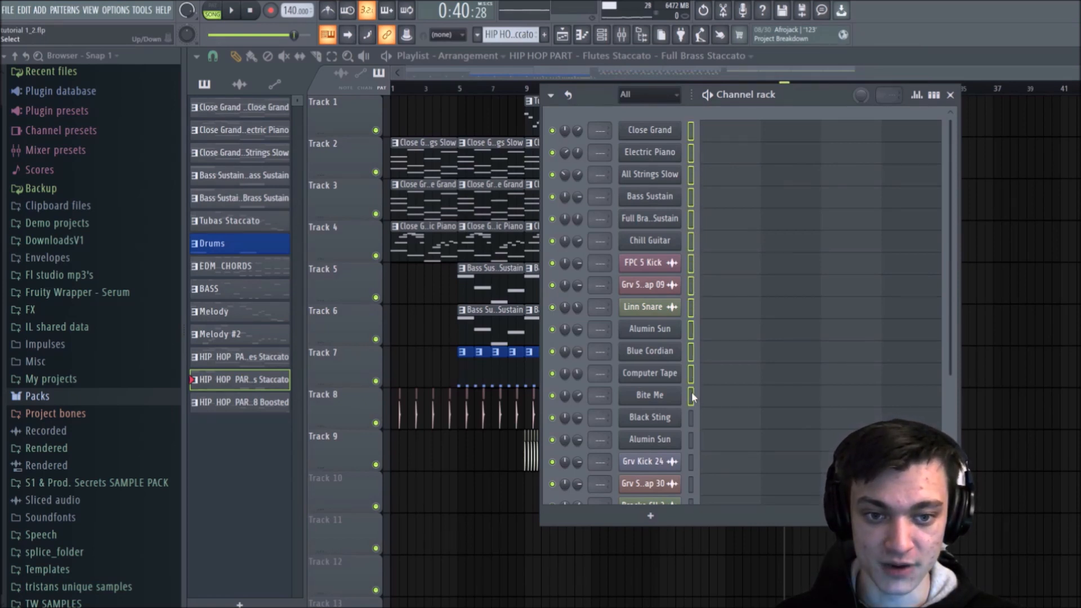
{"action": "left_click_drag", "start_coordinate": [691, 396], "coordinate": [695, 465]}
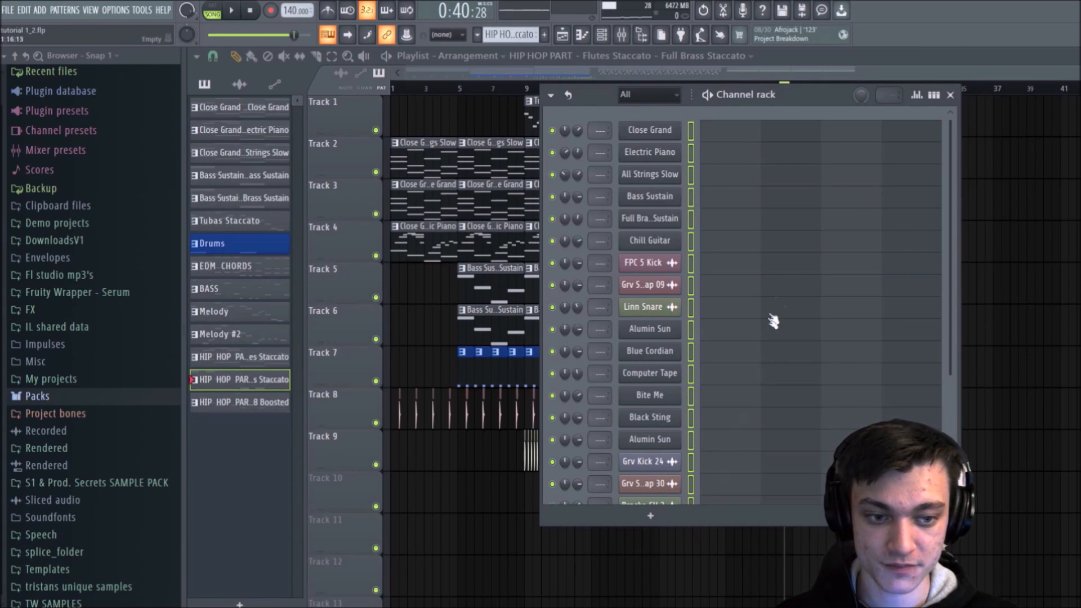
{"action": "scroll", "coordinate": [772, 315], "scroll_direction": "down", "scroll_amount": 5}
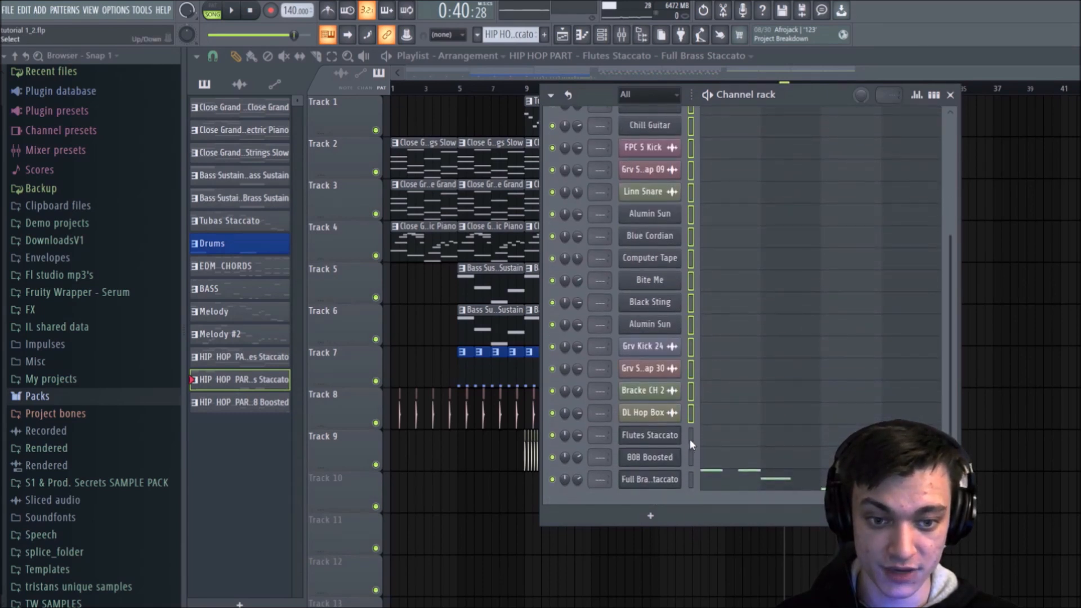
{"action": "left_click_drag", "start_coordinate": [691, 462], "coordinate": [690, 485]}
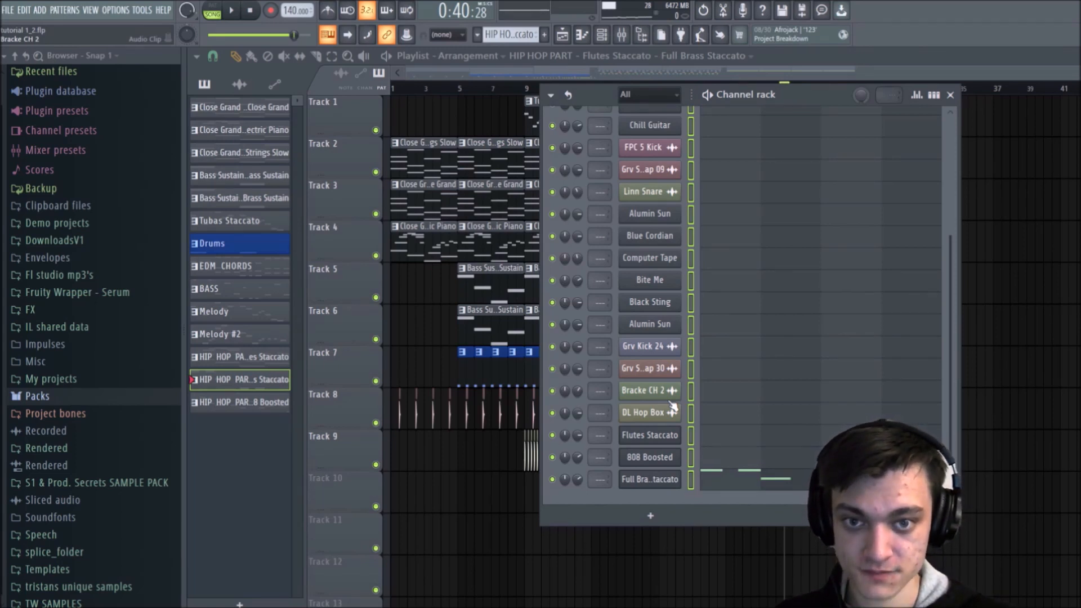
{"action": "key", "text": "ctrl+l"}
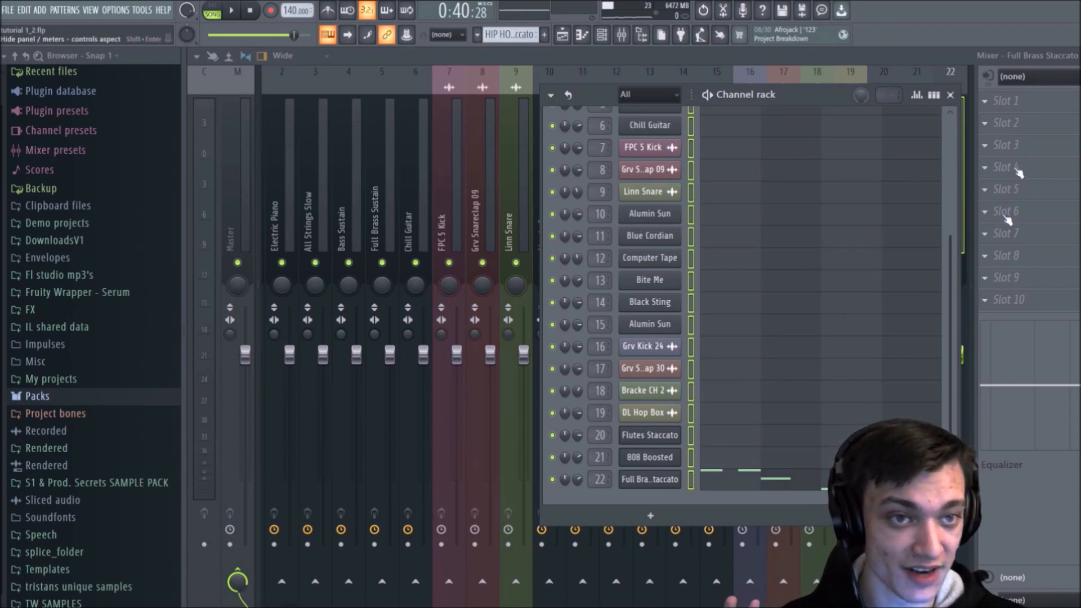
Step: Close the channel rack and restore the maximized mixer to a smaller floating window
{"action": "left_click", "coordinate": [950, 95]}
{"action": "scroll", "coordinate": [625, 113], "scroll_direction": "up", "scroll_amount": 1}
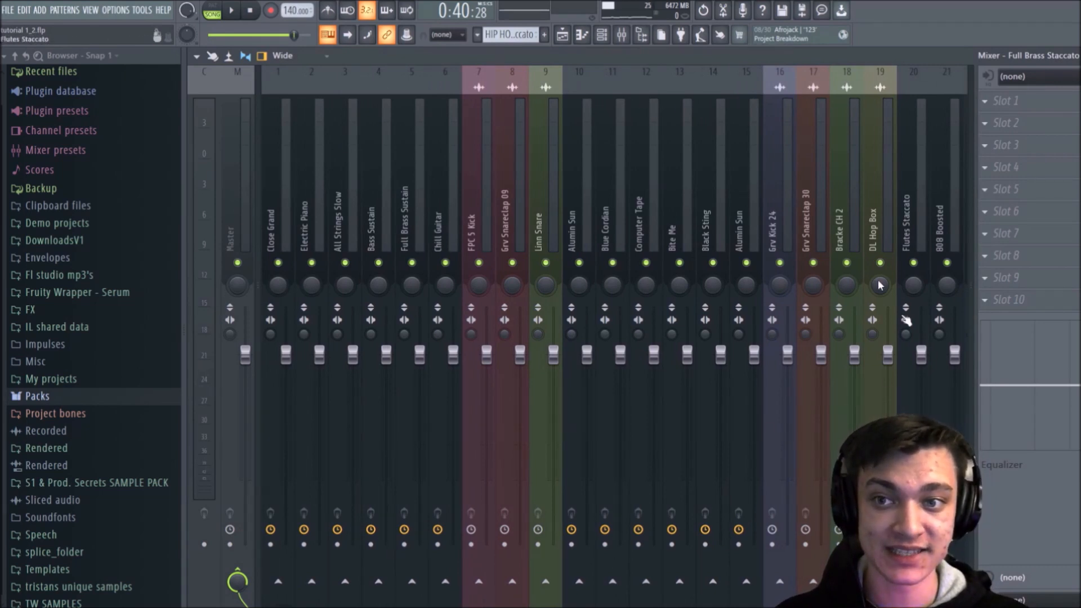
{"action": "left_click", "coordinate": [1080, 56]}
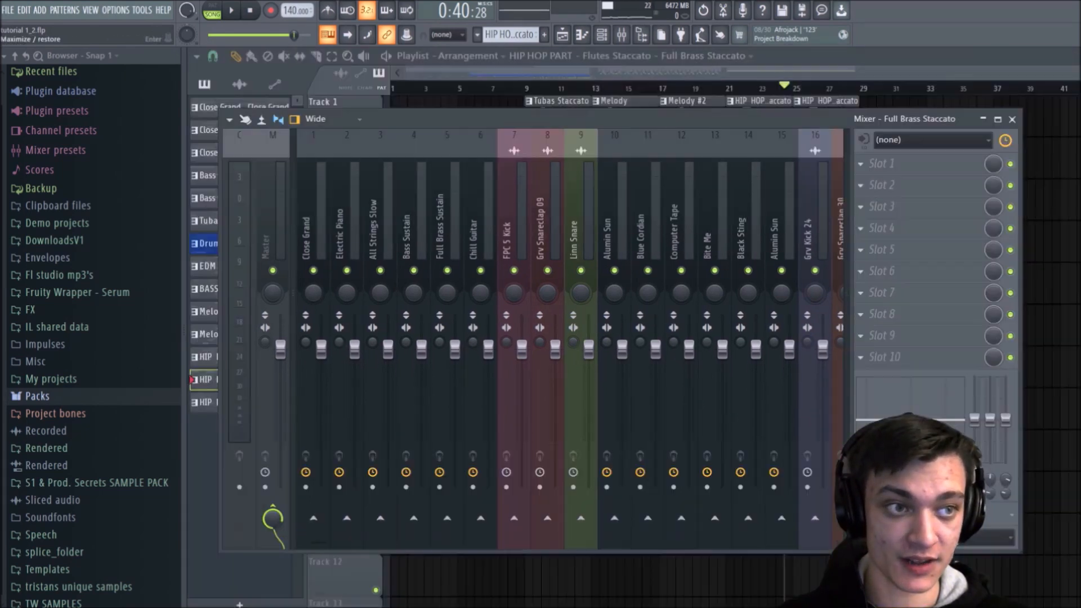
Step: Reposition the floating mixer and go through tracks 1 to 6, from Close Grand to Chill Guitar, one by one
{"action": "left_click_drag", "start_coordinate": [607, 117], "coordinate": [641, 98]}
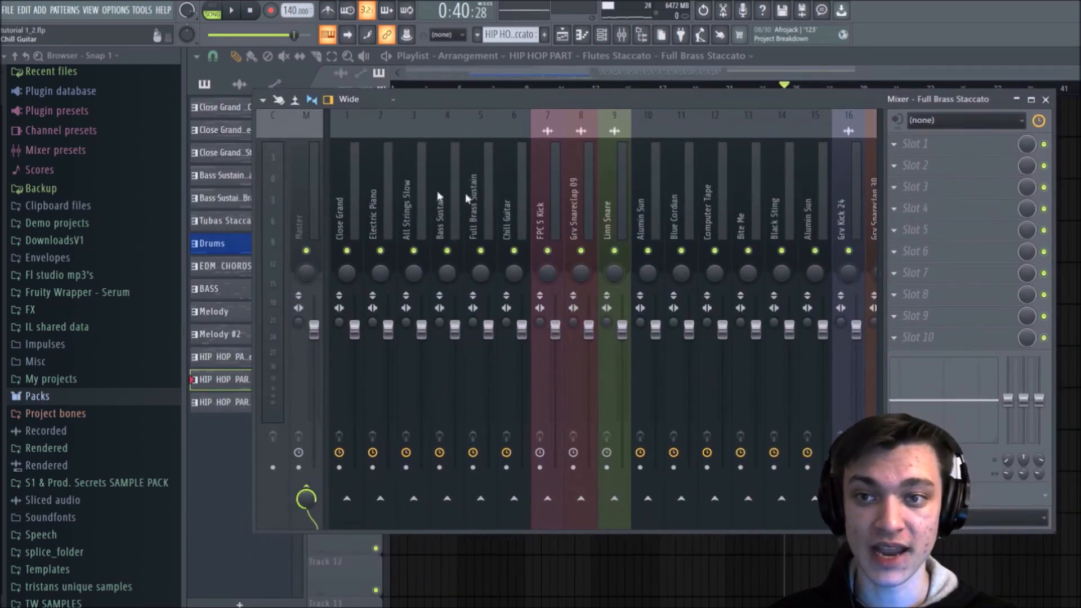
{"action": "scroll", "coordinate": [378, 183], "scroll_direction": "down", "scroll_amount": 5}
{"action": "scroll", "coordinate": [378, 184], "scroll_direction": "up", "scroll_amount": 5}
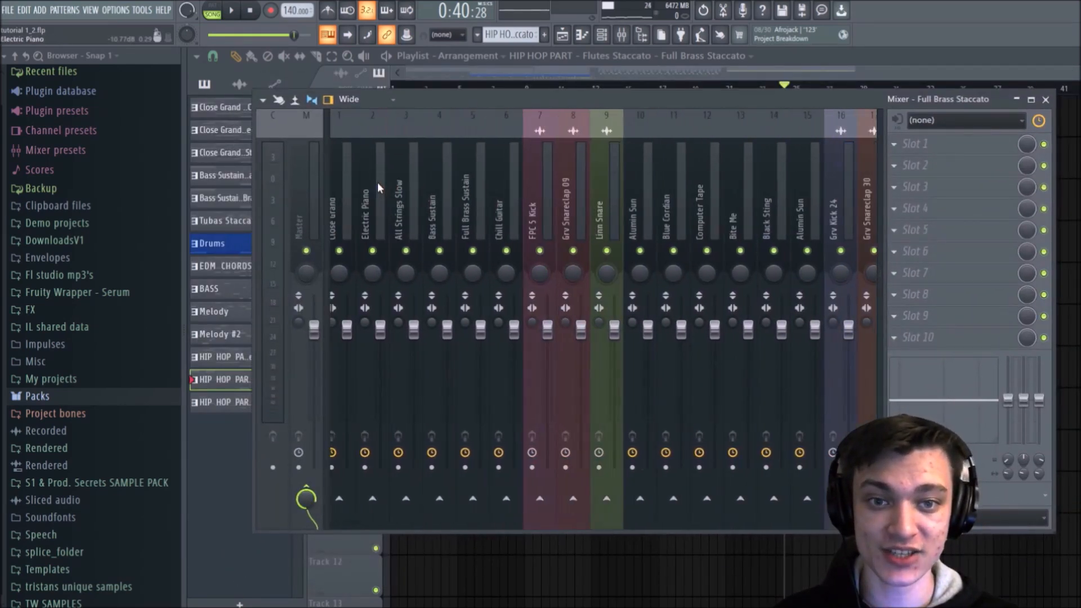
{"action": "left_click", "coordinate": [348, 173]}
{"action": "left_click", "coordinate": [381, 165]}
{"action": "left_click", "coordinate": [412, 161]}
{"action": "left_click", "coordinate": [442, 157]}
{"action": "left_click", "coordinate": [477, 145]}
{"action": "left_click", "coordinate": [515, 129]}
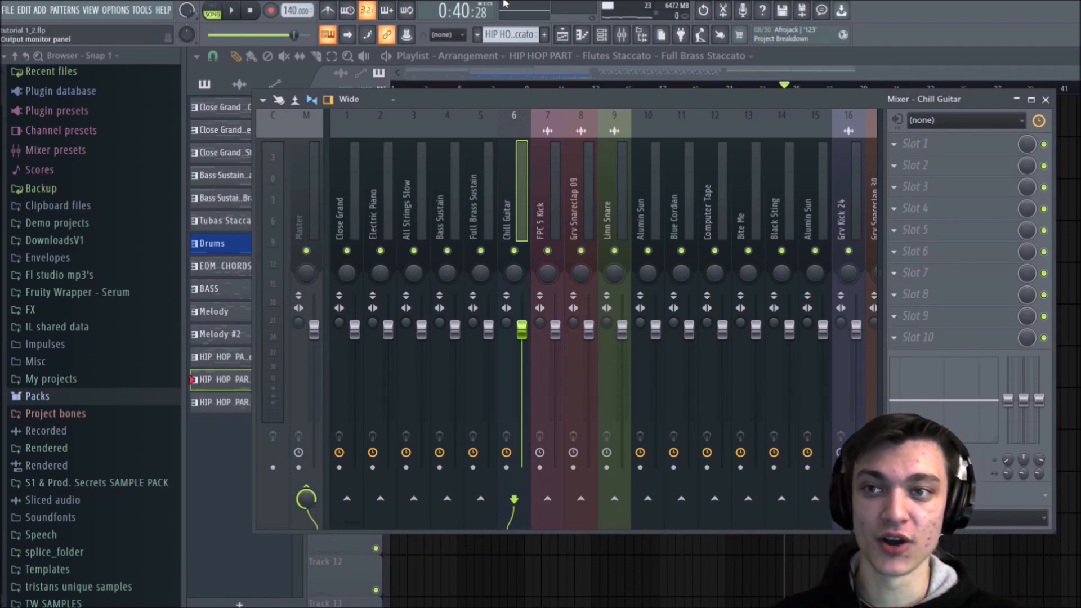
Step: Place the mixer below the playlist's upper tracks and play the song from the start while watching the channel levels
{"action": "left_click_drag", "start_coordinate": [549, 86], "coordinate": [688, 204]}
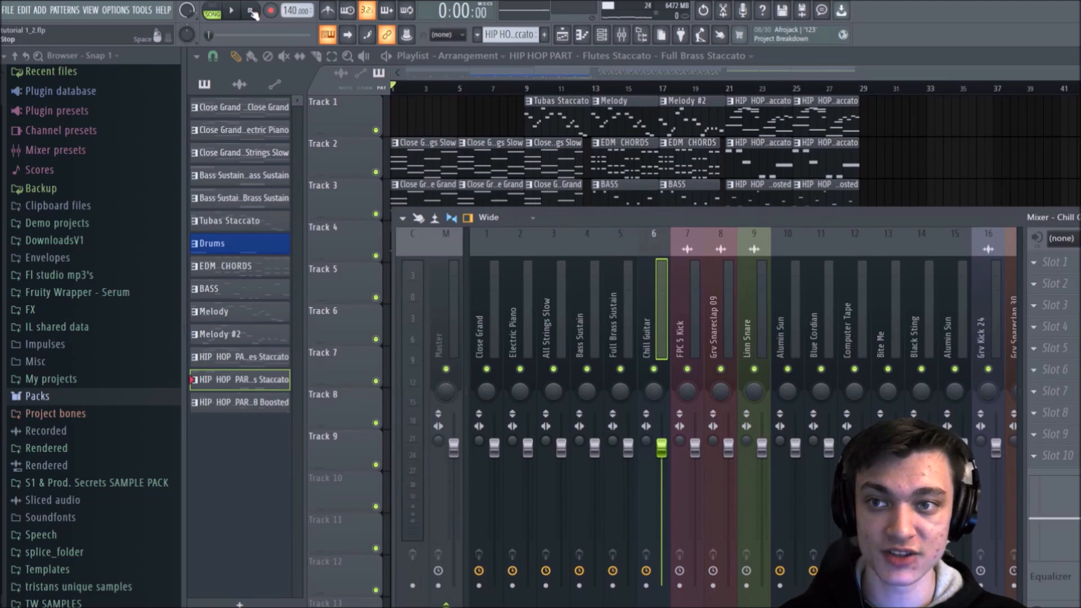
{"action": "key", "text": "space"}
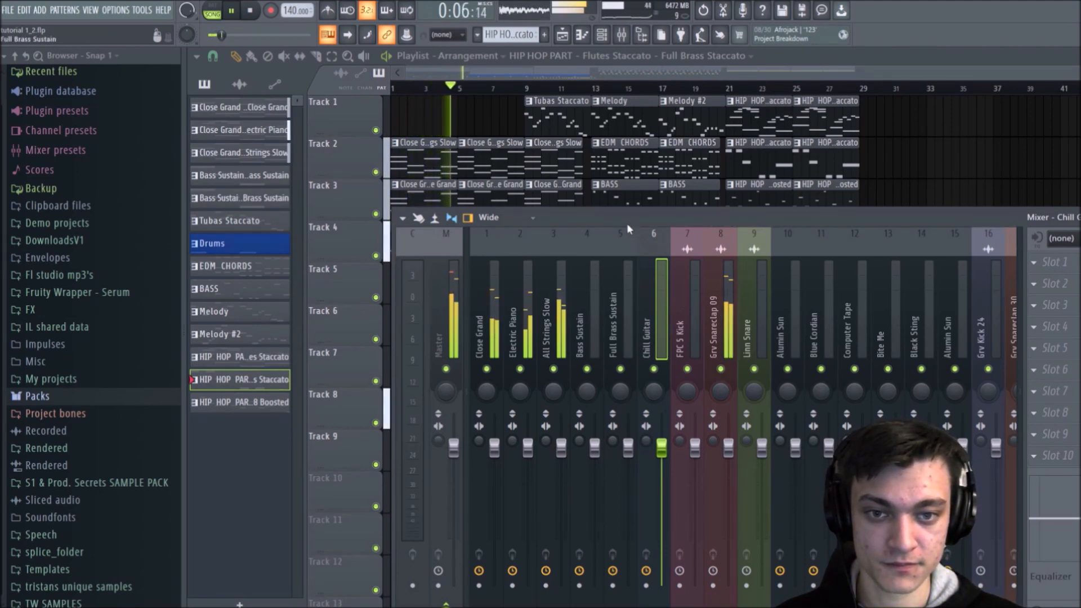
{"action": "left_click_drag", "start_coordinate": [628, 222], "coordinate": [728, 241]}
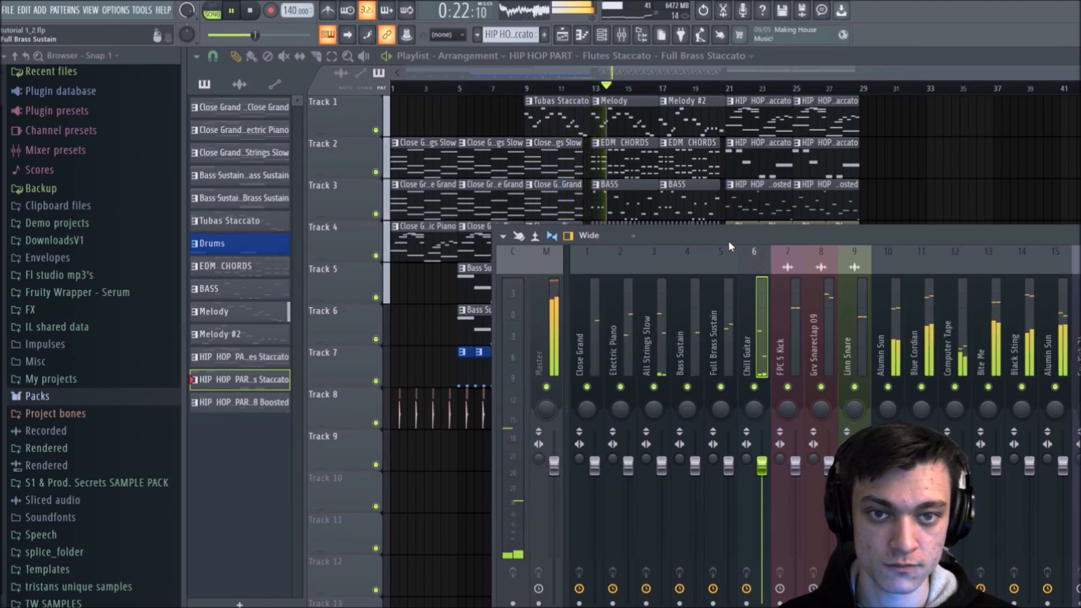
{"action": "left_click_drag", "start_coordinate": [729, 241], "coordinate": [674, 235]}
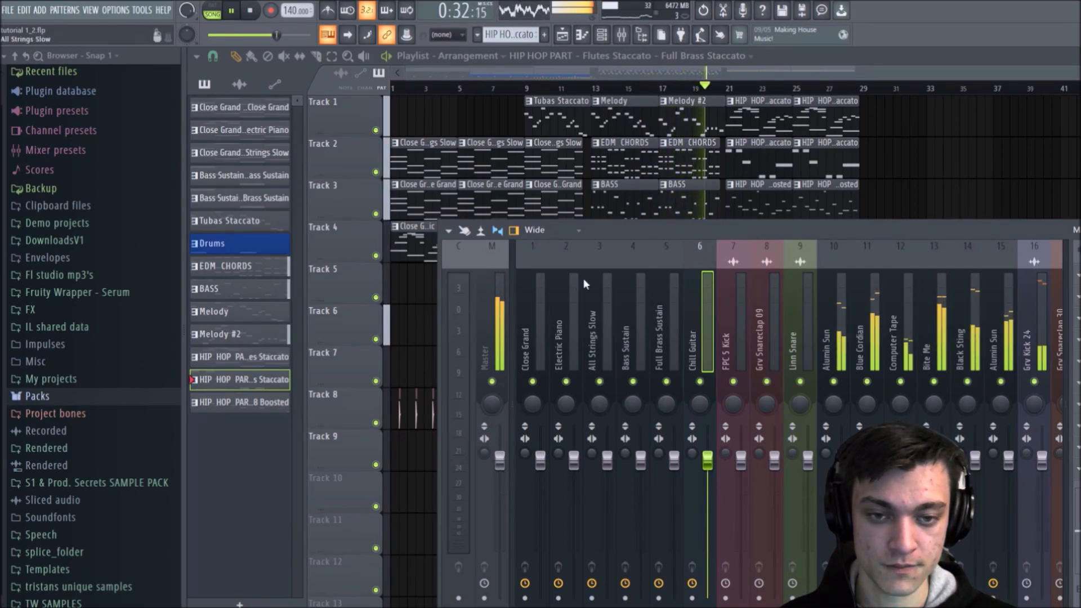
{"action": "scroll", "coordinate": [788, 294], "scroll_direction": "right", "scroll_amount": 3}
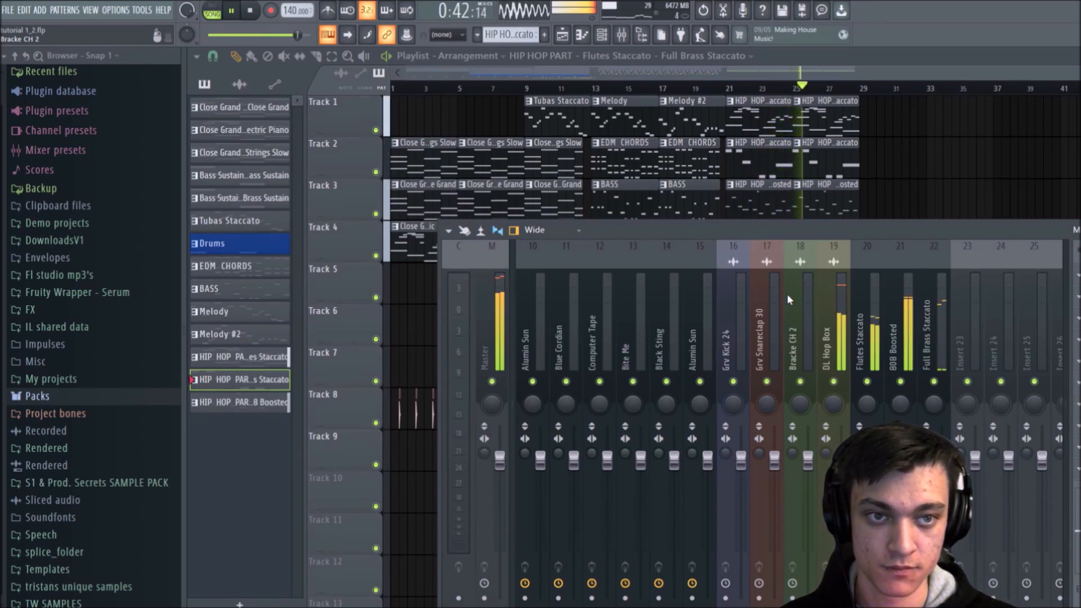
{"action": "key", "text": "space"}
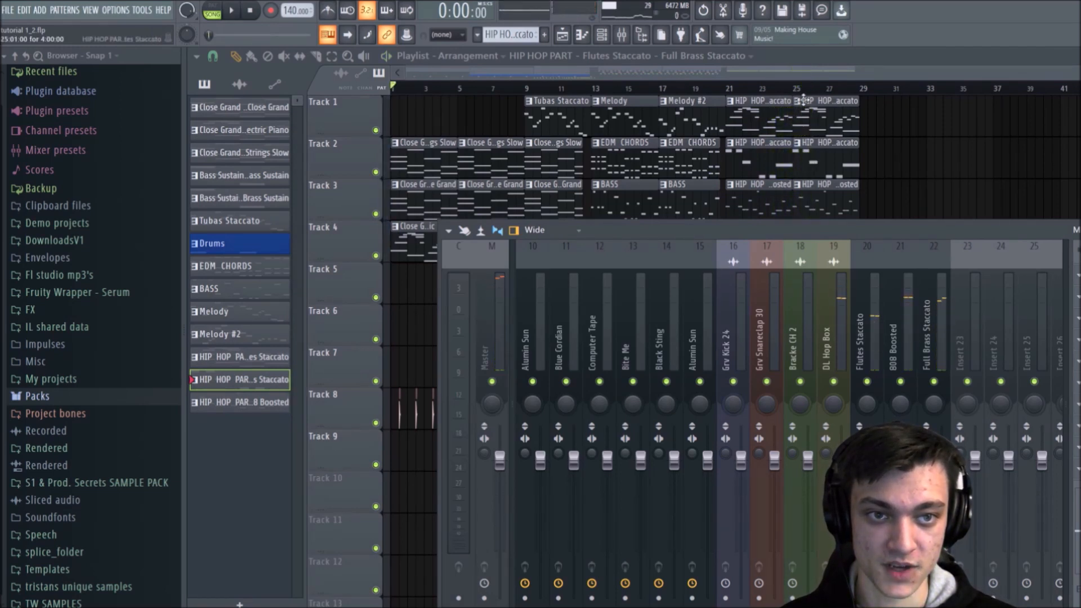
Step: Make the Flutes Staccato clip at bar 25 unique and raise the long melody note in its second bar to F6
{"action": "right_click", "coordinate": [800, 102]}
{"action": "left_click", "coordinate": [819, 181]}
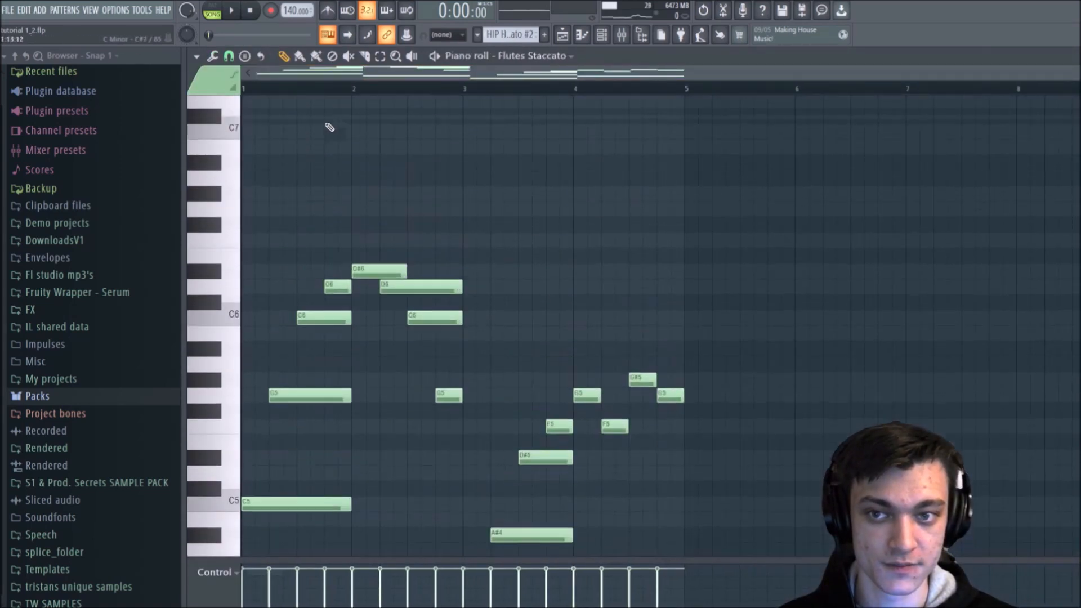
{"action": "key", "text": "space"}
{"action": "left_click_drag", "start_coordinate": [414, 341], "coordinate": [414, 292]}
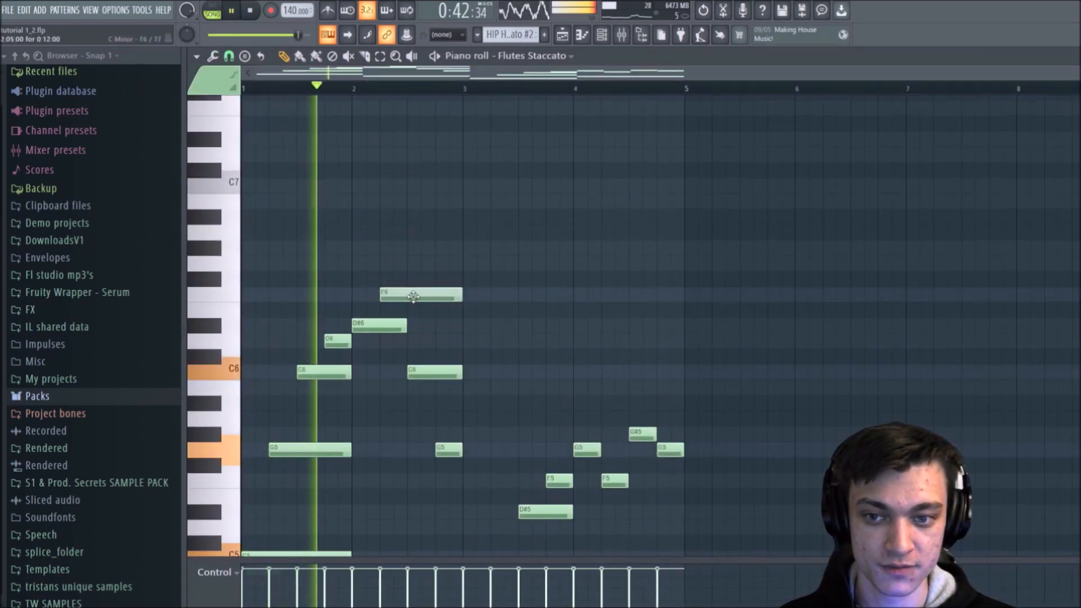
Step: Move the last two melody notes of bar 2 to D6 and D#6 and audition the phrase
{"action": "key", "text": "space"}
{"action": "left_click_drag", "start_coordinate": [427, 373], "coordinate": [449, 342]}
{"action": "double_click", "coordinate": [431, 337]}
{"action": "left_click", "coordinate": [444, 325]}
{"action": "left_click_drag", "start_coordinate": [446, 456], "coordinate": [448, 338]}
{"action": "key", "text": "space"}
{"action": "scroll", "coordinate": [542, 281], "scroll_direction": "down", "scroll_amount": 3}
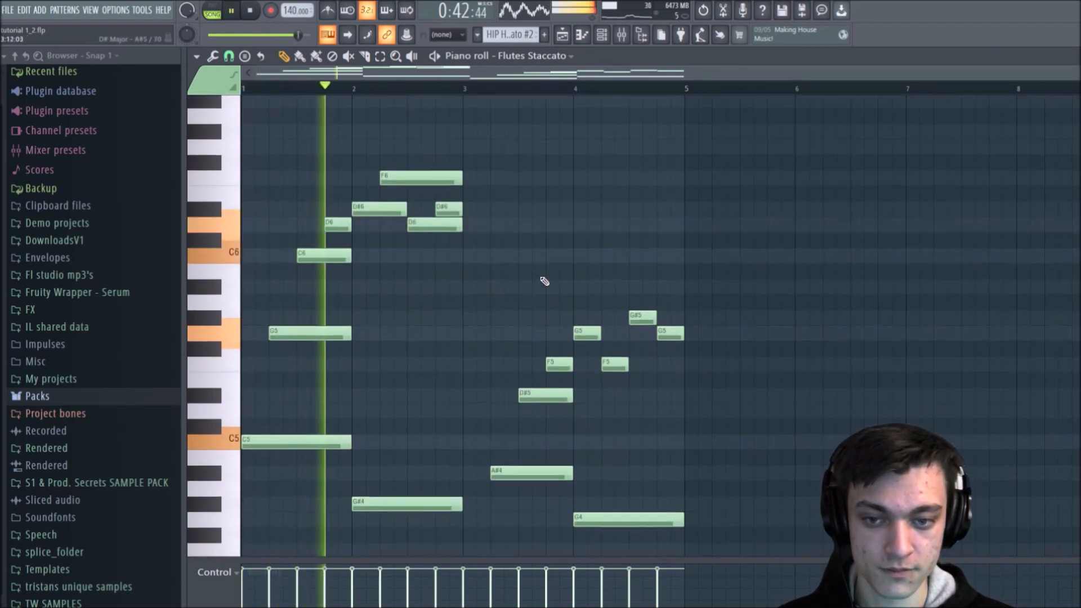
Step: Add one-beat notes G6, D#6, D6 and D#6 across bar 3, followed by C6 and A#5 at the start of bar 4
{"action": "key", "text": "space"}
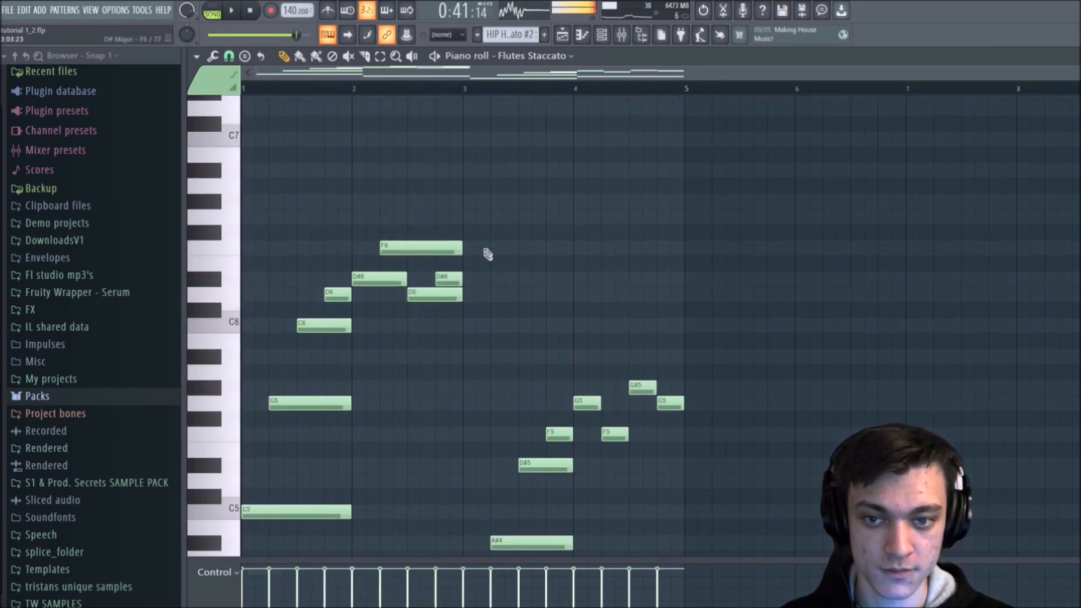
{"action": "left_click", "coordinate": [463, 218]}
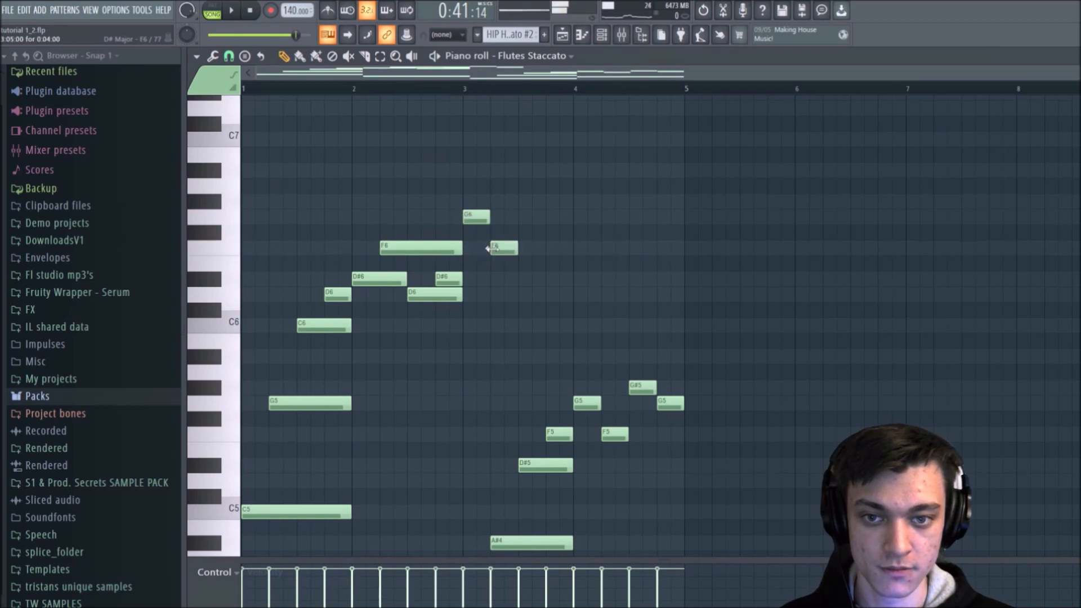
{"action": "left_click", "coordinate": [546, 281]}
{"action": "left_click", "coordinate": [581, 326]}
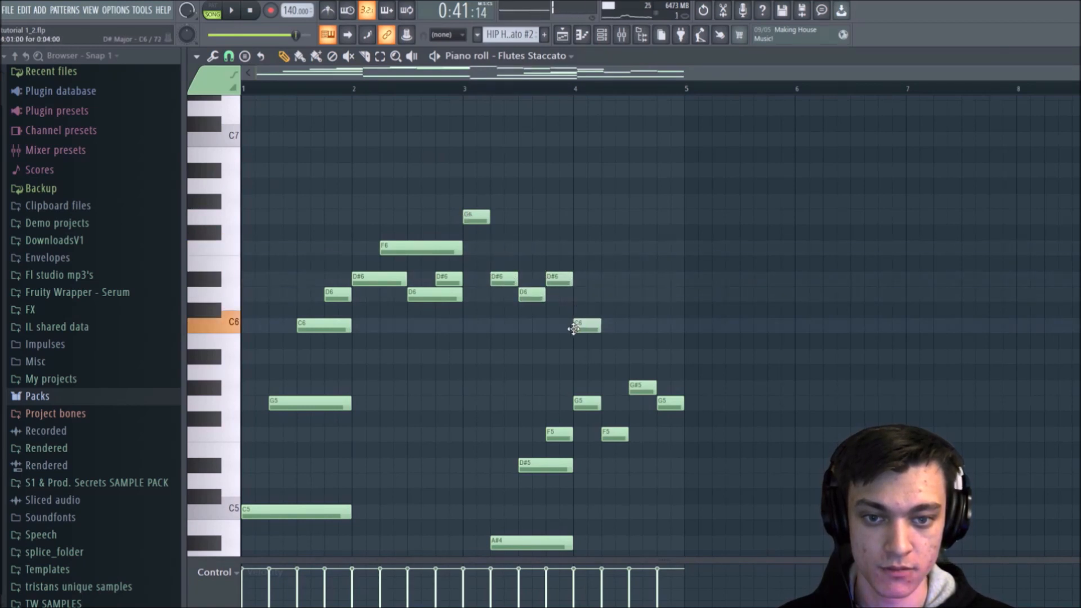
{"action": "left_click", "coordinate": [633, 388]}
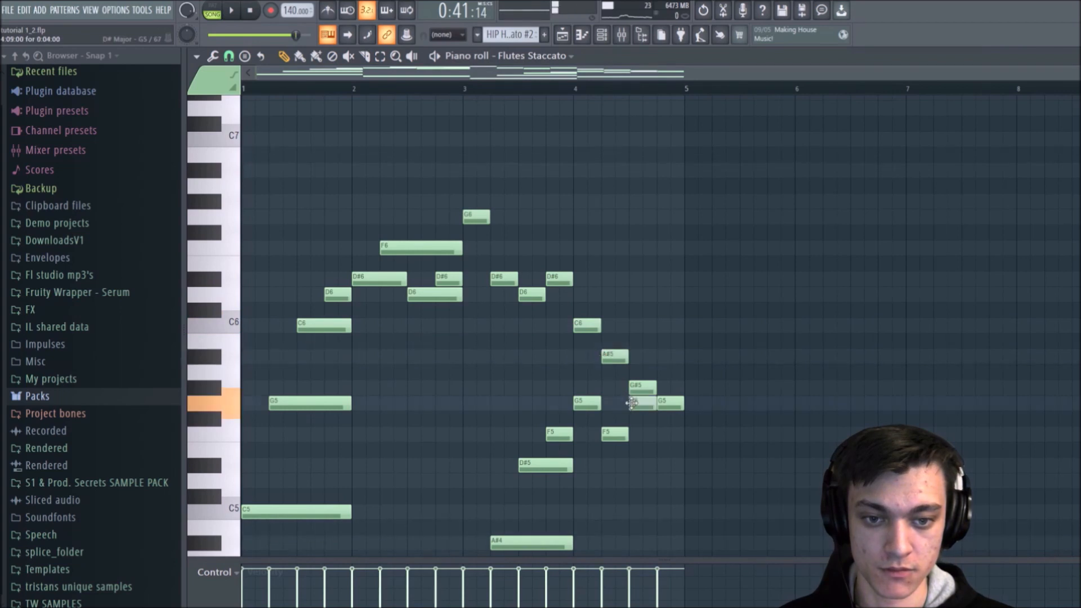
Step: Delete the old A#4, D#5, F5 and G5 notes beneath the new melody in bars 3 and 4, and audition it
{"action": "right_click", "coordinate": [620, 435]}
{"action": "right_click", "coordinate": [587, 404]}
{"action": "right_click", "coordinate": [549, 466]}
{"action": "right_click", "coordinate": [559, 436]}
{"action": "scroll", "coordinate": [535, 437], "scroll_direction": "down", "scroll_amount": 5}
{"action": "right_click", "coordinate": [535, 310]}
{"action": "scroll", "coordinate": [525, 319], "scroll_direction": "up", "scroll_amount": 4}
{"action": "key", "text": "space"}
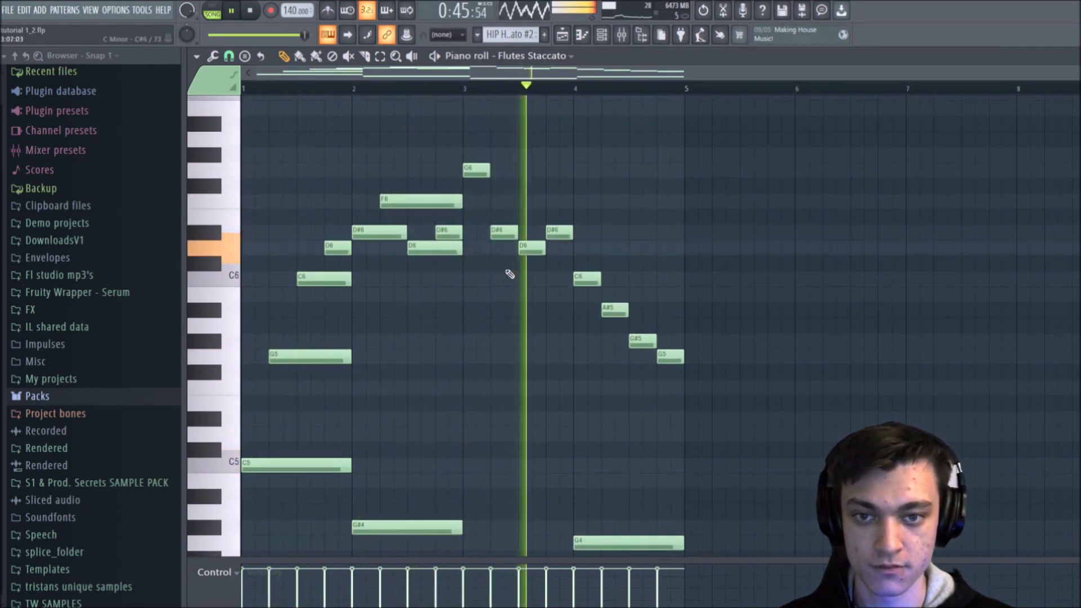
{"action": "key", "text": "space"}
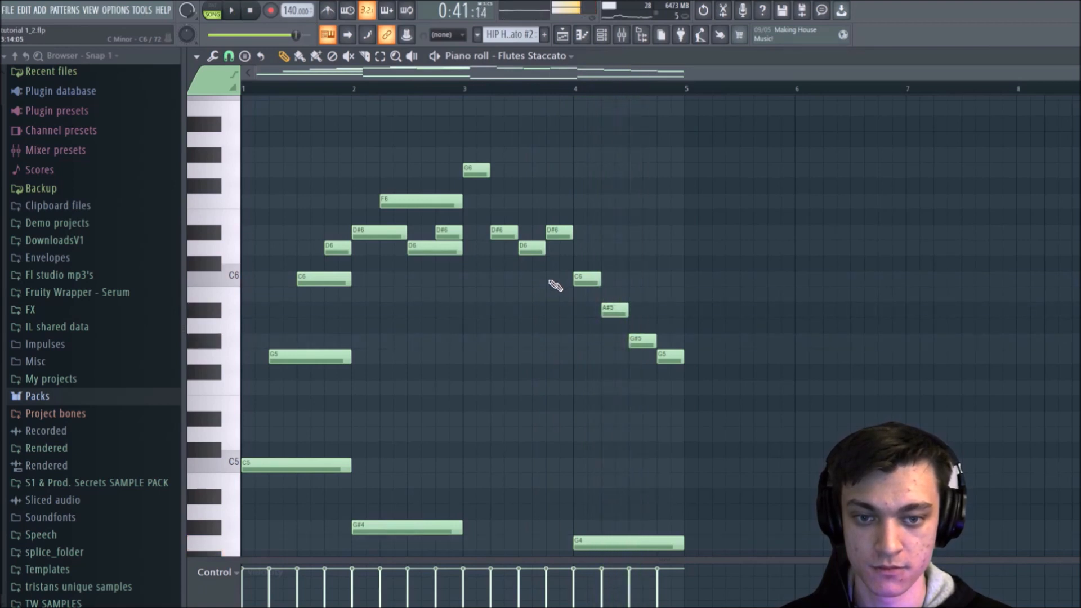
Step: Raise the second note of bar 3 to F6 and listen to the revised melody
{"action": "left_click_drag", "start_coordinate": [512, 241], "coordinate": [501, 210]}
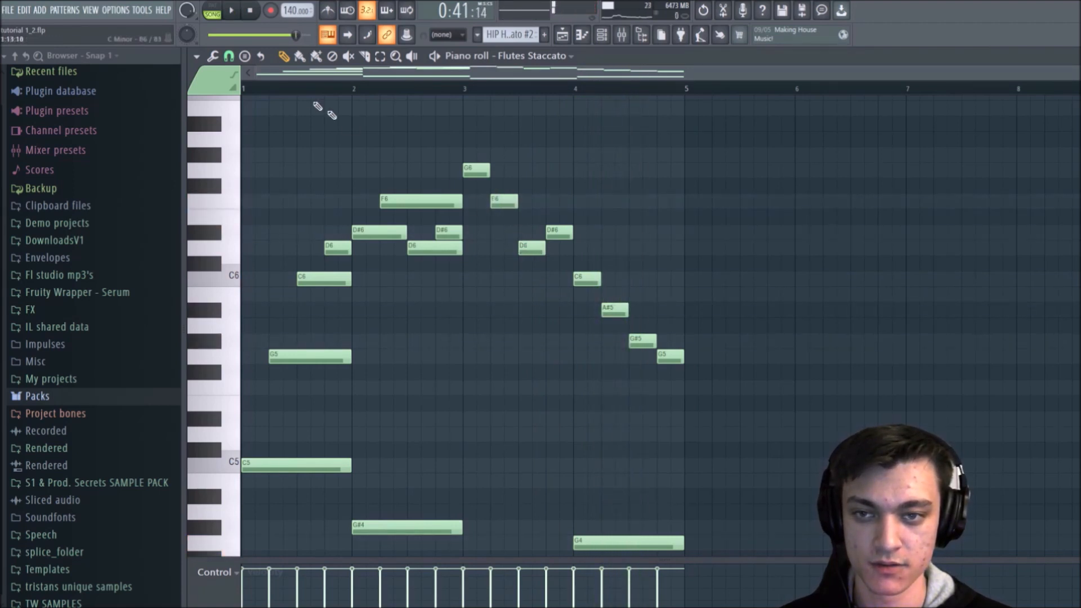
{"action": "key", "text": "space"}
{"action": "mouse_move", "coordinate": [532, 248]}
{"action": "left_mouse_down"}
{"action": "mouse_move", "coordinate": [534, 233]}
{"action": "mouse_move", "coordinate": [533, 249]}
{"action": "left_mouse_up"}
{"action": "key", "text": "space"}
{"action": "key", "text": "space"}
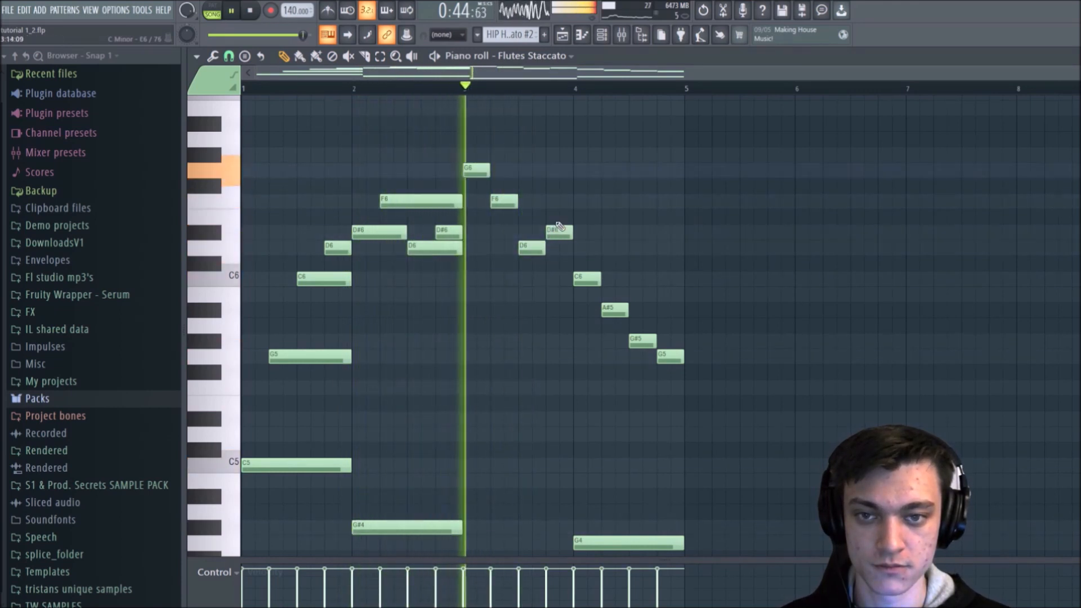
{"action": "key", "text": "space"}
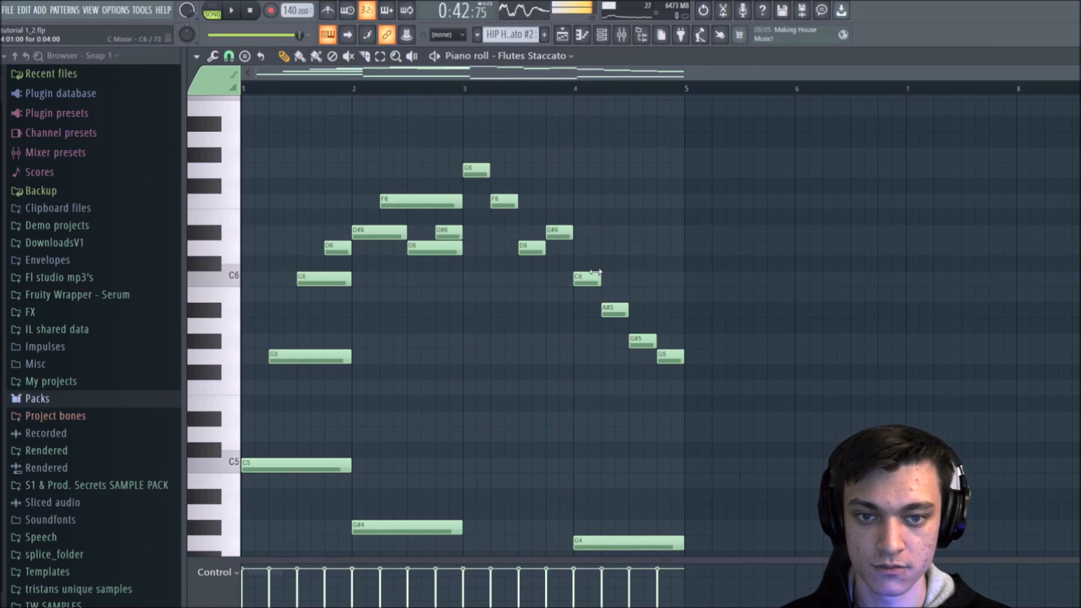
Step: Change the first two notes of bar 4 to D6 and C6 and play the melody back
{"action": "mouse_move", "coordinate": [589, 278]}
{"action": "left_mouse_down"}
{"action": "mouse_move", "coordinate": [588, 248]}
{"action": "mouse_move", "coordinate": [603, 277]}
{"action": "left_mouse_up"}
{"action": "left_click", "coordinate": [603, 294]}
{"action": "right_click", "coordinate": [614, 309]}
{"action": "key", "text": "space"}
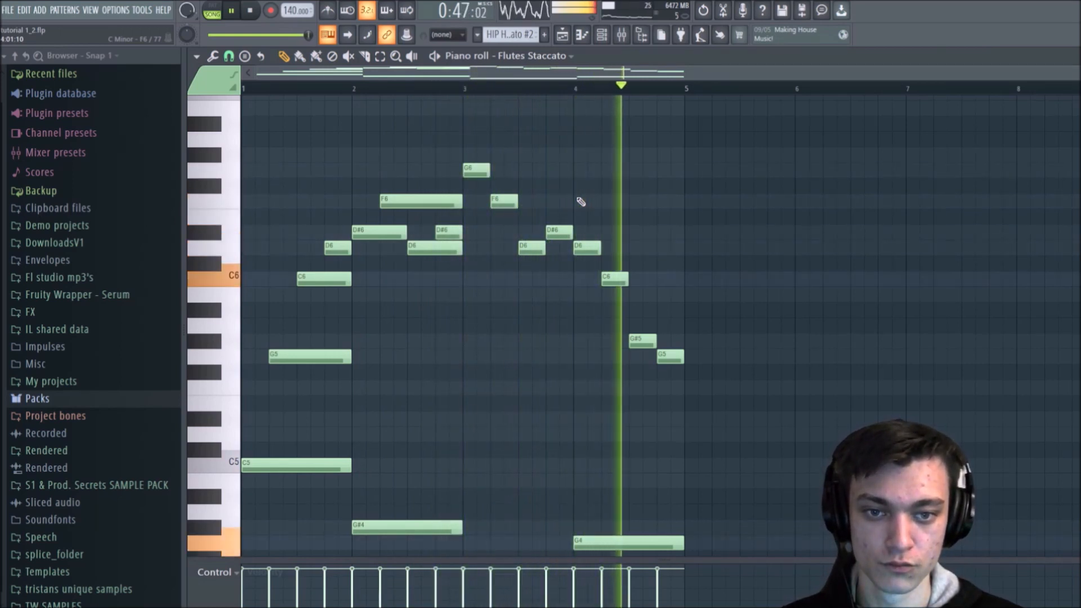
{"action": "key", "text": "space"}
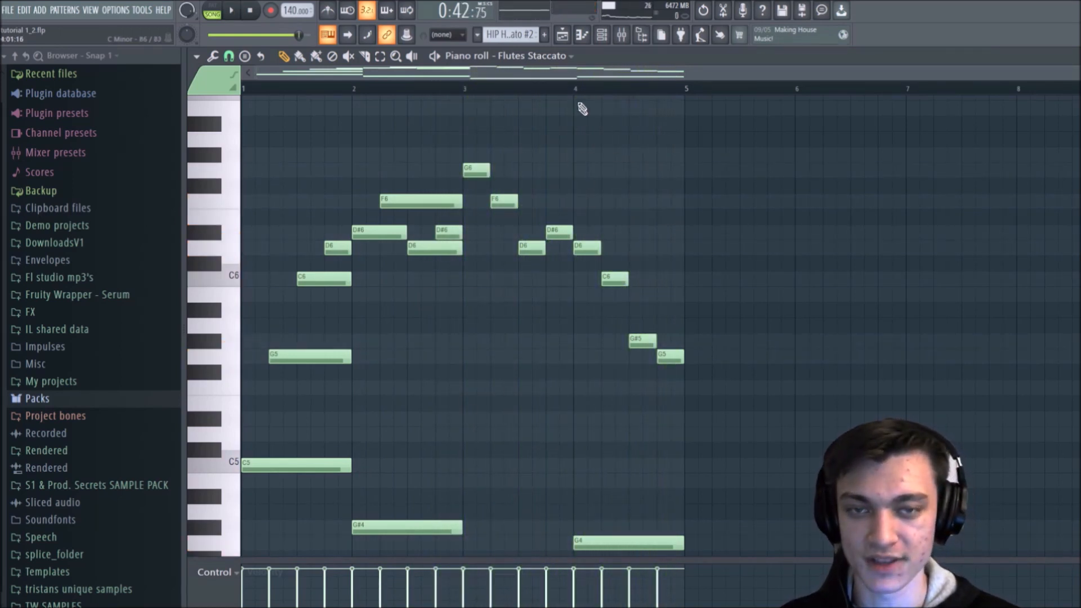
Step: Return to the playlist and open the mixer over its middle, starting from track 1
{"action": "left_click", "coordinate": [562, 36]}
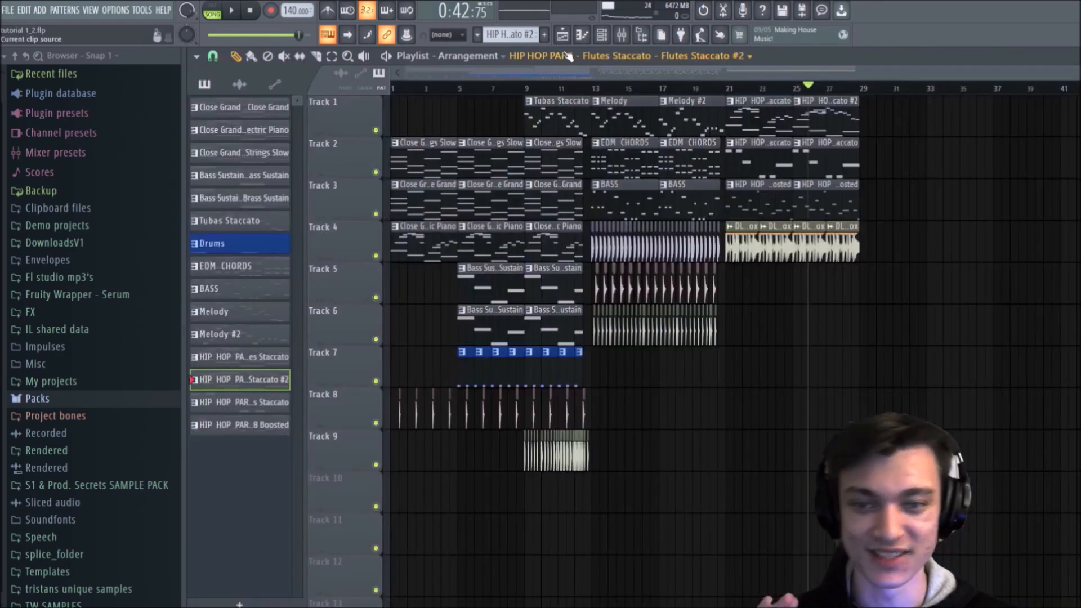
{"action": "left_click", "coordinate": [623, 35]}
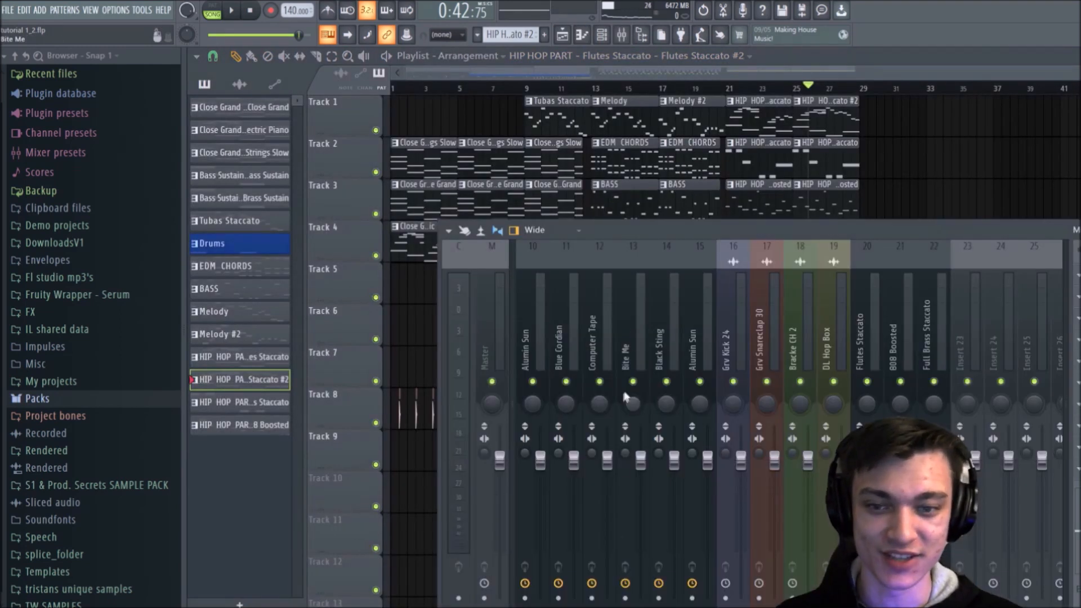
{"action": "left_click_drag", "start_coordinate": [820, 230], "coordinate": [648, 82]}
{"action": "scroll", "coordinate": [633, 188], "scroll_direction": "up", "scroll_amount": 5}
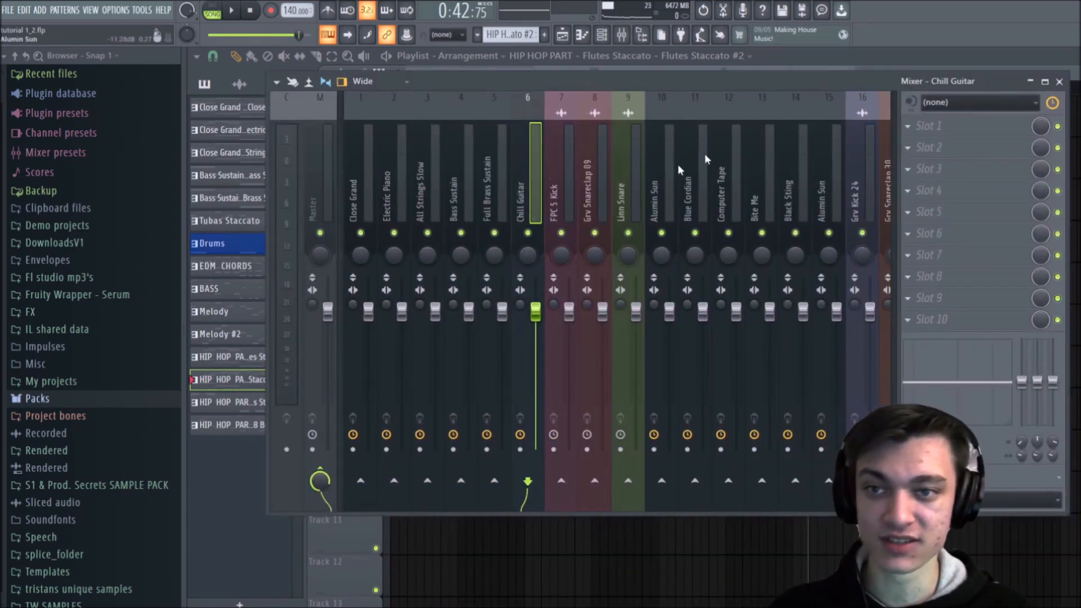
Step: Review the playlist, piano roll and channel rack in turn, closing the rack to finish on the playlist
{"action": "left_click", "coordinate": [563, 38]}
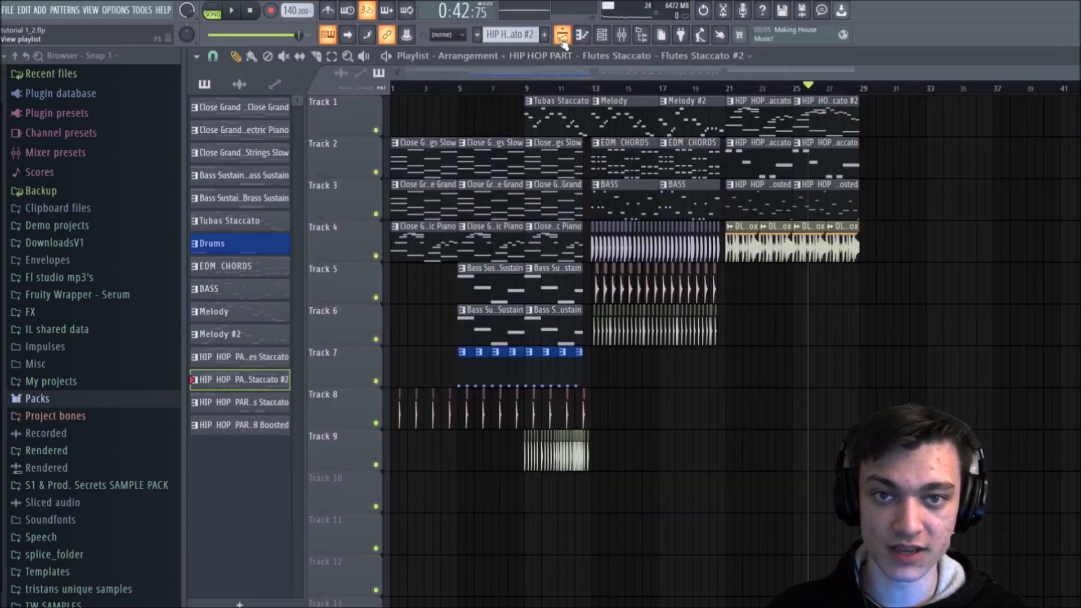
{"action": "left_click", "coordinate": [585, 41]}
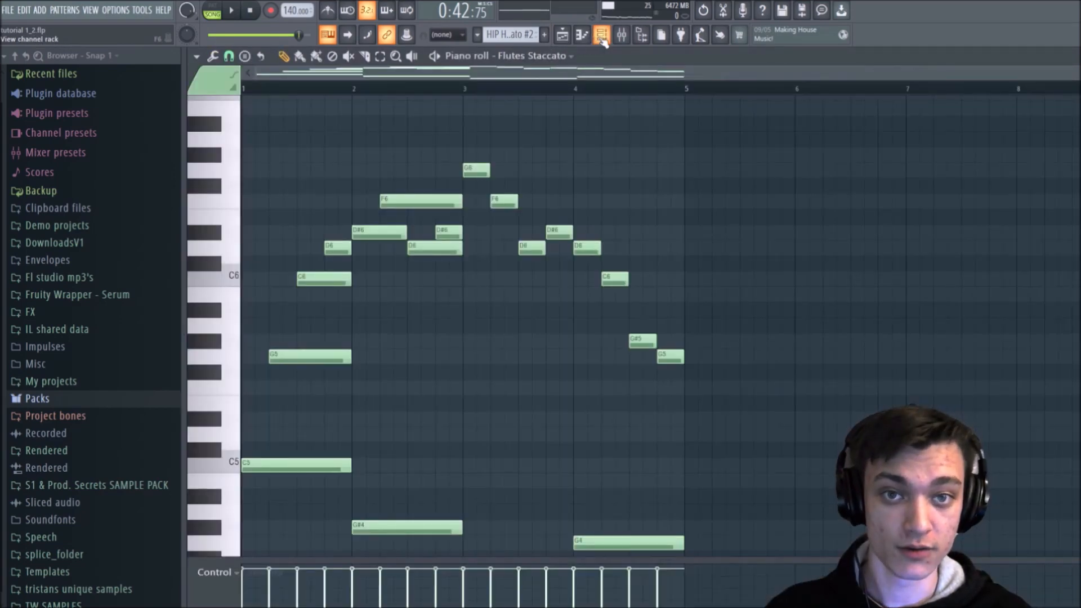
{"action": "left_click", "coordinate": [602, 39]}
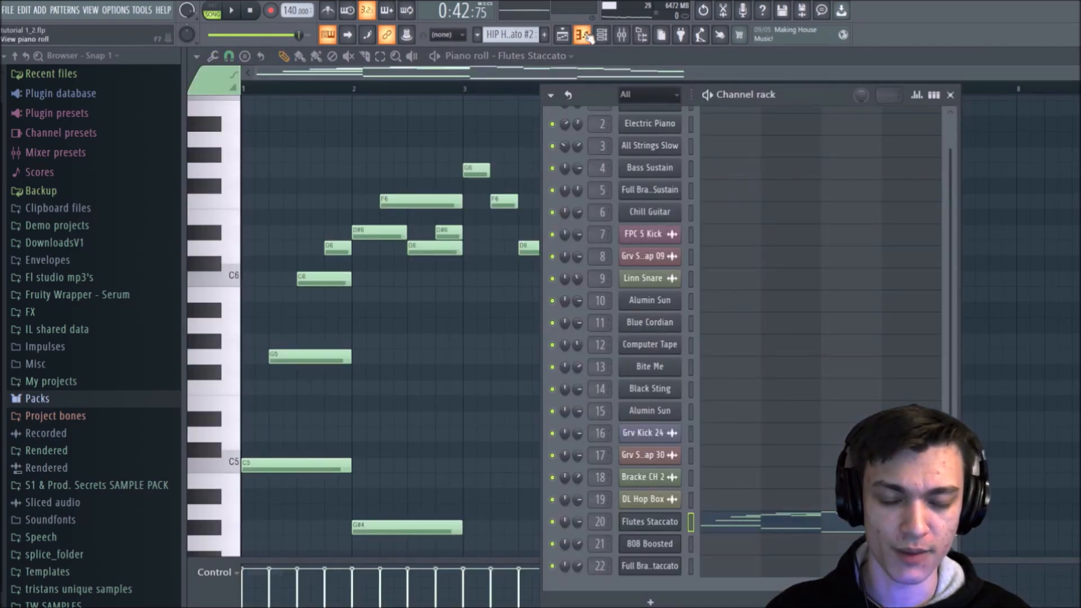
{"action": "left_click", "coordinate": [564, 36]}
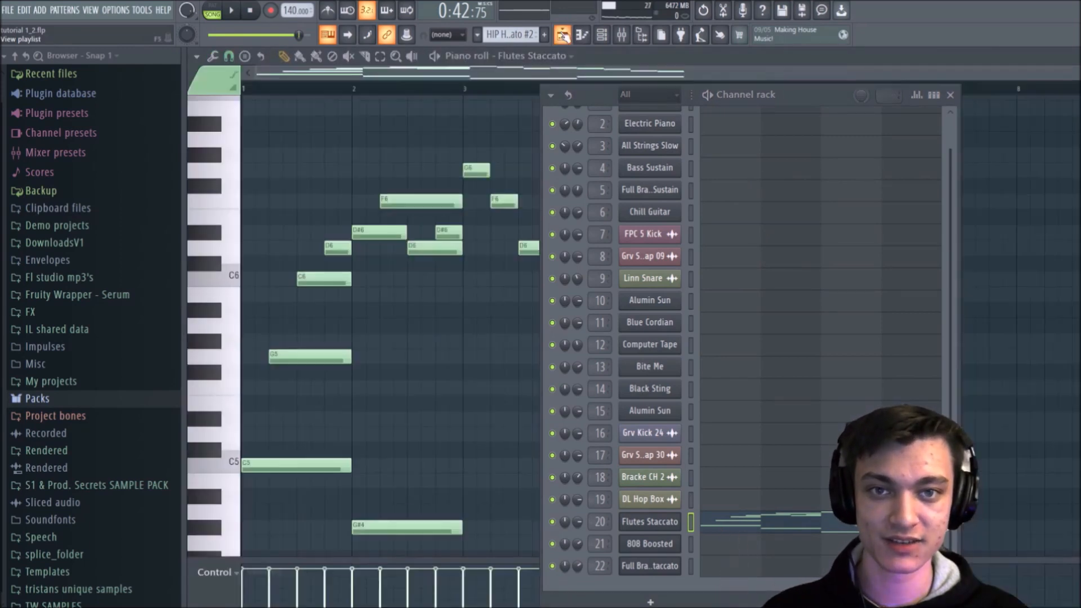
{"action": "left_click", "coordinate": [582, 34]}
{"action": "left_click", "coordinate": [562, 35]}
{"action": "left_click", "coordinate": [951, 95]}
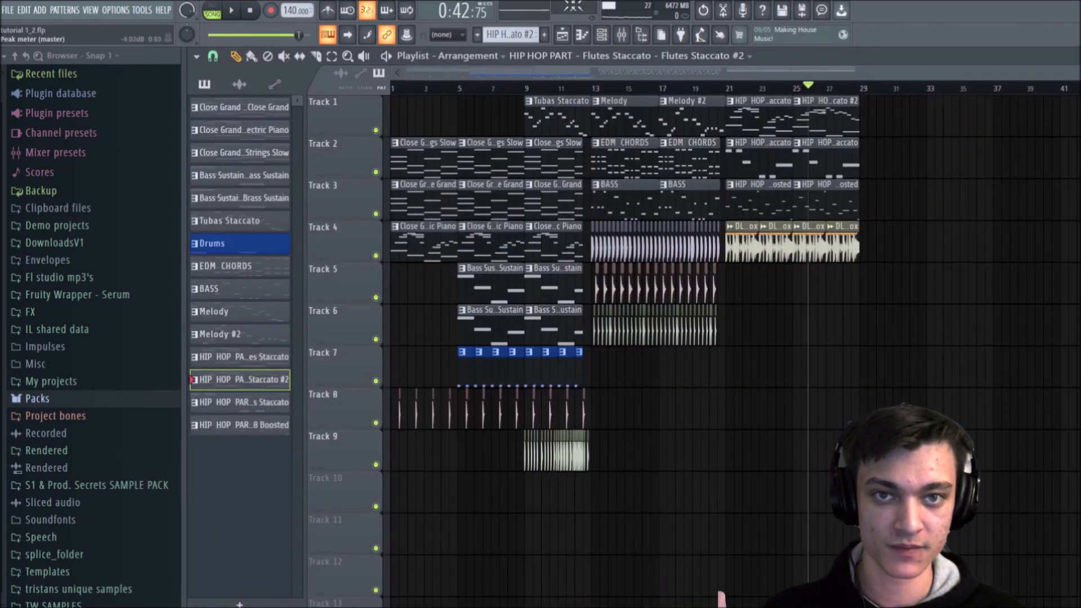
Step: Look through the piano roll, channel rack and mixer, closing the rack and mixer to leave the flute melody showing
{"action": "left_click", "coordinate": [582, 35]}
{"action": "left_click", "coordinate": [562, 35]}
{"action": "left_click", "coordinate": [581, 35]}
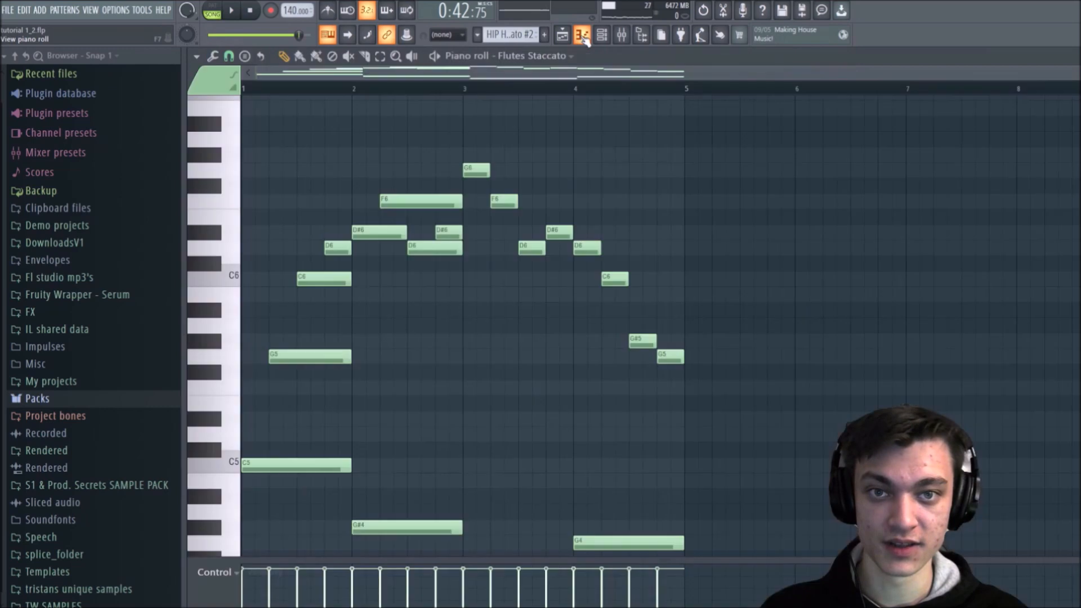
{"action": "left_click", "coordinate": [601, 35]}
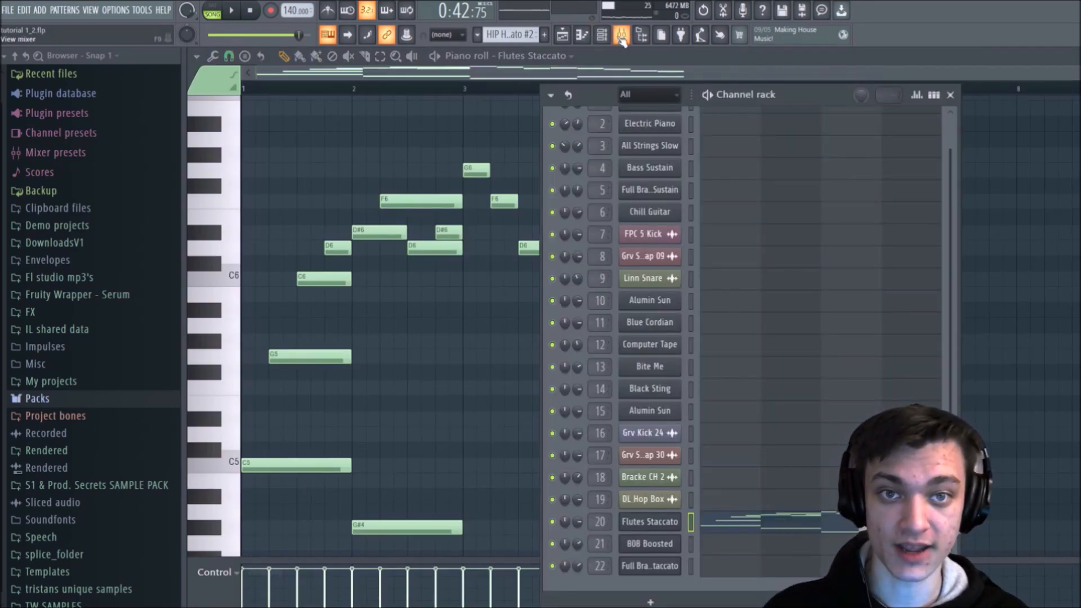
{"action": "left_click", "coordinate": [621, 36]}
{"action": "left_click", "coordinate": [951, 95]}
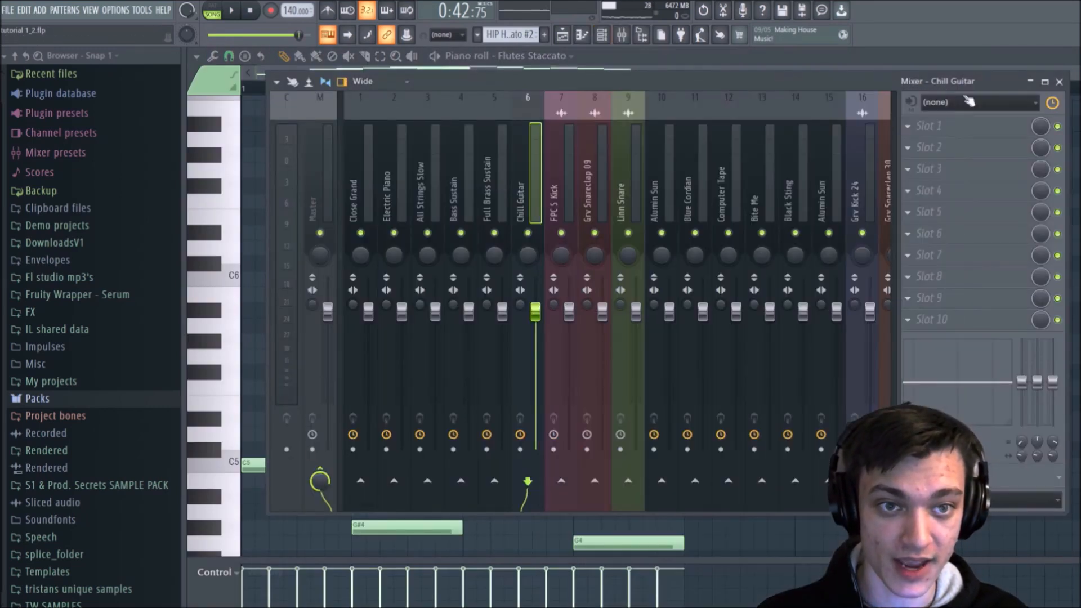
{"action": "left_click", "coordinate": [1070, 56]}
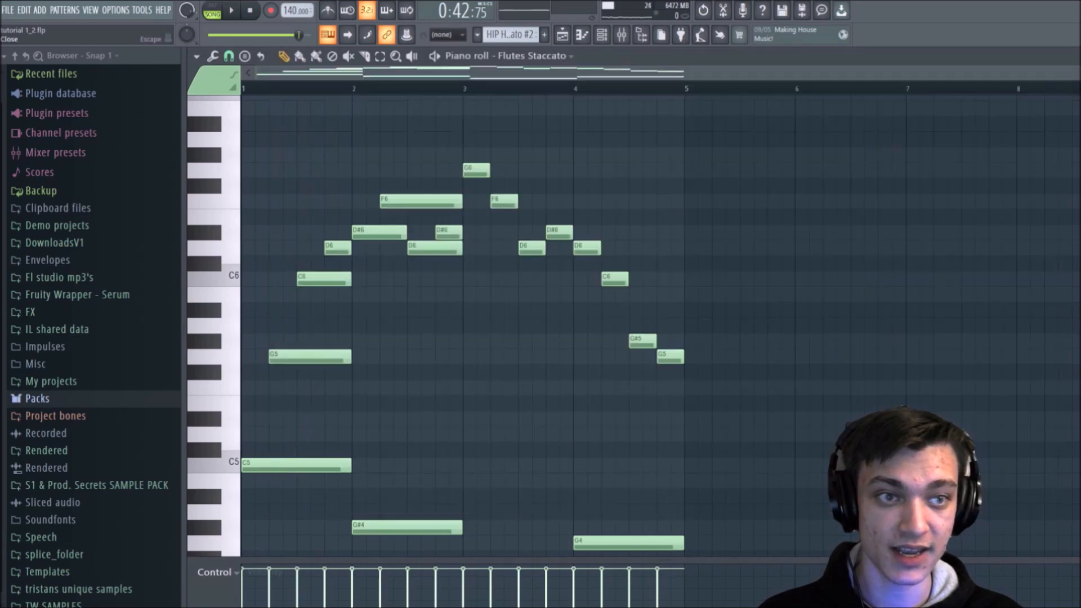
Step: Close the flute piano roll, open the mixer over the playlist and select the Close Grand track
{"action": "left_click", "coordinate": [1074, 55]}
{"action": "left_click_drag", "start_coordinate": [804, 82], "coordinate": [809, 109]}
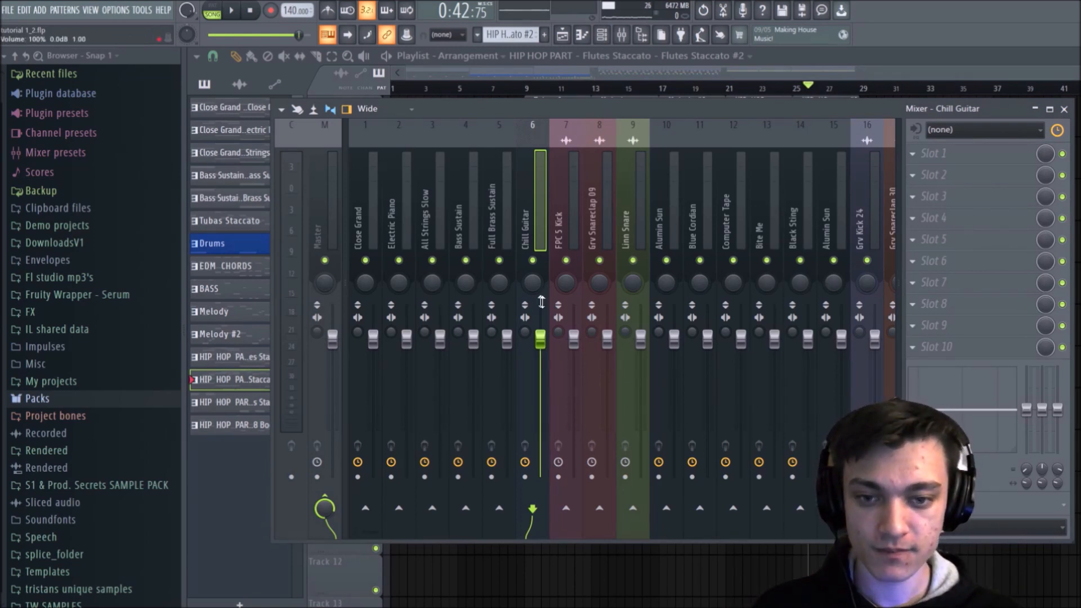
{"action": "left_click_drag", "start_coordinate": [598, 134], "coordinate": [408, 179]}
{"action": "left_click_drag", "start_coordinate": [365, 262], "coordinate": [366, 263]}
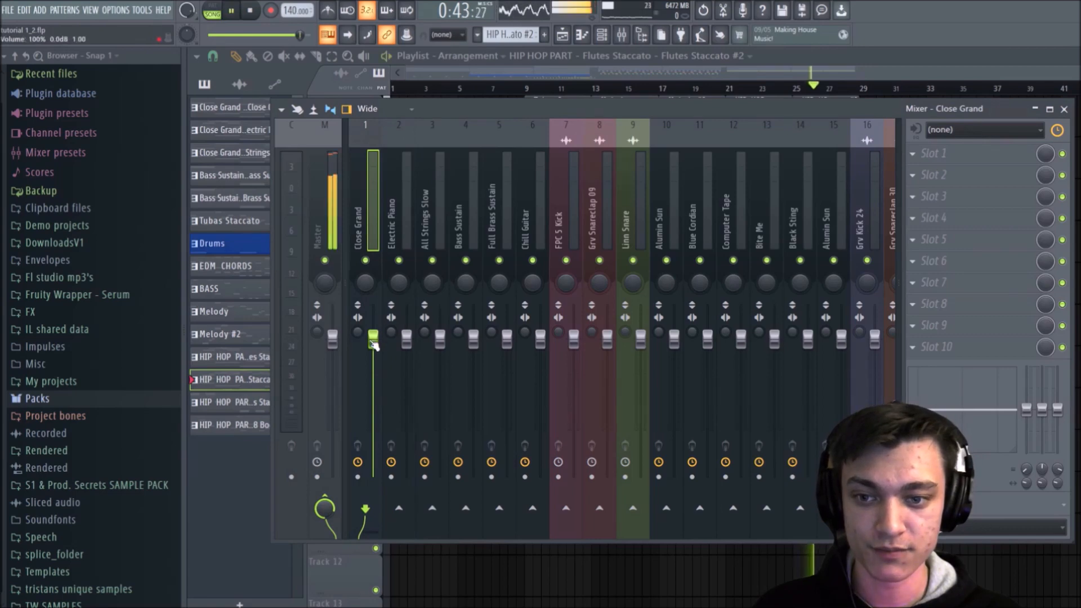
Step: Select the first four bars of the playlist as the playback loop and reopen the mixer so those bars stay visible
{"action": "left_click", "coordinate": [415, 79]}
{"action": "left_click_drag", "start_coordinate": [530, 92], "coordinate": [285, 92]}
{"action": "right_click", "coordinate": [507, 130]}
{"action": "left_click_drag", "start_coordinate": [528, 96], "coordinate": [451, 118]}
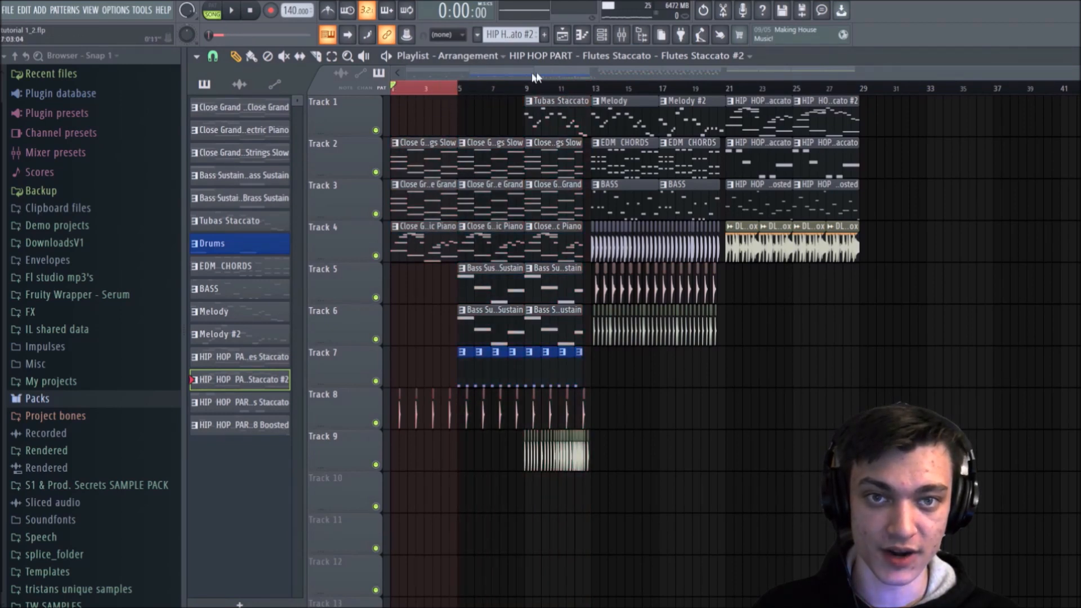
{"action": "left_click", "coordinate": [630, 41]}
{"action": "left_click_drag", "start_coordinate": [465, 103], "coordinate": [640, 109]}
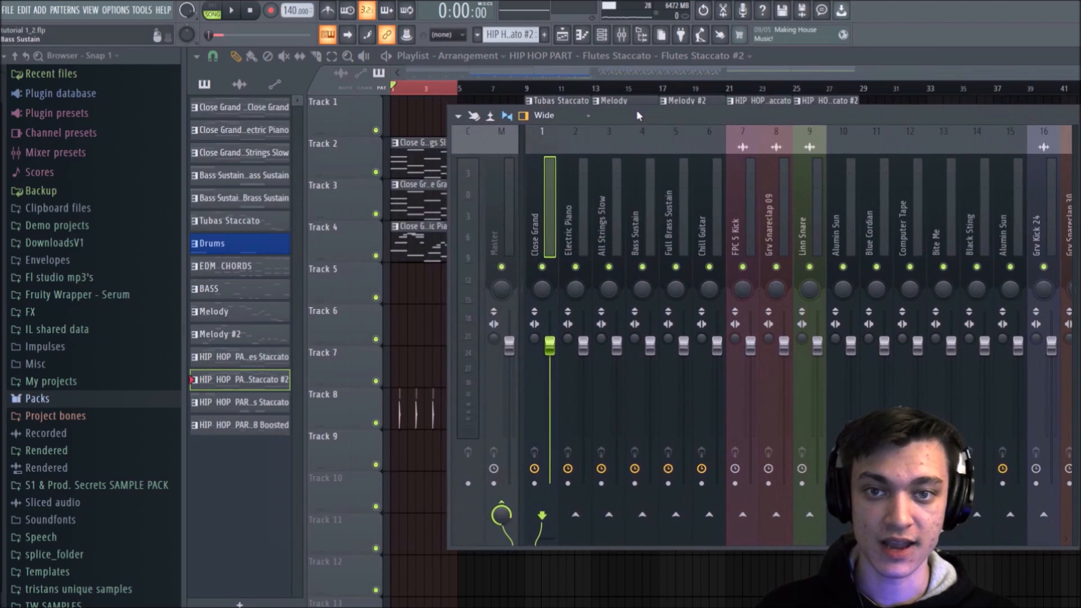
Step: Lower the volume faders of the Close Grand, Electric Piano and All Strings Slow mixer tracks during playback
{"action": "key", "text": "space"}
{"action": "left_click_drag", "start_coordinate": [551, 351], "coordinate": [551, 417]}
{"action": "left_click_drag", "start_coordinate": [584, 346], "coordinate": [584, 387]}
{"action": "left_click_drag", "start_coordinate": [617, 347], "coordinate": [617, 411]}
{"action": "key", "text": "space"}
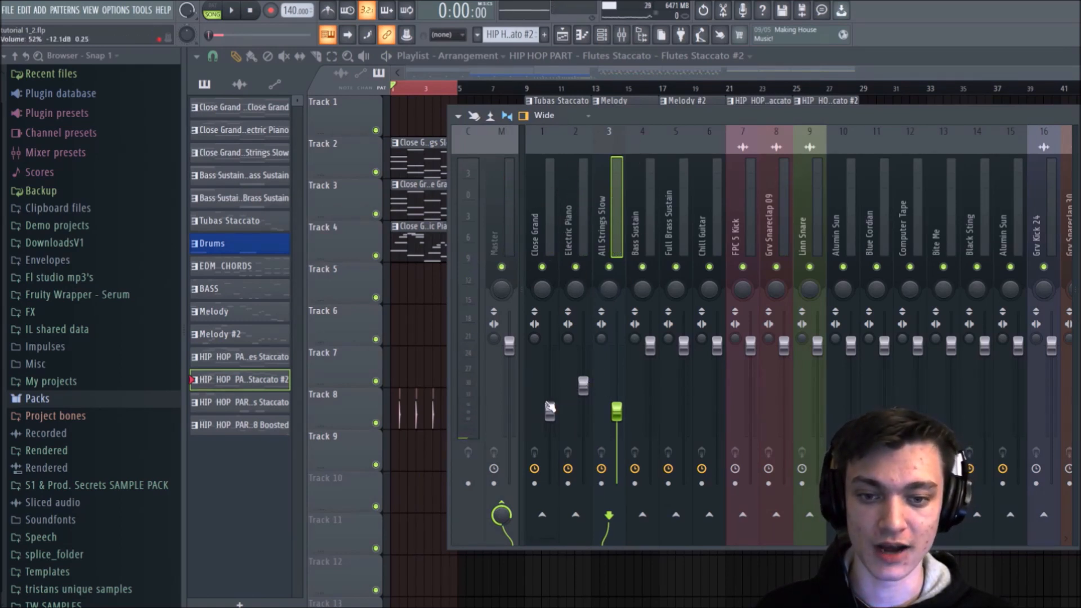
Step: Reset the Close Grand, Electric Piano and All Strings Slow faders to their default volume
{"action": "right_click", "coordinate": [549, 411]}
{"action": "left_click", "coordinate": [571, 430]}
{"action": "right_click", "coordinate": [583, 385]}
{"action": "left_click", "coordinate": [597, 393]}
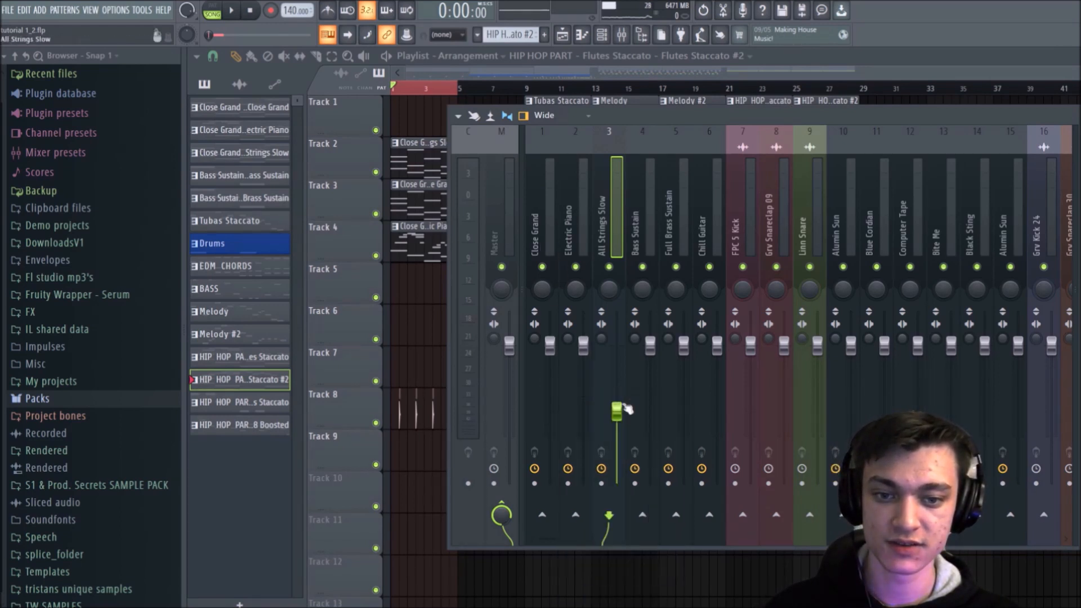
{"action": "right_click", "coordinate": [617, 411]}
{"action": "left_click", "coordinate": [636, 415]}
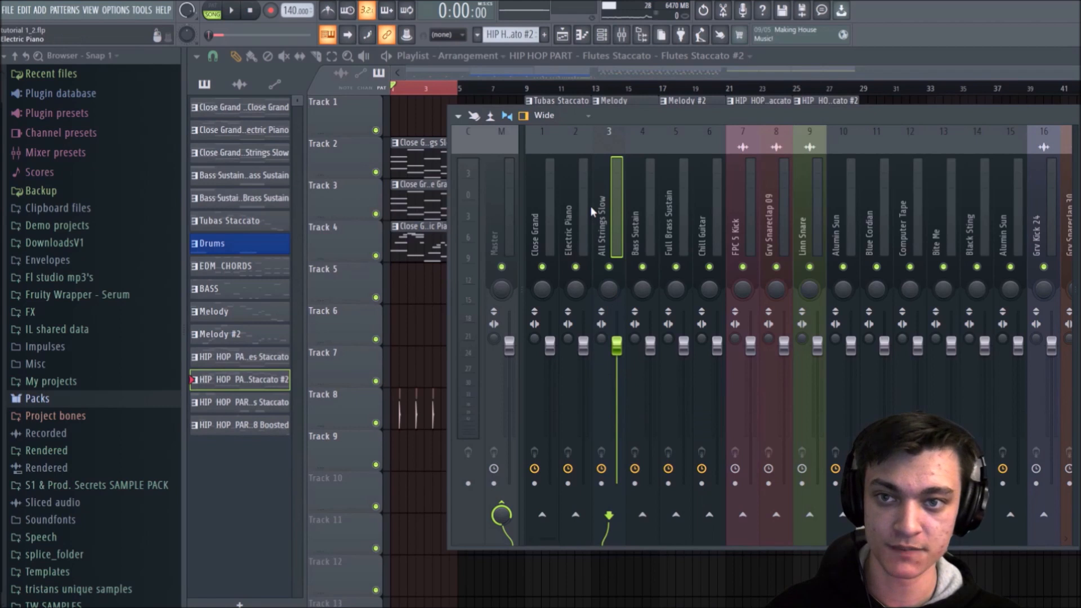
Step: Play the looped intro, solo the Electric Piano track in the mixer and listen again
{"action": "key", "text": "space"}
{"action": "left_click", "coordinate": [556, 181]}
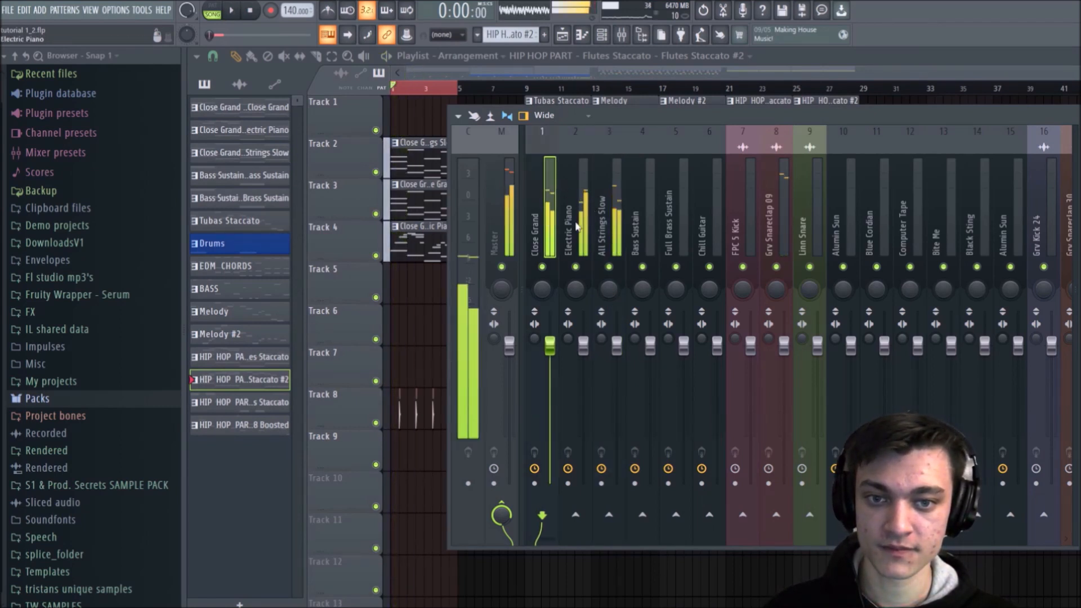
{"action": "key", "text": "space"}
{"action": "right_click", "coordinate": [575, 267]}
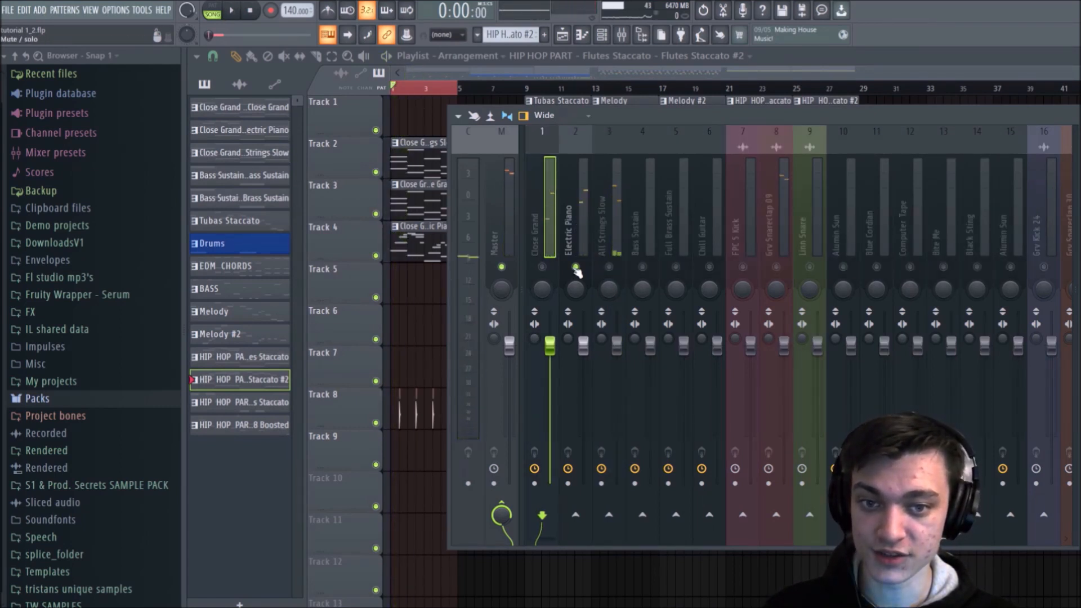
{"action": "key", "text": "space"}
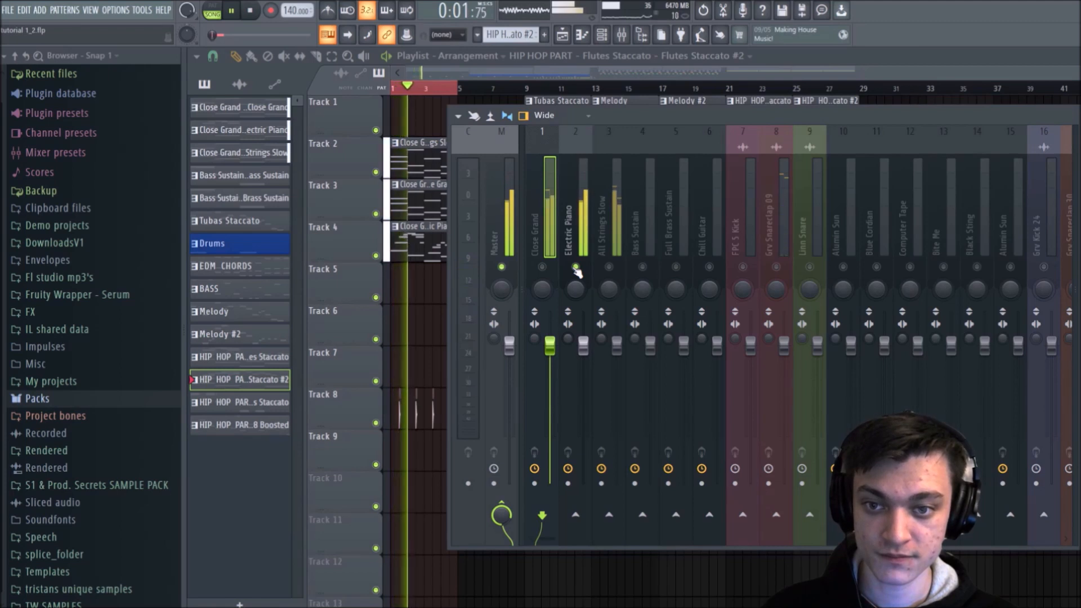
{"action": "key", "text": "space"}
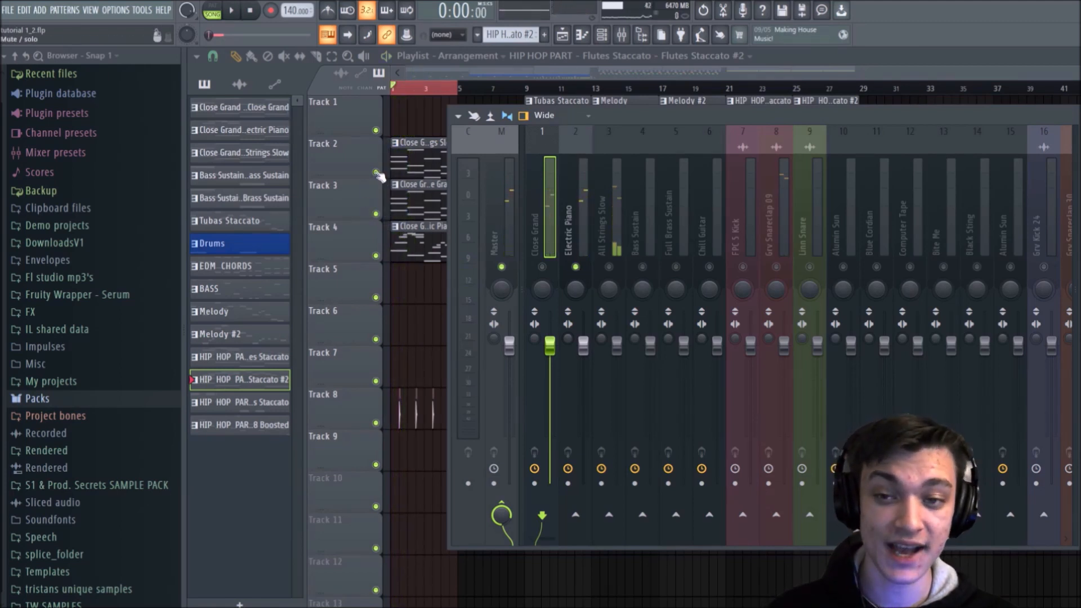
Step: Solo playlist Track 2 and play it back, first in the playlist and again with the mixer open
{"action": "right_click", "coordinate": [378, 172]}
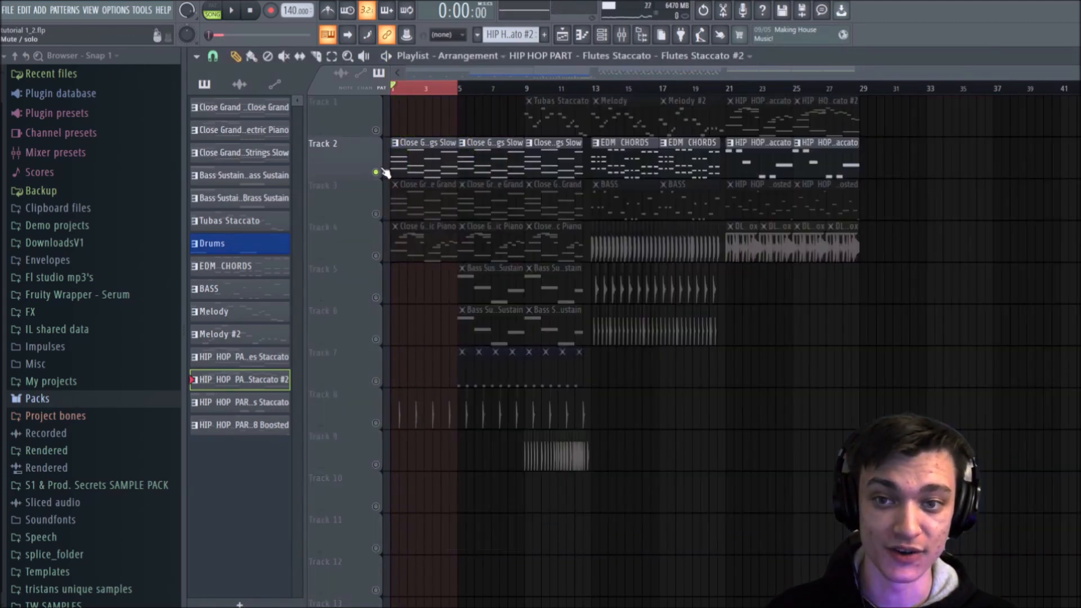
{"action": "key", "text": "space"}
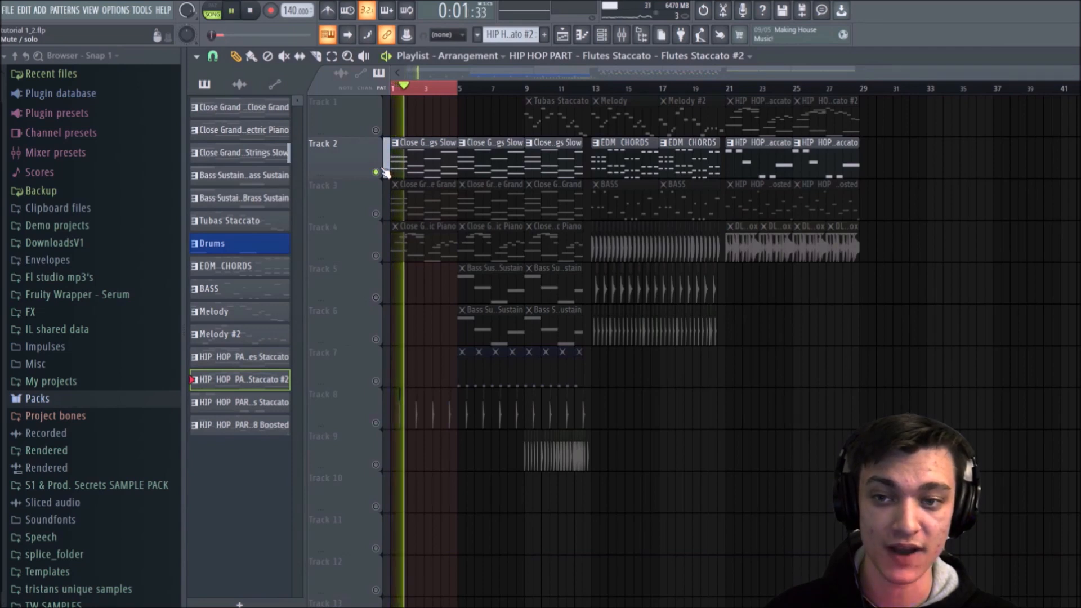
{"action": "key", "text": "space"}
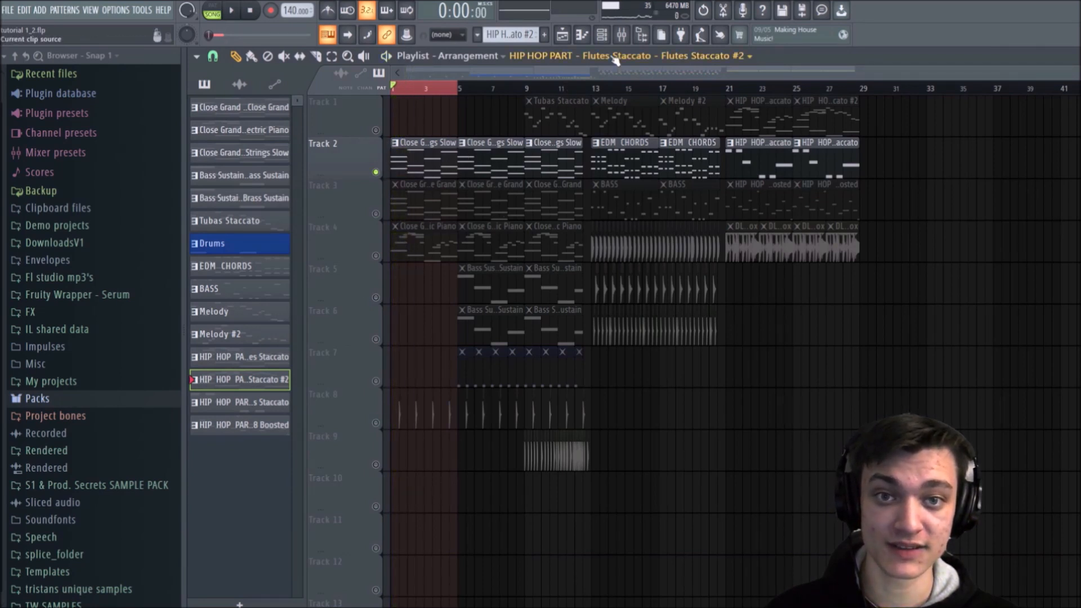
{"action": "key", "text": "F9"}
{"action": "key", "text": "space"}
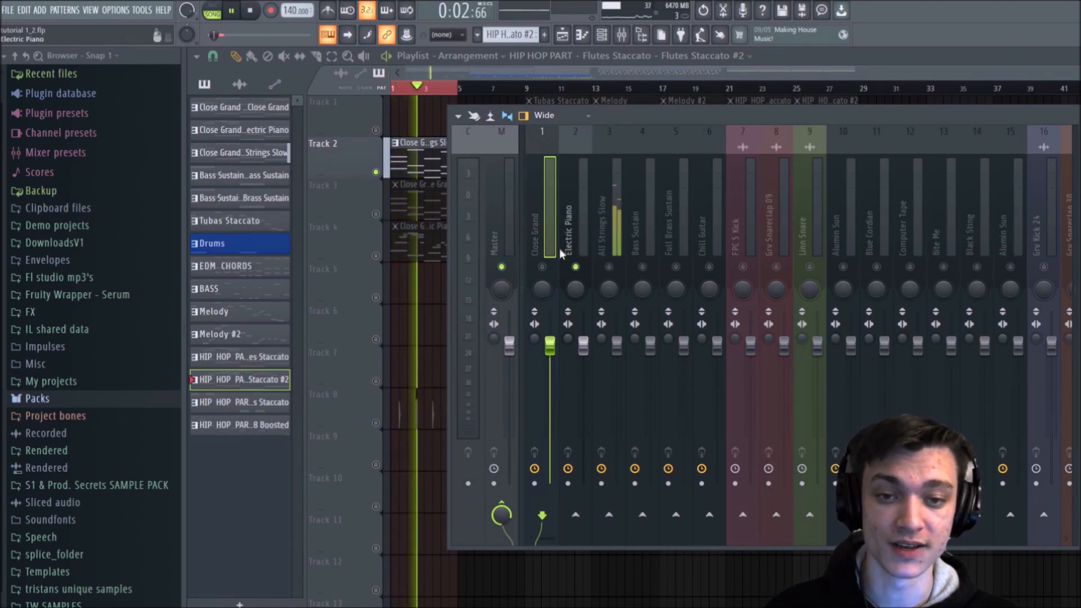
Step: Solo All Strings Slow in the mixer, return the solo to Electric Piano and unsolo playlist Track 2
{"action": "right_click", "coordinate": [575, 268]}
{"action": "right_click", "coordinate": [609, 267]}
{"action": "key", "text": "space"}
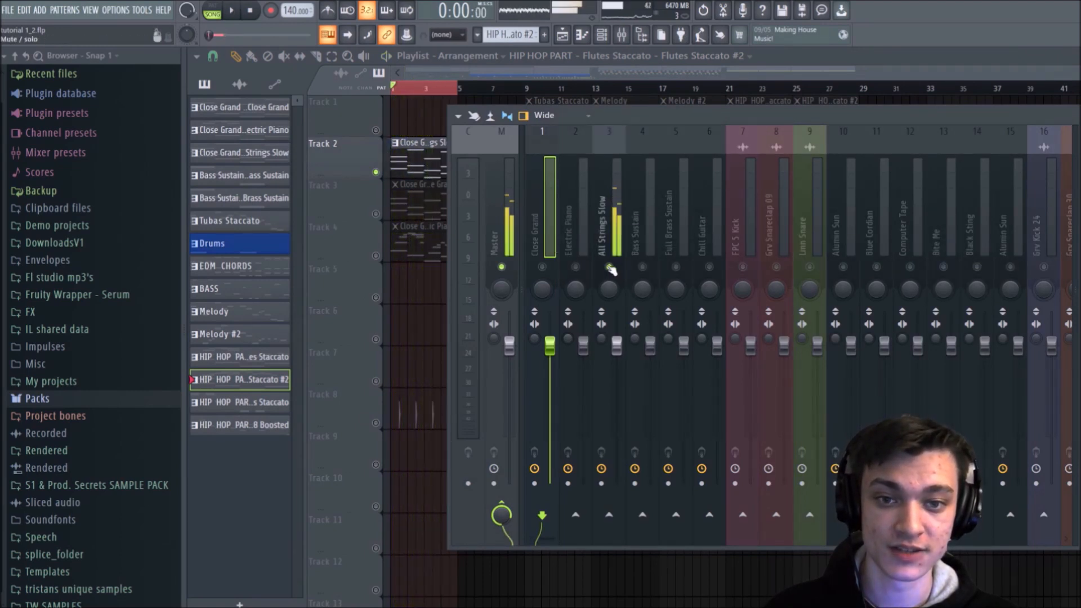
{"action": "right_click", "coordinate": [575, 267]}
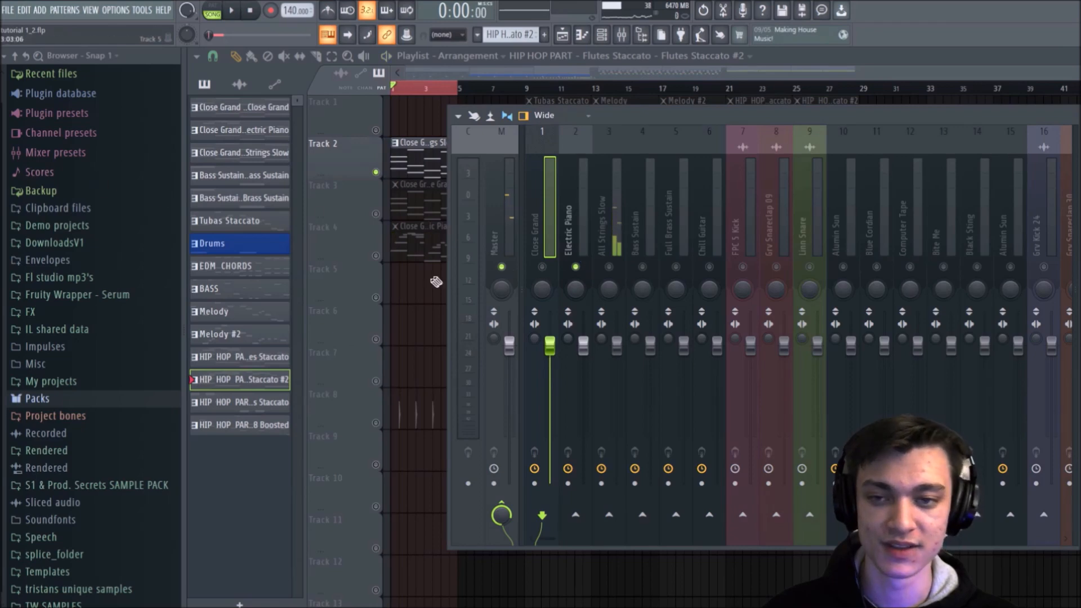
{"action": "right_click", "coordinate": [375, 173]}
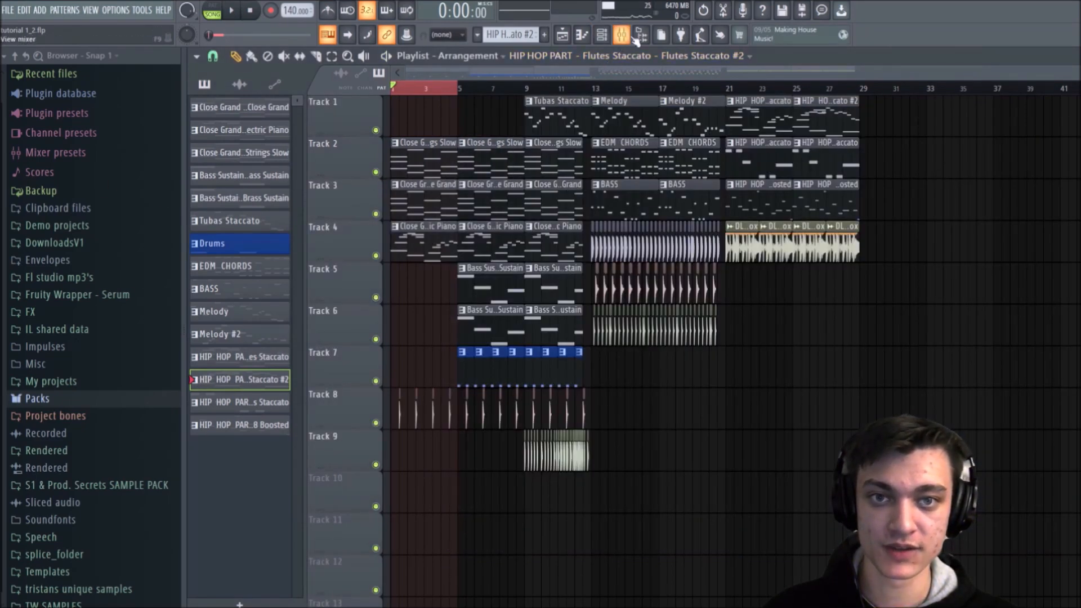
Step: Select the Electric Piano mixer track while playing and reposition the mixer so its effect slots are in view
{"action": "key", "text": "F9"}
{"action": "left_click", "coordinate": [583, 232]}
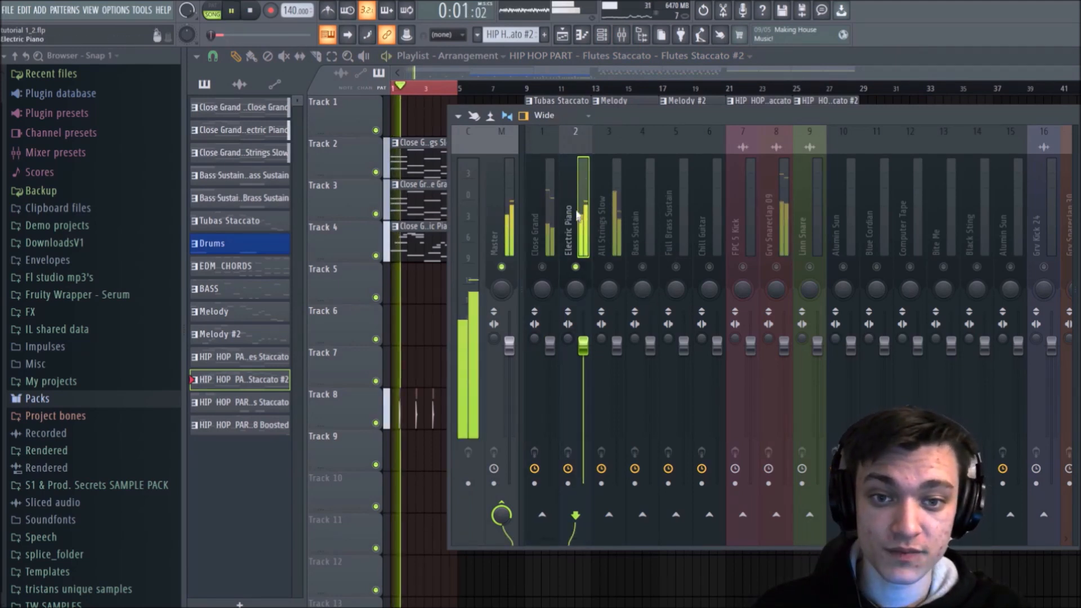
{"action": "left_click_drag", "start_coordinate": [617, 118], "coordinate": [439, 106]}
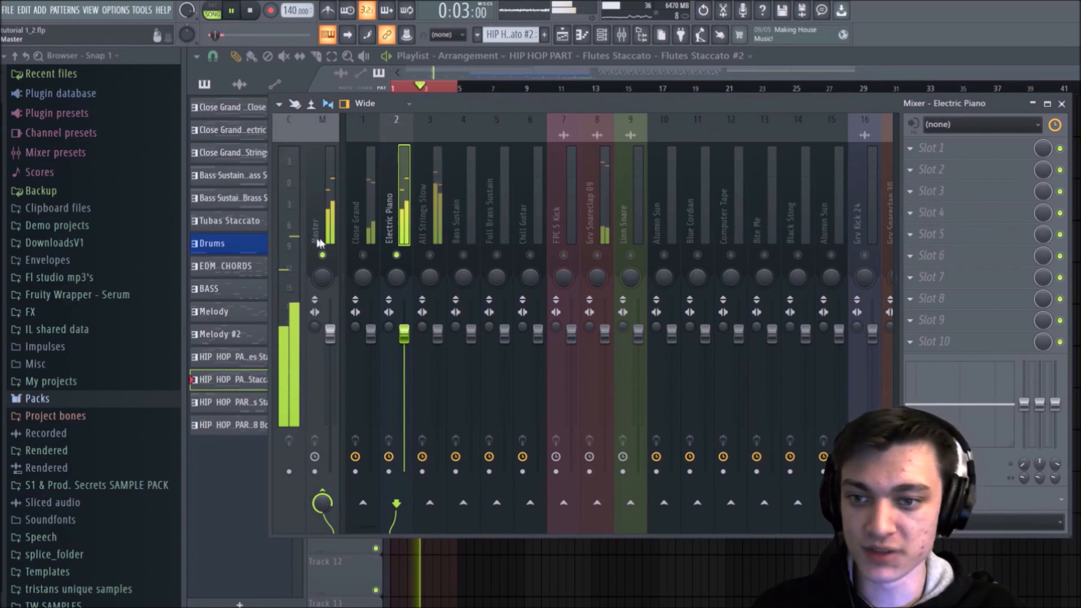
{"action": "key", "text": "space"}
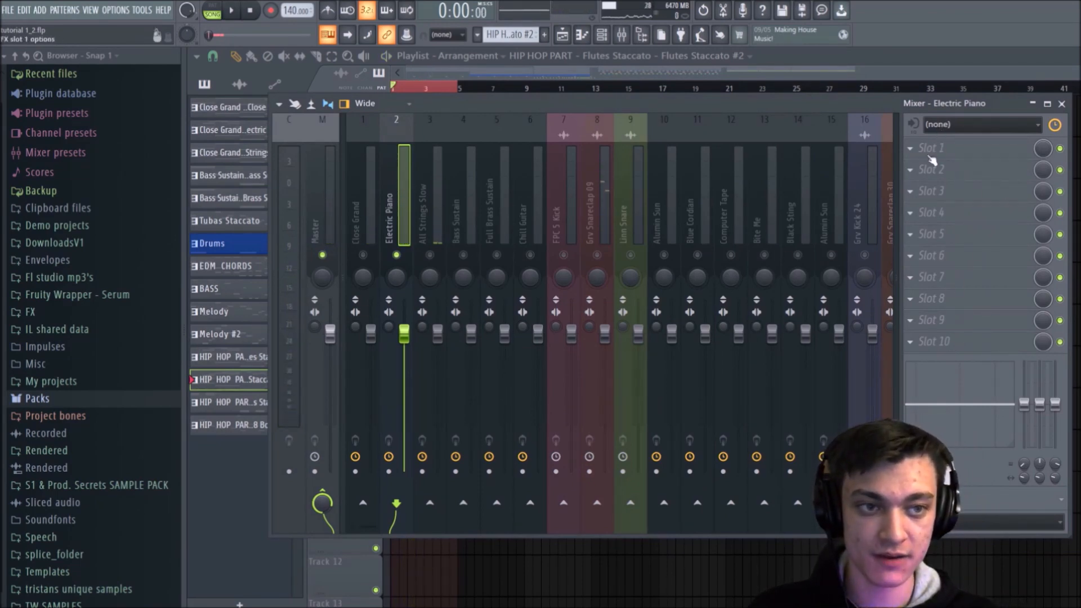
Step: Load Fruity Reeverb 2 into the Electric Piano track's first effect slot and play the loop
{"action": "left_click", "coordinate": [933, 148]}
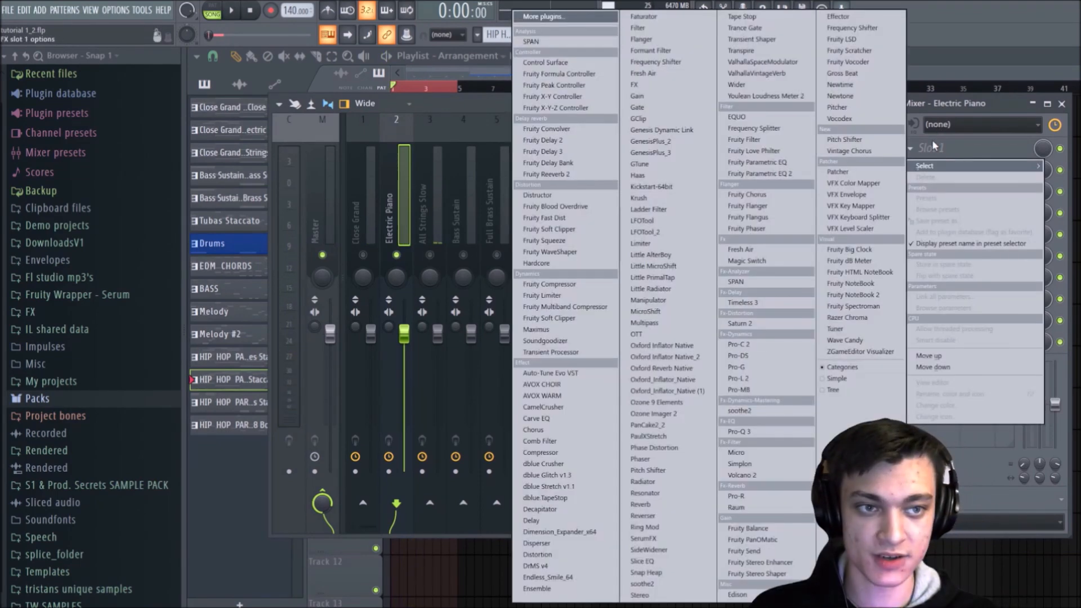
{"action": "left_click", "coordinate": [576, 174]}
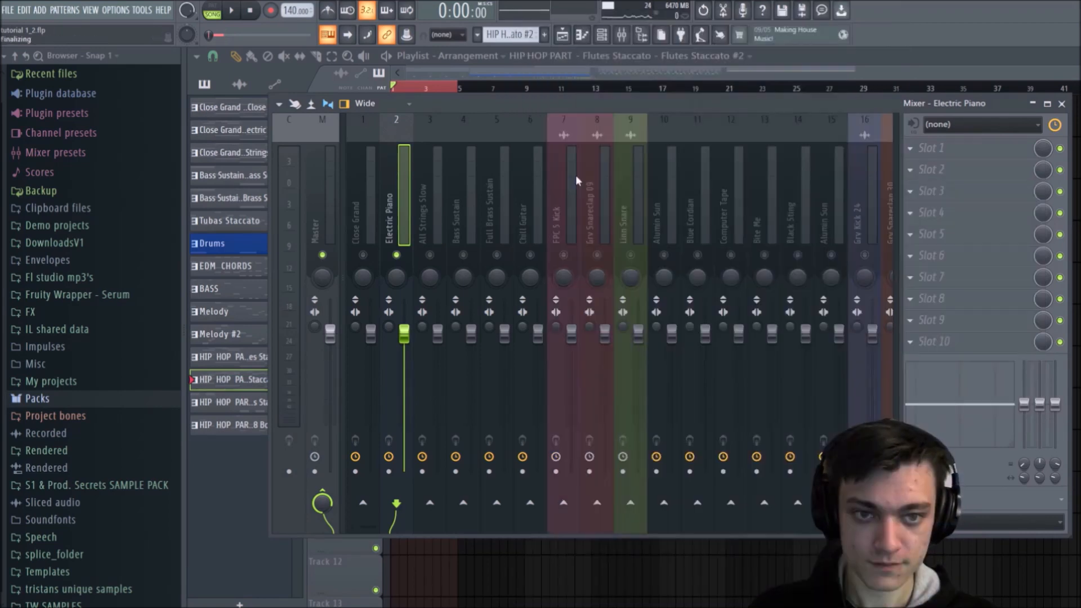
{"action": "left_click_drag", "start_coordinate": [532, 235], "coordinate": [552, 255]}
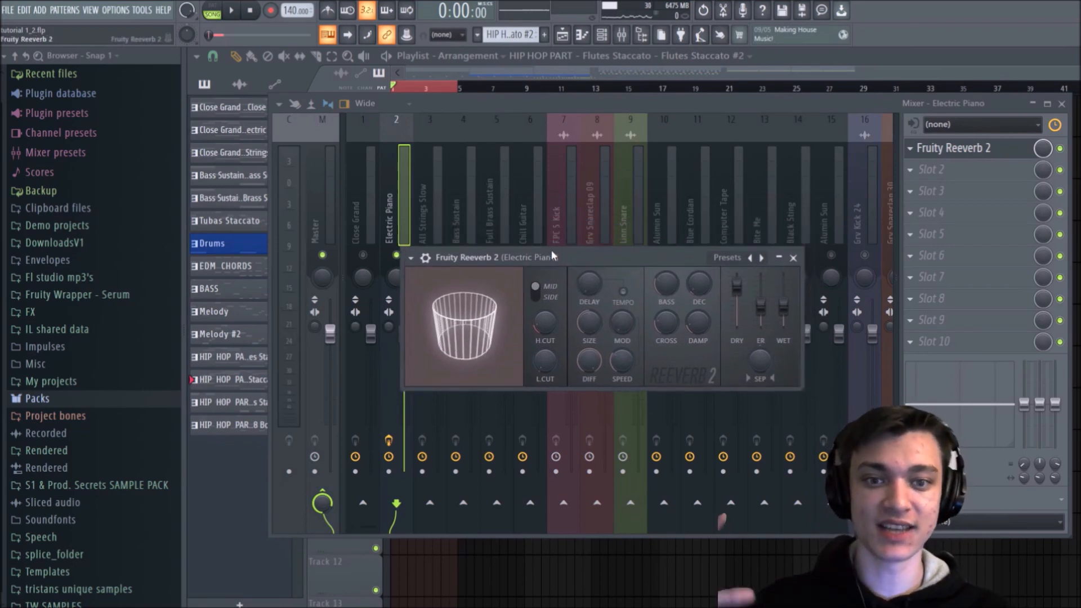
{"action": "key", "text": "space"}
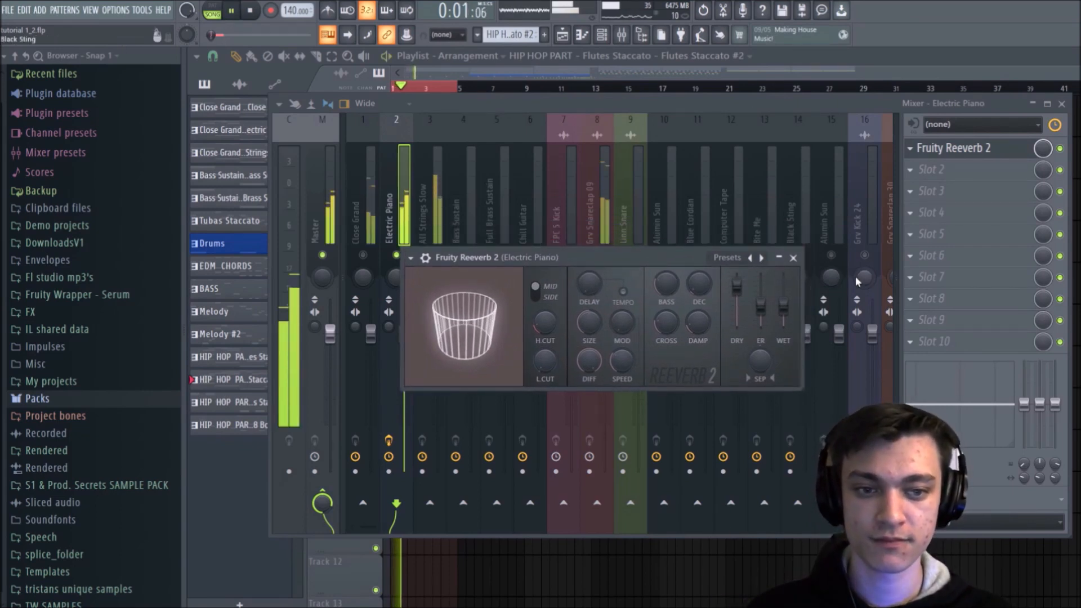
{"action": "key", "text": "space"}
Step: Raise the reverb's wet level, listen to the result and close the plugin window
{"action": "left_click_drag", "start_coordinate": [783, 306], "coordinate": [784, 291]}
{"action": "key", "text": "space"}
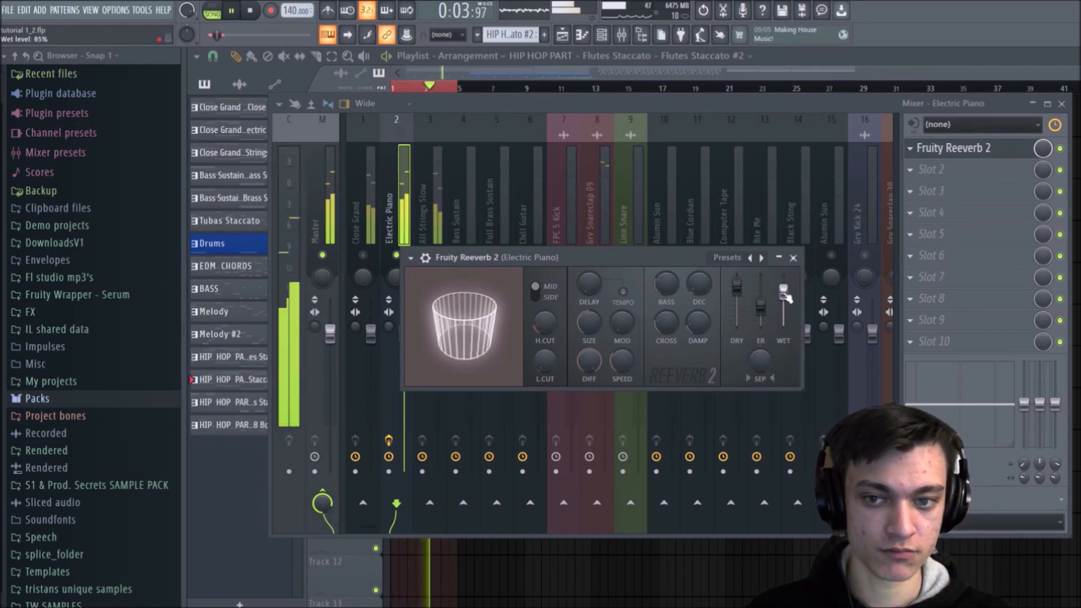
{"action": "left_click", "coordinate": [796, 263]}
{"action": "key", "text": "space"}
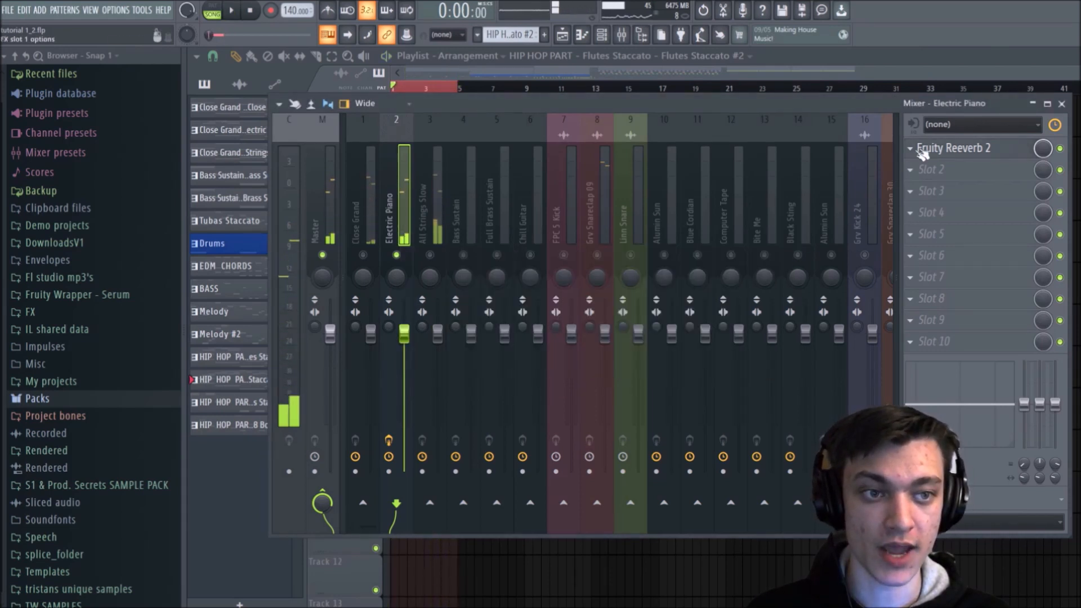
Step: Move Fruity Reeverb 2 down to the second effect slot, leaving the first slot free
{"action": "left_click_drag", "start_coordinate": [952, 147], "coordinate": [946, 234]}
{"action": "scroll", "coordinate": [942, 261], "scroll_direction": "down", "scroll_amount": 1}
{"action": "scroll", "coordinate": [942, 261], "scroll_direction": "up", "scroll_amount": 3}
{"action": "scroll", "coordinate": [942, 197], "scroll_direction": "down", "scroll_amount": 1}
{"action": "scroll", "coordinate": [942, 218], "scroll_direction": "up", "scroll_amount": 1}
{"action": "scroll", "coordinate": [942, 218], "scroll_direction": "down", "scroll_amount": 2}
{"action": "scroll", "coordinate": [942, 239], "scroll_direction": "up", "scroll_amount": 1}
{"action": "scroll", "coordinate": [942, 219], "scroll_direction": "down", "scroll_amount": 2}
{"action": "scroll", "coordinate": [942, 218], "scroll_direction": "up", "scroll_amount": 5}
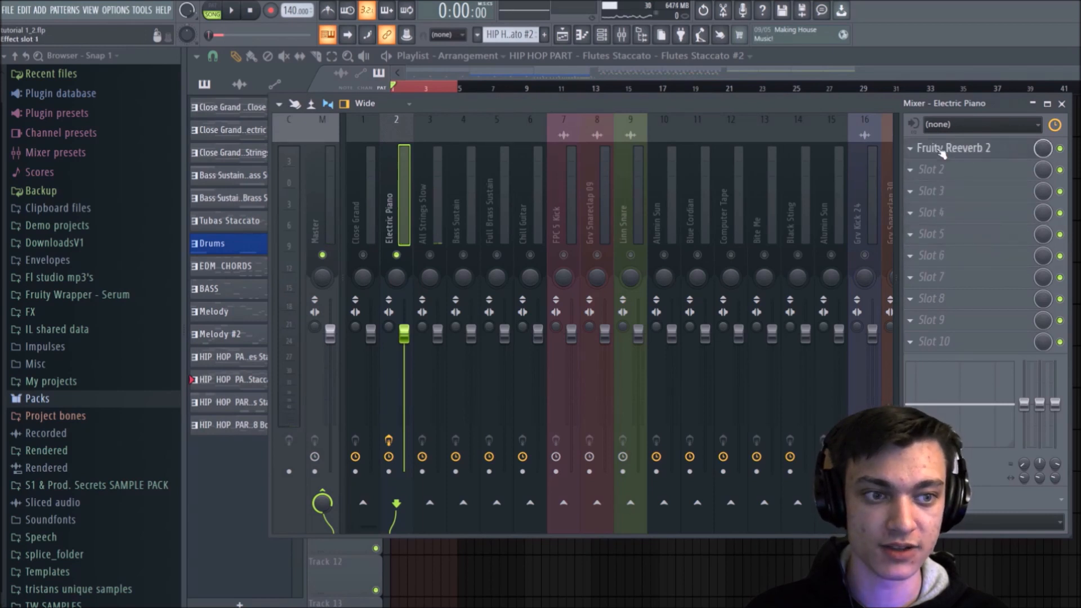
{"action": "scroll", "coordinate": [942, 154], "scroll_direction": "down", "scroll_amount": 1}
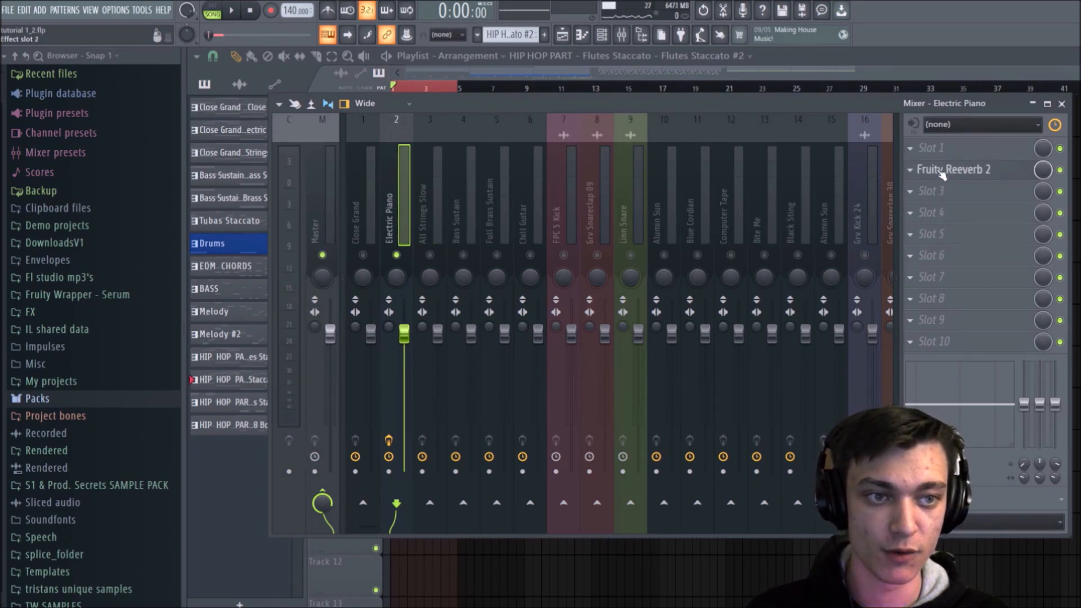
Step: Load Fruity Delay Bank into the first effect slot, audition it on the loop and close its window
{"action": "left_click", "coordinate": [948, 146]}
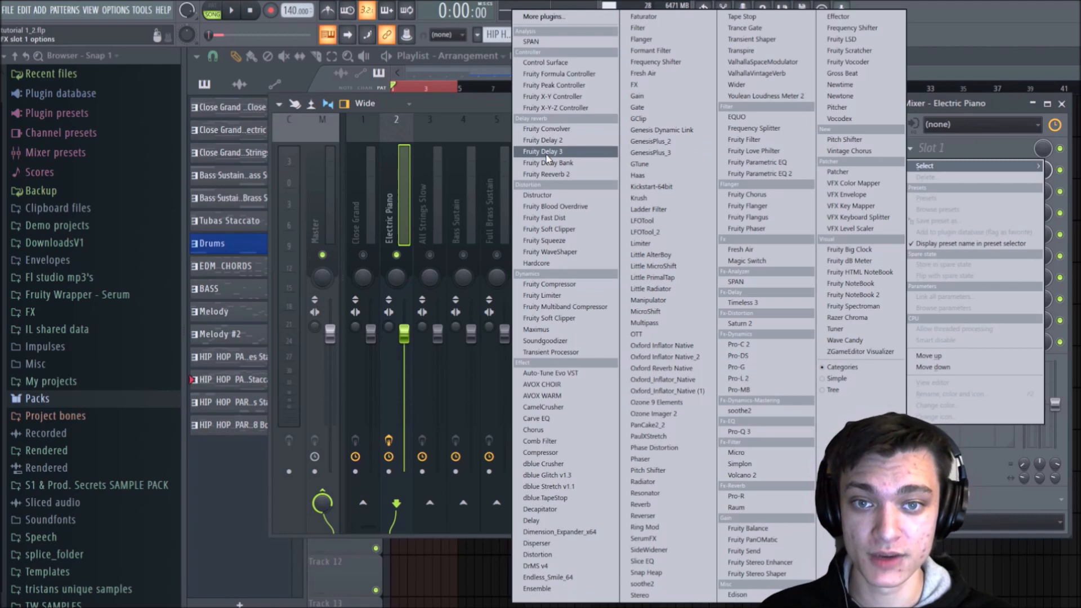
{"action": "left_click", "coordinate": [530, 163]}
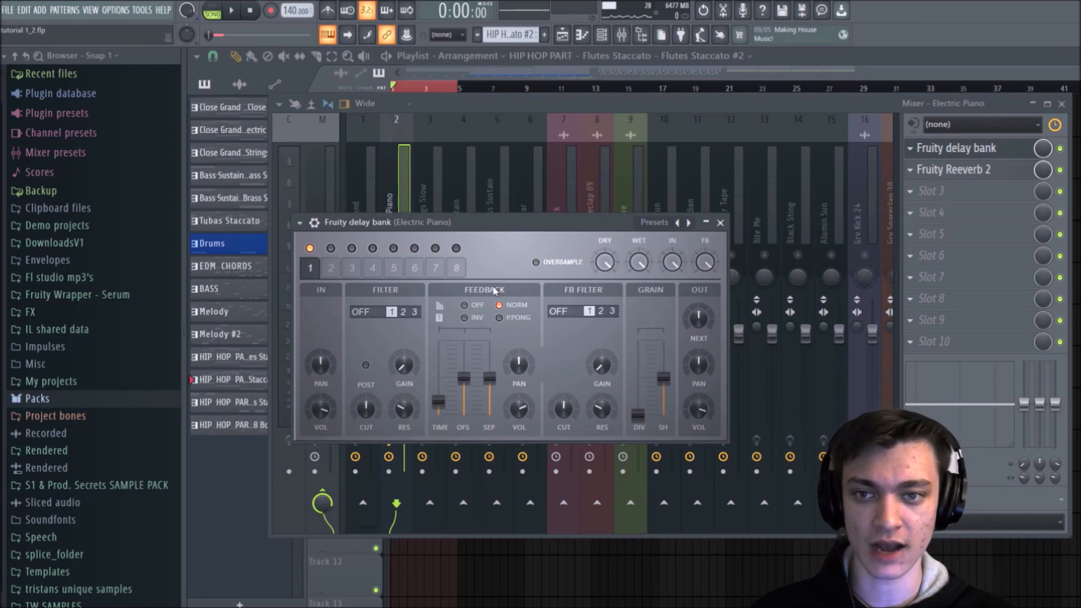
{"action": "key", "text": "space"}
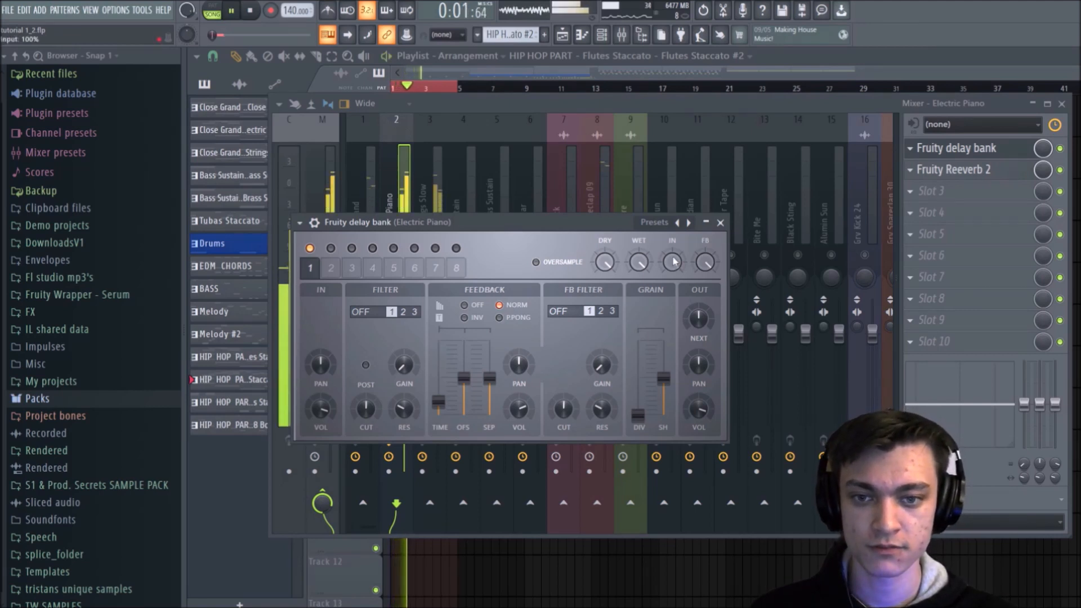
{"action": "left_click", "coordinate": [726, 223]}
{"action": "key", "text": "space"}
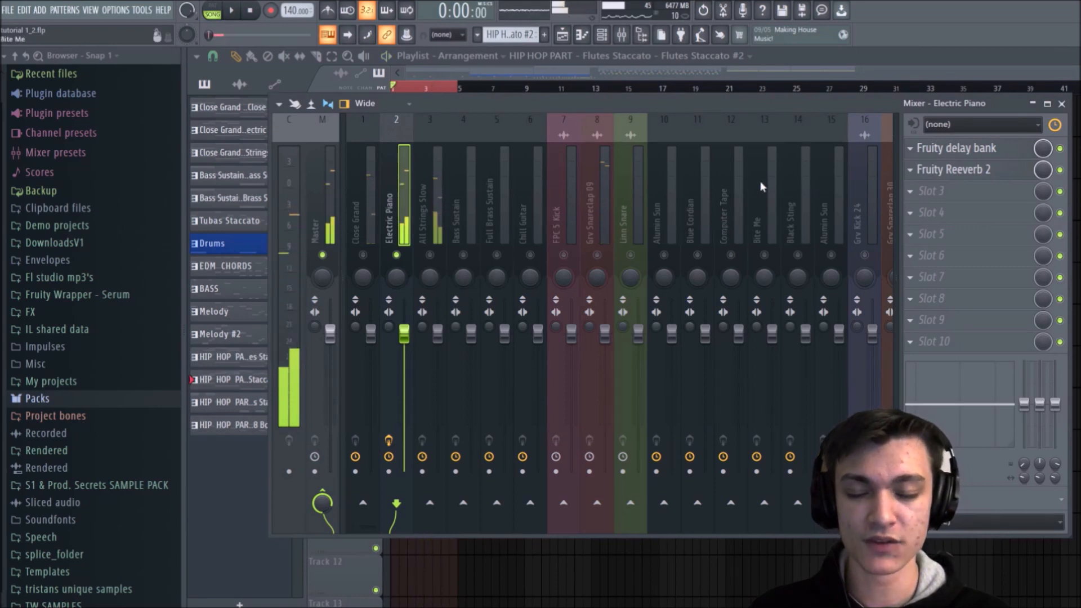
Step: Toggle the Electric Piano's delay and reverb effects during playback to compare the dry and processed sound
{"action": "left_click", "coordinate": [1062, 148]}
{"action": "key", "text": "space"}
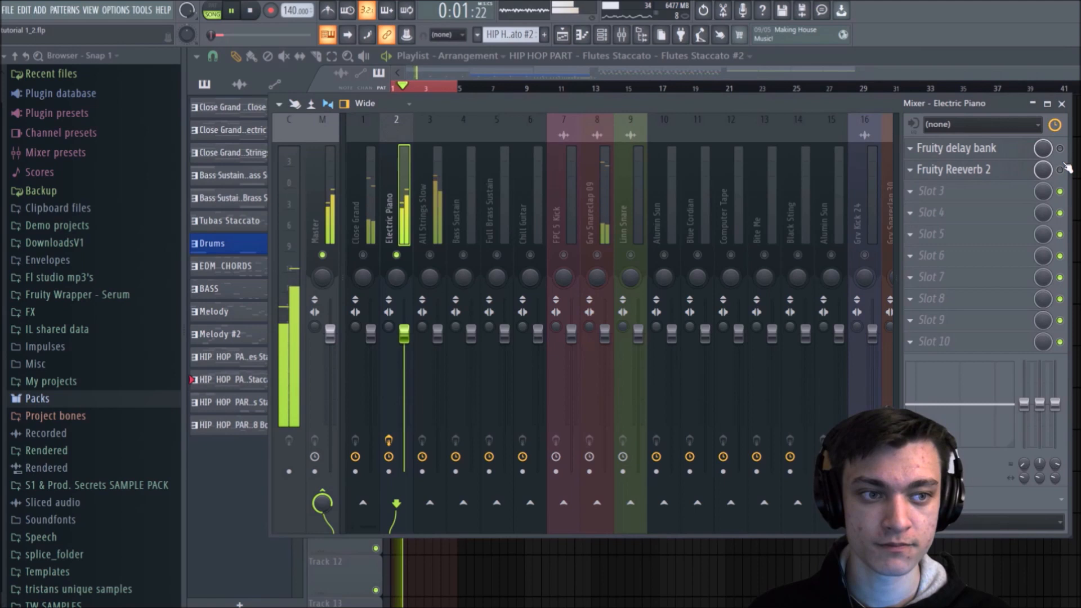
{"action": "left_click", "coordinate": [1061, 150]}
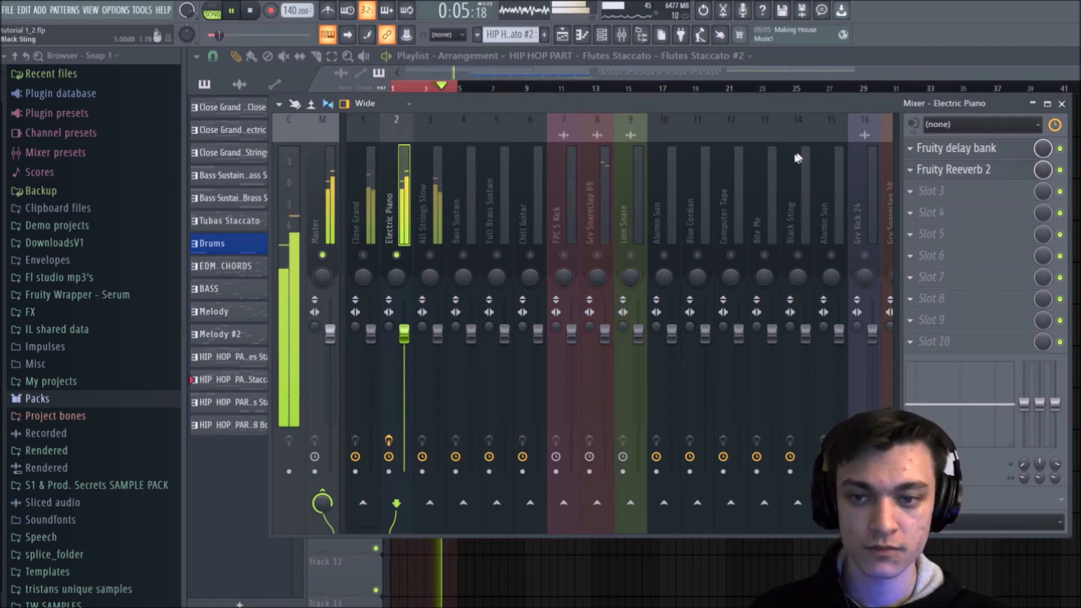
Step: Solo the All Strings Slow mixer track and play the loop briefly to hear it alone
{"action": "key", "text": "space"}
{"action": "left_click", "coordinate": [437, 220]}
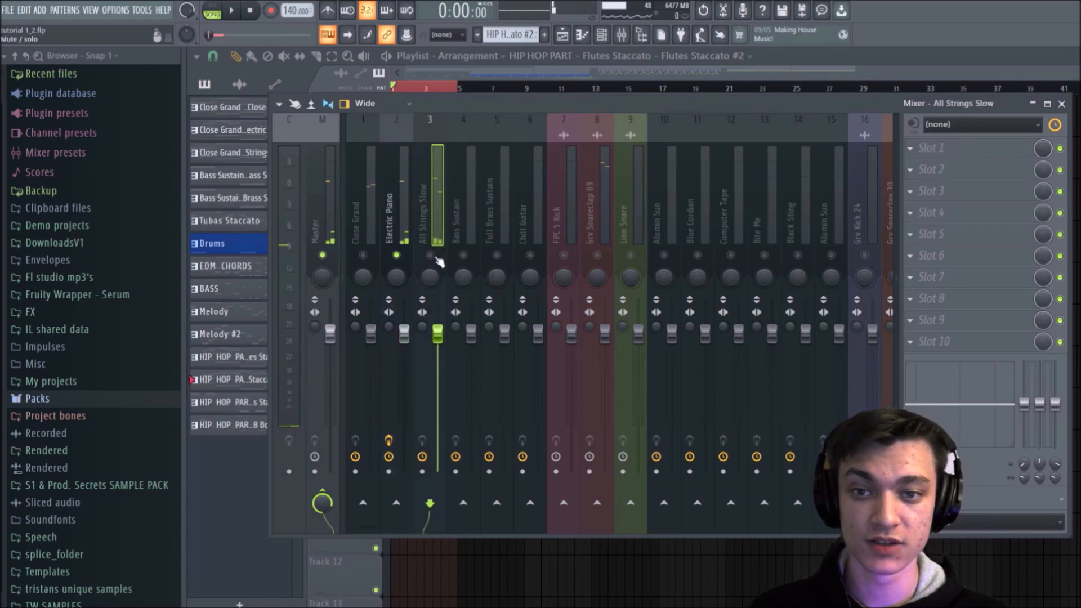
{"action": "key", "text": "space"}
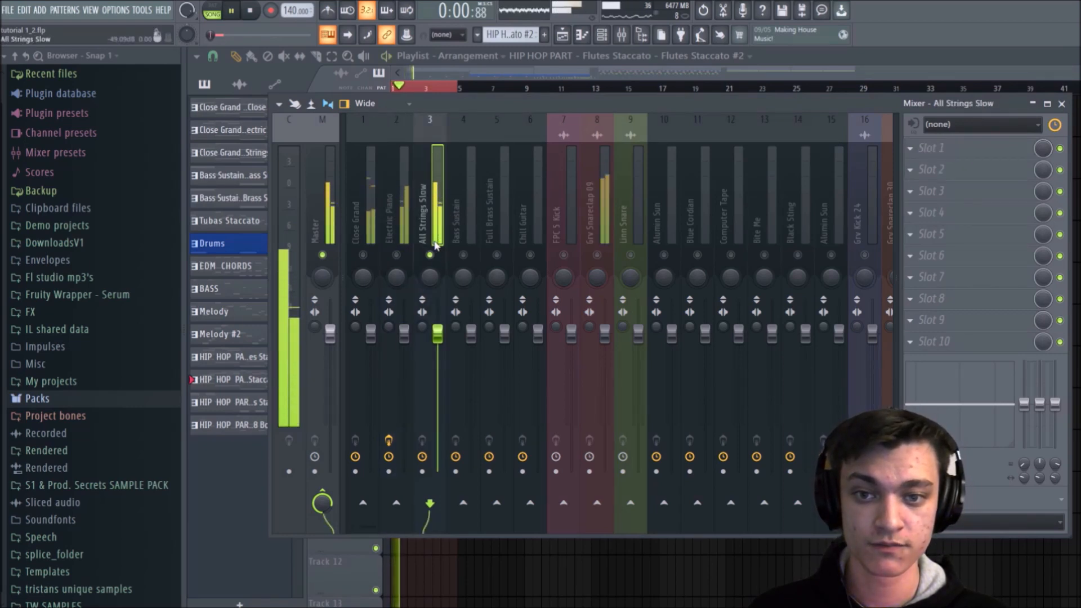
{"action": "key", "text": "space"}
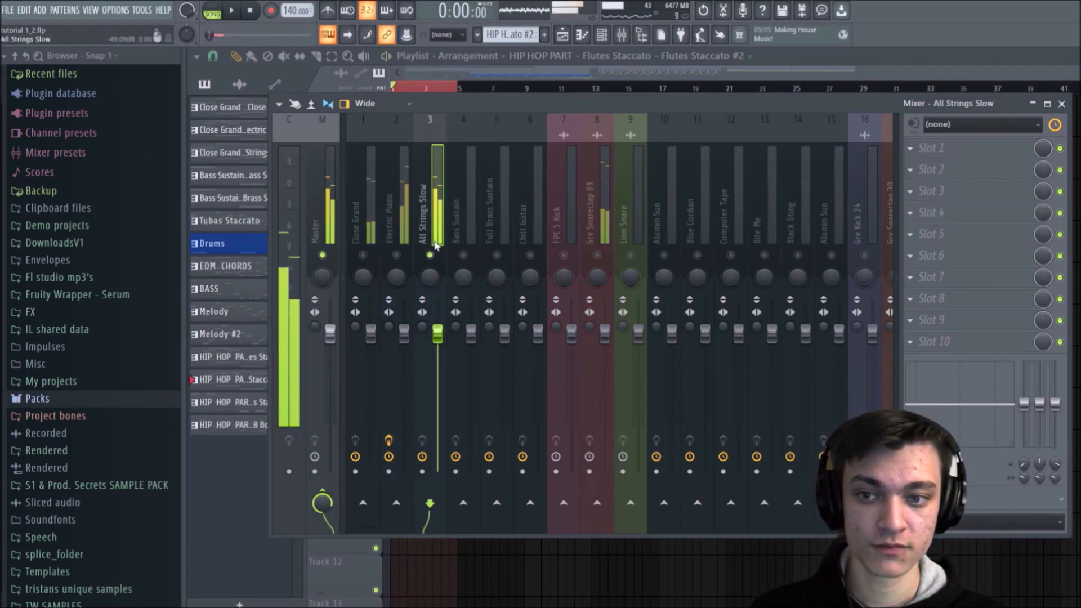
Step: Load Fruity Parametric EQ 2 into the first effect slot of All Strings Slow and view its spectrum during playback
{"action": "left_click", "coordinate": [944, 149]}
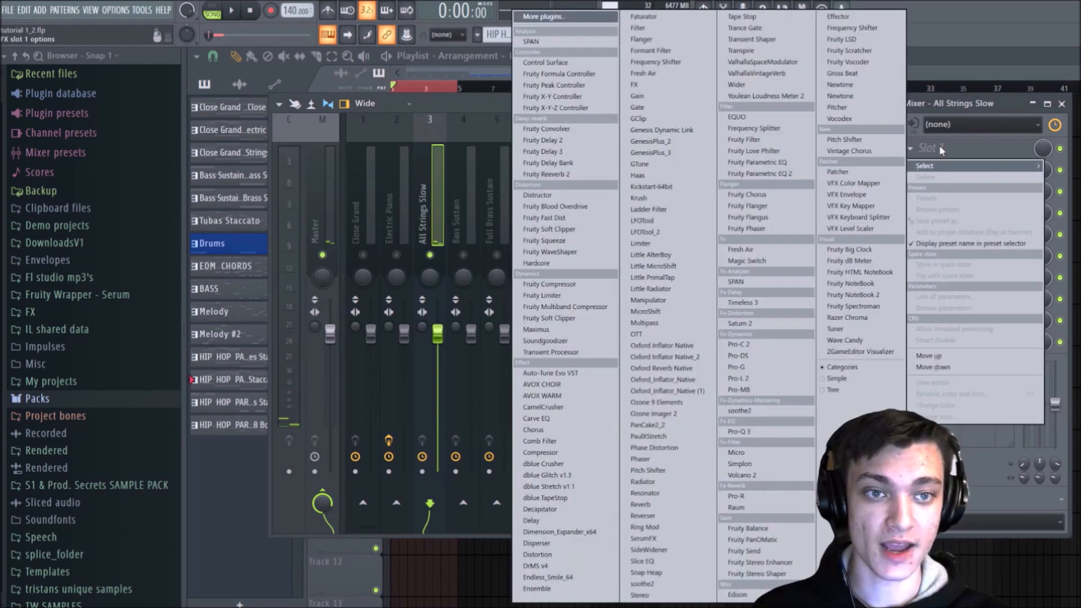
{"action": "left_click", "coordinate": [749, 176]}
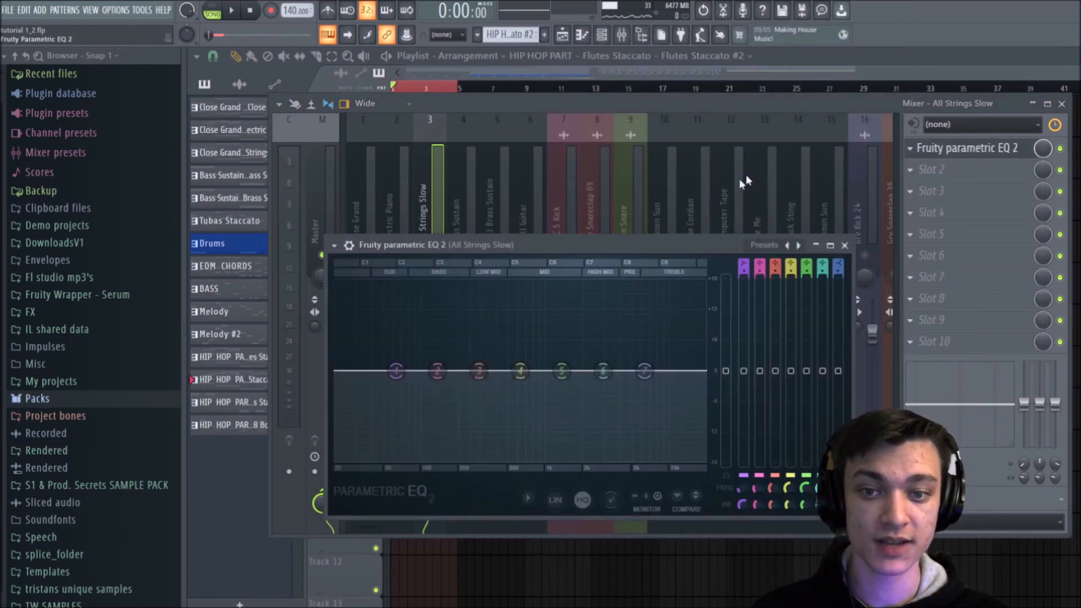
{"action": "left_click_drag", "start_coordinate": [590, 243], "coordinate": [670, 181]}
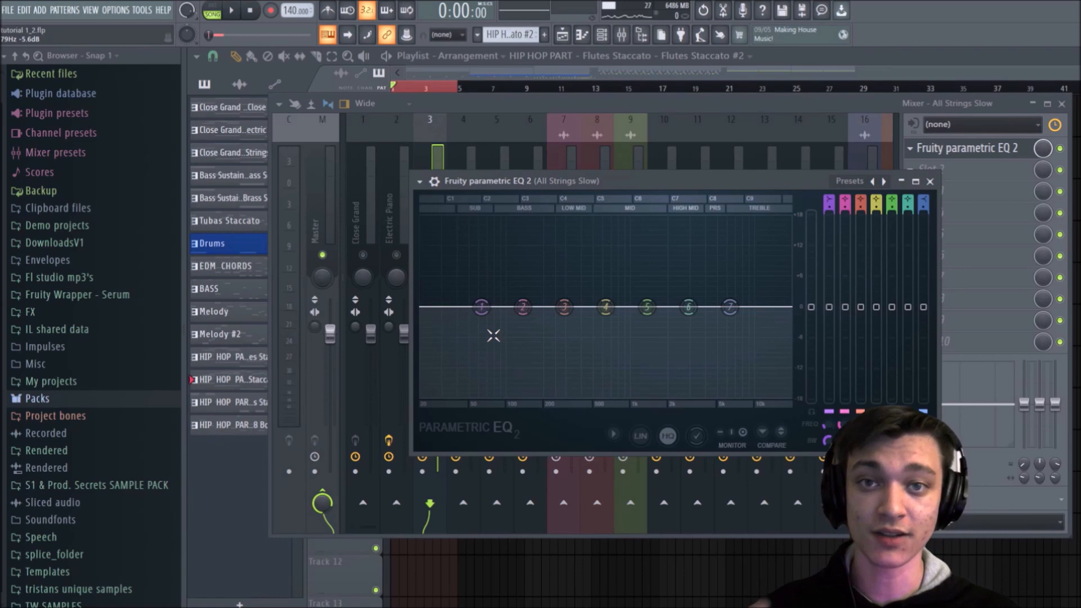
{"action": "key", "text": "space"}
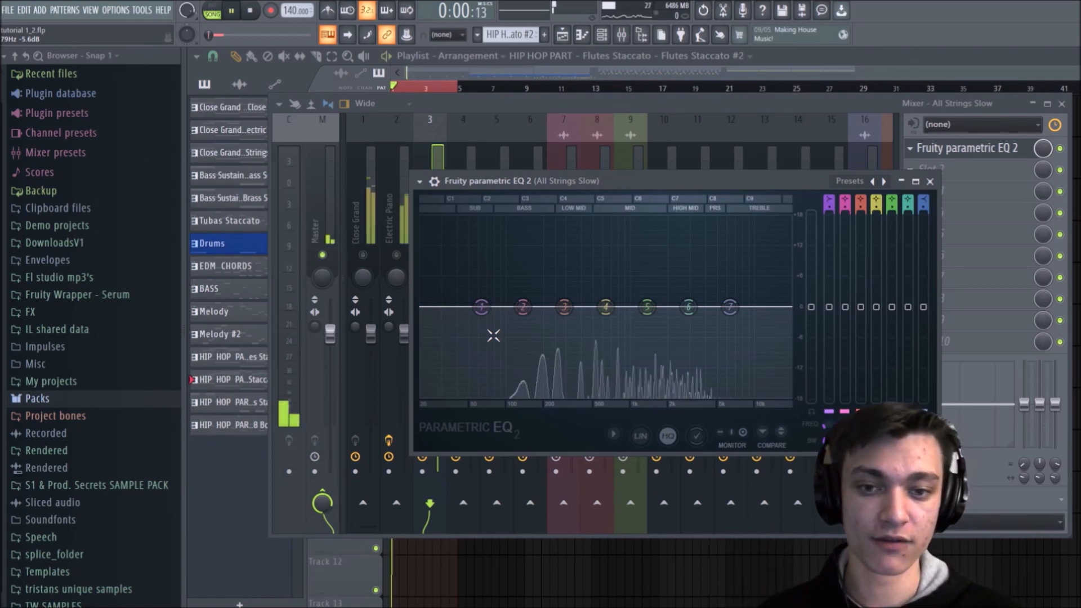
{"action": "key", "text": "space"}
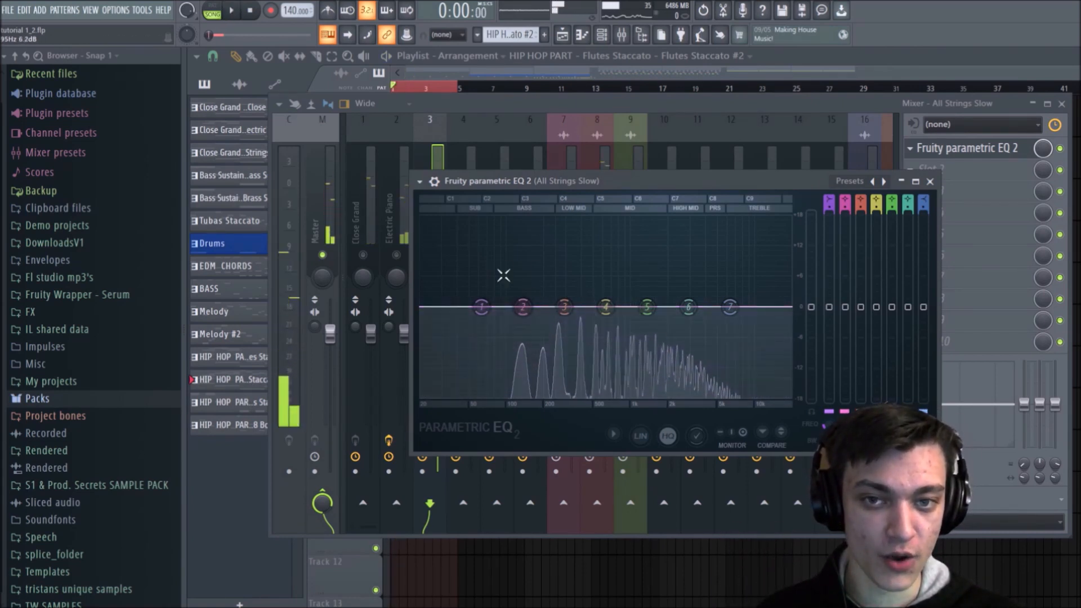
Step: Clear the playlist time selection, solo Tracks 5 and 6, and place the playback position at bar 5
{"action": "left_click", "coordinate": [1062, 104]}
{"action": "left_click", "coordinate": [425, 84]}
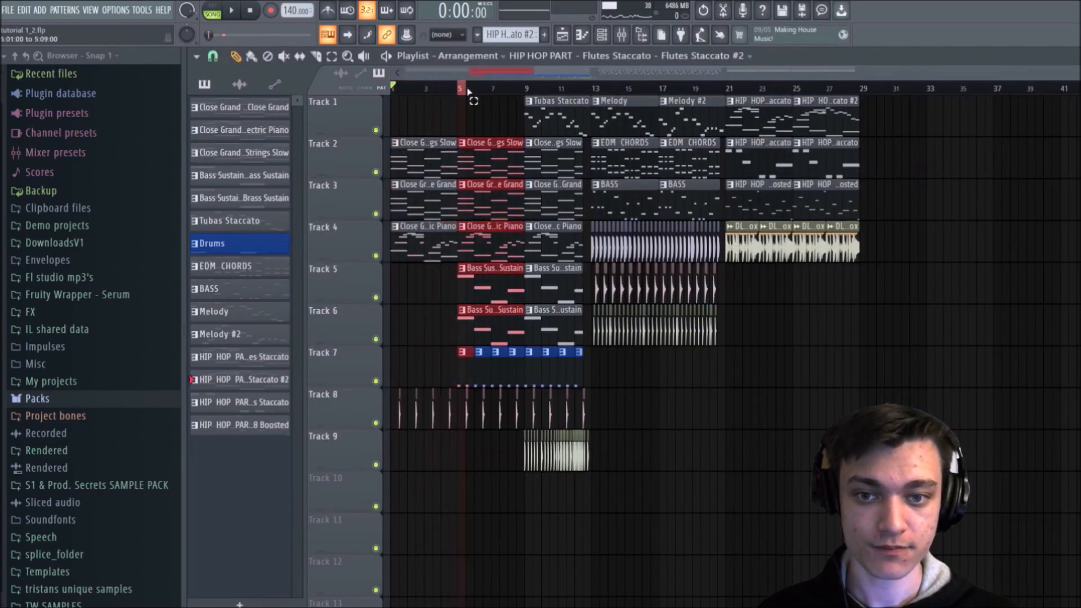
{"action": "right_click", "coordinate": [377, 298]}
{"action": "right_click", "coordinate": [377, 298]}
{"action": "left_click", "coordinate": [377, 337]}
{"action": "left_click", "coordinate": [457, 89]}
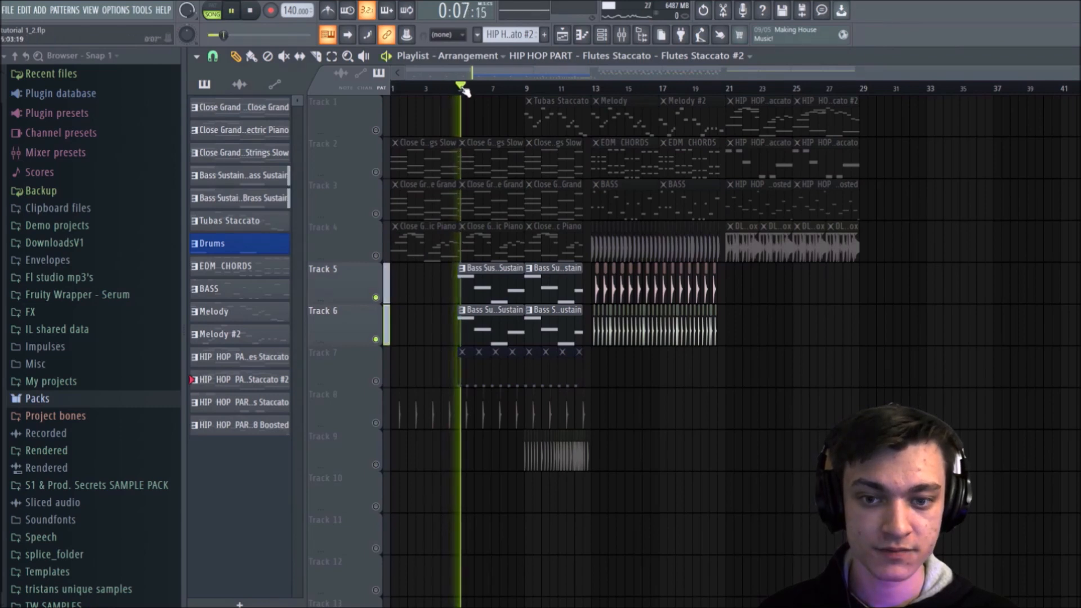
Step: Enable all mixer tracks, select Full Brass Sustain and listen to the soloed brass and bass parts
{"action": "left_click", "coordinate": [623, 35]}
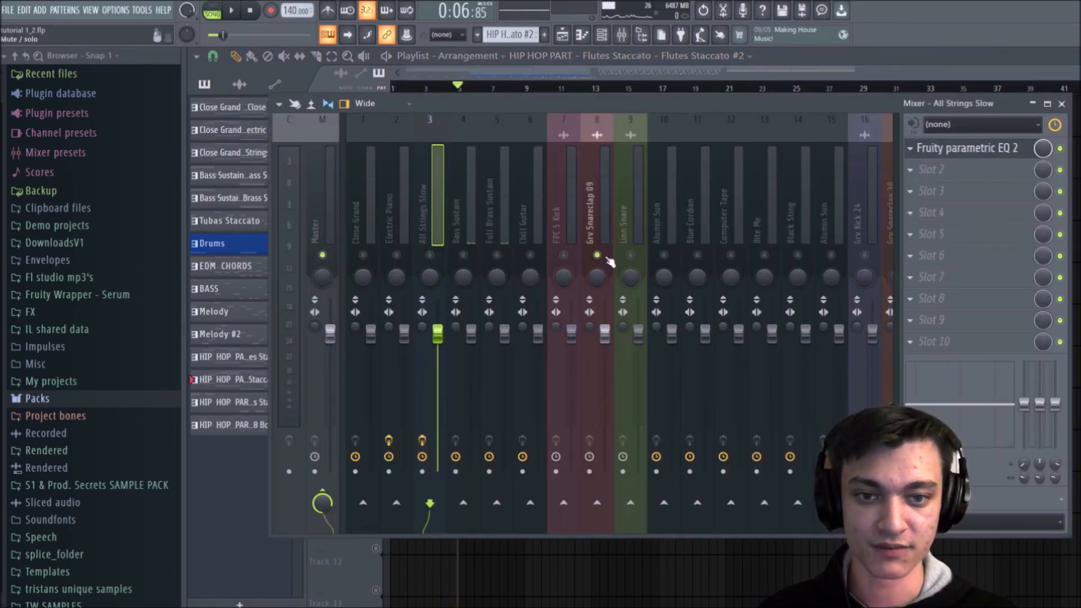
{"action": "key", "text": "space"}
{"action": "left_click", "coordinate": [498, 214]}
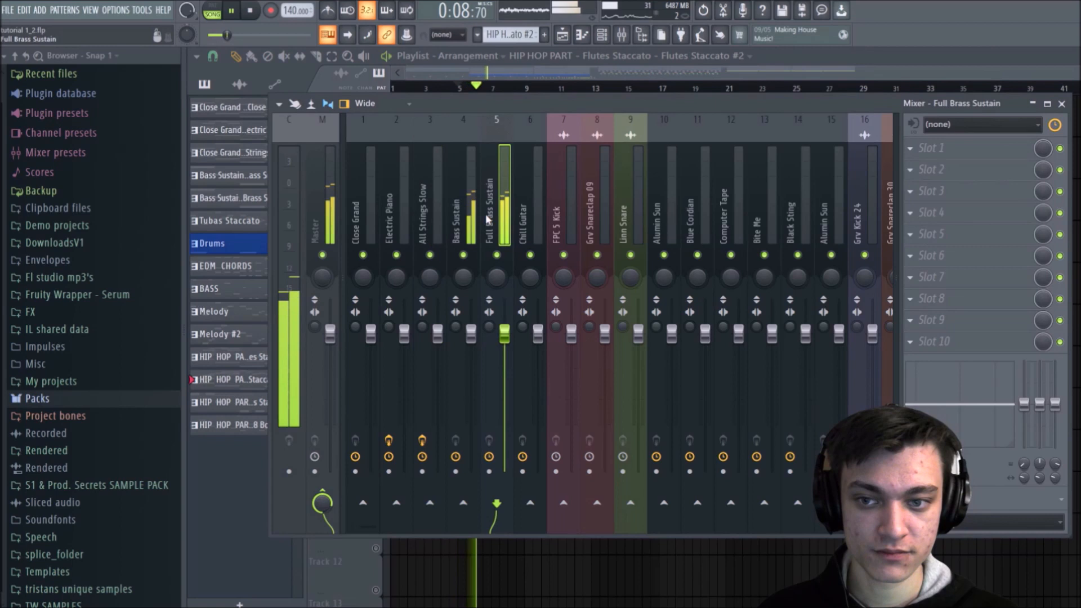
{"action": "key", "text": "space"}
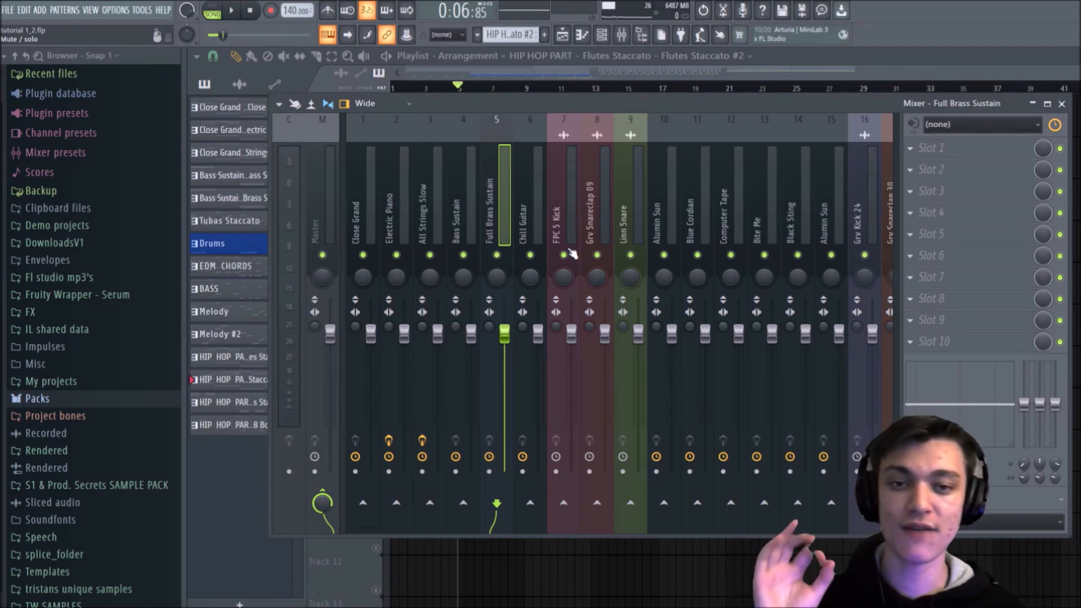
Step: Return to the playlist, solo Track 1 and audition the Tubas Staccato part from bar 9
{"action": "key", "text": "F9"}
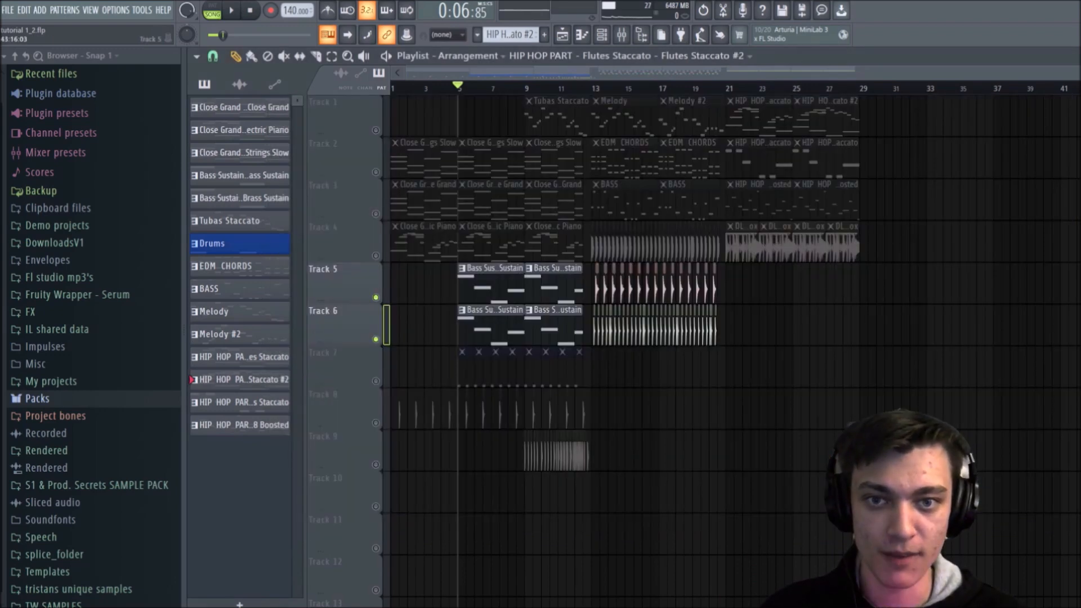
{"action": "right_click", "coordinate": [375, 130]}
{"action": "left_click", "coordinate": [525, 89]}
{"action": "key", "text": "space"}
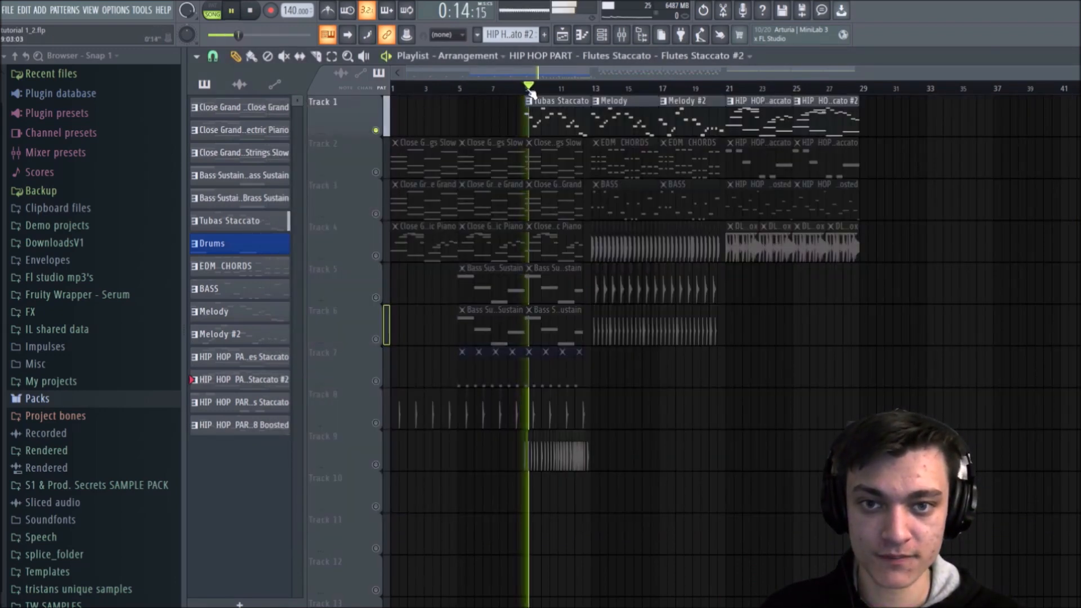
{"action": "key", "text": "space"}
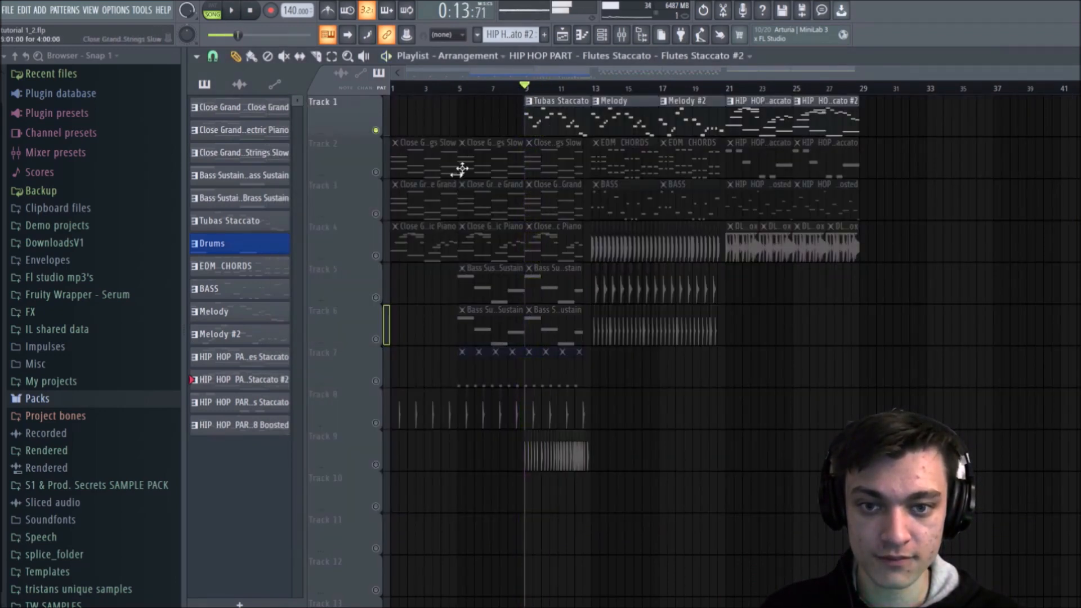
Step: Solo Track 5 and audition it from bar 9, and do the same with Track 6
{"action": "right_click", "coordinate": [375, 297]}
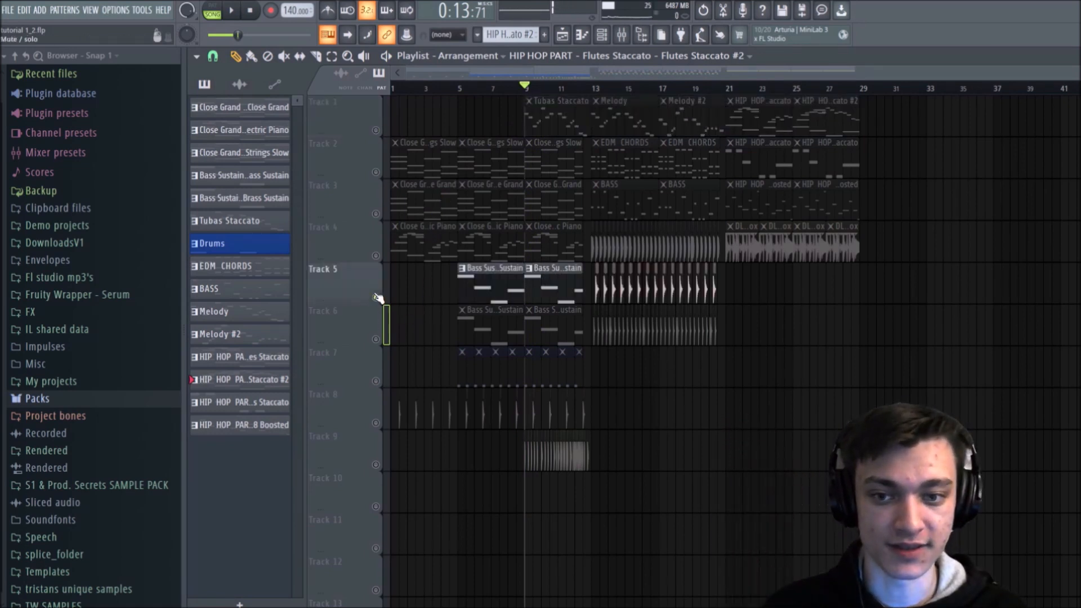
{"action": "key", "text": "space"}
{"action": "key", "text": "space"}
{"action": "right_click", "coordinate": [376, 339]}
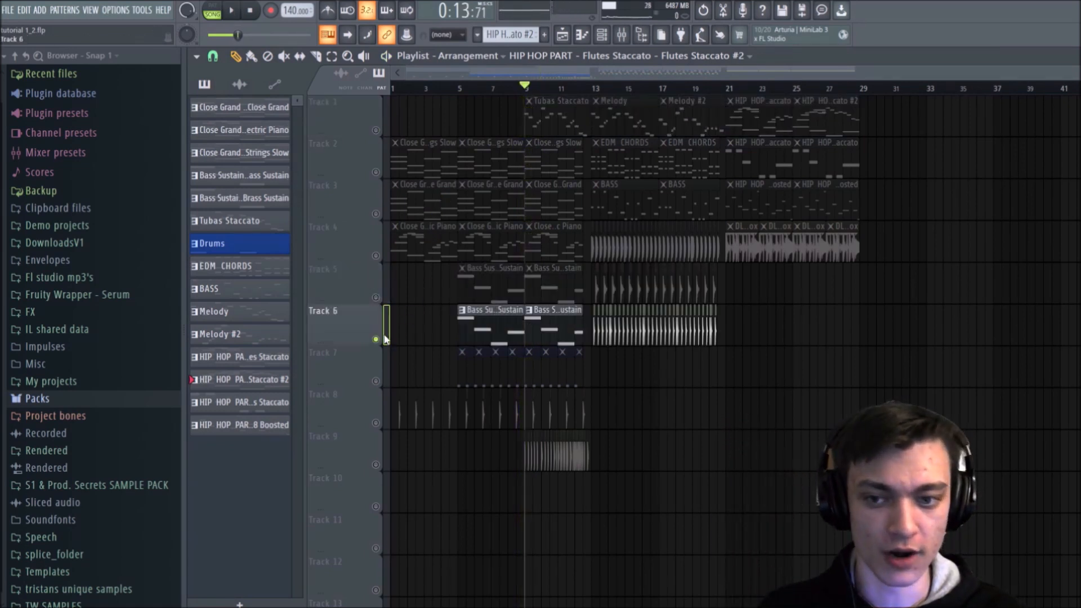
{"action": "key", "text": "space"}
{"action": "key", "text": "space"}
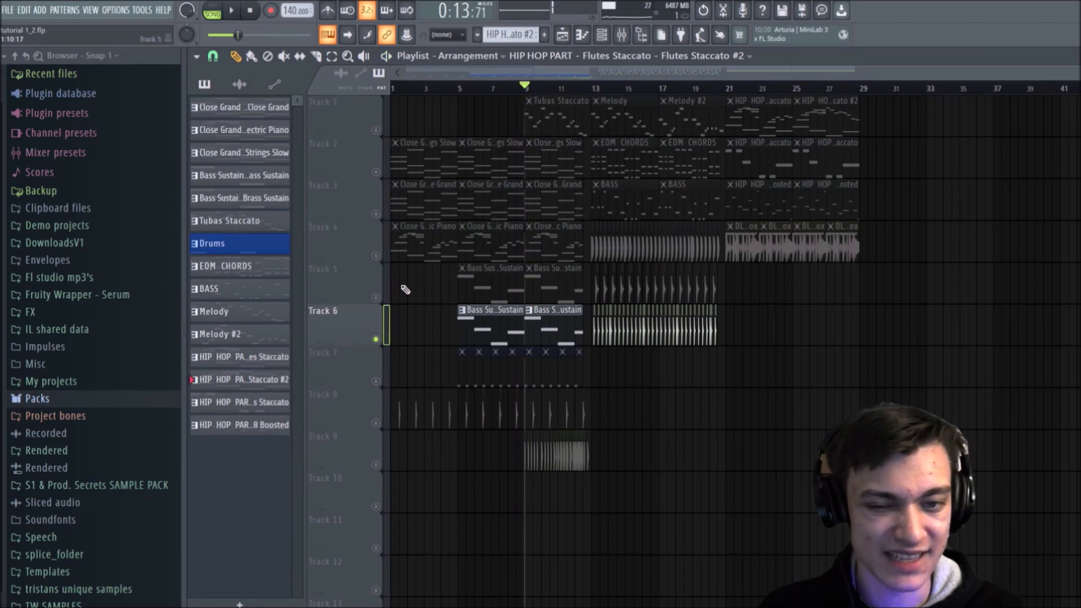
Step: Audition the Tubas Staccato on Track 1 together with the sustain part on Track 6, and unsolo all playlist tracks
{"action": "right_click", "coordinate": [375, 298]}
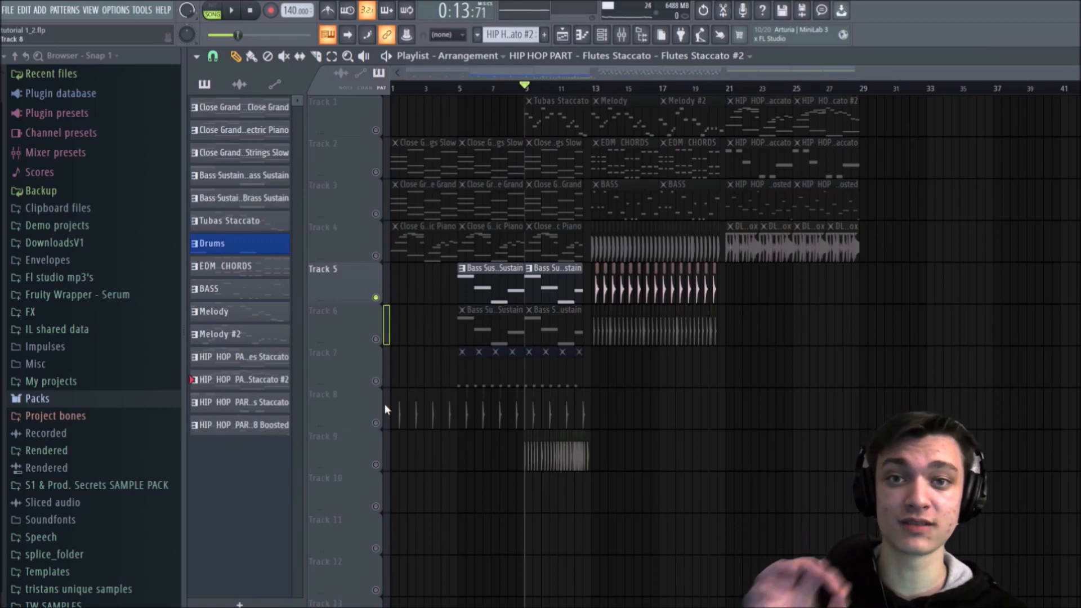
{"action": "left_click", "coordinate": [377, 130]}
{"action": "key", "text": "space"}
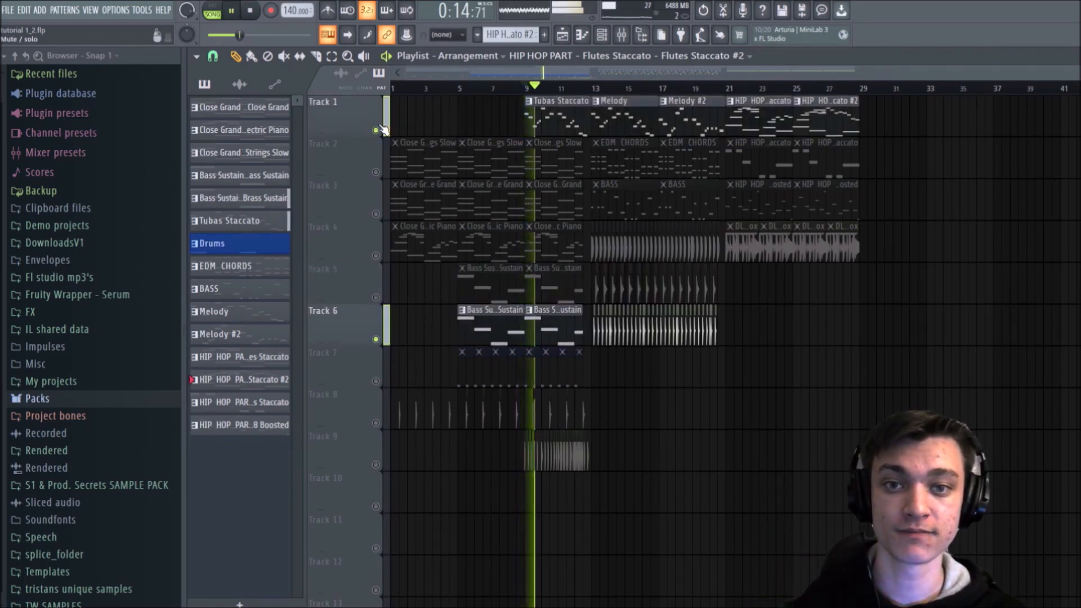
{"action": "key", "text": "space"}
{"action": "right_click", "coordinate": [378, 129]}
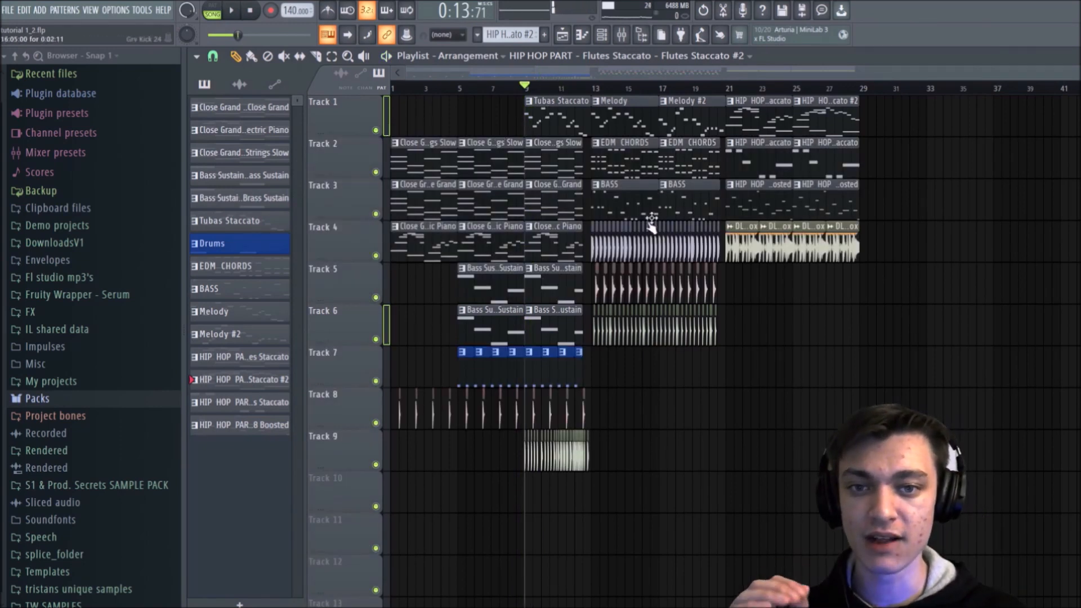
Step: Isolate Tracks 2 to 4 and Tracks 5 and 6 as separate groups, and restore all playlist tracks
{"action": "right_click", "coordinate": [376, 171]}
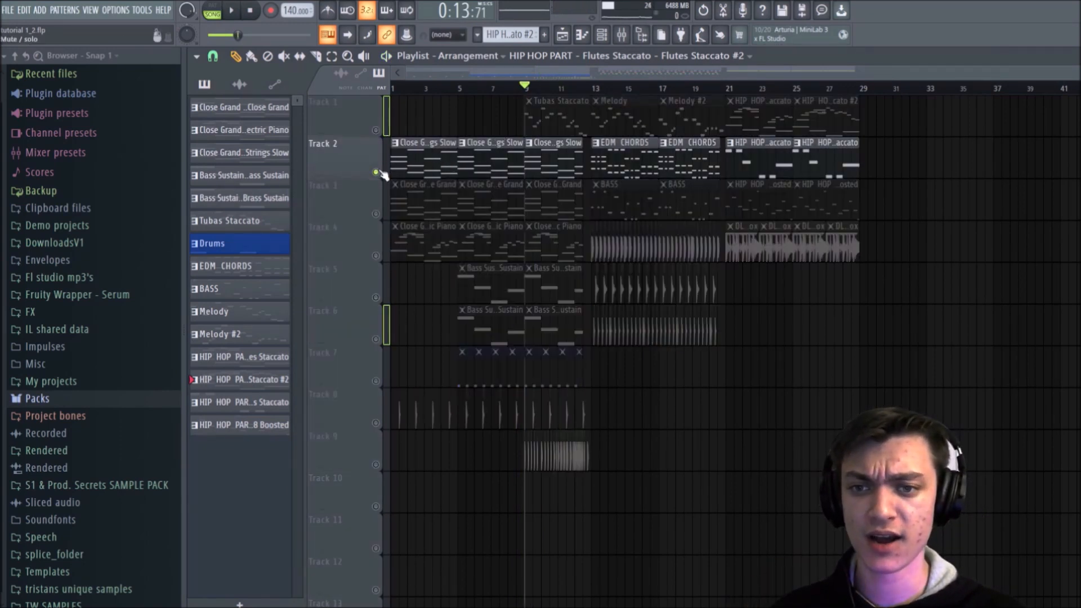
{"action": "left_click", "coordinate": [376, 214]}
{"action": "left_click", "coordinate": [376, 255]}
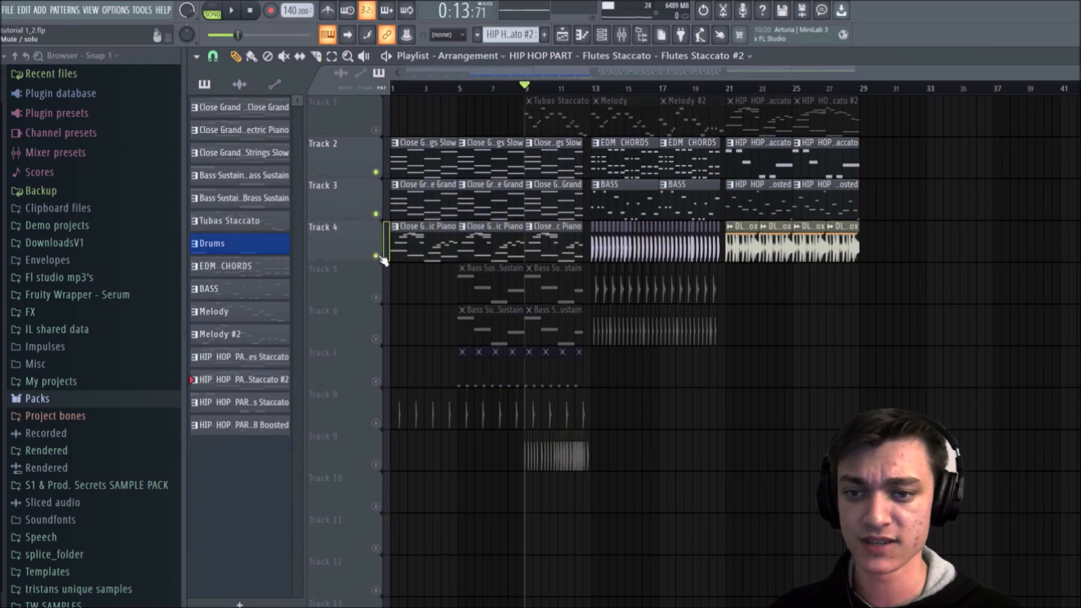
{"action": "right_click", "coordinate": [376, 298]}
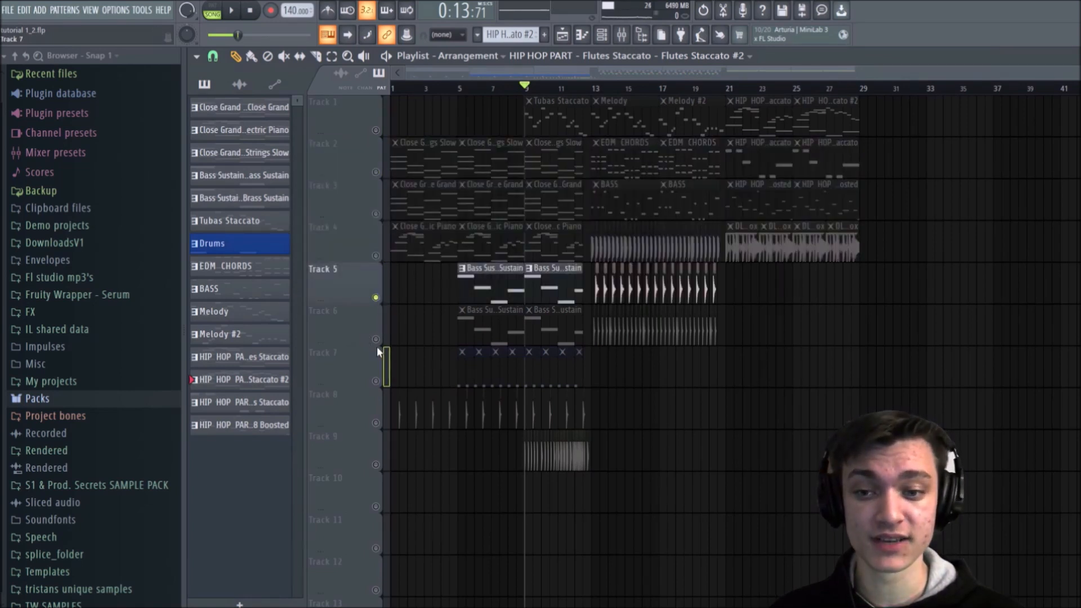
{"action": "left_click", "coordinate": [376, 339]}
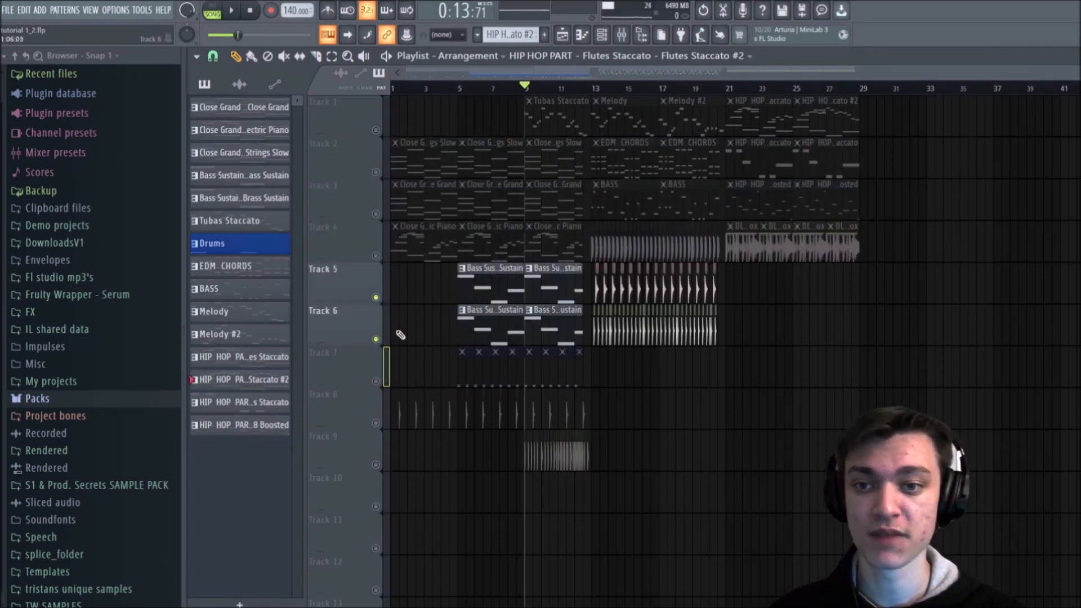
{"action": "right_click", "coordinate": [376, 172]}
{"action": "right_click", "coordinate": [376, 171]}
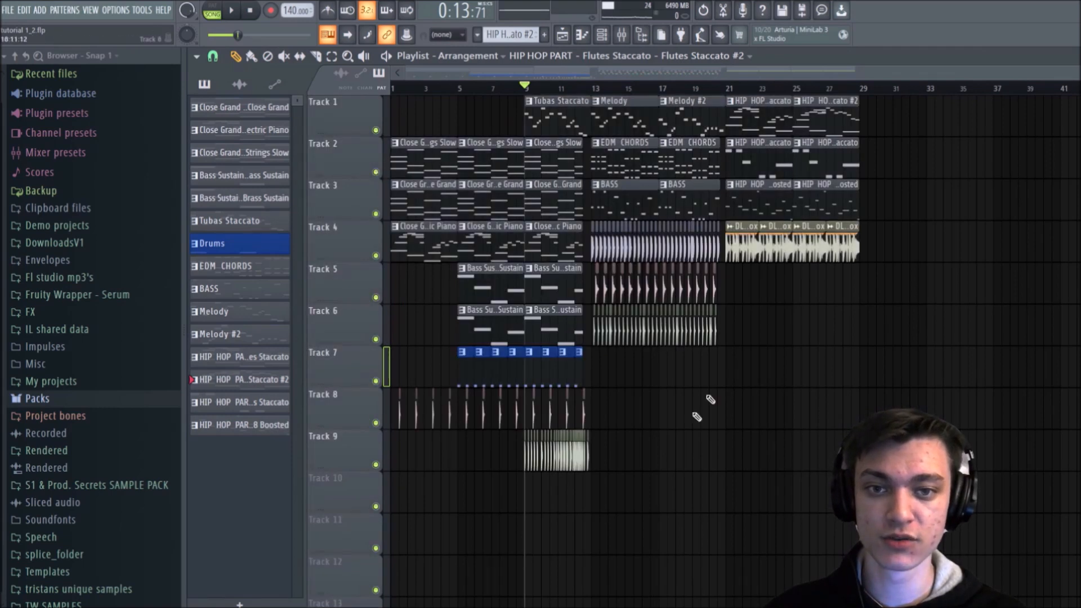
Step: Set the playlist loop selection from bar 1 to bar 13
{"action": "left_click_drag", "start_coordinate": [597, 90], "coordinate": [388, 96]}
{"action": "left_click", "coordinate": [483, 90]}
{"action": "key", "text": "space"}
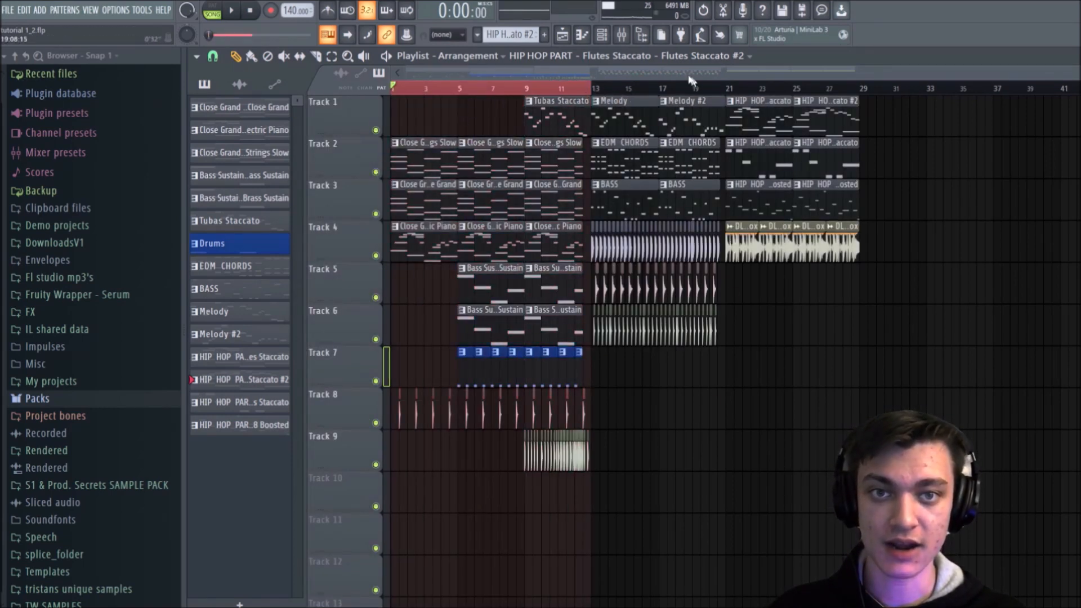
Step: Reopen Fruity Parametric EQ 2 on the All Strings Slow mixer track and move its window clear of the track names
{"action": "left_click", "coordinate": [622, 35]}
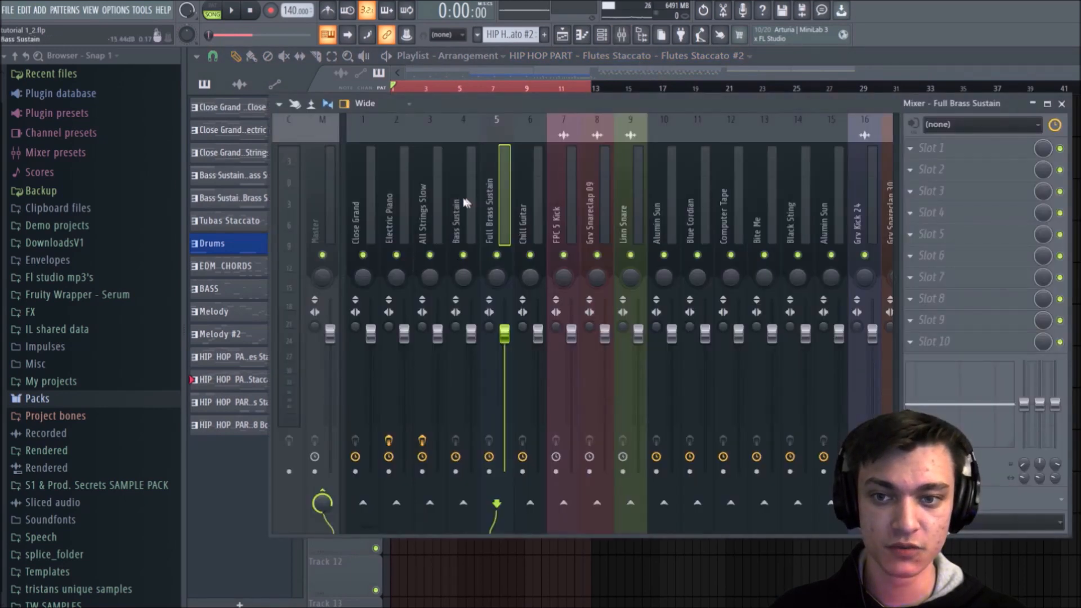
{"action": "left_click", "coordinate": [433, 204]}
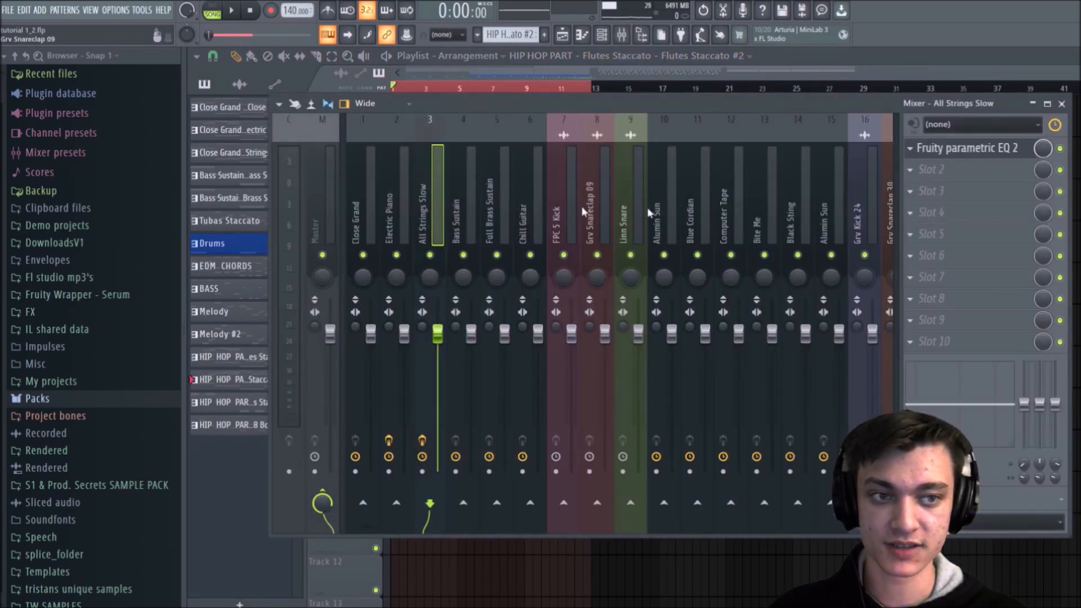
{"action": "left_click", "coordinate": [1008, 149]}
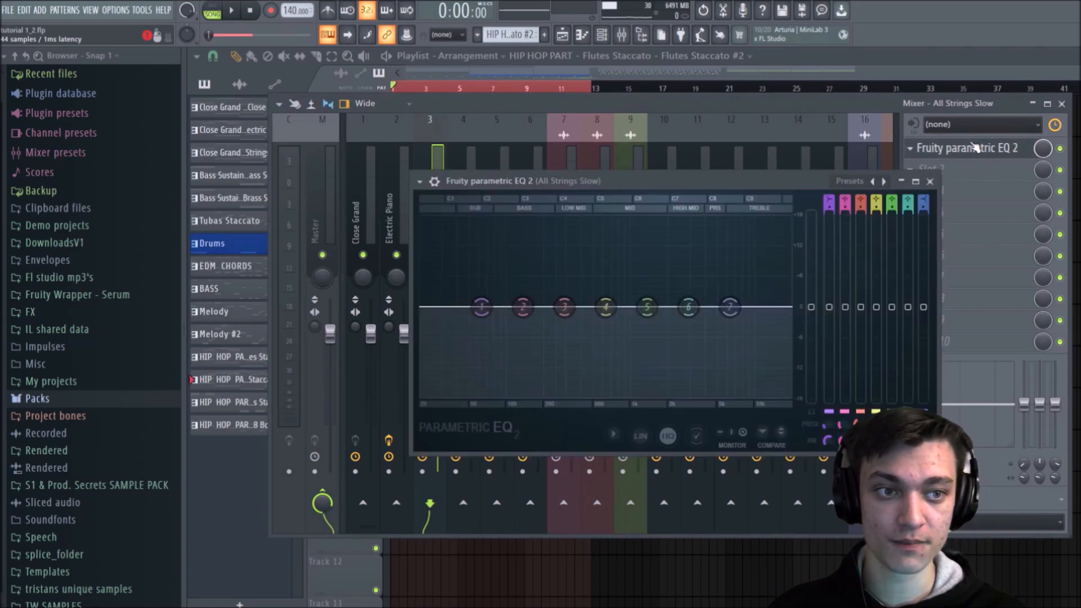
{"action": "left_click_drag", "start_coordinate": [586, 179], "coordinate": [702, 371]}
Step: Look through the neighbouring instrument tracks in the mixer and return to All Strings Slow
{"action": "left_click", "coordinate": [489, 196]}
{"action": "left_click", "coordinate": [471, 195]}
{"action": "left_click", "coordinate": [440, 194]}
{"action": "left_click", "coordinate": [406, 193]}
{"action": "left_click", "coordinate": [425, 197]}
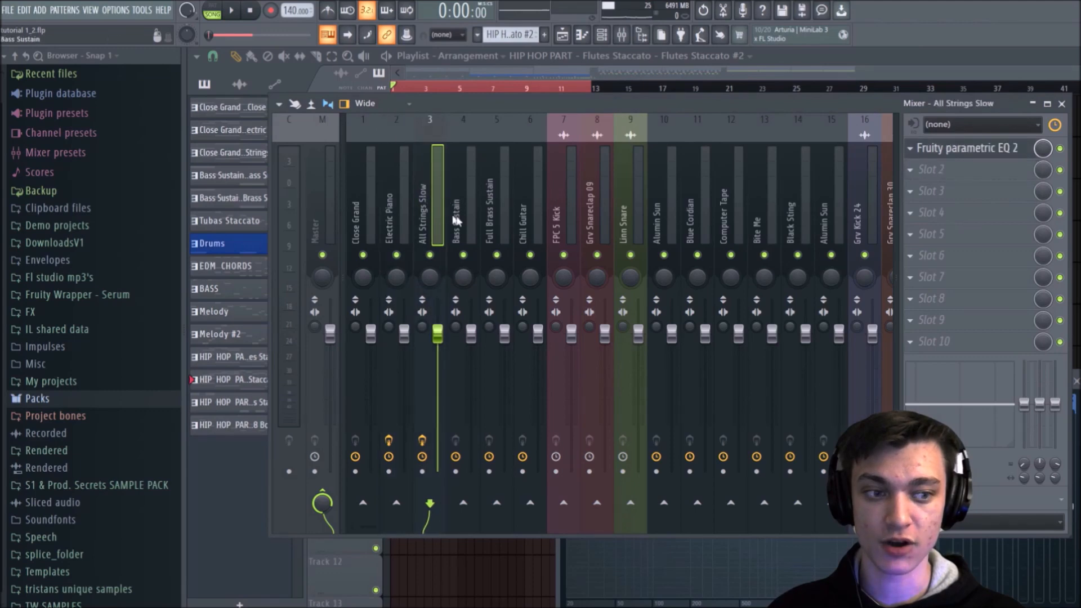
Step: Bring the EQ window back over the mixer and pull band 1 down to -18 dB at about 142 Hz during playback
{"action": "left_click", "coordinate": [707, 553]}
{"action": "left_click_drag", "start_coordinate": [694, 373], "coordinate": [560, 144]}
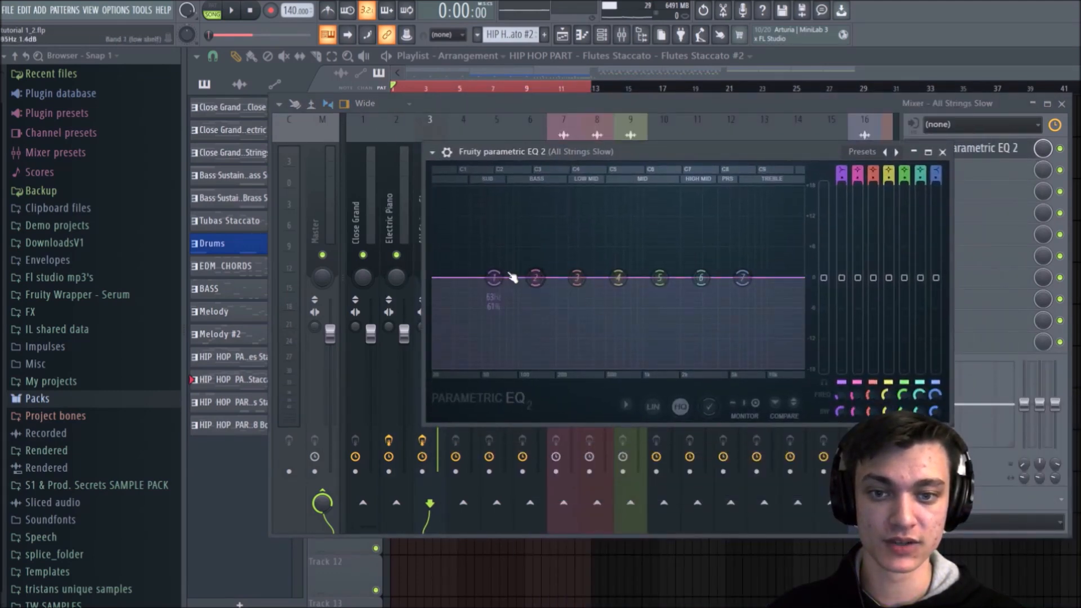
{"action": "key", "text": "space"}
{"action": "left_click_drag", "start_coordinate": [494, 278], "coordinate": [531, 358]}
{"action": "key", "text": "space"}
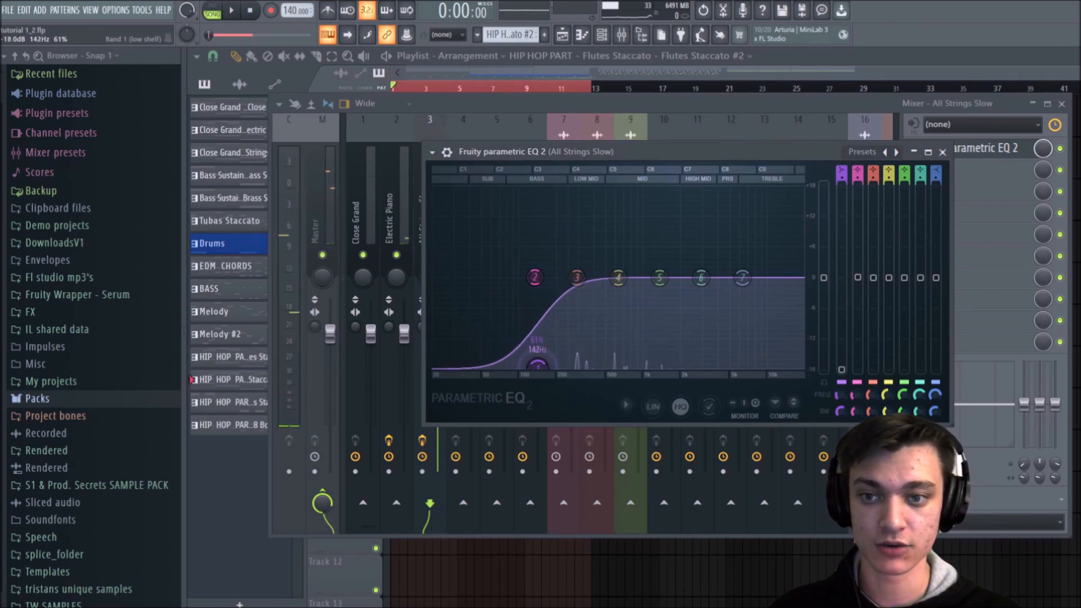
Step: Shape the strings' EQ during playback: ease the low cut, nudge band 3 up, lower band 7 and set band 5 near 0 dB at 2132 Hz
{"action": "key", "text": "space"}
{"action": "mouse_move", "coordinate": [576, 278]}
{"action": "left_mouse_down"}
{"action": "mouse_move", "coordinate": [577, 301]}
{"action": "mouse_move", "coordinate": [578, 291]}
{"action": "left_mouse_up"}
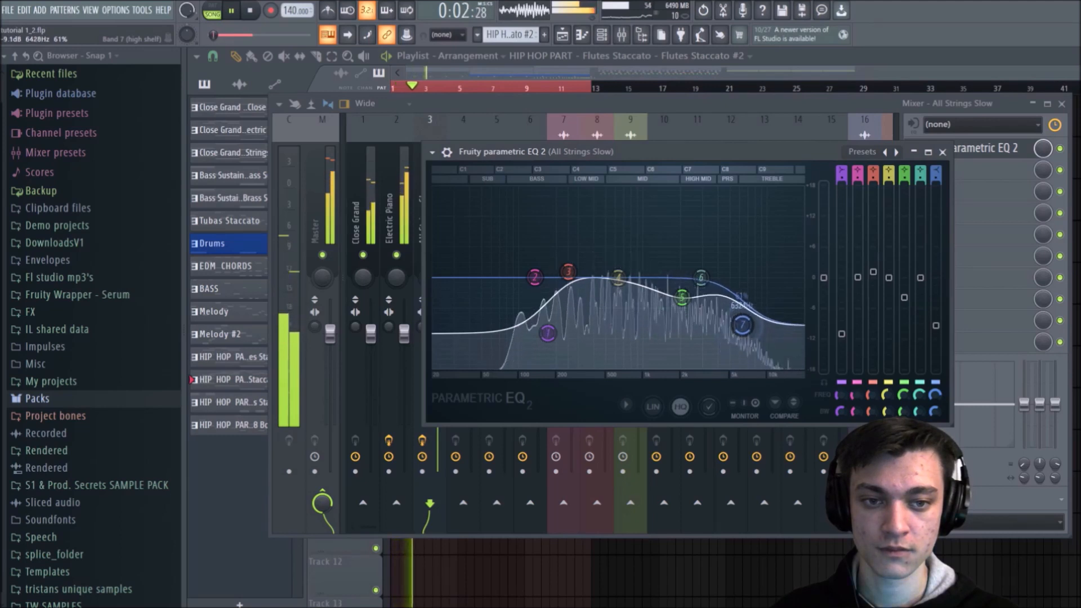
{"action": "left_click_drag", "start_coordinate": [682, 298], "coordinate": [686, 285]}
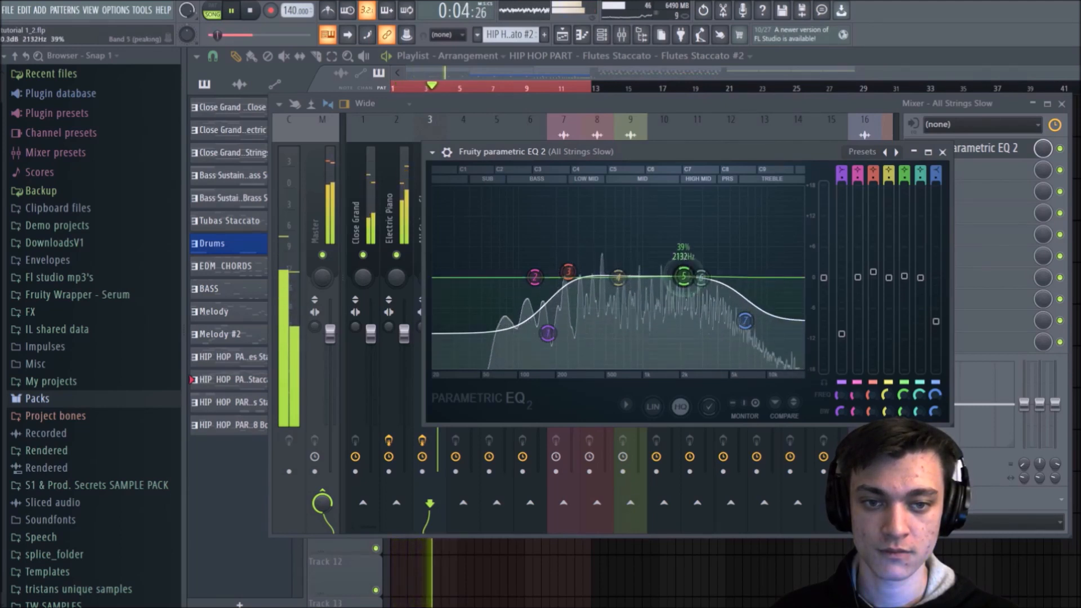
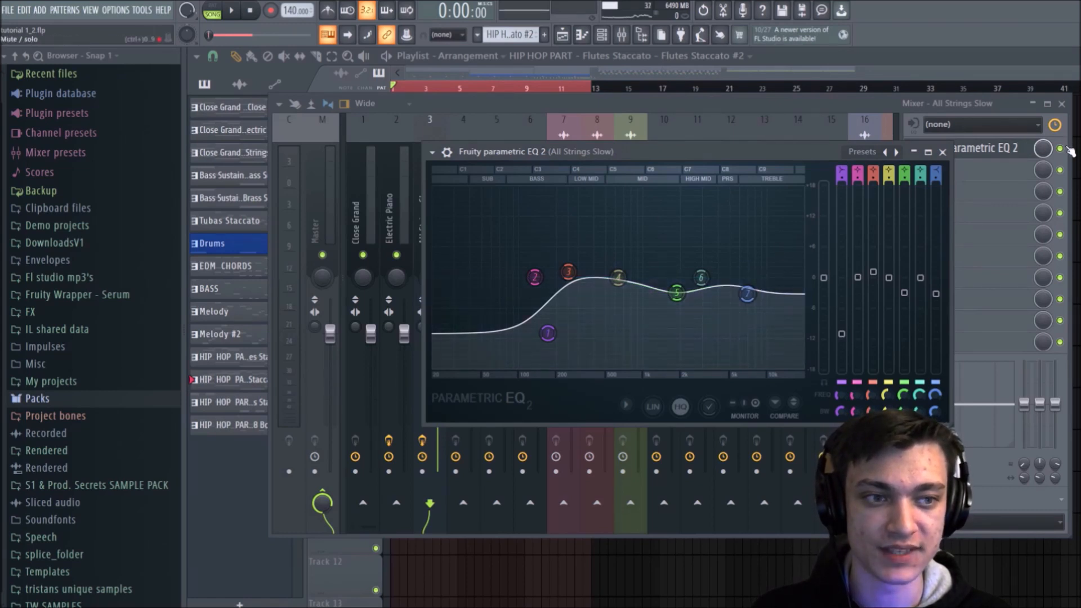
Step: Compare All Strings Slow with and without its Fruity Parametric EQ 2 during playback, leaving the effect enabled
{"action": "key", "text": "space"}
{"action": "left_click", "coordinate": [1065, 149]}
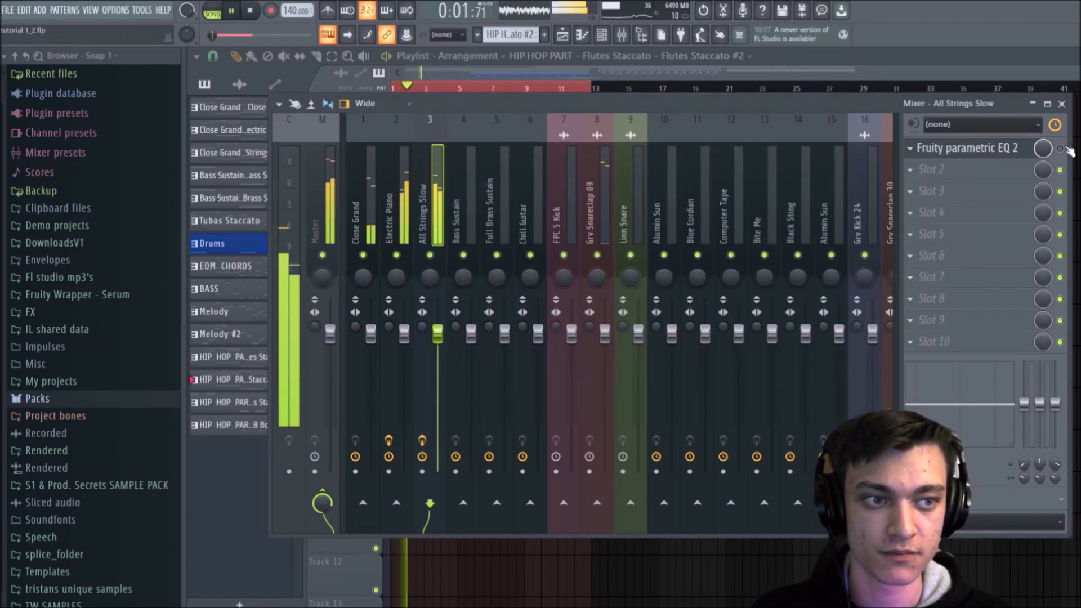
{"action": "left_click", "coordinate": [1065, 149]}
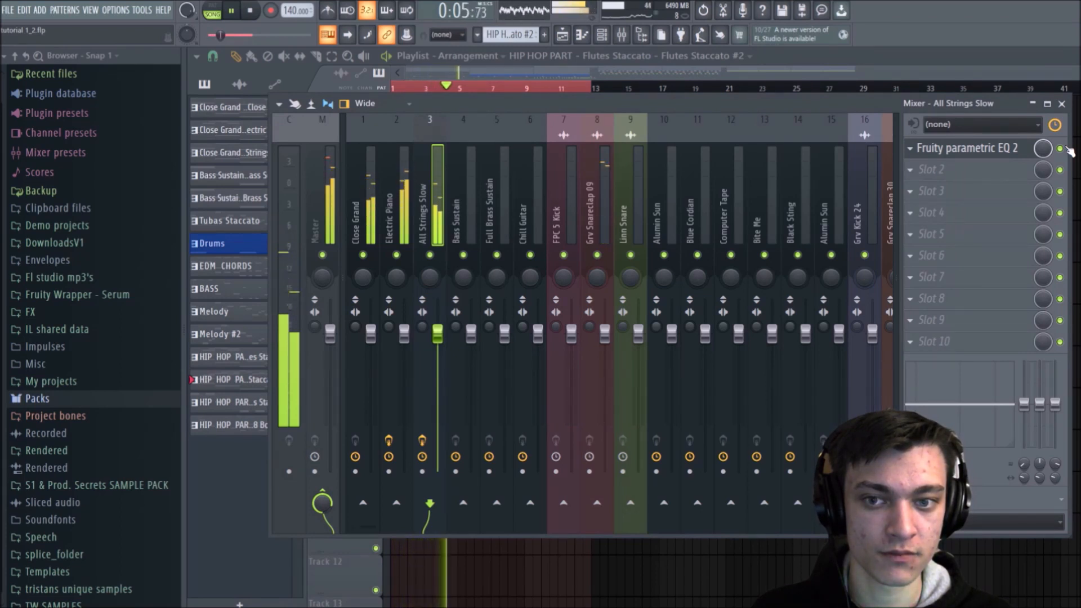
{"action": "key", "text": "space"}
Step: Insert Fruity Parametric EQ 2 in Electric Piano's slot 3, dip band 2, slightly raise band 4 and slightly lower band 7 during playback
{"action": "left_click", "coordinate": [404, 181]}
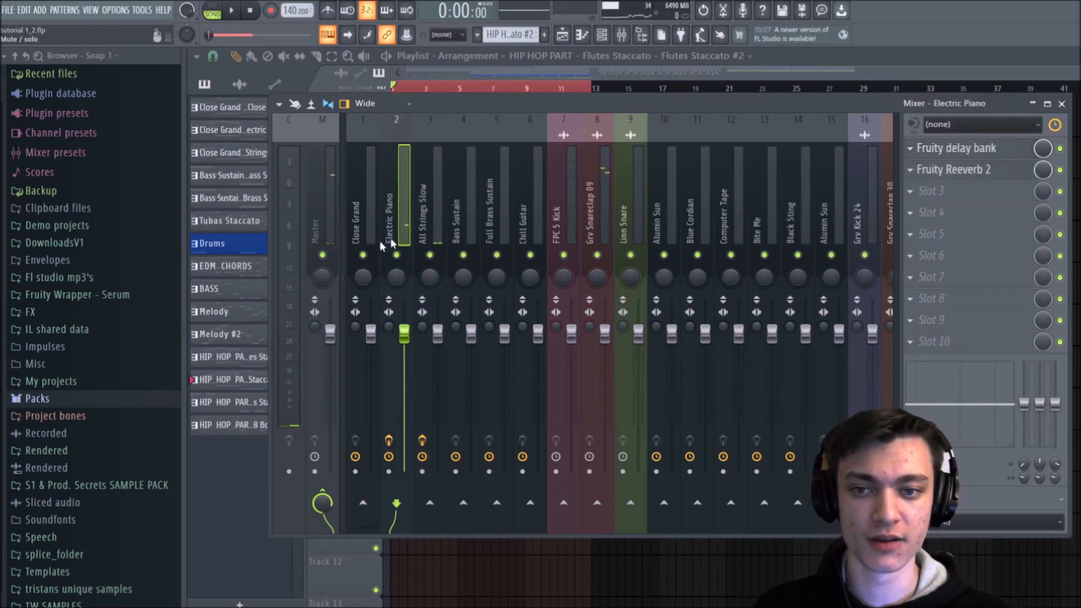
{"action": "left_click", "coordinate": [974, 198]}
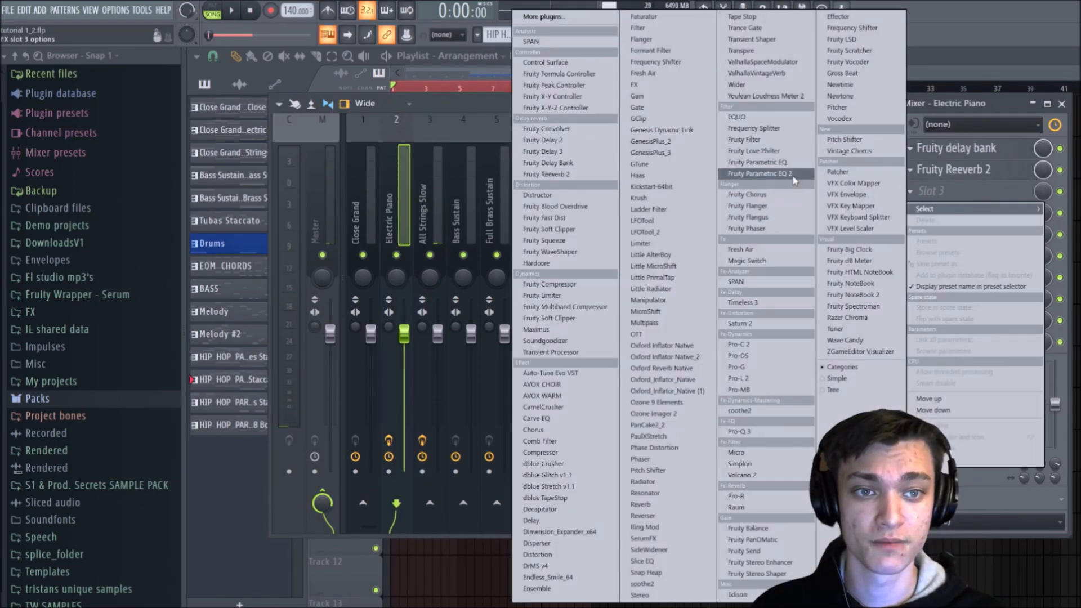
{"action": "left_click", "coordinate": [794, 176]}
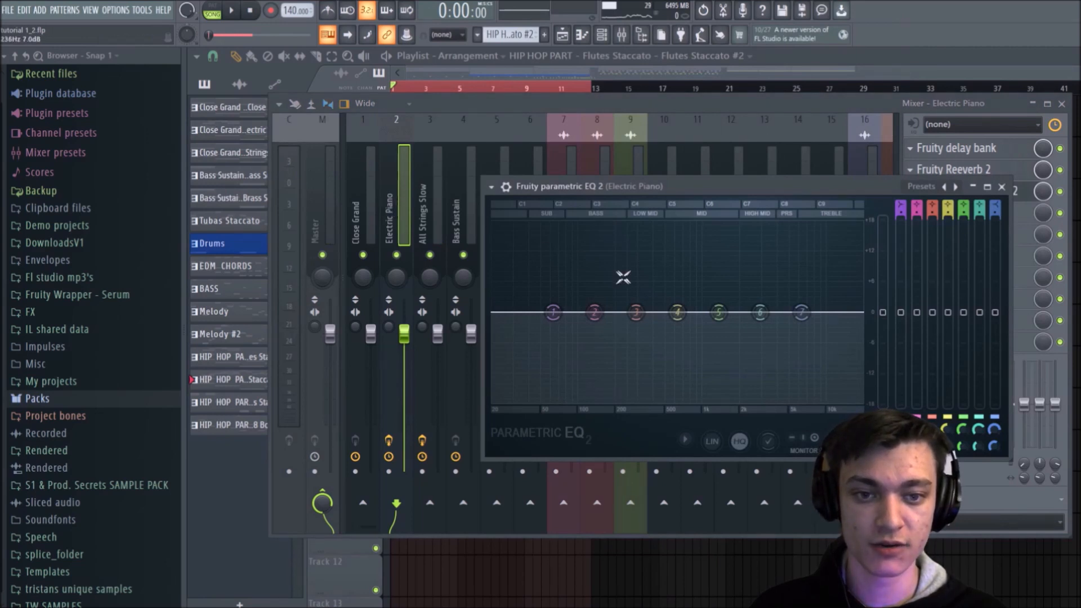
{"action": "key", "text": "space"}
{"action": "left_click_drag", "start_coordinate": [594, 314], "coordinate": [765, 321]}
{"action": "mouse_move", "coordinate": [678, 312]}
{"action": "left_mouse_down"}
{"action": "mouse_move", "coordinate": [687, 286]}
{"action": "mouse_move", "coordinate": [684, 302]}
{"action": "left_mouse_up"}
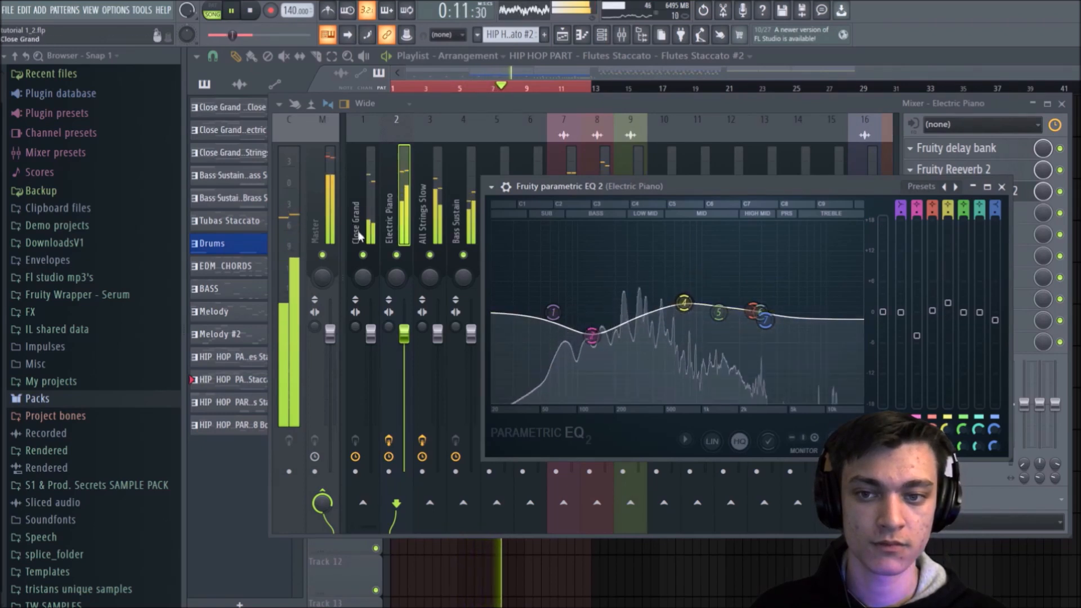
Step: Audition the Close Grand mixer track soloed during playback, and unsolo it
{"action": "left_click", "coordinate": [372, 255]}
{"action": "key", "text": "space"}
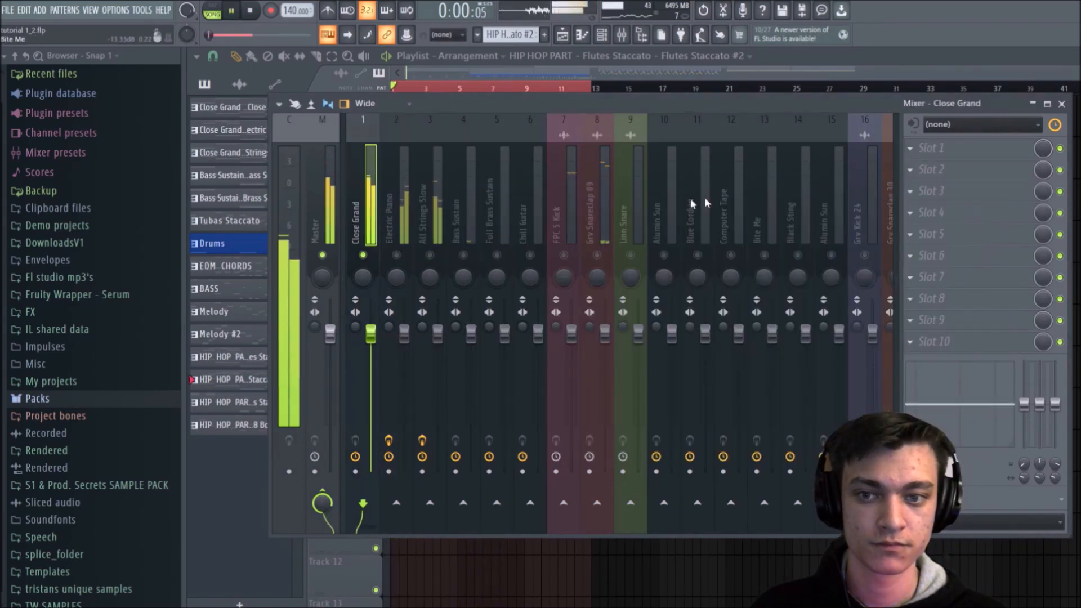
{"action": "right_click", "coordinate": [363, 256]}
{"action": "key", "text": "space"}
Step: Insert Fruity Parametric EQ 2 in Close Grand's slot 2, lowering one band and raising its higher neighbour during playback
{"action": "left_click", "coordinate": [910, 169]}
{"action": "mouse_move", "coordinate": [926, 186]}
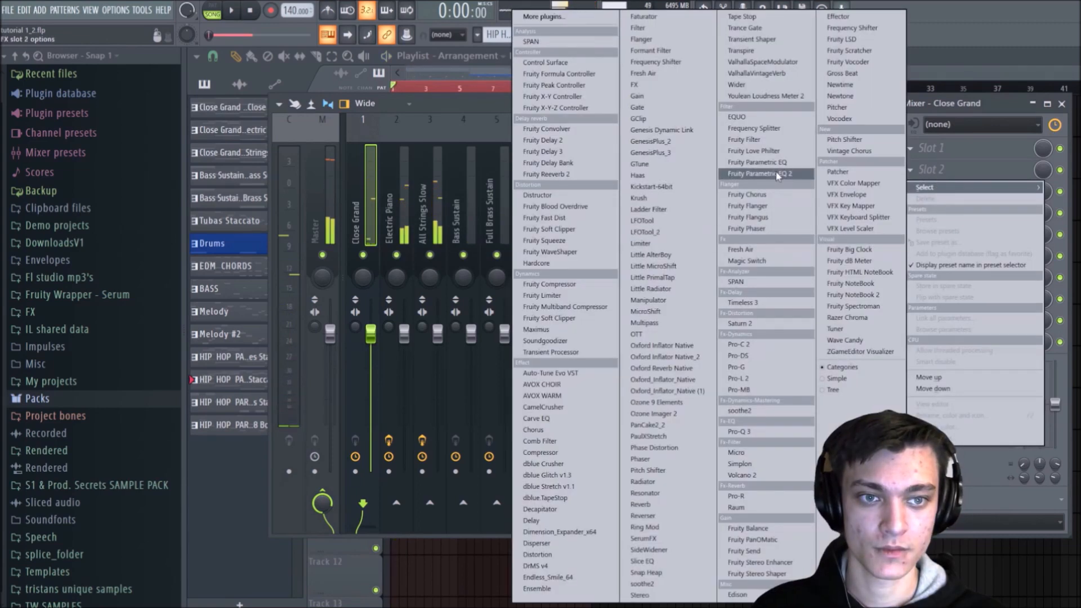
{"action": "left_click", "coordinate": [783, 174]}
{"action": "key", "text": "space"}
{"action": "left_click_drag", "start_coordinate": [479, 371], "coordinate": [427, 399]}
{"action": "left_click_drag", "start_coordinate": [521, 371], "coordinate": [591, 346]}
Step: Reopen Electric Piano's EQ and move band 2 into a slight boost just below band 4's frequency
{"action": "left_click", "coordinate": [387, 183]}
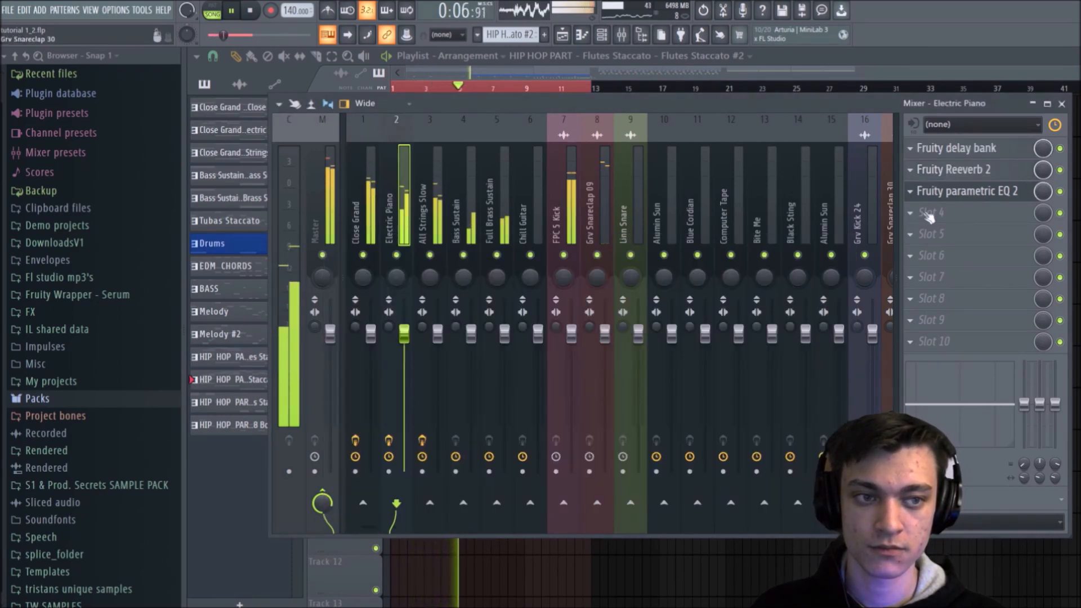
{"action": "left_click", "coordinate": [967, 190]}
{"action": "left_click_drag", "start_coordinate": [693, 307], "coordinate": [658, 298]}
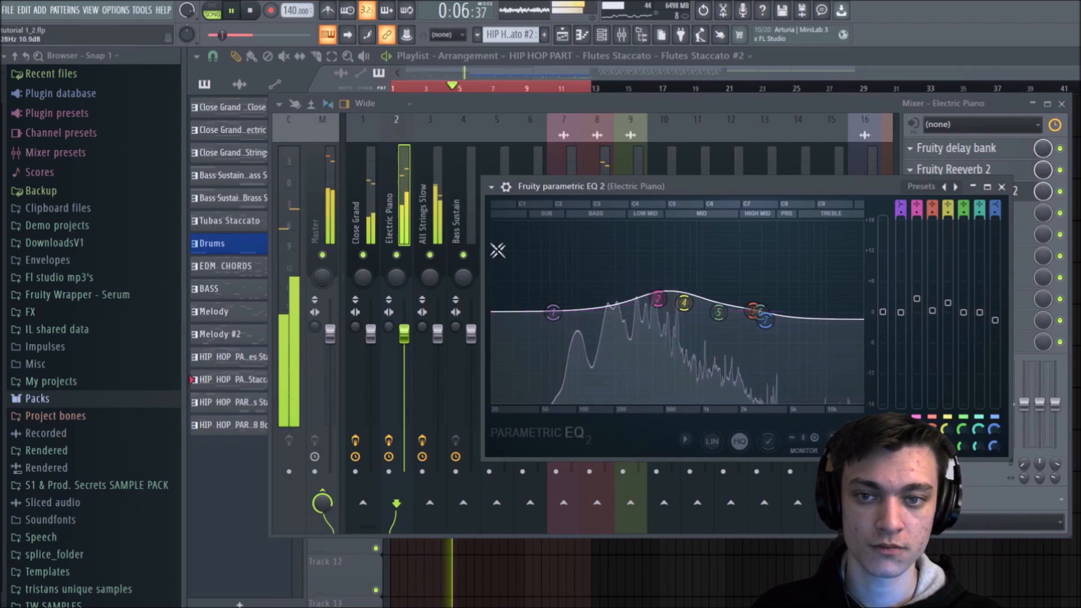
Step: Solo Full Brass Sustain, insert Fruity Parametric EQ 2 in its slot 3, and pull band 1 down to about -18 dB
{"action": "left_click", "coordinate": [442, 232]}
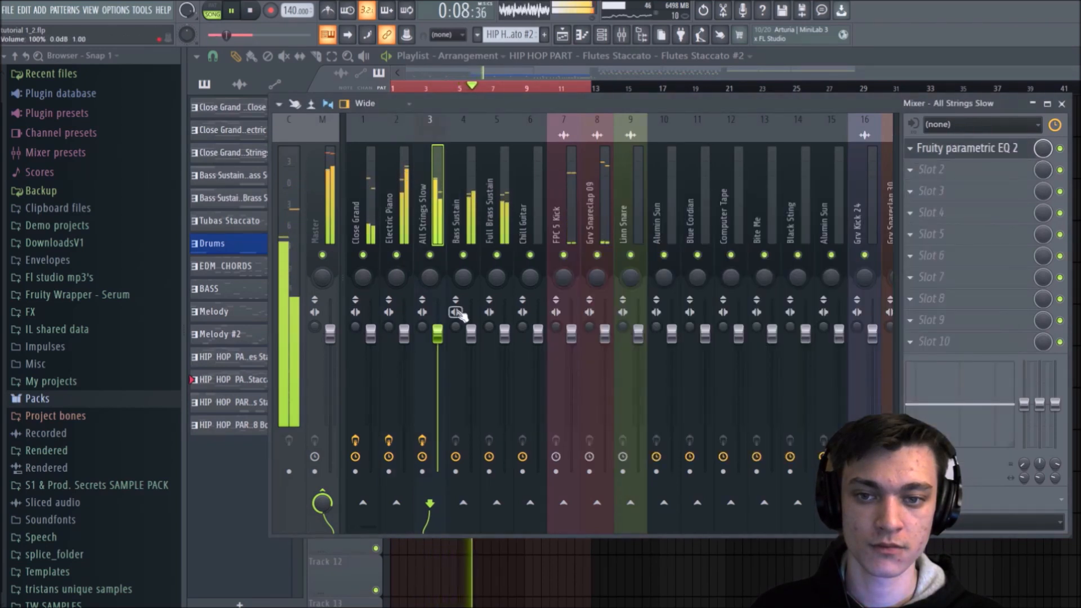
{"action": "left_click", "coordinate": [491, 226]}
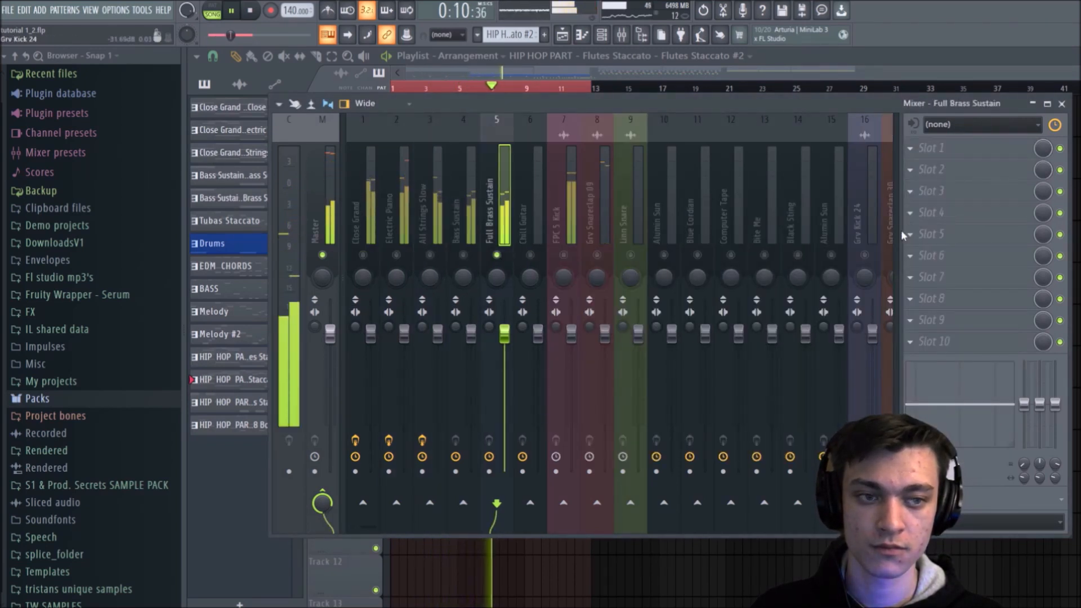
{"action": "key", "text": "space"}
{"action": "left_click", "coordinate": [957, 190]}
{"action": "left_click", "coordinate": [779, 175]}
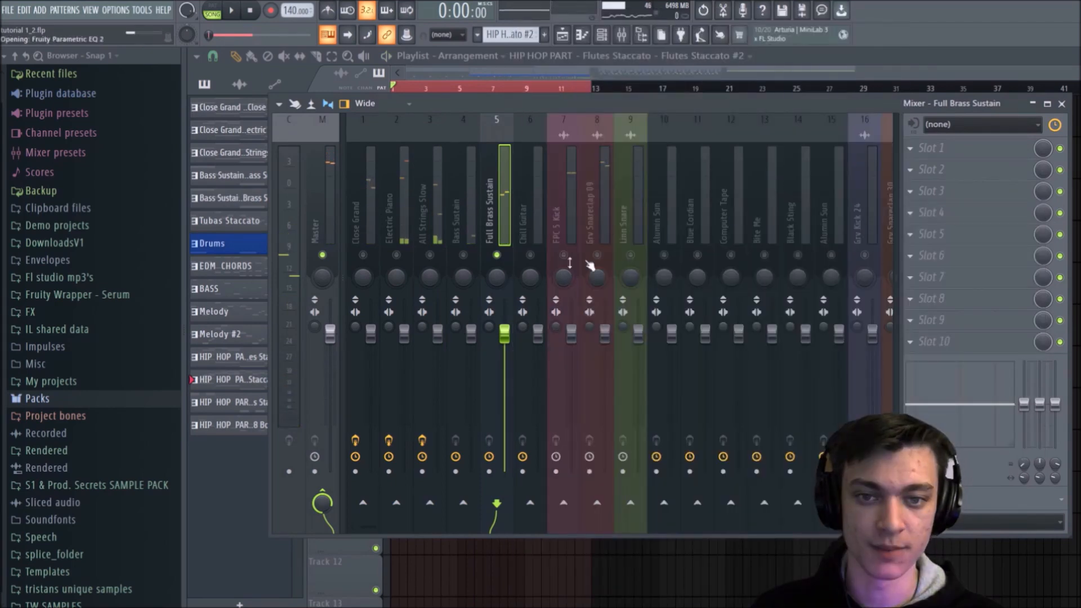
{"action": "left_click_drag", "start_coordinate": [377, 352], "coordinate": [440, 439]}
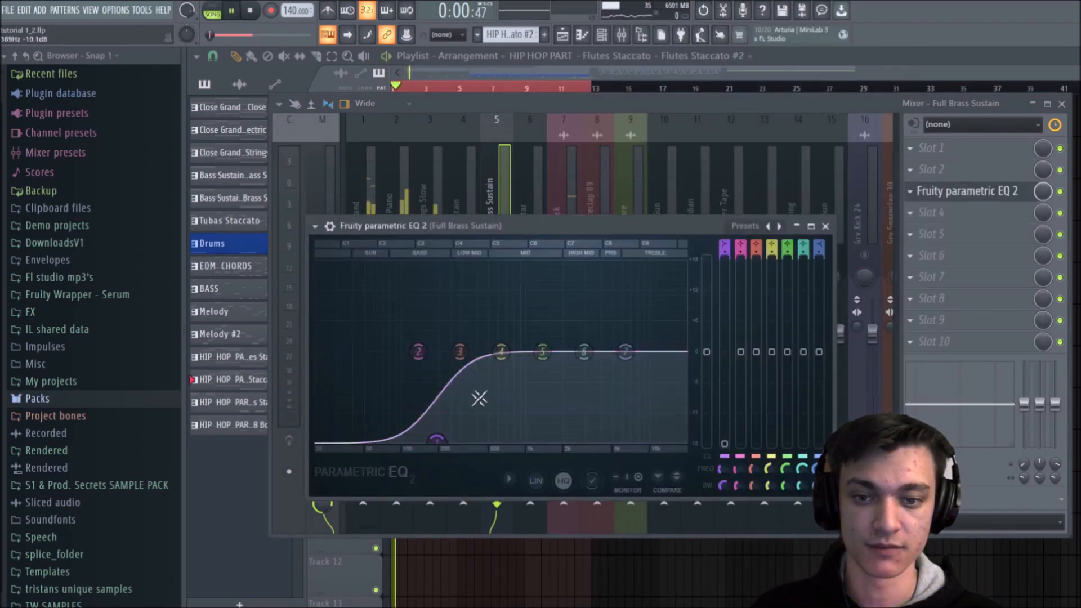
Step: Unsolo Full Brass Sustain so all mixer tracks play together
{"action": "left_click", "coordinate": [501, 197]}
{"action": "right_click", "coordinate": [505, 260]}
{"action": "left_click", "coordinate": [506, 258]}
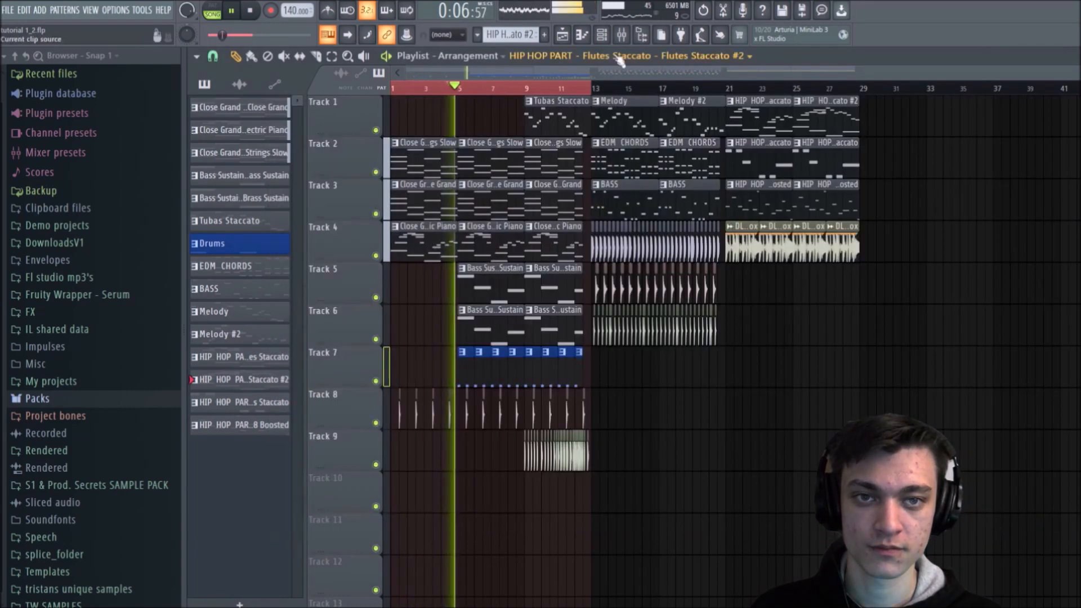
{"action": "left_click", "coordinate": [621, 34]}
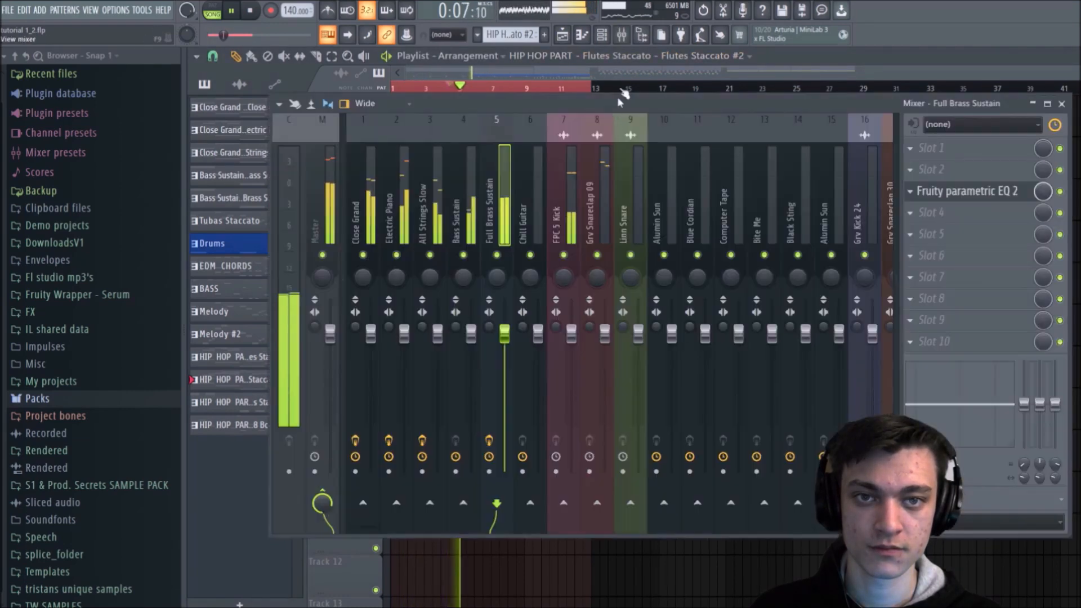
Step: Boost band 4 of Full Brass Sustain's EQ at about 1318 Hz, slightly raise band 3, and shift the band 1 low cut slightly higher
{"action": "left_click", "coordinate": [957, 191]}
{"action": "left_click_drag", "start_coordinate": [500, 351], "coordinate": [541, 330]}
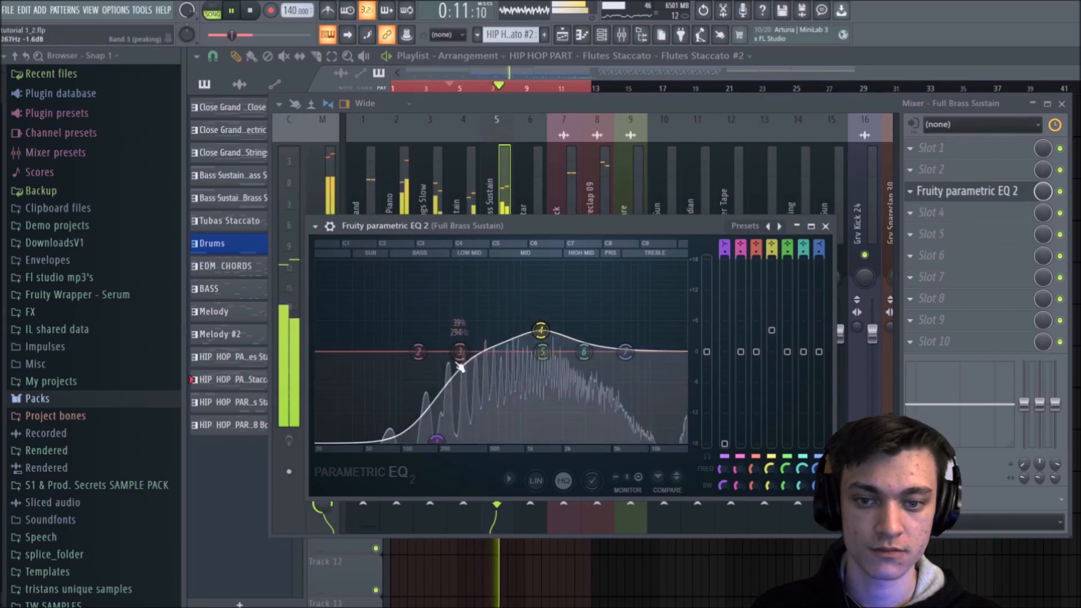
{"action": "mouse_move", "coordinate": [440, 441]}
{"action": "left_mouse_down"}
{"action": "mouse_move", "coordinate": [450, 448]}
{"action": "mouse_move", "coordinate": [444, 440]}
{"action": "left_mouse_up"}
{"action": "left_click_drag", "start_coordinate": [461, 351], "coordinate": [455, 344]}
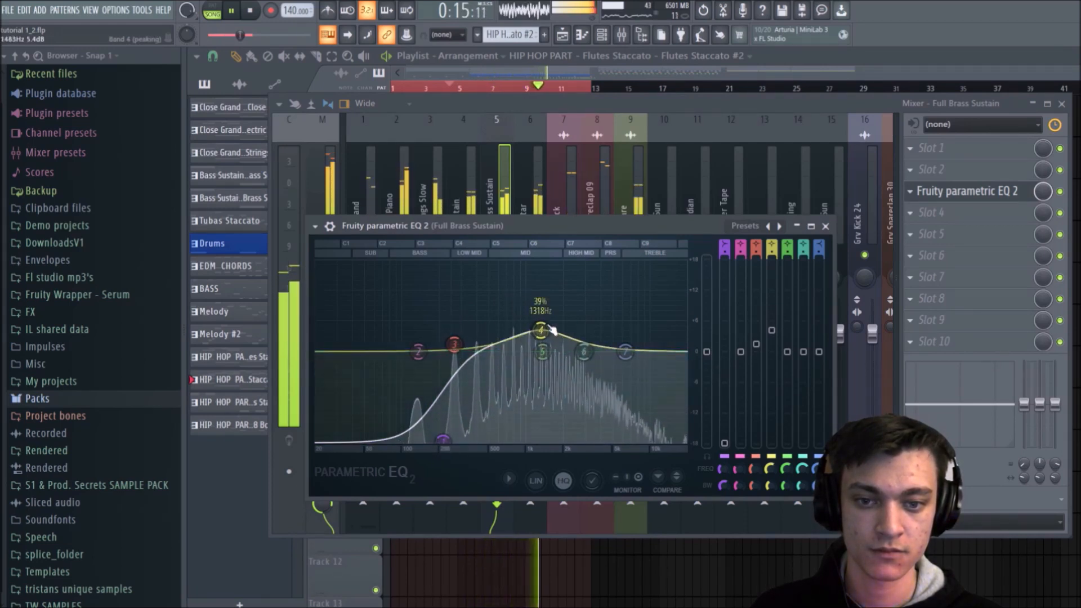
{"action": "left_click", "coordinate": [826, 226]}
Step: Insert Fruity Parametric EQ 2 in Chill Guitar's slot 4 and pull band 1 down for a gentle low cut
{"action": "key", "text": "space"}
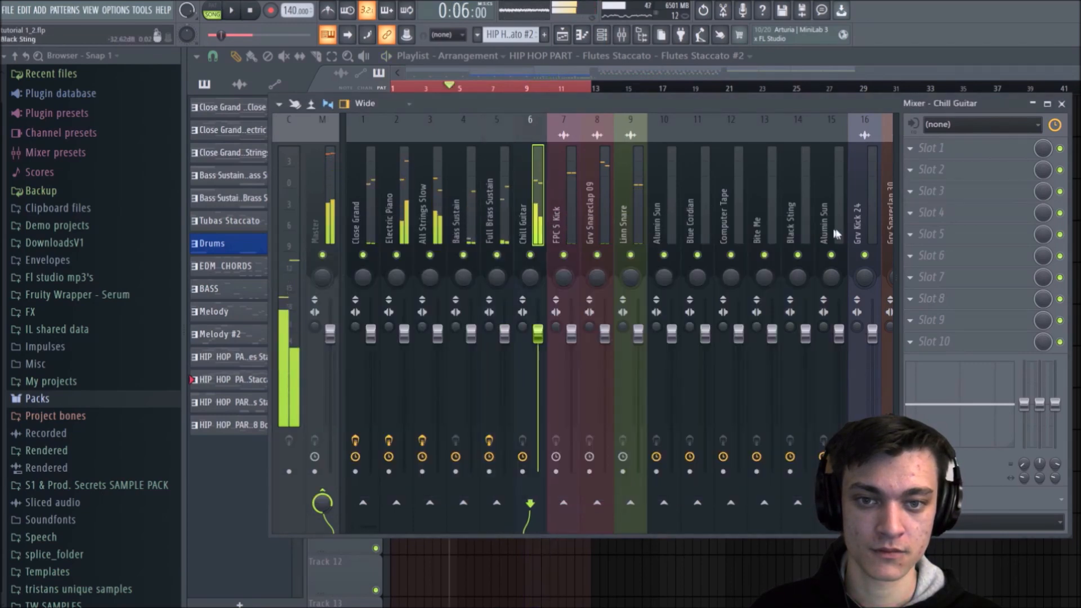
{"action": "left_click", "coordinate": [930, 213]}
{"action": "mouse_move", "coordinate": [957, 230]}
{"action": "left_click", "coordinate": [781, 174]}
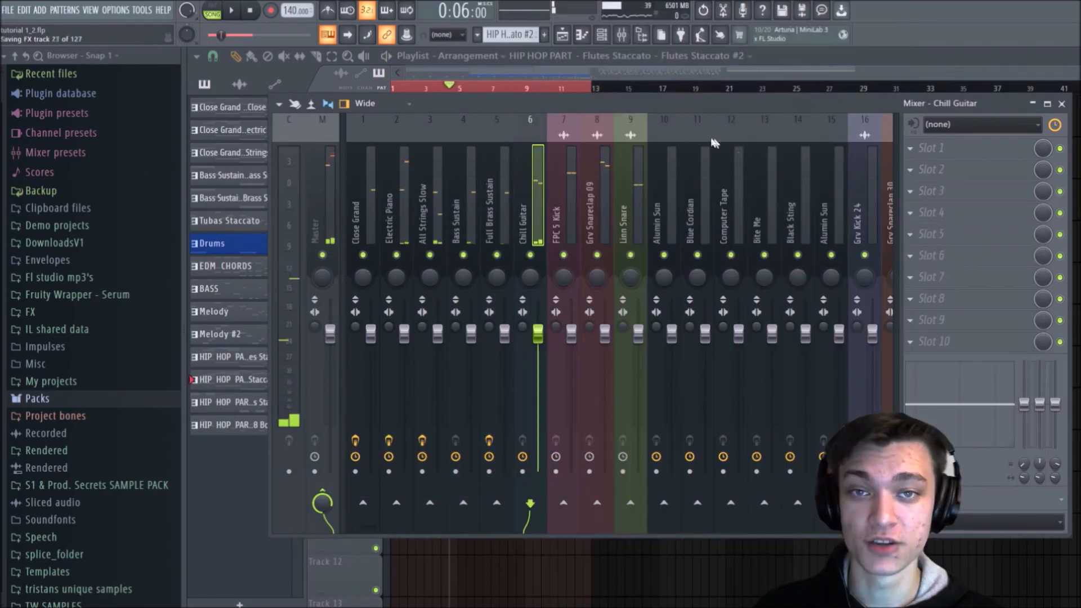
{"action": "left_click_drag", "start_coordinate": [281, 256], "coordinate": [313, 284]}
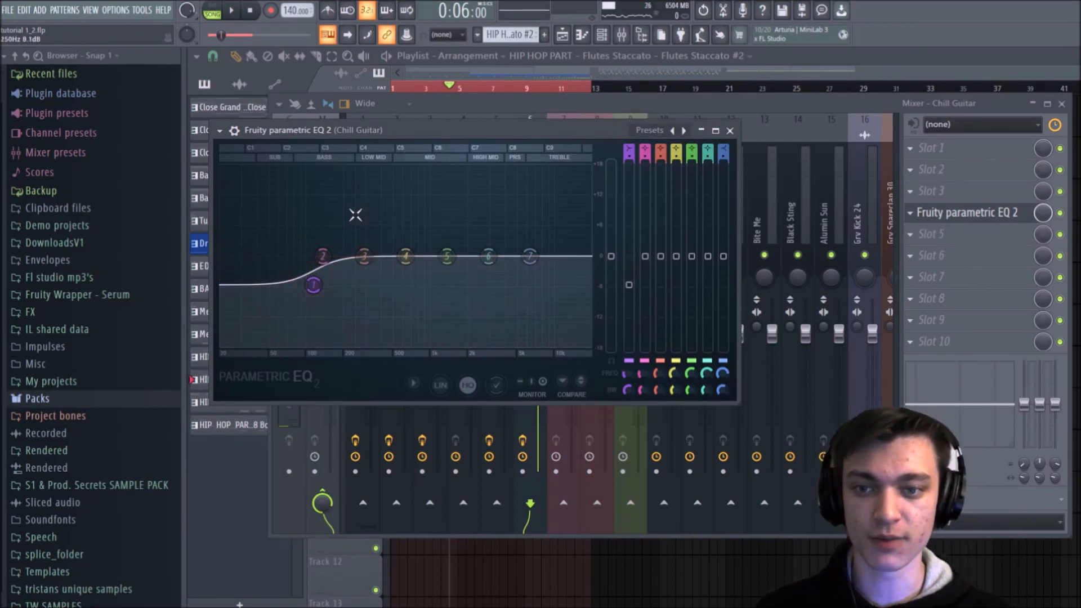
Step: Shift band 5 of Chill Guitar's EQ slightly higher, deepen the band 1 low cut, and close the EQ after a playback check
{"action": "mouse_move", "coordinate": [447, 256]}
{"action": "left_mouse_down"}
{"action": "mouse_move", "coordinate": [458, 302]}
{"action": "mouse_move", "coordinate": [461, 260]}
{"action": "left_mouse_up"}
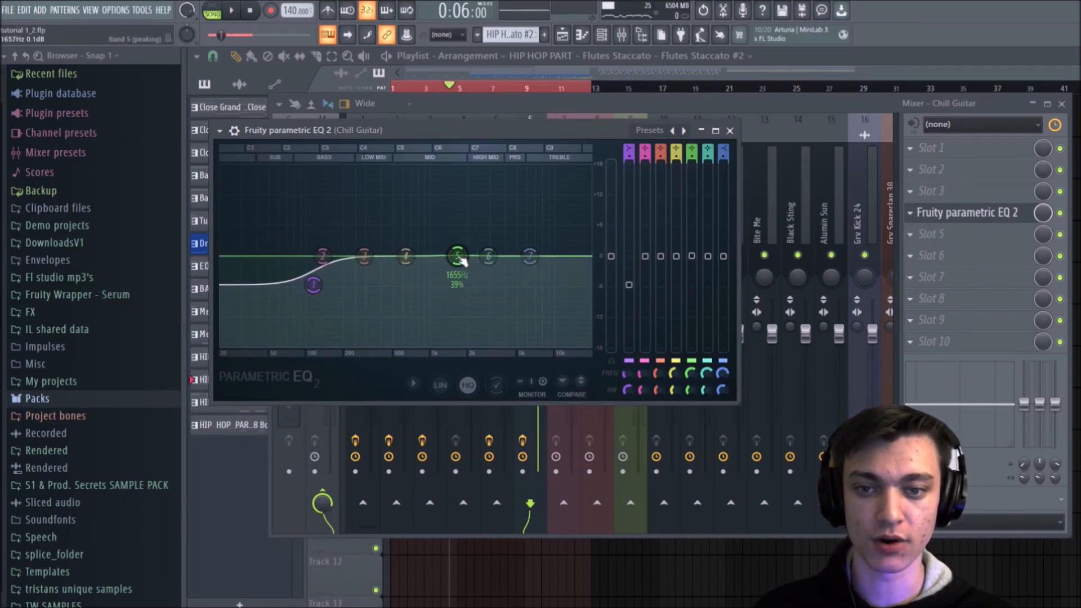
{"action": "left_click_drag", "start_coordinate": [314, 284], "coordinate": [315, 310]}
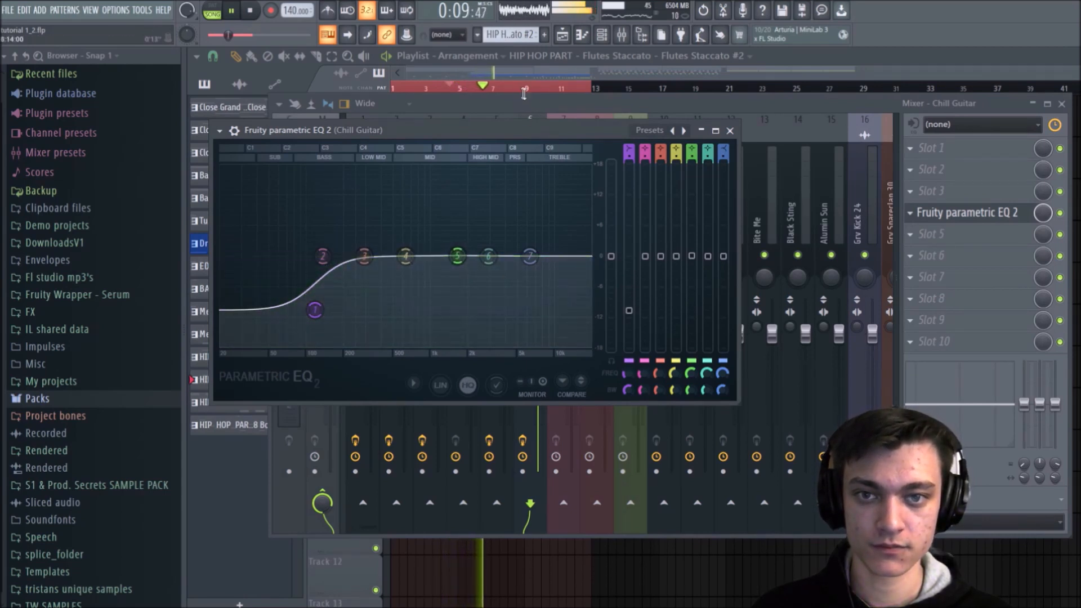
{"action": "mouse_move", "coordinate": [460, 272]}
{"action": "left_mouse_down"}
{"action": "mouse_move", "coordinate": [453, 286]}
{"action": "mouse_move", "coordinate": [444, 271]}
{"action": "mouse_move", "coordinate": [379, 275]}
{"action": "mouse_move", "coordinate": [363, 289]}
{"action": "mouse_move", "coordinate": [468, 283]}
{"action": "mouse_move", "coordinate": [461, 272]}
{"action": "mouse_move", "coordinate": [475, 266]}
{"action": "left_mouse_up"}
{"action": "key", "text": "space"}
{"action": "left_click", "coordinate": [730, 130]}
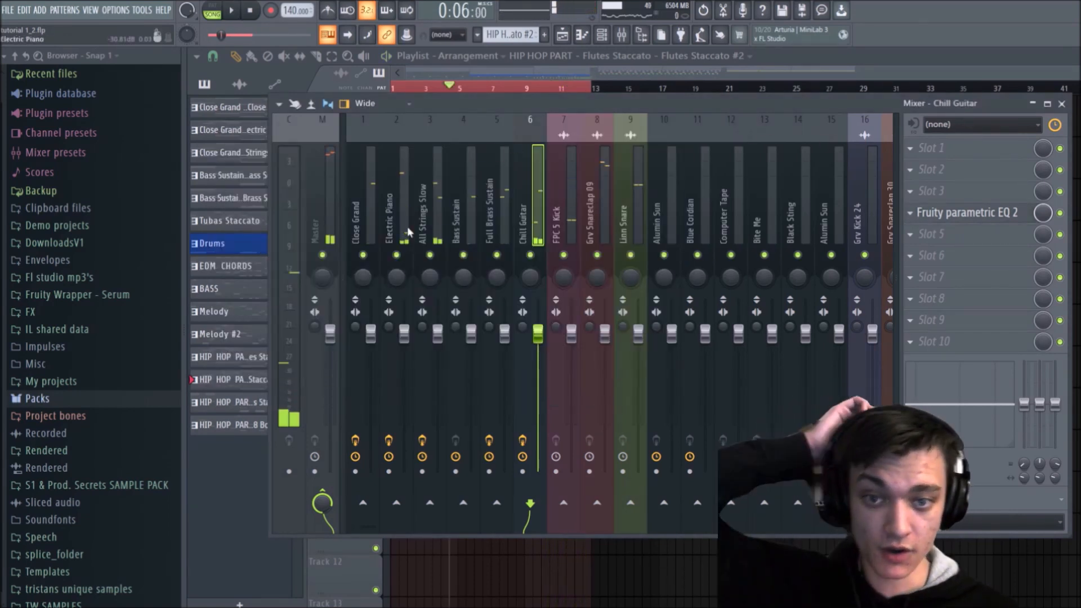
Step: Insert the Raum reverb in Chill Guitar's slot 3 and close its window
{"action": "left_click", "coordinate": [393, 197]}
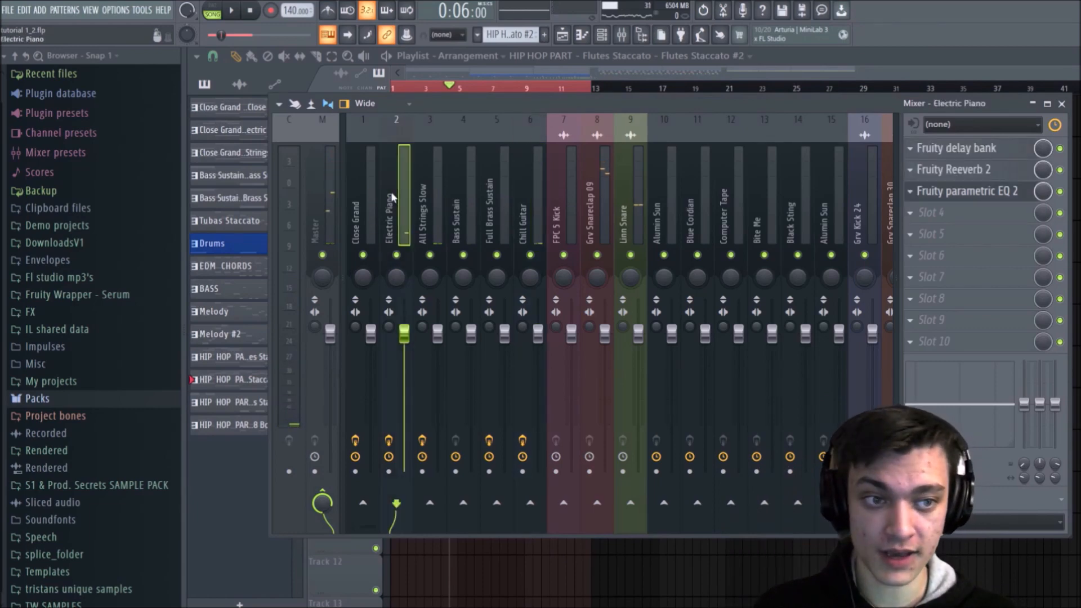
{"action": "left_click", "coordinate": [479, 207]}
{"action": "left_click", "coordinate": [544, 207]}
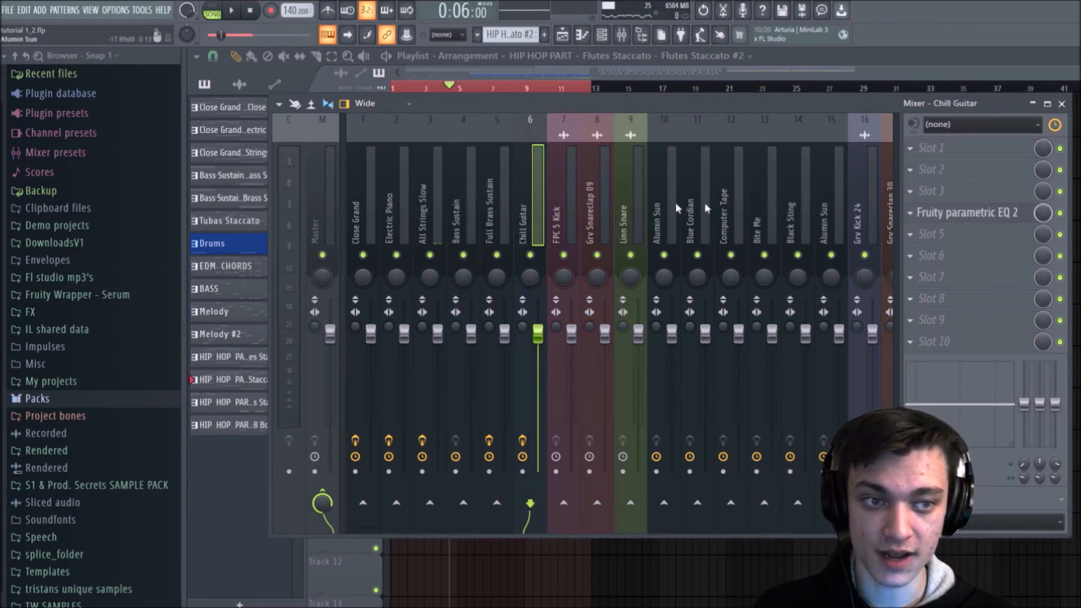
{"action": "left_click", "coordinate": [980, 201]}
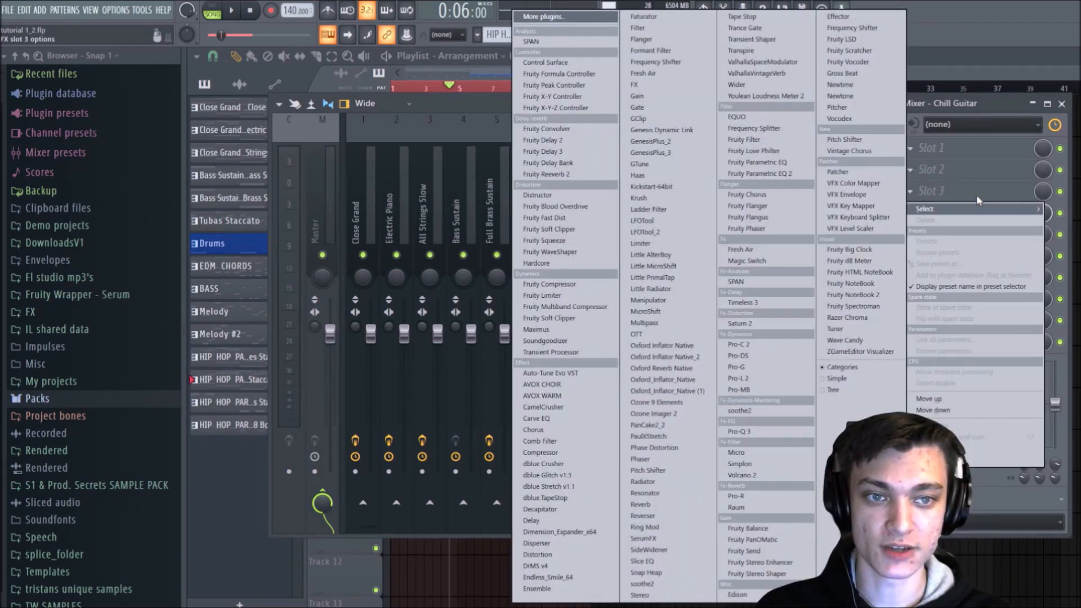
{"action": "left_click", "coordinate": [749, 508]}
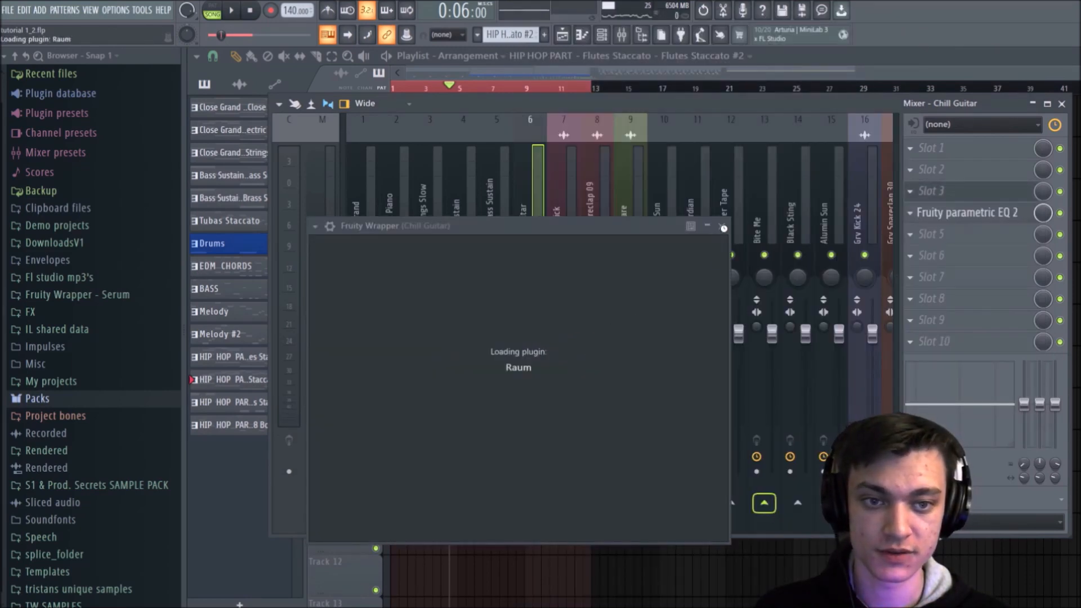
{"action": "left_click", "coordinate": [722, 227]}
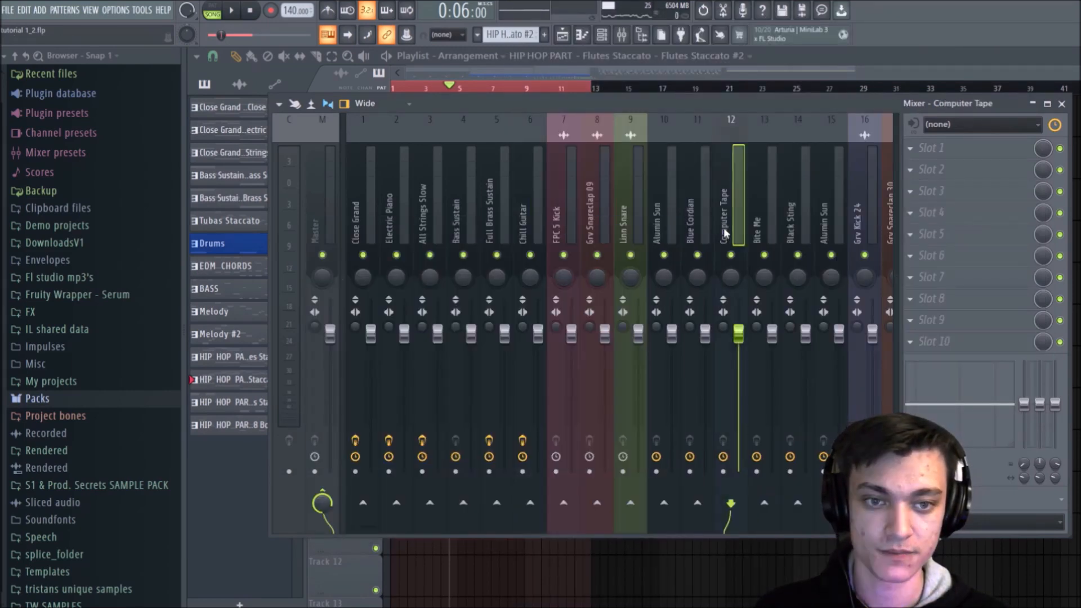
Step: Replace Raum in Chill Guitar's slot 3 with Fruity Reeverb 2
{"action": "left_click", "coordinate": [509, 211]}
{"action": "left_click", "coordinate": [550, 204]}
{"action": "left_click", "coordinate": [529, 210]}
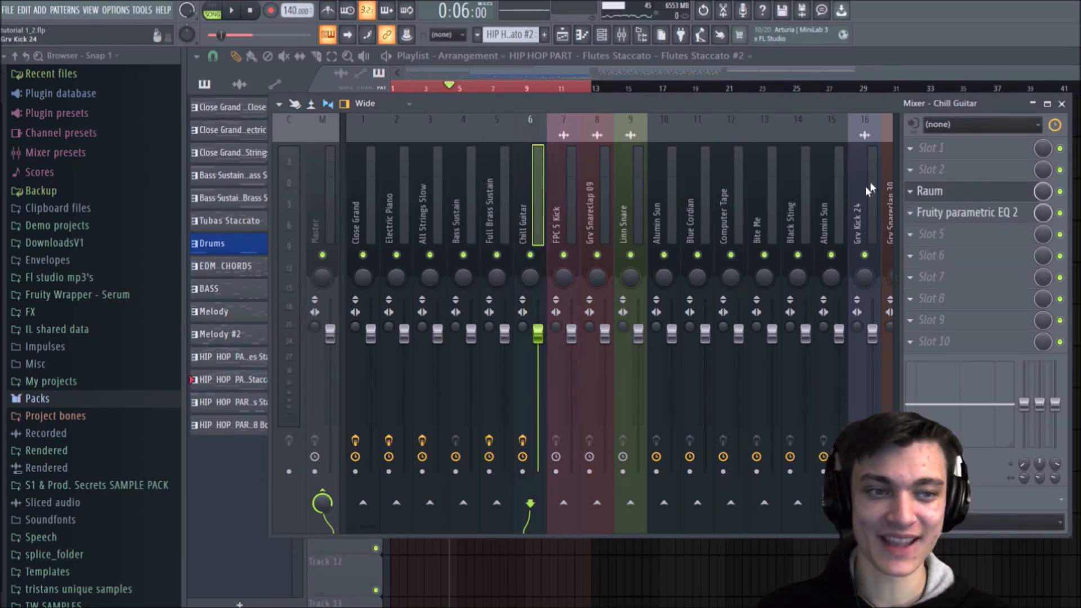
{"action": "left_click", "coordinate": [907, 192]}
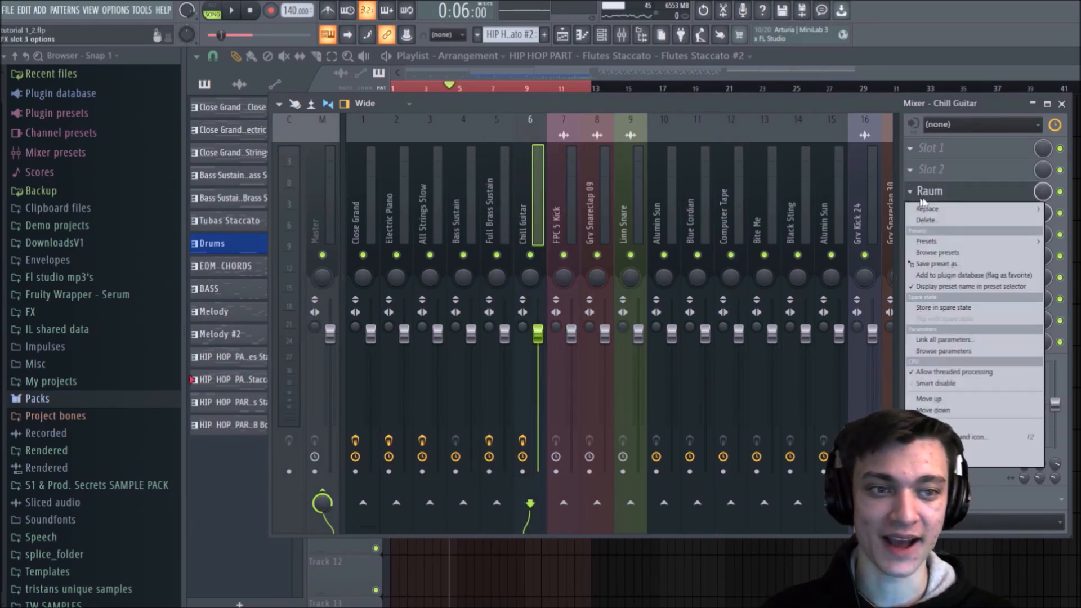
{"action": "mouse_move", "coordinate": [924, 210]}
{"action": "left_click", "coordinate": [576, 176]}
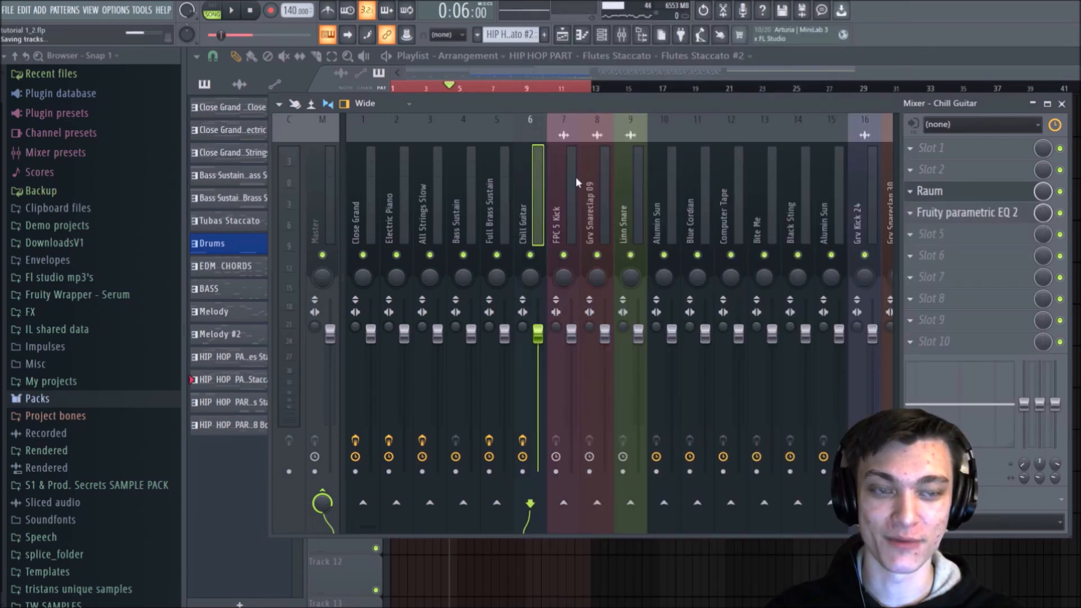
Step: Raise the wet level of Chill Guitar's Fruity Reeverb 2 during playback
{"action": "key", "text": "space"}
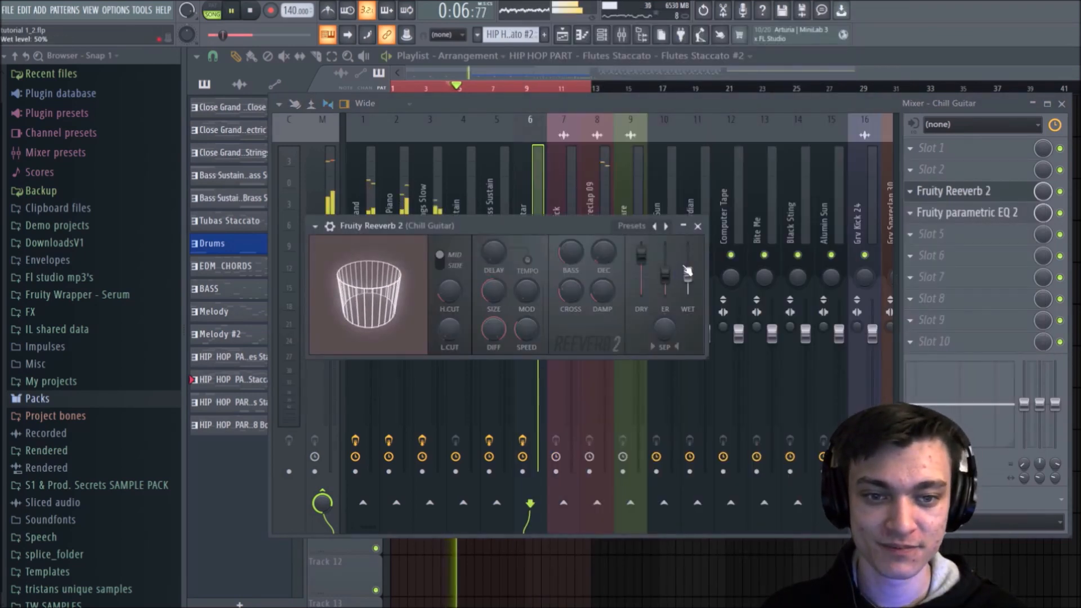
{"action": "left_click_drag", "start_coordinate": [688, 276], "coordinate": [687, 248]}
{"action": "key", "text": "space"}
Step: Limit the playlist's playback selection to bars 9 through 13, start playback, and bring the mixer back up
{"action": "left_click", "coordinate": [459, 85]}
{"action": "left_click_drag", "start_coordinate": [589, 88], "coordinate": [531, 89]}
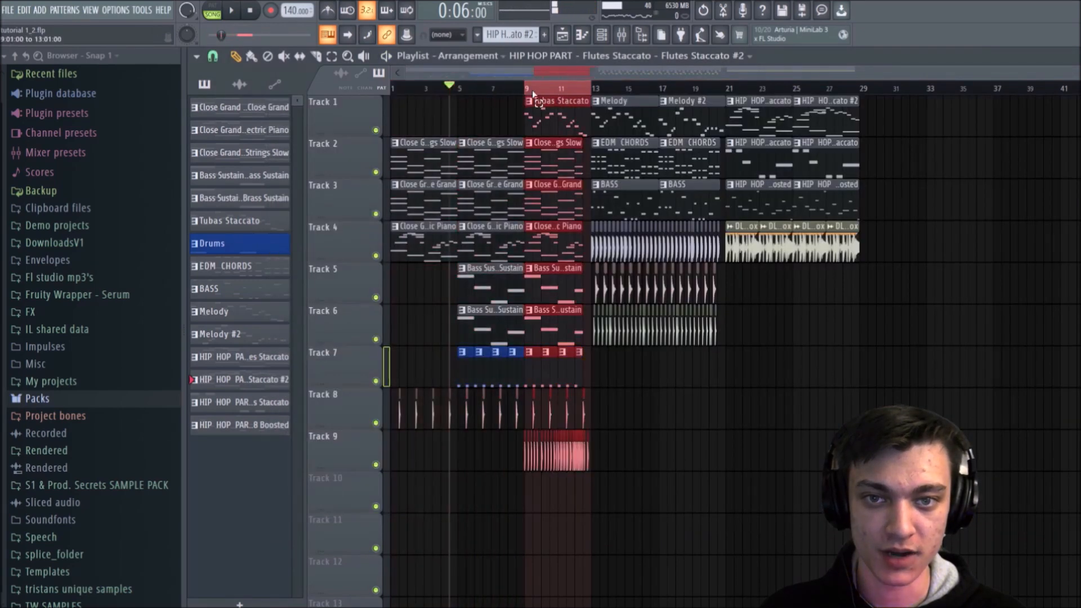
{"action": "key", "text": "space"}
{"action": "left_click", "coordinate": [620, 40]}
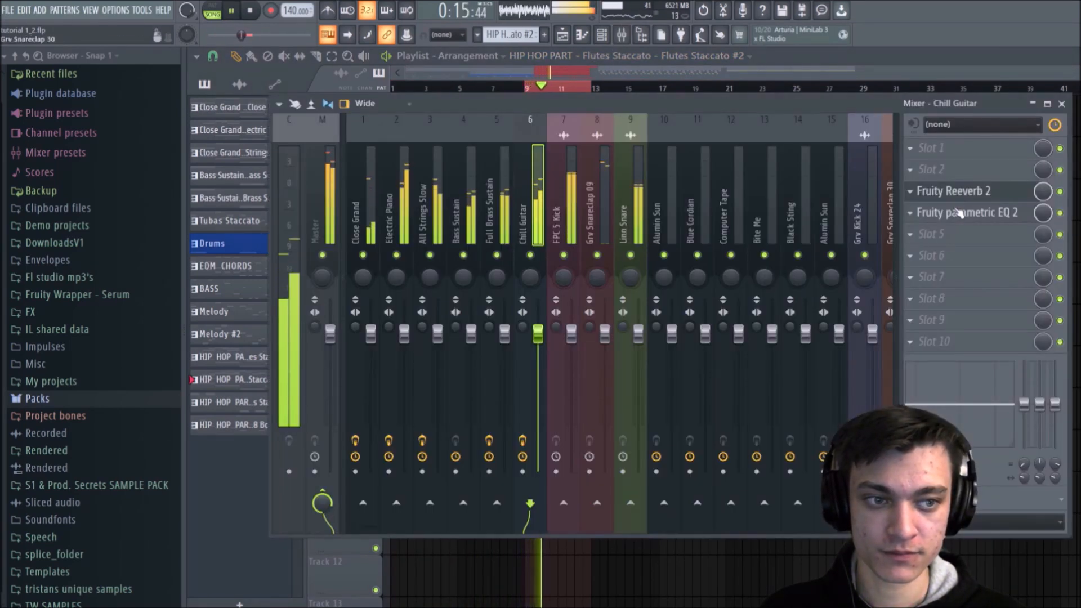
Step: Set the wet level of Chill Guitar's Fruity Reeverb 2 to 84% and lower the track's volume to 96%
{"action": "left_click", "coordinate": [952, 191]}
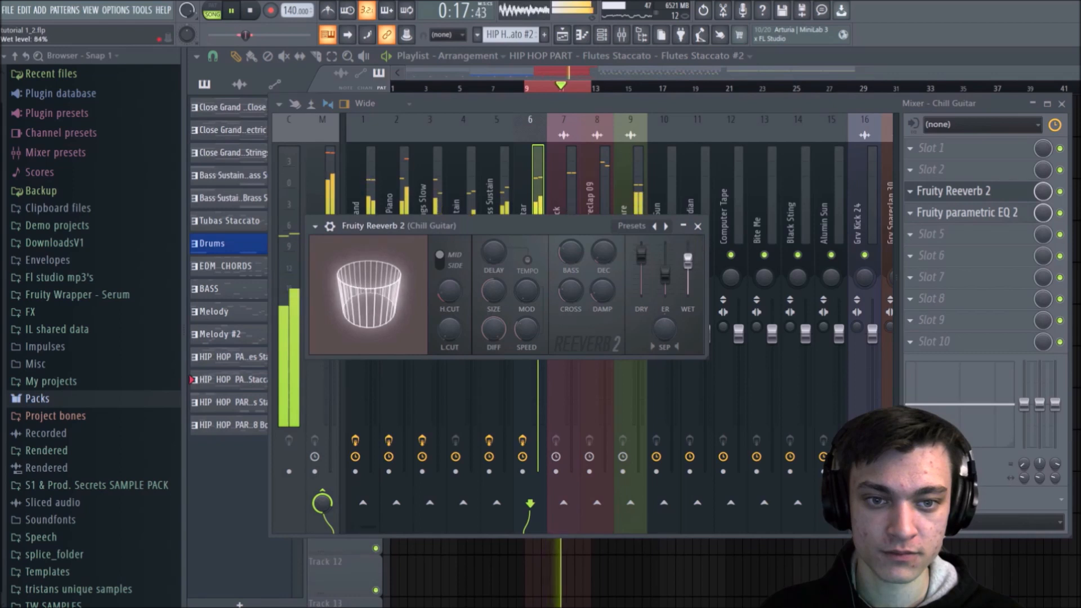
{"action": "key", "text": "Escape"}
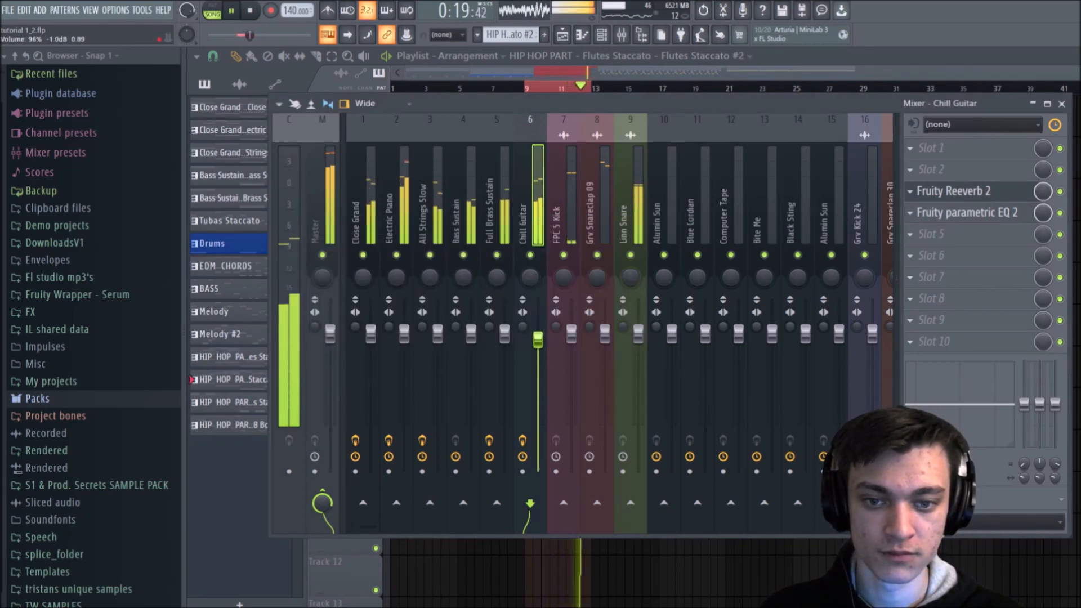
{"action": "key", "text": "space"}
Step: Compare the first six instrument tracks during playback with their effects bypassed and re-enabled
{"action": "left_click", "coordinate": [368, 192]}
{"action": "left_click", "coordinate": [457, 184]}
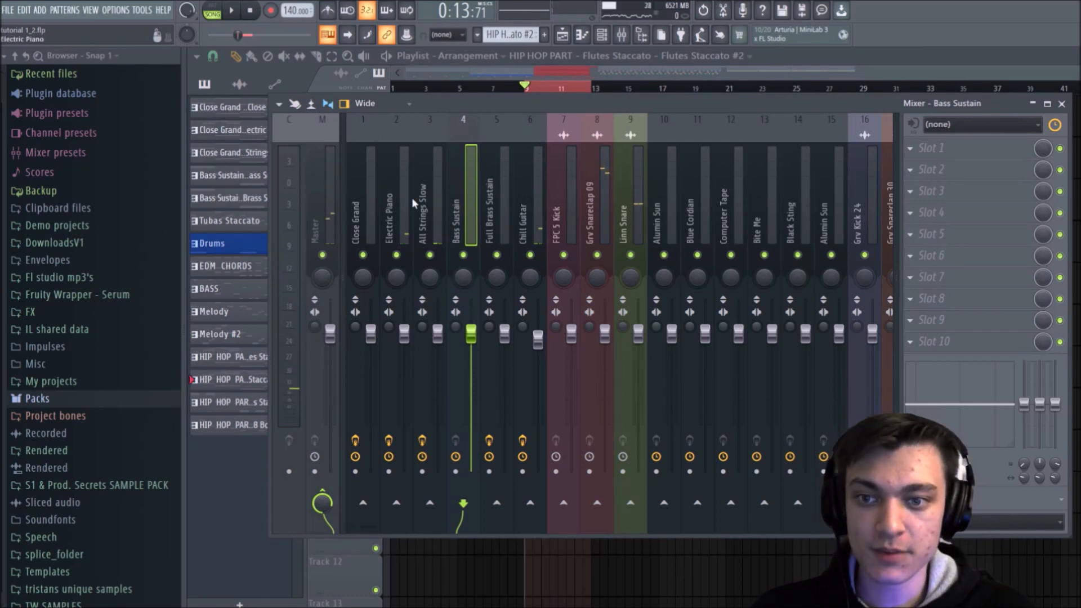
{"action": "left_click", "coordinate": [387, 192]}
{"action": "left_click", "coordinate": [375, 201]}
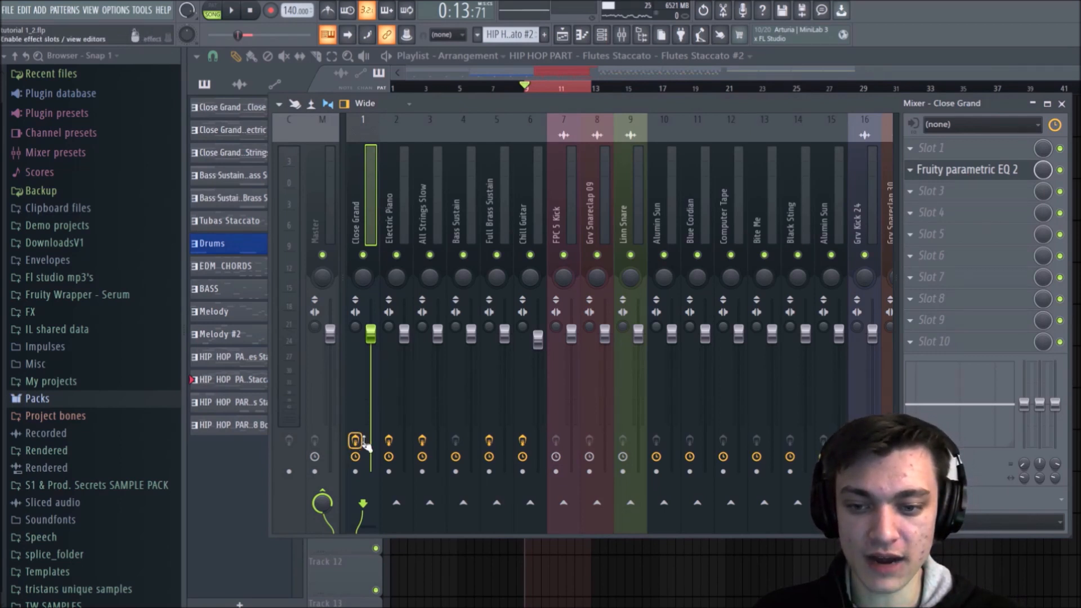
{"action": "key", "text": "space"}
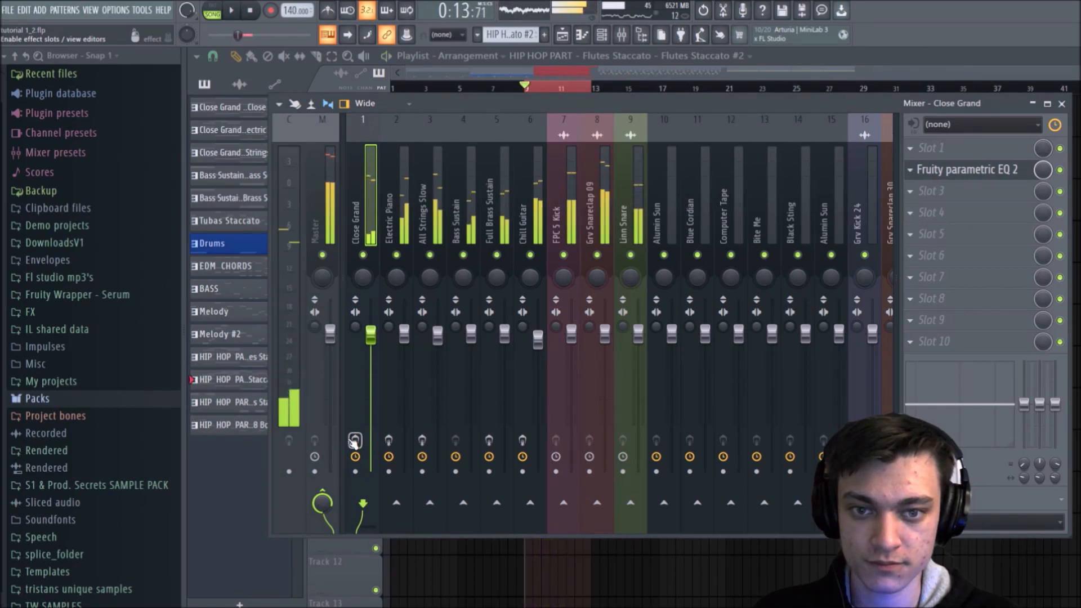
{"action": "left_click", "coordinate": [422, 440]}
{"action": "left_click", "coordinate": [488, 439]}
{"action": "left_click", "coordinate": [523, 439]}
{"action": "key", "text": "space"}
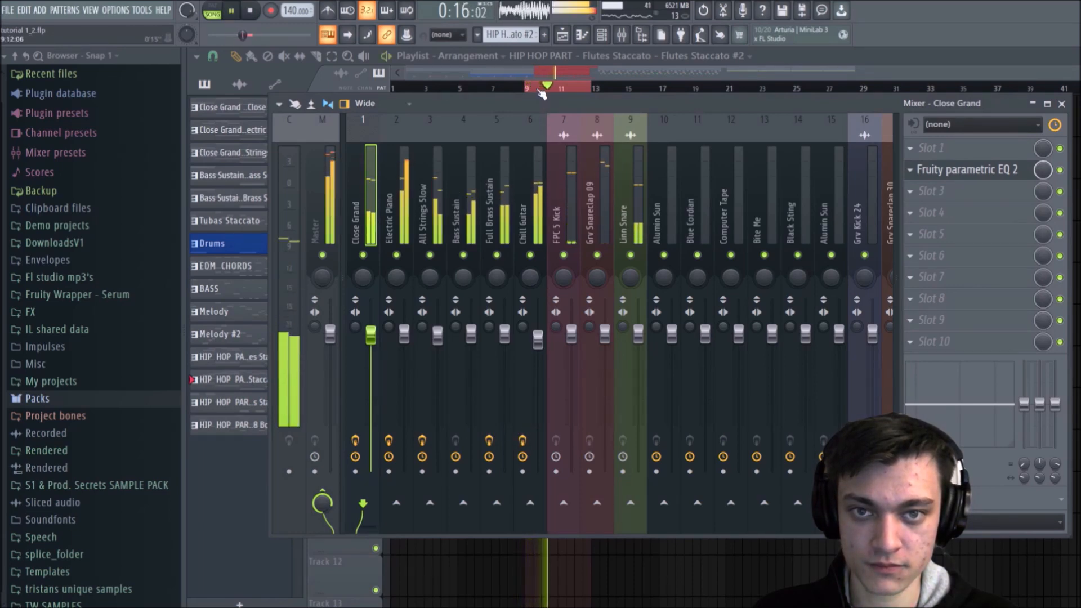
Step: Limit the playlist's playback selection to bars 13 through 21, preview it, and bring the mixer back up
{"action": "key", "text": "F9"}
{"action": "key", "text": "space"}
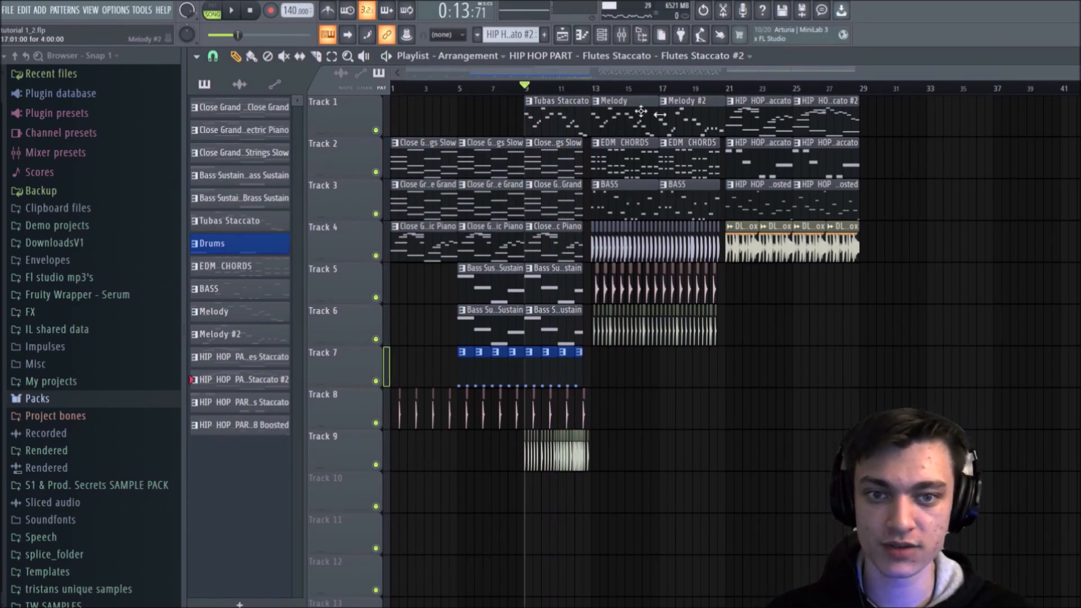
{"action": "left_click_drag", "start_coordinate": [614, 89], "coordinate": [593, 89]}
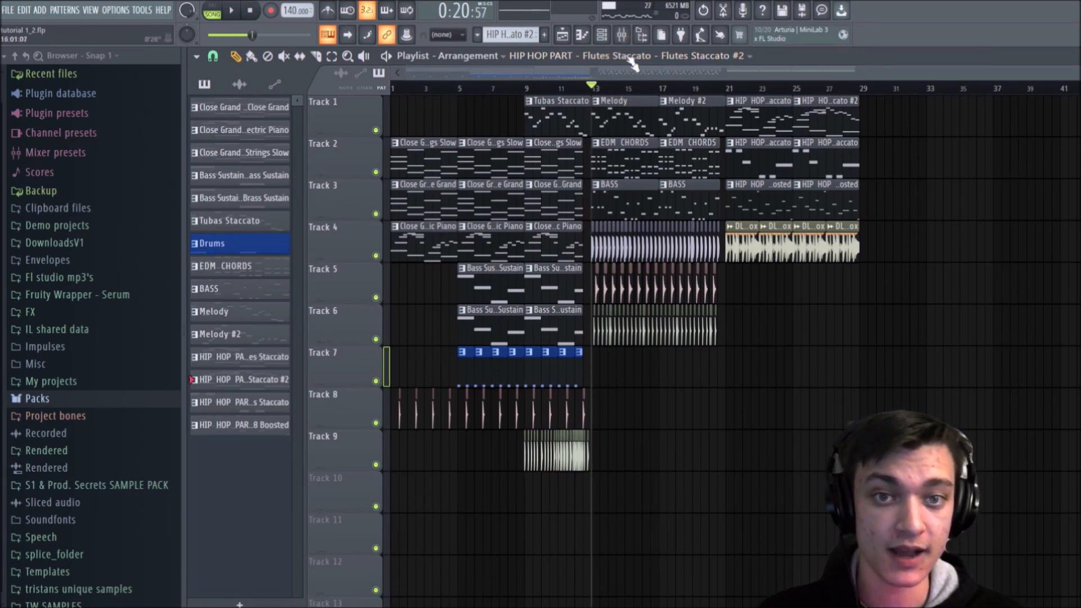
{"action": "left_click_drag", "start_coordinate": [601, 87], "coordinate": [730, 83]}
{"action": "key", "text": "space"}
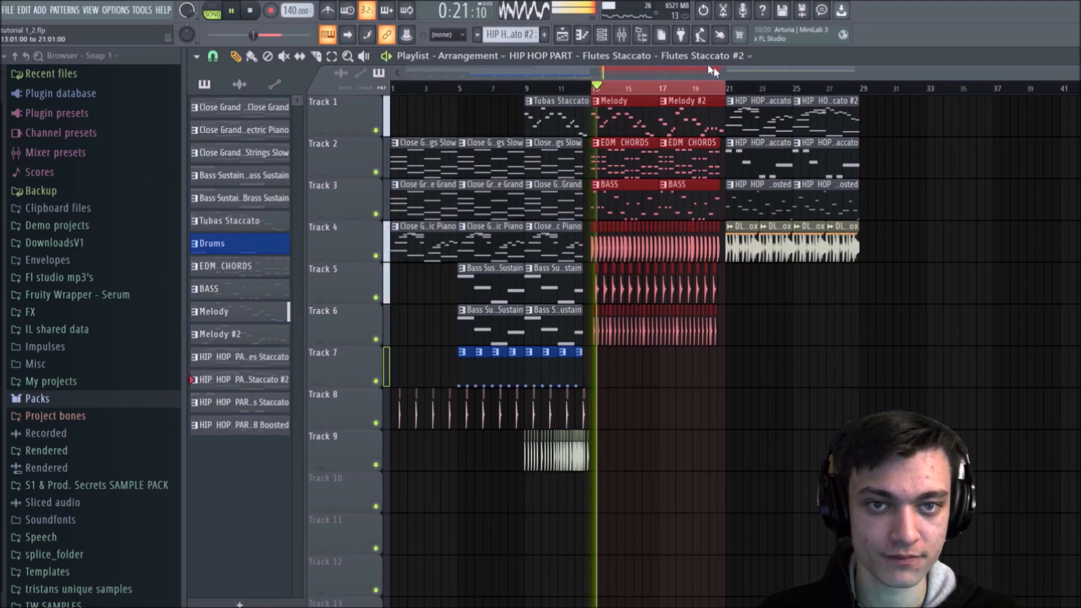
{"action": "left_click", "coordinate": [622, 35]}
{"action": "key", "text": "space"}
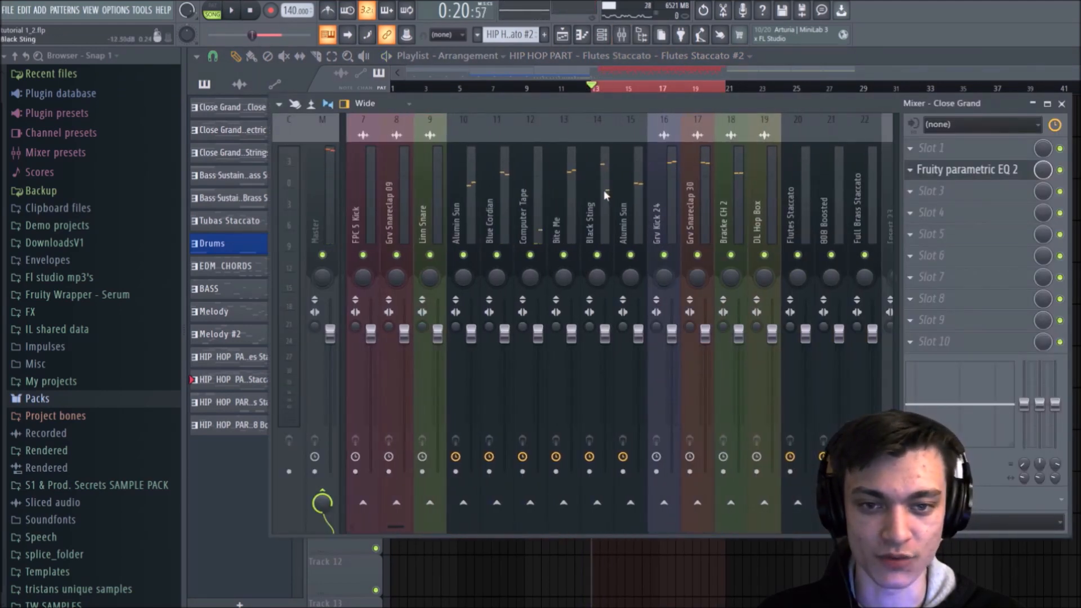
Step: Solo Alumin Sun on track 10 during playback and unmute Blue Cordian and Computer Tape alongside it
{"action": "key", "text": "space"}
{"action": "right_click", "coordinate": [496, 256]}
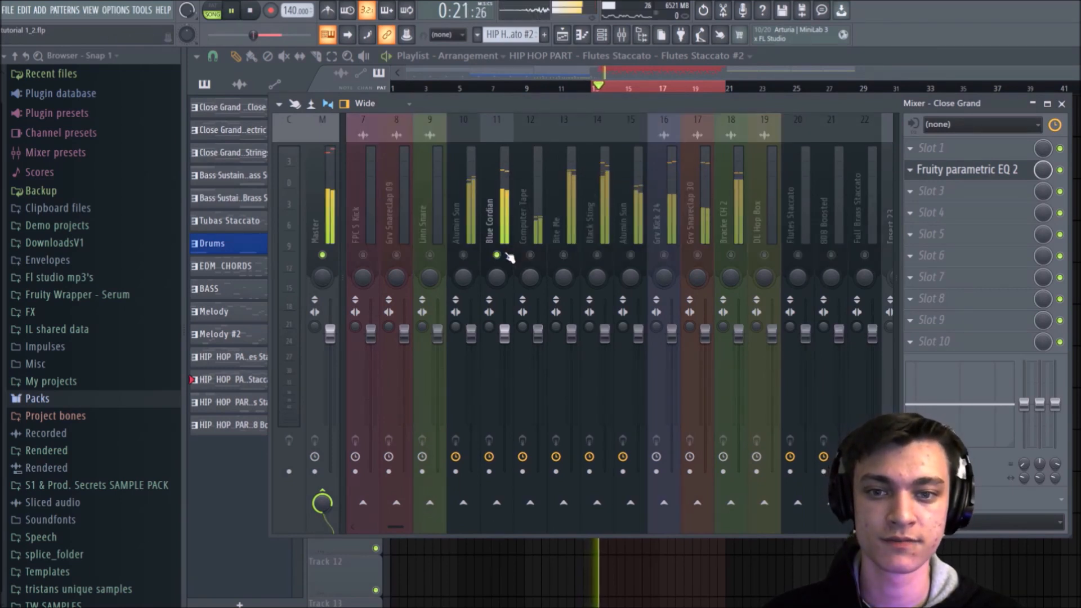
{"action": "right_click", "coordinate": [464, 255]}
{"action": "left_click", "coordinate": [496, 255]}
{"action": "left_click", "coordinate": [530, 255]}
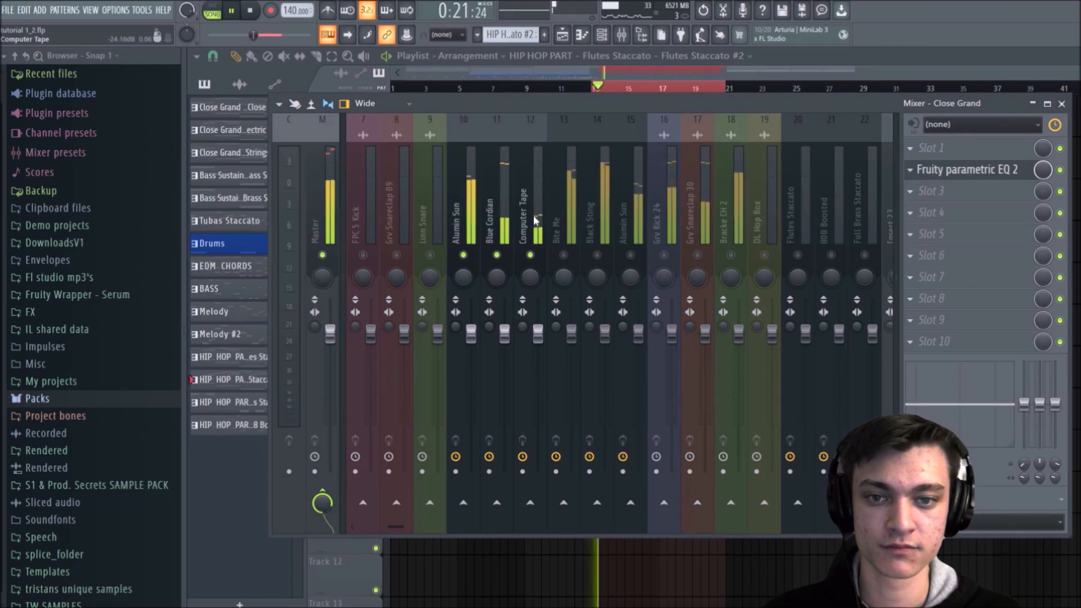
{"action": "key", "text": "space"}
Step: Cut the low shelf of Alumin Sun on track 10 to -18.0 at 157 Hz and fine-tune its mid and high EQ bands
{"action": "left_click", "coordinate": [507, 231]}
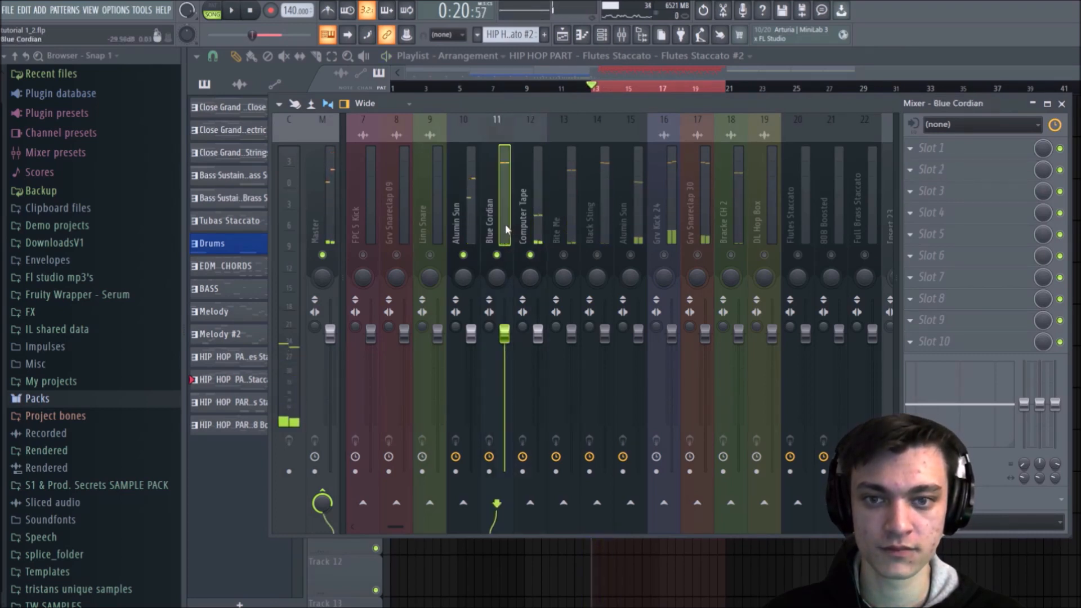
{"action": "left_click", "coordinate": [478, 234]}
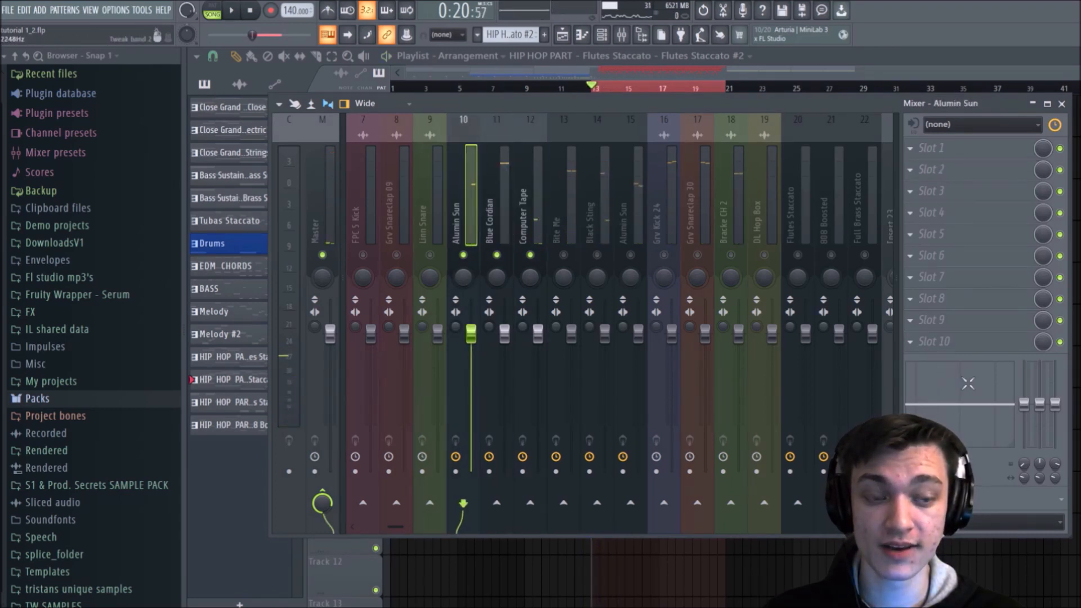
{"action": "left_click_drag", "start_coordinate": [980, 396], "coordinate": [922, 410]}
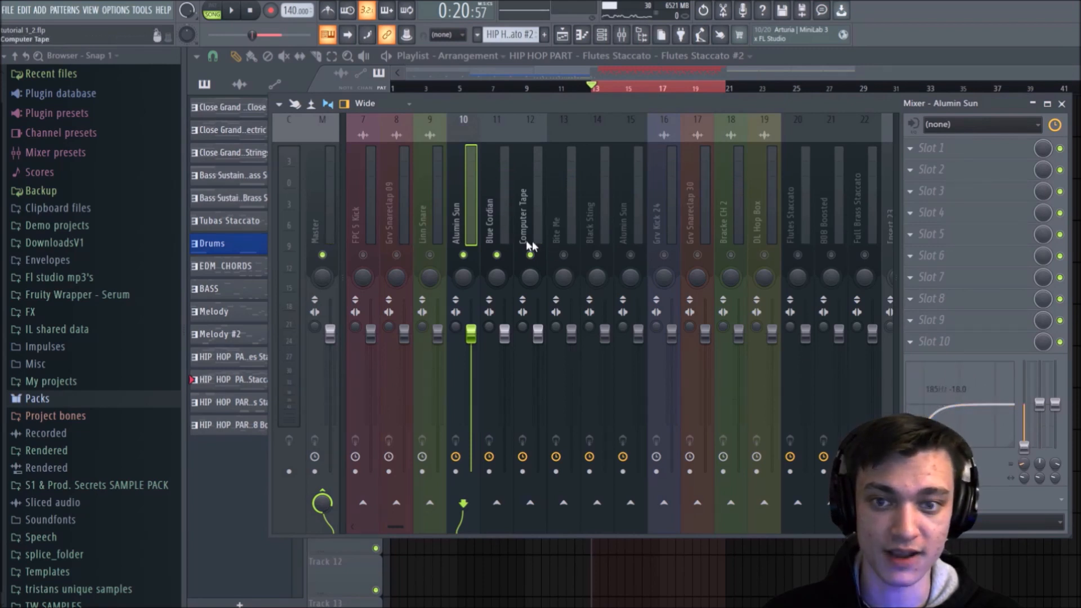
{"action": "left_click_drag", "start_coordinate": [975, 413], "coordinate": [1001, 421]}
{"action": "left_click_drag", "start_coordinate": [976, 383], "coordinate": [1000, 404]}
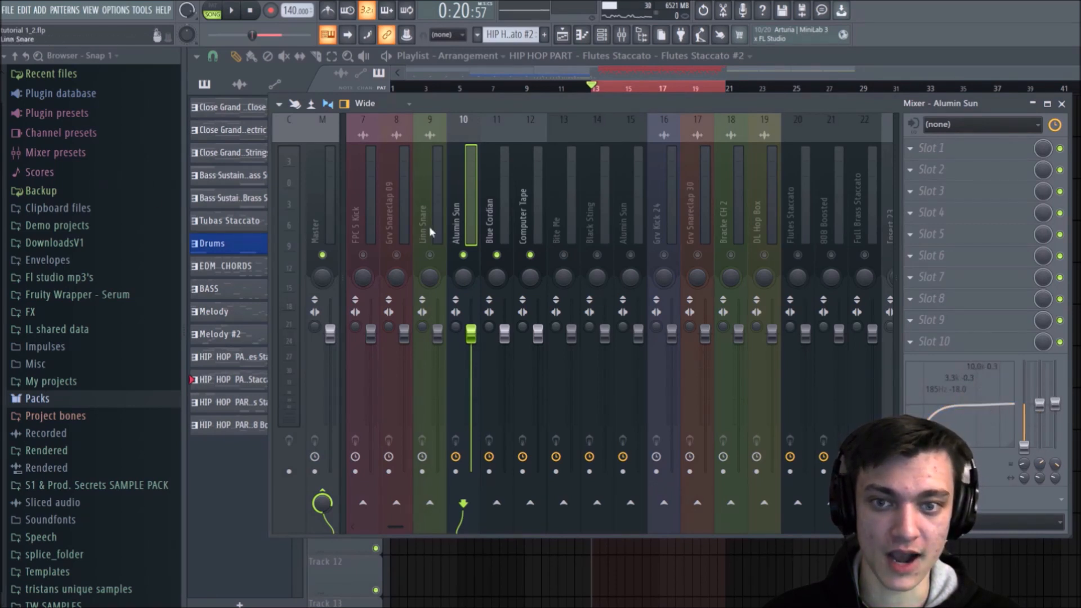
{"action": "key", "text": "space"}
{"action": "left_click_drag", "start_coordinate": [925, 446], "coordinate": [920, 446]}
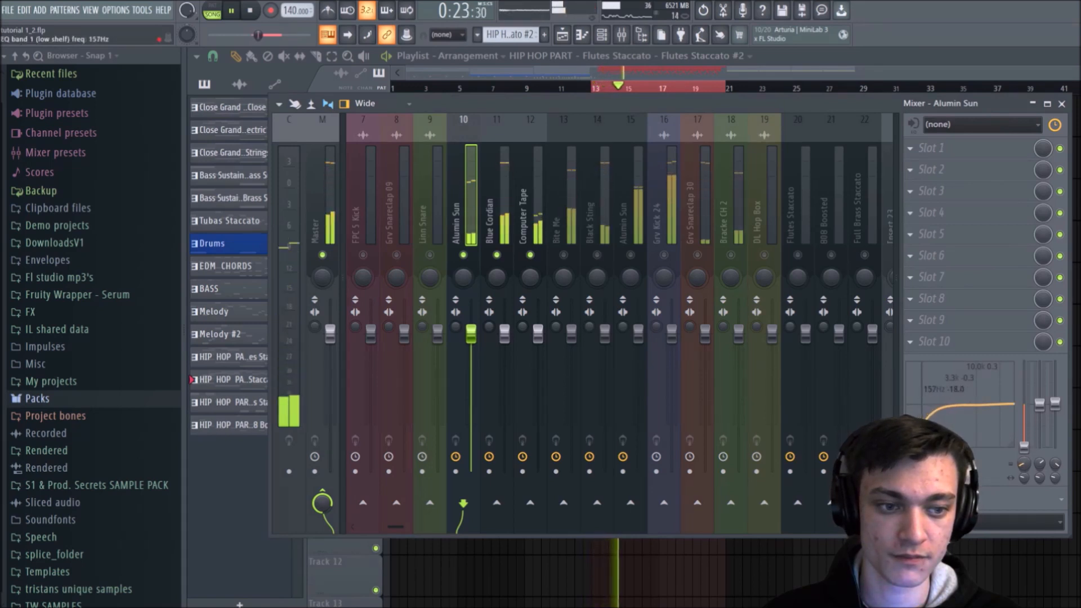
Step: Cut the low shelves to -18.0, at 61 Hz on Blue Cordian and 112 Hz on Computer Tape, and lower Computer Tape's highs to -4.0
{"action": "left_click", "coordinate": [500, 228]}
{"action": "left_click_drag", "start_coordinate": [917, 409], "coordinate": [914, 447]}
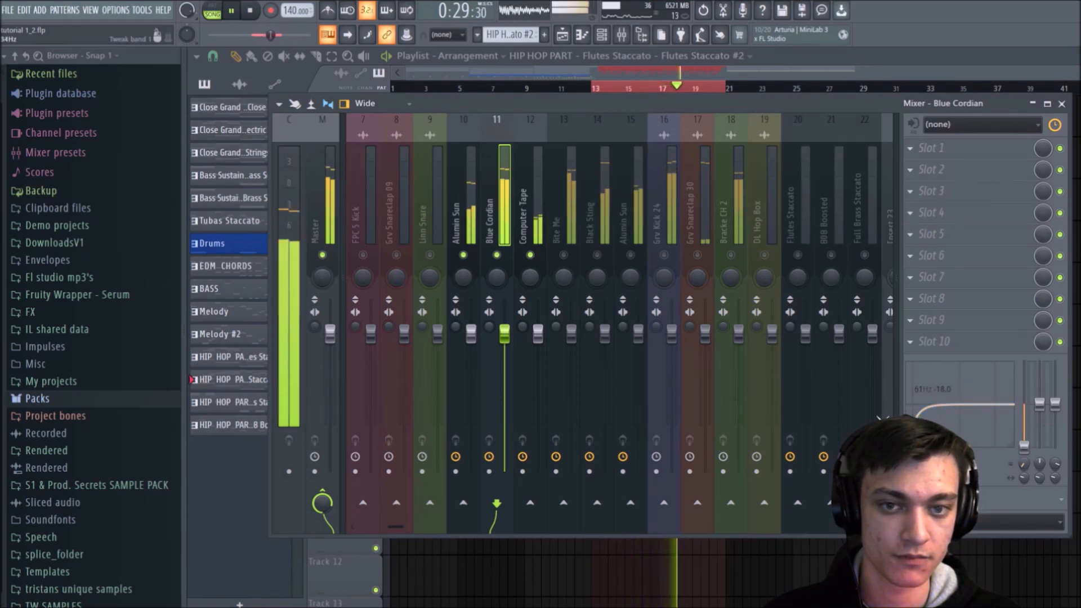
{"action": "left_click", "coordinate": [524, 225]}
{"action": "left_click_drag", "start_coordinate": [917, 405], "coordinate": [925, 448]}
{"action": "left_click_drag", "start_coordinate": [1008, 410], "coordinate": [999, 416]}
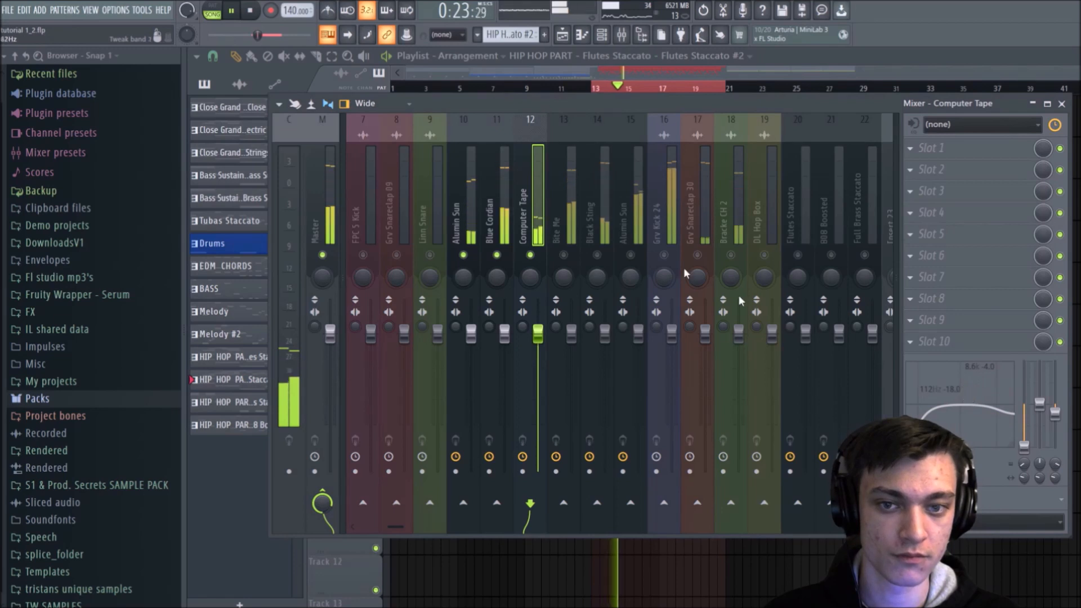
{"action": "key", "text": "space"}
{"action": "left_click", "coordinate": [499, 195]}
{"action": "left_click", "coordinate": [438, 192]}
{"action": "left_click", "coordinate": [460, 180]}
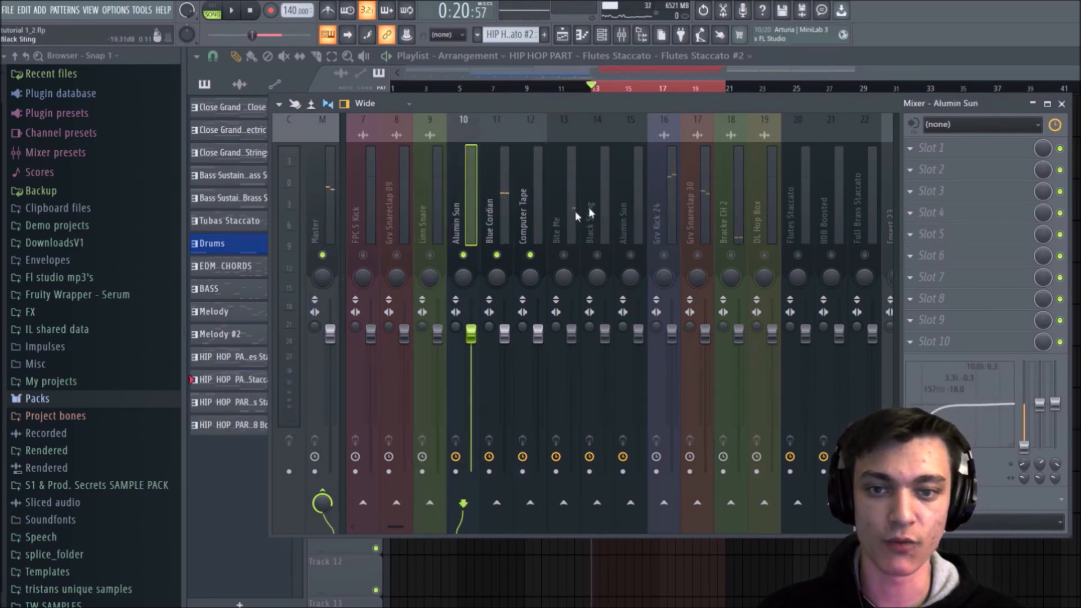
Step: Unmute Bite Me and Black Sting and lower both tracks' volume faders during playback
{"action": "left_click", "coordinate": [560, 266]}
{"action": "left_click", "coordinate": [564, 256]}
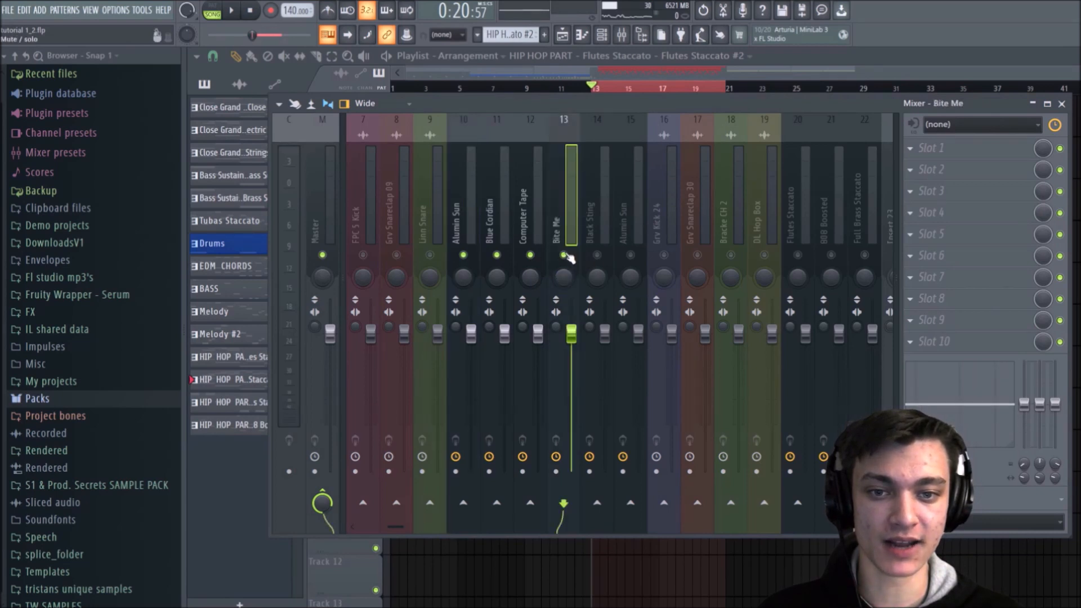
{"action": "left_click", "coordinate": [597, 255]}
{"action": "key", "text": "space"}
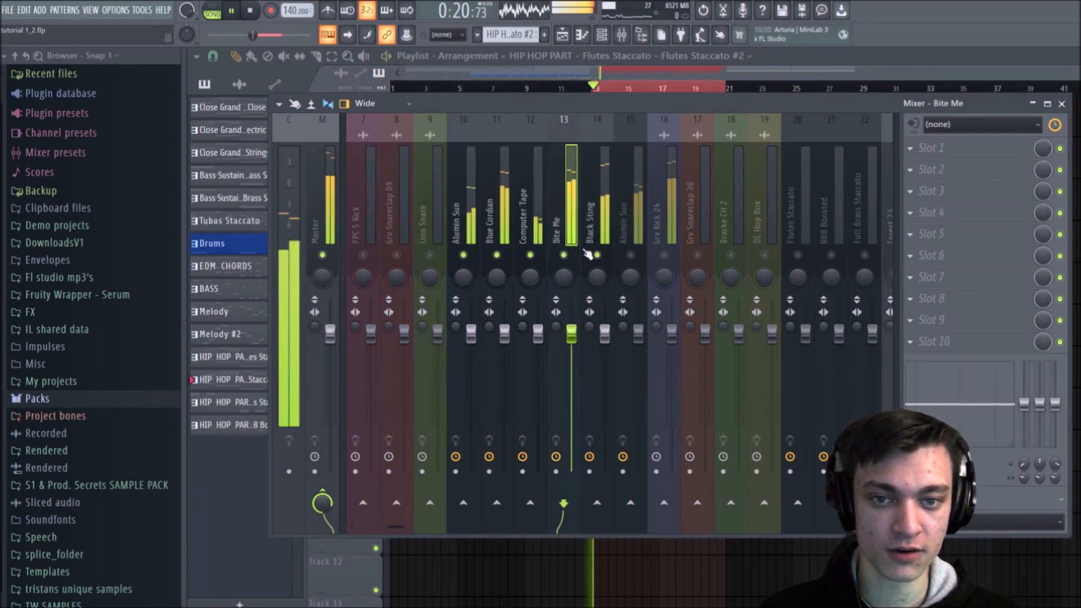
{"action": "left_click_drag", "start_coordinate": [580, 342], "coordinate": [605, 345]}
{"action": "key", "text": "space"}
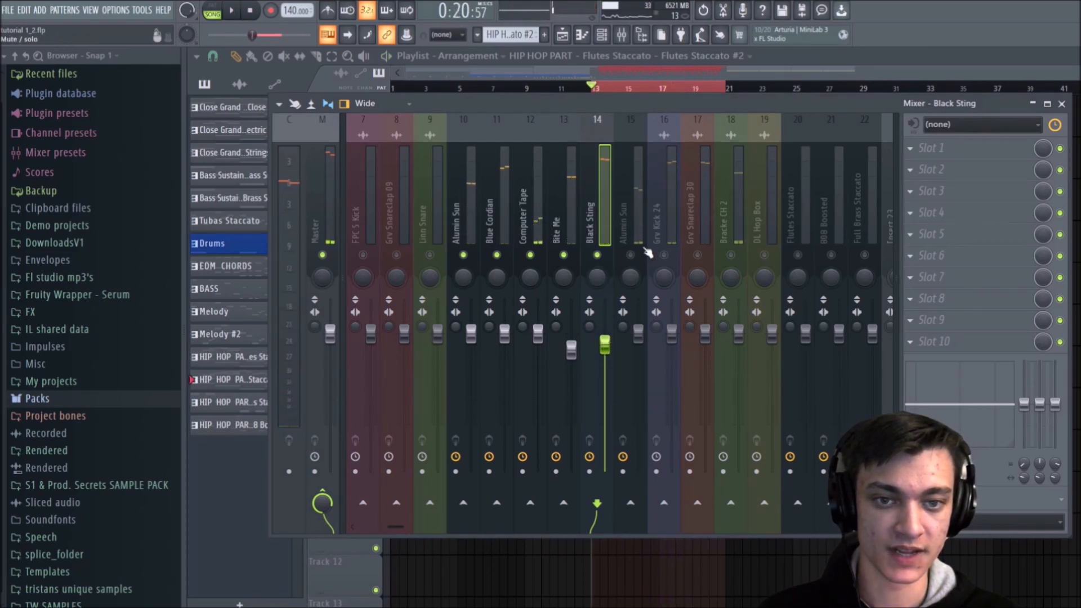
Step: Unmute Alumin Sun on track 15, cut its low shelf to -18.0 at 136 Hz, and reduce its high EQ band
{"action": "left_click", "coordinate": [639, 218]}
{"action": "key", "text": "space"}
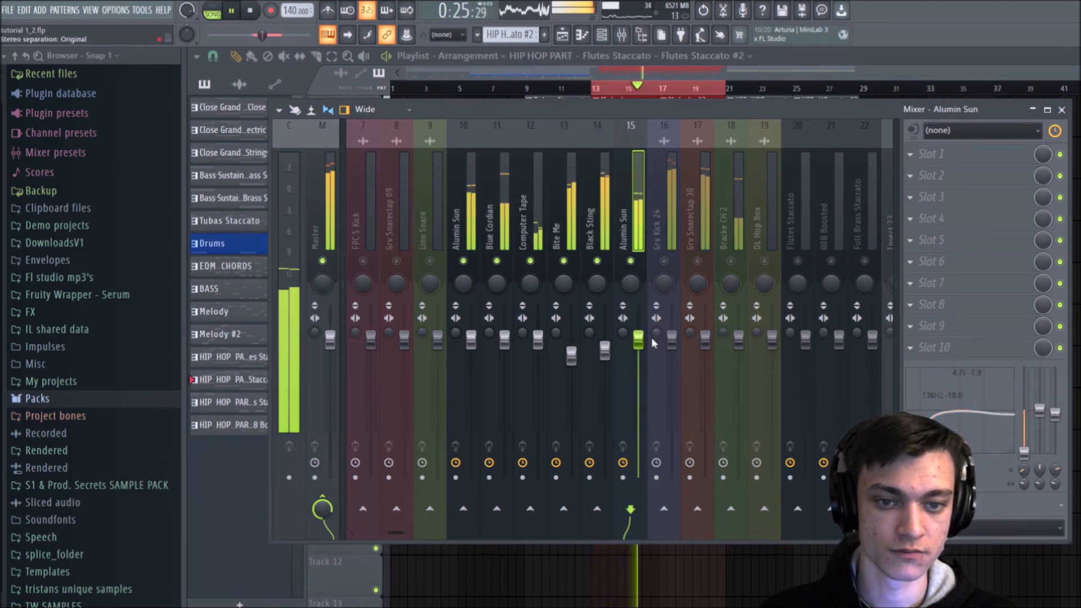
{"action": "mouse_move", "coordinate": [638, 338]}
{"action": "left_mouse_down"}
{"action": "mouse_move", "coordinate": [638, 356]}
{"action": "mouse_move", "coordinate": [638, 338]}
{"action": "left_mouse_up"}
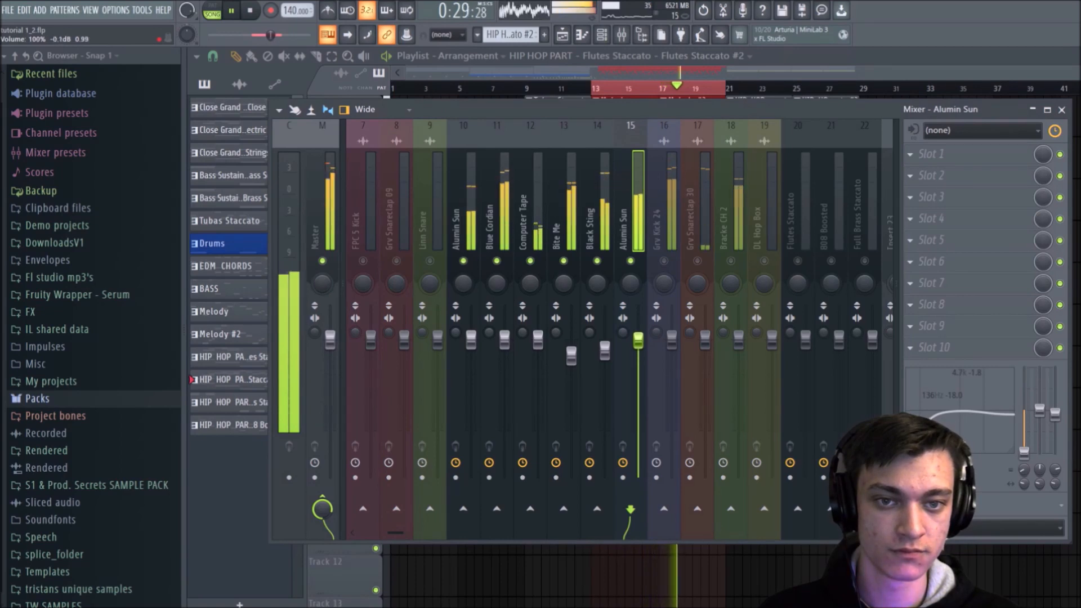
{"action": "key", "text": "space"}
Step: Insert Fruity Reeverb 2 in slot 4 of Alumin Sun on track 15 and set its wet level to 76%
{"action": "left_click", "coordinate": [957, 218]}
{"action": "mouse_move", "coordinate": [958, 237]}
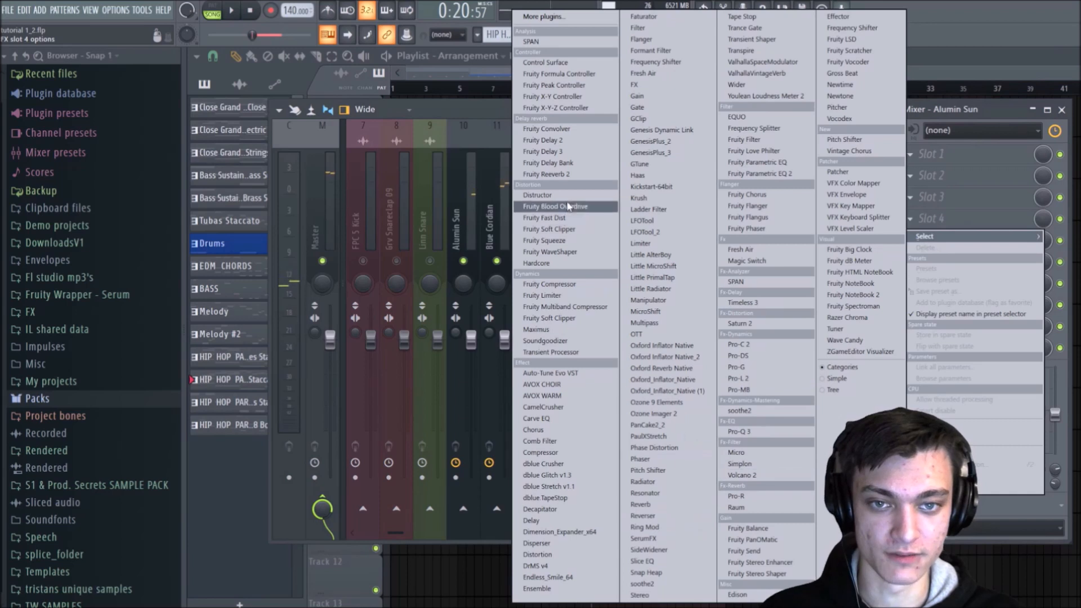
{"action": "left_click", "coordinate": [597, 175]}
{"action": "key", "text": "space"}
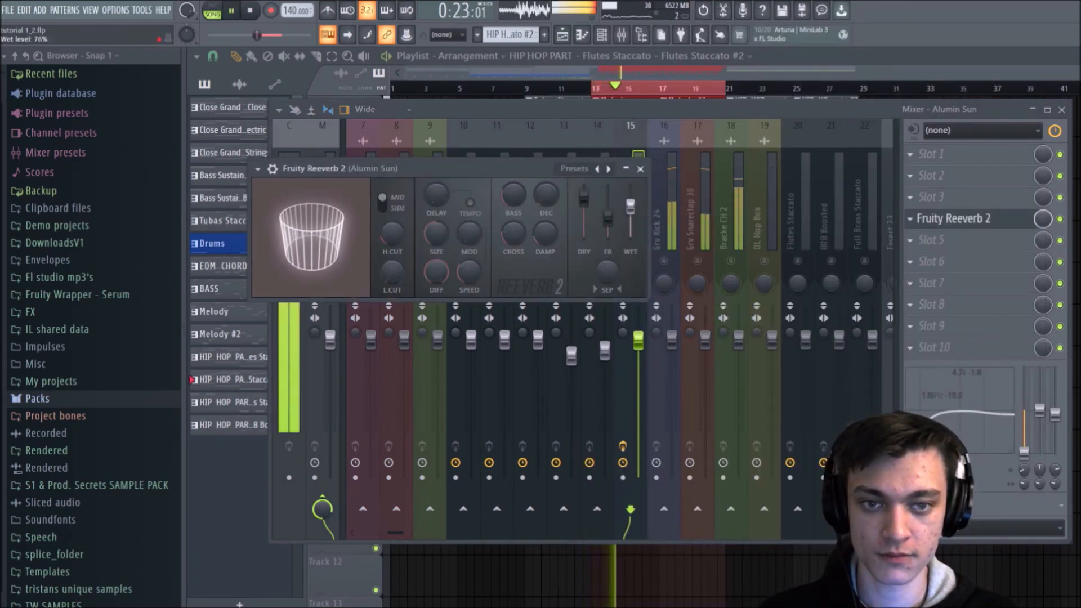
{"action": "left_click", "coordinate": [641, 169]}
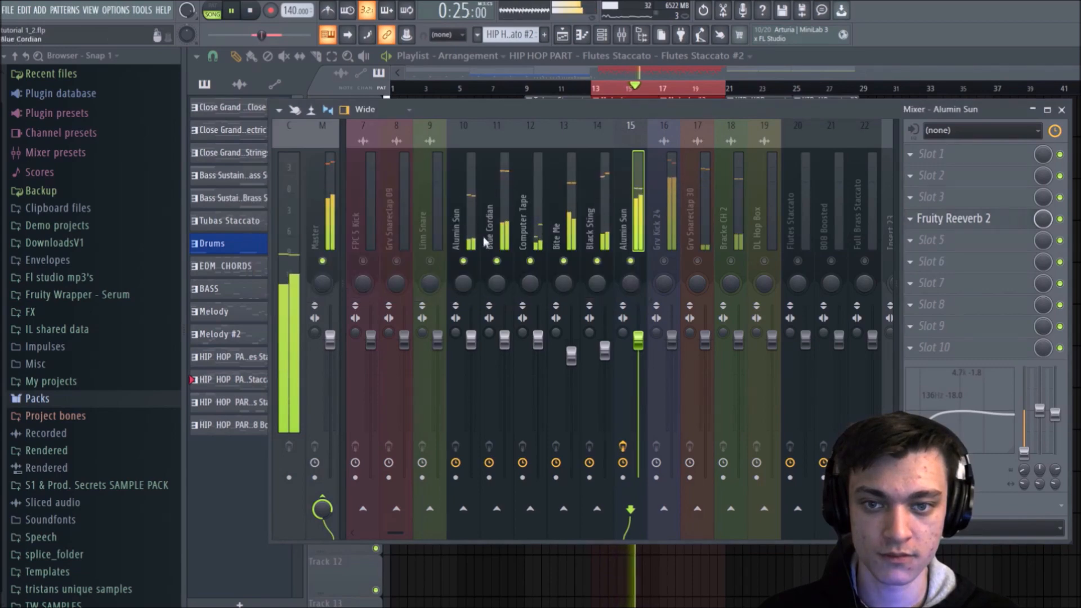
Step: End the solo so every mixer track plays again
{"action": "key", "text": "space"}
{"action": "key", "text": "space"}
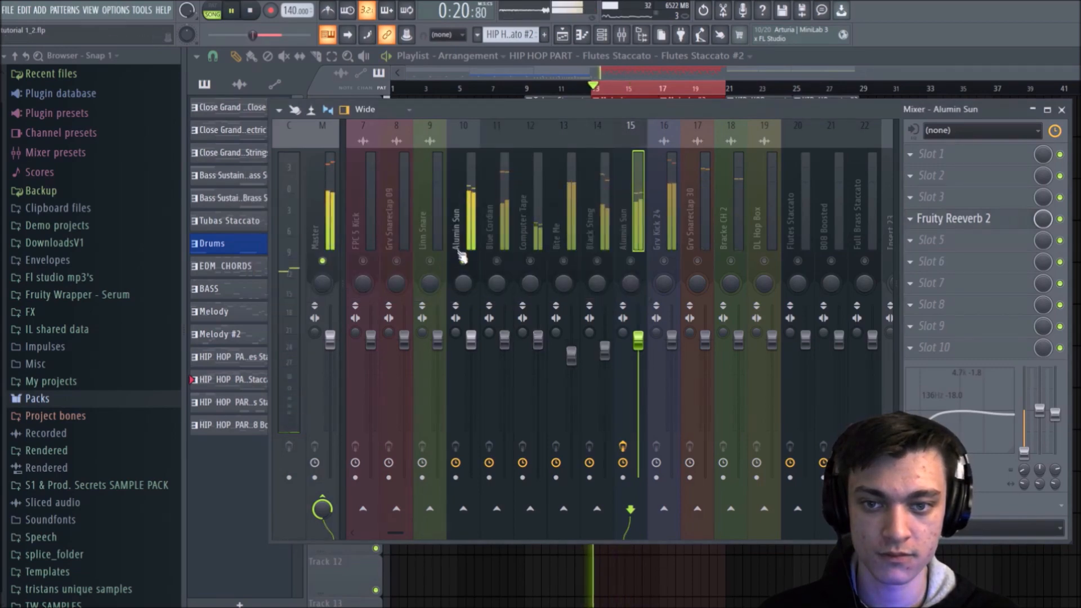
{"action": "left_click", "coordinate": [462, 255]}
{"action": "key", "text": "space"}
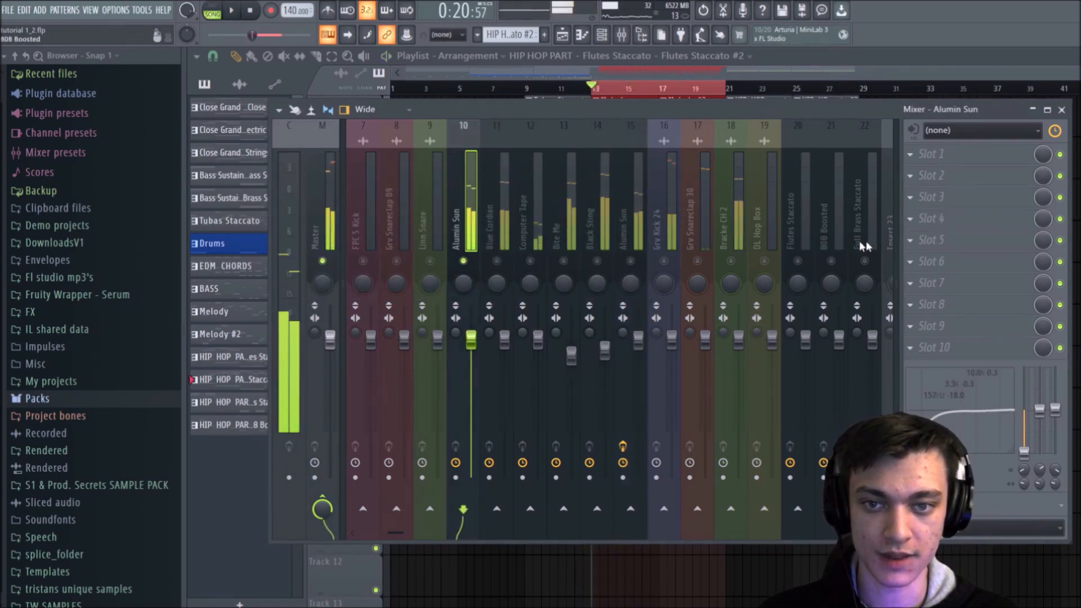
Step: Insert Fruity Reeverb 2 in slot 4 of Alumin Sun on track 10 and set its wet level to 80%
{"action": "left_click", "coordinate": [948, 225]}
{"action": "left_click", "coordinate": [615, 178]}
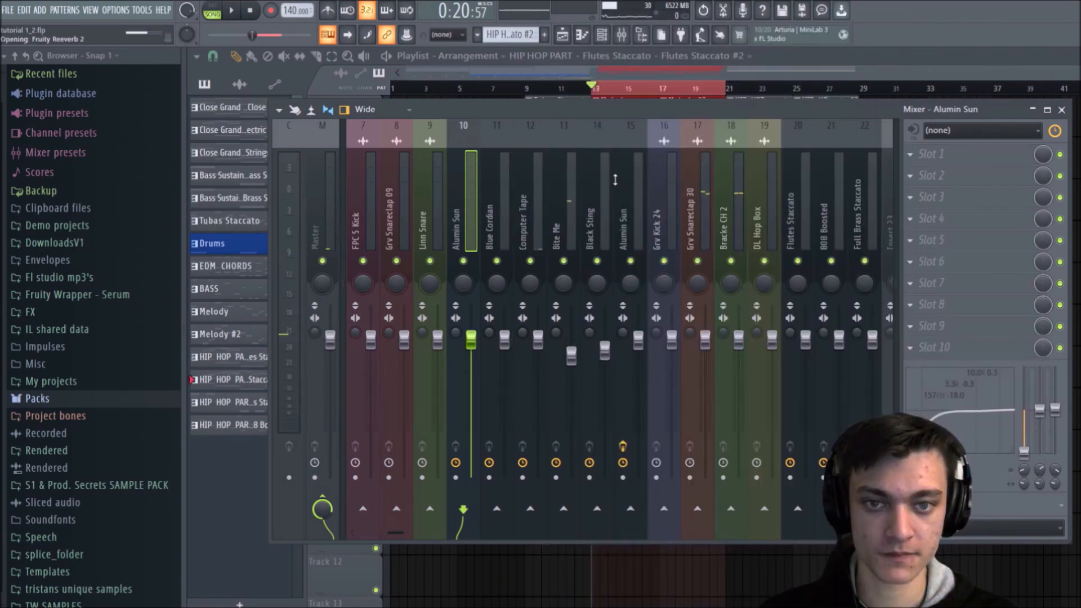
{"action": "key", "text": "space"}
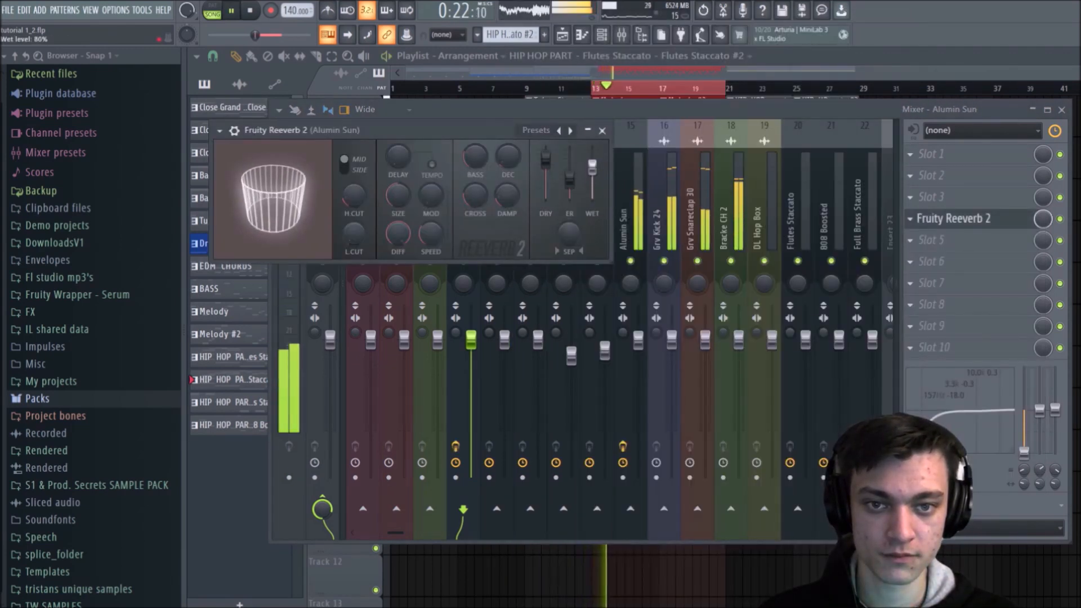
{"action": "left_click", "coordinate": [602, 131]}
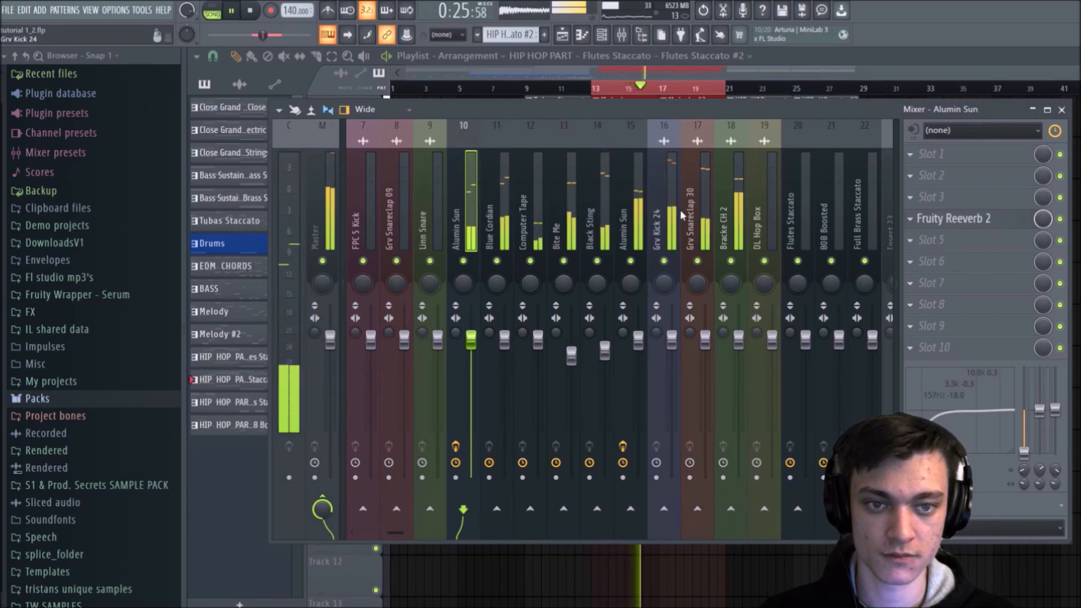
{"action": "key", "text": "space"}
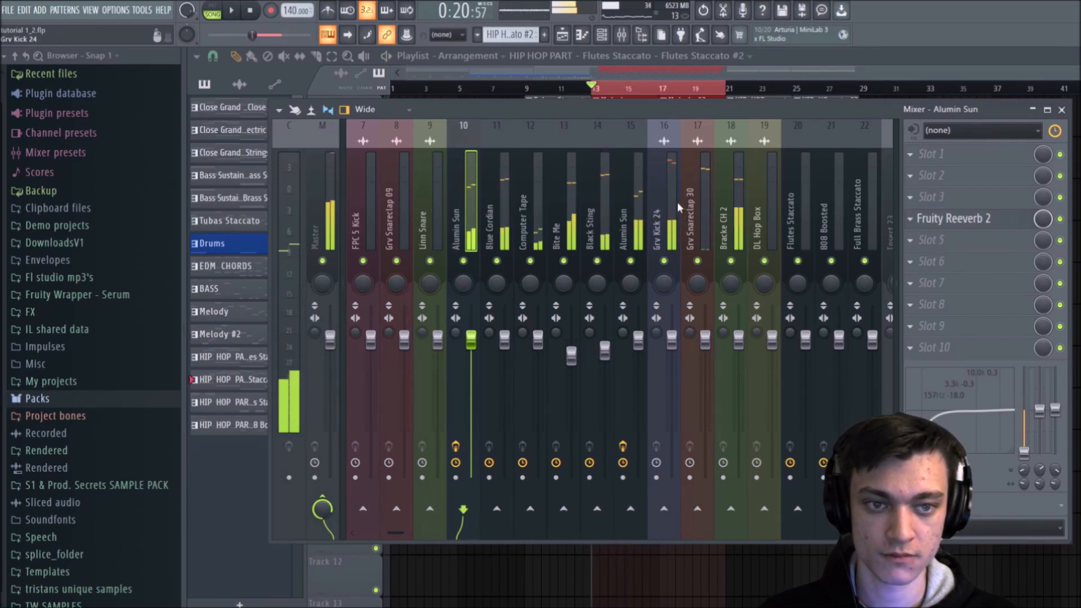
Step: Return to the playlist and limit the playback selection to bars 21 through 29
{"action": "scroll", "coordinate": [678, 203], "scroll_direction": "down", "scroll_amount": 1}
{"action": "left_click", "coordinate": [677, 203]}
{"action": "scroll", "coordinate": [674, 202], "scroll_direction": "up", "scroll_amount": 3}
{"action": "scroll", "coordinate": [674, 202], "scroll_direction": "up", "scroll_amount": 1}
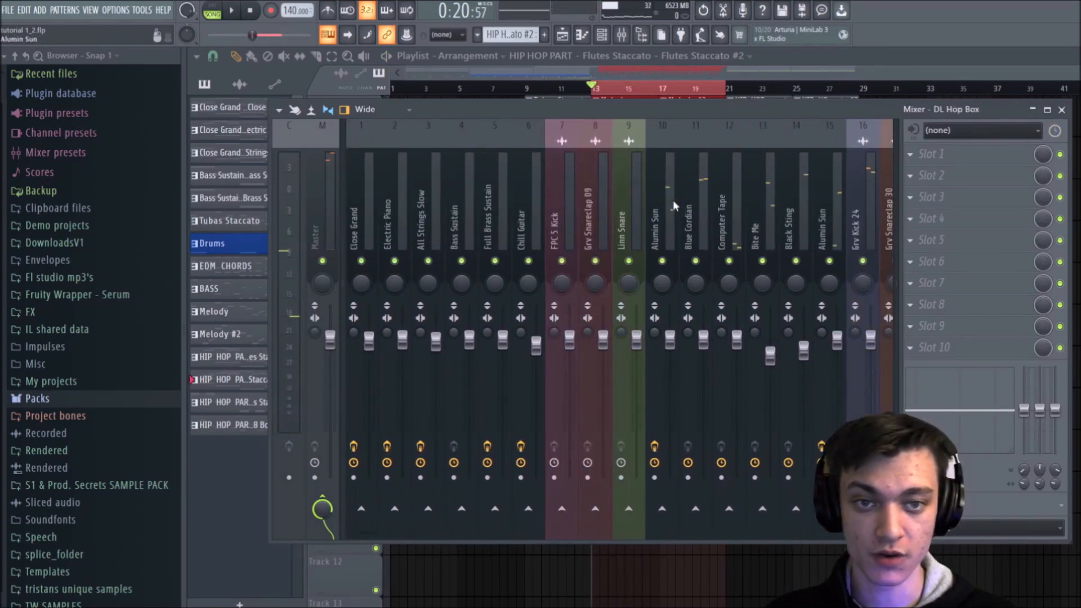
{"action": "left_click_drag", "start_coordinate": [730, 89], "coordinate": [855, 94]}
{"action": "left_click", "coordinate": [729, 92]}
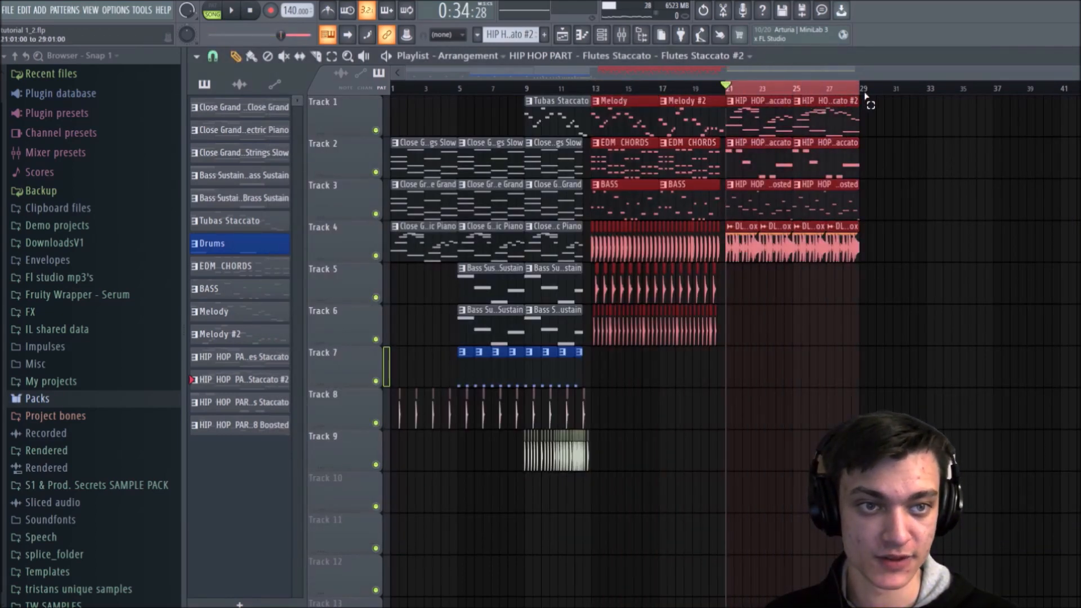
Step: Play bars 21 through 29 with the mixer open and check which tracks are sounding around DL Hop Box
{"action": "key", "text": "space"}
{"action": "key", "text": "F9"}
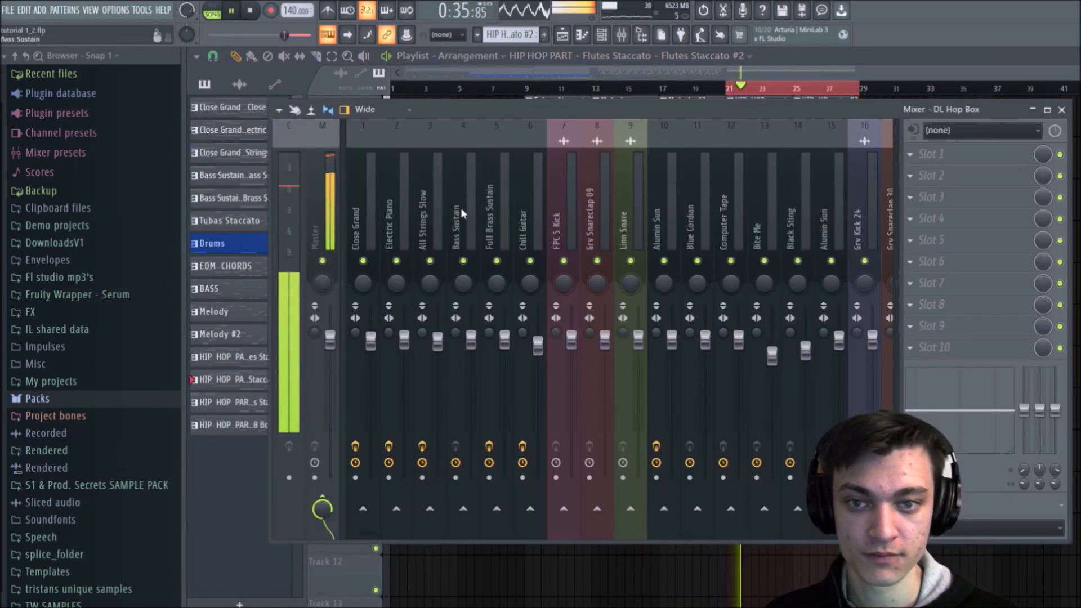
{"action": "scroll", "coordinate": [460, 213], "scroll_direction": "down", "scroll_amount": 4}
{"action": "left_click", "coordinate": [565, 214]}
{"action": "key", "text": "space"}
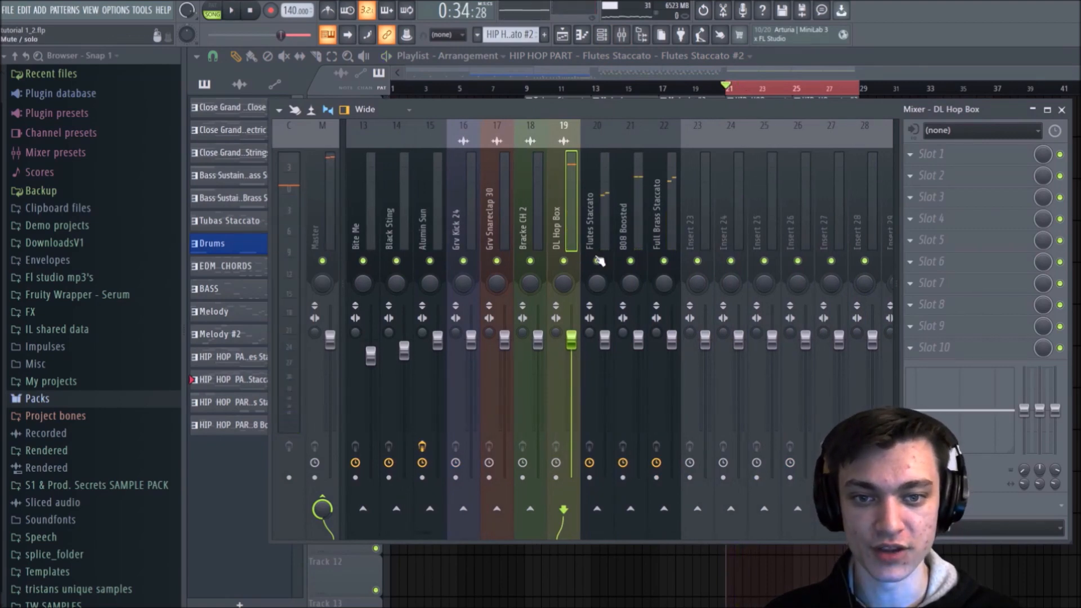
Step: Insert Fruity Reeverb 2 in slot 4 of Flutes Staccato on track 20, raise its wet level and play the section
{"action": "left_click", "coordinate": [607, 211]}
{"action": "left_click", "coordinate": [1028, 225]}
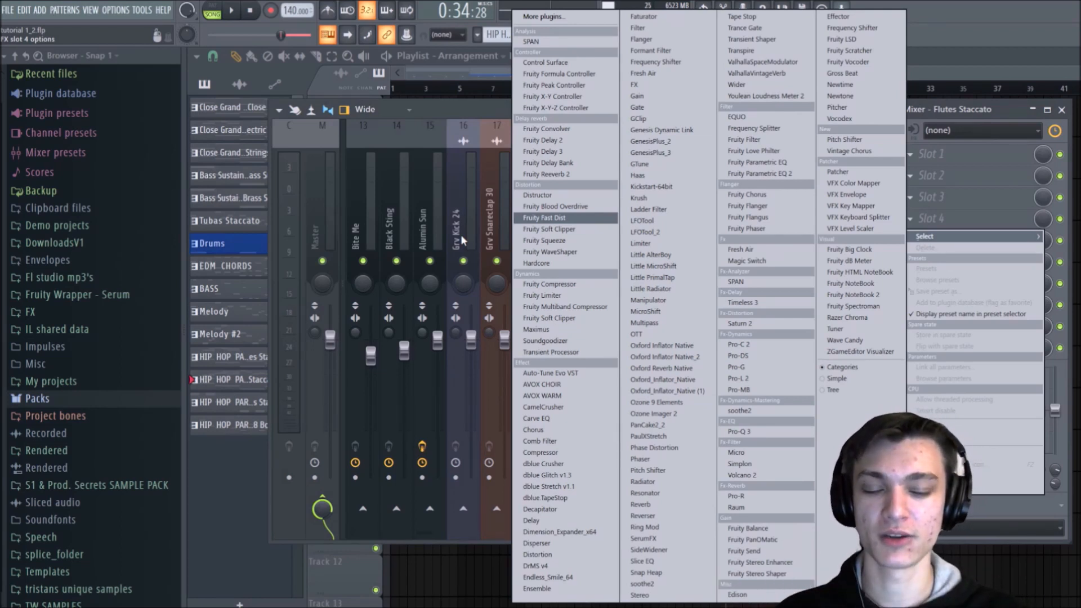
{"action": "left_click", "coordinate": [557, 174]}
{"action": "left_click_drag", "start_coordinate": [650, 237], "coordinate": [650, 221]}
{"action": "key", "text": "space"}
Step: Listen to the hip hop section while comparing the 808 Boosted, Flutes Staccato and DL Hop Box mixer tracks
{"action": "left_click", "coordinate": [632, 175]}
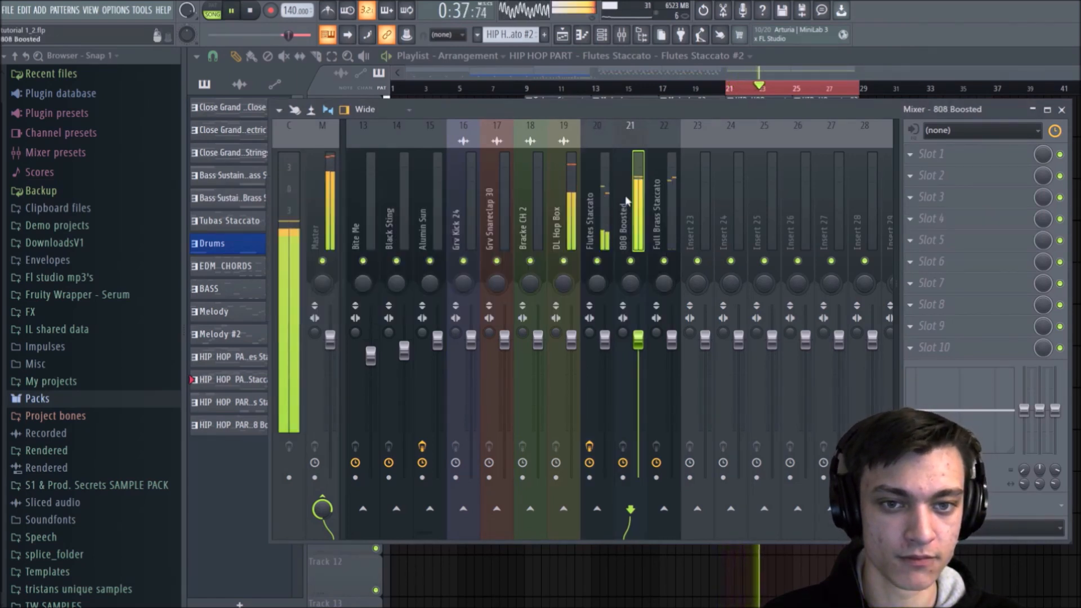
{"action": "left_click", "coordinate": [596, 242]}
{"action": "key", "text": "space"}
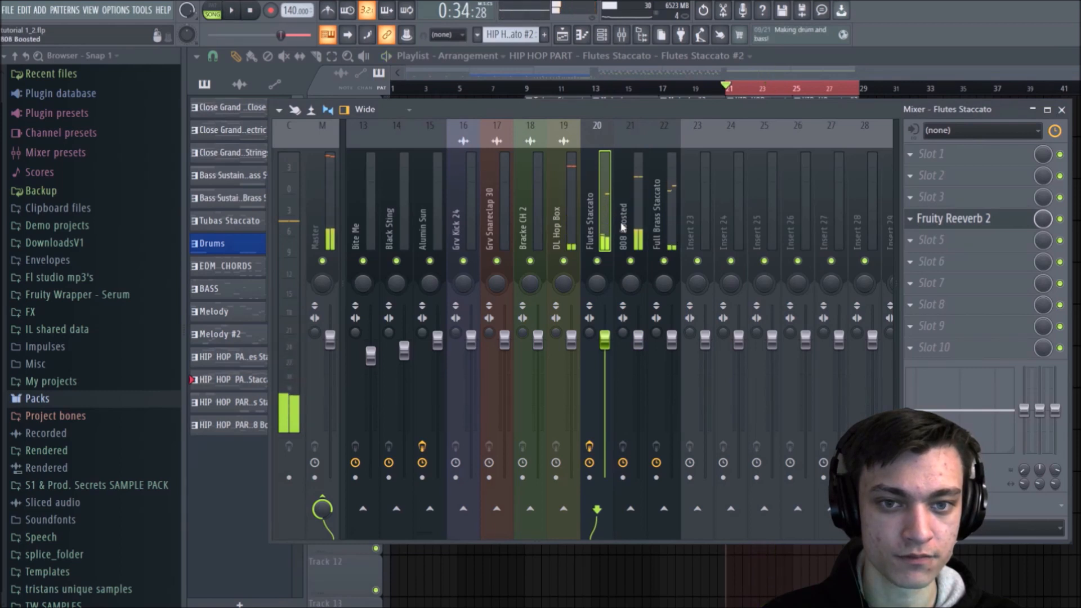
{"action": "left_click", "coordinate": [622, 218]}
{"action": "left_click", "coordinate": [597, 214]}
{"action": "left_click", "coordinate": [572, 212]}
{"action": "left_click", "coordinate": [606, 212]}
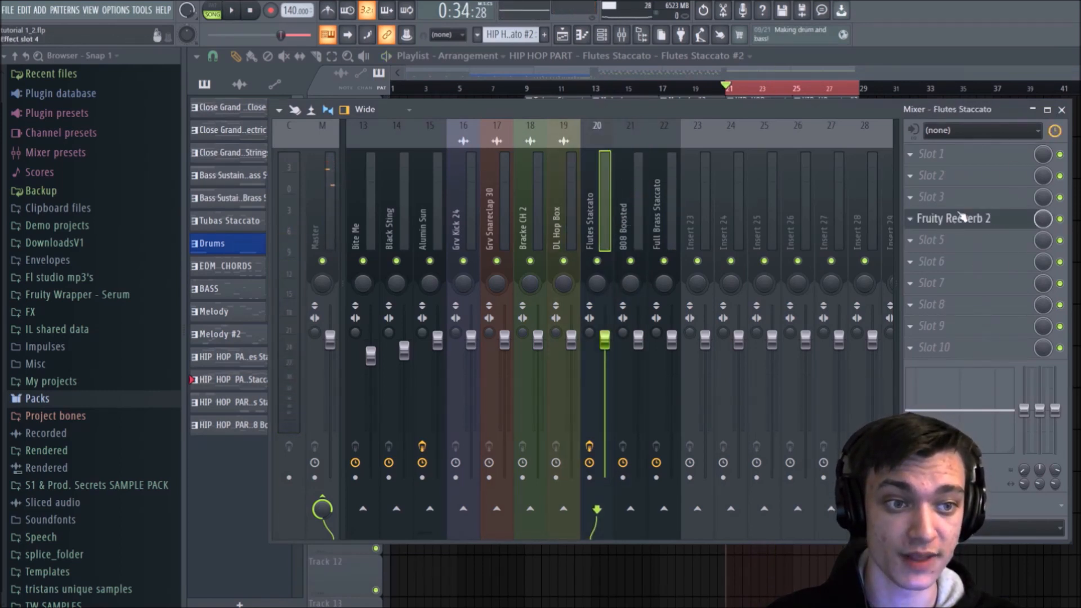
Step: Try shaping All Strings Slow on track 3 with the mixer's built-in equalizer, and reset its bands
{"action": "scroll", "coordinate": [563, 197], "scroll_direction": "left", "scroll_amount": 10}
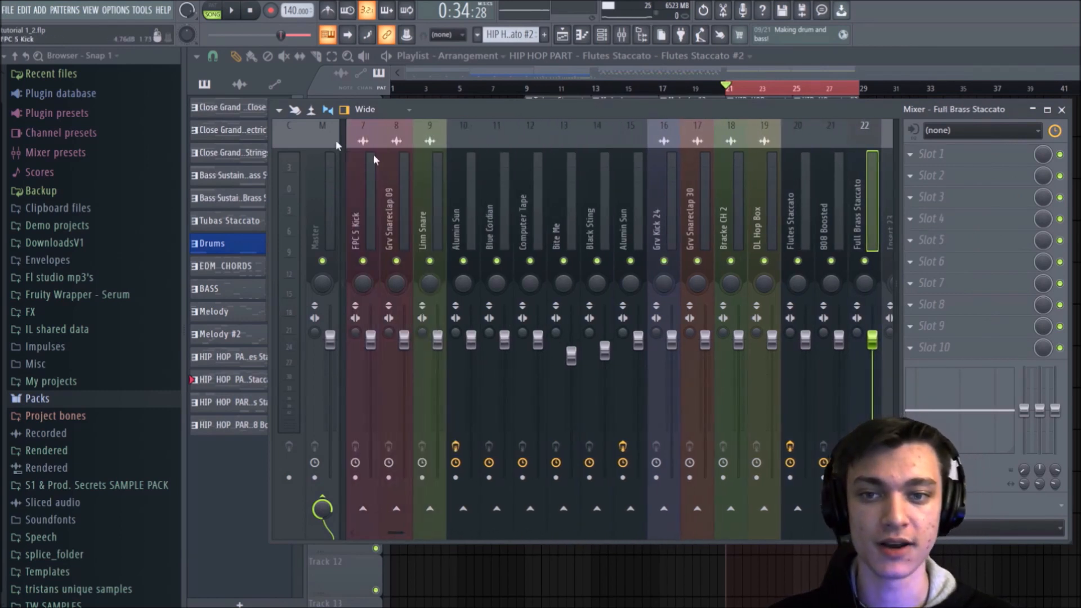
{"action": "left_click", "coordinate": [449, 175]}
{"action": "left_click", "coordinate": [436, 174]}
{"action": "left_click", "coordinate": [454, 173]}
{"action": "left_click", "coordinate": [424, 176]}
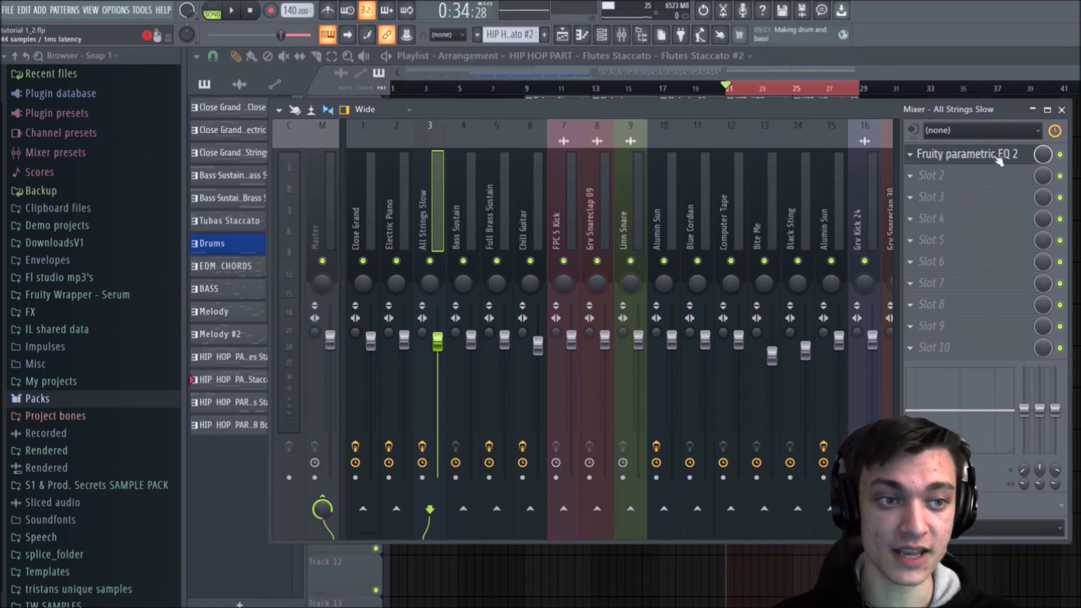
{"action": "left_click_drag", "start_coordinate": [1040, 410], "coordinate": [1039, 420]}
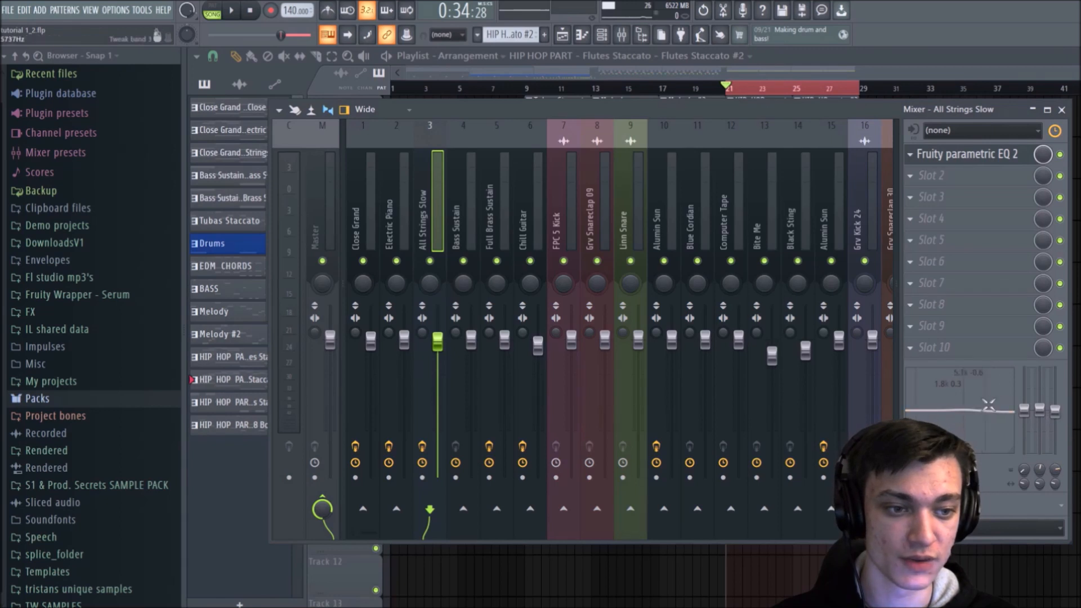
{"action": "right_click", "coordinate": [1057, 412]}
{"action": "left_click", "coordinate": [1061, 416]}
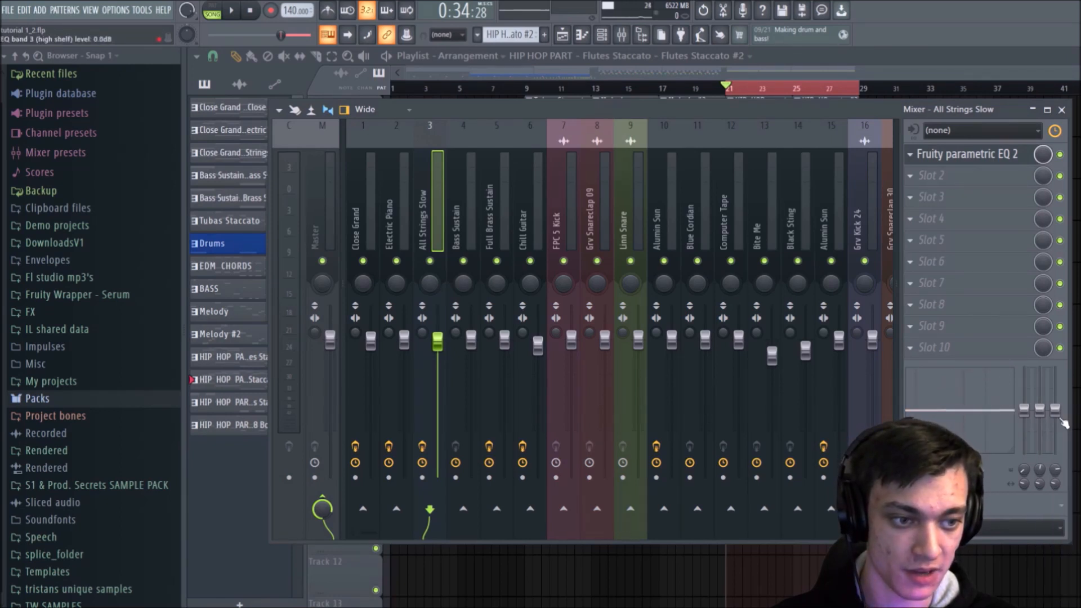
Step: Look through the mixer from the first instrument tracks to the empty inserts to review the overall track layout
{"action": "left_click", "coordinate": [399, 192]}
{"action": "left_click", "coordinate": [434, 177]}
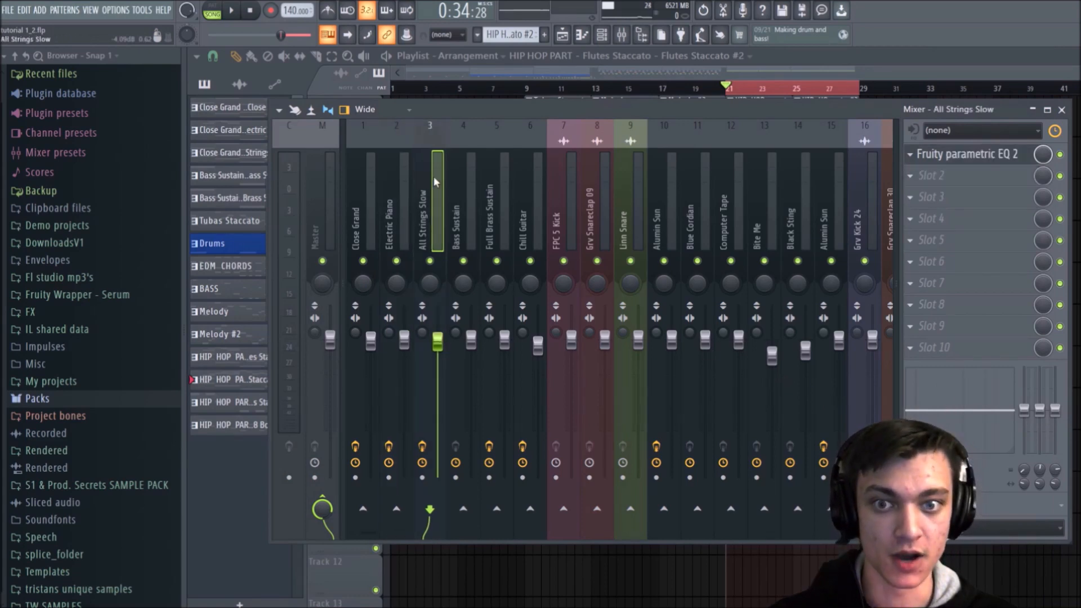
{"action": "scroll", "coordinate": [464, 174], "scroll_direction": "down", "scroll_amount": 4}
{"action": "scroll", "coordinate": [464, 175], "scroll_direction": "up", "scroll_amount": 3}
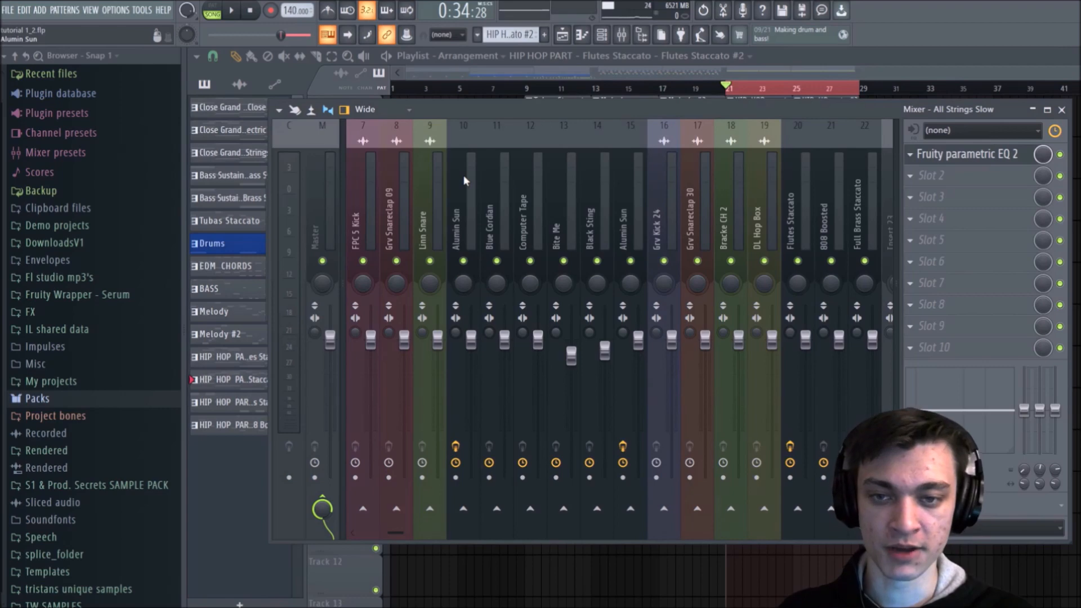
{"action": "scroll", "coordinate": [520, 175], "scroll_direction": "up", "scroll_amount": 2}
{"action": "scroll", "coordinate": [519, 175], "scroll_direction": "down", "scroll_amount": 3}
{"action": "scroll", "coordinate": [519, 175], "scroll_direction": "up", "scroll_amount": 3}
{"action": "scroll", "coordinate": [520, 175], "scroll_direction": "down", "scroll_amount": 4}
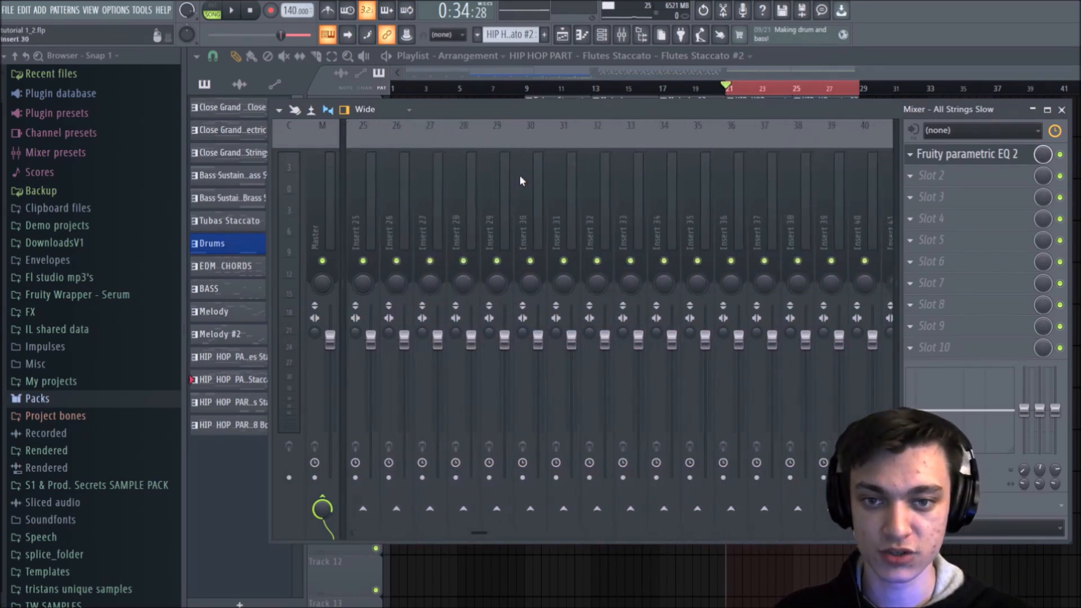
{"action": "scroll", "coordinate": [520, 175], "scroll_direction": "up", "scroll_amount": 4}
{"action": "scroll", "coordinate": [519, 174], "scroll_direction": "down", "scroll_amount": 4}
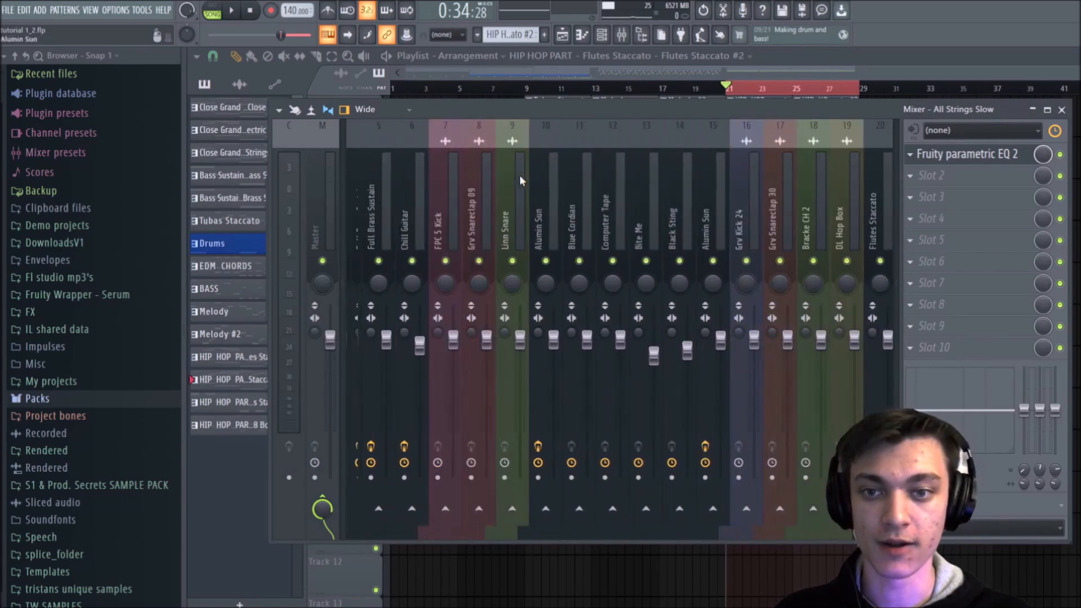
{"action": "scroll", "coordinate": [519, 174], "scroll_direction": "up", "scroll_amount": 3}
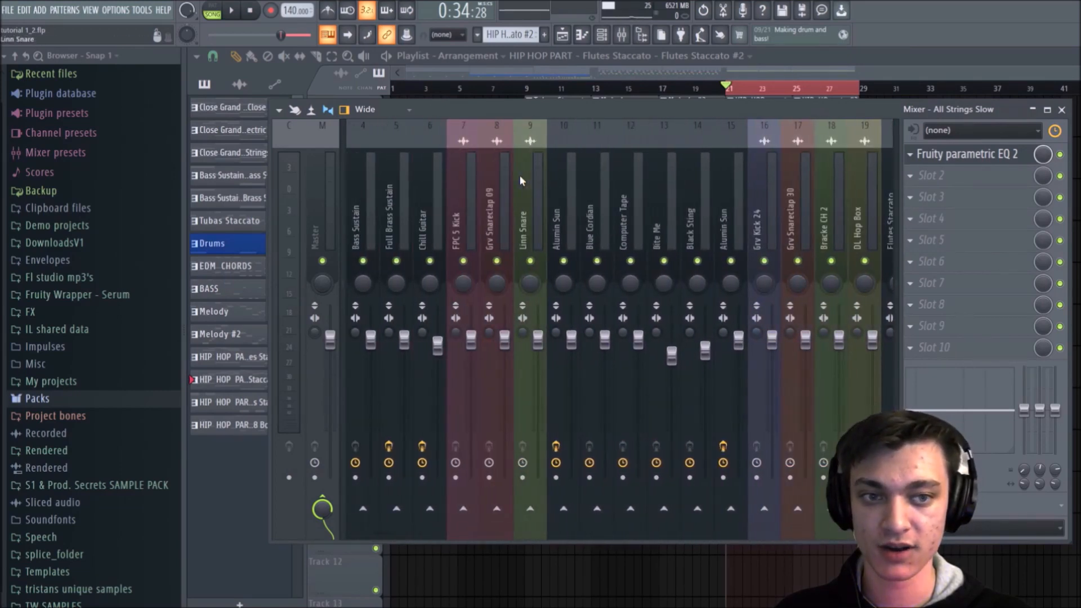
Step: Try the Wide 3 and Wide alt mixer layouts, and return to the Wide layout
{"action": "left_click", "coordinate": [372, 110]}
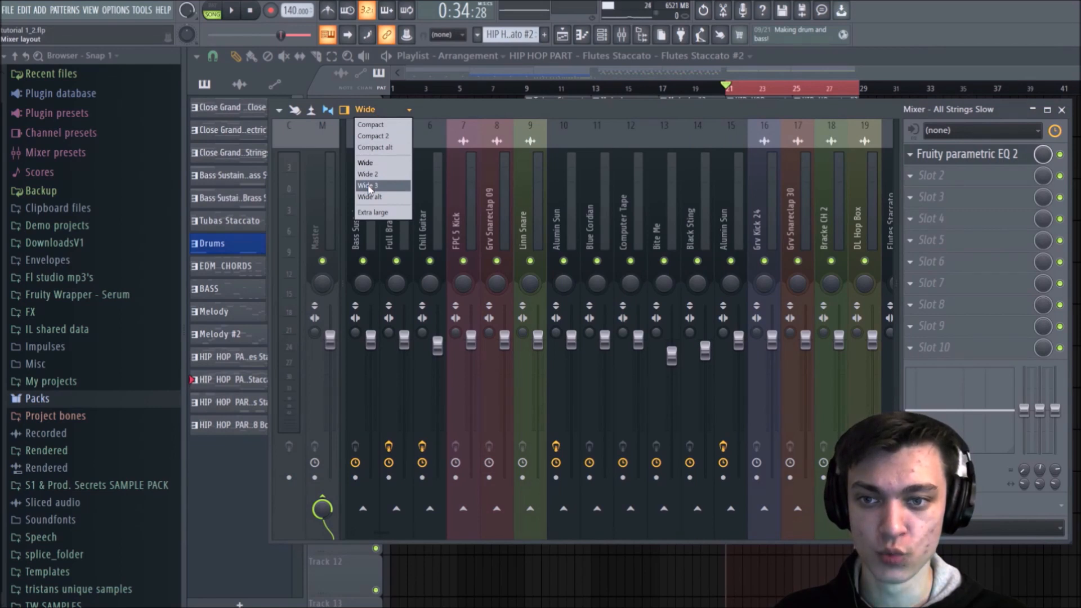
{"action": "left_click", "coordinate": [368, 186]}
{"action": "left_click", "coordinate": [369, 109]}
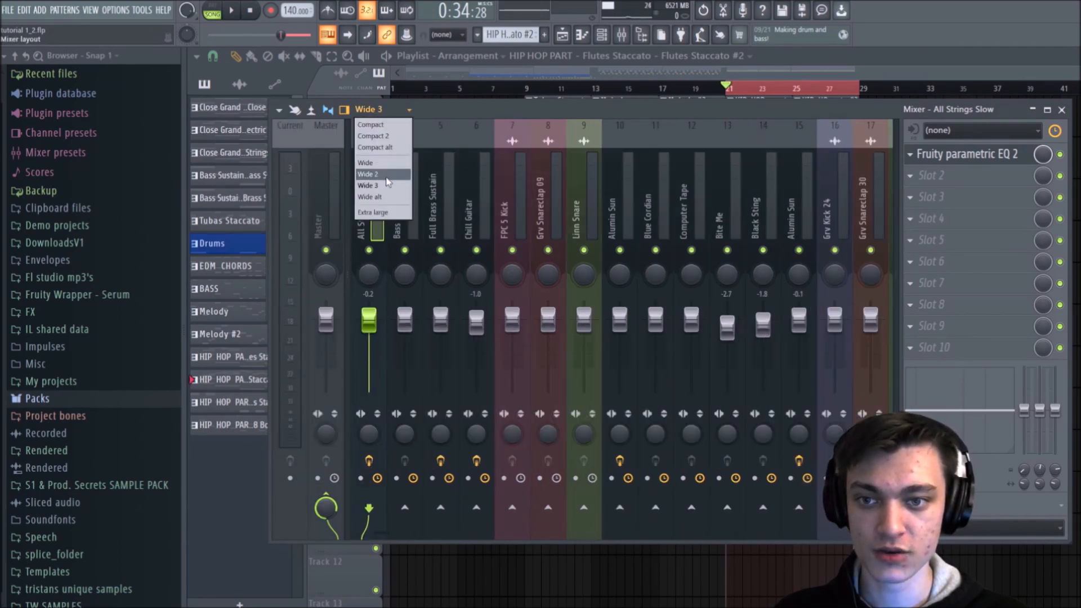
{"action": "left_click", "coordinate": [377, 197]}
{"action": "left_click", "coordinate": [383, 115]}
{"action": "left_click", "coordinate": [380, 166]}
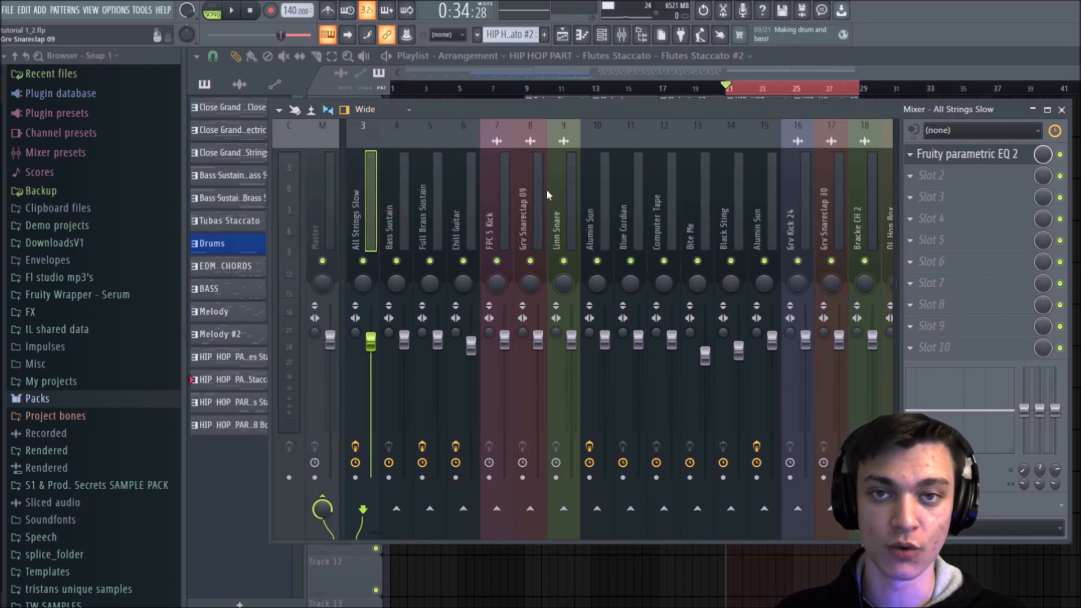
Step: Play the hip hop section again and check the levels of Flutes Staccato and DL Hop Box
{"action": "scroll", "coordinate": [547, 189], "scroll_direction": "down", "scroll_amount": 5}
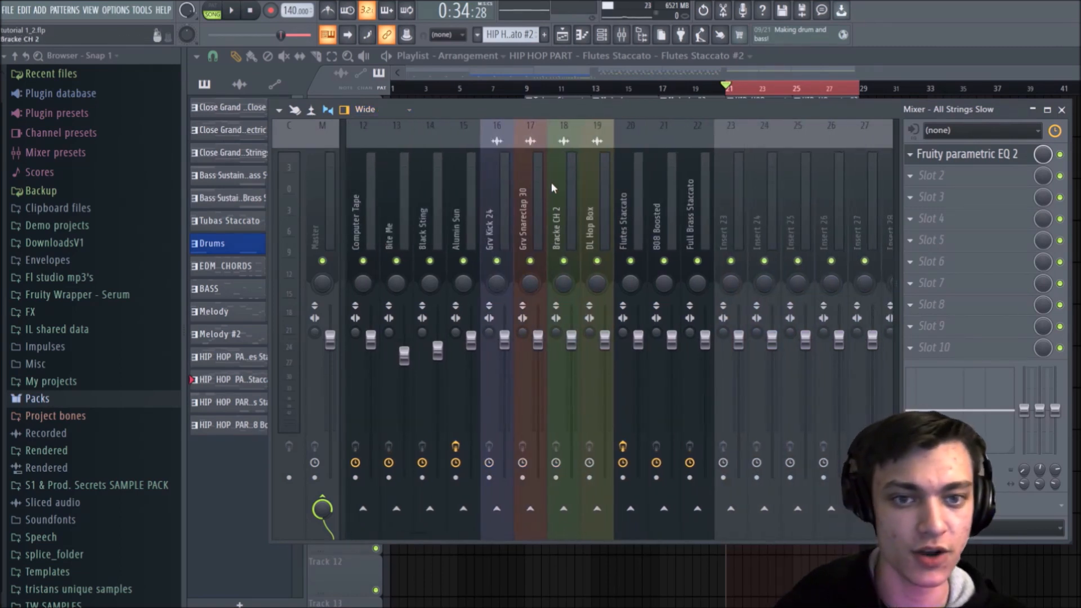
{"action": "key", "text": "space"}
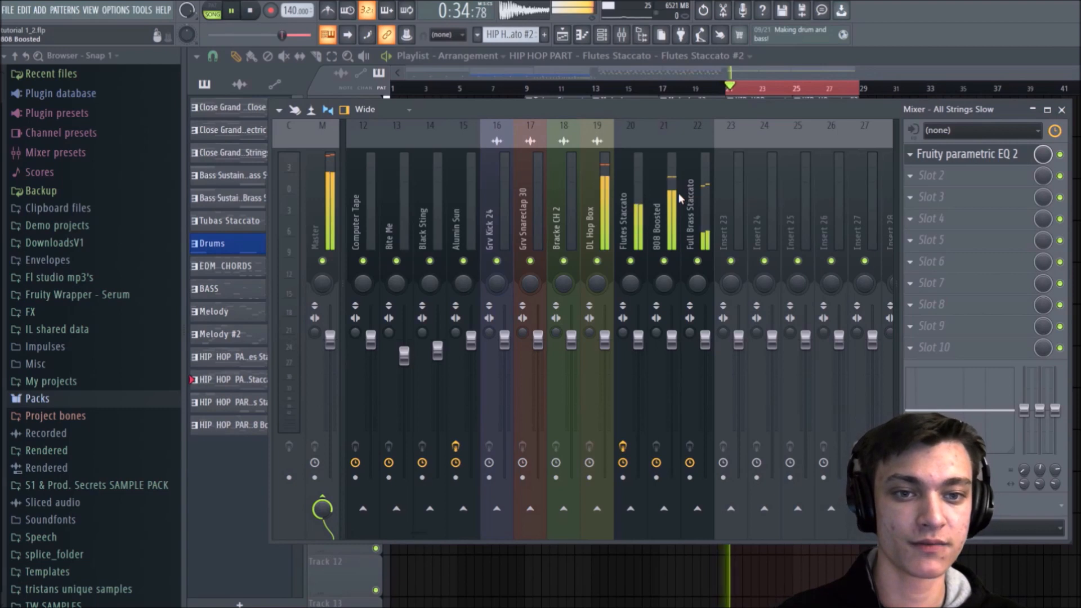
{"action": "left_click", "coordinate": [632, 200]}
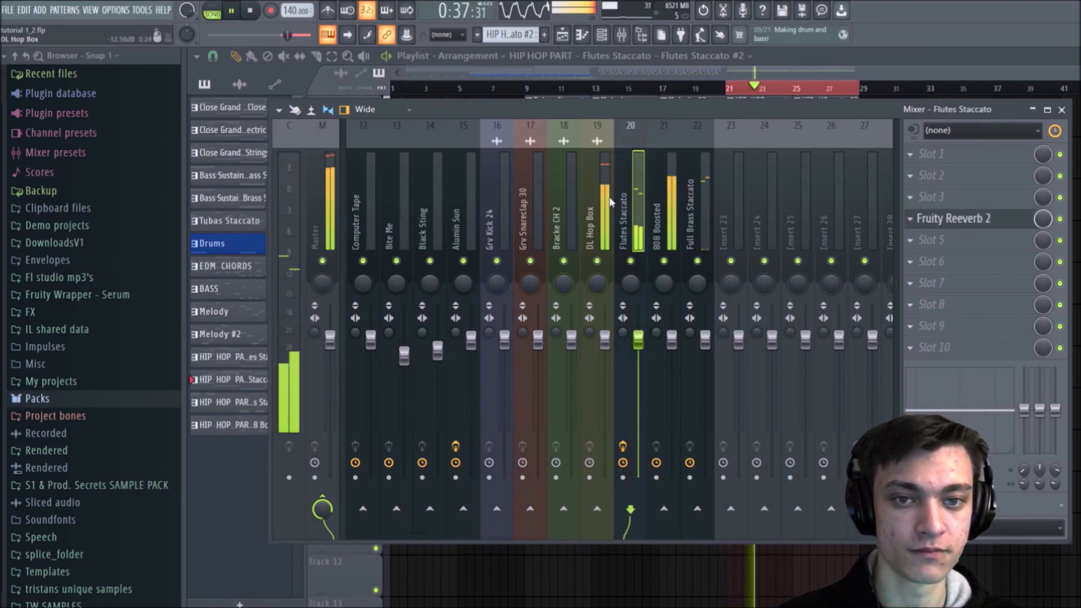
{"action": "key", "text": "space"}
{"action": "left_click", "coordinate": [610, 201]}
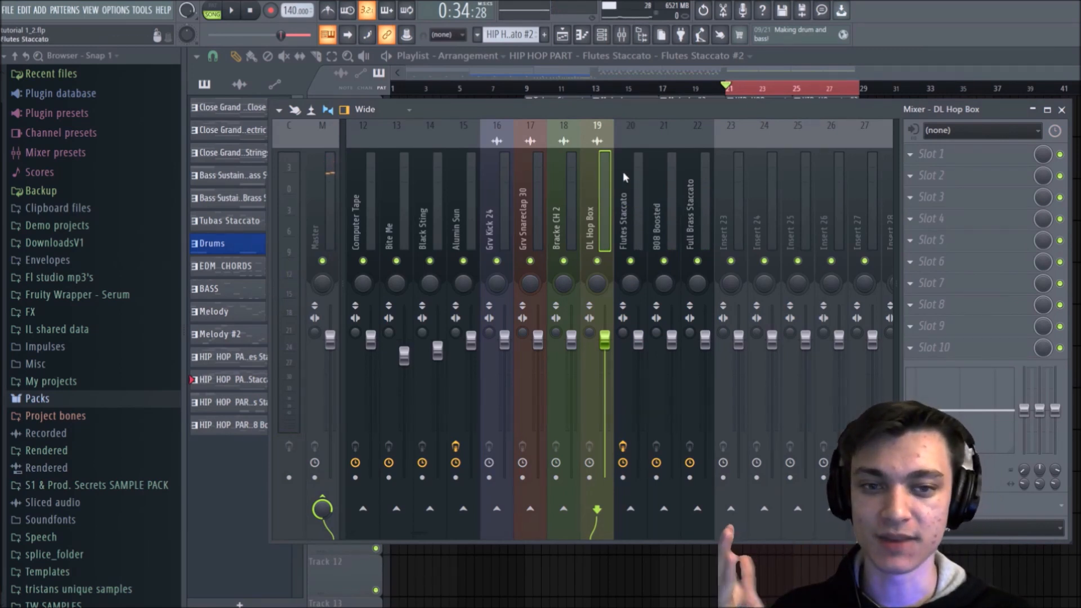
{"action": "scroll", "coordinate": [594, 143], "scroll_direction": "left", "scroll_amount": 4}
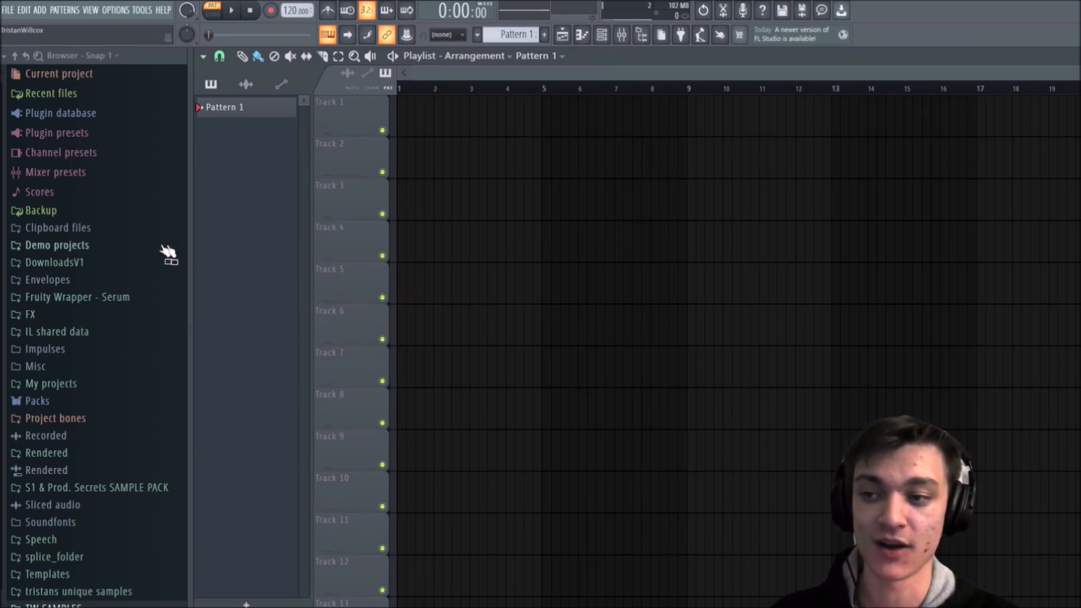
Step: Open the backup project "tutorial 1_2 (autosaved at 11h32)_2" without saving the changes to untitled.flp
{"action": "left_click", "coordinate": [72, 215]}
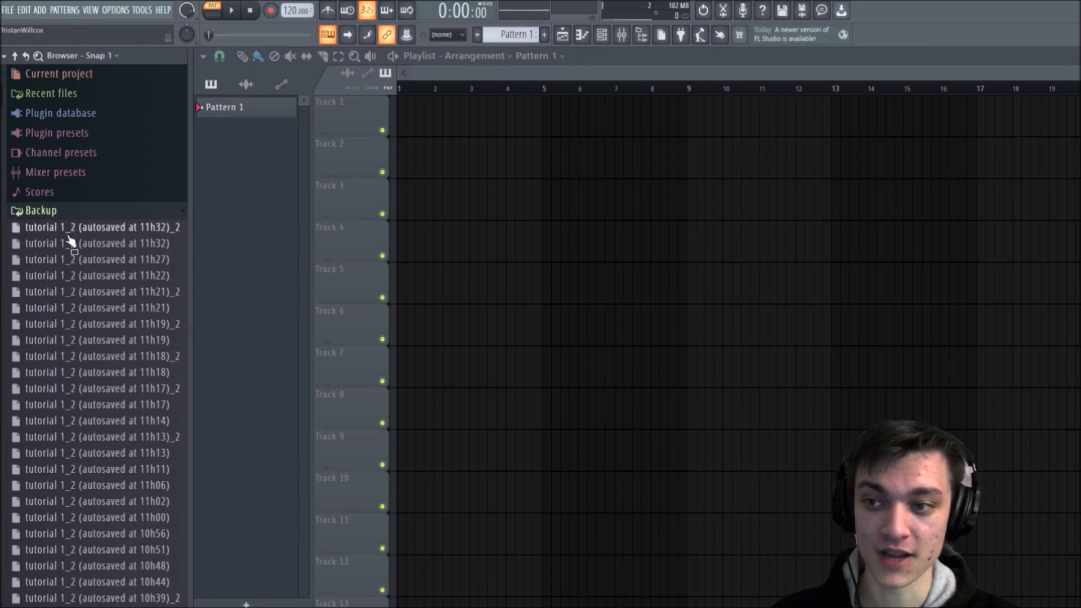
{"action": "right_click", "coordinate": [67, 230]}
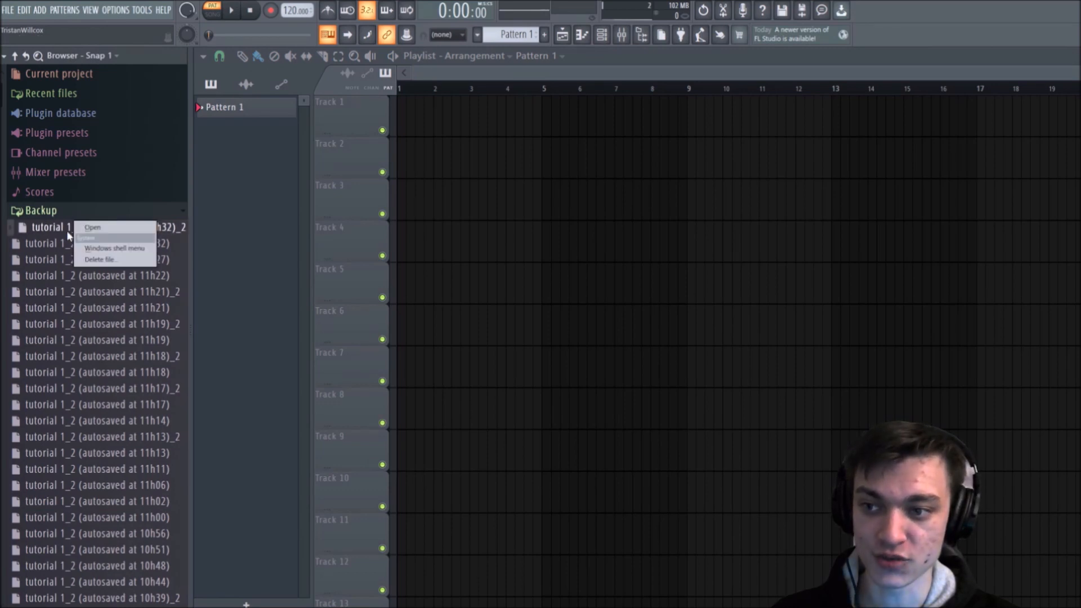
{"action": "left_click", "coordinate": [90, 228]}
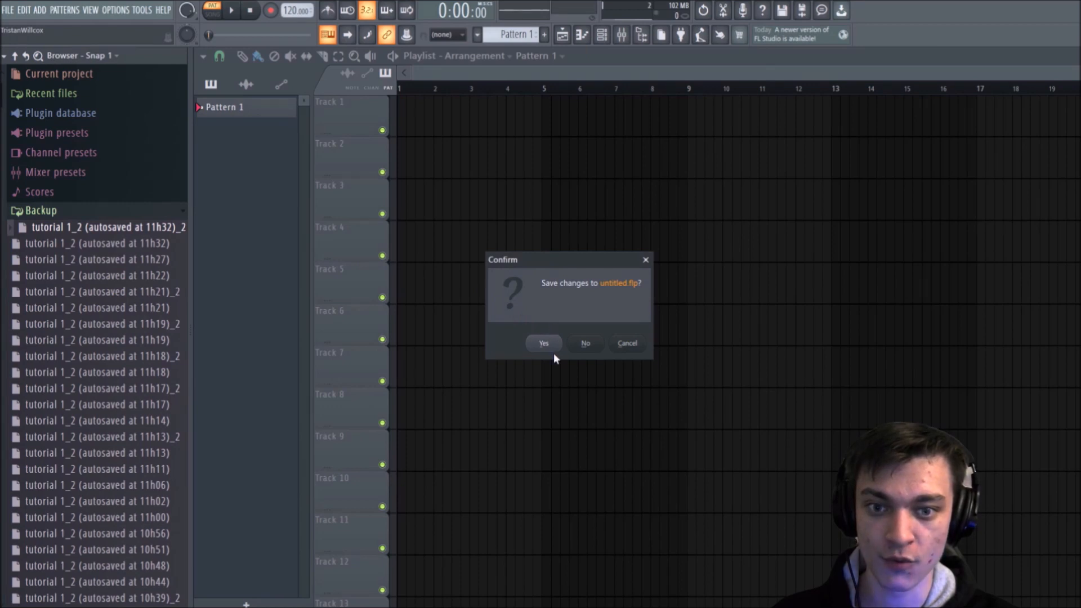
{"action": "left_click", "coordinate": [586, 345]}
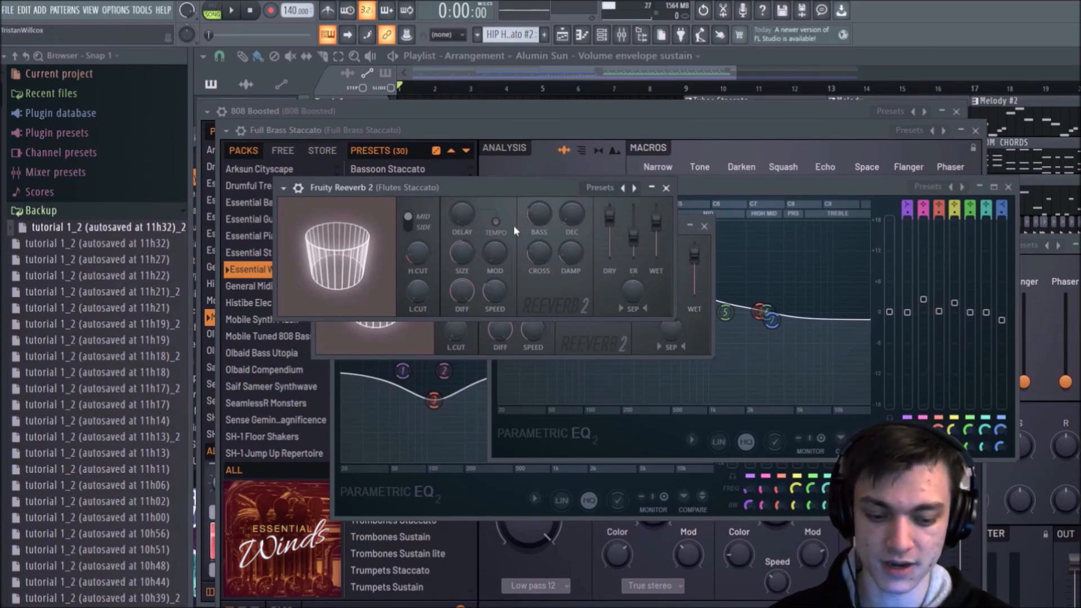
Step: Close all open plugin windows, bring up the playlist and collapse the browser's Backup folder
{"action": "key", "text": "F12"}
{"action": "left_click", "coordinate": [562, 34]}
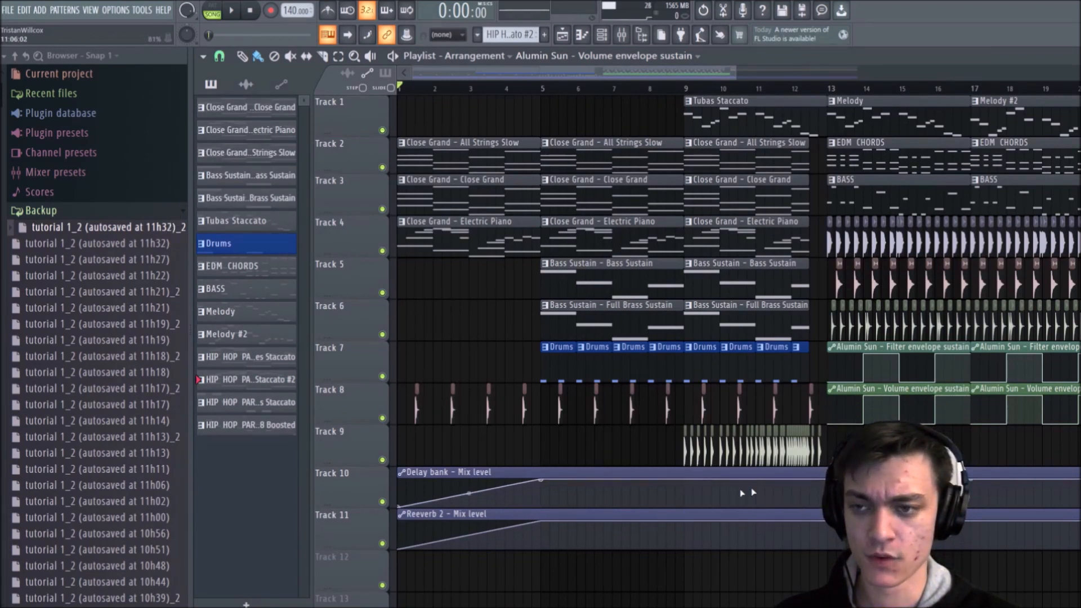
{"action": "left_click", "coordinate": [85, 213]}
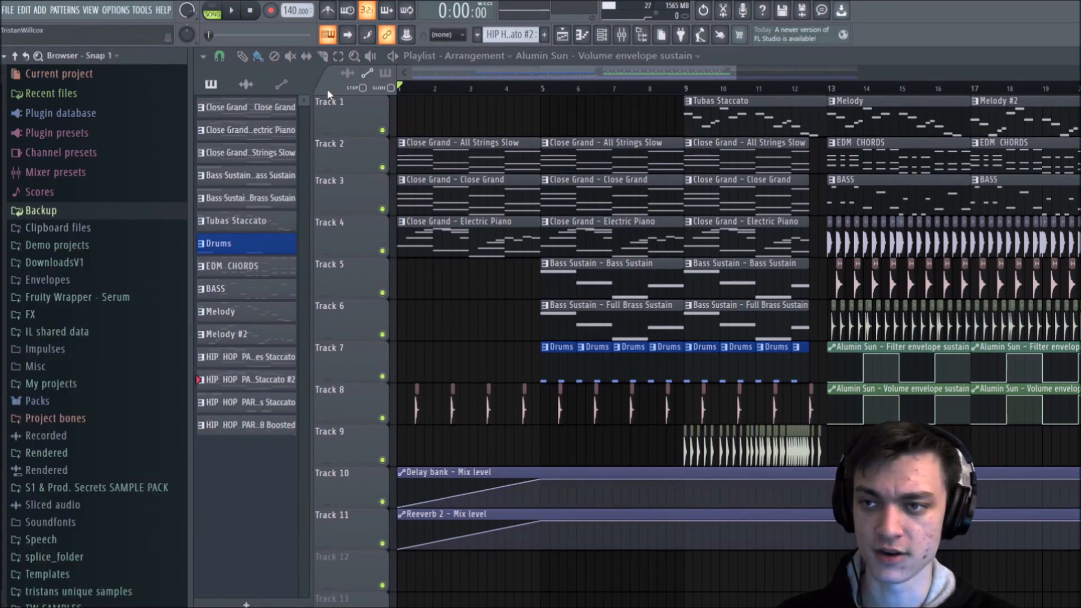
Step: Look up the autosave frequency and maximum number of backups in the file settings, and return to the whole arrangement
{"action": "left_click", "coordinate": [120, 11]}
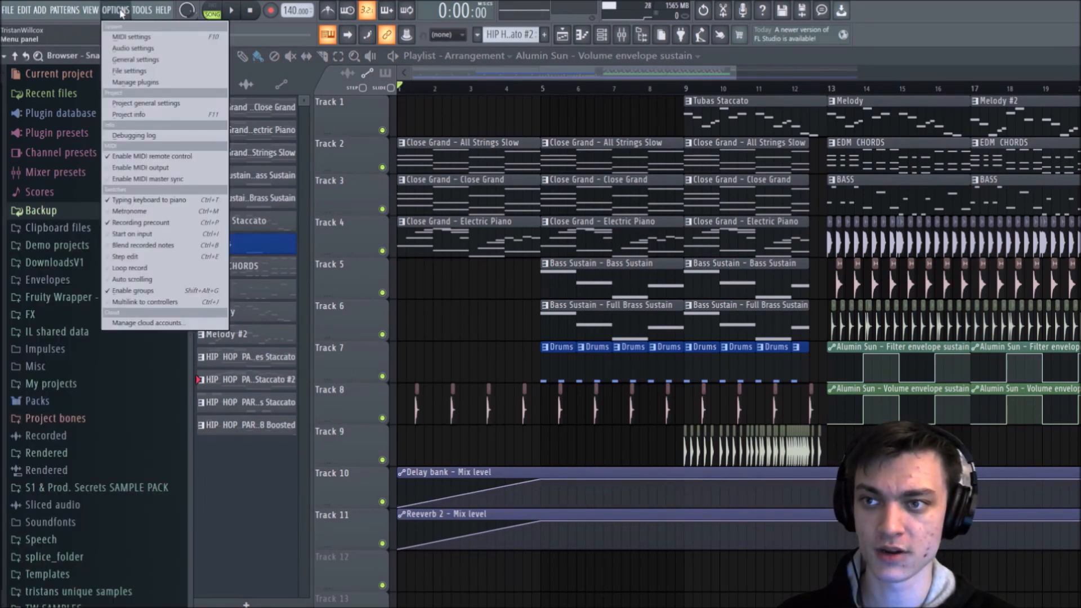
{"action": "left_click", "coordinate": [151, 63]}
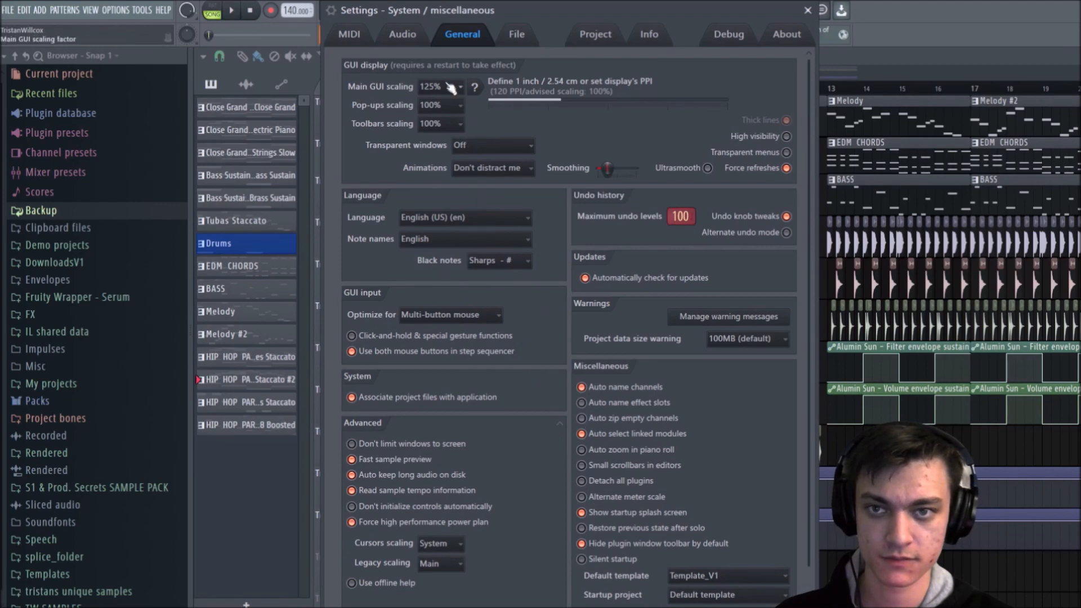
{"action": "left_click", "coordinate": [571, 47]}
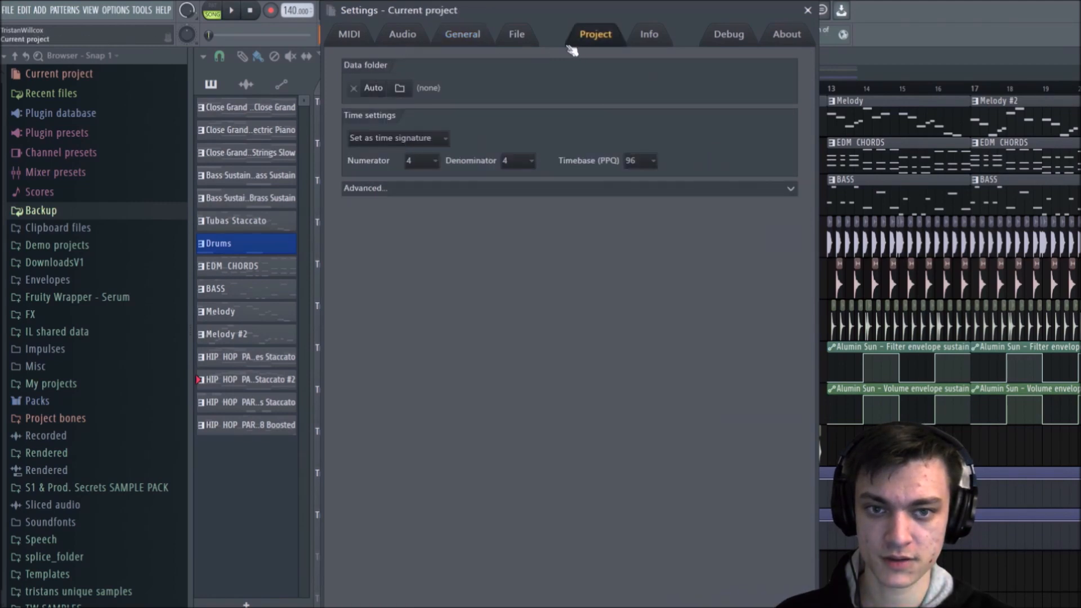
{"action": "left_click", "coordinate": [648, 35]}
{"action": "left_click", "coordinate": [596, 35]}
{"action": "left_click", "coordinate": [515, 35]}
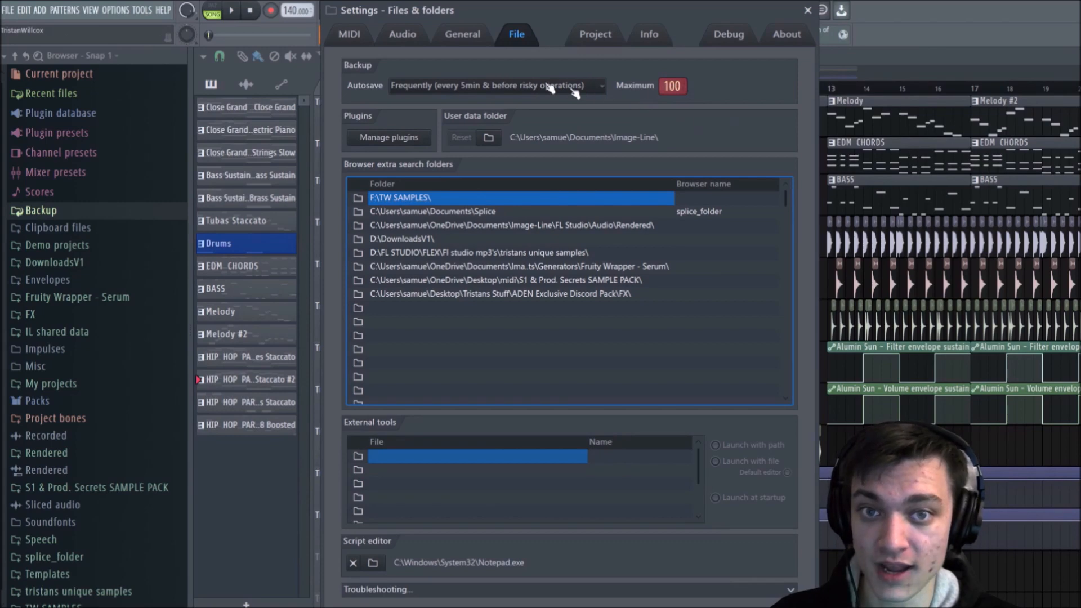
{"action": "left_click", "coordinate": [808, 10]}
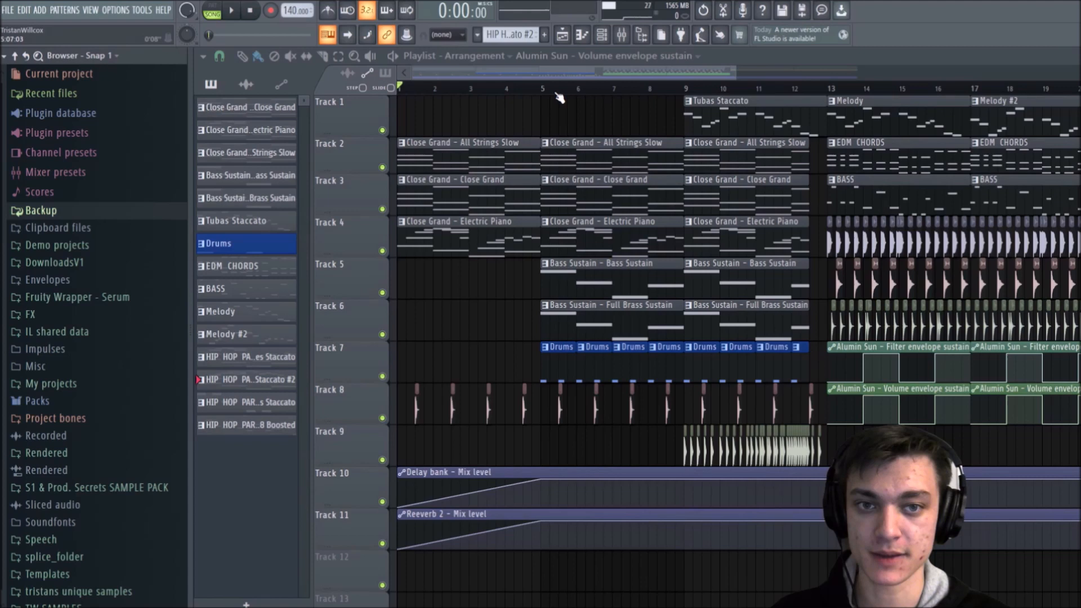
{"action": "scroll", "coordinate": [557, 93], "scroll_direction": "down", "scroll_amount": 3}
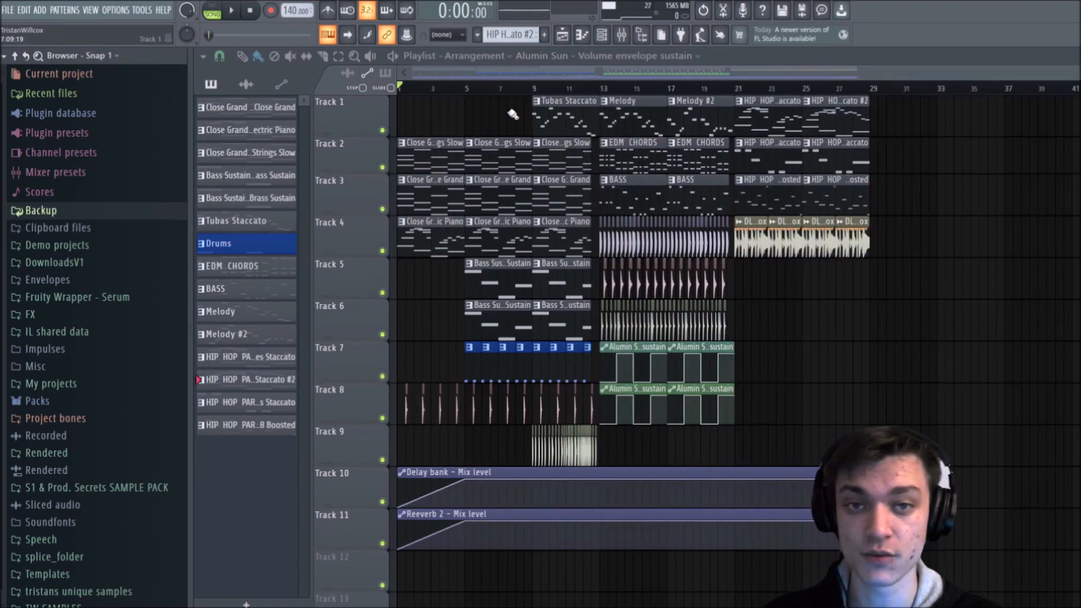
Step: Look at the automation options for the Fruity Reeverb 2 mix level on the Electric Piano mixer track, and close the reverb window
{"action": "left_click", "coordinate": [623, 36]}
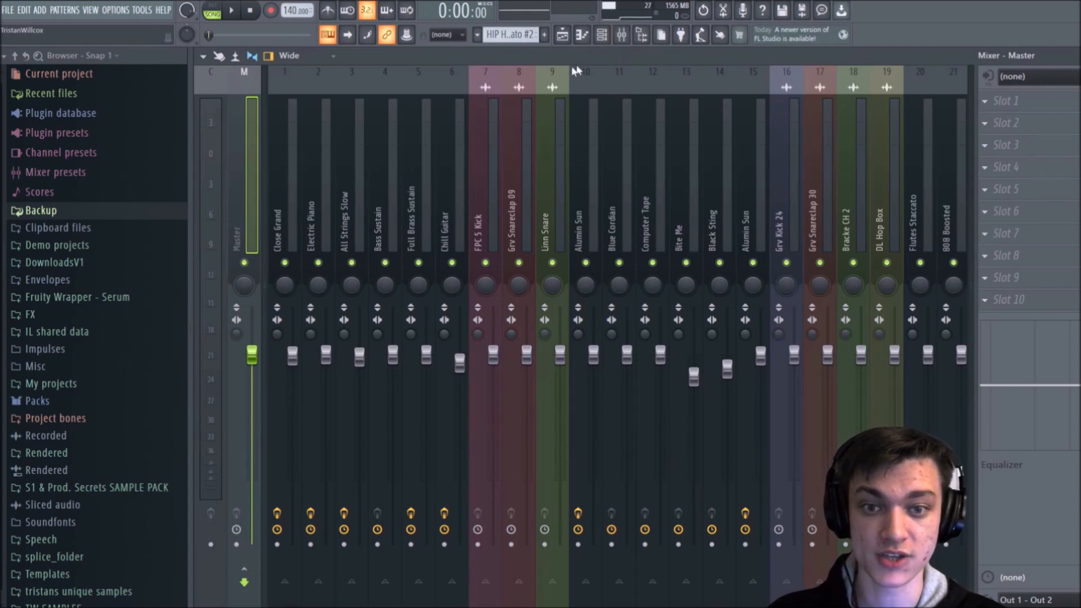
{"action": "left_click", "coordinate": [318, 140]}
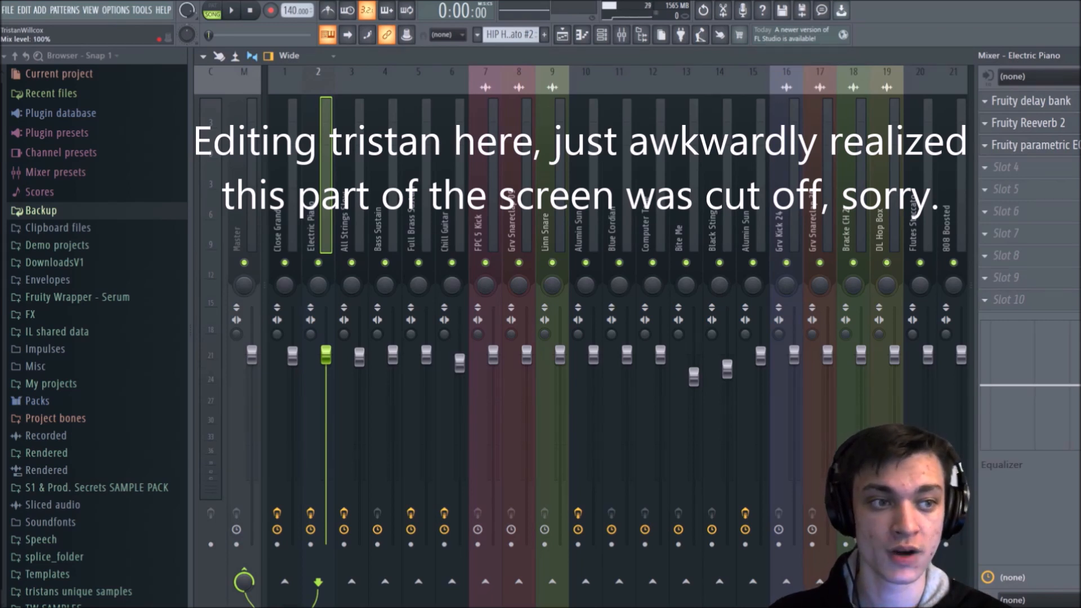
{"action": "left_click", "coordinate": [1029, 122]}
{"action": "left_click", "coordinate": [1029, 123]}
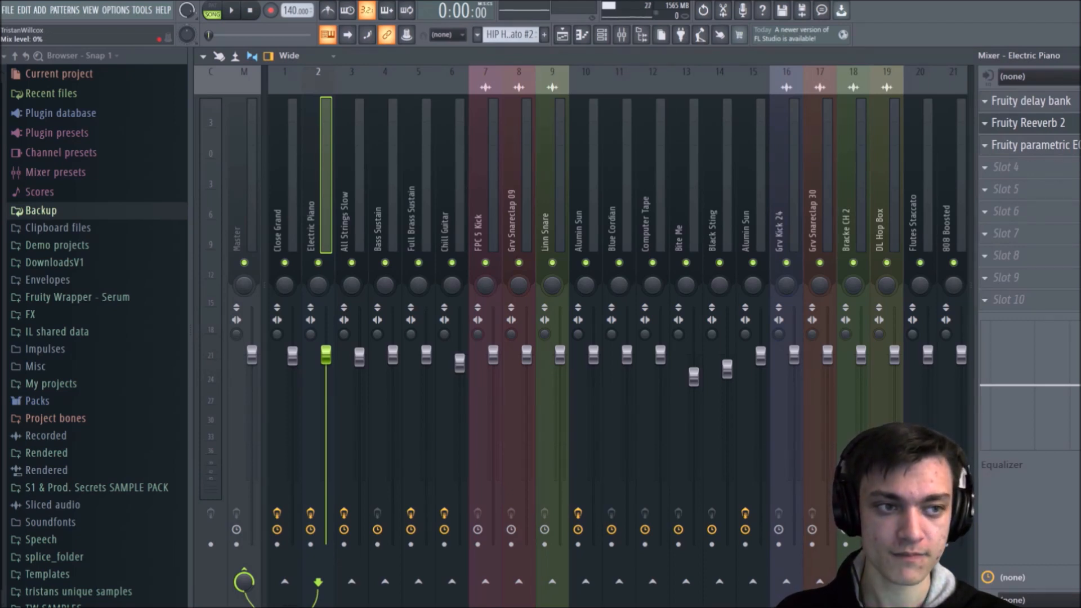
{"action": "right_click", "coordinate": [1079, 125]}
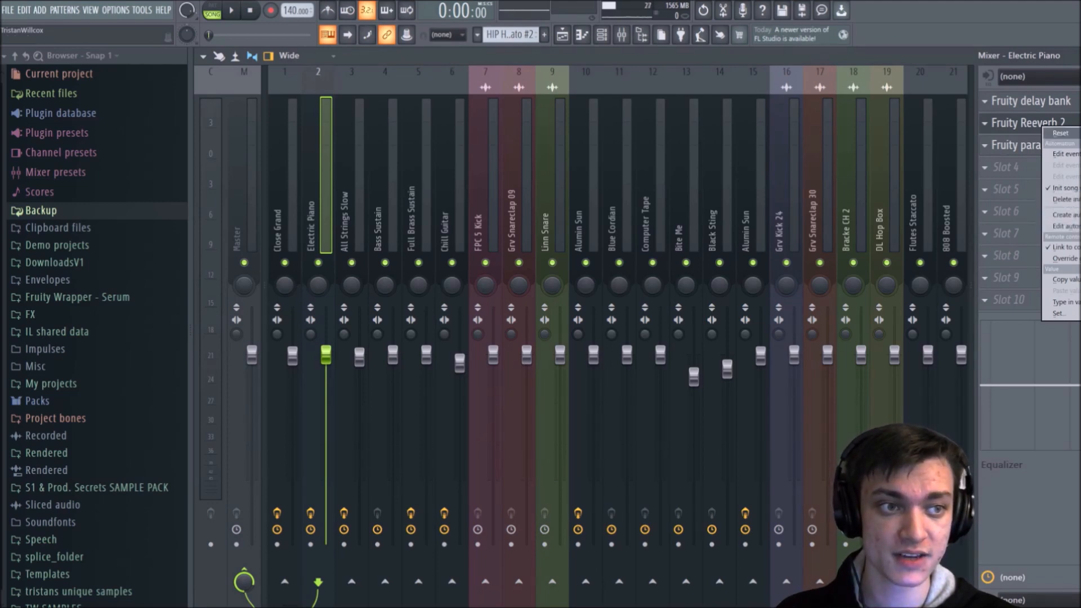
{"action": "left_click", "coordinate": [1070, 133]}
{"action": "left_click", "coordinate": [1079, 55]}
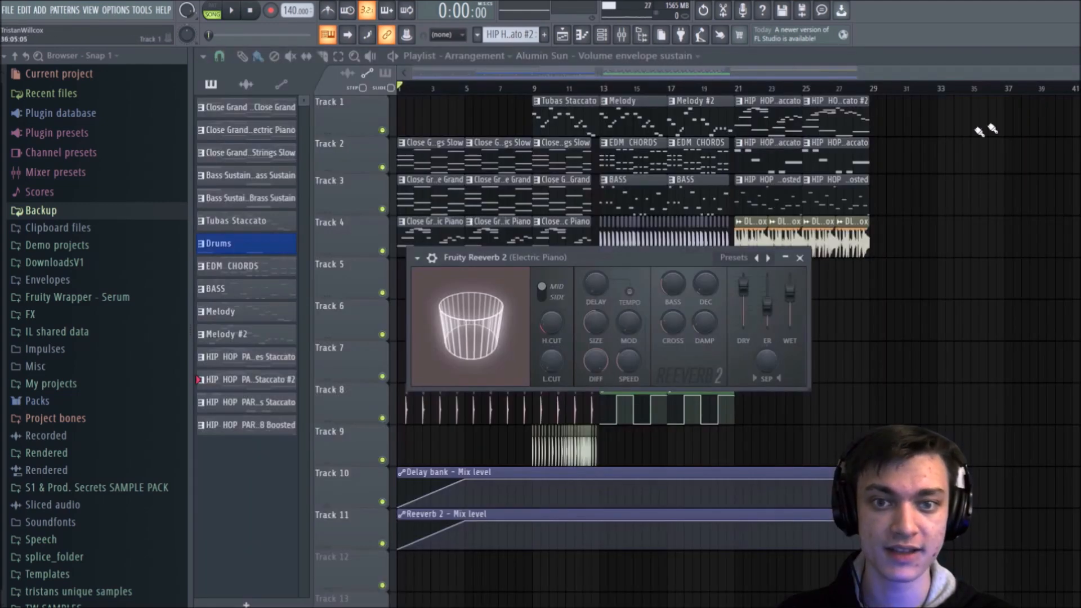
{"action": "left_click", "coordinate": [801, 258]}
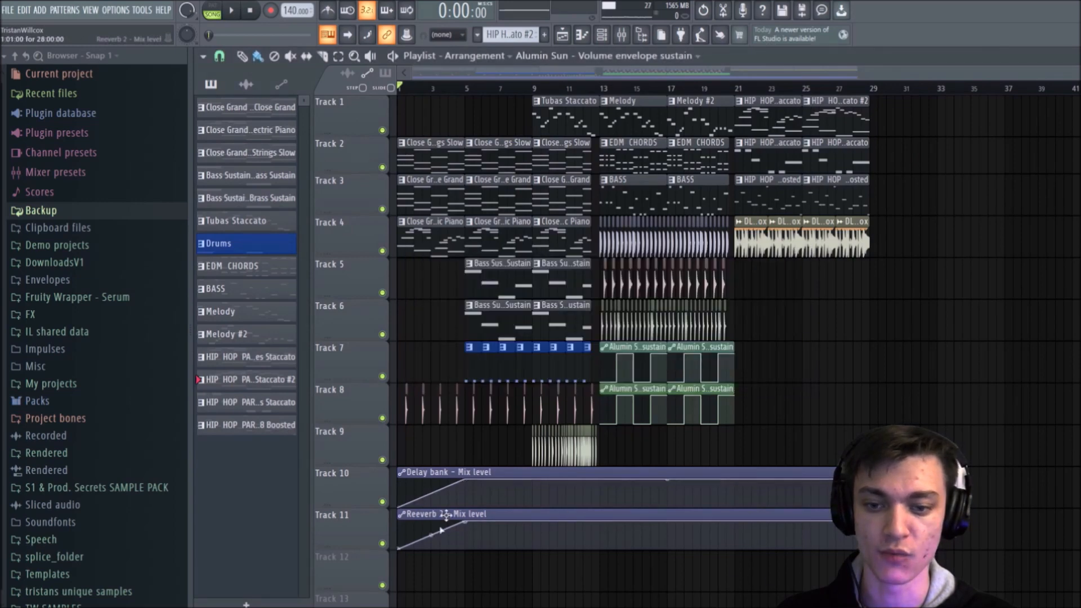
Step: Examine the mix level automation clips on tracks 10 and 11 and the Fruity delay bank's mix level options on Electric Piano
{"action": "scroll", "coordinate": [457, 77], "scroll_direction": "up", "scroll_amount": 3}
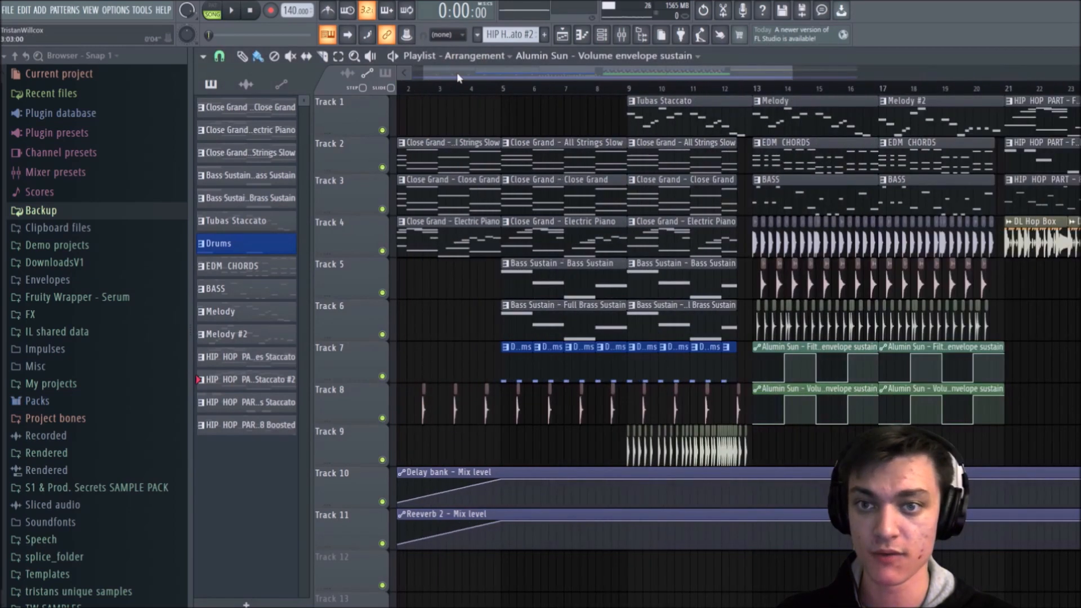
{"action": "scroll", "coordinate": [432, 408], "scroll_direction": "down", "scroll_amount": 3}
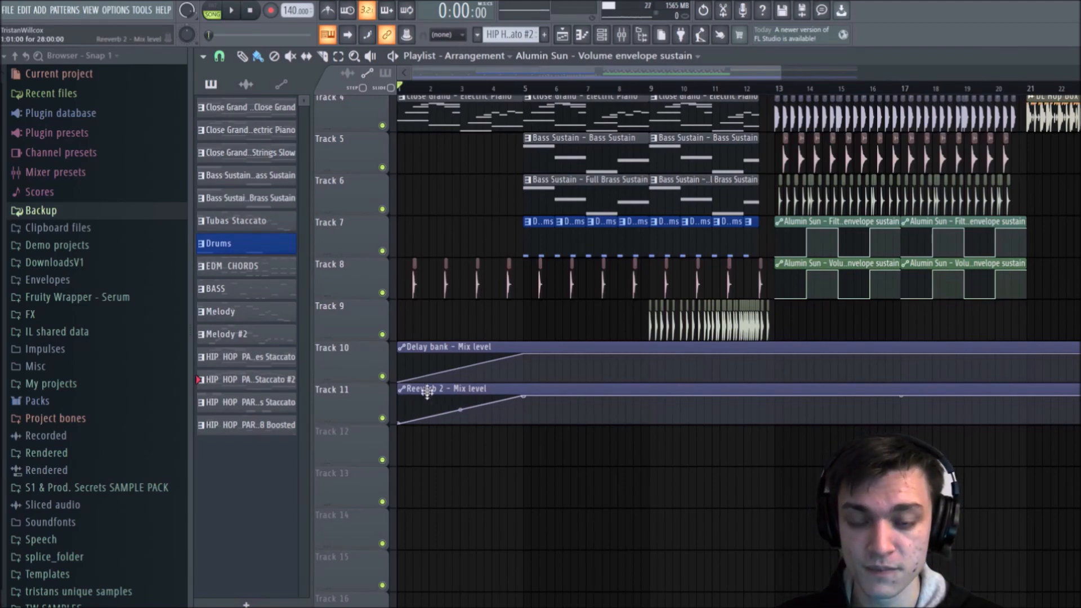
{"action": "left_click", "coordinate": [629, 37]}
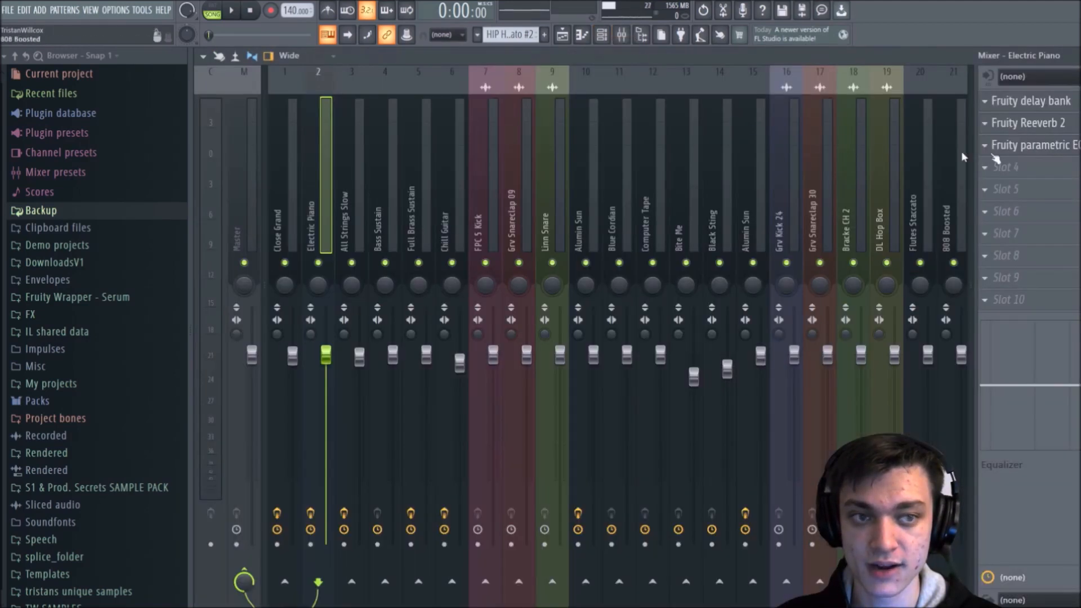
{"action": "right_click", "coordinate": [1070, 101]}
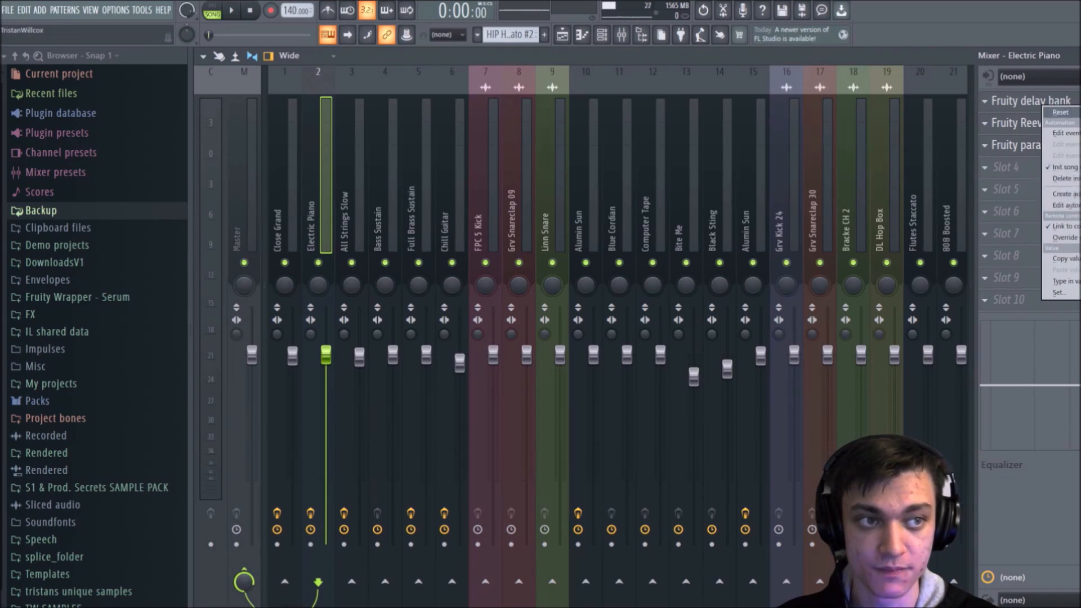
{"action": "left_click", "coordinate": [1078, 56]}
Step: Try an extra lower point around bar 8 in the Delay bank mix level automation clip, and delete it
{"action": "left_click_drag", "start_coordinate": [520, 362], "coordinate": [634, 372]}
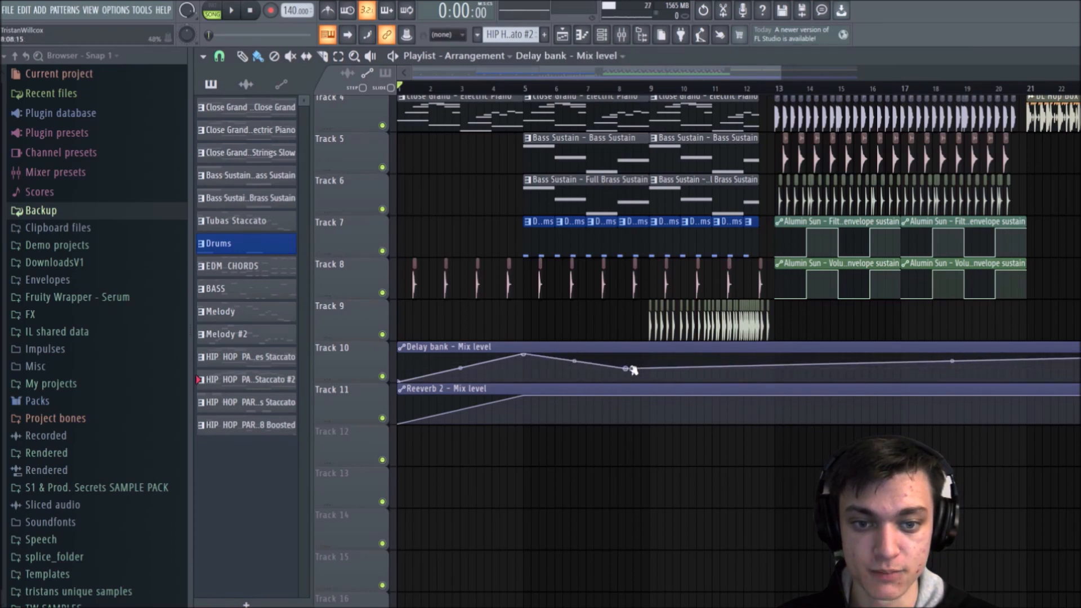
{"action": "right_click", "coordinate": [627, 369]}
{"action": "left_click", "coordinate": [651, 388]}
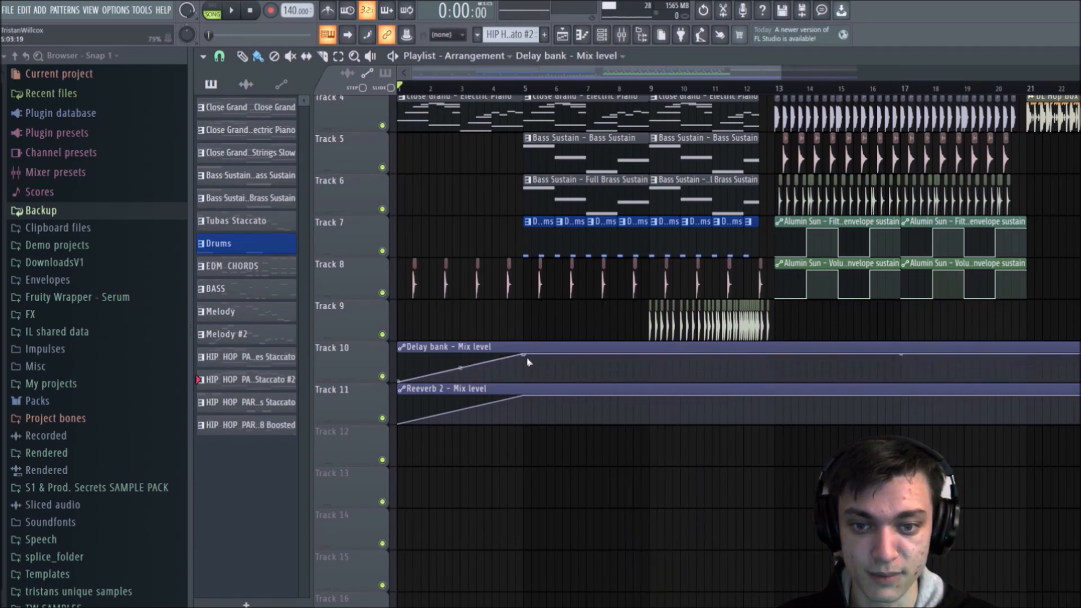
Step: Try a long fade in the Delay bank mix level clip down to 0% at bar 28, and delete that point
{"action": "left_click_drag", "start_coordinate": [525, 368], "coordinate": [1076, 398]}
{"action": "scroll", "coordinate": [466, 74], "scroll_direction": "right", "scroll_amount": 5}
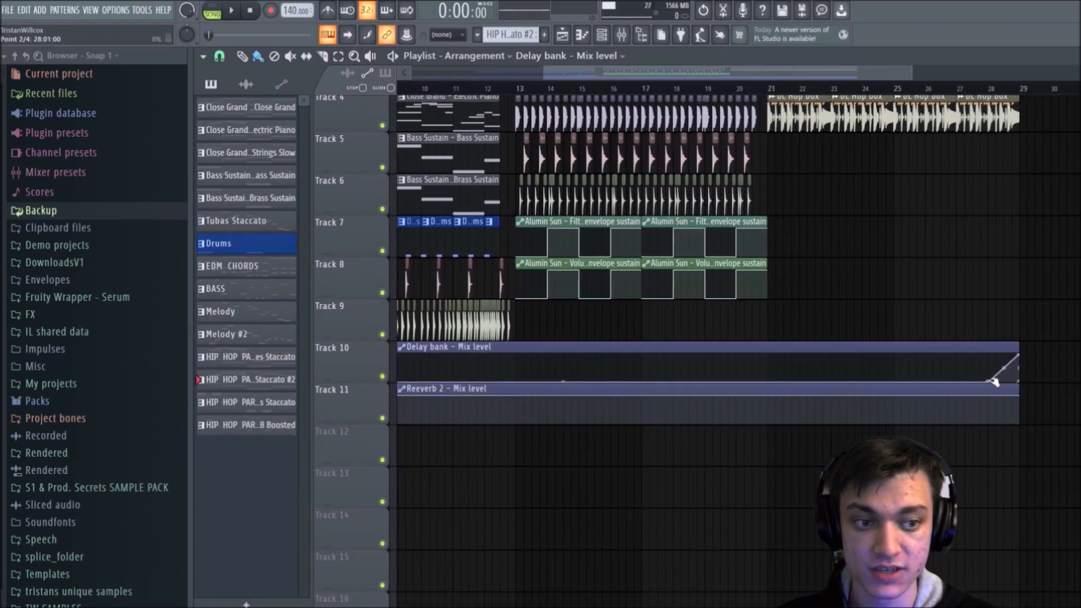
{"action": "right_click", "coordinate": [876, 380]}
{"action": "left_click_drag", "start_coordinate": [876, 379], "coordinate": [525, 356]}
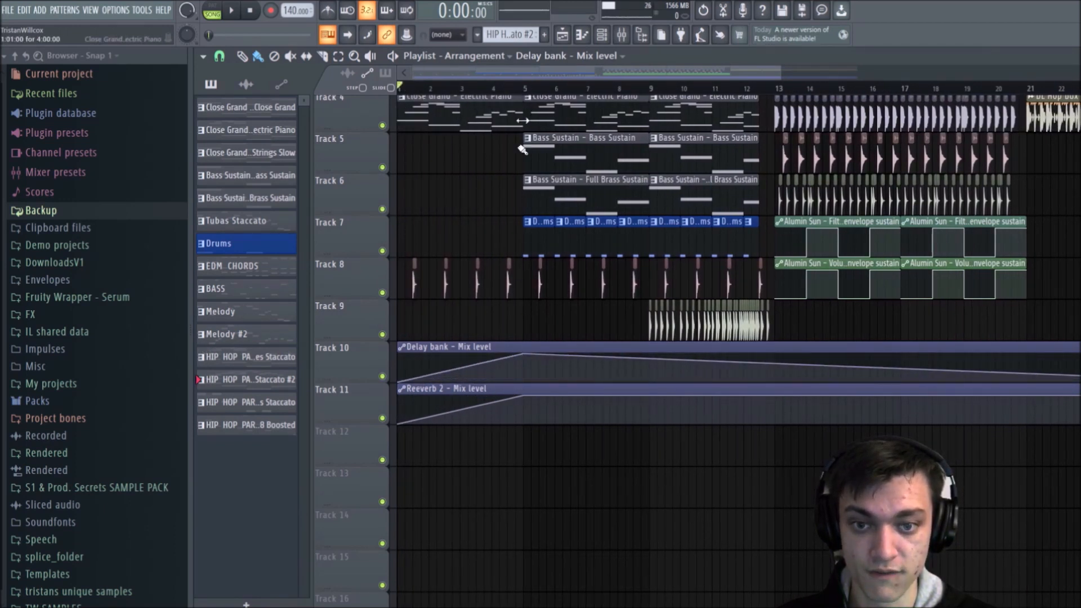
{"action": "scroll", "coordinate": [535, 93], "scroll_direction": "down", "scroll_amount": 2}
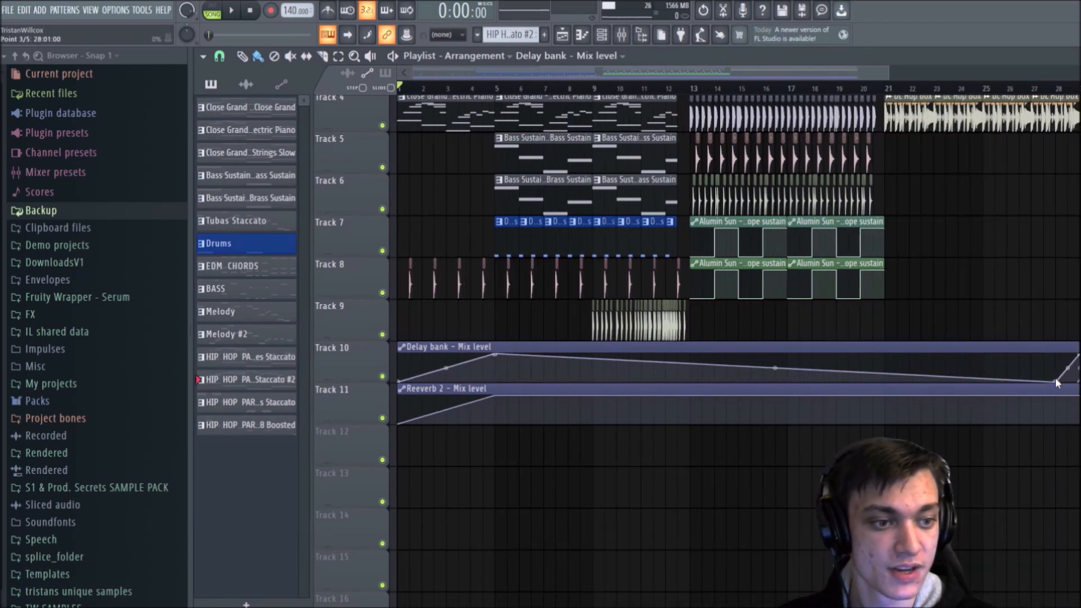
{"action": "right_click", "coordinate": [1056, 383]}
{"action": "left_click", "coordinate": [1071, 400]}
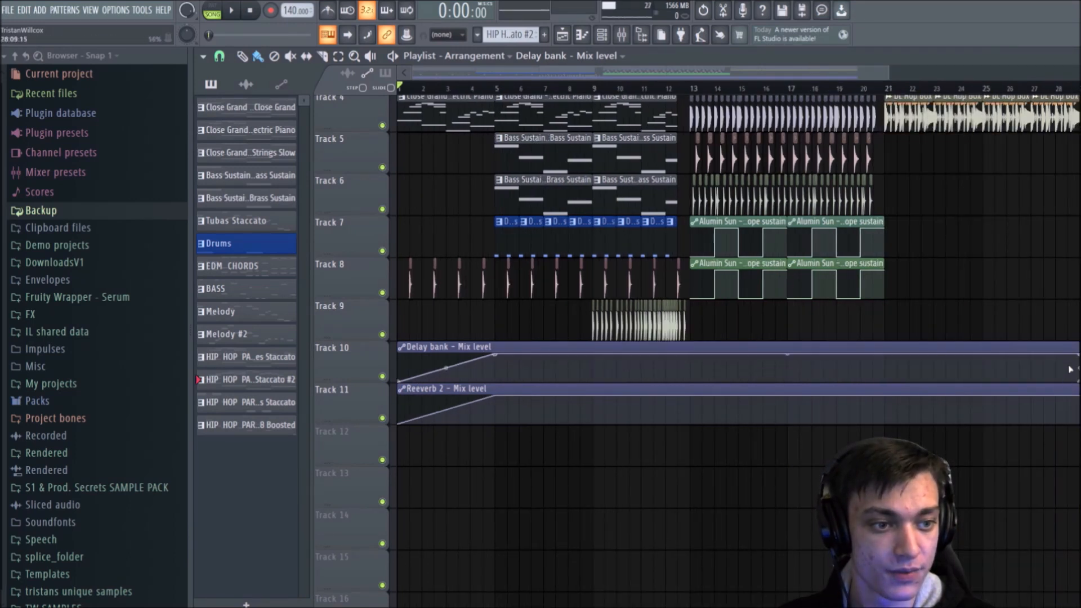
Step: Try a point at bar 27 with a 21% level in the Delay bank mix level clip, and delete it
{"action": "left_click_drag", "start_coordinate": [1078, 356], "coordinate": [1036, 376]}
{"action": "right_click", "coordinate": [1036, 376]}
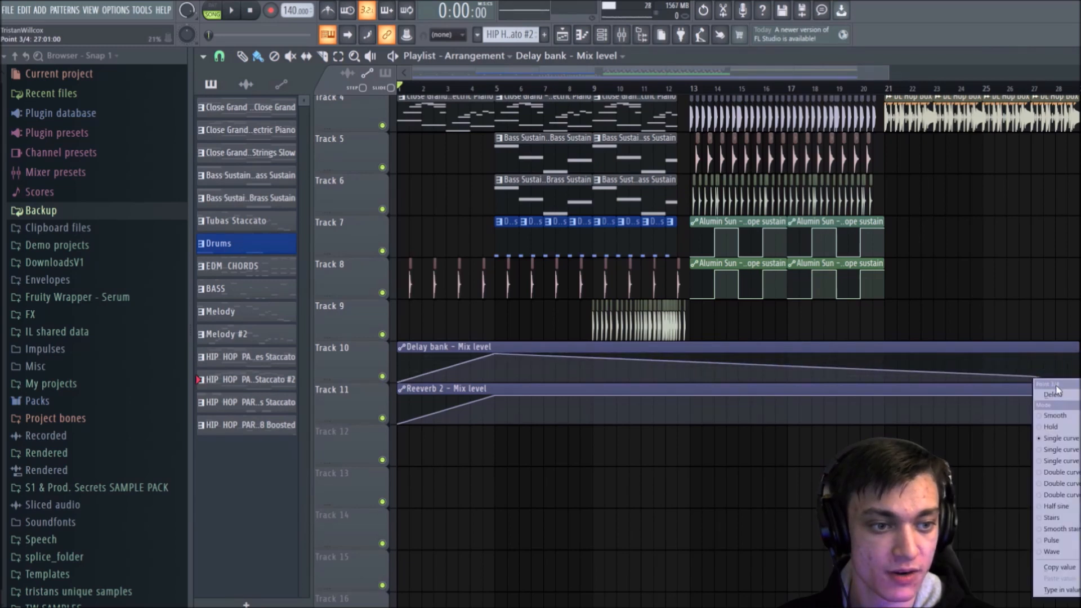
{"action": "left_click", "coordinate": [1054, 395]}
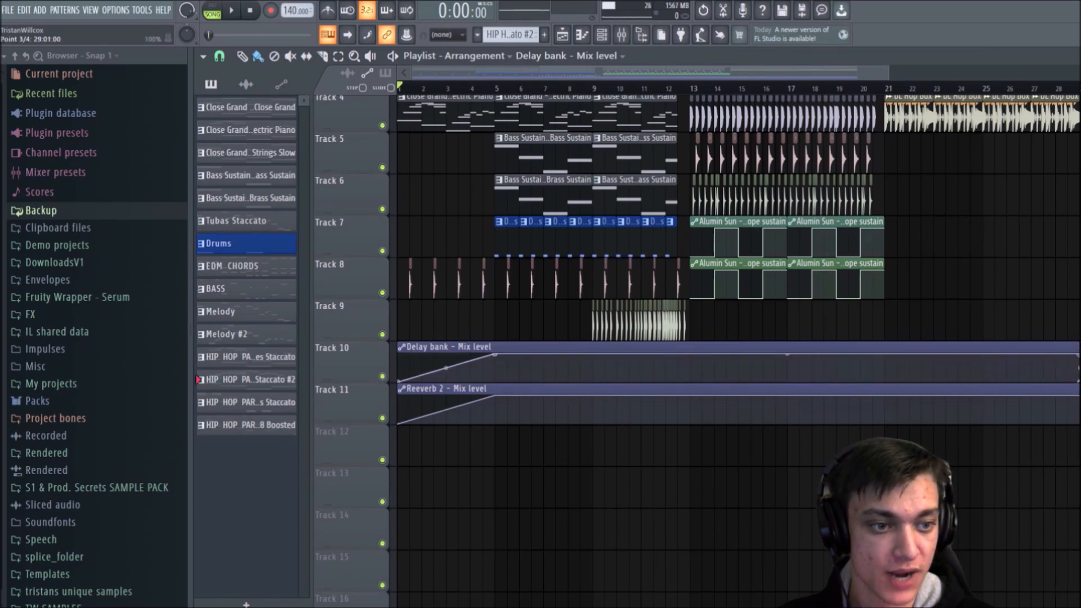
{"action": "left_click_drag", "start_coordinate": [1079, 355], "coordinate": [1080, 353]}
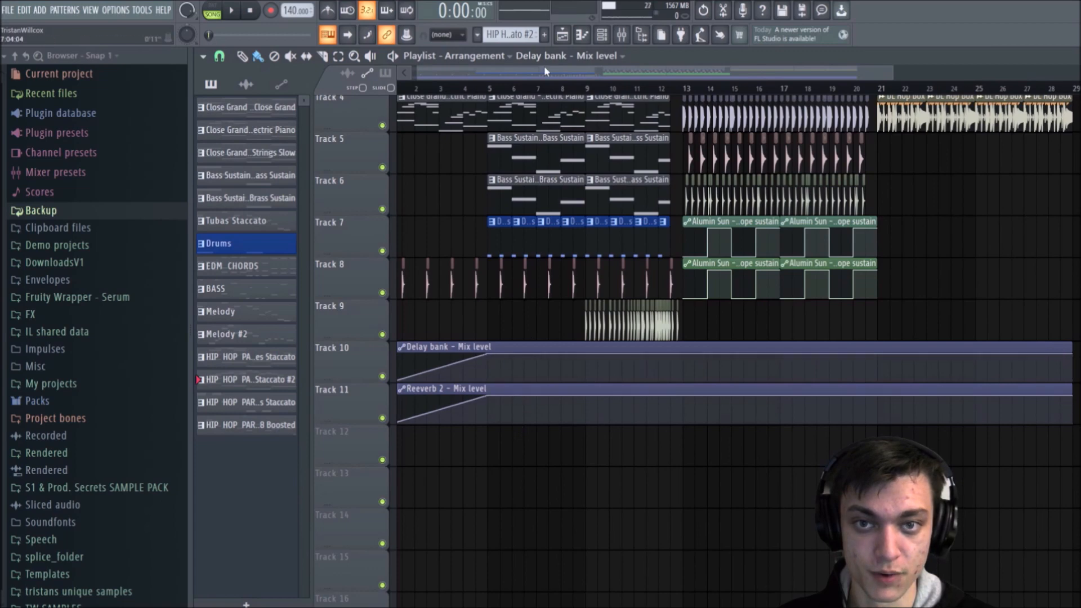
Step: Set the playback position to bar 13 and solo track 2 with the EDM chords, keeping automation tracks 7 and 8 on
{"action": "left_click_drag", "start_coordinate": [508, 71], "coordinate": [371, 93]}
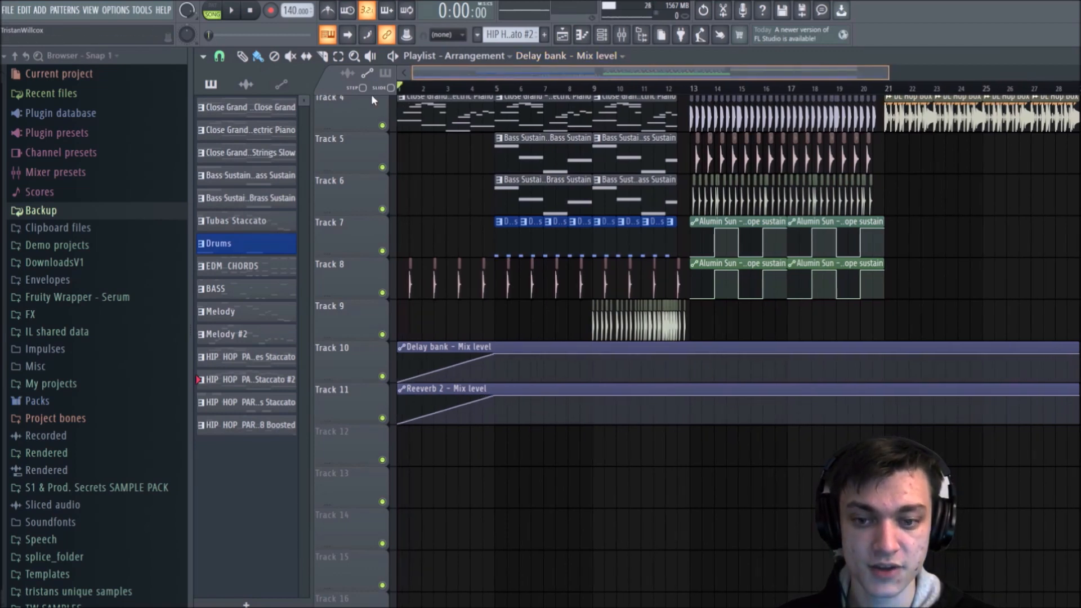
{"action": "scroll", "coordinate": [606, 307], "scroll_direction": "up", "scroll_amount": 3}
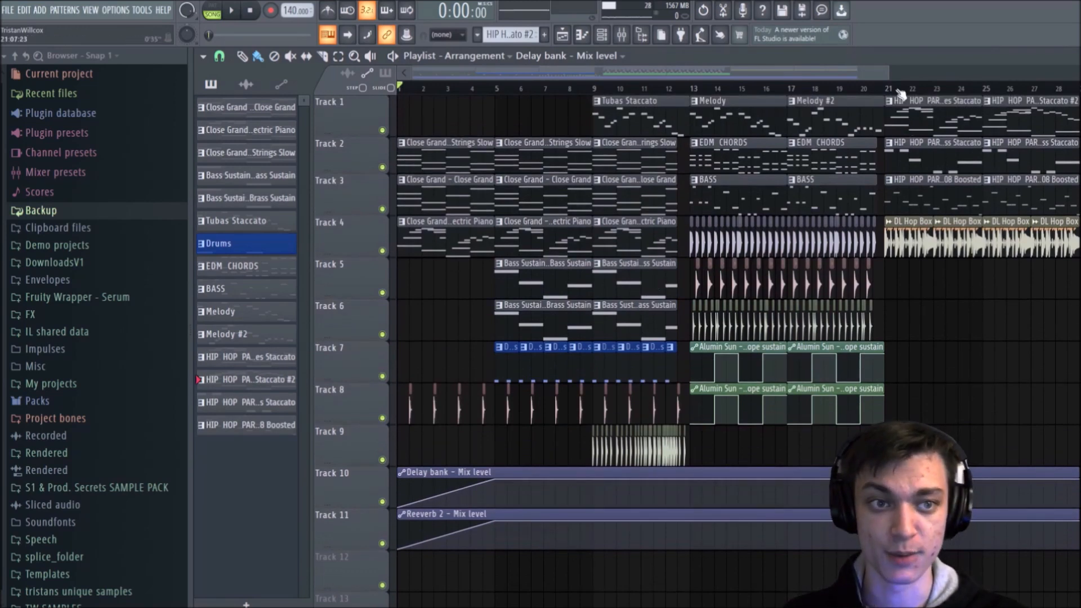
{"action": "scroll", "coordinate": [901, 93], "scroll_direction": "up", "scroll_amount": 3}
{"action": "scroll", "coordinate": [732, 97], "scroll_direction": "down", "scroll_amount": 3}
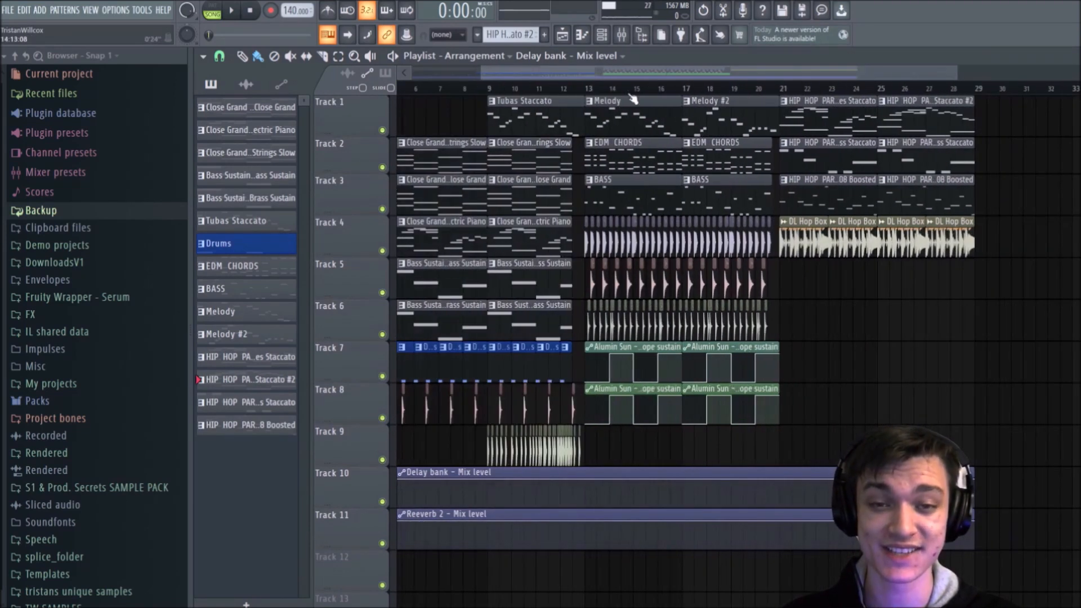
{"action": "left_click", "coordinate": [600, 90]}
{"action": "scroll", "coordinate": [628, 93], "scroll_direction": "up", "scroll_amount": 2}
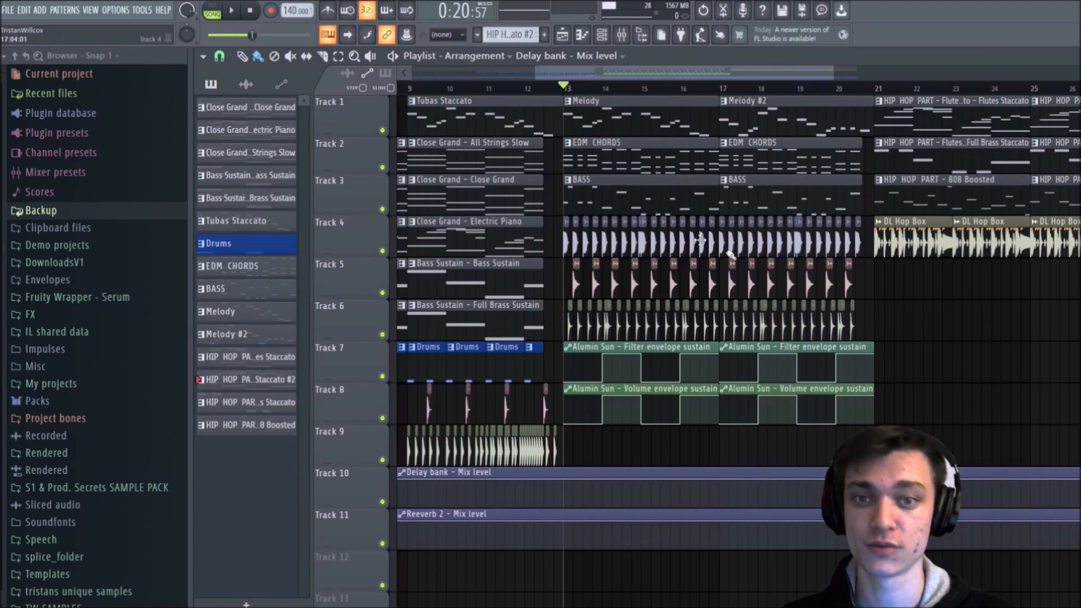
{"action": "left_click", "coordinate": [382, 167], "text": "ctrl"}
{"action": "left_click", "coordinate": [383, 377]}
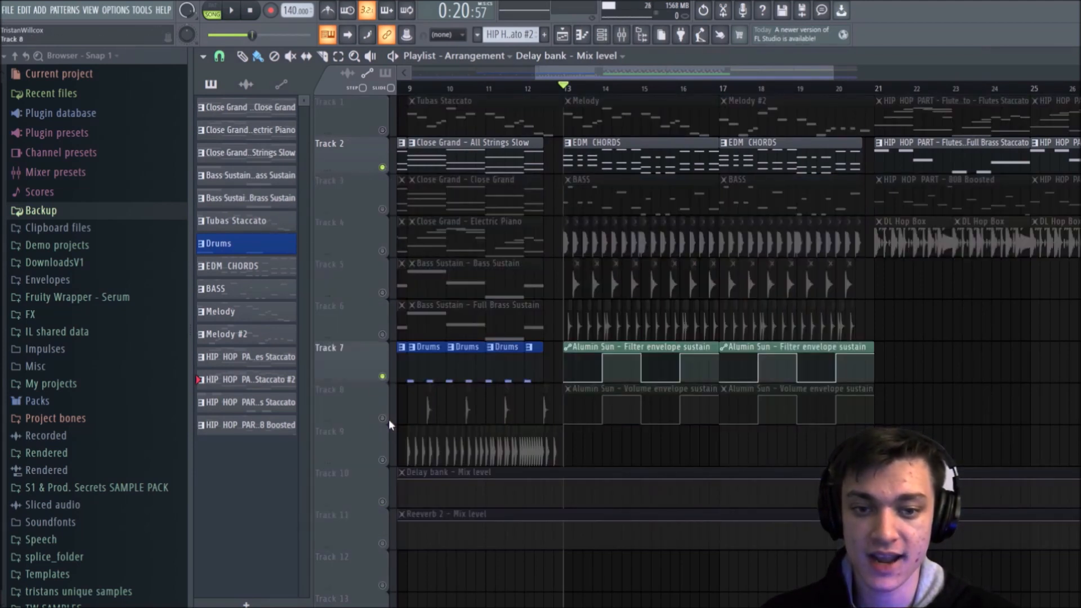
{"action": "left_click", "coordinate": [383, 419]}
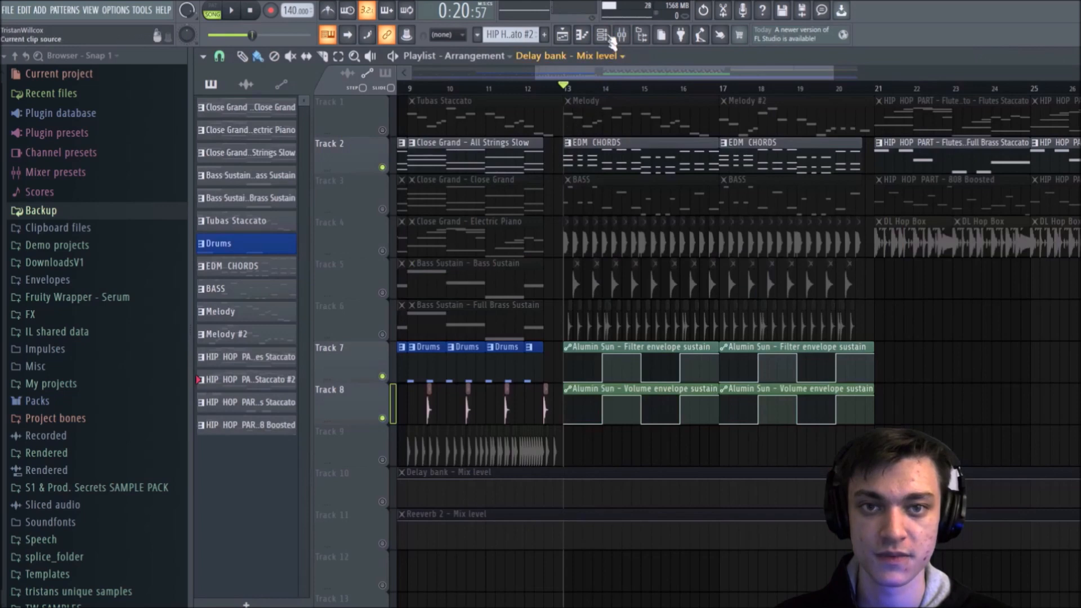
Step: Look over the channels in the channel rack and the mixer, and close the channel rack
{"action": "left_click", "coordinate": [621, 35]}
{"action": "left_click", "coordinate": [729, 143]}
{"action": "left_click", "coordinate": [731, 152]}
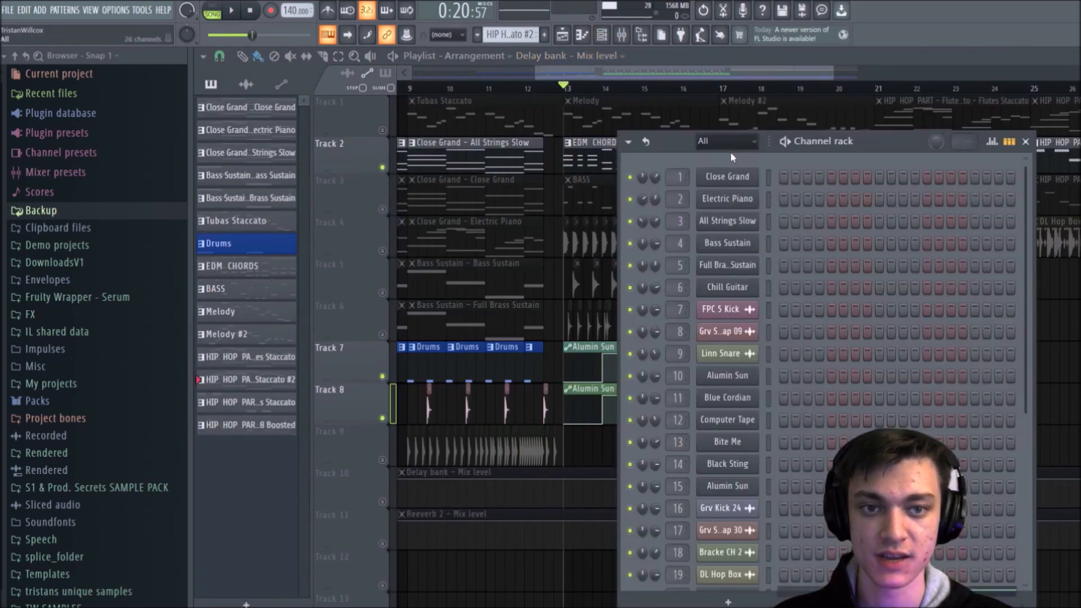
{"action": "left_click", "coordinate": [624, 35]}
{"action": "left_click", "coordinate": [624, 35]}
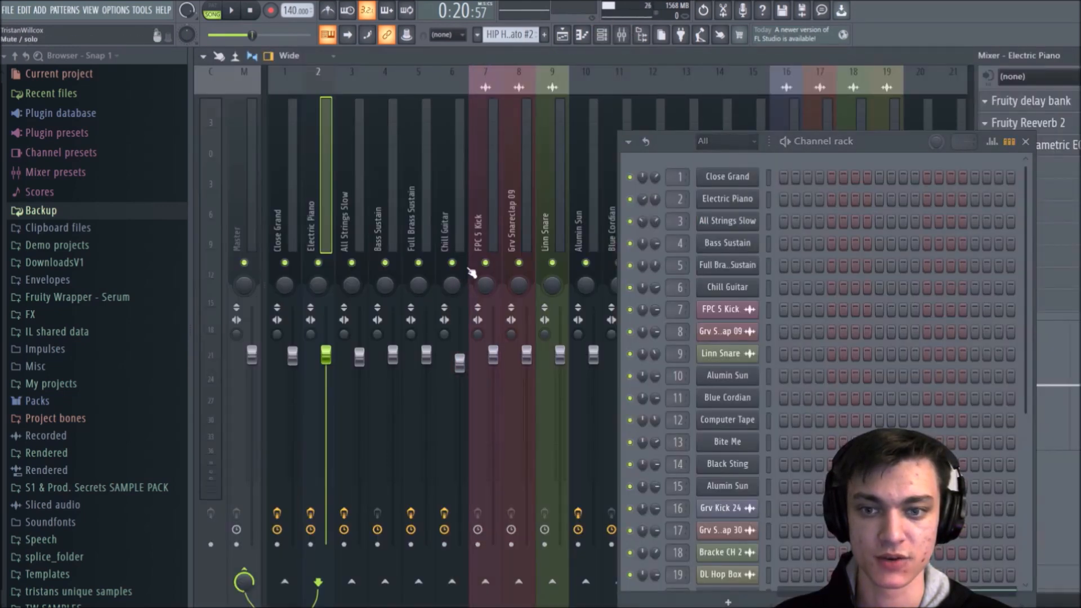
{"action": "left_click", "coordinate": [1025, 143]}
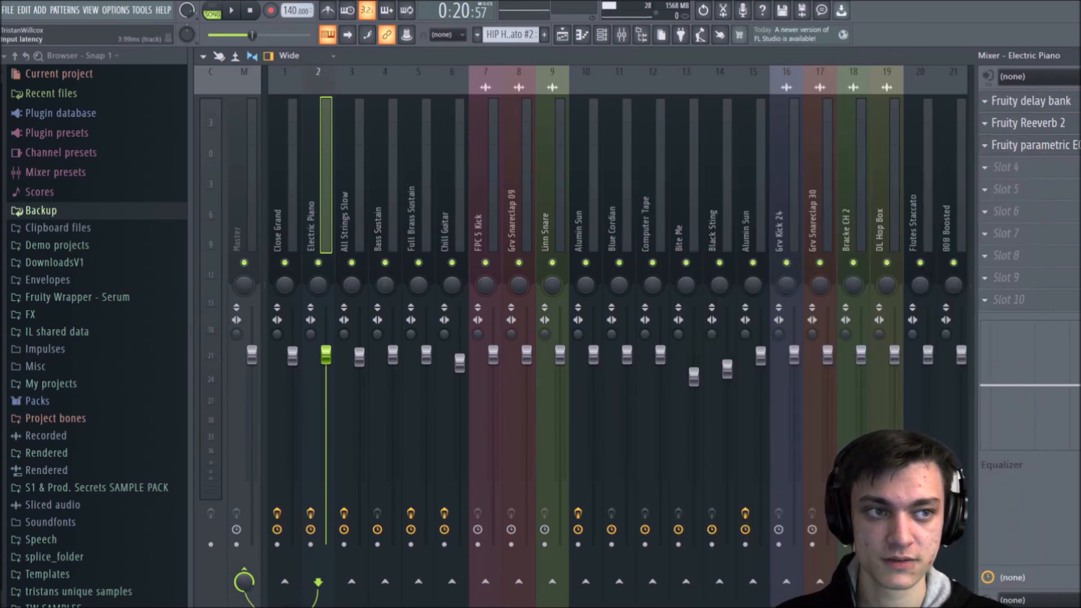
Step: Return to the playlist, briefly play the soloed chords, and look through the channel rack's full channel list
{"action": "key", "text": "F9"}
{"action": "key", "text": "space"}
{"action": "key", "text": "space"}
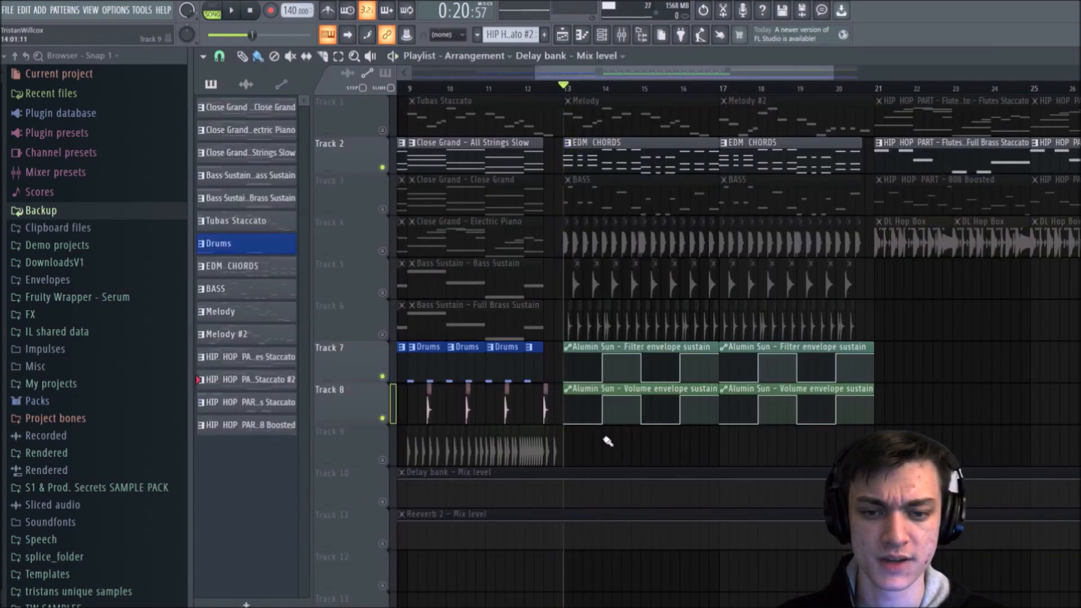
{"action": "left_click", "coordinate": [602, 35]}
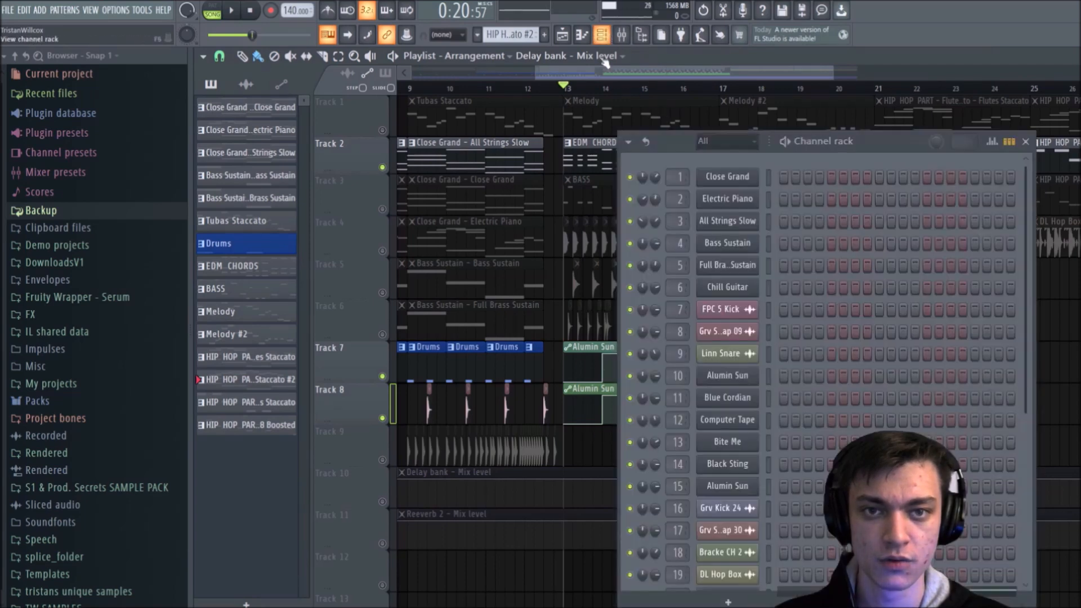
{"action": "scroll", "coordinate": [862, 274], "scroll_direction": "down", "scroll_amount": 5}
{"action": "scroll", "coordinate": [862, 275], "scroll_direction": "up", "scroll_amount": 5}
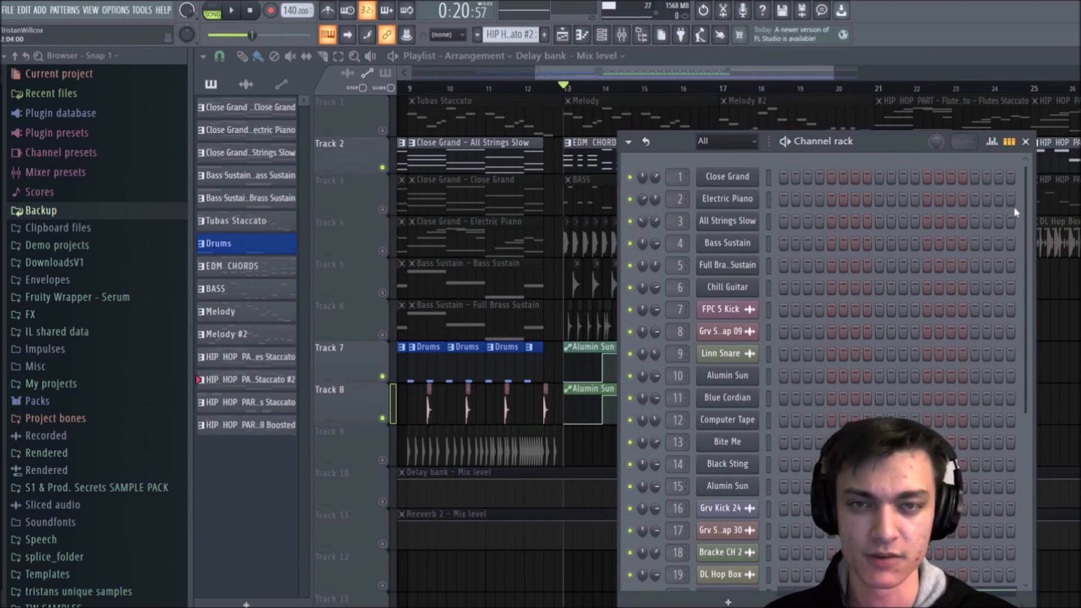
{"action": "left_click", "coordinate": [1026, 142]}
Step: Try the chords with the Delay bank and Reeverb 2 automation tracks turned on, and mute both tracks again
{"action": "scroll", "coordinate": [396, 324], "scroll_direction": "down", "scroll_amount": 4}
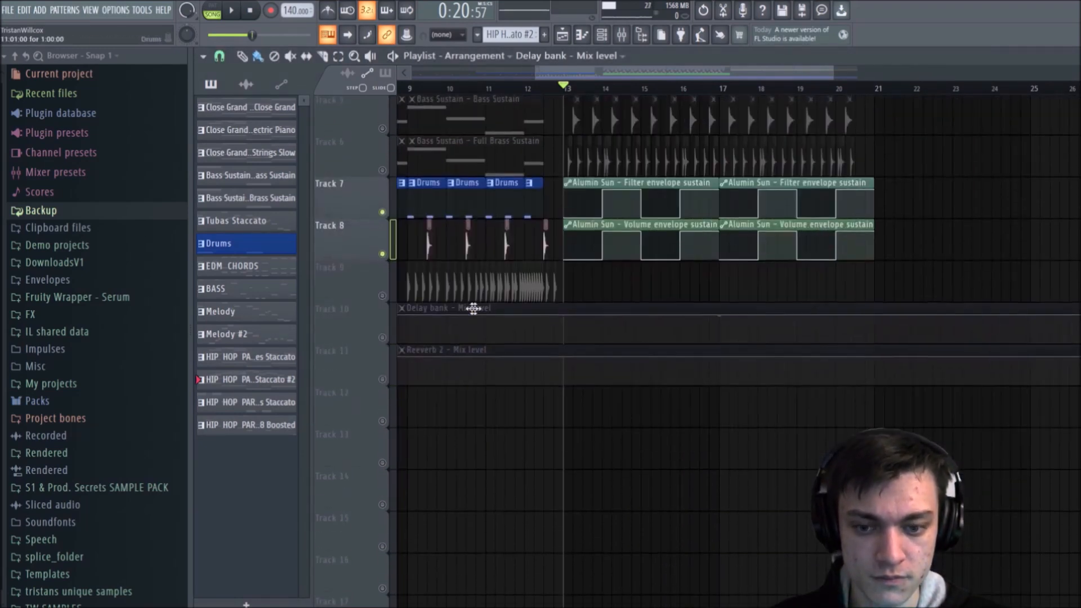
{"action": "left_click", "coordinate": [382, 334]}
{"action": "left_click", "coordinate": [383, 375]}
{"action": "key", "text": "space"}
{"action": "left_click", "coordinate": [382, 376]}
{"action": "key", "text": "space"}
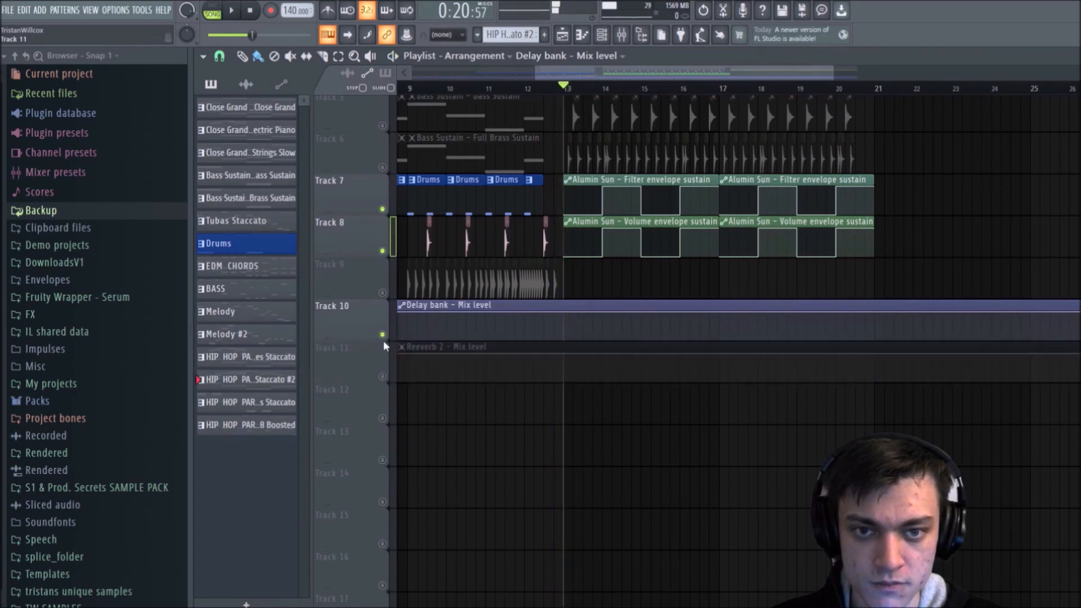
{"action": "left_click", "coordinate": [382, 334]}
{"action": "scroll", "coordinate": [369, 255], "scroll_direction": "up", "scroll_amount": 4}
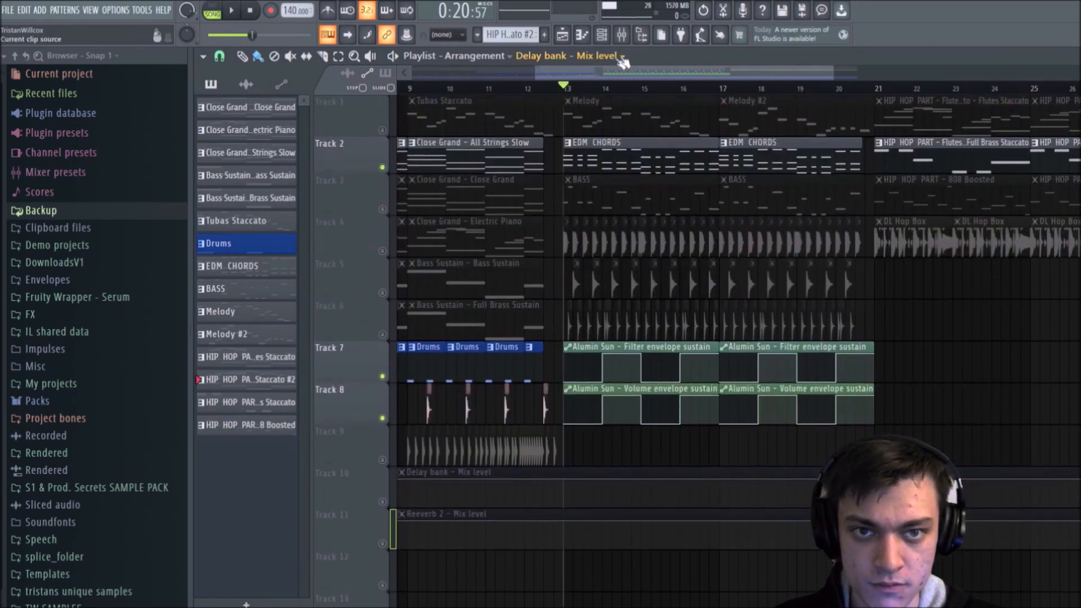
Step: Play the soloed EDM chords with the mixer open and check the levels of Alumin Sun, Blue Cordian and Computer Tape
{"action": "left_click", "coordinate": [622, 34]}
{"action": "right_click", "coordinate": [481, 274]}
{"action": "right_click", "coordinate": [484, 263]}
{"action": "right_click", "coordinate": [484, 262]}
{"action": "key", "text": "space"}
{"action": "scroll", "coordinate": [485, 191], "scroll_direction": "down", "scroll_amount": 3}
{"action": "scroll", "coordinate": [486, 190], "scroll_direction": "up", "scroll_amount": 2}
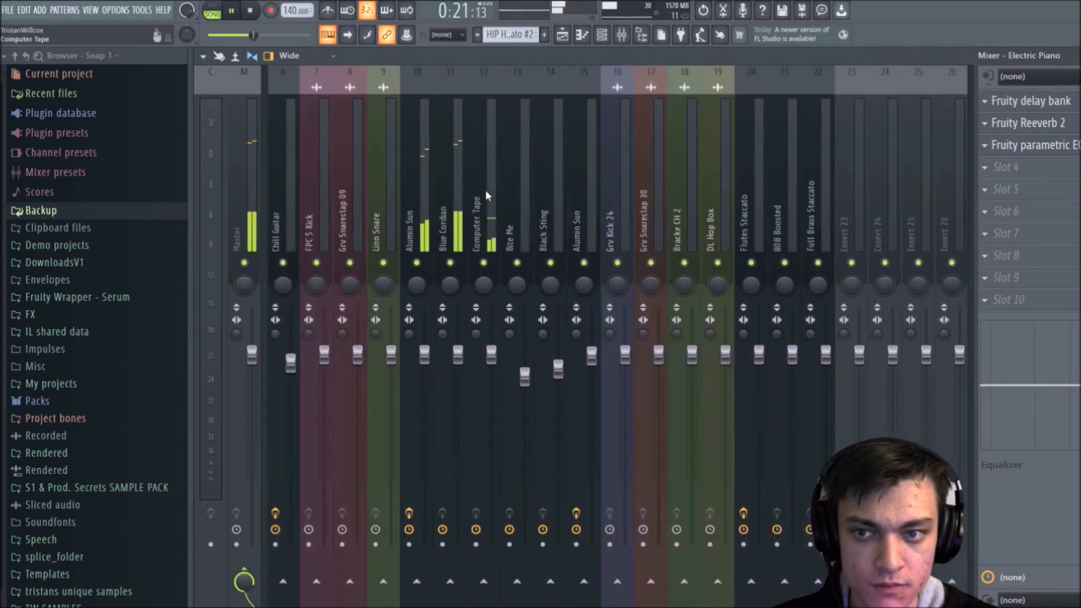
Step: Inspect the Alumin Sun and Blue Cordian mixer tracks, stopping playback of the chords
{"action": "scroll", "coordinate": [486, 191], "scroll_direction": "up", "scroll_amount": 3}
{"action": "left_click", "coordinate": [593, 190]}
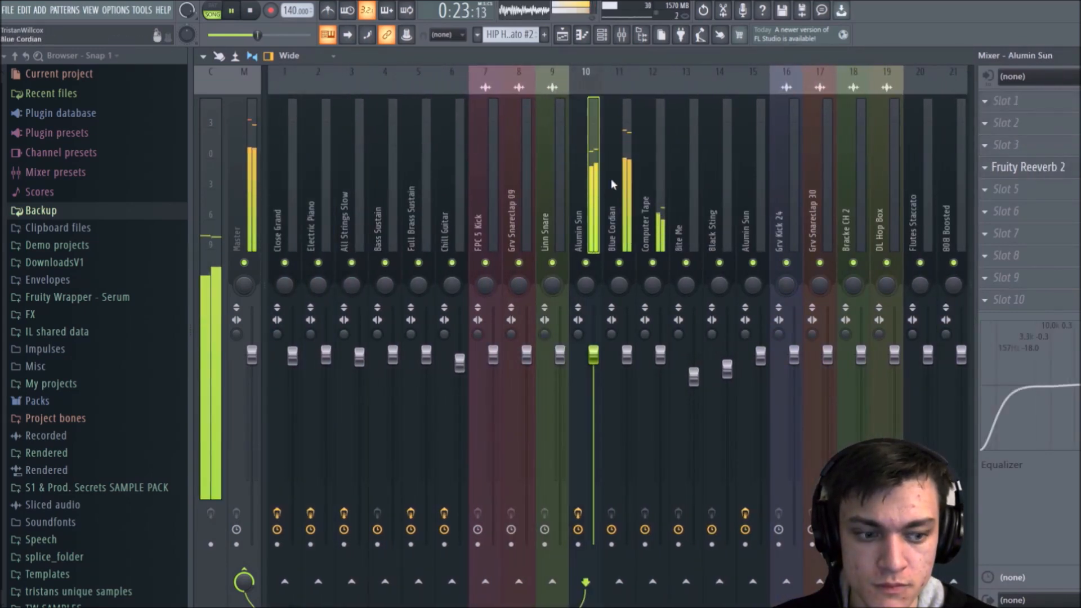
{"action": "key", "text": "space"}
{"action": "left_click", "coordinate": [611, 183]}
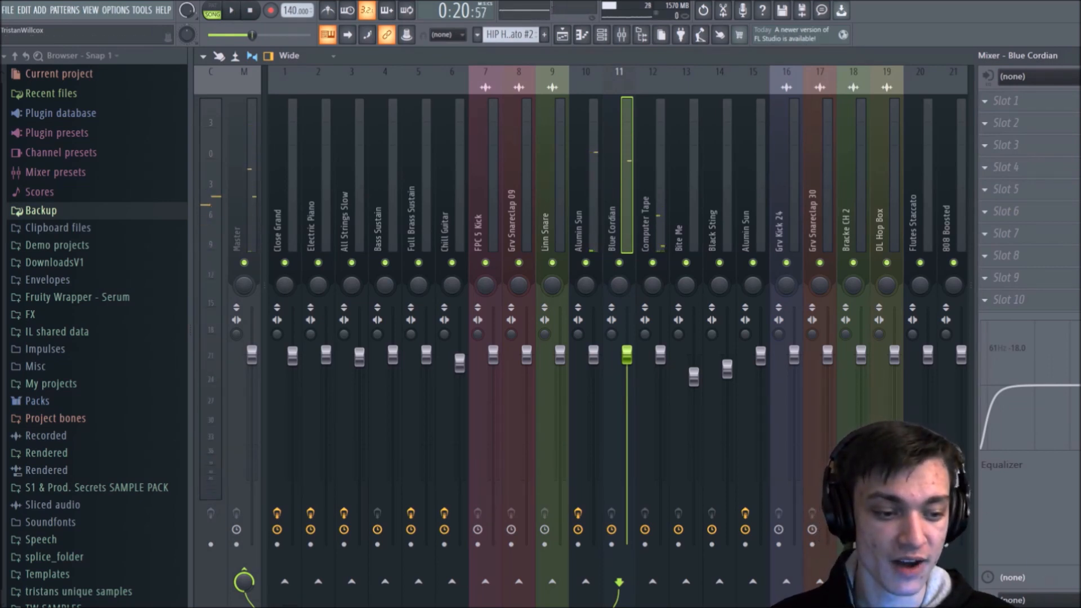
{"action": "left_click", "coordinate": [1035, 606]}
{"action": "left_click", "coordinate": [1027, 594]}
Step: Return to the playlist and briefly play the soloed EDM chords from bar 13
{"action": "left_click", "coordinate": [562, 35]}
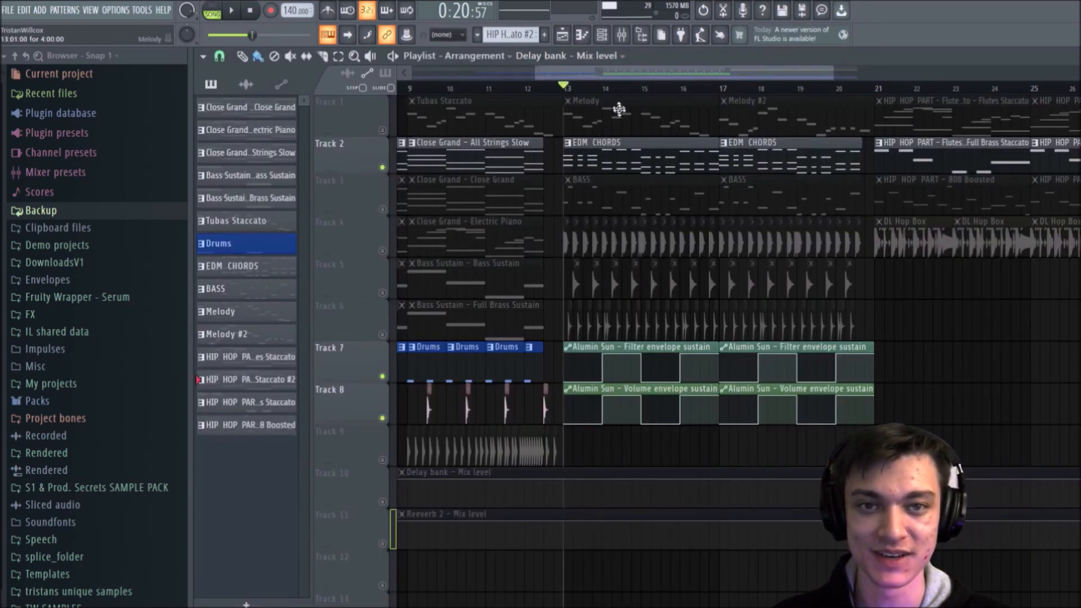
{"action": "key", "text": "space"}
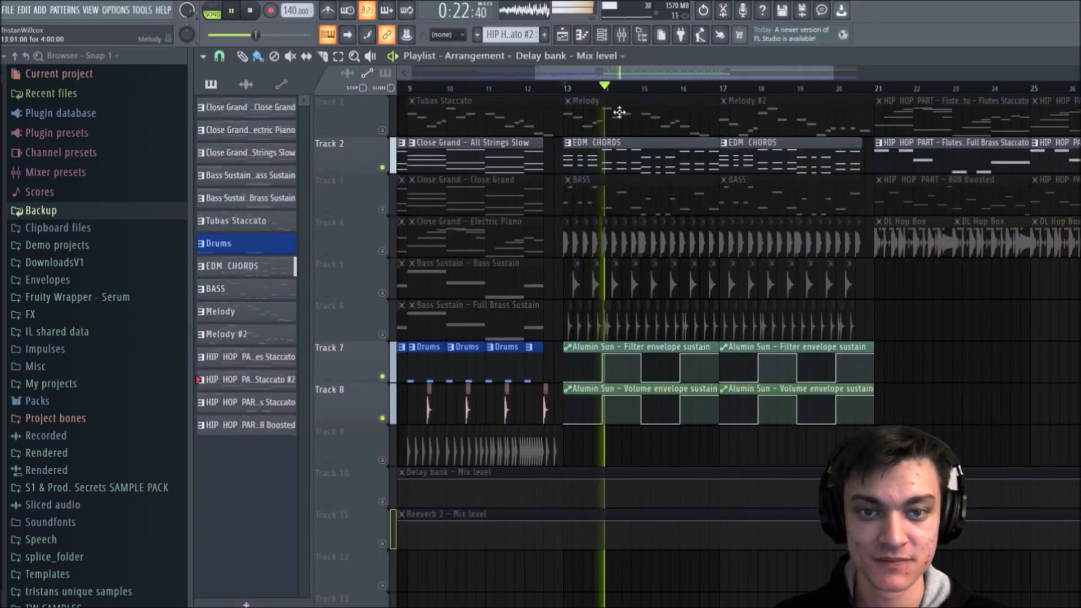
{"action": "key", "text": "space"}
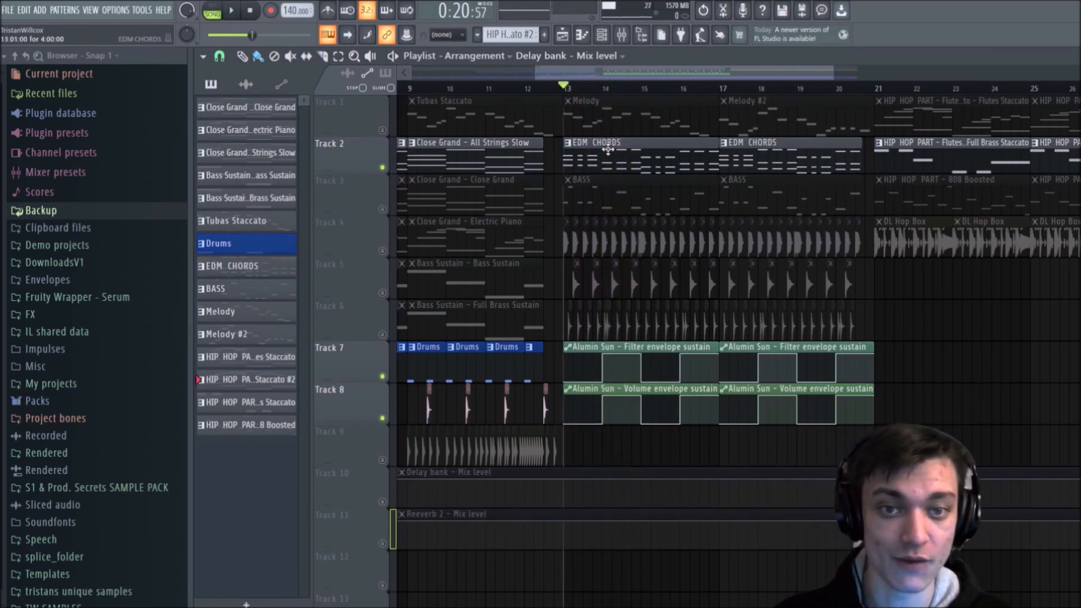
Step: Open the Alumin Sun instrument on channel 10 and turn its filter and volume envelope sustain fully down
{"action": "left_click", "coordinate": [607, 39]}
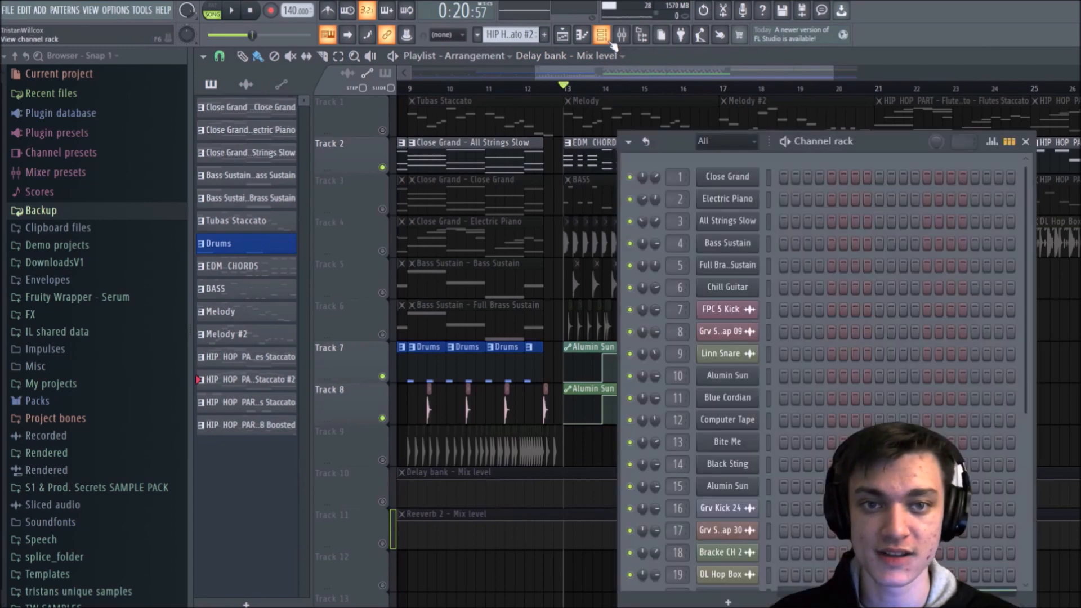
{"action": "left_click", "coordinate": [742, 380]}
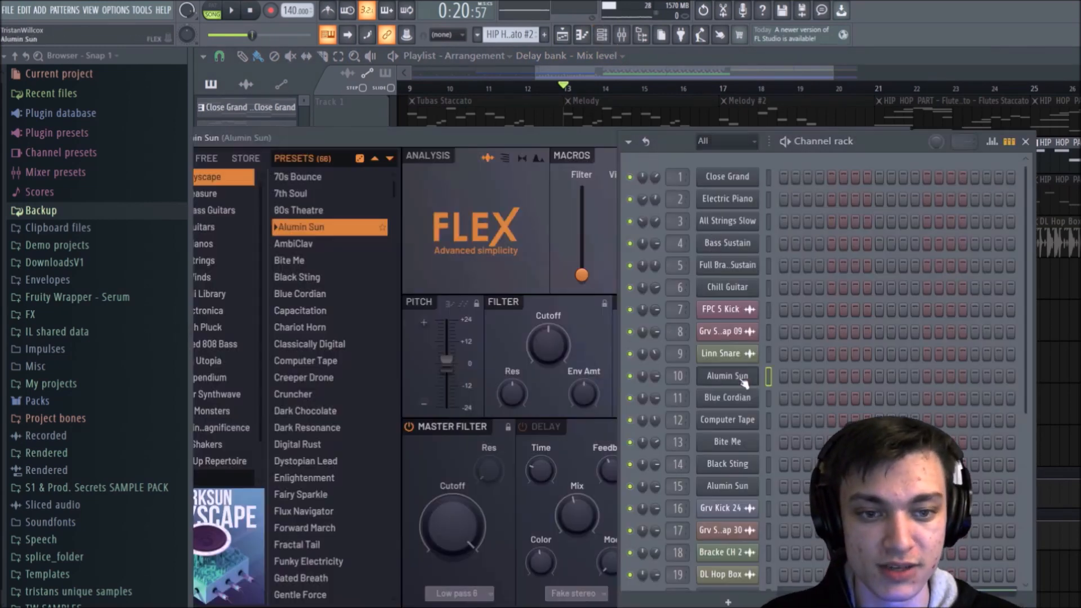
{"action": "left_click", "coordinate": [1026, 141]}
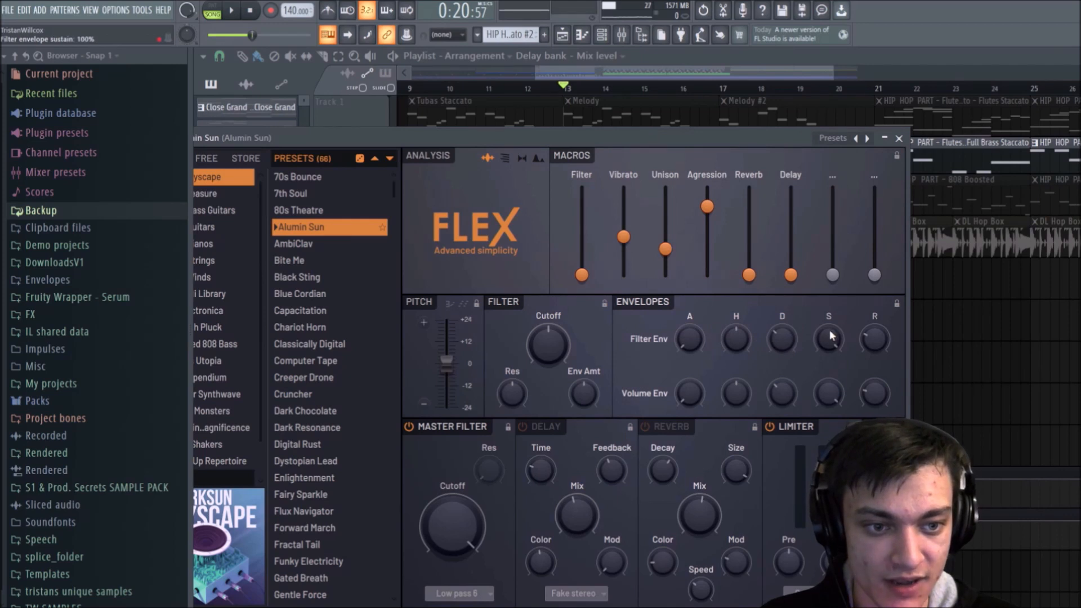
{"action": "left_click_drag", "start_coordinate": [829, 340], "coordinate": [828, 394]}
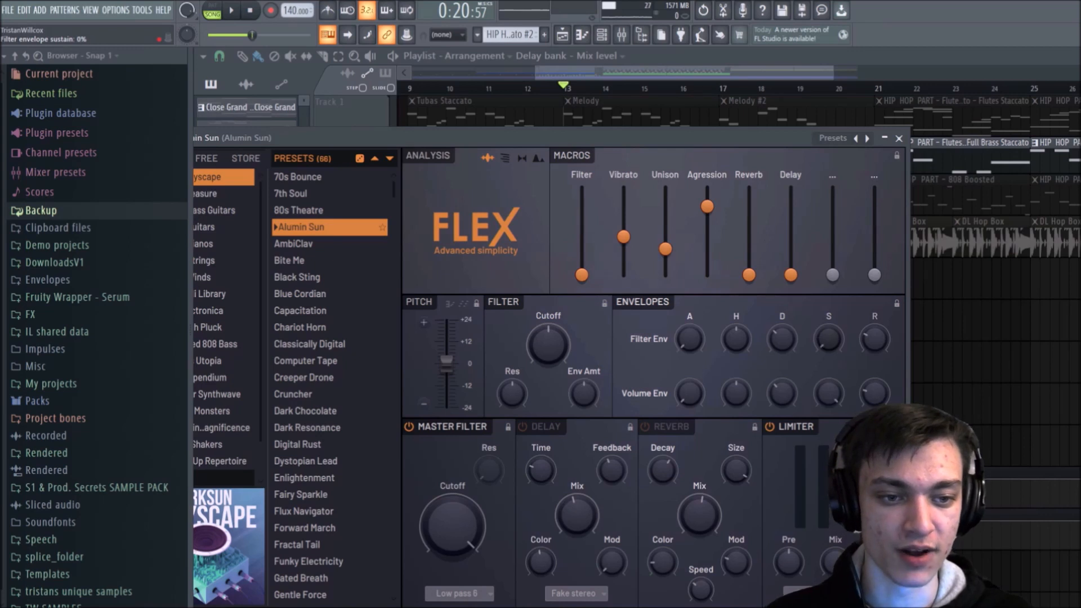
Step: Examine the automation options of Alumin Sun's two envelope sustain controls and the options of the main volume control
{"action": "right_click", "coordinate": [828, 391]}
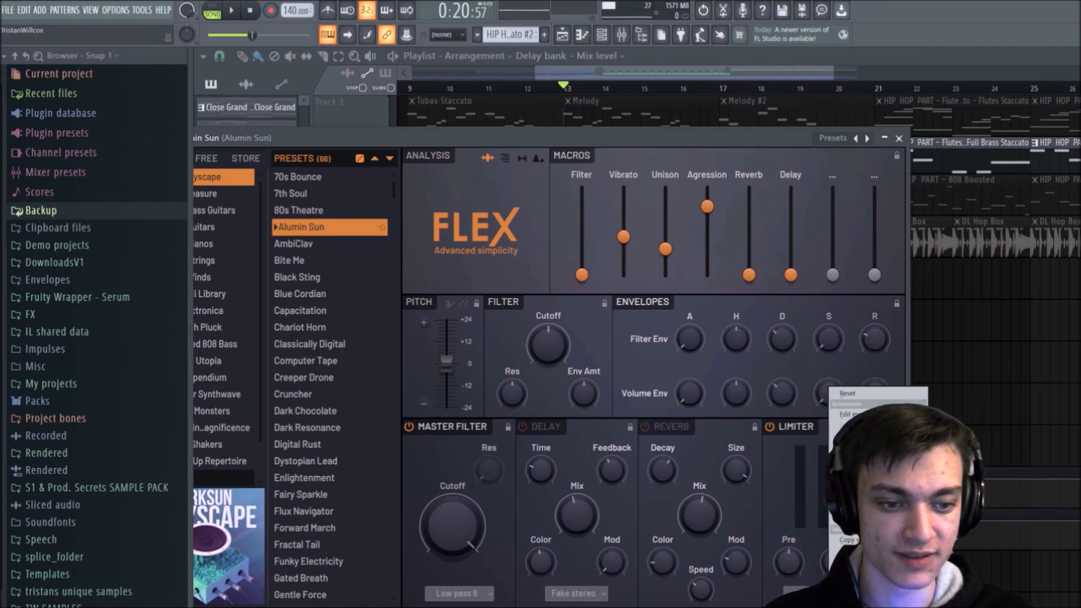
{"action": "left_click", "coordinate": [821, 346]}
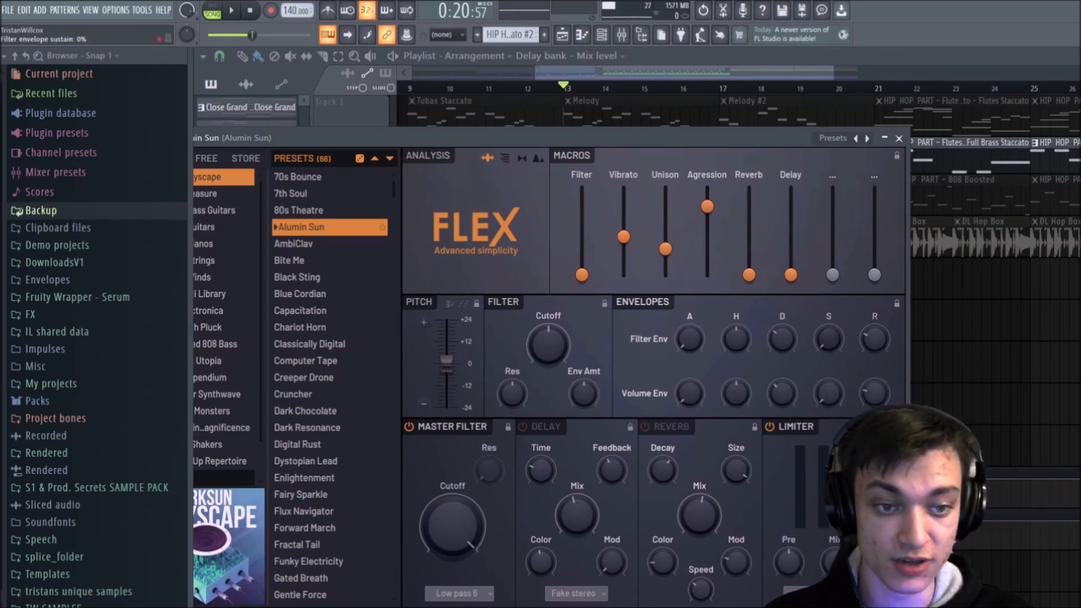
{"action": "right_click", "coordinate": [821, 345]}
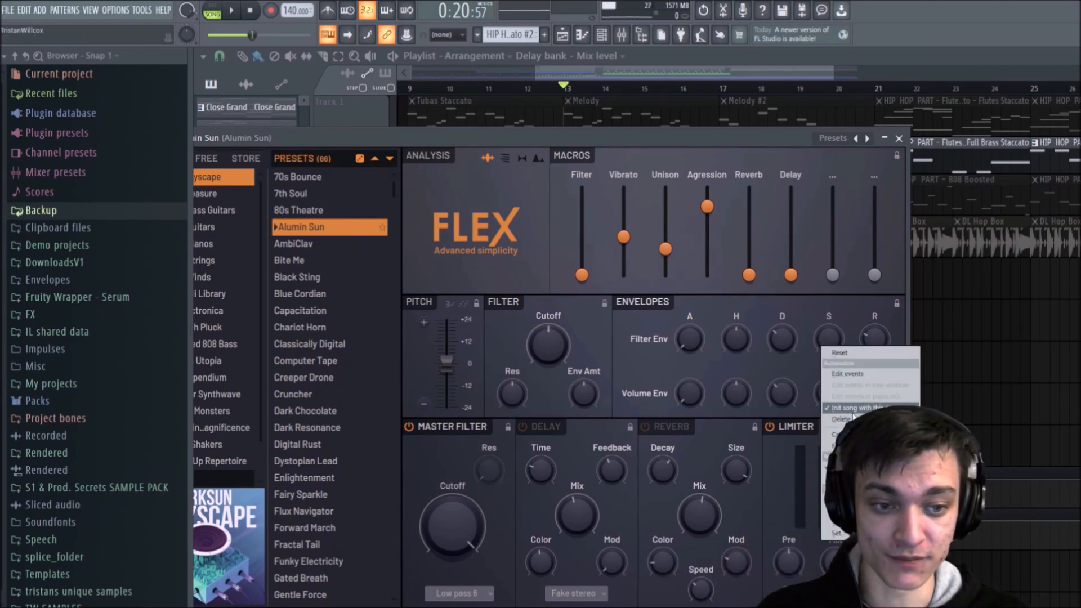
{"action": "left_click", "coordinate": [187, 5]}
{"action": "right_click", "coordinate": [188, 8]}
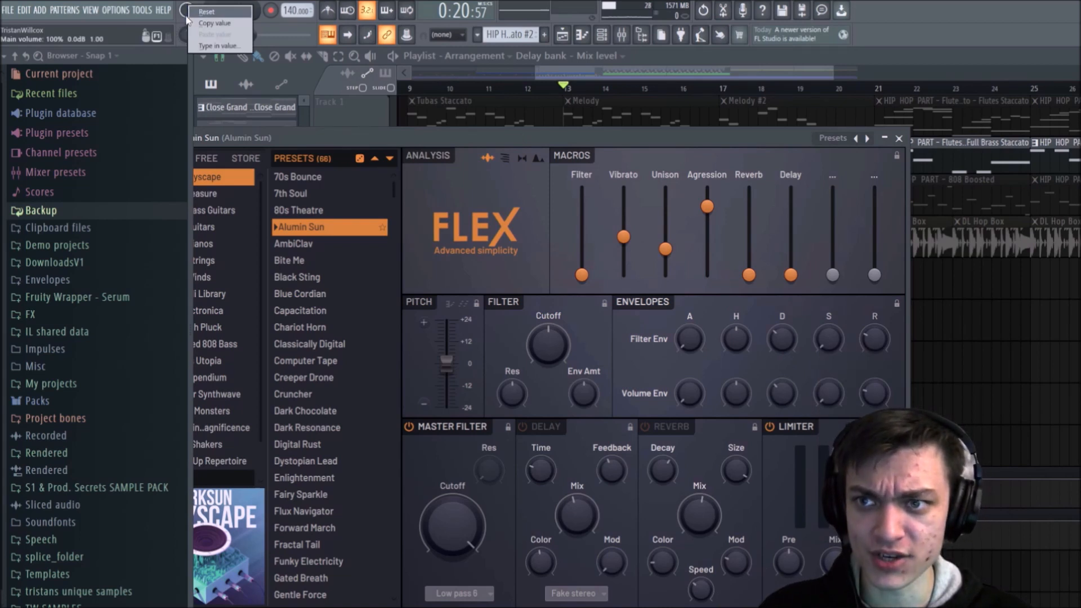
{"action": "left_click", "coordinate": [187, 6]}
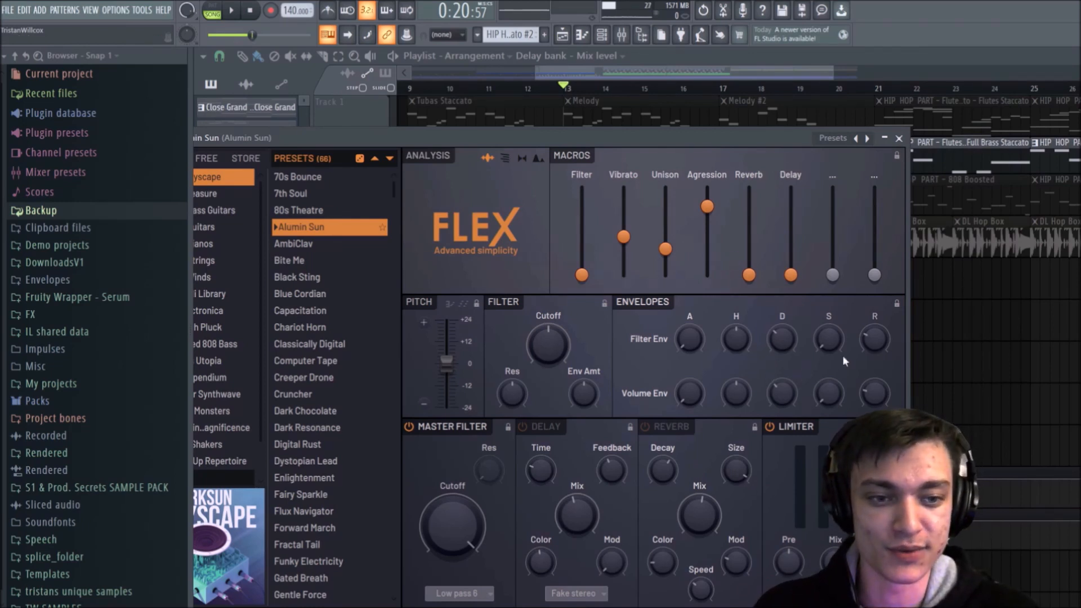
{"action": "right_click", "coordinate": [827, 339]}
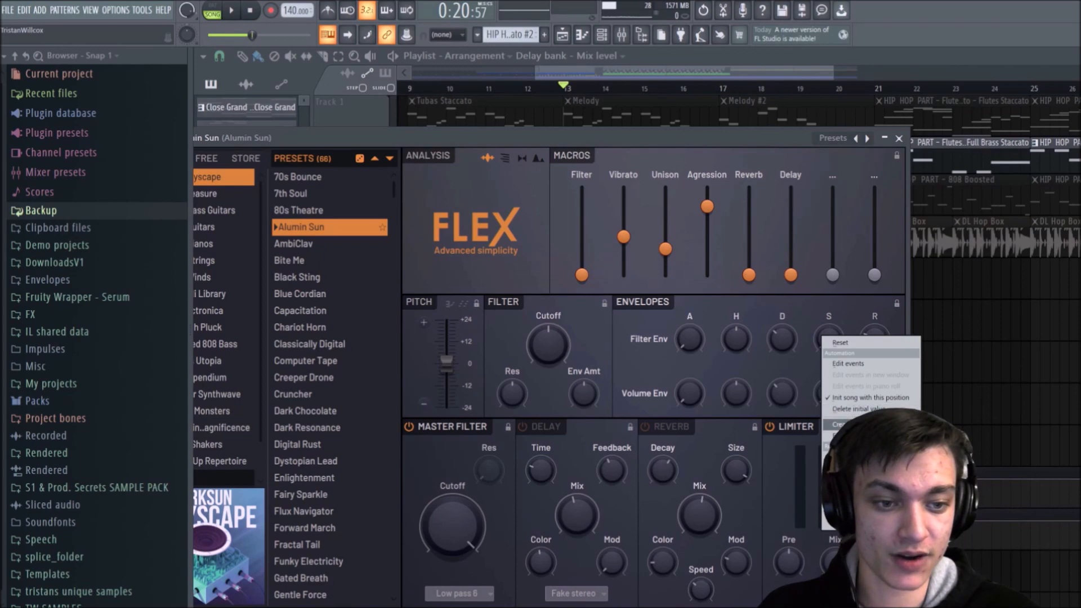
{"action": "left_click", "coordinate": [842, 424]}
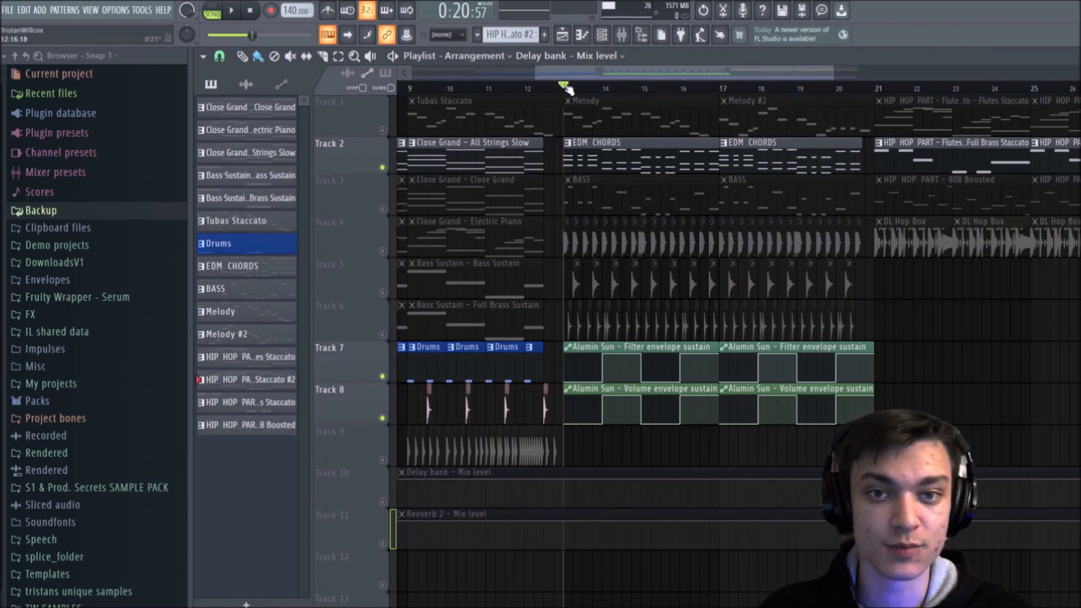
{"action": "left_click_drag", "start_coordinate": [566, 87], "coordinate": [720, 87]}
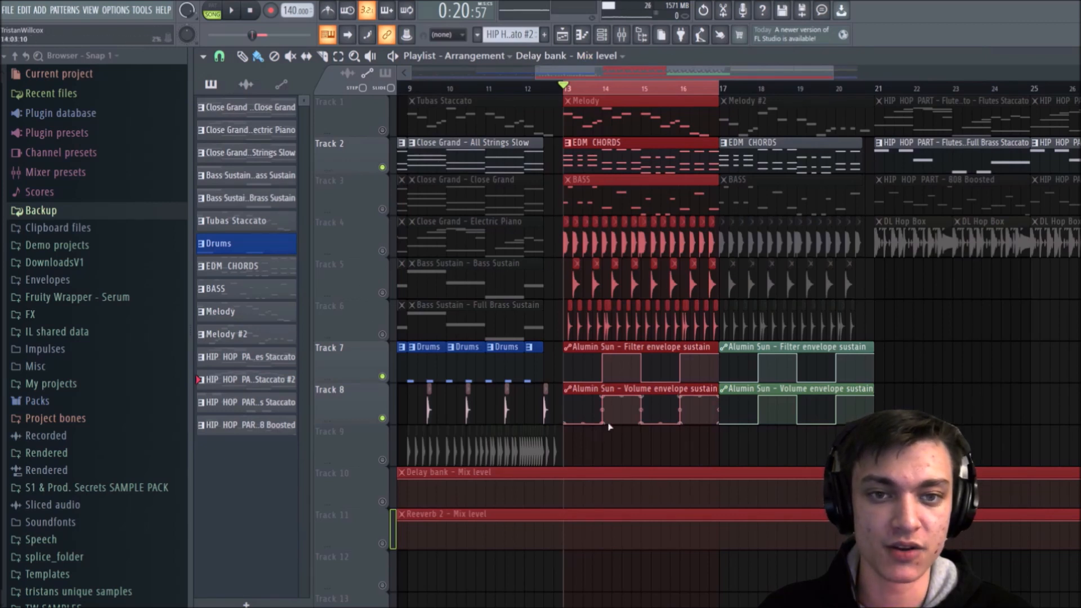
{"action": "left_click", "coordinate": [618, 440], "text": "ctrl"}
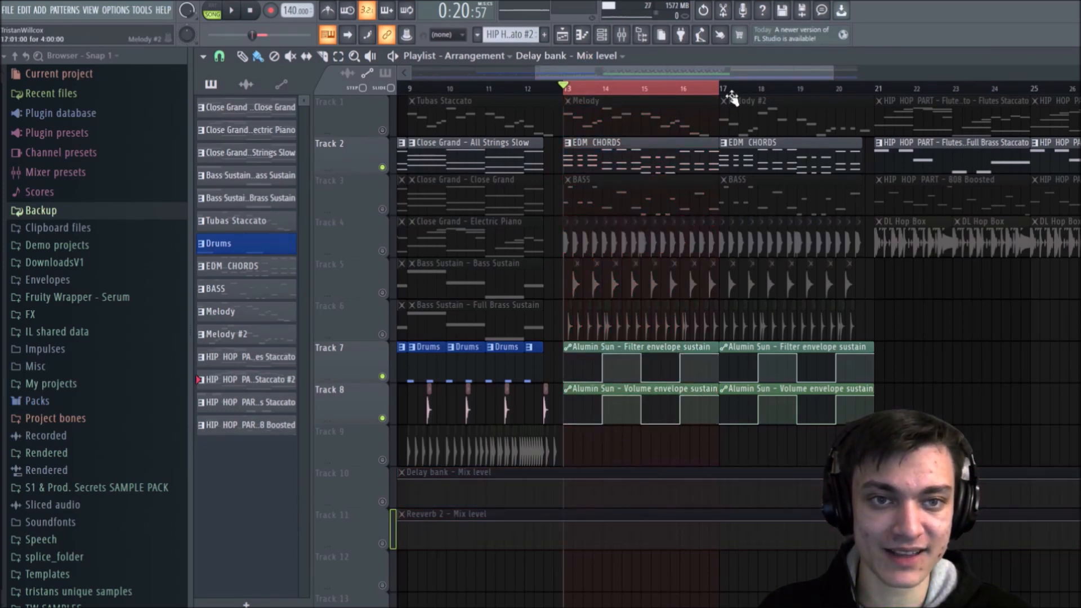
{"action": "left_click_drag", "start_coordinate": [723, 91], "coordinate": [611, 75]}
Step: Turn all playlist tracks back on and bring the whole arrangement into view
{"action": "scroll", "coordinate": [725, 92], "scroll_direction": "down", "scroll_amount": 3}
{"action": "left_click", "coordinate": [781, 326], "text": "ctrl"}
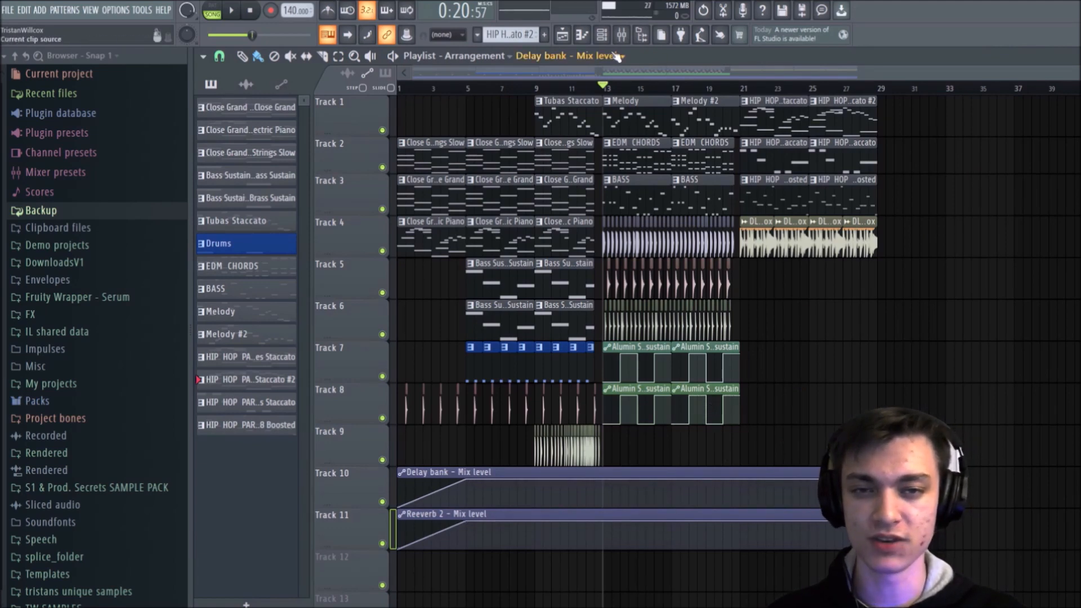
{"action": "left_click", "coordinate": [623, 37]}
{"action": "left_click", "coordinate": [623, 37]}
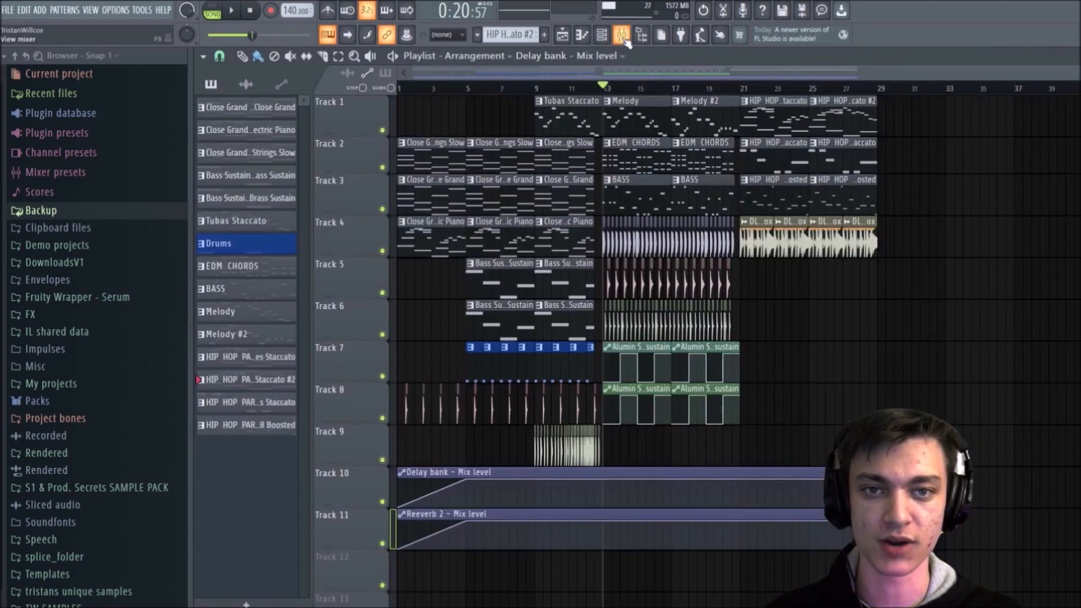
Step: Set the loop to the first four bars and play them in the mixer with the All Strings Slow track selected
{"action": "left_click", "coordinate": [484, 89]}
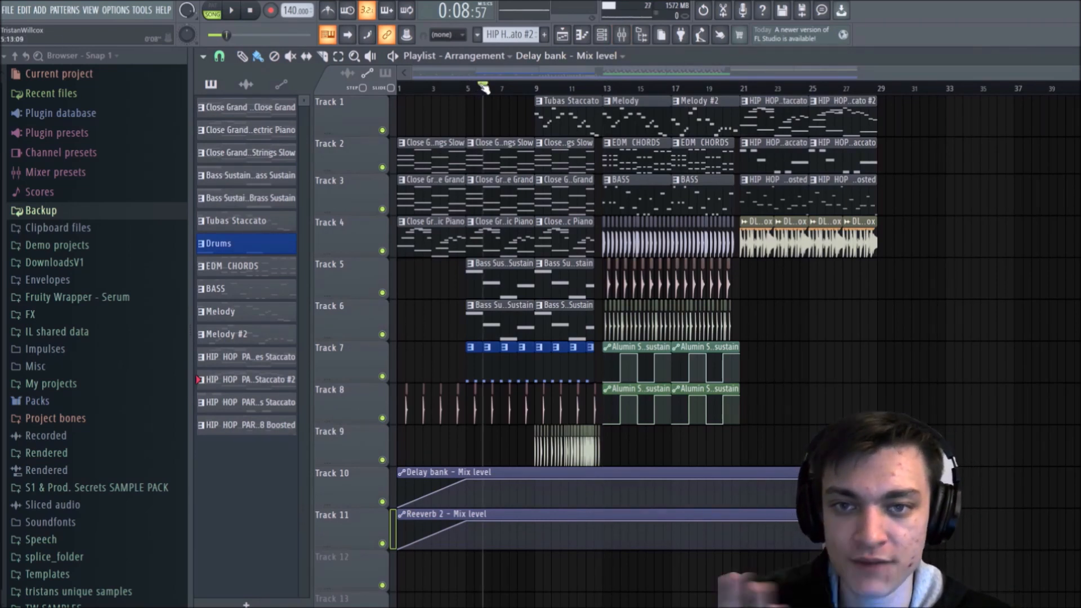
{"action": "left_click_drag", "start_coordinate": [476, 86], "coordinate": [341, 111]}
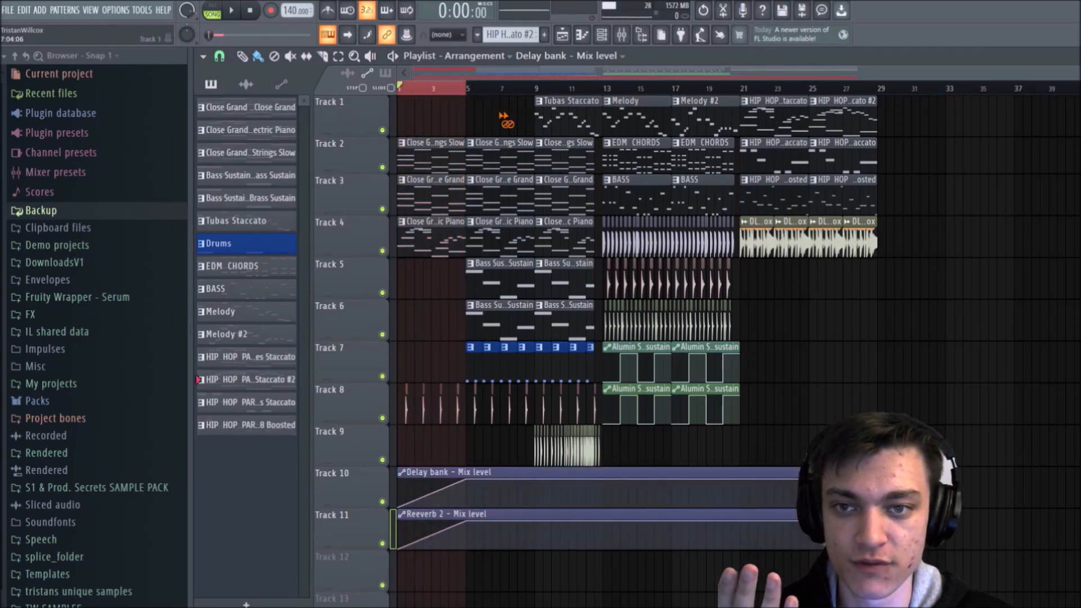
{"action": "key", "text": "F9"}
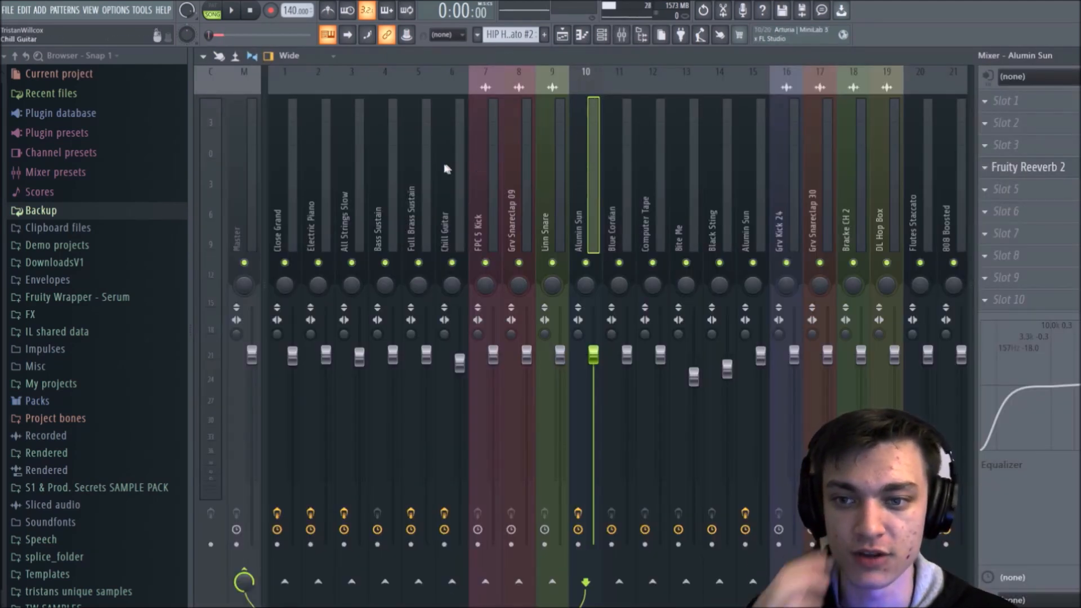
{"action": "left_click", "coordinate": [407, 172]}
{"action": "key", "text": "space"}
{"action": "left_click", "coordinate": [360, 178]}
{"action": "key", "text": "space"}
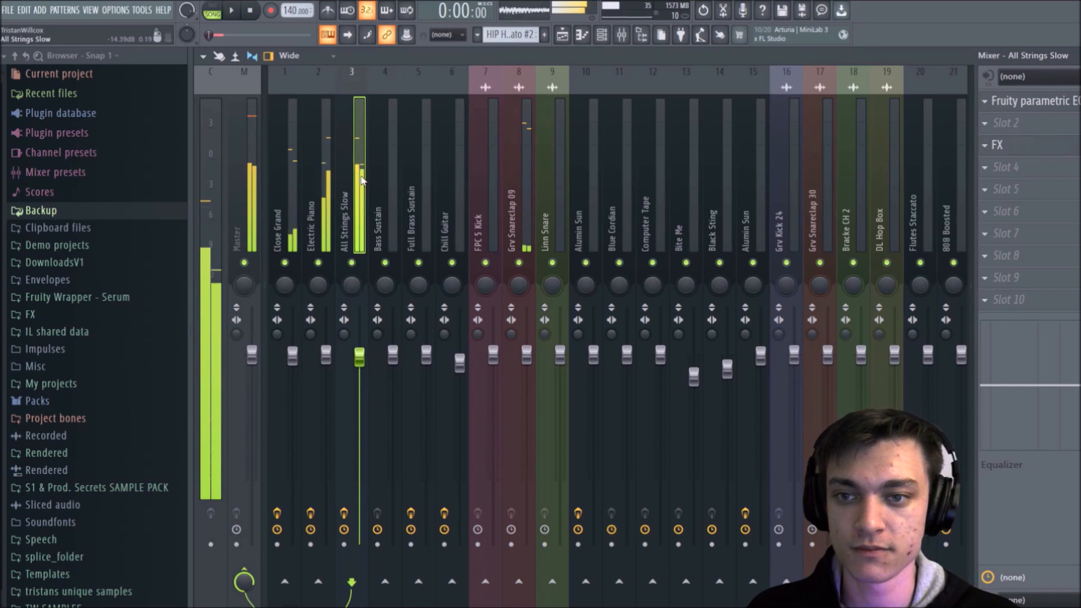
Step: Delete the FX plugin from slot 3 of the All Strings Slow mixer track and briefly play the section
{"action": "left_click", "coordinate": [995, 145]}
{"action": "left_click", "coordinate": [985, 148]}
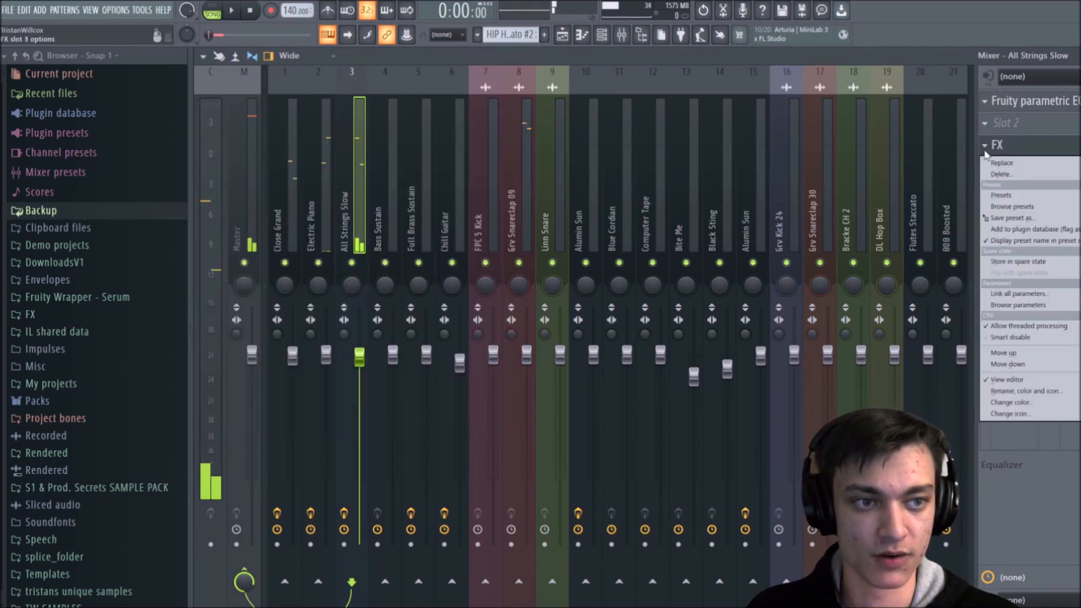
{"action": "left_click", "coordinate": [1006, 175]}
{"action": "left_click", "coordinate": [608, 350]}
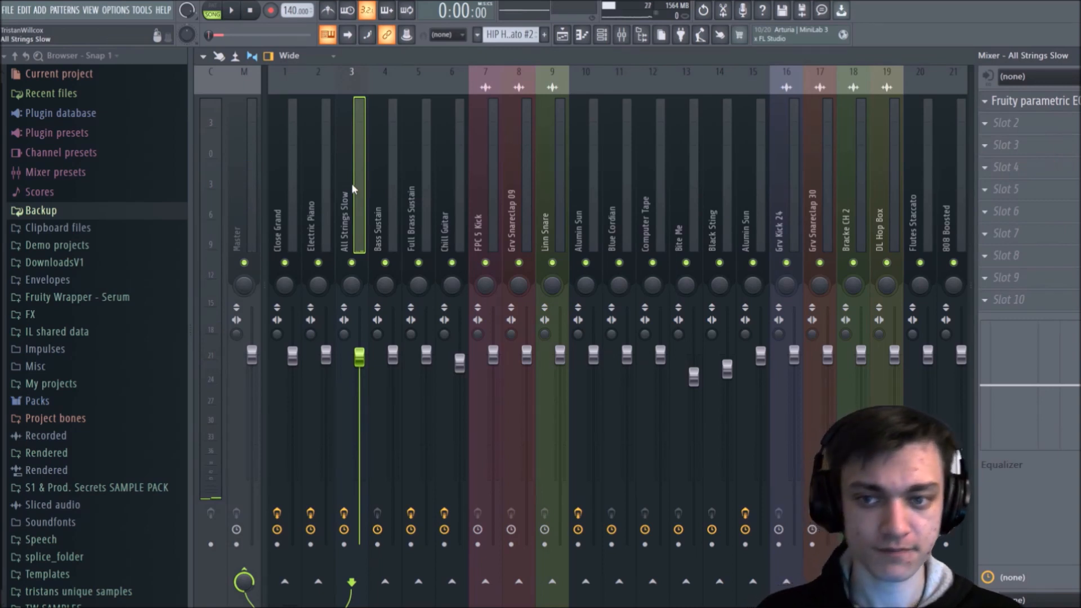
{"action": "key", "text": "space"}
{"action": "key", "text": "space"}
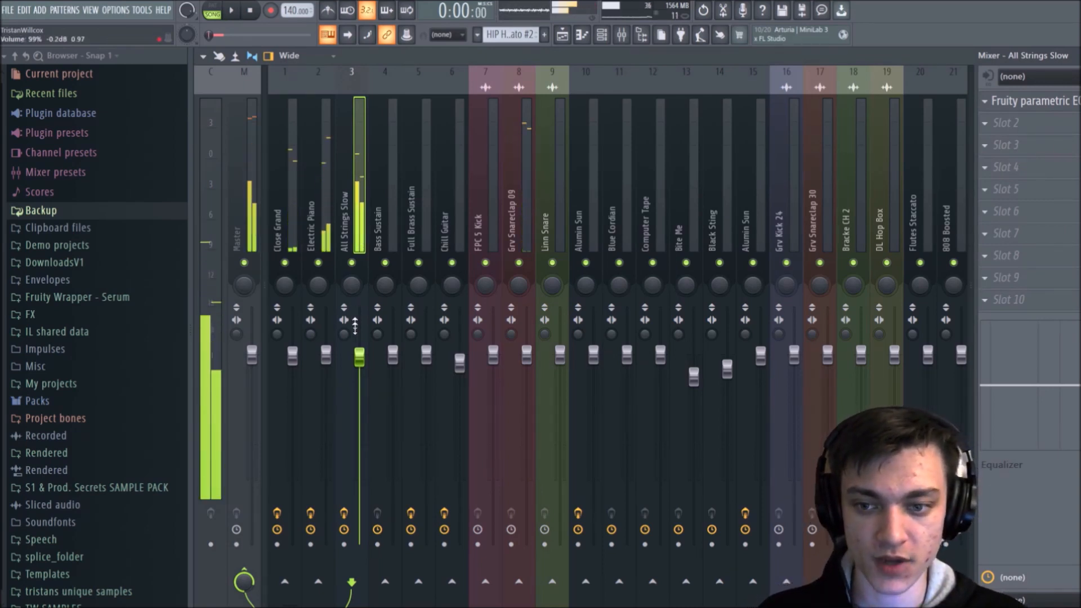
Step: Create a volume automation clip for All Strings Slow over the first four bars and lower its start point to 0%
{"action": "right_click", "coordinate": [359, 356]}
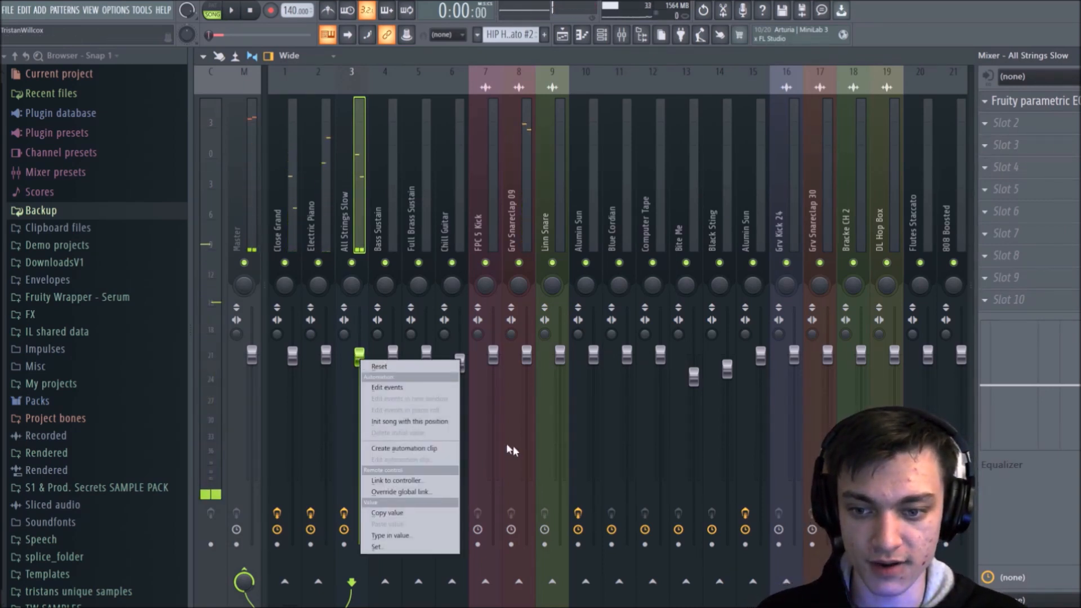
{"action": "left_click", "coordinate": [405, 448]}
{"action": "left_click", "coordinate": [563, 37]}
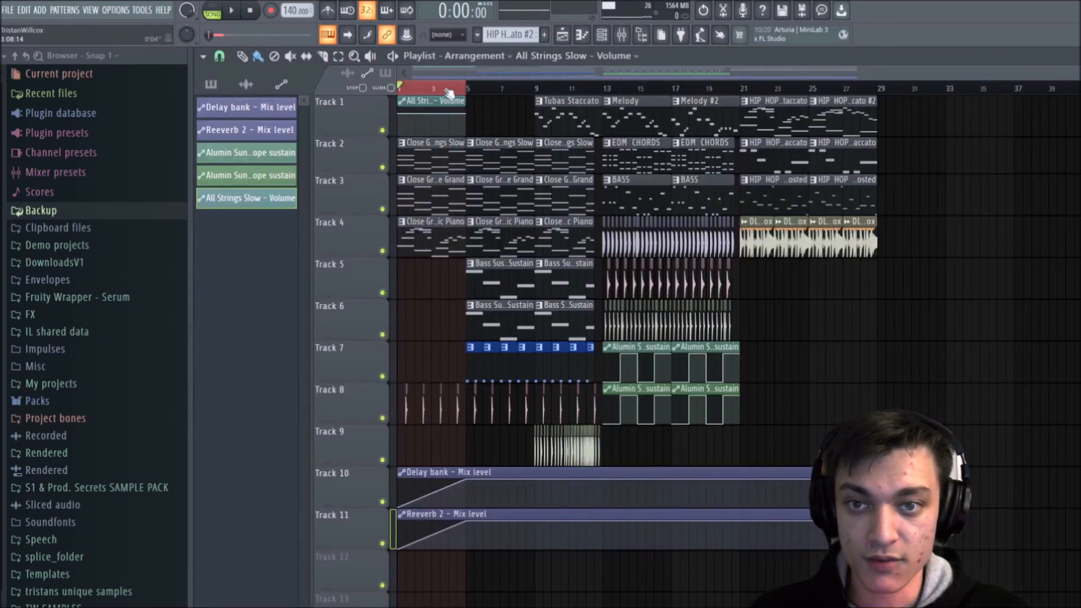
{"action": "scroll", "coordinate": [445, 90], "scroll_direction": "up", "scroll_amount": 5}
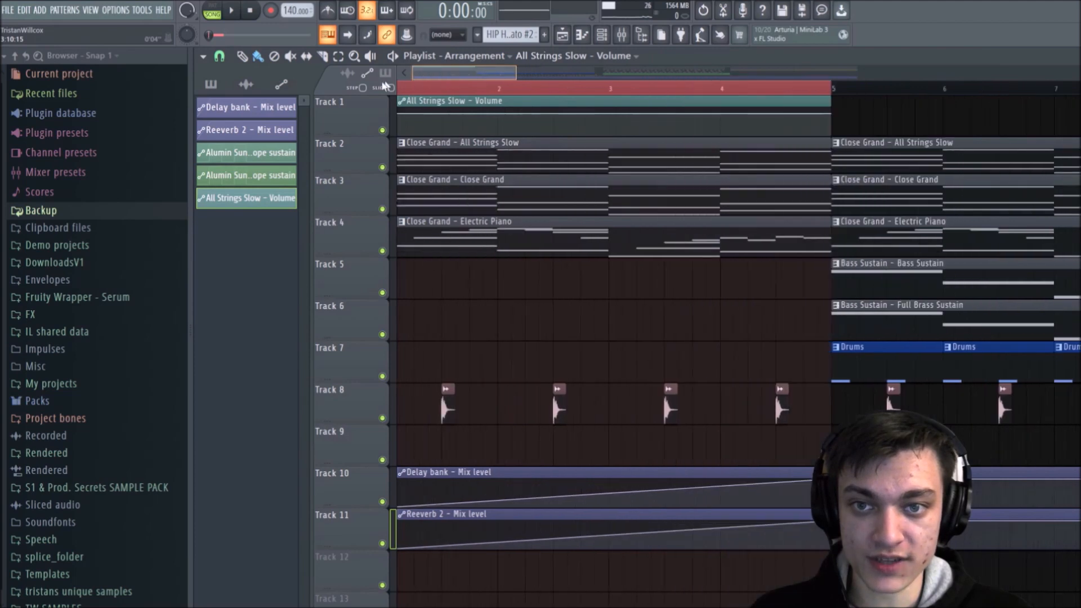
{"action": "left_click_drag", "start_coordinate": [400, 114], "coordinate": [403, 151]}
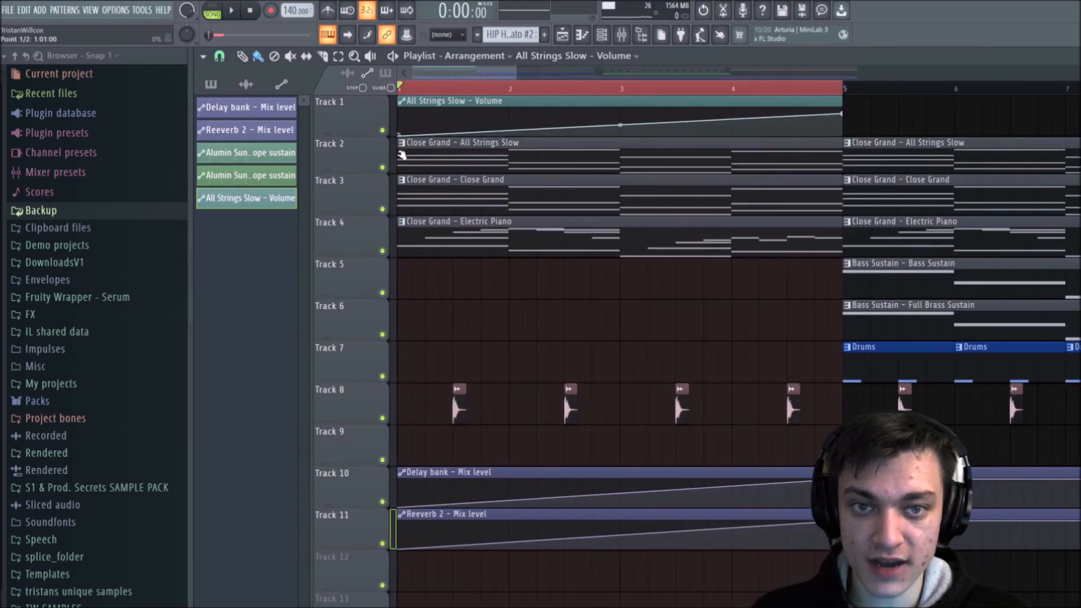
Step: Place the mixer beside the playlist's volume automation clip and play the All Strings Slow fade-in
{"action": "key", "text": "space"}
{"action": "key", "text": "space"}
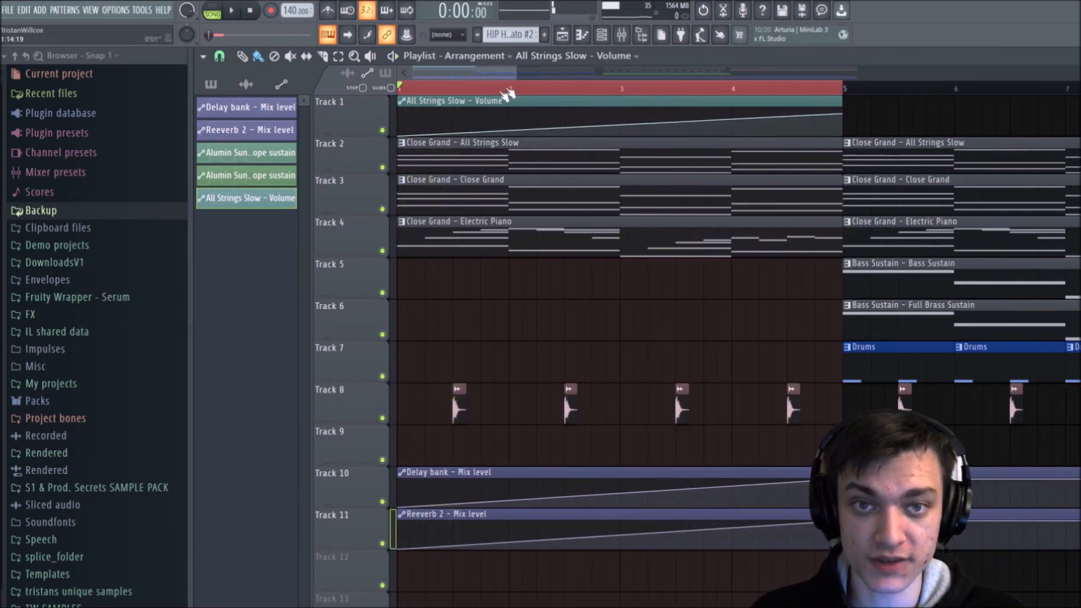
{"action": "left_click", "coordinate": [622, 35]}
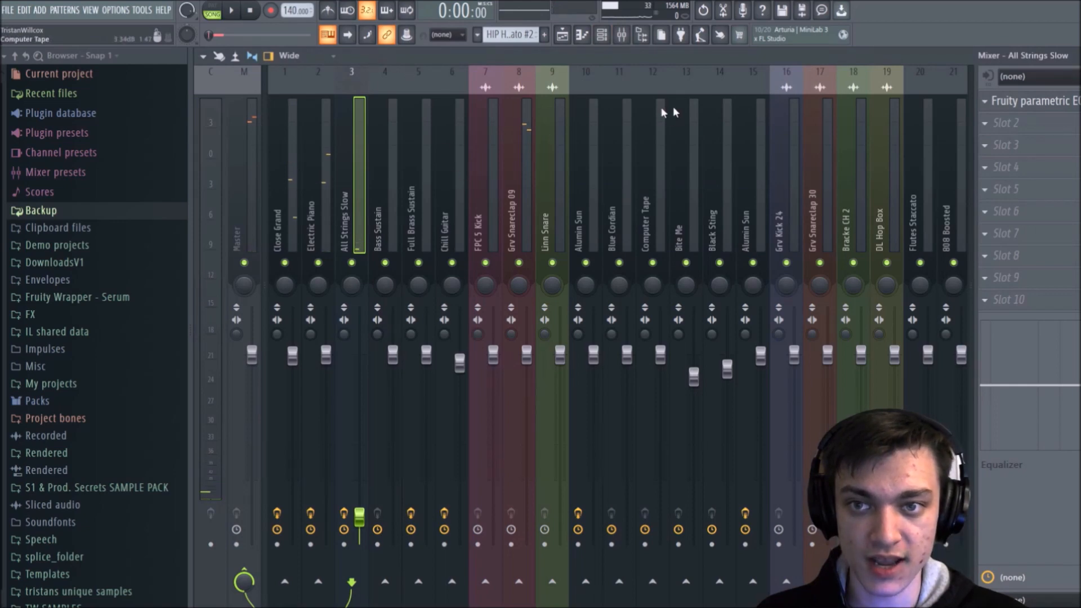
{"action": "left_click", "coordinate": [1080, 56]}
{"action": "left_click_drag", "start_coordinate": [477, 117], "coordinate": [854, 185]}
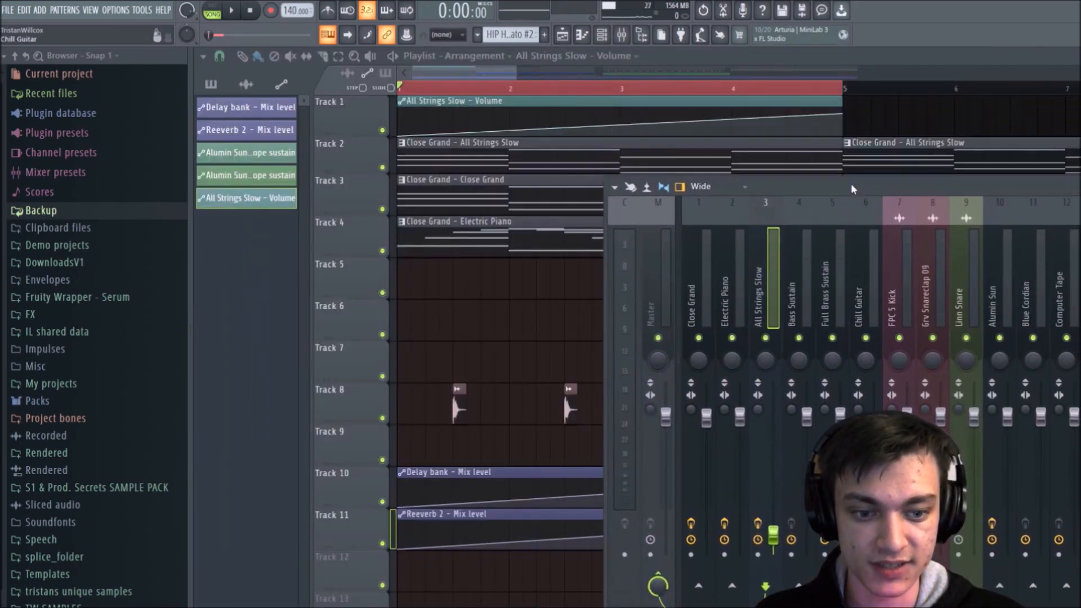
{"action": "key", "text": "space"}
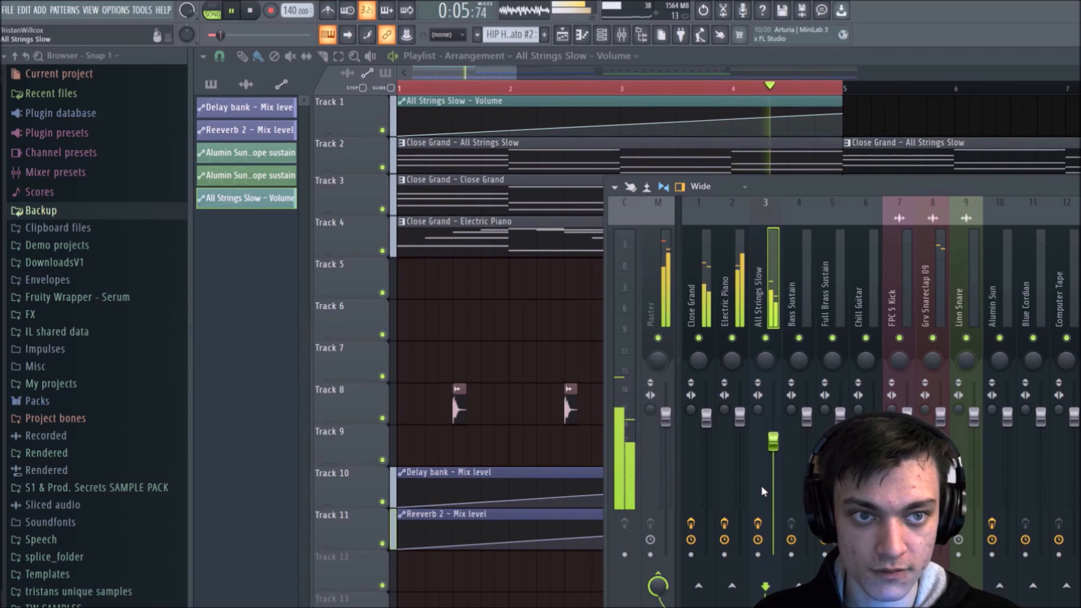
Step: Clear the four-bar loop selection, close the mixer, and play the song's opening from the start with the whole arrangement in view
{"action": "key", "text": "space"}
{"action": "left_click_drag", "start_coordinate": [458, 87], "coordinate": [848, 67]}
{"action": "scroll", "coordinate": [859, 92], "scroll_direction": "down", "scroll_amount": 2}
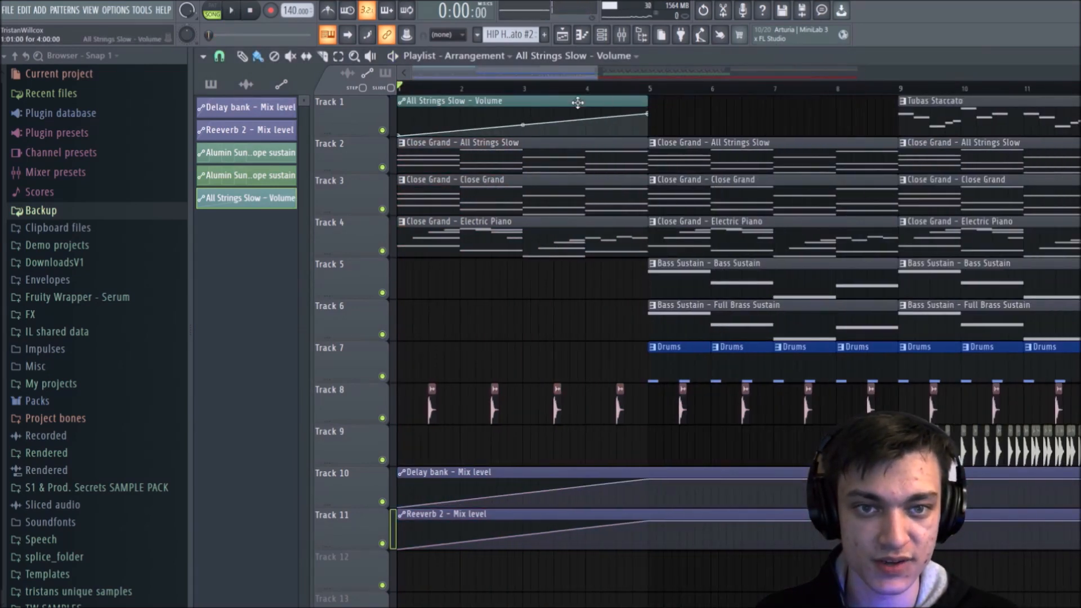
{"action": "key", "text": "space"}
{"action": "scroll", "coordinate": [686, 93], "scroll_direction": "down", "scroll_amount": 2}
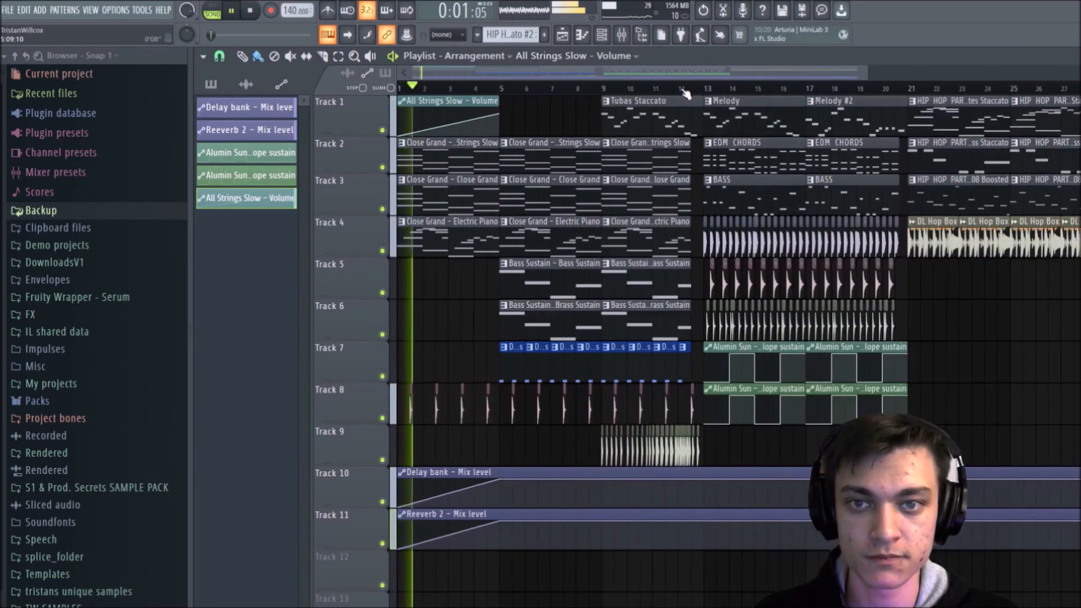
{"action": "scroll", "coordinate": [685, 93], "scroll_direction": "down", "scroll_amount": 1}
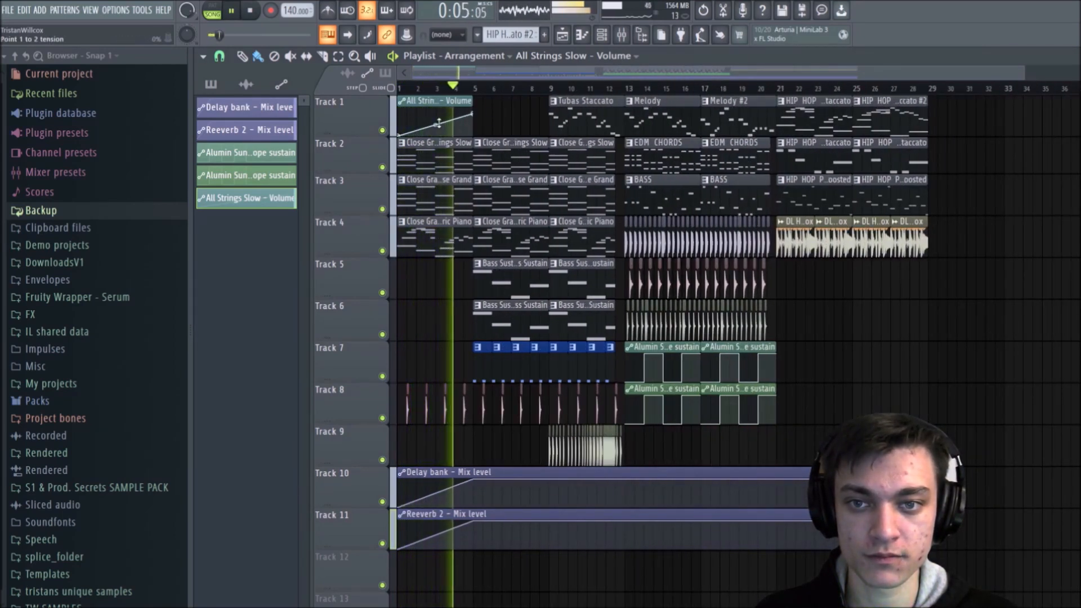
{"action": "key", "text": "space"}
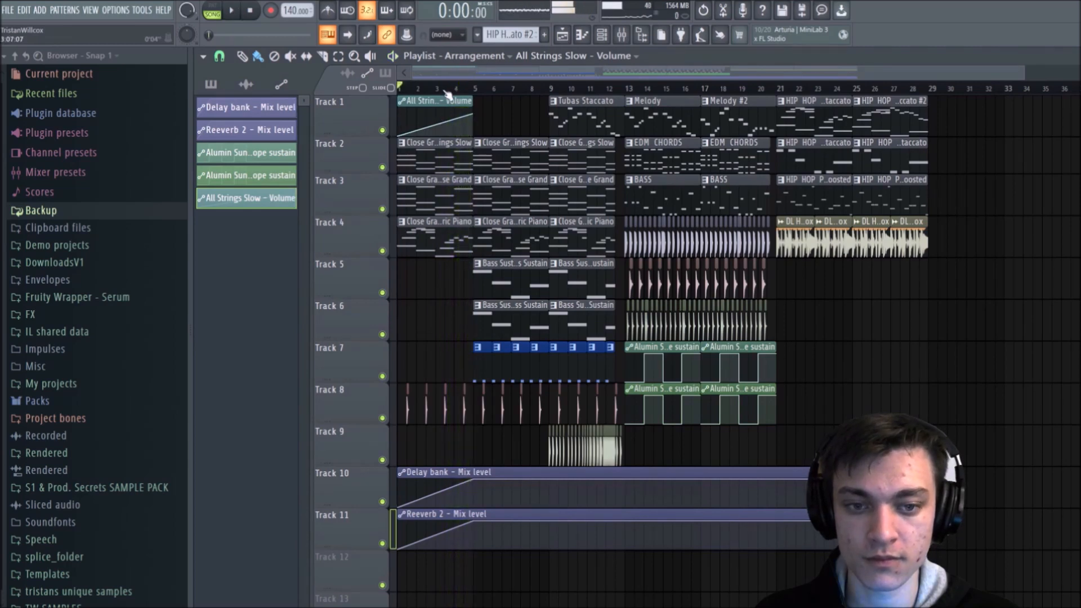
Step: Try adding a raised control point just before bar 3 of the All Strings Slow volume clip, and delete the point again
{"action": "scroll", "coordinate": [442, 73], "scroll_direction": "up", "scroll_amount": 4}
{"action": "left_click_drag", "start_coordinate": [442, 73], "coordinate": [401, 86]}
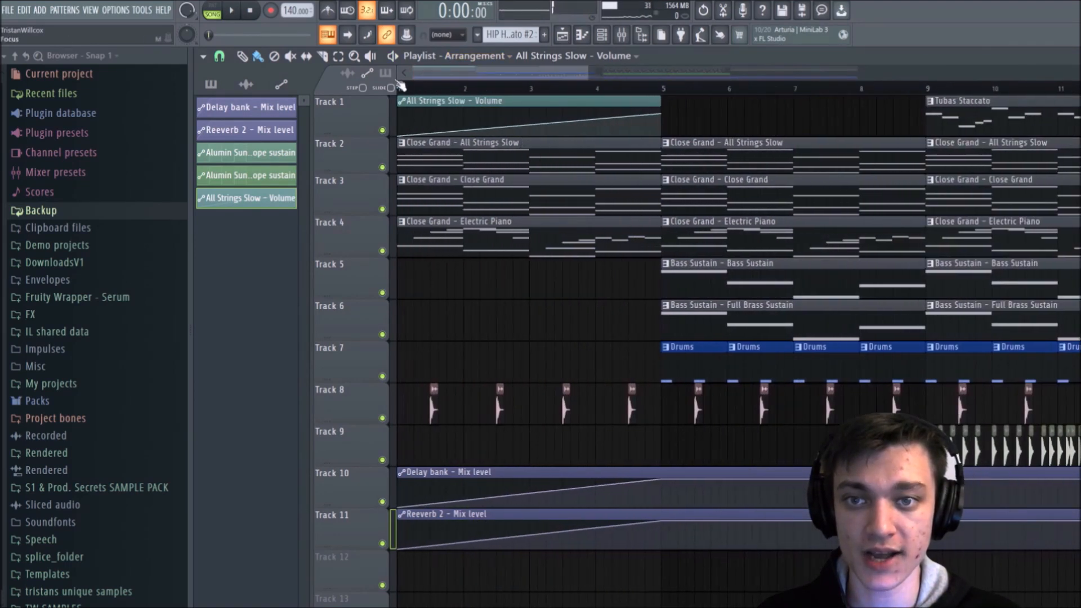
{"action": "right_click", "coordinate": [538, 125]}
{"action": "mouse_move", "coordinate": [538, 125]}
{"action": "left_mouse_down"}
{"action": "mouse_move", "coordinate": [561, 138]}
{"action": "mouse_move", "coordinate": [529, 117]}
{"action": "left_mouse_up"}
{"action": "right_click", "coordinate": [523, 116]}
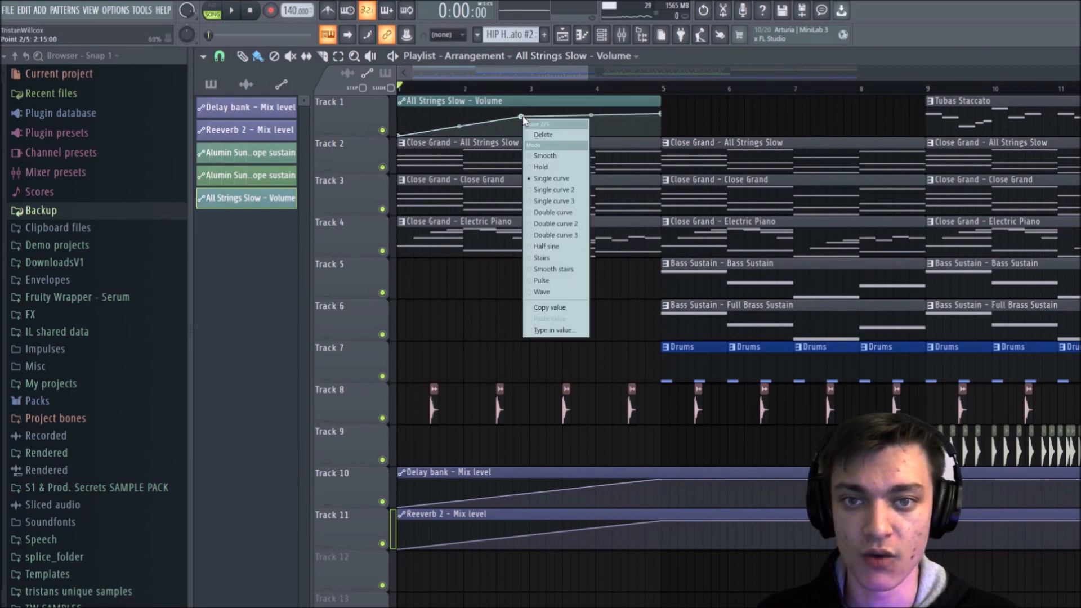
{"action": "left_click", "coordinate": [522, 114]}
{"action": "right_click", "coordinate": [523, 116]}
{"action": "left_click", "coordinate": [542, 133]}
{"action": "right_click", "coordinate": [523, 117]}
{"action": "left_click", "coordinate": [538, 135]}
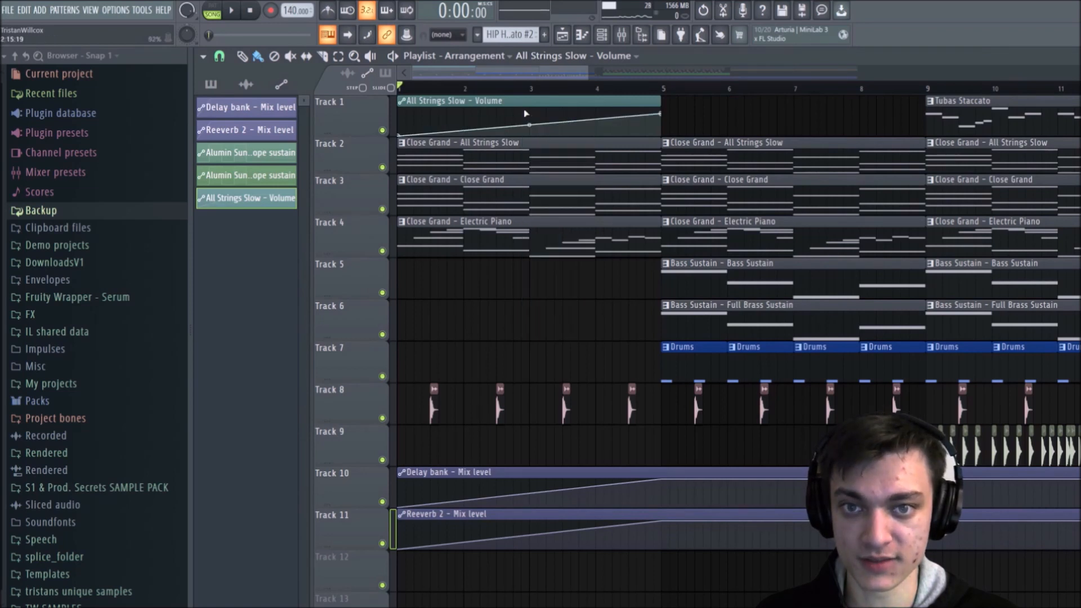
{"action": "mouse_move", "coordinate": [527, 126]}
{"action": "left_mouse_down"}
{"action": "mouse_move", "coordinate": [530, 111]}
{"action": "mouse_move", "coordinate": [529, 125]}
{"action": "left_mouse_up"}
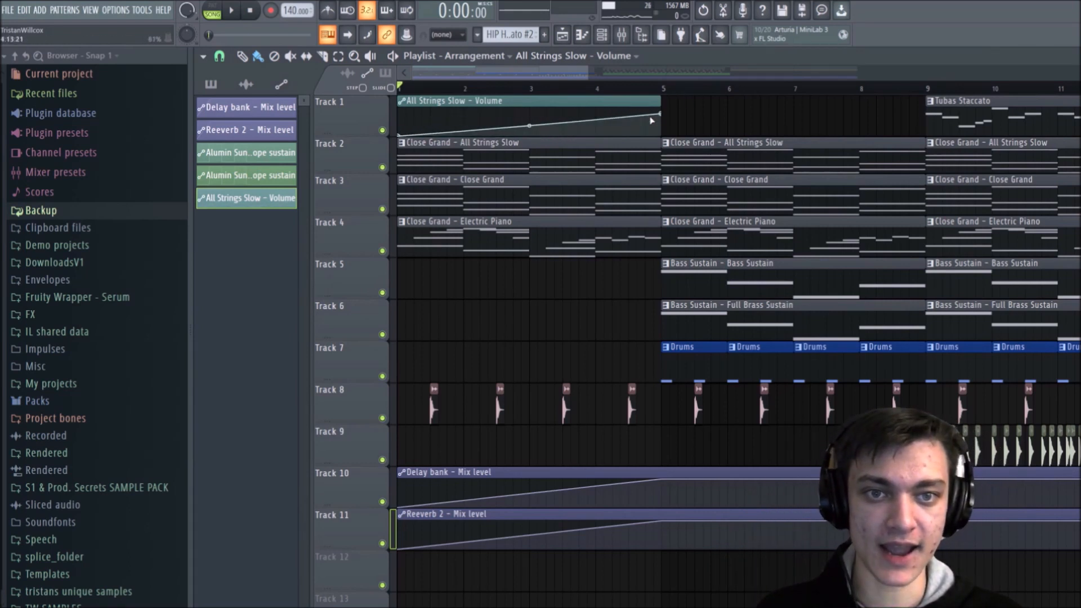
Step: Try the Stairs and Half sine modes on the All Strings Slow volume clip's end point, and set it back to Single curve
{"action": "right_click", "coordinate": [662, 116]}
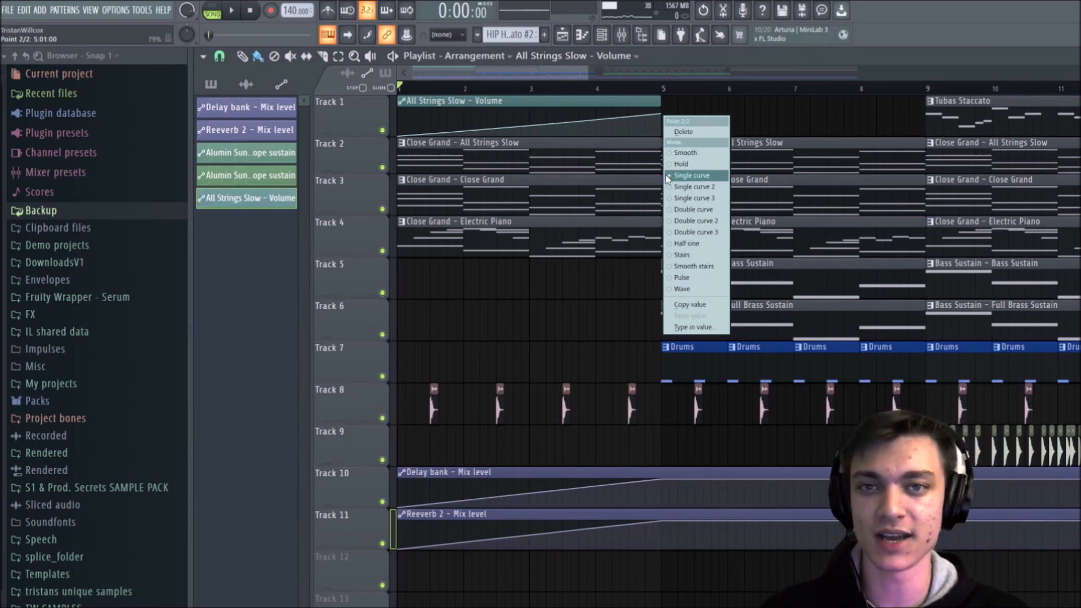
{"action": "left_click", "coordinate": [696, 258]}
{"action": "mouse_move", "coordinate": [529, 125]}
{"action": "left_mouse_down"}
{"action": "mouse_move", "coordinate": [529, 114]}
{"action": "mouse_move", "coordinate": [531, 124]}
{"action": "left_mouse_up"}
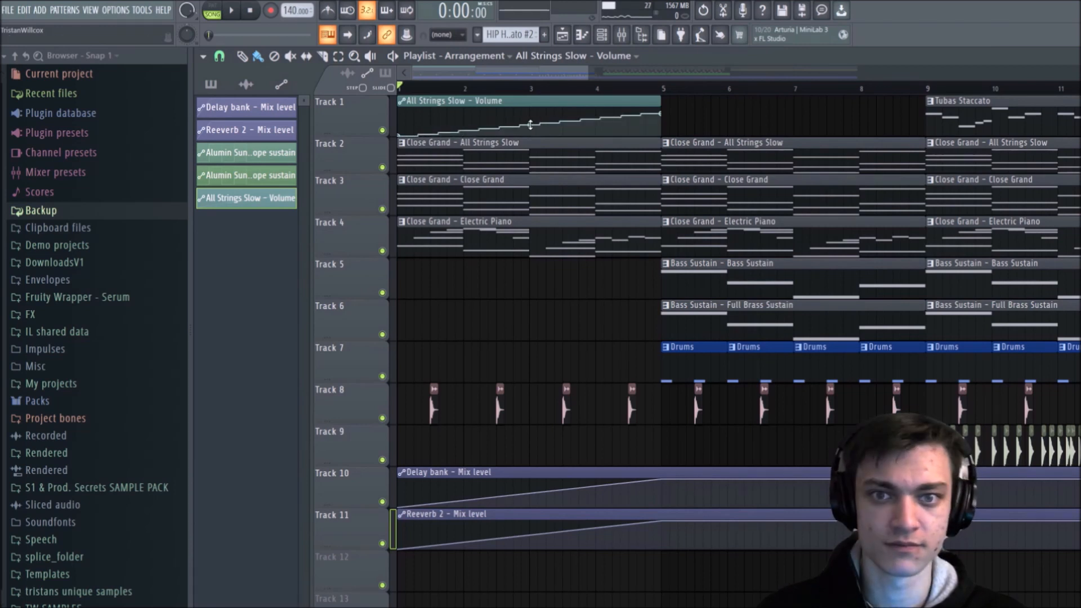
{"action": "right_click", "coordinate": [660, 116]}
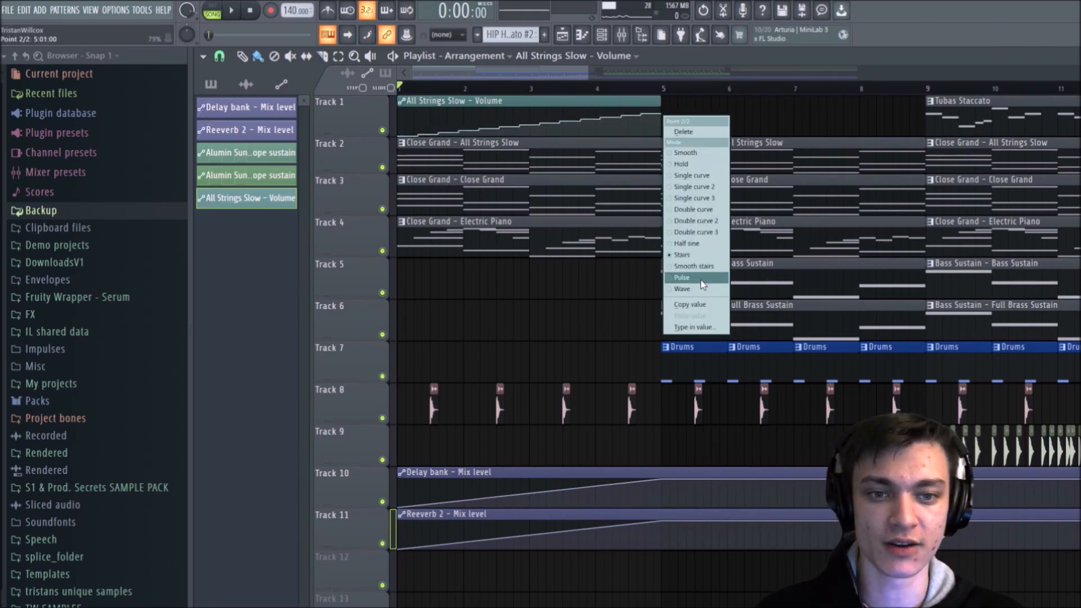
{"action": "left_click", "coordinate": [697, 248]}
{"action": "left_click_drag", "start_coordinate": [529, 122], "coordinate": [529, 120]}
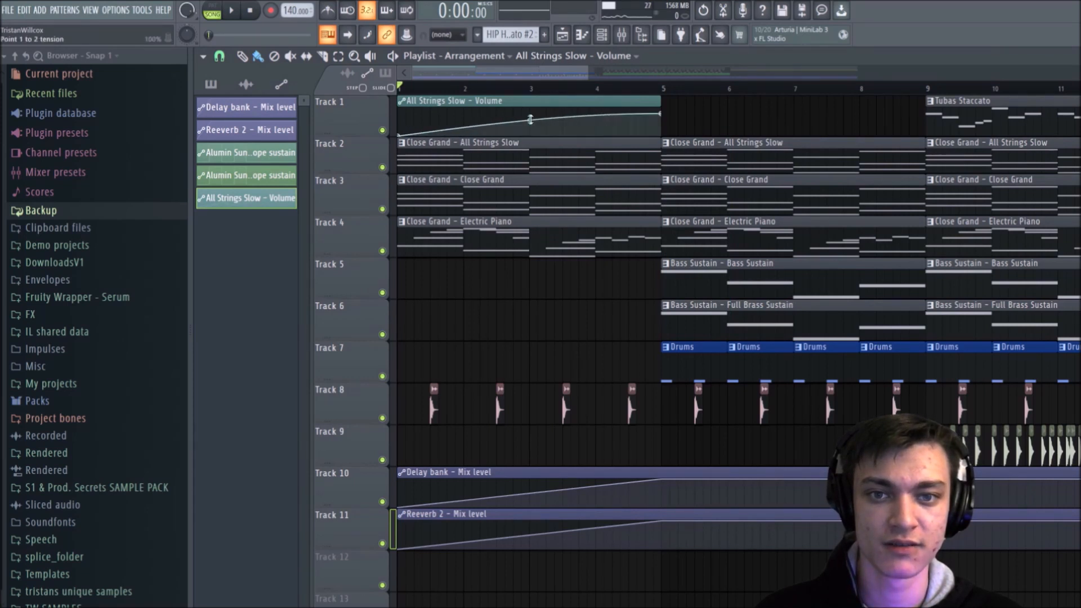
{"action": "right_click", "coordinate": [659, 116]}
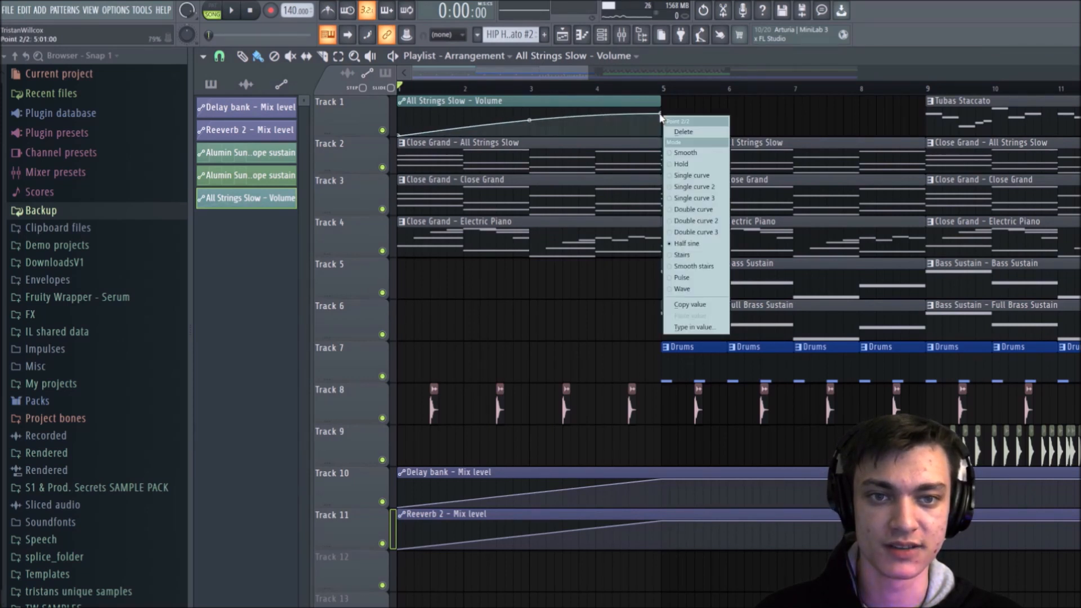
{"action": "left_click", "coordinate": [698, 176]}
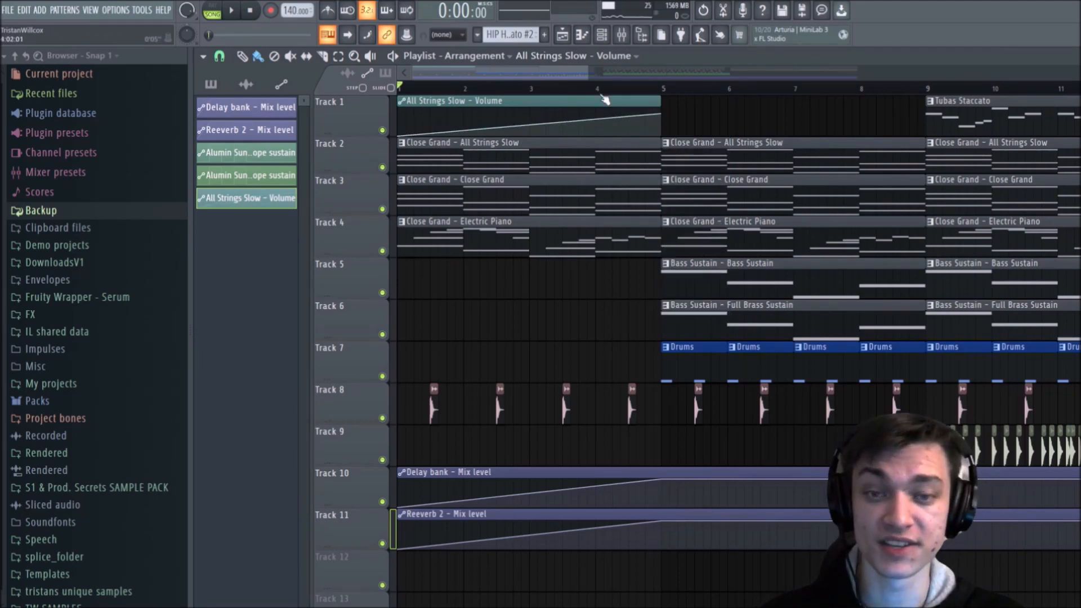
Step: Move the All Strings Slow volume automation clip down from Track 1 to Track 12, beneath the other automation clips
{"action": "scroll", "coordinate": [605, 100], "scroll_direction": "down", "scroll_amount": 4}
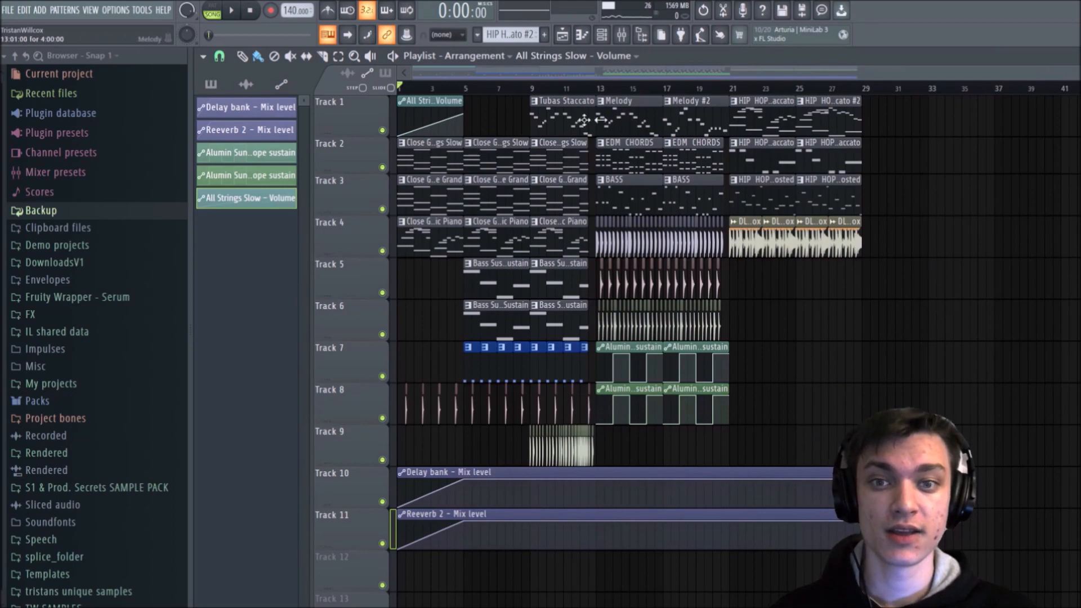
{"action": "left_click_drag", "start_coordinate": [489, 103], "coordinate": [297, 112]}
{"action": "key", "text": "shift+Down"}
{"action": "key", "text": "shift+Down"}
{"action": "key", "text": "shift+Down"}
{"action": "key", "text": "shift+Down"}
{"action": "key", "text": "shift+Down"}
{"action": "key", "text": "shift+Down"}
{"action": "key", "text": "shift+Down"}
{"action": "key", "text": "shift+Down"}
{"action": "key", "text": "shift+Down"}
{"action": "key", "text": "shift+Down"}
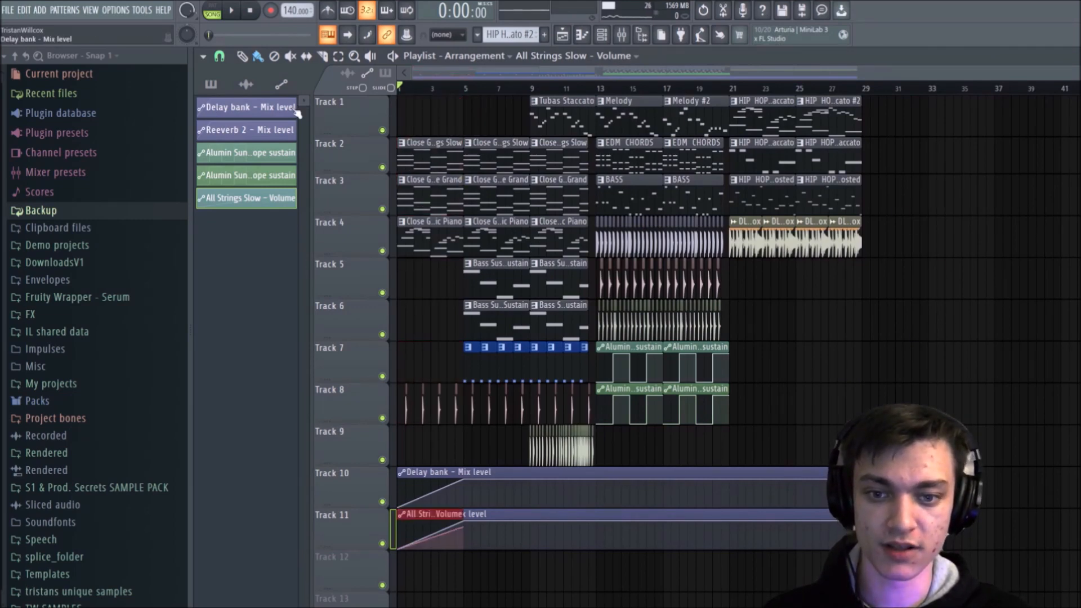
{"action": "key", "text": "shift+Down"}
{"action": "key", "text": "shift+Down"}
{"action": "key", "text": "shift+Down"}
{"action": "key", "text": "shift+Down"}
{"action": "key", "text": "shift+Up"}
{"action": "key", "text": "shift+Up"}
{"action": "key", "text": "shift+Up"}
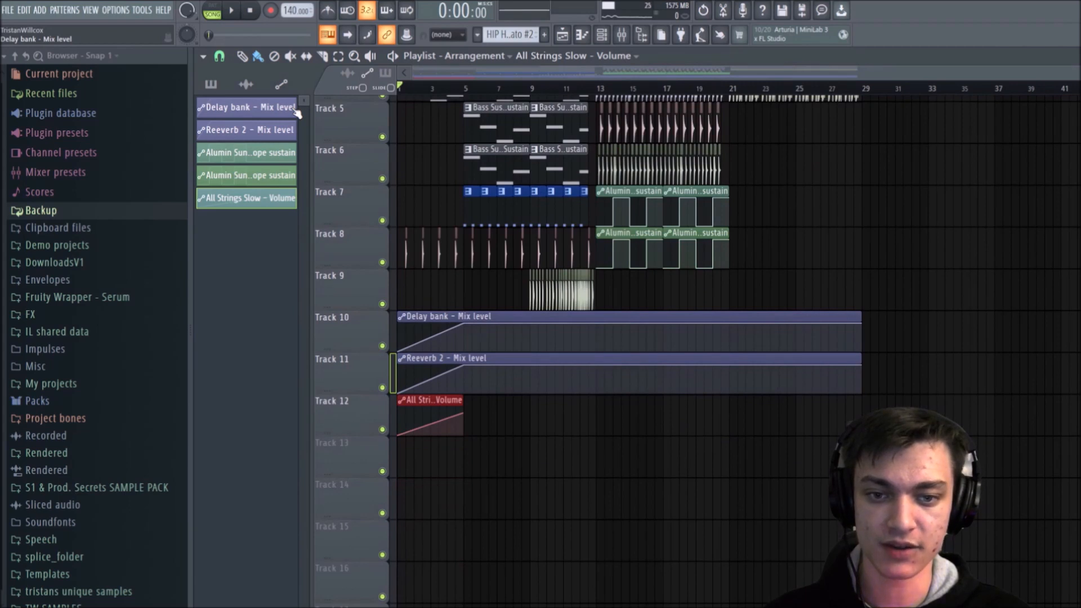
Step: Move the four Alumin Sun sustain automation clips from Tracks 7 and 8 down to Tracks 12 and 13
{"action": "scroll", "coordinate": [597, 394], "scroll_direction": "up", "scroll_amount": 2}
{"action": "left_click_drag", "start_coordinate": [766, 269], "coordinate": [612, 350]}
{"action": "key", "text": "shift+Down"}
{"action": "key", "text": "shift+Down"}
{"action": "key", "text": "shift+Down"}
{"action": "key", "text": "shift+Down"}
{"action": "key", "text": "shift+Down"}
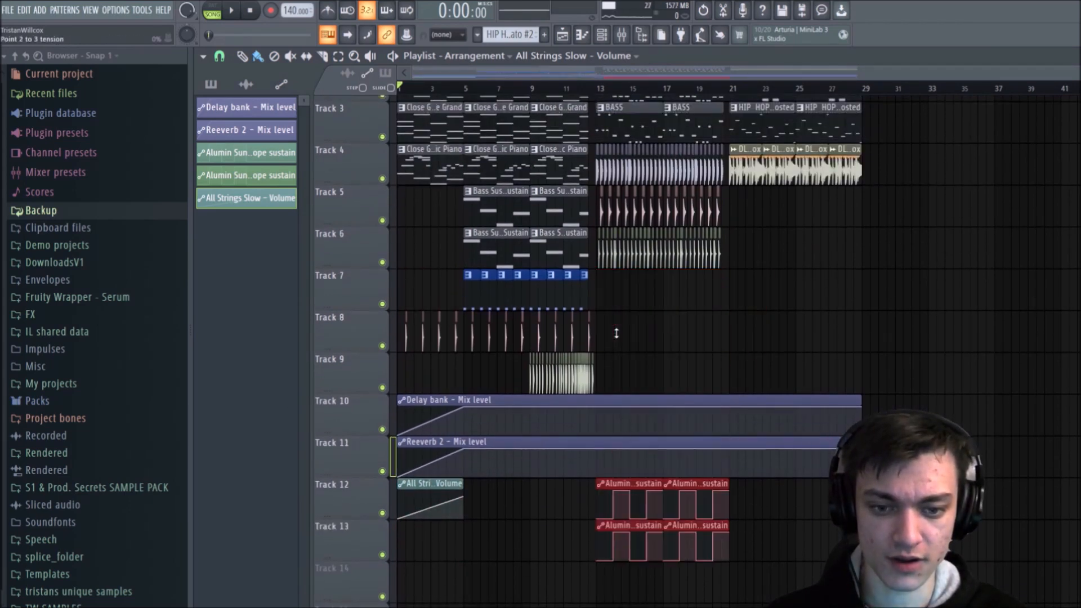
{"action": "left_click", "coordinate": [616, 334]}
{"action": "scroll", "coordinate": [623, 338], "scroll_direction": "up", "scroll_amount": 2}
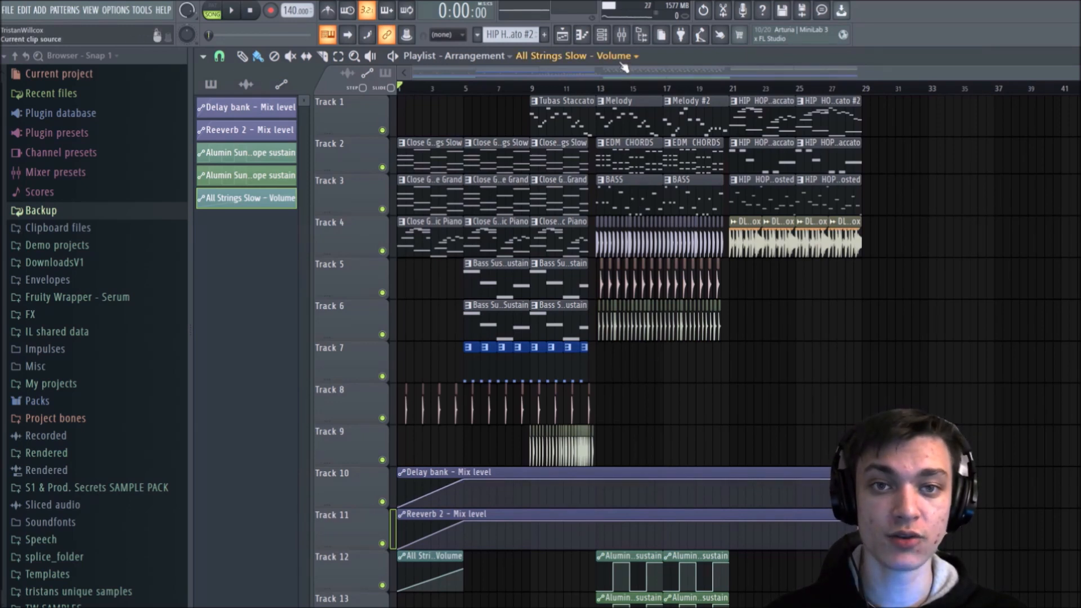
Step: Open the channel rack and switch its channel filter between All and Automation, leaving it on All
{"action": "left_click", "coordinate": [602, 35]}
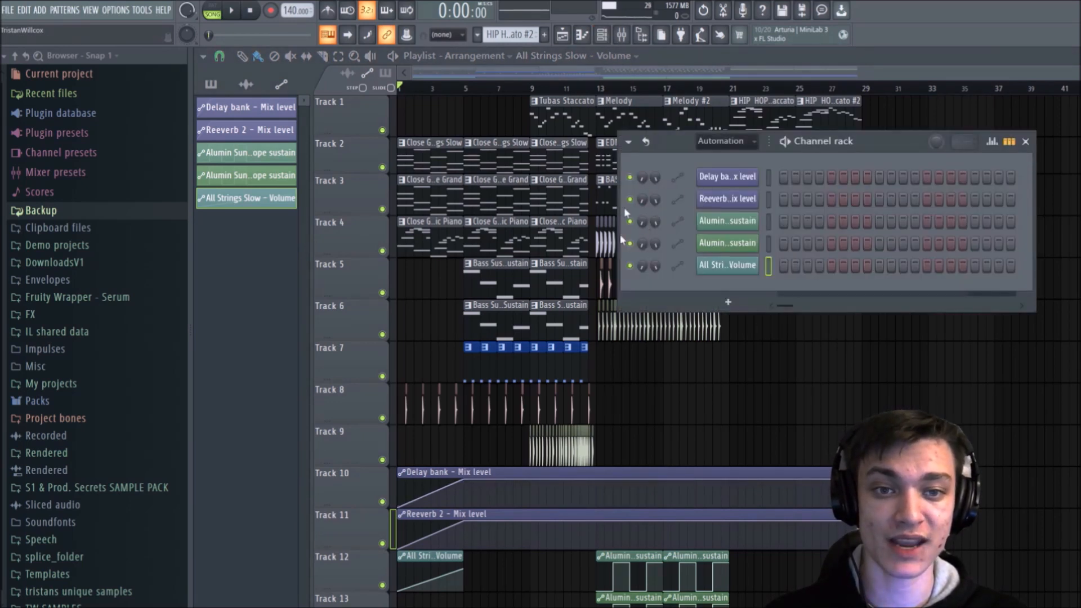
{"action": "left_click", "coordinate": [710, 143]}
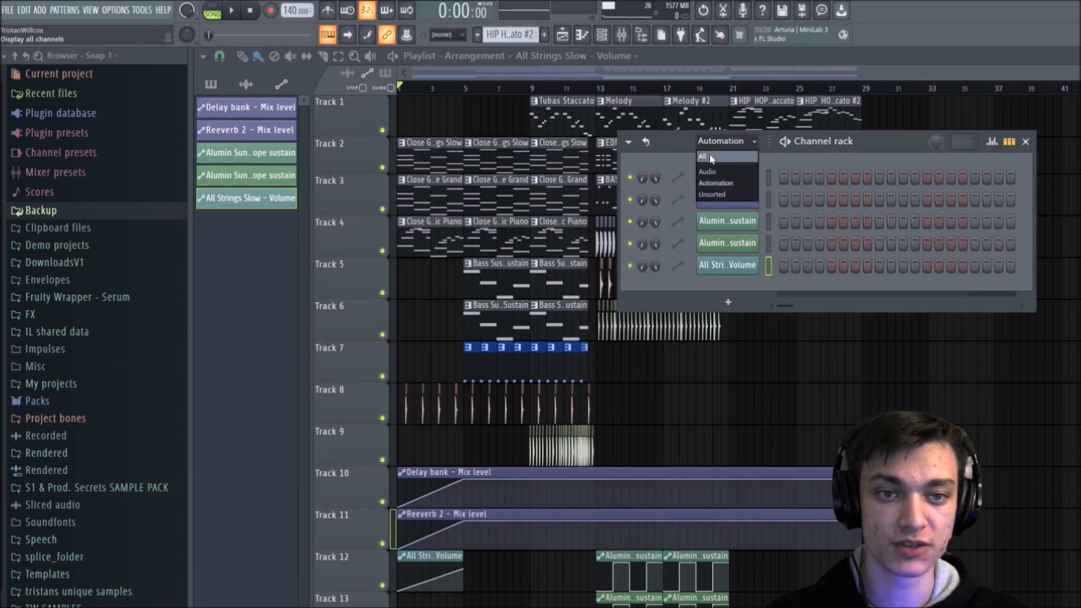
{"action": "left_click", "coordinate": [709, 154]}
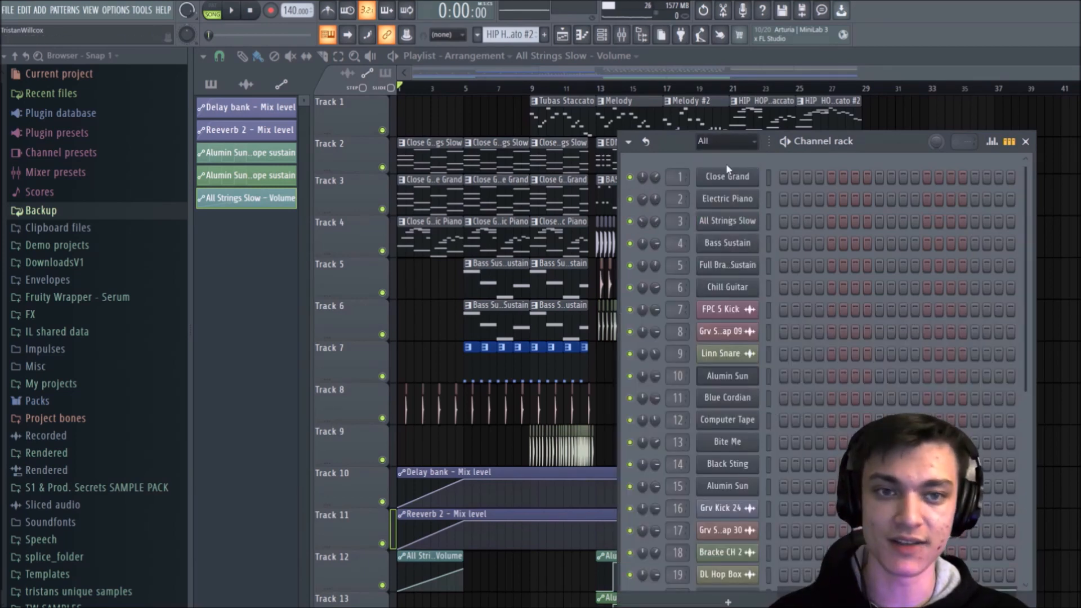
{"action": "left_click", "coordinate": [722, 143]}
{"action": "left_click", "coordinate": [741, 183]}
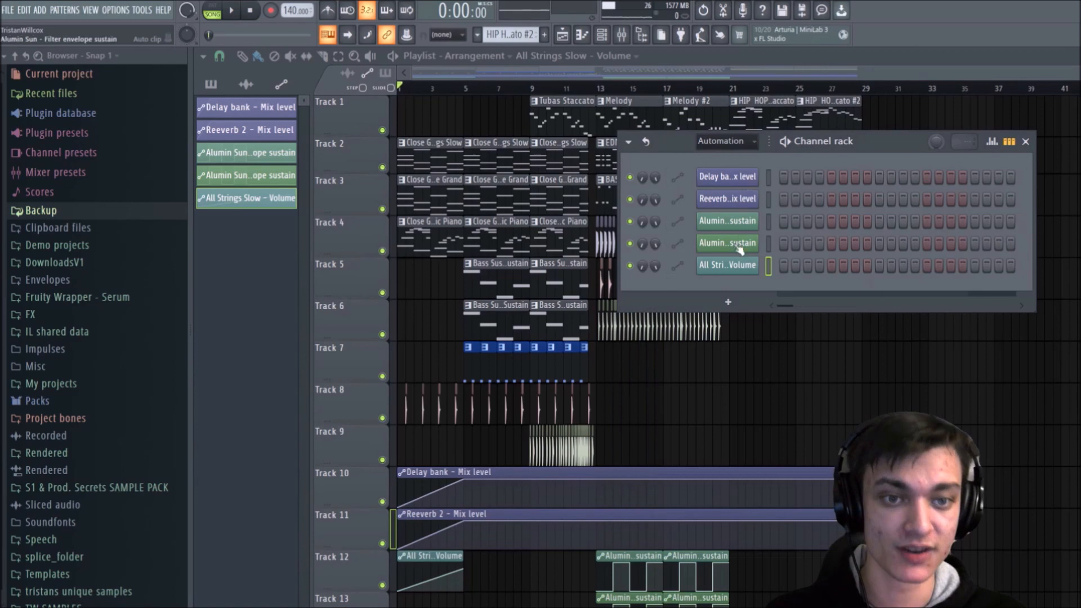
{"action": "left_click", "coordinate": [722, 142]}
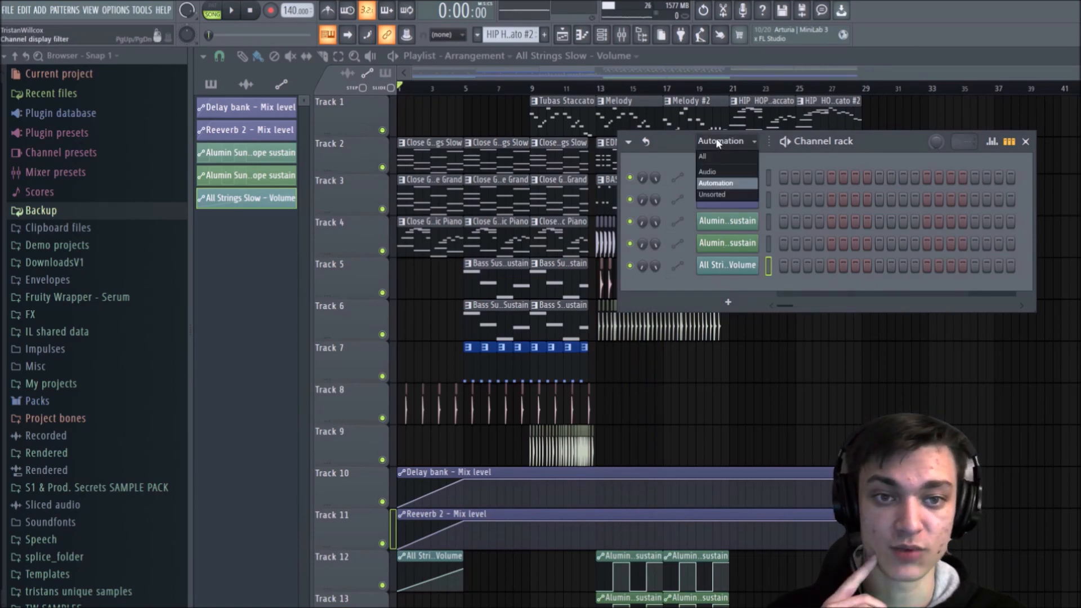
{"action": "left_click", "coordinate": [721, 155]}
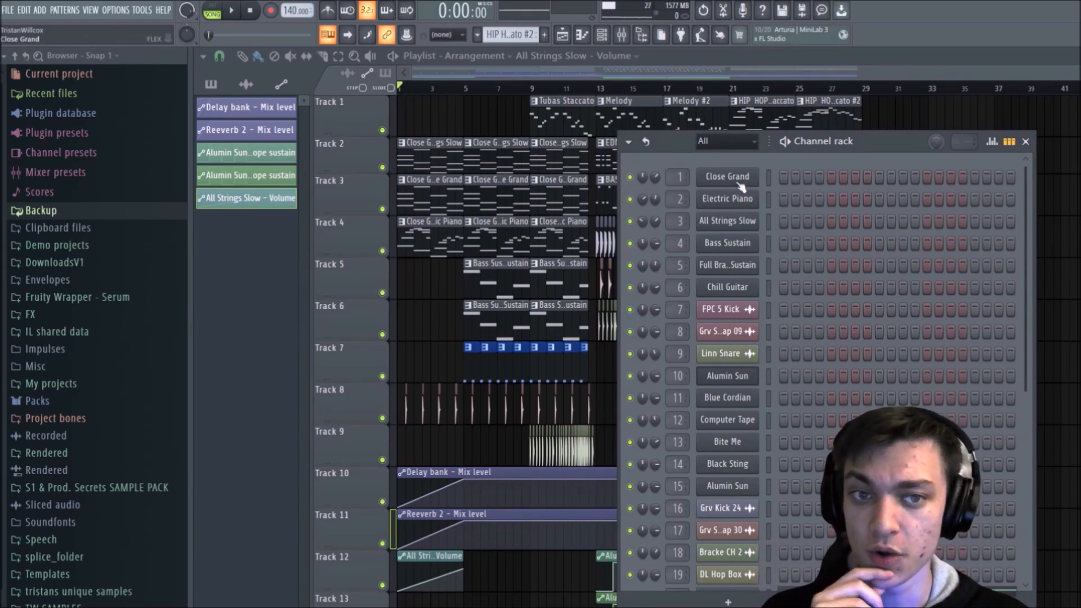
Step: View the automation options for the Close Grand channel's volume, dismiss them, and close the channel rack
{"action": "right_click", "coordinate": [652, 179]}
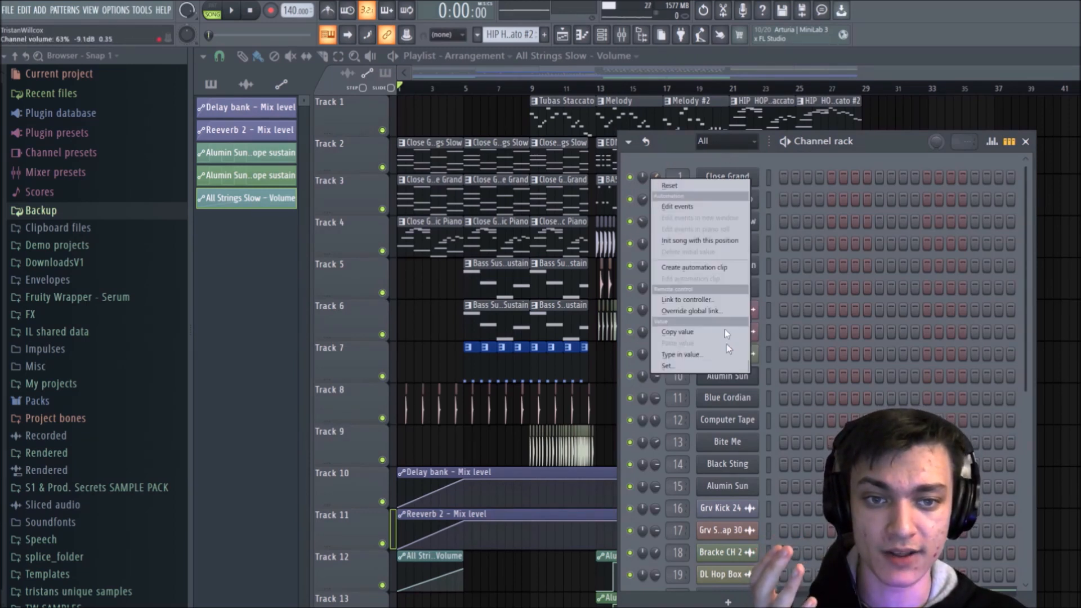
{"action": "left_click", "coordinate": [682, 144]}
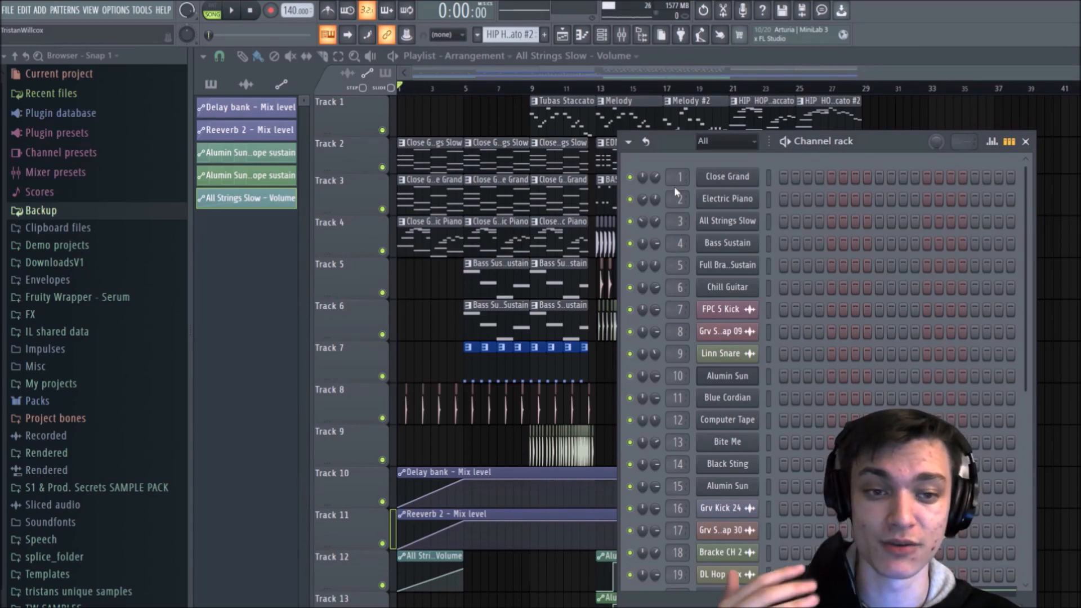
{"action": "left_click", "coordinate": [1025, 143]}
{"action": "scroll", "coordinate": [1008, 169], "scroll_direction": "down", "scroll_amount": 3}
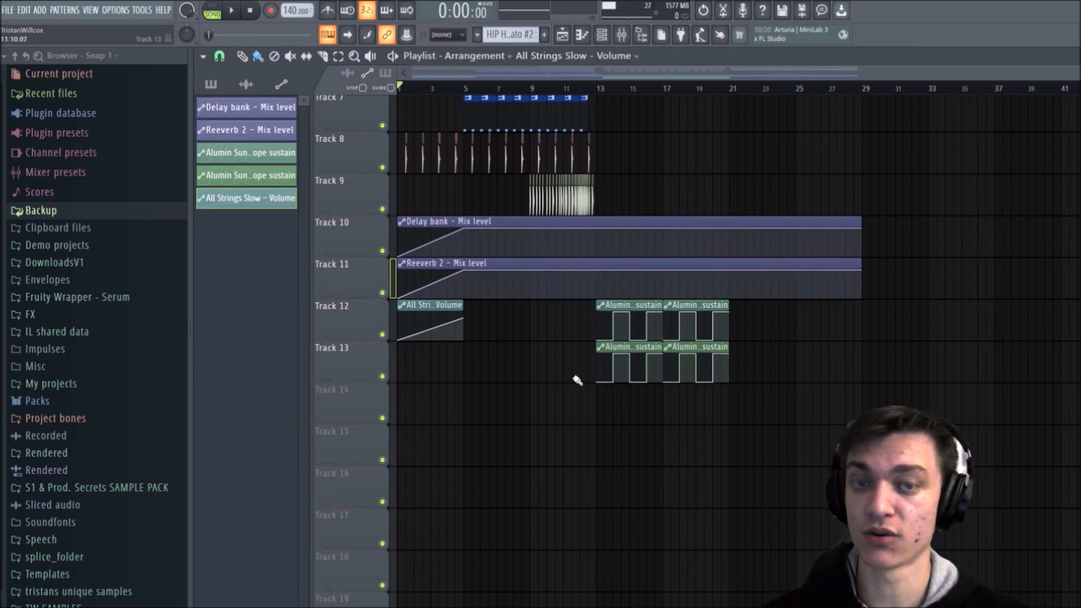
{"action": "scroll", "coordinate": [577, 380], "scroll_direction": "up", "scroll_amount": 6}
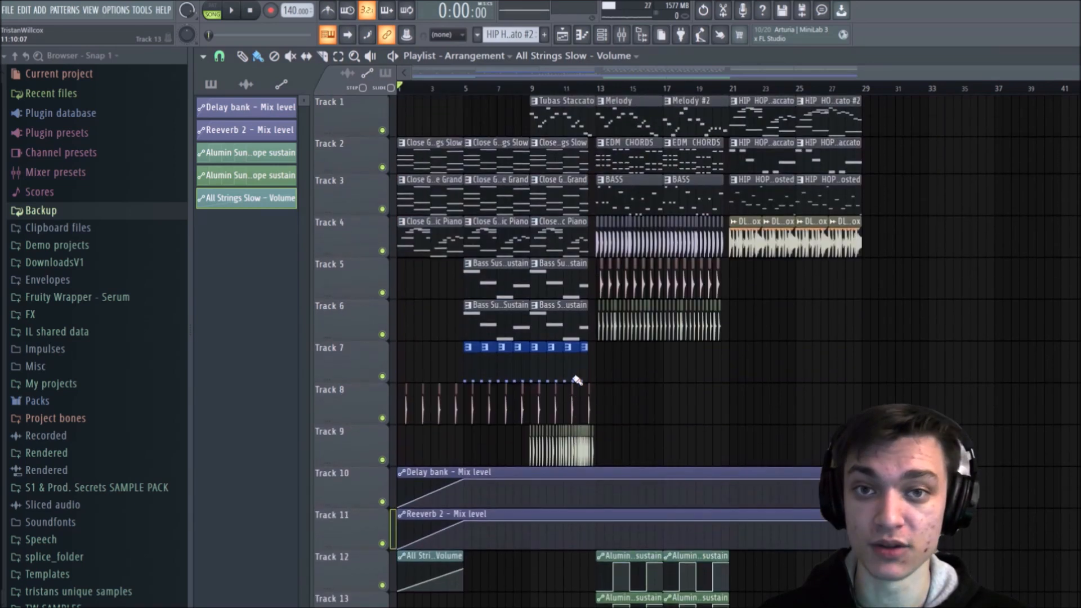
{"action": "scroll", "coordinate": [578, 380], "scroll_direction": "down", "scroll_amount": 3}
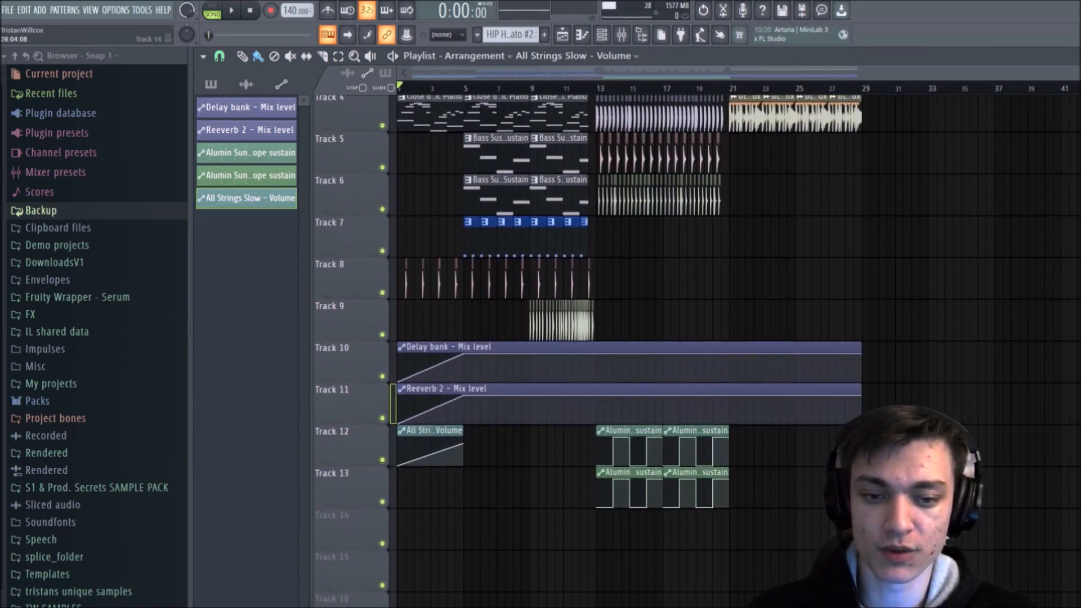
{"action": "scroll", "coordinate": [577, 380], "scroll_direction": "up", "scroll_amount": 3}
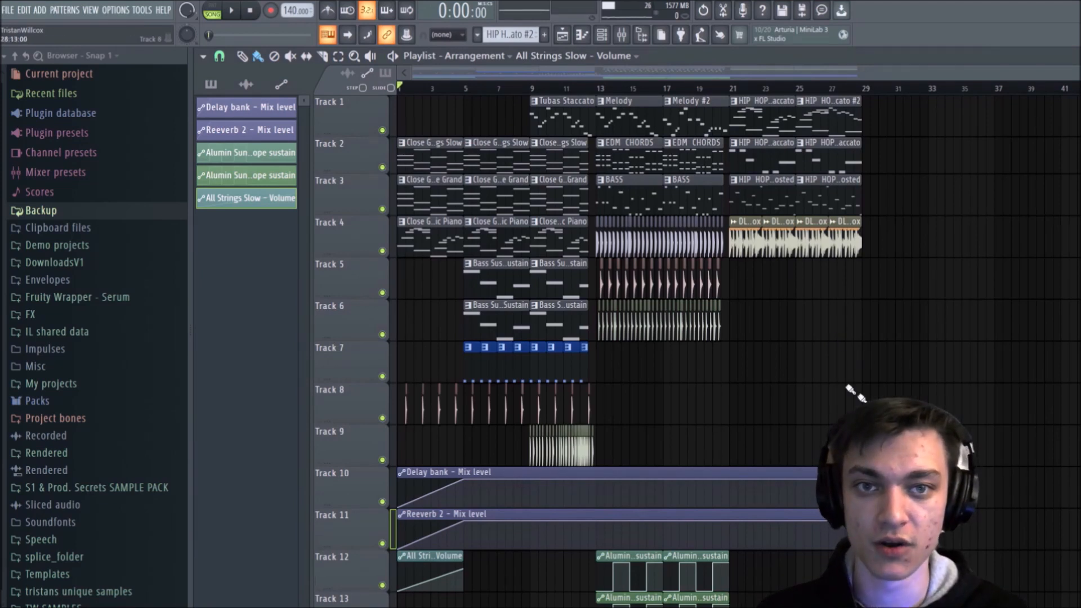
Step: Open the mixer, move it to show more tracks, and select individual tracks including Master, Computer Tape and Grv Snareclap 09 for review
{"action": "left_click", "coordinate": [621, 35]}
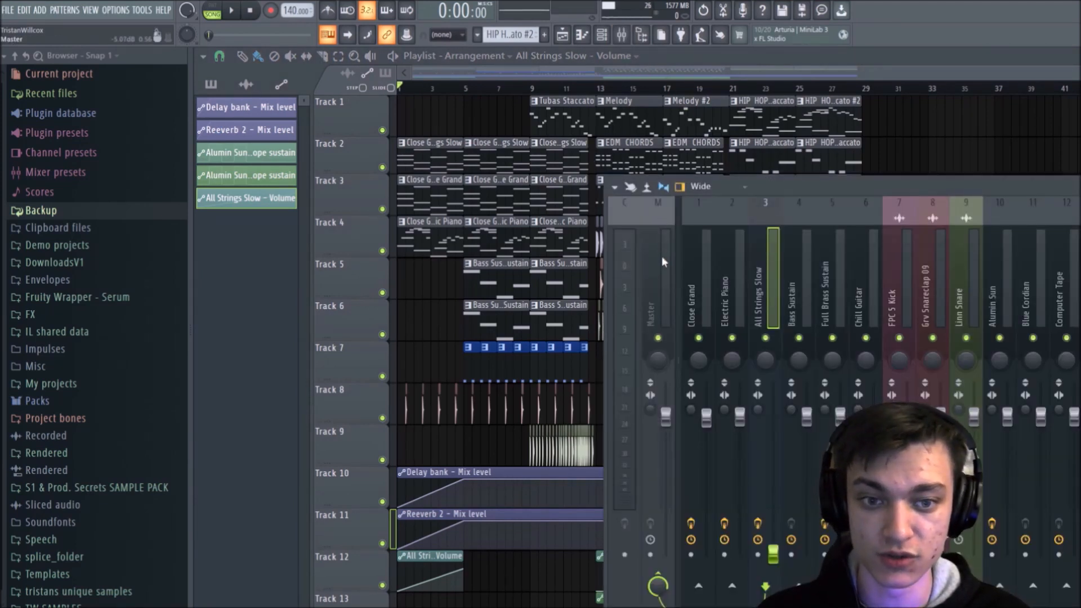
{"action": "left_click", "coordinate": [662, 299]}
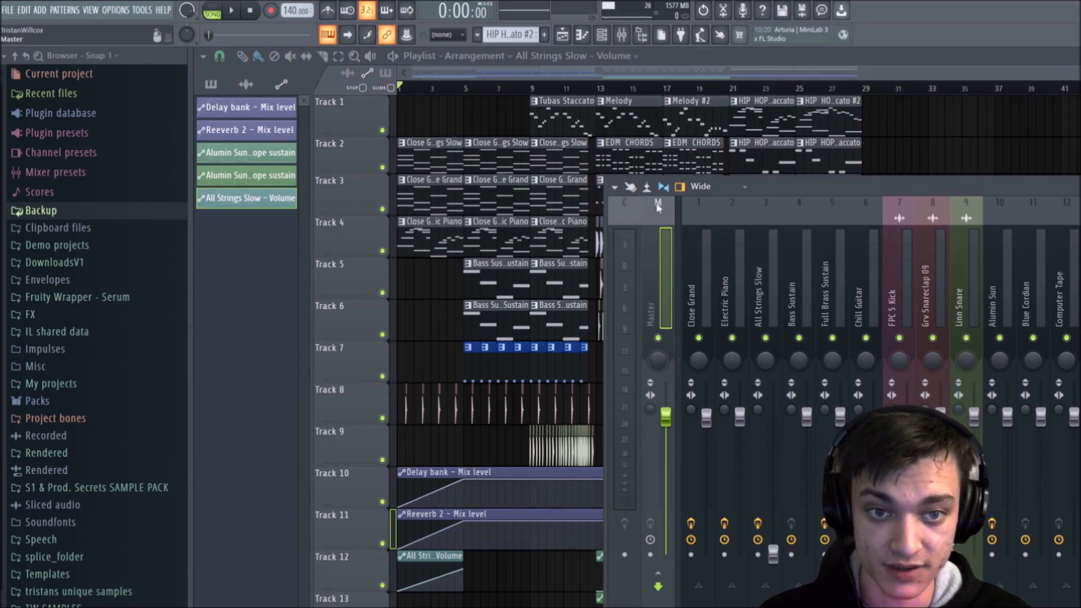
{"action": "left_click_drag", "start_coordinate": [776, 203], "coordinate": [538, 104]}
{"action": "left_click", "coordinate": [515, 154]}
{"action": "left_click", "coordinate": [561, 169]}
{"action": "left_click", "coordinate": [595, 169]}
{"action": "left_click", "coordinate": [733, 199]}
{"action": "left_click", "coordinate": [823, 213]}
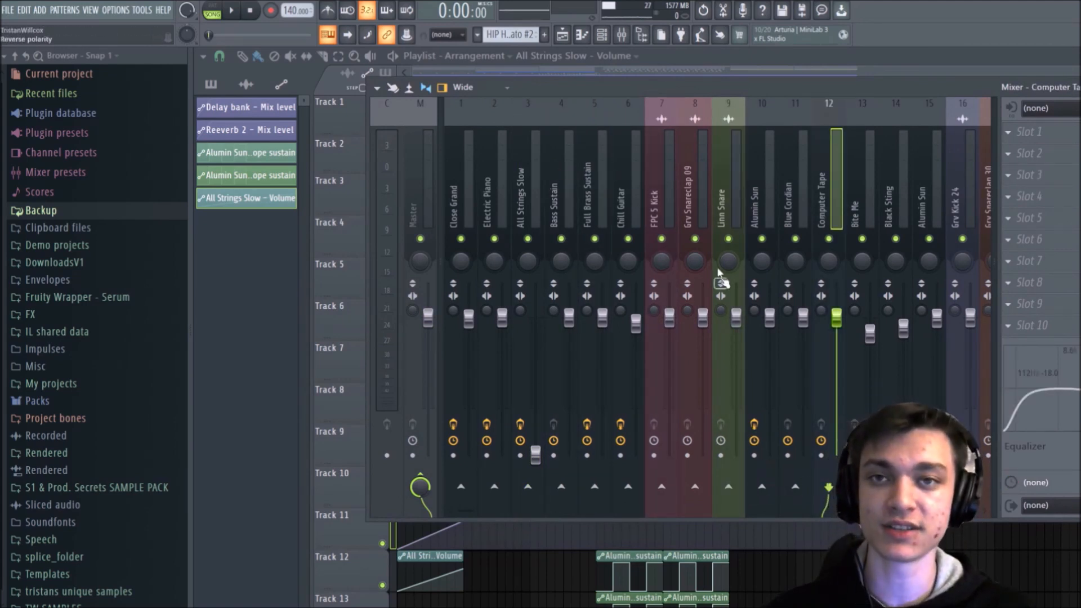
{"action": "left_click", "coordinate": [694, 157]}
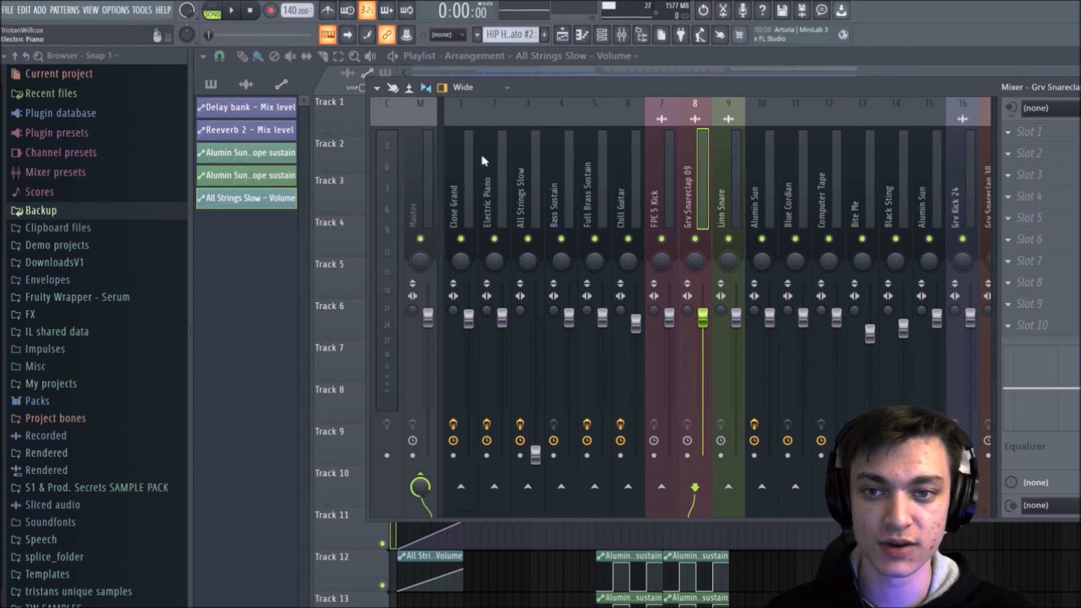
Step: Play the song from the start in short bursts with the Electric Piano and Close Grand mixer tracks selected to check their levels
{"action": "left_click", "coordinate": [500, 160]}
{"action": "key", "text": "space"}
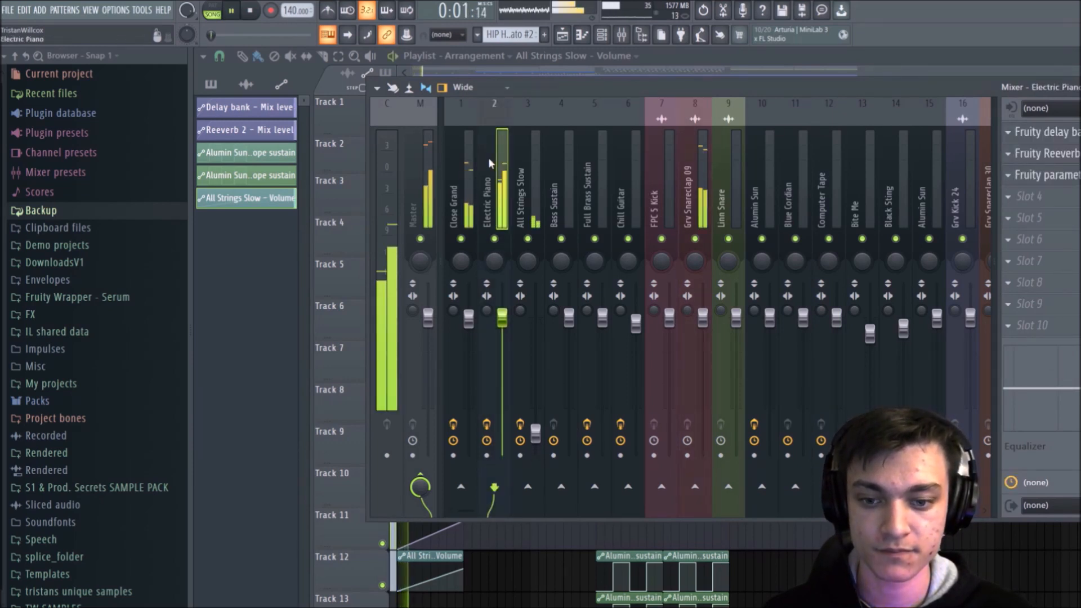
{"action": "left_click", "coordinate": [471, 158]}
{"action": "key", "text": "space"}
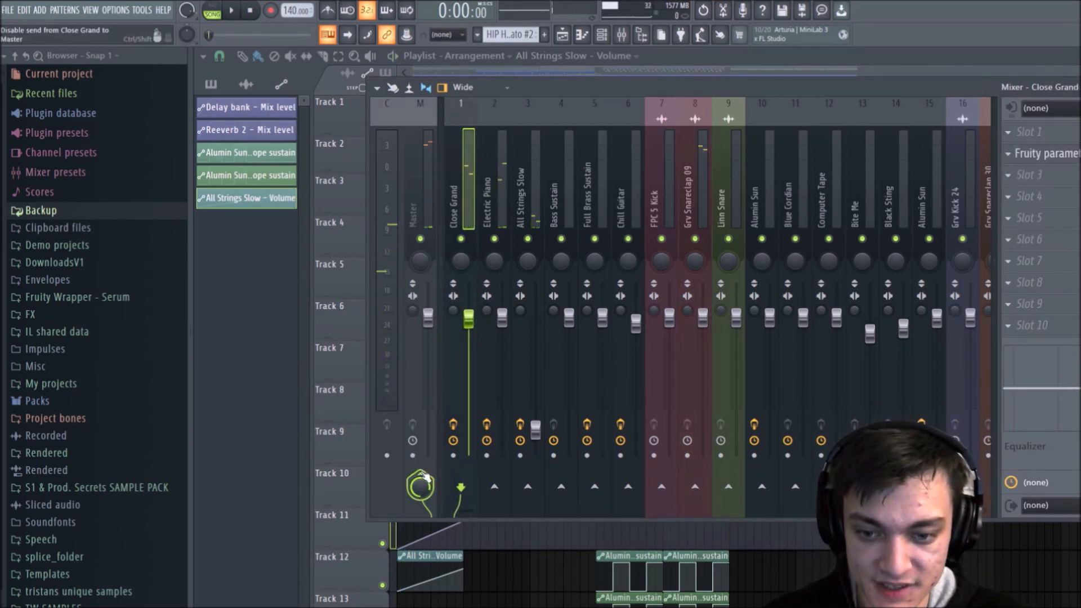
{"action": "key", "text": "space"}
{"action": "key", "text": "space"}
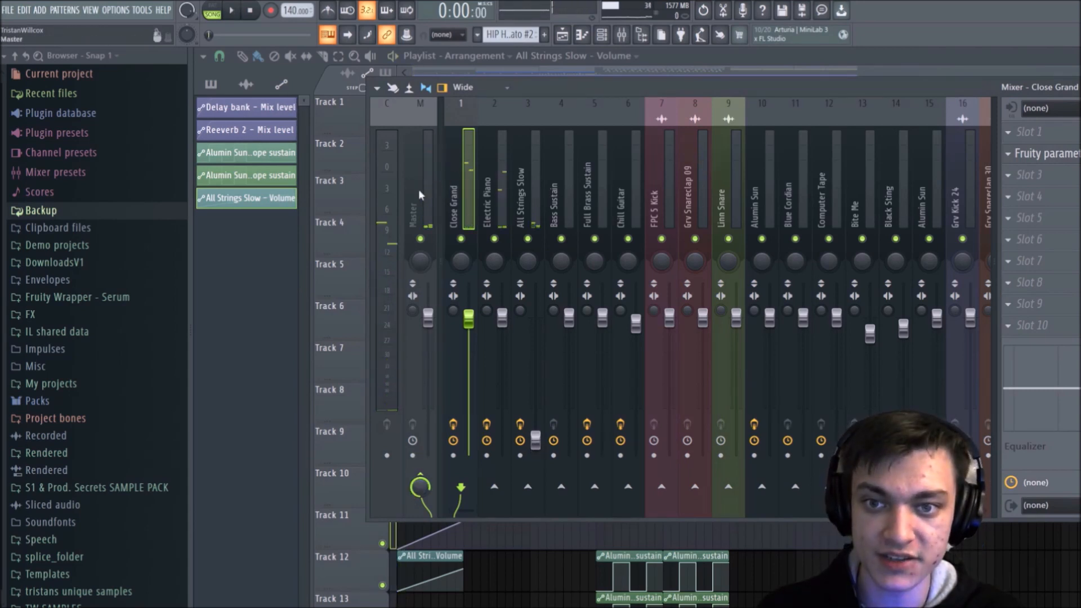
Step: Review individual mixer tracks by selecting Electric Piano, All Strings Slow, Chill Guitar, Grv Snareclap 09, Computer Tape and Bite Me
{"action": "left_click", "coordinate": [498, 177]}
{"action": "left_click", "coordinate": [549, 170]}
{"action": "left_click", "coordinate": [628, 164]}
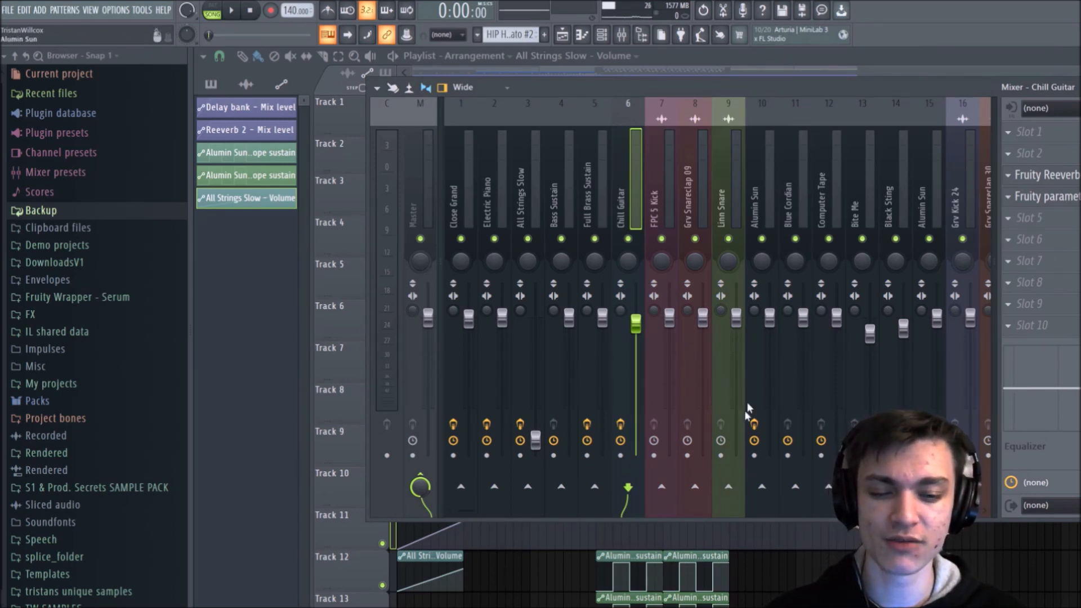
{"action": "left_click", "coordinate": [695, 169]}
{"action": "left_click", "coordinate": [822, 160]}
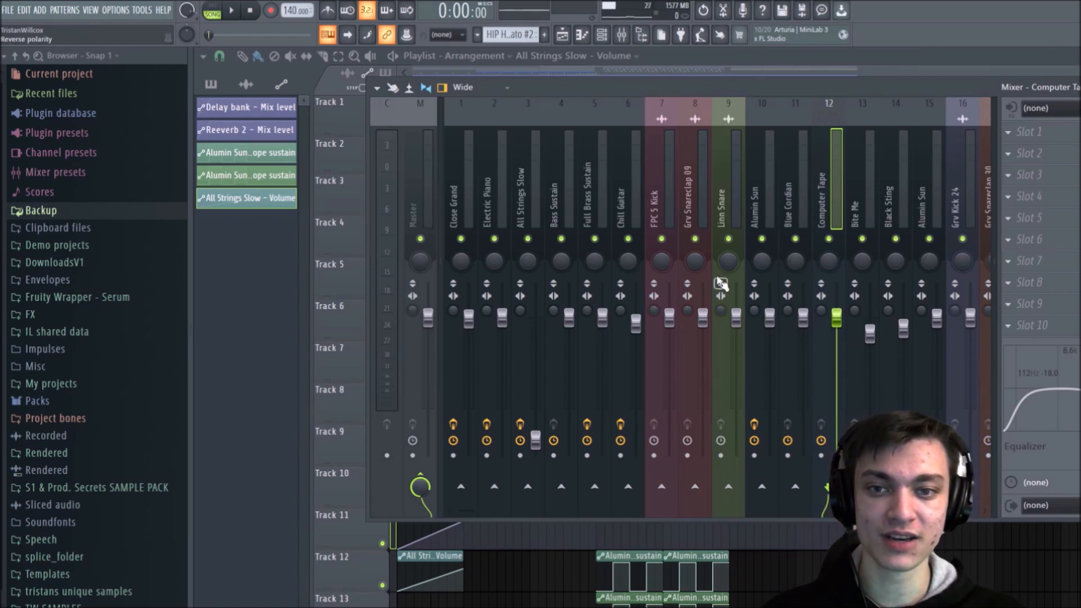
{"action": "left_click", "coordinate": [850, 186]}
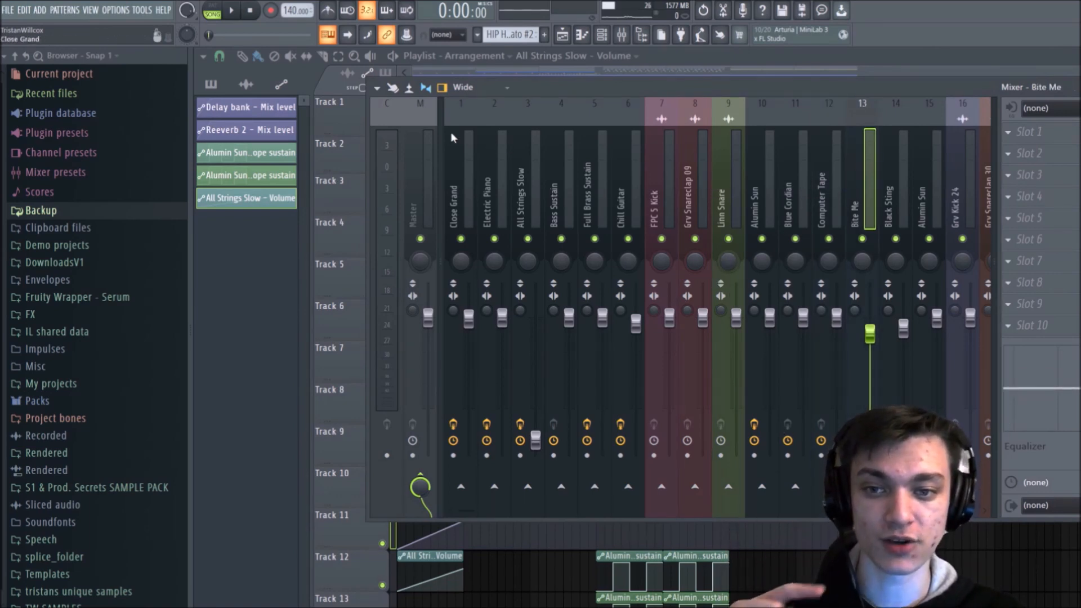
Step: Play the song from the start and watch the Master track's levels, briefly selecting the Linn Snare track during playback
{"action": "left_click", "coordinate": [427, 147]}
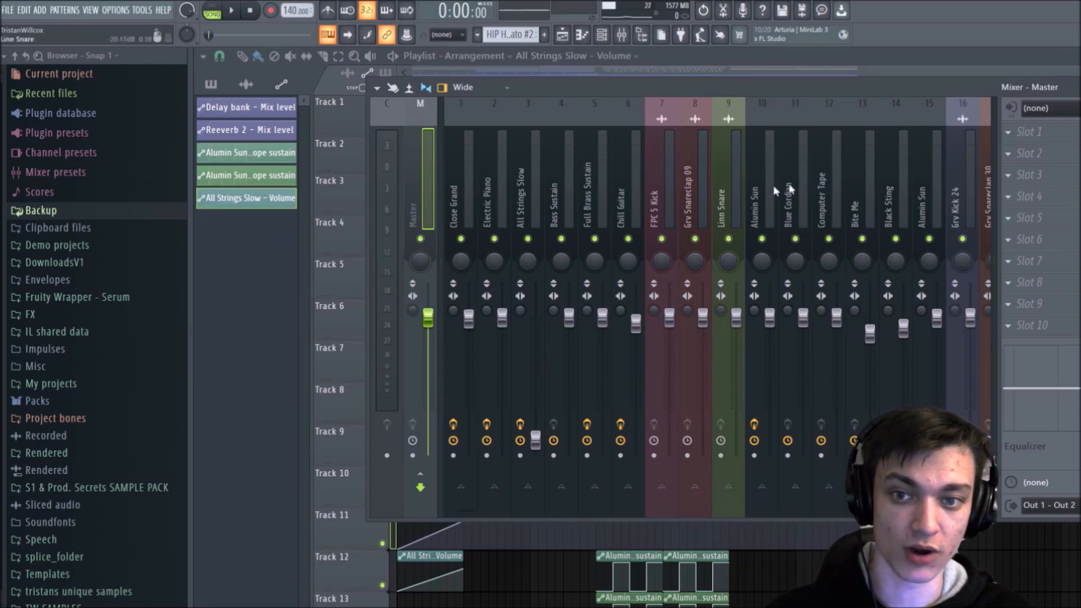
{"action": "key", "text": "space"}
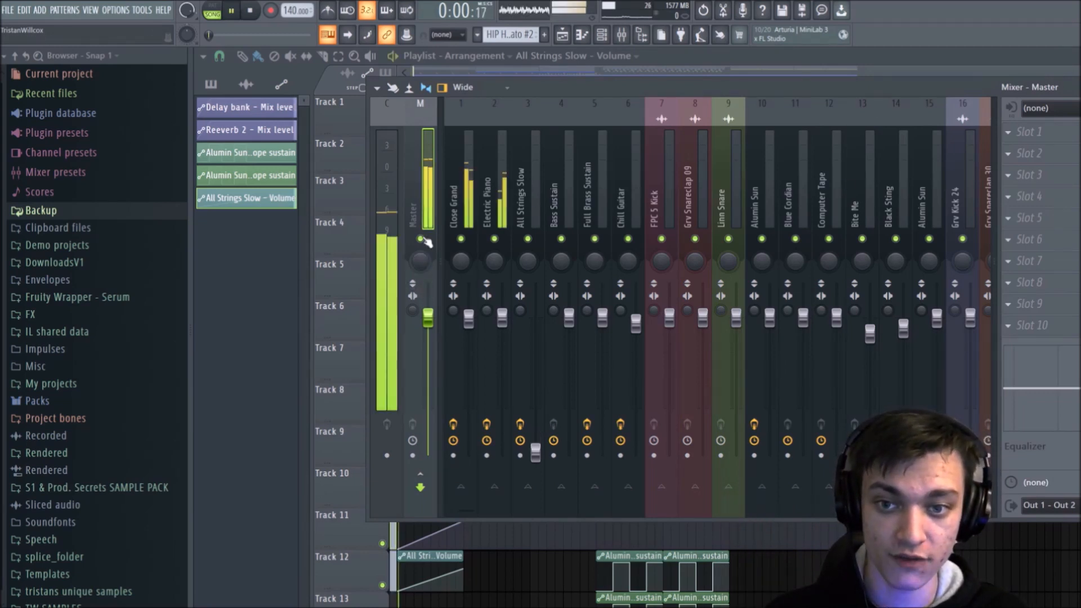
{"action": "left_click", "coordinate": [732, 179]}
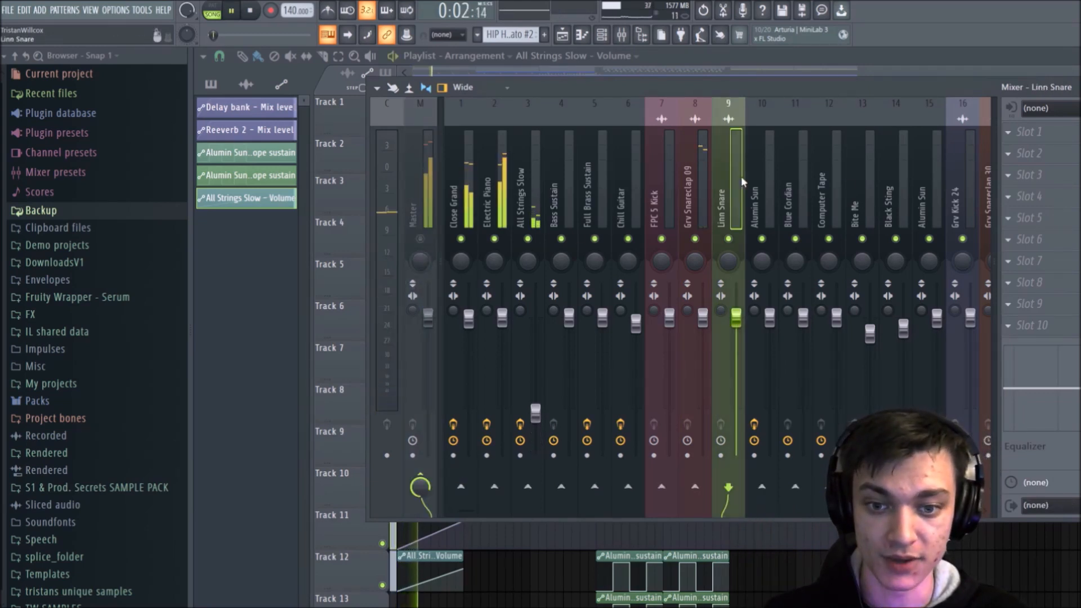
{"action": "left_click", "coordinate": [427, 180]}
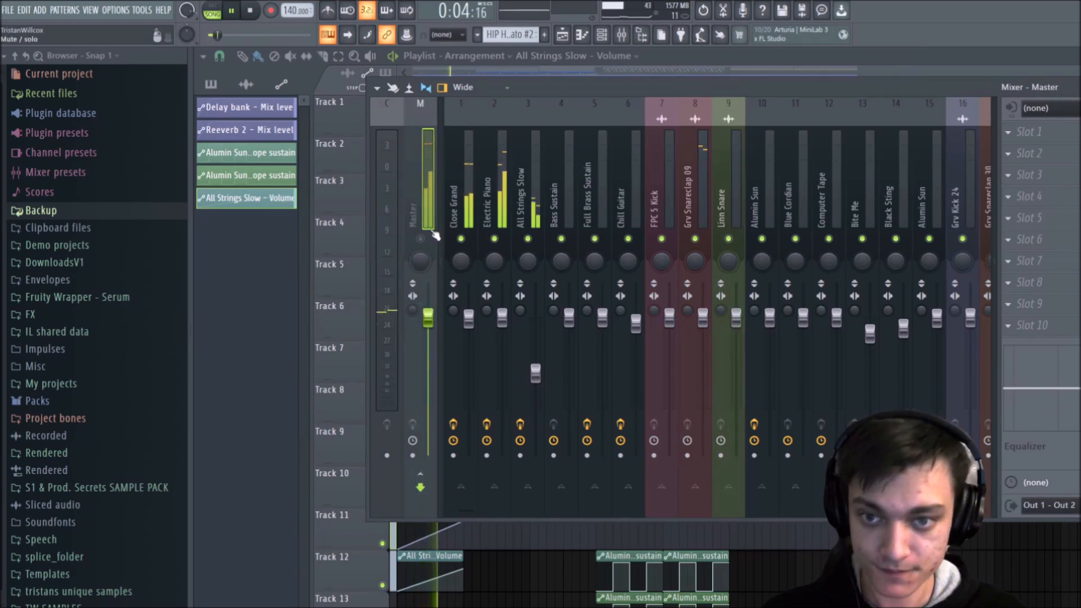
{"action": "key", "text": "space"}
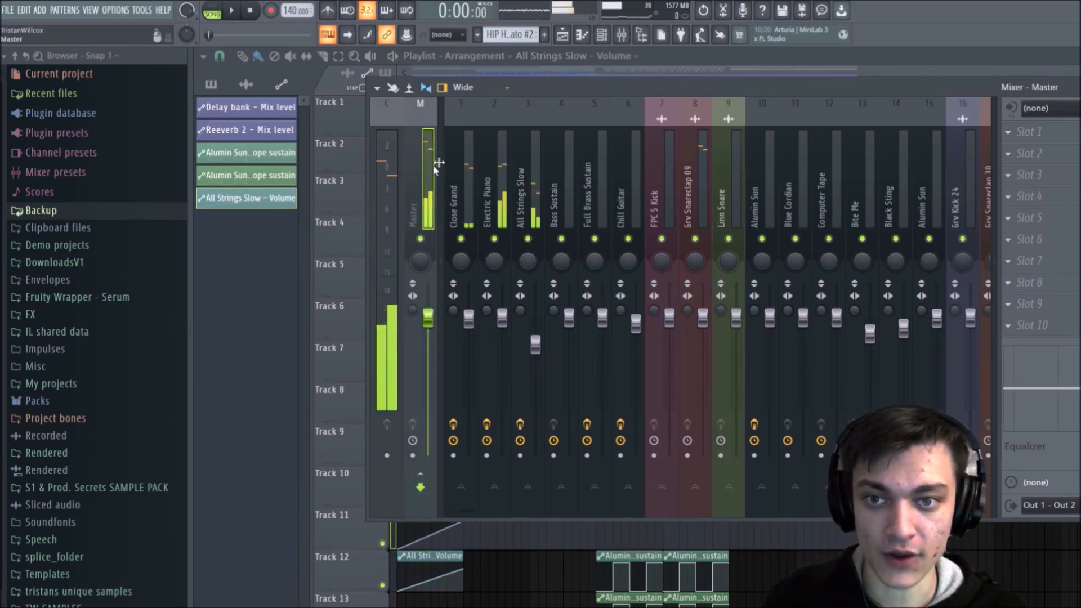
Step: Reposition the mixer to expose its effect slots, load Maximus into slot 10 of the Master track, and close its window
{"action": "left_click_drag", "start_coordinate": [562, 87], "coordinate": [468, 110]}
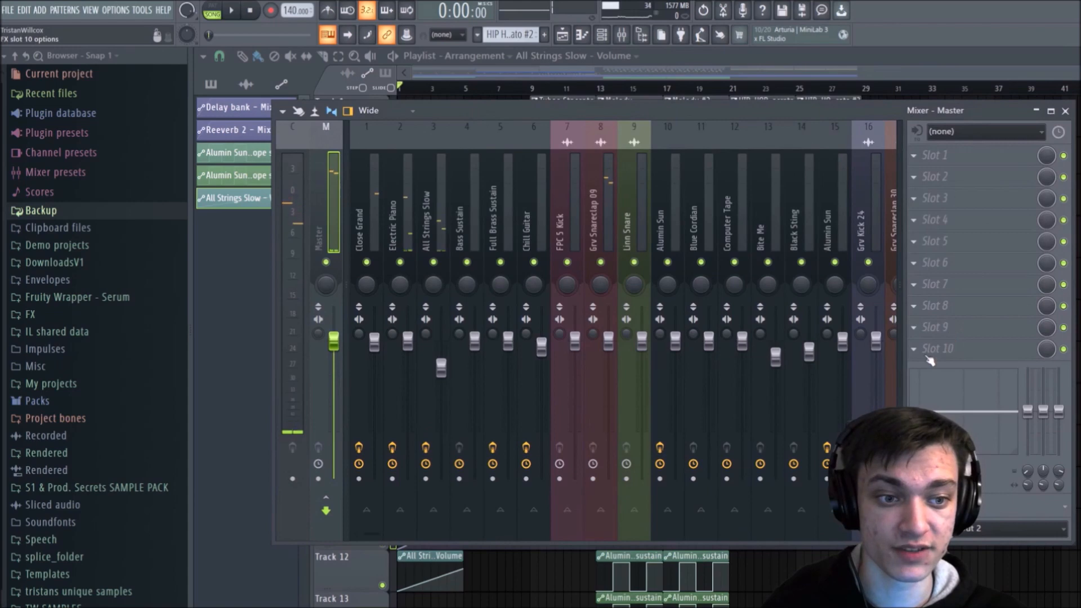
{"action": "left_click", "coordinate": [933, 350]}
{"action": "mouse_move", "coordinate": [957, 344]}
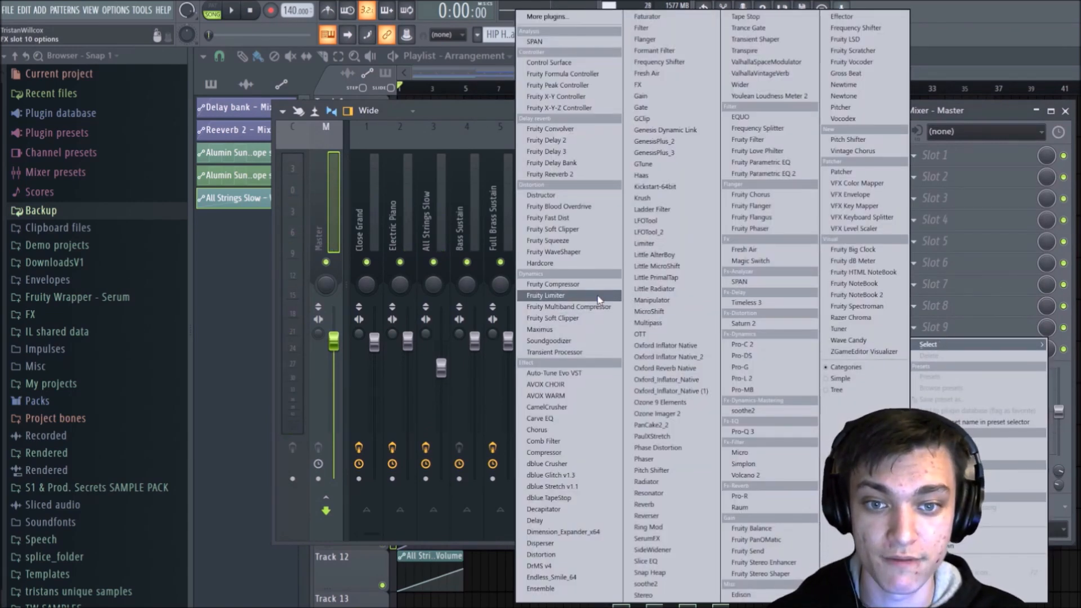
{"action": "left_click", "coordinate": [591, 330]}
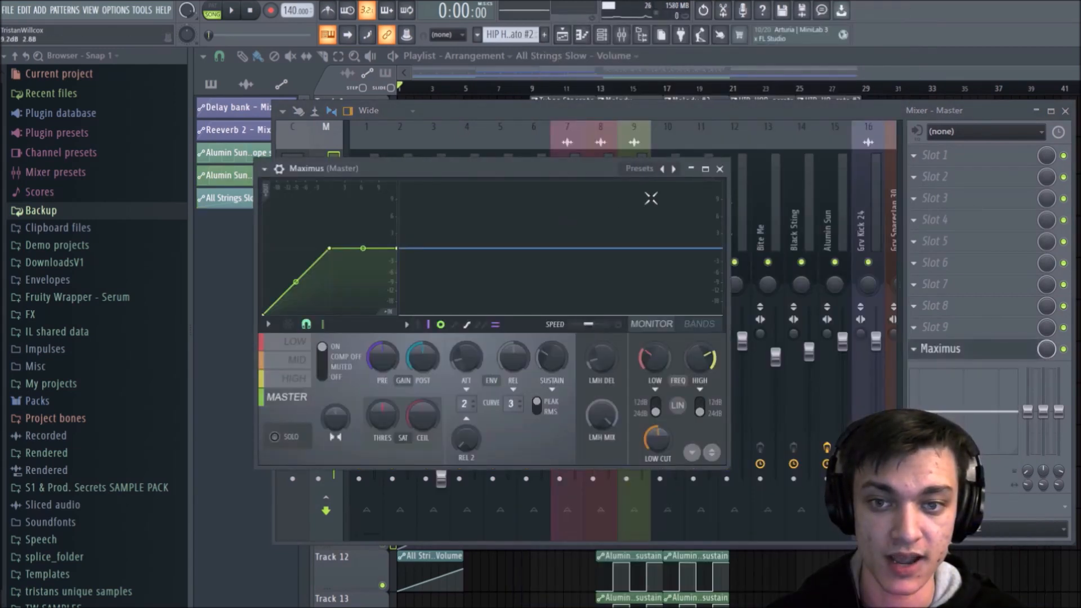
{"action": "left_click", "coordinate": [720, 169]}
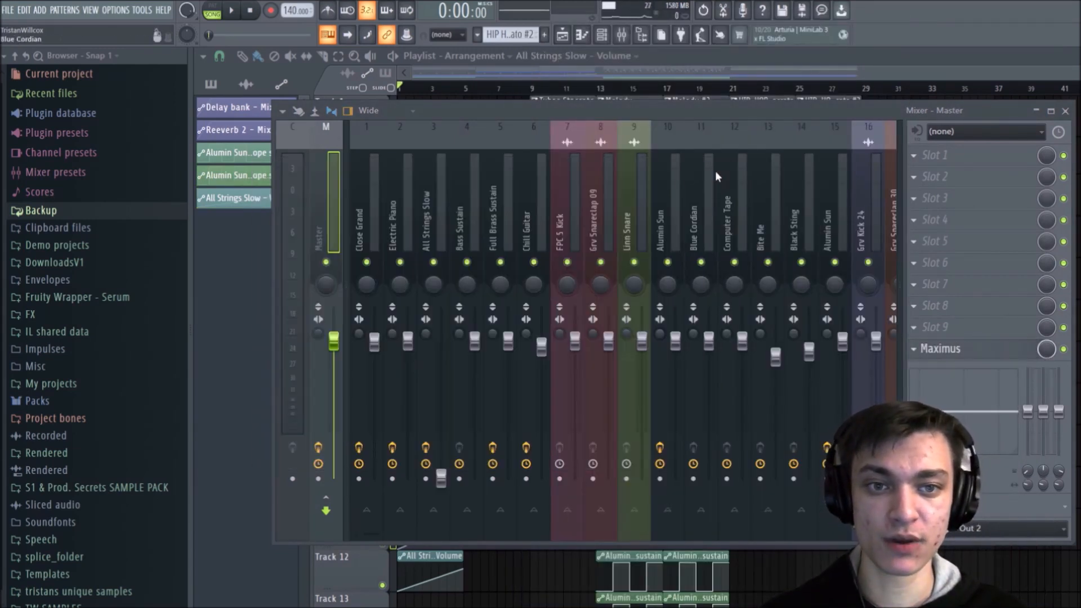
Step: Move the mixer below the first playlist tracks and play the song twice from the start to audition Maximus on the Master
{"action": "left_click_drag", "start_coordinate": [508, 111], "coordinate": [601, 190]}
{"action": "key", "text": "space"}
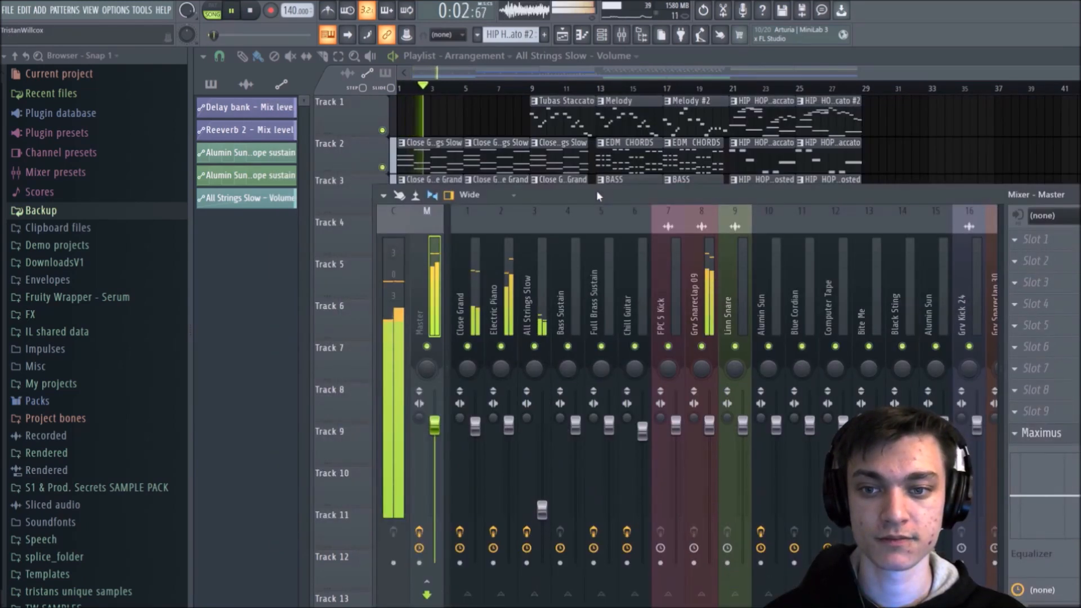
{"action": "key", "text": "space"}
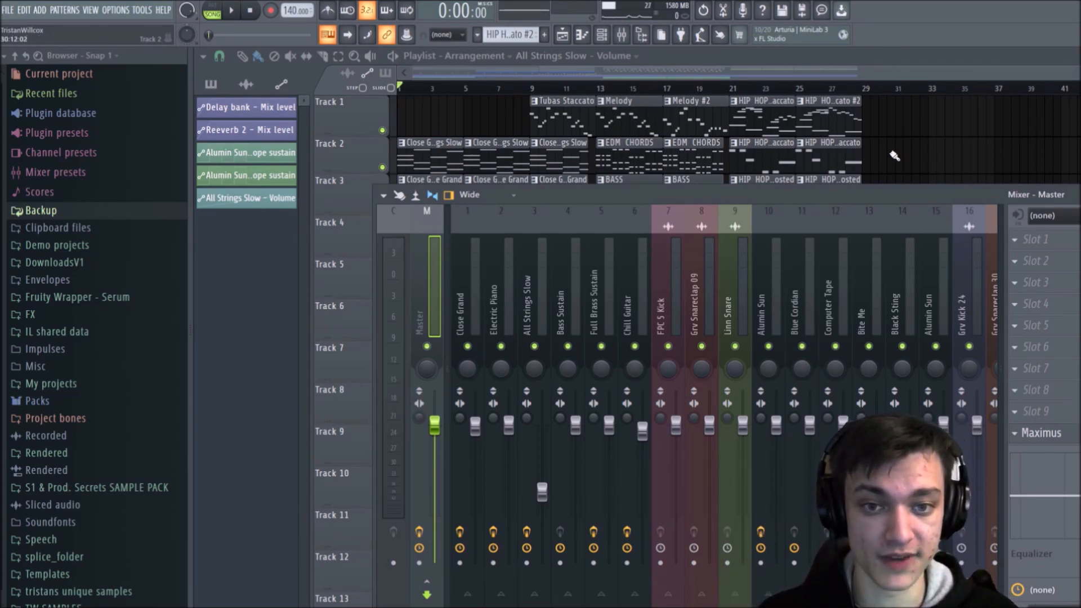
{"action": "key", "text": "space"}
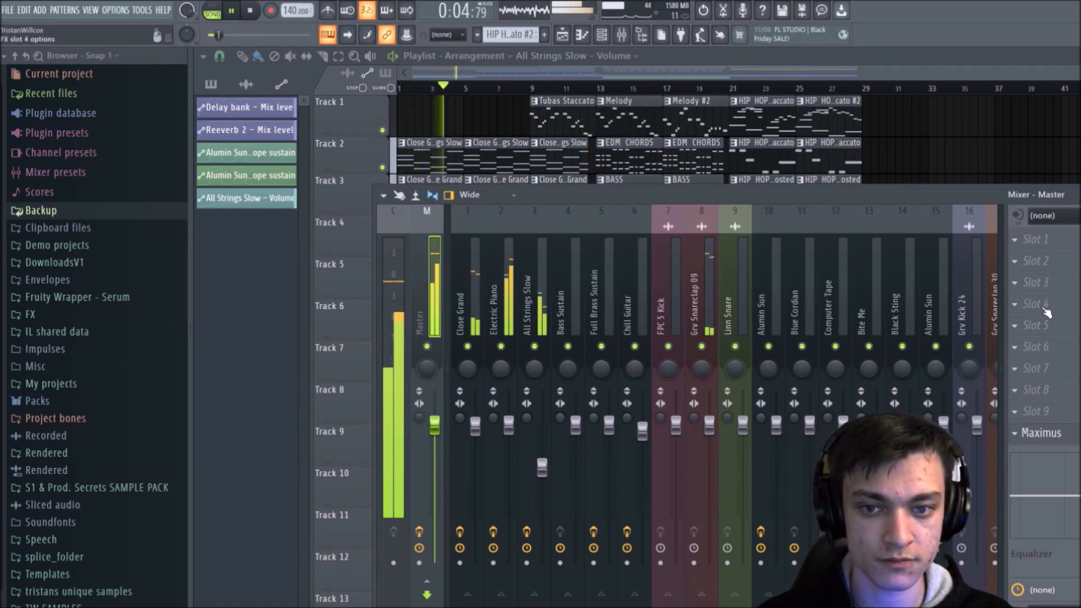
{"action": "key", "text": "space"}
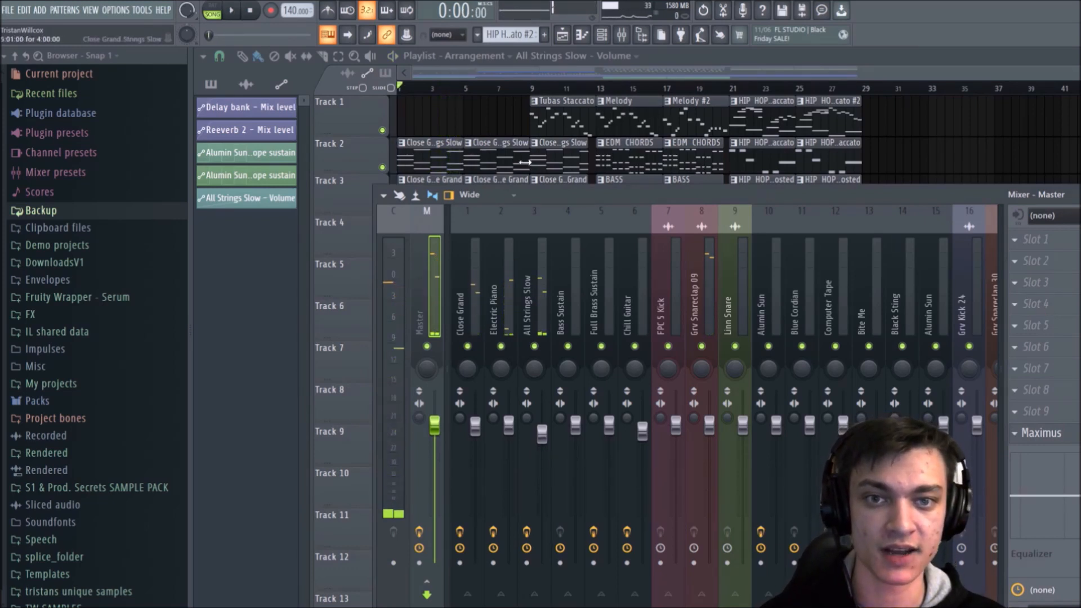
Step: Load Fruity Multiband Compressor into slot 2 of the Master track, apply its Mastering 2.4dB preset, and close its window
{"action": "left_click", "coordinate": [1024, 264]}
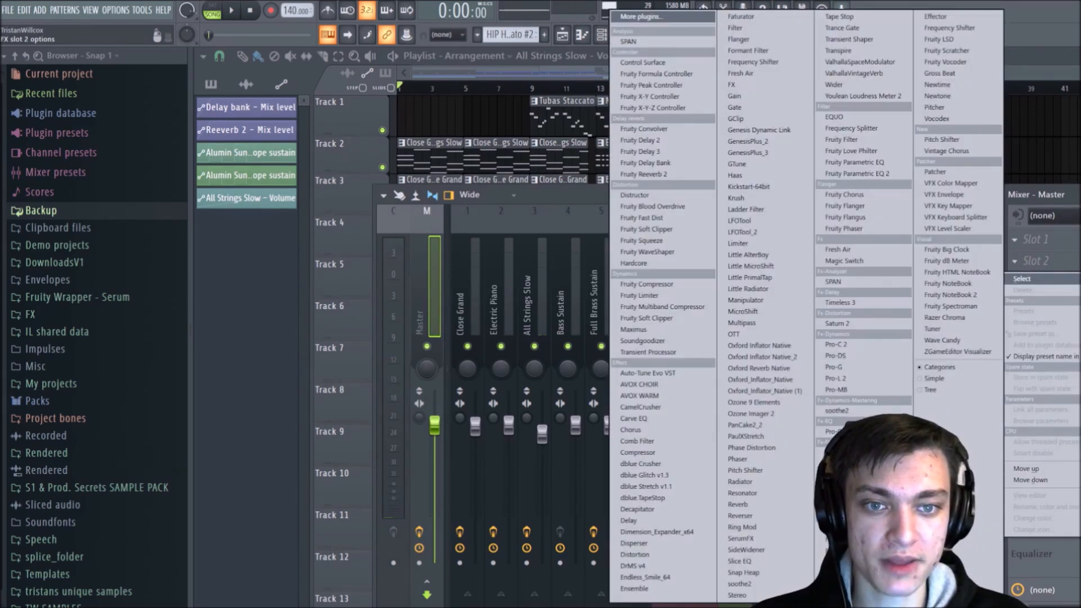
{"action": "left_click", "coordinate": [683, 306]}
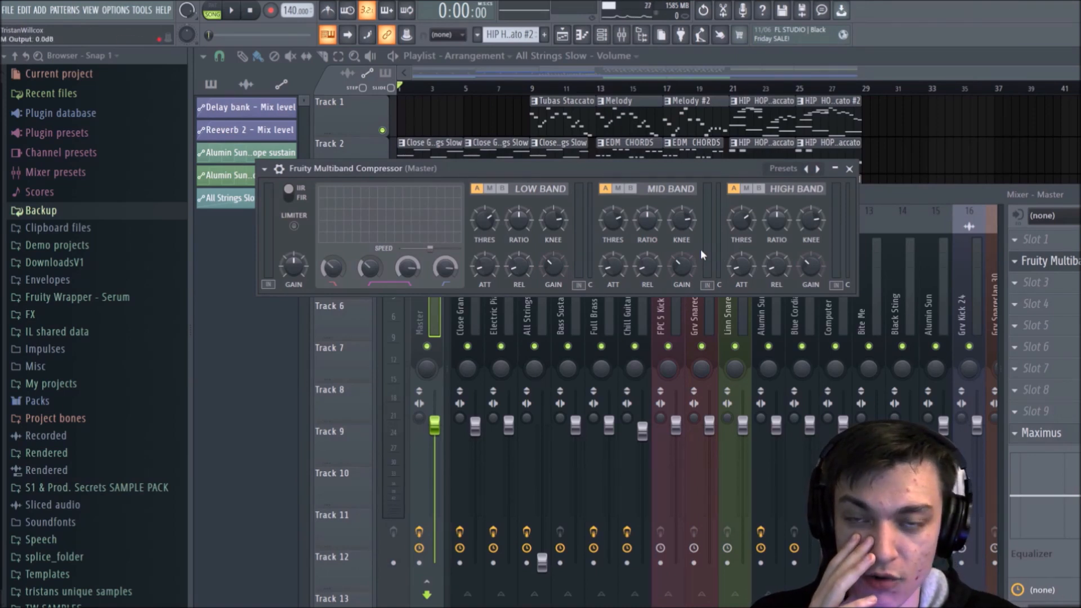
{"action": "left_click", "coordinate": [781, 169]}
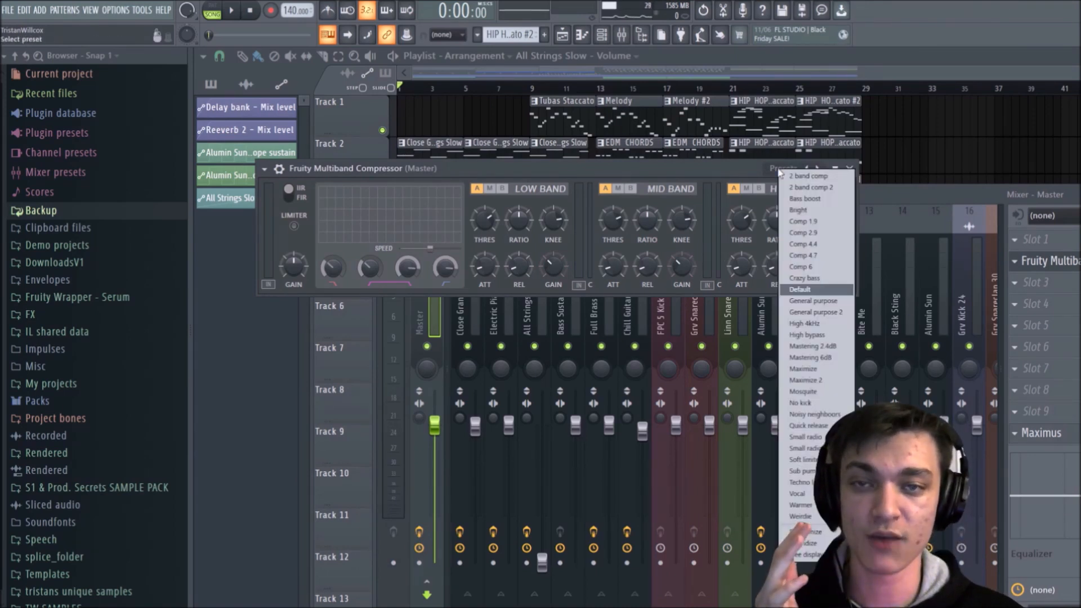
{"action": "left_click", "coordinate": [732, 176]}
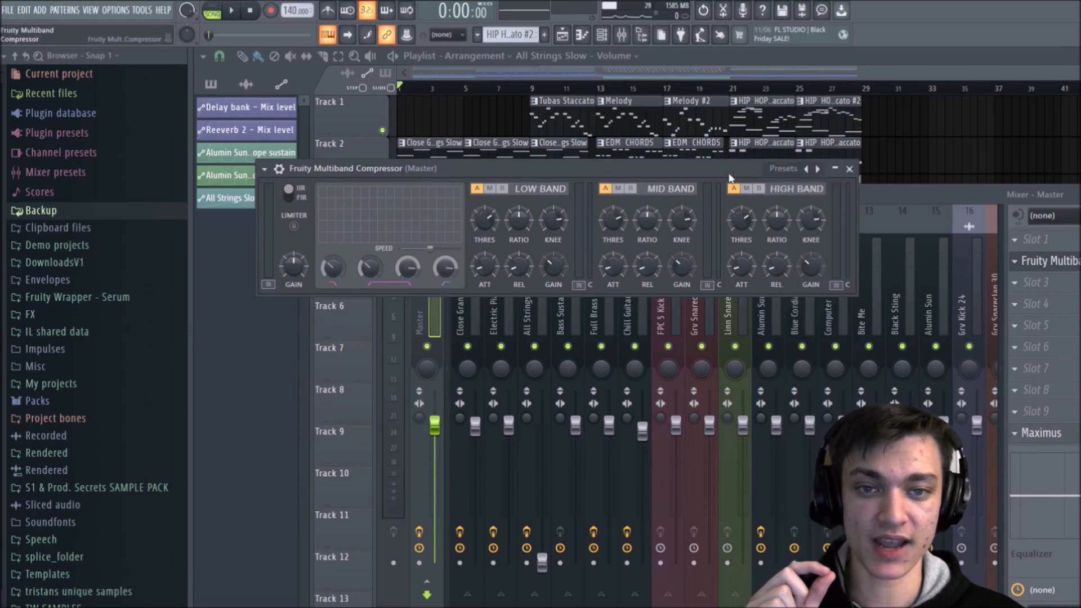
{"action": "left_click", "coordinate": [783, 169]}
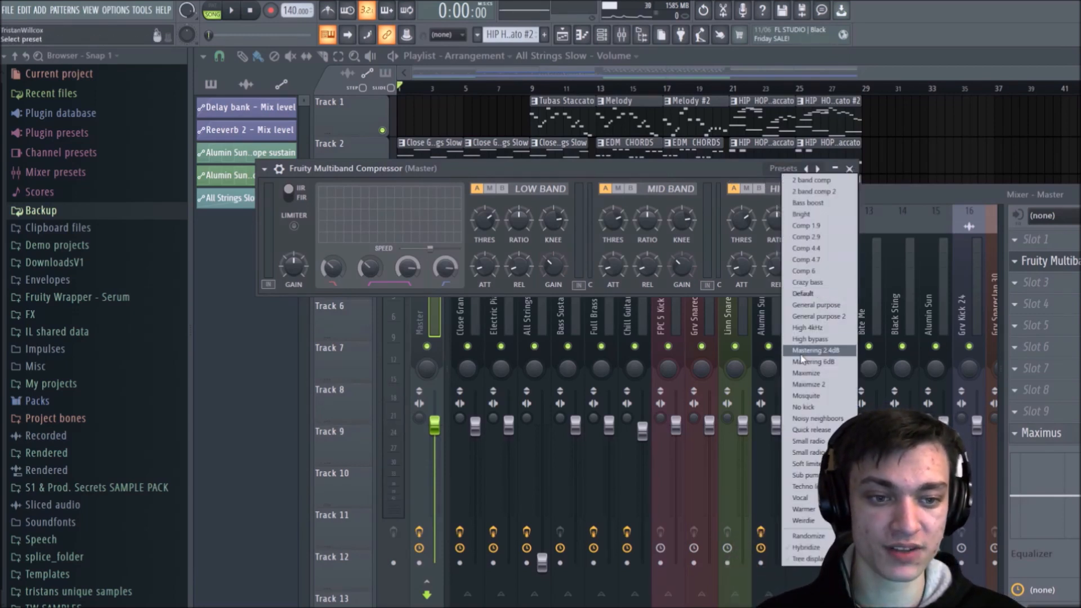
{"action": "left_click", "coordinate": [835, 351]}
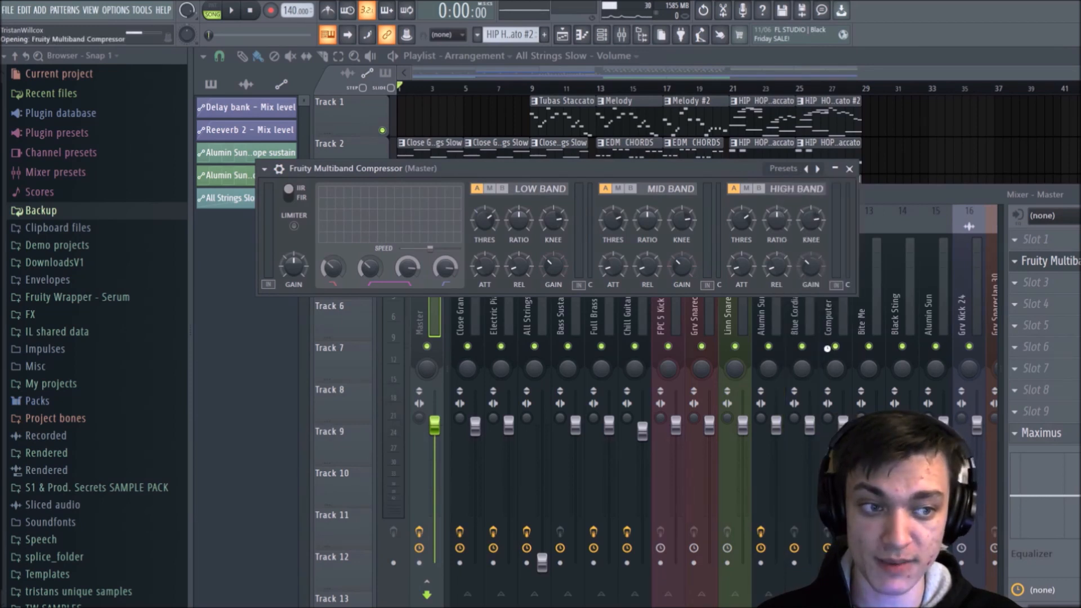
{"action": "left_click", "coordinate": [849, 170]}
Step: Move the Fruity Multiband Compressor to slot 9, directly above Maximus on the Master track, while the song plays, then stop playback
{"action": "key", "text": "space"}
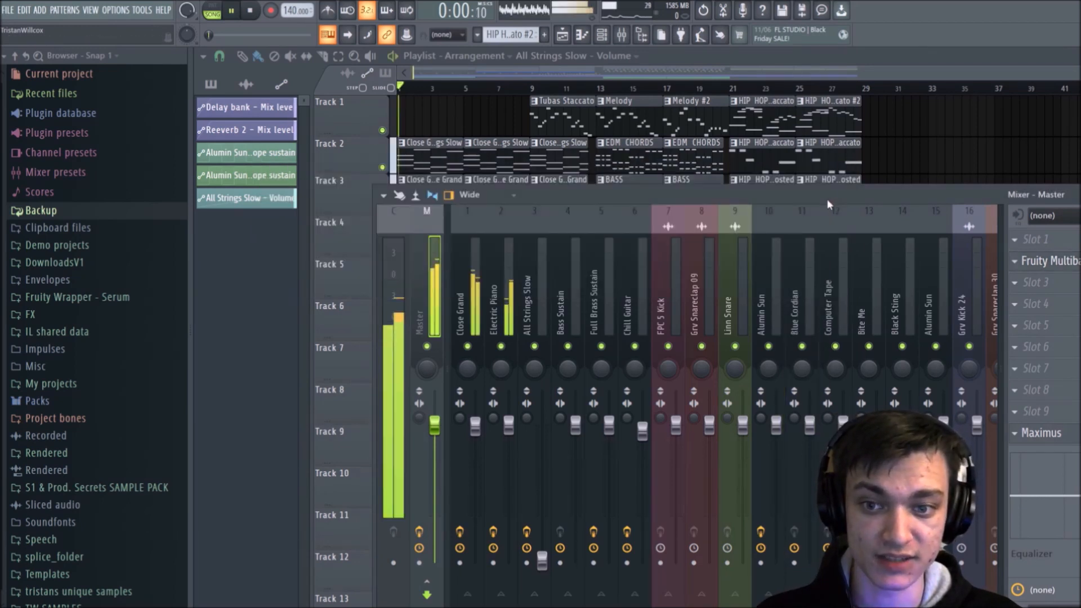
{"action": "left_click_drag", "start_coordinate": [1049, 331], "coordinate": [1048, 415]}
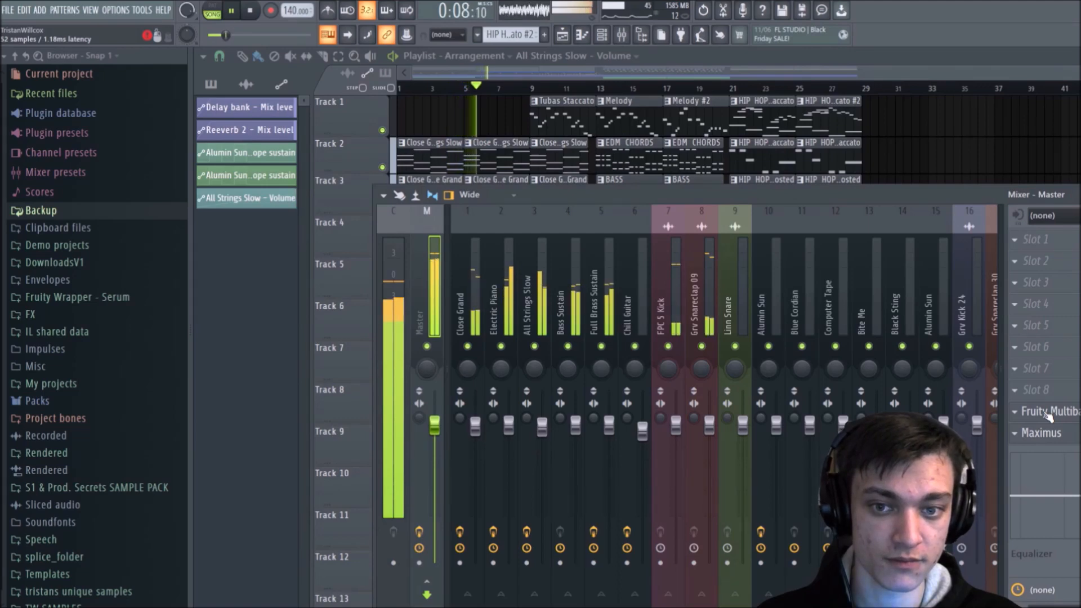
{"action": "key", "text": "space"}
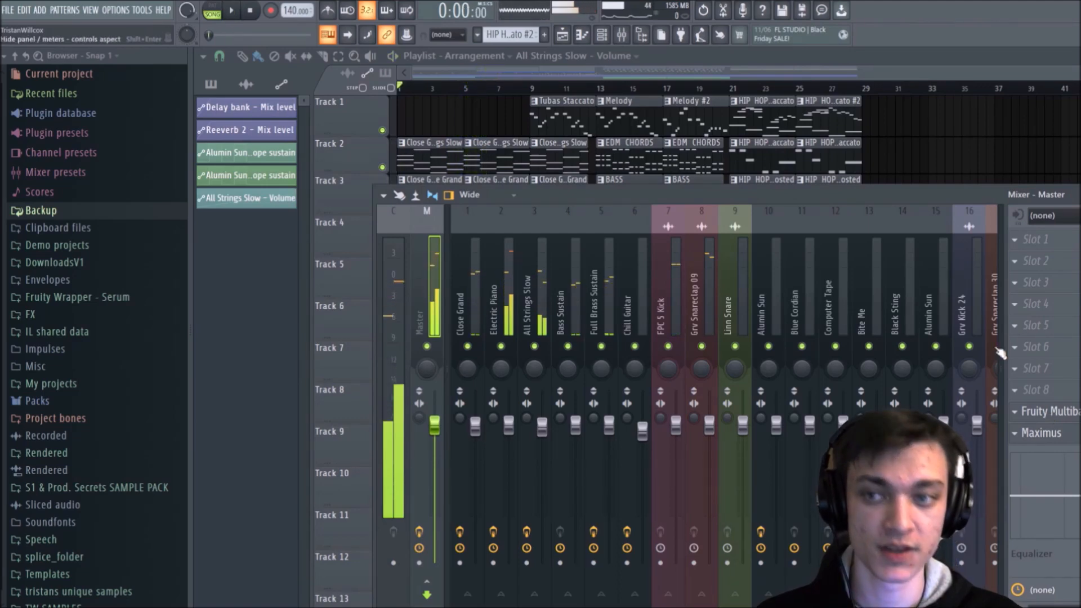
Step: Add Fruity Parametric EQ 2 to the Master track and move it to slot 8, directly above the Fruity Multiband Compressor
{"action": "left_click", "coordinate": [1051, 390]}
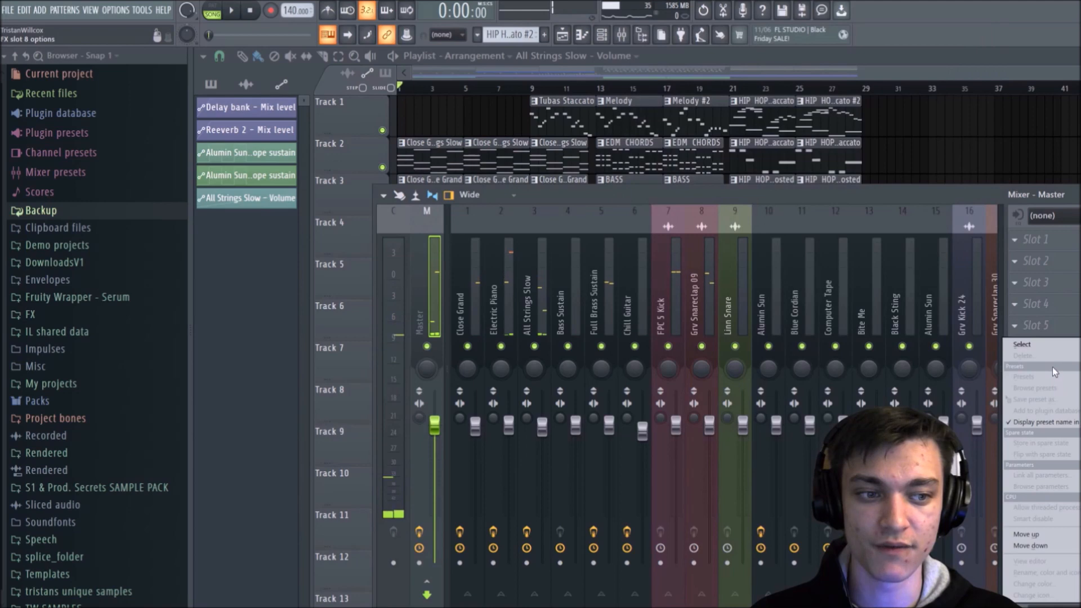
{"action": "left_click", "coordinate": [1069, 196]}
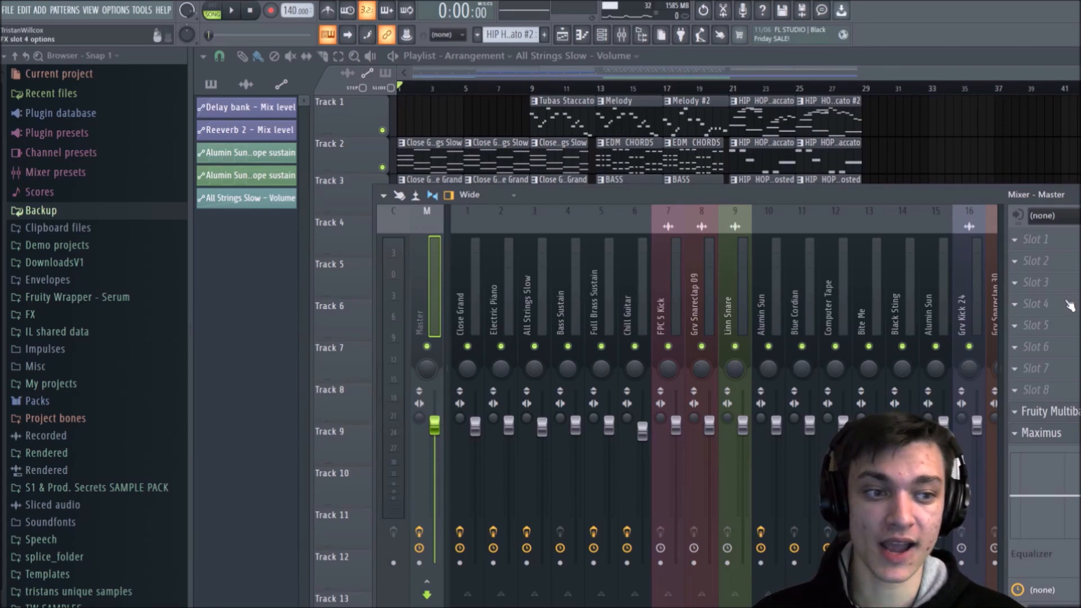
{"action": "left_click", "coordinate": [1047, 368]}
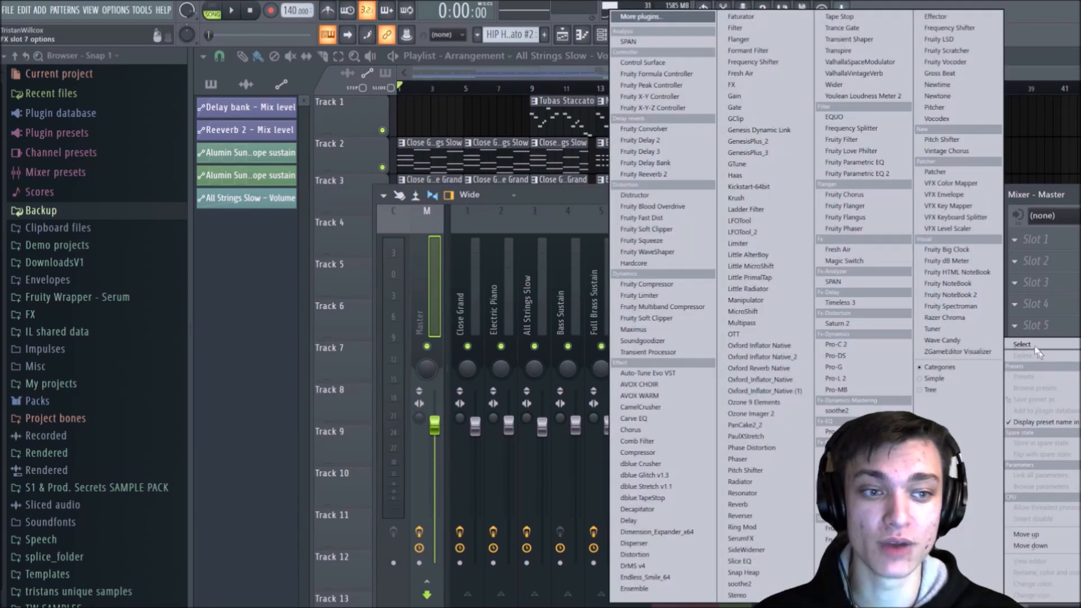
{"action": "left_click", "coordinate": [882, 173]}
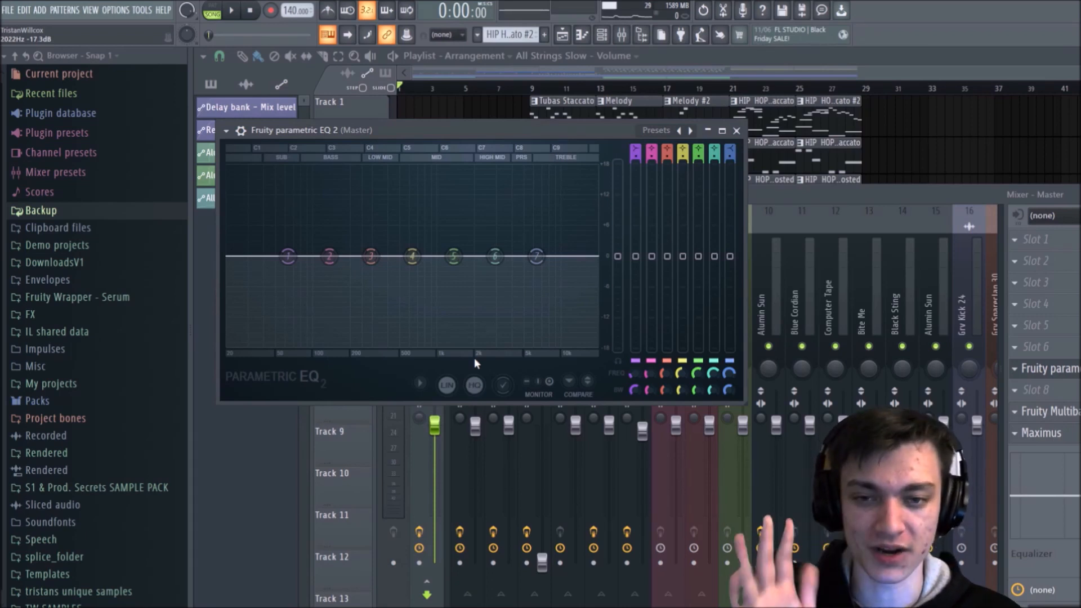
{"action": "left_click_drag", "start_coordinate": [1046, 368], "coordinate": [1051, 392]}
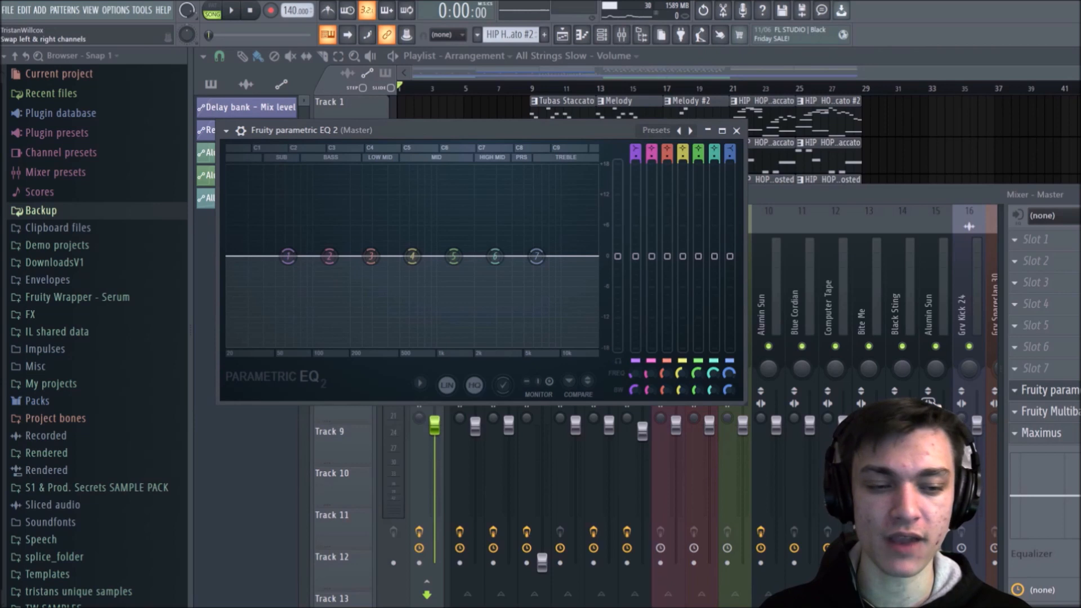
Step: View the Alumin Sun track's built-in equalizer curve for reference, then return to the Master track's Fruity Parametric EQ 2 window
{"action": "left_click", "coordinate": [772, 271]}
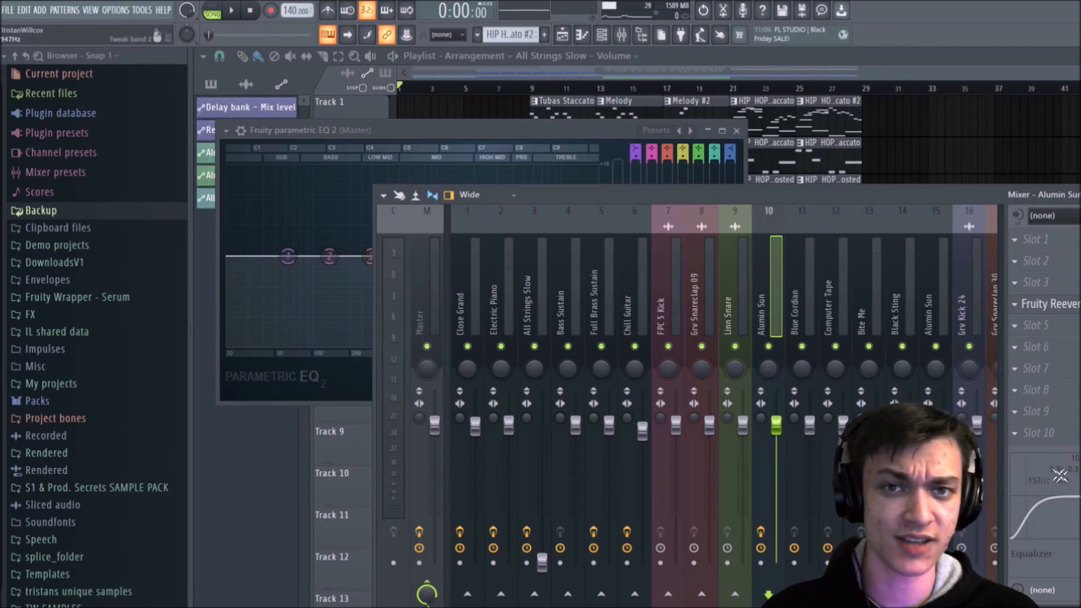
{"action": "left_click", "coordinate": [430, 266]}
{"action": "left_click", "coordinate": [455, 123]}
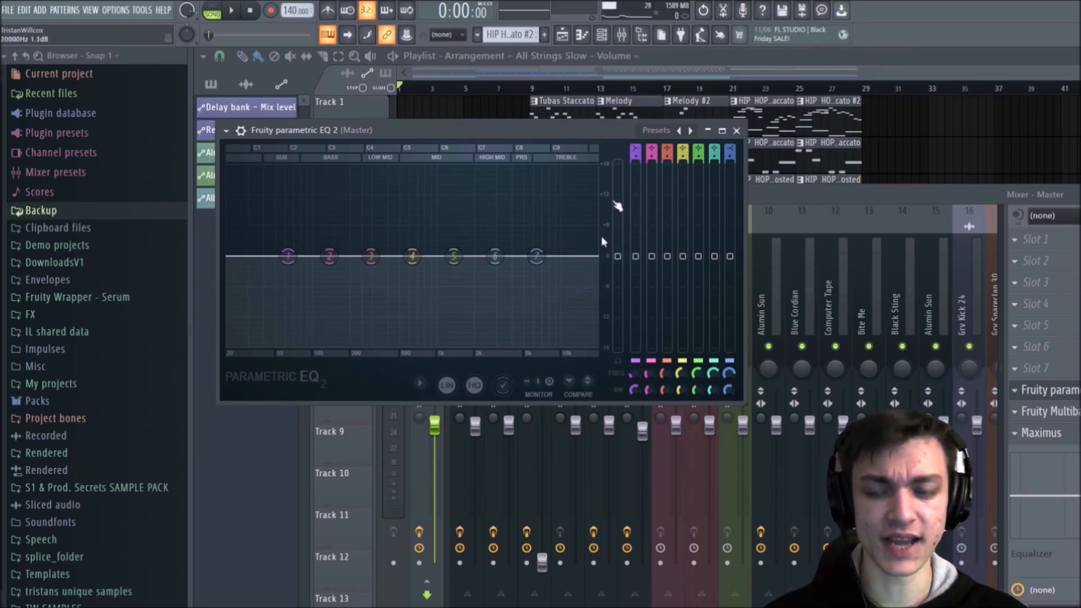
Step: Shape the master EQ during playback by raising band 1's low shelf slightly, dipping band 4 near 200 Hz and lifting band 5's treble, and close it
{"action": "key", "text": "space"}
{"action": "left_click_drag", "start_coordinate": [454, 256], "coordinate": [525, 254]}
{"action": "key", "text": "space"}
{"action": "key", "text": "space"}
{"action": "left_click_drag", "start_coordinate": [412, 256], "coordinate": [453, 255]}
{"action": "left_click_drag", "start_coordinate": [288, 257], "coordinate": [289, 246]}
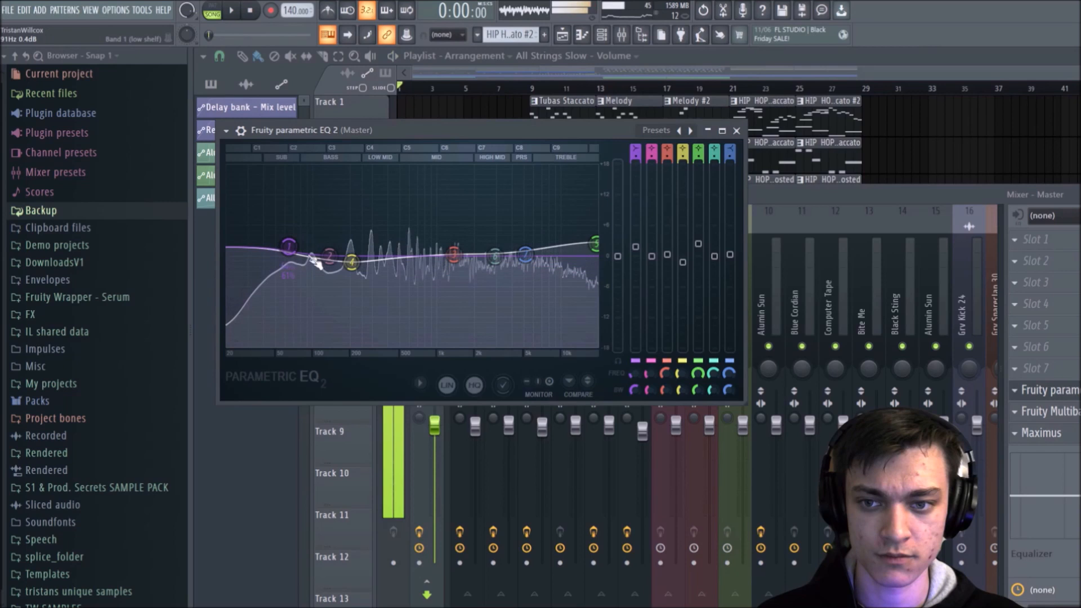
{"action": "key", "text": "space"}
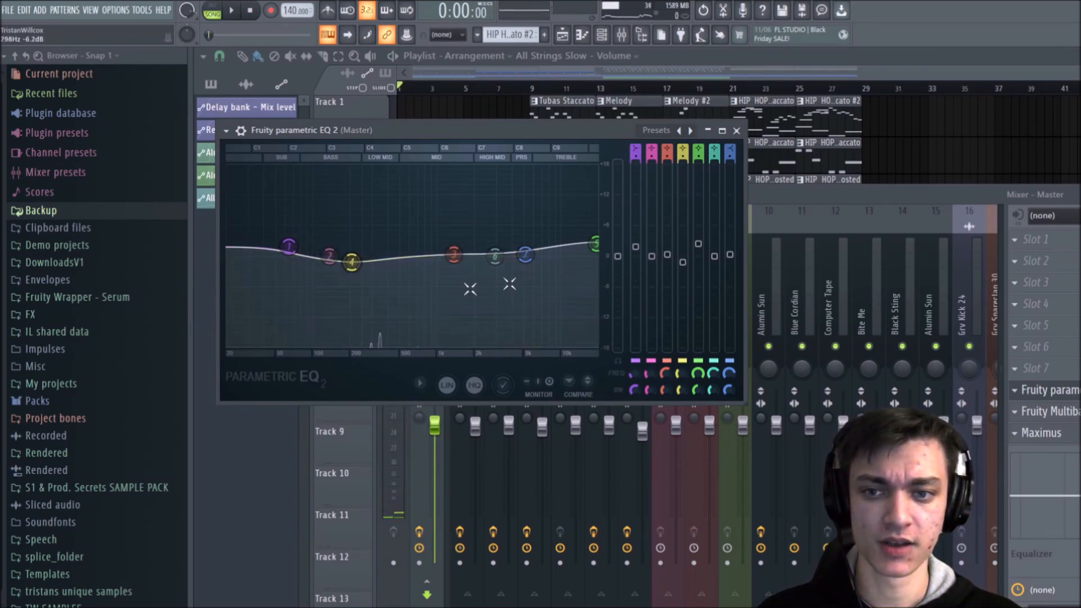
{"action": "left_click", "coordinate": [736, 130]}
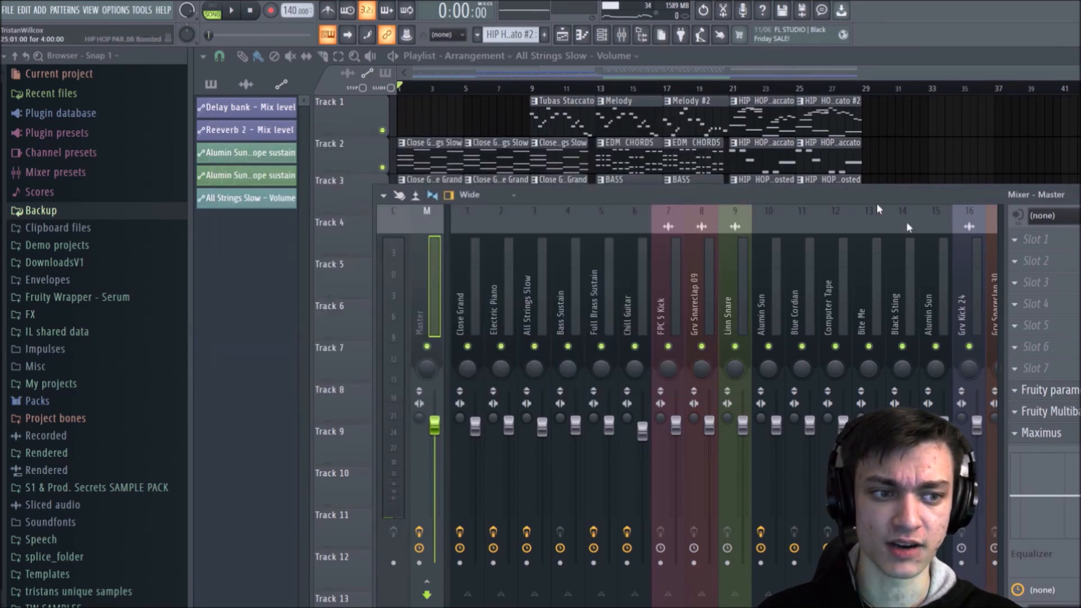
{"action": "left_click", "coordinate": [1065, 370]}
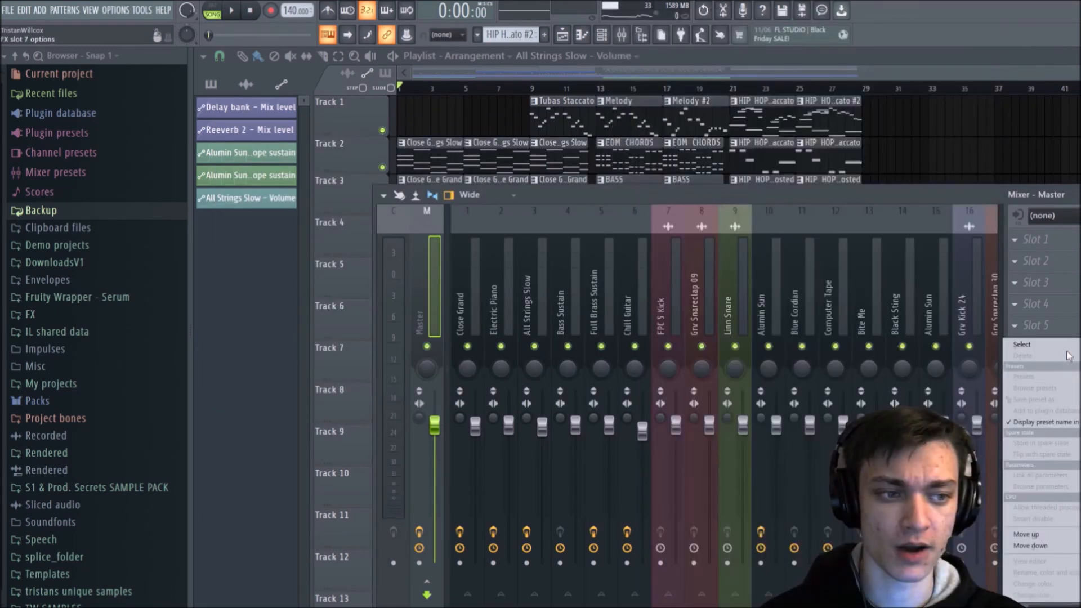
{"action": "left_click", "coordinate": [1072, 326]}
{"action": "left_click", "coordinate": [1074, 262]}
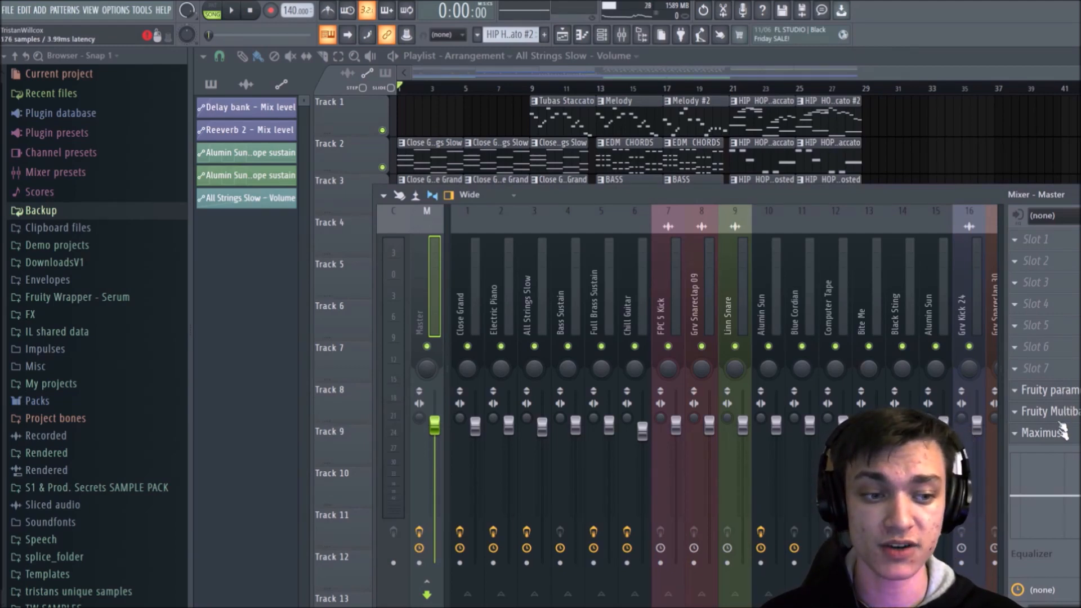
{"action": "left_click", "coordinate": [1062, 367]}
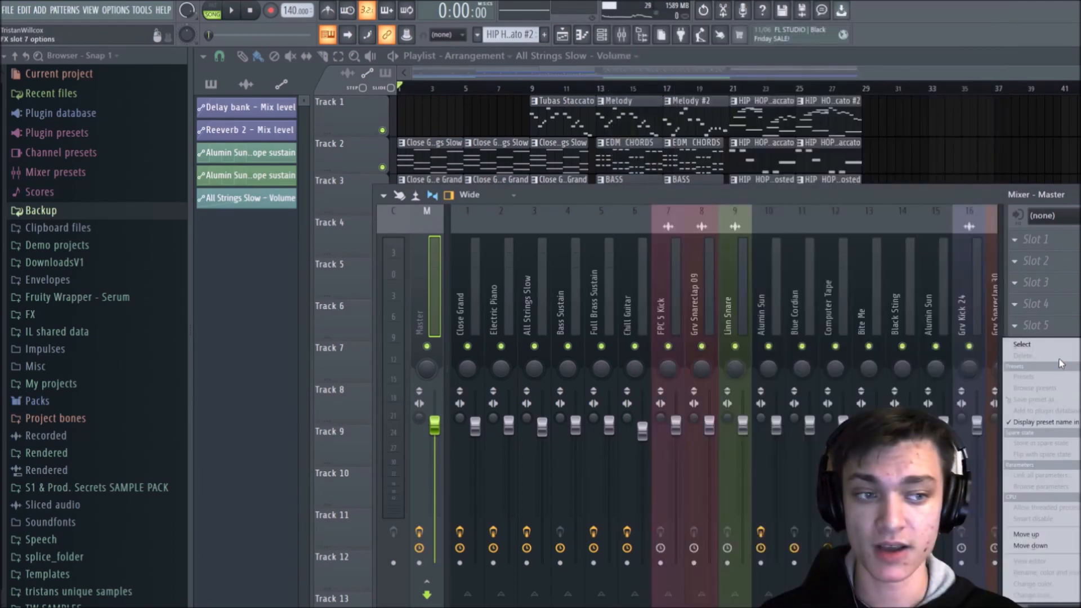
{"action": "left_click", "coordinate": [1068, 323]}
Step: Open Maximus on the Master track, apply its Clear master preset, and audition the song with it briefly
{"action": "left_click", "coordinate": [1059, 435]}
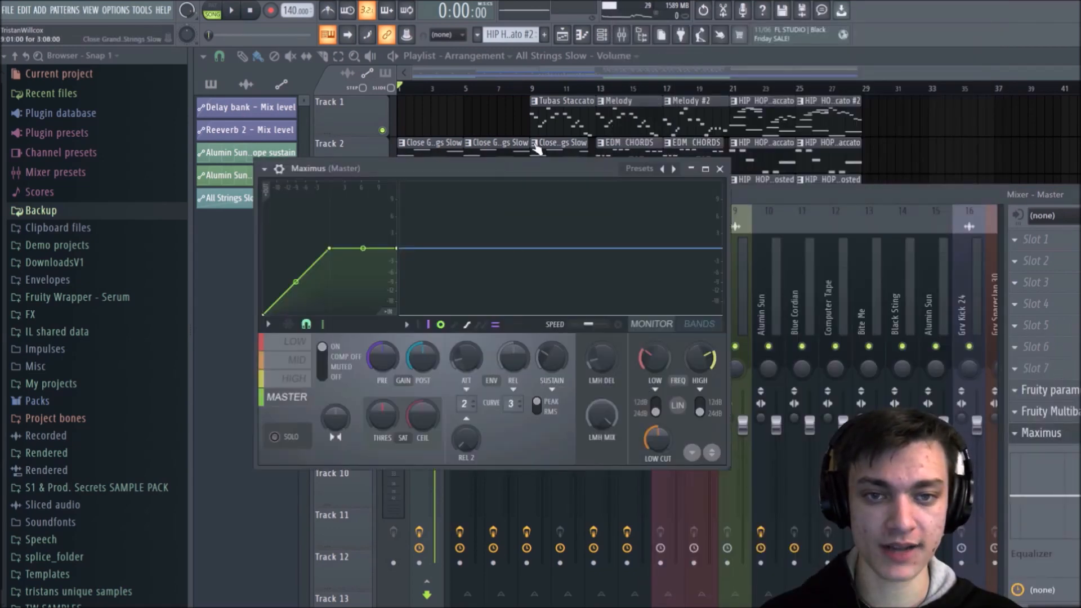
{"action": "left_click", "coordinate": [649, 170]}
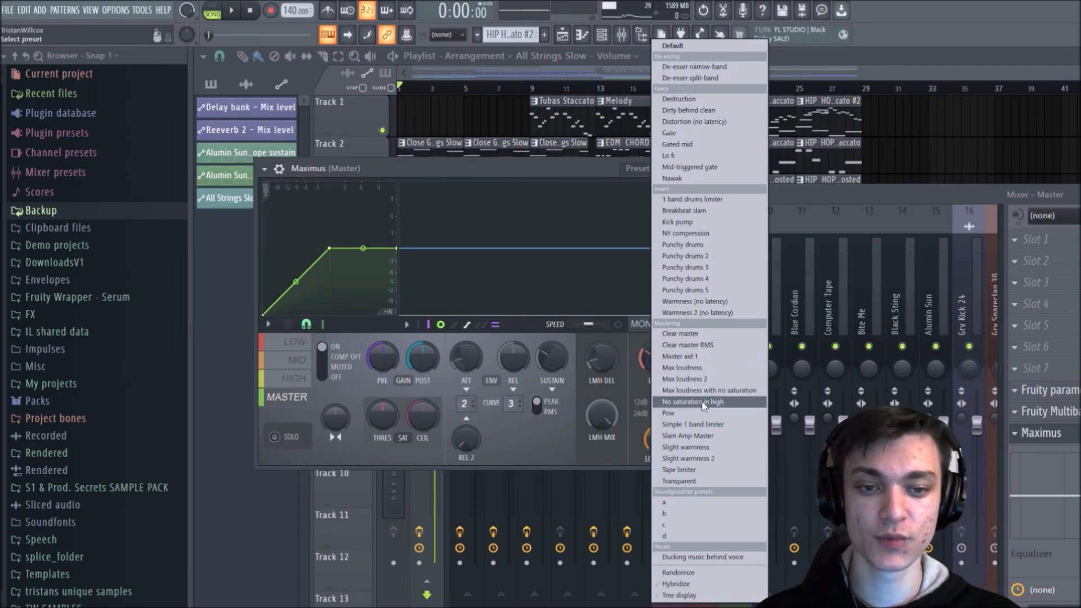
{"action": "left_click", "coordinate": [723, 338]}
{"action": "key", "text": "space"}
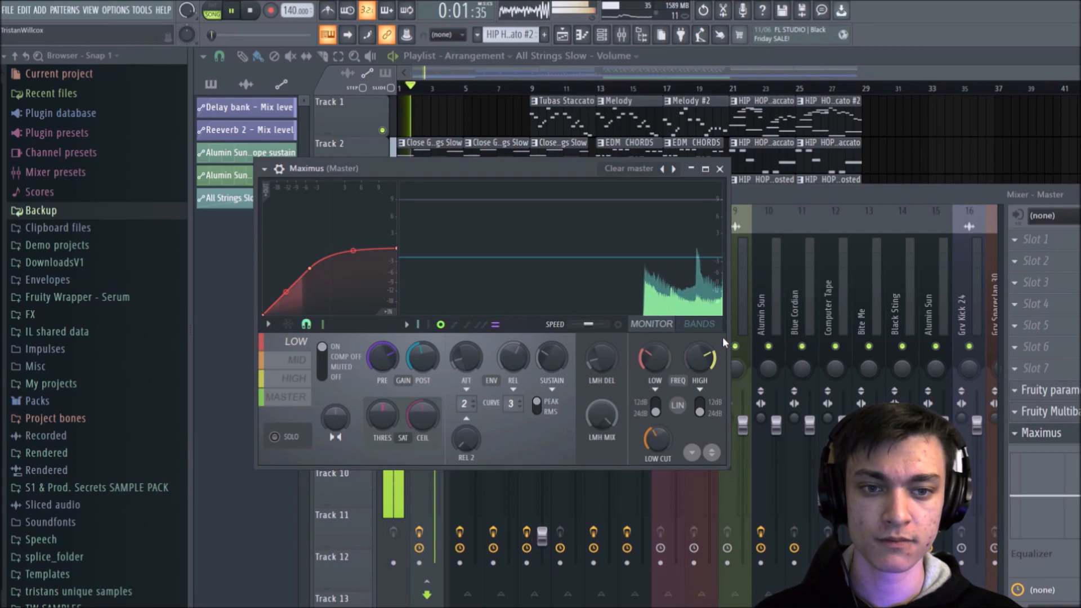
{"action": "key", "text": "space"}
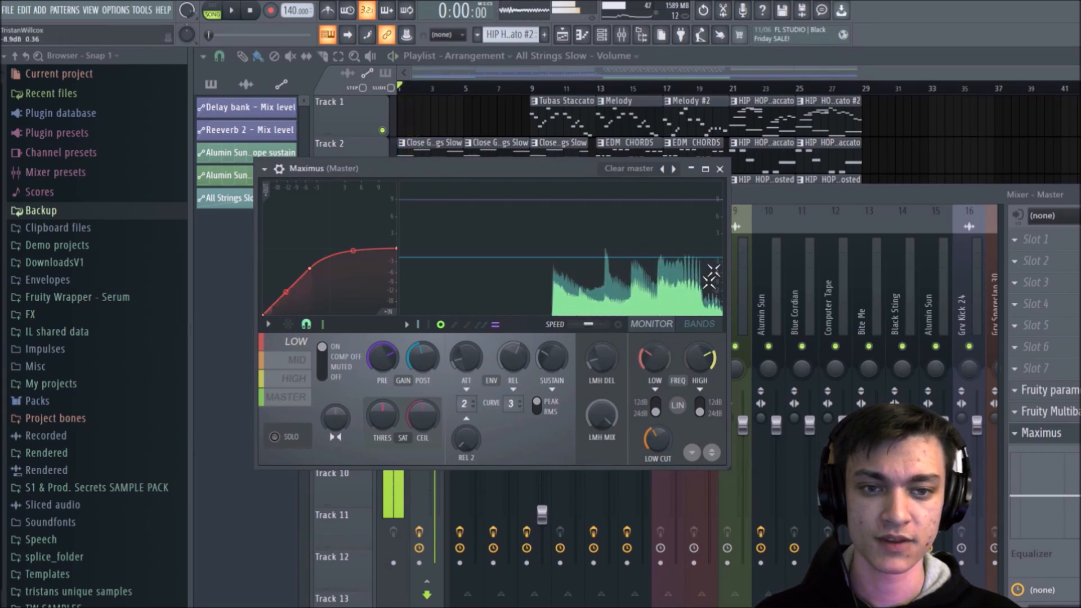
Step: Reset Maximus on the Master track to its Default preset and close its window
{"action": "left_click", "coordinate": [645, 168]}
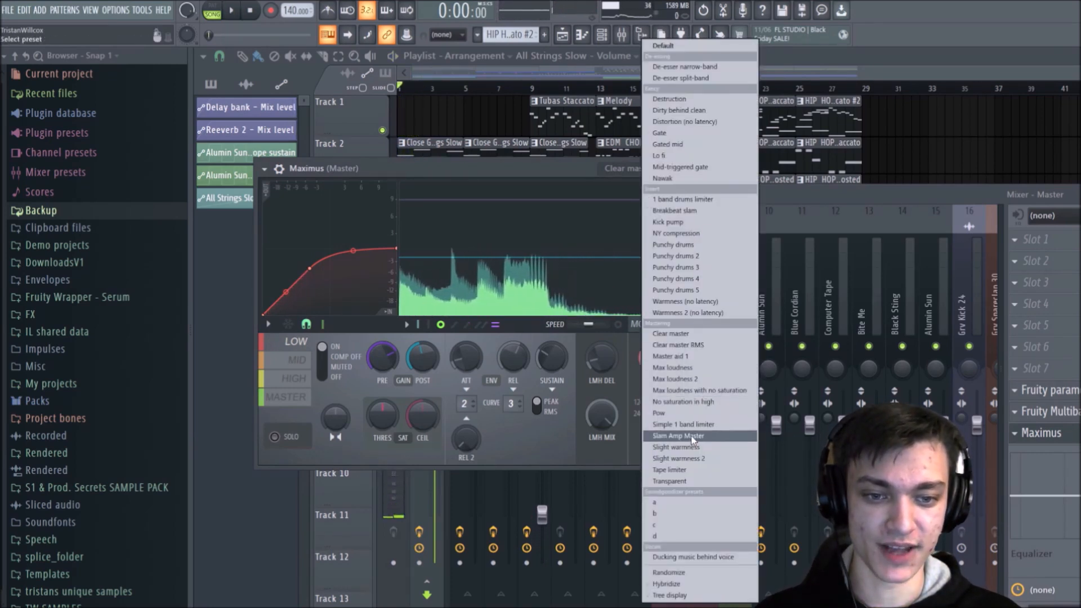
{"action": "left_click", "coordinate": [567, 167]}
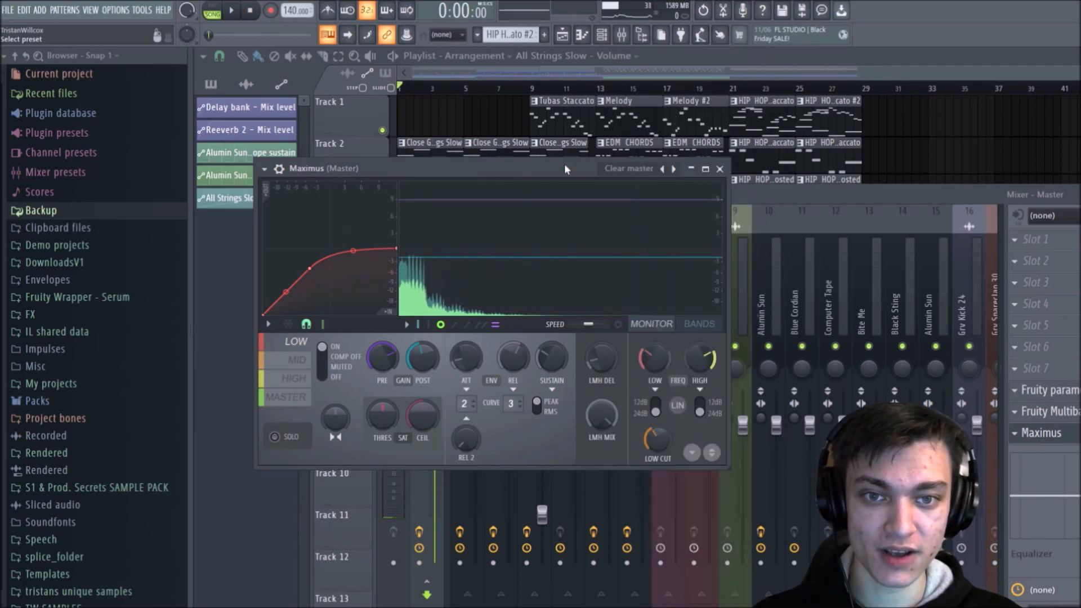
{"action": "left_click", "coordinate": [631, 175]}
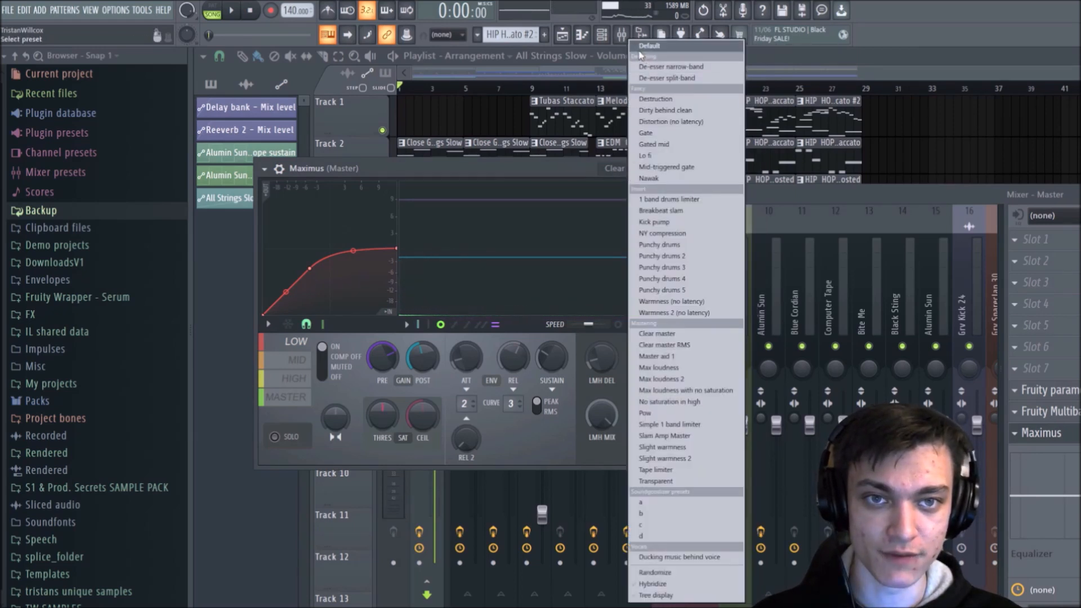
{"action": "left_click", "coordinate": [648, 49]}
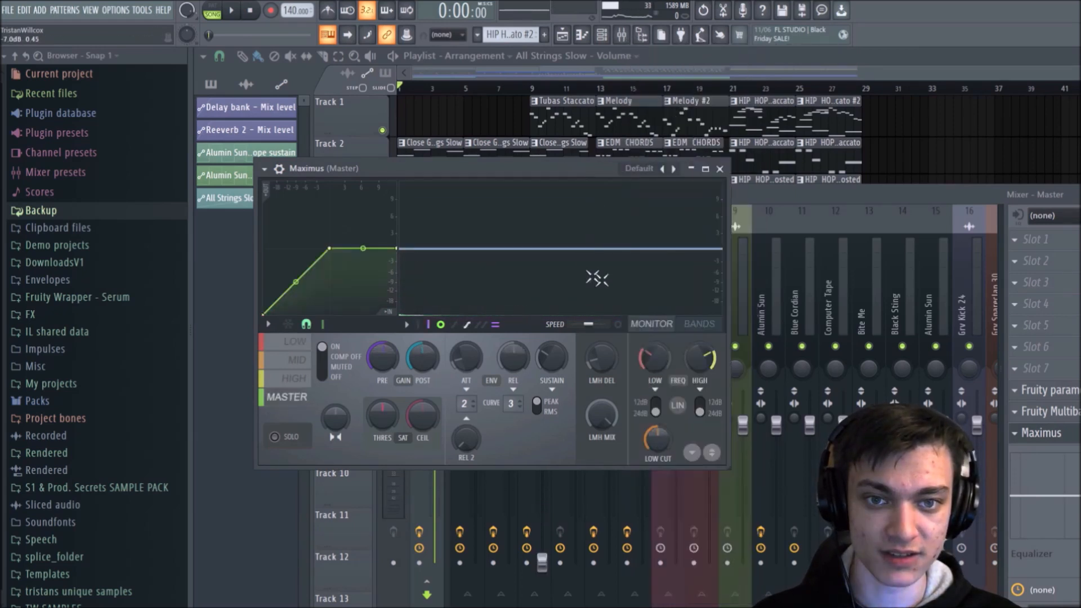
{"action": "left_click", "coordinate": [720, 168]}
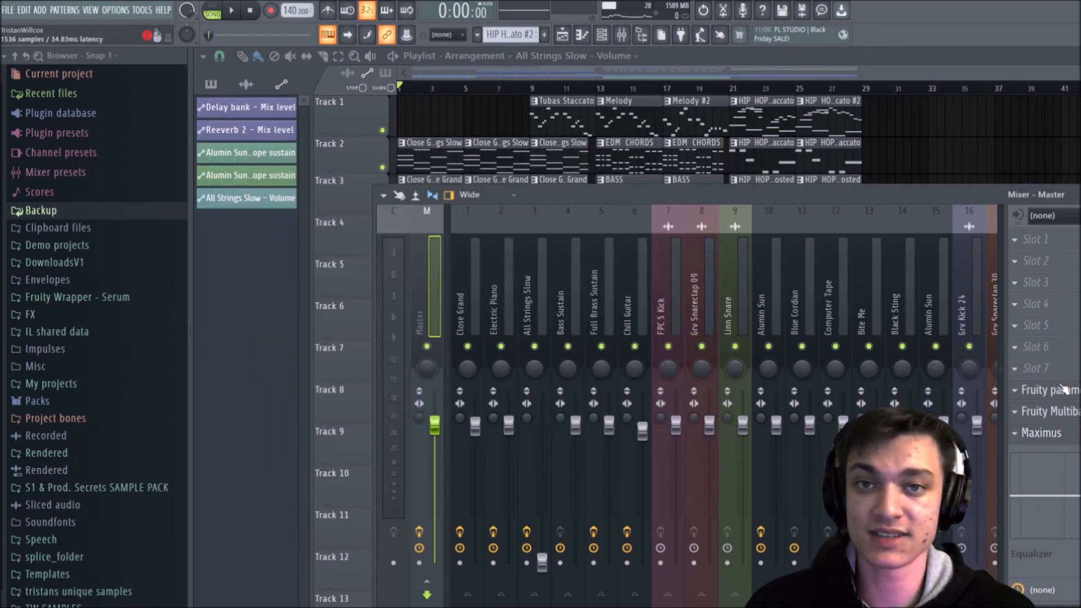
Step: Shift the mixer window to reveal the Master effect names, view Maximus briefly, and hide the mixer
{"action": "left_click_drag", "start_coordinate": [820, 191], "coordinate": [786, 189]}
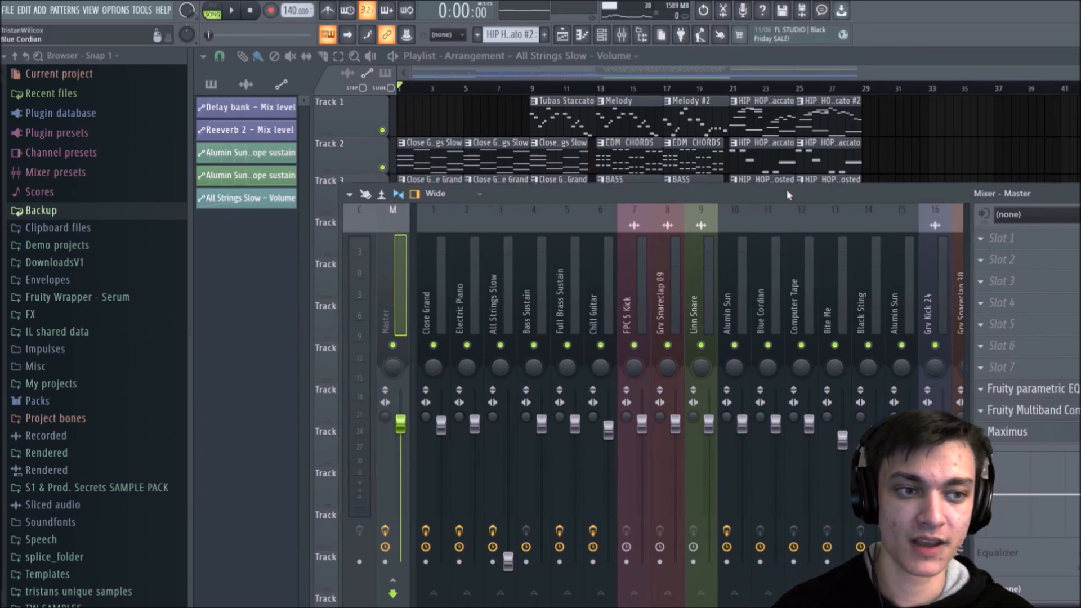
{"action": "left_click", "coordinate": [1006, 440]}
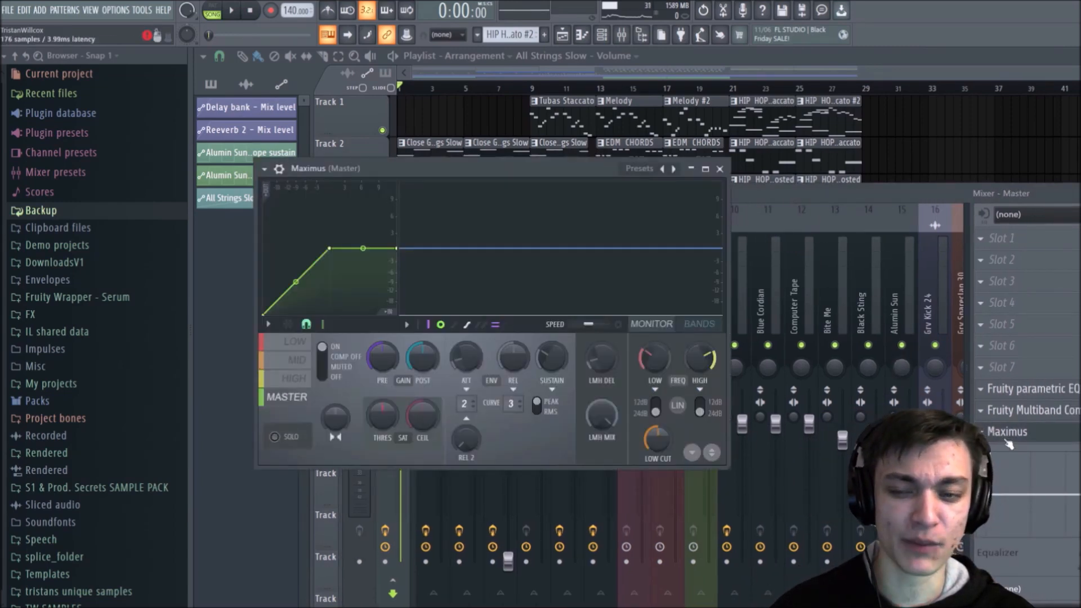
{"action": "left_click", "coordinate": [1006, 440]}
{"action": "left_click", "coordinate": [1006, 440]}
{"action": "left_click", "coordinate": [1007, 440]}
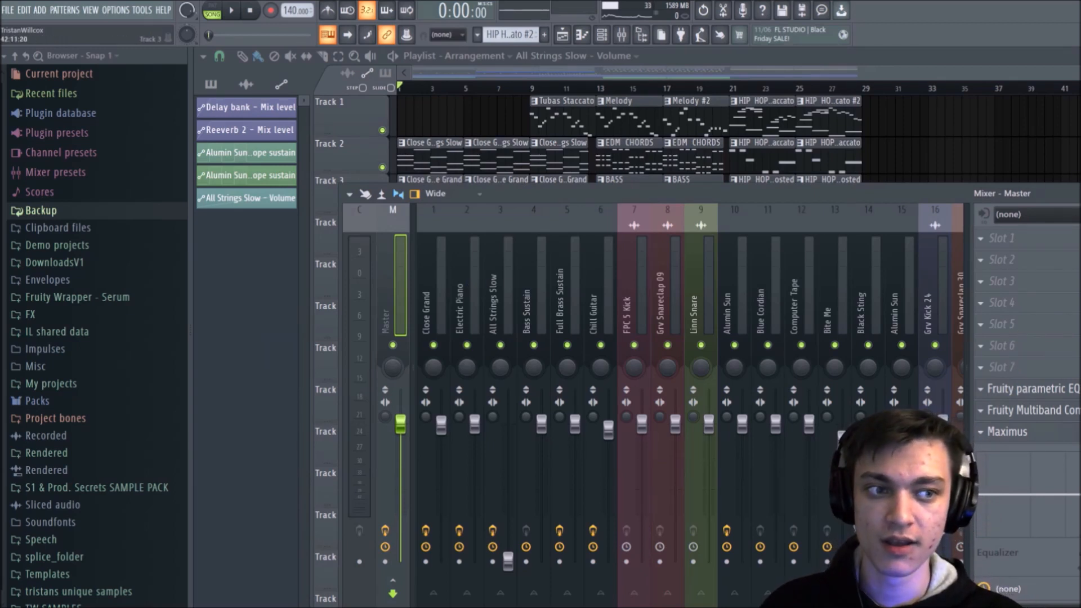
{"action": "key", "text": "F9"}
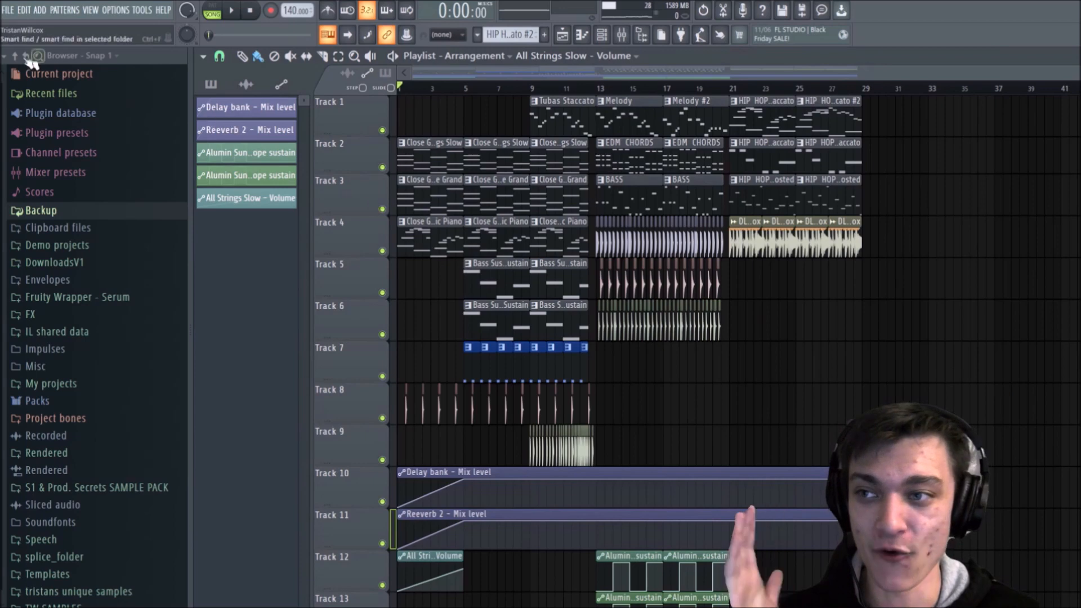
Step: Open the MP3 export save dialog for the song and cancel it
{"action": "left_click", "coordinate": [8, 11]}
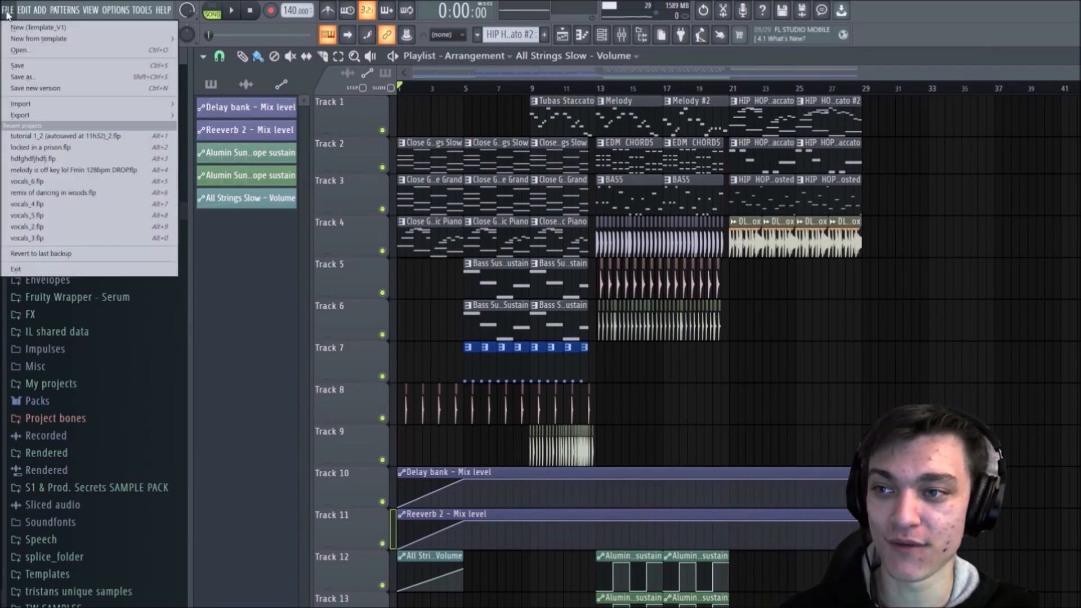
{"action": "mouse_move", "coordinate": [34, 110]}
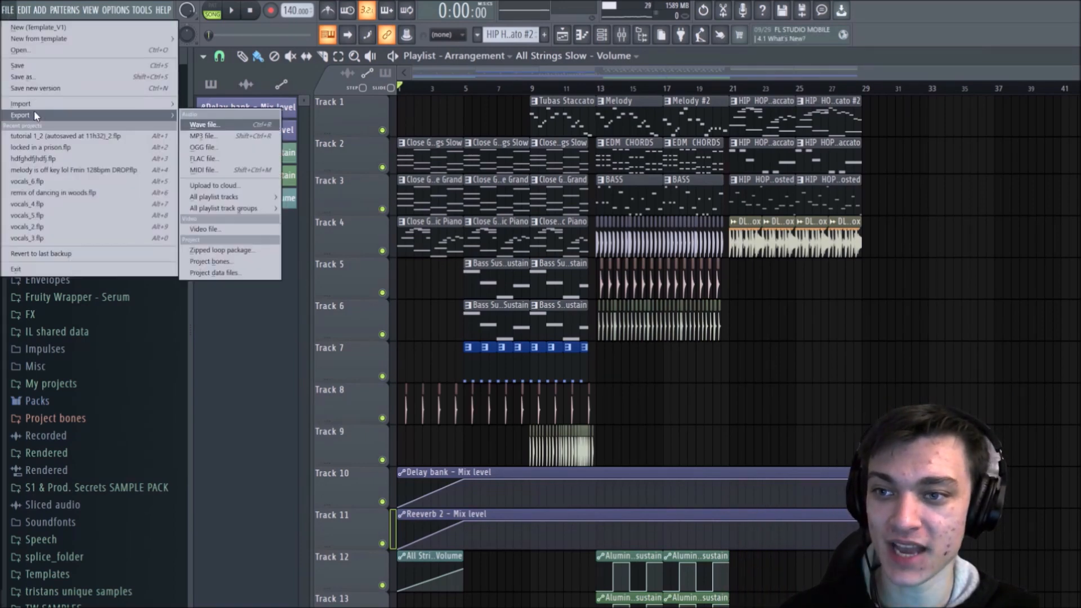
{"action": "left_click", "coordinate": [217, 139]}
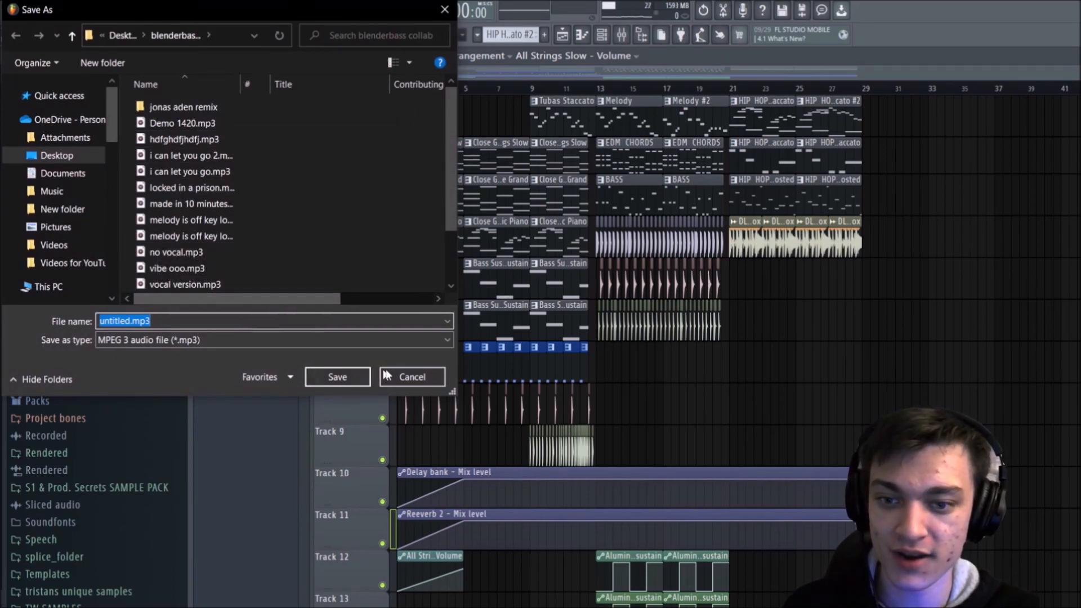
{"action": "left_click", "coordinate": [405, 376]}
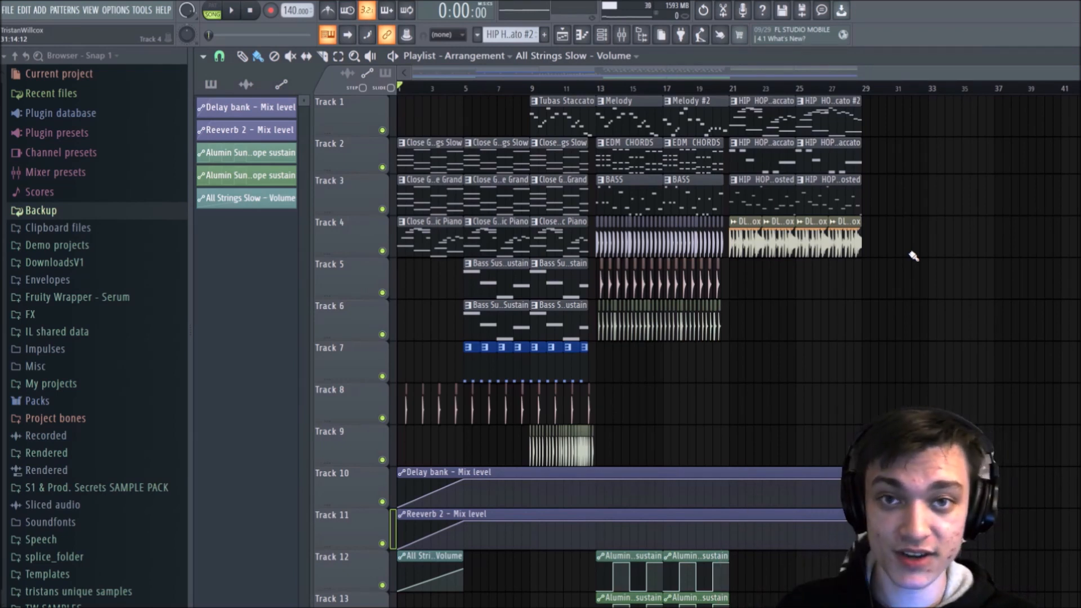
Step: Play the whole arrangement from the start to its end and stop playback
{"action": "key", "text": "space"}
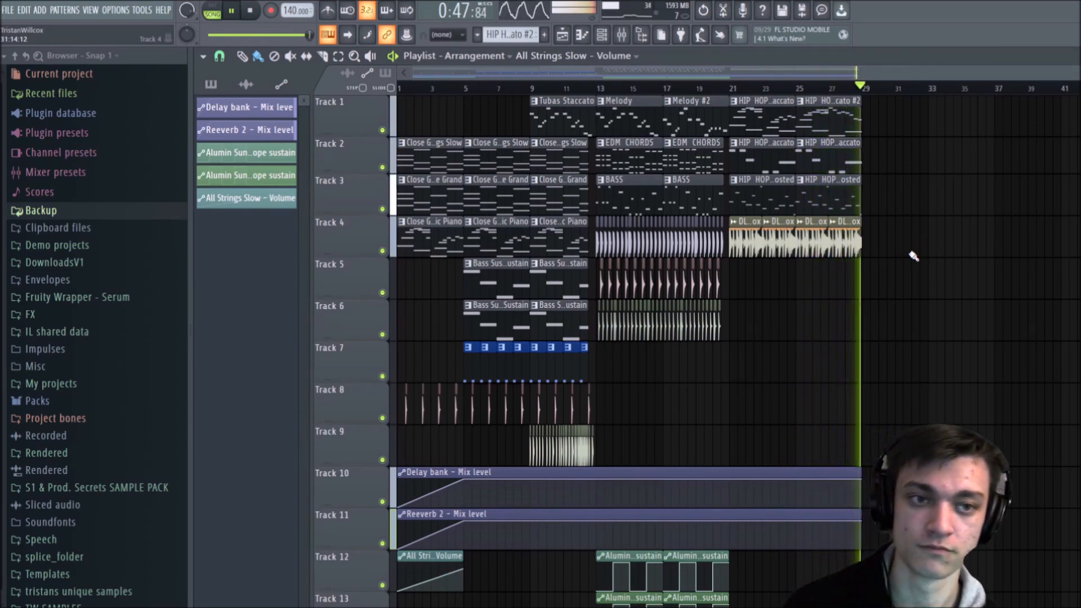
{"action": "key", "text": "space"}
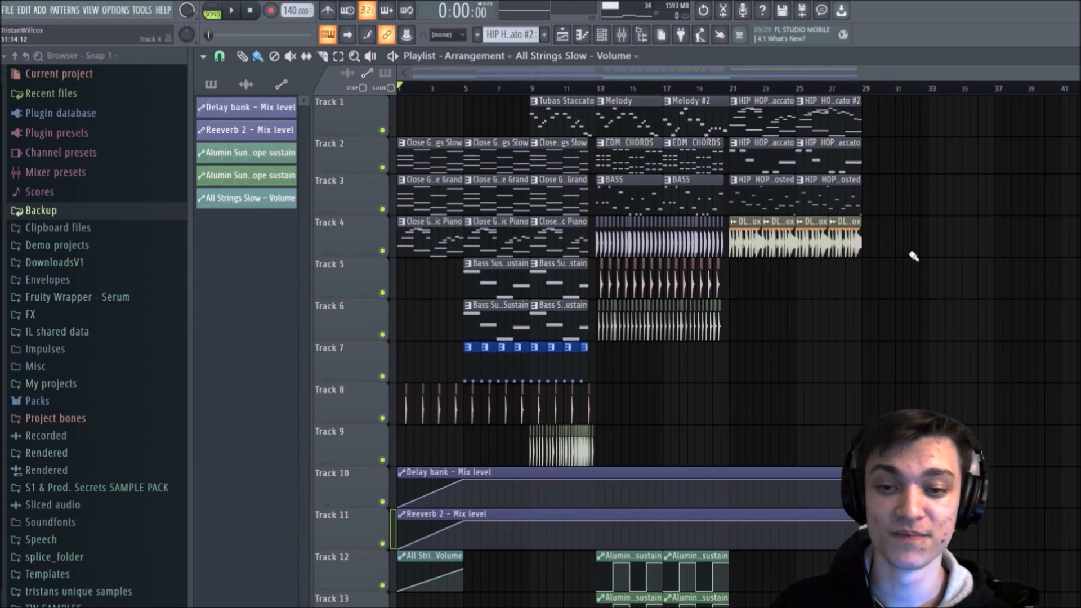